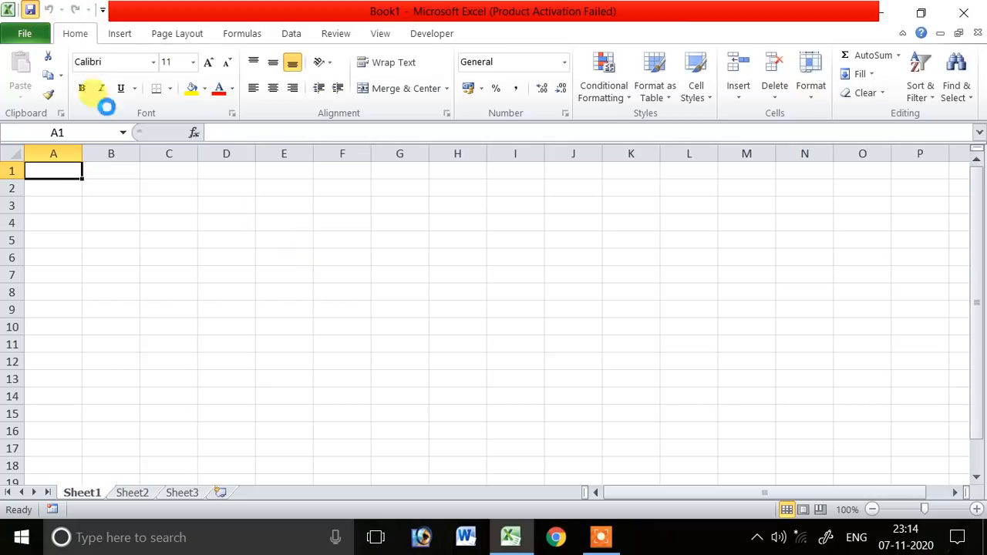
- Save the workbook to the Desktop as PAYROLL WITH OT in Excel Macro-Enabled Workbook format
{"action": "key", "text": "ctrl+s"}
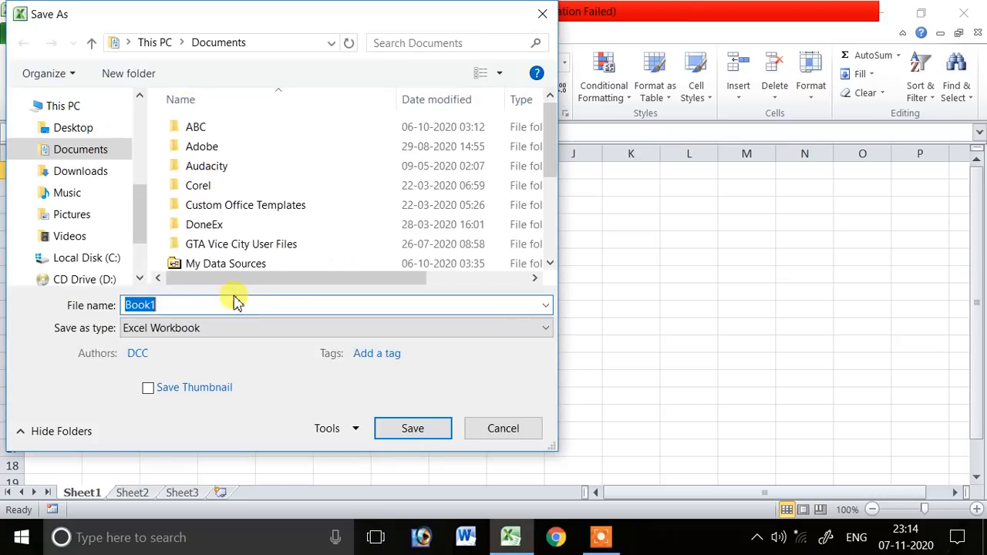
{"action": "left_click", "coordinate": [104, 133]}
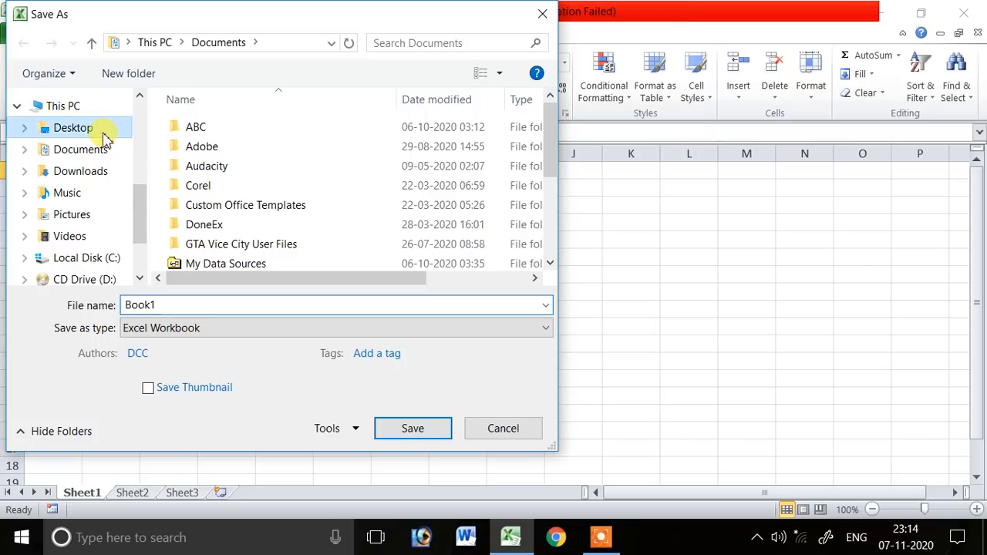
{"action": "left_click", "coordinate": [254, 307]}
{"action": "type", "text": "pay"}
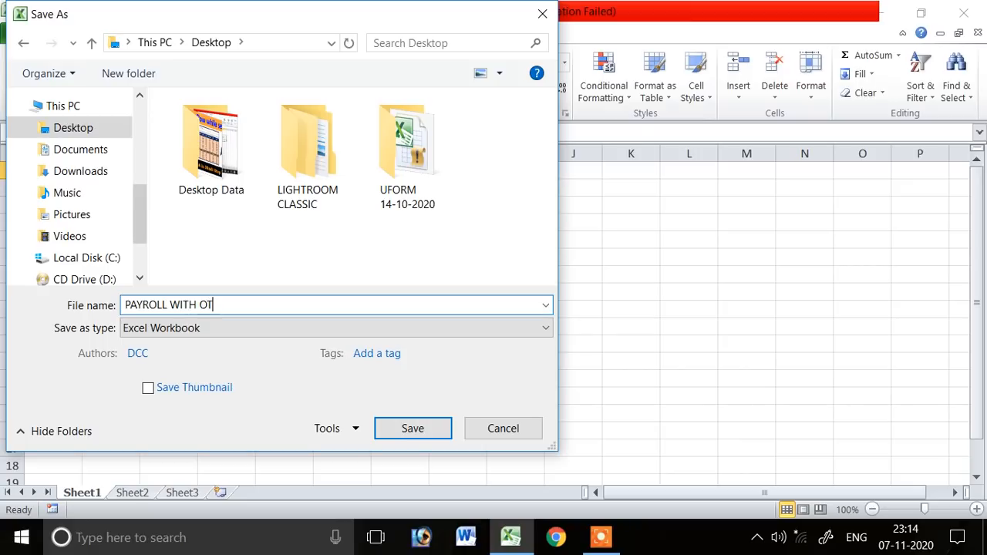
{"action": "left_click", "coordinate": [277, 335]}
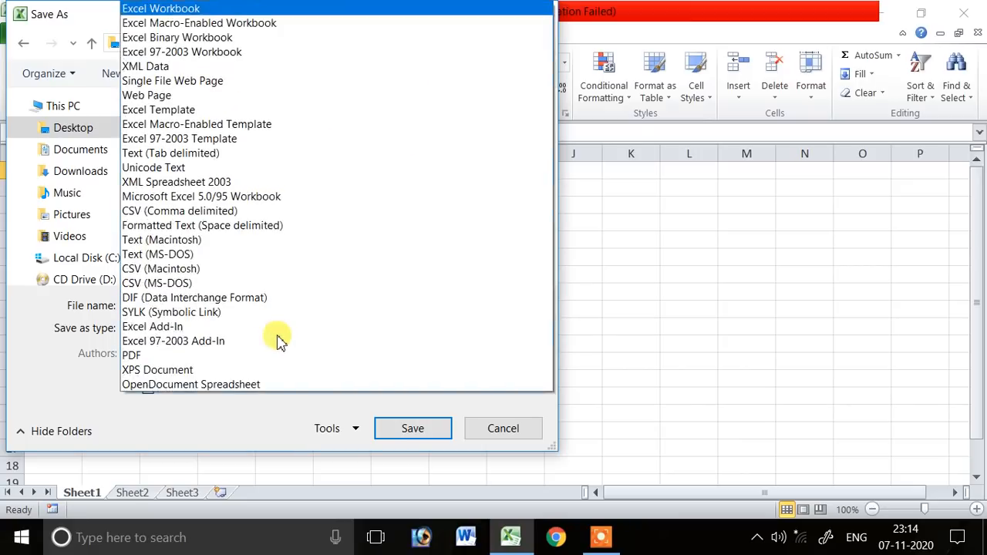
{"action": "left_click", "coordinate": [244, 24]}
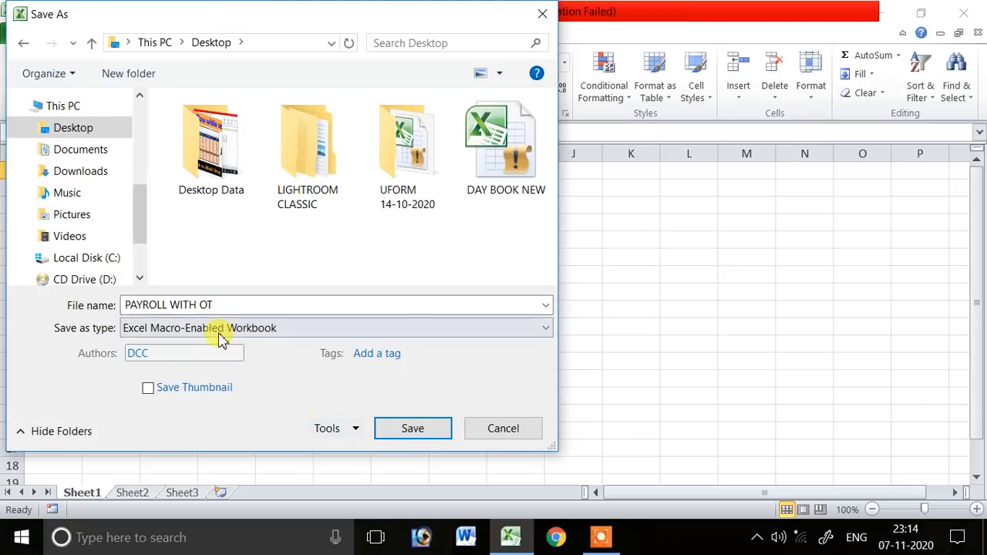
{"action": "left_click", "coordinate": [403, 432]}
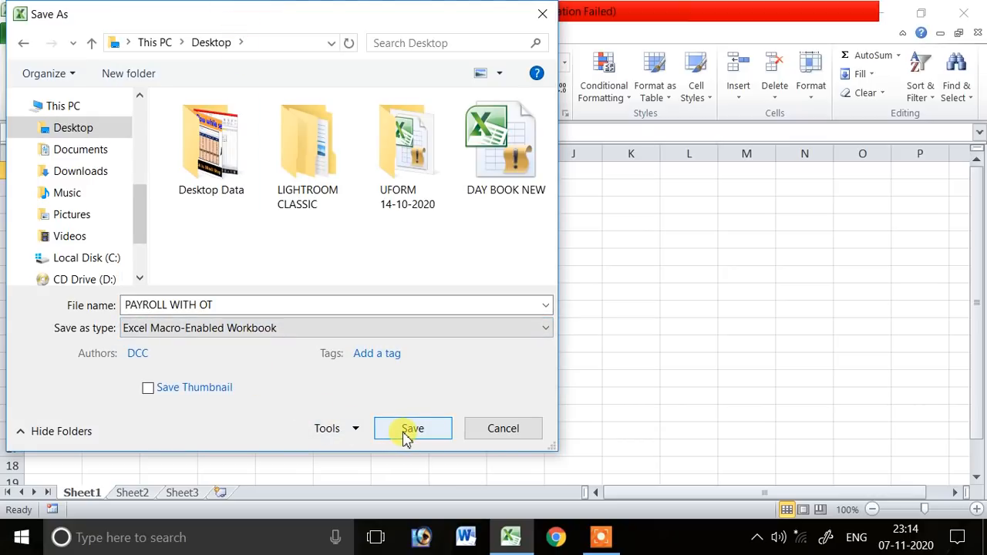
{"action": "left_click", "coordinate": [406, 434]}
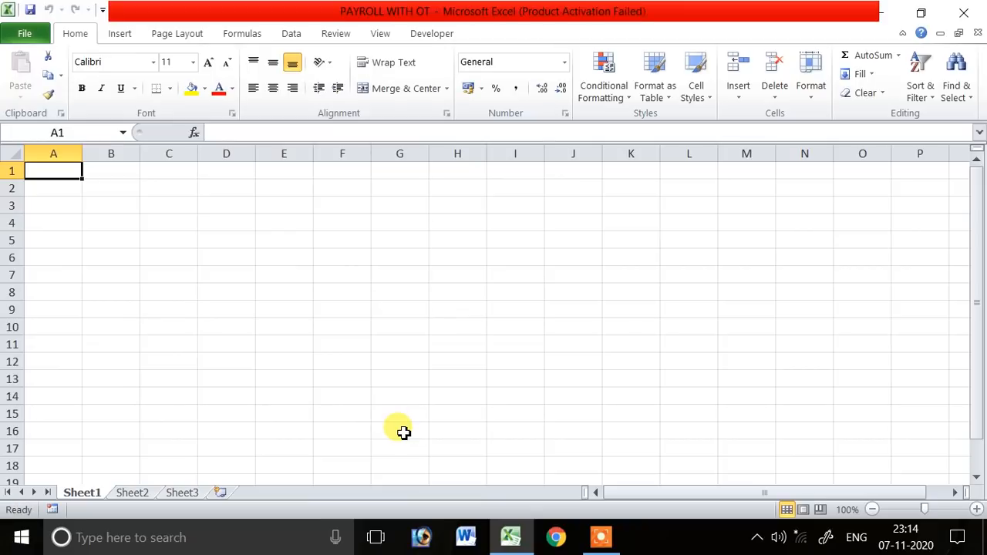
- Rename the Sheet1 worksheet to DATABASE
{"action": "right_click", "coordinate": [86, 495]}
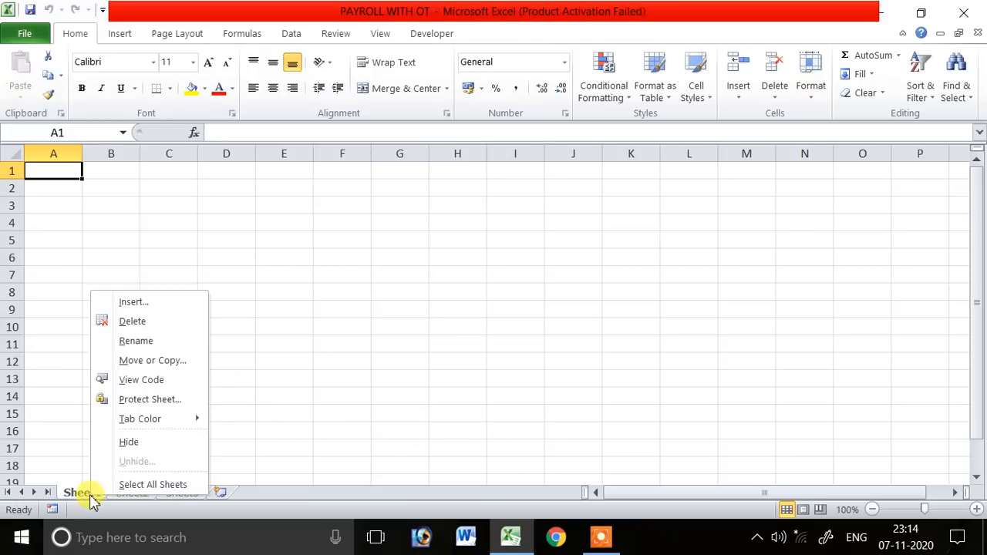
{"action": "key", "text": "Escape"}
{"action": "right_click", "coordinate": [92, 495]}
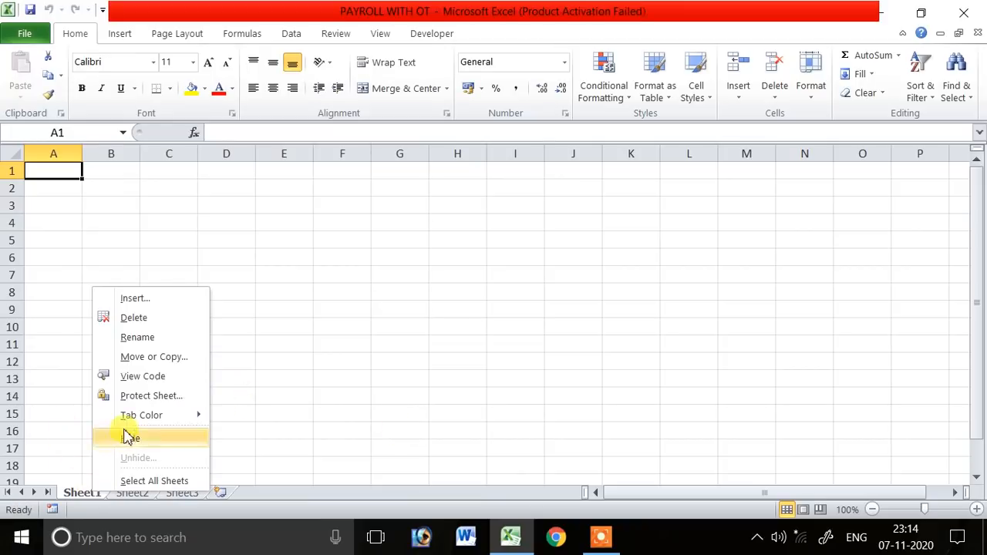
{"action": "left_click", "coordinate": [142, 340]}
{"action": "type", "text": "DATABASE"}
{"action": "key", "text": "Return"}
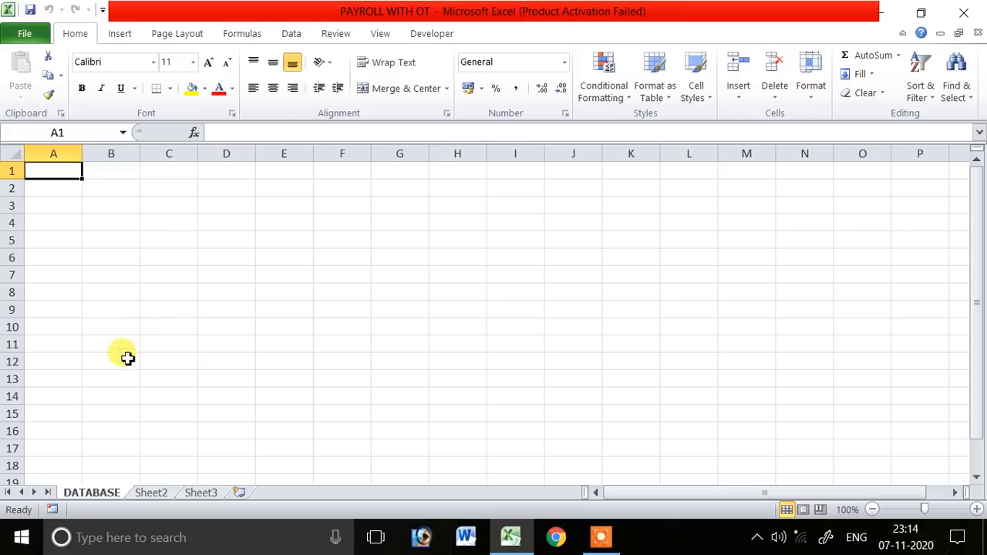
- Rename the Sheet2 worksheet to PAYMENT
{"action": "left_click", "coordinate": [147, 496]}
{"action": "right_click", "coordinate": [146, 497]}
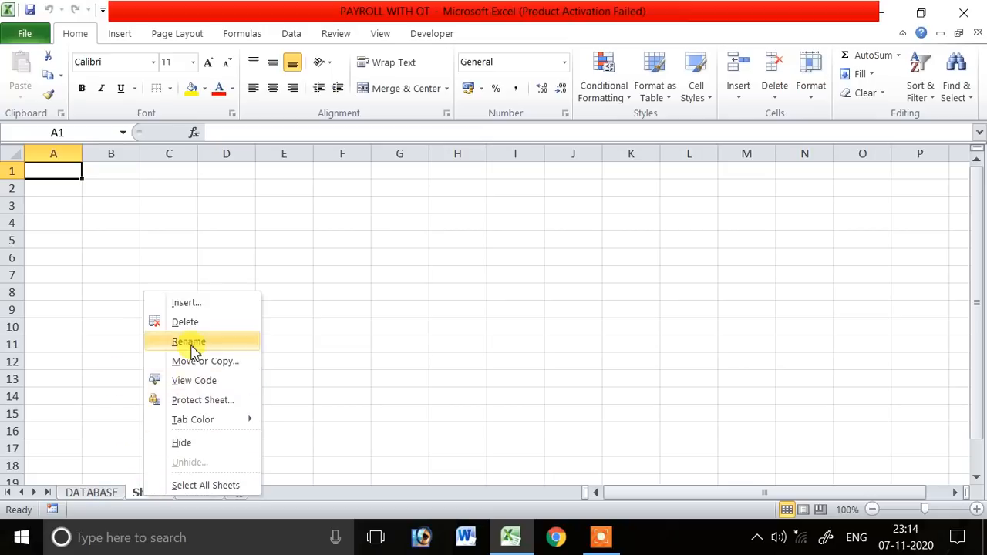
{"action": "left_click", "coordinate": [193, 347]}
{"action": "type", "text": "PAYMENT"}
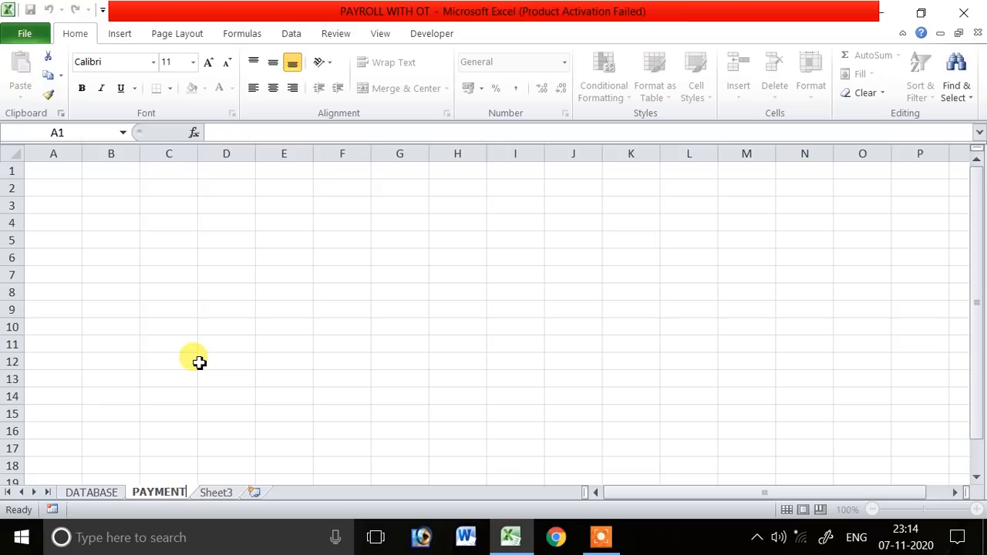
{"action": "key", "text": "Return"}
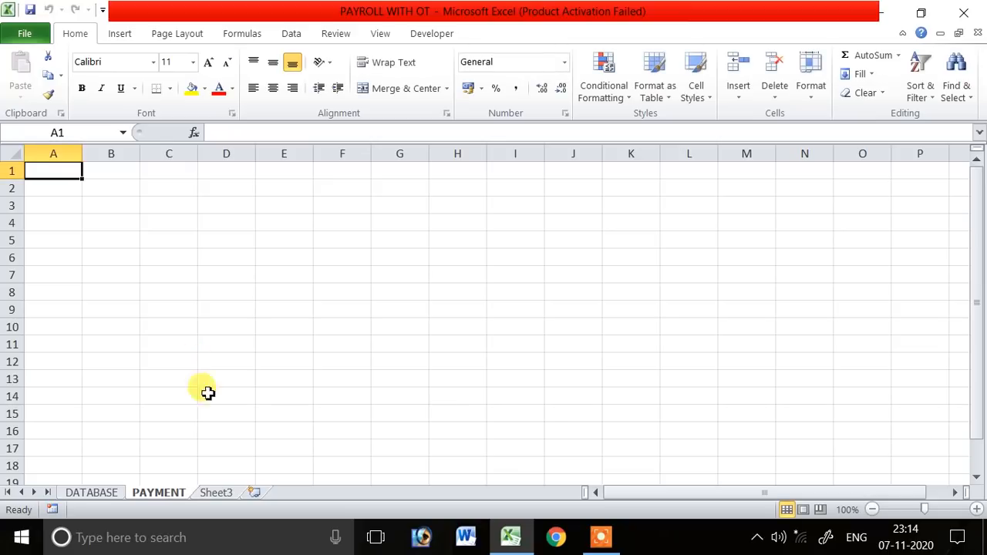
- Rename the Sheet3 worksheet to PAYSLIP
{"action": "left_click", "coordinate": [220, 498]}
{"action": "right_click", "coordinate": [220, 498]}
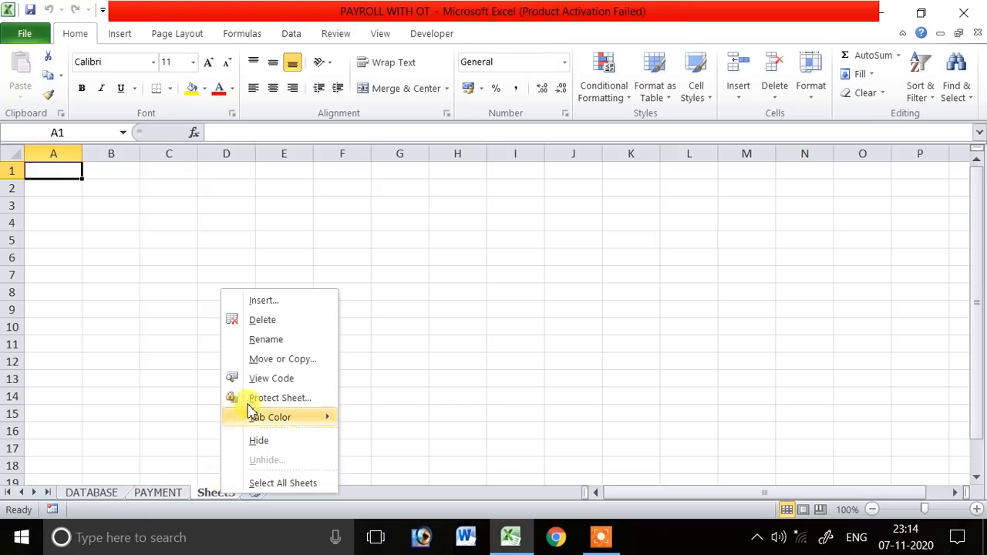
{"action": "left_click", "coordinate": [267, 339]}
{"action": "type", "text": "PAYSLIP"}
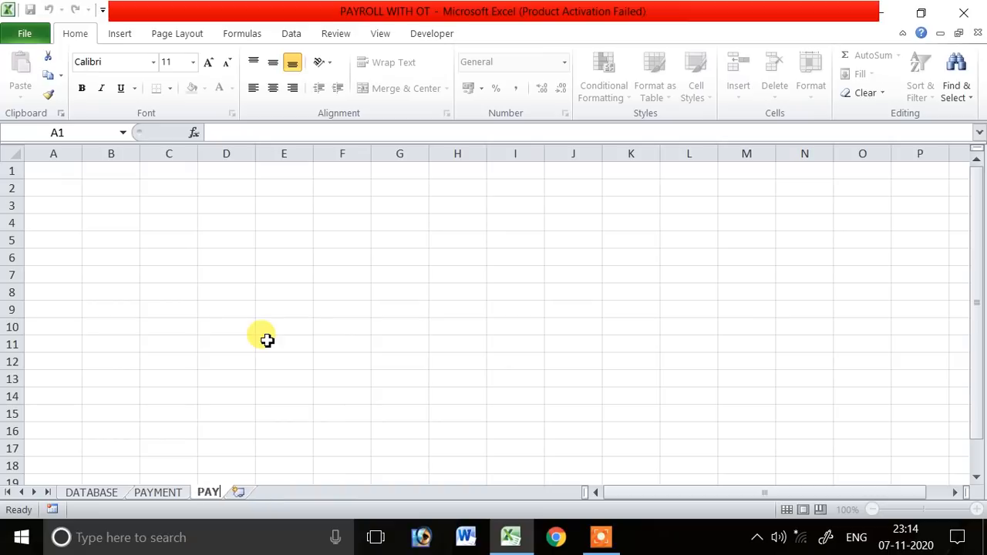
{"action": "key", "text": "Return"}
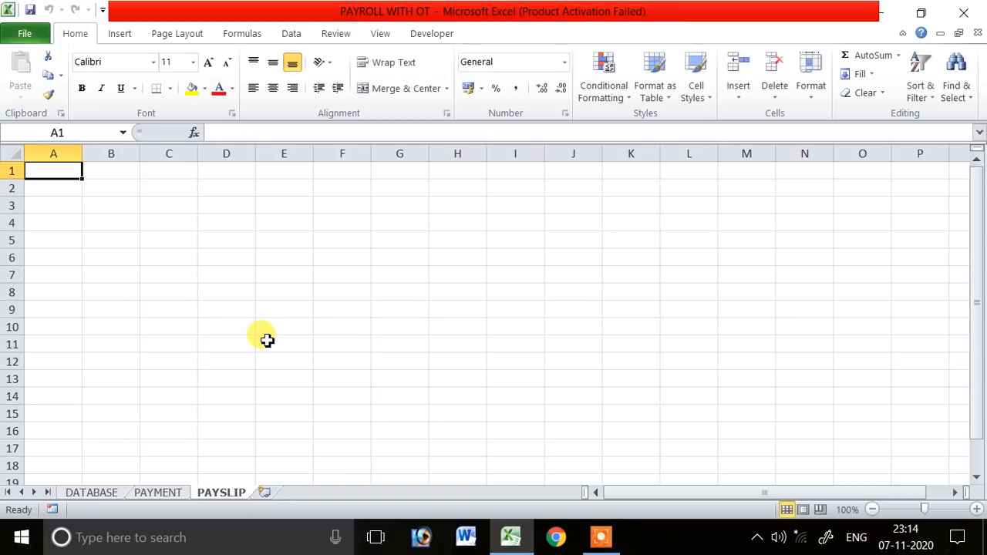
- Add a new worksheet after PAYSLIP and name it ANNUAL REPORT
{"action": "left_click", "coordinate": [273, 494]}
{"action": "right_click", "coordinate": [275, 497]}
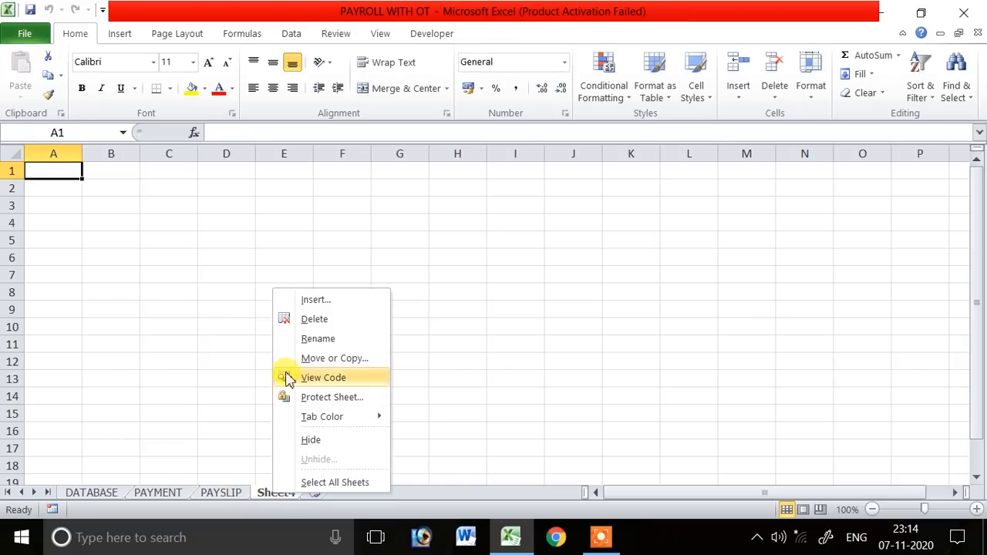
{"action": "left_click", "coordinate": [318, 340]}
{"action": "type", "text": "ANNU"}
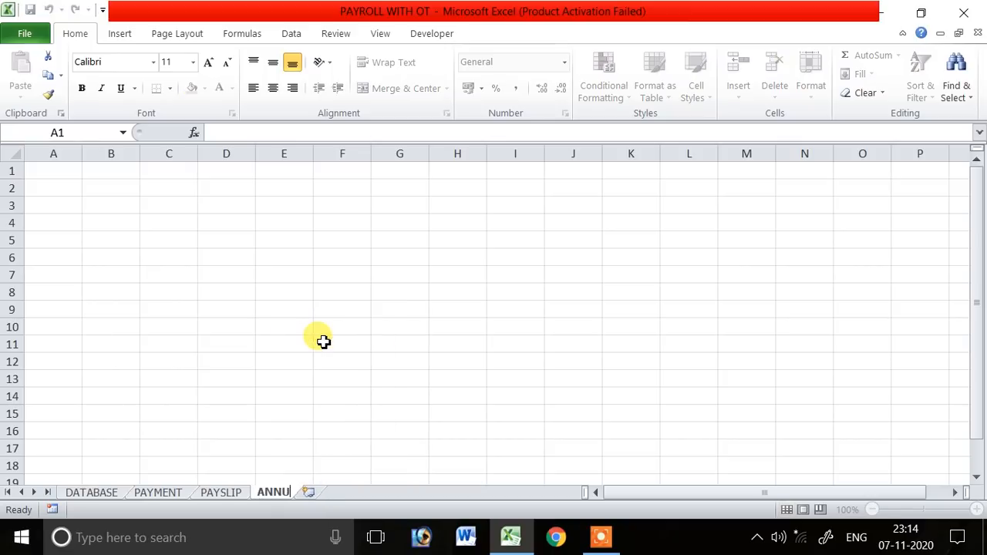
{"action": "type", "text": "AL REPORT"}
{"action": "key", "text": "Return"}
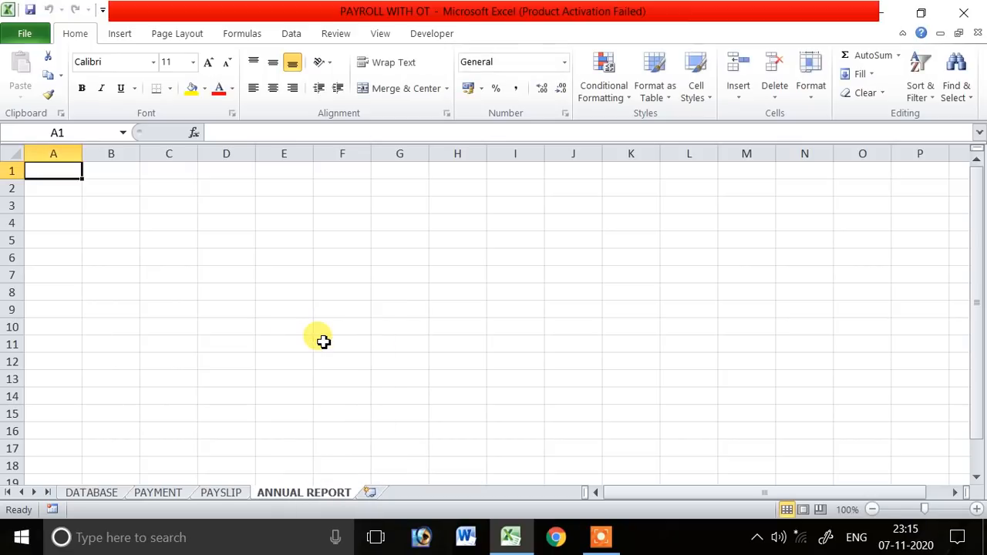
- Add a new worksheet after ANNUAL REPORT and name it SETTING
{"action": "left_click", "coordinate": [372, 498]}
{"action": "right_click", "coordinate": [376, 496]}
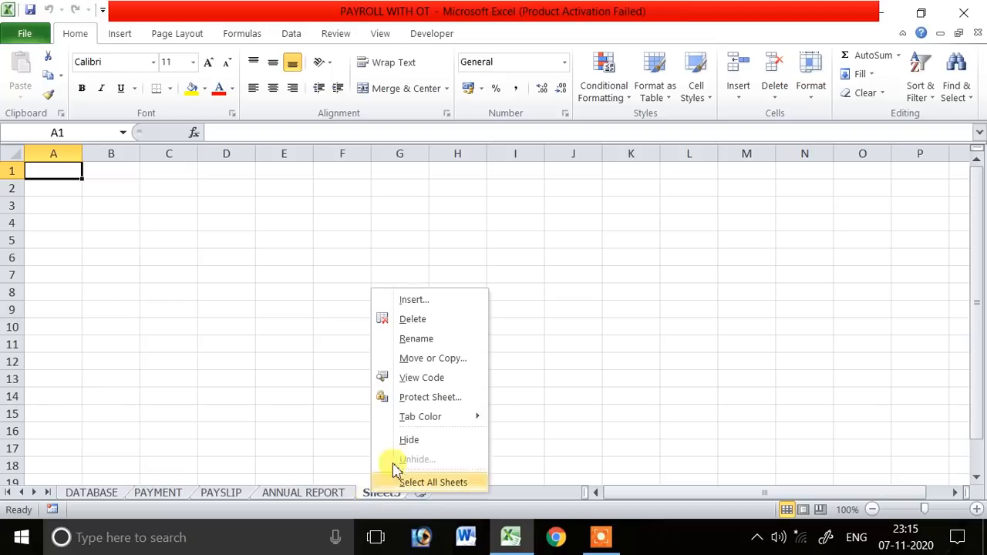
{"action": "left_click", "coordinate": [441, 340]}
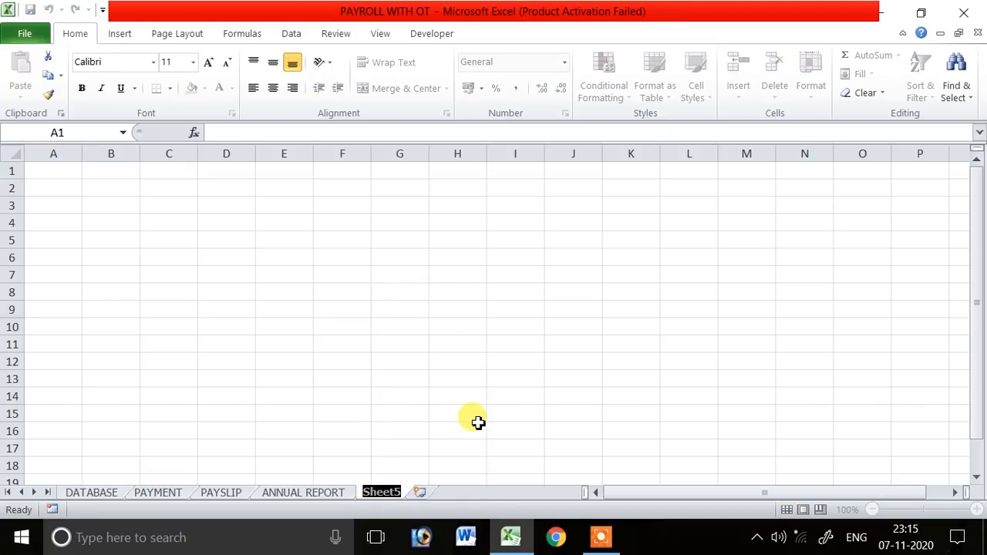
{"action": "type", "text": "SETTING"}
{"action": "key", "text": "Return"}
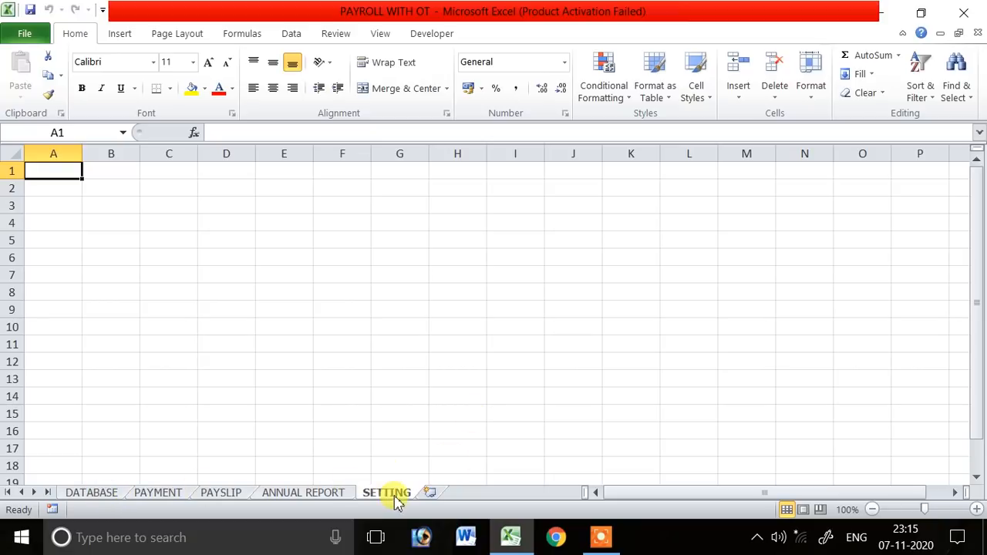
- On the SETTING sheet, enter the labels FINANCIAL YEAR, YEAR and MONTH in cells B3, B4 and B5
{"action": "left_click", "coordinate": [321, 500]}
{"action": "left_click", "coordinate": [381, 492]}
{"action": "left_click", "coordinate": [108, 225]}
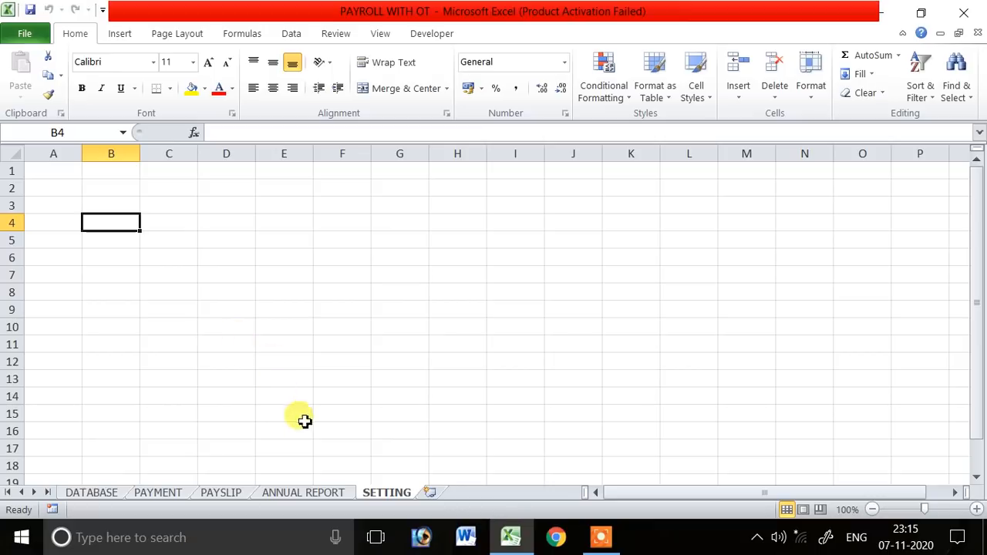
{"action": "left_click", "coordinate": [137, 207]}
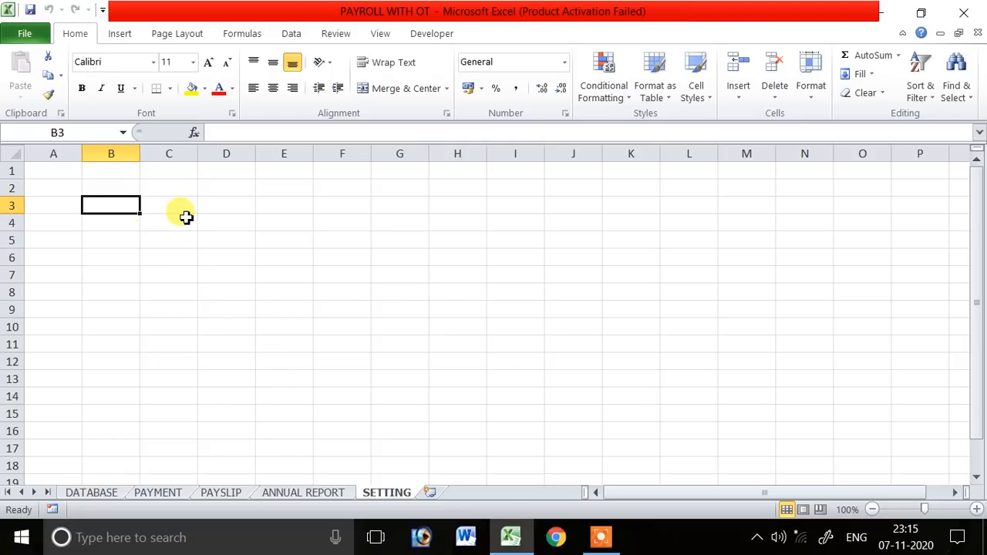
{"action": "type", "text": "Fl"}
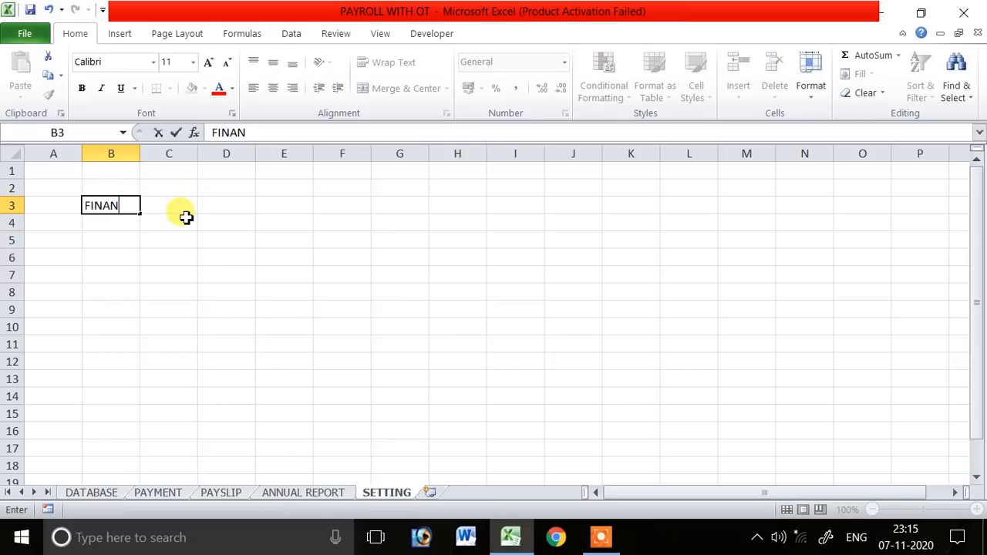
{"action": "type", "text": "NANCIAL YEAR"}
{"action": "key", "text": "Return"}
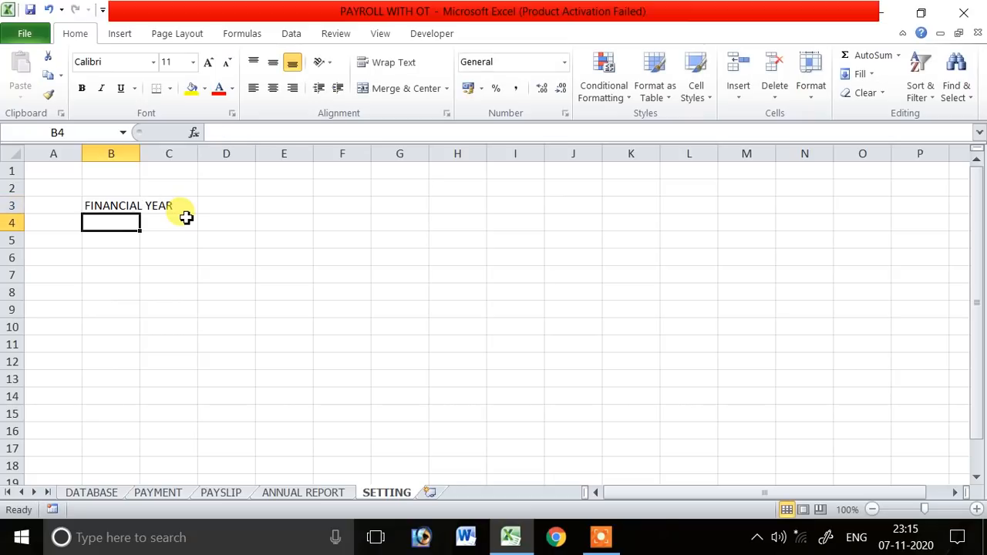
{"action": "type", "text": "YEAR"}
{"action": "key", "text": "Return"}
{"action": "type", "text": "MONTH"}
{"action": "key", "text": "Return"}
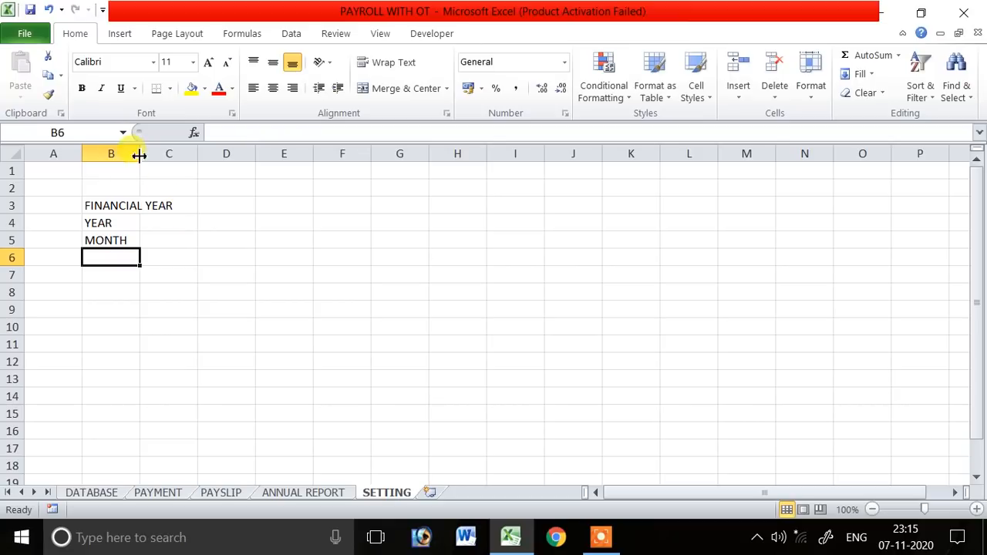
- Adjust the width of column B on the SETTING sheet to slightly wider than column C
{"action": "left_click_drag", "start_coordinate": [139, 153], "coordinate": [198, 153]}
{"action": "left_click", "coordinate": [140, 237]}
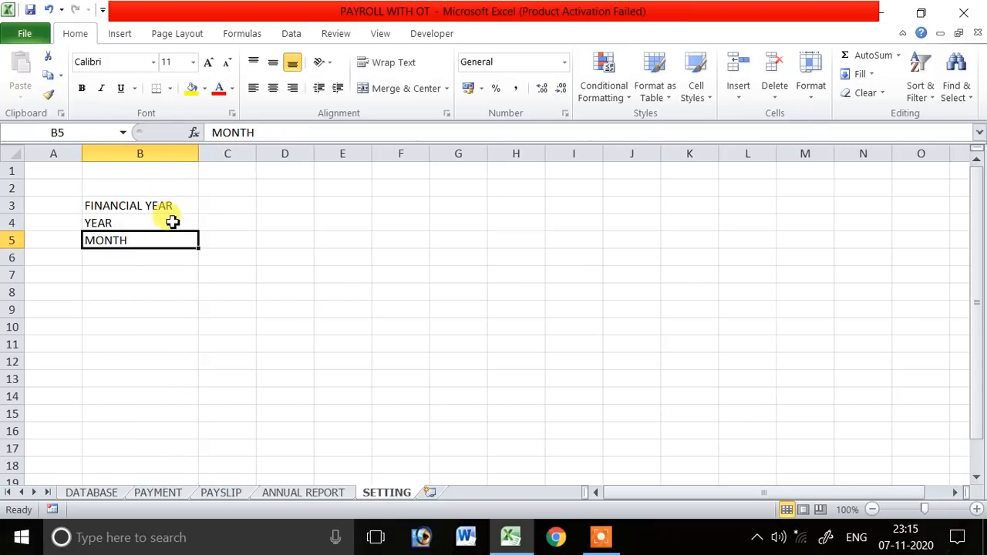
{"action": "left_click", "coordinate": [172, 222]}
{"action": "left_click_drag", "start_coordinate": [198, 153], "coordinate": [143, 155]}
- Move the MONTH label from B5 to C4, and merge and centre the FINANCIAL YEAR heading across B3:C3
{"action": "left_click", "coordinate": [139, 239]}
{"action": "left_click_drag", "start_coordinate": [139, 239], "coordinate": [169, 225]}
{"action": "left_click_drag", "start_coordinate": [121, 205], "coordinate": [169, 209]}
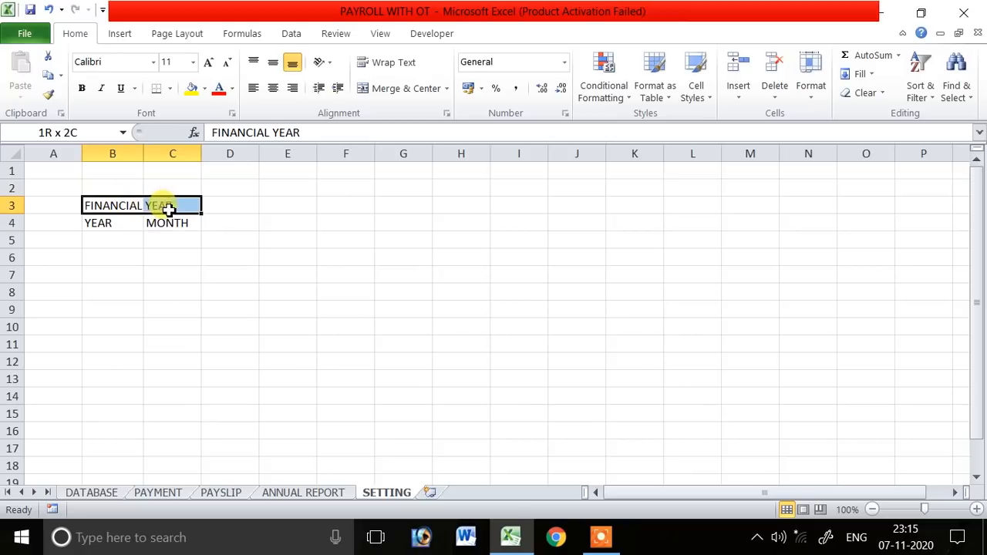
{"action": "left_click", "coordinate": [402, 89]}
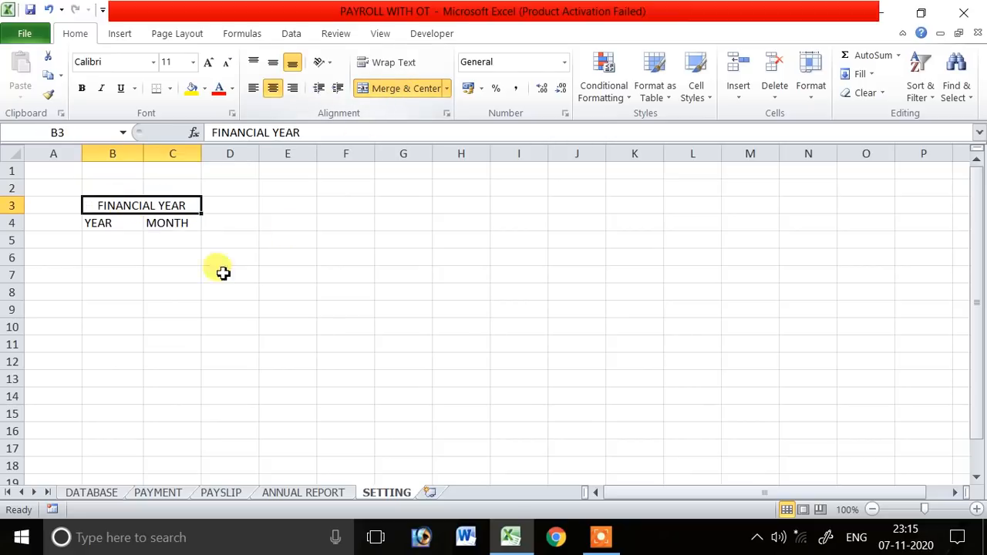
- Enter 2020 under YEAR in B5 and 4 under MONTH in C5
{"action": "left_click", "coordinate": [116, 245]}
{"action": "type", "text": "2"}
{"action": "key", "text": "Return"}
{"action": "key", "text": "Up"}
{"action": "key", "text": "Right"}
{"action": "type", "text": "4"}
{"action": "key", "text": "Return"}
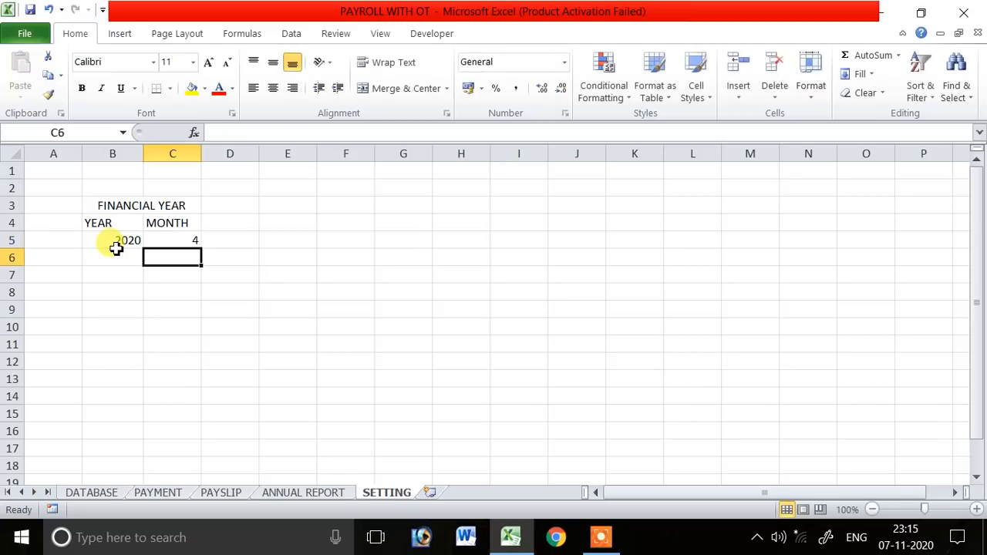
- Centre the contents of the year and month cells B4:C5 and apply All Borders to them
{"action": "left_click_drag", "start_coordinate": [112, 221], "coordinate": [172, 236]}
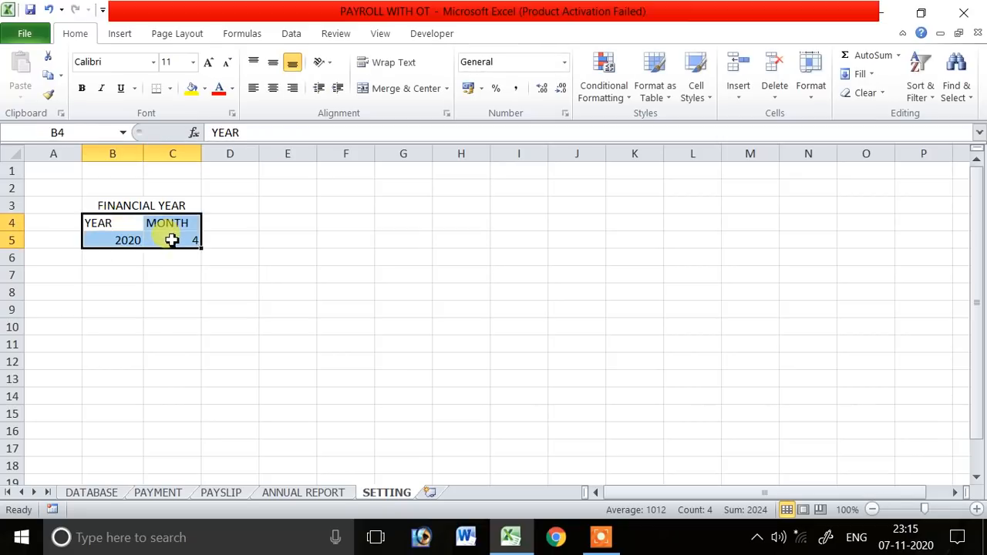
{"action": "left_click", "coordinate": [274, 88]}
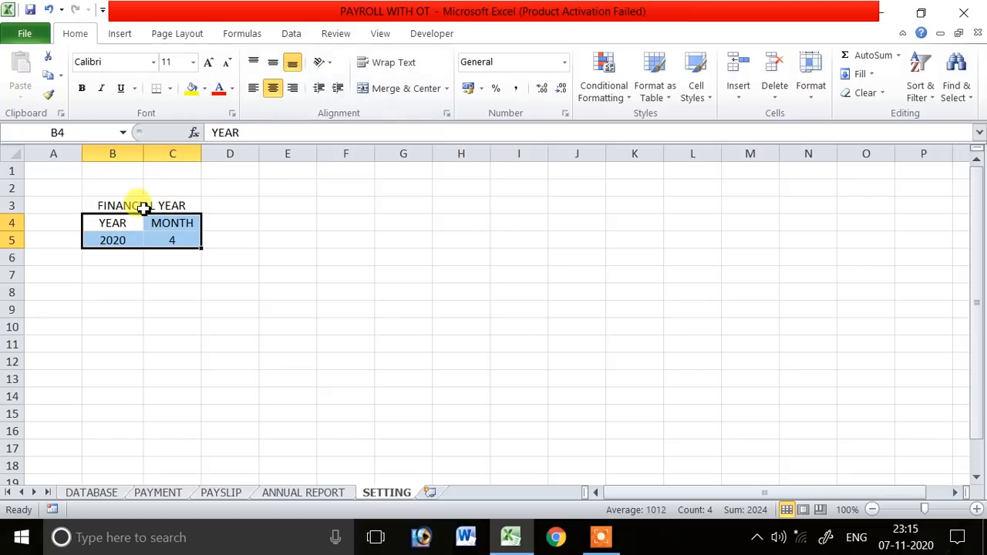
{"action": "left_click", "coordinate": [171, 90]}
{"action": "left_click", "coordinate": [161, 227]}
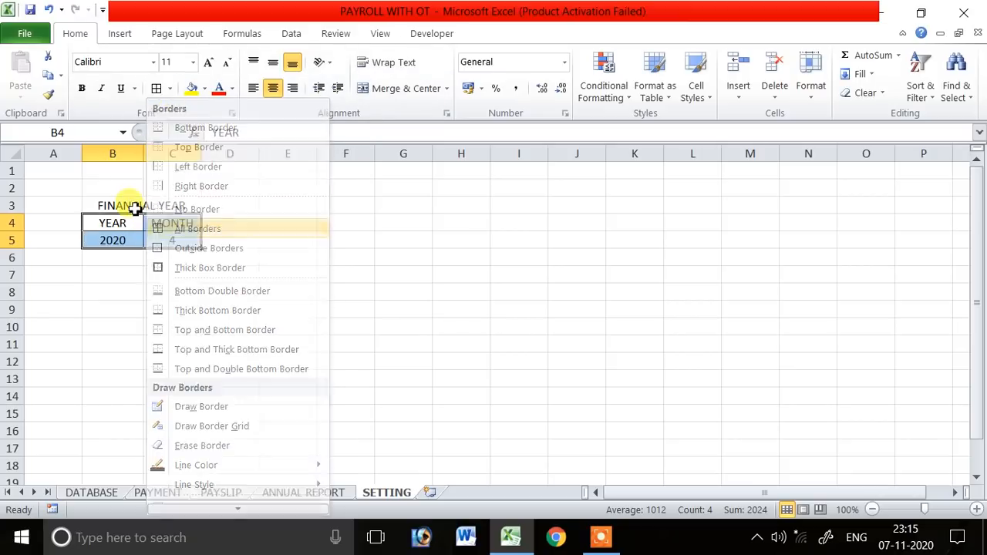
- Make the merged FINANCIAL YEAR heading in B3 bold
{"action": "left_click", "coordinate": [137, 207]}
{"action": "left_click", "coordinate": [82, 88]}
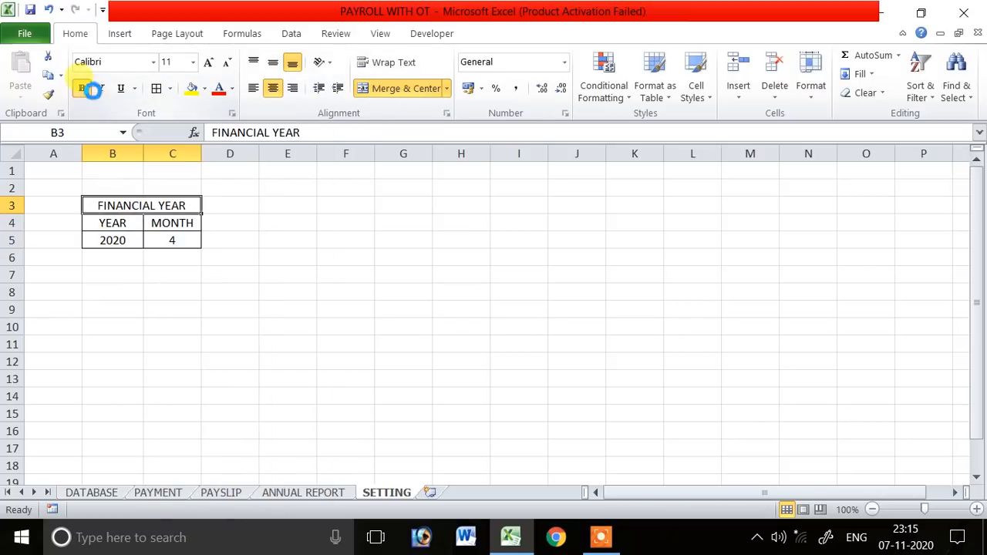
{"action": "left_click", "coordinate": [282, 232]}
{"action": "left_click", "coordinate": [137, 205]}
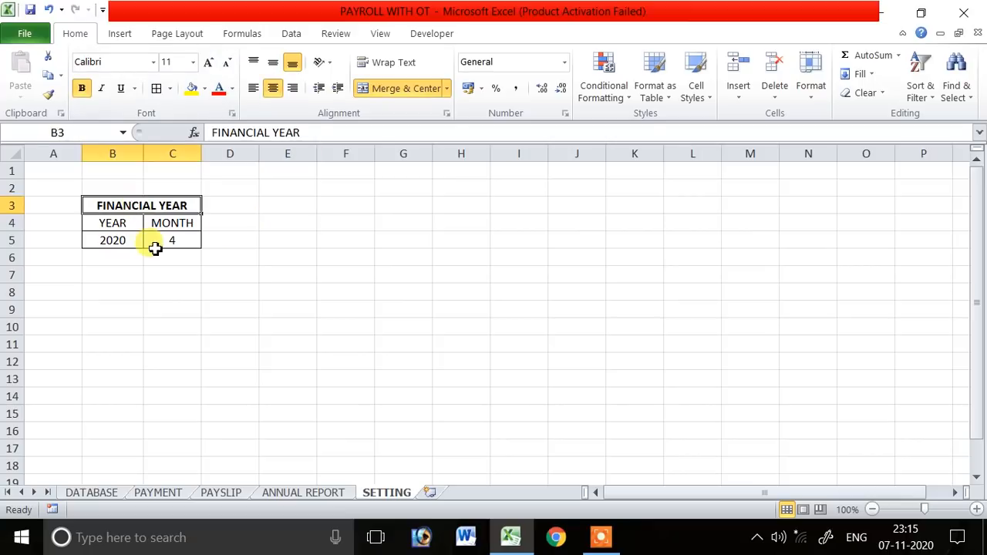
{"action": "left_click", "coordinate": [129, 241]}
{"action": "left_click", "coordinate": [193, 240]}
{"action": "left_click", "coordinate": [110, 239]}
{"action": "left_click_drag", "start_coordinate": [164, 247], "coordinate": [177, 247]}
{"action": "left_click", "coordinate": [134, 241]}
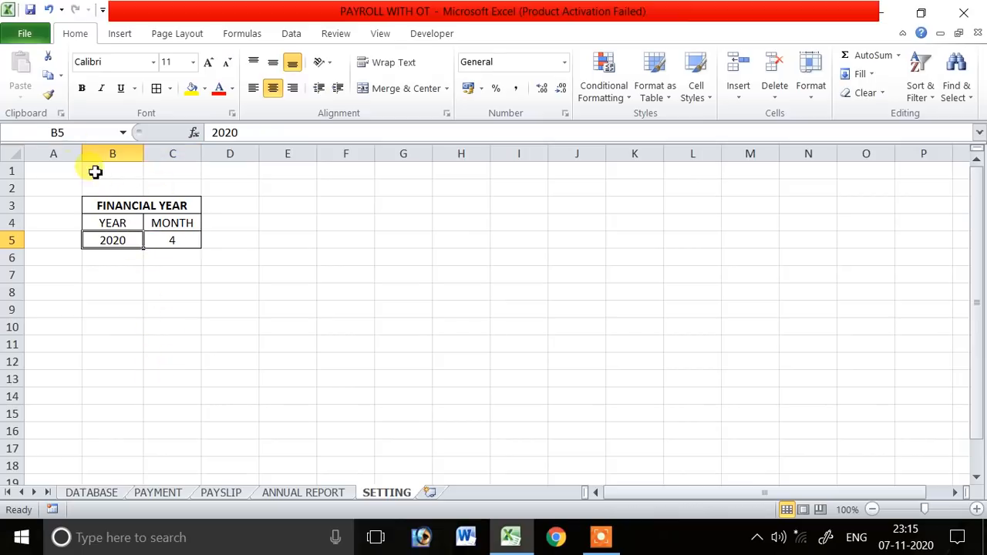
{"action": "left_click", "coordinate": [193, 239]}
- Define the name YEAR for the year value in B5 and the name MONTH for the month value in C5
{"action": "left_click", "coordinate": [139, 240]}
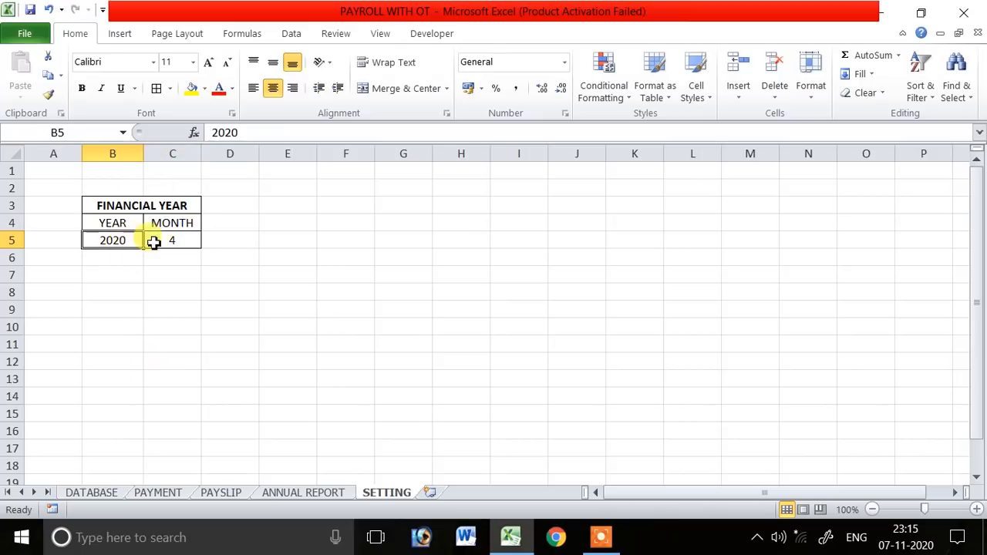
{"action": "left_click", "coordinate": [92, 133]}
{"action": "type", "text": "YEAR"}
{"action": "key", "text": "Return"}
{"action": "left_click", "coordinate": [178, 245]}
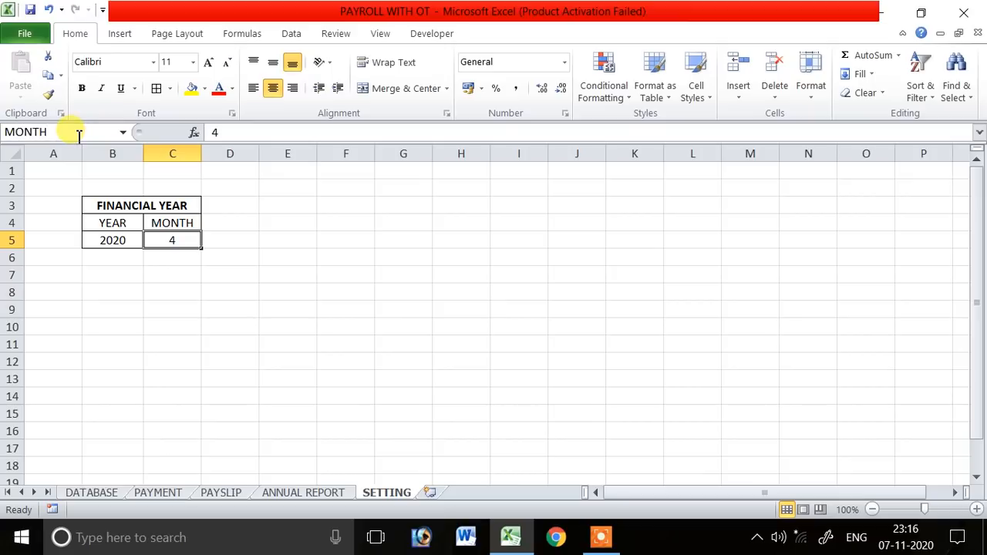
{"action": "left_click", "coordinate": [188, 325]}
- Clear the MONTH label and its value from cells C4:C5
{"action": "left_click_drag", "start_coordinate": [185, 222], "coordinate": [187, 249]}
{"action": "key", "text": "Delete"}
{"action": "left_click", "coordinate": [232, 288]}
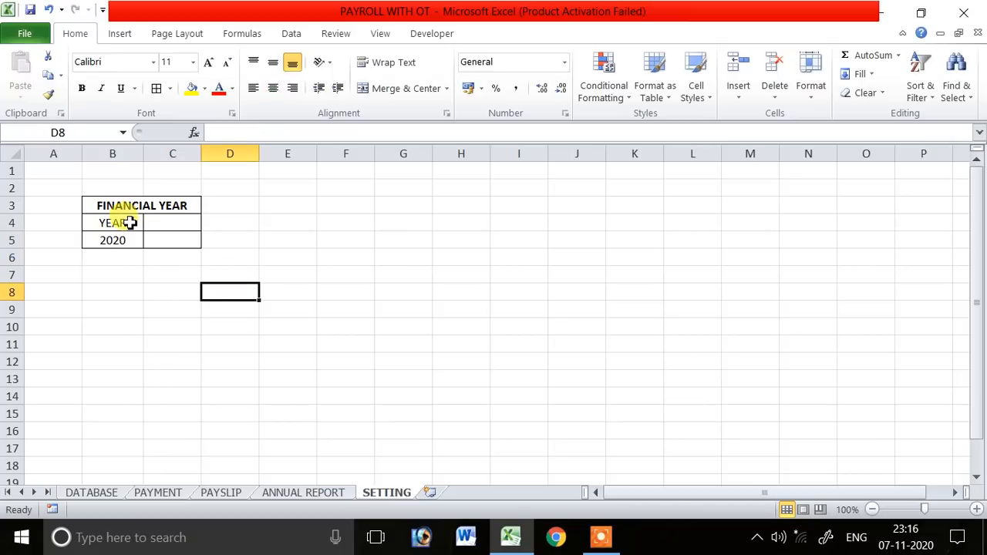
- Unmerge the FINANCIAL YEAR heading in row 3 and delete column C from the SETTING sheet
{"action": "left_click", "coordinate": [129, 223]}
{"action": "left_click", "coordinate": [134, 202]}
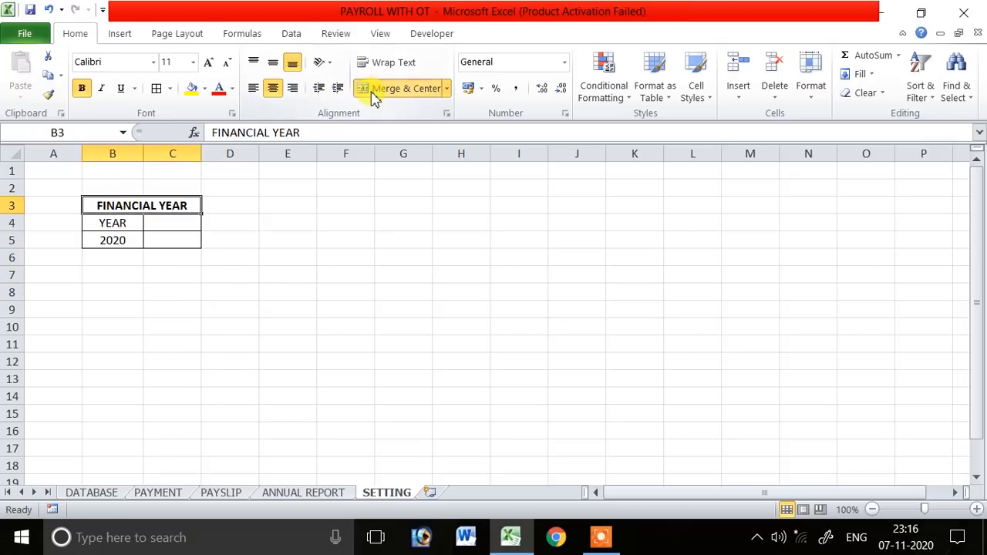
{"action": "left_click", "coordinate": [374, 96]}
{"action": "left_click", "coordinate": [204, 274]}
{"action": "left_click", "coordinate": [172, 153]}
{"action": "right_click", "coordinate": [176, 152]}
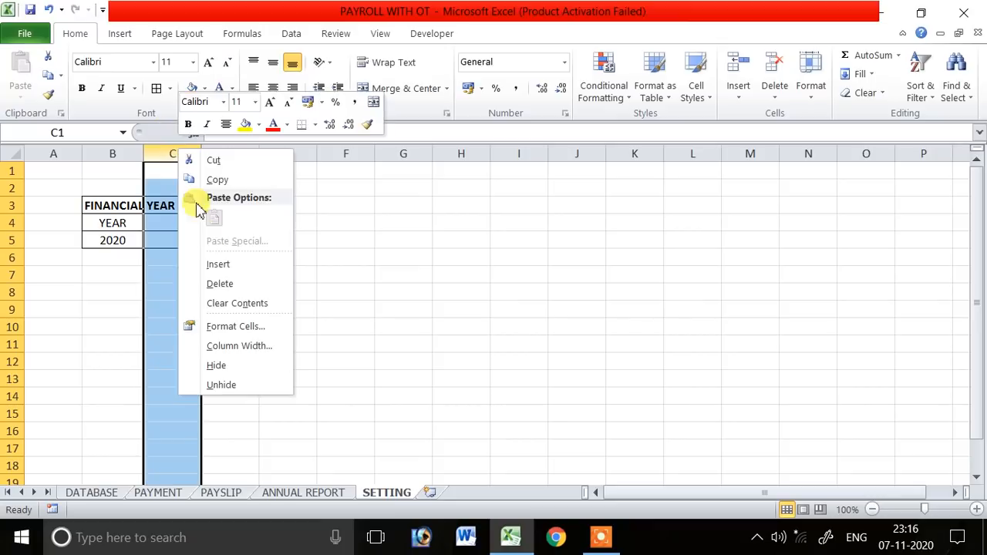
{"action": "left_click", "coordinate": [221, 284]}
{"action": "left_click", "coordinate": [271, 291]}
- Widen column B to fit the FINANCIAL YEAR heading and apply borders to the heading cell B3
{"action": "left_click_drag", "start_coordinate": [146, 152], "coordinate": [193, 154]}
{"action": "left_click", "coordinate": [290, 311]}
{"action": "left_click", "coordinate": [172, 203]}
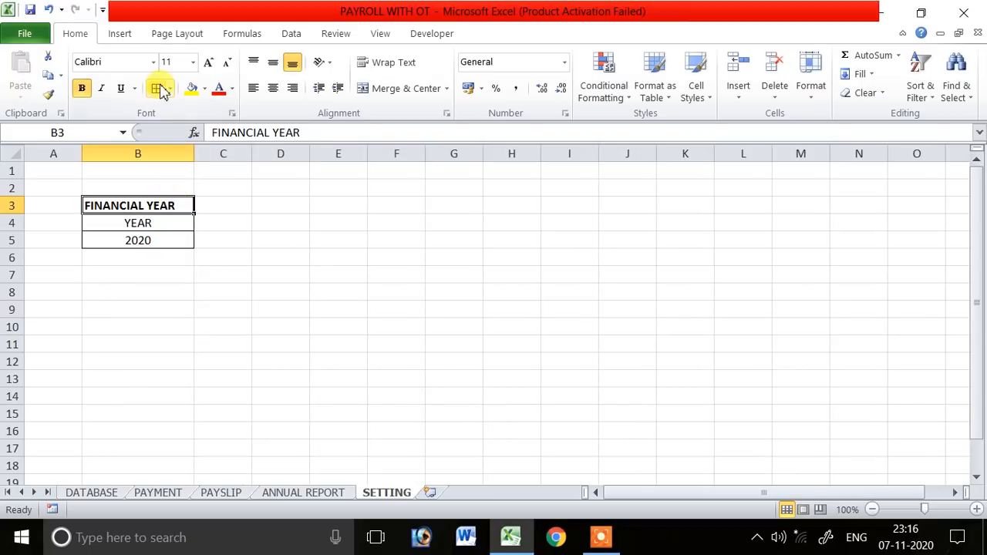
{"action": "left_click", "coordinate": [347, 253]}
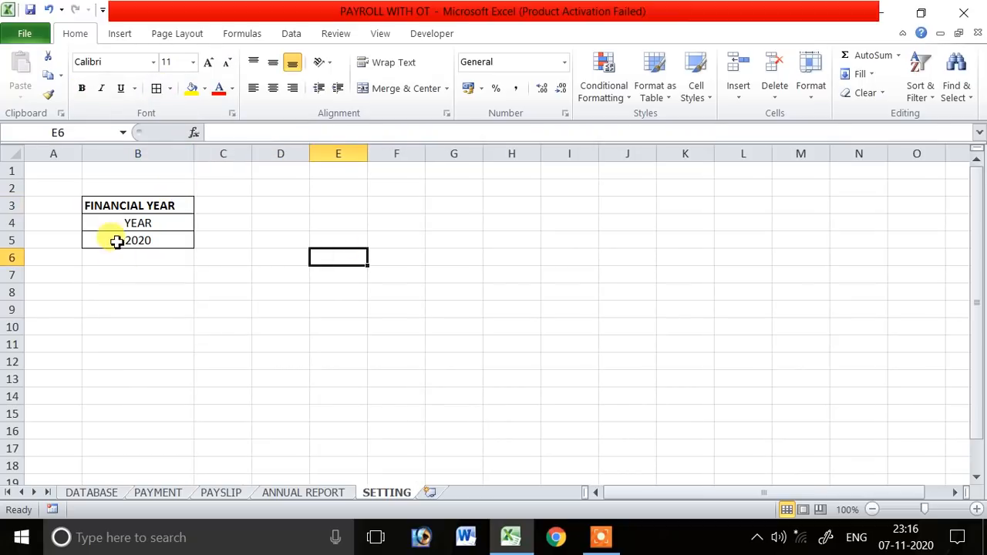
{"action": "left_click", "coordinate": [156, 249]}
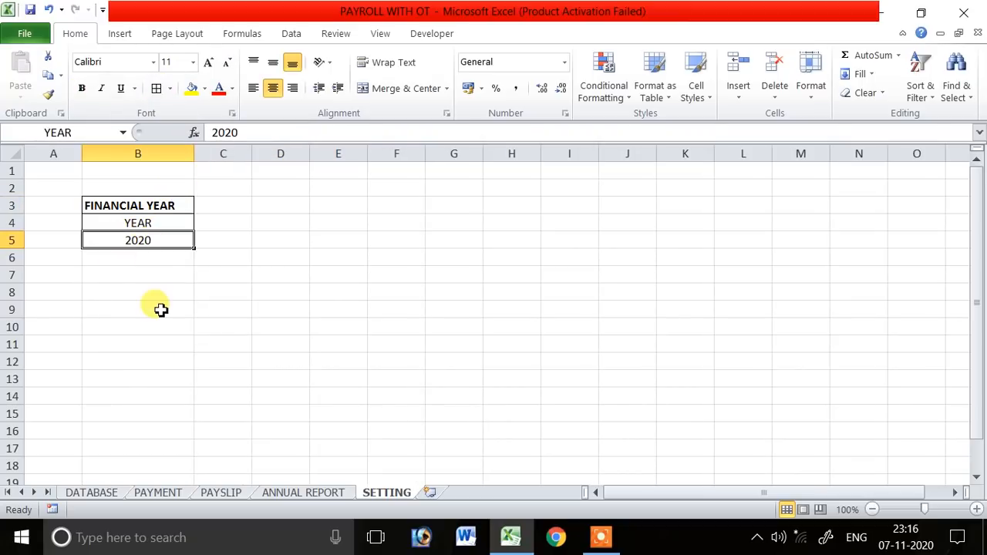
- On the DATABASE sheet, enter the column headings EID in A5 and NAME in B5
{"action": "left_click", "coordinate": [108, 500]}
{"action": "left_click", "coordinate": [49, 238]}
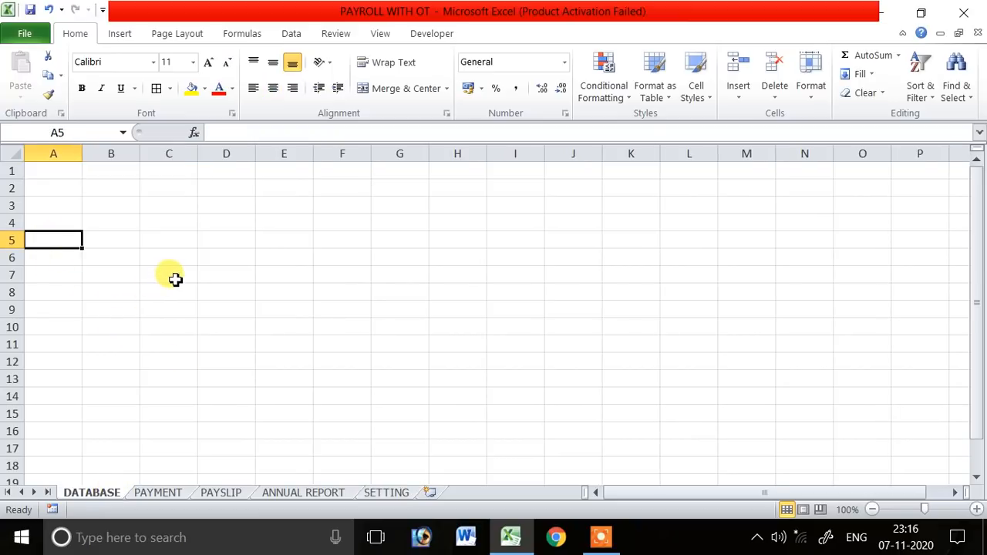
{"action": "scroll", "coordinate": [176, 280], "scroll_direction": "up", "scroll_amount": 2}
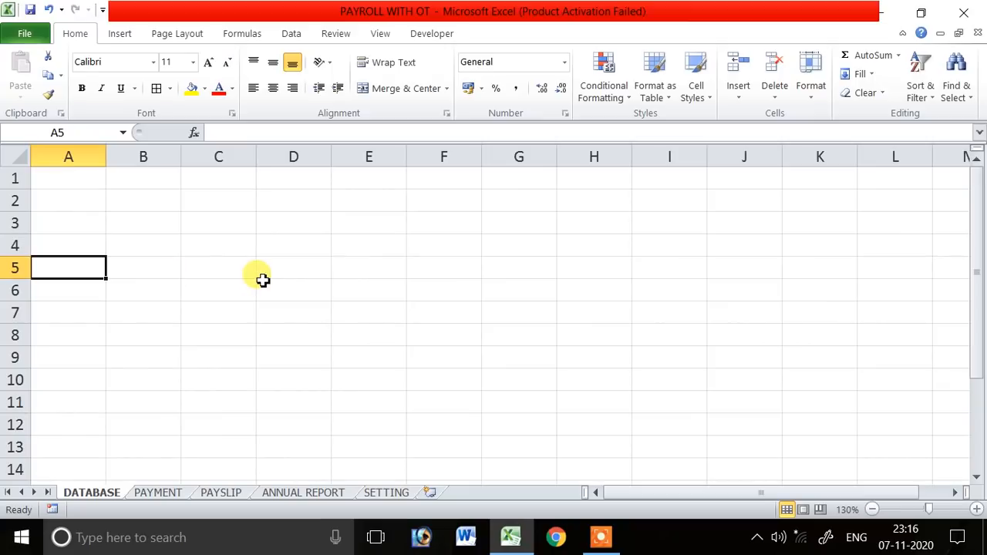
{"action": "type", "text": "EID"}
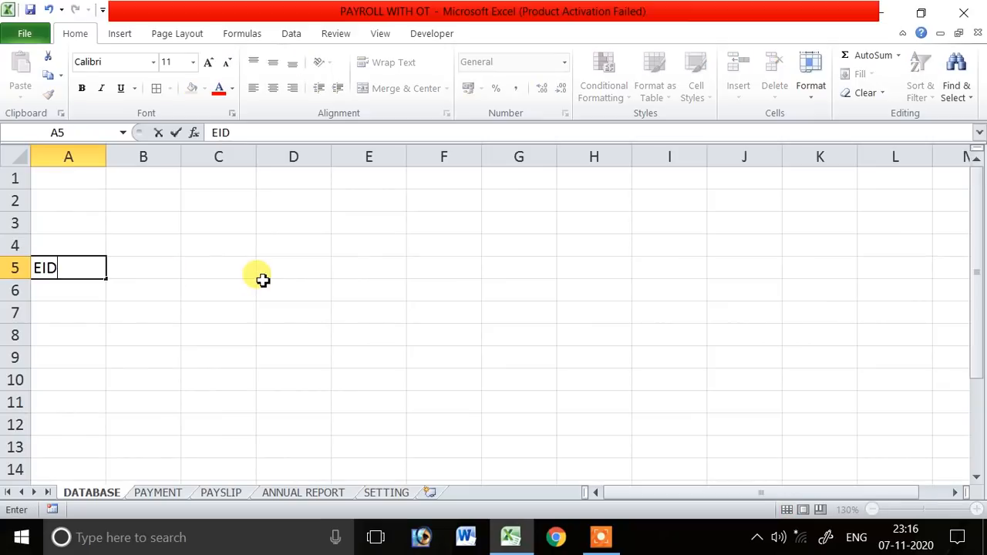
{"action": "key", "text": "Tab"}
{"action": "type", "text": "NAME"}
{"action": "key", "text": "Tab"}
- Enter the headings GENDER in C5 and DESIGNATION in D5, and widen column D to fit its text
{"action": "type", "text": "D"}
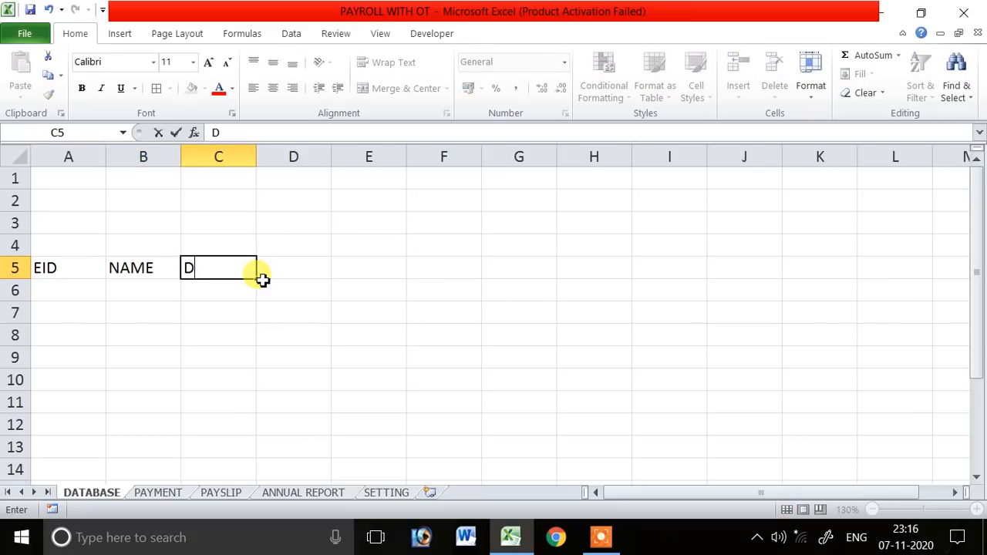
{"action": "type", "text": "ENDER"}
{"action": "key", "text": "Tab"}
{"action": "type", "text": "DESIG"}
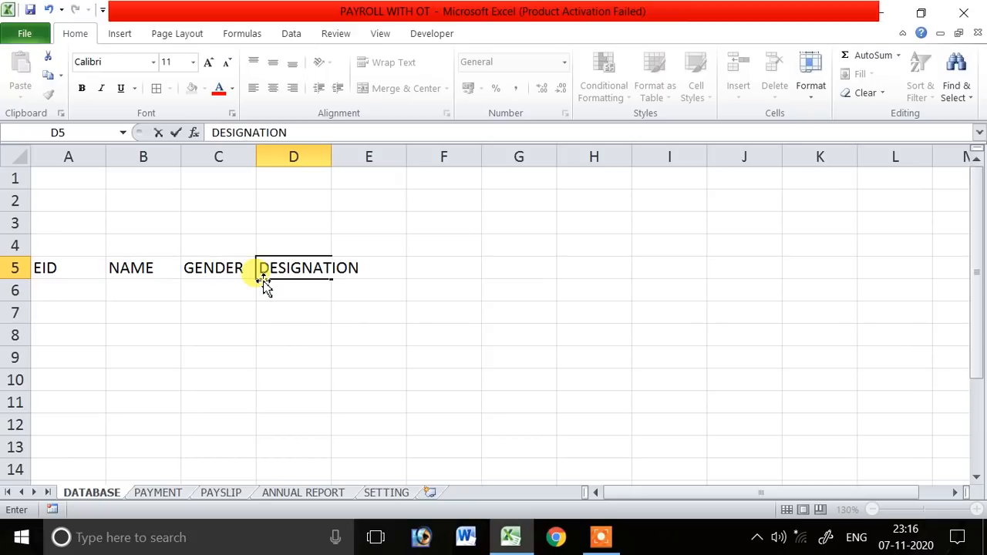
{"action": "type", "text": "NATION"}
{"action": "left_click", "coordinate": [391, 313]}
{"action": "left_click_drag", "start_coordinate": [331, 156], "coordinate": [365, 156]}
- Enter the formula =DATE(YEAR,4,1) in E5 as the first date heading
{"action": "left_click", "coordinate": [410, 270]}
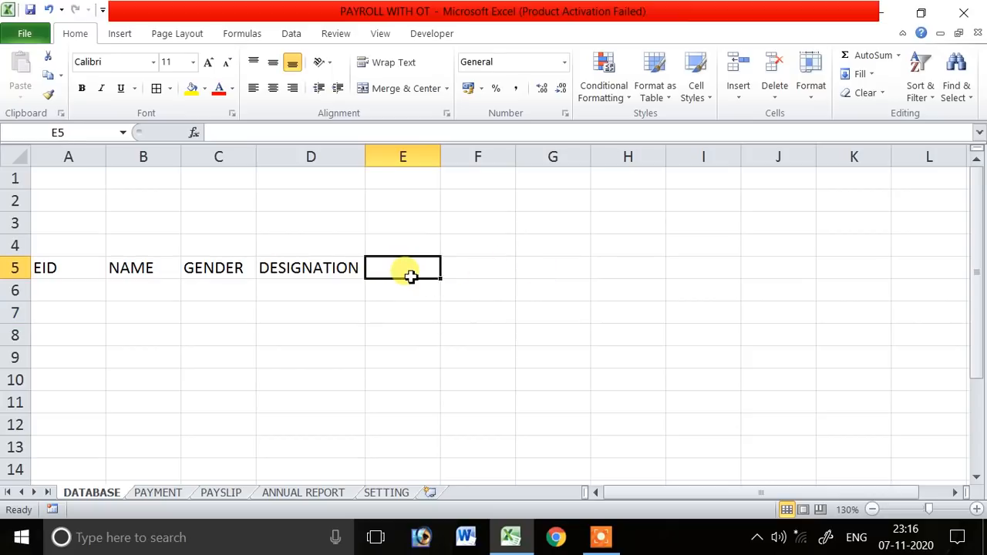
{"action": "type", "text": "="}
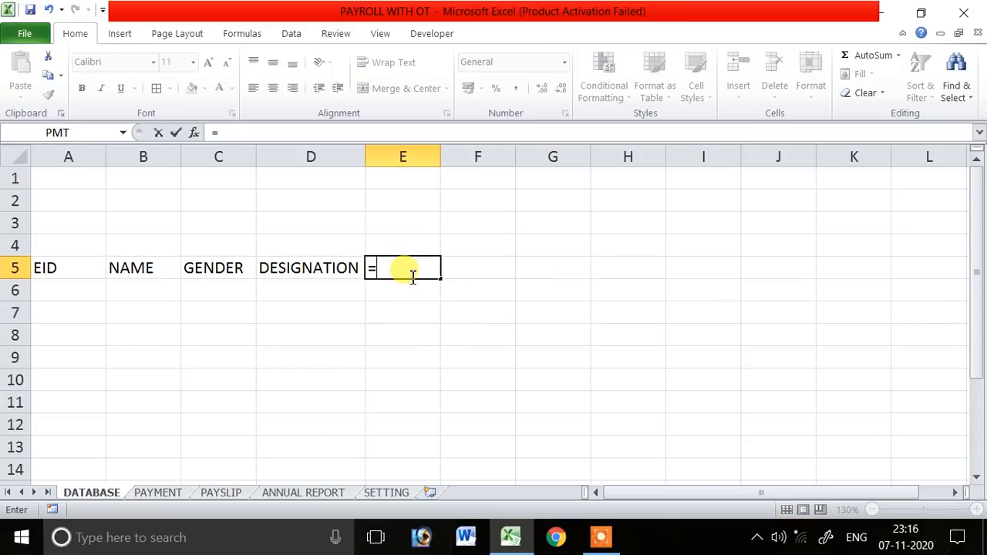
{"action": "type", "text": "DATE("}
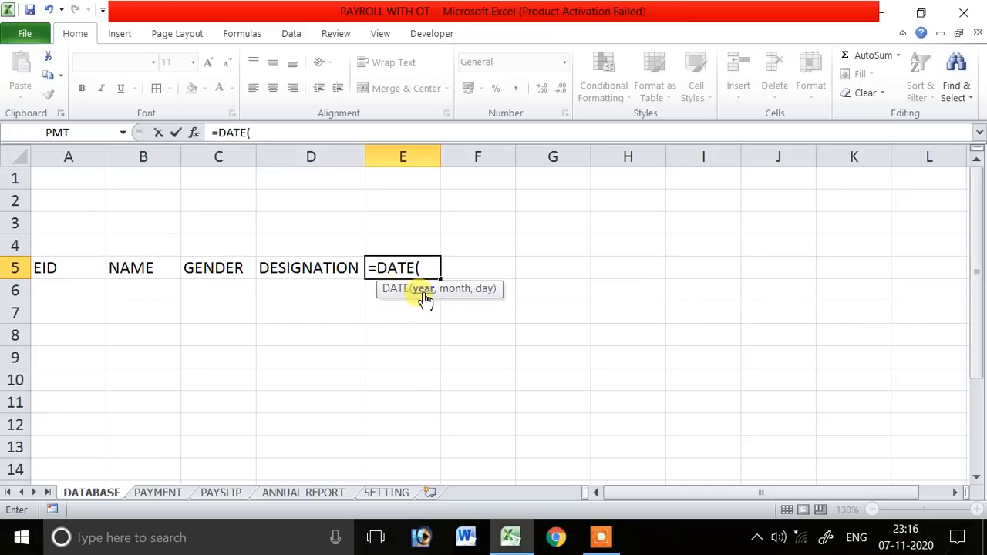
{"action": "type", "text": "YEAR,4,"}
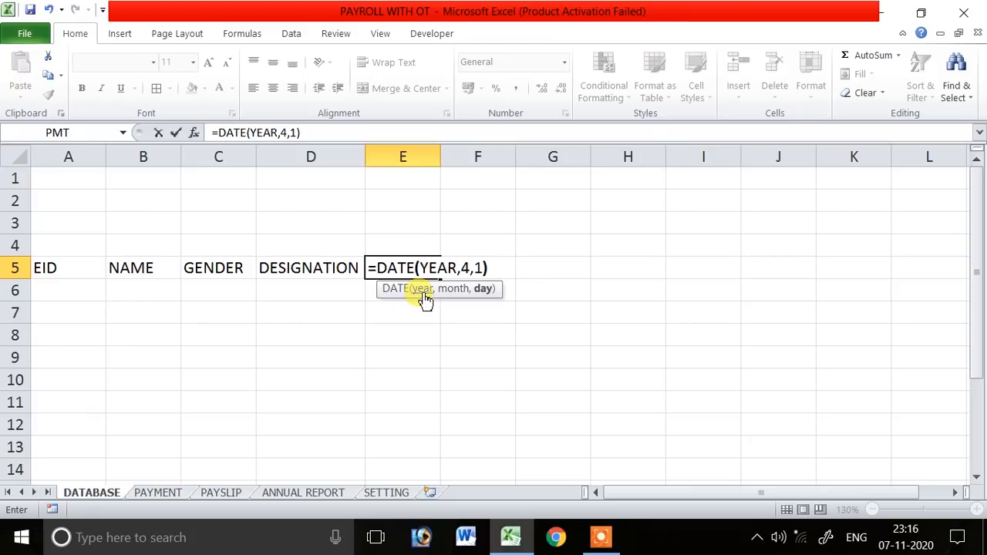
{"action": "type", "text": "1)"}
{"action": "key", "text": "Return"}
- Apply the custom number format dd to the date in E5 so that only the day is displayed
{"action": "left_click", "coordinate": [423, 268]}
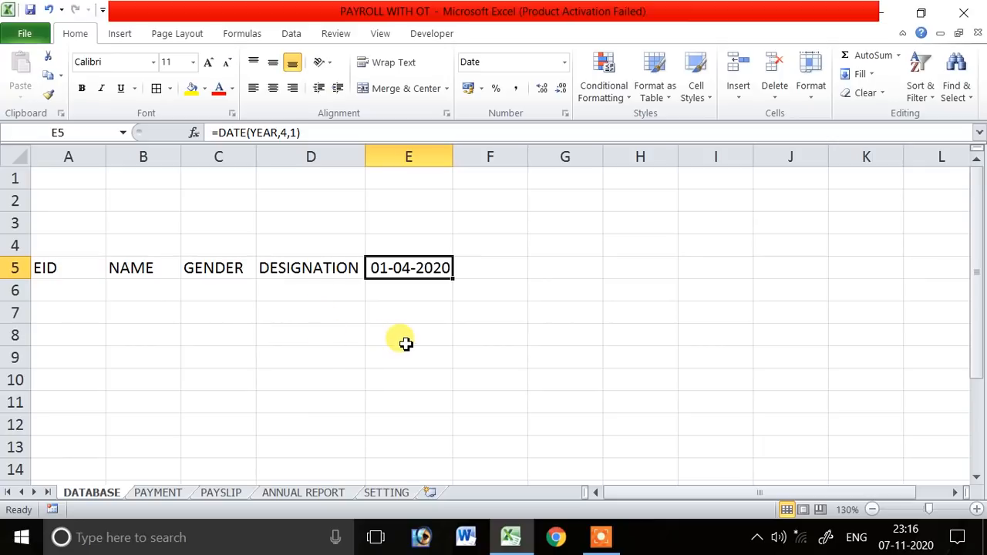
{"action": "right_click", "coordinate": [409, 268]}
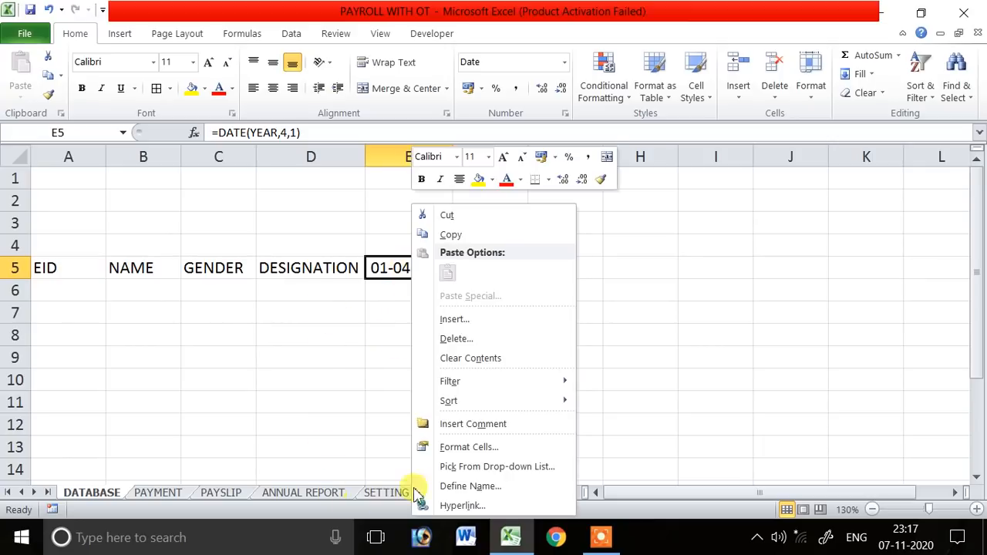
{"action": "left_click", "coordinate": [466, 447]}
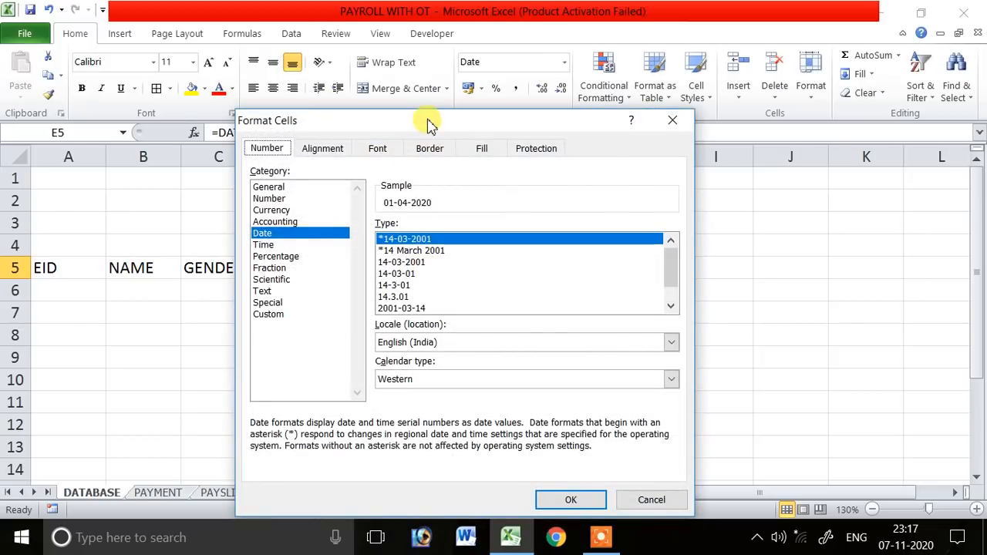
{"action": "left_click_drag", "start_coordinate": [432, 123], "coordinate": [689, 56]}
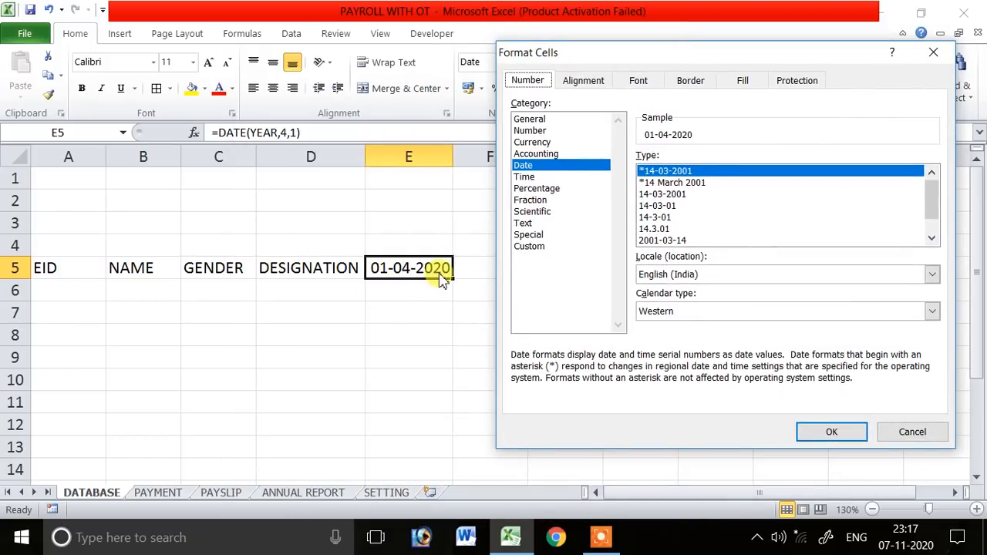
{"action": "left_click", "coordinate": [540, 246]}
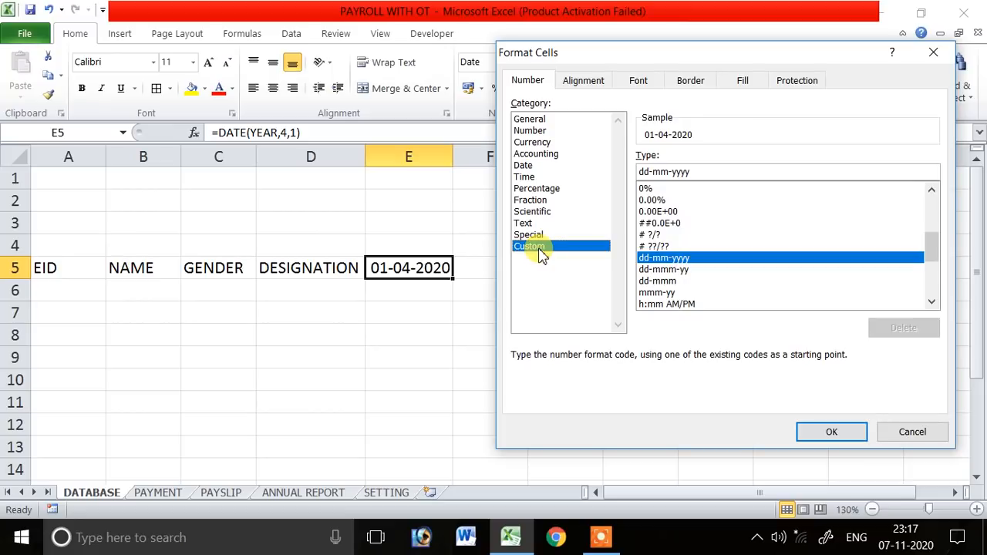
{"action": "left_click", "coordinate": [652, 171]}
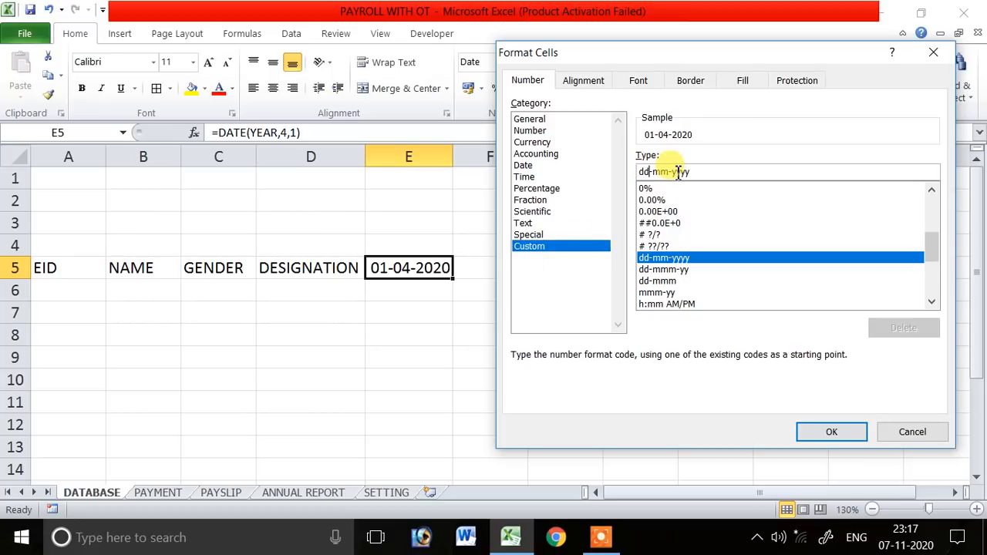
{"action": "left_click_drag", "start_coordinate": [700, 172], "coordinate": [654, 173]}
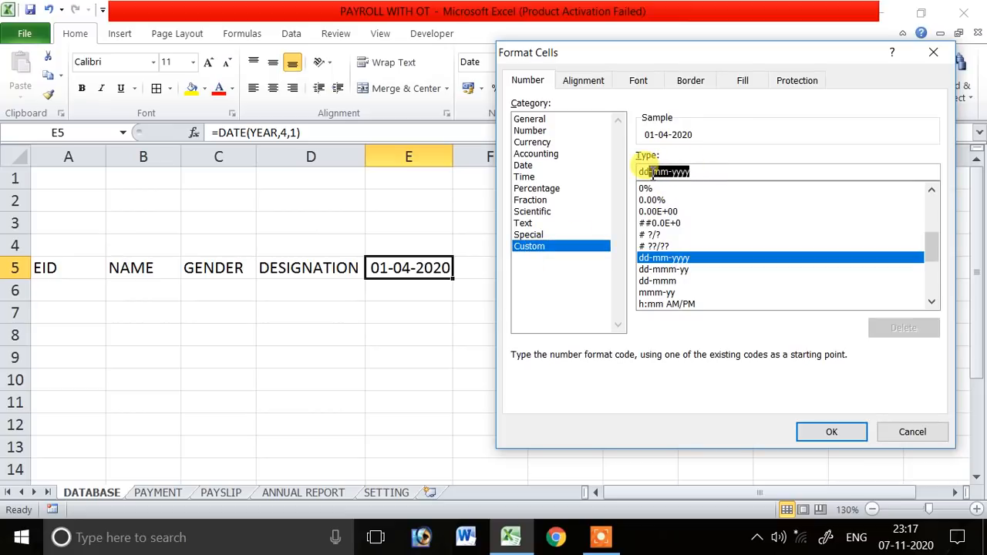
{"action": "key", "text": "BackSpace"}
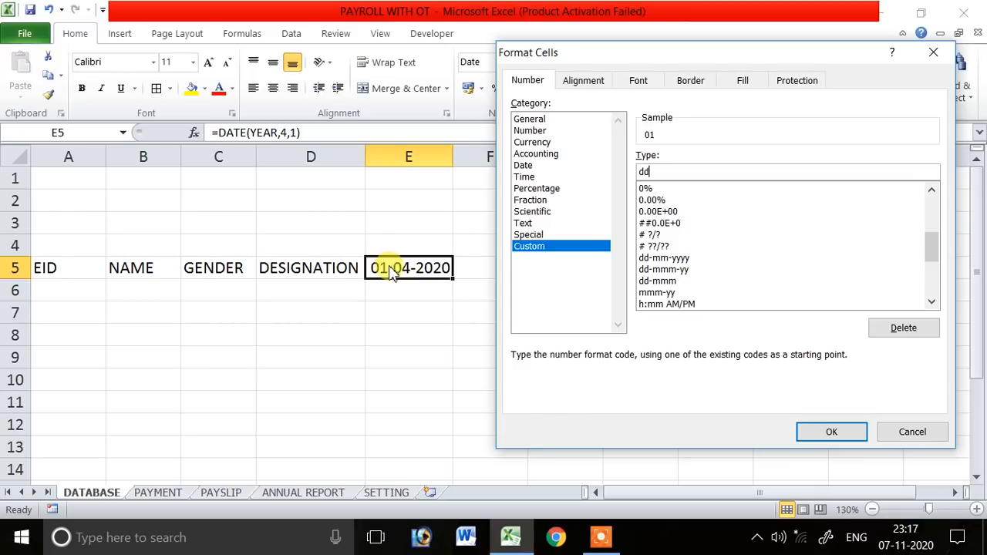
{"action": "left_click", "coordinate": [837, 432]}
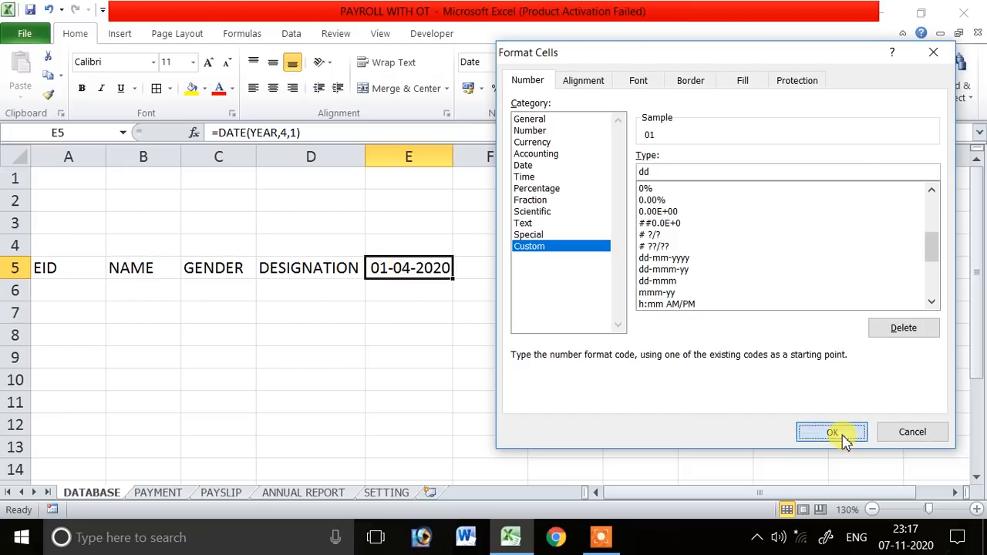
{"action": "left_click", "coordinate": [617, 343]}
- Enter the formula =TEXT(E5,"DDD") in E4 to show the weekday above the date
{"action": "left_click", "coordinate": [425, 249]}
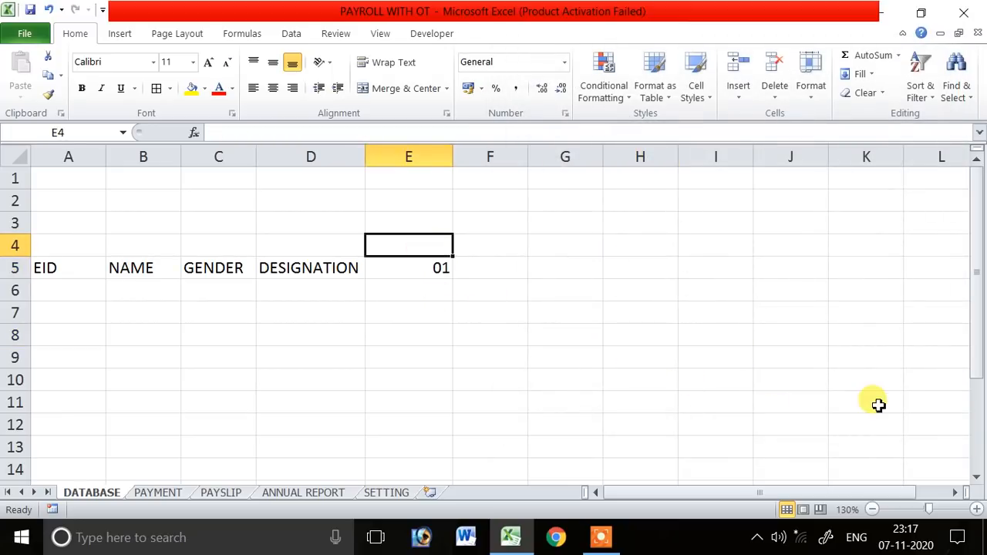
{"action": "type", "text": "=TEXT("}
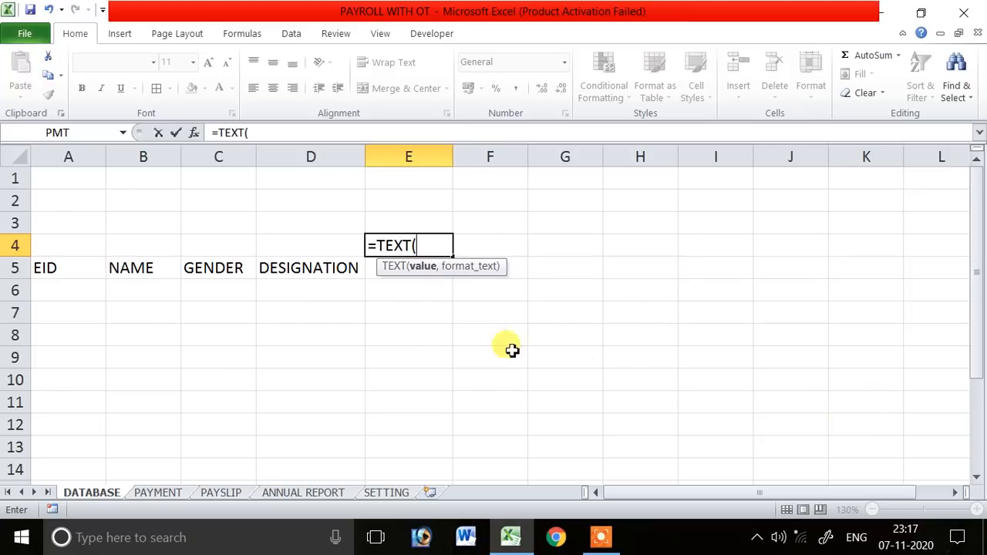
{"action": "left_click_drag", "start_coordinate": [388, 275], "coordinate": [542, 228]}
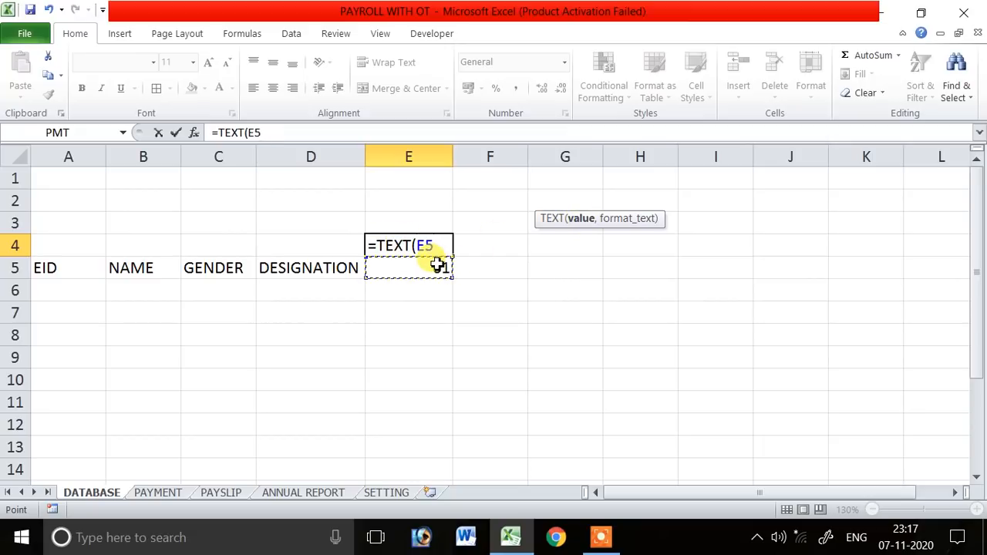
{"action": "type", "text": ",\"DDD"}
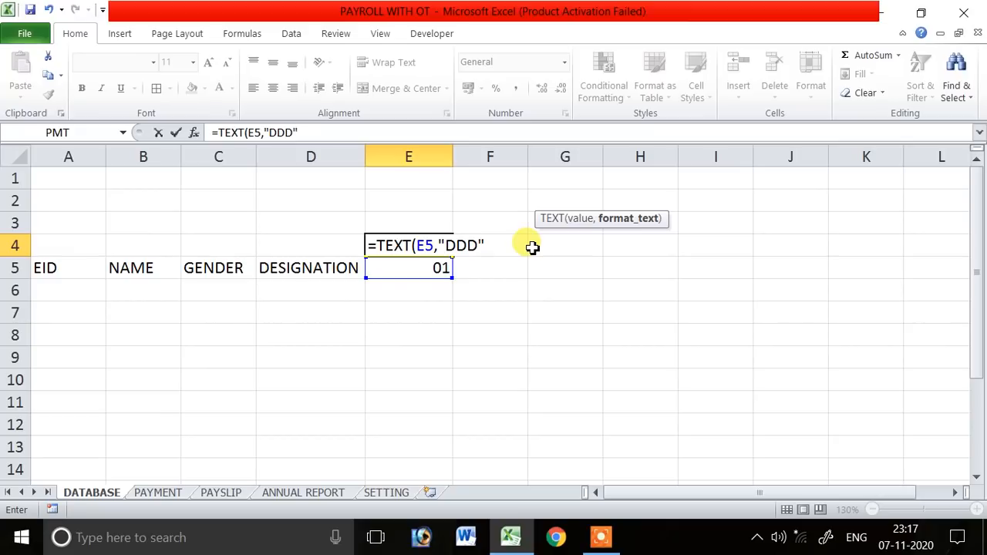
{"action": "key", "text": "Return"}
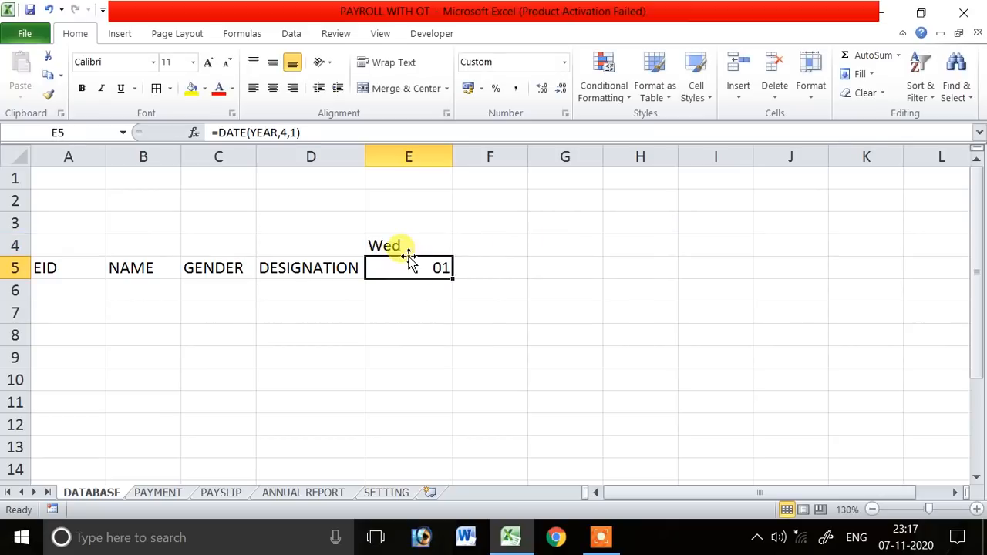
{"action": "left_click", "coordinate": [414, 249]}
{"action": "left_click", "coordinate": [440, 270]}
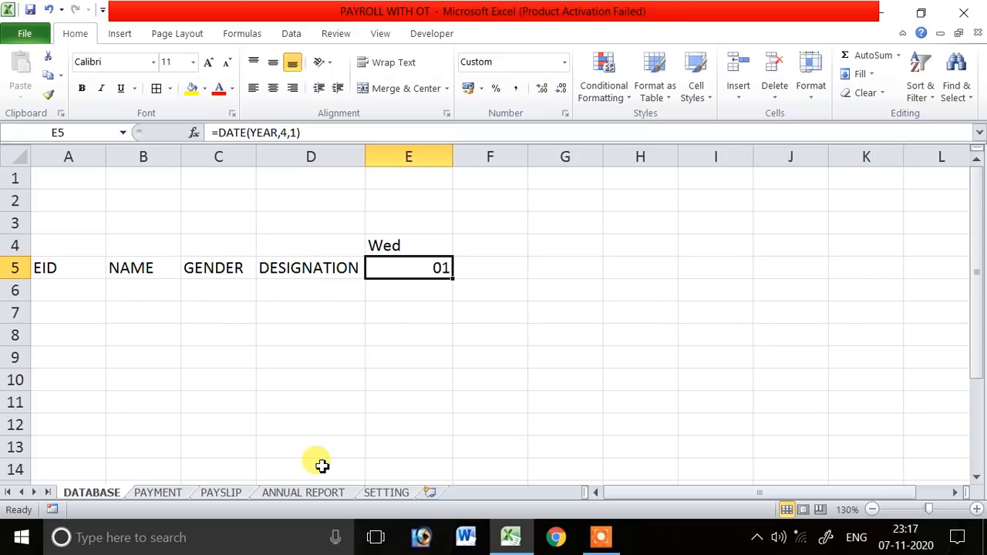
{"action": "left_click", "coordinate": [423, 248]}
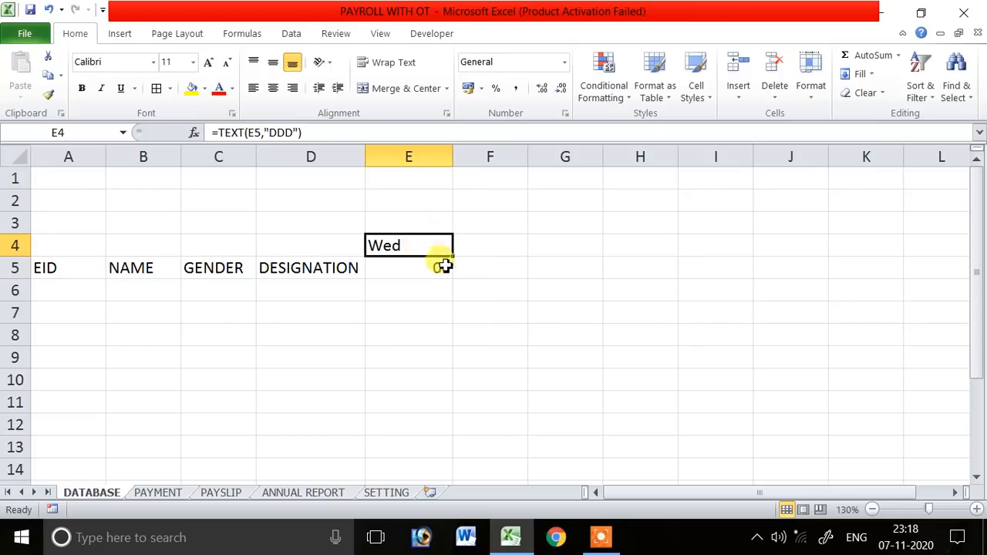
- Enter the formula =E5+1 in F5 to produce the second date heading
{"action": "left_click", "coordinate": [438, 272]}
{"action": "left_click", "coordinate": [502, 270]}
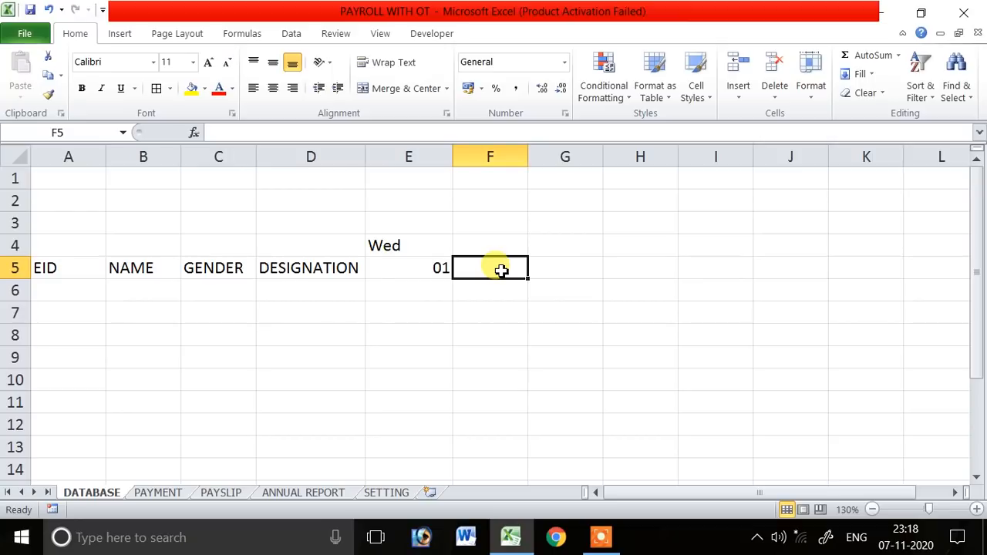
{"action": "type", "text": "="}
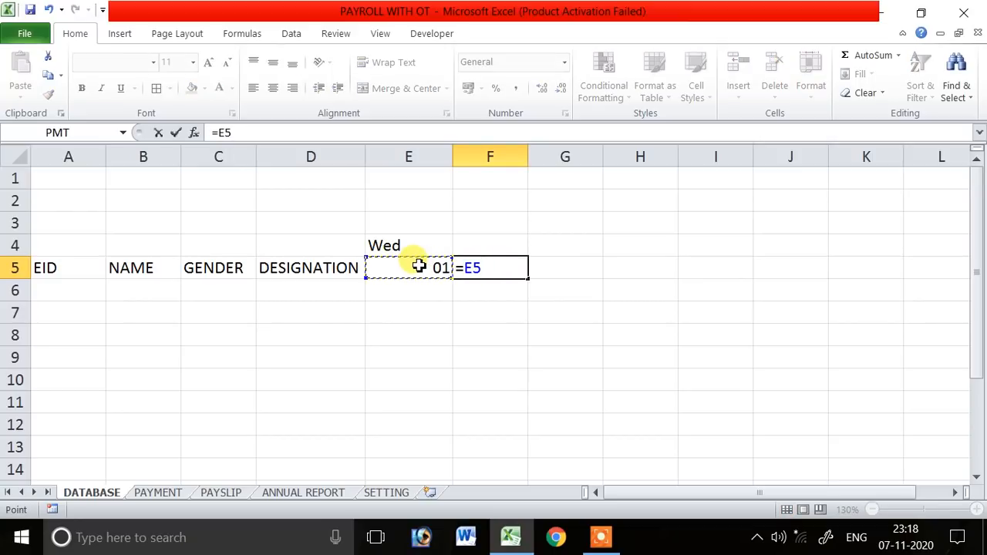
{"action": "key", "text": "Return"}
- Enter 1 in E6 and fill a linear series along row 6 with step value 1, up to 366
{"action": "left_click", "coordinate": [430, 289]}
{"action": "type", "text": "1"}
{"action": "key", "text": "Tab"}
{"action": "left_click", "coordinate": [430, 289]}
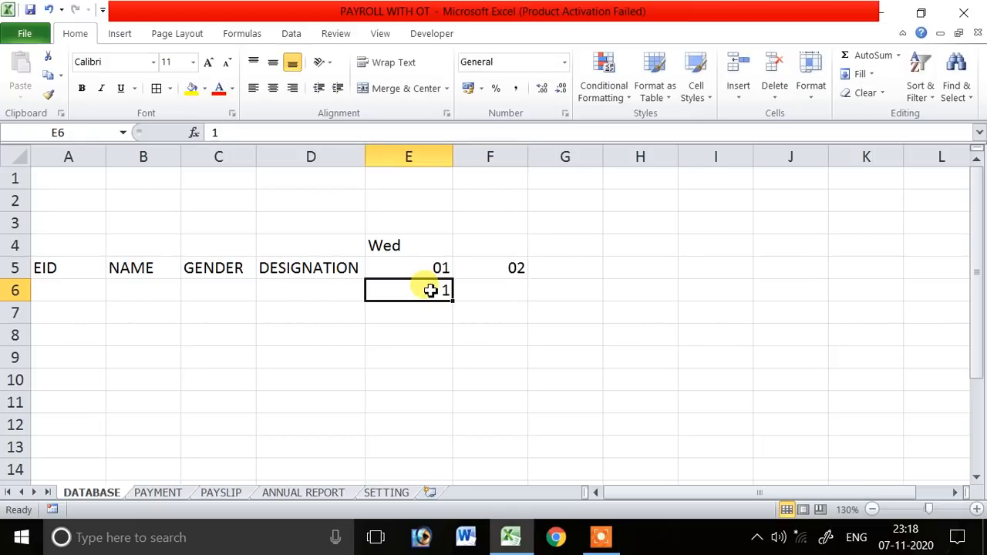
{"action": "left_click", "coordinate": [860, 75]}
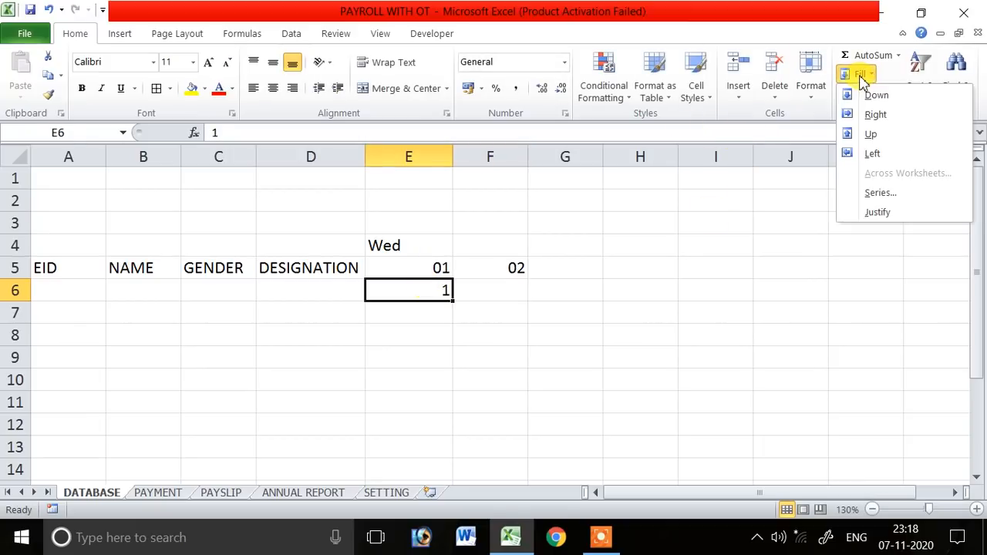
{"action": "left_click", "coordinate": [868, 199]}
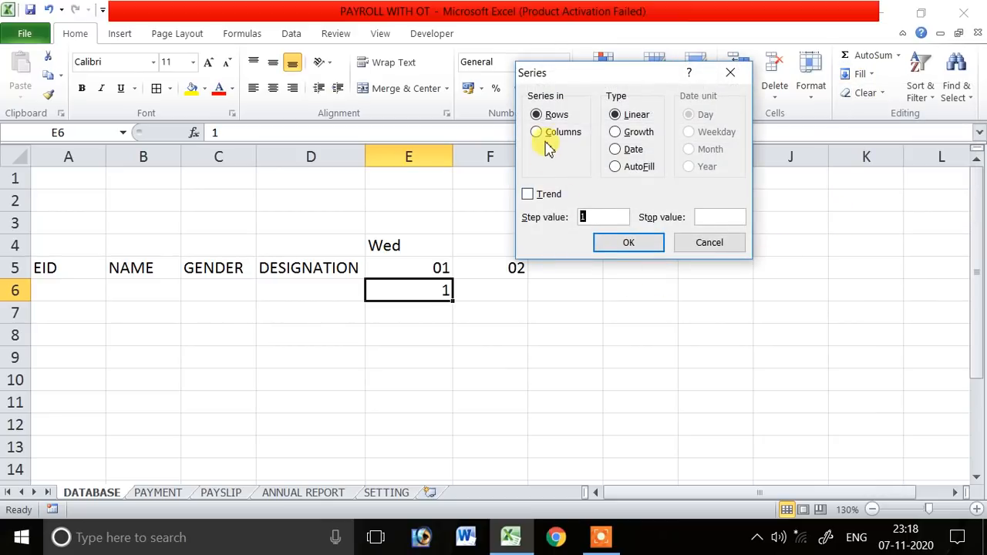
{"action": "left_click", "coordinate": [711, 219]}
{"action": "key", "text": "Return"}
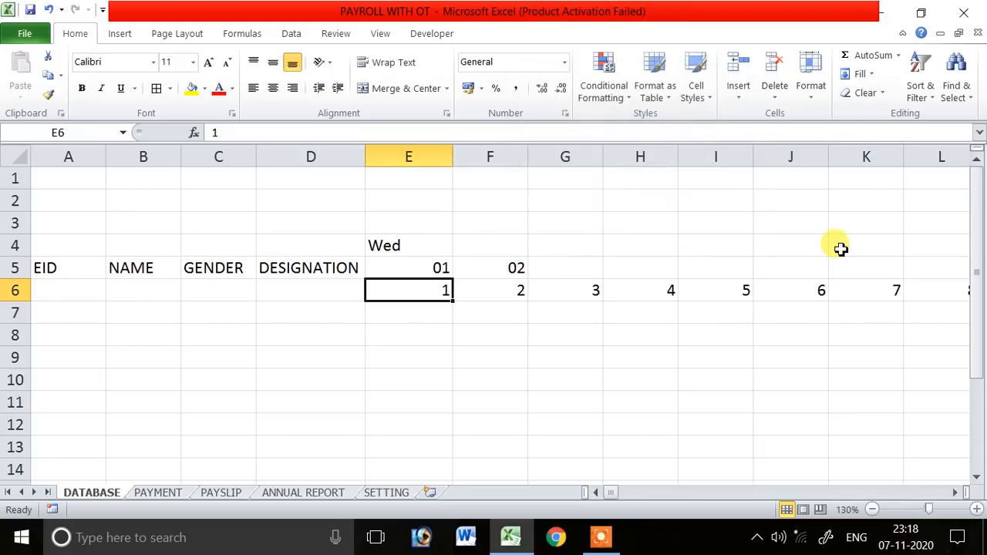
- Try to fill the date headings across row 5 from the pair E5:F5 through NF5
{"action": "left_click", "coordinate": [643, 412]}
{"action": "left_click_drag", "start_coordinate": [441, 262], "coordinate": [981, 287]}
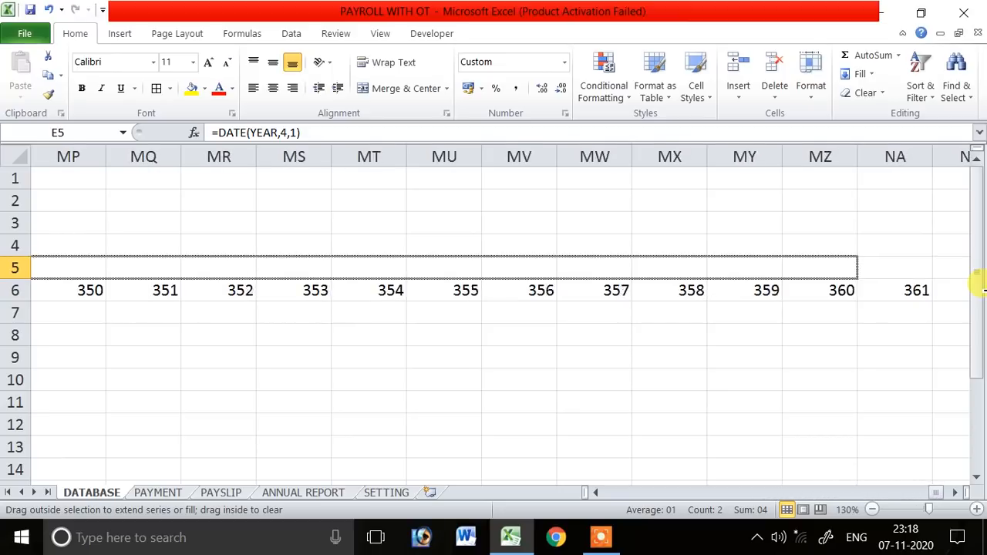
{"action": "left_click_drag", "start_coordinate": [879, 287], "coordinate": [878, 287]}
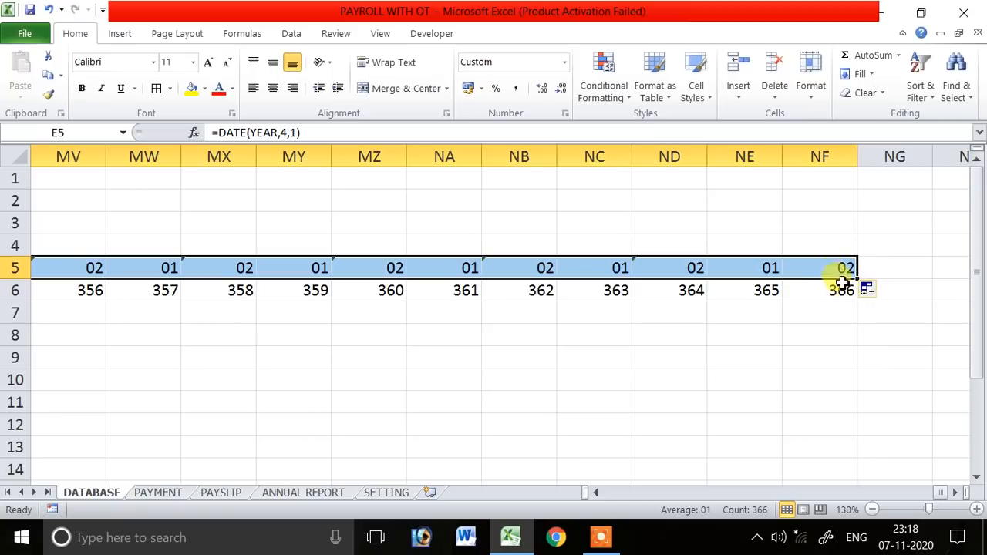
{"action": "left_click", "coordinate": [833, 265]}
{"action": "left_click", "coordinate": [739, 270]}
{"action": "left_click", "coordinate": [684, 266]}
{"action": "left_click", "coordinate": [609, 269]}
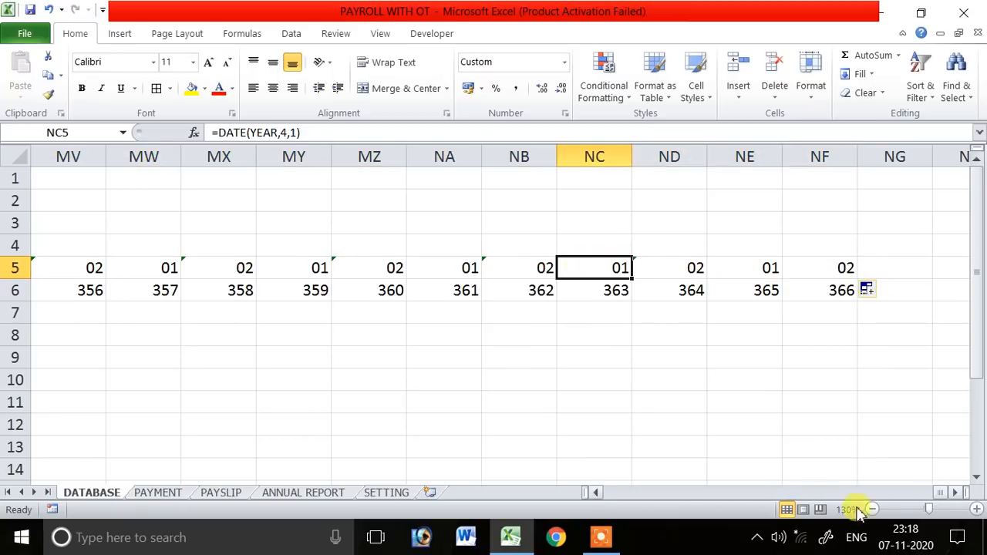
- Fill the =E5+1 formula from F5 across row 5 through NF5, above the number 366
{"action": "left_click_drag", "start_coordinate": [945, 494], "coordinate": [569, 489]}
{"action": "left_click", "coordinate": [505, 269]}
{"action": "left_click_drag", "start_coordinate": [531, 281], "coordinate": [977, 316]}
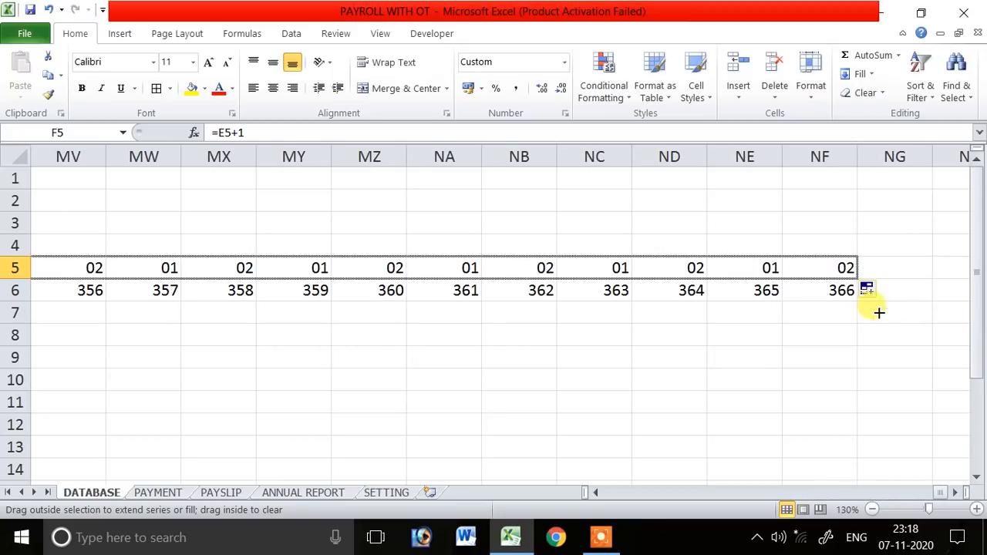
{"action": "left_click_drag", "start_coordinate": [863, 305], "coordinate": [861, 304]}
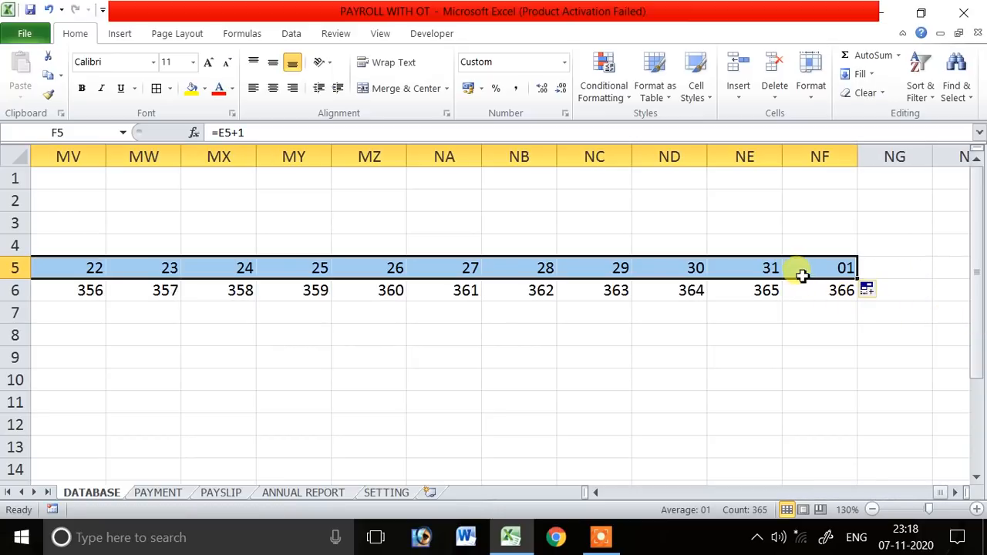
{"action": "left_click", "coordinate": [844, 268]}
{"action": "left_click", "coordinate": [844, 291]}
{"action": "left_click", "coordinate": [841, 343]}
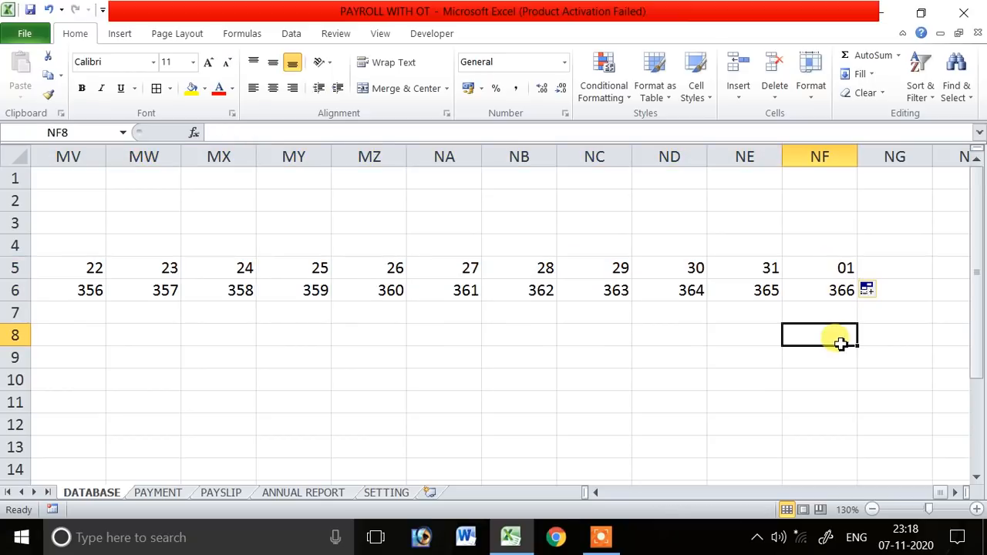
{"action": "left_click", "coordinate": [837, 360]}
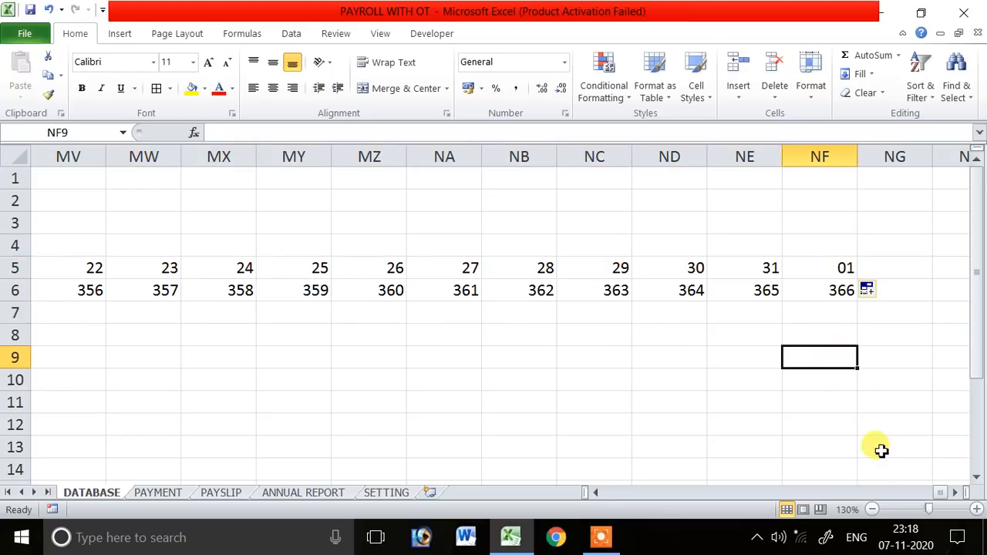
- Delete column NF, the surplus day column after the final 31
{"action": "left_click", "coordinate": [847, 268]}
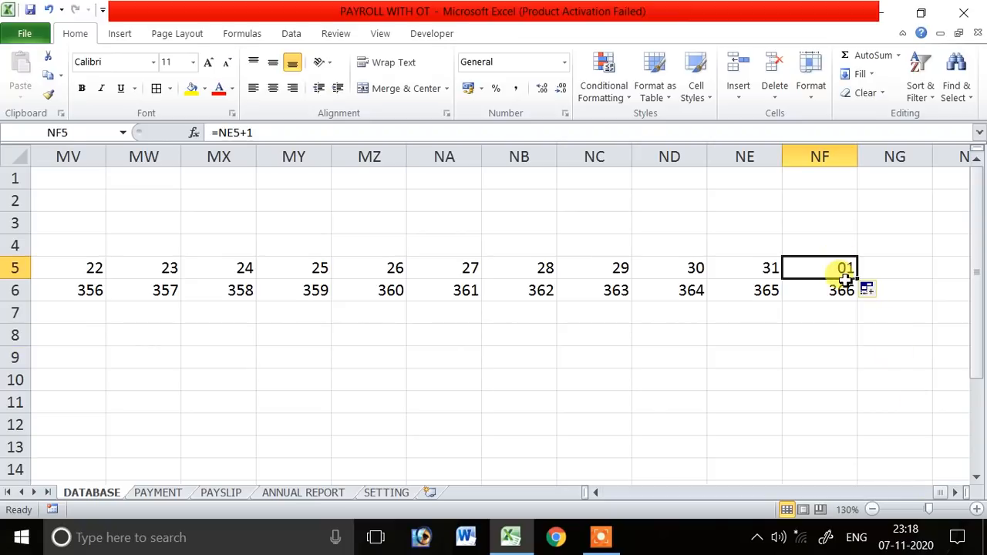
{"action": "left_click", "coordinate": [844, 154]}
{"action": "left_click", "coordinate": [745, 360]}
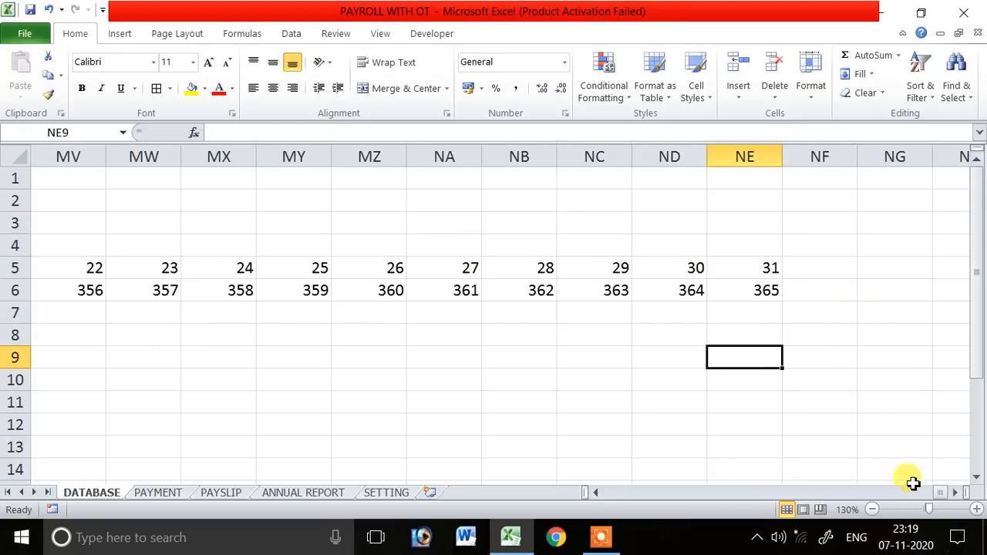
- Clear the helper numbers from the whole of row 6
{"action": "left_click_drag", "start_coordinate": [940, 492], "coordinate": [532, 476]}
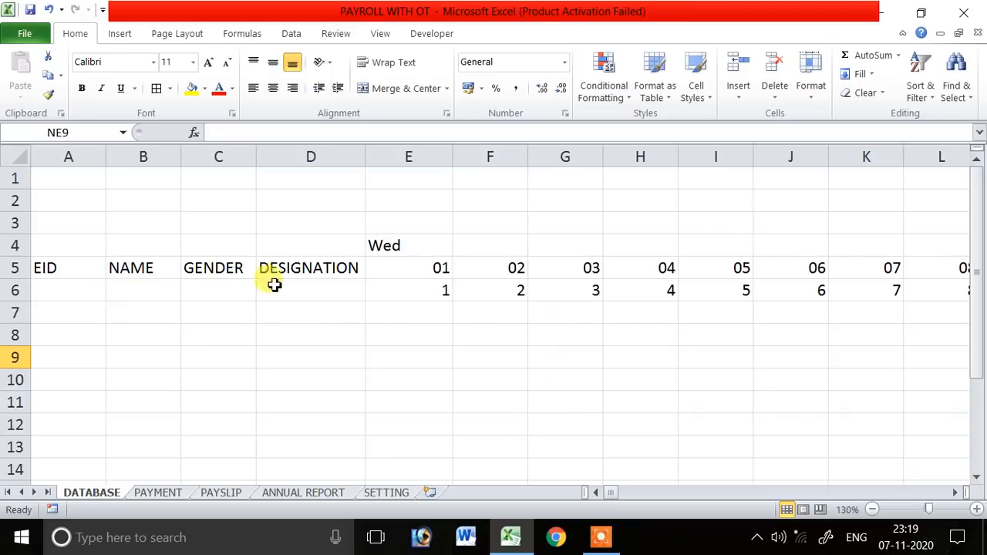
{"action": "left_click", "coordinate": [24, 290]}
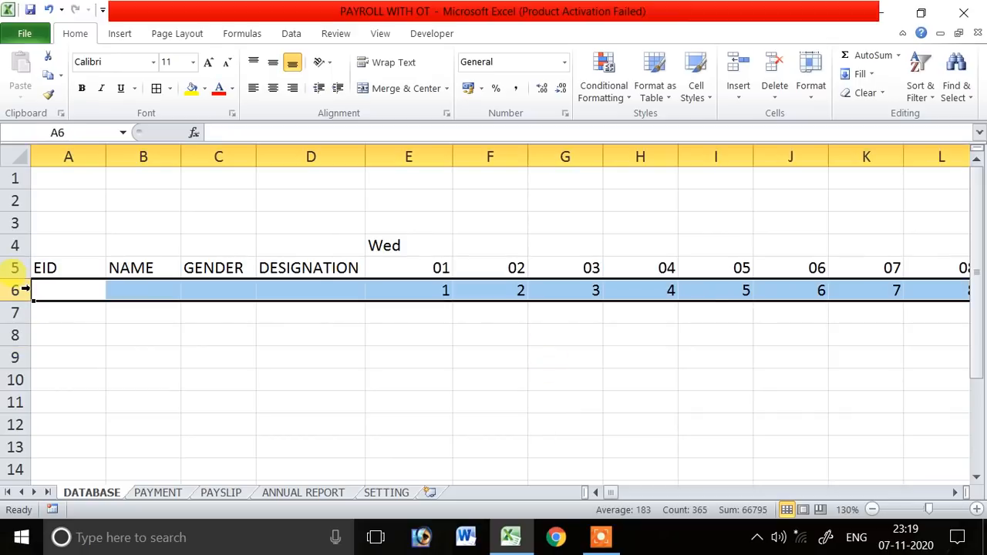
{"action": "key", "text": "Delete"}
{"action": "left_click", "coordinate": [340, 405]}
- Fill the weekday formula from E4 across row 4 through NE4, above the last date
{"action": "left_click", "coordinate": [422, 243]}
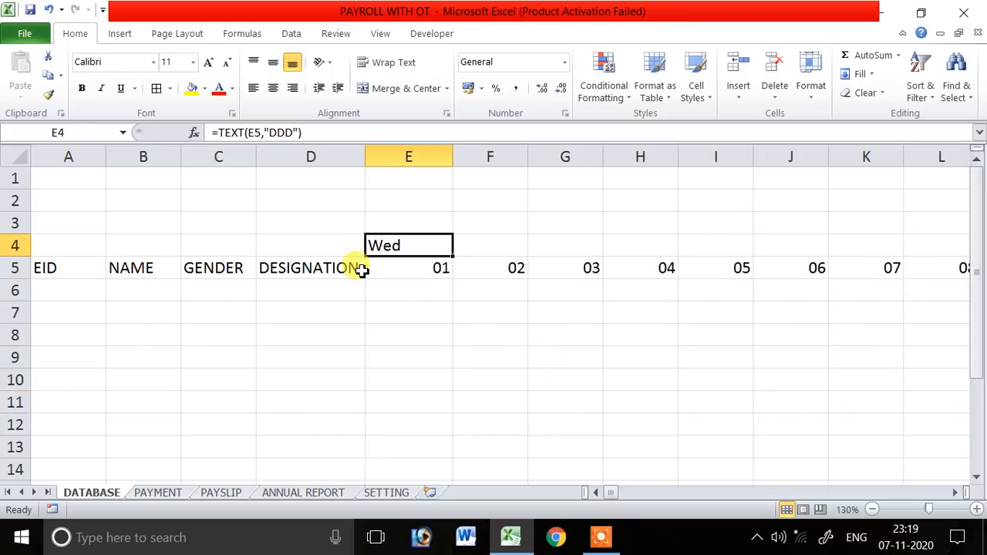
{"action": "left_click_drag", "start_coordinate": [455, 255], "coordinate": [771, 274]}
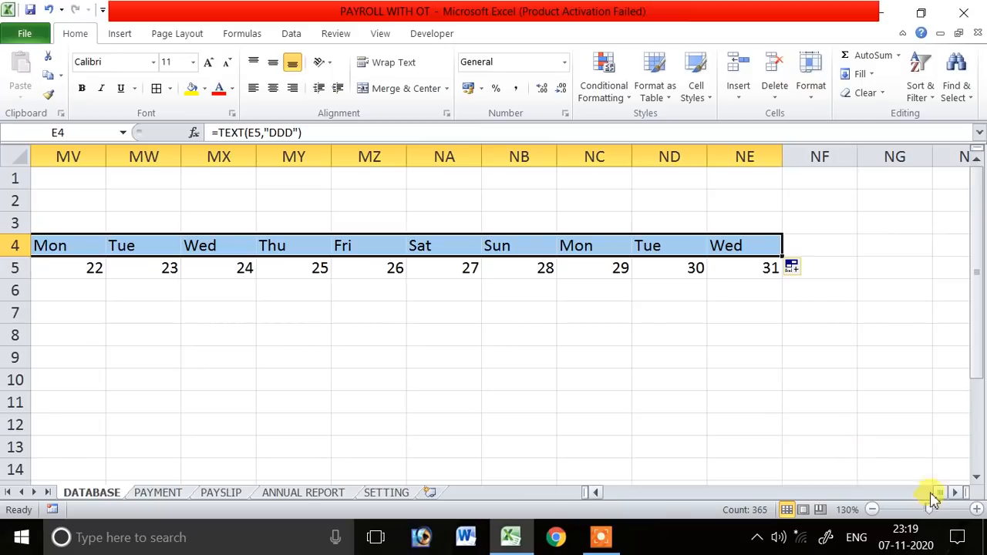
{"action": "left_click_drag", "start_coordinate": [945, 494], "coordinate": [584, 492]}
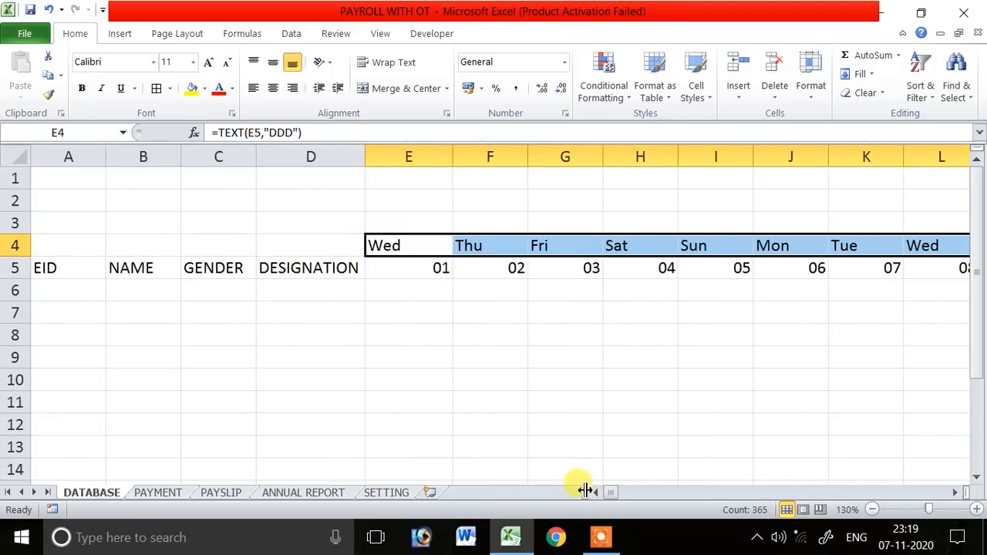
{"action": "left_click", "coordinate": [517, 360]}
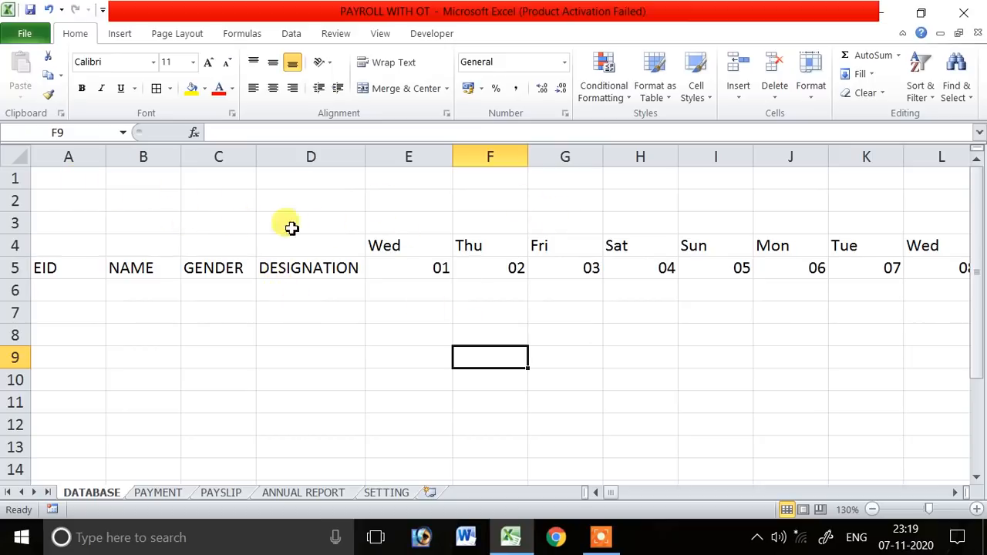
{"action": "left_click_drag", "start_coordinate": [417, 242], "coordinate": [514, 258]}
{"action": "left_click", "coordinate": [401, 238]}
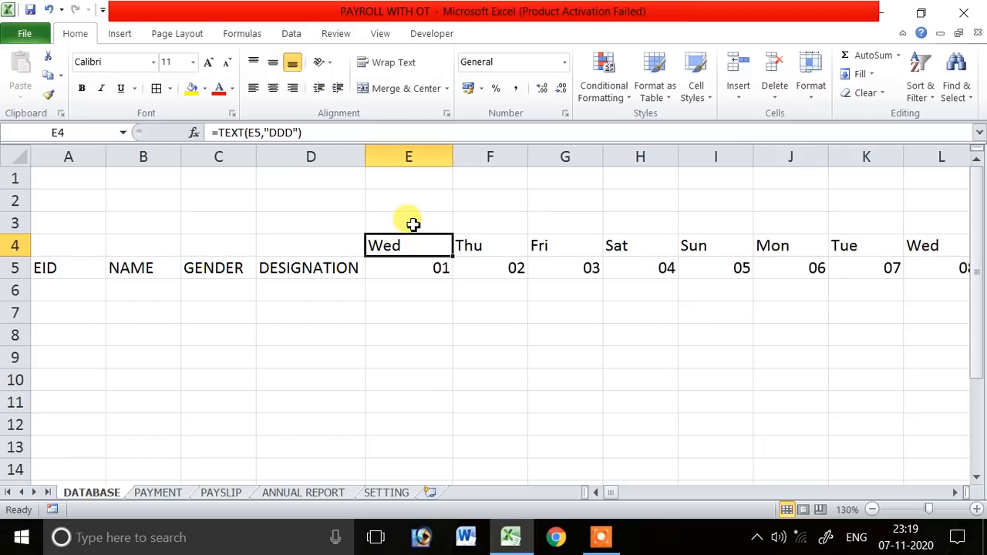
{"action": "left_click", "coordinate": [434, 313]}
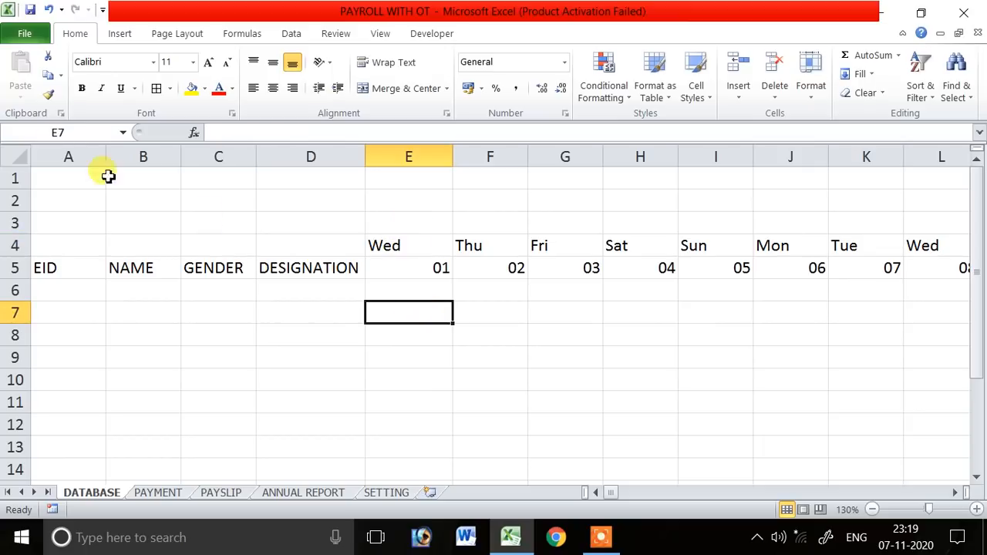
- AutoFit the column widths of the entire DATABASE sheet and centre all cells horizontally and vertically
{"action": "left_click", "coordinate": [17, 152]}
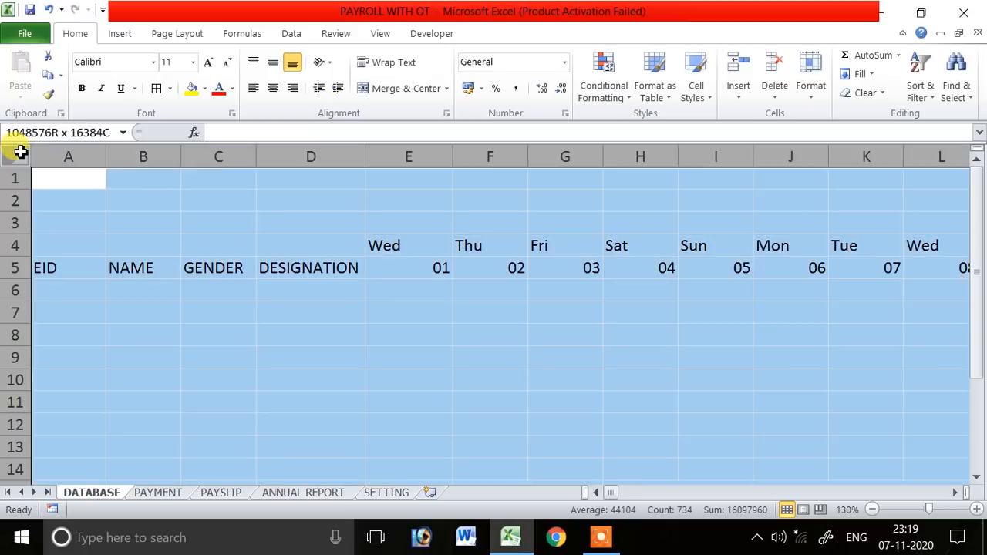
{"action": "left_click", "coordinate": [814, 94]}
{"action": "left_click", "coordinate": [872, 199]}
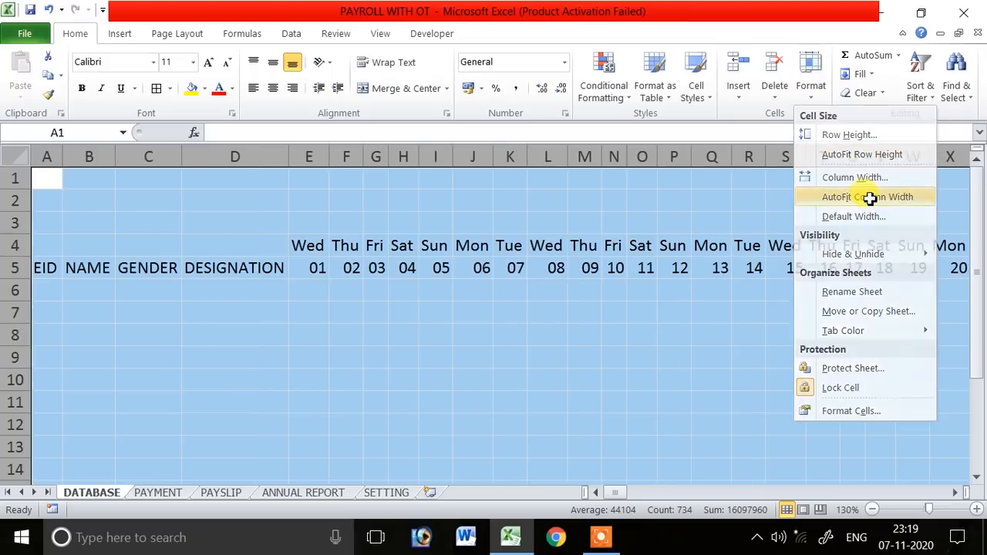
{"action": "left_click", "coordinate": [275, 90]}
{"action": "left_click", "coordinate": [274, 69]}
{"action": "left_click", "coordinate": [401, 289]}
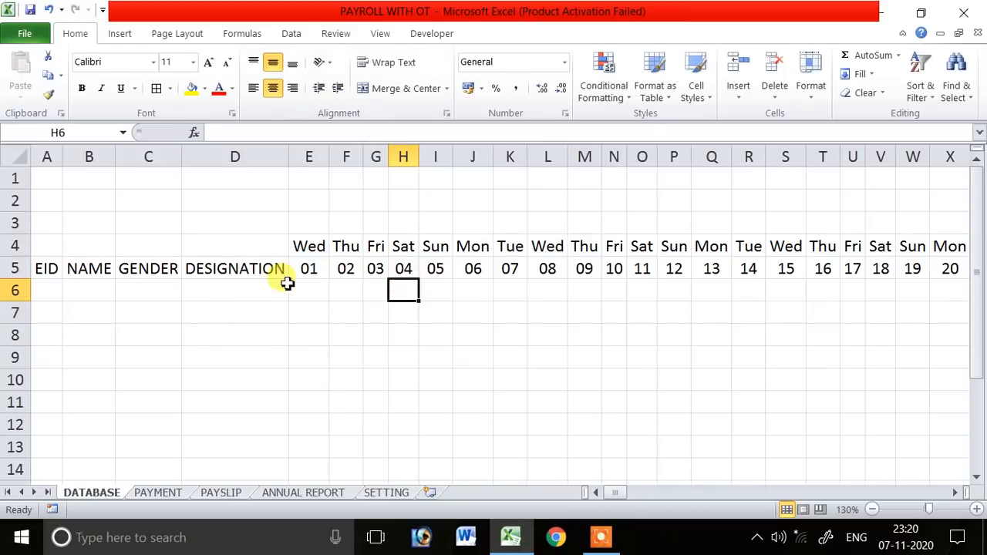
- Widen the EID, NAME, GENDER and DESIGNATION columns, giving the NAME column the most room
{"action": "left_click", "coordinate": [38, 267]}
{"action": "left_click_drag", "start_coordinate": [63, 150], "coordinate": [216, 167]}
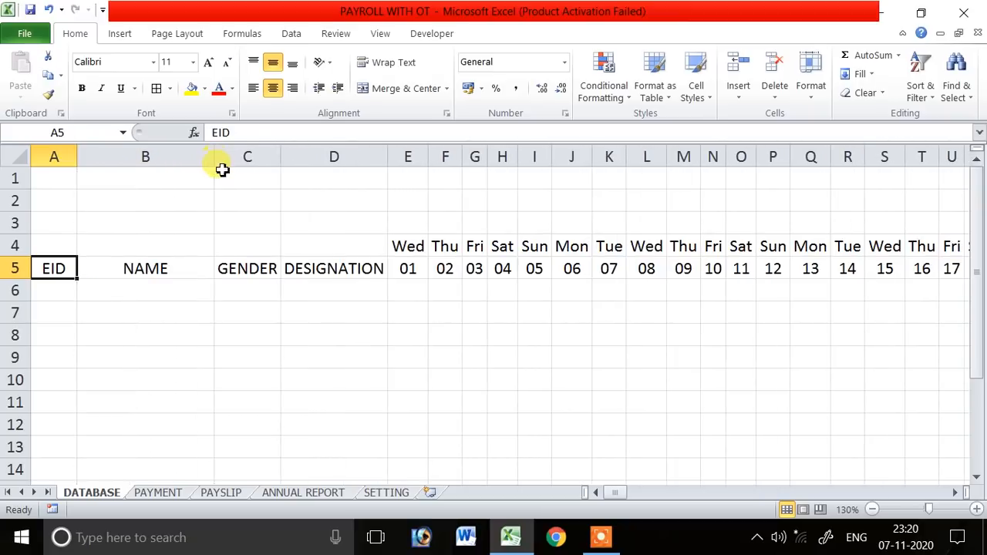
{"action": "left_click_drag", "start_coordinate": [281, 156], "coordinate": [290, 155]}
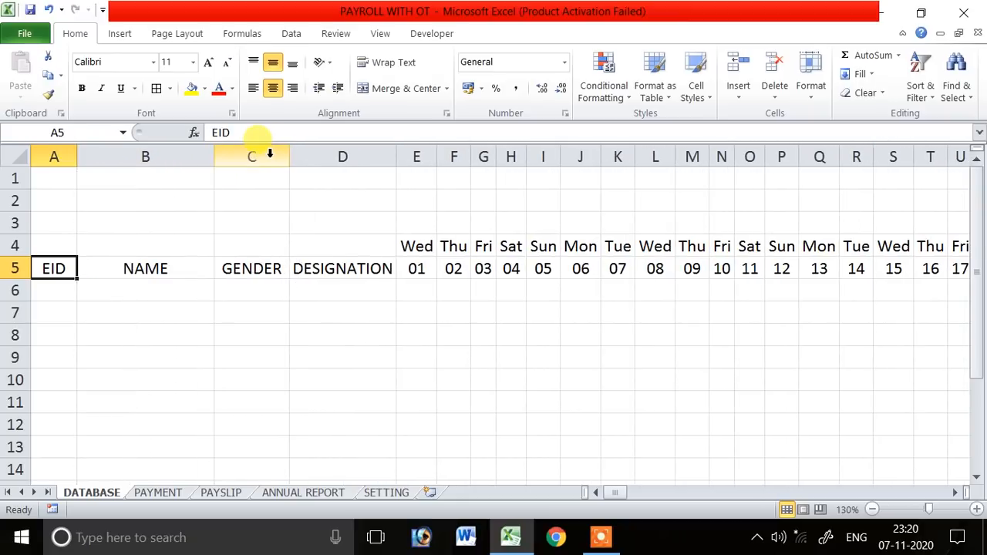
{"action": "left_click", "coordinate": [270, 154]}
{"action": "right_click", "coordinate": [270, 157]}
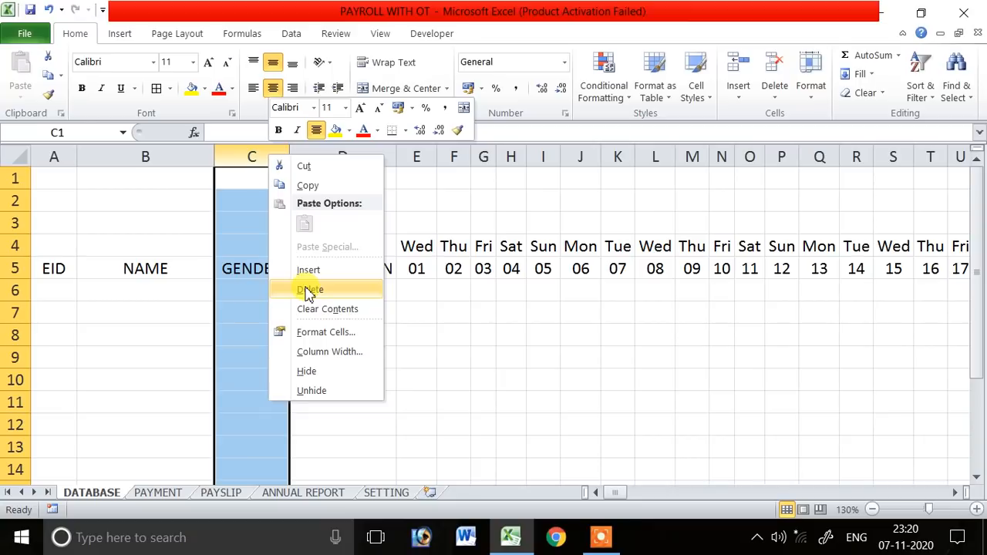
{"action": "key", "text": "Escape"}
{"action": "left_click_drag", "start_coordinate": [215, 155], "coordinate": [287, 161]}
{"action": "left_click", "coordinate": [375, 265]}
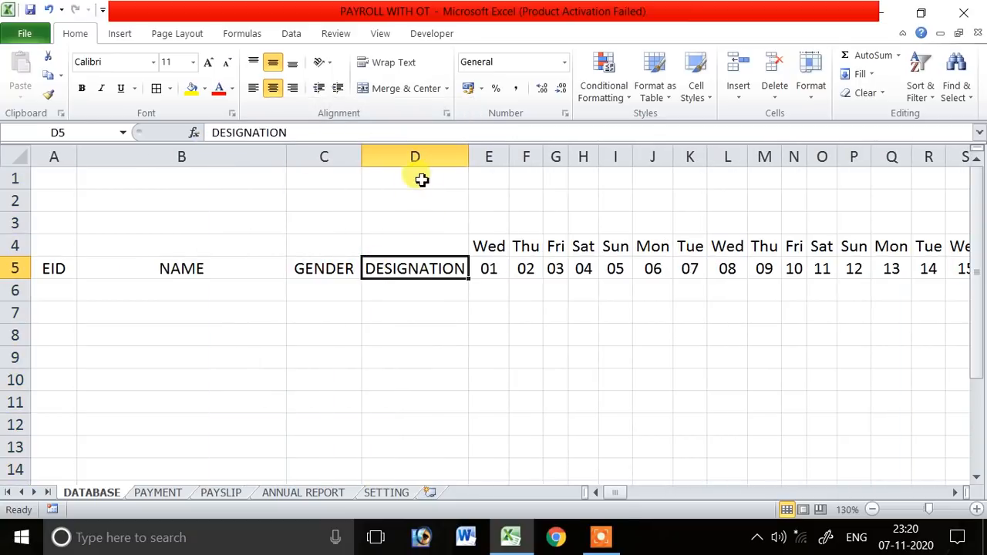
{"action": "left_click_drag", "start_coordinate": [469, 157], "coordinate": [479, 158]}
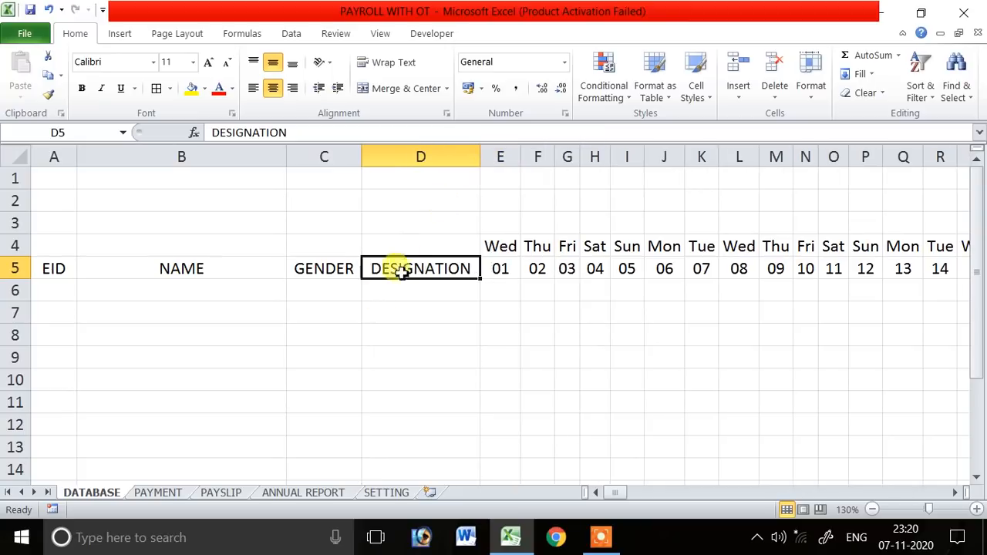
- Enter the EID values 1 to 5 in A6:A10 and widen column A slightly more
{"action": "left_click", "coordinate": [385, 313]}
{"action": "left_click", "coordinate": [69, 293]}
{"action": "left_click_drag", "start_coordinate": [78, 160], "coordinate": [90, 163]}
{"action": "key", "text": "Return"}
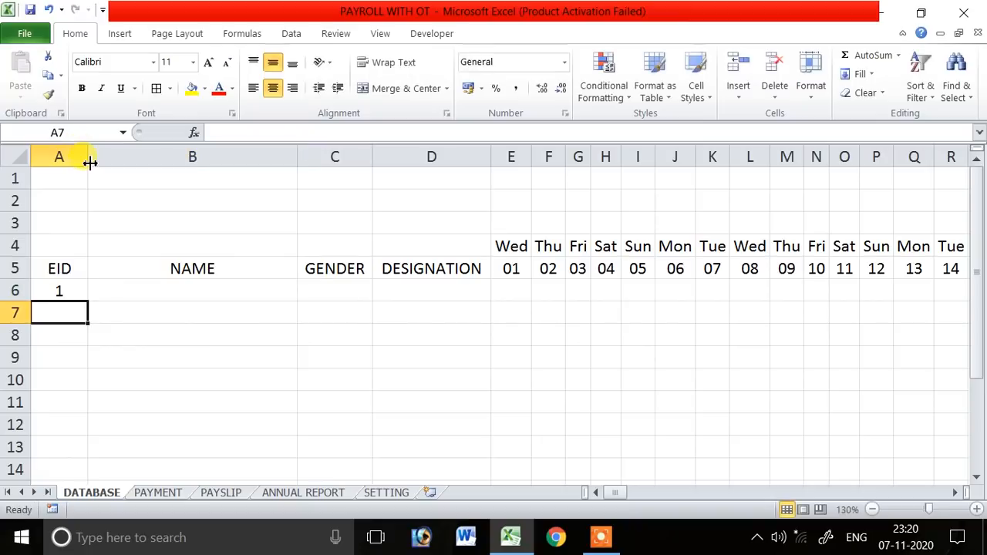
{"action": "type", "text": "2"}
{"action": "key", "text": "Return"}
{"action": "type", "text": "3"}
{"action": "key", "text": "Return"}
{"action": "type", "text": "4"}
{"action": "key", "text": "Return"}
{"action": "type", "text": "5"}
{"action": "key", "text": "Return"}
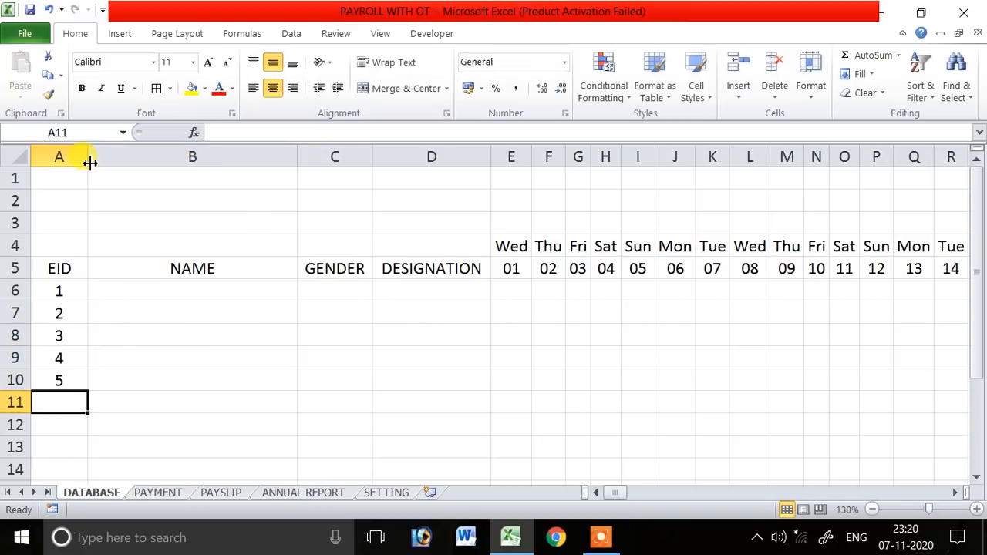
- Enter the five employees' names in the NAME column, cells B6:B10, beside EIDs 1 to 5
{"action": "left_click", "coordinate": [139, 287]}
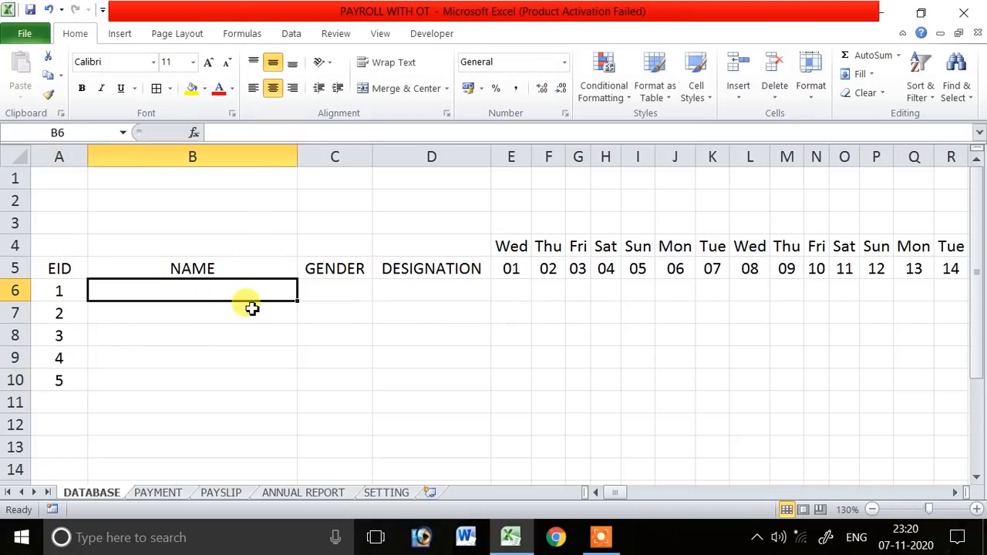
{"action": "type", "text": "I"}
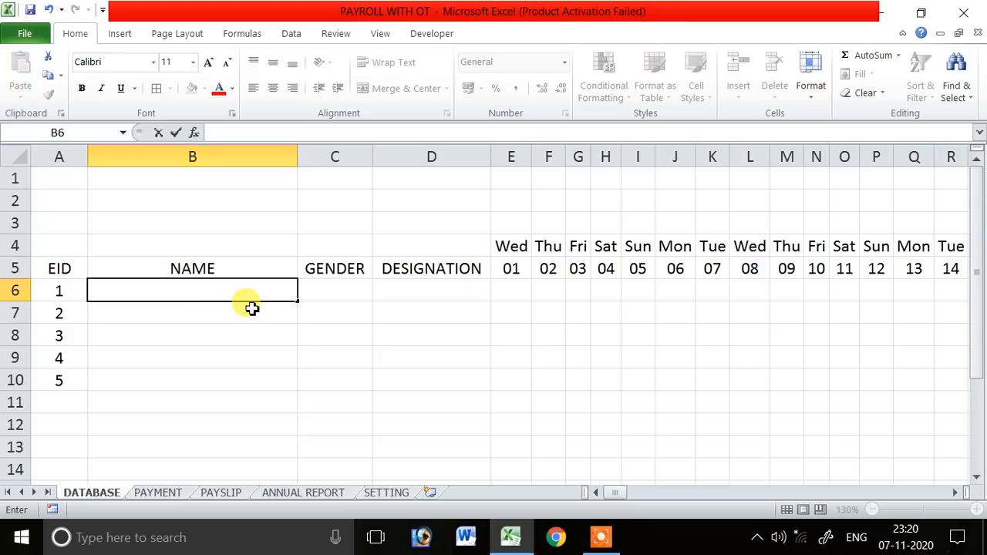
{"action": "type", "text": "AVED ALAM"}
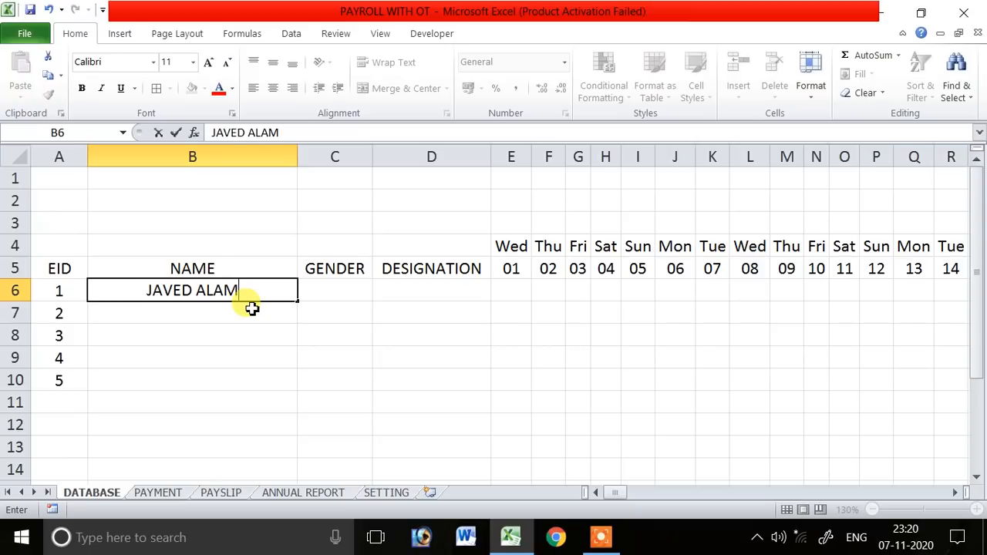
{"action": "key", "text": "Return"}
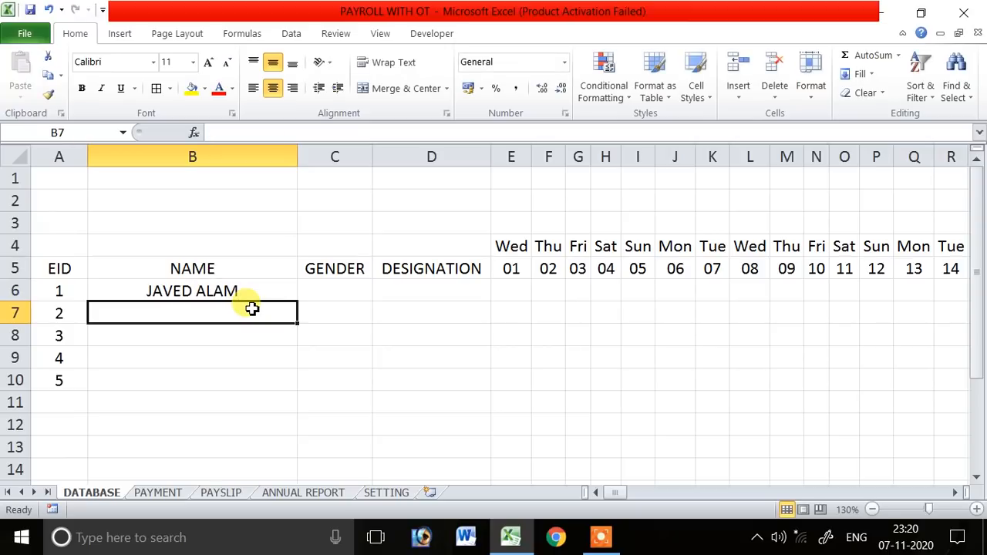
{"action": "type", "text": "AMAN KUMAR"}
{"action": "key", "text": "Return"}
{"action": "type", "text": "RAMAN KUMAR"}
{"action": "key", "text": "Return"}
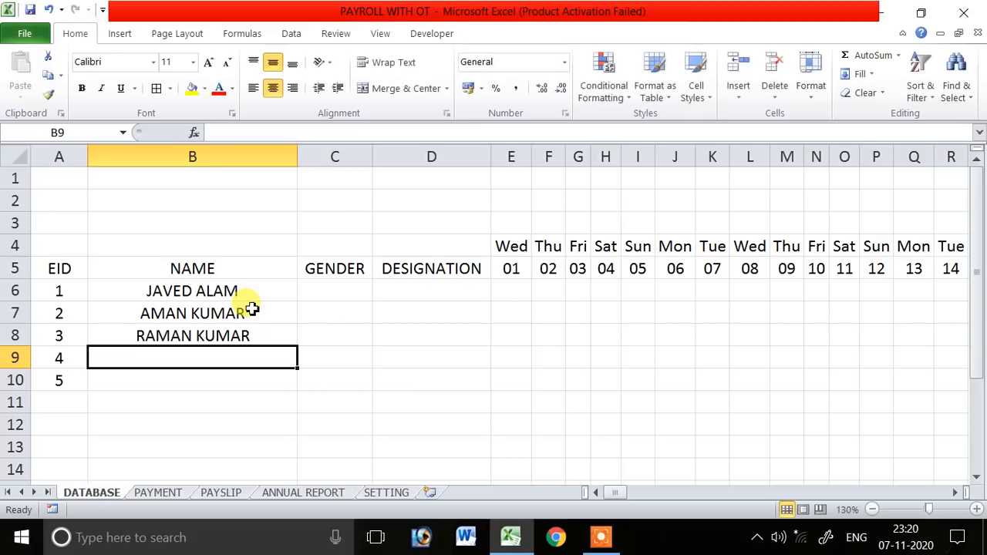
{"action": "type", "text": "ANNU NEGI"}
{"action": "key", "text": "BackSpace"}
{"action": "type", "text": "GI"}
{"action": "key", "text": "Return"}
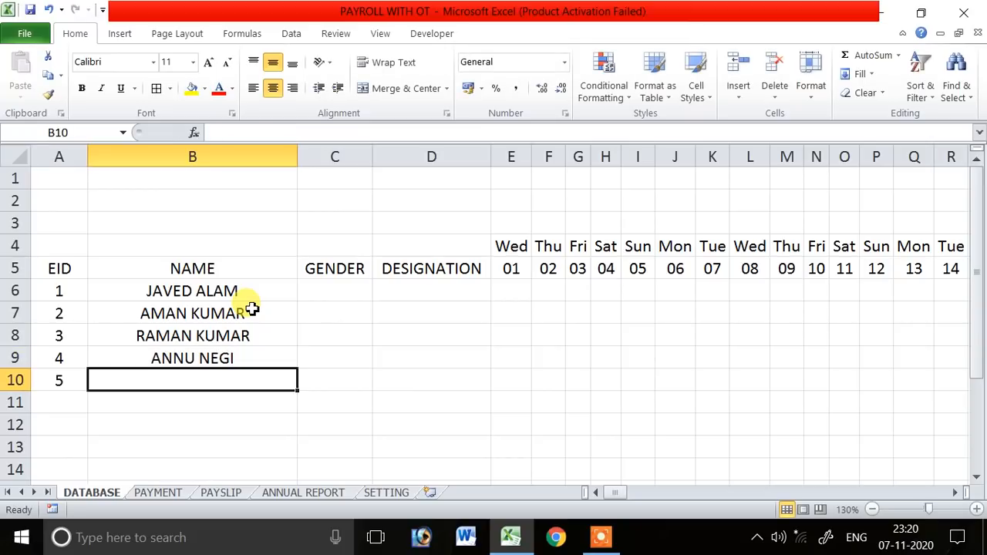
{"action": "type", "text": "ALEENA"}
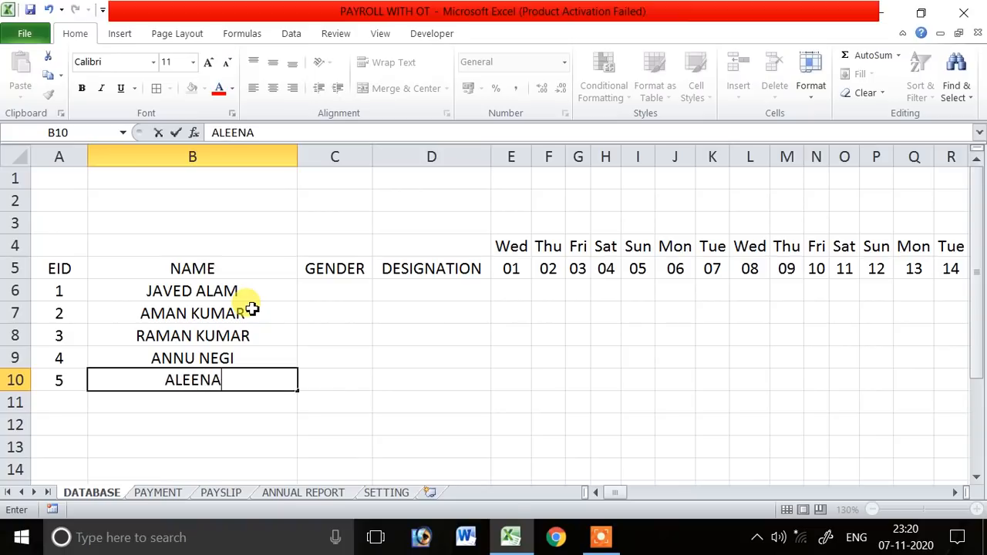
{"action": "key", "text": "Return"}
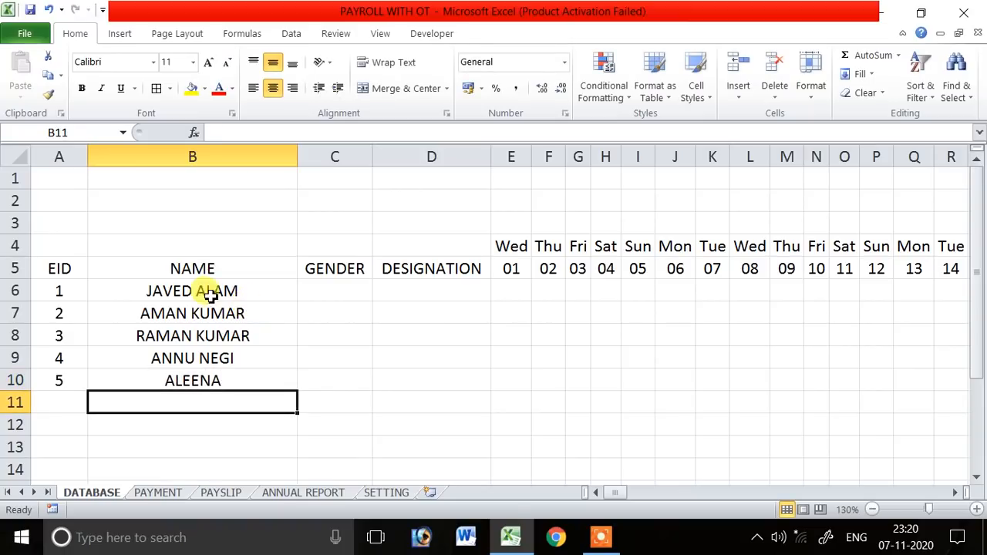
- Apply all borders to the heading rows 4 and 5 from column A through NE
{"action": "left_click", "coordinate": [60, 268]}
{"action": "left_click_drag", "start_coordinate": [60, 269], "coordinate": [526, 247]}
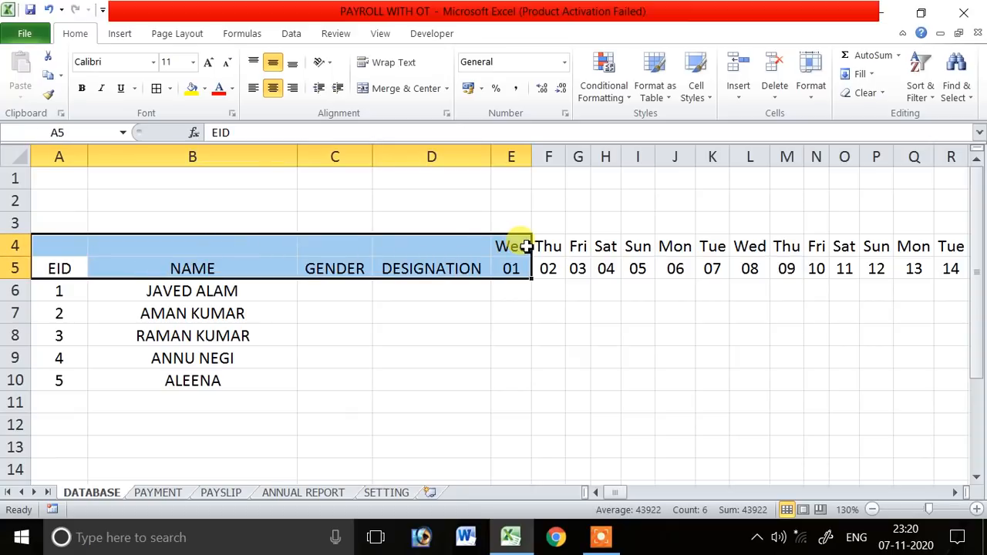
{"action": "key", "text": "ctrl+shift+Right"}
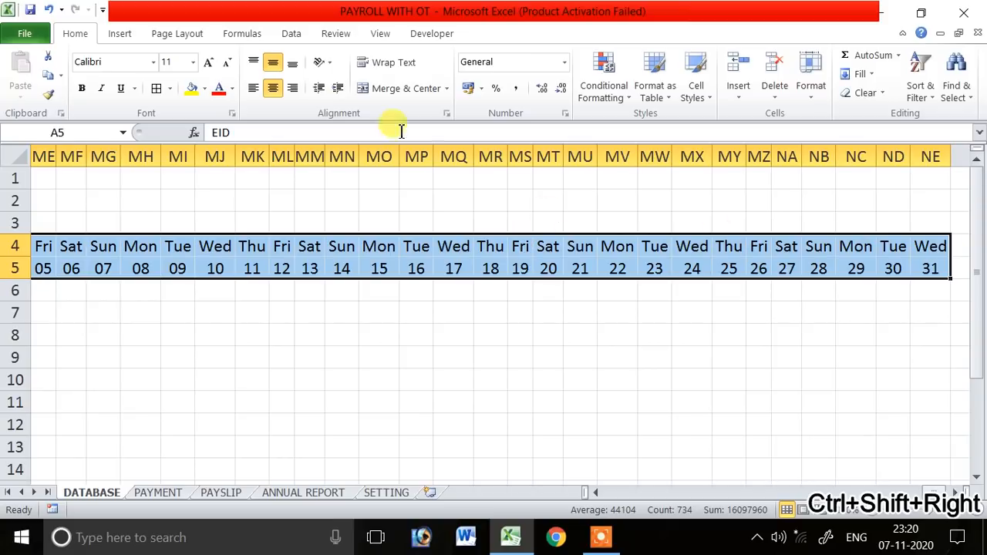
{"action": "left_click", "coordinate": [156, 91]}
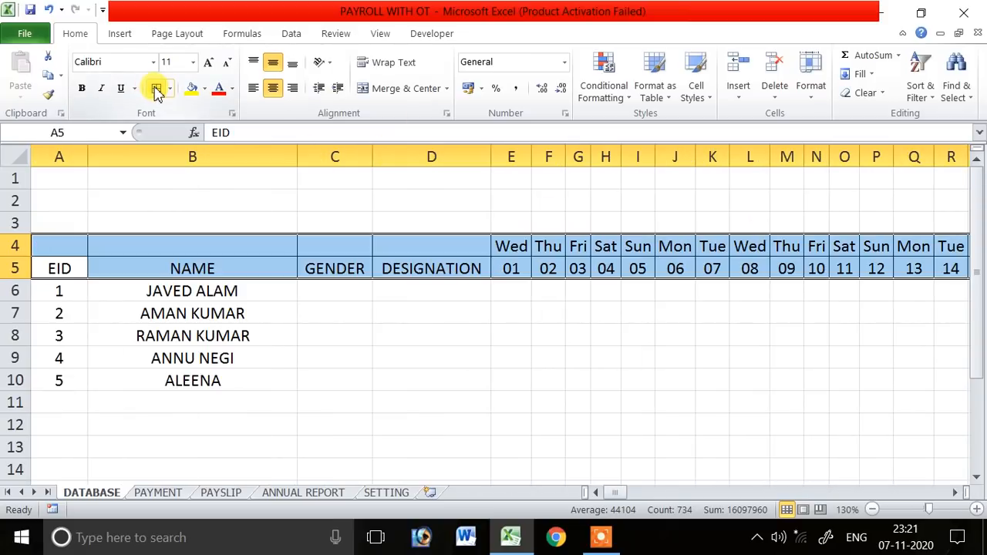
{"action": "left_click_drag", "start_coordinate": [77, 247], "coordinate": [77, 263]}
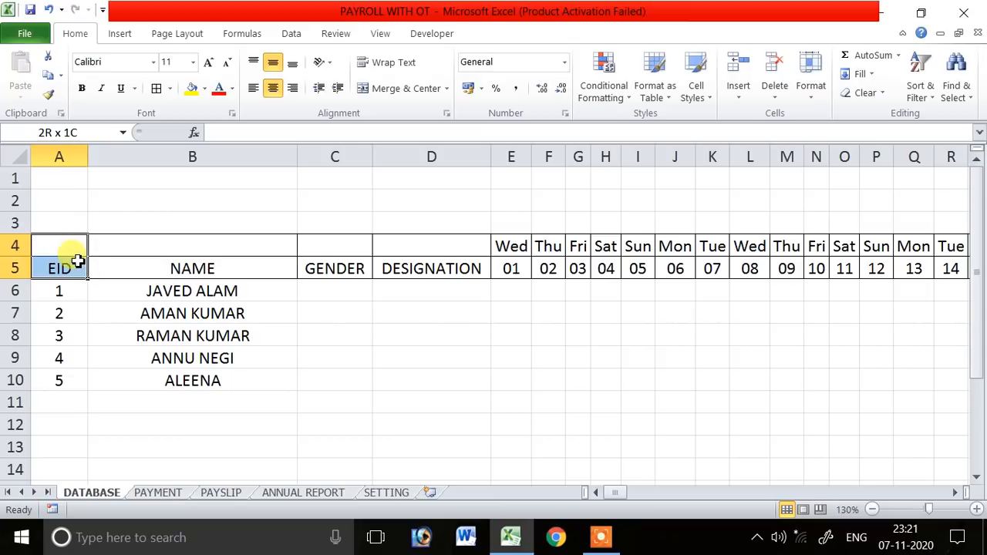
{"action": "left_click", "coordinate": [396, 88]}
{"action": "left_click_drag", "start_coordinate": [212, 237], "coordinate": [207, 266]}
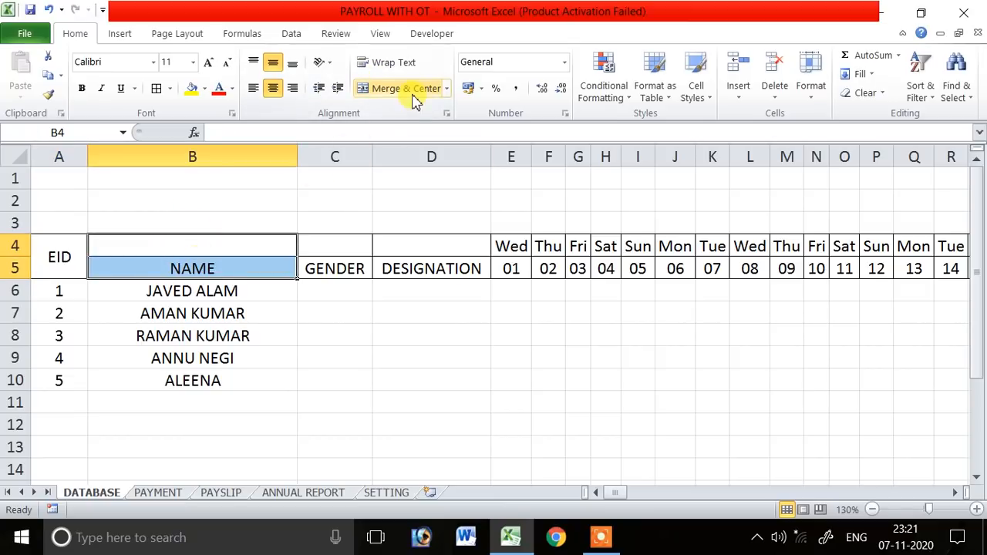
{"action": "left_click", "coordinate": [70, 257]}
{"action": "left_click", "coordinate": [394, 88]}
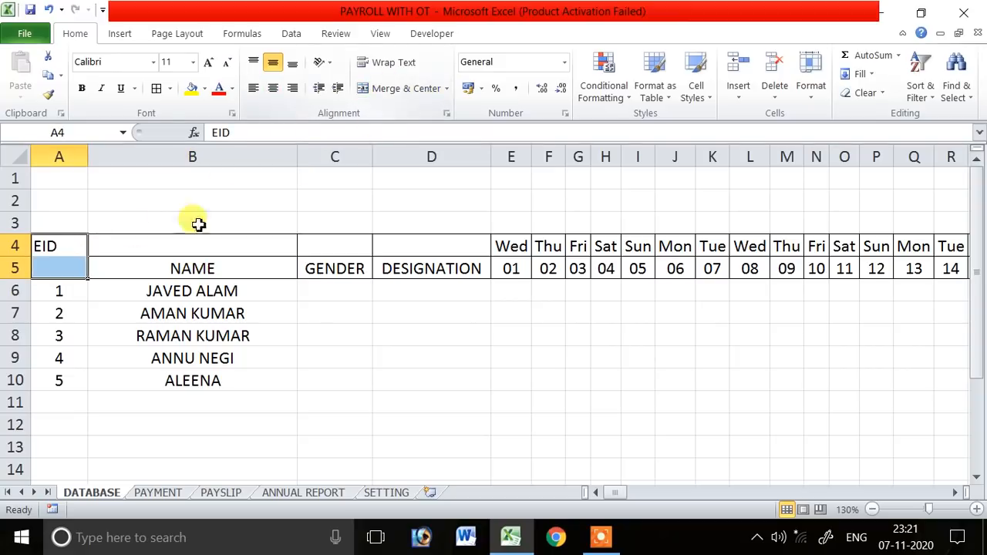
{"action": "left_click", "coordinate": [68, 251]}
- Remove the borders from the blank cells A4:D4 and reapply all borders to the headings in A5:D5
{"action": "left_click_drag", "start_coordinate": [78, 260], "coordinate": [430, 244]}
{"action": "left_click", "coordinate": [170, 88]}
{"action": "left_click", "coordinate": [169, 209]}
{"action": "left_click_drag", "start_coordinate": [70, 267], "coordinate": [432, 269]}
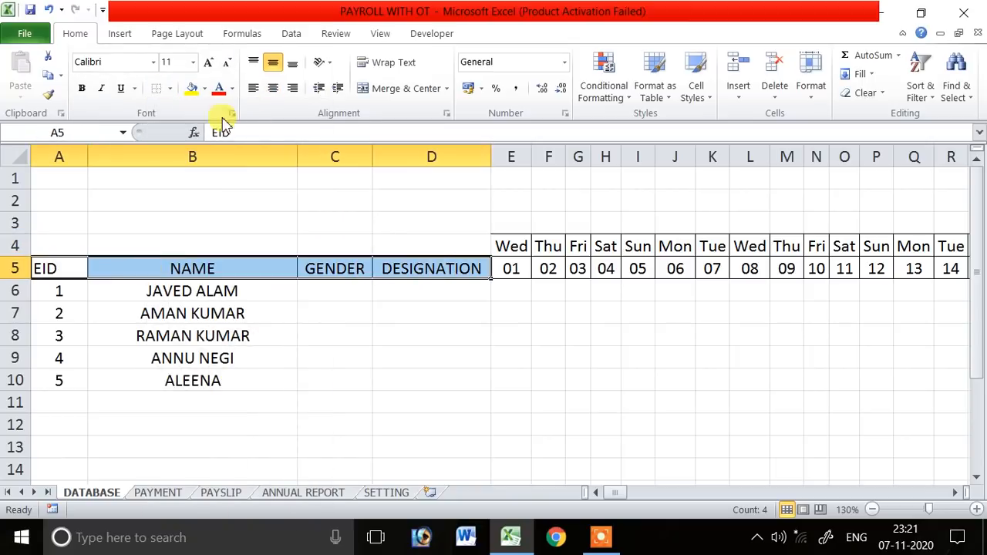
{"action": "left_click", "coordinate": [170, 87]}
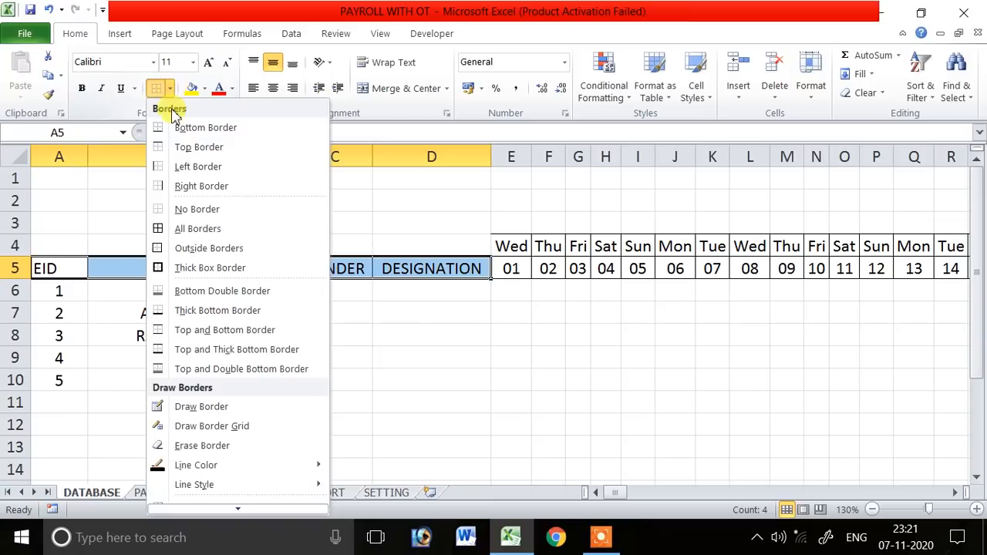
{"action": "left_click", "coordinate": [173, 230]}
{"action": "left_click", "coordinate": [375, 328]}
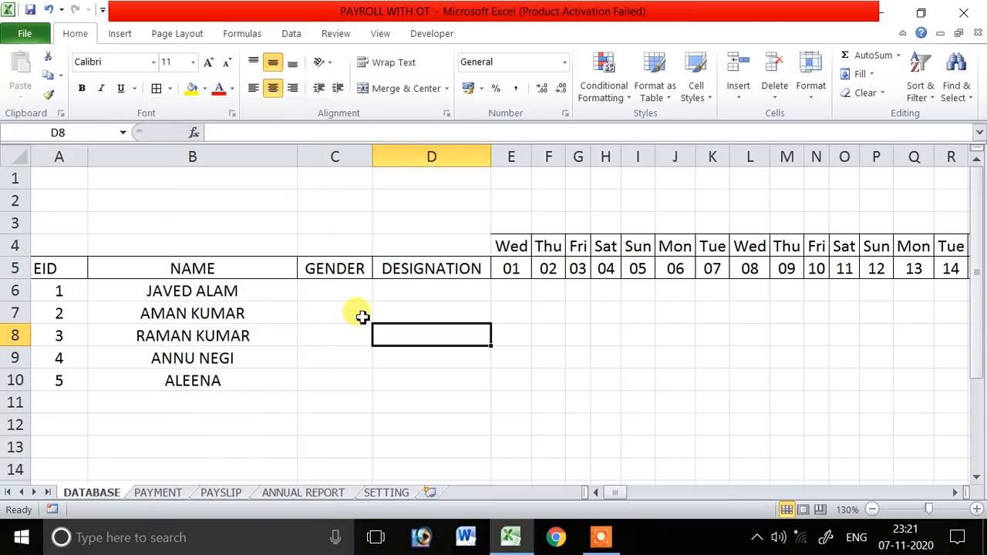
- Enter the formula =IF(E5=TODAY(),"Y","N") in E3, above the first weekday
{"action": "left_click", "coordinate": [494, 244]}
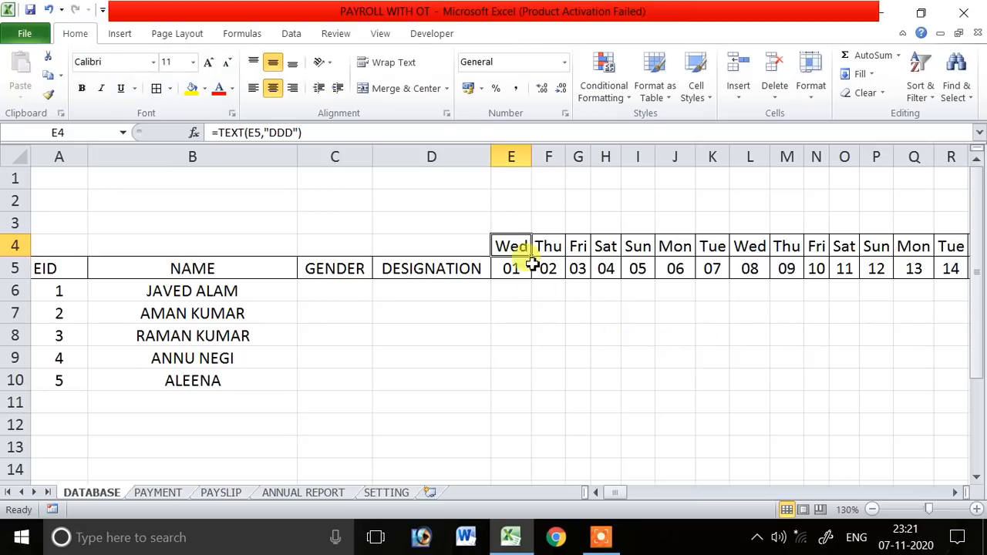
{"action": "left_click", "coordinate": [508, 220]}
{"action": "left_click", "coordinate": [522, 202]}
{"action": "left_click", "coordinate": [523, 219]}
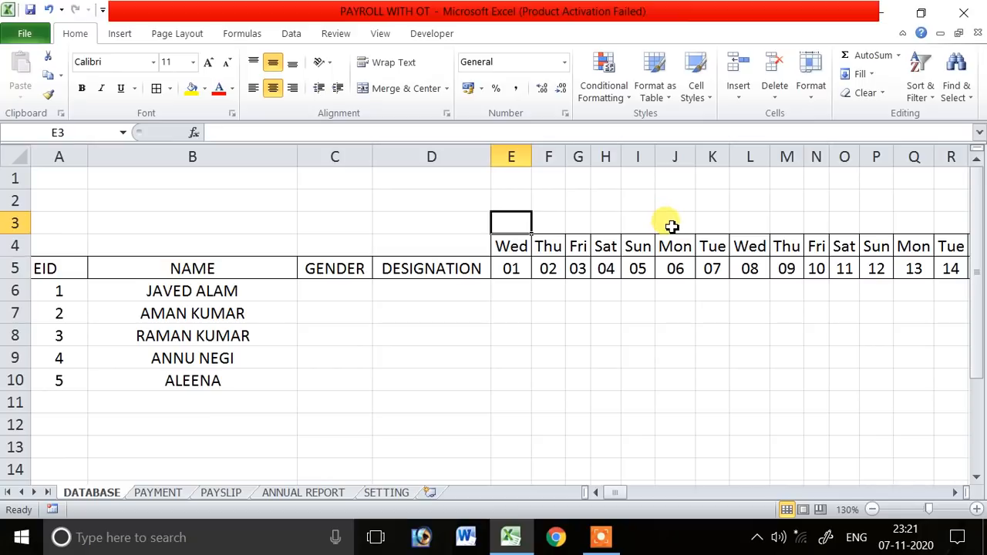
{"action": "type", "text": "=IF("}
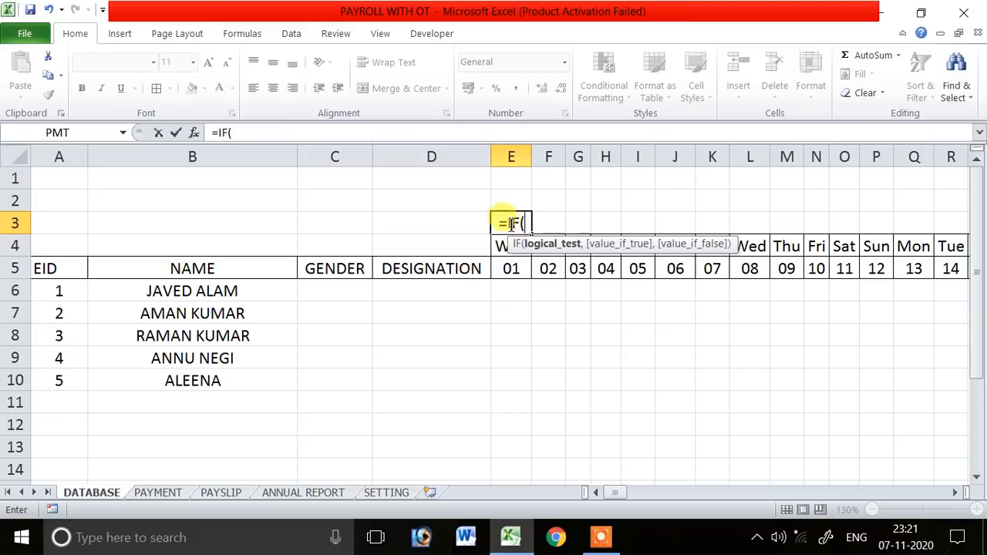
{"action": "left_click", "coordinate": [275, 133]}
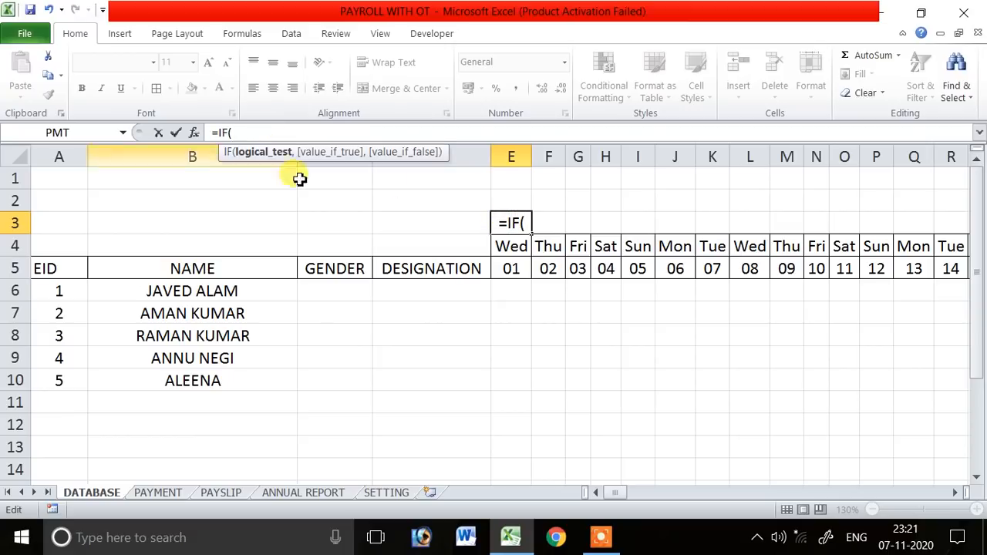
{"action": "left_click", "coordinate": [515, 269]}
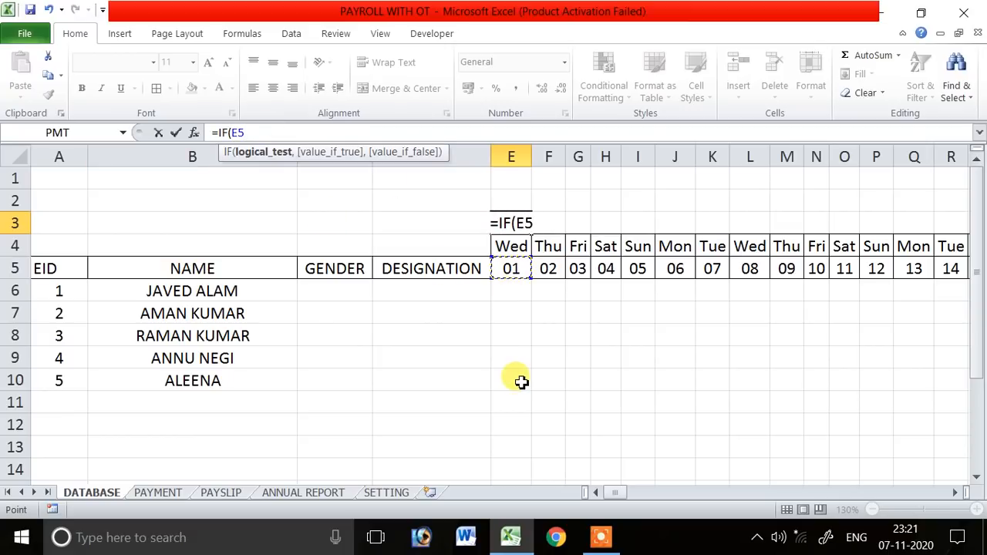
{"action": "type", "text": "=TODAY()"}
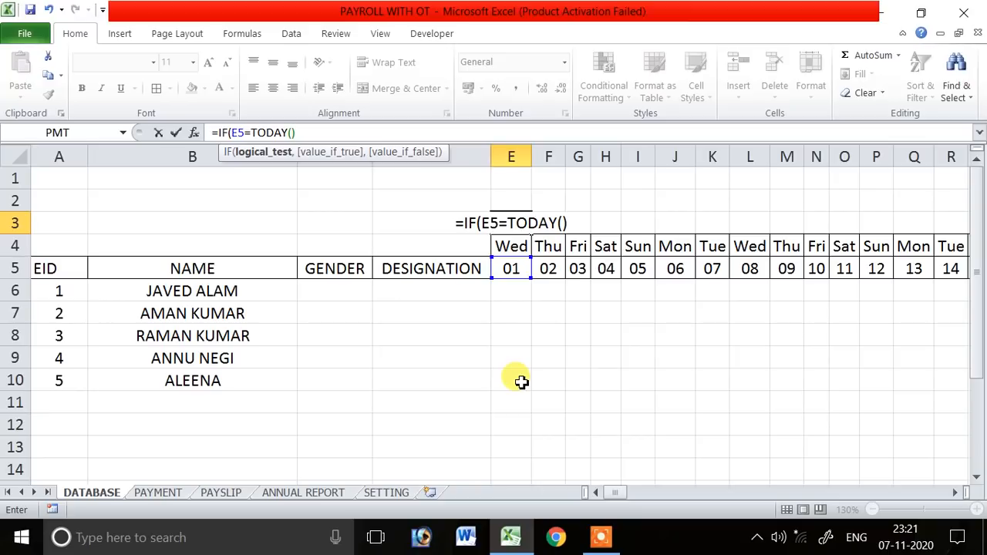
{"action": "type", "text": ","}
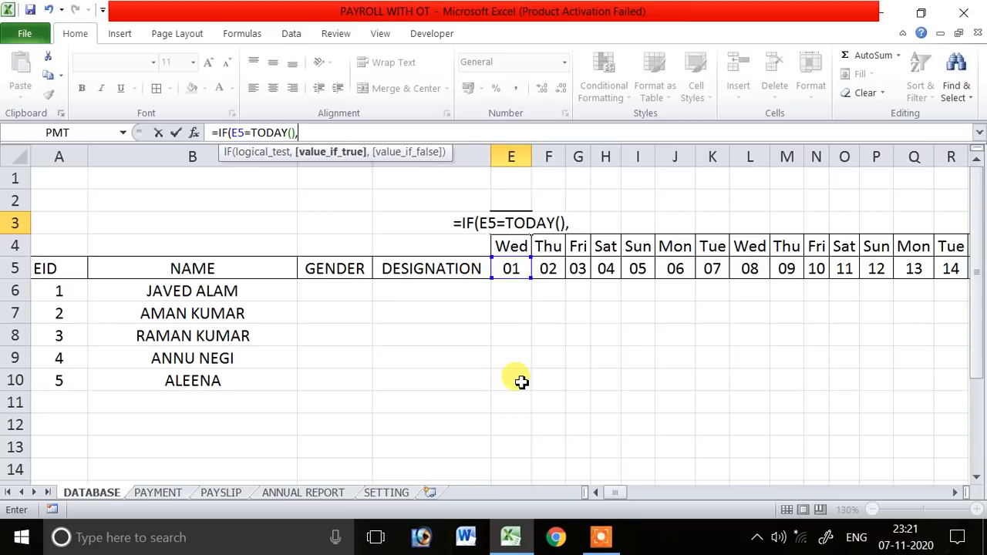
{"action": "type", "text": "\"Y"}
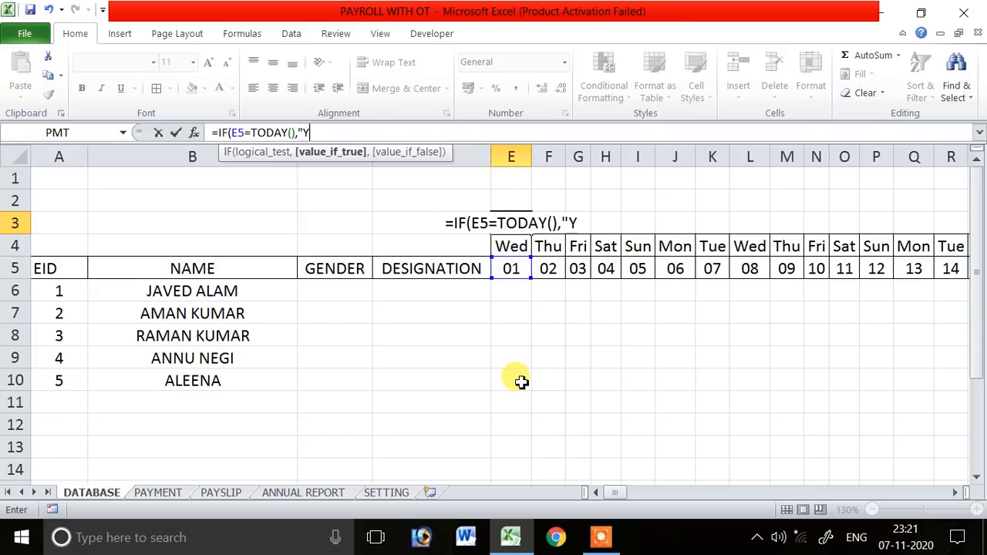
{"action": "type", "text": "\",\""}
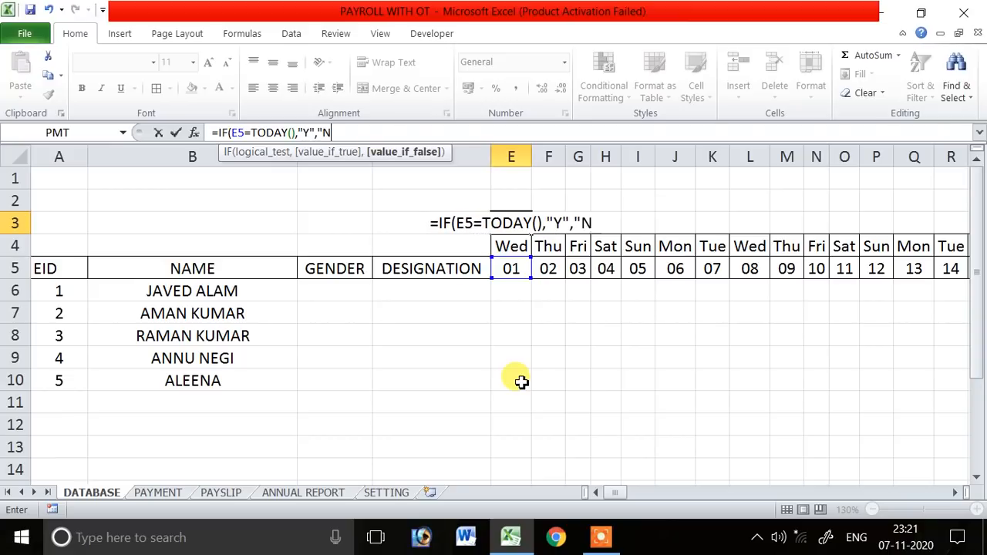
{"action": "type", "text": "N\")"}
{"action": "key", "text": "Return"}
{"action": "key", "text": "Up"}
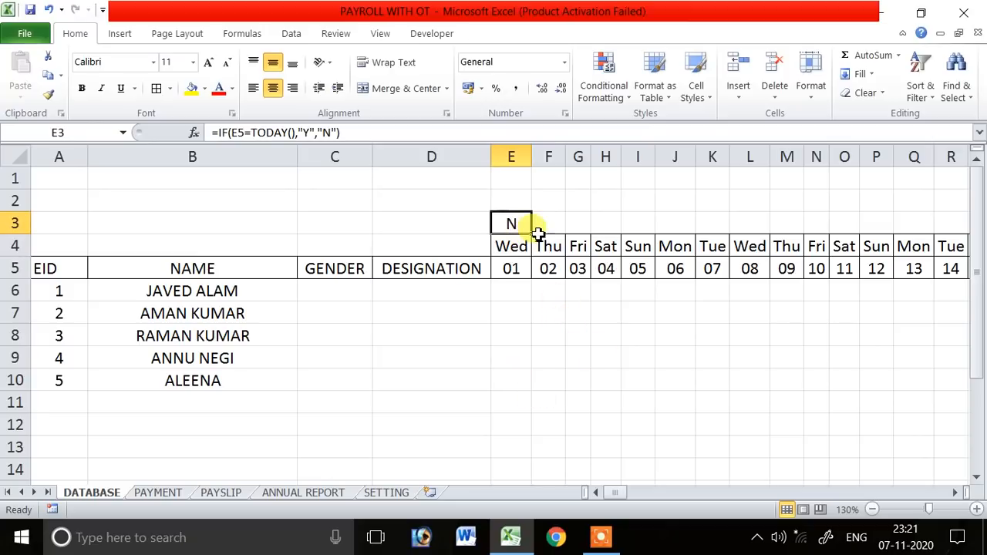
- Fill the today-check formula from E3 across row 3 through NE3, above the last date
{"action": "left_click_drag", "start_coordinate": [531, 233], "coordinate": [983, 263]}
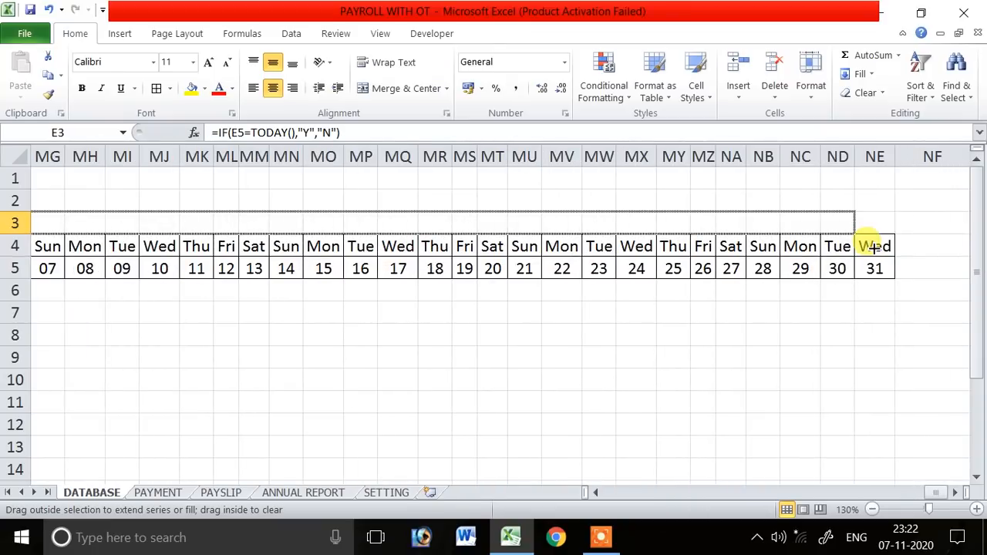
{"action": "left_click_drag", "start_coordinate": [936, 493], "coordinate": [599, 491]}
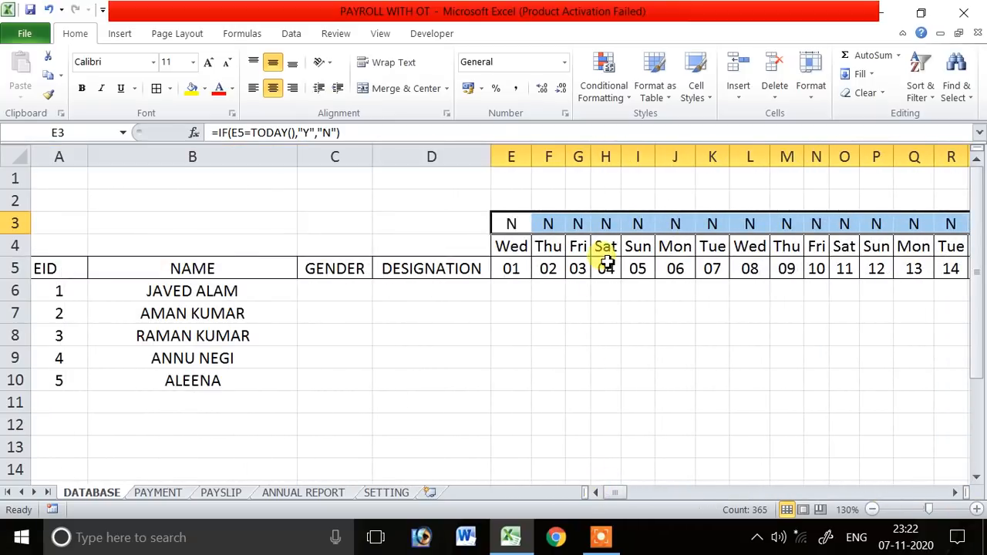
{"action": "left_click", "coordinate": [605, 247]}
{"action": "left_click", "coordinate": [511, 224]}
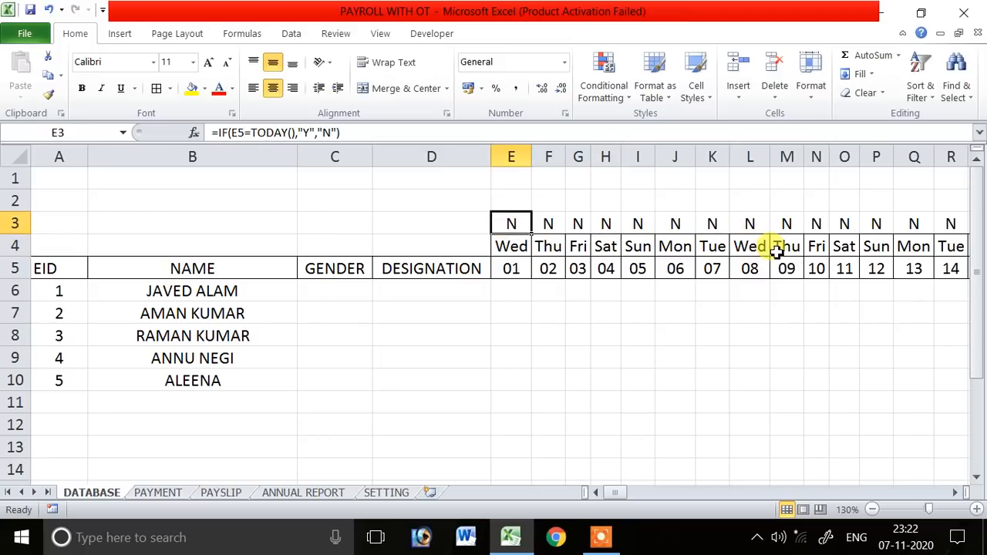
- Reference the December 31 heading with =JS5 in JS7 and format the cell as Short Date
{"action": "left_click_drag", "start_coordinate": [621, 498], "coordinate": [868, 498]}
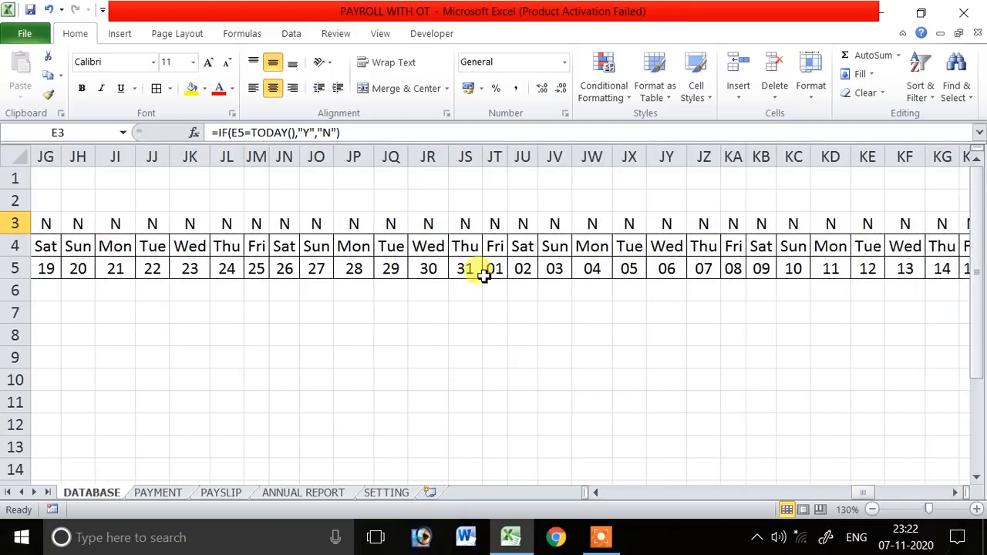
{"action": "left_click", "coordinate": [473, 270]}
{"action": "left_click", "coordinate": [469, 307]}
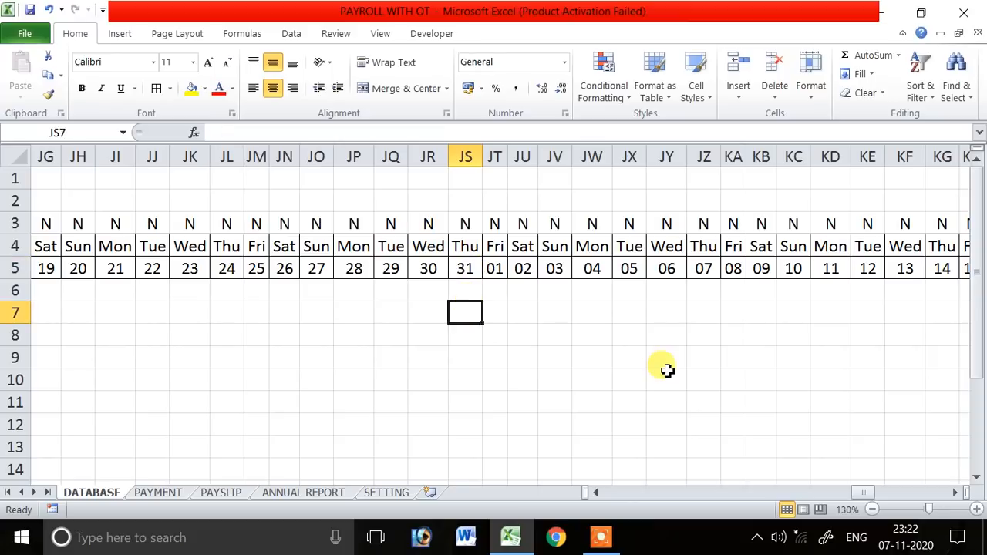
{"action": "type", "text": "="}
{"action": "key", "text": "Up"}
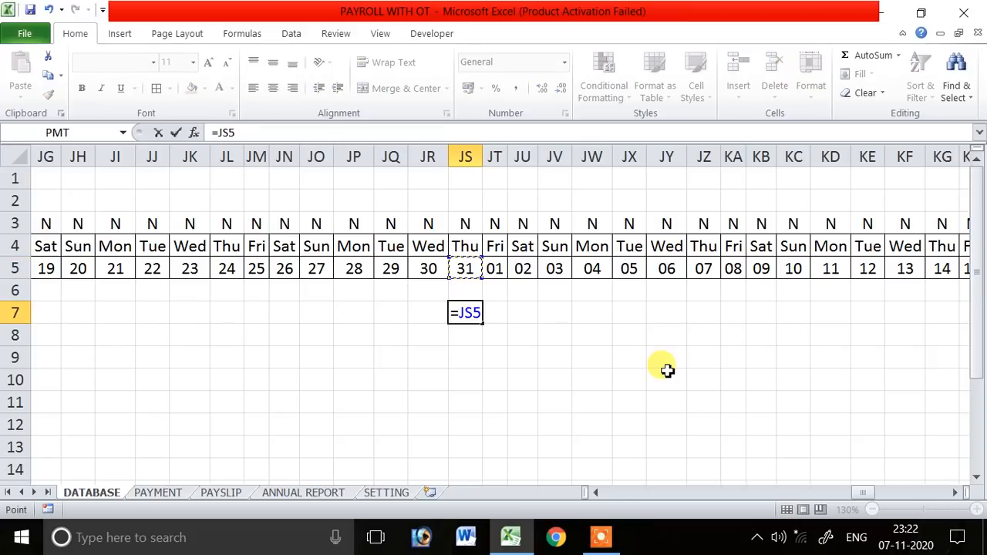
{"action": "key", "text": "Return"}
{"action": "key", "text": "Up"}
{"action": "left_click", "coordinate": [566, 63]}
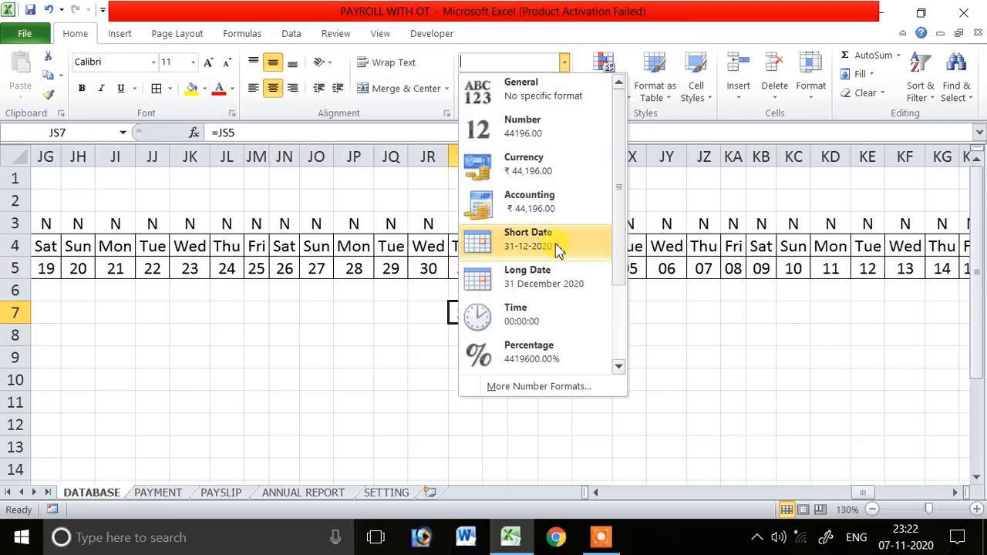
{"action": "left_click", "coordinate": [555, 247]}
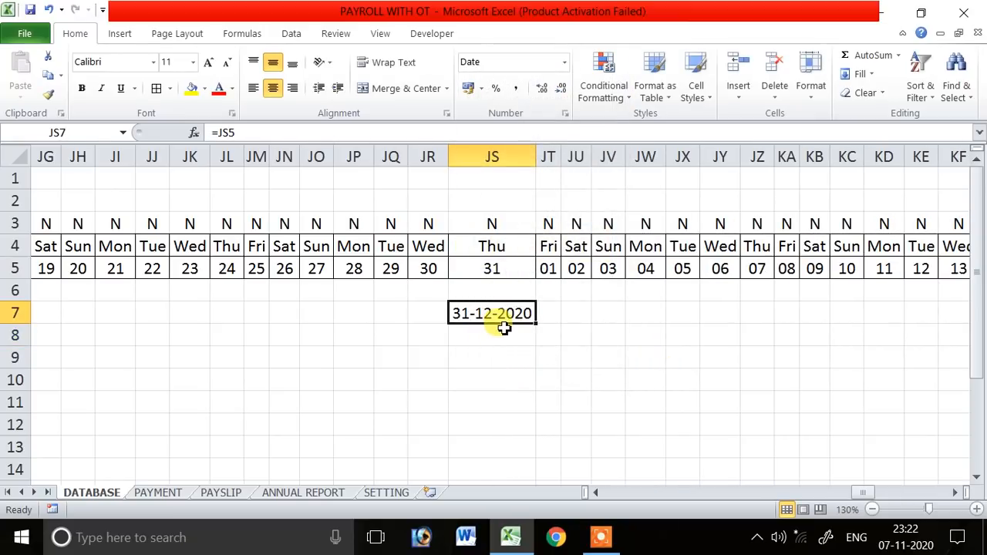
- Clear the December 31 test reference from JS7 and autofit column JS to its headings
{"action": "key", "text": "Delete"}
{"action": "double_click", "coordinate": [536, 154]}
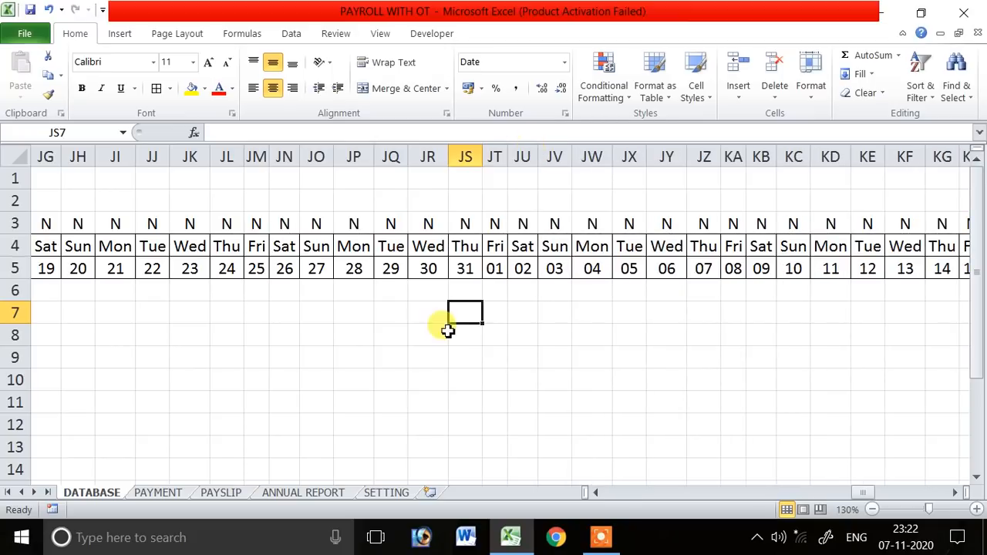
- Locate the November 7 heading in row 5 and examine the today flag and its formula in HQ3
{"action": "left_click_drag", "start_coordinate": [858, 494], "coordinate": [844, 497]}
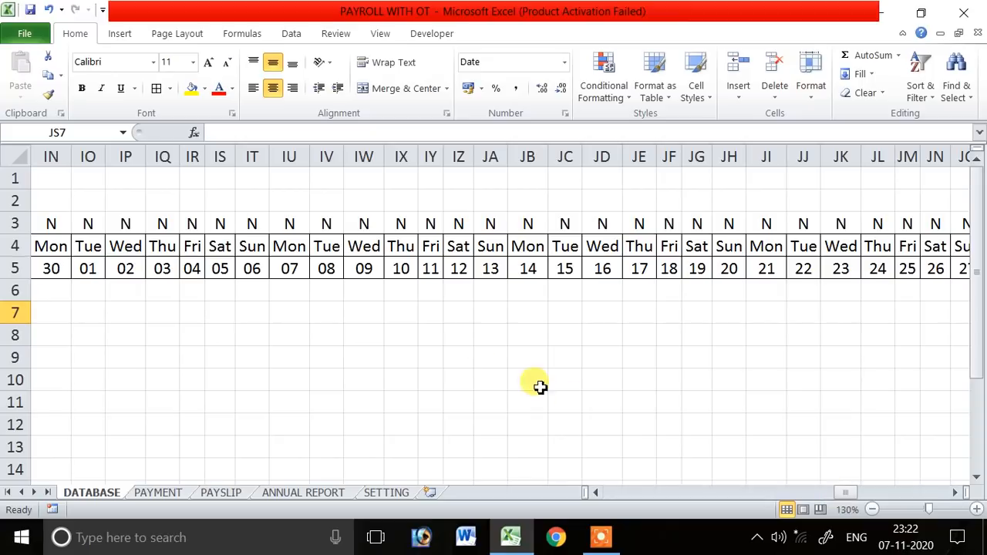
{"action": "left_click", "coordinate": [359, 315]}
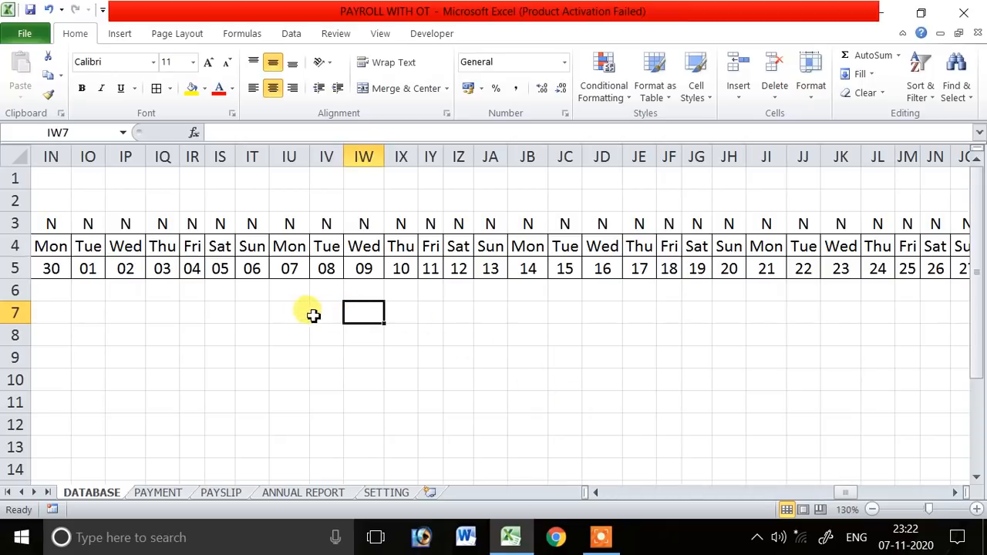
{"action": "left_click", "coordinate": [162, 318]}
{"action": "left_click", "coordinate": [85, 312]}
{"action": "left_click", "coordinate": [68, 331]}
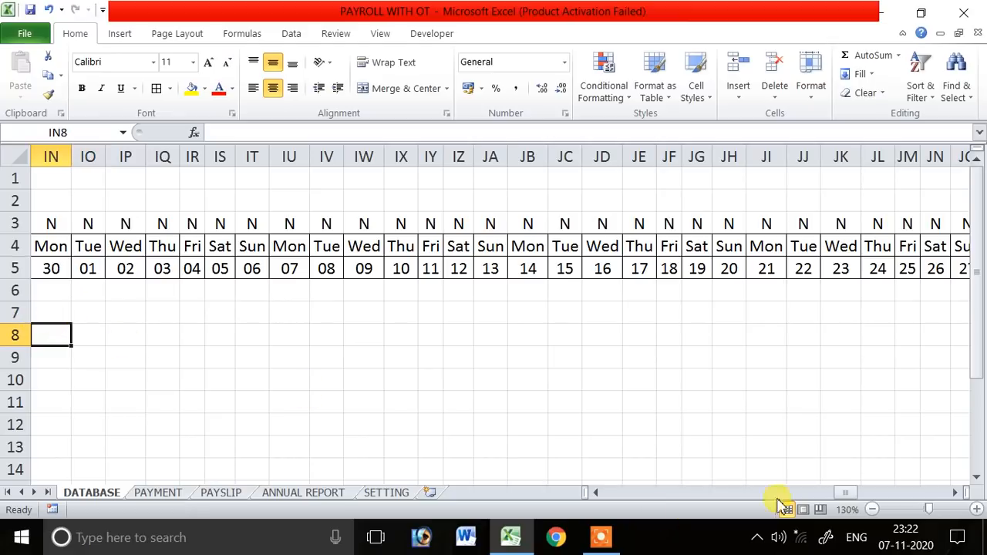
{"action": "left_click_drag", "start_coordinate": [842, 496], "coordinate": [820, 498]}
{"action": "left_click", "coordinate": [144, 157]}
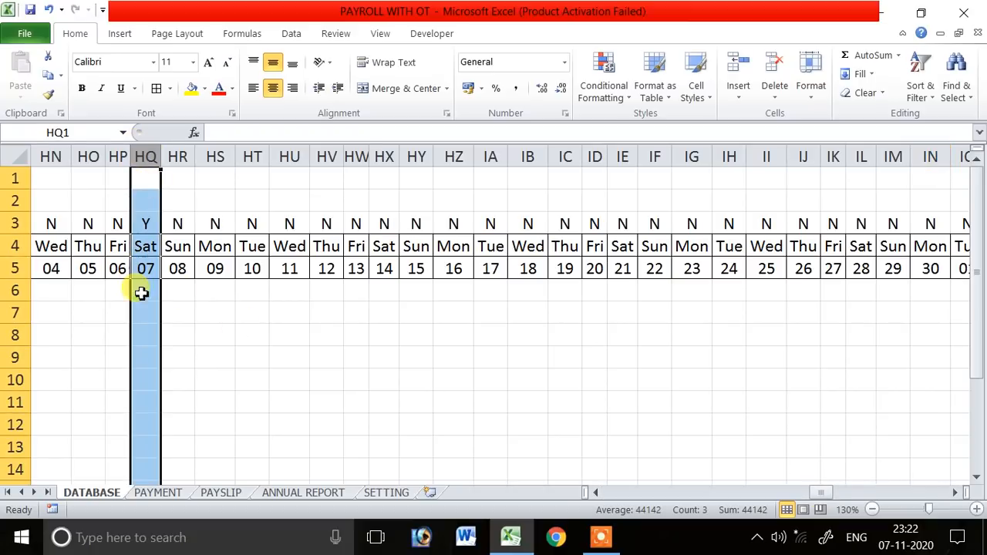
{"action": "left_click", "coordinate": [206, 282]}
{"action": "left_click", "coordinate": [152, 223]}
{"action": "left_click", "coordinate": [154, 292]}
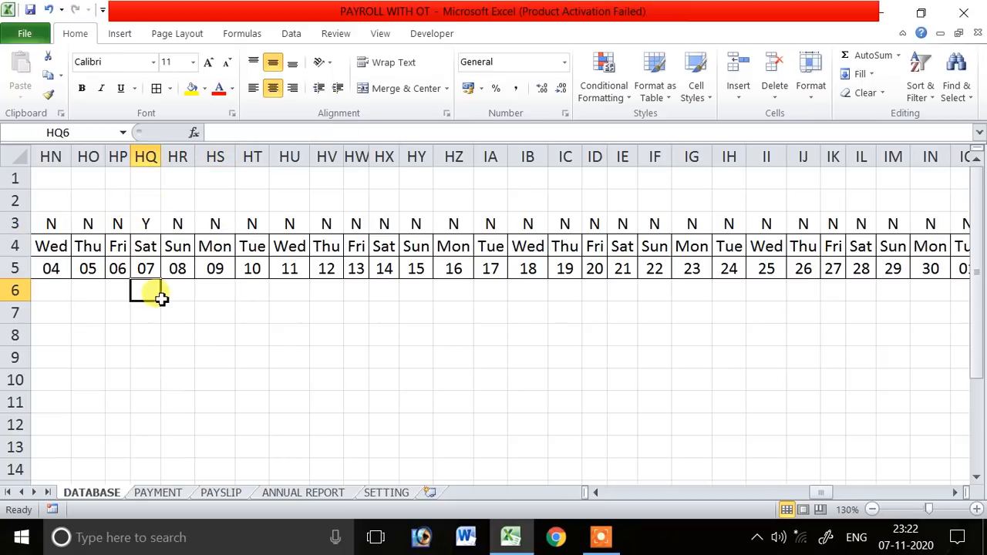
{"action": "left_click", "coordinate": [146, 223]}
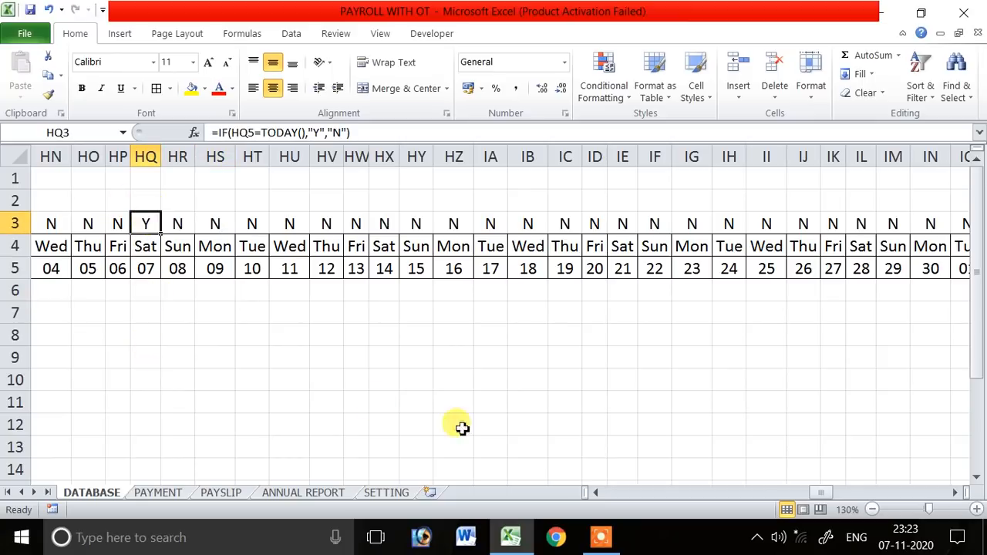
- Replace E5 with the absolute reference $C$2 in E3, making the formula =IF($C$2=TODAY(),"Y","N")
{"action": "left_click_drag", "start_coordinate": [820, 493], "coordinate": [594, 501]}
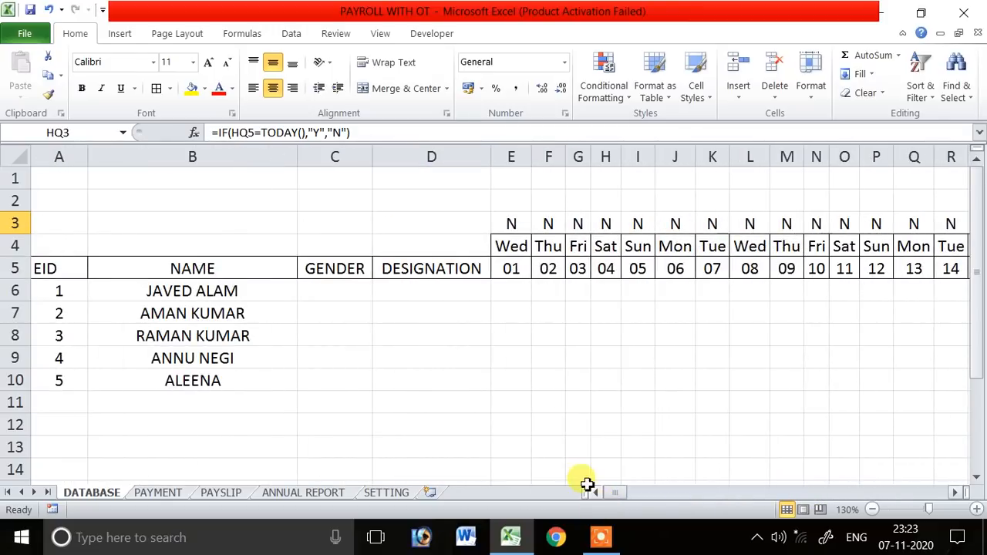
{"action": "left_click", "coordinate": [578, 402]}
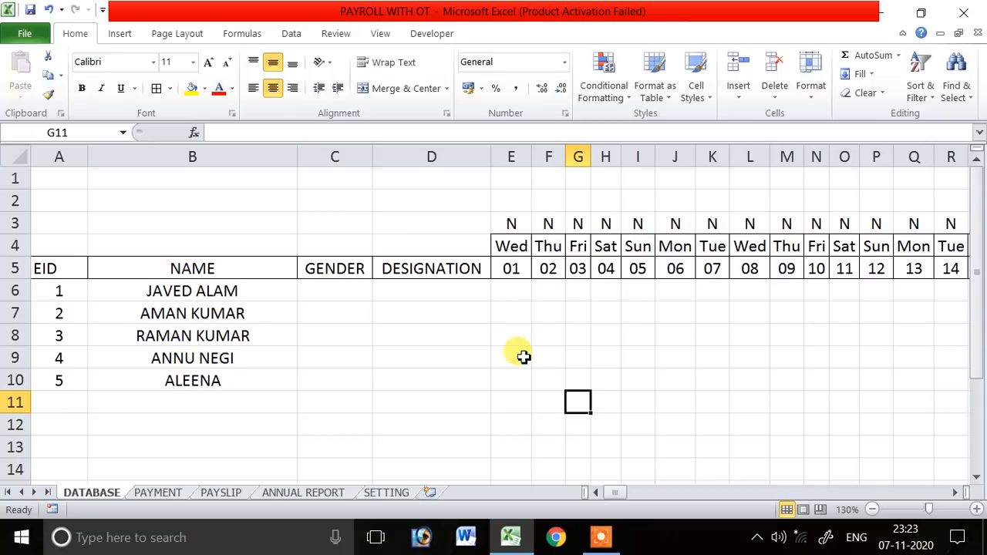
{"action": "left_click", "coordinate": [511, 223]}
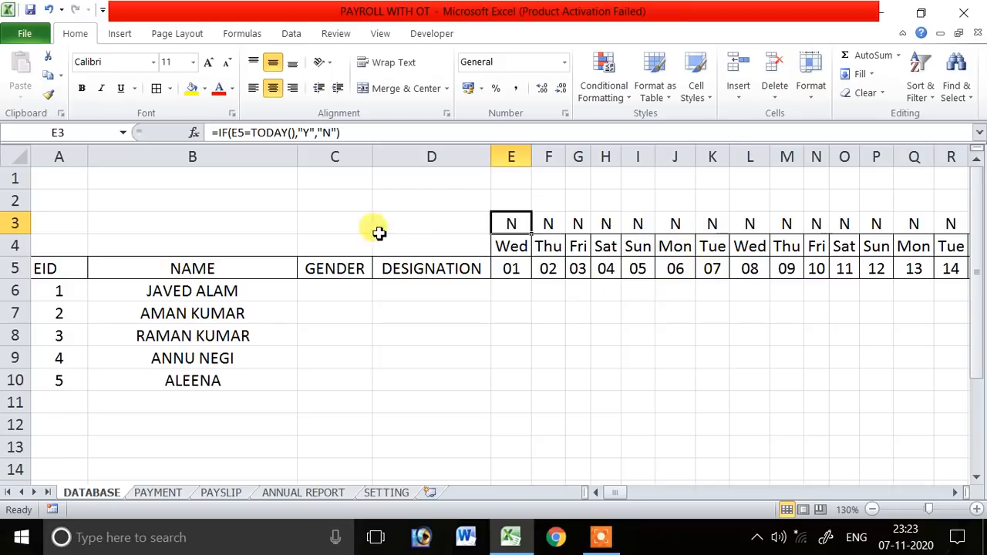
{"action": "left_click", "coordinate": [326, 206]}
{"action": "left_click", "coordinate": [509, 223]}
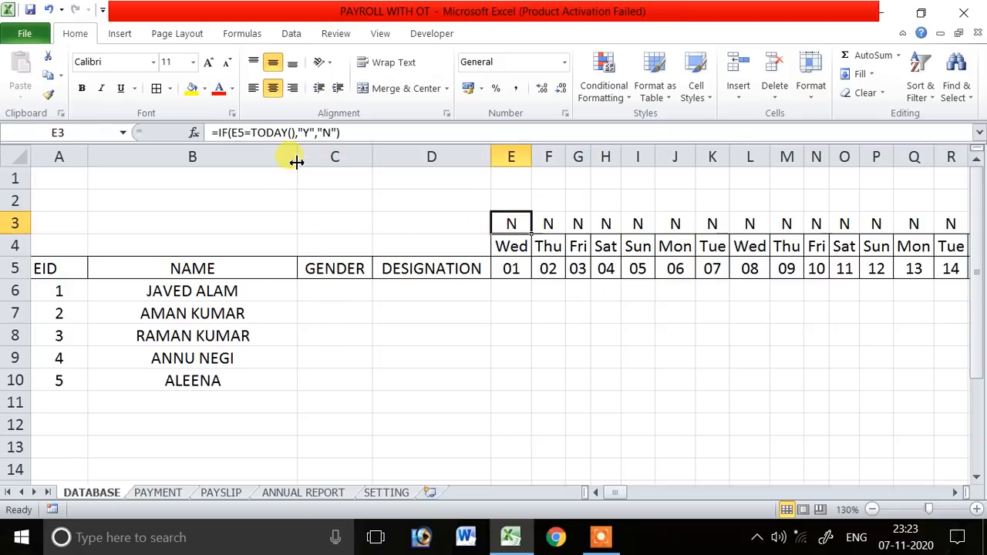
{"action": "left_click", "coordinate": [233, 132]}
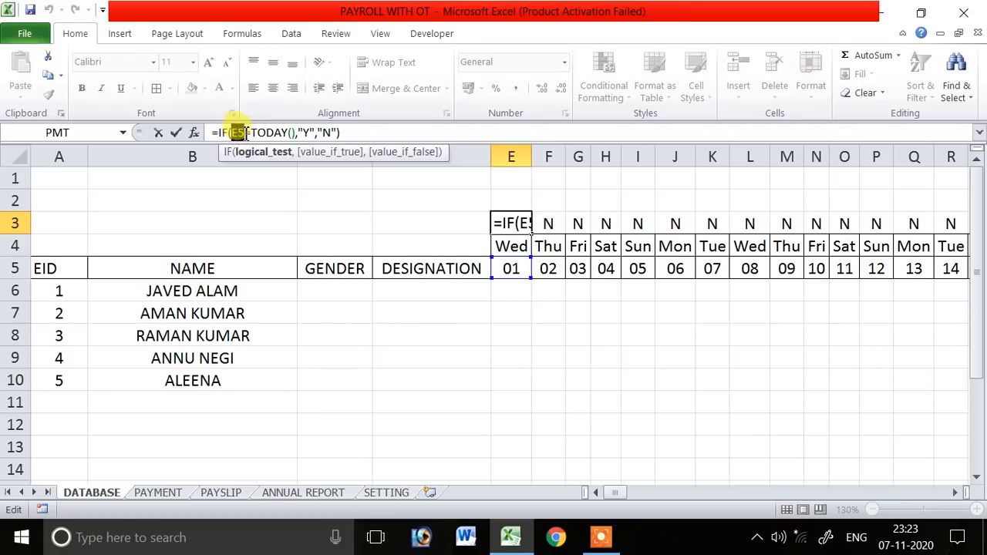
{"action": "left_click", "coordinate": [340, 202]}
{"action": "key", "text": "F4"}
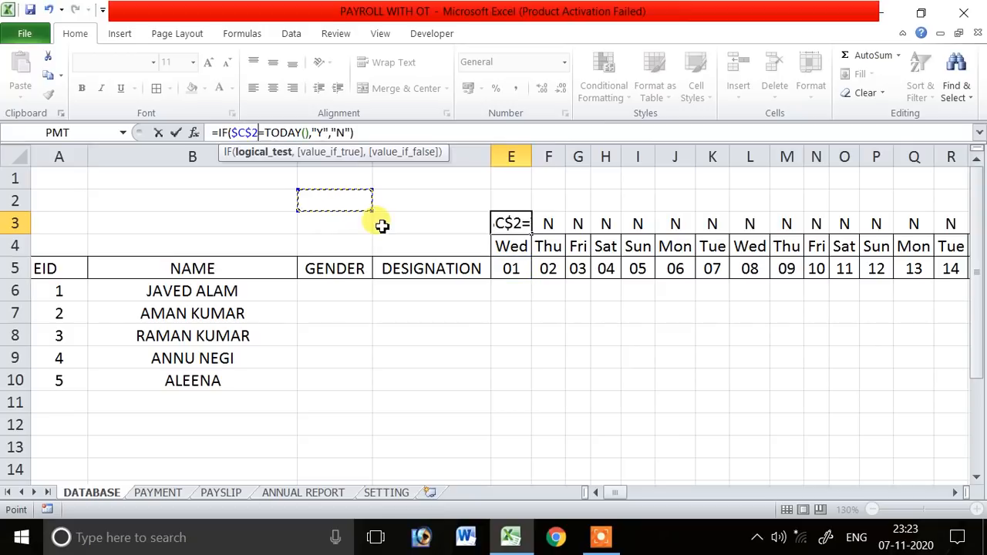
{"action": "key", "text": "Return"}
- Enter the label DATE in C1, directly above the date cell C2
{"action": "left_click", "coordinate": [331, 199]}
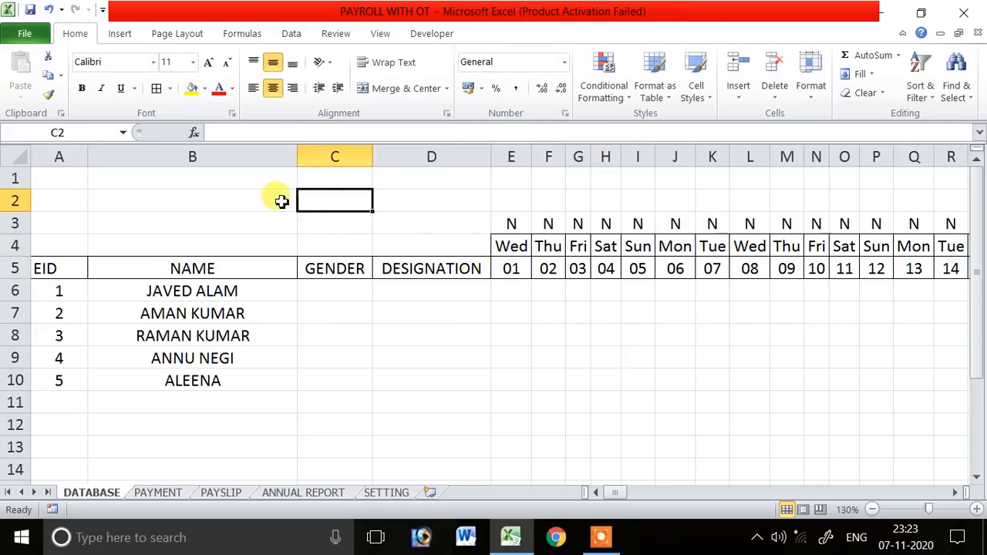
{"action": "left_click", "coordinate": [322, 182]}
{"action": "type", "text": "DATE"}
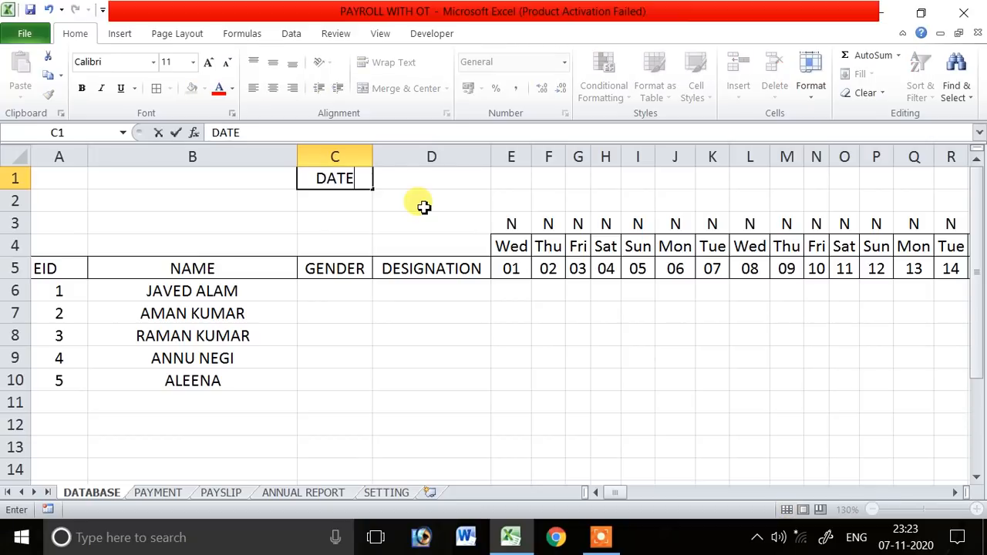
{"action": "key", "text": "Return"}
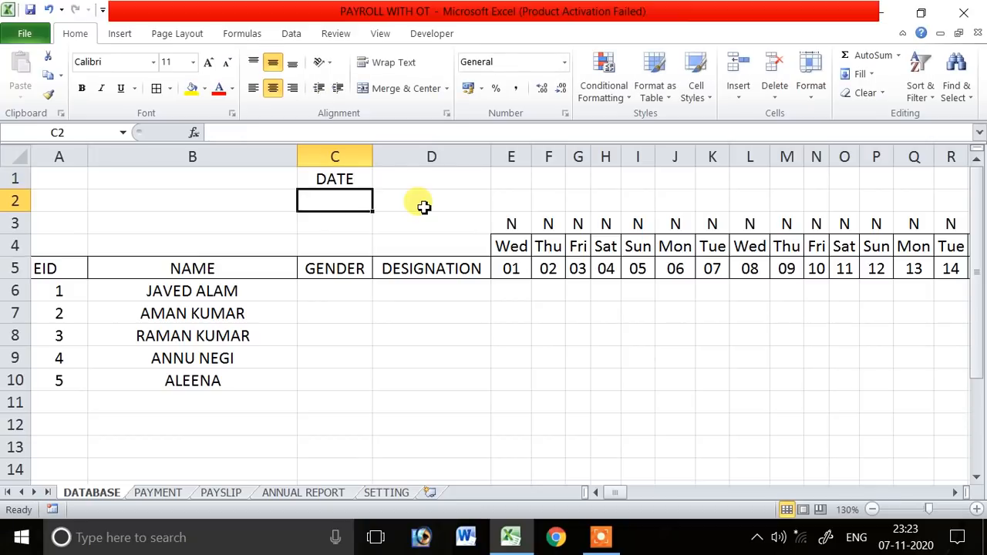
- Enter the date 01-04-2020 in C2 and widen column C so that it fits
{"action": "type", "text": "4-1-2"}
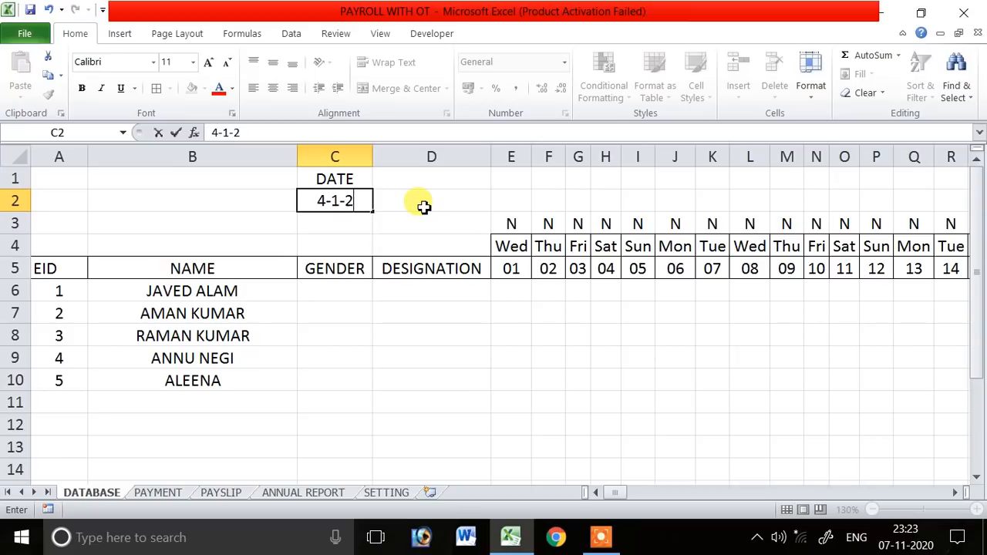
{"action": "type", "text": "020"}
{"action": "key", "text": "Return"}
{"action": "key", "text": "Up"}
{"action": "type", "text": "1-4"}
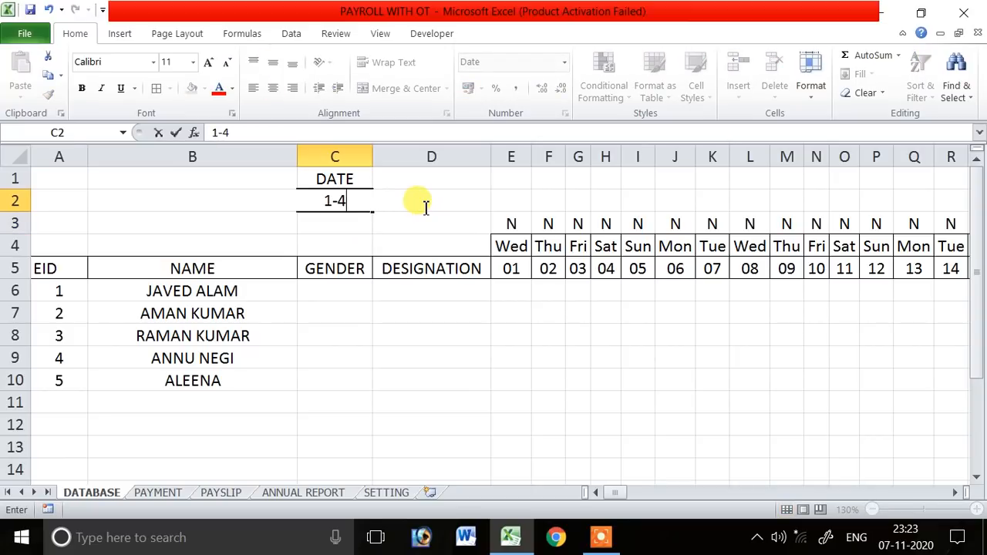
{"action": "key", "text": "Return"}
{"action": "left_click_drag", "start_coordinate": [373, 156], "coordinate": [393, 159]}
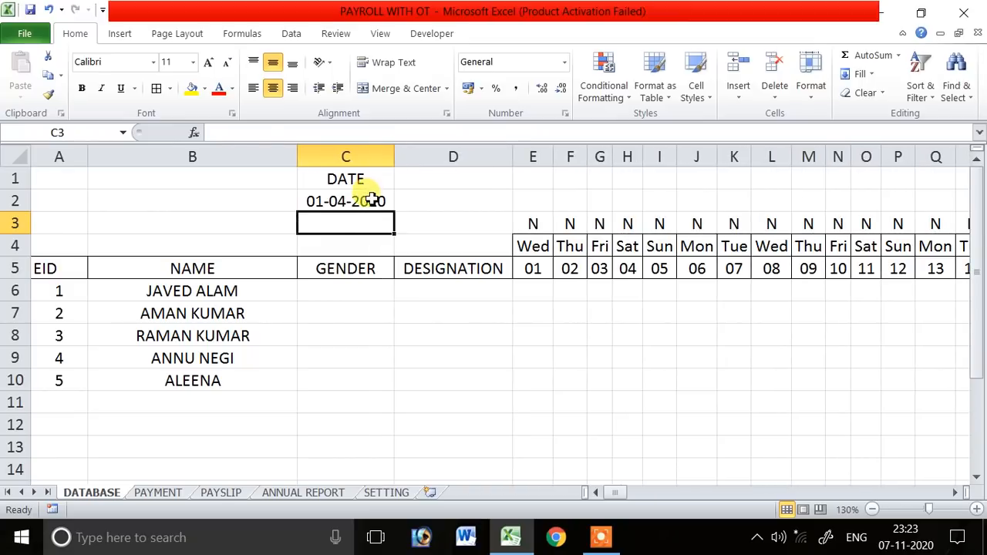
- Apply the custom number format DD-MMM-YY to the date in C2
{"action": "left_click", "coordinate": [375, 193]}
{"action": "right_click", "coordinate": [378, 195]}
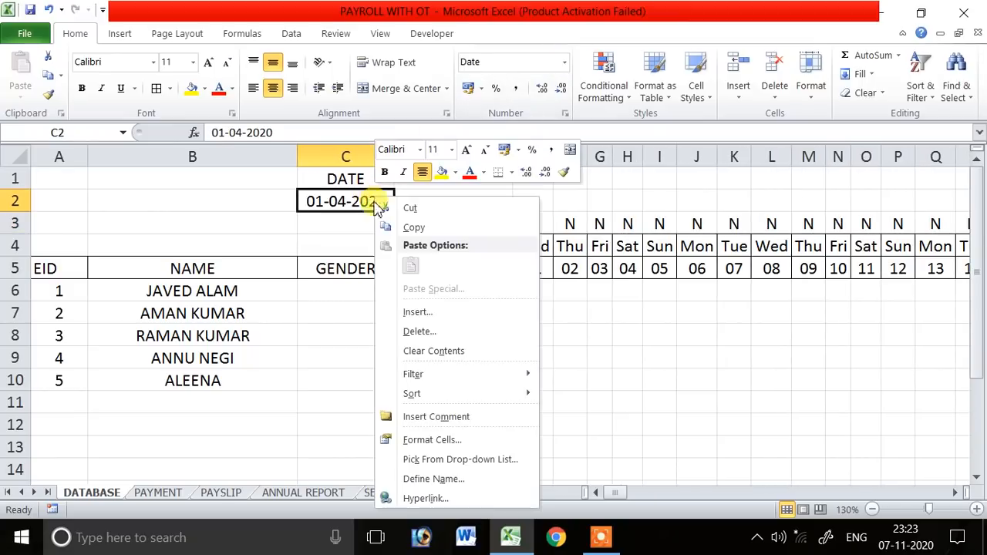
{"action": "left_click", "coordinate": [416, 440]}
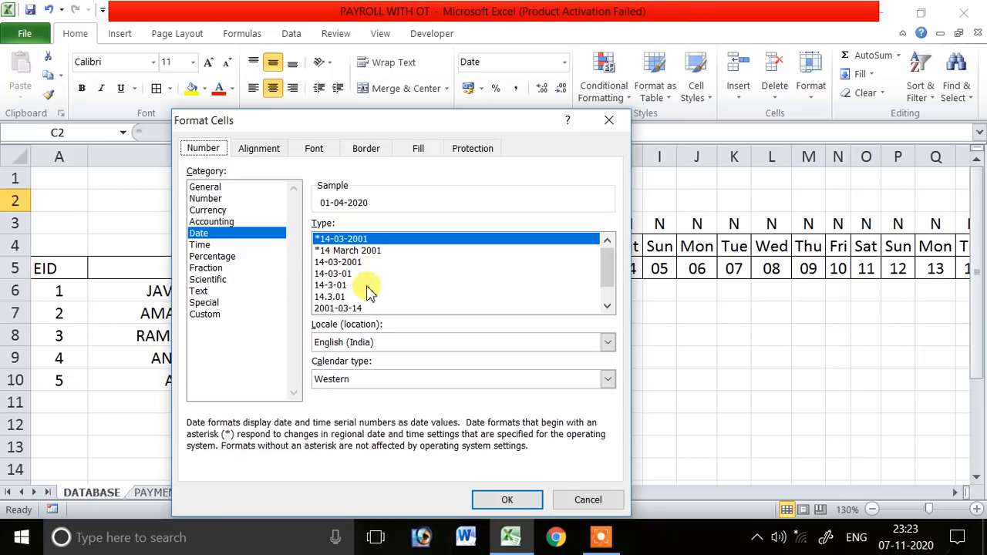
{"action": "left_click", "coordinate": [608, 306]}
{"action": "left_click", "coordinate": [608, 306]}
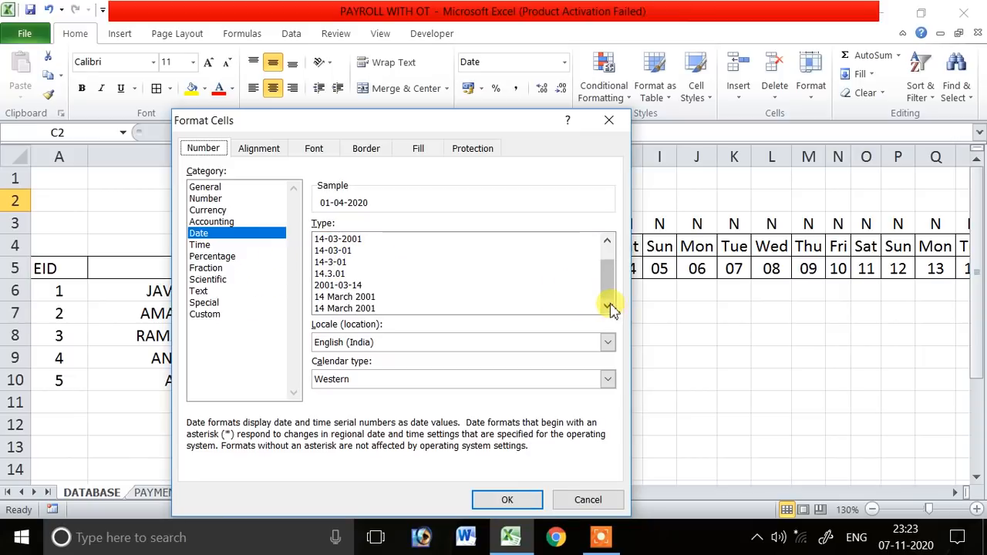
{"action": "left_click", "coordinate": [607, 240]}
{"action": "left_click", "coordinate": [608, 240]}
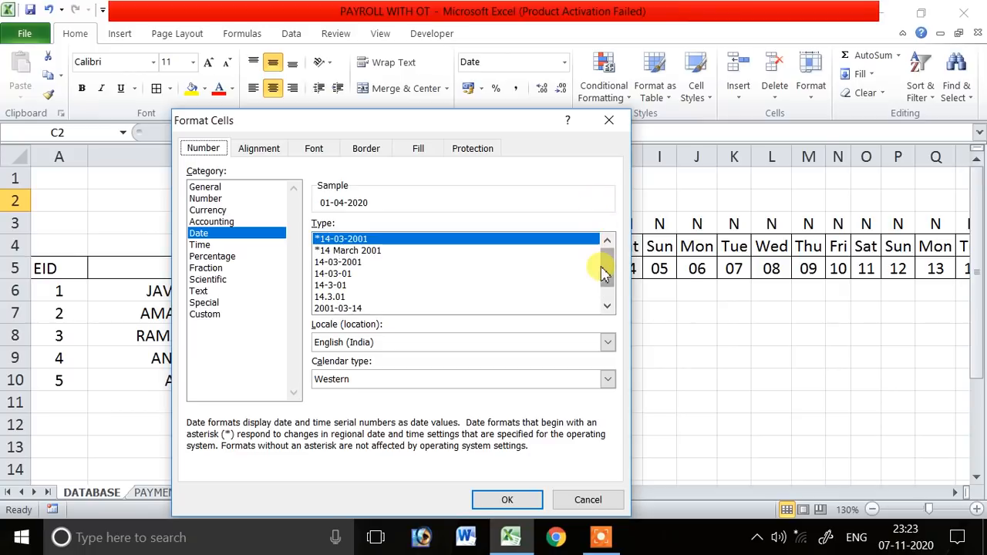
{"action": "left_click", "coordinate": [608, 307]}
{"action": "left_click", "coordinate": [609, 307]}
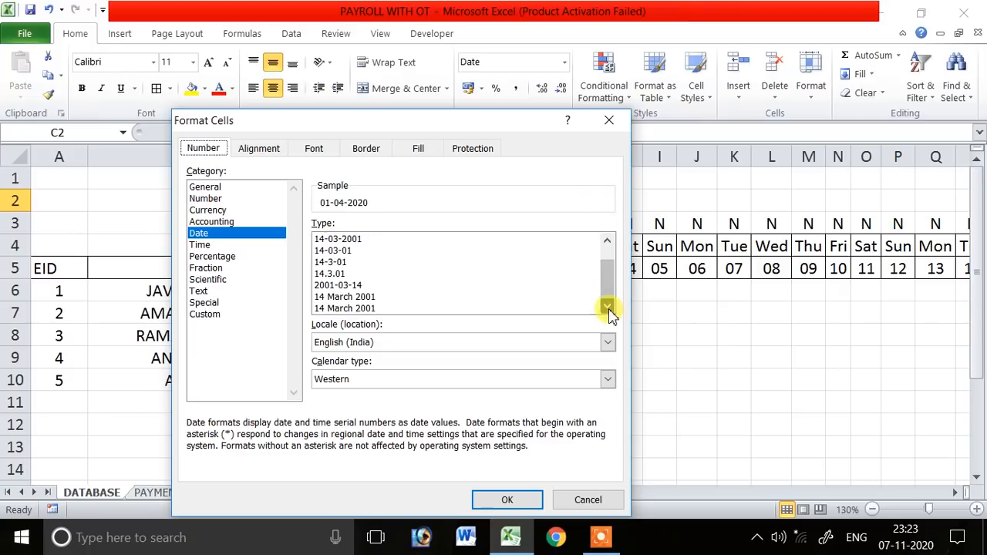
{"action": "left_click", "coordinate": [216, 314]}
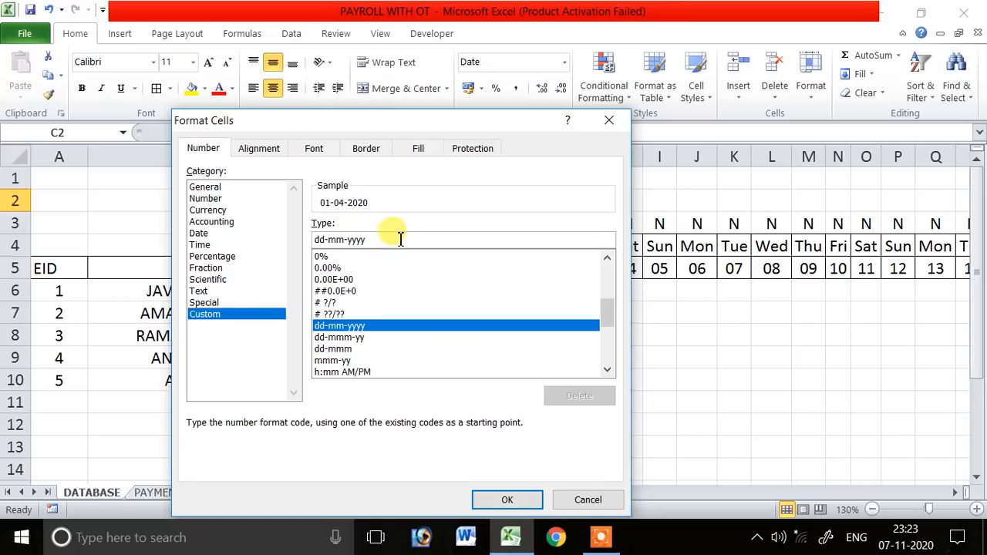
{"action": "type", "text": "DD-MMM-YY"}
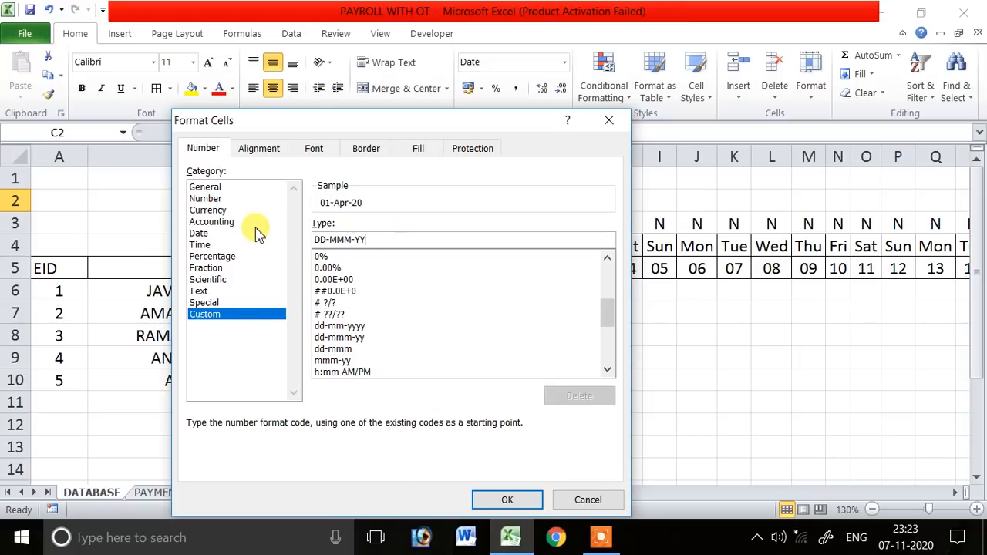
{"action": "key", "text": "Return"}
{"action": "left_click", "coordinate": [346, 245]}
{"action": "left_click", "coordinate": [346, 201]}
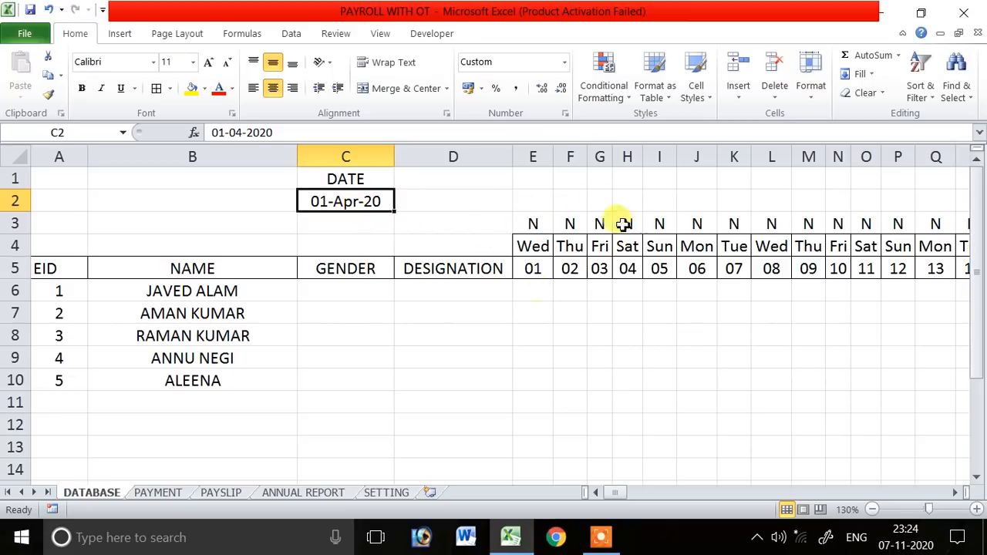
- Draw a rectangle about 0.83 cm high and 1.68 cm wide in column D, beside the date in C2
{"action": "left_click", "coordinate": [121, 34]}
{"action": "left_click", "coordinate": [185, 91]}
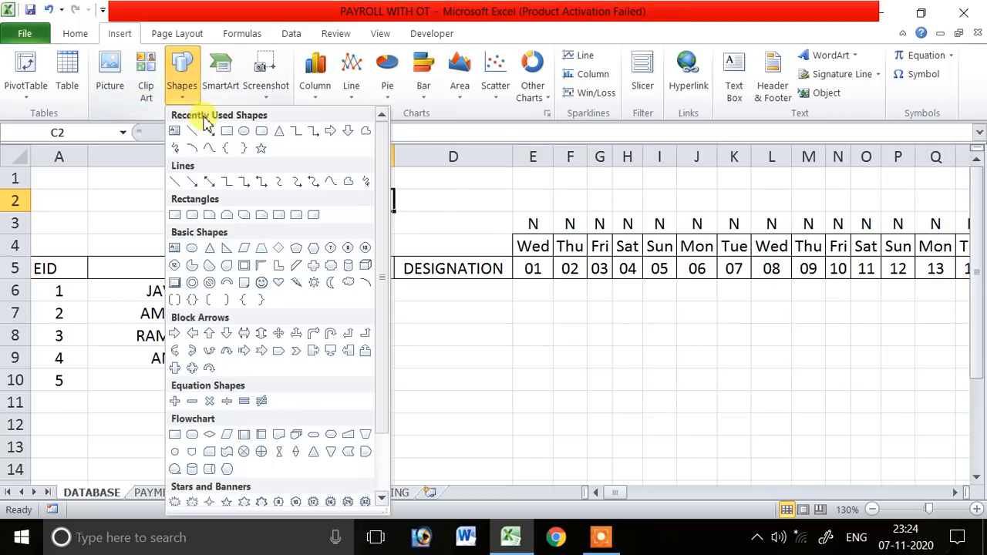
{"action": "left_click", "coordinate": [226, 132]}
{"action": "mouse_move", "coordinate": [402, 183]}
{"action": "left_mouse_down"}
{"action": "mouse_move", "coordinate": [474, 221]}
{"action": "mouse_move", "coordinate": [496, 218]}
{"action": "mouse_move", "coordinate": [477, 218]}
{"action": "left_mouse_up"}
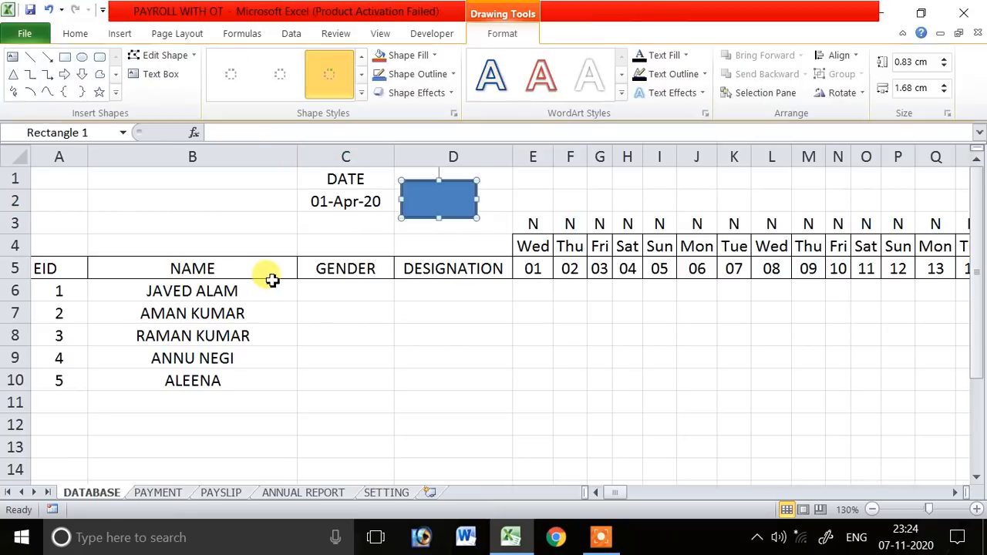
- Fill the $C$2 flag formula from E3 across row 3 through the last date column
{"action": "left_click", "coordinate": [540, 224]}
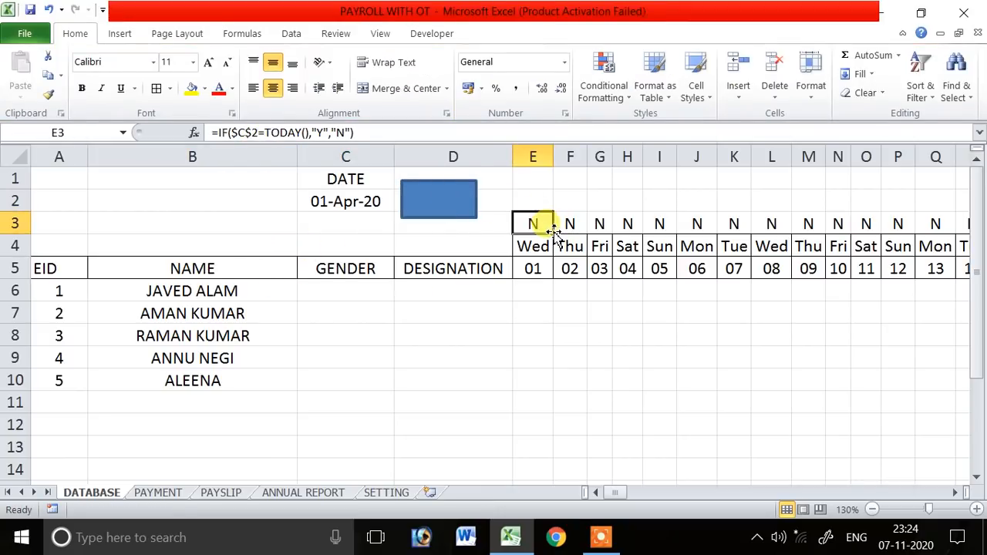
{"action": "left_click_drag", "start_coordinate": [554, 233], "coordinate": [887, 246]}
{"action": "left_click_drag", "start_coordinate": [936, 493], "coordinate": [578, 506]}
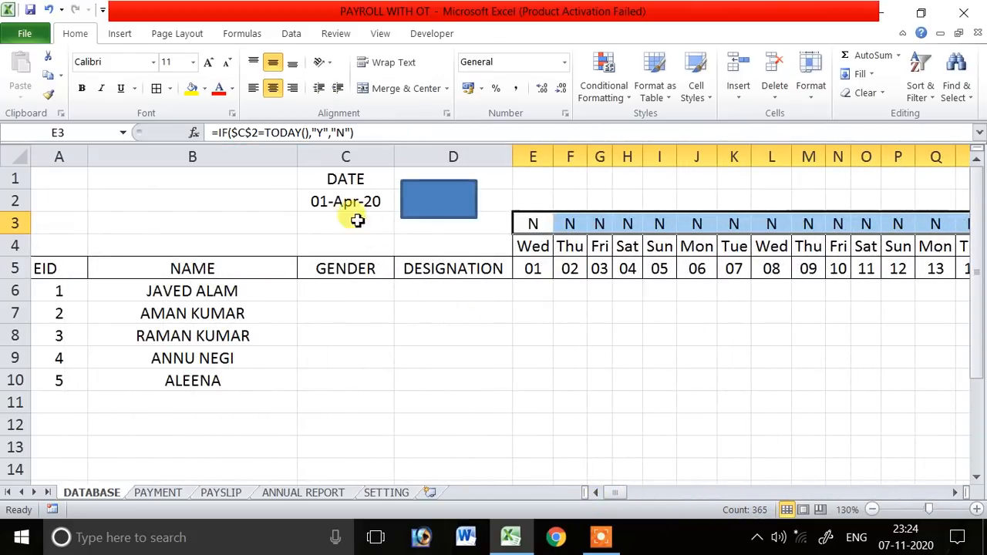
- Compare the date in C2 and the April 1 heading in E5 with the references in the E3 flag formula
{"action": "left_click", "coordinate": [343, 194]}
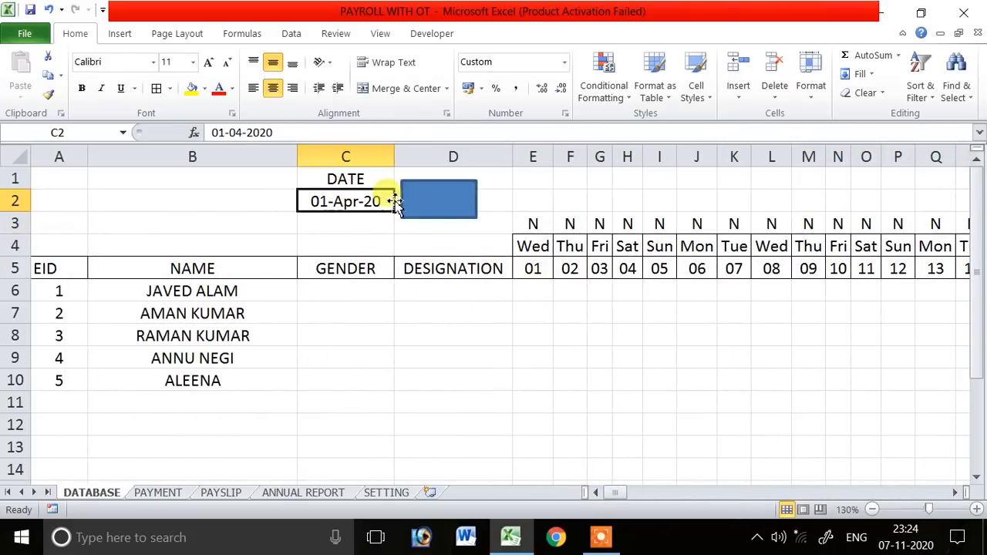
{"action": "left_click", "coordinate": [532, 269]}
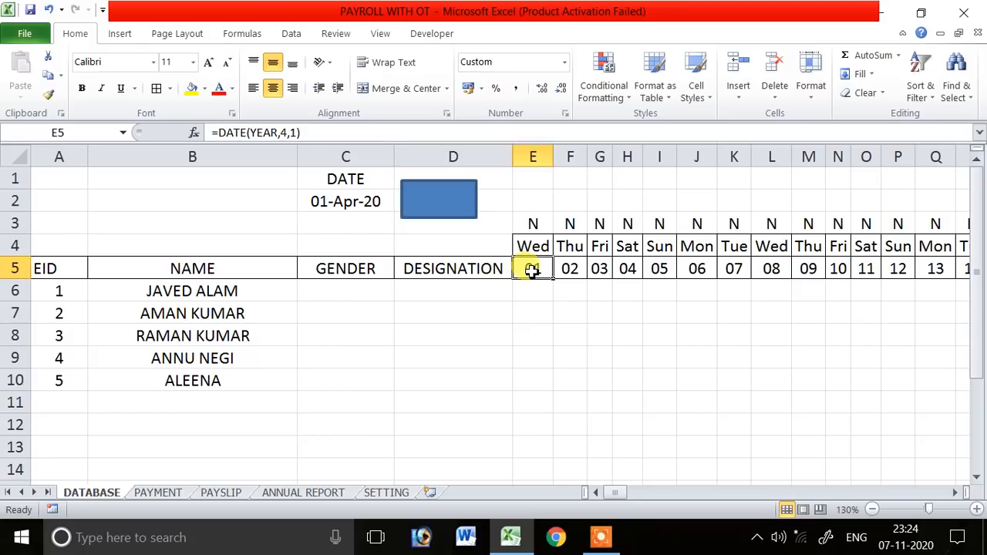
{"action": "left_click", "coordinate": [532, 224]}
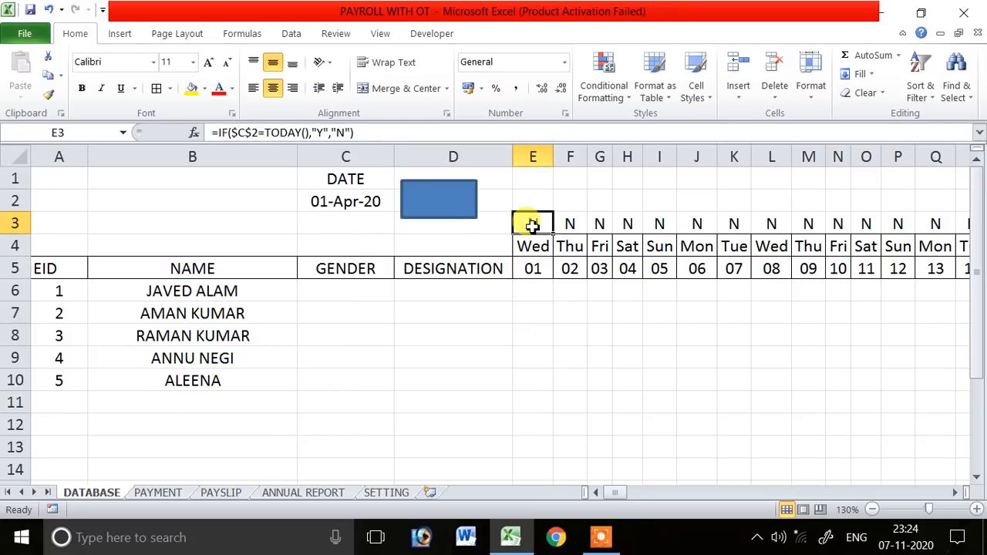
{"action": "double_click", "coordinate": [532, 224]}
{"action": "key", "text": "Return"}
{"action": "left_click", "coordinate": [530, 224]}
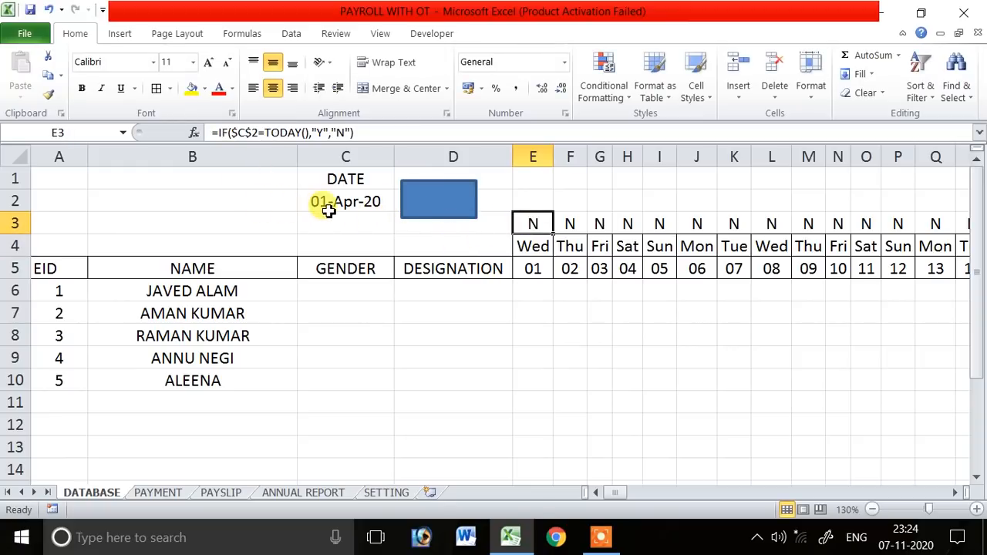
- Change the flag formula in E3 to compare $C$2 with the date heading in E5 instead of TODAY()
{"action": "left_click", "coordinate": [233, 133]}
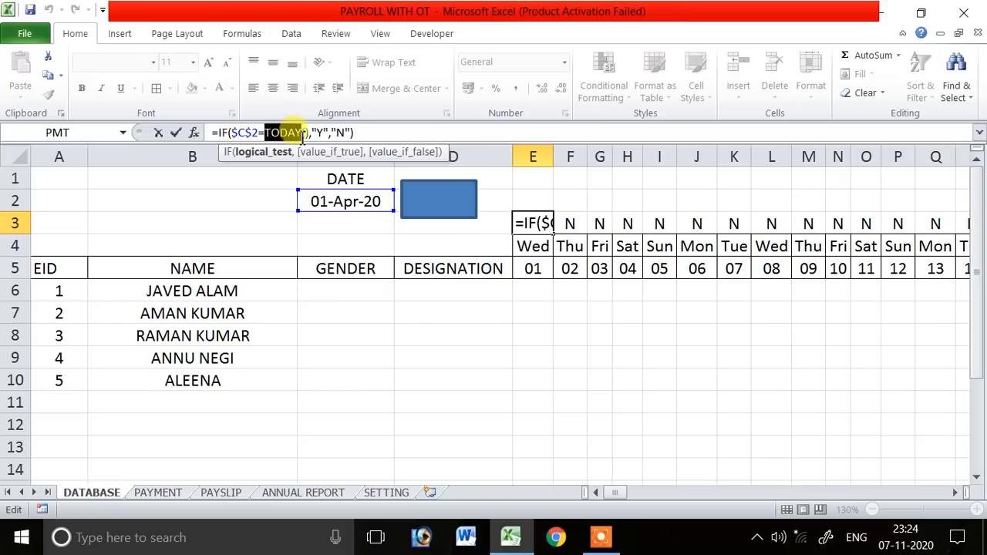
{"action": "left_click", "coordinate": [533, 268]}
{"action": "key", "text": "Return"}
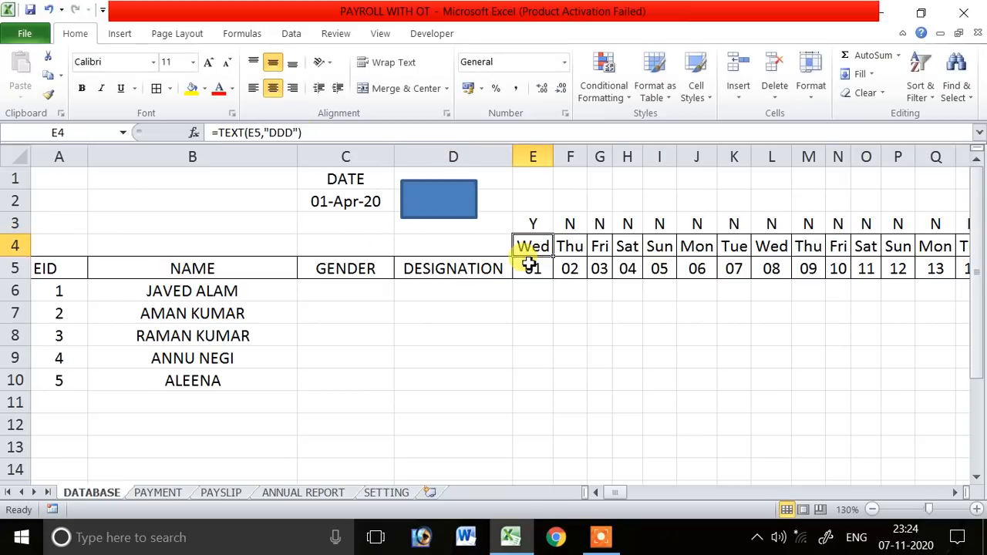
- Fill the corrected E3 flag formula across row 3 through the last date column, NE
{"action": "left_click", "coordinate": [537, 226]}
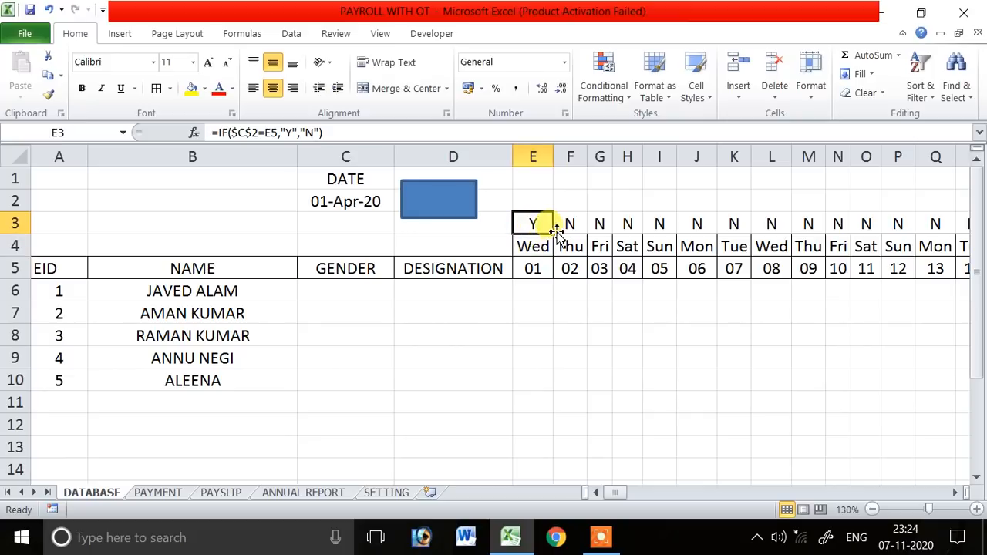
{"action": "left_click_drag", "start_coordinate": [556, 235], "coordinate": [984, 251]}
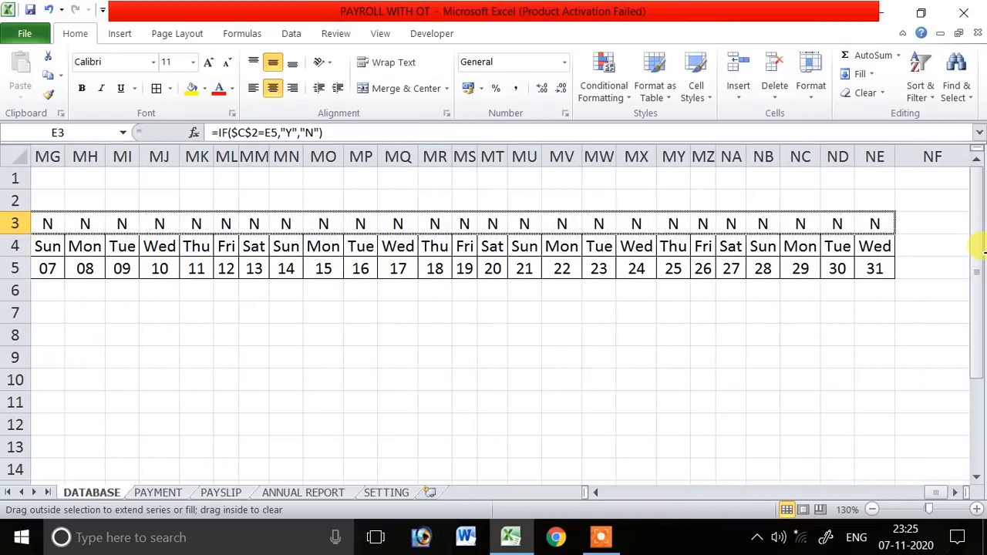
{"action": "left_click_drag", "start_coordinate": [910, 239], "coordinate": [910, 240]}
{"action": "left_click_drag", "start_coordinate": [936, 492], "coordinate": [586, 505]}
{"action": "left_click", "coordinate": [580, 360]}
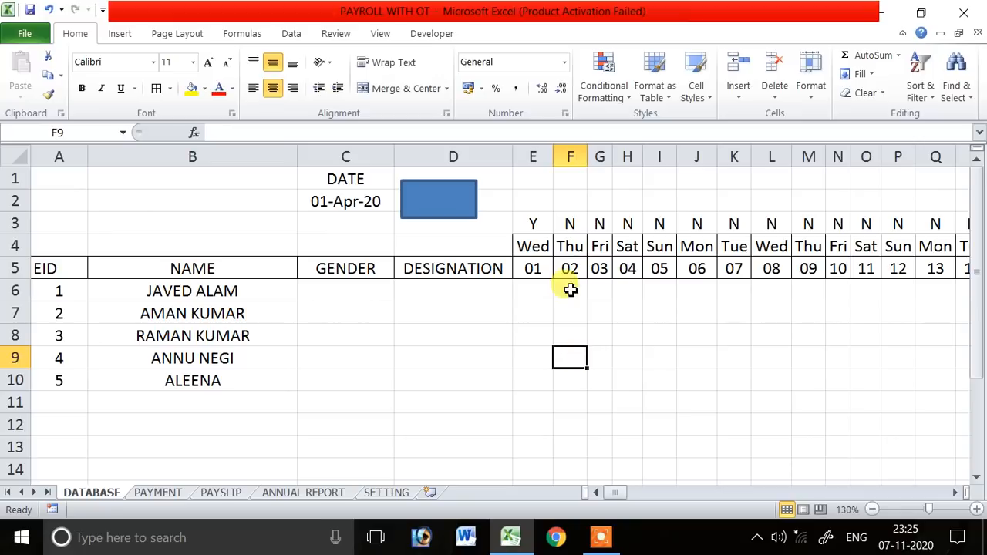
- Examine the flag in E3 and the count of filled cells in row 3
{"action": "left_click", "coordinate": [532, 226]}
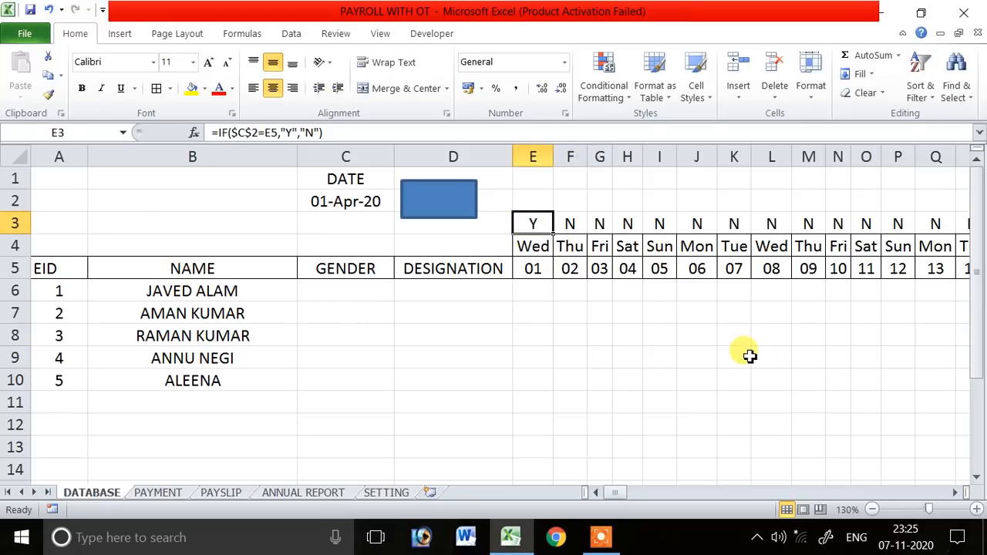
{"action": "left_click", "coordinate": [531, 202]}
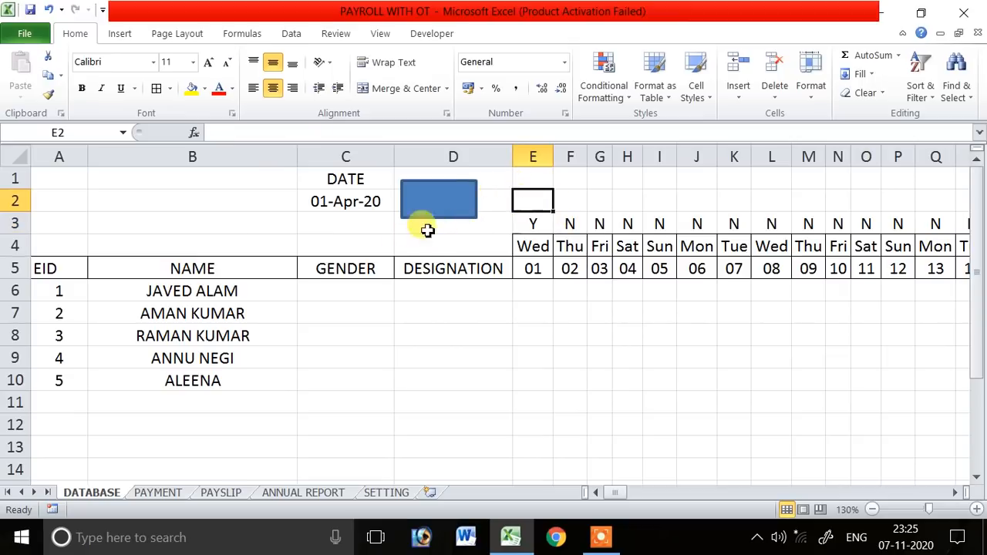
{"action": "left_click", "coordinate": [27, 225]}
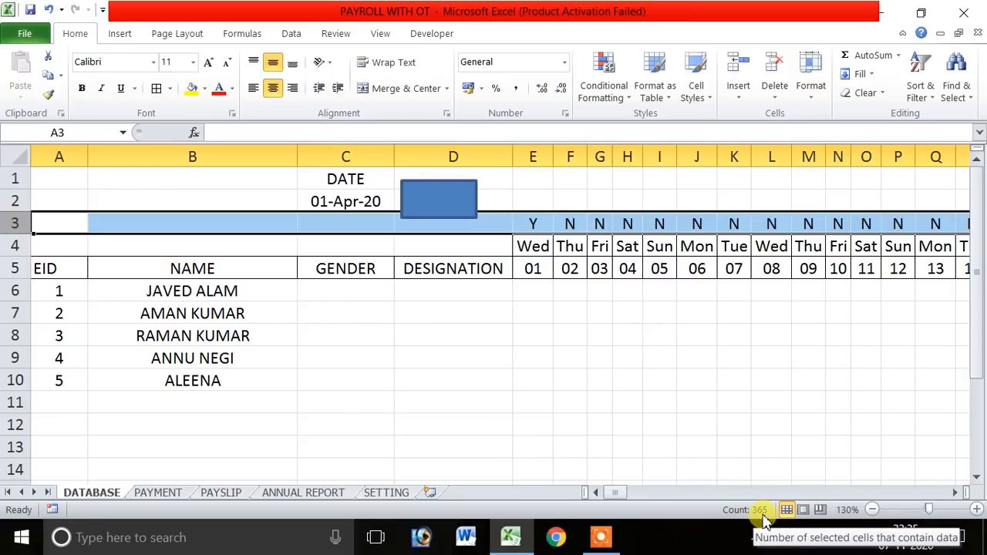
{"action": "left_click", "coordinate": [542, 224]}
{"action": "left_click", "coordinate": [600, 224]}
{"action": "left_click", "coordinate": [449, 240]}
{"action": "left_click", "coordinate": [516, 222]}
{"action": "left_click", "coordinate": [526, 198]}
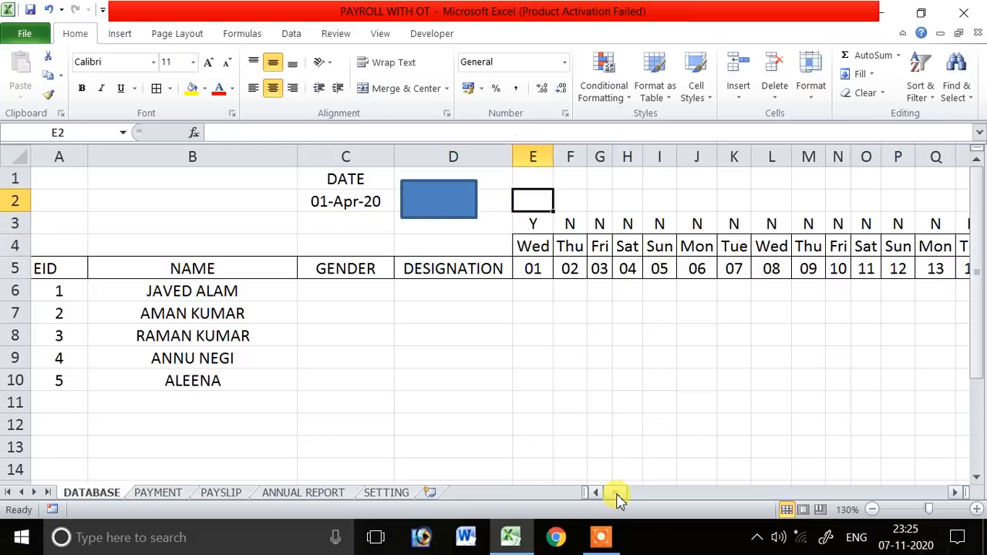
- Find the last date column and note the date column range as E:NE in B2
{"action": "left_click", "coordinate": [196, 191]}
{"action": "type", "text": "E"}
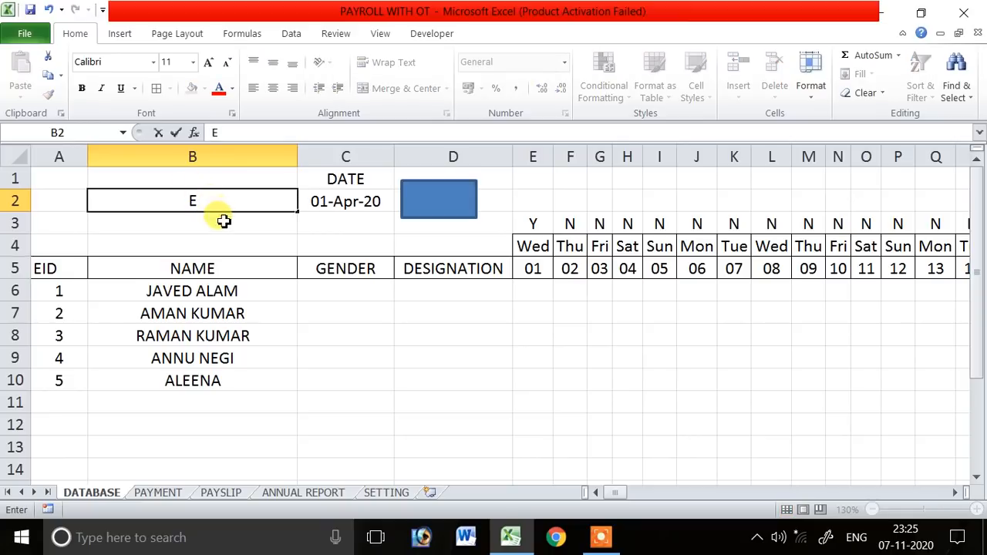
{"action": "key", "text": "Return"}
{"action": "left_click_drag", "start_coordinate": [622, 492], "coordinate": [978, 482]}
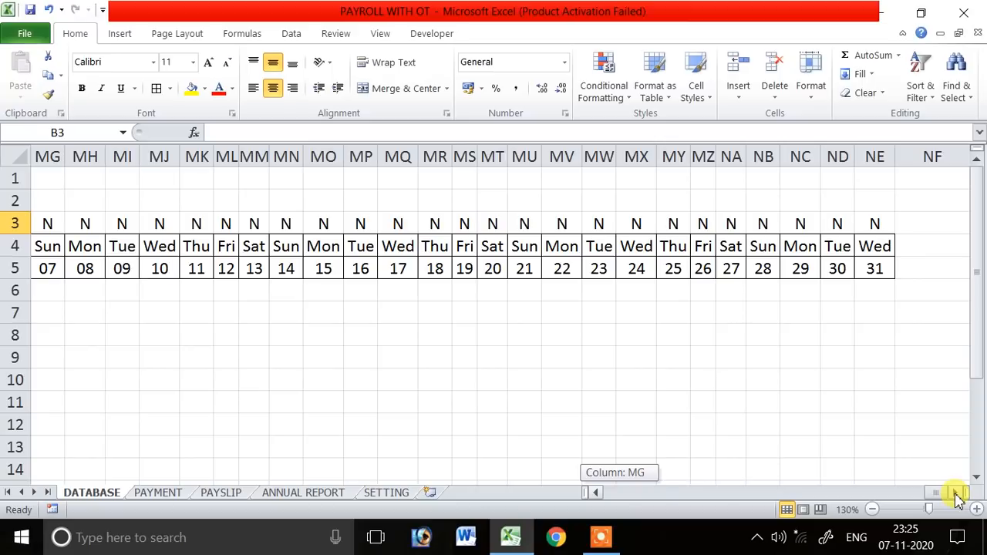
{"action": "left_click", "coordinate": [875, 157]}
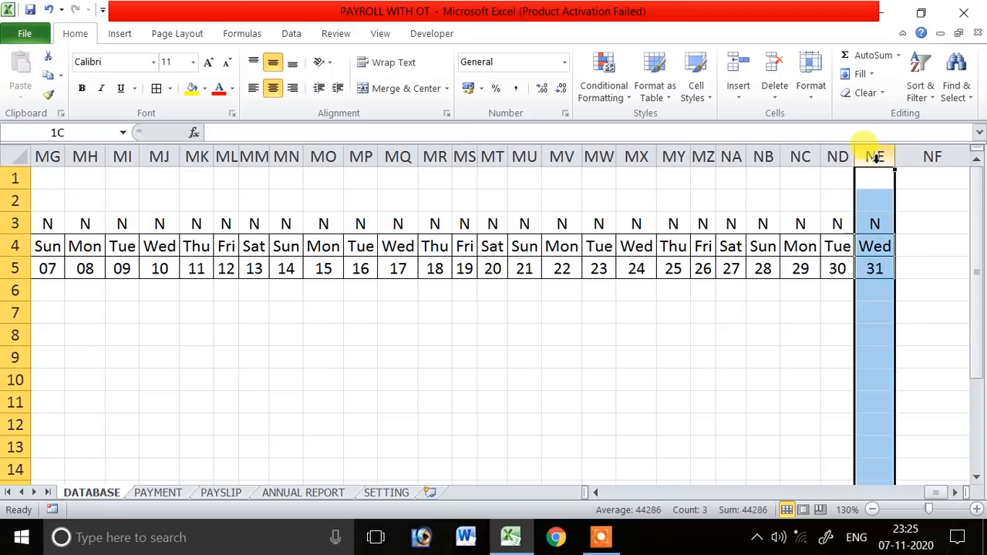
{"action": "left_click_drag", "start_coordinate": [936, 496], "coordinate": [547, 489]}
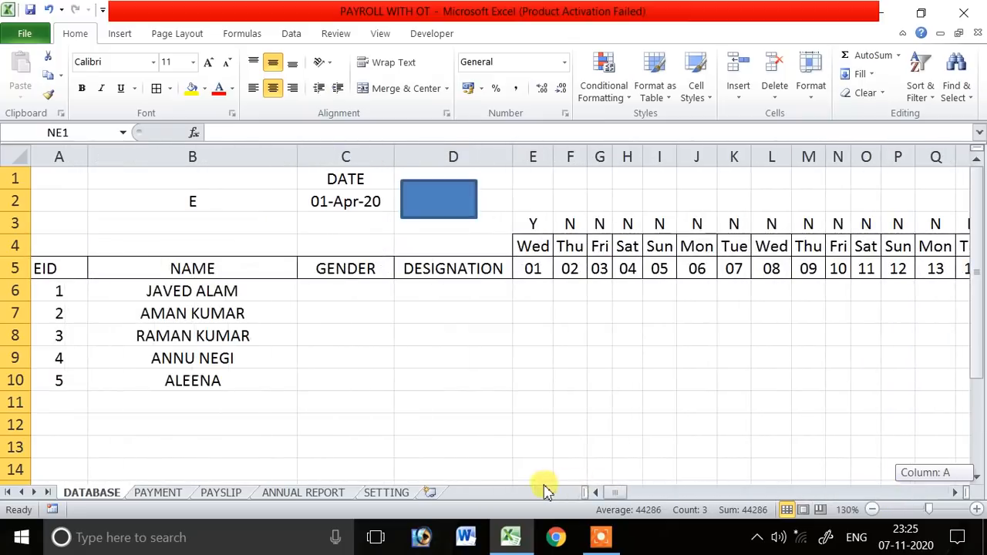
{"action": "left_click", "coordinate": [228, 216]}
{"action": "double_click", "coordinate": [232, 202]}
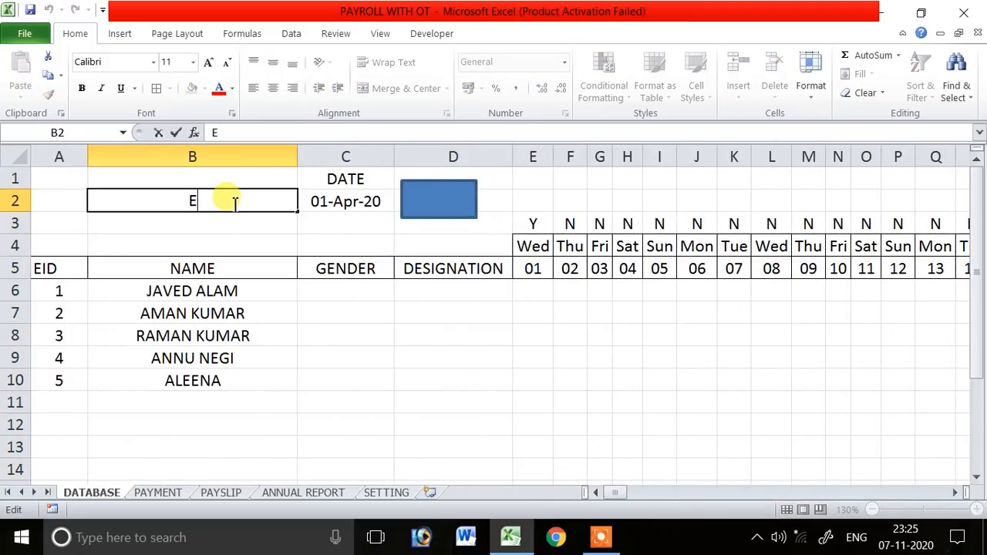
{"action": "type", "text": ":NE"}
{"action": "key", "text": "Return"}
- Calculate the column number of the first date column in B3 with =COLUMN(E:E)
{"action": "type", "text": "=CO"}
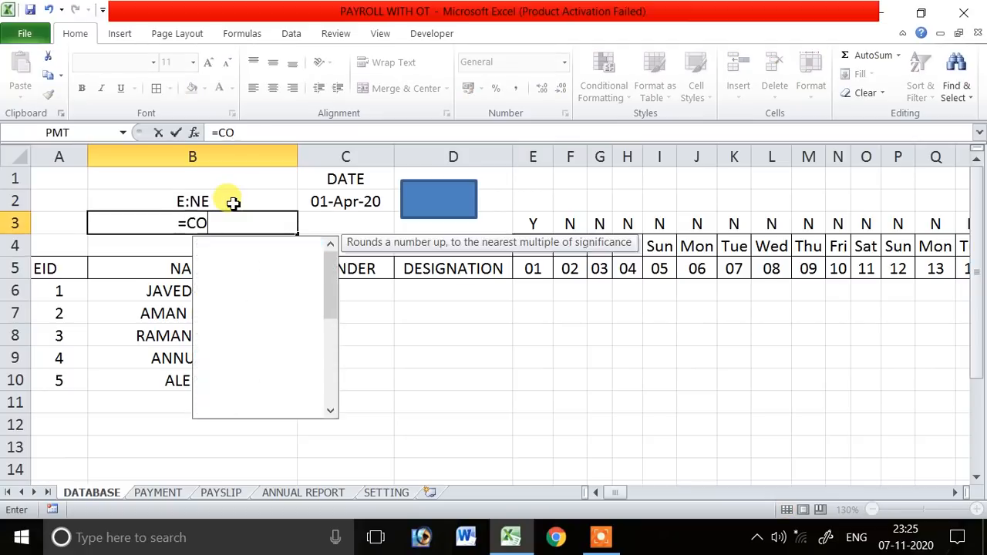
{"action": "type", "text": "LUMN(E:E)"}
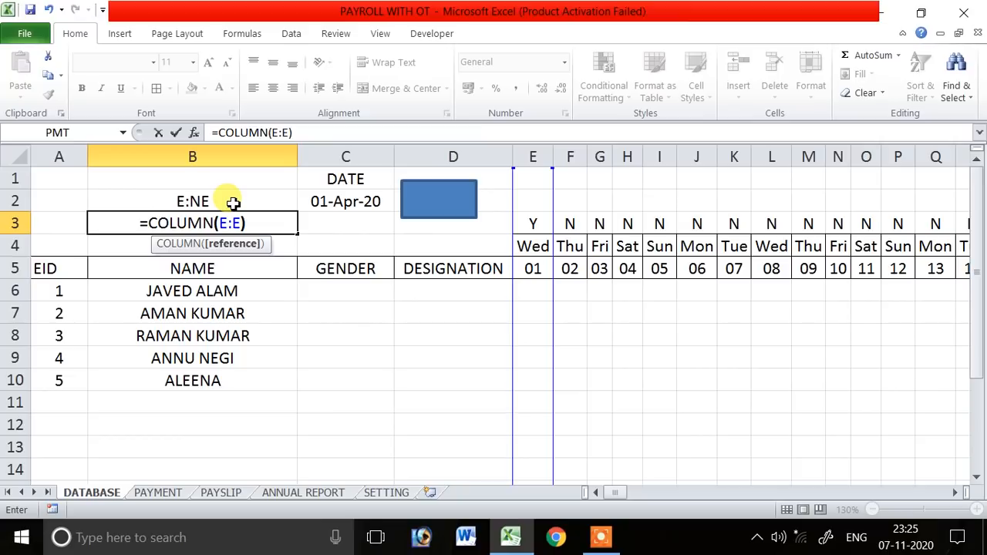
{"action": "key", "text": "Return"}
{"action": "key", "text": "Up"}
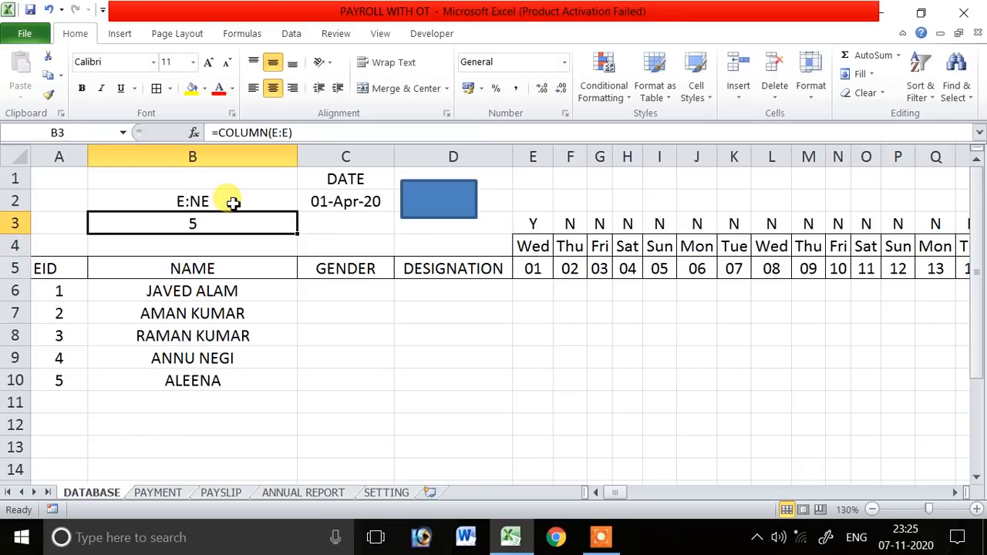
{"action": "key", "text": "F2"}
{"action": "key", "text": "Escape"}
- Record the first date column's number, 5, in A2
{"action": "key", "text": "Up"}
{"action": "key", "text": "Up"}
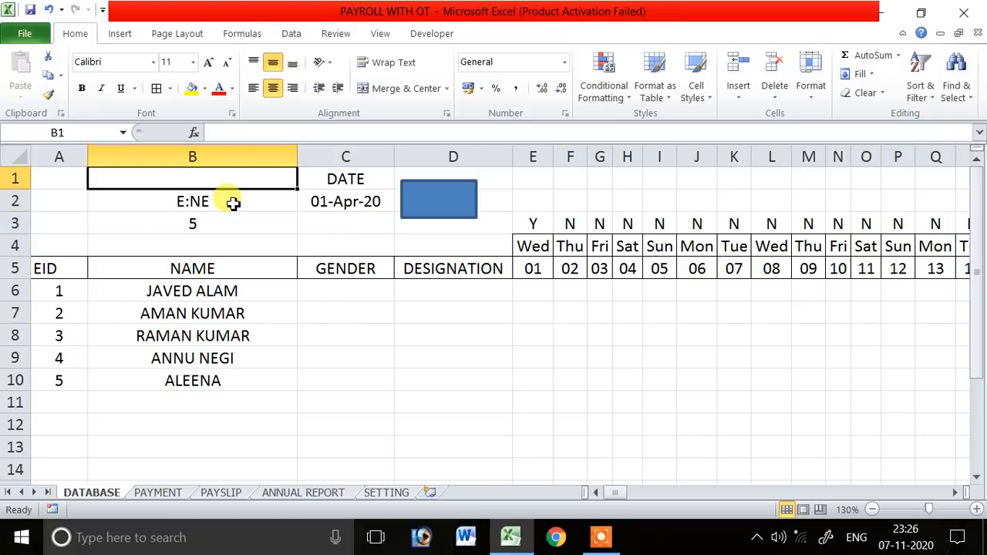
{"action": "key", "text": "Down"}
{"action": "key", "text": "Left"}
{"action": "type", "text": "5"}
{"action": "key", "text": "Return"}
- Change the B3 formula to =COLUMN(NE:NE) to get the last date column's number
{"action": "key", "text": "Right"}
{"action": "key", "text": "F2"}
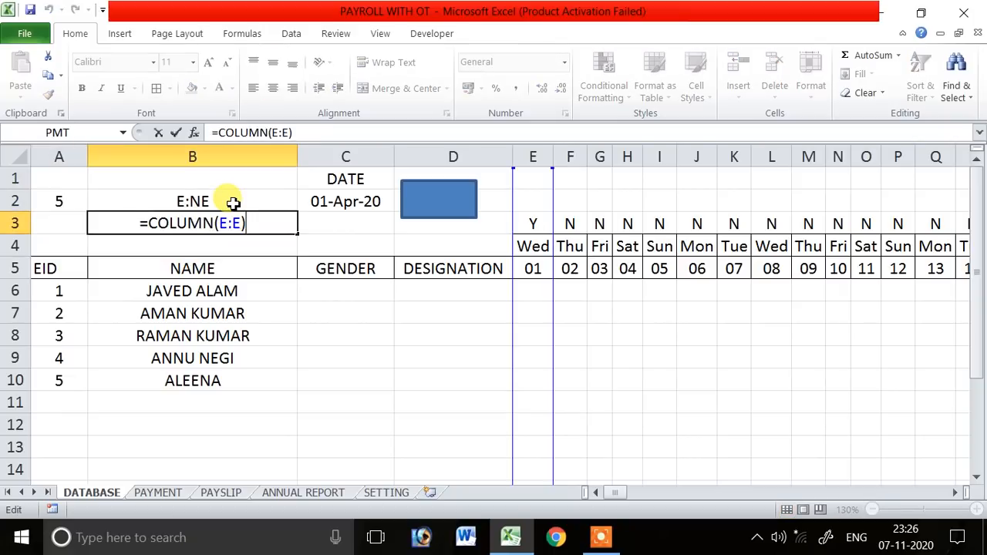
{"action": "key", "text": "BackSpace"}
{"action": "key", "text": "BackSpace"}
{"action": "key", "text": "BackSpace"}
{"action": "key", "text": "BackSpace"}
{"action": "type", "text": "NE"}
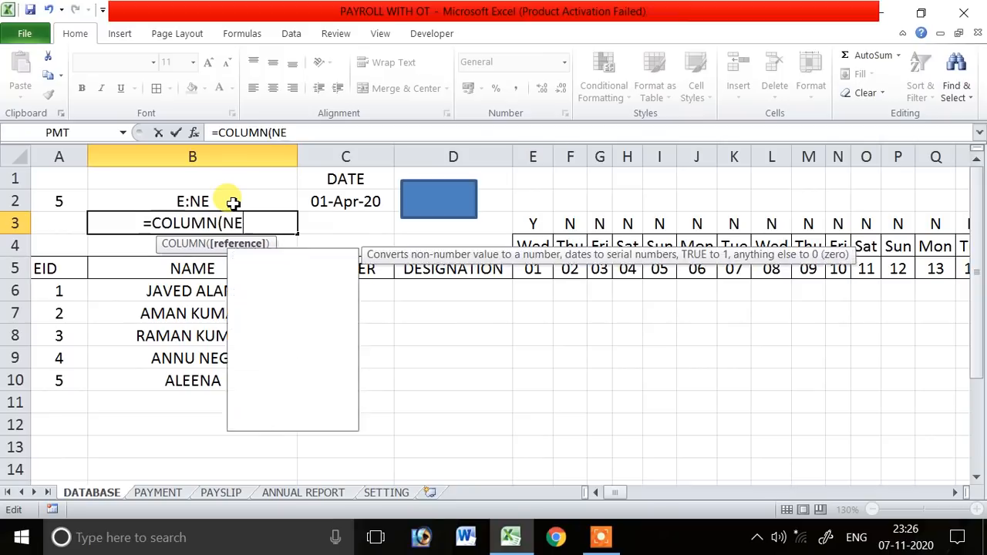
{"action": "type", "text": ":NE)"}
{"action": "key", "text": "Return"}
- Record the last date column's number, 369, in A3 and clear the helper formula from B3
{"action": "key", "text": "Up"}
{"action": "key", "text": "Left"}
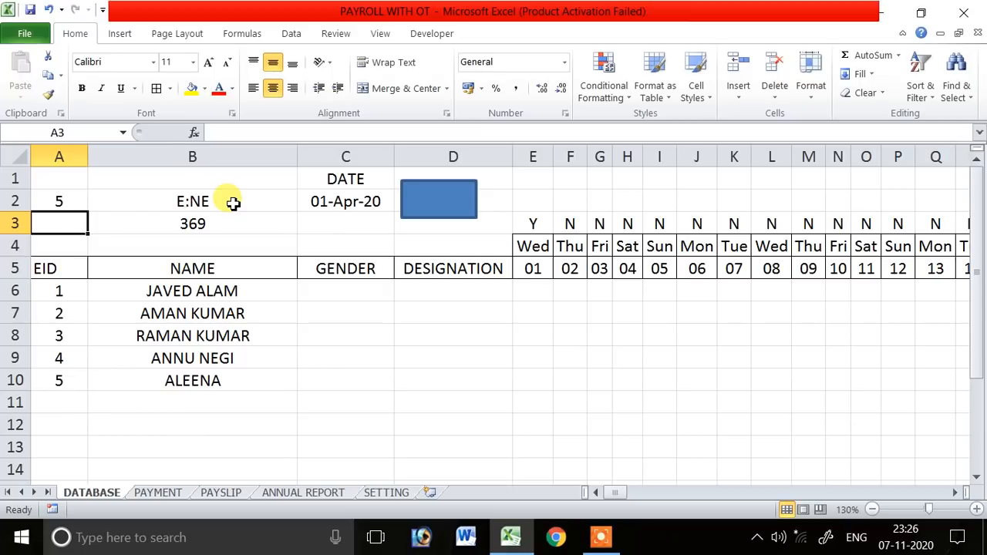
{"action": "type", "text": "36"}
{"action": "key", "text": "Return"}
{"action": "key", "text": "Up"}
{"action": "key", "text": "Right"}
{"action": "key", "text": "Delete"}
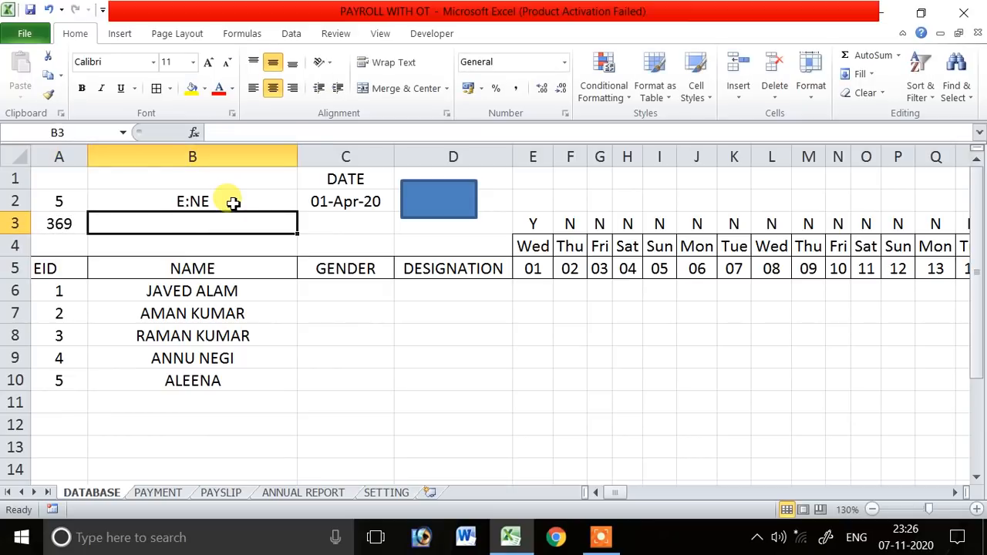
{"action": "left_click", "coordinate": [534, 226]}
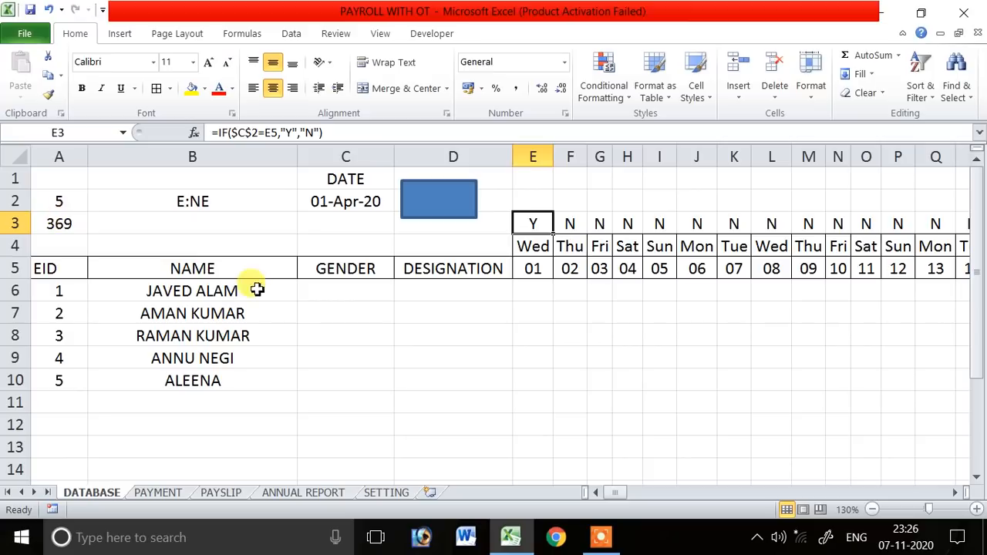
{"action": "left_click", "coordinate": [468, 219]}
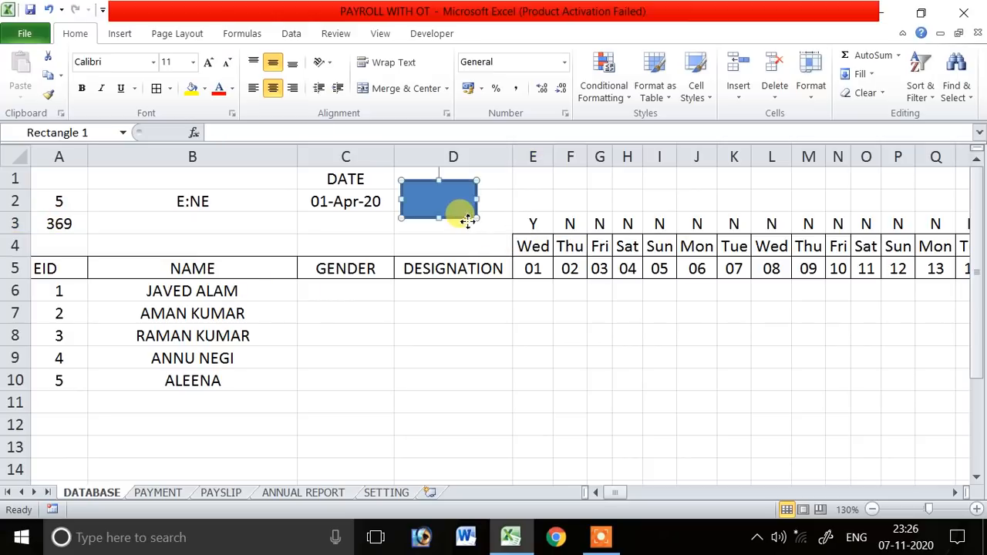
{"action": "right_click", "coordinate": [469, 224]}
{"action": "left_click", "coordinate": [452, 213]}
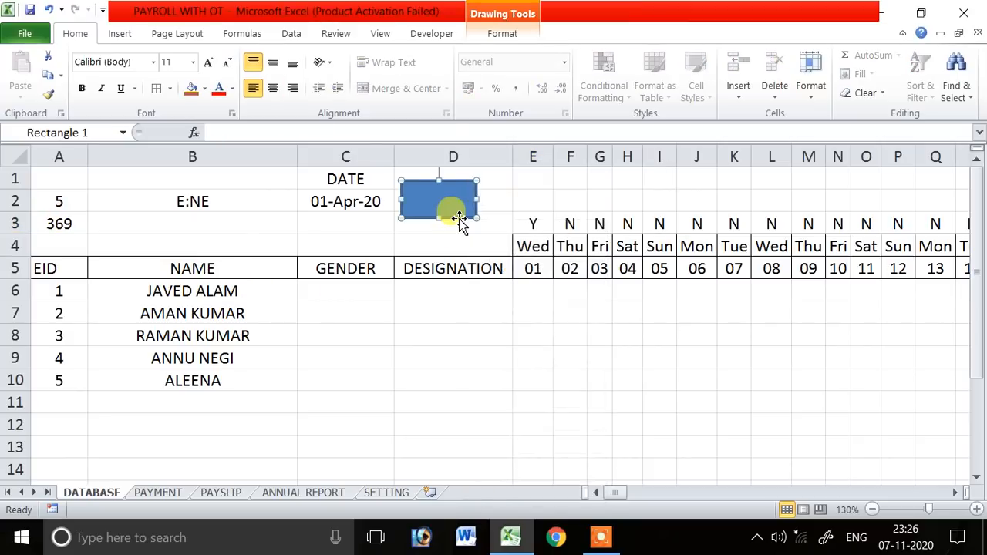
- Open the Visual Basic editor from the DATABASE sheet and insert a new module in the PAYROLL WITH OT project
{"action": "right_click", "coordinate": [116, 492]}
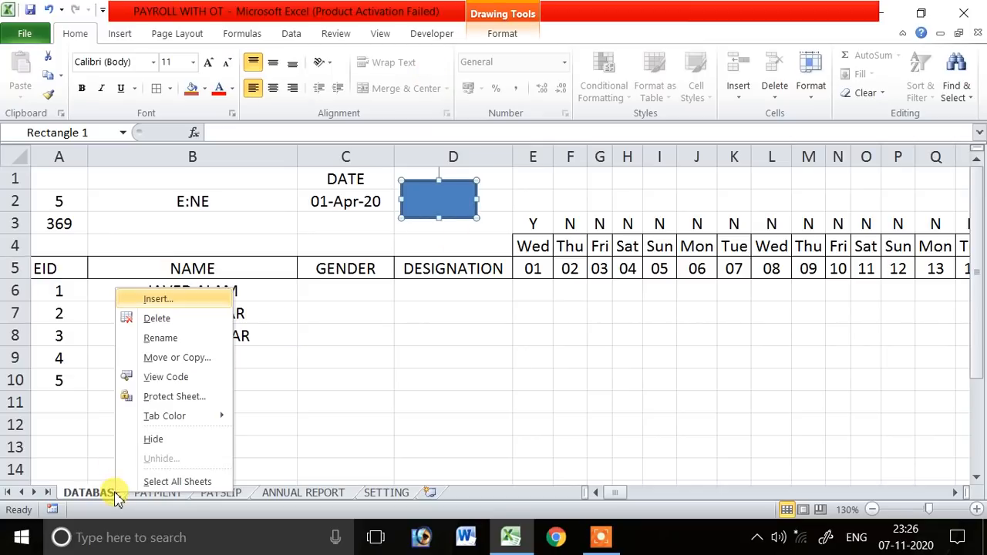
{"action": "left_click", "coordinate": [199, 379]}
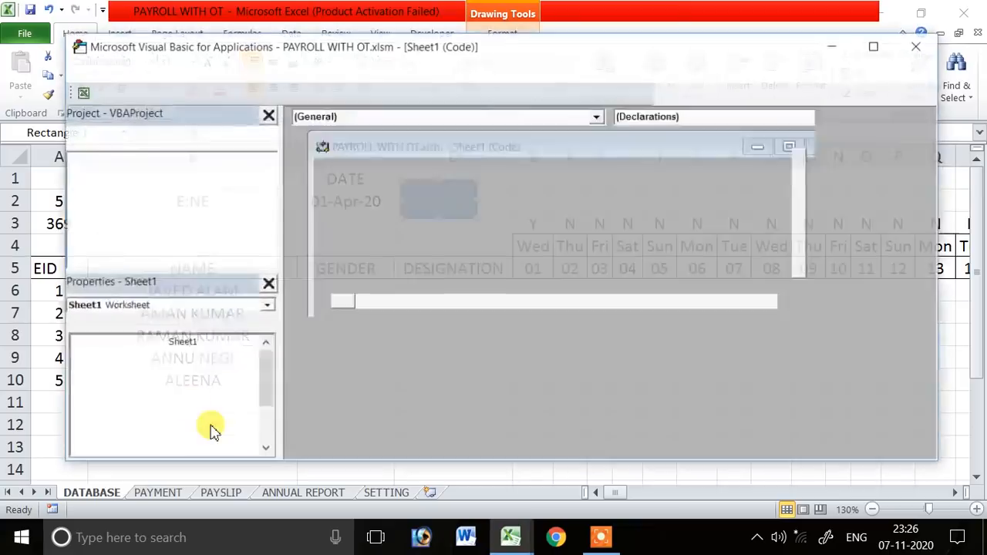
{"action": "left_click_drag", "start_coordinate": [290, 44], "coordinate": [494, 44]}
{"action": "left_click_drag", "start_coordinate": [393, 50], "coordinate": [166, 58]}
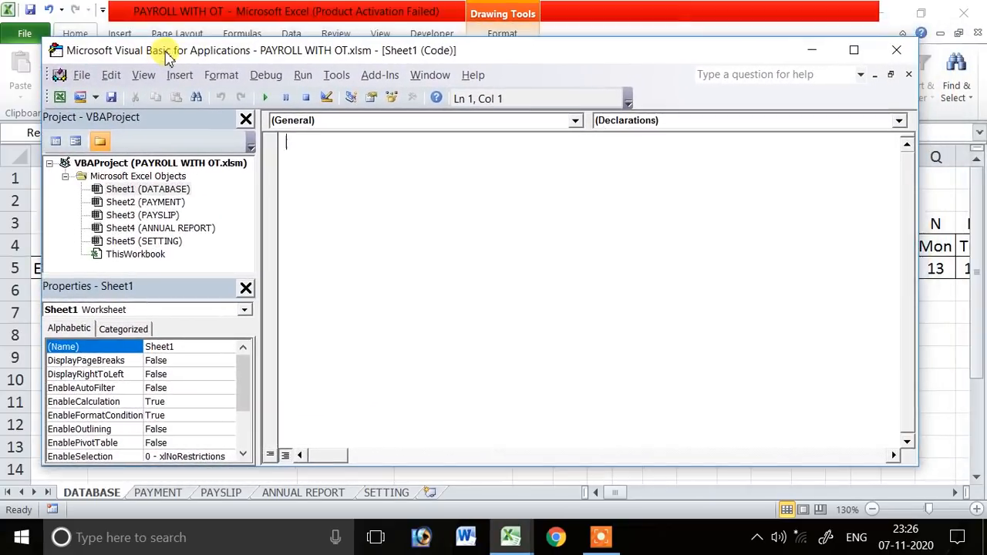
{"action": "left_click", "coordinate": [193, 79]}
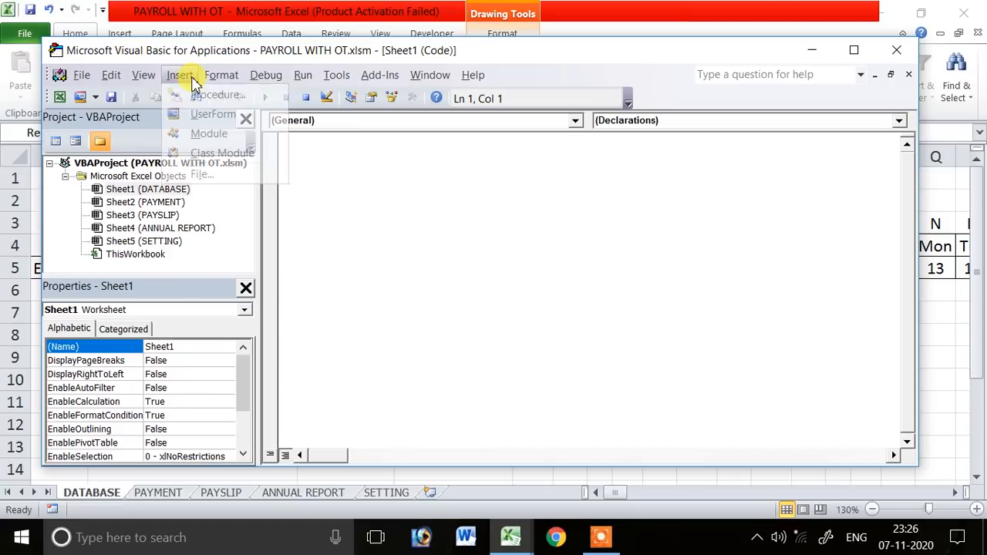
{"action": "left_click", "coordinate": [209, 135]}
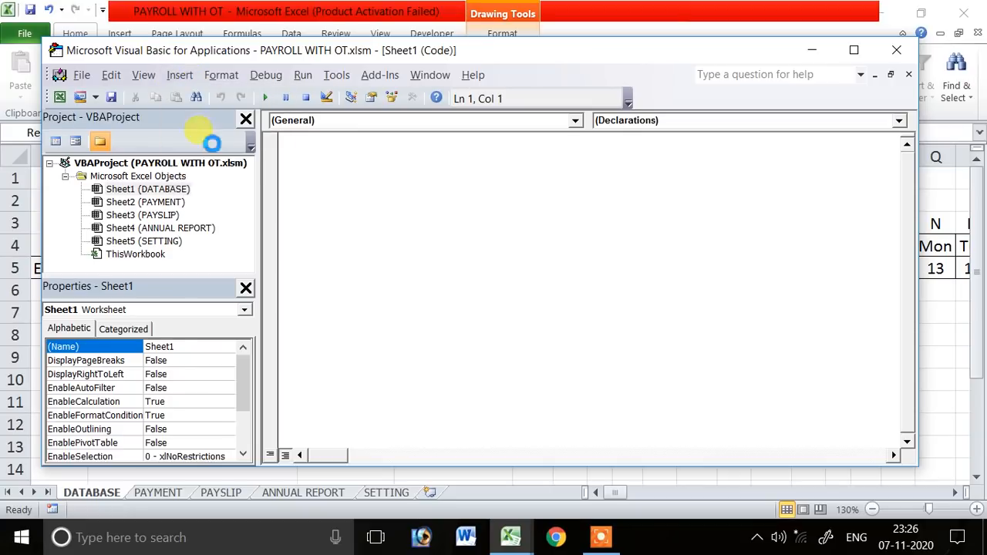
{"action": "mouse_move", "coordinate": [246, 225]}
{"action": "left_mouse_down"}
{"action": "mouse_move", "coordinate": [249, 174]}
{"action": "mouse_move", "coordinate": [246, 236]}
{"action": "left_mouse_up"}
- Create an empty Sub procedure named VIEW_DATE in Module1
{"action": "left_click", "coordinate": [328, 158]}
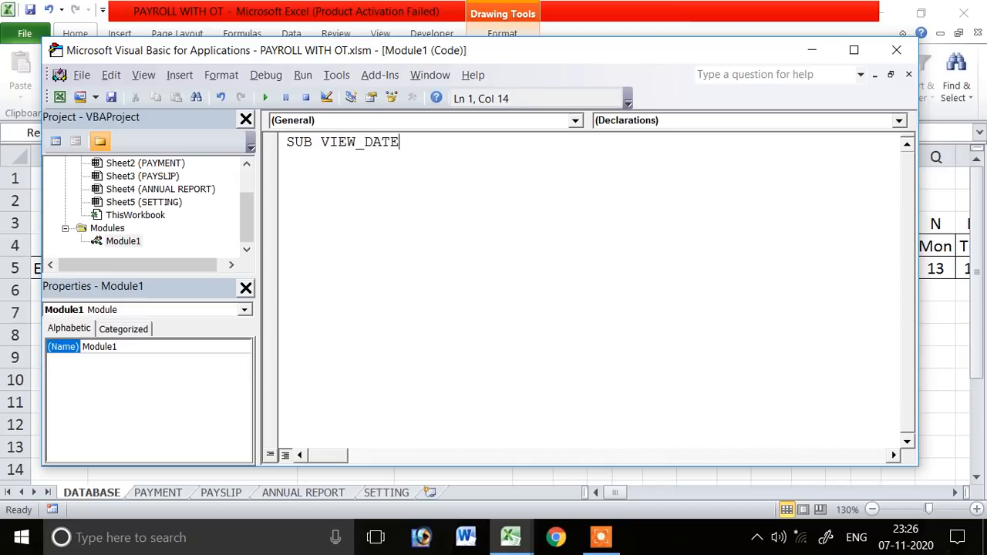
{"action": "type", "text": "SUB VIEW_DATE"}
{"action": "key", "text": "Return"}
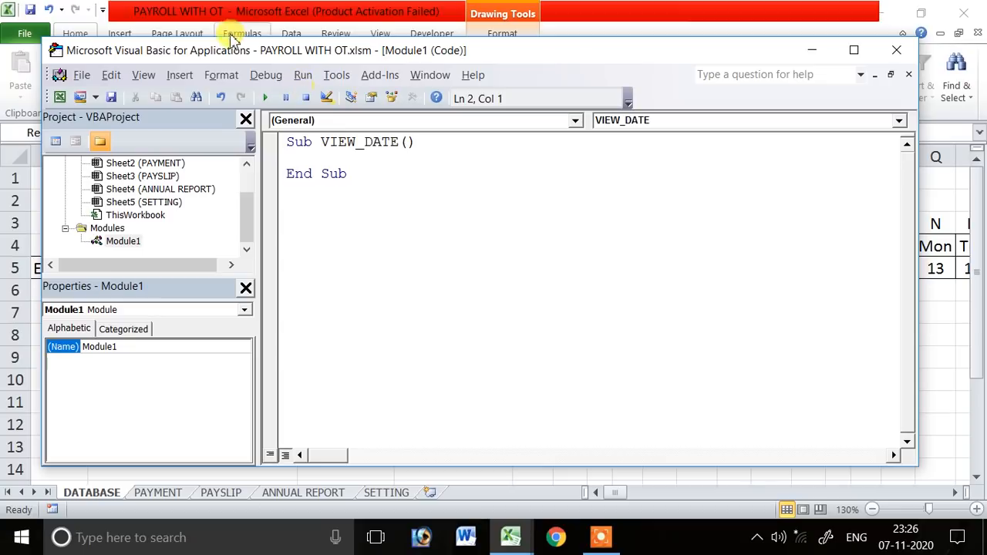
- Place the code editor below the sheet's top rows and declare I As Long in VIEW_DATE
{"action": "left_click_drag", "start_coordinate": [322, 48], "coordinate": [398, 237]}
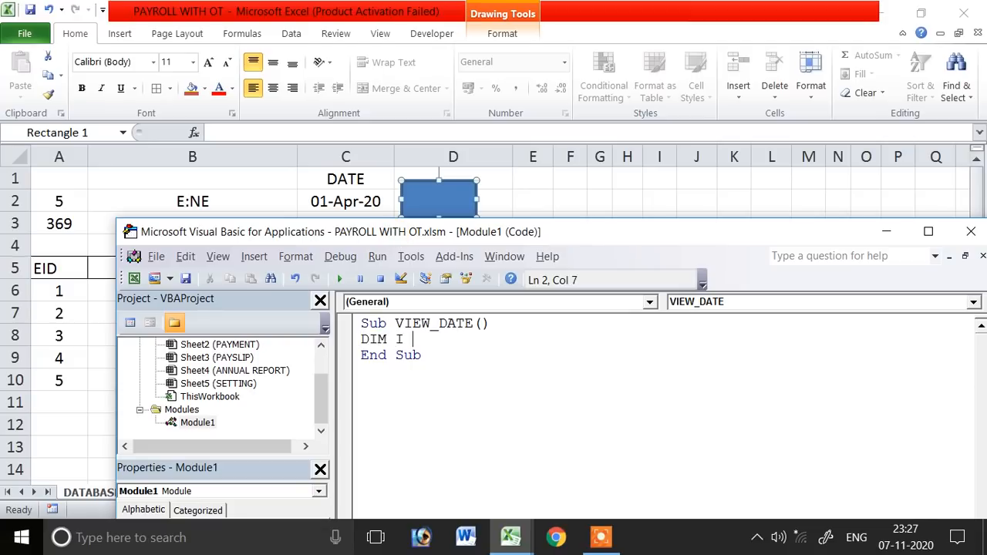
{"action": "type", "text": "LON"}
{"action": "key", "text": "Return"}
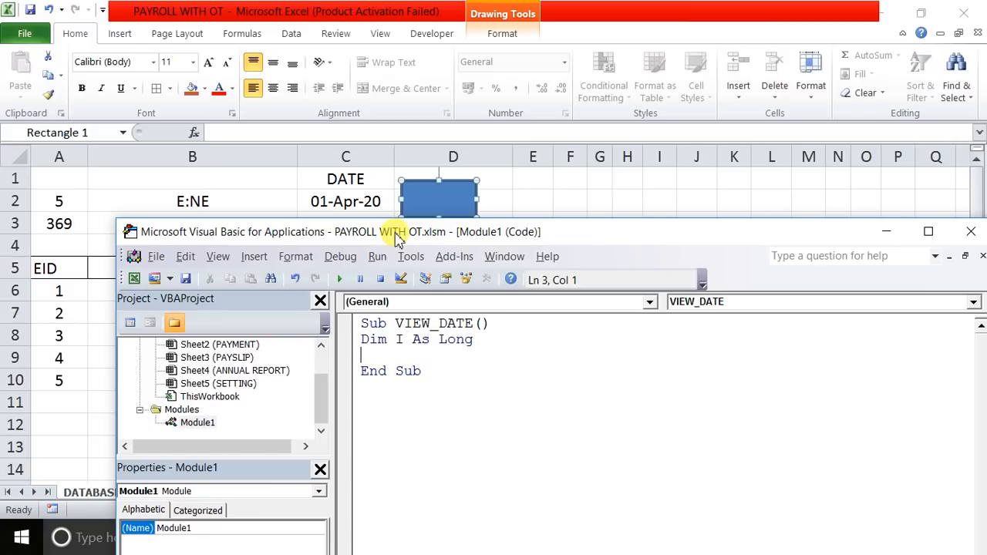
- Add a loop line For I = 5 To 369 below the variable declaration in VIEW_DATE
{"action": "key", "text": "Return"}
{"action": "key", "text": "Up"}
{"action": "key", "text": "Return"}
{"action": "type", "text": "FOR I ="}
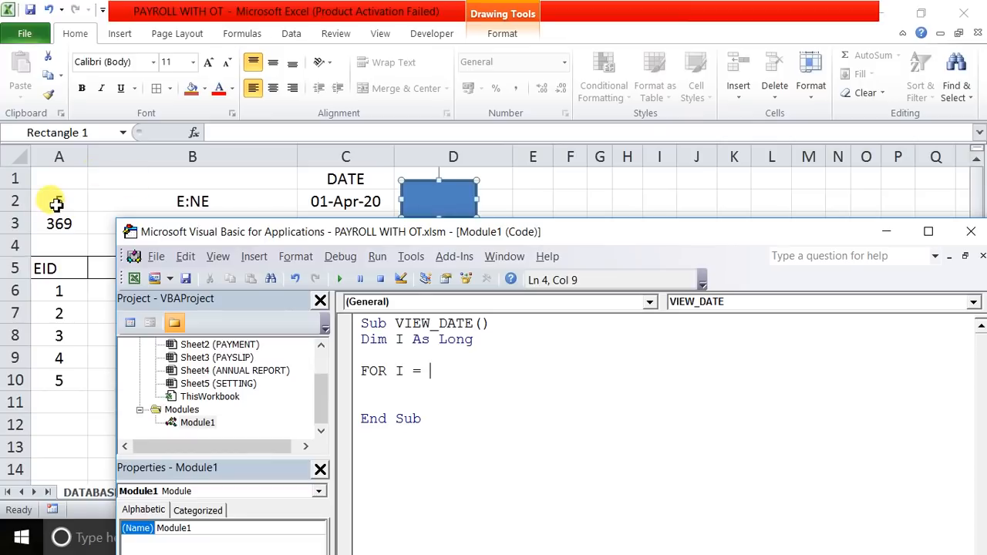
{"action": "type", "text": " 5"}
{"action": "key", "text": "BackSpace"}
{"action": "key", "text": "BackSpace"}
{"action": "type", "text": "5 TO 3"}
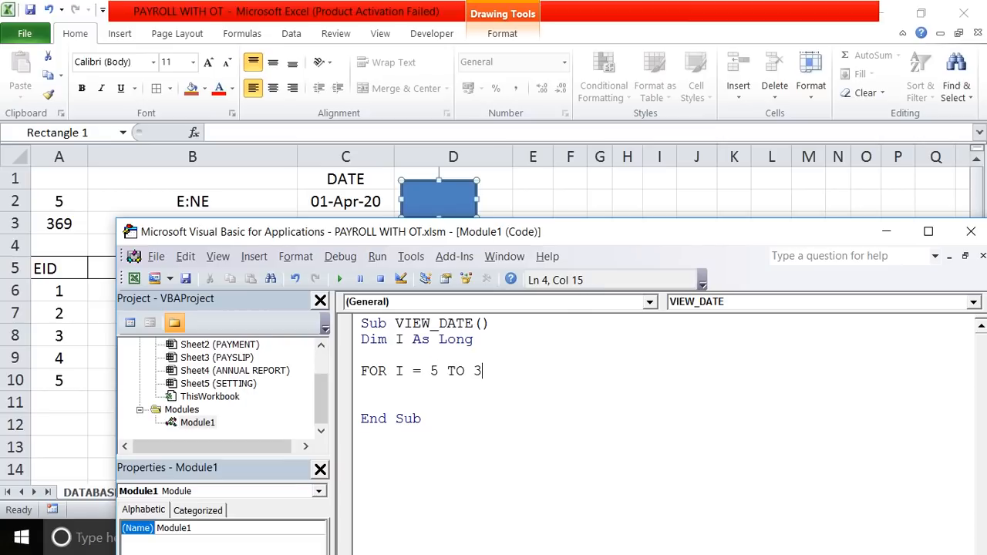
{"action": "type", "text": "69"}
{"action": "key", "text": "Return"}
{"action": "key", "text": "Return"}
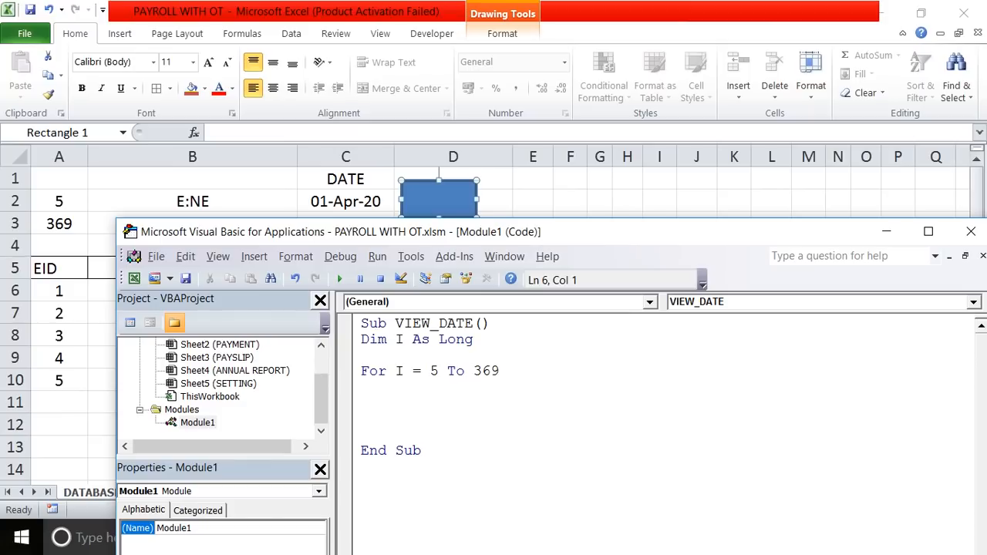
- Begin an If statement under the loop line that refers to the Cells of Sheet1, the DATABASE sheet
{"action": "type", "text": "IF SHEET"}
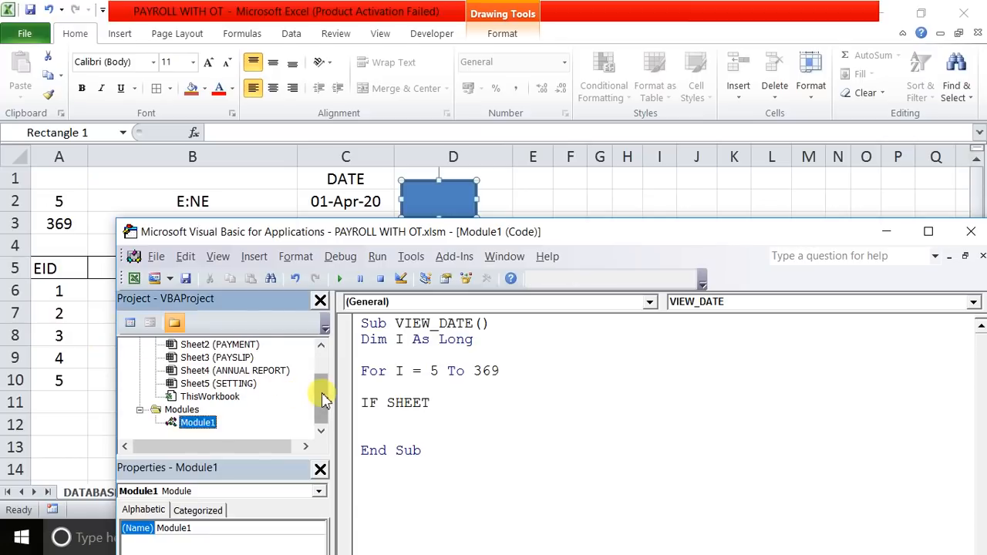
{"action": "left_click_drag", "start_coordinate": [319, 397], "coordinate": [322, 366]}
{"action": "left_click", "coordinate": [221, 372]}
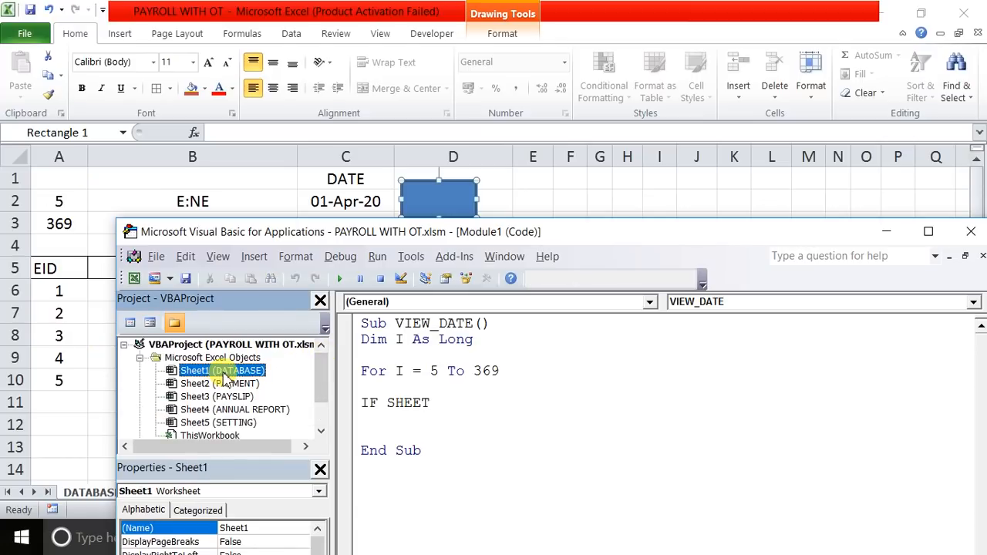
{"action": "left_click", "coordinate": [444, 400]}
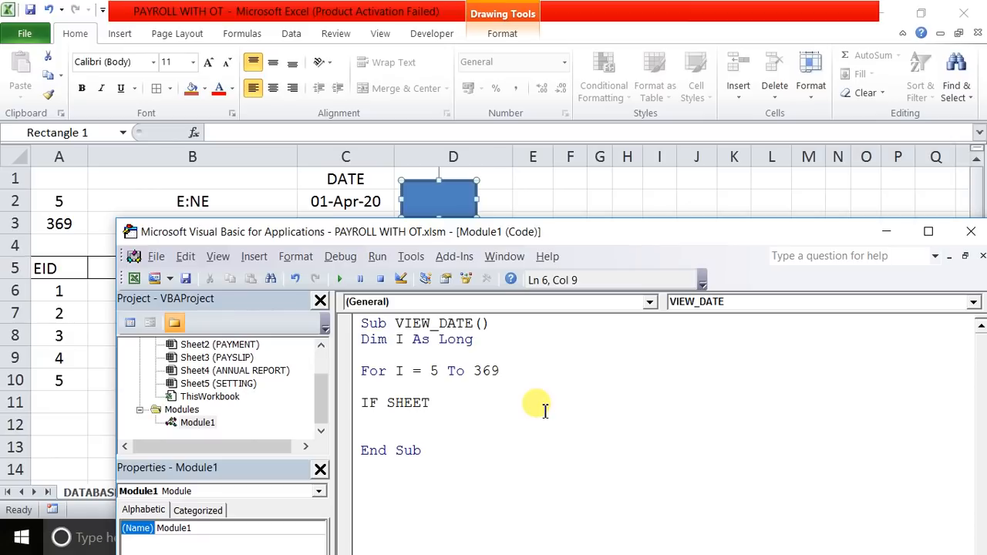
{"action": "type", "text": "1."}
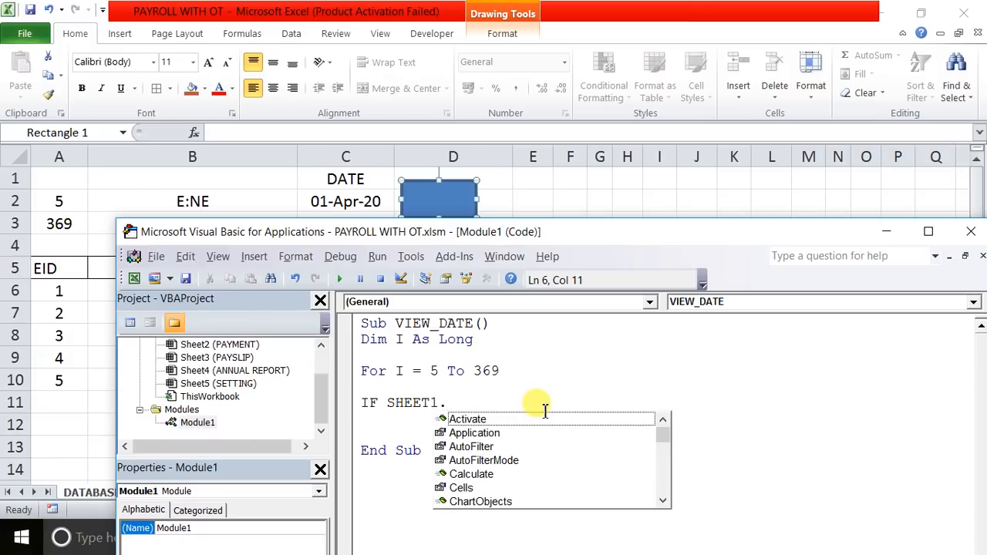
{"action": "type", "text": "ce"}
{"action": "key", "text": "Tab"}
{"action": "type", "text": "("}
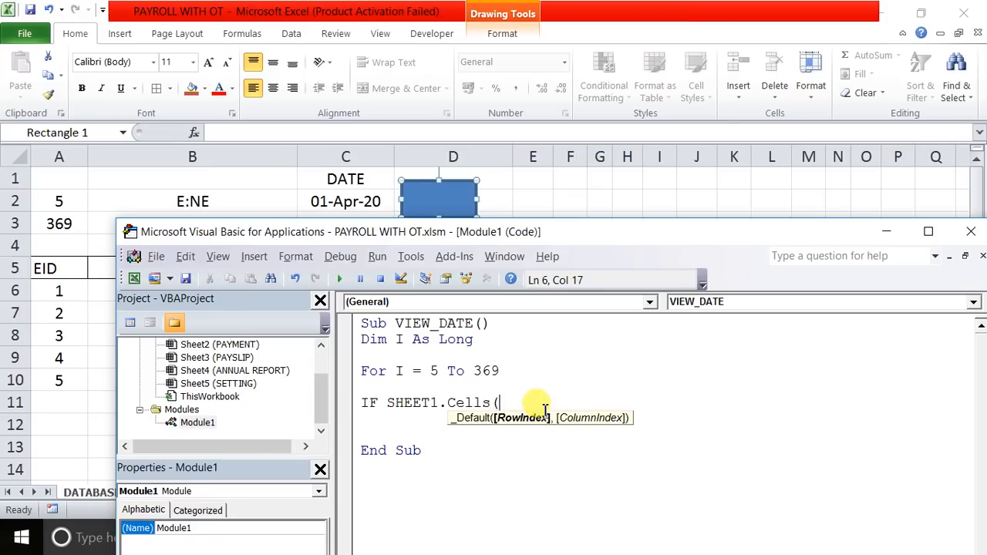
- Complete the If condition to test whether the cell in row 3, column I has the value "Y", ending with Then
{"action": "key", "text": "alt+Tab"}
{"action": "left_click", "coordinate": [534, 222]}
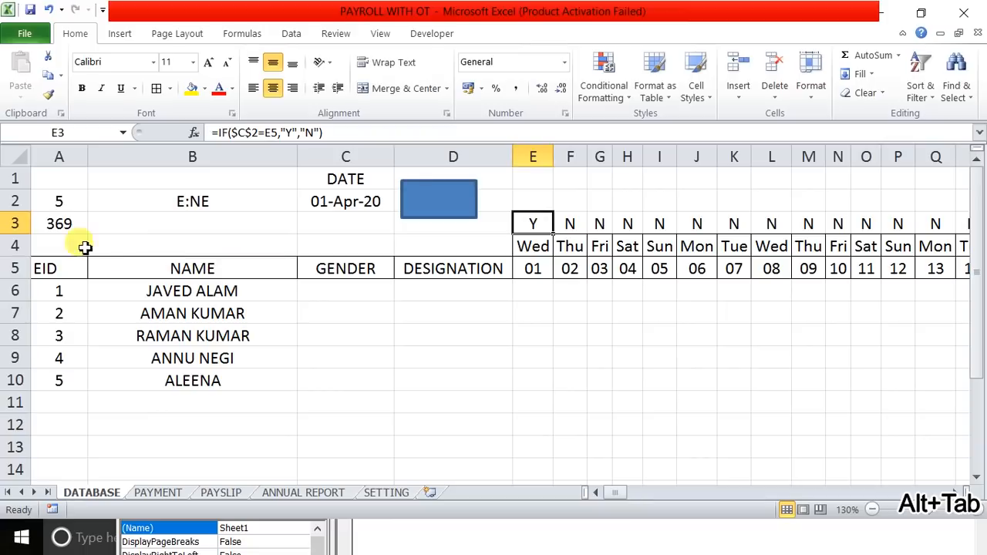
{"action": "left_click", "coordinate": [15, 223]}
{"action": "key", "text": "alt+Tab"}
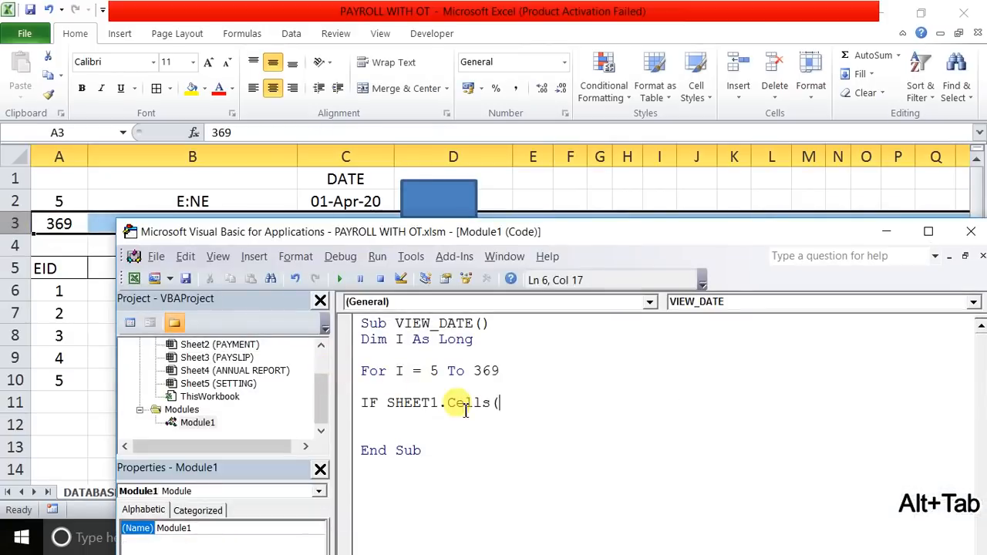
{"action": "type", "text": "3,"}
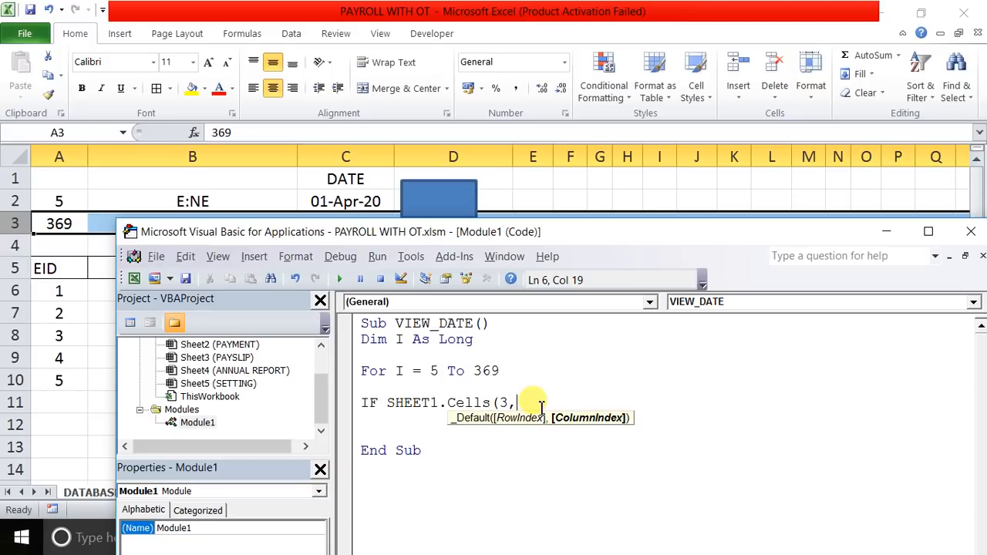
{"action": "type", "text": "I)"}
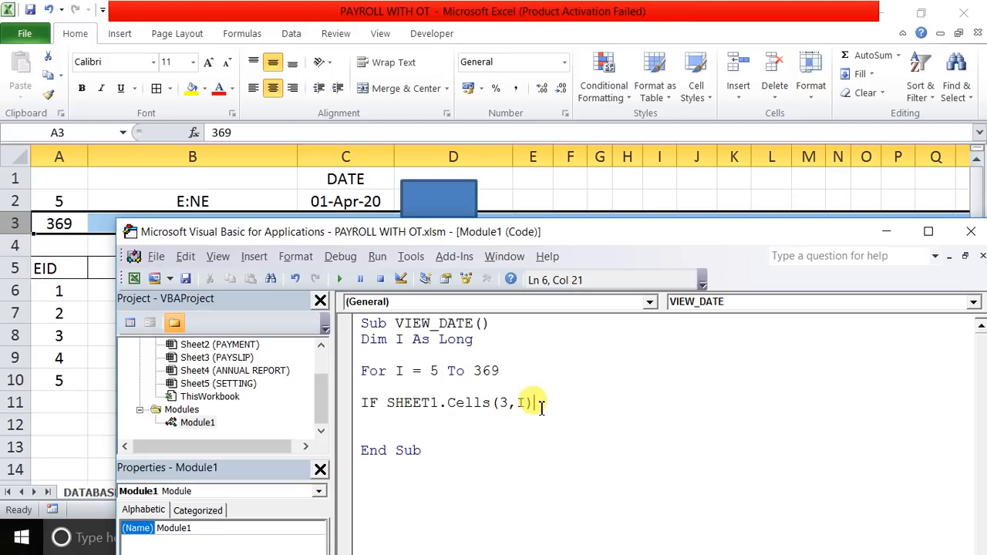
{"action": "type", "text": ".VALUE="}
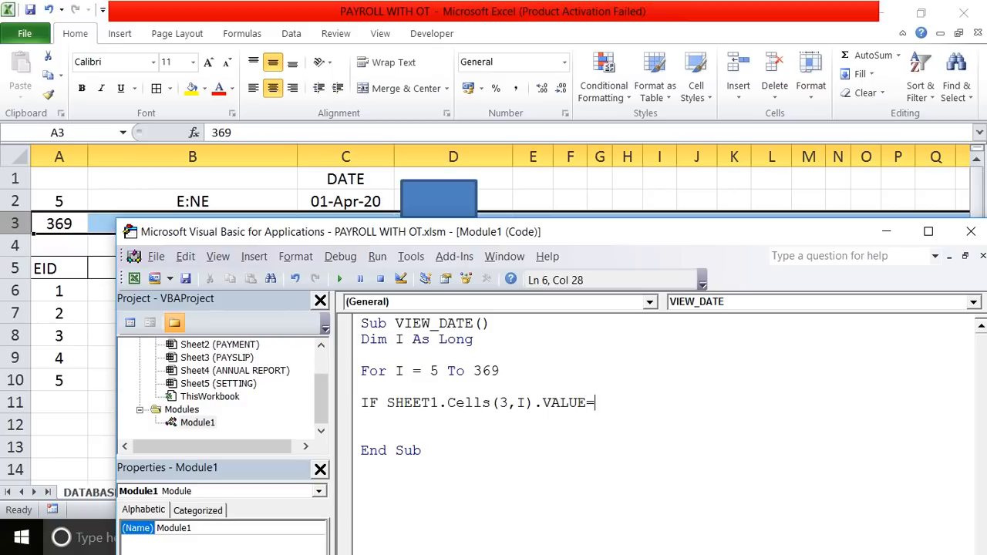
{"action": "type", "text": "\"Y"}
{"action": "key", "text": "BackSpace"}
{"action": "type", "text": "Y\" Then"}
{"action": "key", "text": "Return"}
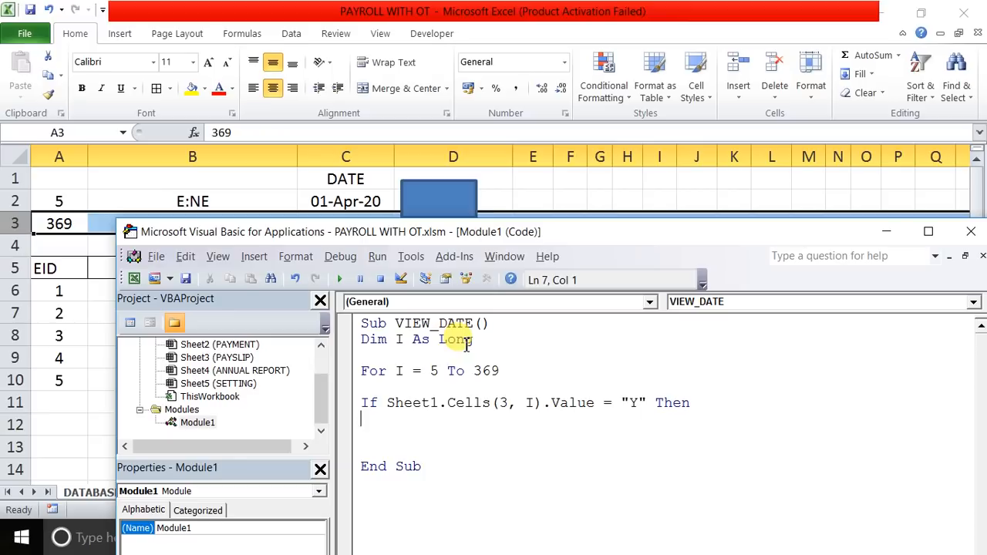
- Insert a new statement above the Dim line that references Sheet1.Range("E:NE")
{"action": "left_click", "coordinate": [360, 339]}
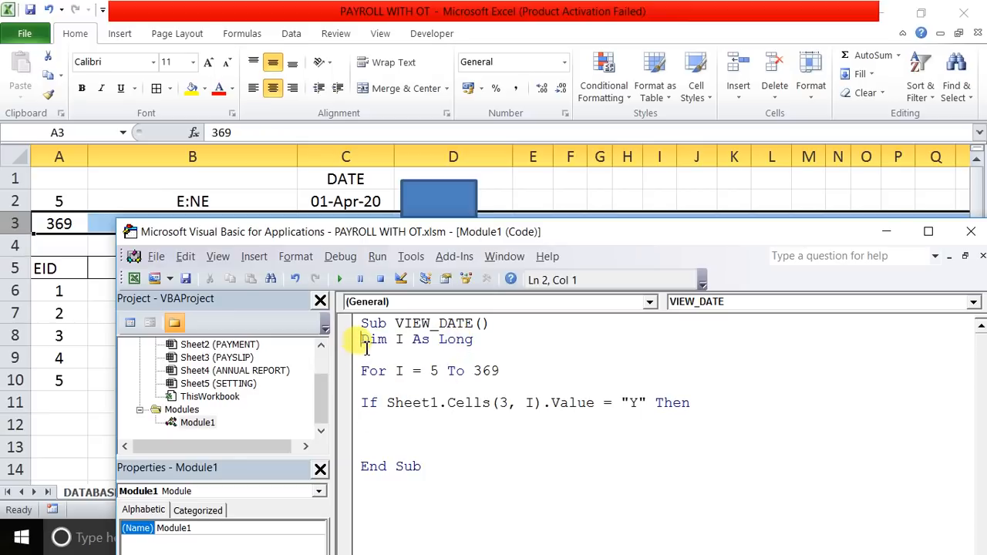
{"action": "key", "text": "Return"}
{"action": "key", "text": "Return"}
{"action": "key", "text": "Up"}
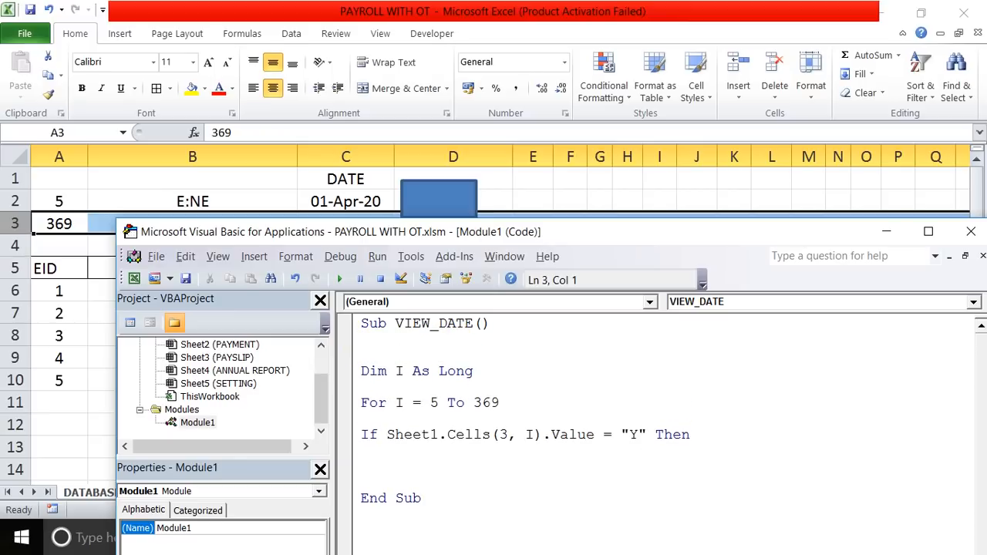
{"action": "key", "text": "Return"}
{"action": "type", "text": "SHEET1.Ro"}
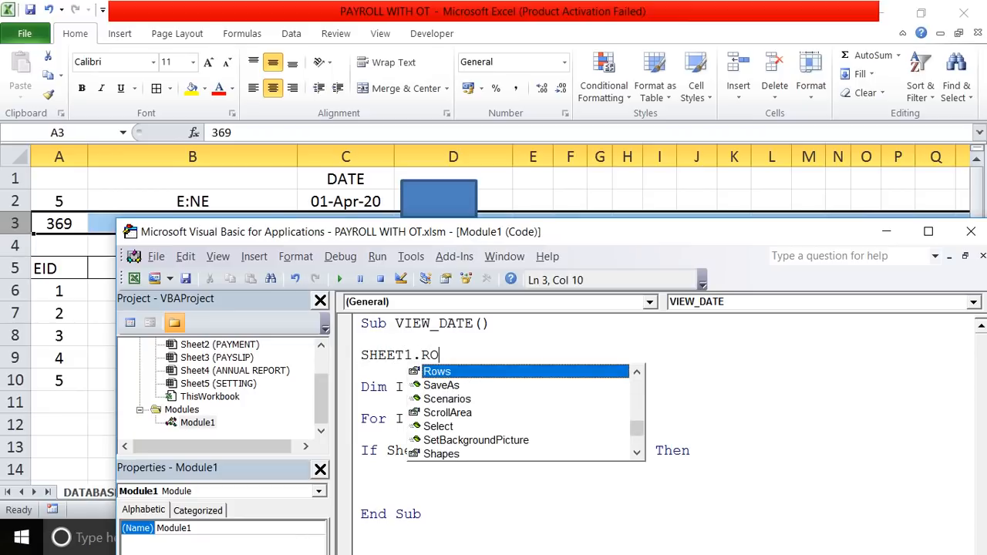
{"action": "key", "text": "BackSpace"}
{"action": "key", "text": "BackSpace"}
{"action": "type", "text": "RANGE(\""}
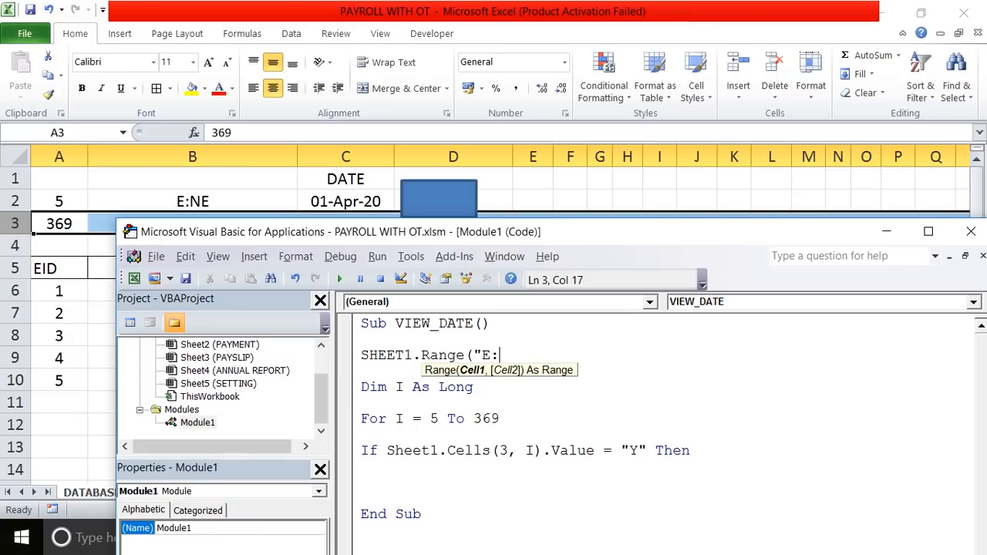
{"action": "type", "text": "E:NE\")."}
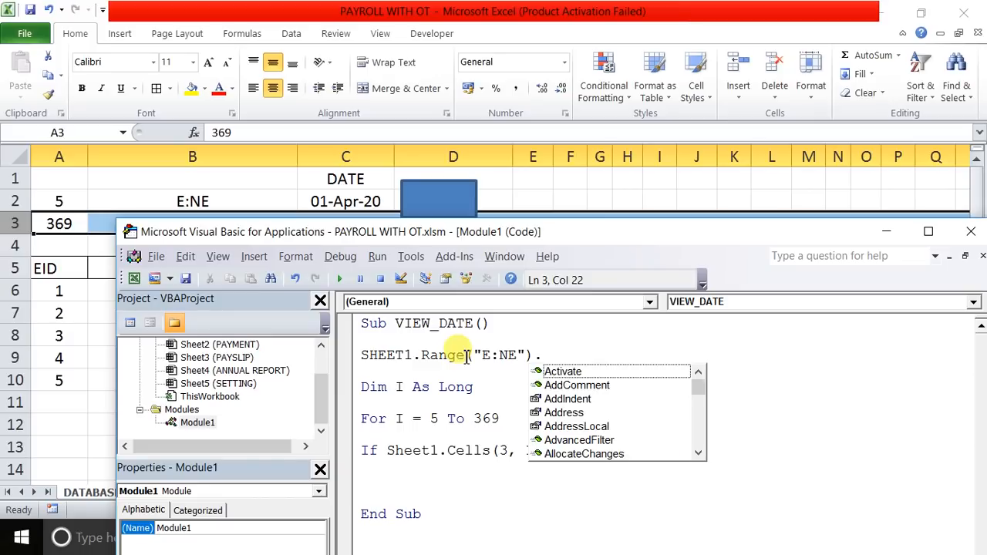
- Extend the E:NE range statement with EntireColumn.Hidden
{"action": "type", "text": "EN"}
{"action": "key", "text": "Down"}
{"action": "key", "text": "Tab"}
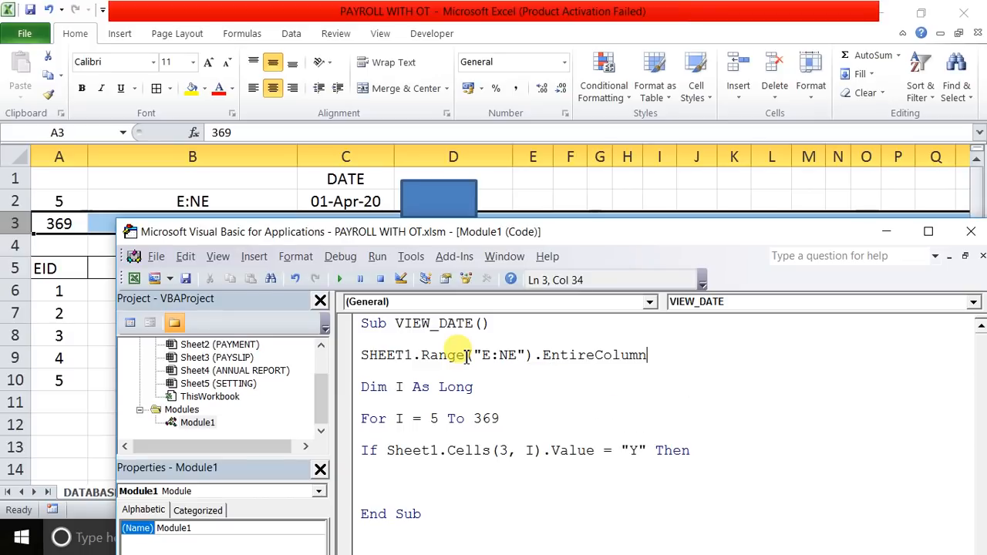
{"action": "type", "text": ".H"}
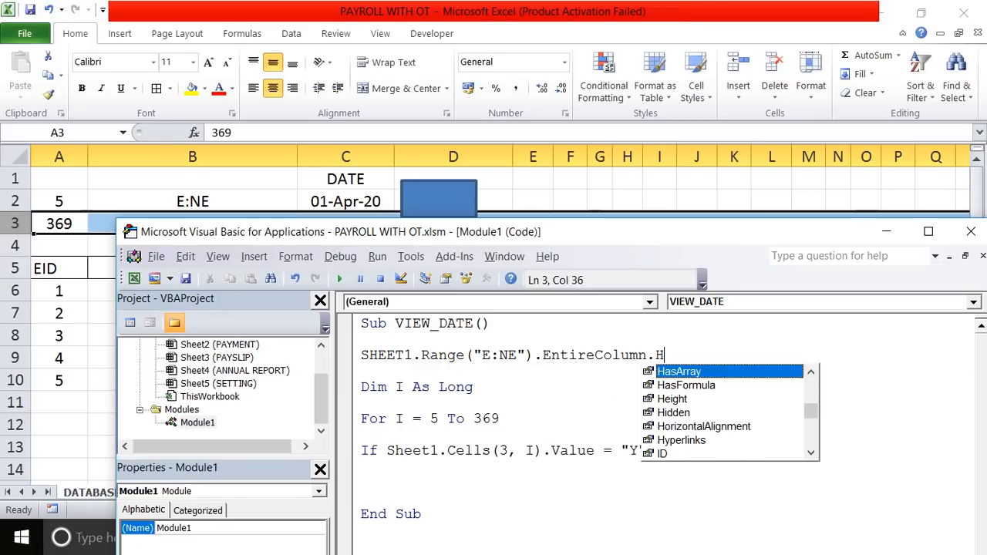
{"action": "type", "text": "I"}
{"action": "key", "text": "Tab"}
{"action": "type", "text": "="}
{"action": "key", "text": "Down"}
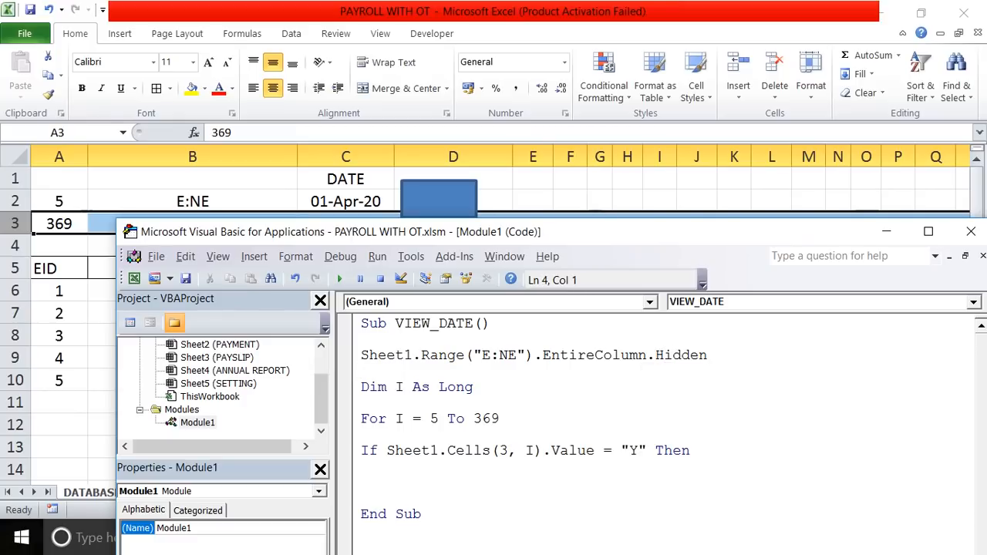
- Comment out the Dim, For and If lines so that only the E:NE column statement stays active
{"action": "left_click", "coordinate": [402, 355]}
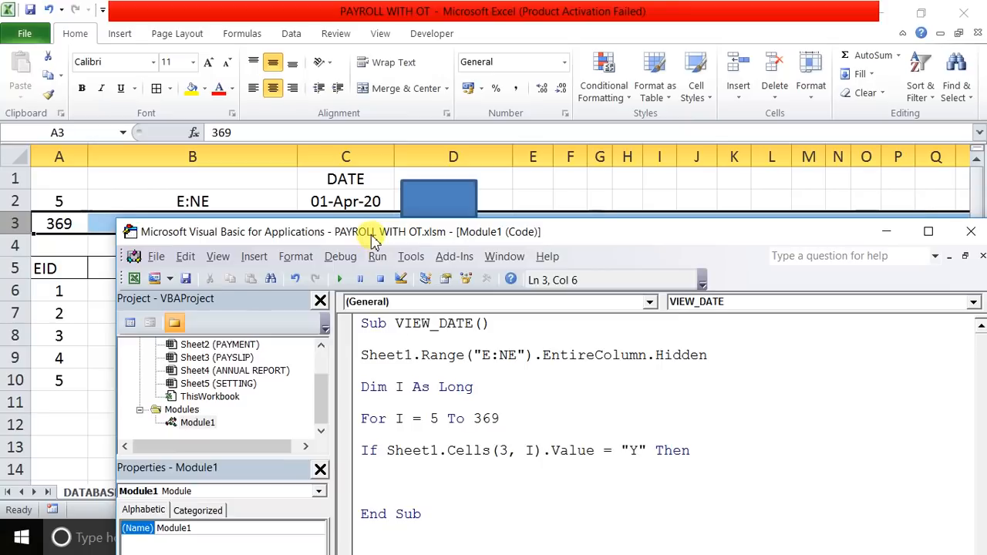
{"action": "left_click_drag", "start_coordinate": [373, 241], "coordinate": [359, 306]}
{"action": "left_click", "coordinate": [390, 436]}
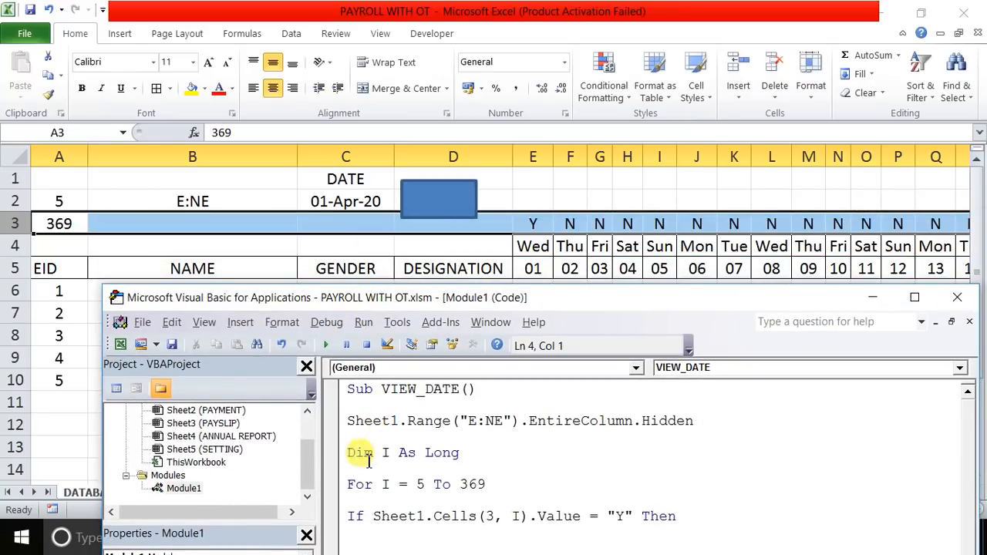
{"action": "left_click", "coordinate": [347, 452]}
{"action": "left_click_drag", "start_coordinate": [409, 297], "coordinate": [389, 179]}
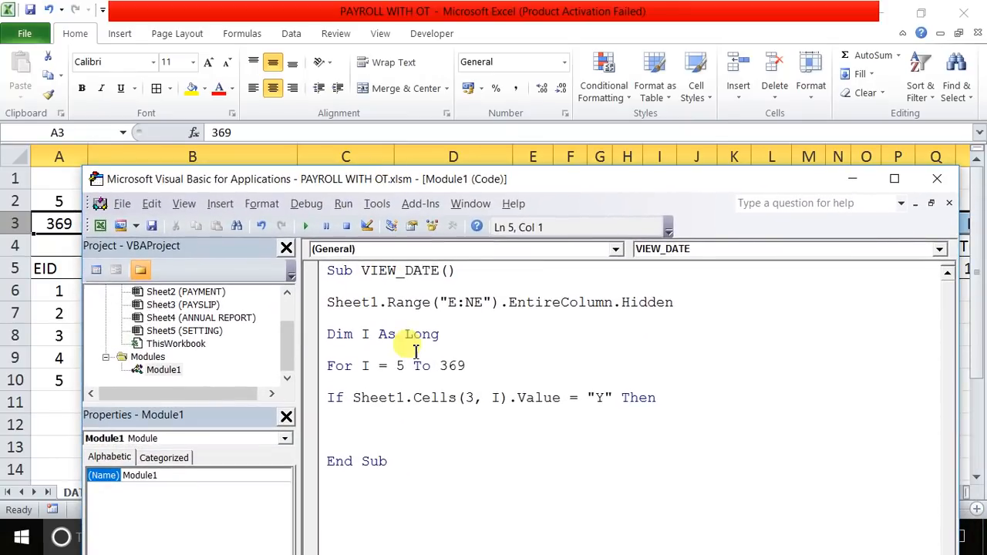
{"action": "type", "text": "'"}
{"action": "key", "text": "Down"}
{"action": "key", "text": "Down"}
{"action": "type", "text": "'"}
{"action": "key", "text": "Down"}
{"action": "key", "text": "Down"}
{"action": "key", "text": "End"}
{"action": "key", "text": "Up"}
{"action": "key", "text": "Down"}
{"action": "key", "text": "Home"}
{"action": "type", "text": "'"}
{"action": "key", "text": "Down"}
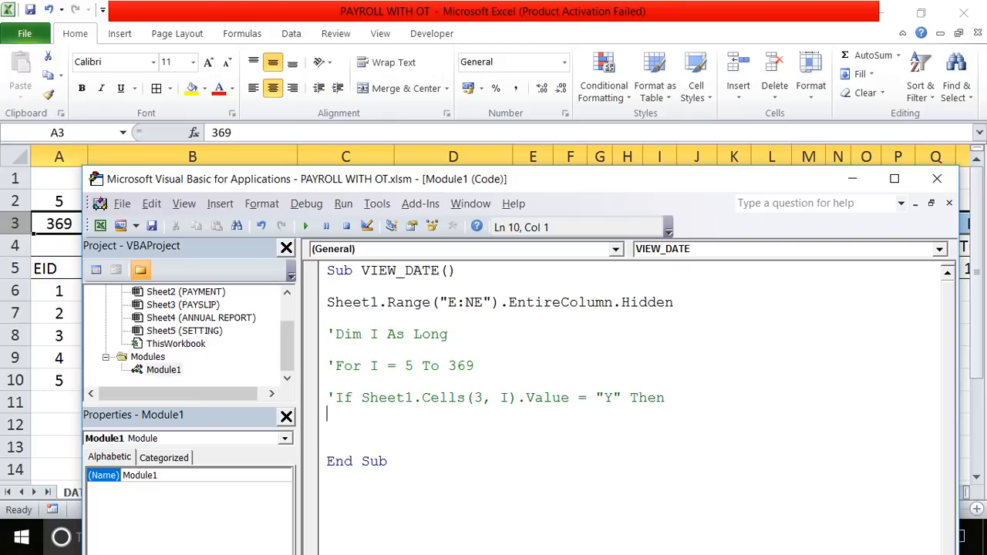
- Test-run VIEW_DATE with only the E:NE column statement active
{"action": "left_click", "coordinate": [375, 316]}
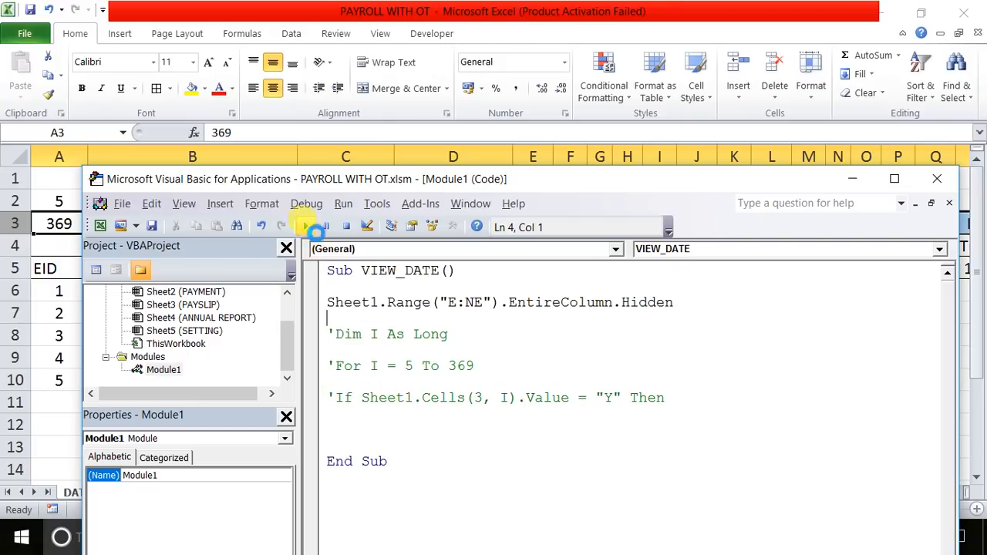
{"action": "left_click", "coordinate": [305, 225]}
{"action": "left_click", "coordinate": [476, 332]}
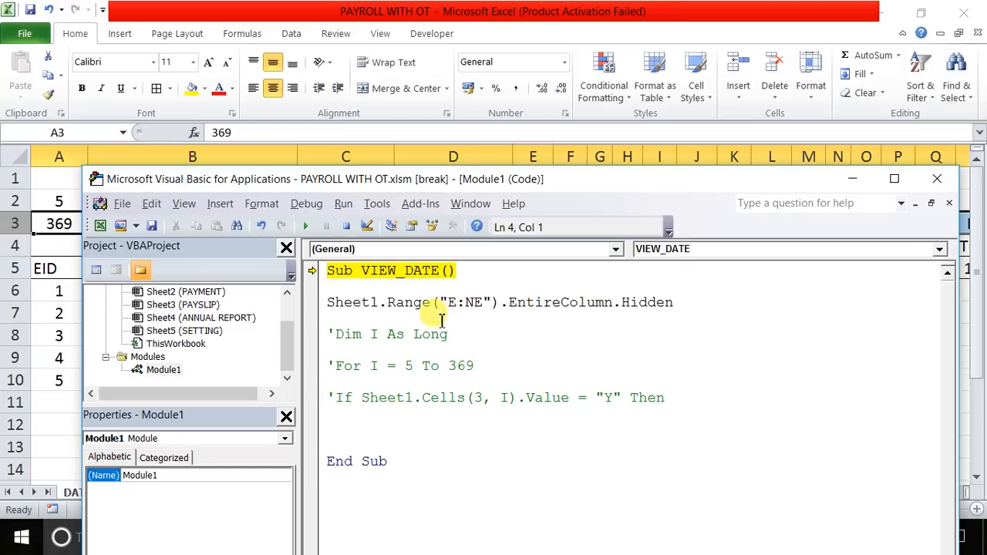
- Replace Range with Rows in the E:NE column statement
{"action": "left_click_drag", "start_coordinate": [384, 302], "coordinate": [432, 303]}
{"action": "type", "text": ".ROW"}
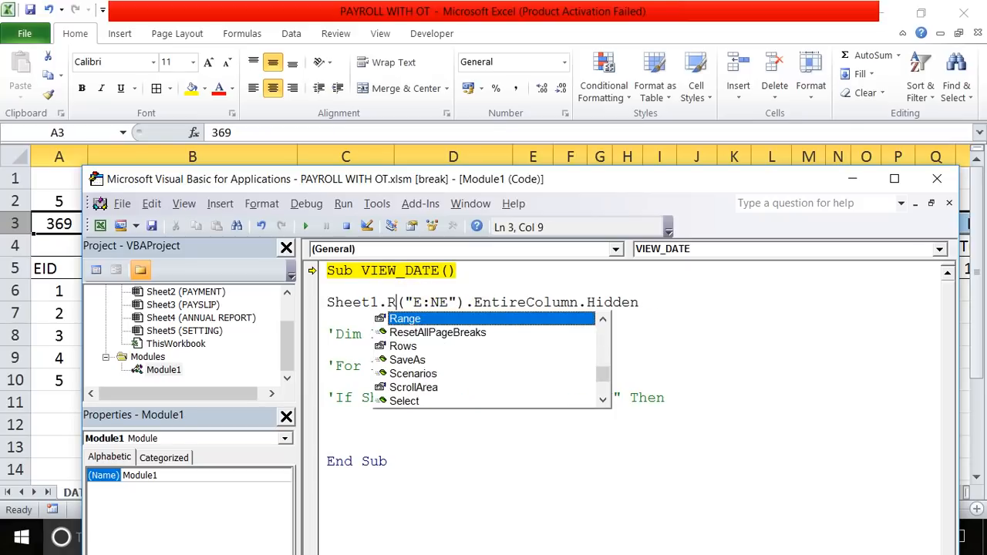
{"action": "key", "text": "Tab"}
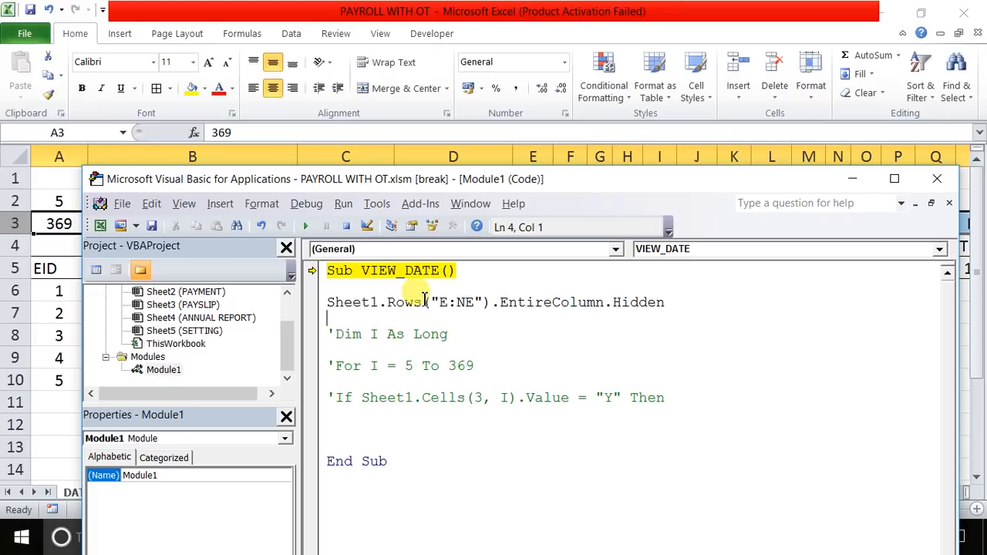
- Run VIEW_DATE with the Rows reference, reset it, and run it again into debug mode
{"action": "left_click", "coordinate": [305, 225]}
{"action": "left_click", "coordinate": [529, 273]}
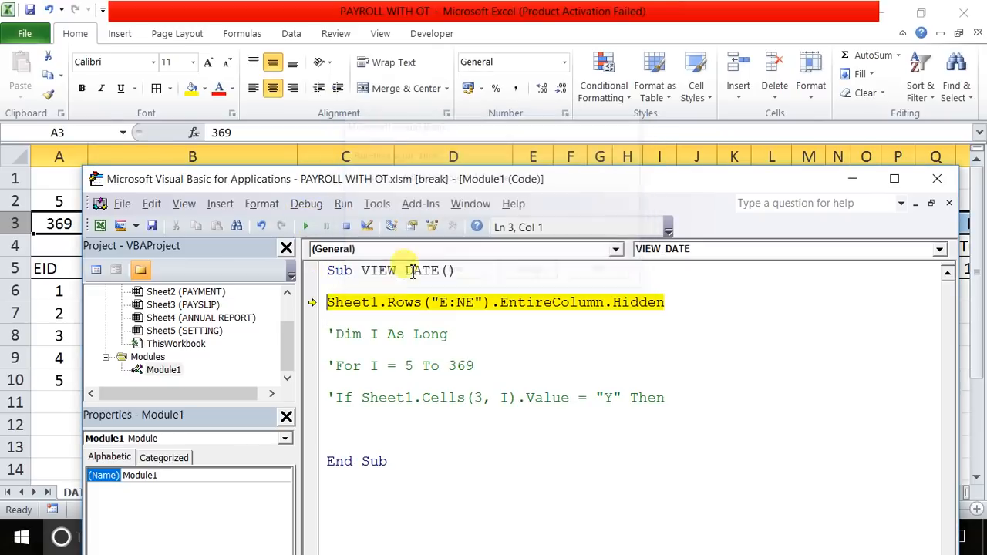
{"action": "left_click", "coordinate": [345, 226]}
{"action": "left_click", "coordinate": [305, 226]}
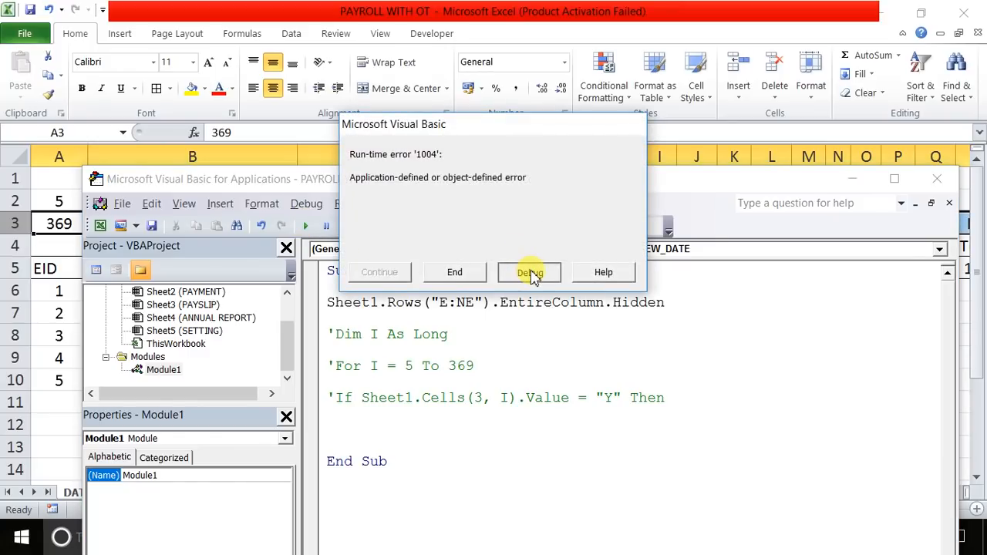
{"action": "left_click", "coordinate": [530, 273]}
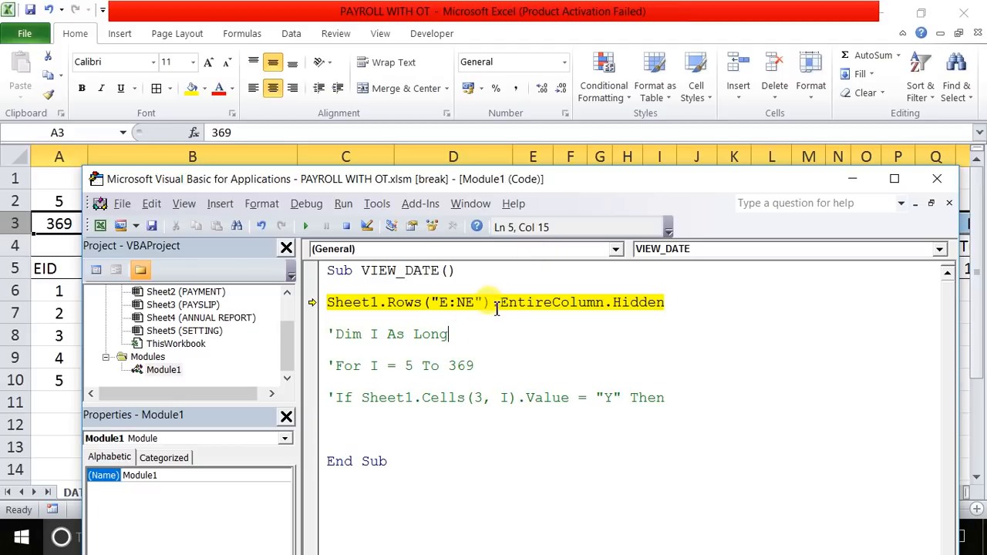
- Complete the E:NE column statement by setting its Hidden property to True
{"action": "left_click", "coordinate": [671, 303]}
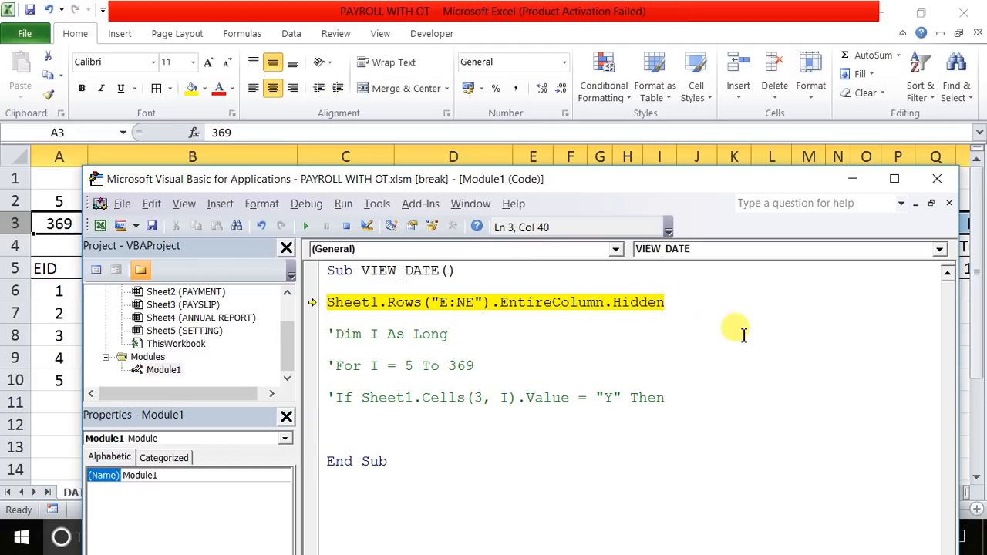
{"action": "type", "text": "=TRUE"}
{"action": "key", "text": "Return"}
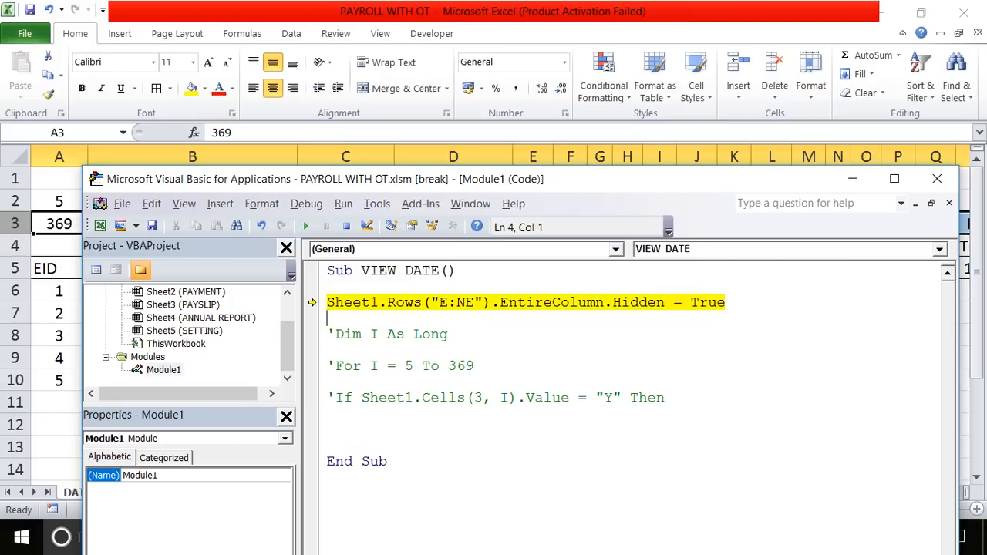
- Reset VIEW_DATE, run it again with the completed Rows statement, and open the error in debug mode
{"action": "left_click", "coordinate": [347, 226]}
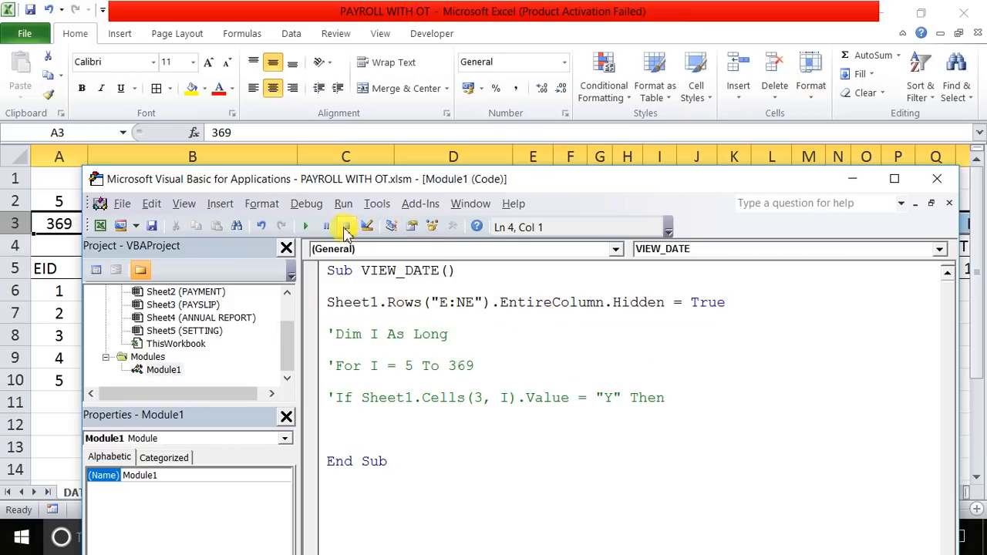
{"action": "left_click", "coordinate": [307, 228]}
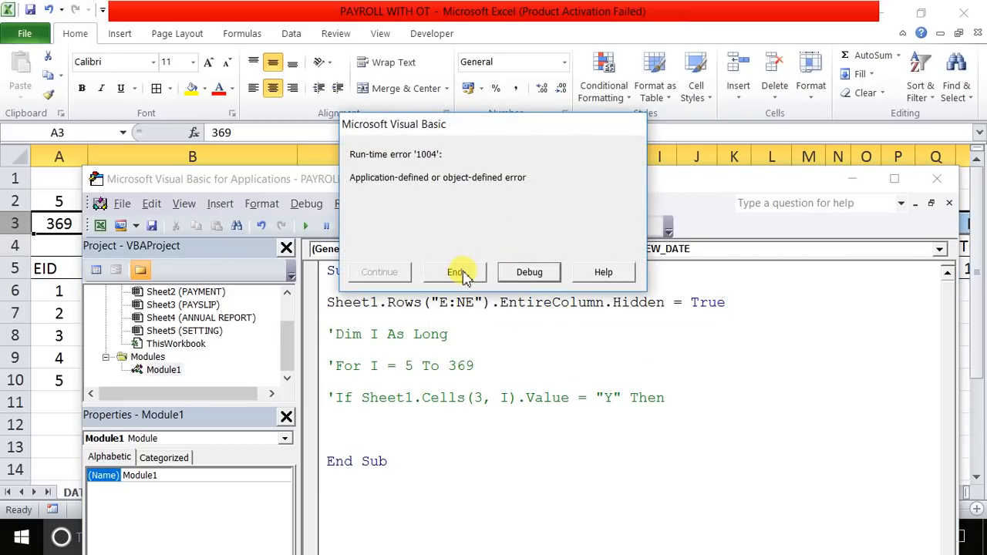
{"action": "left_click", "coordinate": [530, 272]}
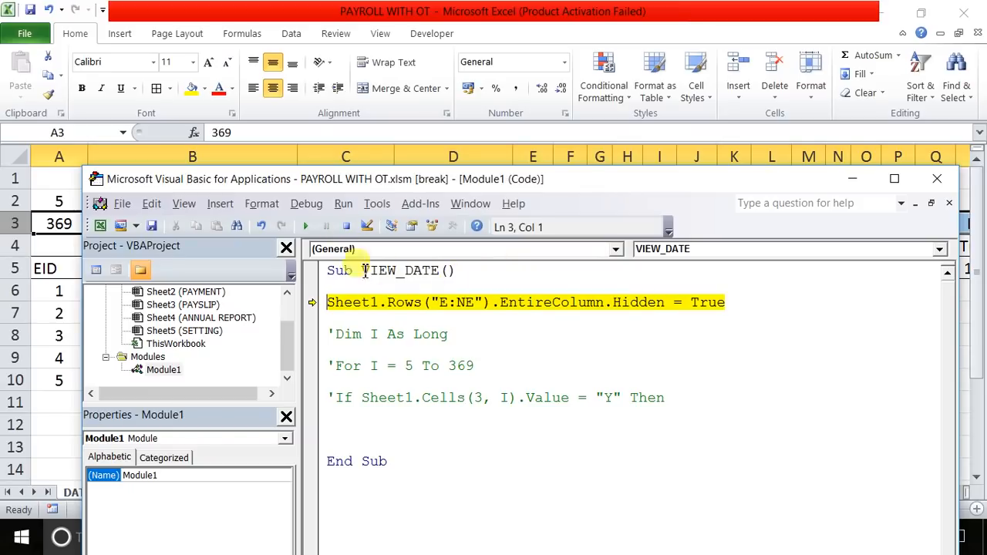
- Replace Rows with Range in the statement that hides columns E:NE
{"action": "left_click", "coordinate": [416, 303]}
{"action": "left_click_drag", "start_coordinate": [385, 302], "coordinate": [425, 303]}
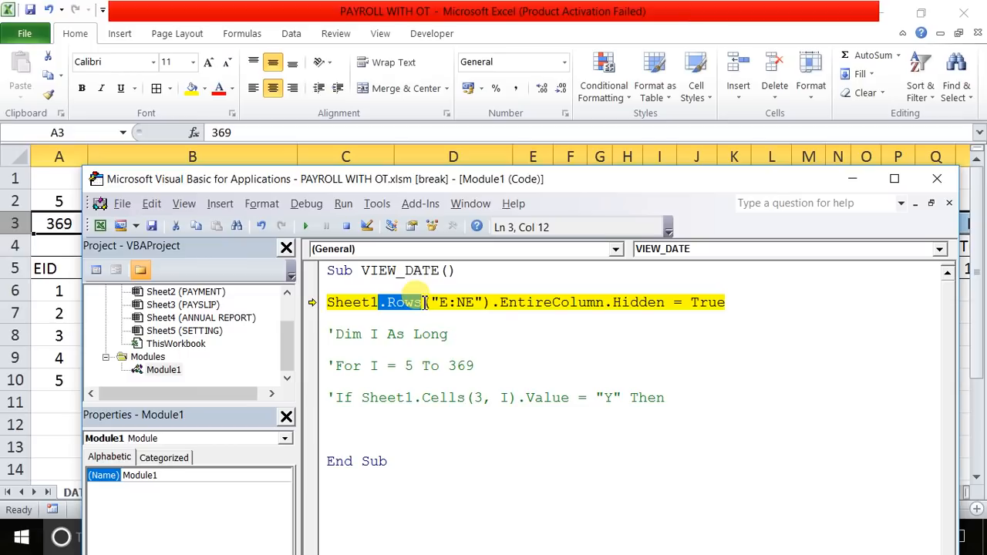
{"action": "type", "text": ".RANGE"}
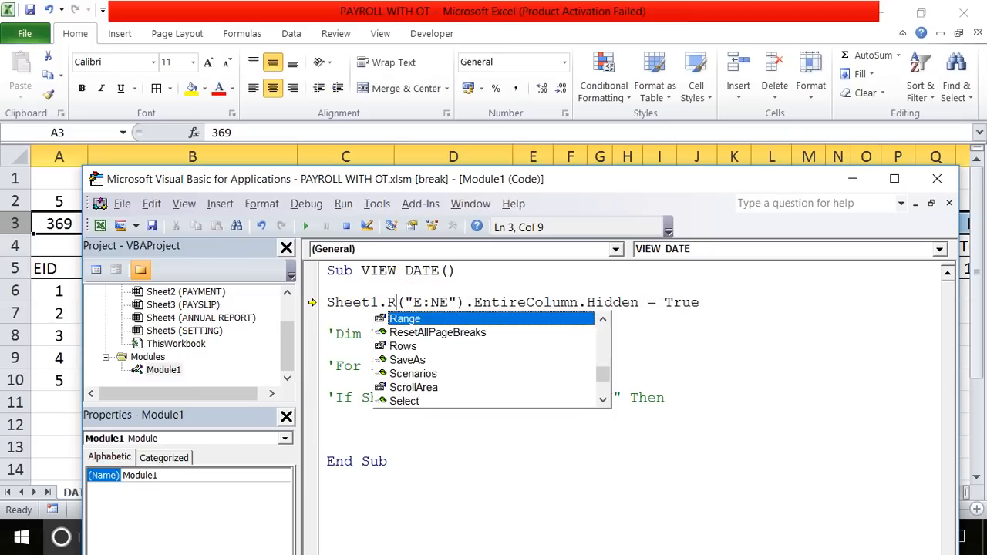
{"action": "key", "text": "Tab"}
{"action": "key", "text": "Down"}
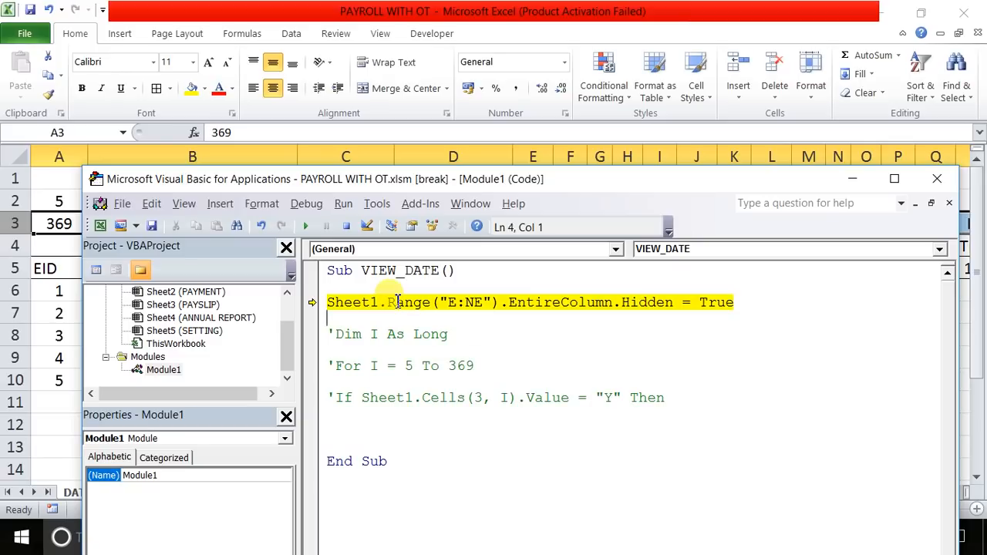
- Reset and run VIEW_DATE to hide columns E:NE, and inspect the DATABASE sheet around column D
{"action": "left_click", "coordinate": [346, 225]}
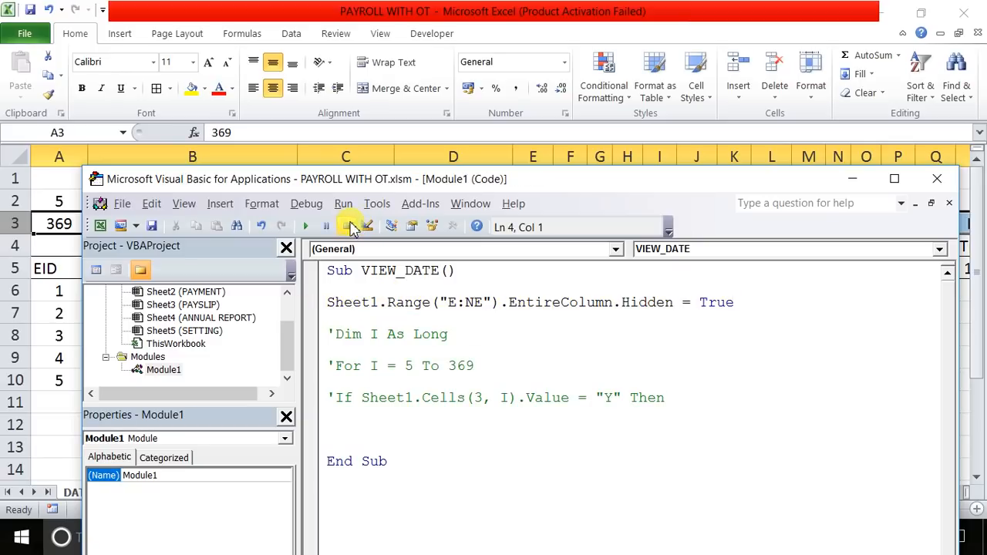
{"action": "left_click", "coordinate": [305, 228]}
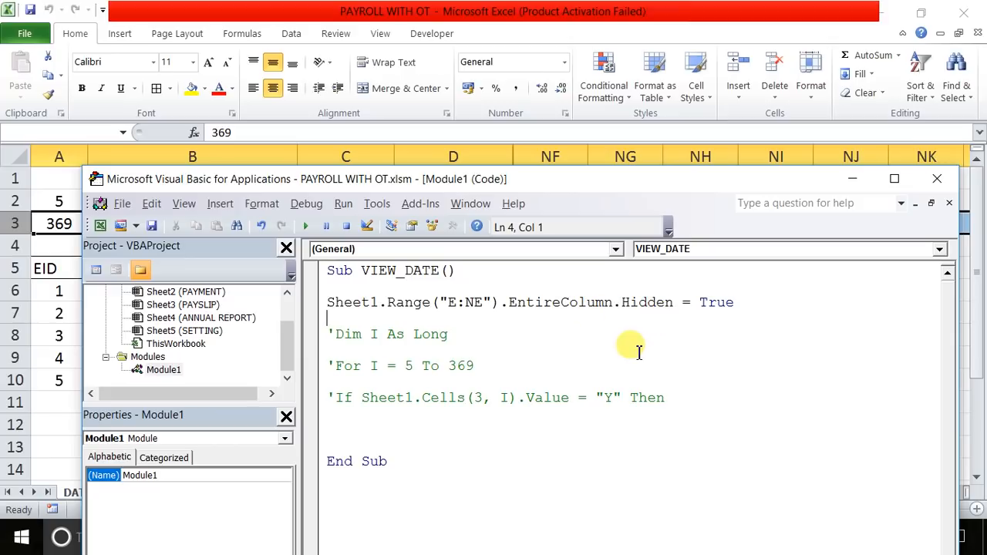
{"action": "left_click", "coordinate": [45, 310]}
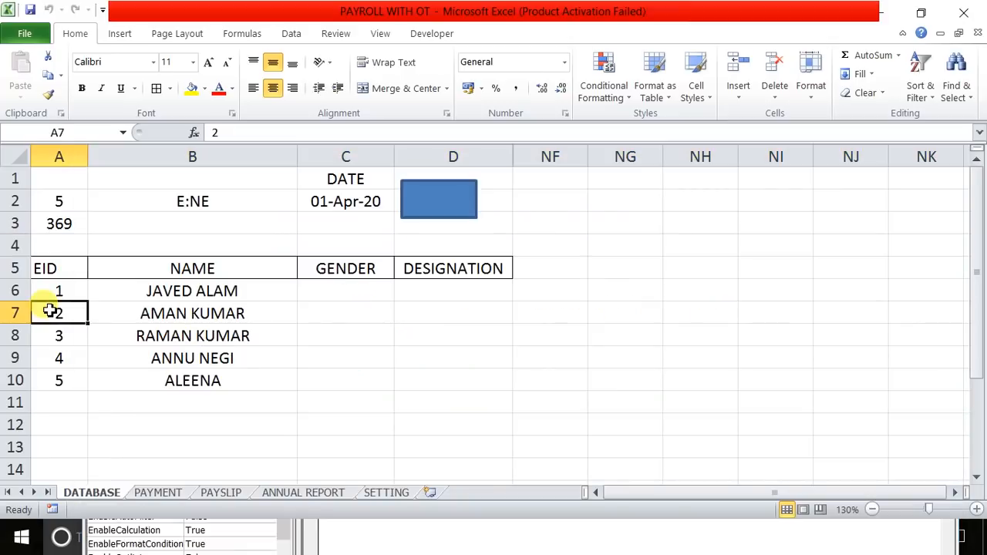
{"action": "left_click_drag", "start_coordinate": [502, 227], "coordinate": [526, 228]}
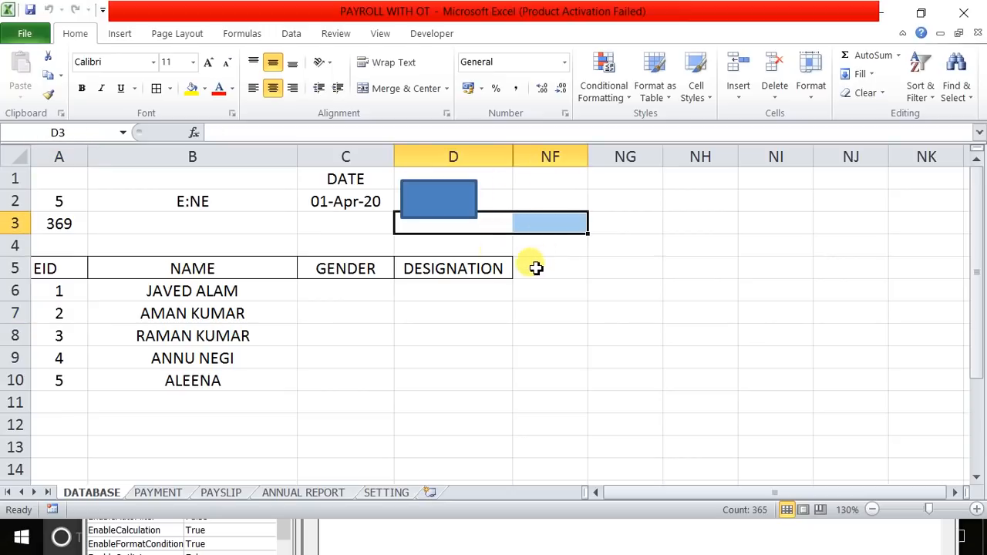
- Return to the macro code and uncomment the Dim, For and If lines in VIEW_DATE
{"action": "key", "text": "alt+Tab"}
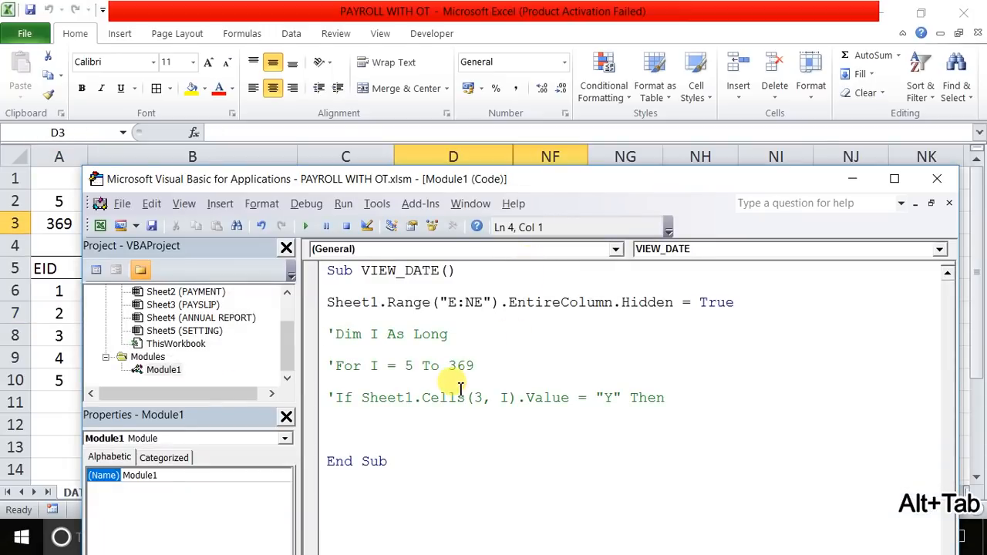
{"action": "key", "text": "Down"}
{"action": "key", "text": "Delete"}
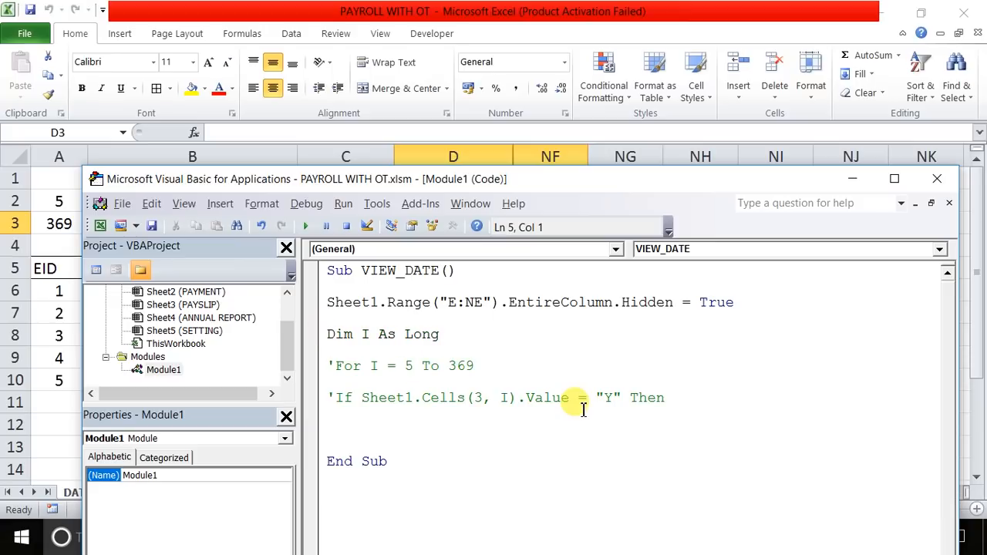
{"action": "key", "text": "Down"}
{"action": "key", "text": "Delete"}
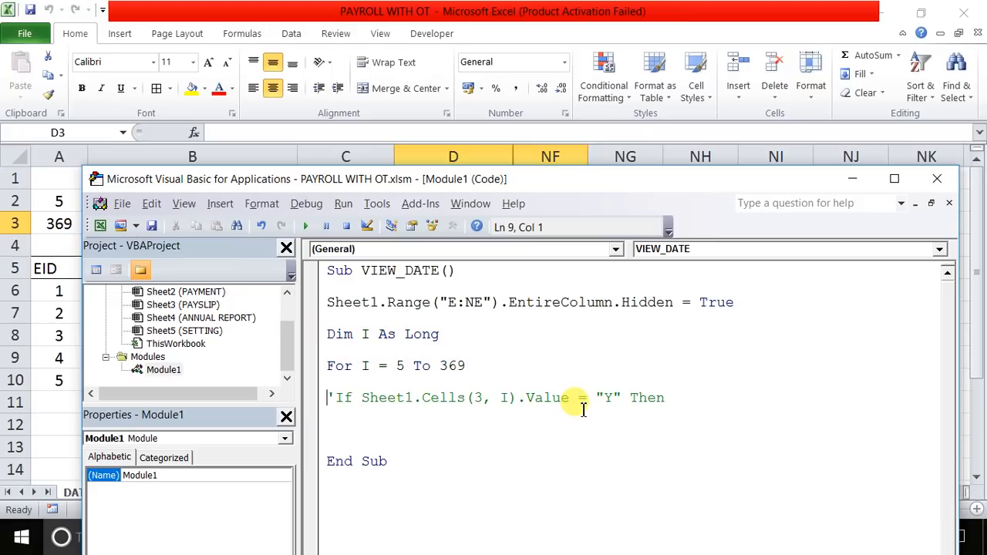
{"action": "key", "text": "Delete"}
{"action": "key", "text": "Down"}
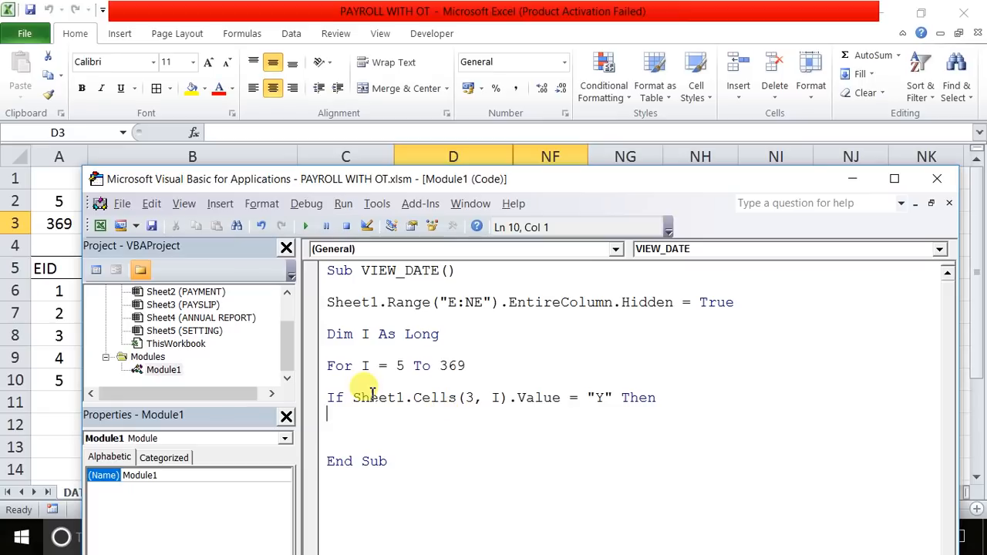
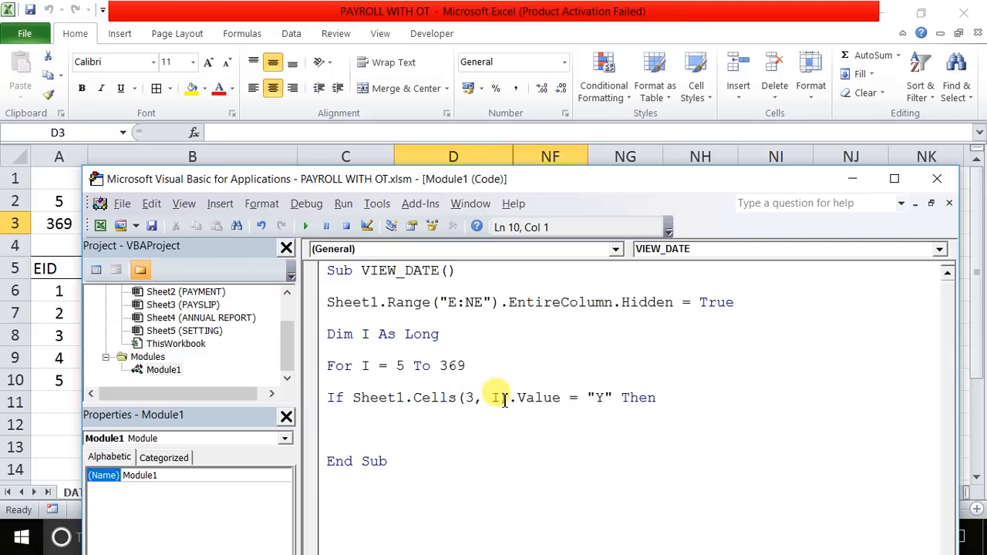
- Review the loop limits 5 and 369, and begin a Sheet1 statement directly below the If line
{"action": "double_click", "coordinate": [401, 367]}
{"action": "double_click", "coordinate": [452, 366]}
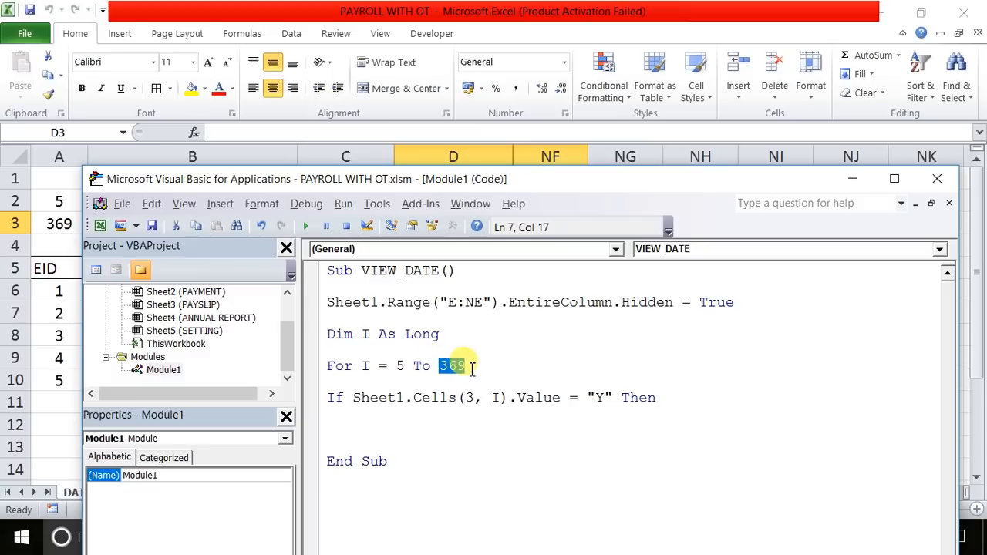
{"action": "left_click", "coordinate": [660, 417]}
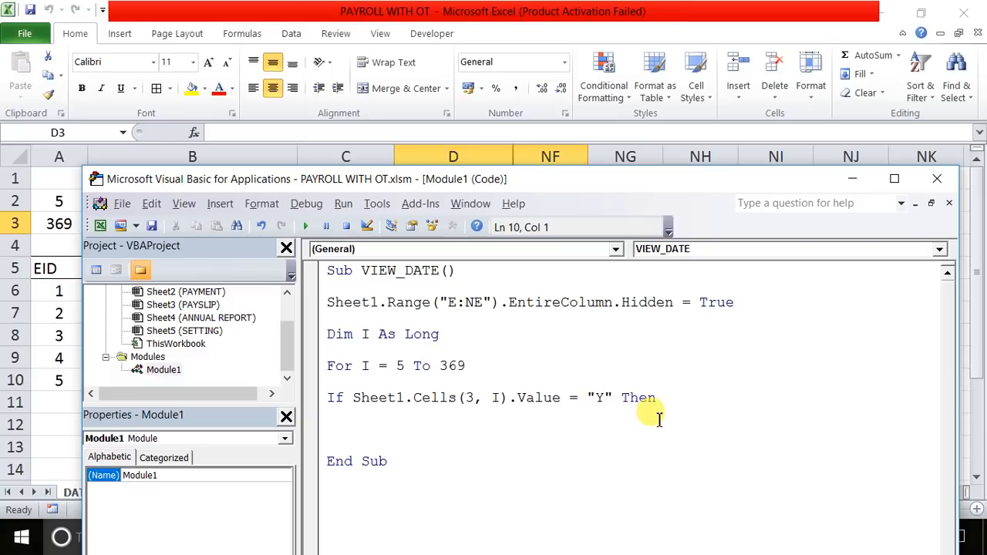
{"action": "type", "text": "S"}
{"action": "key", "text": "BackSpace"}
{"action": "type", "text": "SHEET1.R"}
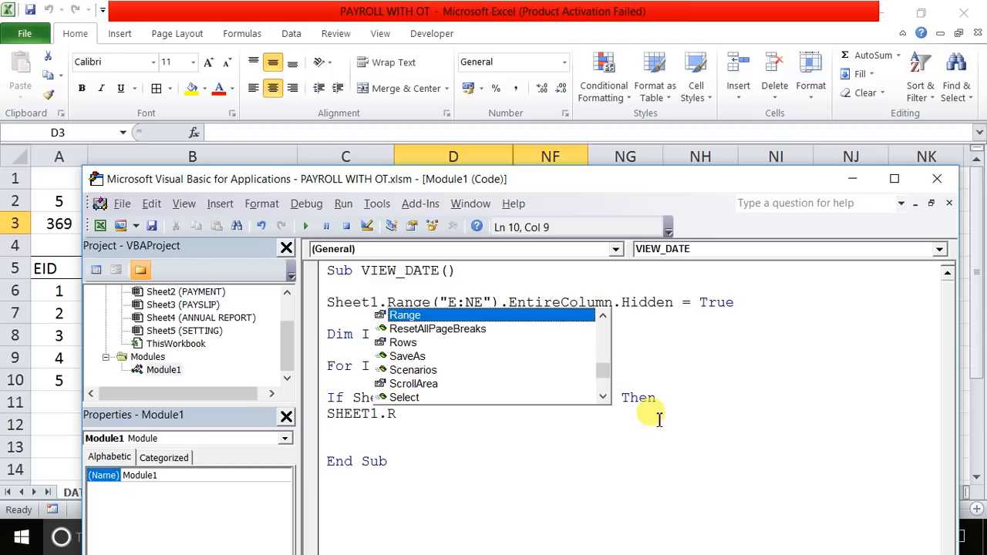
{"action": "key", "text": "Tab"}
{"action": "type", "text": "(\""}
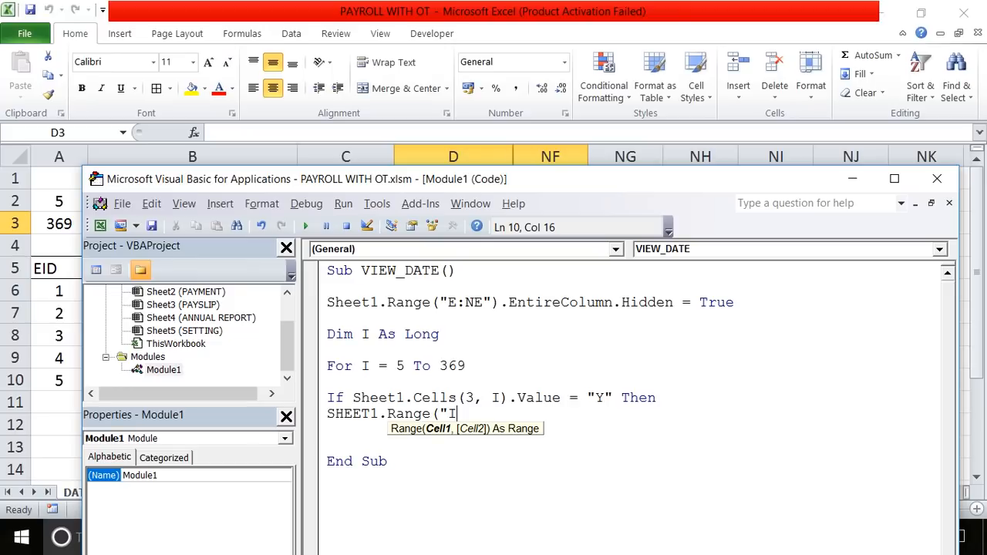
{"action": "key", "text": "BackSpace"}
{"action": "key", "text": "BackSpace"}
{"action": "key", "text": "BackSpace"}
{"action": "key", "text": "BackSpace"}
{"action": "key", "text": "BackSpace"}
{"action": "key", "text": "BackSpace"}
{"action": "key", "text": "BackSpace"}
{"action": "key", "text": "BackSpace"}
{"action": "key", "text": "BackSpace"}
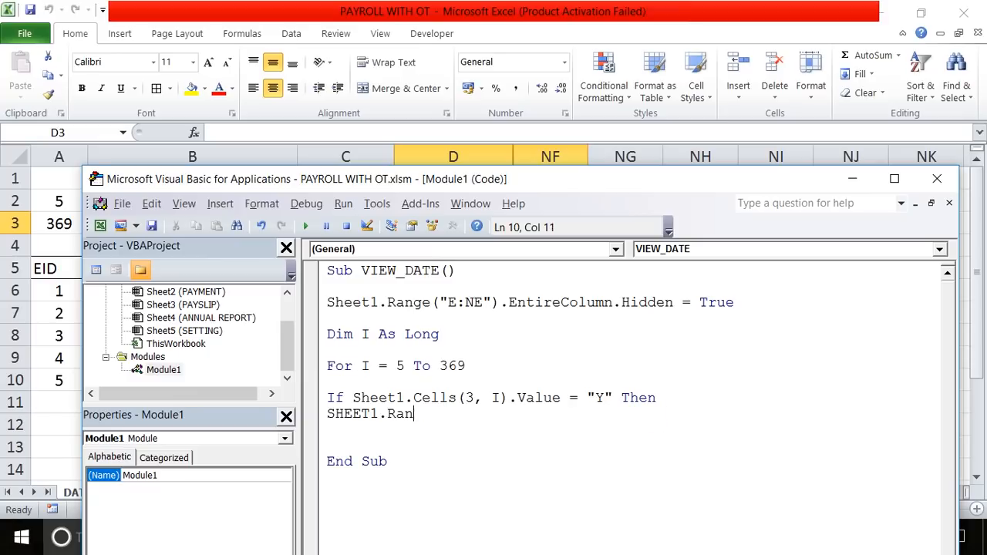
{"action": "type", "text": ".R"}
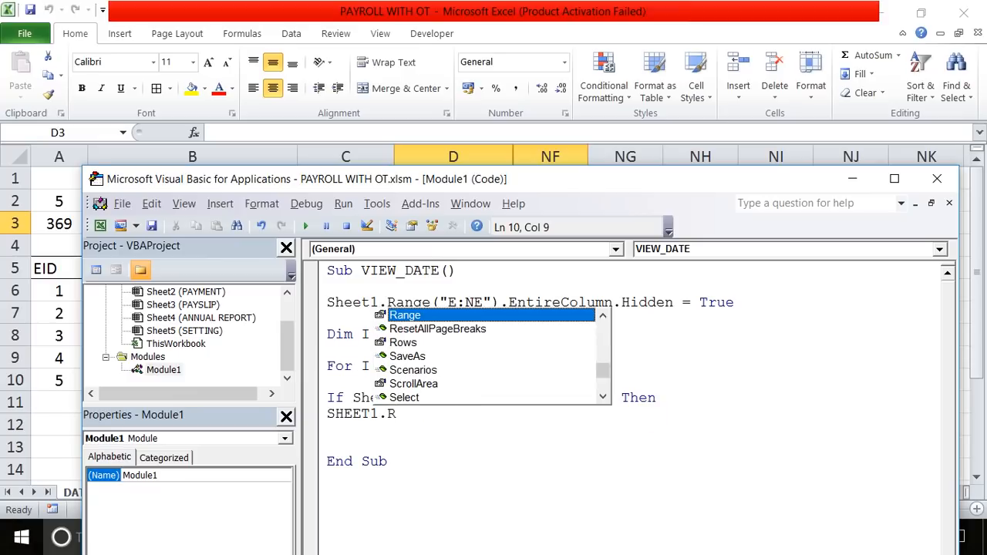
{"action": "key", "text": "BackSpace"}
- Complete the statement as Sheet1.Columns(I).EntireColumn.Hidden = False and close the block with End If and Next I
{"action": "type", "text": "CO"}
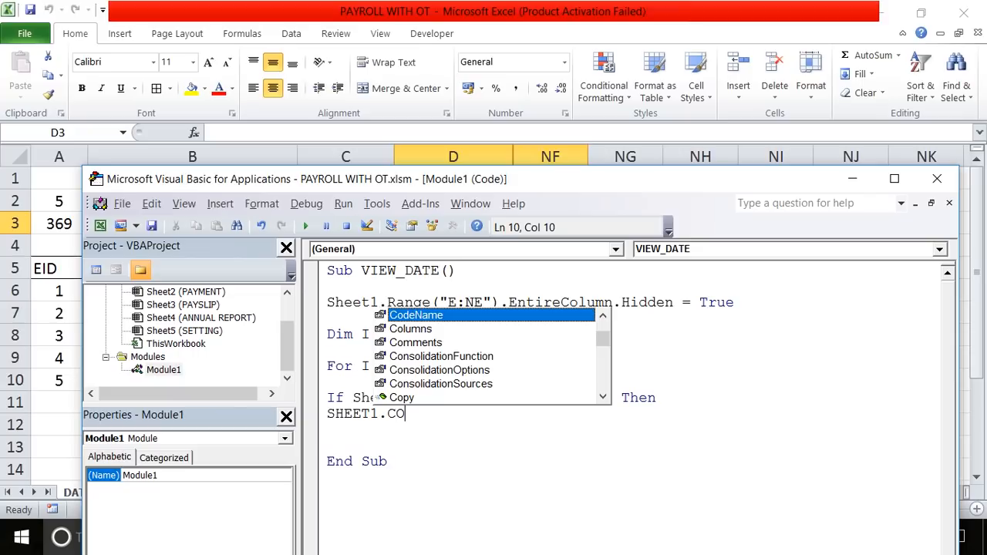
{"action": "type", "text": "lumns(I).ENTIRECOLUMN.HIDDEN=FALSE"}
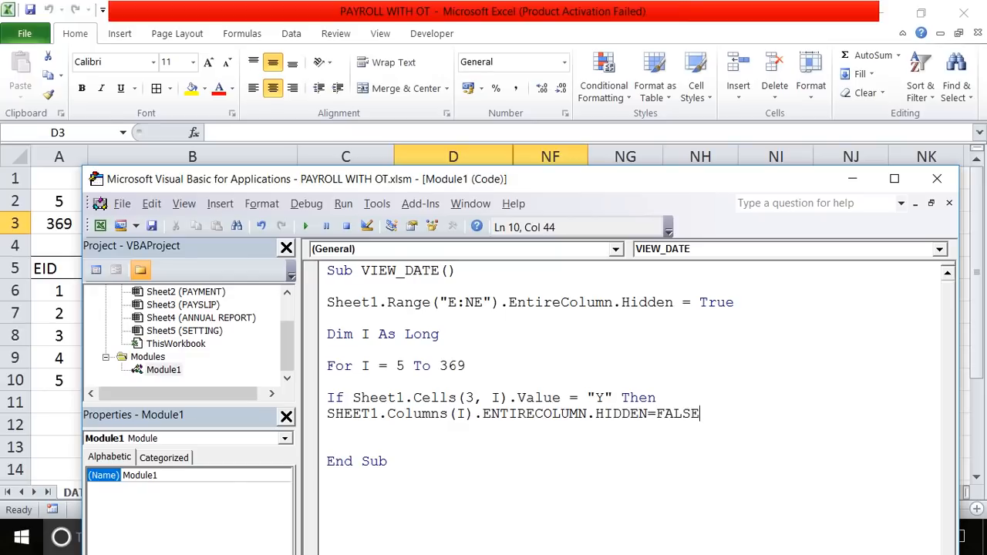
{"action": "key", "text": "Return"}
{"action": "type", "text": "ENDIF"}
{"action": "key", "text": "Return"}
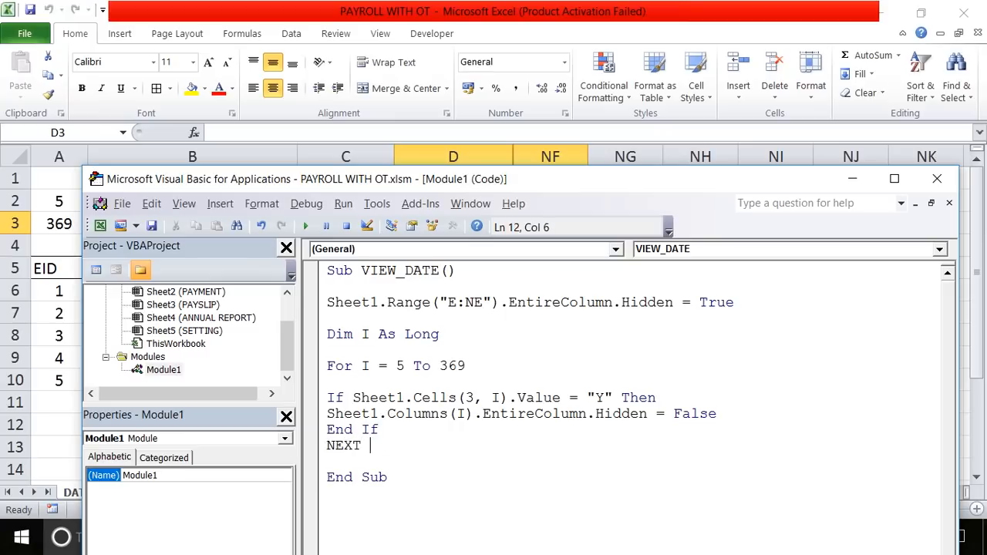
- Run the completed VIEW_DATE macro, move the code window off the sheet, and check the flag in cell E3
{"action": "left_click", "coordinate": [469, 414]}
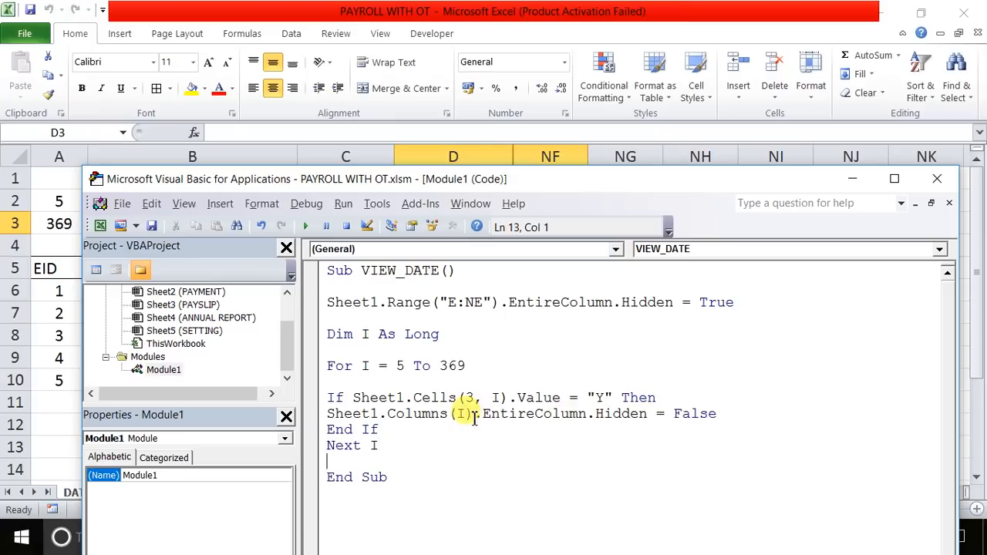
{"action": "left_click", "coordinate": [307, 228]}
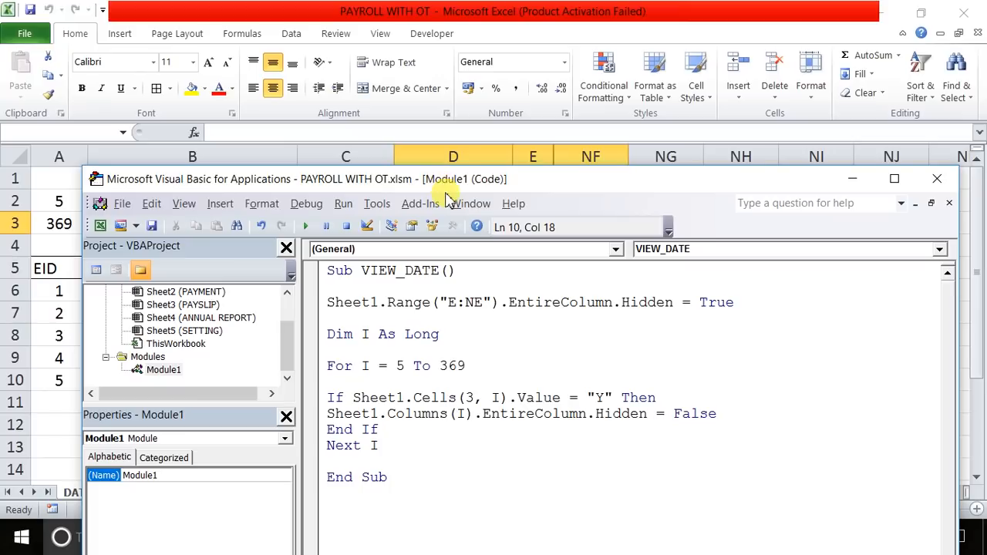
{"action": "left_click_drag", "start_coordinate": [463, 189], "coordinate": [441, 346]}
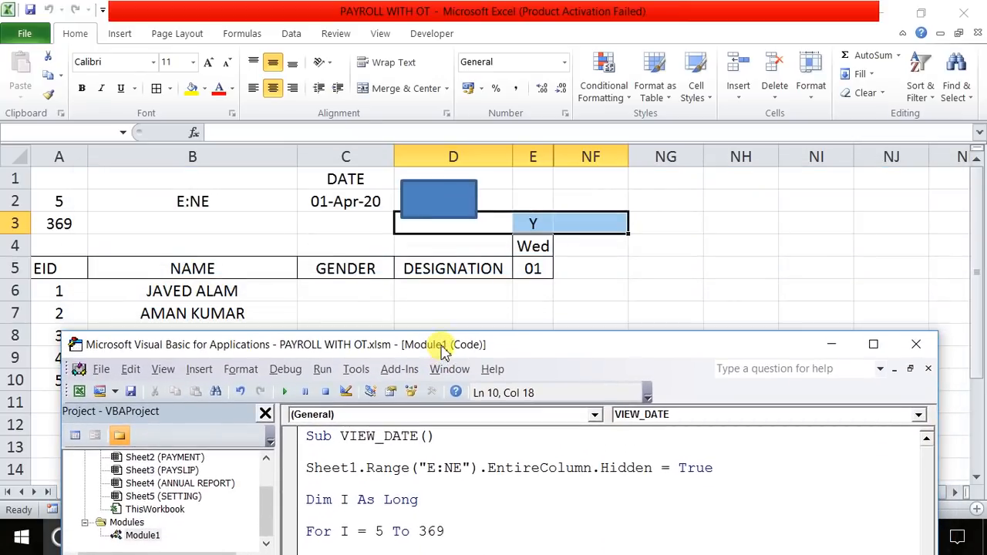
{"action": "left_click", "coordinate": [536, 224]}
- Change the date in cell C2 of the DATABASE sheet to 10-4-20
{"action": "left_click", "coordinate": [375, 199]}
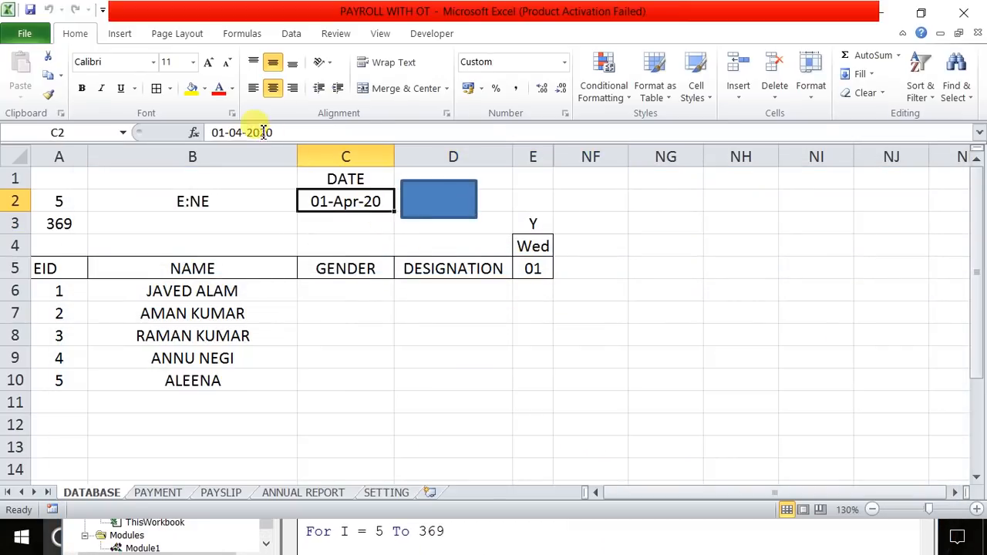
{"action": "type", "text": "10"}
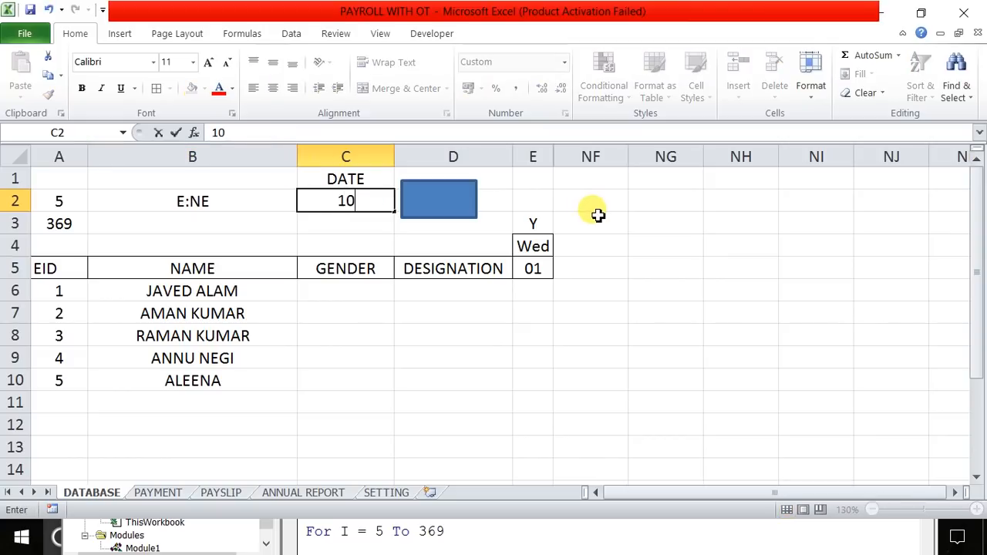
{"action": "type", "text": "-4-20"}
{"action": "key", "text": "Return"}
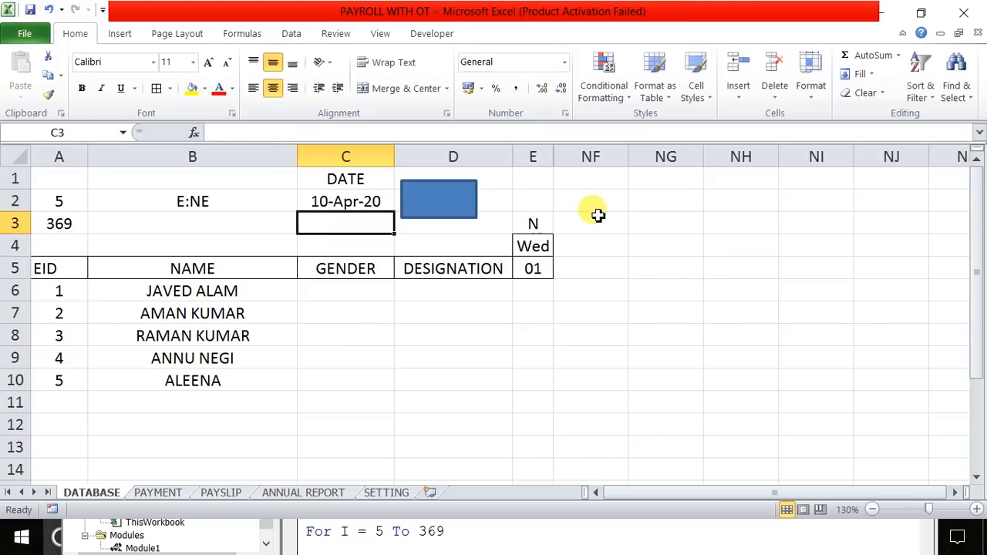
- Run VIEW_DATE for the new date, check the displayed column's day heading in row 5, and return to the code
{"action": "key", "text": "alt+Tab"}
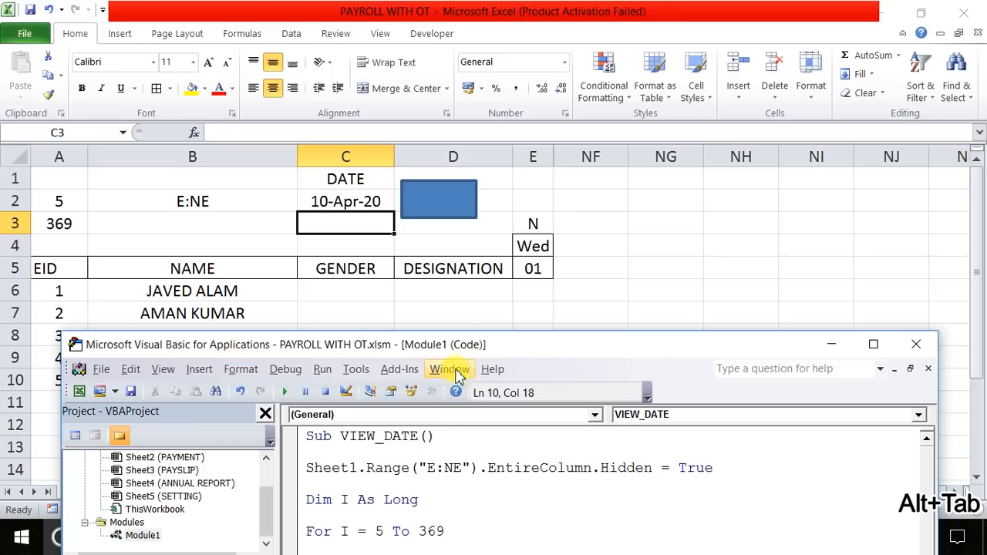
{"action": "left_click_drag", "start_coordinate": [464, 343], "coordinate": [453, 302]}
{"action": "left_click", "coordinate": [444, 523]}
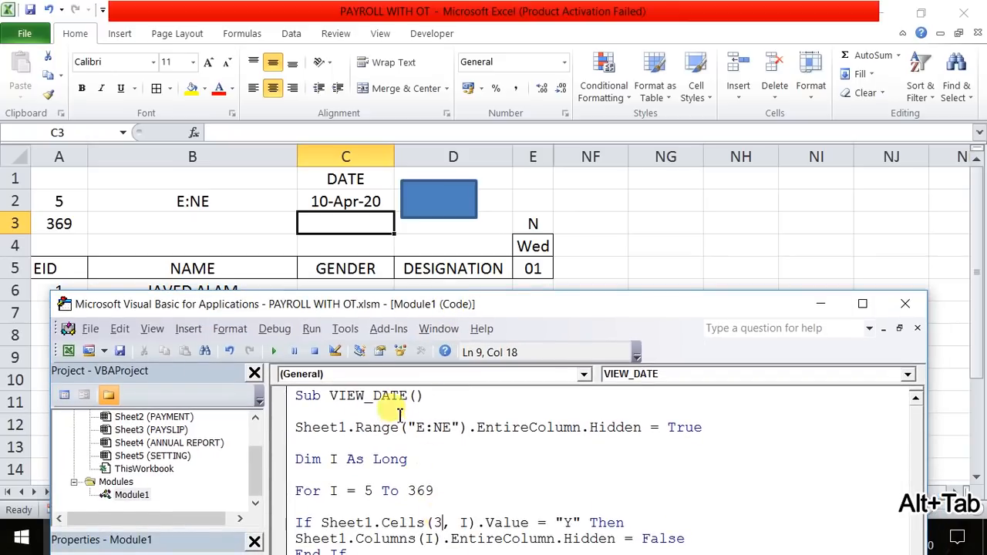
{"action": "left_click", "coordinate": [275, 351]}
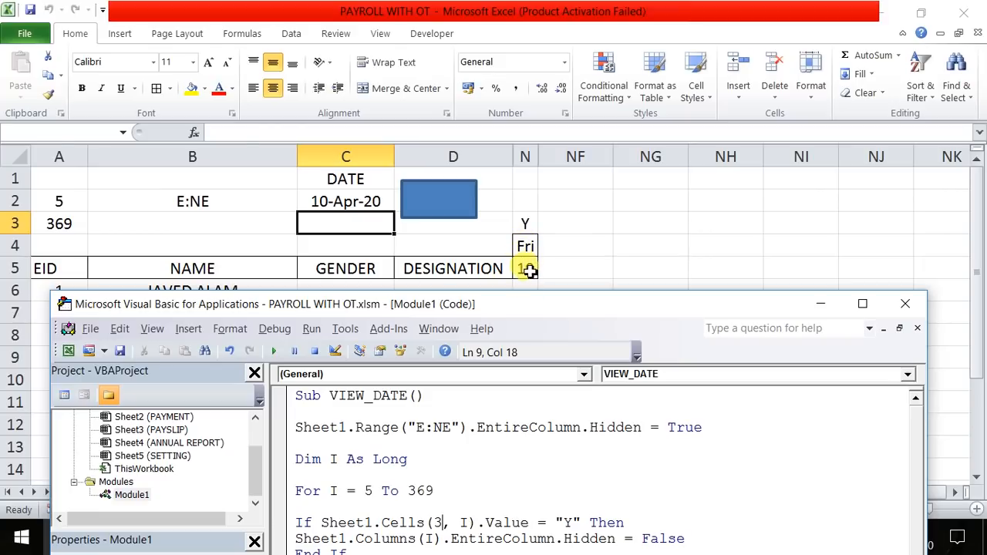
{"action": "left_click", "coordinate": [529, 269]}
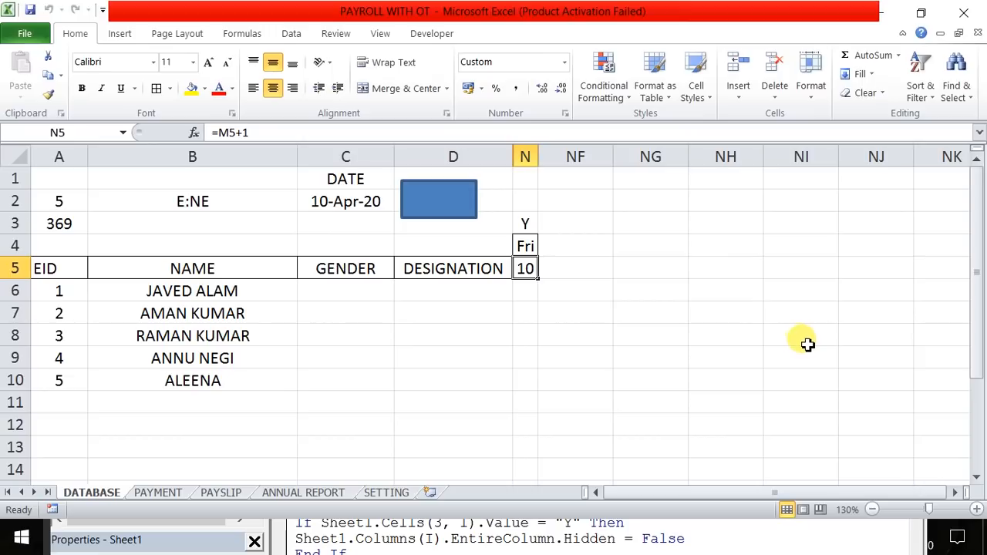
{"action": "key", "text": "alt+Tab"}
{"action": "left_click_drag", "start_coordinate": [591, 292], "coordinate": [605, 124]}
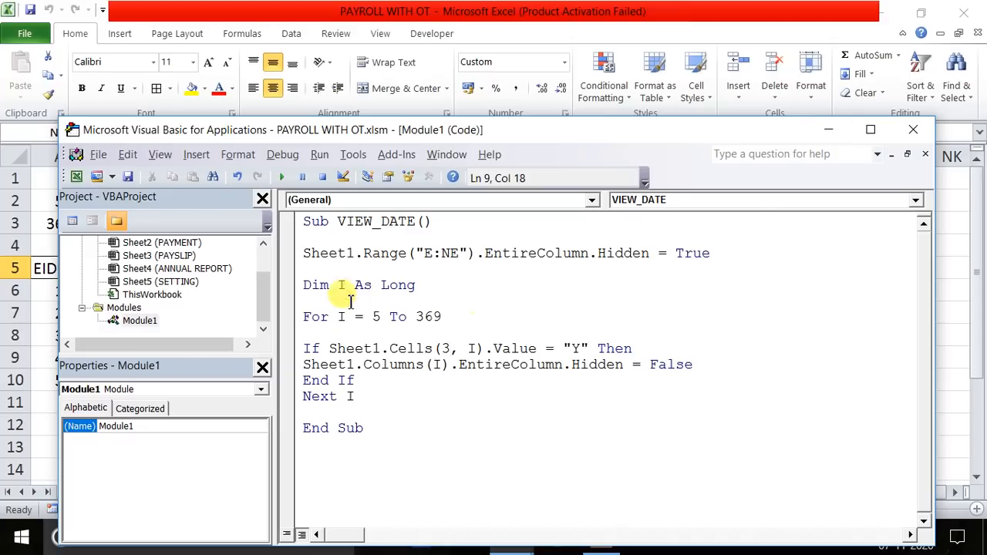
- Leave the code editor and label the blue rectangle beside the date on the DATABASE sheet with the text VIEW
{"action": "left_click", "coordinate": [341, 269]}
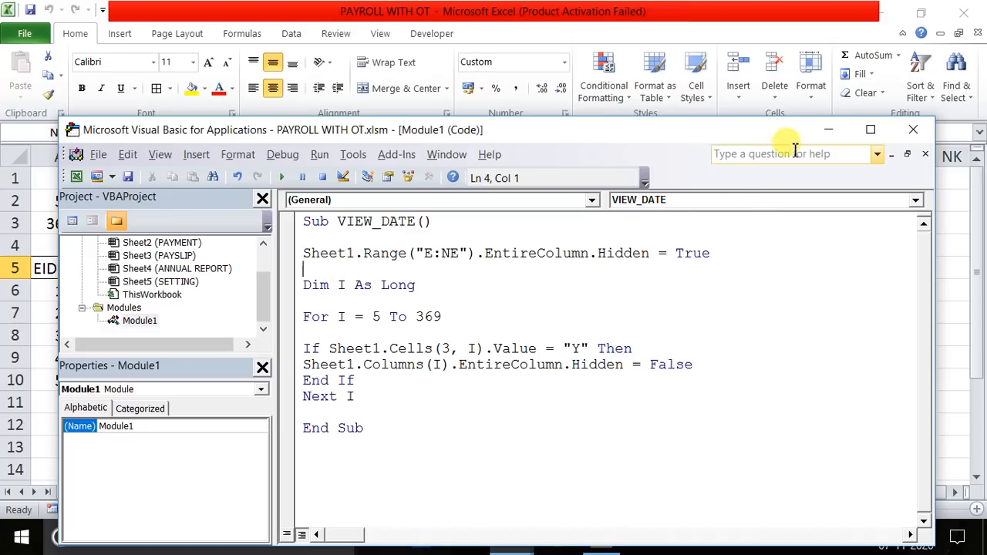
{"action": "left_click", "coordinate": [829, 135]}
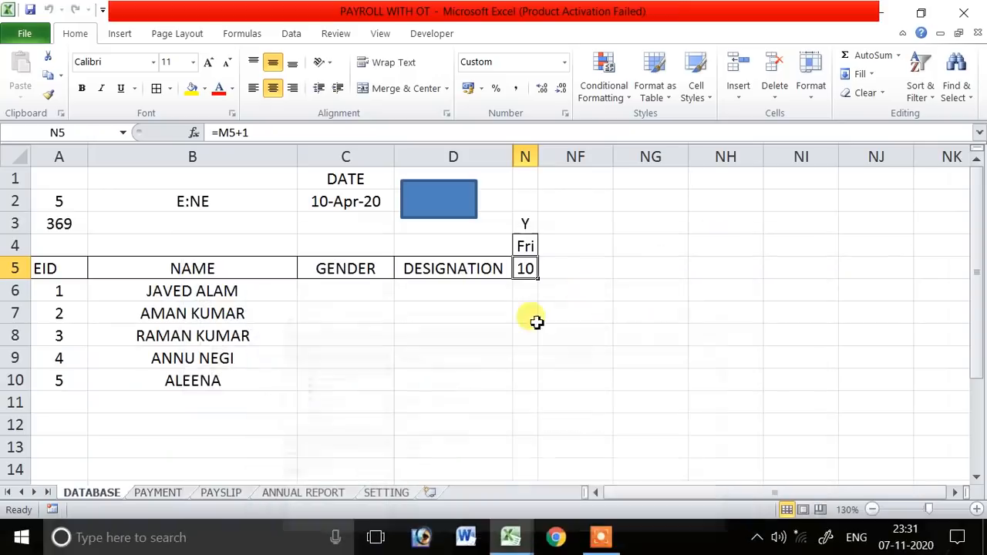
{"action": "right_click", "coordinate": [436, 203]}
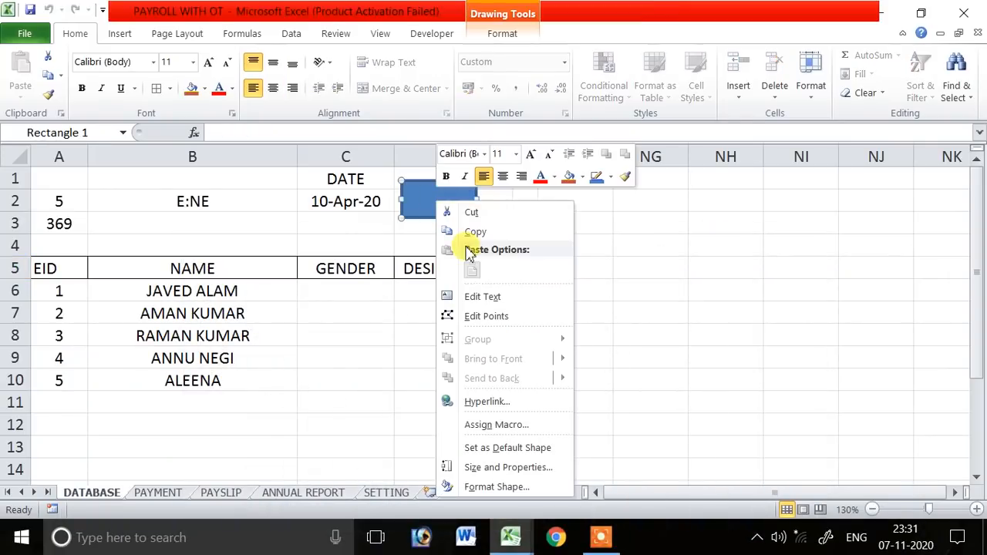
{"action": "left_click", "coordinate": [482, 299]}
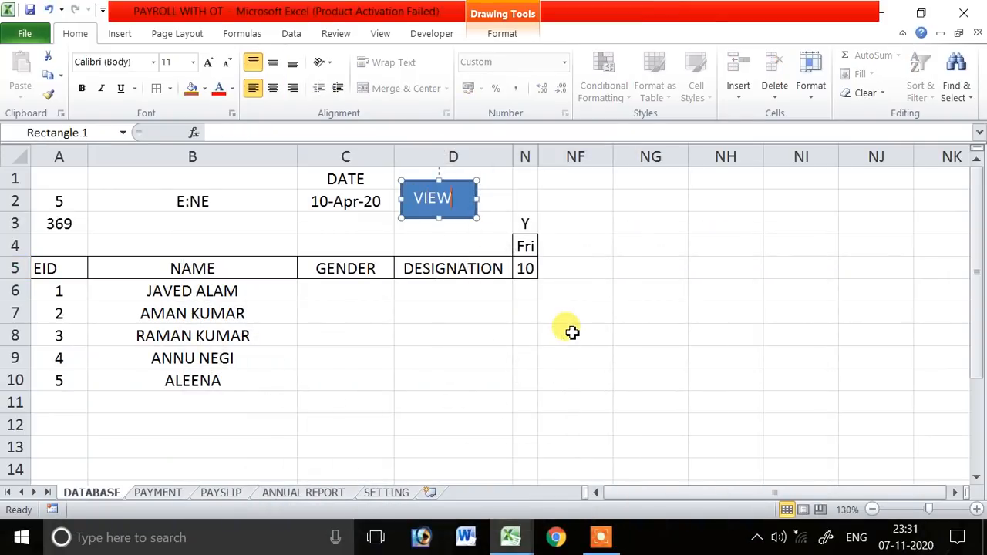
{"action": "left_click", "coordinate": [549, 335]}
- Apply the light green shape style from the fourth row of the style gallery to the VIEW rectangle
{"action": "left_click", "coordinate": [440, 198]}
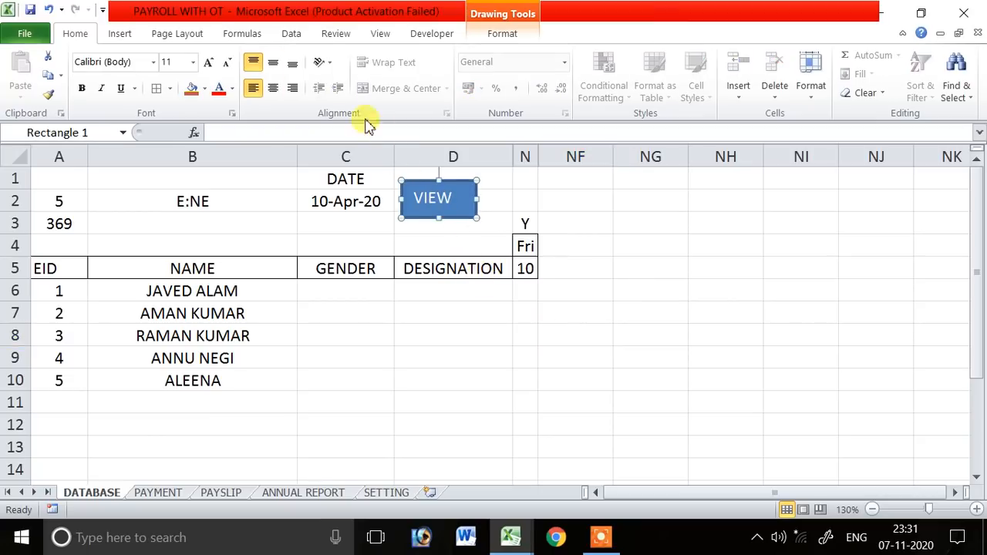
{"action": "left_click", "coordinate": [502, 33]}
{"action": "left_click", "coordinate": [366, 98]}
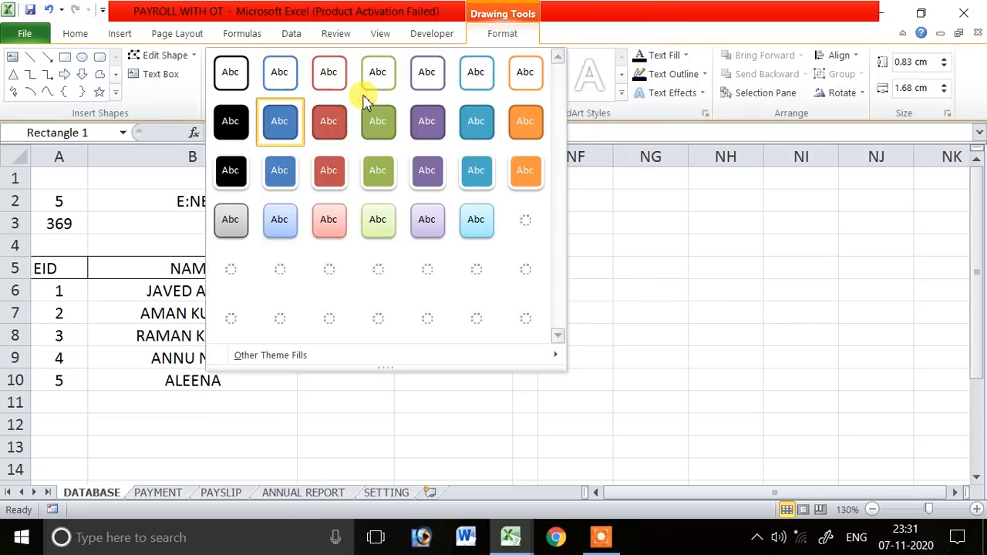
{"action": "left_click", "coordinate": [377, 228]}
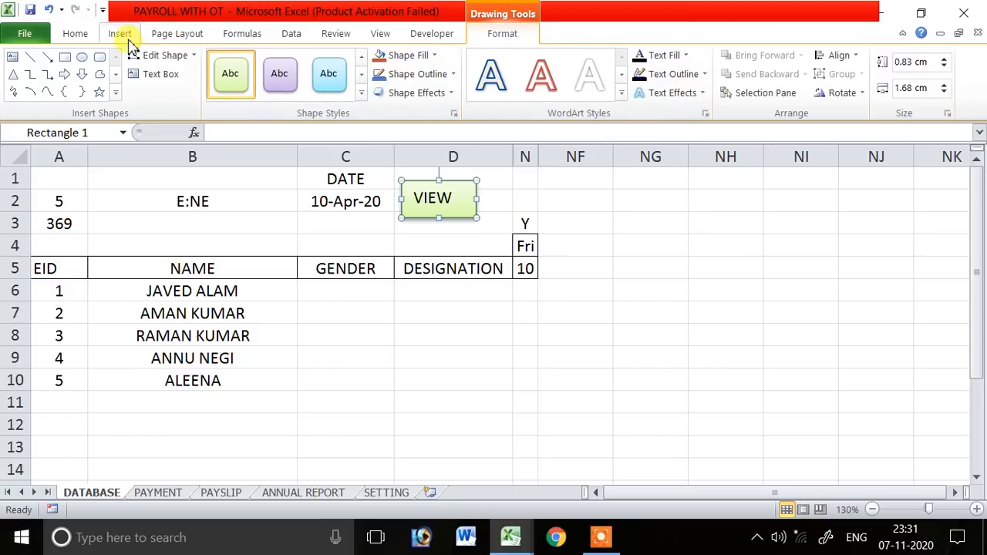
- Center the VIEW label horizontally and vertically, make it bold at size 12, and slightly reduce the rectangle's height
{"action": "left_click", "coordinate": [80, 31]}
{"action": "left_click", "coordinate": [272, 88]}
{"action": "left_click", "coordinate": [273, 62]}
{"action": "left_click", "coordinate": [209, 62]}
{"action": "left_click", "coordinate": [81, 88]}
{"action": "left_click_drag", "start_coordinate": [440, 220], "coordinate": [445, 213]}
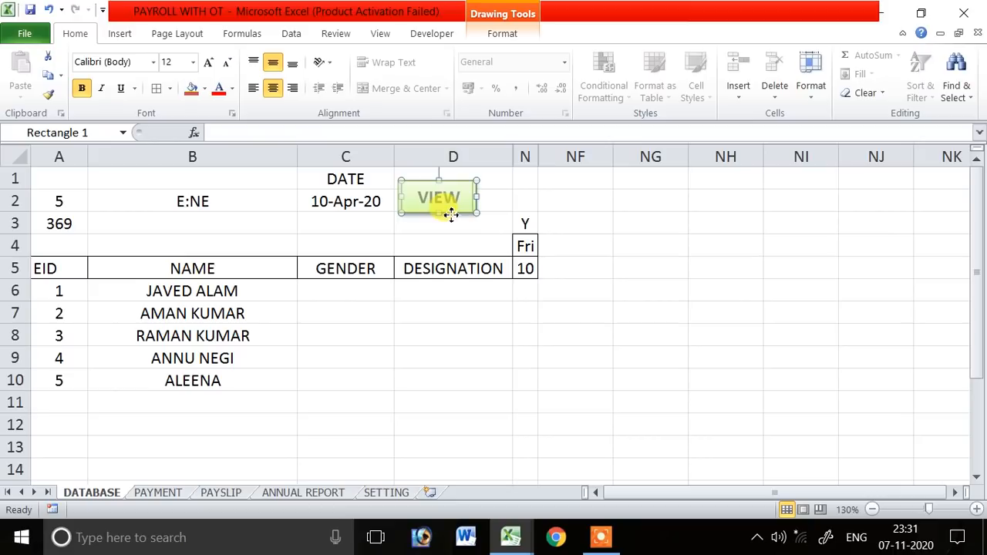
- Apply the Note cell style to the date cell C2
{"action": "left_click", "coordinate": [359, 205]}
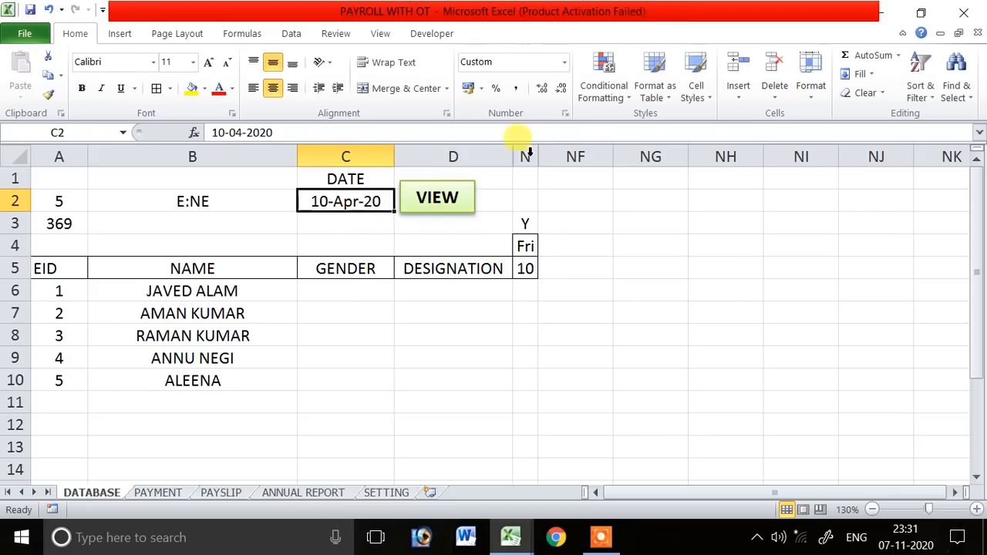
{"action": "left_click", "coordinate": [701, 97]}
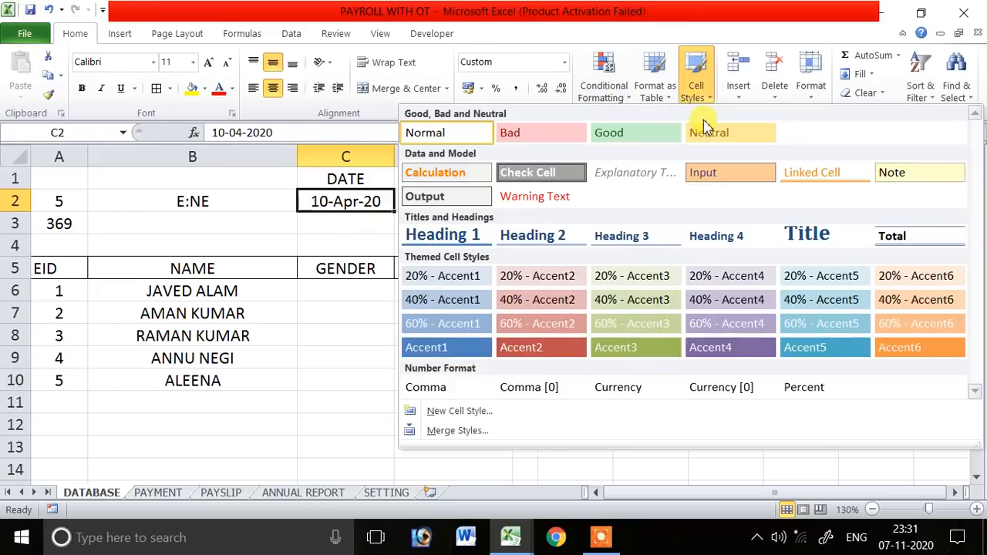
{"action": "left_click", "coordinate": [892, 172]}
{"action": "left_click", "coordinate": [419, 239]}
{"action": "left_click", "coordinate": [362, 200]}
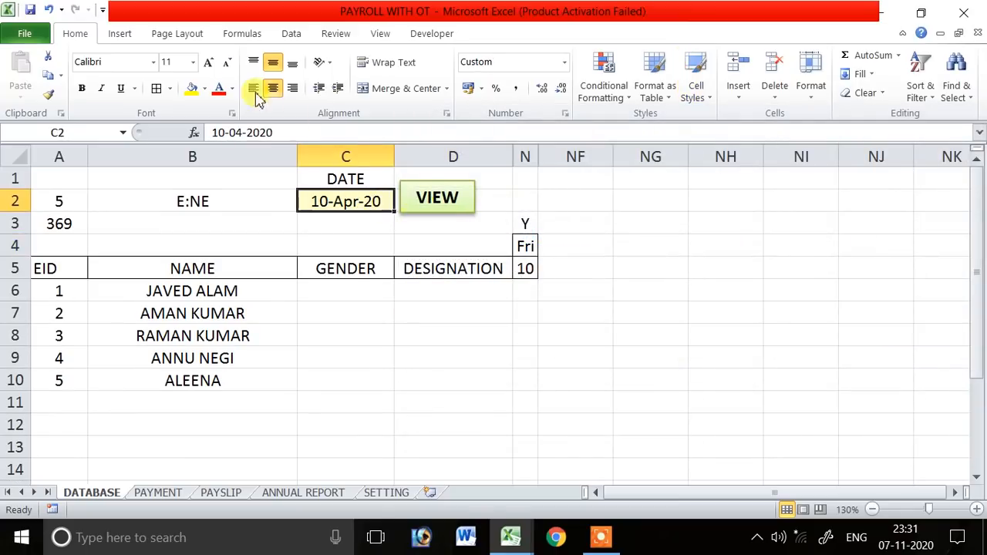
- Assign the VIEW_DATE macro to the VIEW rectangle
{"action": "left_click", "coordinate": [506, 197]}
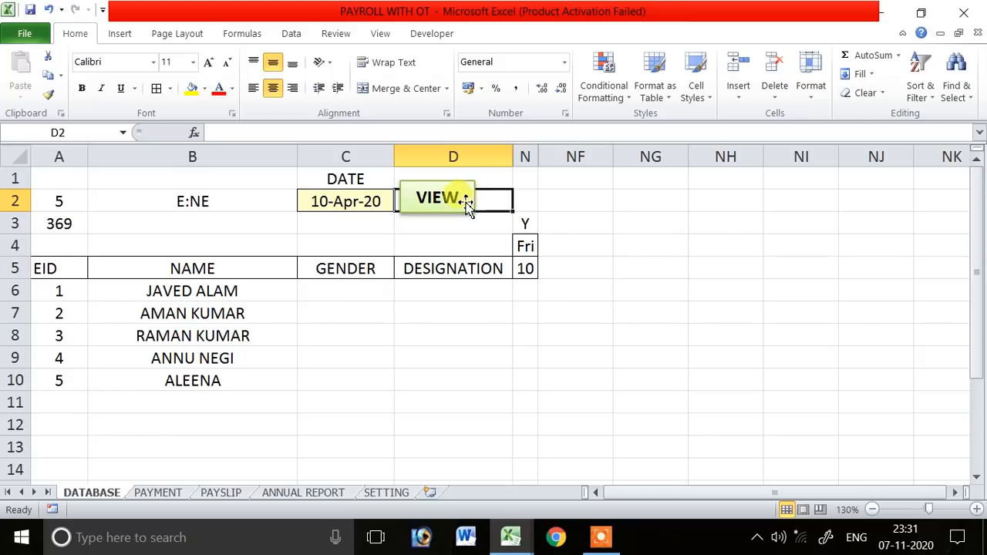
{"action": "left_click", "coordinate": [456, 198]}
{"action": "right_click", "coordinate": [465, 202]}
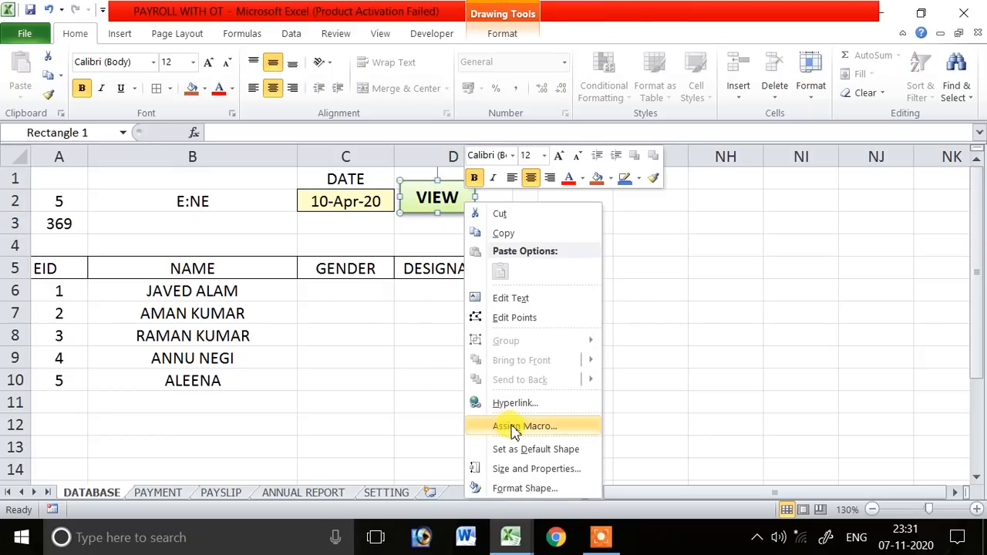
{"action": "left_click", "coordinate": [452, 428]}
{"action": "left_click", "coordinate": [378, 270]}
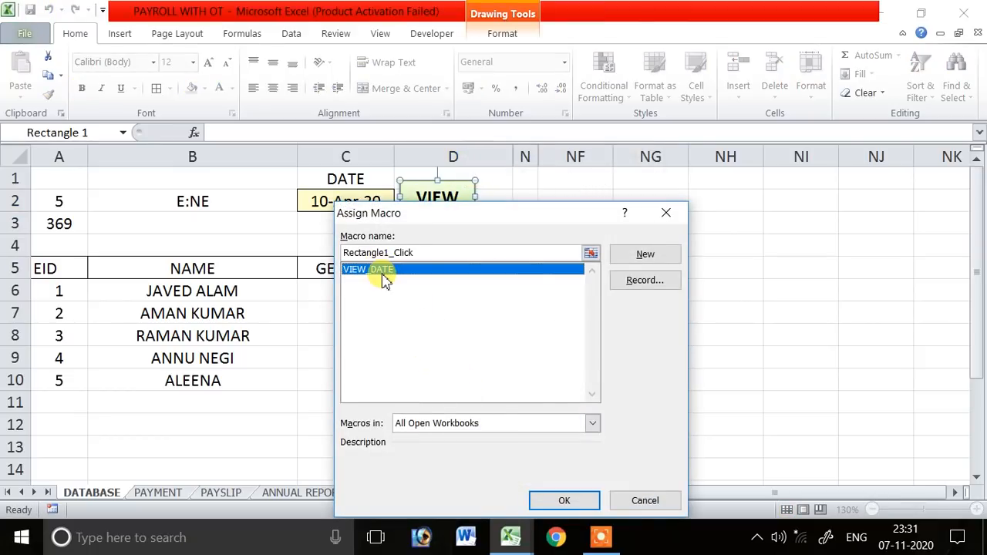
{"action": "left_click", "coordinate": [563, 501]}
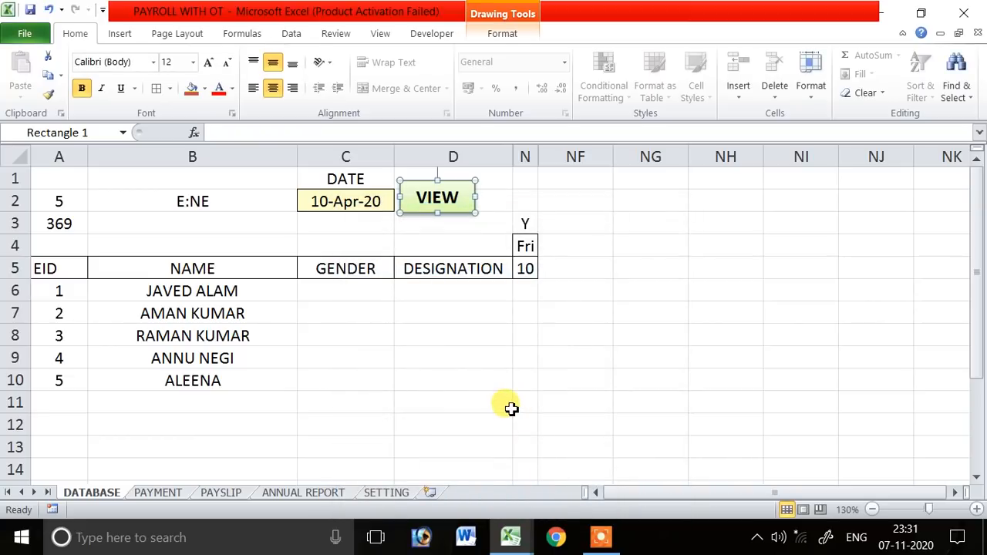
{"action": "left_click", "coordinate": [481, 313]}
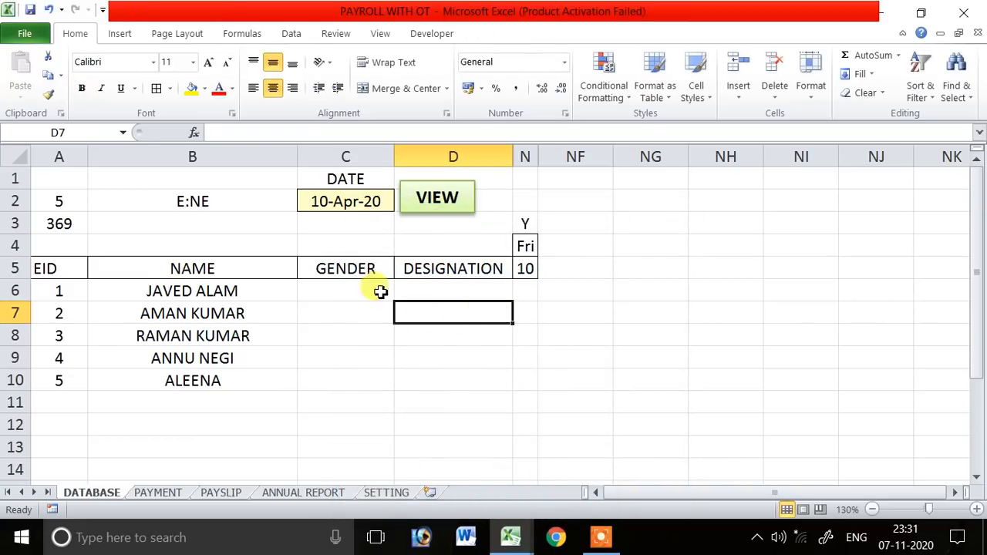
- Set the date in C2 to 7-11-20 and display its column with the VIEW button
{"action": "left_click", "coordinate": [357, 200]}
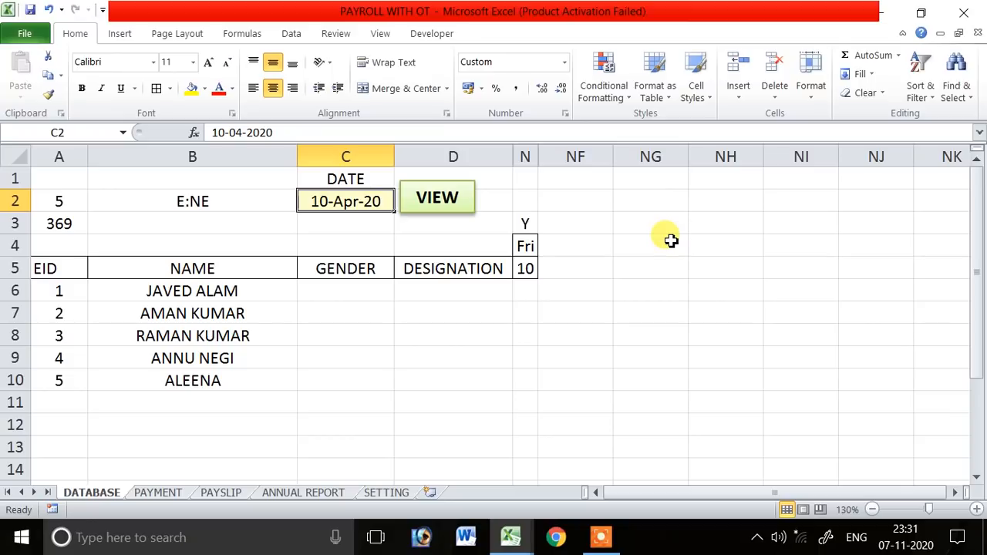
{"action": "type", "text": "7-"}
{"action": "type", "text": "11-20"}
{"action": "key", "text": "Return"}
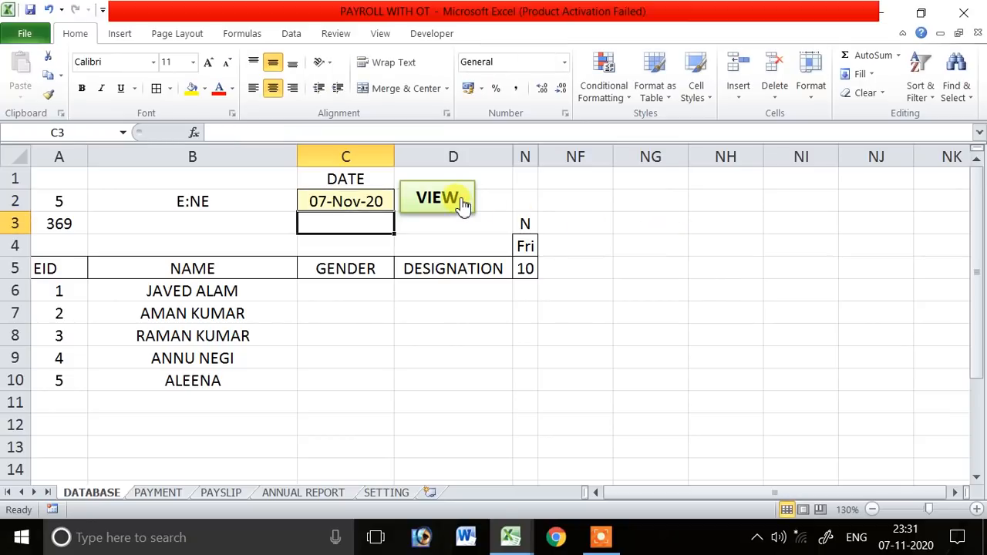
{"action": "left_click", "coordinate": [455, 202]}
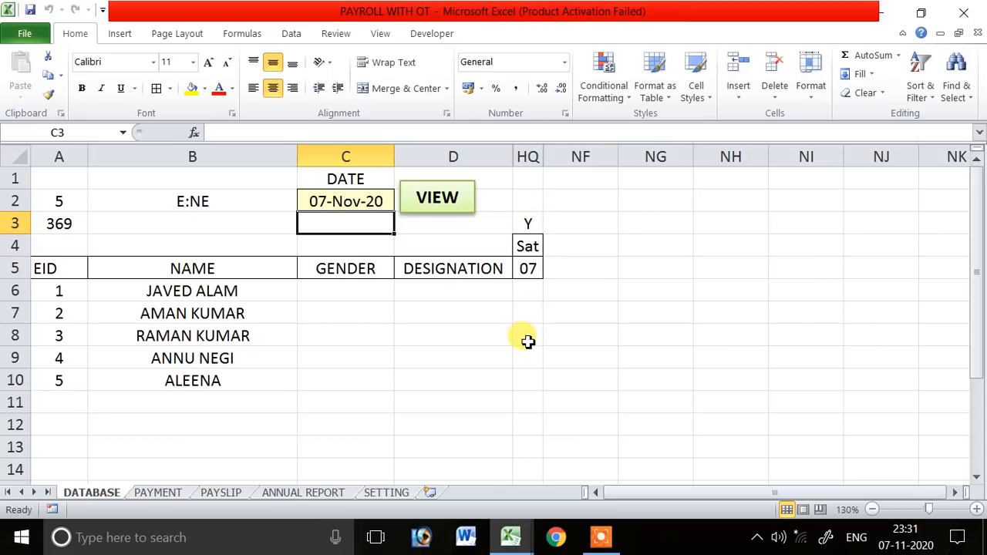
{"action": "left_click", "coordinate": [535, 291]}
{"action": "left_click_drag", "start_coordinate": [535, 291], "coordinate": [529, 421]}
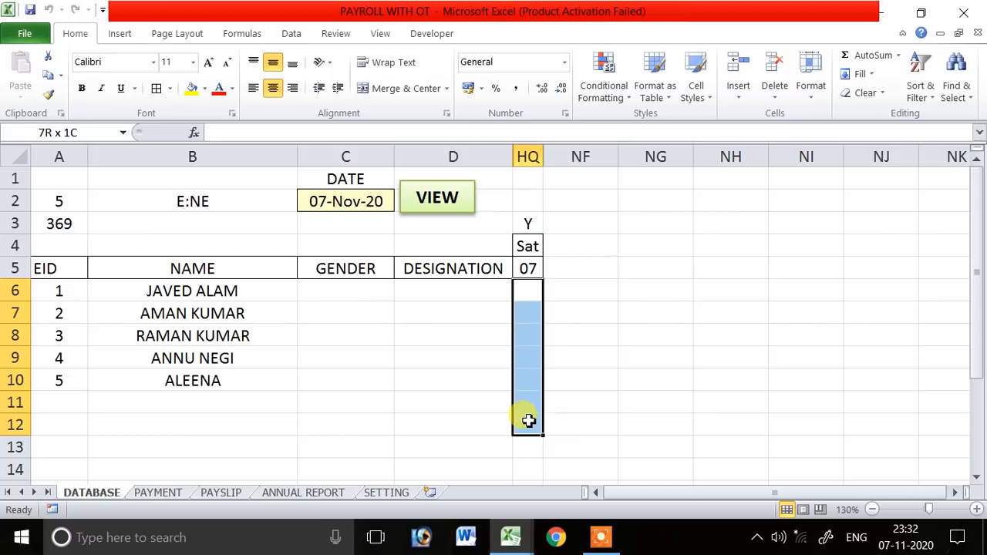
{"action": "left_click", "coordinate": [527, 293]}
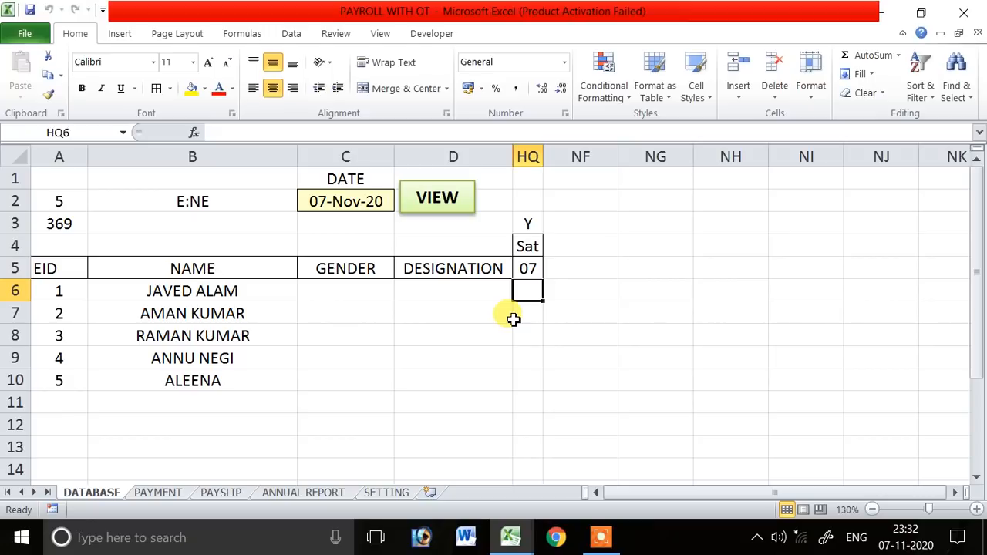
- Unhide all columns of the DATABASE sheet and review the flag, weekday and date headings from column E to NE
{"action": "left_click", "coordinate": [20, 161]}
{"action": "right_click", "coordinate": [143, 157]}
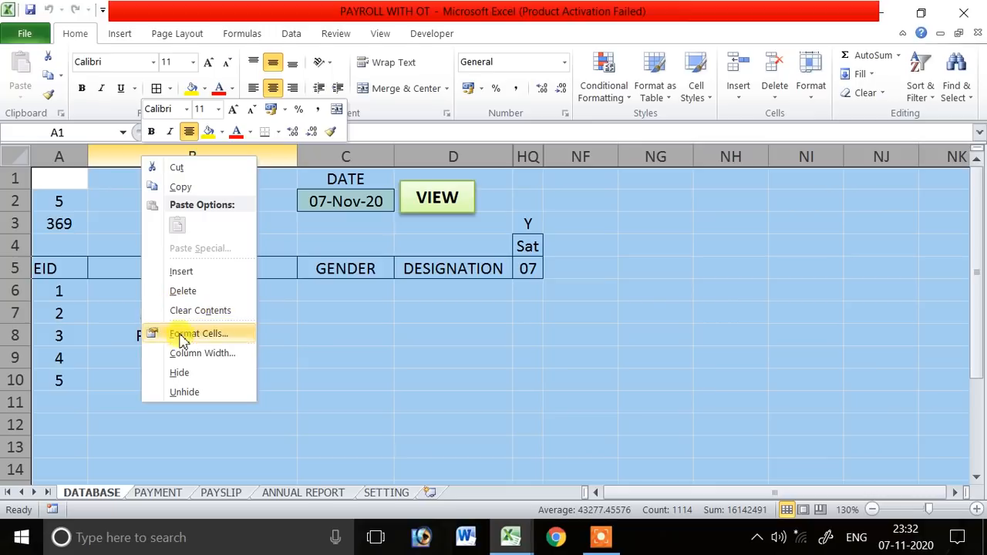
{"action": "left_click", "coordinate": [185, 393]}
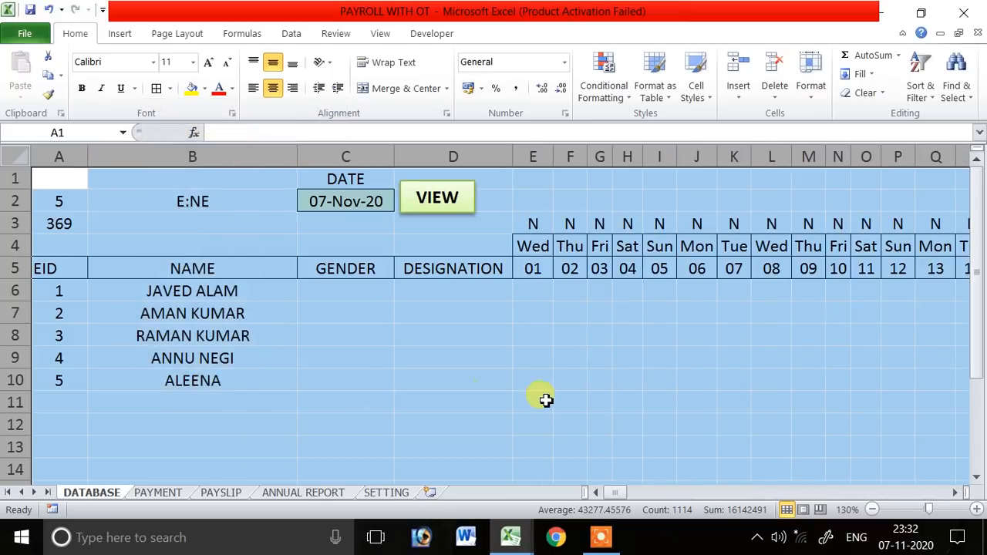
{"action": "left_click", "coordinate": [556, 399]}
{"action": "left_click_drag", "start_coordinate": [533, 231], "coordinate": [655, 269]}
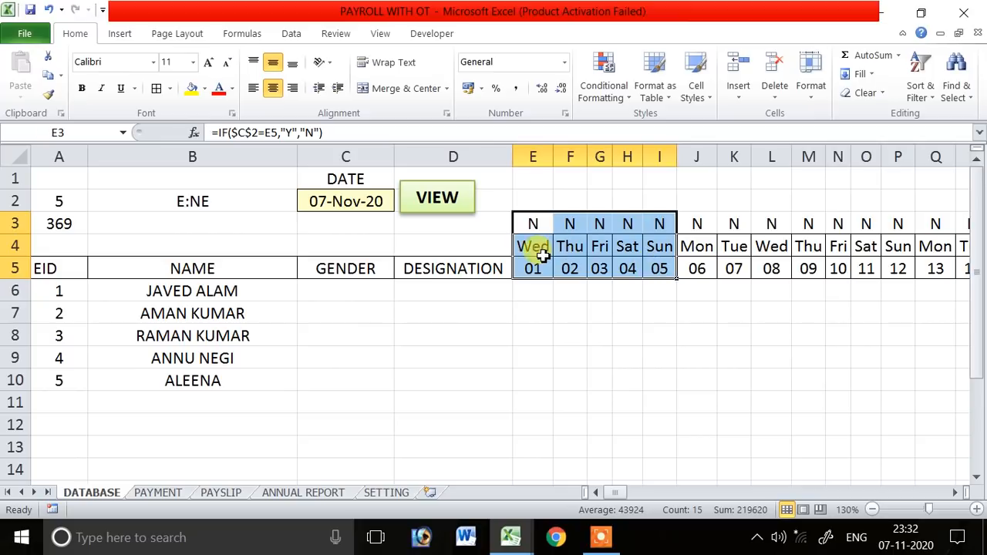
{"action": "left_click_drag", "start_coordinate": [533, 247], "coordinate": [976, 273]}
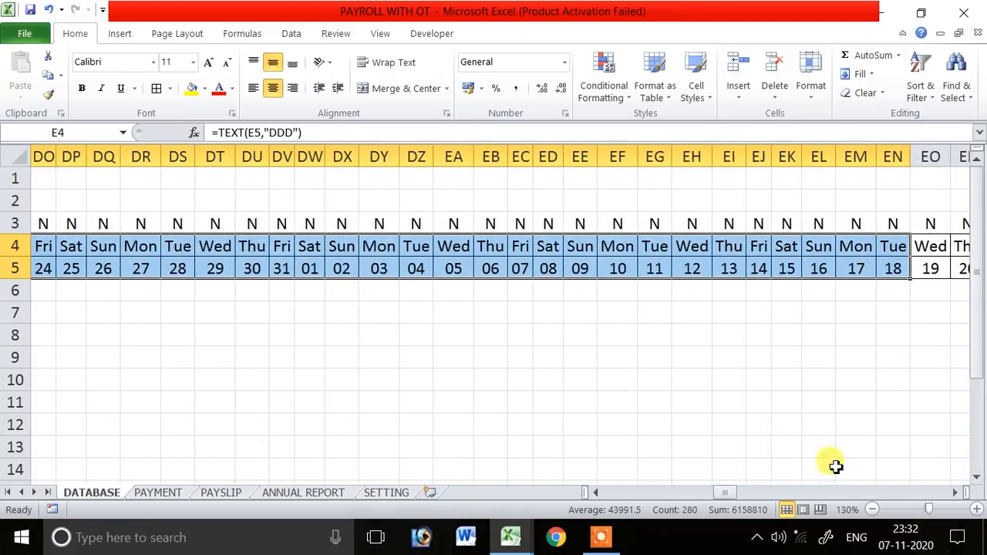
{"action": "left_click_drag", "start_coordinate": [728, 489], "coordinate": [568, 503]}
{"action": "left_click", "coordinate": [868, 247]}
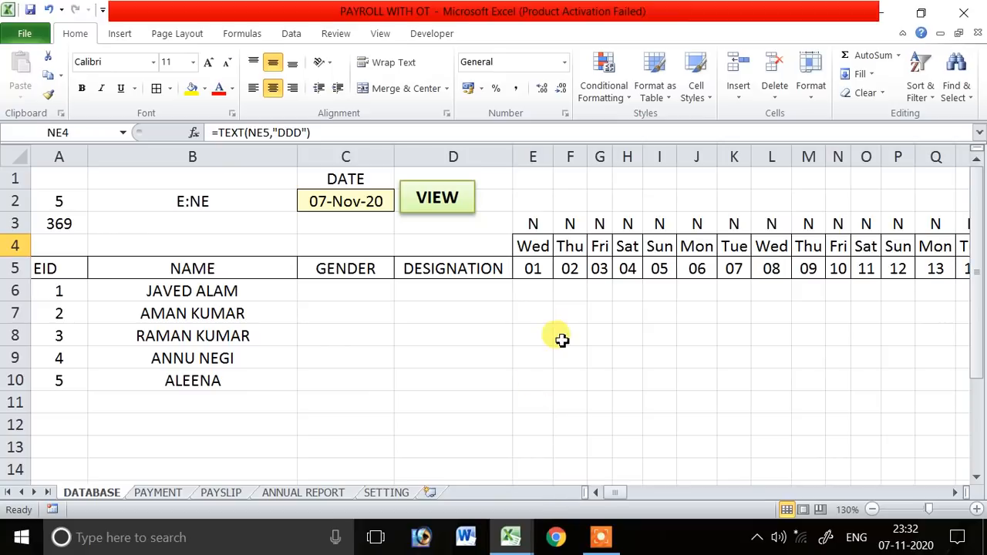
- Rerun the VIEW button for the date in C2 and check the displayed column's headings in rows 3 to 5
{"action": "left_click", "coordinate": [434, 217]}
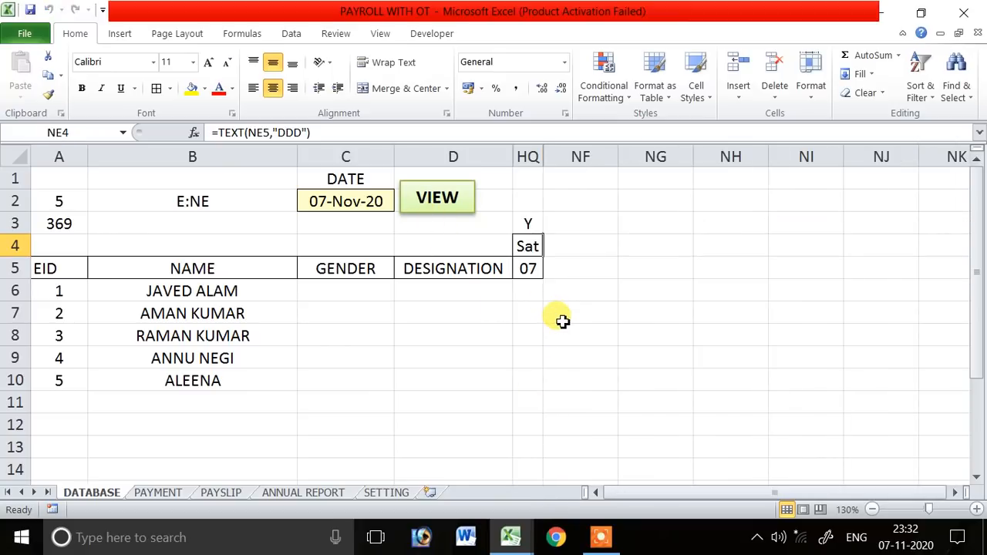
{"action": "left_click_drag", "start_coordinate": [516, 224], "coordinate": [523, 260]}
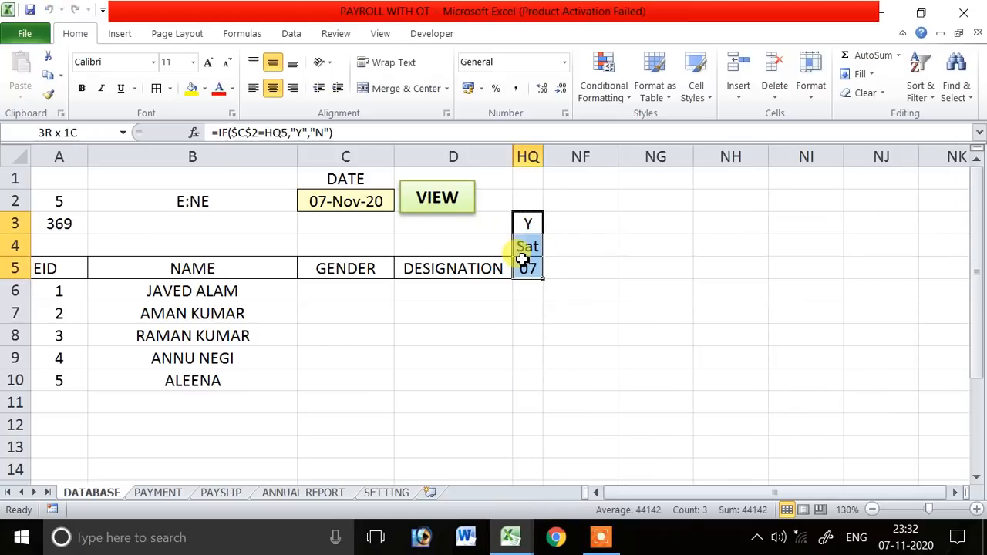
{"action": "left_click_drag", "start_coordinate": [563, 223], "coordinate": [901, 264]}
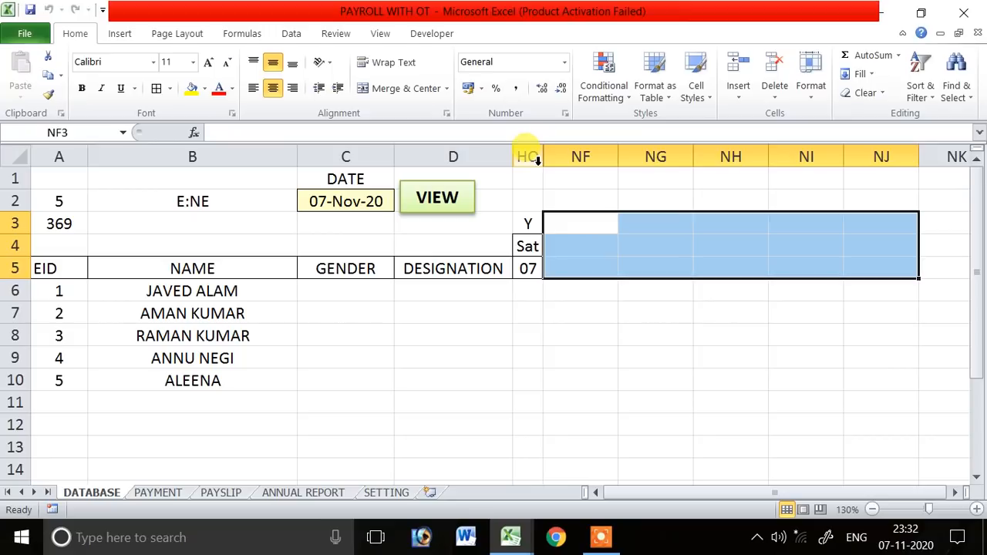
- Unhide every column of the DATABASE sheet again
{"action": "left_click", "coordinate": [10, 160]}
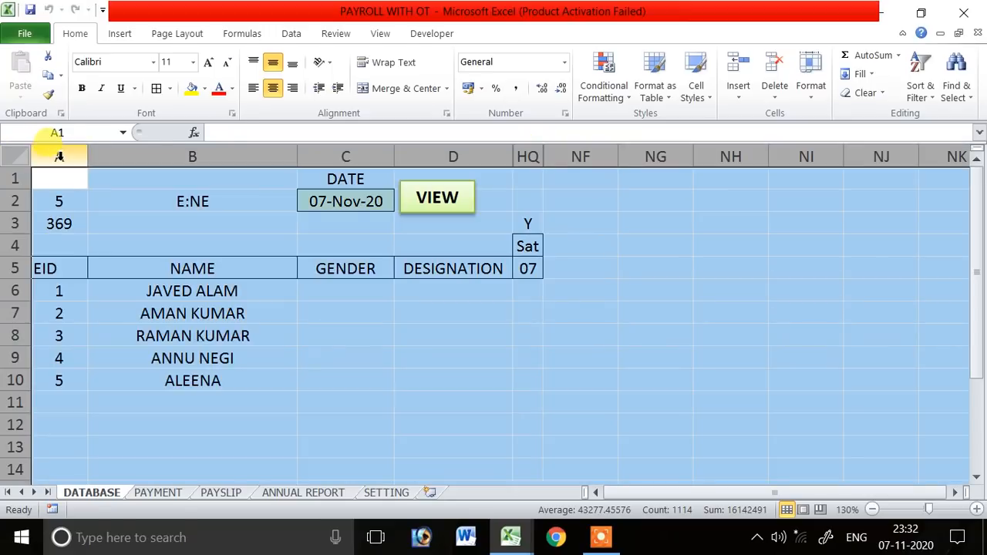
{"action": "right_click", "coordinate": [59, 159]}
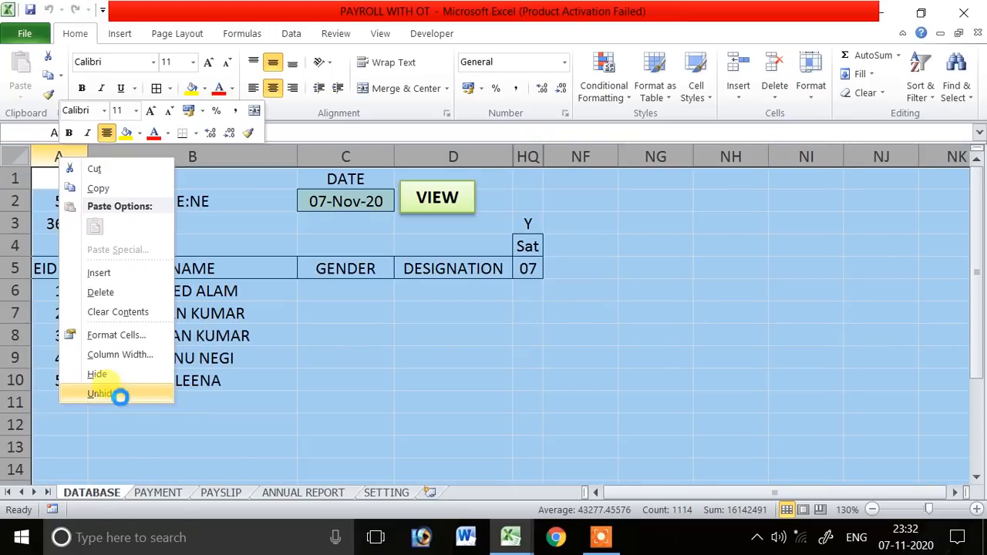
{"action": "left_click", "coordinate": [120, 394]}
{"action": "left_click", "coordinate": [539, 223]}
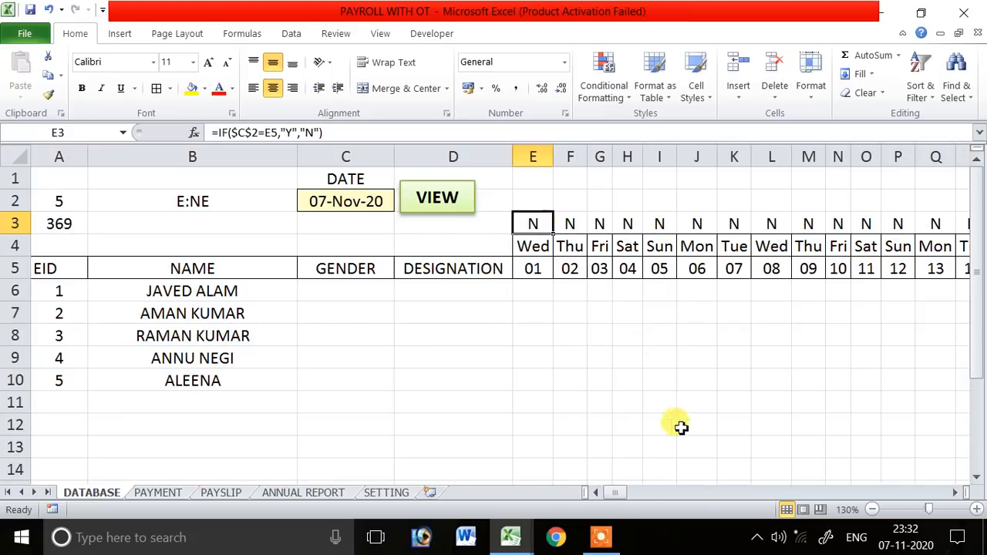
- Enter the formula =E3 in cell NF3, just after the last date column
{"action": "left_click_drag", "start_coordinate": [616, 494], "coordinate": [955, 485]}
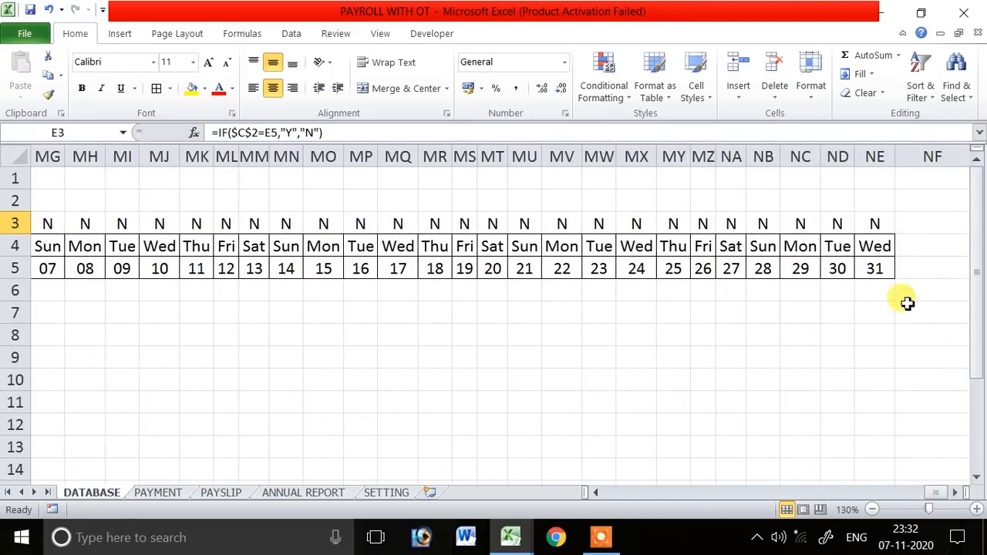
{"action": "left_click", "coordinate": [922, 228]}
{"action": "type", "text": "="}
{"action": "left_click_drag", "start_coordinate": [934, 490], "coordinate": [580, 503]}
{"action": "left_click", "coordinate": [536, 224]}
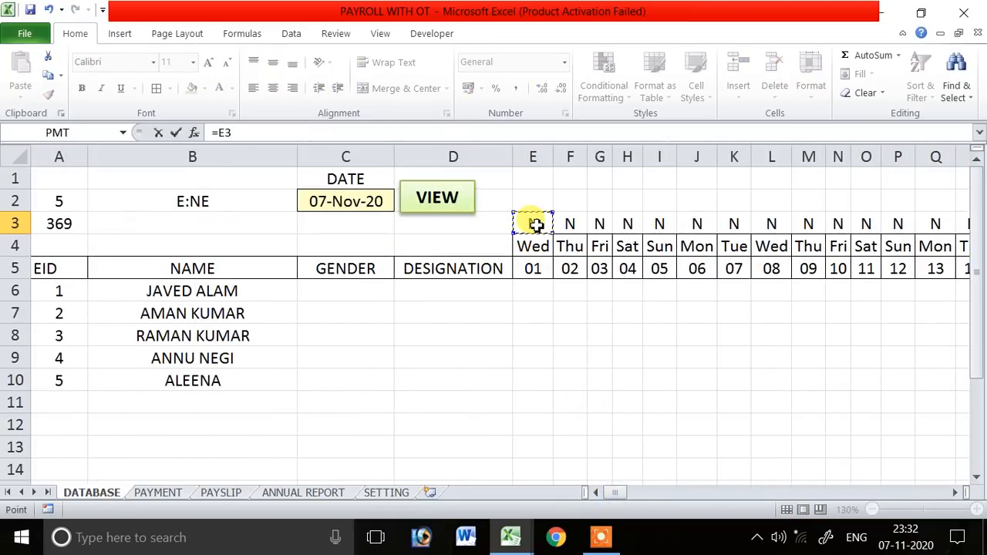
{"action": "key", "text": "Return"}
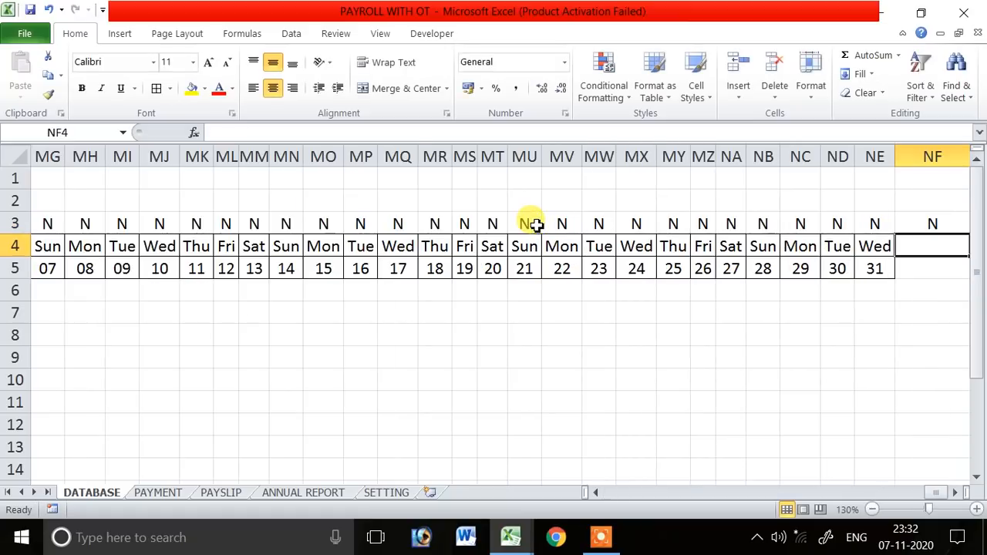
- Fill the formula in NF3 down through NF5 to link the weekday and date headings
{"action": "left_click", "coordinate": [950, 225]}
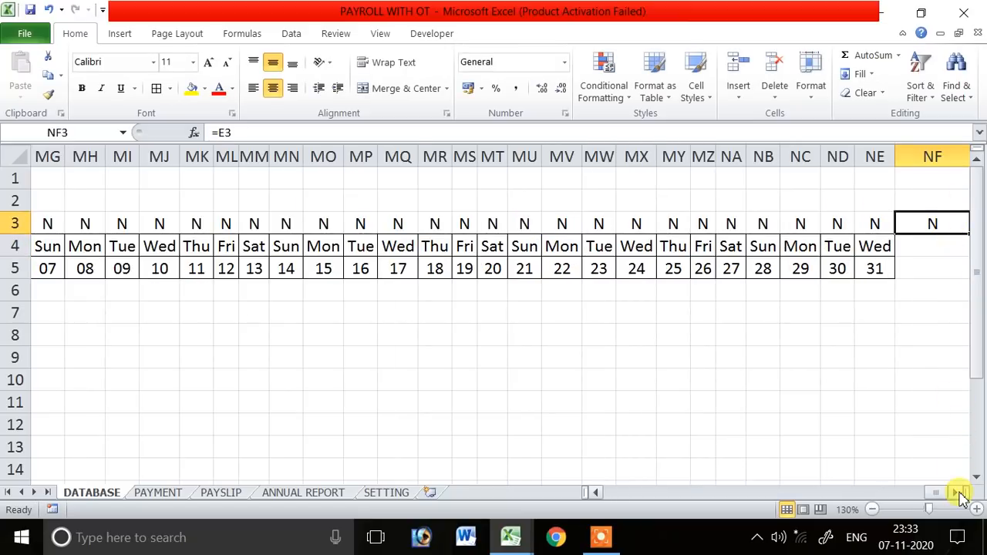
{"action": "left_click", "coordinate": [956, 492]}
{"action": "left_click", "coordinate": [955, 492]}
{"action": "left_click", "coordinate": [956, 493]}
{"action": "left_click", "coordinate": [956, 492]}
{"action": "left_click_drag", "start_coordinate": [821, 232], "coordinate": [824, 276]}
{"action": "left_click", "coordinate": [806, 246]}
{"action": "left_click", "coordinate": [793, 270]}
- Copy the date formatting of NE5 to NF5 and narrow column NF
{"action": "left_click", "coordinate": [733, 270]}
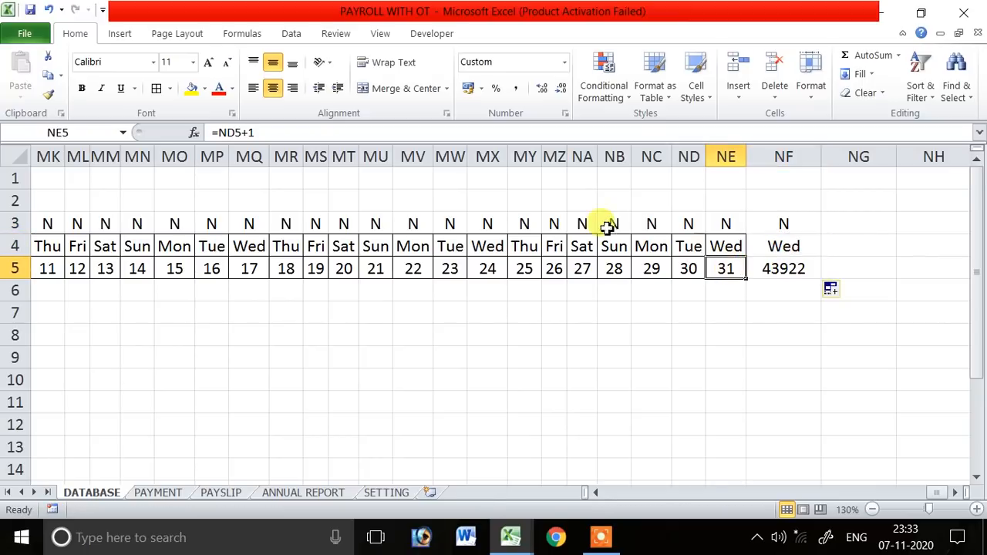
{"action": "left_click", "coordinate": [46, 97]}
{"action": "left_click", "coordinate": [765, 264]}
{"action": "left_click_drag", "start_coordinate": [819, 160], "coordinate": [787, 157]}
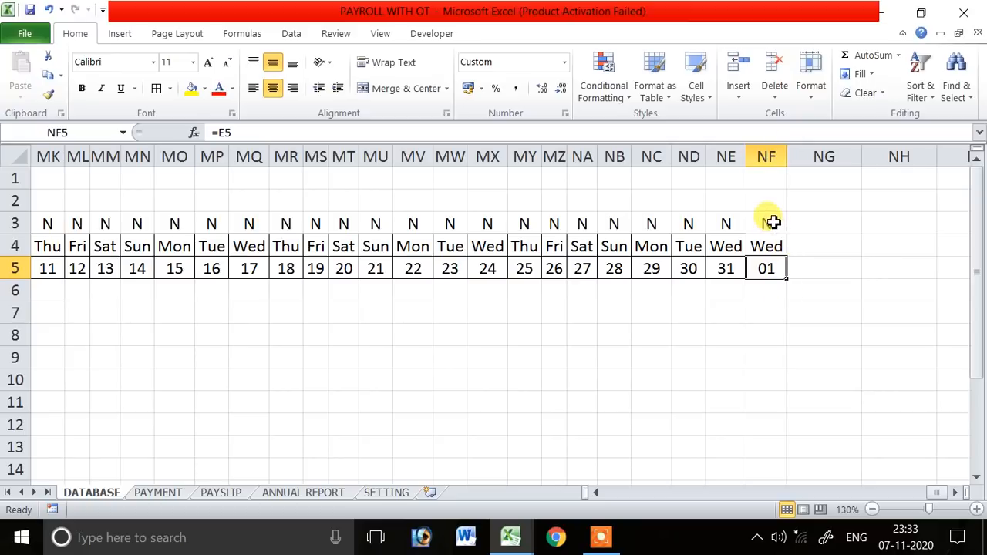
- Enter 1 in NF6 and fill a series rightward along row 6 in increments of 1 to number the new date columns
{"action": "left_click_drag", "start_coordinate": [782, 227], "coordinate": [779, 288]}
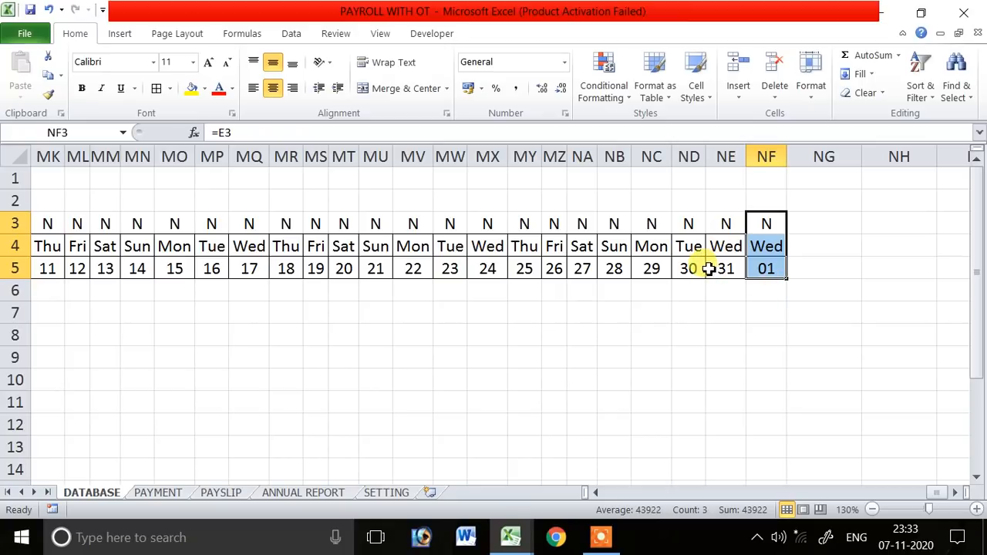
{"action": "left_click", "coordinate": [955, 492]}
{"action": "left_click", "coordinate": [955, 493]}
{"action": "left_click", "coordinate": [955, 493]}
{"action": "left_click", "coordinate": [613, 292]}
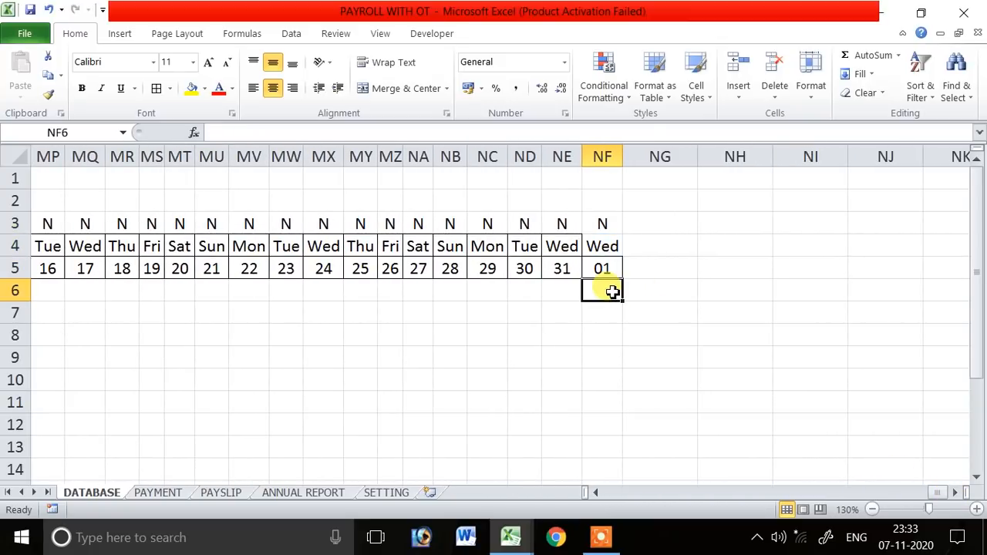
{"action": "type", "text": "1"}
{"action": "left_click", "coordinate": [637, 344]}
{"action": "left_click", "coordinate": [601, 292]}
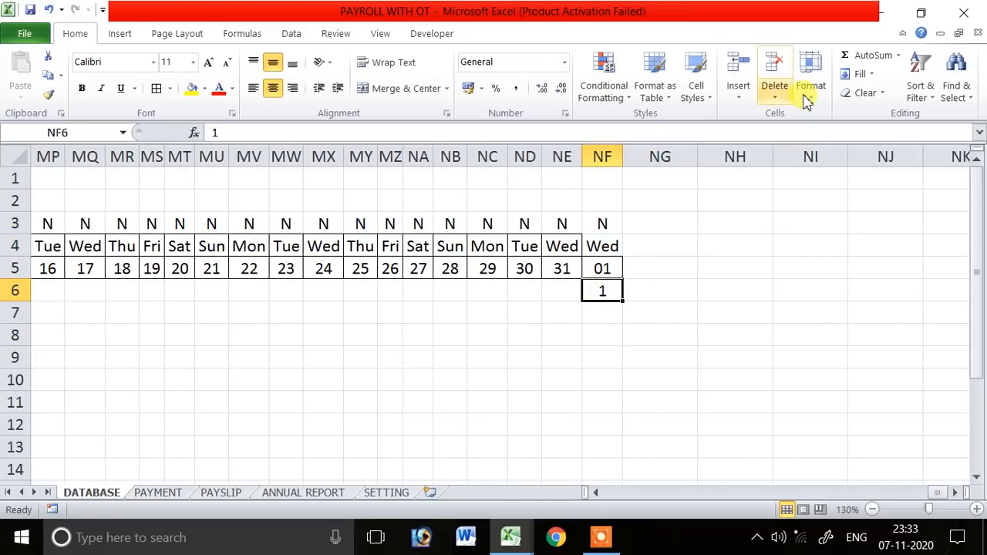
{"action": "left_click", "coordinate": [862, 74]}
{"action": "left_click", "coordinate": [880, 193]}
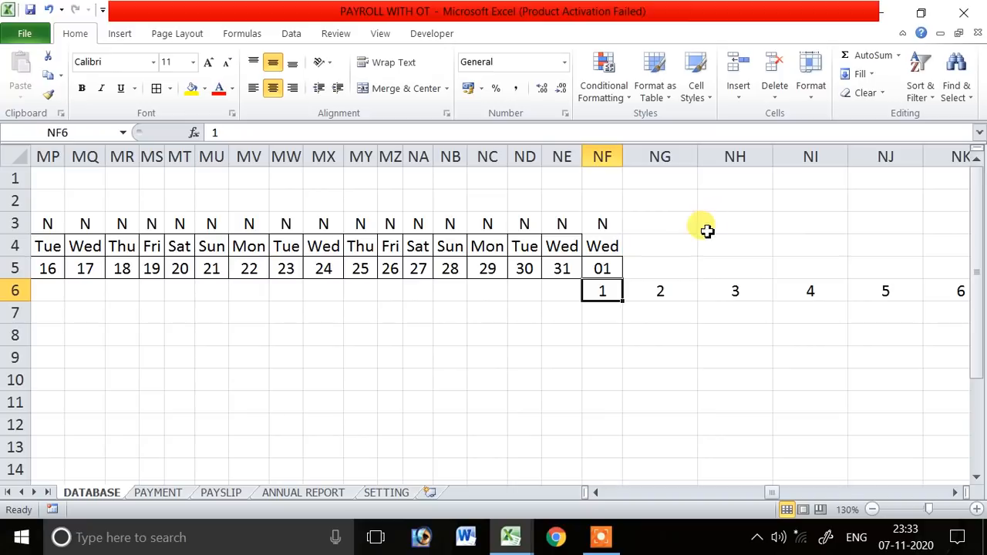
- Fill the heading formulas in NF3:NF5 rightward through column ABF
{"action": "left_click_drag", "start_coordinate": [604, 225], "coordinate": [981, 272]}
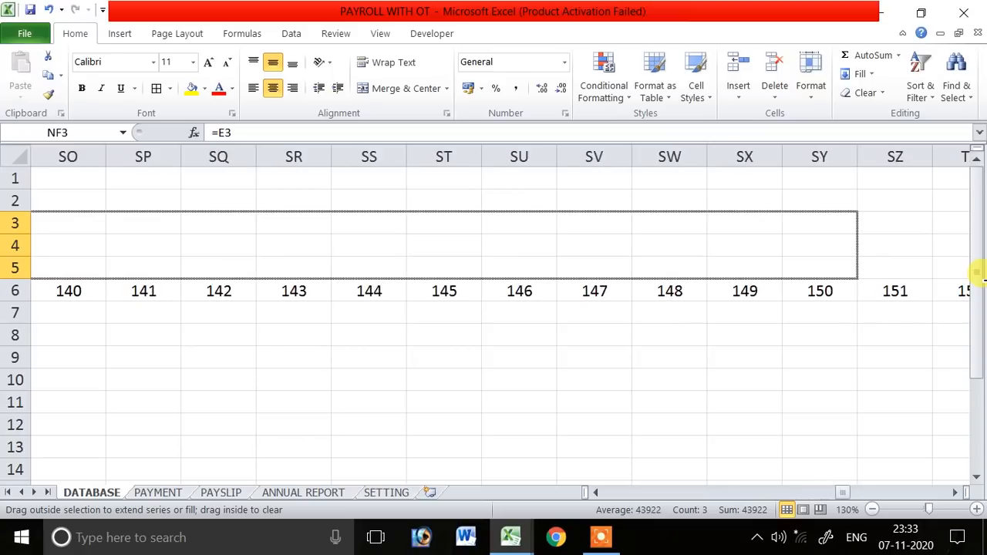
{"action": "left_click_drag", "start_coordinate": [982, 277], "coordinate": [857, 286]}
{"action": "left_click_drag", "start_coordinate": [948, 494], "coordinate": [525, 507]}
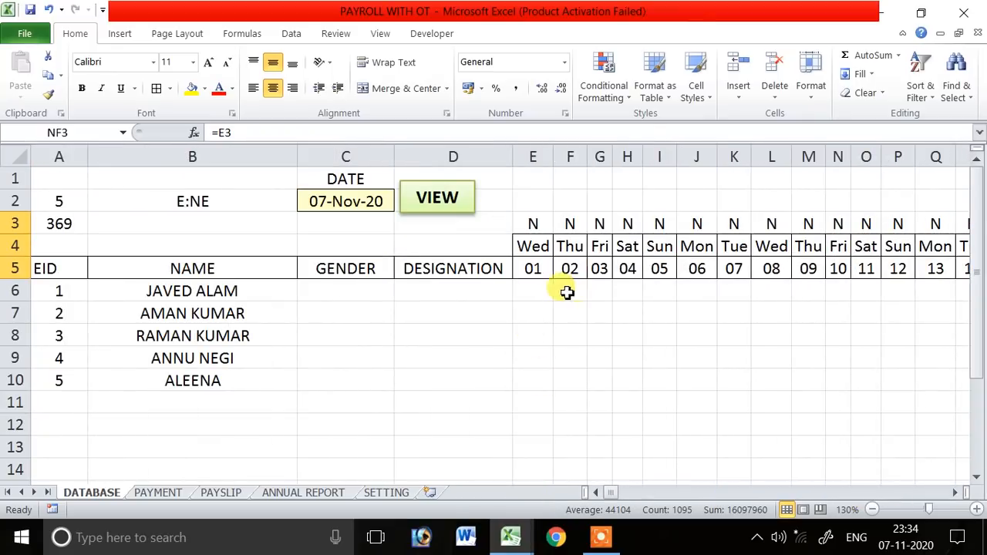
- Enter the formula =A3+365 in B3 to calculate the new last column number
{"action": "left_click", "coordinate": [132, 226]}
{"action": "type", "text": "="}
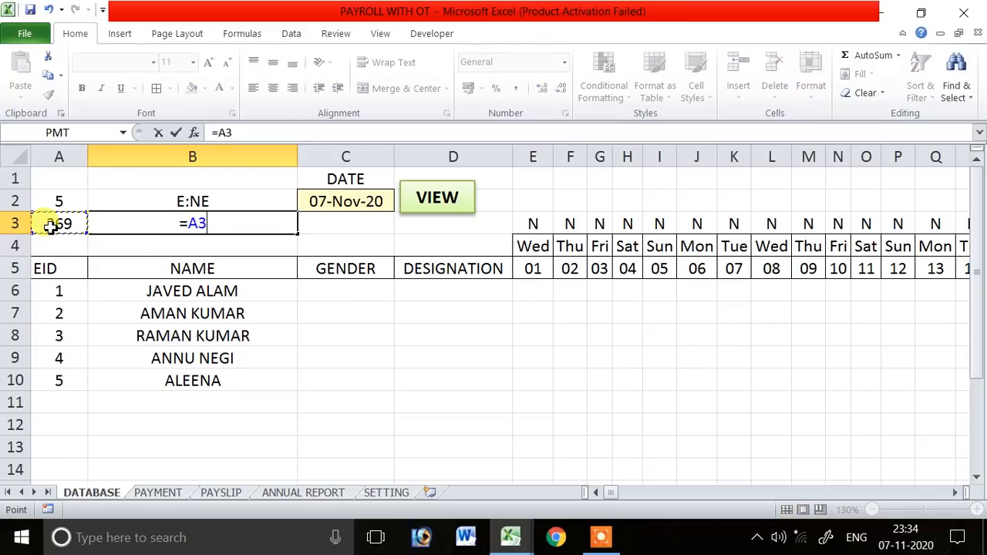
{"action": "type", "text": "A3+365"}
{"action": "key", "text": "Return"}
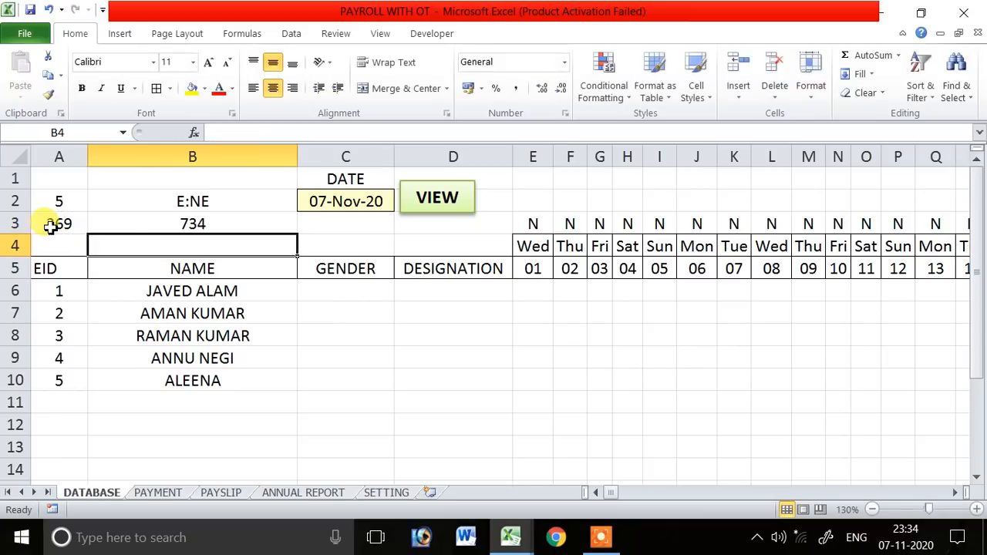
{"action": "left_click", "coordinate": [193, 223]}
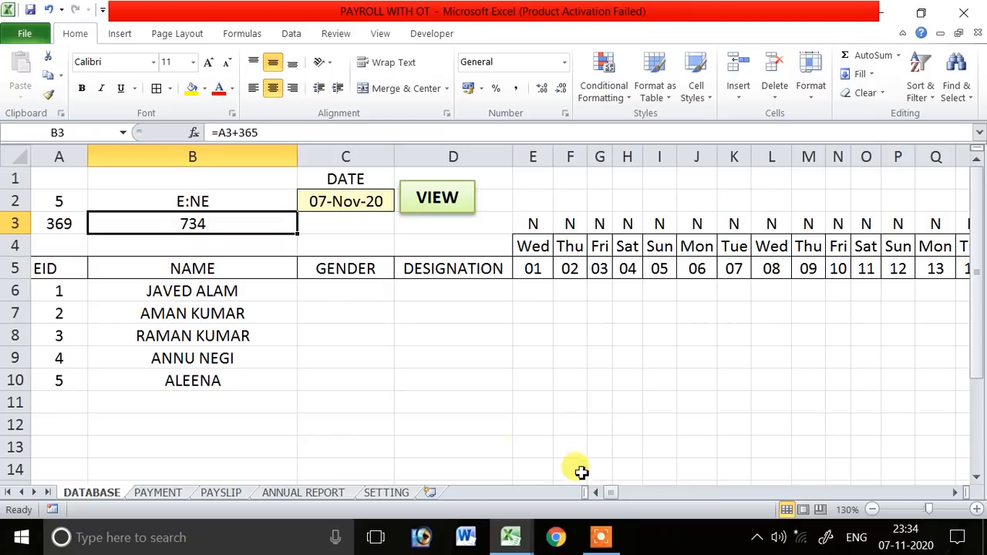
- Check the last filled heading column and change the column range noted in B2 to E:ABF
{"action": "left_click_drag", "start_coordinate": [611, 492], "coordinate": [556, 506]}
{"action": "left_click", "coordinate": [897, 221]}
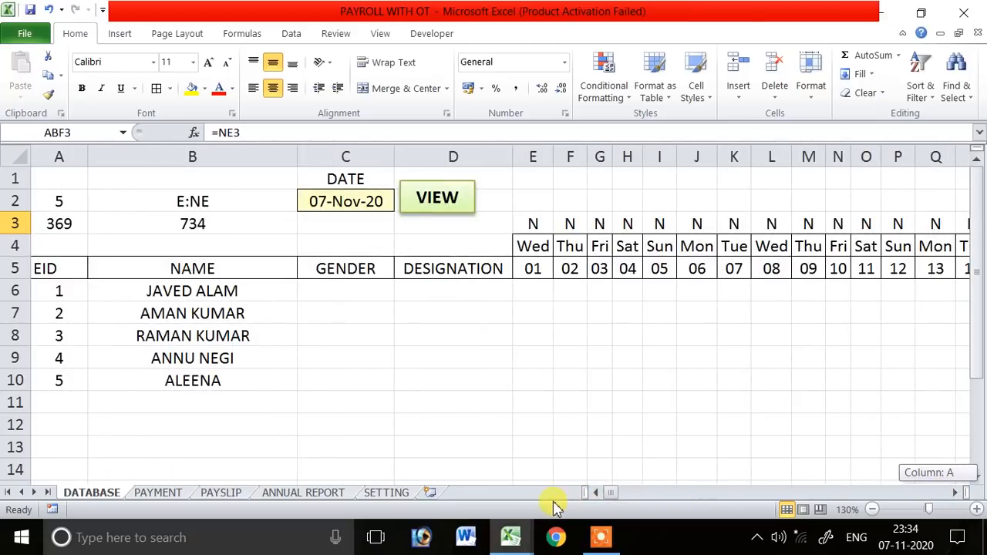
{"action": "double_click", "coordinate": [226, 201]}
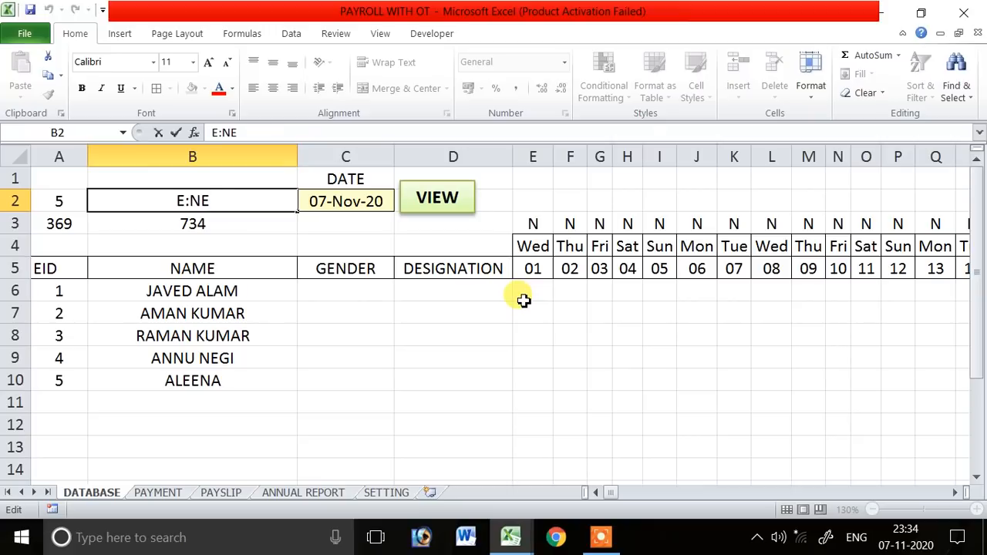
{"action": "type", "text": "ABF"}
{"action": "key", "text": "Return"}
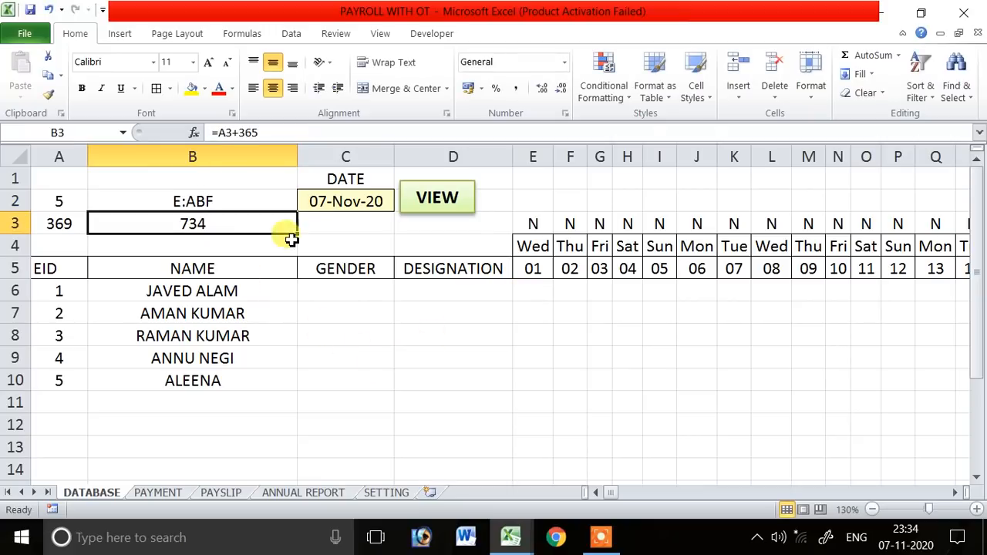
{"action": "left_click", "coordinate": [330, 224]}
{"action": "left_click", "coordinate": [255, 225]}
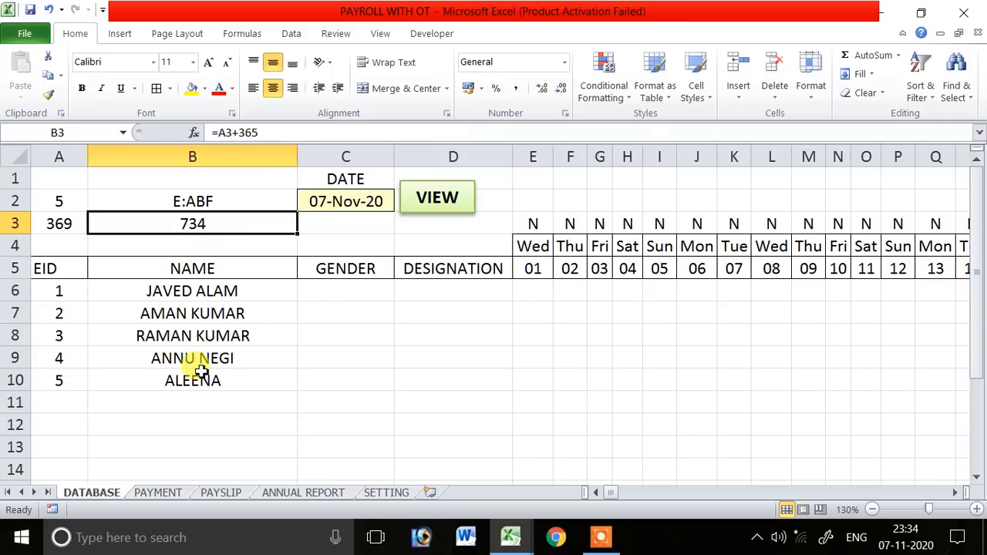
- Edit the VIEW button's VIEW_DATE macro so the For loop runs from 5 to 734, and test it with the VIEW button
{"action": "right_click", "coordinate": [441, 210]}
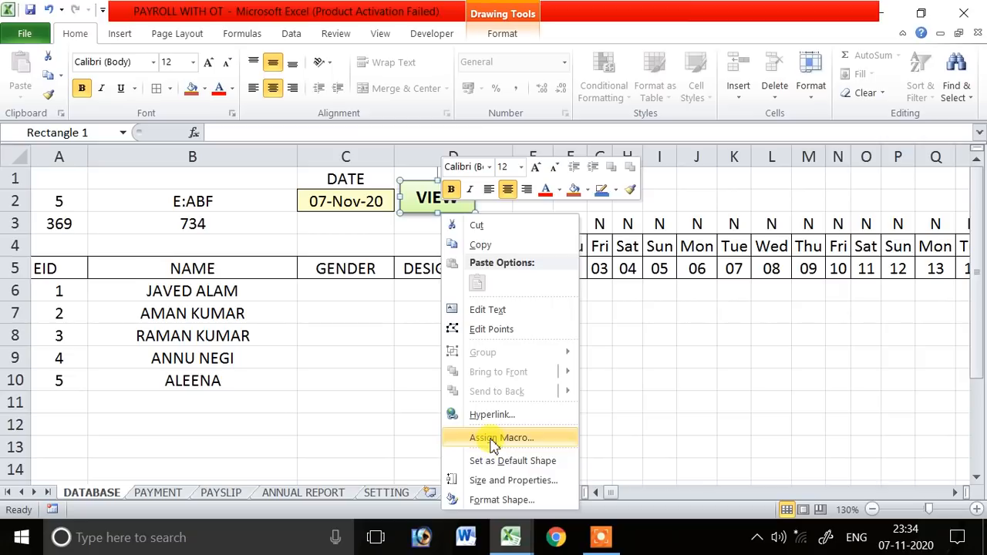
{"action": "left_click", "coordinate": [493, 438]}
{"action": "left_click", "coordinate": [478, 270]}
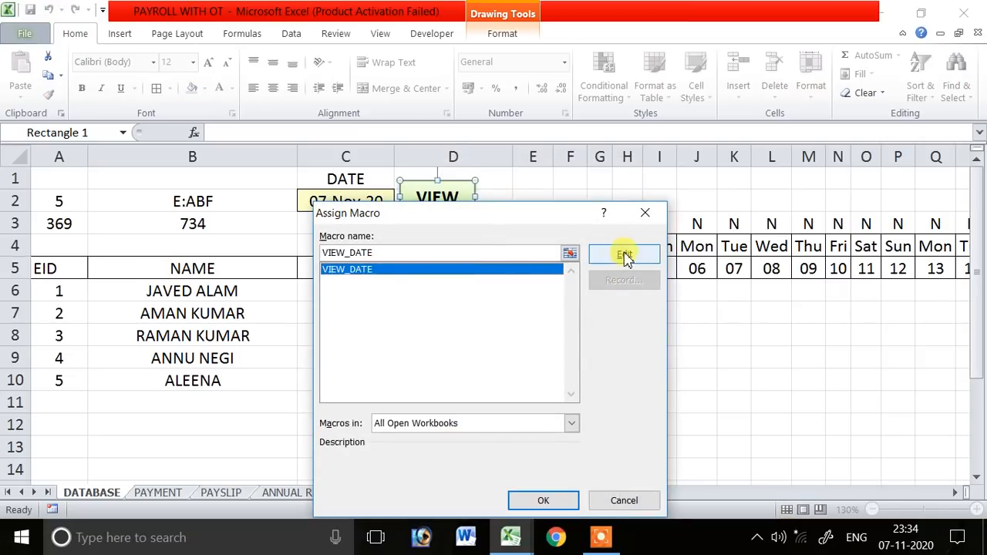
{"action": "left_click", "coordinate": [624, 255]}
{"action": "left_click_drag", "start_coordinate": [416, 317], "coordinate": [446, 316]}
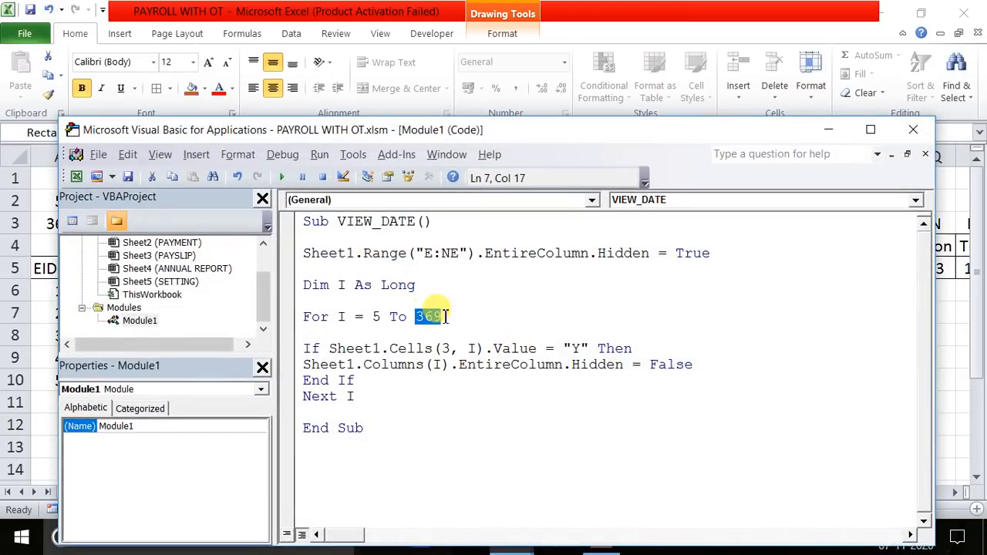
{"action": "left_click_drag", "start_coordinate": [418, 136], "coordinate": [464, 279]}
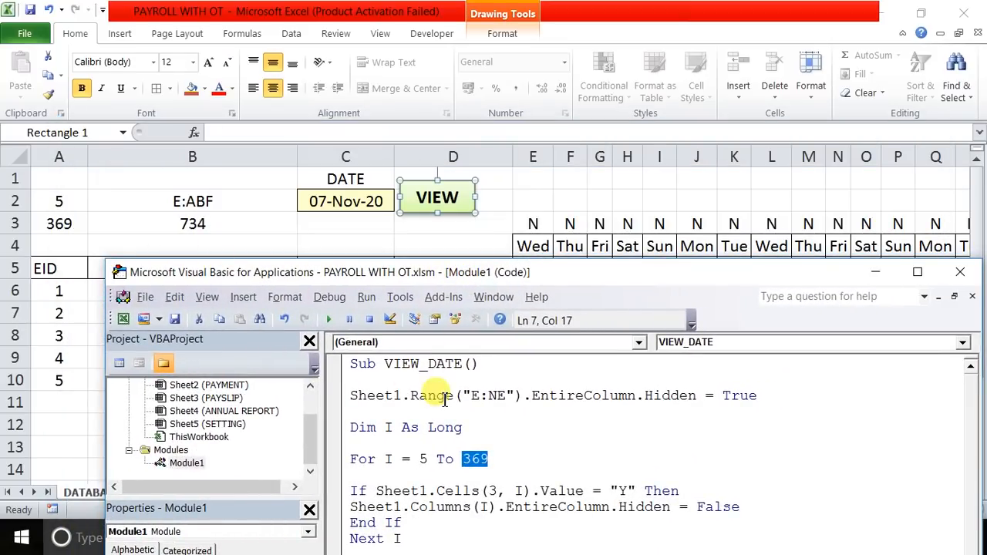
{"action": "type", "text": "734"}
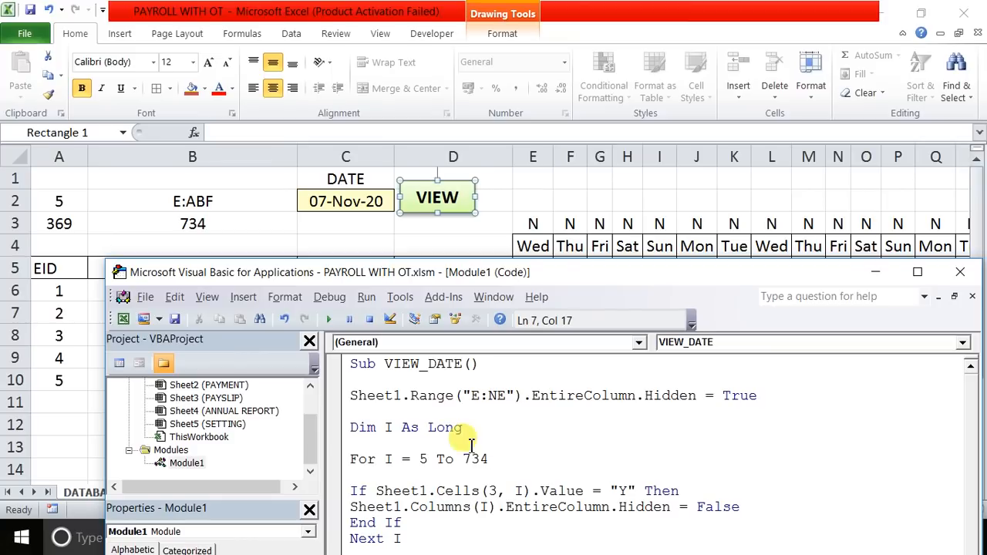
{"action": "left_click", "coordinate": [469, 227]}
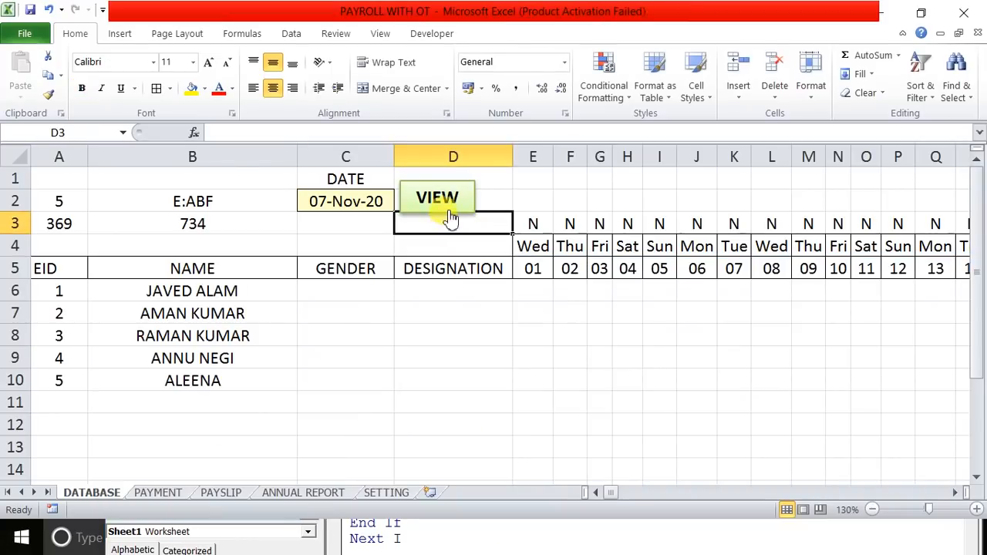
{"action": "left_click", "coordinate": [449, 210]}
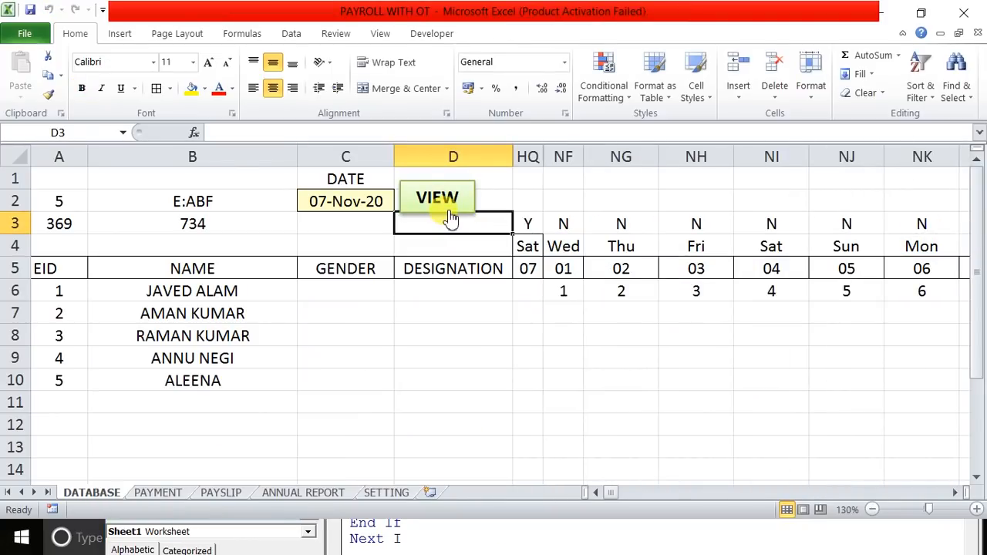
- Change the hidden range in the VIEW_DATE macro to E:ABF and rerun the VIEW button to check the displayed columns
{"action": "key", "text": "alt+Tab"}
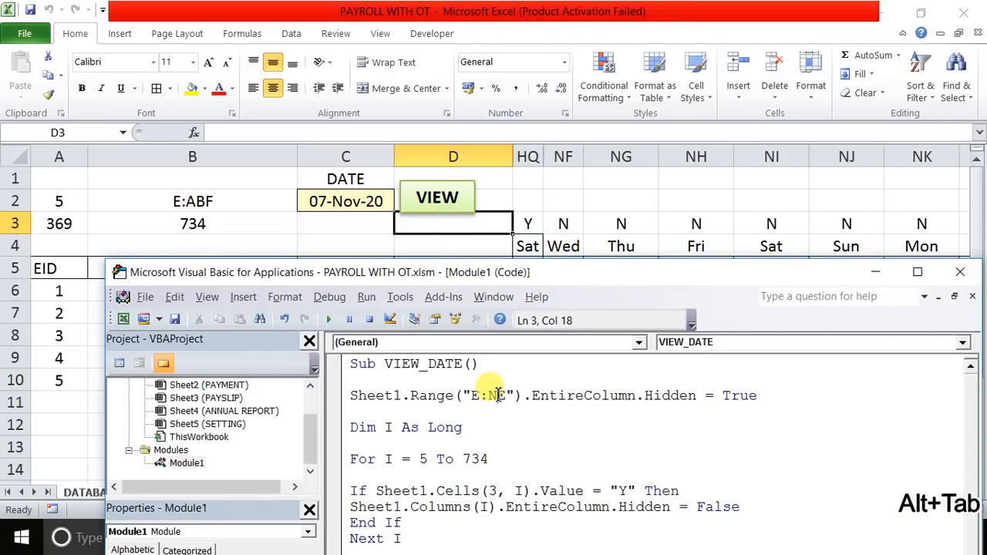
{"action": "key", "text": "BackSpace"}
{"action": "key", "text": "Delete"}
{"action": "type", "text": "ABF"}
{"action": "left_click", "coordinate": [626, 200]}
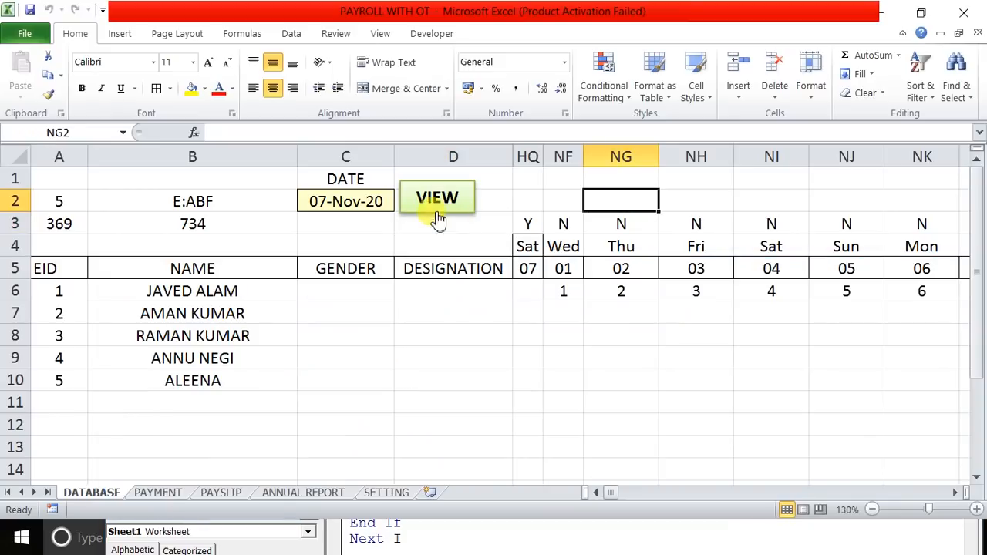
{"action": "left_click", "coordinate": [436, 210]}
{"action": "left_click", "coordinate": [580, 224]}
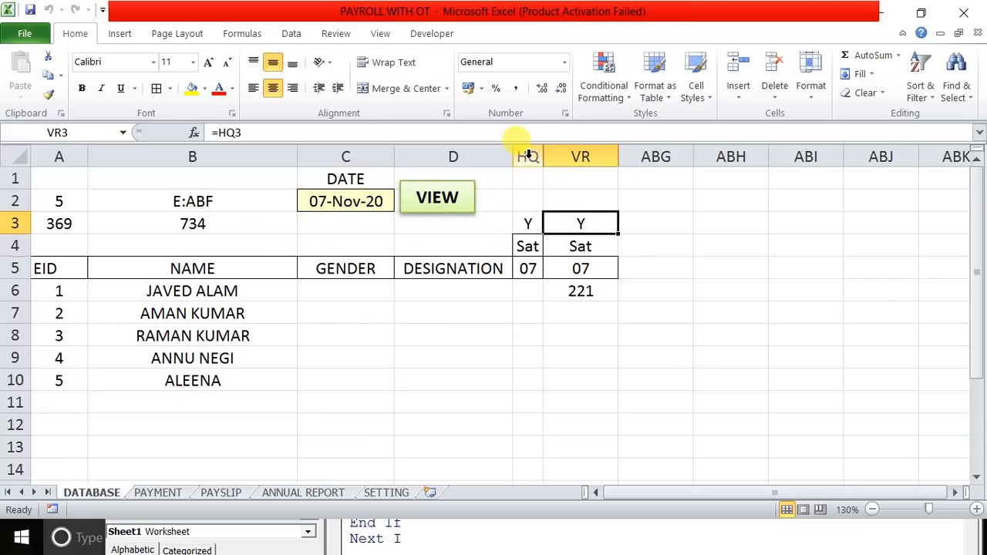
- Unhide all the date columns between columns D and VR
{"action": "left_click_drag", "start_coordinate": [528, 149], "coordinate": [575, 154]}
{"action": "left_click_drag", "start_coordinate": [463, 157], "coordinate": [586, 161]}
{"action": "right_click", "coordinate": [582, 163]}
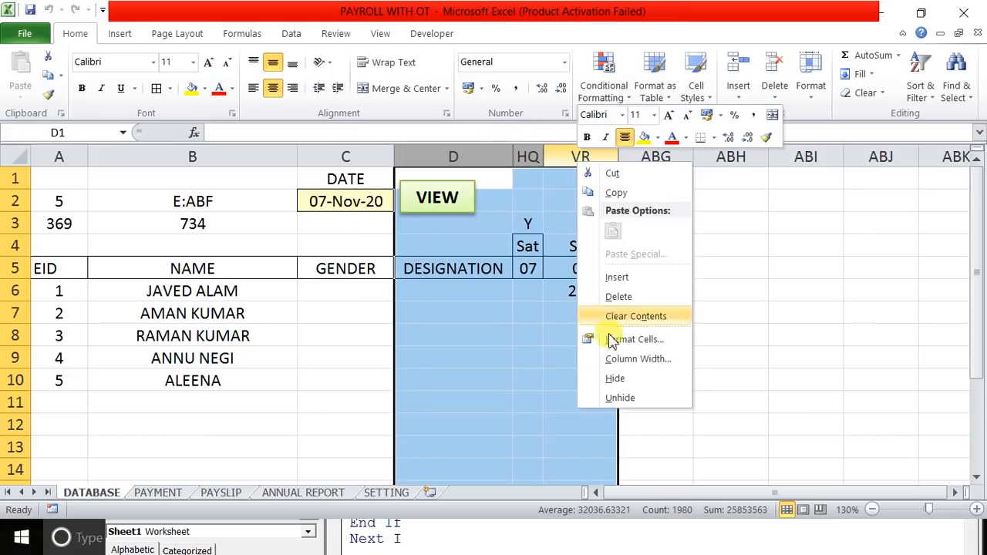
{"action": "left_click", "coordinate": [623, 396]}
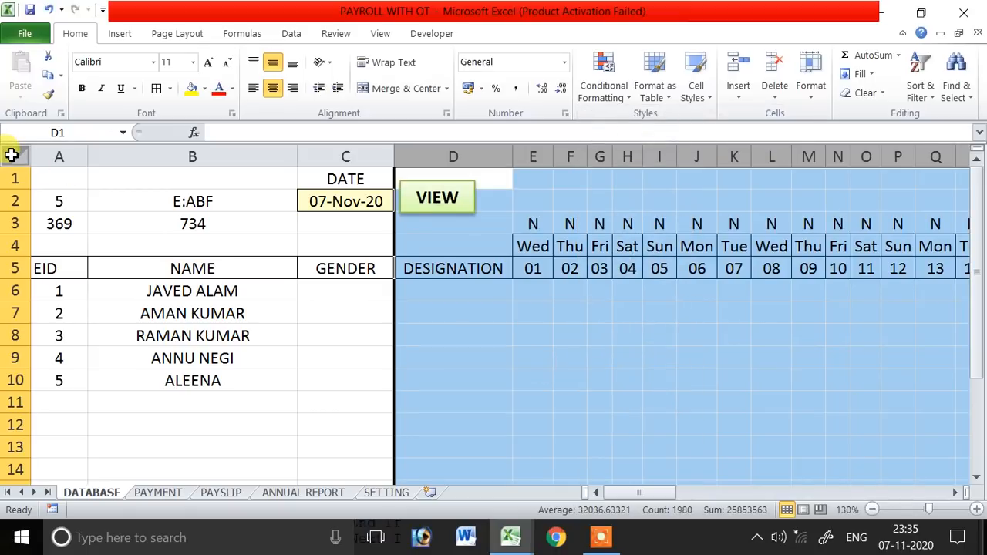
- AutoFit the width of every column on the DATABASE sheet and widen column A slightly
{"action": "left_click", "coordinate": [11, 155]}
{"action": "double_click", "coordinate": [87, 157]}
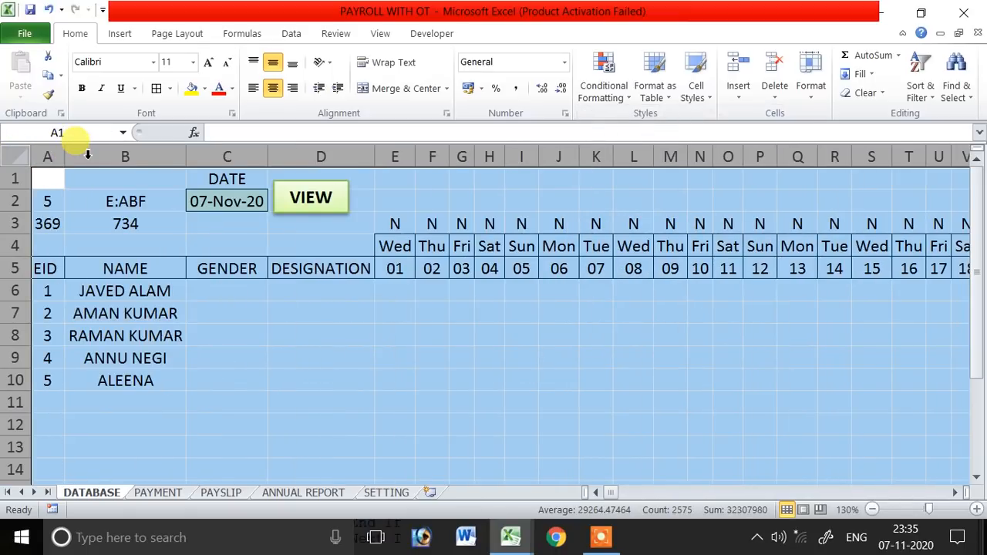
{"action": "left_click", "coordinate": [434, 352]}
{"action": "left_click_drag", "start_coordinate": [81, 156], "coordinate": [86, 158]}
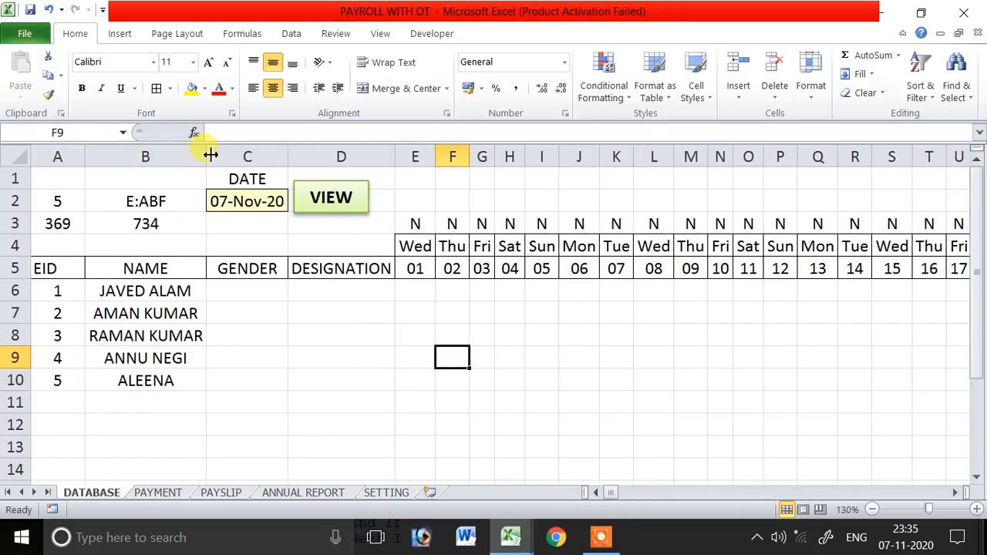
- Widen the NAME column and run the VIEW macro to show only the columns for 07-Nov-20
{"action": "left_click_drag", "start_coordinate": [210, 155], "coordinate": [239, 156]}
{"action": "left_click", "coordinate": [357, 309]}
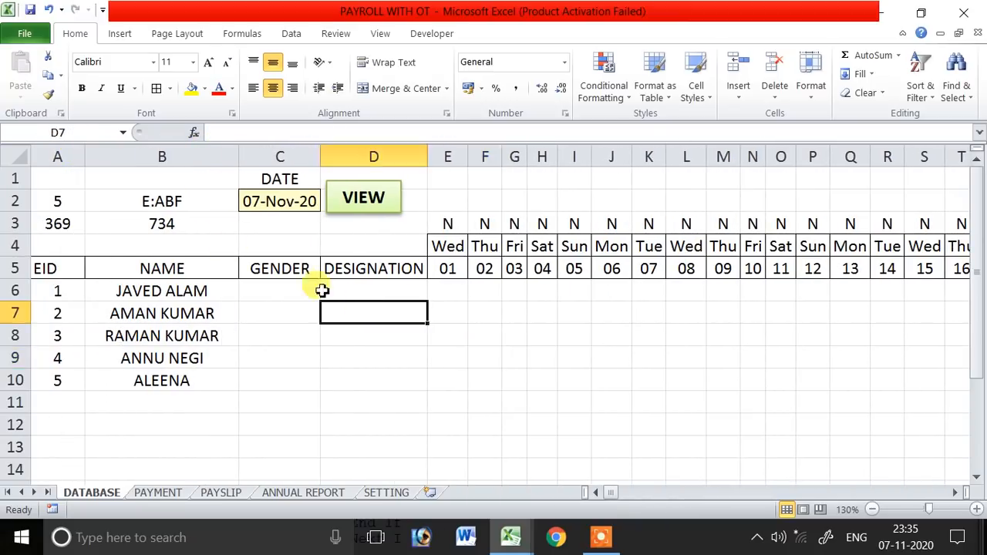
{"action": "left_click", "coordinate": [373, 212]}
{"action": "left_click", "coordinate": [546, 241]}
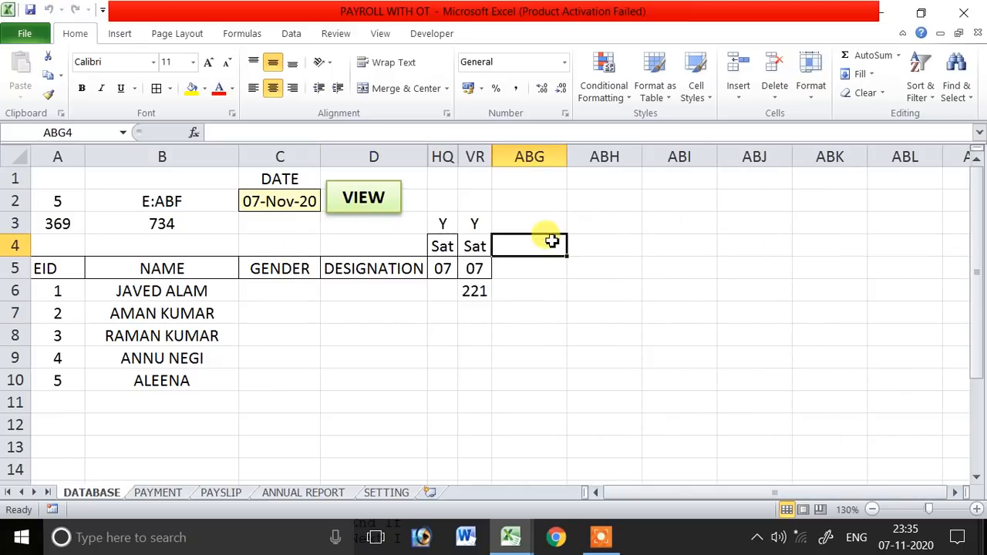
- Examine the formulas in rows 3 to 5 of the two date columns HQ and VR and how they relate
{"action": "left_click", "coordinate": [454, 246]}
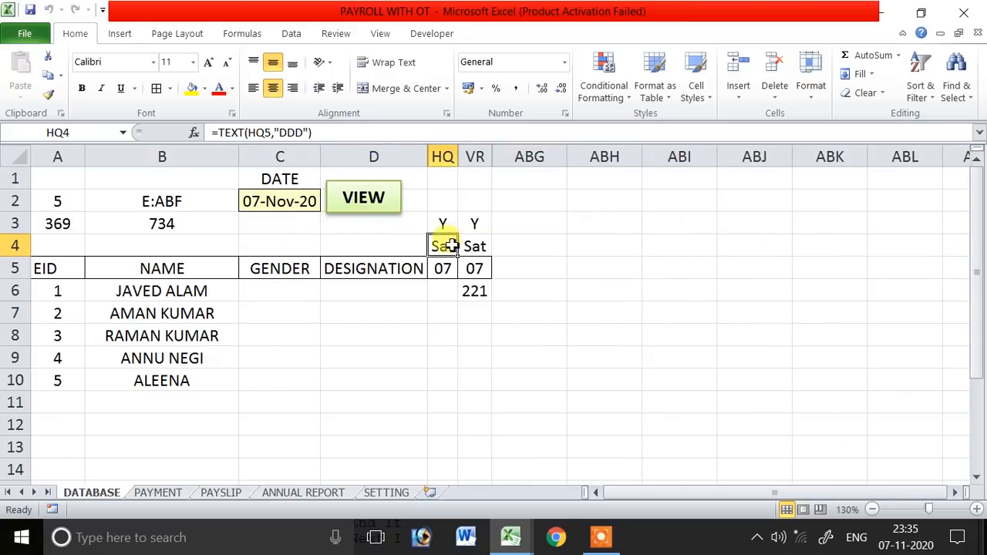
{"action": "left_click_drag", "start_coordinate": [479, 225], "coordinate": [474, 269]}
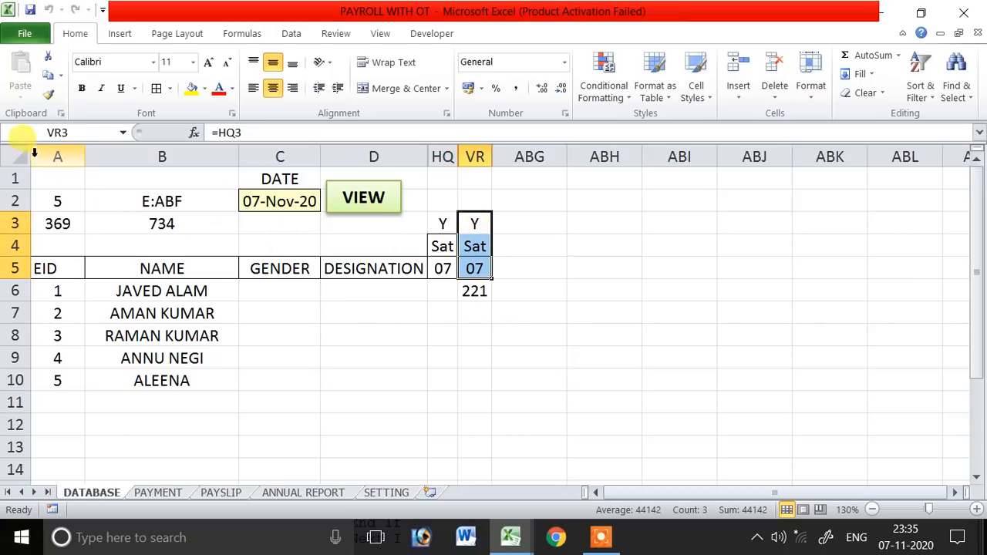
{"action": "left_click", "coordinate": [417, 249]}
{"action": "left_click", "coordinate": [473, 247]}
{"action": "left_click", "coordinate": [472, 287]}
{"action": "left_click", "coordinate": [442, 245]}
{"action": "left_click", "coordinate": [476, 225]}
{"action": "left_click", "coordinate": [442, 246]}
{"action": "left_click", "coordinate": [475, 246]}
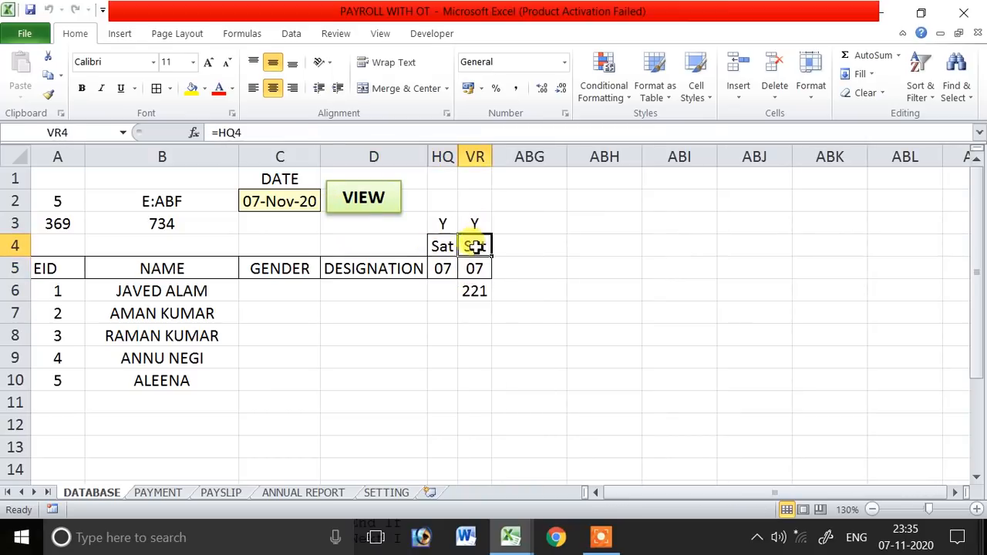
{"action": "left_click", "coordinate": [441, 224]}
{"action": "left_click", "coordinate": [475, 245]}
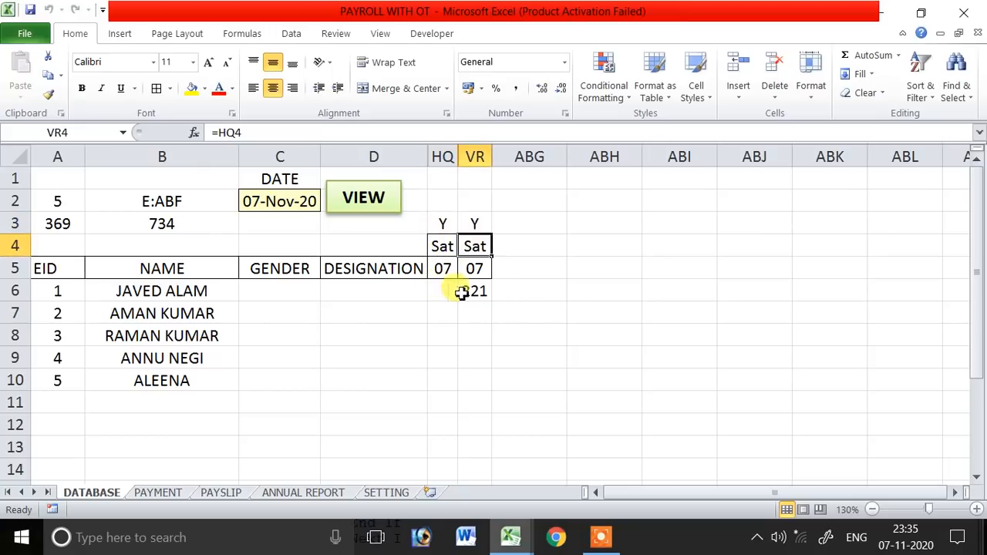
{"action": "left_click", "coordinate": [440, 267]}
{"action": "left_click", "coordinate": [450, 246]}
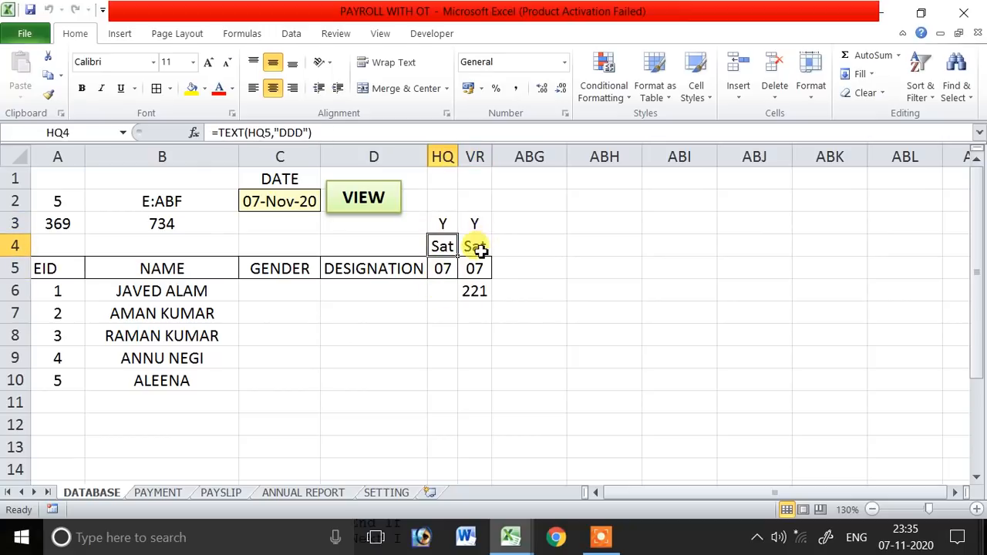
{"action": "left_click", "coordinate": [476, 247]}
{"action": "left_click", "coordinate": [445, 267]}
{"action": "left_click", "coordinate": [475, 268]}
{"action": "left_click", "coordinate": [446, 293]}
{"action": "left_click", "coordinate": [443, 202]}
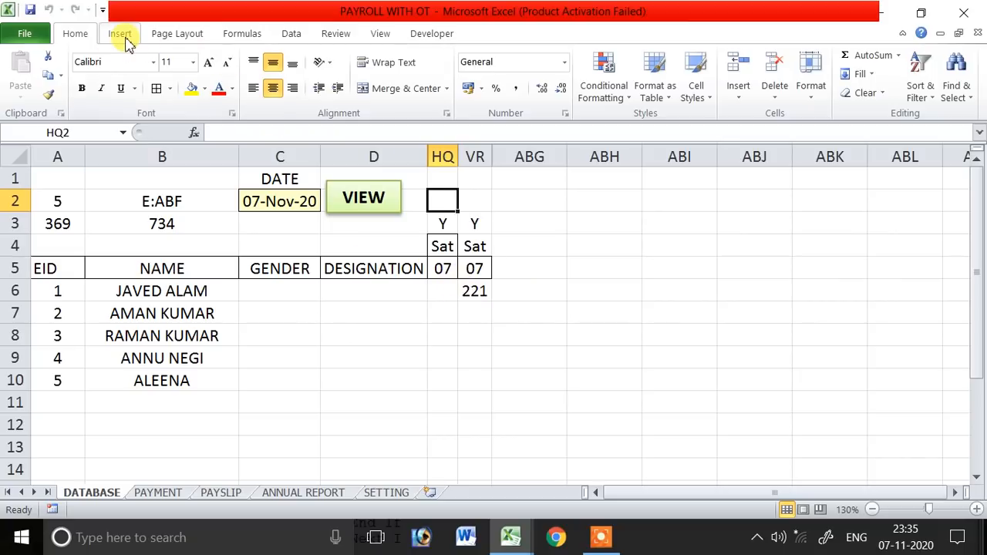
- Clear the value in cell VR6 and unhide all columns of the DATABASE sheet
{"action": "left_click", "coordinate": [446, 290]}
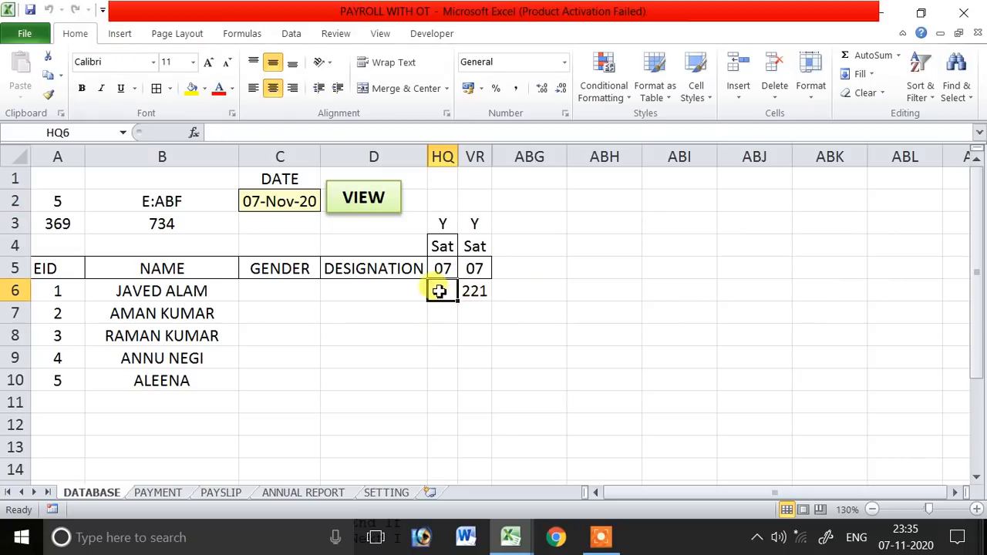
{"action": "left_click", "coordinate": [490, 291]}
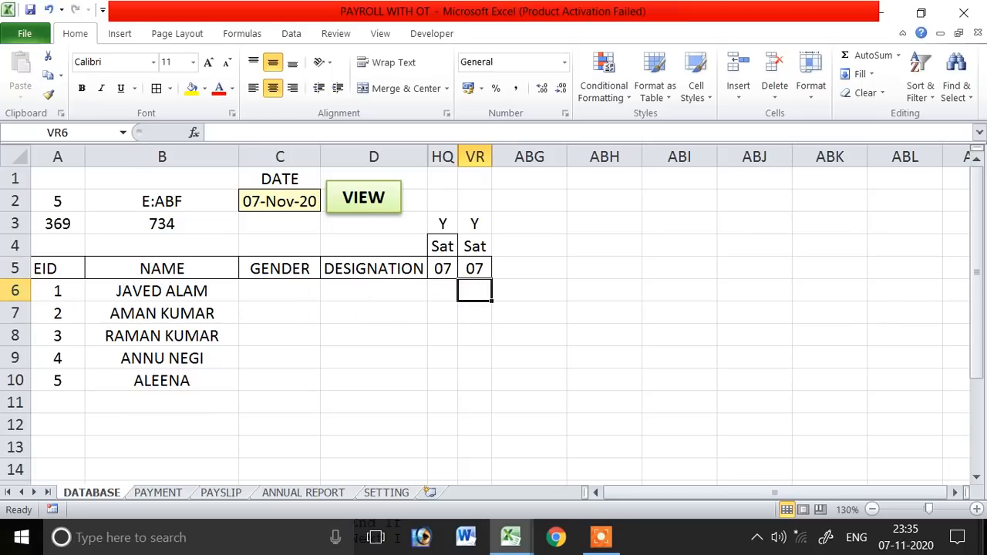
{"action": "left_click", "coordinate": [14, 291]}
{"action": "left_click", "coordinate": [15, 157]}
{"action": "right_click", "coordinate": [57, 158]}
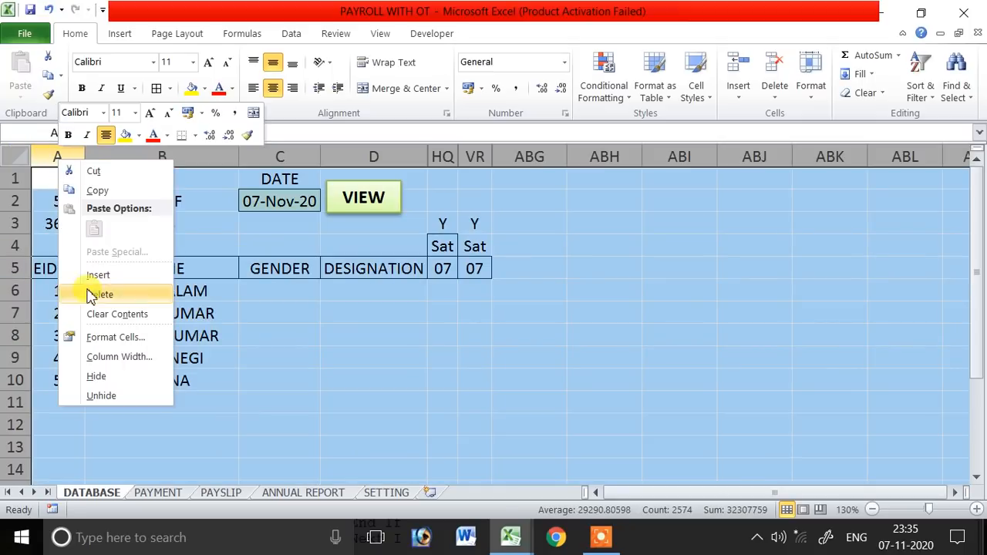
{"action": "left_click", "coordinate": [104, 395]}
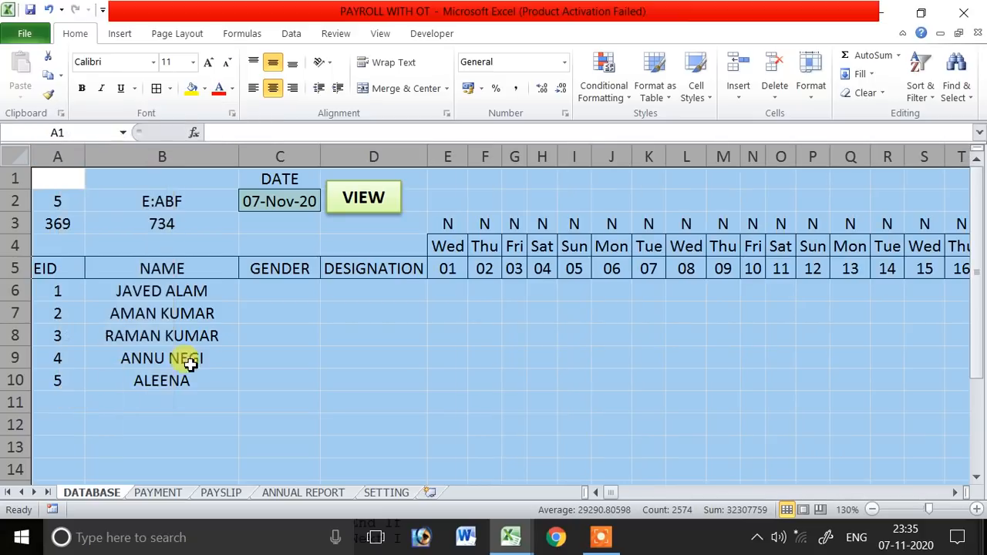
- Clear the contents of row 6 and re-enter employee ID 1 with the employee's full name
{"action": "left_click", "coordinate": [440, 309]}
{"action": "left_click", "coordinate": [15, 294]}
{"action": "key", "text": "Delete"}
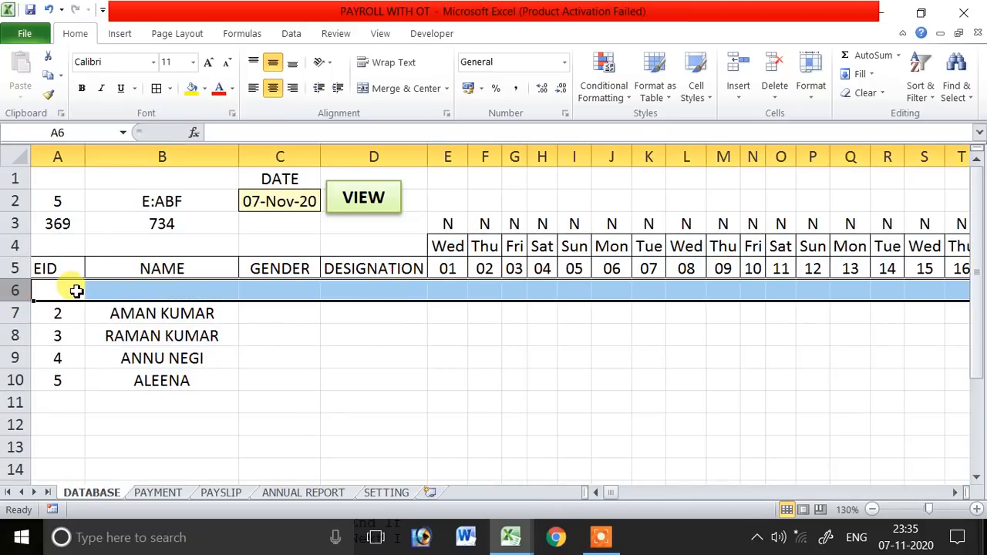
{"action": "left_click", "coordinate": [59, 292]}
{"action": "key", "text": "Tab"}
{"action": "type", "text": "JAVED ALAM"}
- Fill the GENDER column for the five employees in C6:C10 with M, M, M, F and F
{"action": "key", "text": "Tab"}
{"action": "type", "text": "M"}
{"action": "key", "text": "Return"}
{"action": "type", "text": "M"}
{"action": "key", "text": "Escape"}
{"action": "key", "text": "Up"}
{"action": "key", "text": "Right"}
{"action": "key", "text": "Right"}
{"action": "key", "text": "Down"}
{"action": "type", "text": "M"}
{"action": "key", "text": "Return"}
{"action": "type", "text": "M"}
{"action": "key", "text": "Return"}
{"action": "type", "text": "F"}
{"action": "key", "text": "Return"}
{"action": "type", "text": "F"}
{"action": "key", "text": "Return"}
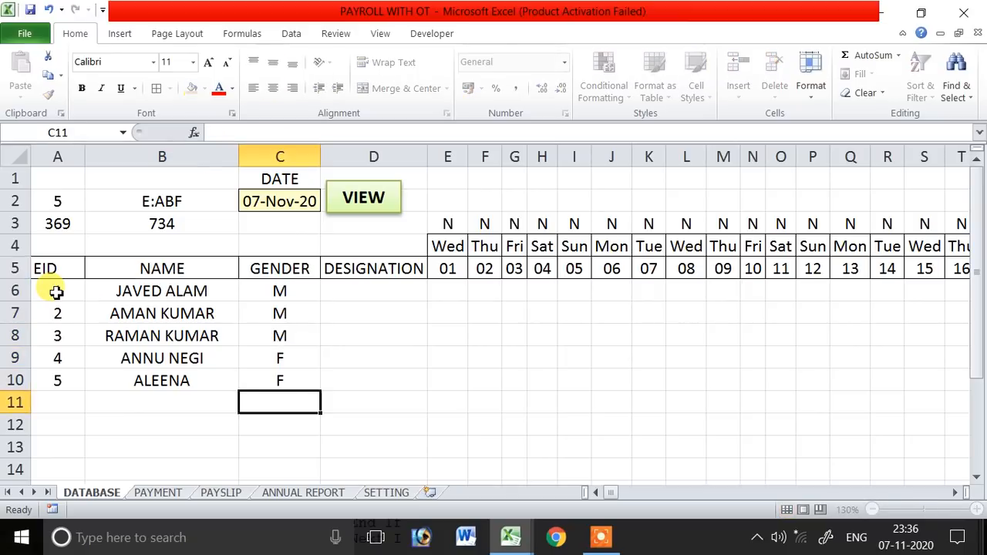
- Enter the designations MANAGER, ACCOUNTANT, CLEARK, STENO and ACCOUNTANT in D6:D10
{"action": "key", "text": "Right"}
{"action": "key", "text": "Up"}
{"action": "key", "text": "Up"}
{"action": "key", "text": "Up"}
{"action": "key", "text": "Up"}
{"action": "key", "text": "Up"}
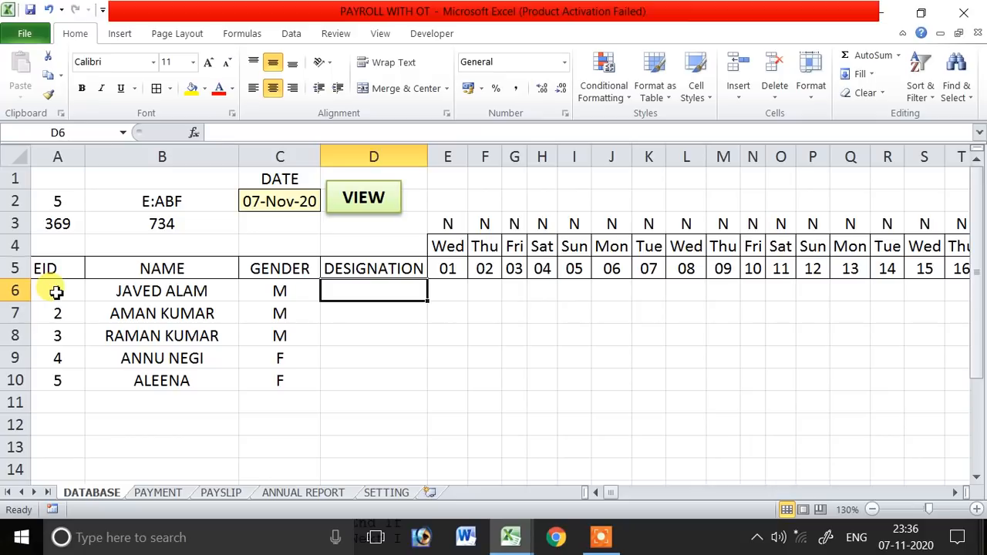
{"action": "type", "text": "MANAGER"}
{"action": "key", "text": "Return"}
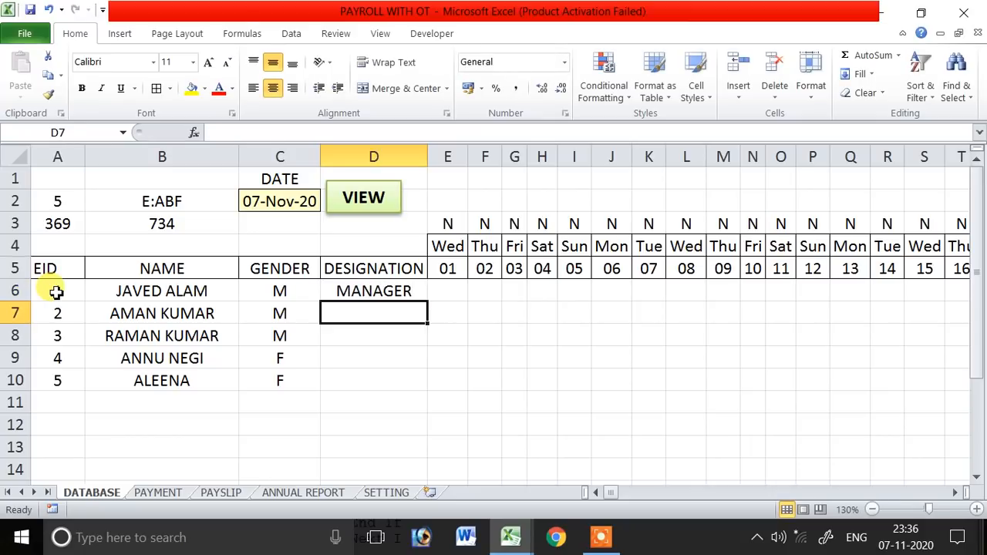
{"action": "type", "text": "ACCOUNTANT"}
{"action": "key", "text": "Return"}
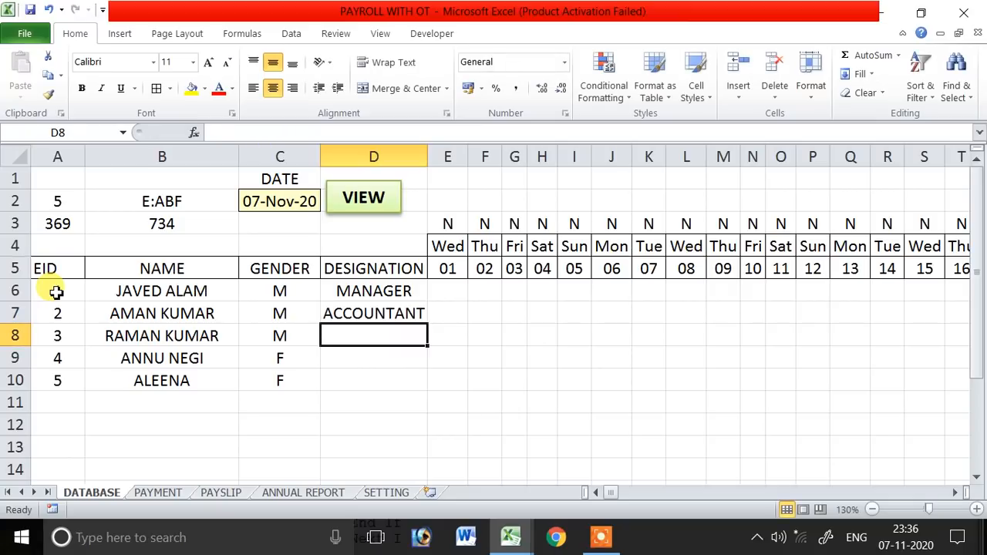
{"action": "type", "text": "CLEARK"}
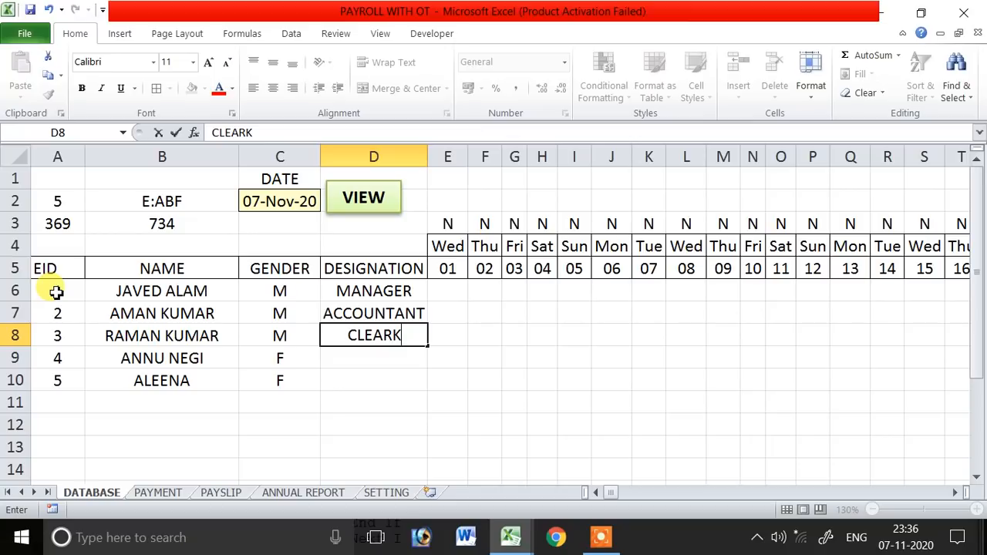
{"action": "key", "text": "Return"}
{"action": "type", "text": "STENO"}
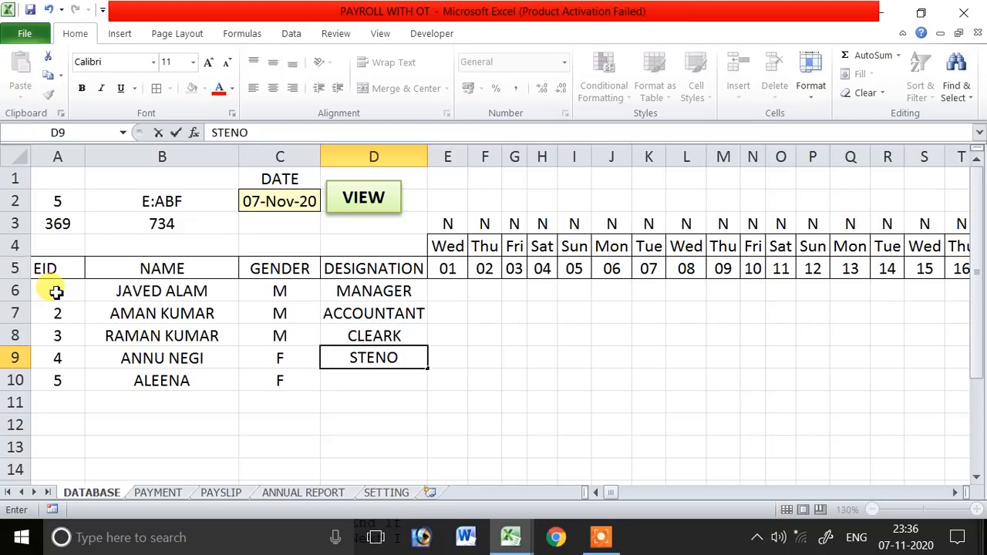
{"action": "key", "text": "Return"}
{"action": "type", "text": "AC"}
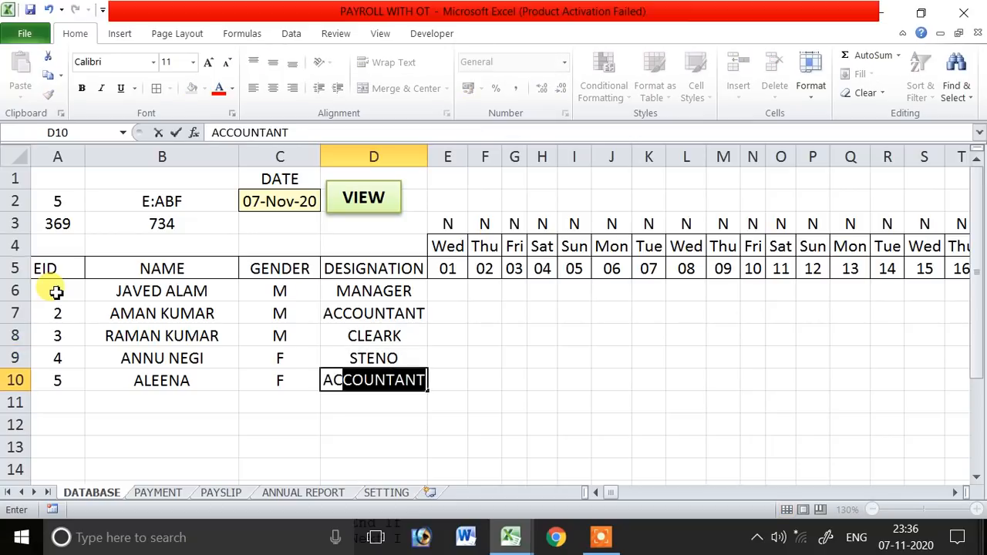
{"action": "key", "text": "Return"}
- Widen the DESIGNATION column slightly and select the employee records in A6:D10
{"action": "left_click_drag", "start_coordinate": [428, 149], "coordinate": [443, 155]}
{"action": "left_click", "coordinate": [477, 349]}
{"action": "left_click", "coordinate": [51, 291]}
{"action": "left_click_drag", "start_coordinate": [51, 292], "coordinate": [434, 379]}
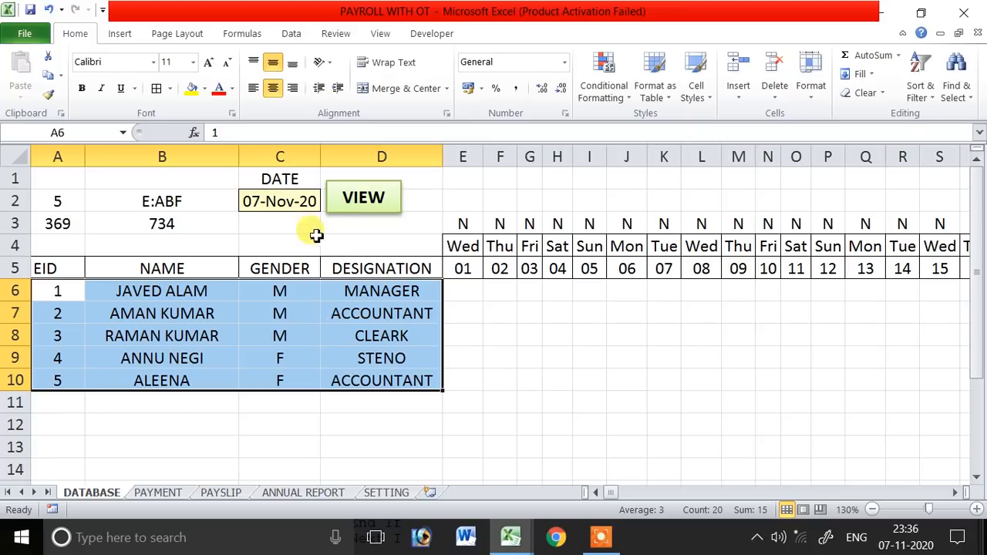
- Run the VIEW macro for 07-Nov-20 and look over the entry cells of both date columns in rows 6 to 10
{"action": "left_click", "coordinate": [333, 197]}
{"action": "left_click", "coordinate": [560, 309]}
{"action": "left_click", "coordinate": [466, 289]}
{"action": "left_click", "coordinate": [498, 293]}
{"action": "left_click_drag", "start_coordinate": [465, 289], "coordinate": [482, 379]}
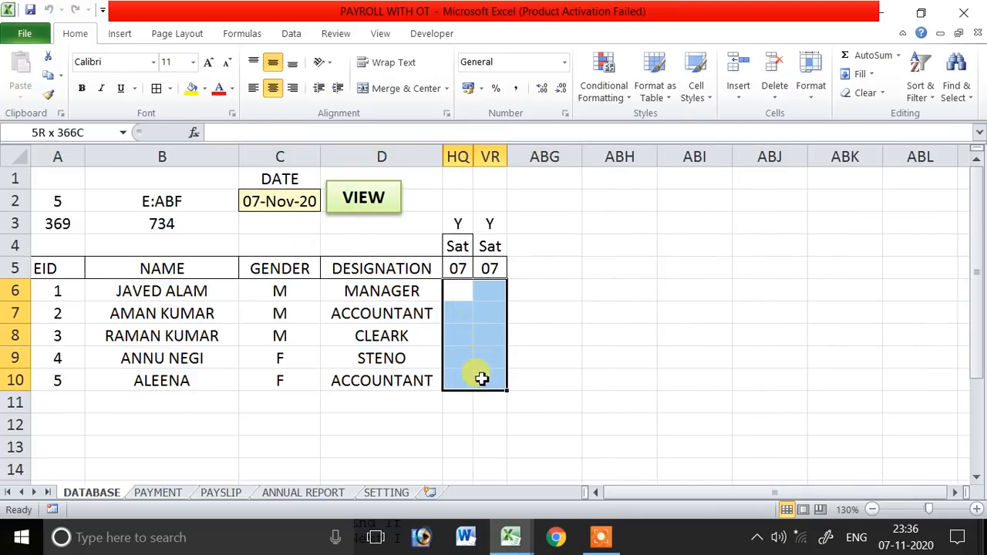
{"action": "left_click", "coordinate": [480, 320]}
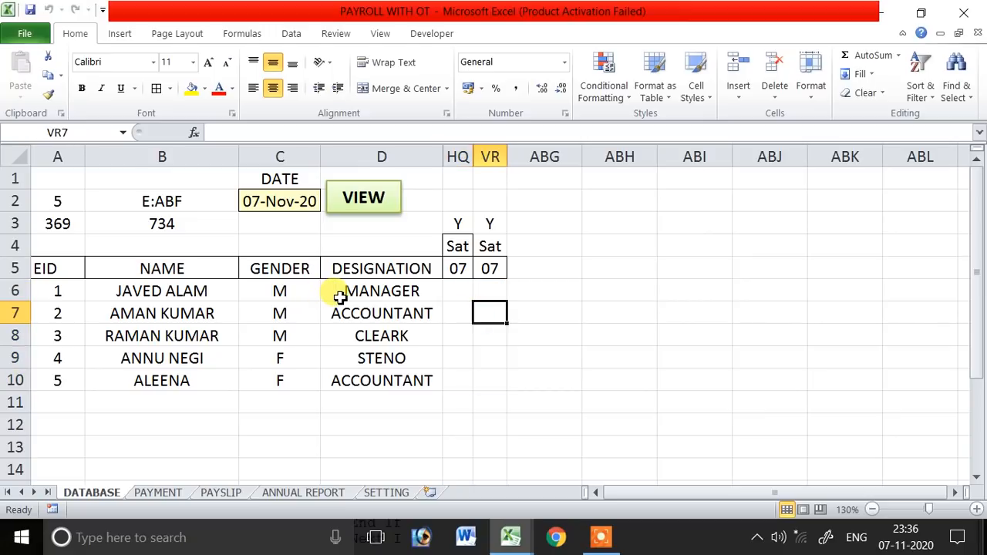
{"action": "left_click", "coordinate": [457, 290]}
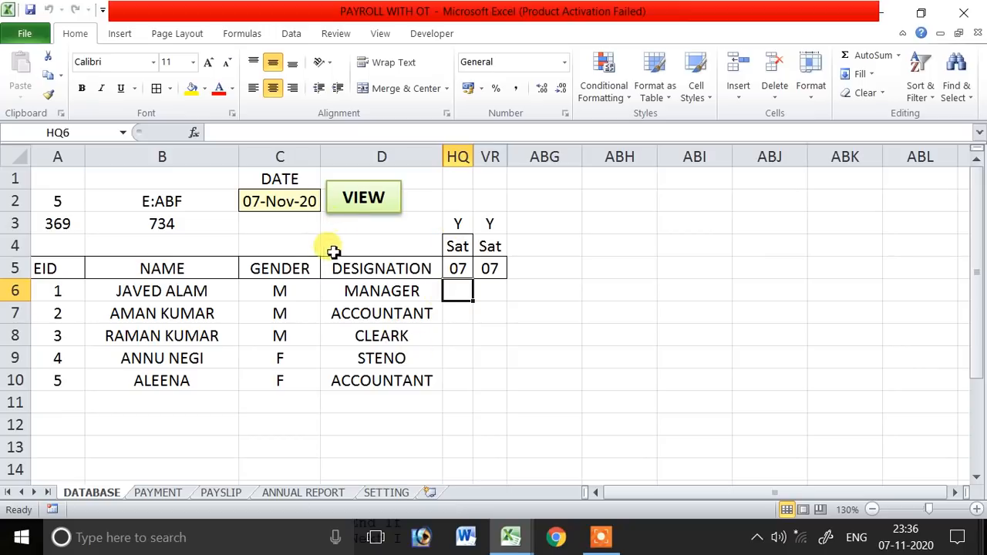
- Unhide all columns of the sheet again and check the first date's formula in E5
{"action": "left_click", "coordinate": [31, 159]}
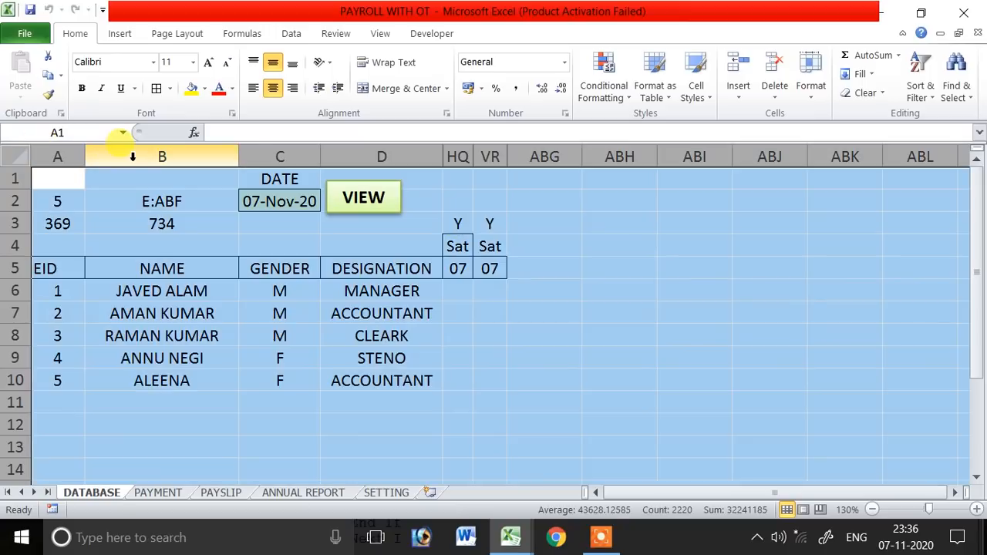
{"action": "right_click", "coordinate": [122, 157]}
{"action": "left_click", "coordinate": [176, 393]}
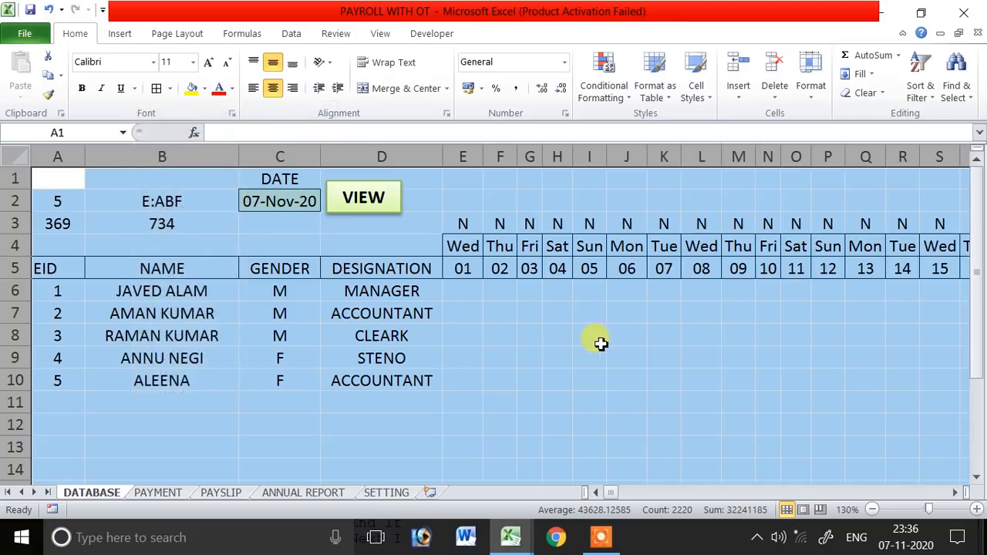
{"action": "left_click", "coordinate": [595, 341]}
{"action": "left_click", "coordinate": [466, 270]}
{"action": "left_click_drag", "start_coordinate": [617, 495], "coordinate": [598, 497]}
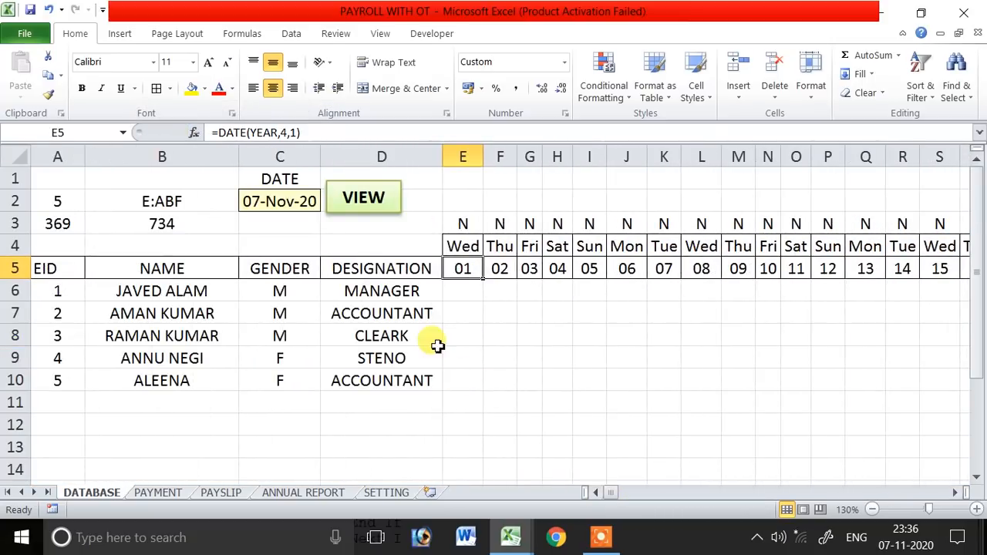
{"action": "left_click", "coordinate": [202, 423]}
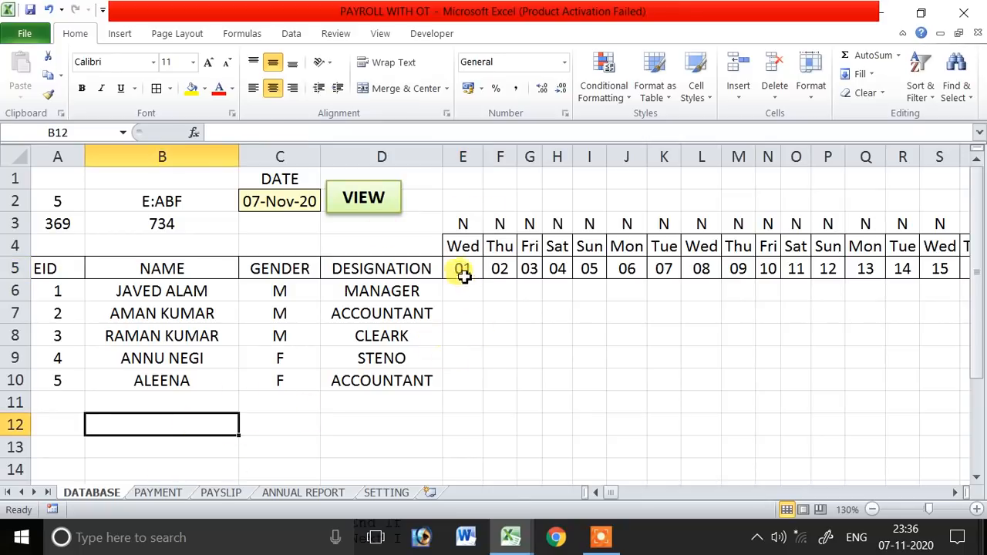
{"action": "type", "text": "="}
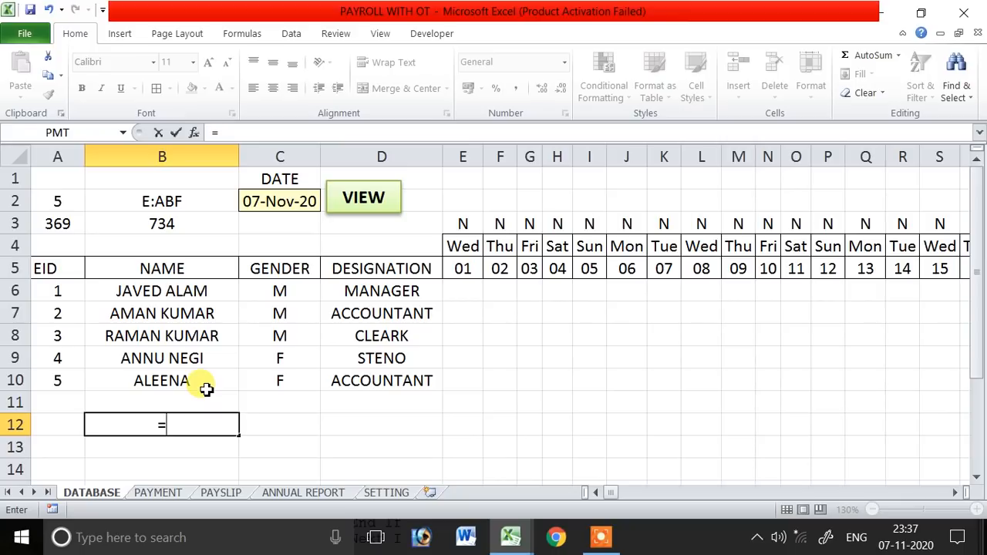
{"action": "key", "text": "Escape"}
- Recheck the date formula in E5 and enter 5 in cell B12 below the employee list
{"action": "left_click", "coordinate": [469, 264]}
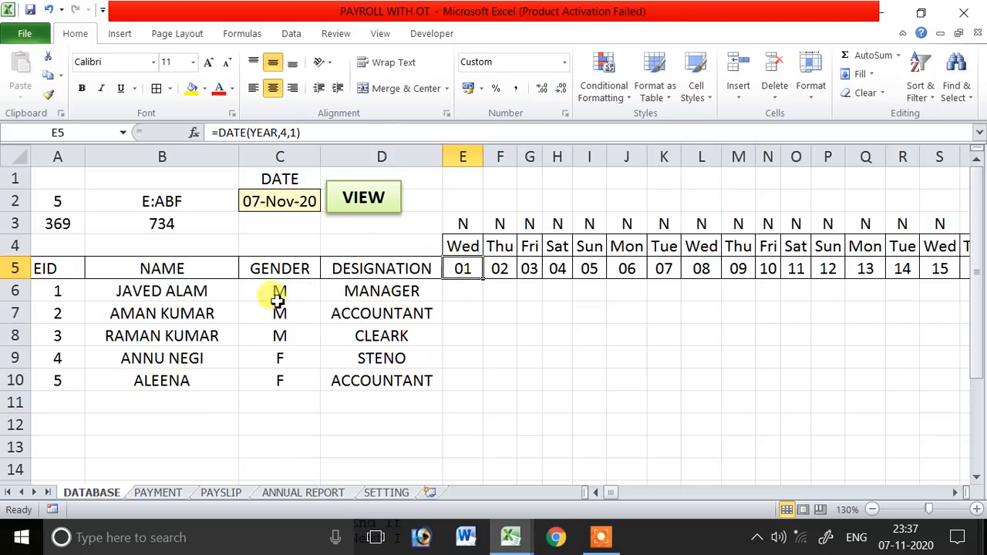
{"action": "left_click", "coordinate": [202, 428]}
{"action": "type", "text": "5"}
{"action": "key", "text": "Return"}
{"action": "type", "text": "="}
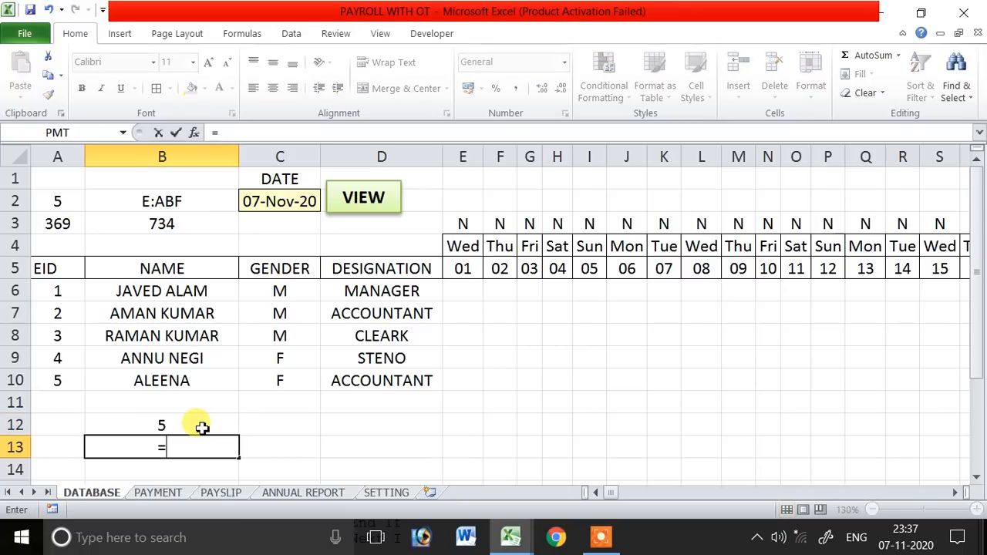
{"action": "left_click", "coordinate": [203, 428]}
{"action": "key", "text": "Escape"}
{"action": "left_click", "coordinate": [202, 428]}
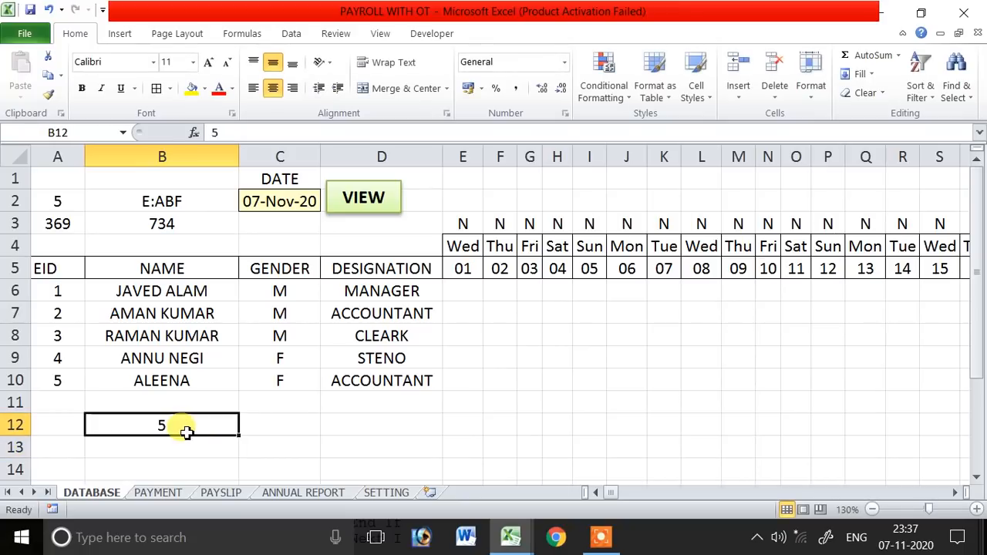
- On the SETTING sheet, list the financial-year months from APR to MAR in E3:E14
{"action": "left_click", "coordinate": [371, 493]}
{"action": "left_click", "coordinate": [331, 193]}
{"action": "left_click", "coordinate": [340, 212]}
{"action": "type", "text": "APR"}
{"action": "key", "text": "Return"}
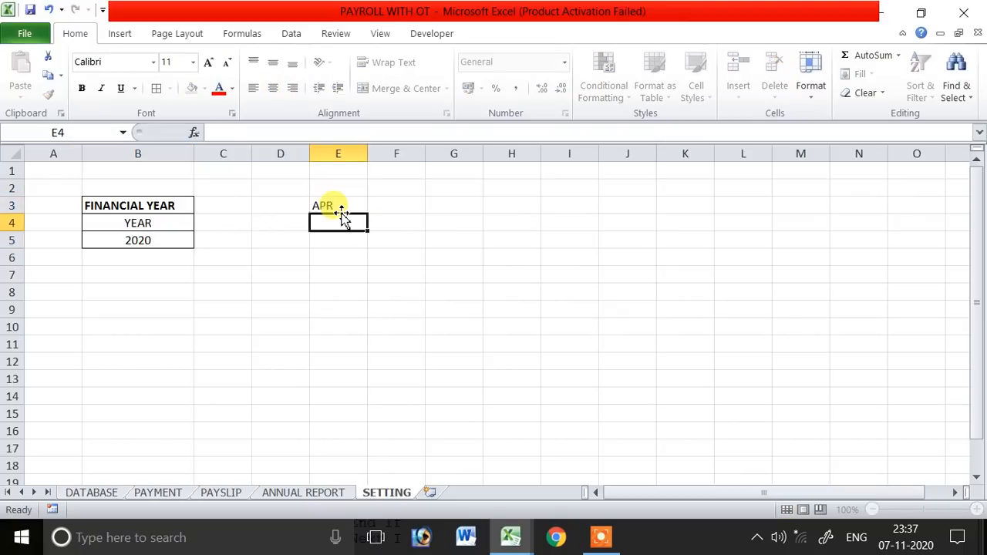
{"action": "left_click", "coordinate": [344, 207]}
{"action": "left_click_drag", "start_coordinate": [368, 215], "coordinate": [366, 407]}
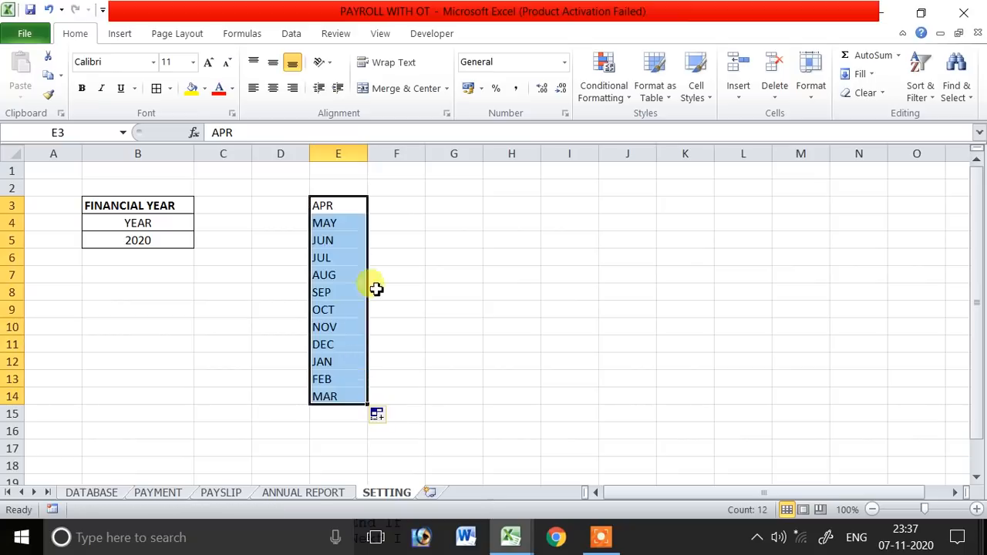
- Enter =DATE(YEAR,4,1) in F3 beside APR, using the named financial-year cell as the year
{"action": "left_click", "coordinate": [386, 204]}
{"action": "type", "text": "="}
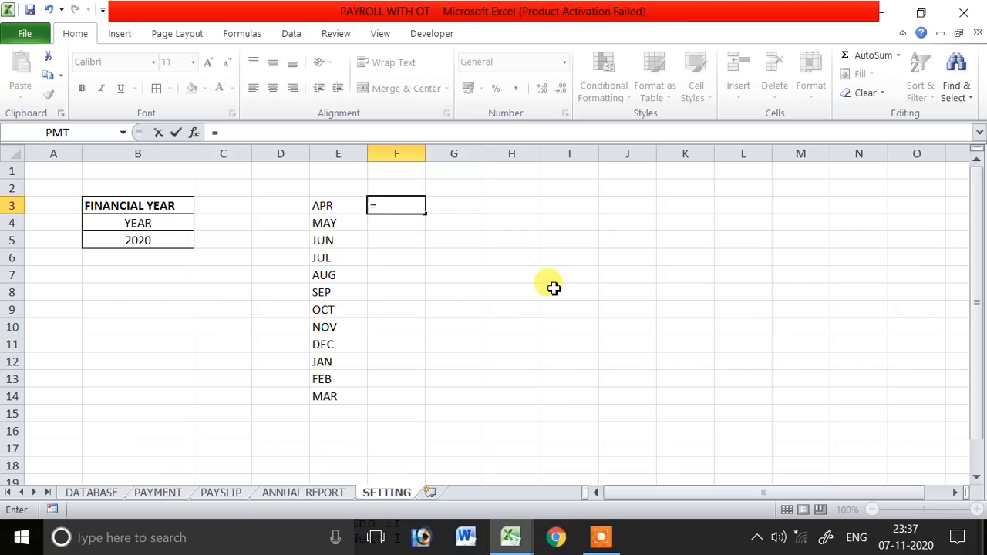
{"action": "type", "text": "DATE"}
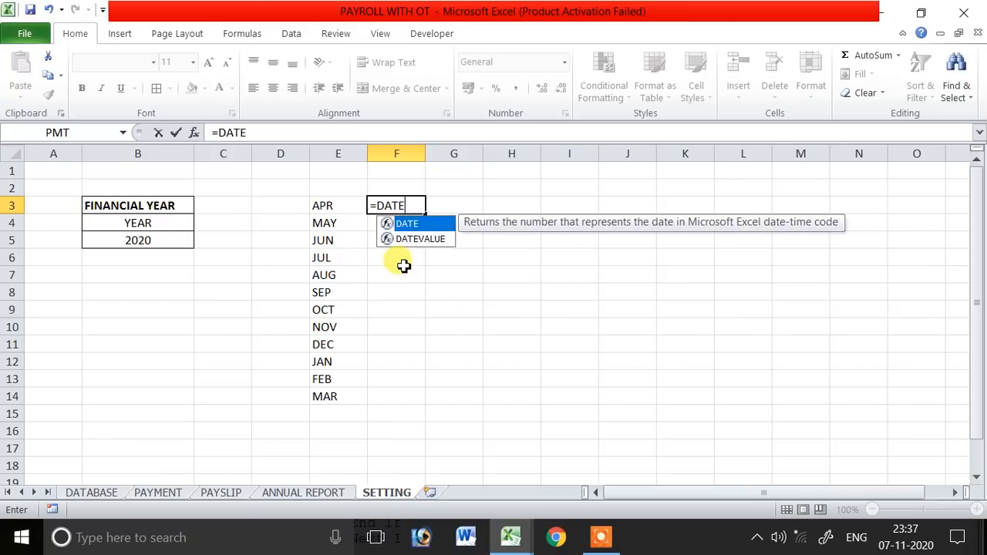
{"action": "type", "text": "("}
{"action": "left_click", "coordinate": [179, 242]}
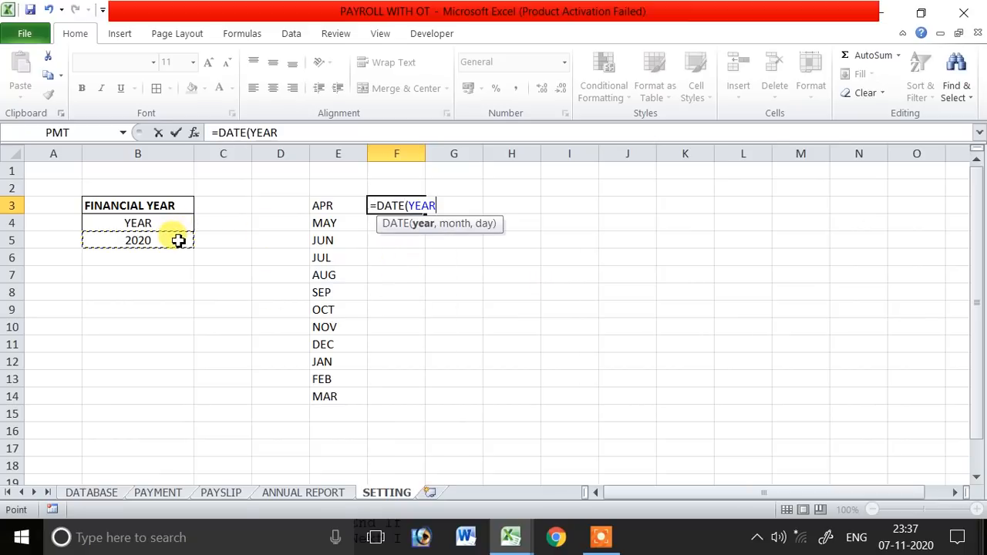
{"action": "type", "text": ","}
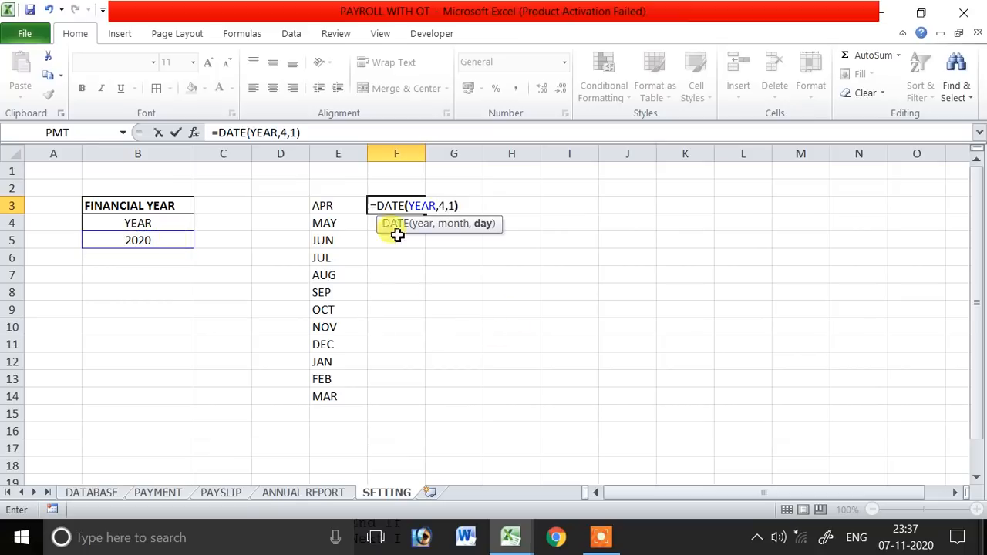
{"action": "type", "text": "4,1)"}
{"action": "key", "text": "Return"}
- Try to produce the remaining month start dates by filling F4:F14 with =DATE(YEAR,4+1,1)
{"action": "left_click", "coordinate": [427, 205]}
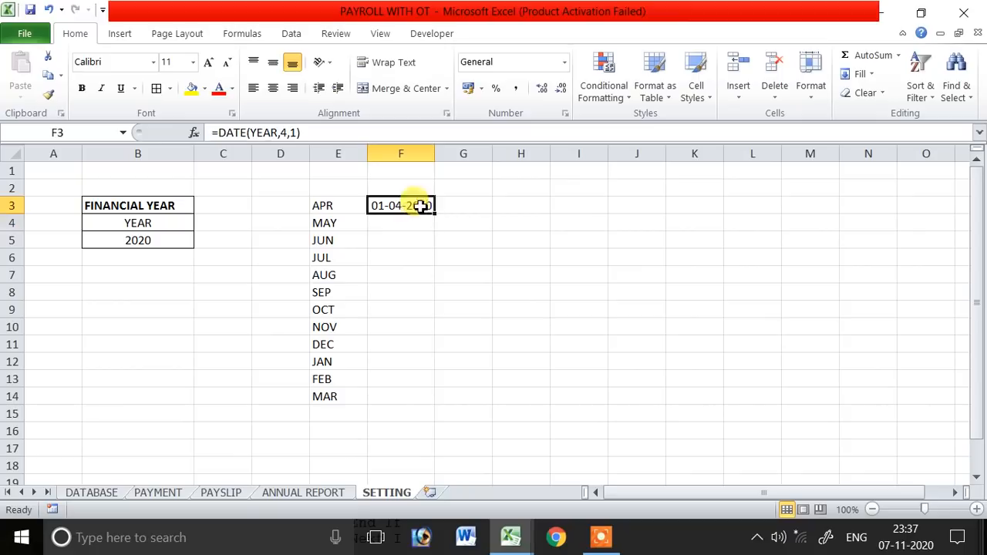
{"action": "left_click_drag", "start_coordinate": [436, 214], "coordinate": [412, 221]}
{"action": "double_click", "coordinate": [412, 222]}
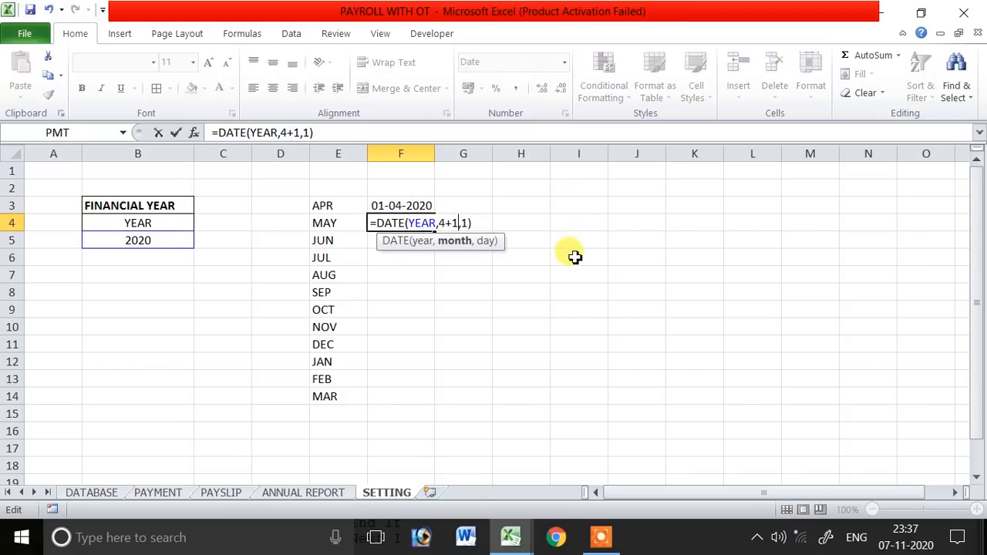
{"action": "key", "text": "Return"}
{"action": "left_click", "coordinate": [432, 224]}
{"action": "left_click_drag", "start_coordinate": [438, 231], "coordinate": [442, 399]}
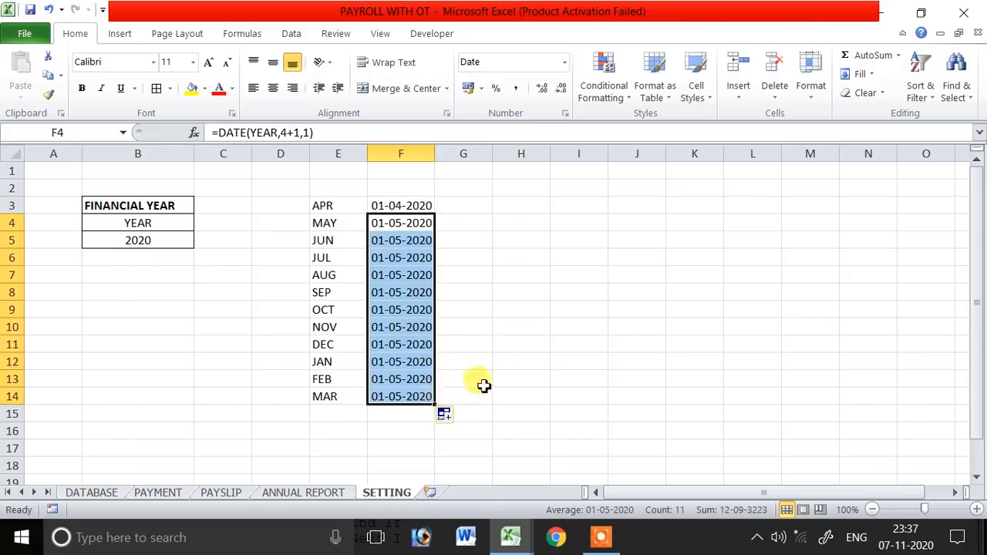
- Check the copied date formulas and clear the contents of F4:F14
{"action": "left_click", "coordinate": [409, 383]}
{"action": "left_click", "coordinate": [422, 229]}
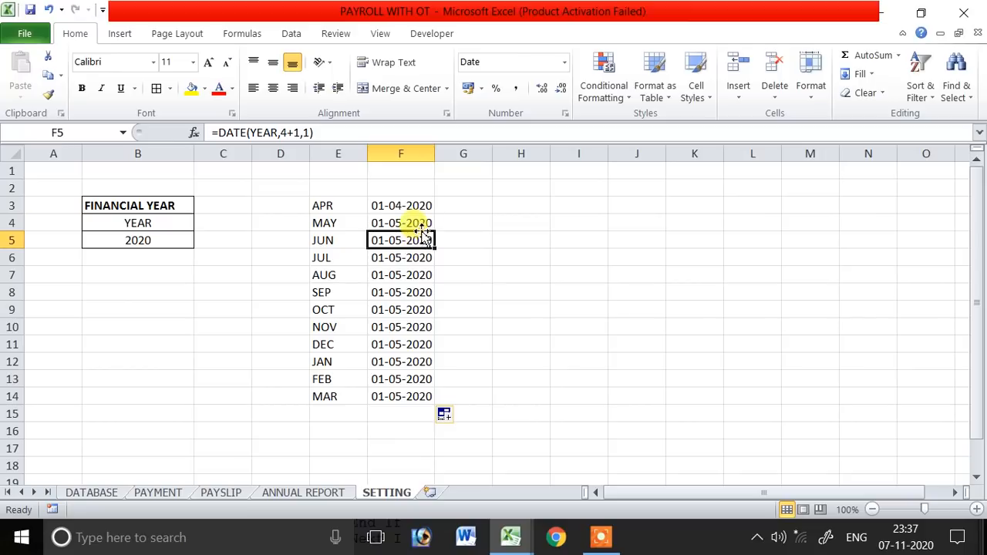
{"action": "left_click_drag", "start_coordinate": [420, 224], "coordinate": [393, 379]}
{"action": "key", "text": "Delete"}
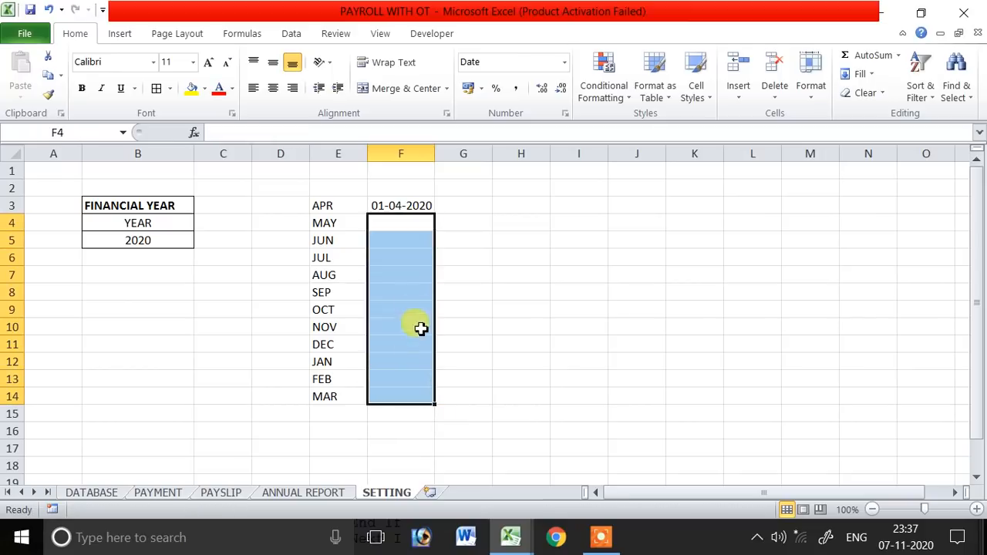
- Enter =EDATE(F3,0) in F4 beside MAY, based on the April start date
{"action": "left_click", "coordinate": [416, 227]}
{"action": "type", "text": "=E"}
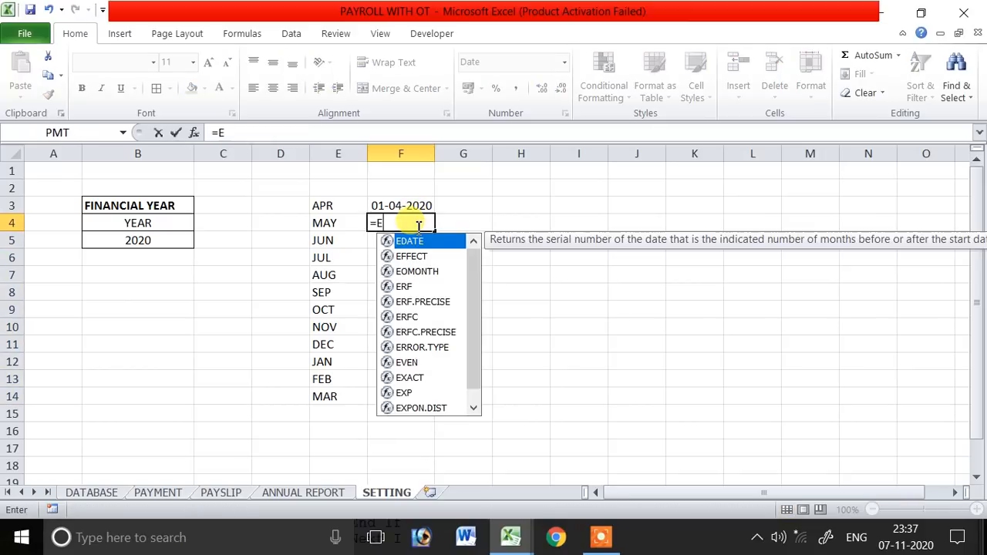
{"action": "key", "text": "Tab"}
{"action": "key", "text": "Up"}
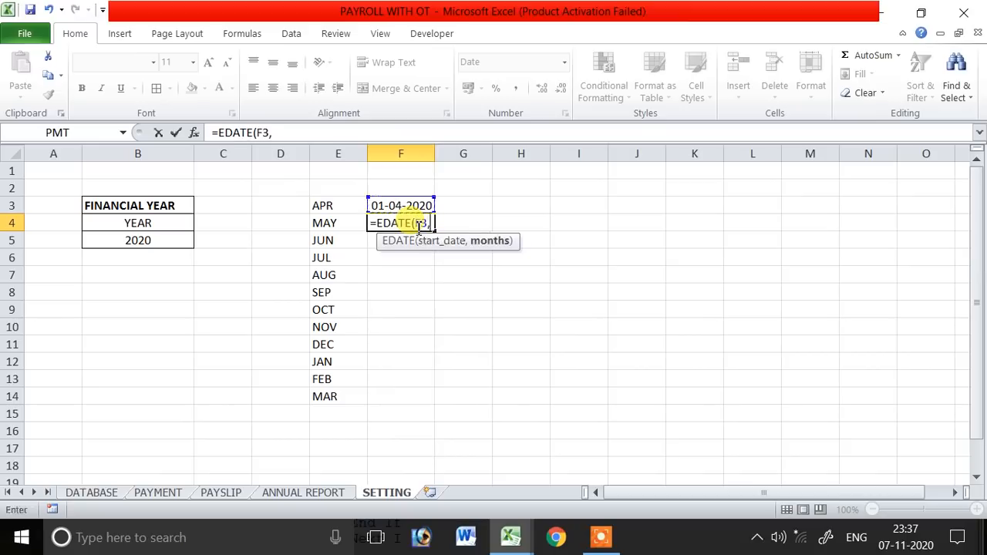
{"action": "type", "text": ",0)"}
{"action": "key", "text": "ctrl+Return"}
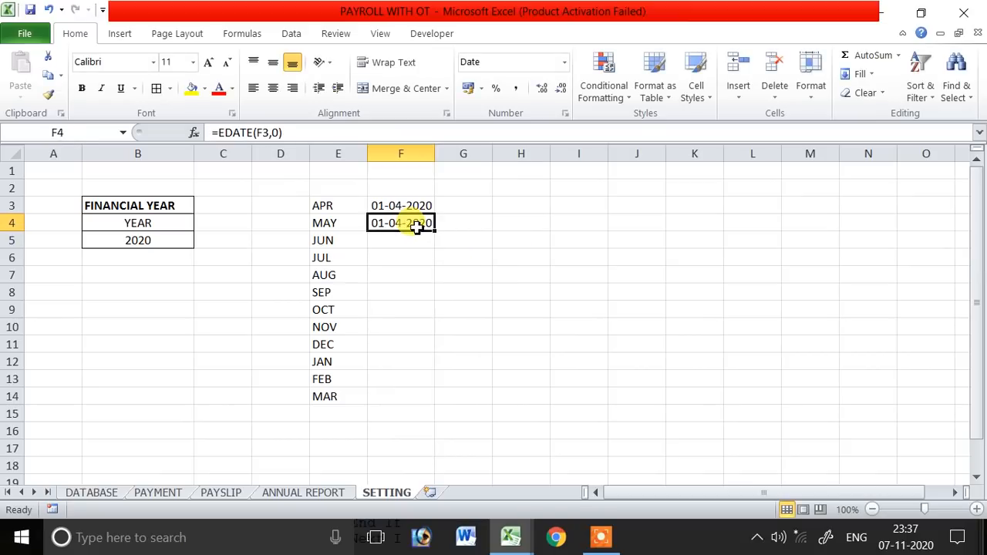
- Change the months argument of the EDATE formula in F4 to 1 and fill it down to F14
{"action": "left_click", "coordinate": [278, 132]}
{"action": "double_click", "coordinate": [274, 132]}
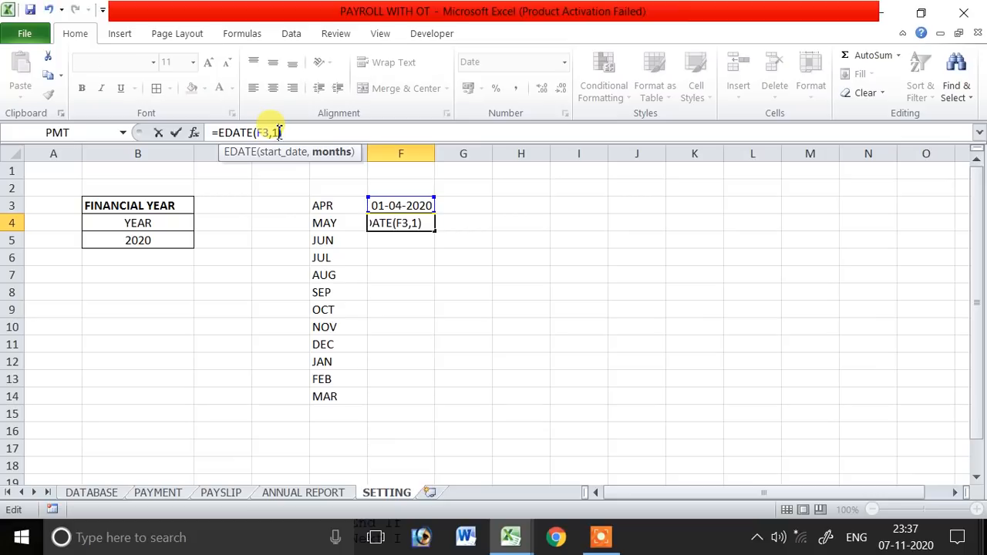
{"action": "type", "text": "1"}
{"action": "key", "text": "Return"}
{"action": "left_click", "coordinate": [430, 225]}
{"action": "left_click_drag", "start_coordinate": [436, 230], "coordinate": [437, 398]}
- Widen column F slightly and enter the April month-end formula =EOMONTH(F3,0) in G3
{"action": "left_click", "coordinate": [477, 206]}
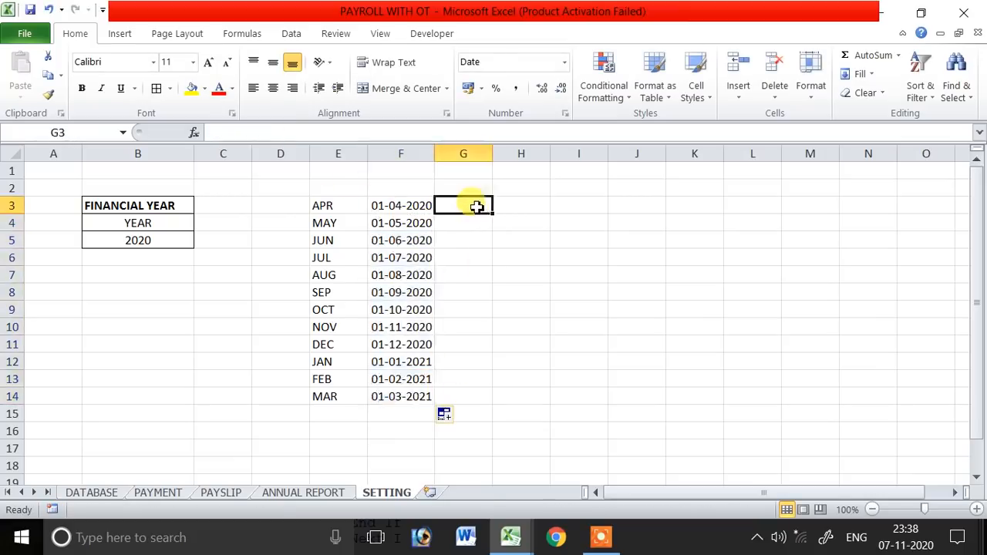
{"action": "left_click_drag", "start_coordinate": [434, 154], "coordinate": [447, 154]}
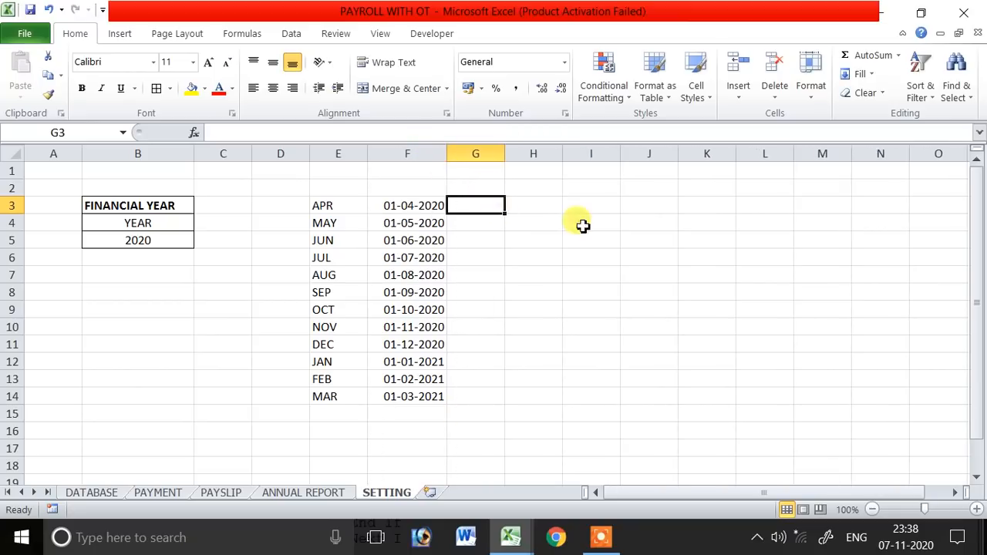
{"action": "type", "text": "=E"}
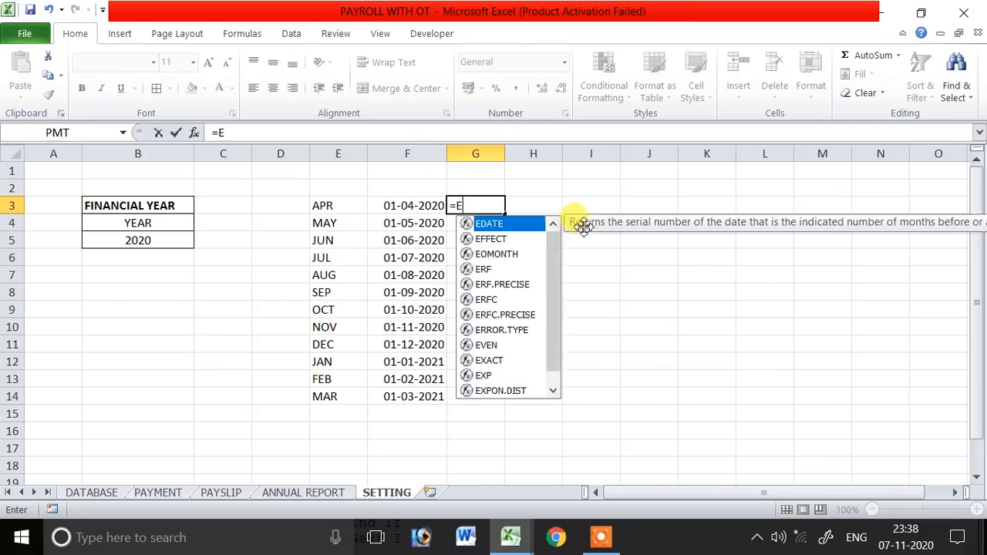
{"action": "type", "text": "OM"}
{"action": "key", "text": "Tab"}
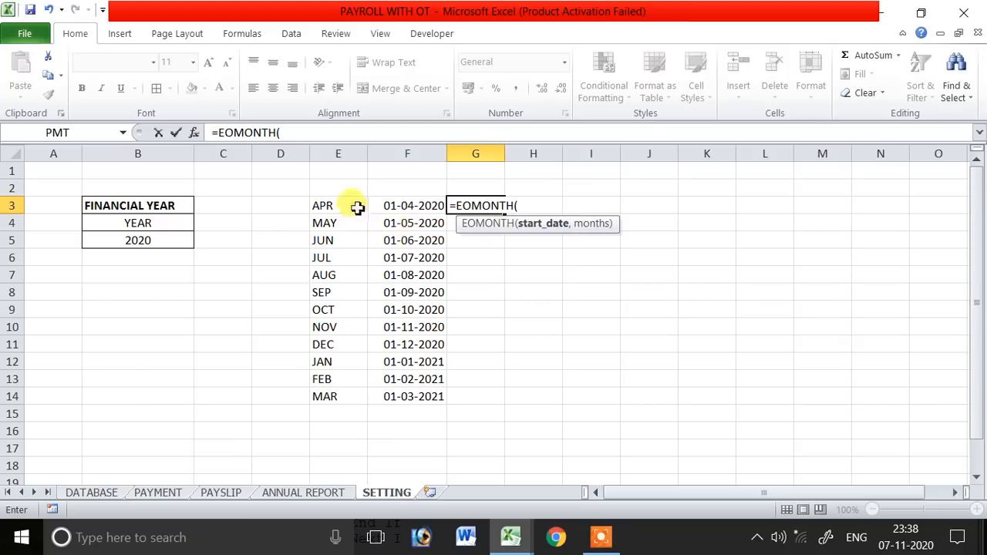
{"action": "left_click", "coordinate": [413, 205]}
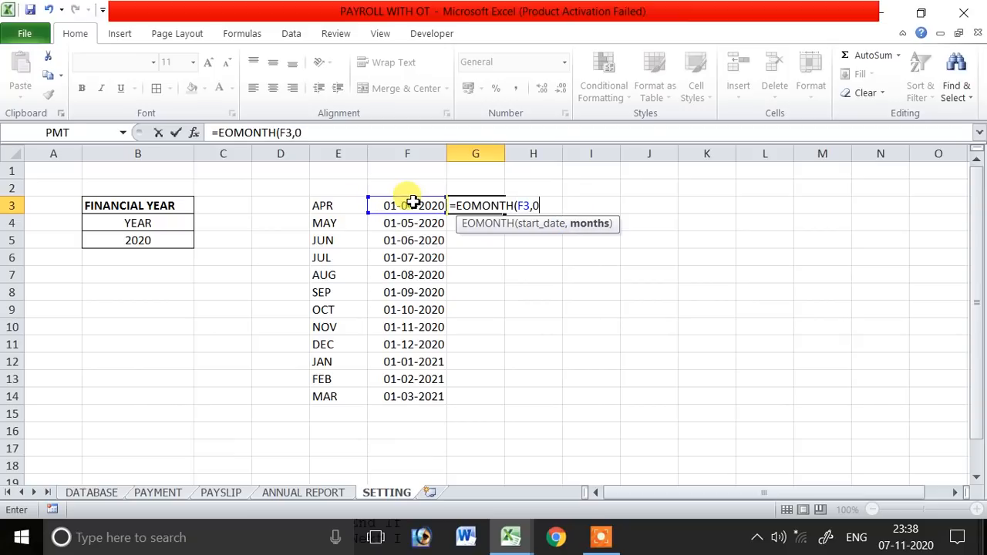
{"action": "key", "text": "Return"}
- Apply the custom number format DD-MMM-YY to the date range F3:G14
{"action": "left_click_drag", "start_coordinate": [428, 209], "coordinate": [448, 397]}
{"action": "right_click", "coordinate": [452, 400]}
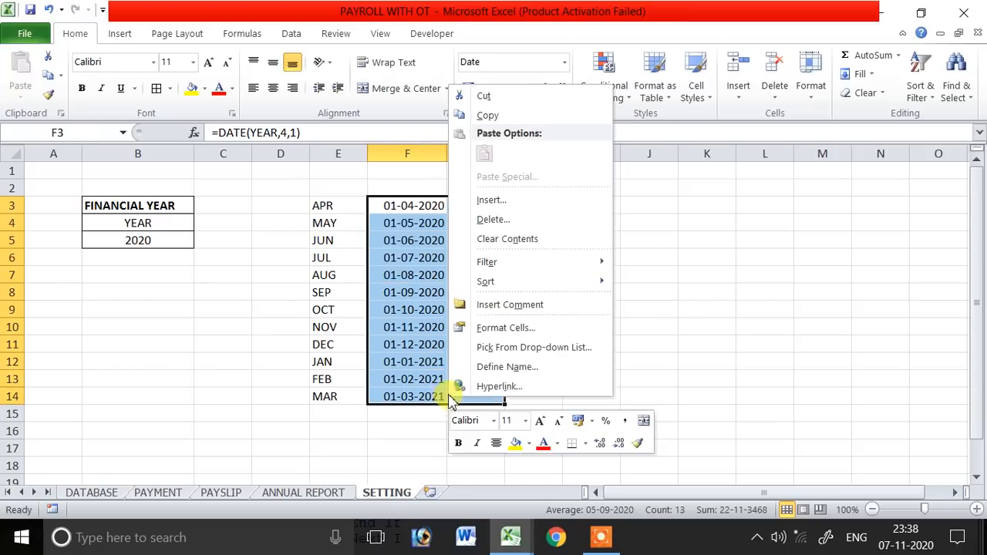
{"action": "left_click", "coordinate": [510, 327]}
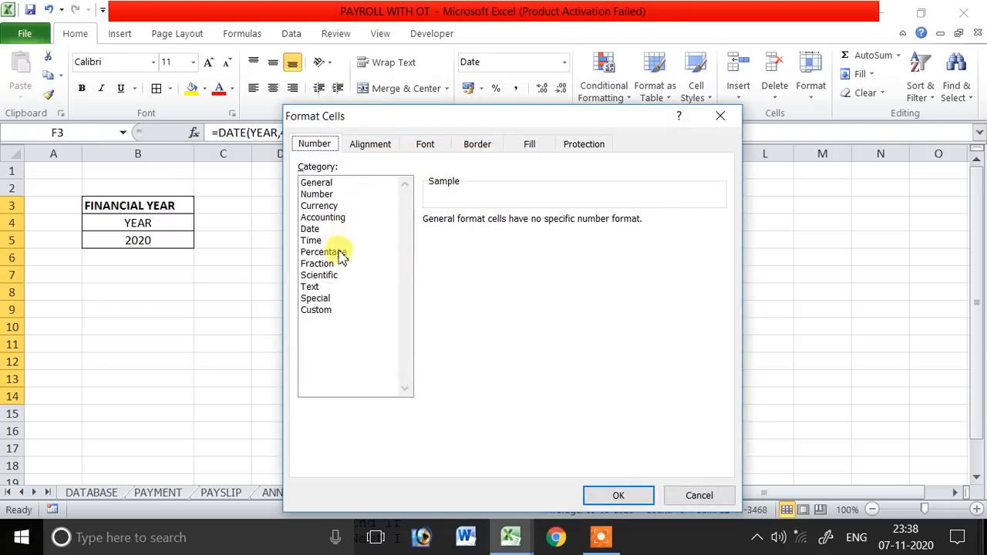
{"action": "left_click", "coordinate": [319, 310]}
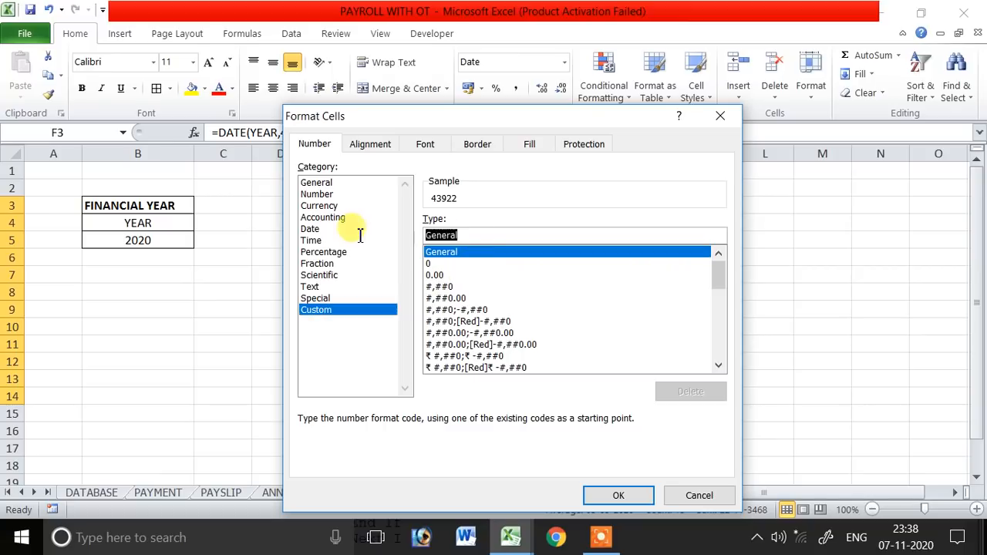
{"action": "type", "text": "DD-M"}
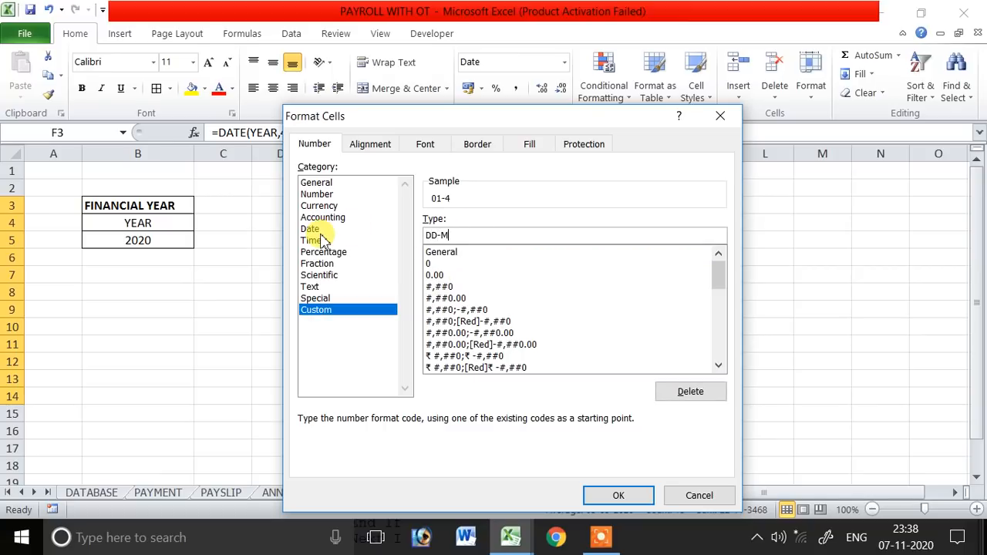
{"action": "type", "text": "MM-YYY"}
{"action": "key", "text": "BackSpace"}
{"action": "key", "text": "Return"}
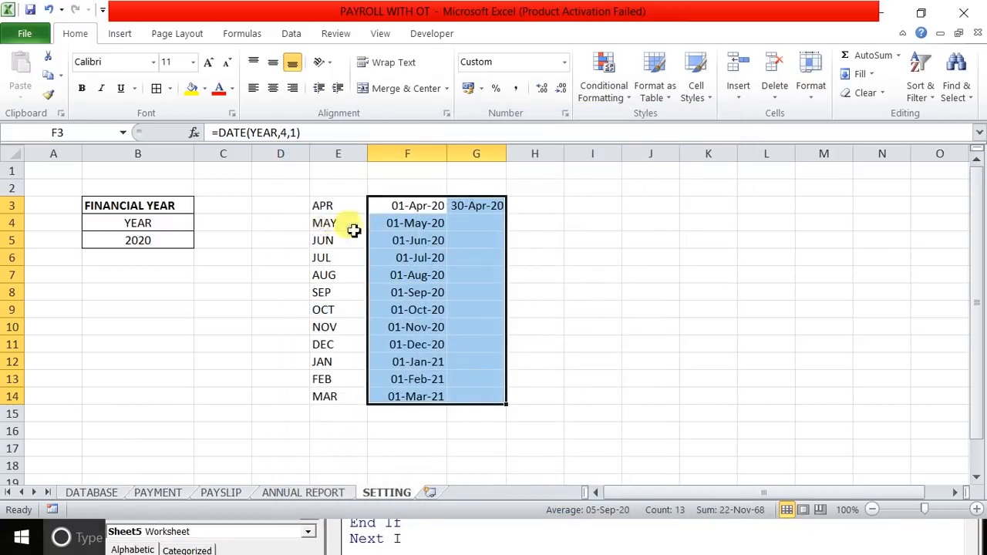
- Widen column G and fill the month-end formula from G3 down to G14
{"action": "left_click", "coordinate": [476, 206]}
{"action": "left_click_drag", "start_coordinate": [450, 156], "coordinate": [537, 156]}
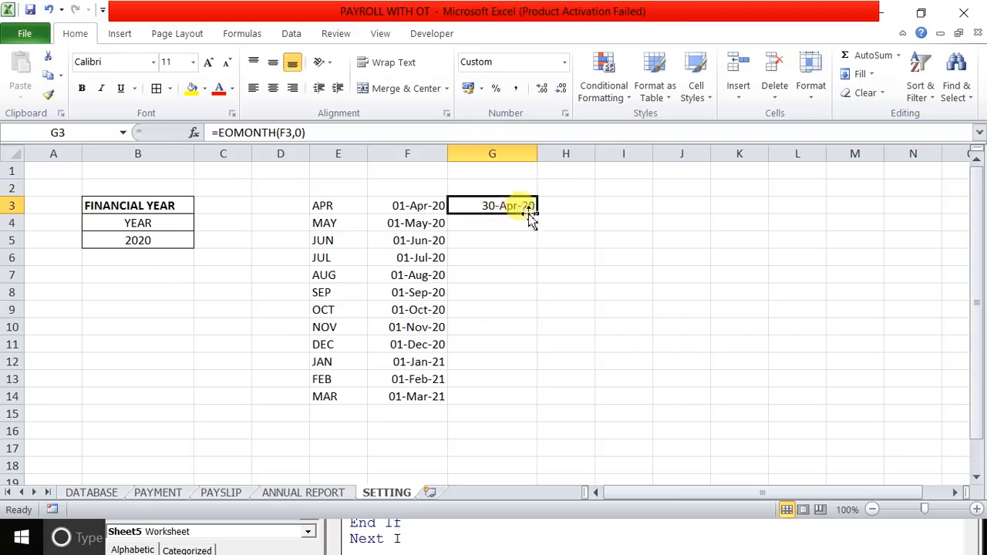
{"action": "left_click_drag", "start_coordinate": [538, 214], "coordinate": [524, 403]}
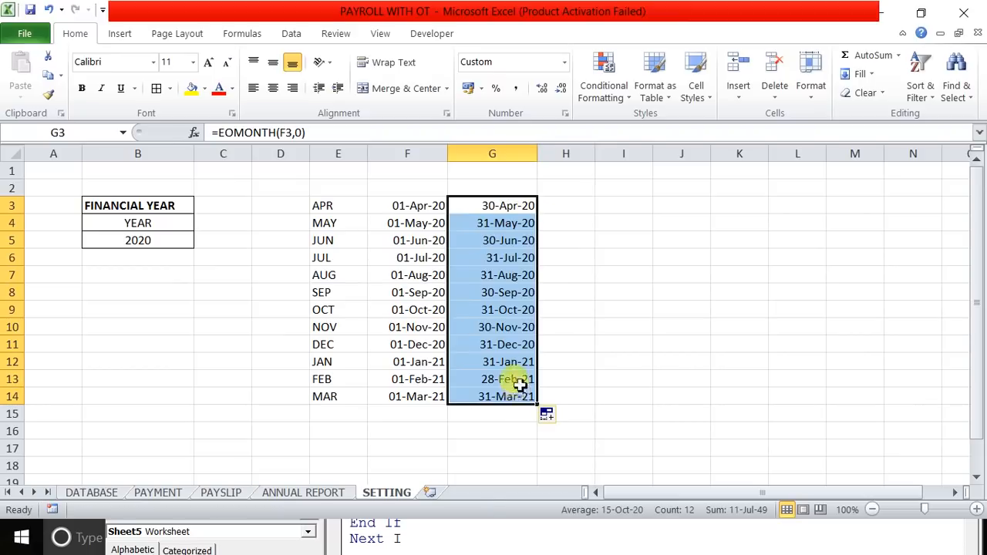
- Widen column H and enter =DATEDIF(F3,G3,"MD") in H3 to calculate the days in April
{"action": "left_click", "coordinate": [580, 205]}
{"action": "left_click_drag", "start_coordinate": [595, 154], "coordinate": [620, 154]}
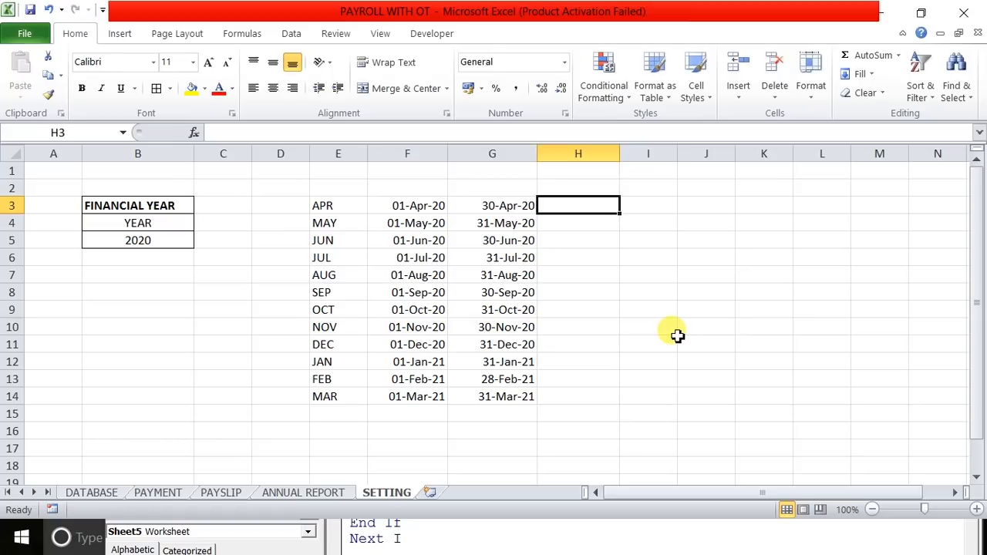
{"action": "type", "text": "=DATE"}
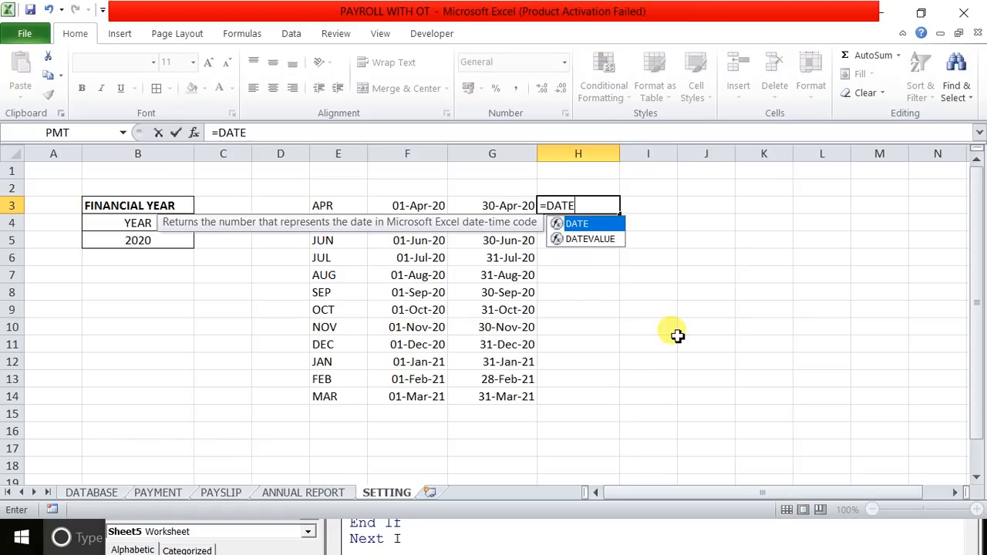
{"action": "type", "text": "DIF("}
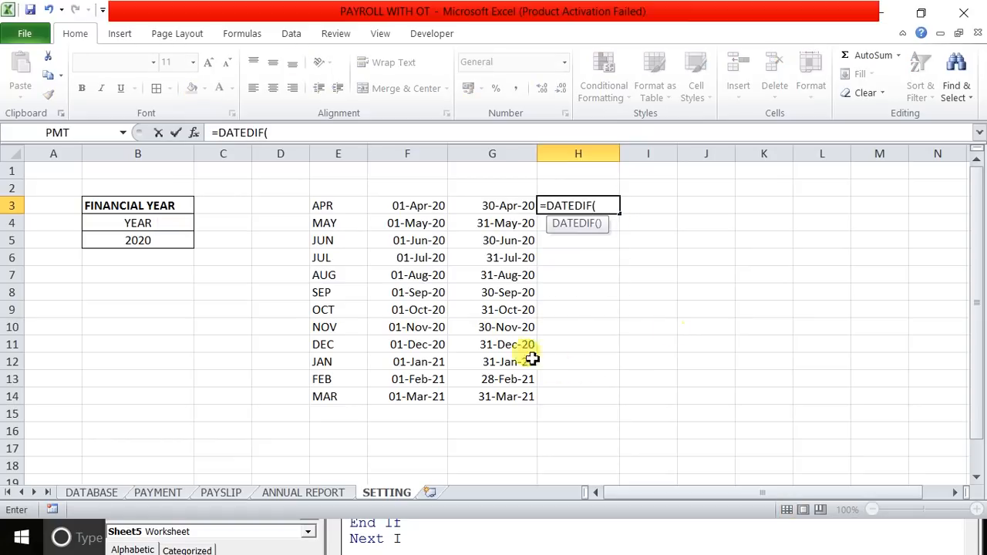
{"action": "left_click", "coordinate": [426, 205]}
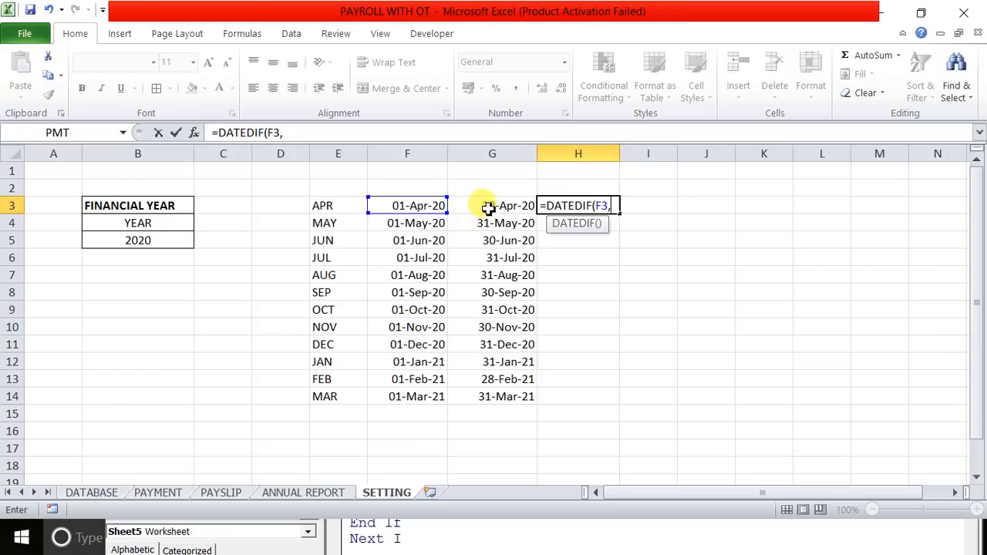
{"action": "left_click", "coordinate": [489, 209]}
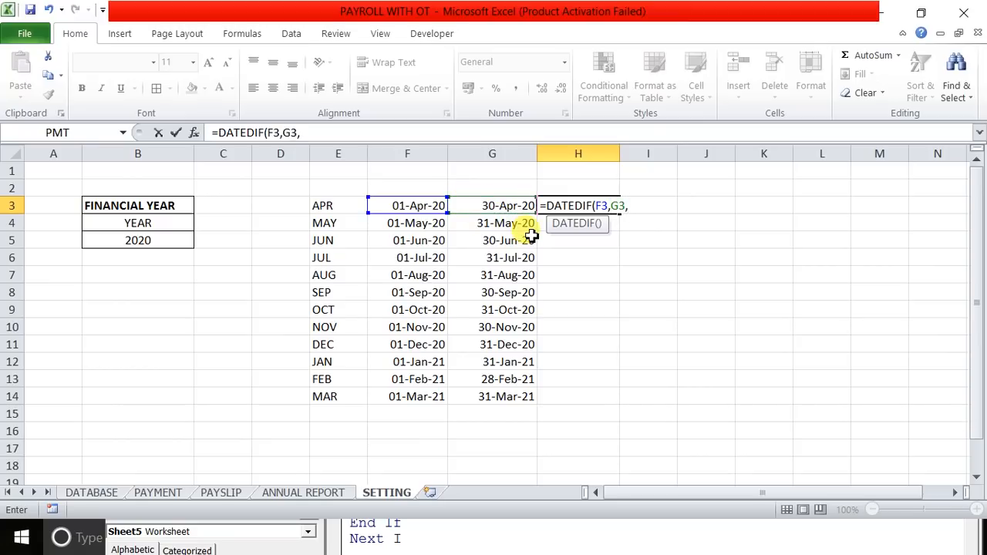
{"action": "type", "text": ",MD"}
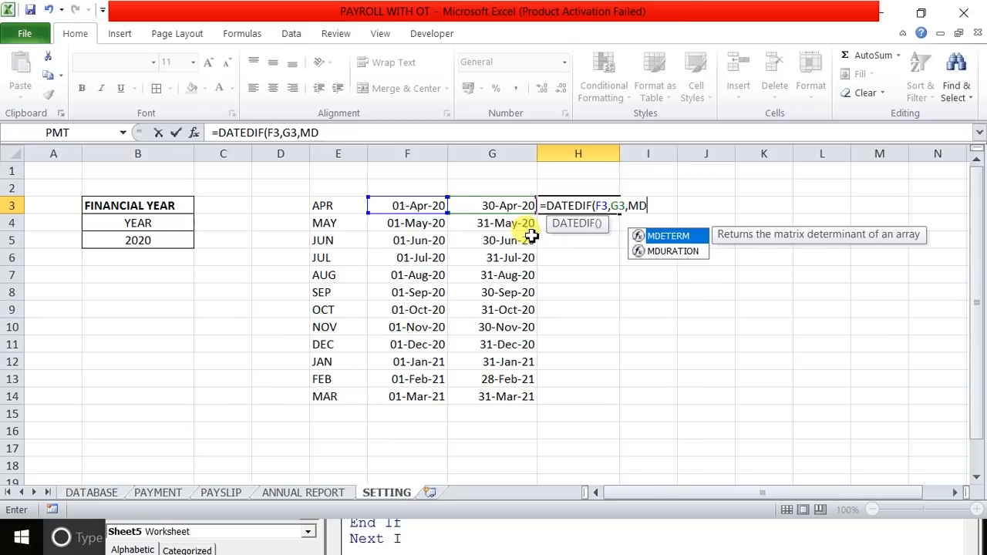
{"action": "key", "text": "BackSpace"}
{"action": "key", "text": "BackSpace"}
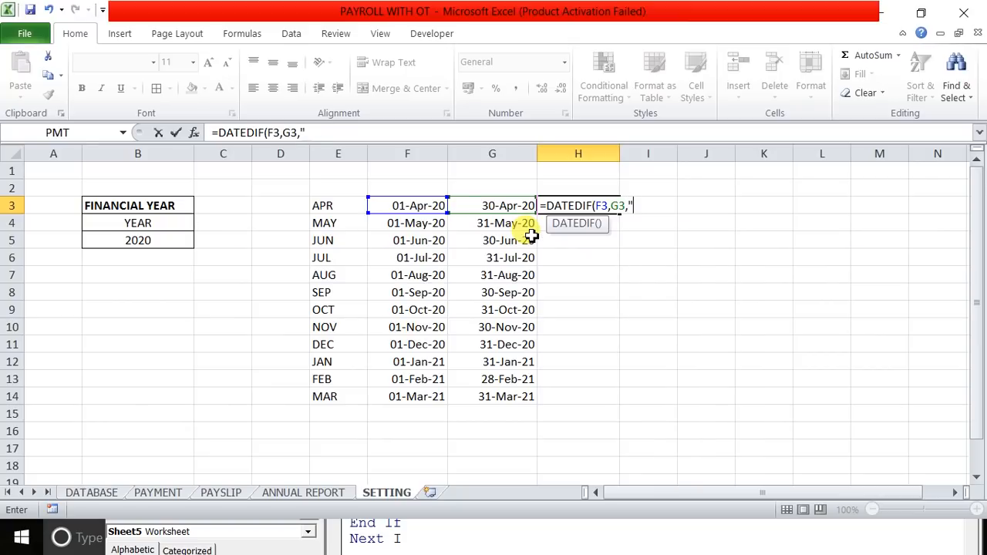
{"action": "type", "text": "\"MD\")"}
{"action": "key", "text": "Return"}
{"action": "key", "text": "Up"}
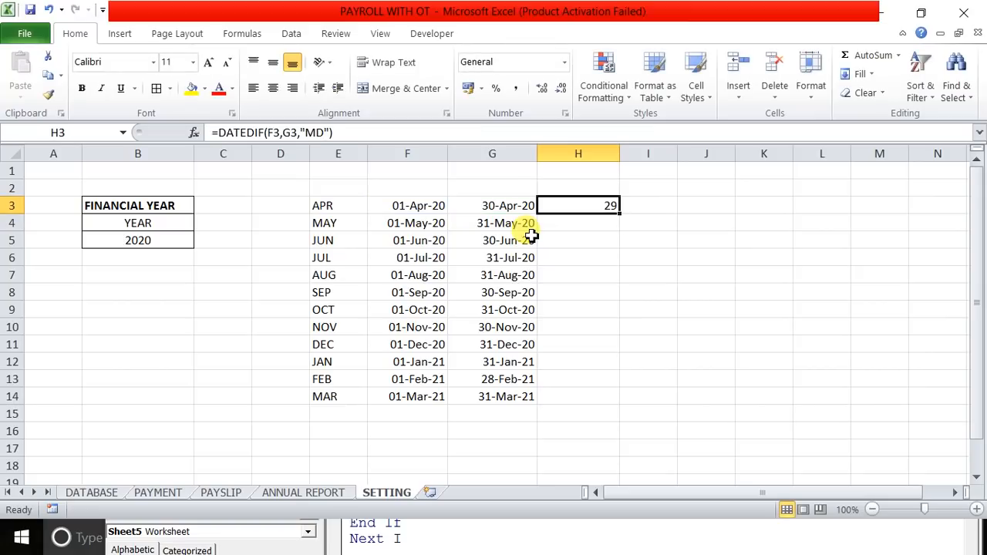
- Add +1 to the end of the DATEDIF formula in H3
{"action": "left_click", "coordinate": [332, 133]}
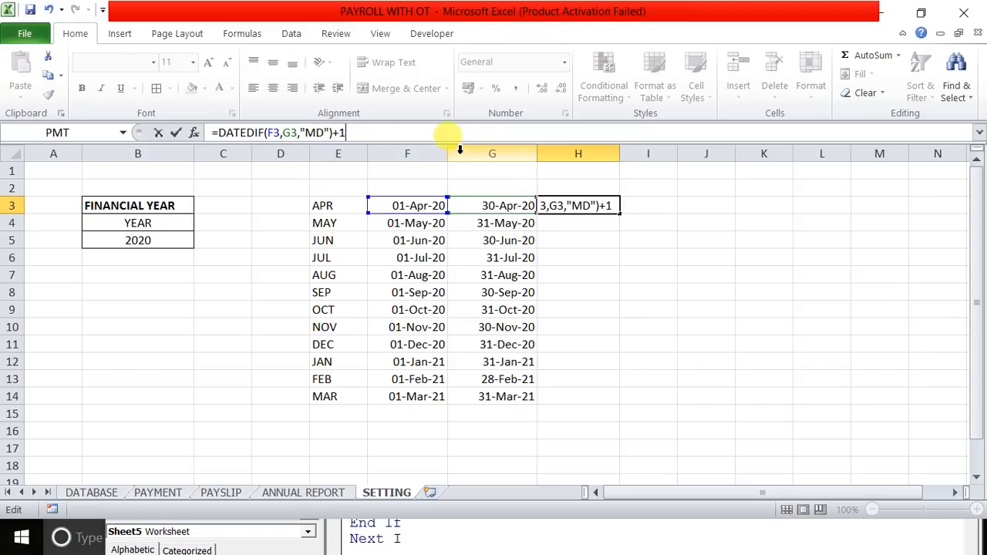
{"action": "key", "text": "Return"}
{"action": "key", "text": "Up"}
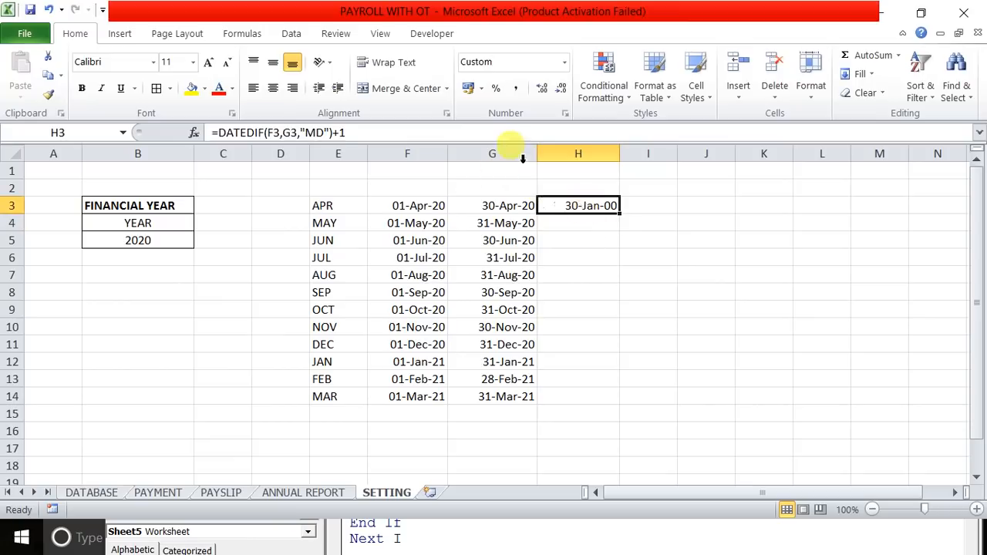
- Set H3 to the General number format and fill its day-count formula down to H14
{"action": "left_click", "coordinate": [565, 63]}
{"action": "left_click", "coordinate": [551, 92]}
{"action": "left_click_drag", "start_coordinate": [618, 214], "coordinate": [622, 412]}
{"action": "left_click", "coordinate": [652, 264]}
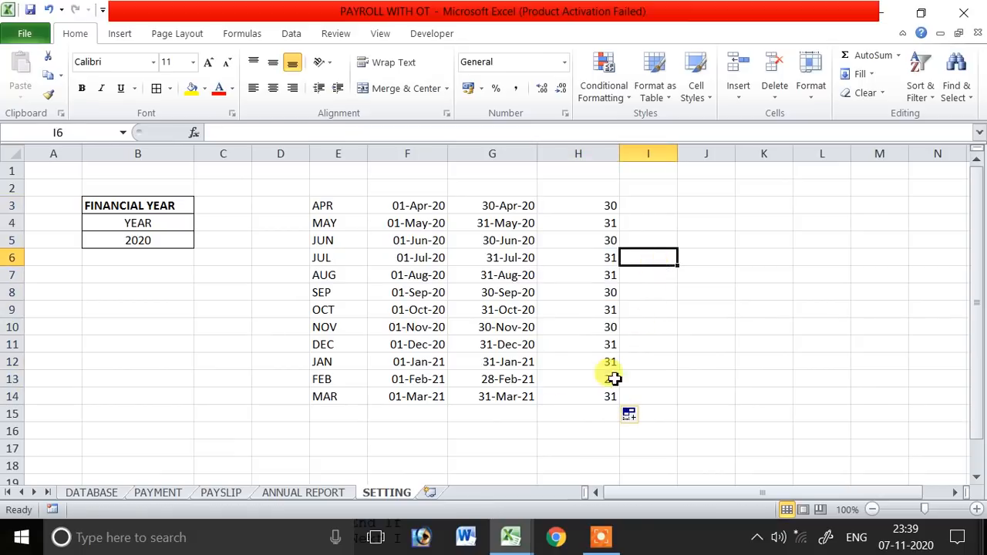
- Check the calculated number of days for each month in H3:H14
{"action": "left_click", "coordinate": [592, 415]}
{"action": "left_click", "coordinate": [601, 224]}
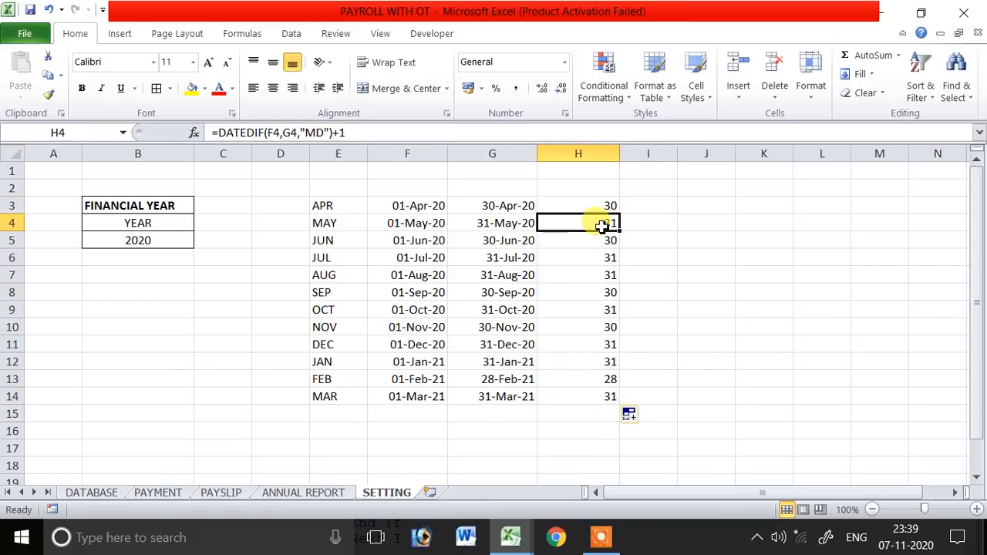
{"action": "left_click", "coordinate": [568, 381]}
{"action": "left_click_drag", "start_coordinate": [607, 202], "coordinate": [582, 393]}
{"action": "left_click", "coordinate": [710, 357]}
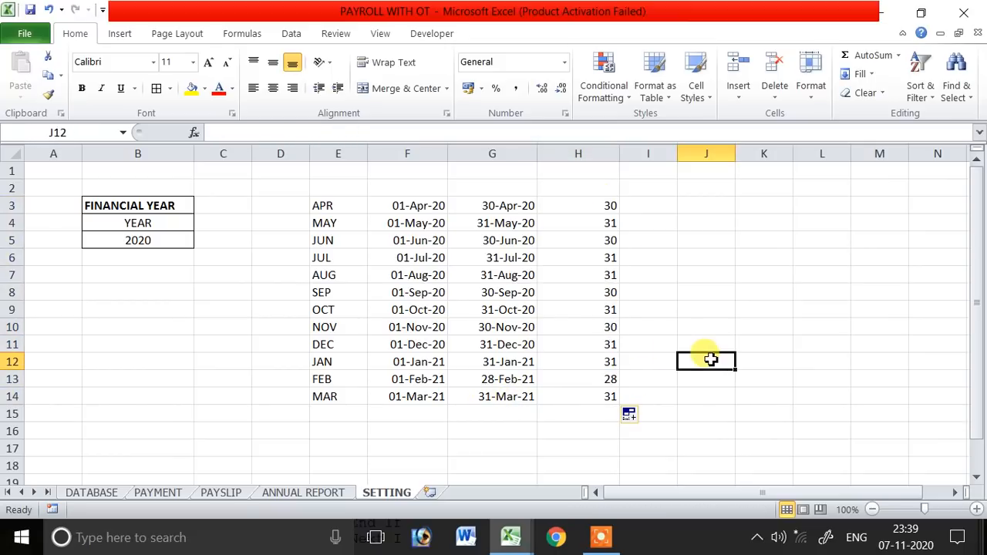
{"action": "left_click", "coordinate": [668, 237]}
{"action": "left_click", "coordinate": [626, 205]}
{"action": "left_click", "coordinate": [609, 203]}
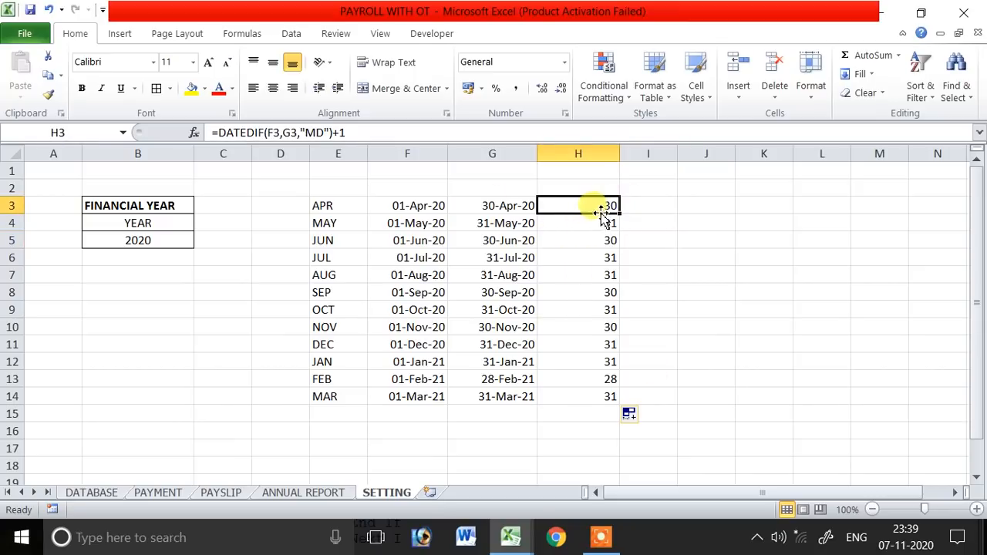
{"action": "left_click", "coordinate": [603, 223]}
{"action": "left_click", "coordinate": [600, 240]}
{"action": "left_click", "coordinate": [606, 309]}
{"action": "left_click", "coordinate": [603, 361]}
{"action": "left_click", "coordinate": [602, 380]}
{"action": "left_click", "coordinate": [600, 412]}
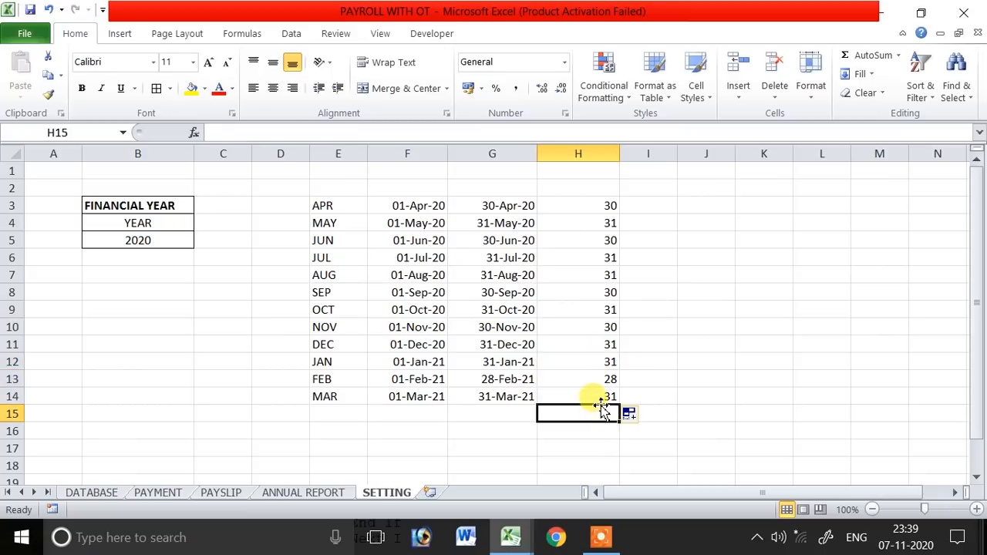
{"action": "double_click", "coordinate": [699, 413]}
{"action": "left_click_drag", "start_coordinate": [613, 205], "coordinate": [591, 392]}
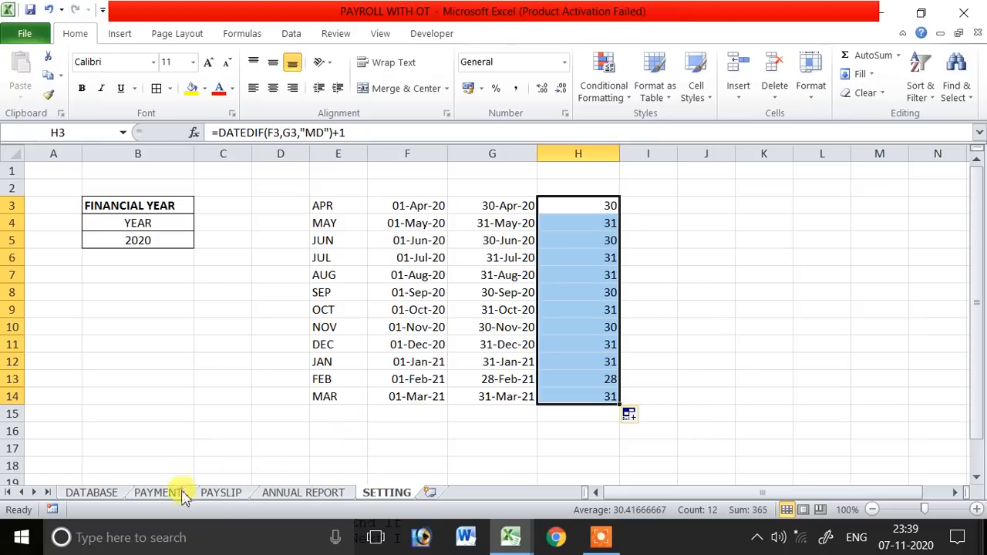
- Switch to the DATABASE sheet and clear the stray value in B12
{"action": "left_click", "coordinate": [224, 494]}
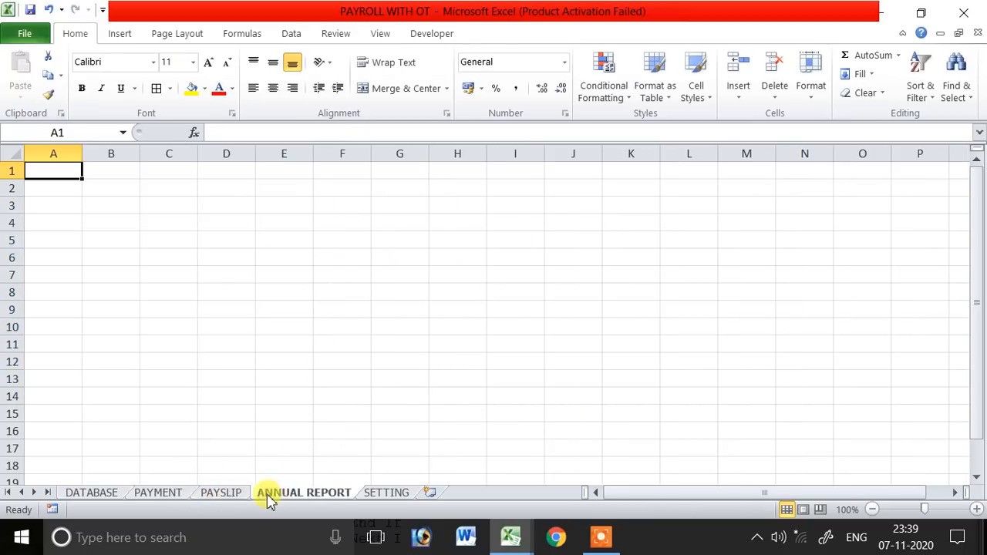
{"action": "left_click", "coordinate": [108, 494]}
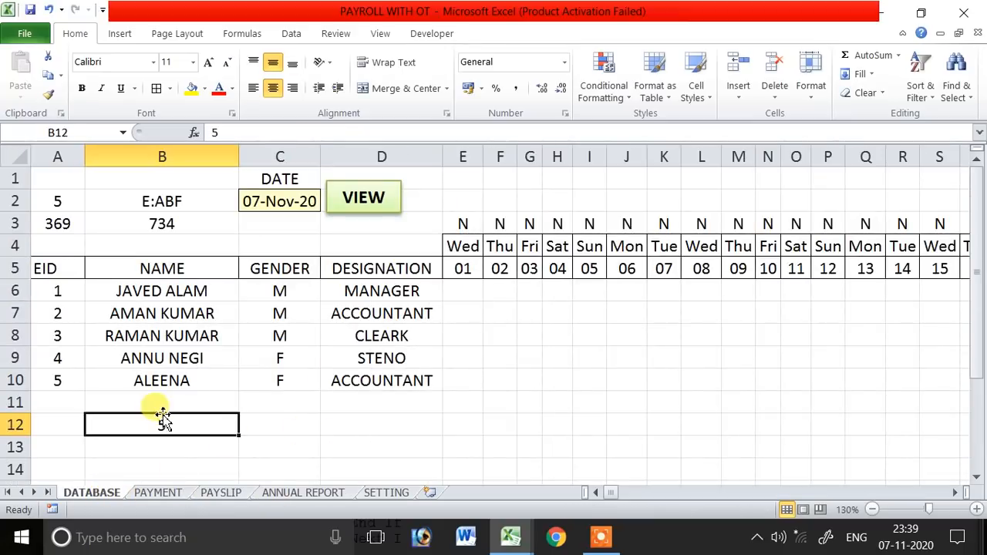
{"action": "left_click", "coordinate": [491, 427]}
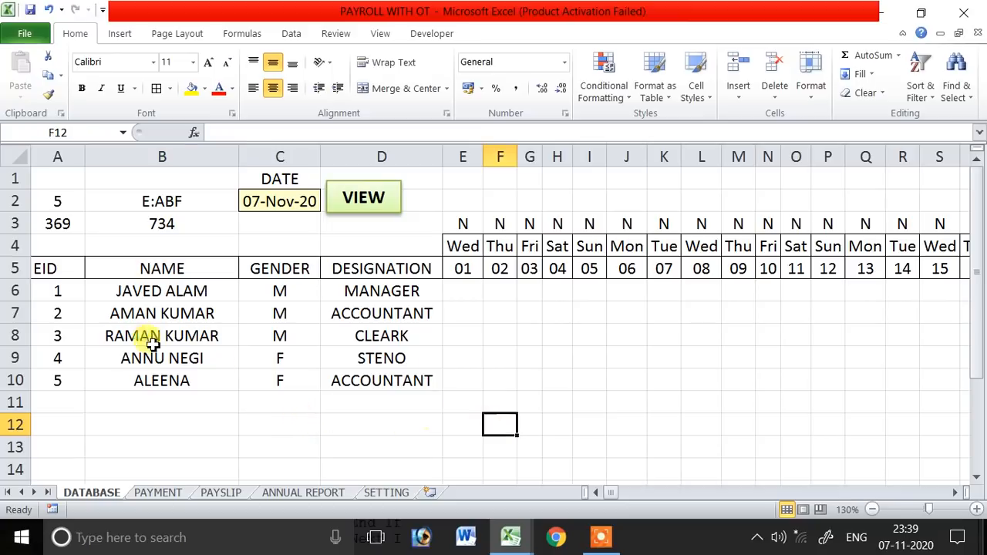
- Enter P in E6 and fill it for all five employees across the attendance dates through NE10
{"action": "left_click", "coordinate": [461, 293]}
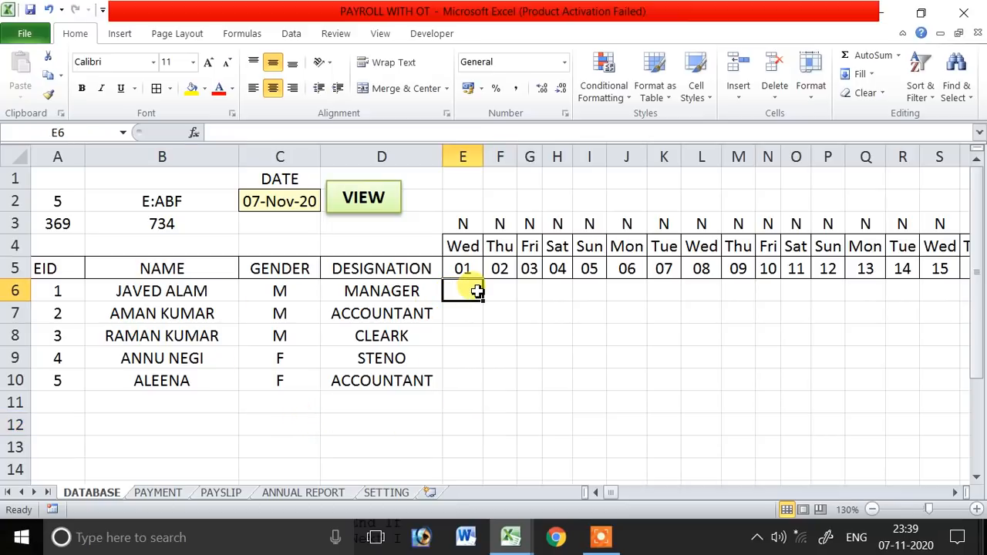
{"action": "type", "text": "P"}
{"action": "left_click_drag", "start_coordinate": [488, 307], "coordinate": [725, 469]}
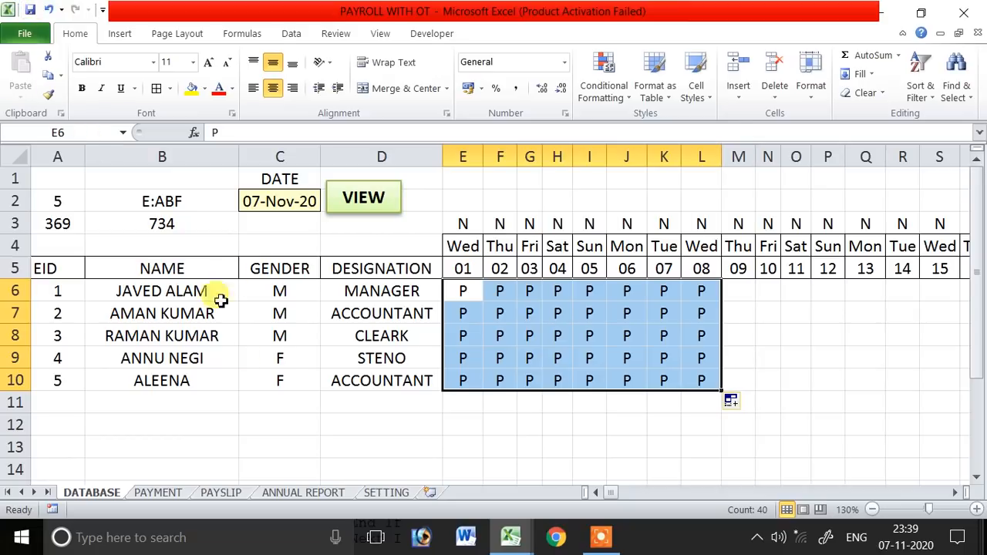
{"action": "left_click_drag", "start_coordinate": [725, 394], "coordinate": [648, 343]}
- Enter =RANDBETWEEN(0,3) in NF6 and fill it across the overtime block through ABF10
{"action": "left_click", "coordinate": [674, 290]}
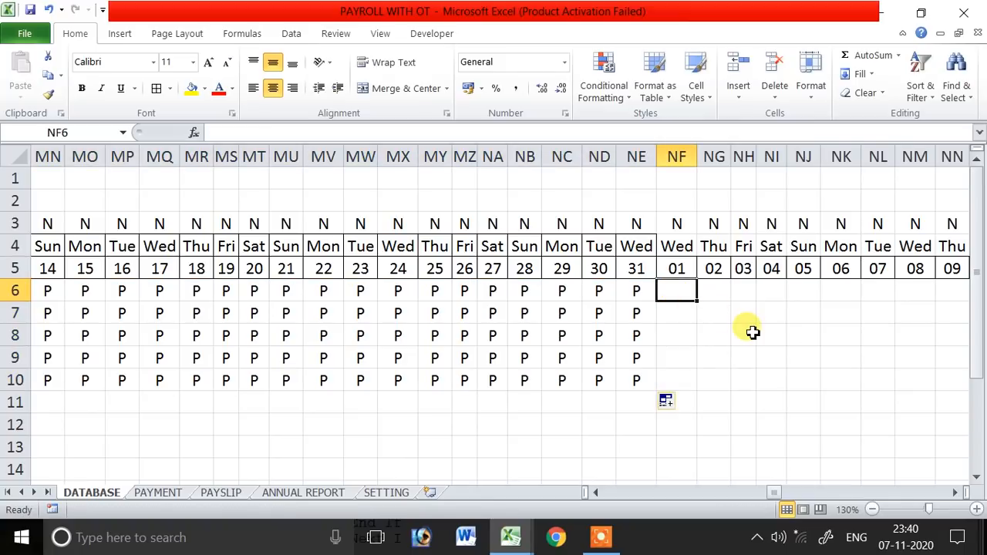
{"action": "type", "text": "=RAN"}
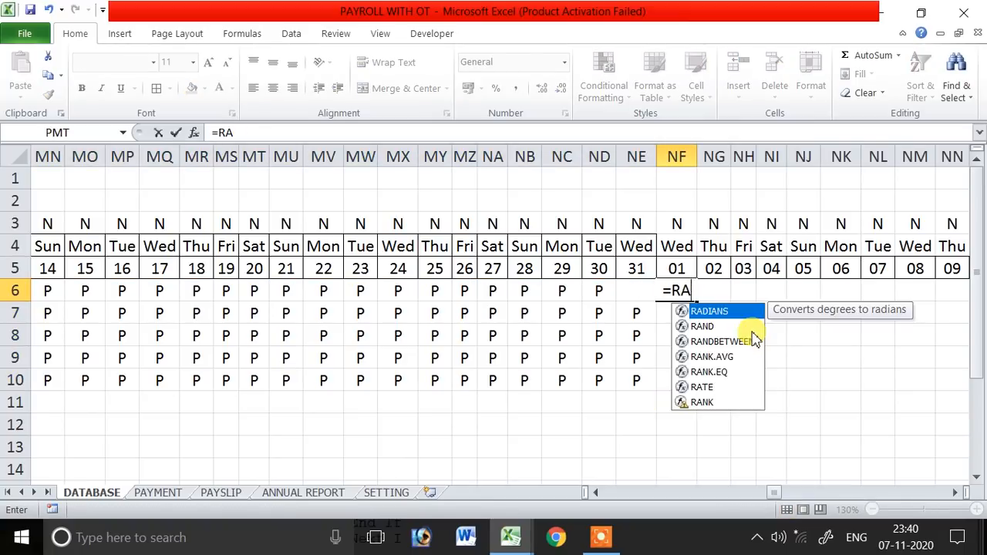
{"action": "left_click", "coordinate": [752, 327]}
{"action": "double_click", "coordinate": [752, 328]}
{"action": "type", "text": "1"}
{"action": "key", "text": "BackSpace"}
{"action": "type", "text": "0,3"}
{"action": "key", "text": "Return"}
{"action": "key", "text": "Up"}
{"action": "left_click_drag", "start_coordinate": [701, 303], "coordinate": [978, 380]}
{"action": "left_click_drag", "start_coordinate": [978, 379], "coordinate": [847, 388]}
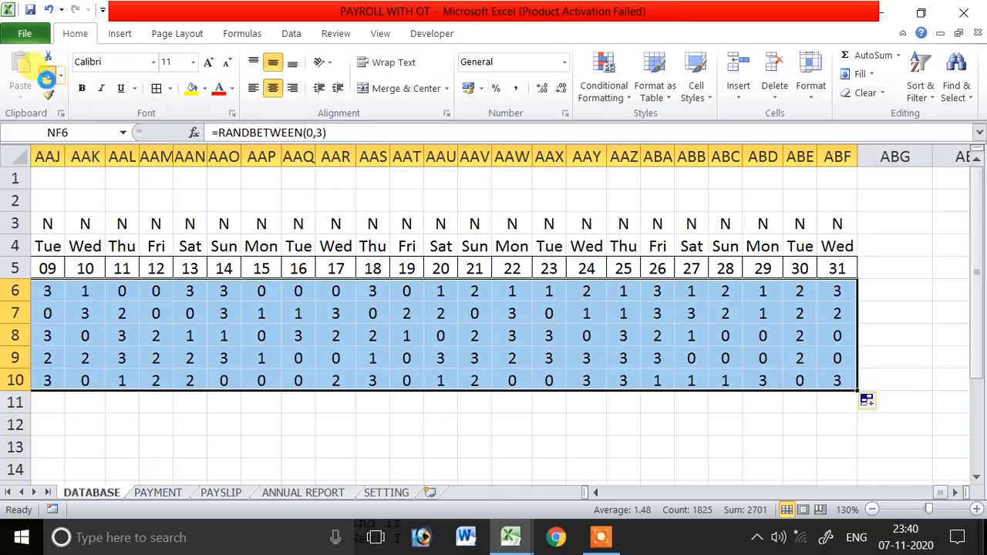
- Replace the random-number formulas in NF6:ABF10 with their values by copying and pasting as values
{"action": "left_click", "coordinate": [48, 74]}
{"action": "left_click", "coordinate": [29, 99]}
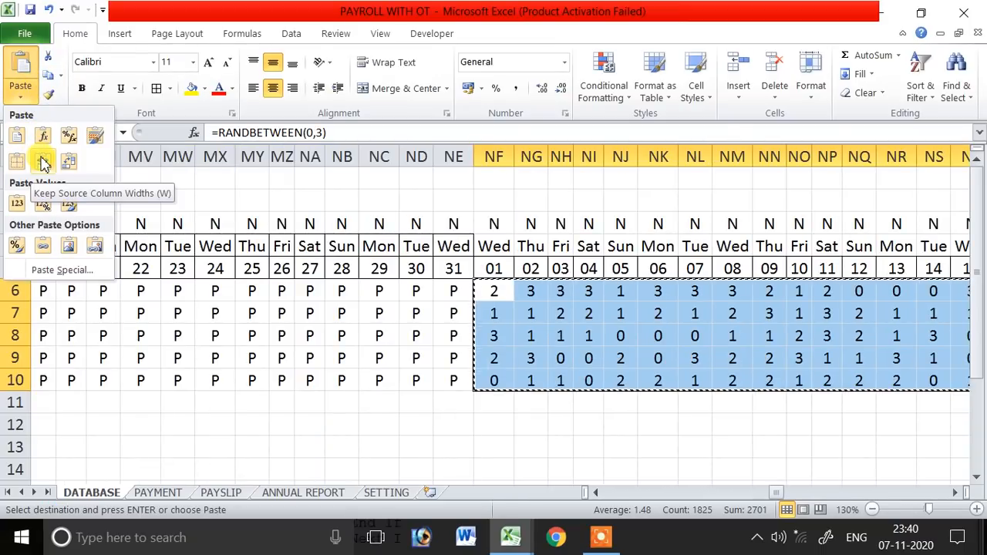
{"action": "left_click", "coordinate": [17, 203]}
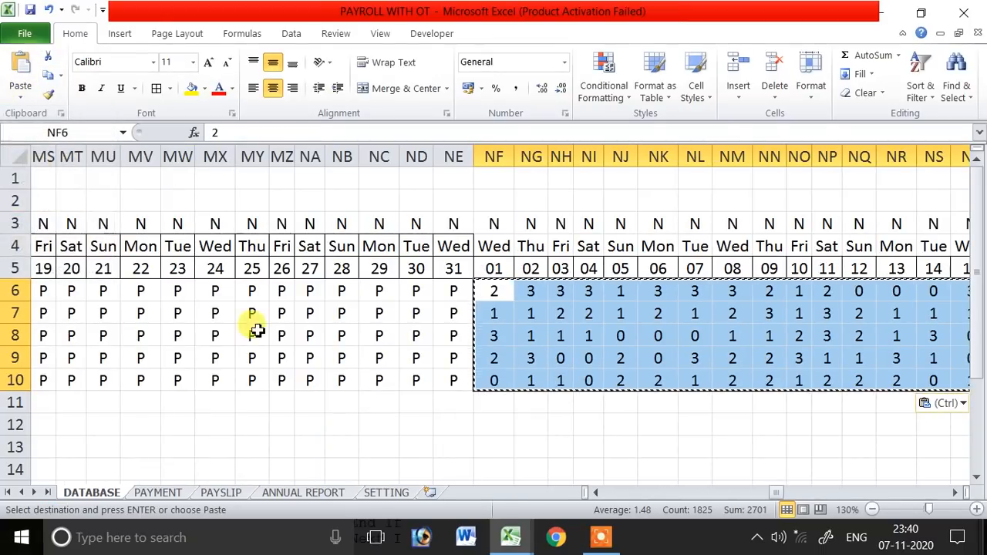
{"action": "left_click", "coordinate": [559, 423]}
- Run the VIEW macro to show only the attendance and overtime columns for 07-Nov-20
{"action": "left_click_drag", "start_coordinate": [775, 493], "coordinate": [561, 494]}
{"action": "left_click", "coordinate": [367, 202]}
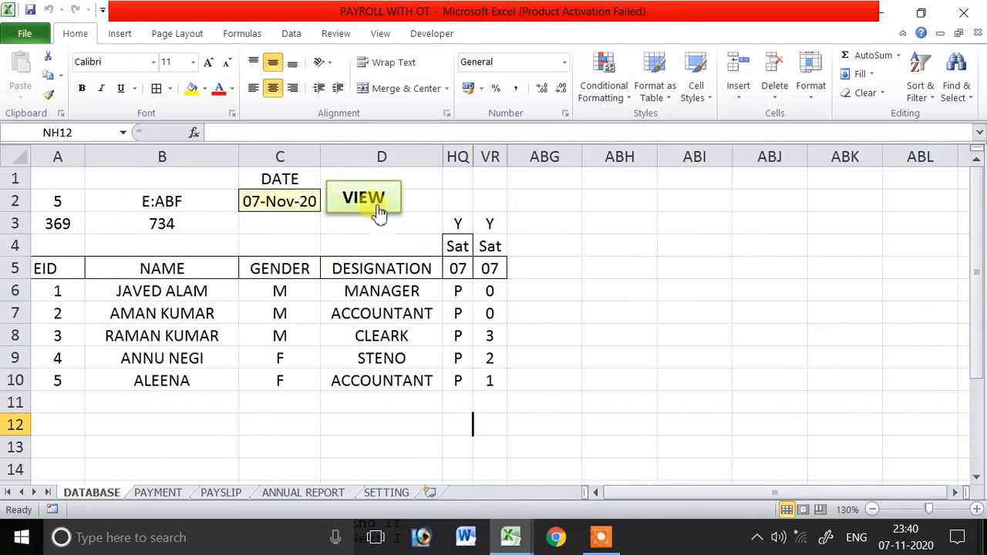
{"action": "left_click", "coordinate": [619, 395]}
{"action": "left_click", "coordinate": [604, 310]}
{"action": "left_click", "coordinate": [379, 409]}
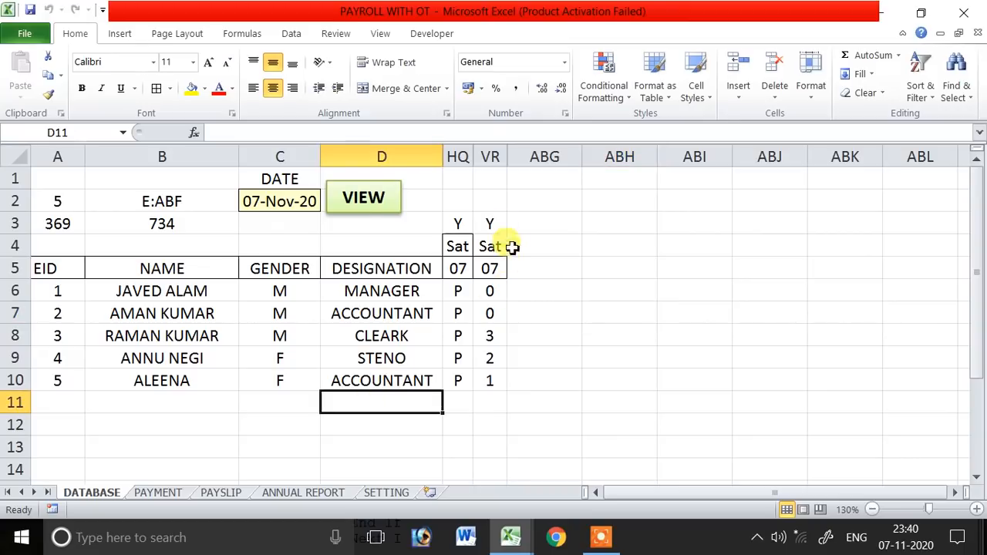
- Examine the filtered day's attendance entries, the Y/N flag formulas in row 3 and the helper cells A2:B2
{"action": "left_click", "coordinate": [461, 292]}
{"action": "left_click", "coordinate": [460, 316]}
{"action": "left_click", "coordinate": [460, 340]}
{"action": "left_click", "coordinate": [459, 355]}
{"action": "left_click", "coordinate": [460, 375]}
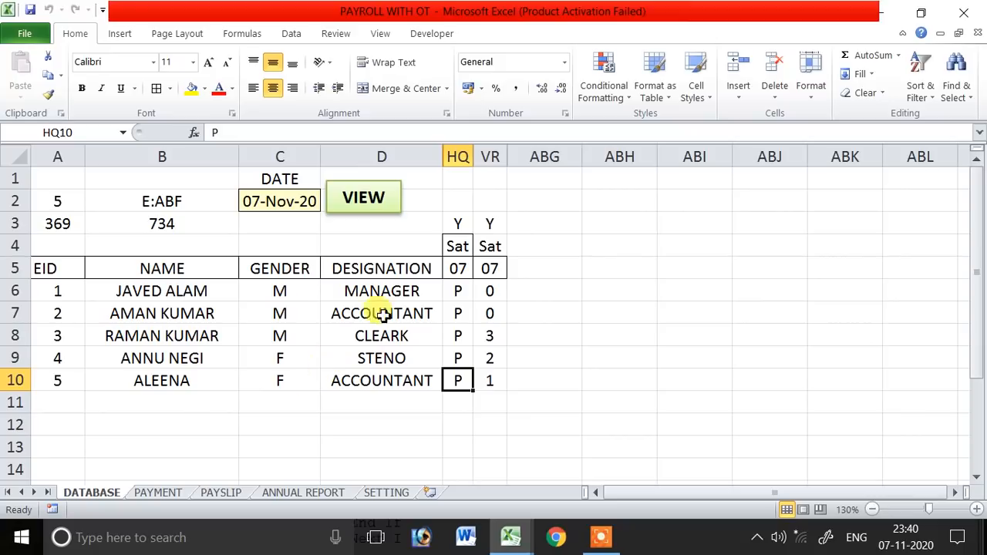
{"action": "left_click_drag", "start_coordinate": [457, 224], "coordinate": [500, 224]}
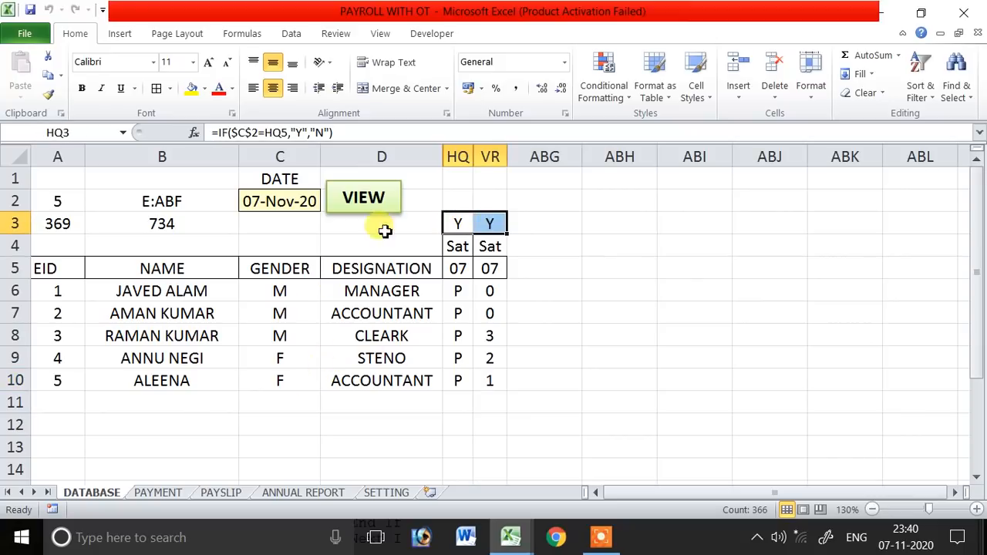
{"action": "left_click", "coordinate": [14, 224]}
{"action": "left_click", "coordinate": [114, 203]}
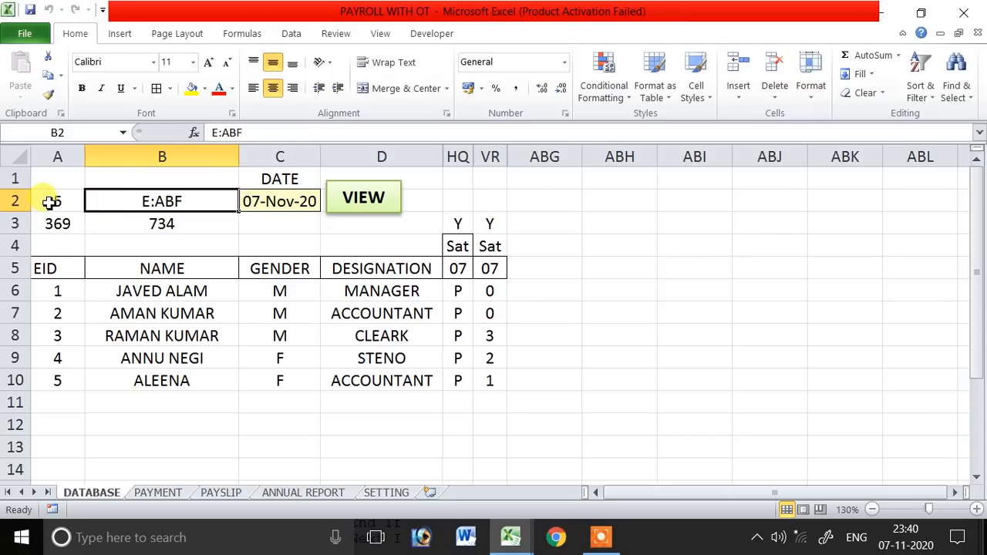
{"action": "left_click_drag", "start_coordinate": [49, 201], "coordinate": [100, 200]}
{"action": "left_click", "coordinate": [158, 245]}
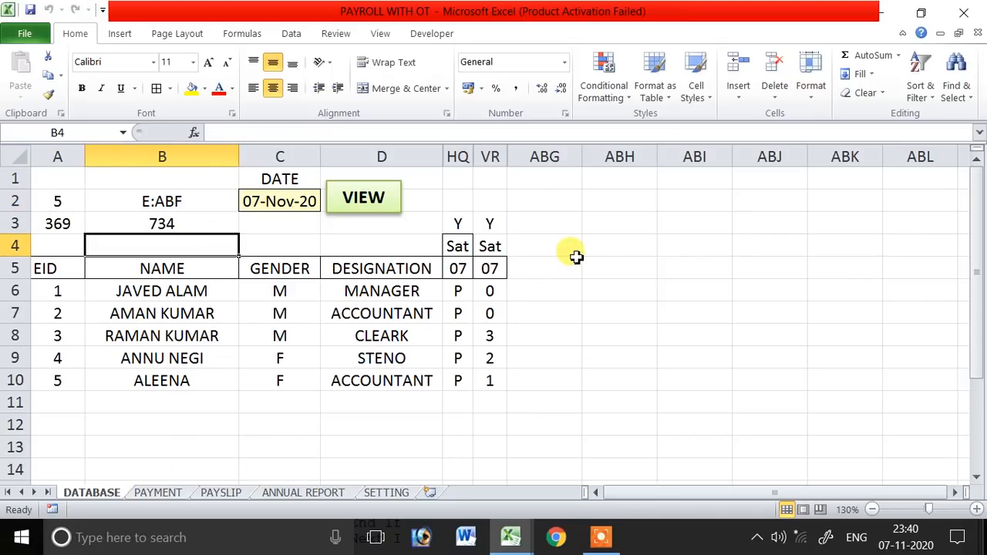
- Add the summary headers ABSENT, PRESENT and OFF in ABG5:ABI5
{"action": "left_click", "coordinate": [532, 272]}
{"action": "left_click", "coordinate": [540, 245]}
{"action": "left_click", "coordinate": [546, 267]}
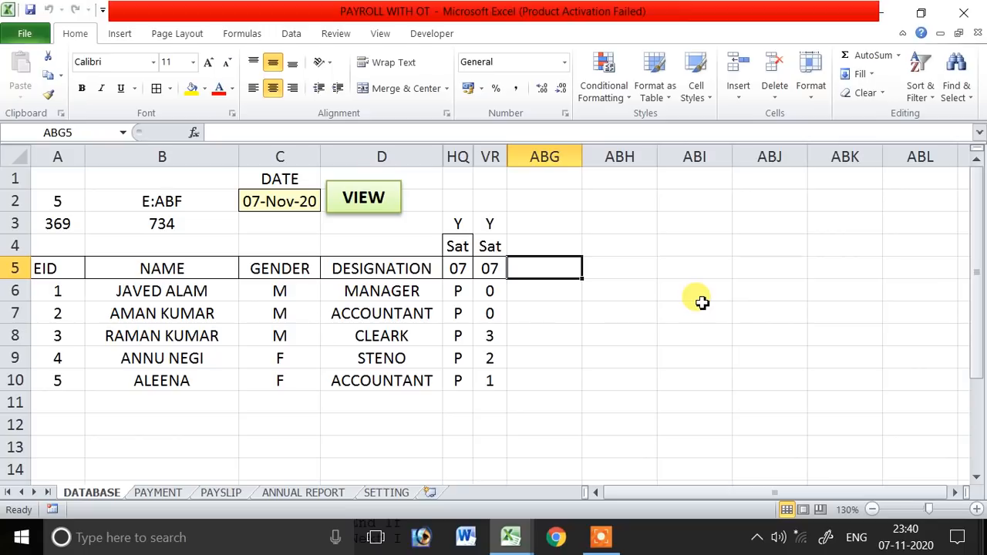
{"action": "type", "text": "ABSENT"}
{"action": "key", "text": "Tab"}
{"action": "type", "text": "P"}
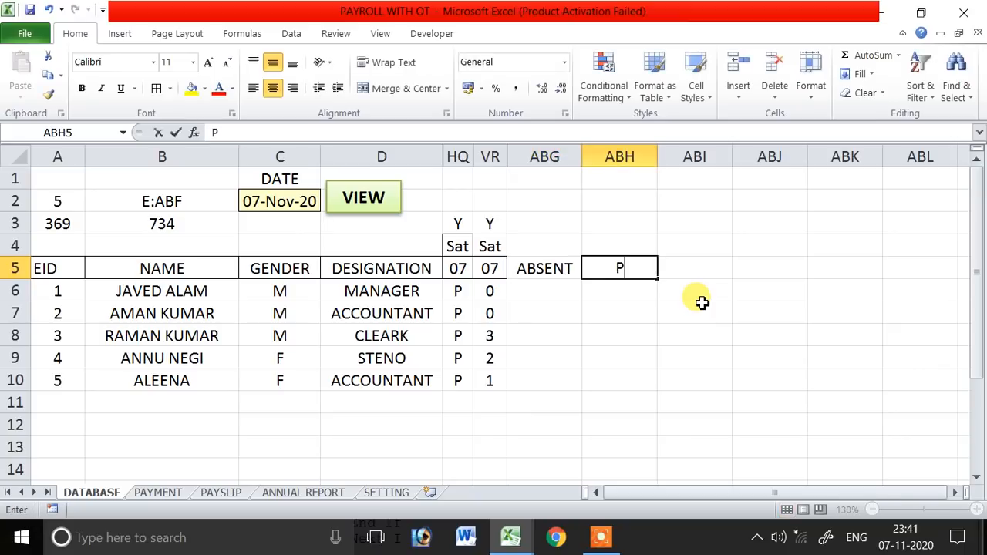
{"action": "type", "text": "RESENT"}
{"action": "key", "text": "Tab"}
{"action": "type", "text": "OFF"}
{"action": "key", "text": "Tab"}
{"action": "type", "text": "HA"}
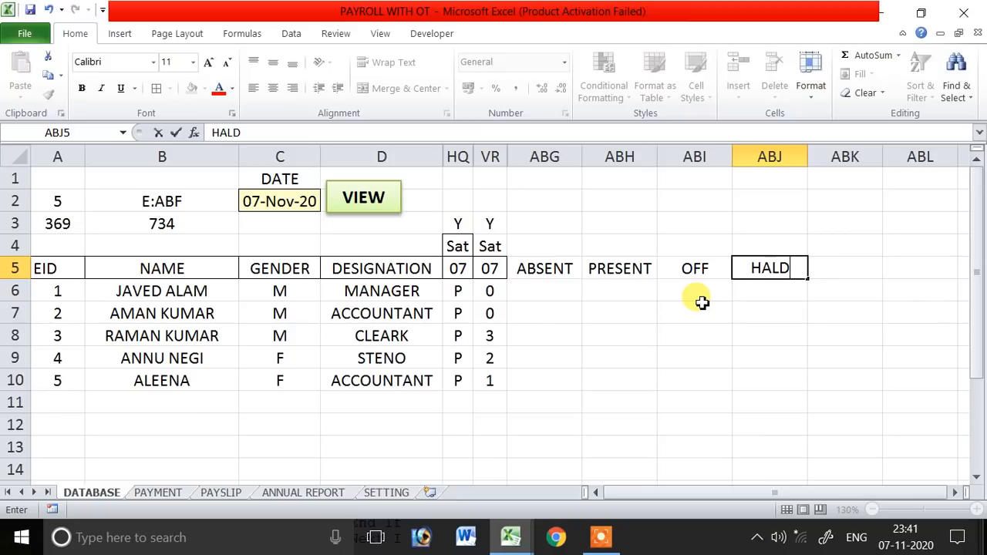
{"action": "type", "text": "LF DA"}
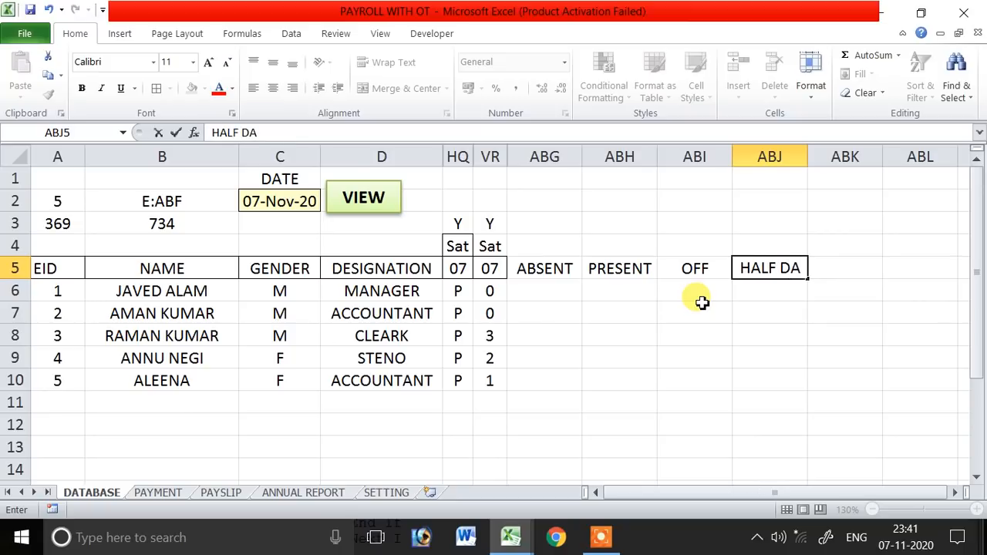
{"action": "key", "text": "Escape"}
- Add the header OT in ABJ5 beside the attendance summary headers
{"action": "left_click", "coordinate": [544, 268]}
{"action": "left_click", "coordinate": [619, 268]}
{"action": "left_click", "coordinate": [694, 268]}
{"action": "left_click_drag", "start_coordinate": [537, 262], "coordinate": [661, 267]}
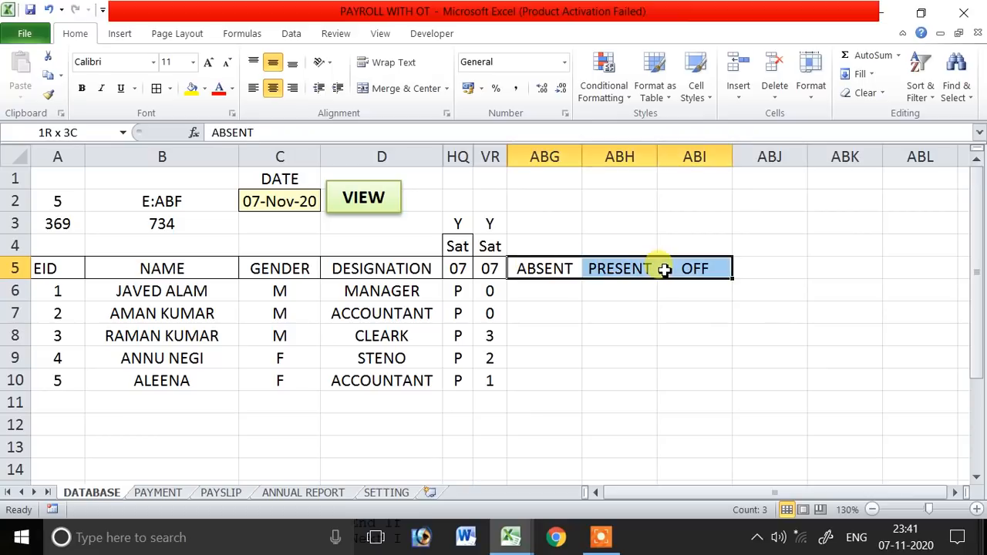
{"action": "left_click", "coordinate": [754, 267]}
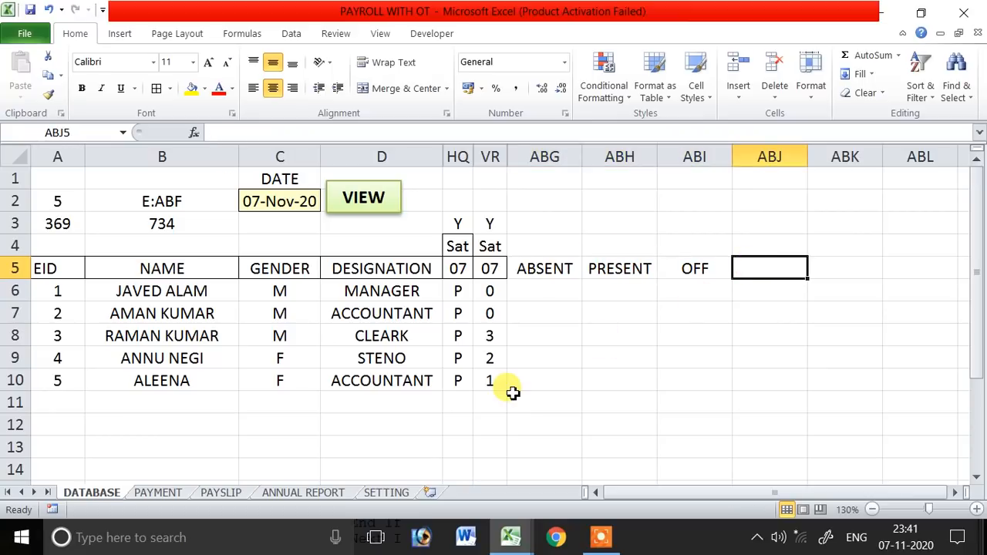
{"action": "type", "text": "OT"}
{"action": "key", "text": "Return"}
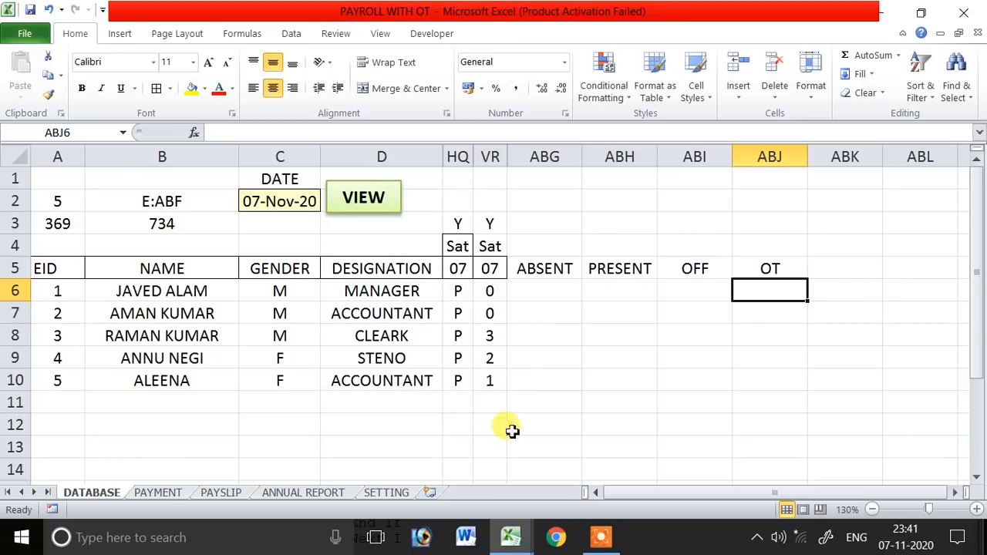
- Enter =COUNTIF(E6:NE6,"A") in ABG6 to count the first employee's absent days
{"action": "left_click", "coordinate": [540, 293]}
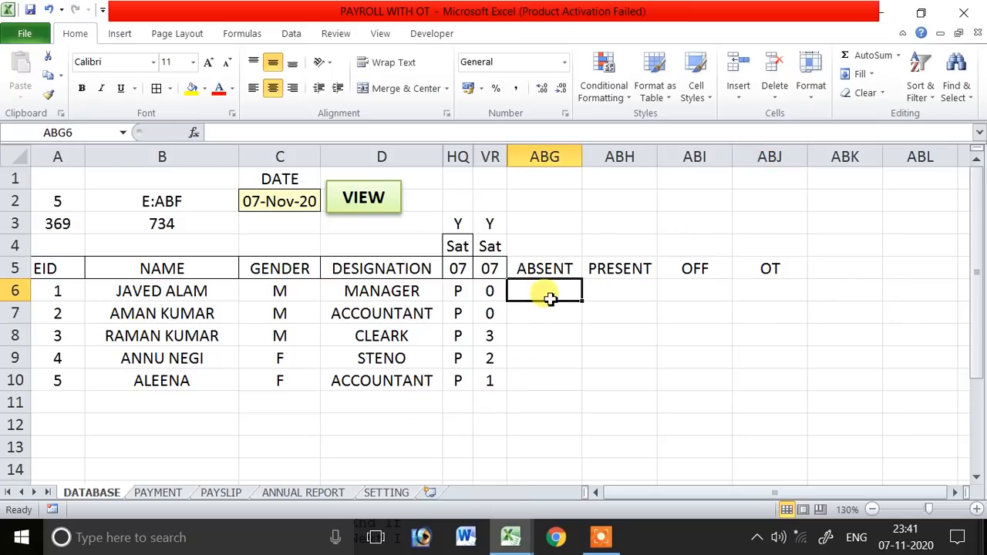
{"action": "type", "text": "="}
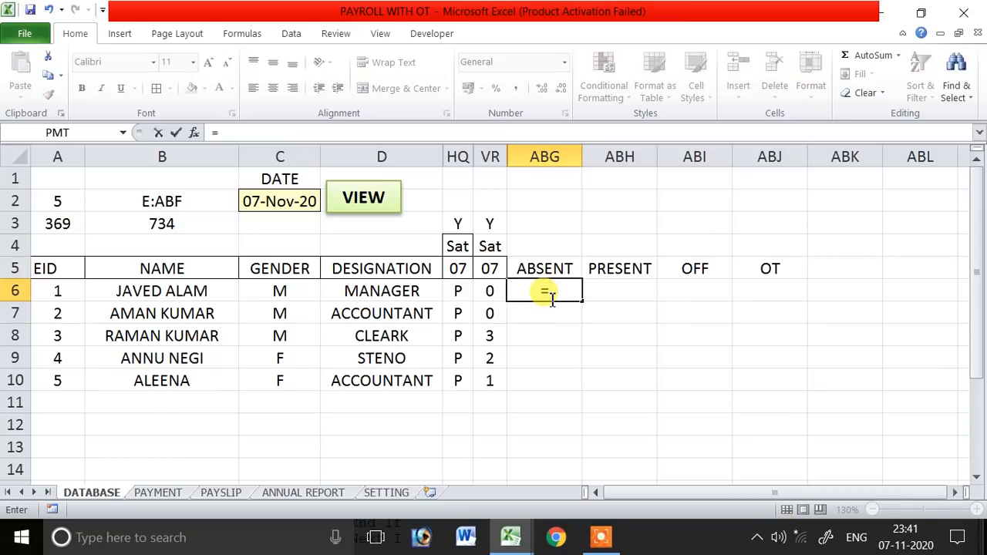
{"action": "type", "text": "COUNTIF("}
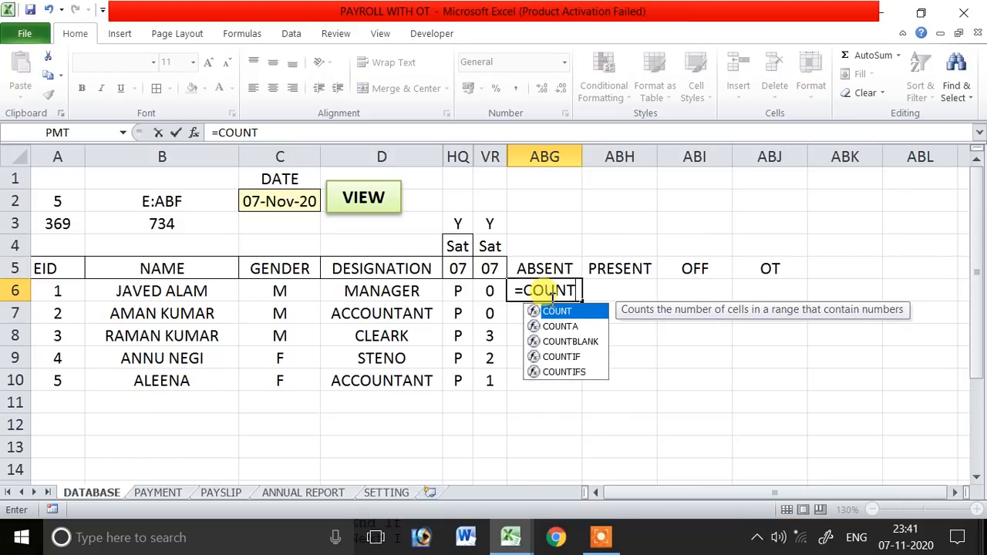
{"action": "left_click", "coordinate": [433, 295]}
{"action": "key", "text": "BackSpace"}
{"action": "key", "text": "BackSpace"}
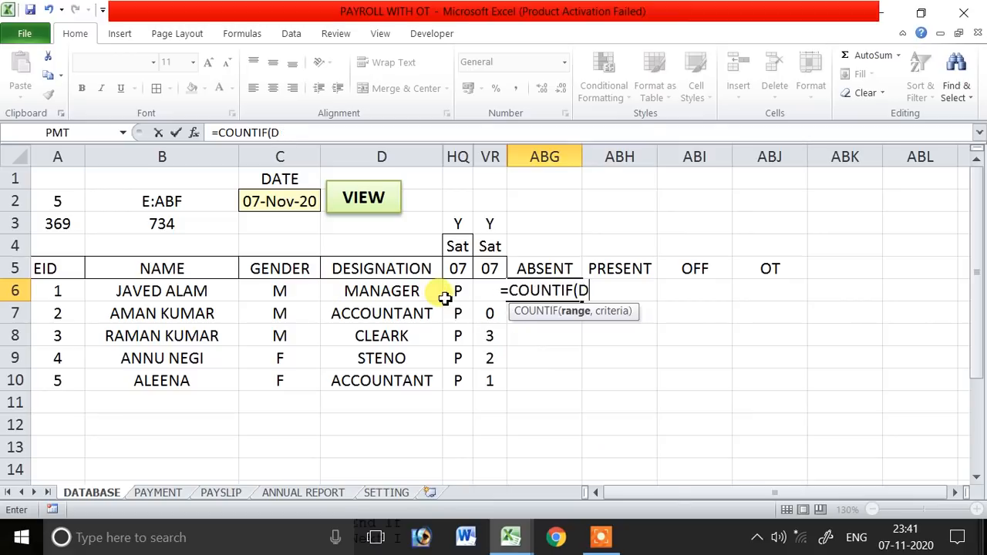
{"action": "type", "text": "E:"}
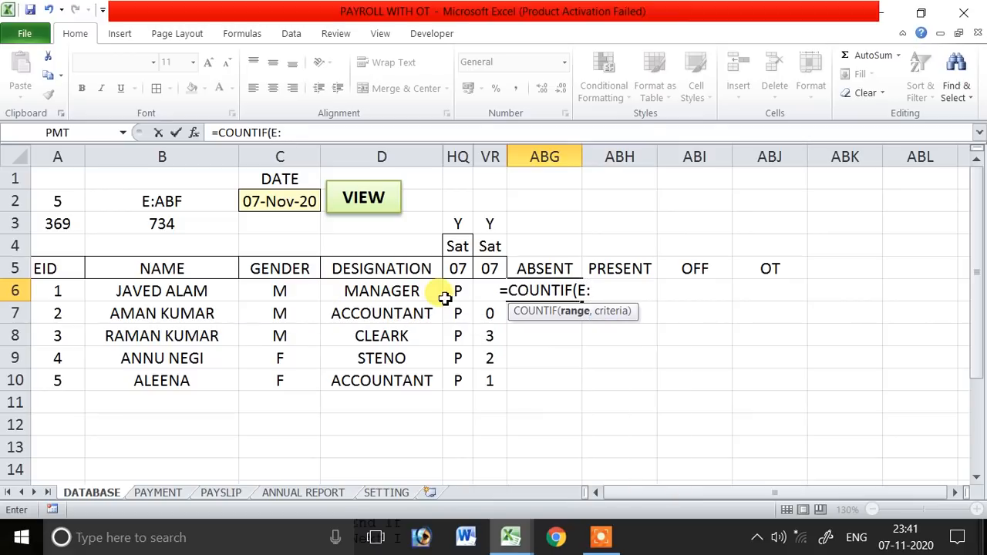
{"action": "type", "text": "NE\""}
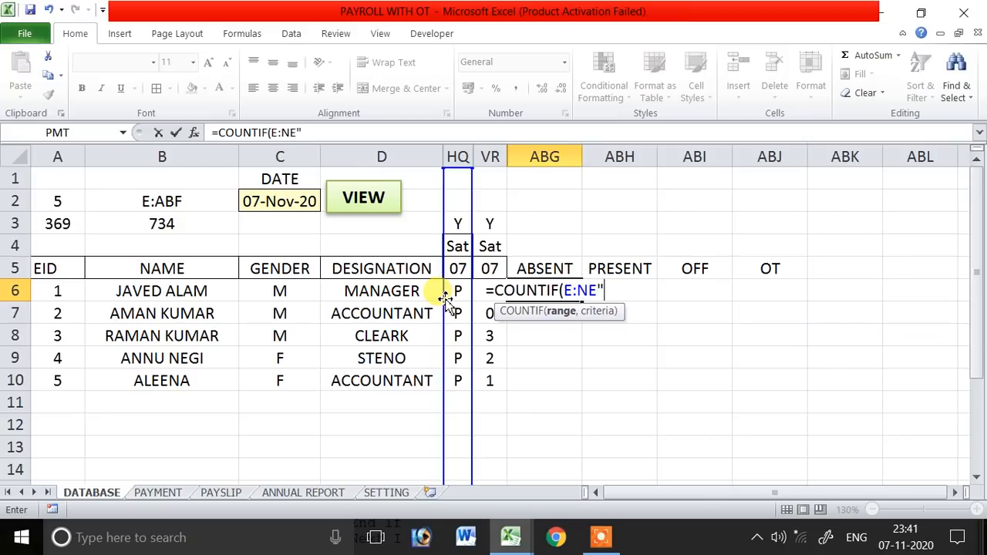
{"action": "key", "text": "BackSpace"}
{"action": "key", "text": "BackSpace"}
{"action": "key", "text": "BackSpace"}
{"action": "key", "text": "BackSpace"}
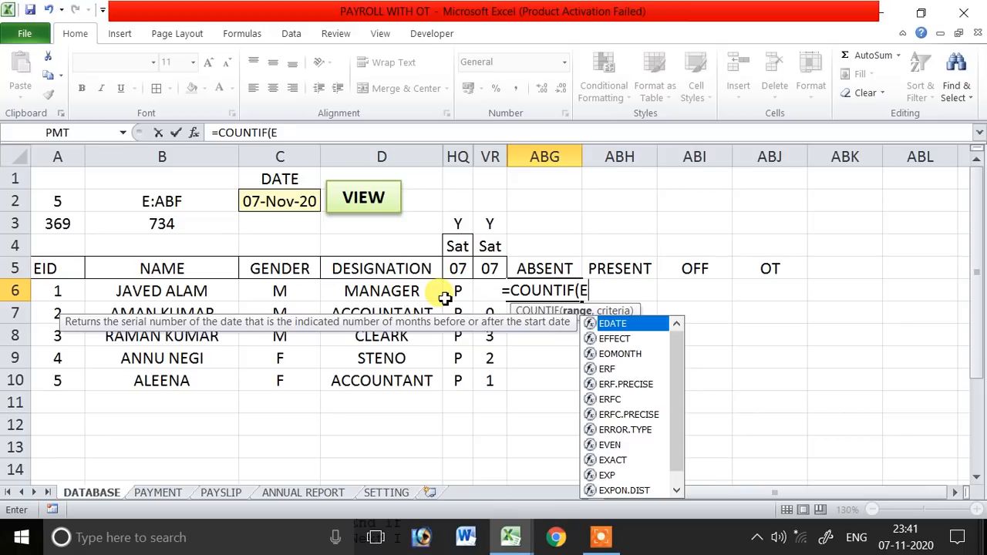
{"action": "type", "text": "6:N"}
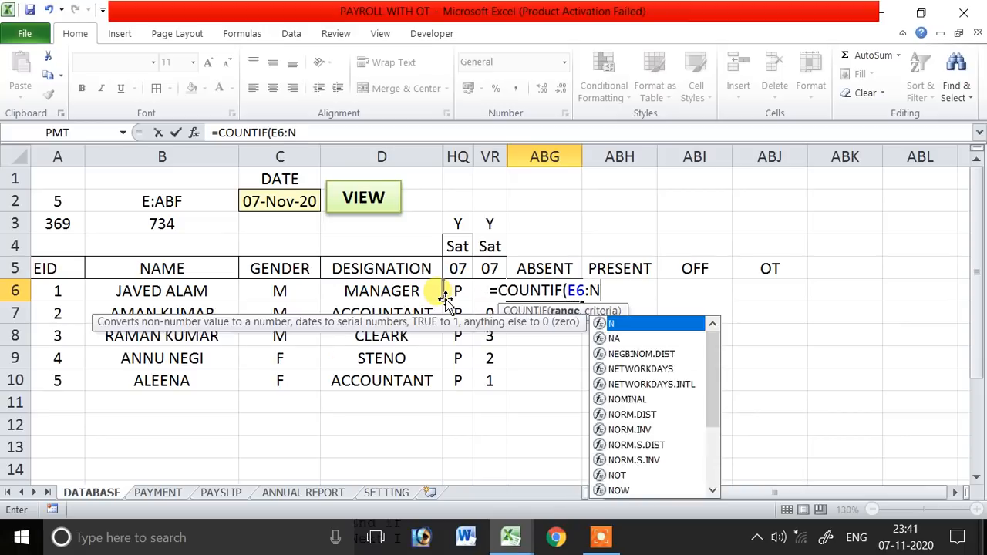
{"action": "type", "text": "E6,\""}
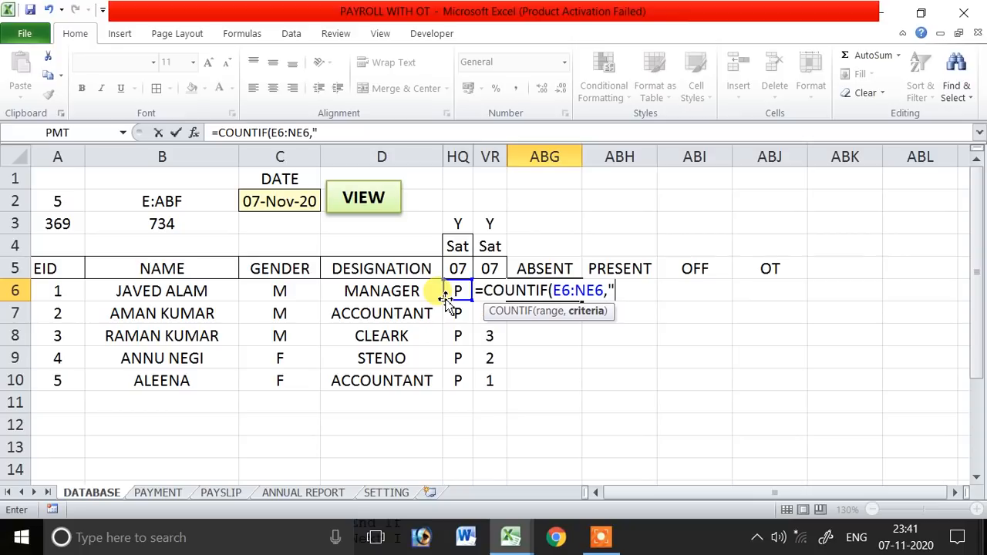
{"action": "type", "text": "A\""}
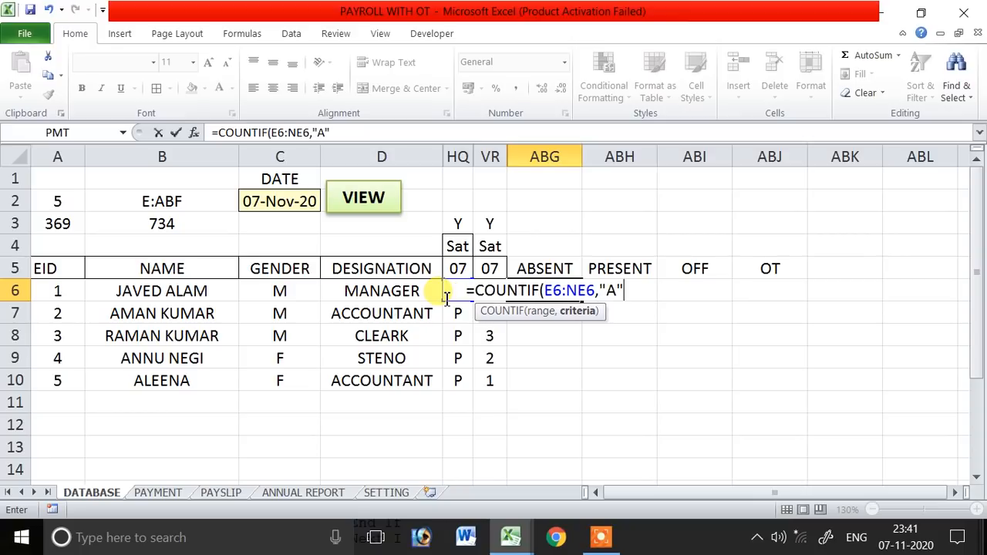
{"action": "type", "text": ")"}
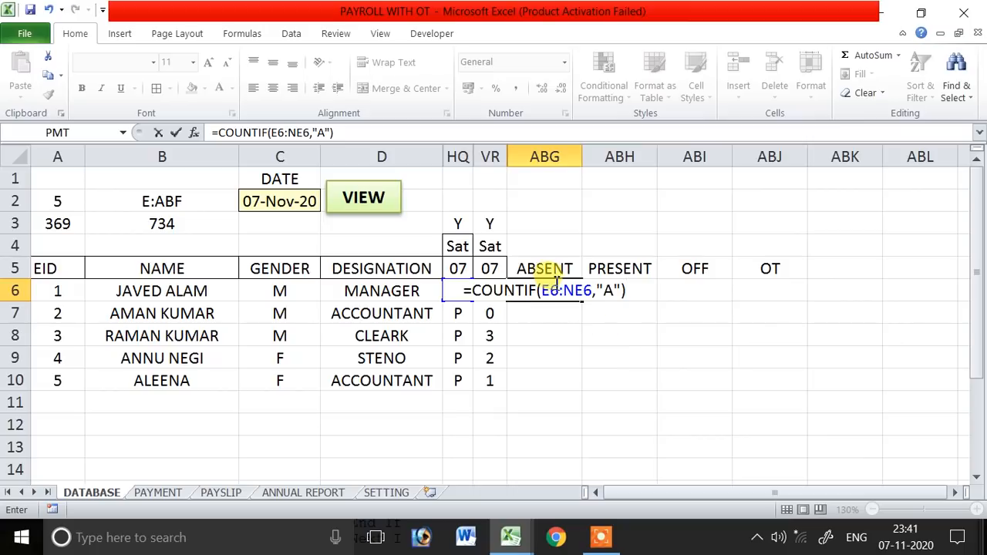
{"action": "double_click", "coordinate": [562, 290]}
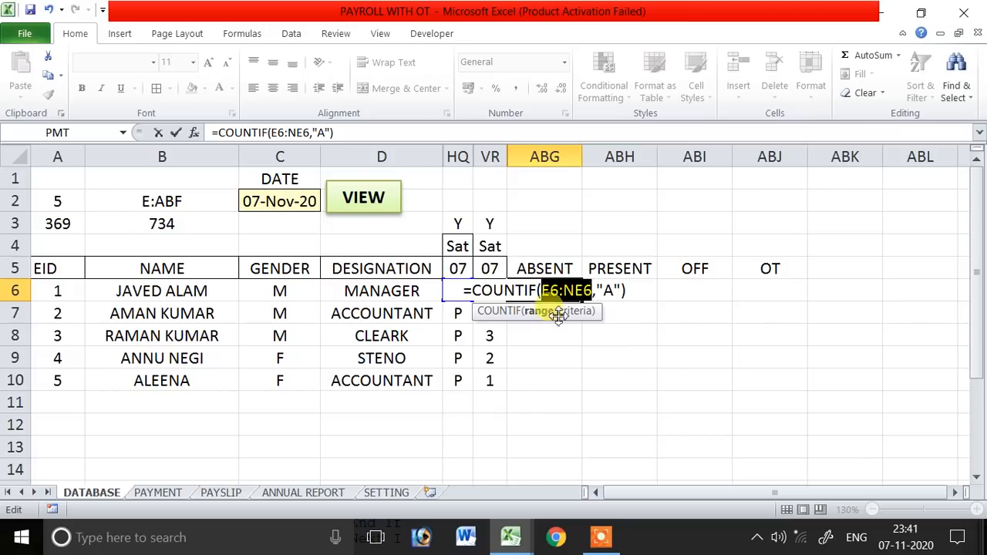
{"action": "key", "text": "Return"}
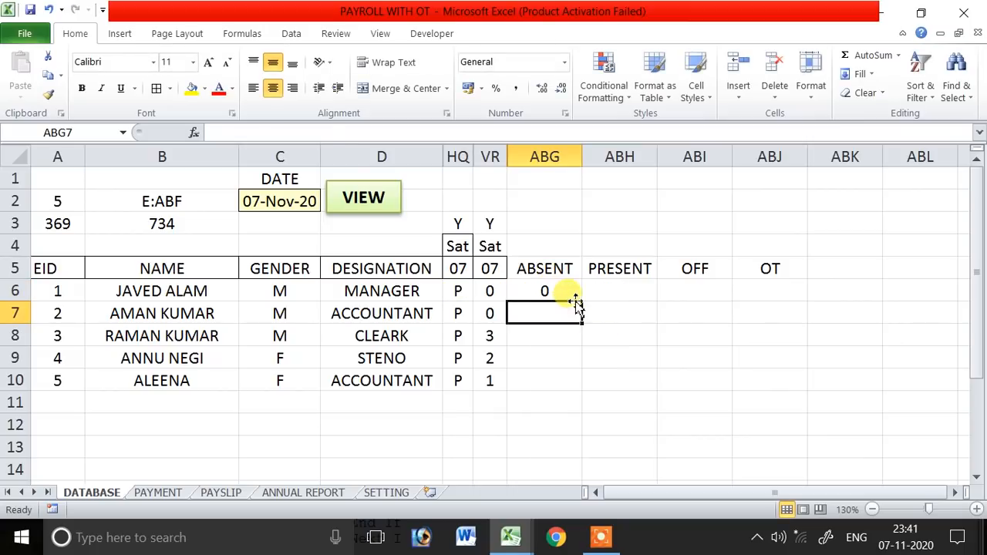
- Lock the columns of the ABG6 count range as $E6:$NE6 and fill the formula through ABG6:ABH10
{"action": "left_click", "coordinate": [575, 297]}
{"action": "left_click_drag", "start_coordinate": [582, 303], "coordinate": [583, 302]}
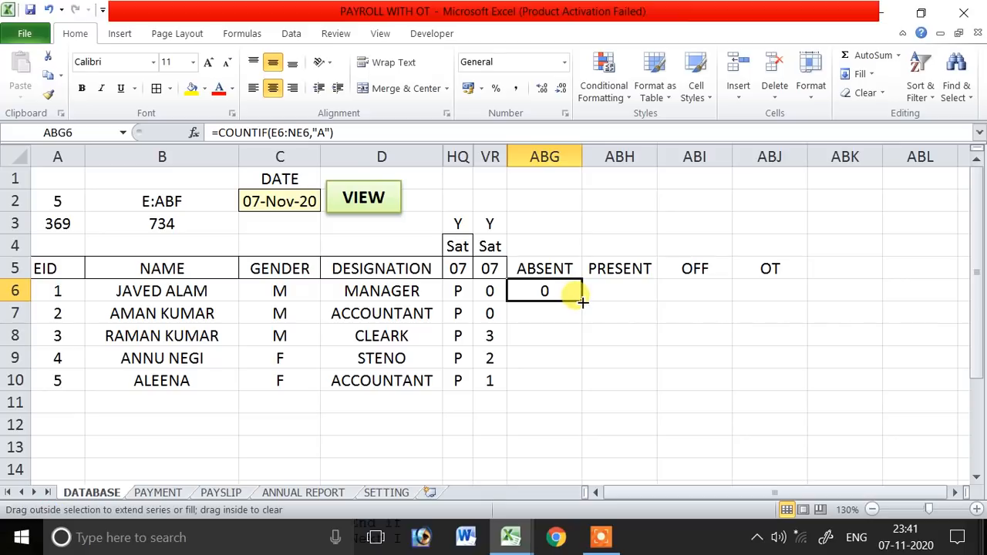
{"action": "double_click", "coordinate": [569, 291]}
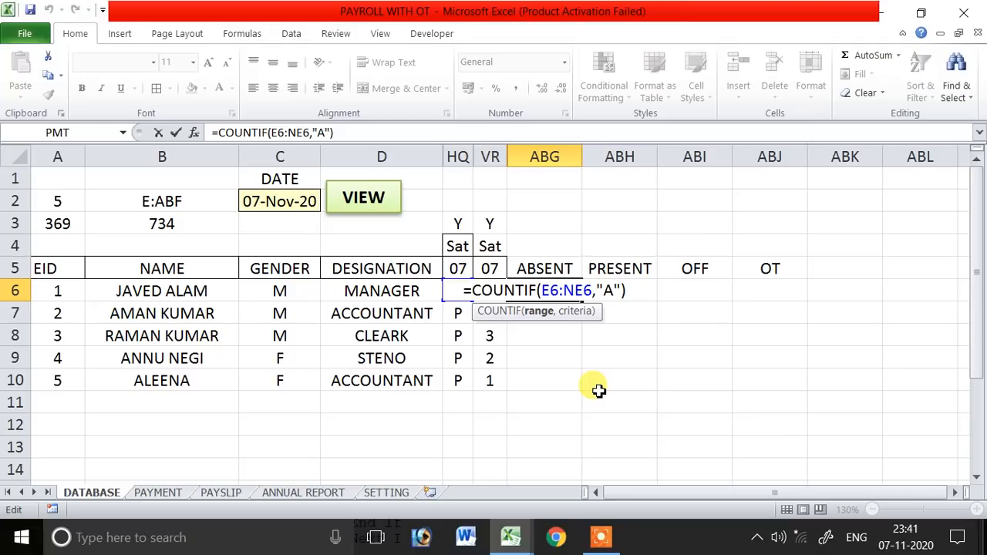
{"action": "key", "text": "F4"}
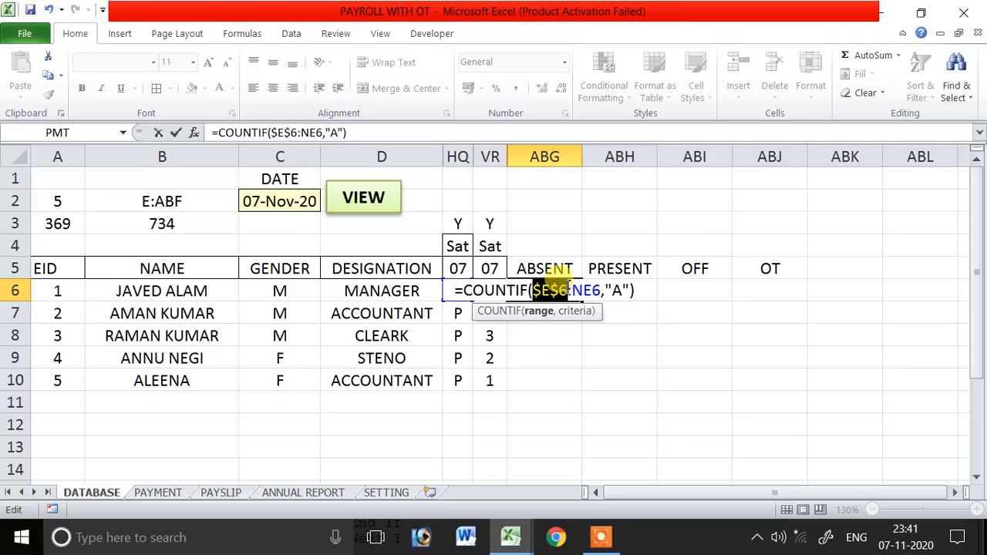
{"action": "key", "text": "F4"}
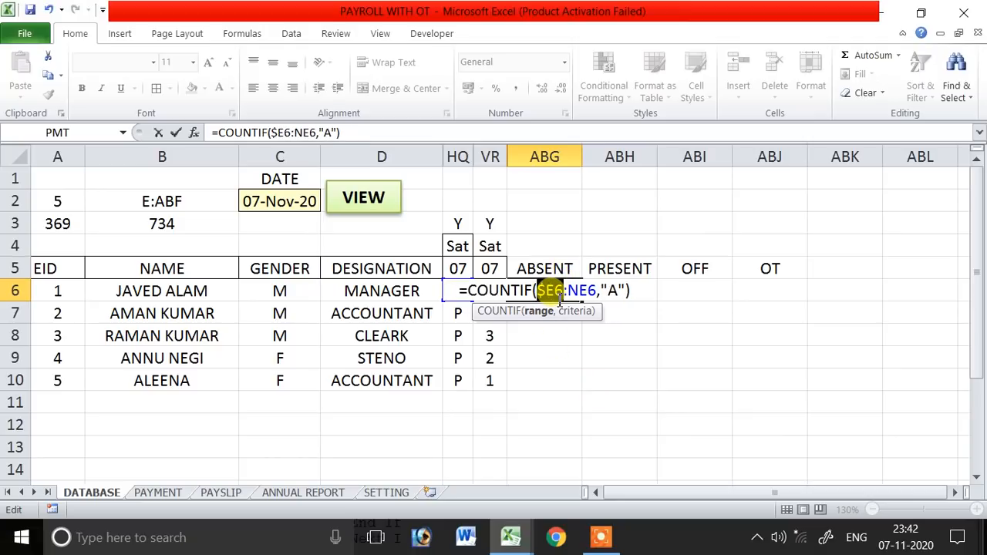
{"action": "left_click", "coordinate": [572, 290]}
{"action": "key", "text": "F4"}
{"action": "key", "text": "F4"}
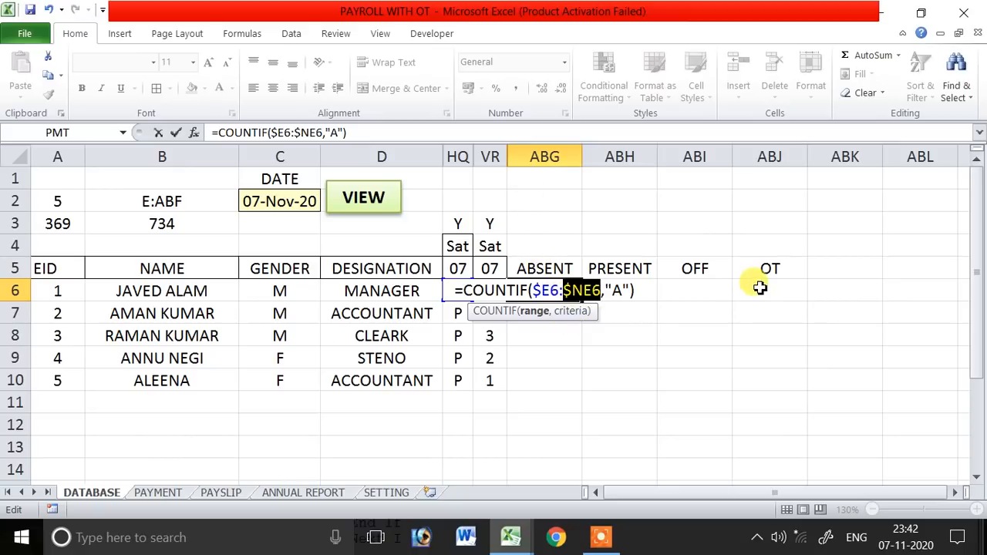
{"action": "double_click", "coordinate": [617, 291]}
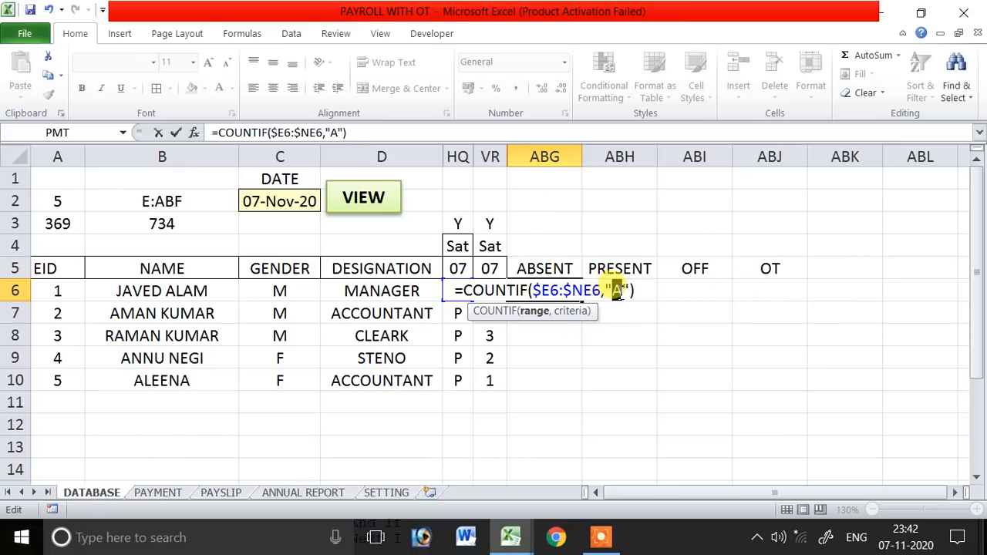
{"action": "key", "text": "Return"}
{"action": "left_click", "coordinate": [543, 291]}
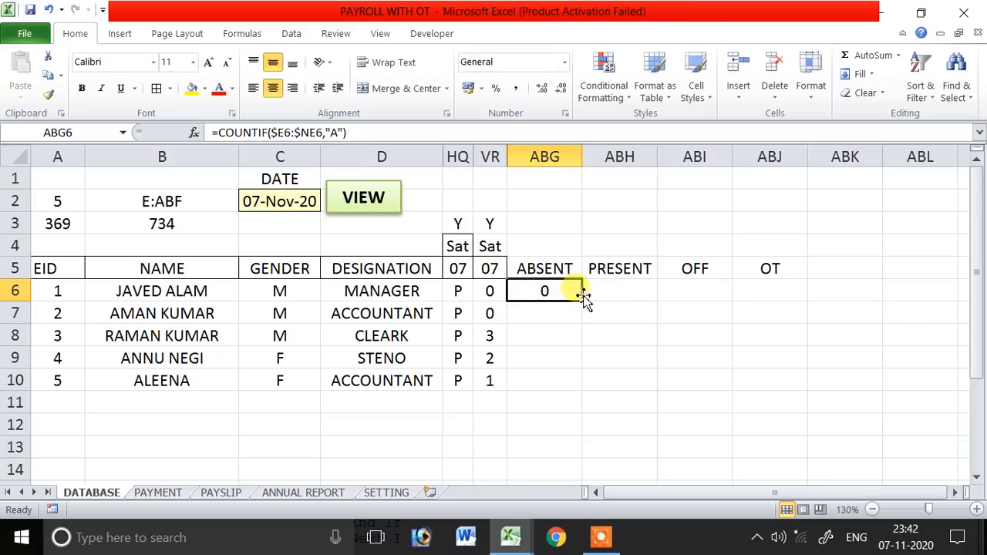
{"action": "left_click_drag", "start_coordinate": [584, 301], "coordinate": [639, 393]}
- Change the criterion in the PRESENT formula in ABH6 to "P" and fill it down to ABH10
{"action": "double_click", "coordinate": [625, 294]}
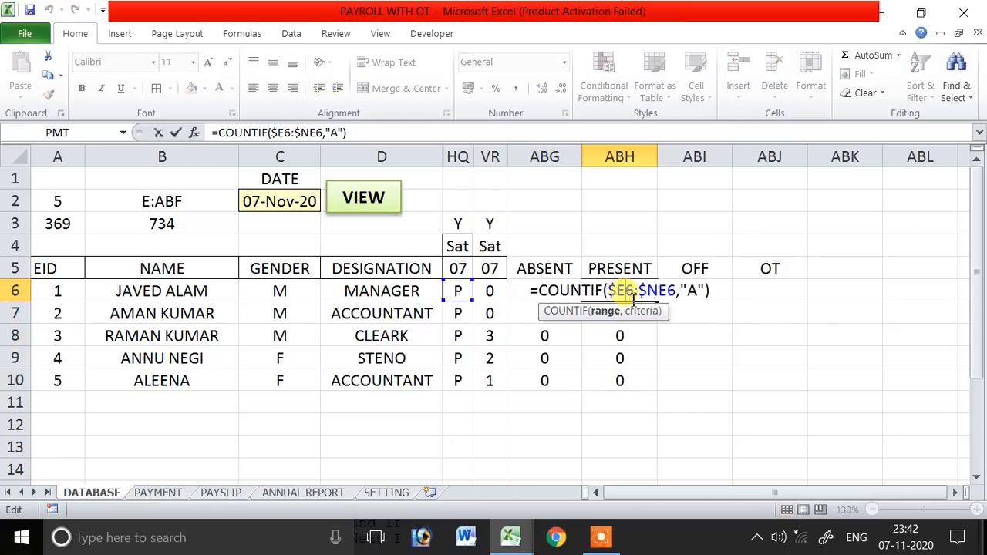
{"action": "type", "text": "P"}
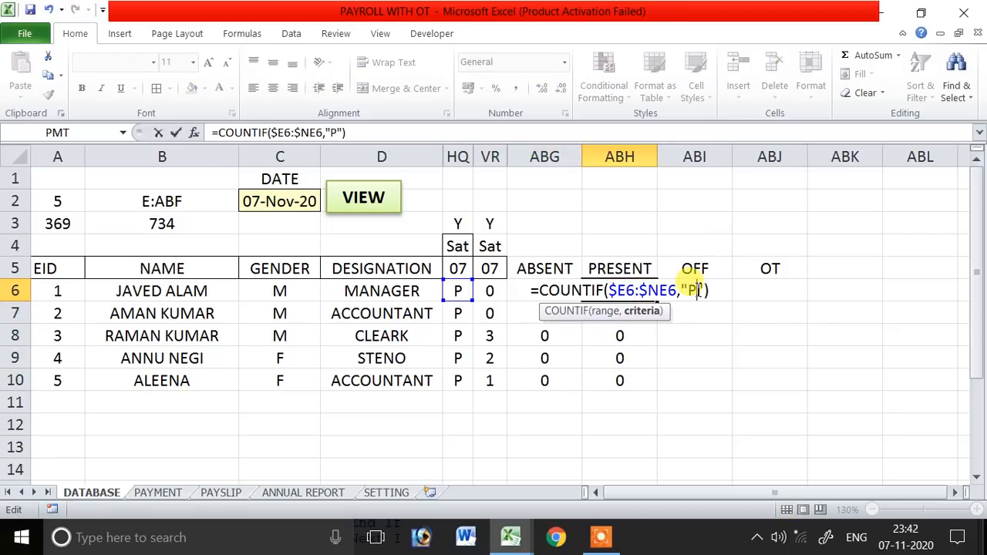
{"action": "key", "text": "Return"}
{"action": "left_click", "coordinate": [641, 294]}
{"action": "left_click_drag", "start_coordinate": [656, 302], "coordinate": [657, 392]}
- Copy the PRESENT formula into ABI6, change its criterion to "O" and fill it down the OFF column to row 10
{"action": "left_click", "coordinate": [643, 298]}
{"action": "left_click_drag", "start_coordinate": [658, 302], "coordinate": [709, 289]}
{"action": "double_click", "coordinate": [715, 295]}
{"action": "double_click", "coordinate": [767, 290]}
{"action": "type", "text": "O"}
{"action": "key", "text": "Return"}
{"action": "left_click", "coordinate": [696, 289]}
{"action": "left_click_drag", "start_coordinate": [730, 305], "coordinate": [733, 390]}
{"action": "left_click", "coordinate": [708, 290]}
- Enter =SUM(NF6:ABF6) in ABJ6 to total the first employee's overtime
{"action": "left_click", "coordinate": [764, 287]}
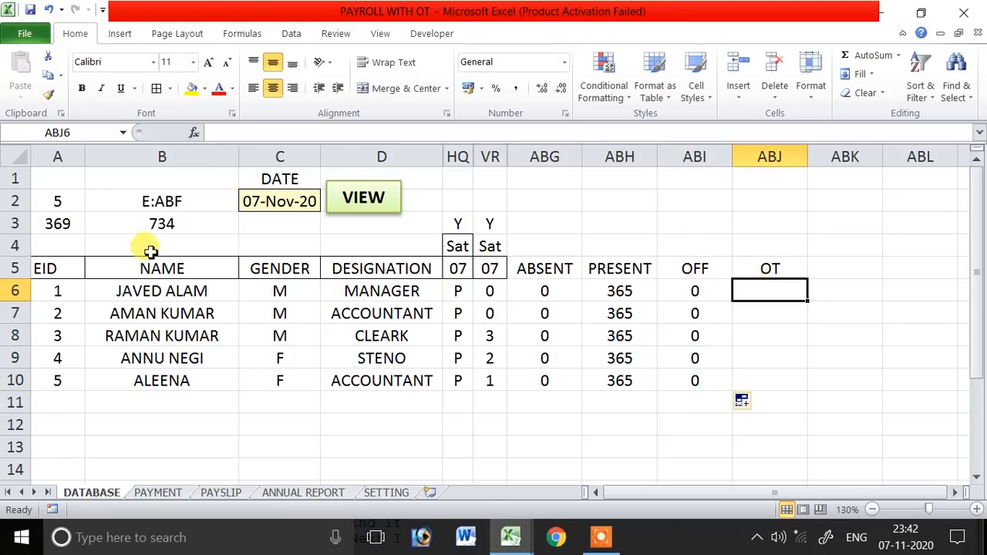
{"action": "left_click", "coordinate": [482, 298]}
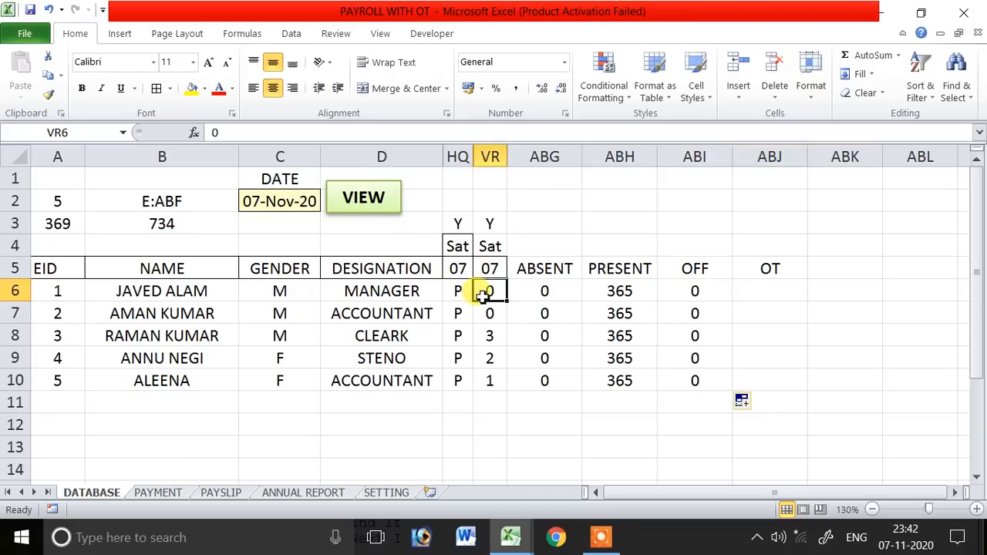
{"action": "left_click", "coordinate": [540, 297]}
{"action": "left_click", "coordinate": [788, 294]}
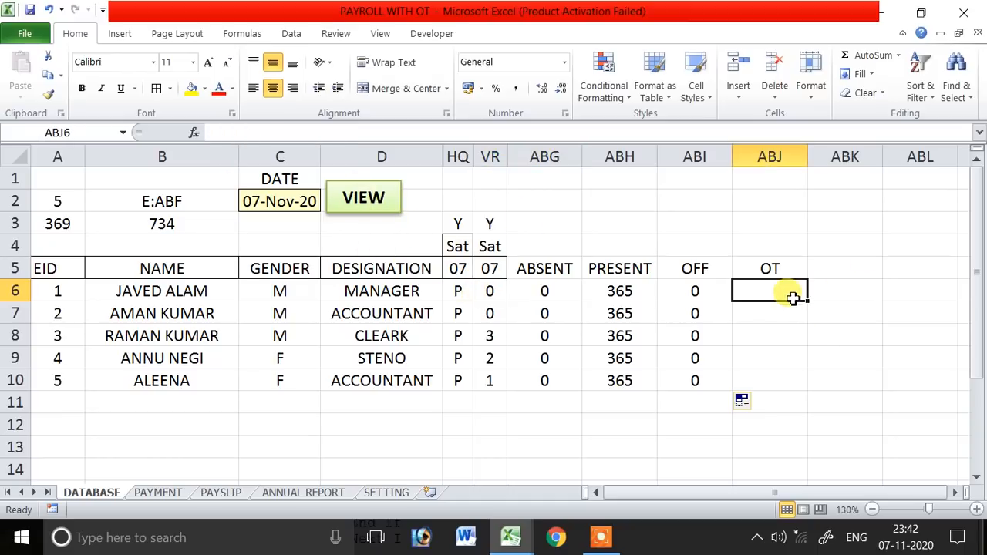
{"action": "type", "text": "=SUM"}
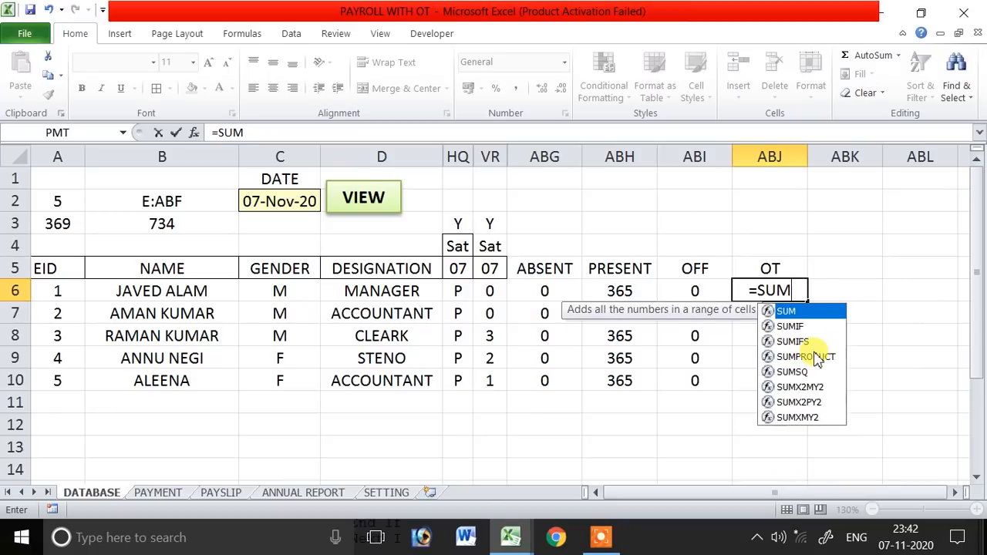
{"action": "type", "text": "(N"}
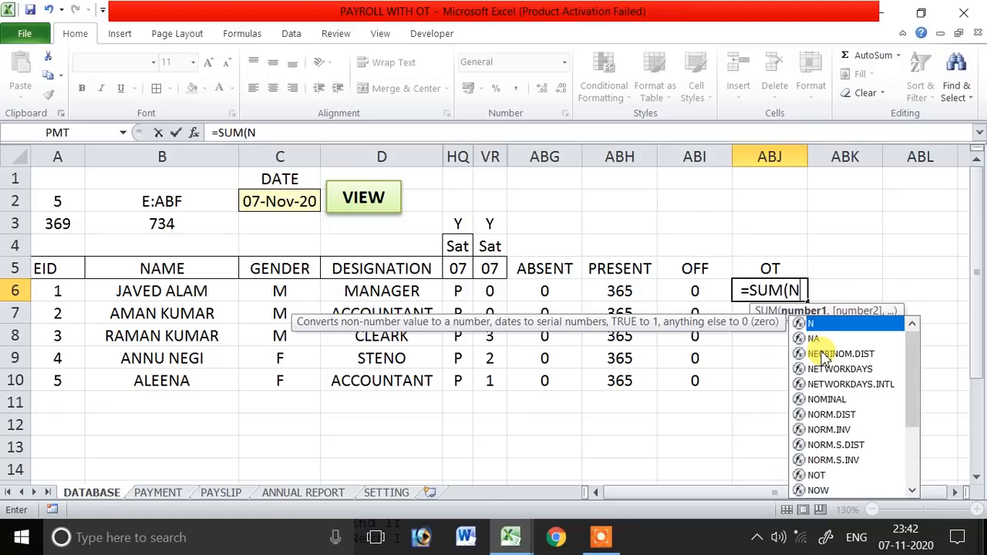
{"action": "type", "text": "F6:"}
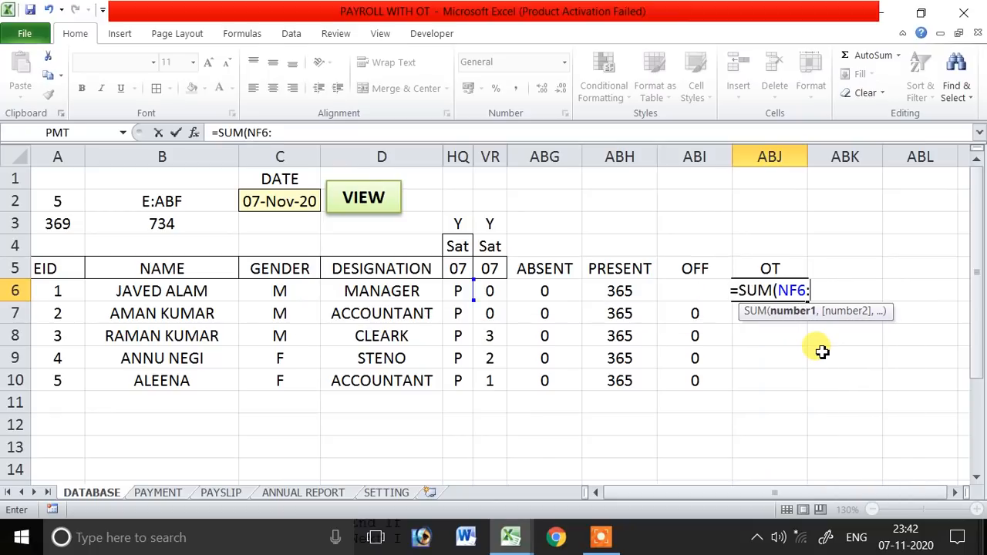
{"action": "type", "text": "AB"}
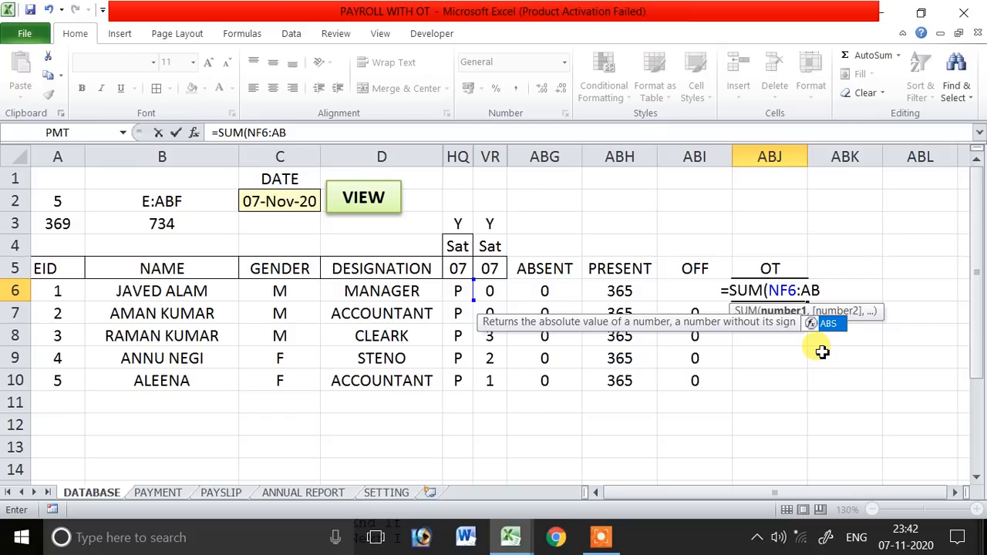
{"action": "type", "text": "F"}
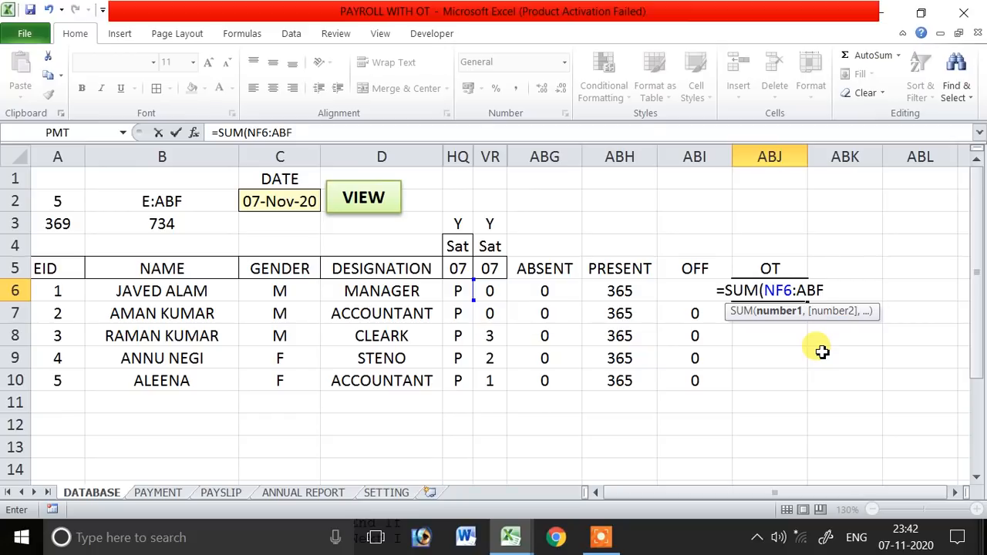
{"action": "type", "text": "6"}
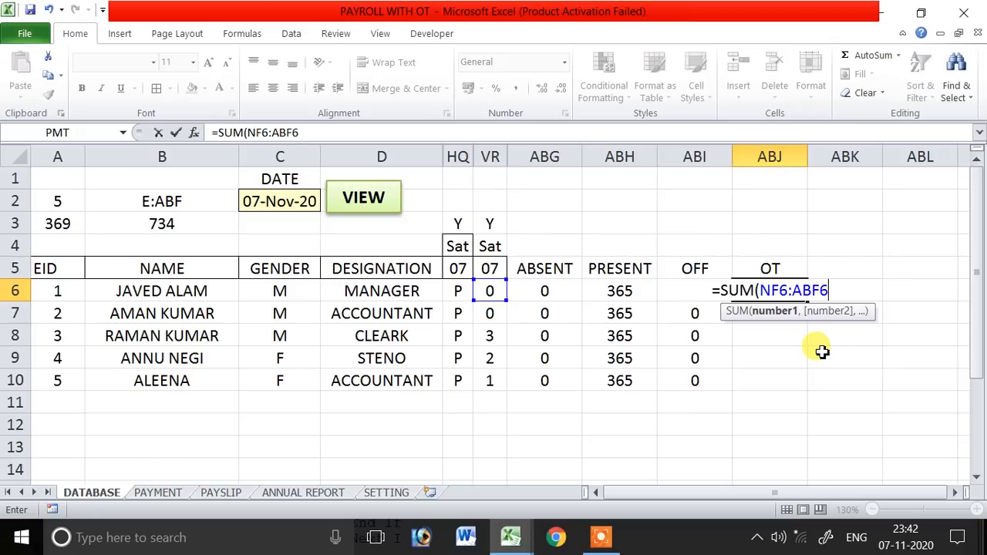
{"action": "type", "text": ")"}
{"action": "key", "text": "Return"}
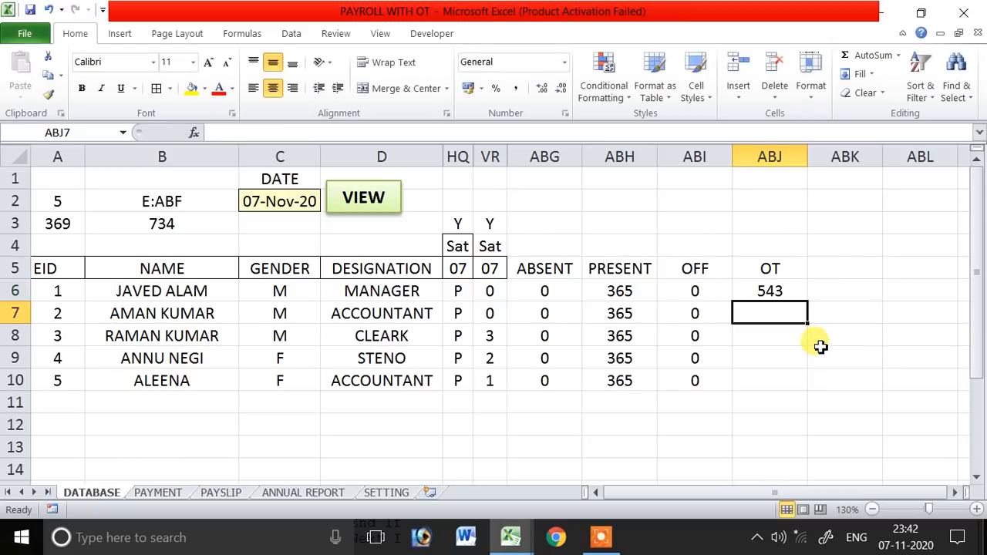
- Fill the overtime total formula from ABJ6 down to ABJ10 for the remaining employees
{"action": "left_click", "coordinate": [789, 291]}
{"action": "left_click_drag", "start_coordinate": [809, 301], "coordinate": [812, 386]}
{"action": "left_click", "coordinate": [822, 334]}
{"action": "left_click", "coordinate": [767, 419]}
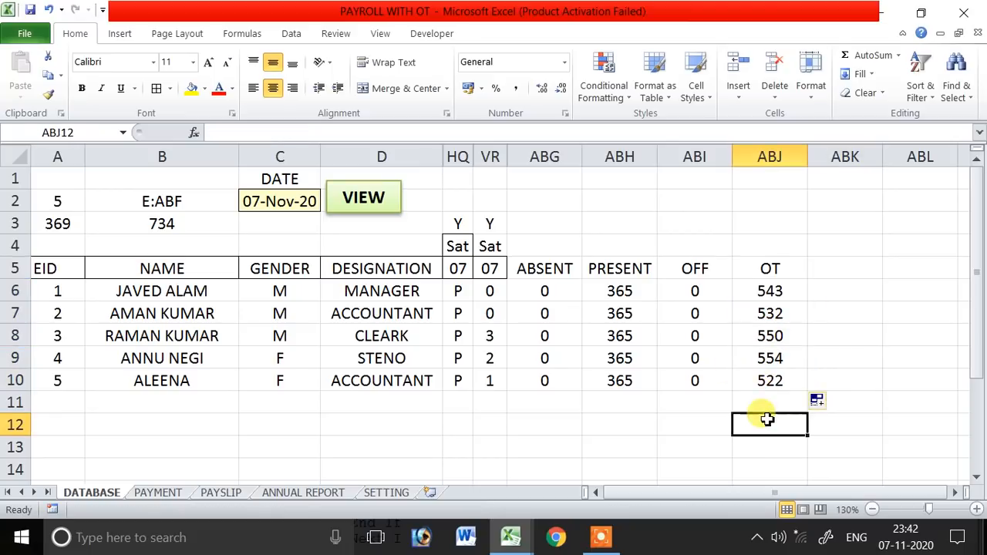
- Make the ABSENT, PRESENT, OFF and OT headers in ABG5:ABJ5 bold and add borders around them
{"action": "left_click_drag", "start_coordinate": [772, 268], "coordinate": [736, 269]}
{"action": "left_click", "coordinate": [81, 88]}
{"action": "left_click", "coordinate": [697, 357]}
{"action": "left_click", "coordinate": [156, 88]}
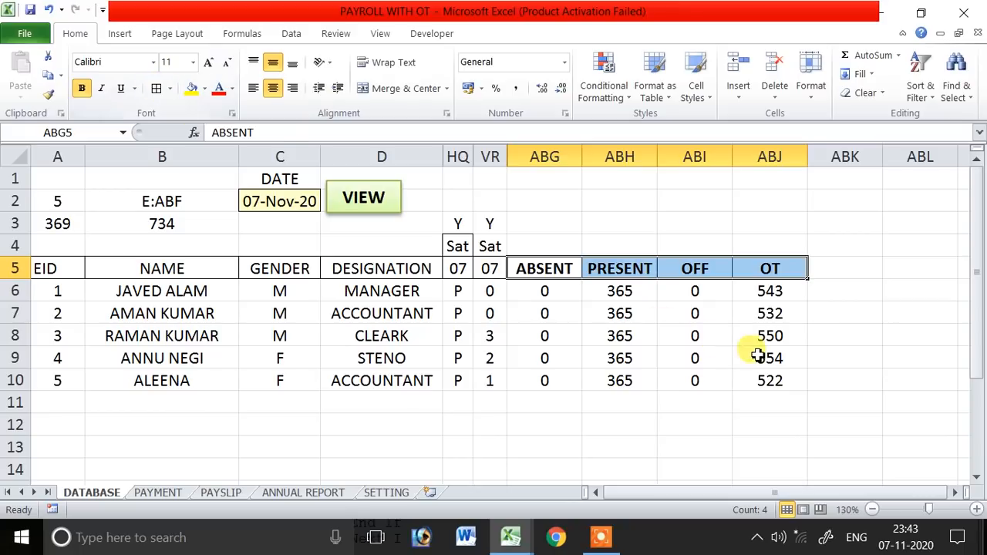
{"action": "left_click", "coordinate": [753, 357]}
{"action": "left_click_drag", "start_coordinate": [531, 284], "coordinate": [761, 378]}
{"action": "left_click", "coordinate": [760, 417]}
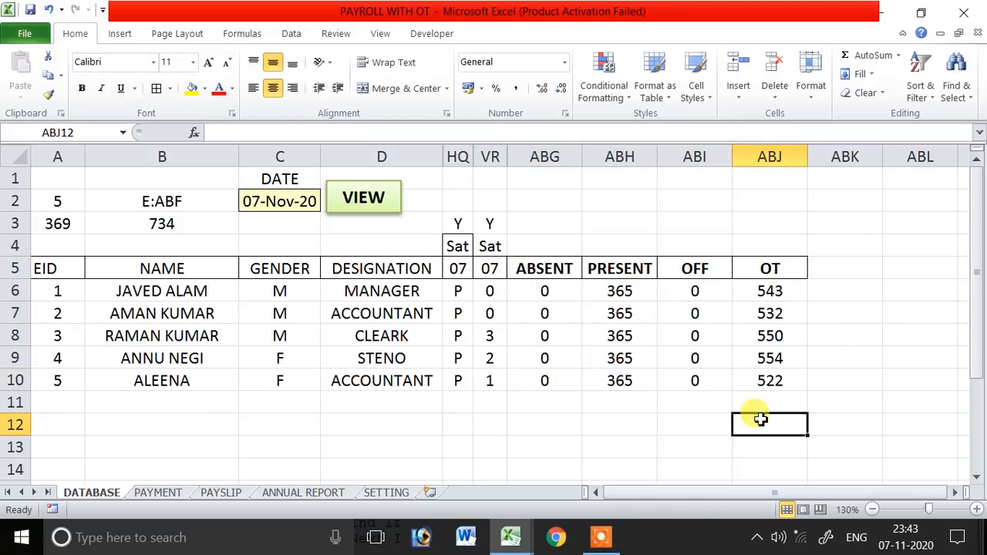
- Add a SALARY header in ABK5, enter 8000 in ABK6 and fill it down to ABK10
{"action": "left_click", "coordinate": [825, 266]}
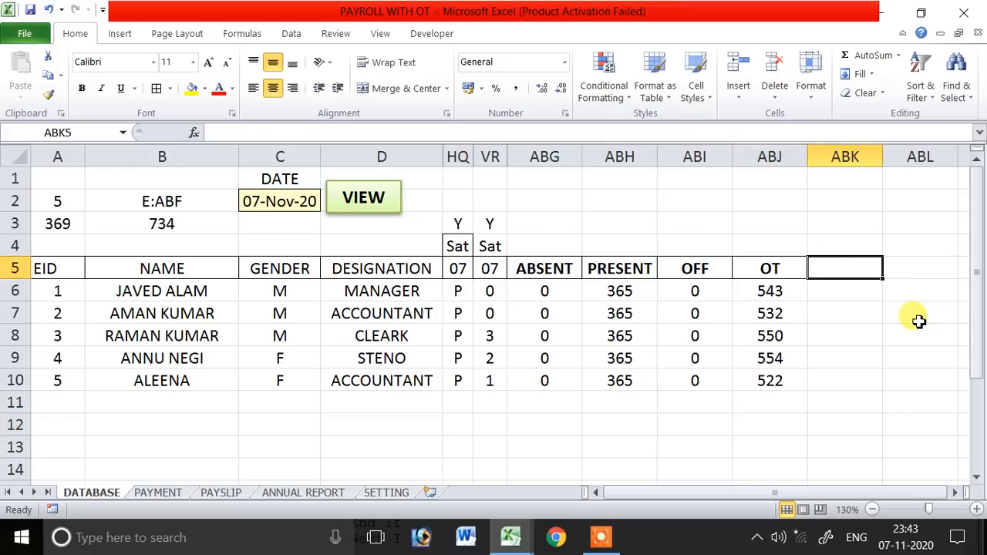
{"action": "type", "text": "SALARY"}
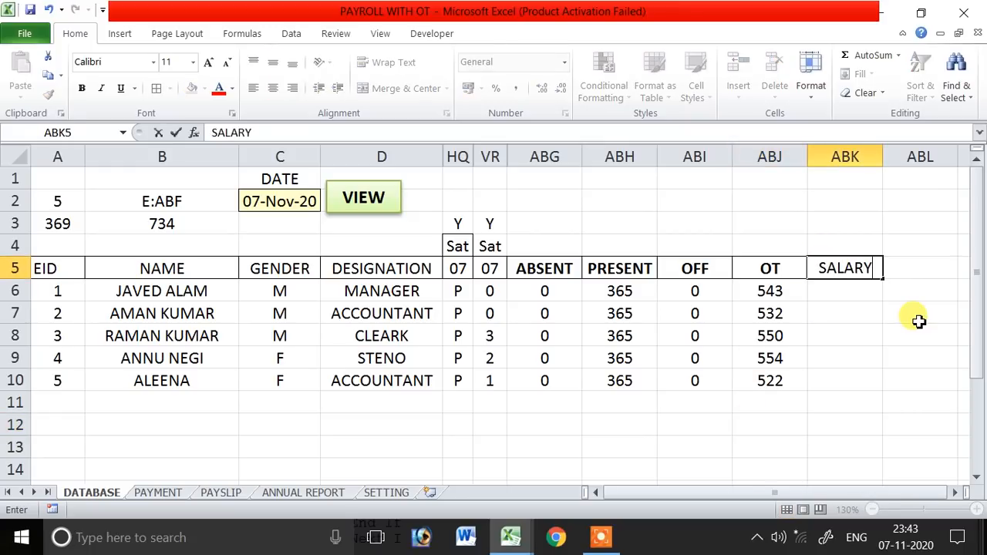
{"action": "key", "text": "Return"}
{"action": "type", "text": "8000"}
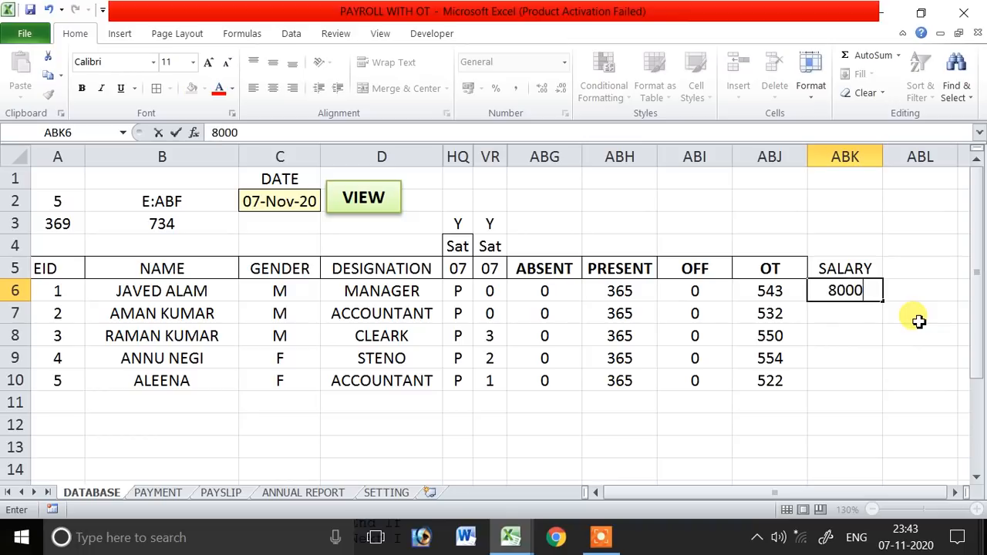
{"action": "key", "text": "Return"}
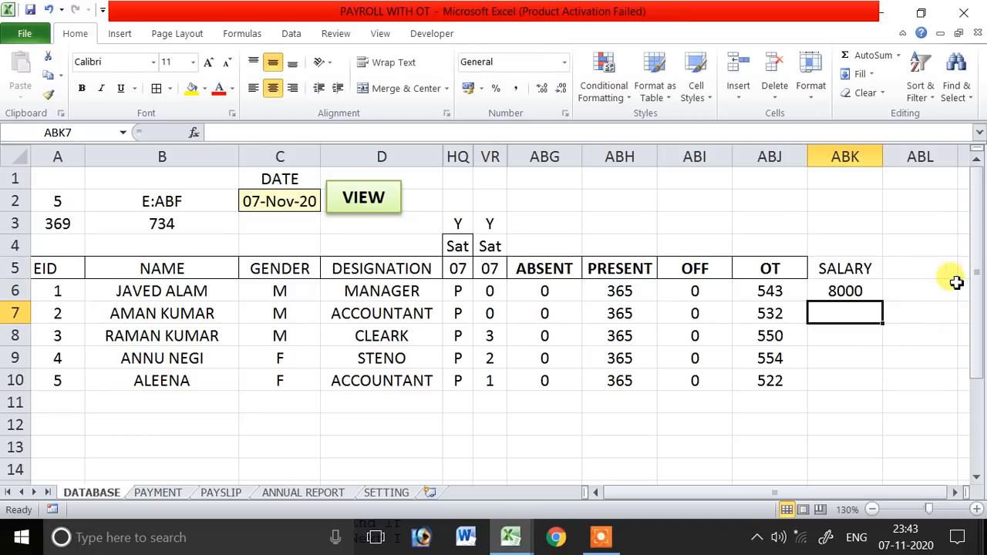
{"action": "left_click", "coordinate": [877, 294]}
{"action": "left_click_drag", "start_coordinate": [884, 301], "coordinate": [882, 392]}
- Set the manager's salary to 12500, the clerk's to 6500 and the steno's to 5500 in the SALARY column
{"action": "left_click", "coordinate": [869, 297]}
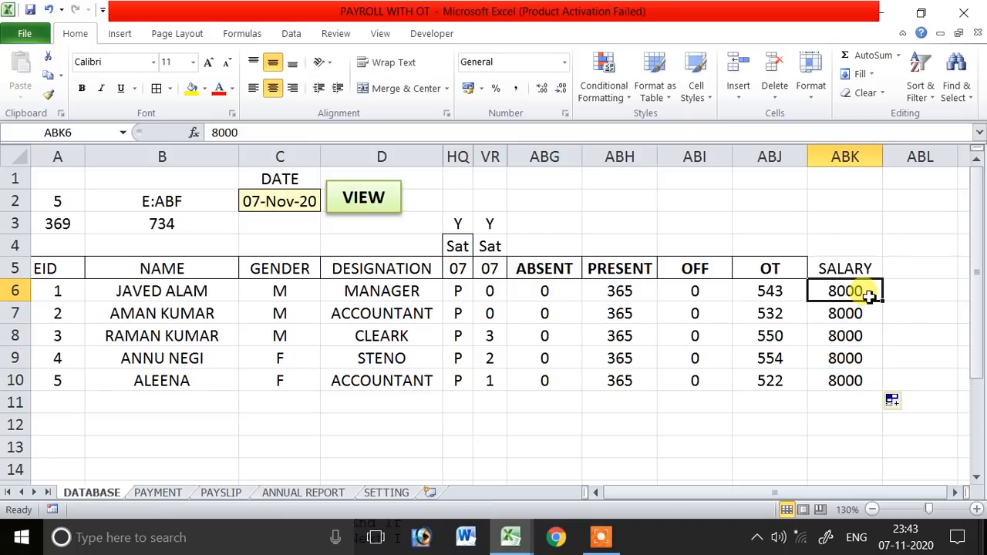
{"action": "type", "text": "12500"}
{"action": "key", "text": "Return"}
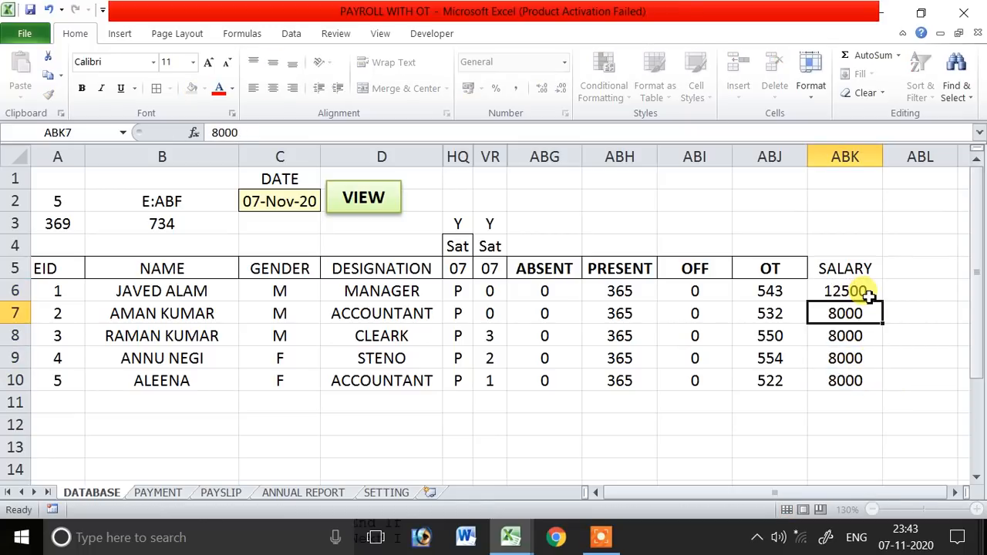
{"action": "key", "text": "Down"}
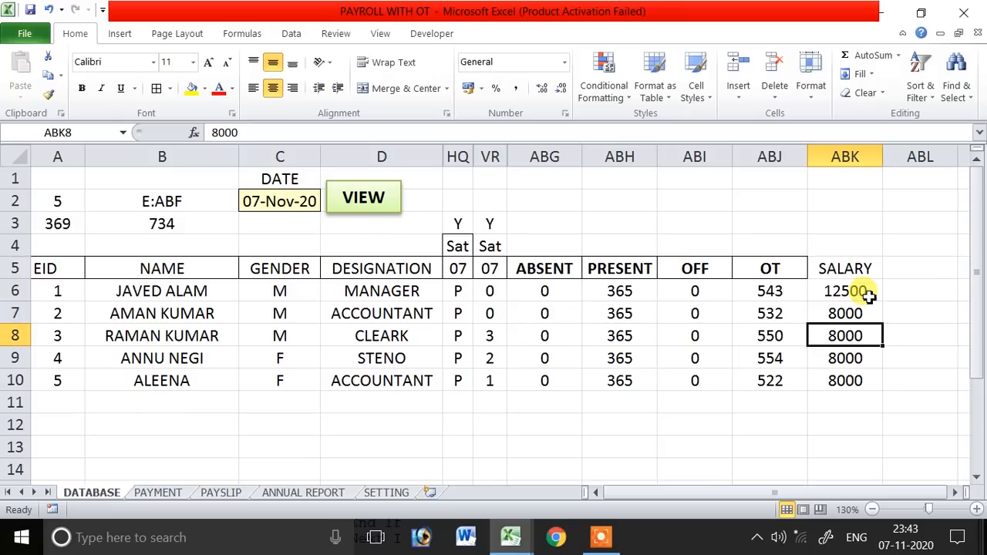
{"action": "type", "text": "65"}
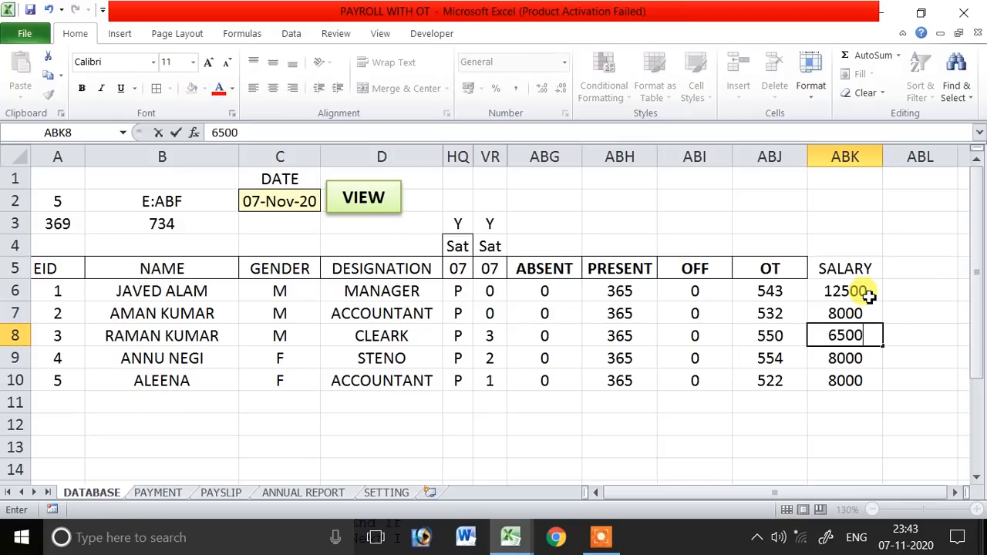
{"action": "key", "text": "Return"}
{"action": "type", "text": "55"}
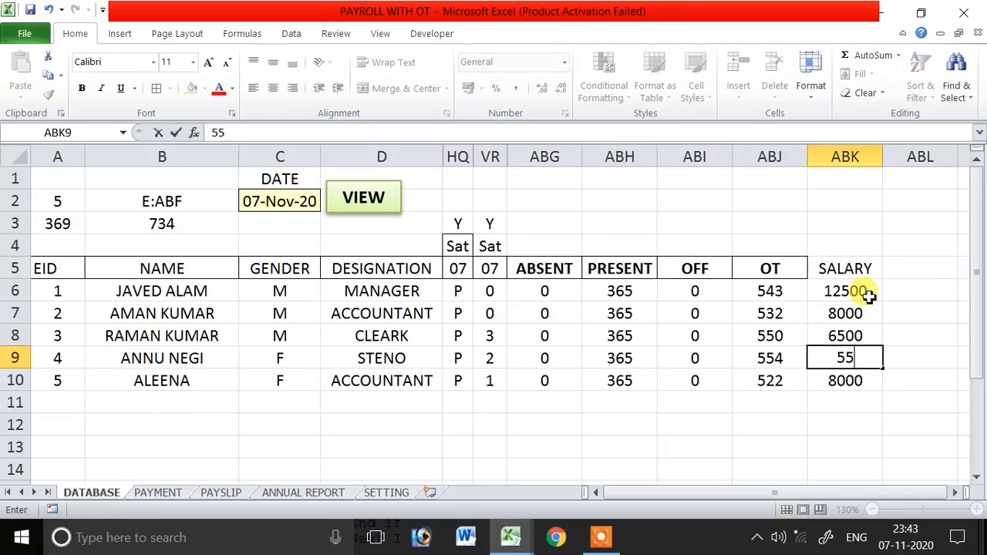
{"action": "key", "text": "Return"}
- Add a border around the SALARY header in ABK5
{"action": "left_click", "coordinate": [861, 268]}
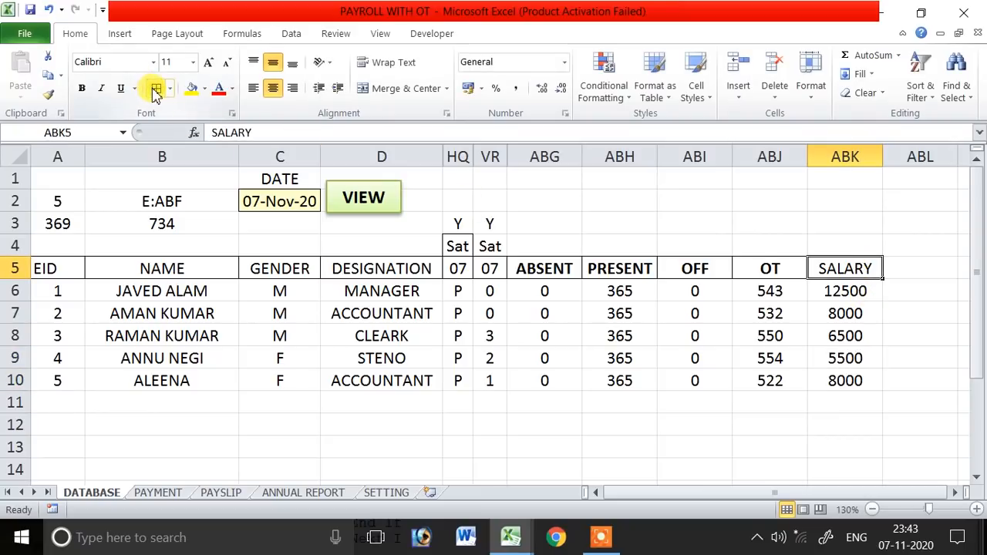
{"action": "left_click", "coordinate": [915, 386]}
{"action": "left_click", "coordinate": [845, 271]}
{"action": "left_click", "coordinate": [846, 335]}
{"action": "left_click", "coordinate": [849, 397]}
- Run the VIEW macro for 07-Nov-20 and examine that day's attendance and overtime entries for the employees
{"action": "left_click_drag", "start_coordinate": [62, 291], "coordinate": [749, 379]}
{"action": "left_click", "coordinate": [698, 381]}
{"action": "left_click", "coordinate": [339, 207]}
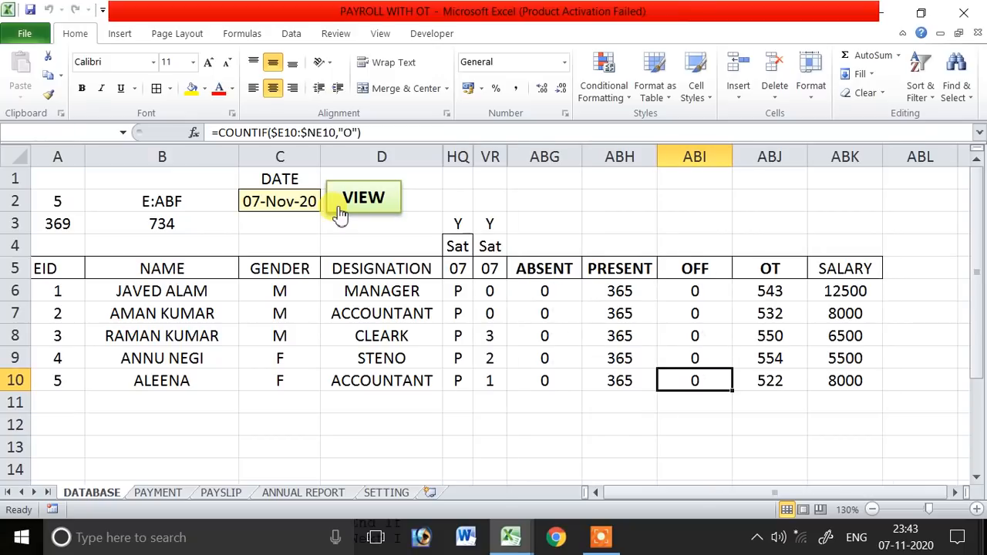
{"action": "left_click", "coordinate": [457, 291]}
{"action": "left_click", "coordinate": [490, 290]}
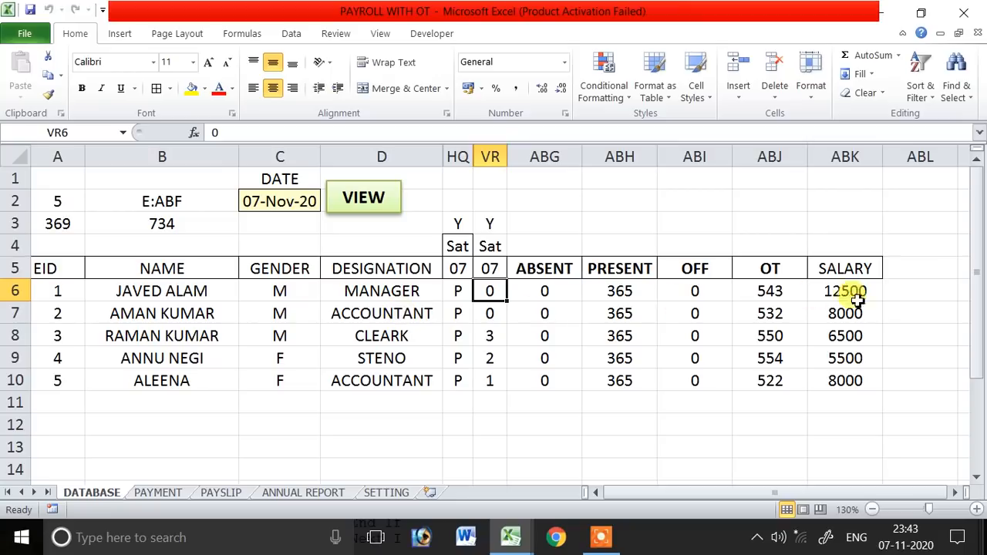
{"action": "left_click", "coordinate": [488, 312]}
{"action": "left_click", "coordinate": [457, 336]}
{"action": "left_click", "coordinate": [490, 356]}
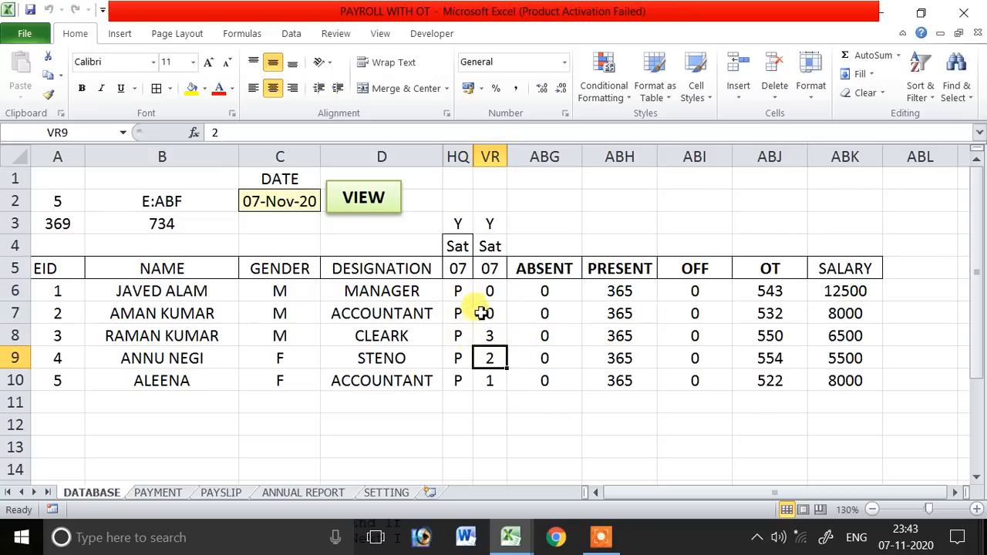
{"action": "left_click", "coordinate": [461, 291]}
{"action": "left_click", "coordinate": [495, 290]}
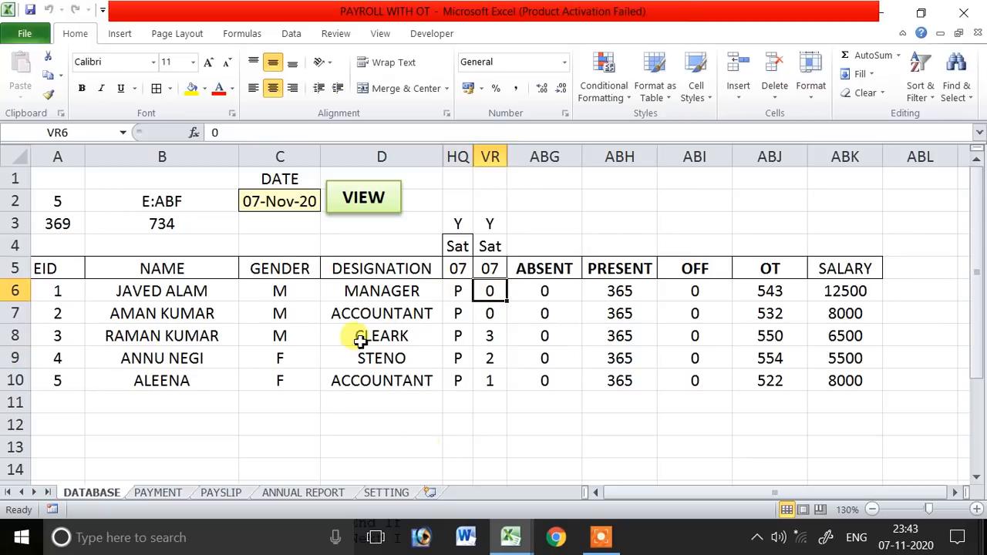
{"action": "left_click", "coordinate": [279, 201]}
{"action": "left_click", "coordinate": [351, 202]}
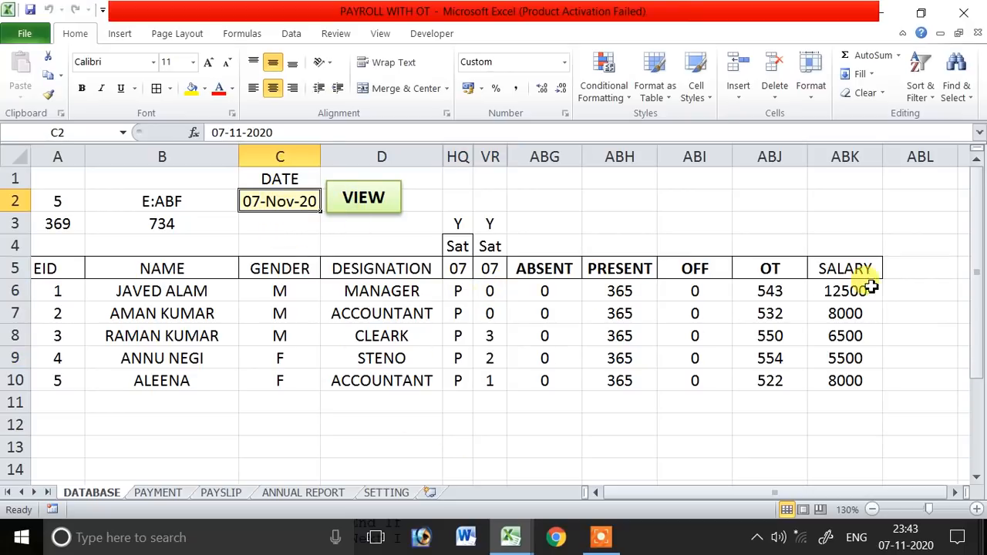
- Review the employee details in A6:D10, then the first employee's attendance, overtime, summary and salary cells
{"action": "left_click_drag", "start_coordinate": [64, 290], "coordinate": [414, 378]}
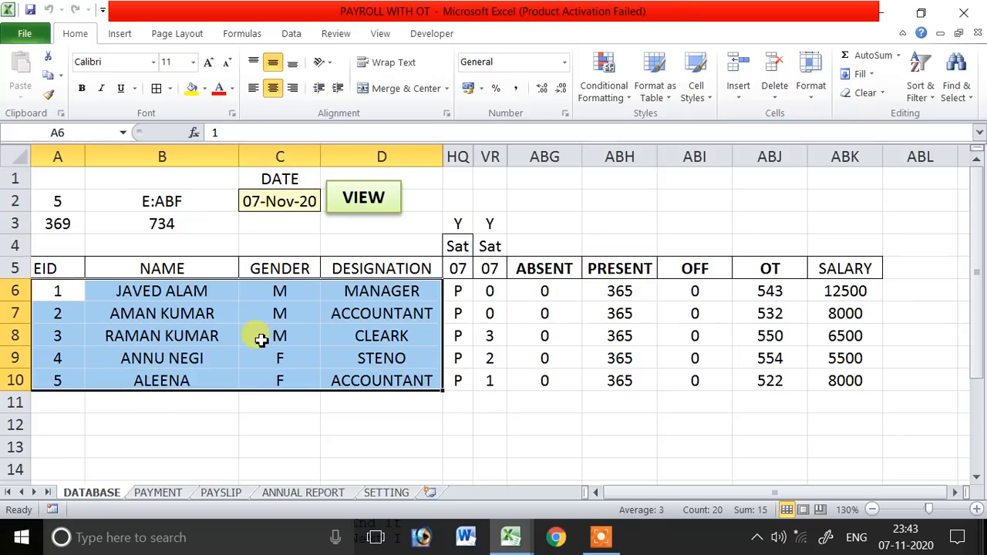
{"action": "left_click", "coordinate": [459, 293]}
{"action": "left_click", "coordinate": [486, 289]}
{"action": "left_click", "coordinate": [546, 294]}
{"action": "left_click", "coordinate": [624, 290]}
{"action": "left_click", "coordinate": [695, 291]}
{"action": "left_click", "coordinate": [770, 291]}
{"action": "left_click", "coordinate": [846, 291]}
{"action": "left_click", "coordinate": [846, 337]}
{"action": "left_click", "coordinate": [802, 402]}
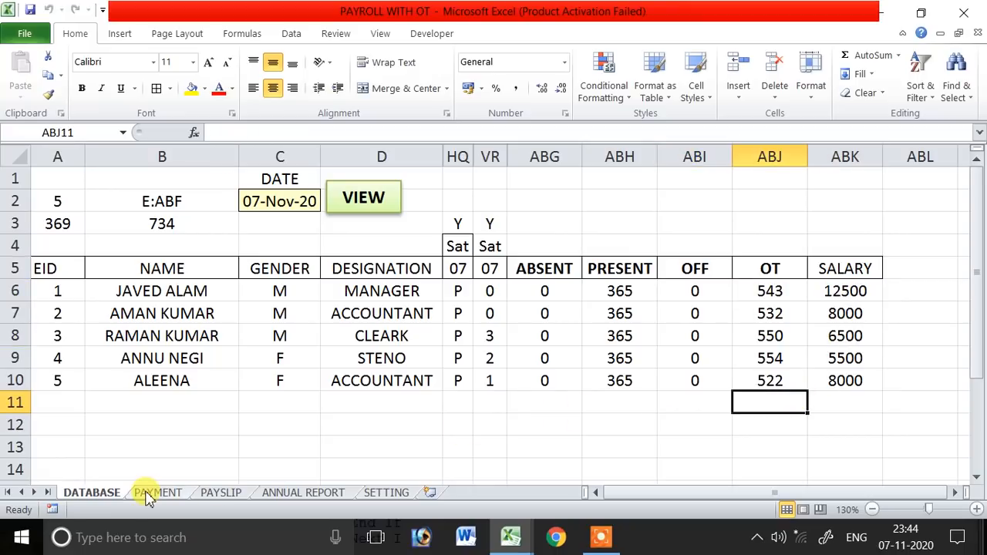
- Make the SALARY header bold and add a PD / SALARY header in ABL5
{"action": "left_click", "coordinate": [873, 269]}
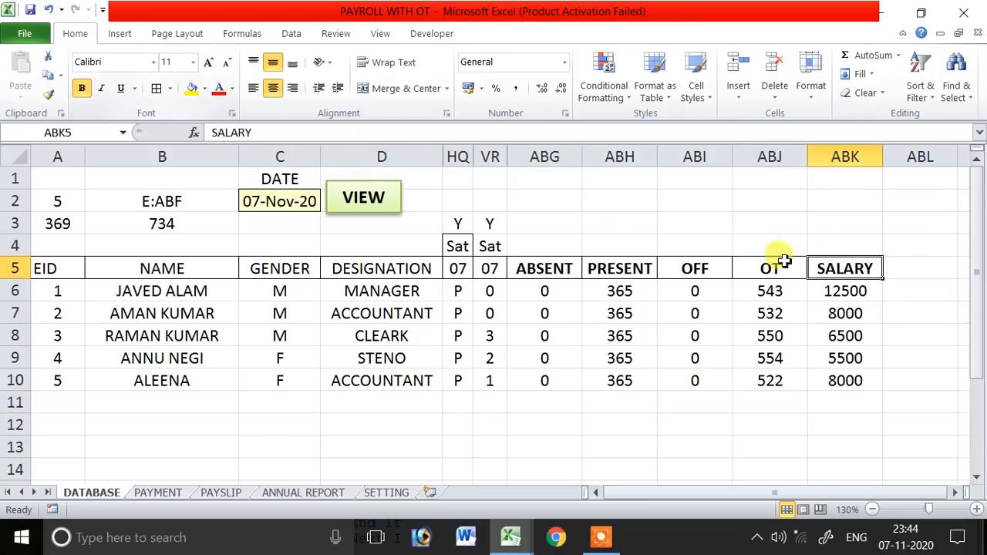
{"action": "left_click", "coordinate": [903, 267]}
{"action": "left_click", "coordinate": [957, 493]}
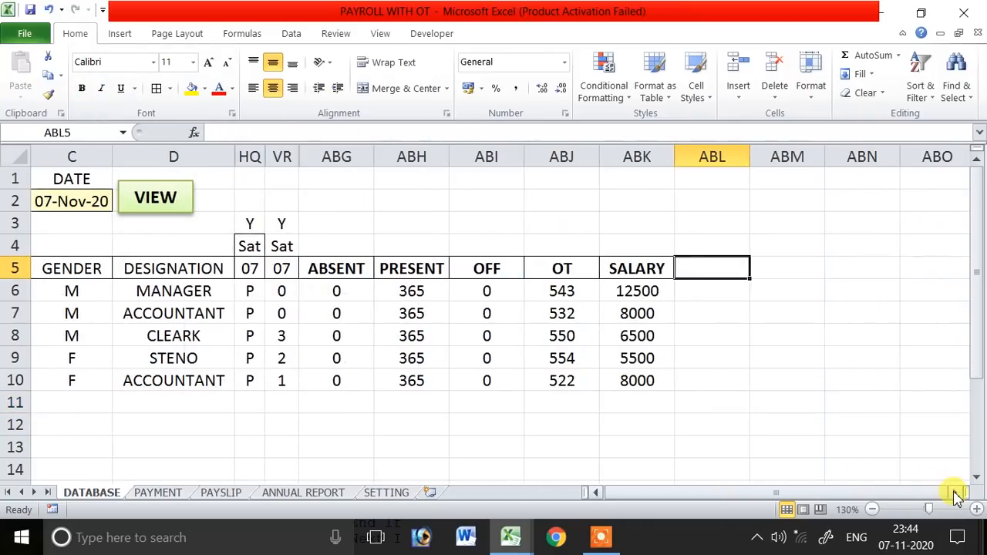
{"action": "type", "text": "PD"}
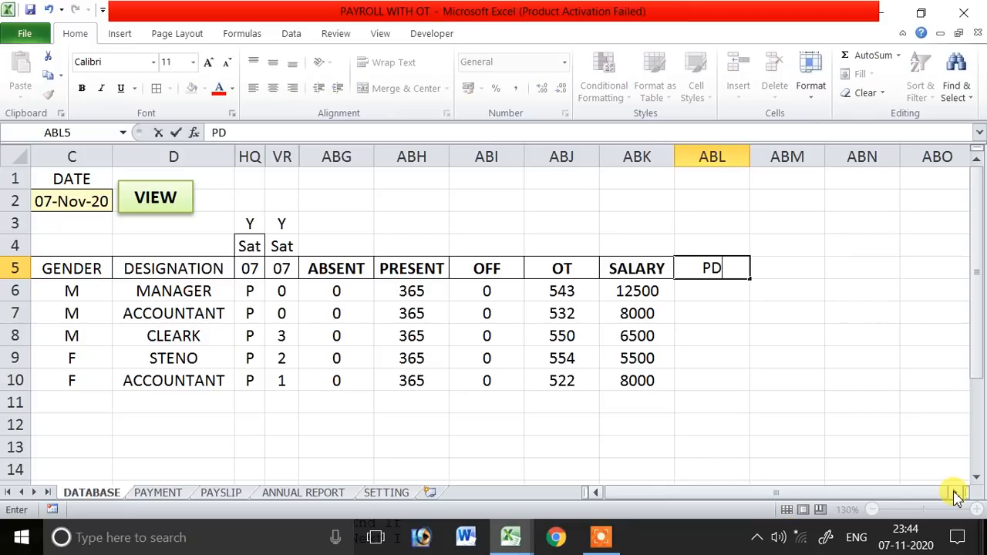
{"action": "type", "text": " / SALARY"}
{"action": "key", "text": "Return"}
- Enter =ABK6/30 in ABL6 for the first employee's per-day salary and widen column ABL to fit its header
{"action": "type", "text": "="}
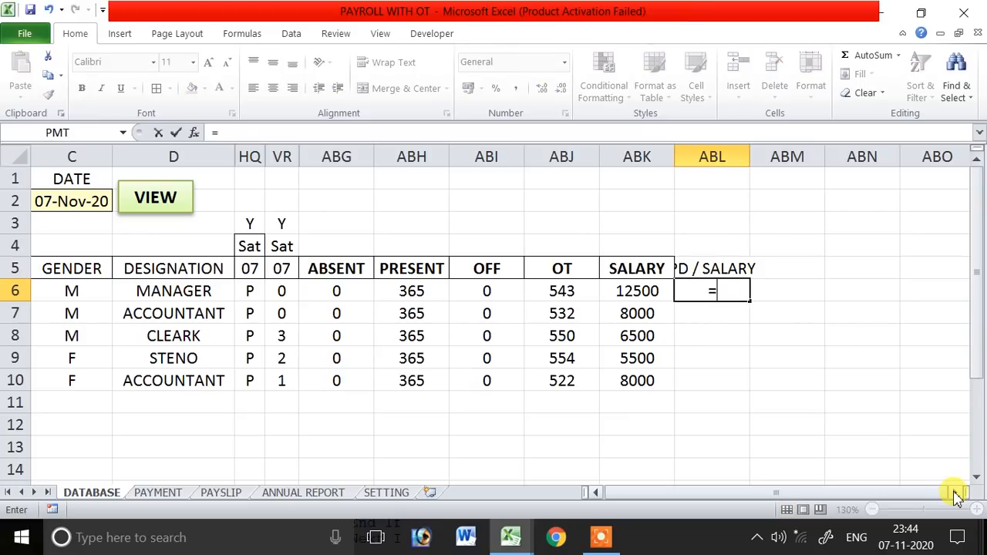
{"action": "key", "text": "Left"}
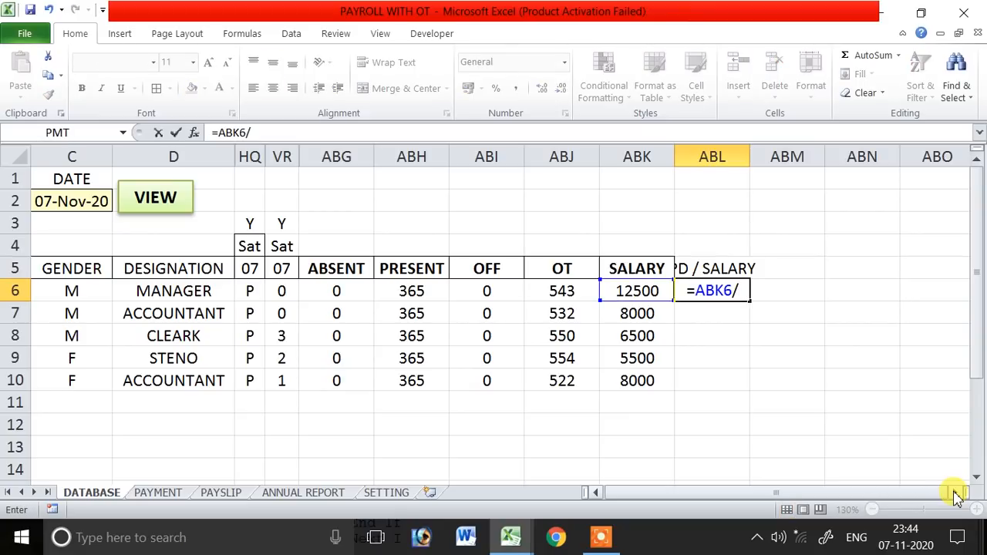
{"action": "key", "text": "Return"}
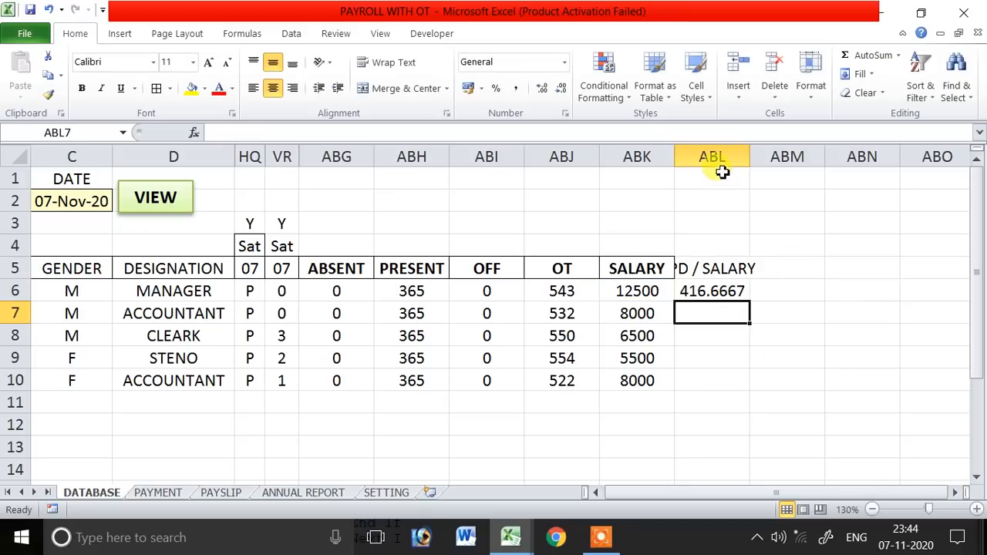
{"action": "left_click_drag", "start_coordinate": [750, 156], "coordinate": [770, 157]}
{"action": "double_click", "coordinate": [770, 156]}
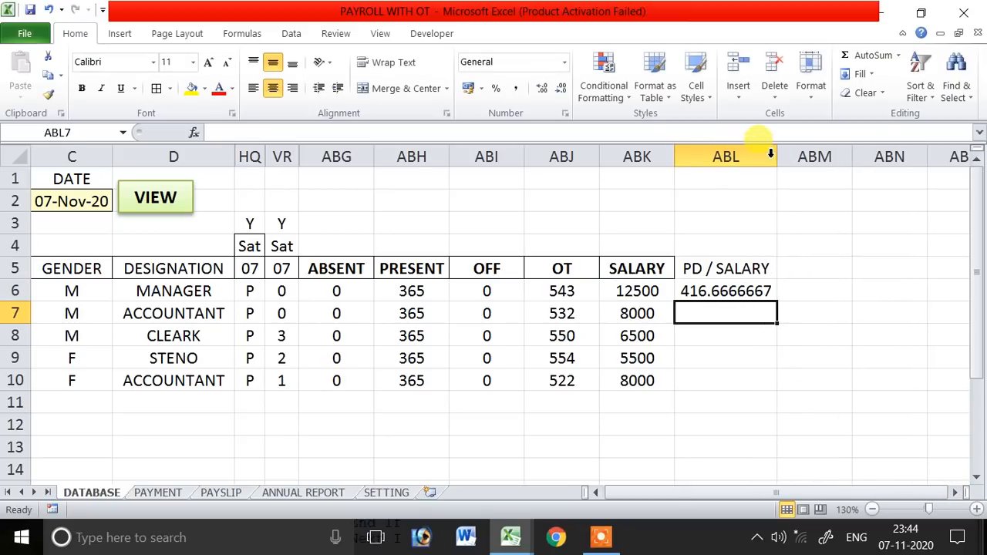
- Fill the per-day salary formula down to ABL10 and format ABL6:ABL10 to two decimal places
{"action": "left_click", "coordinate": [755, 291]}
{"action": "left_click_drag", "start_coordinate": [779, 304], "coordinate": [773, 394]}
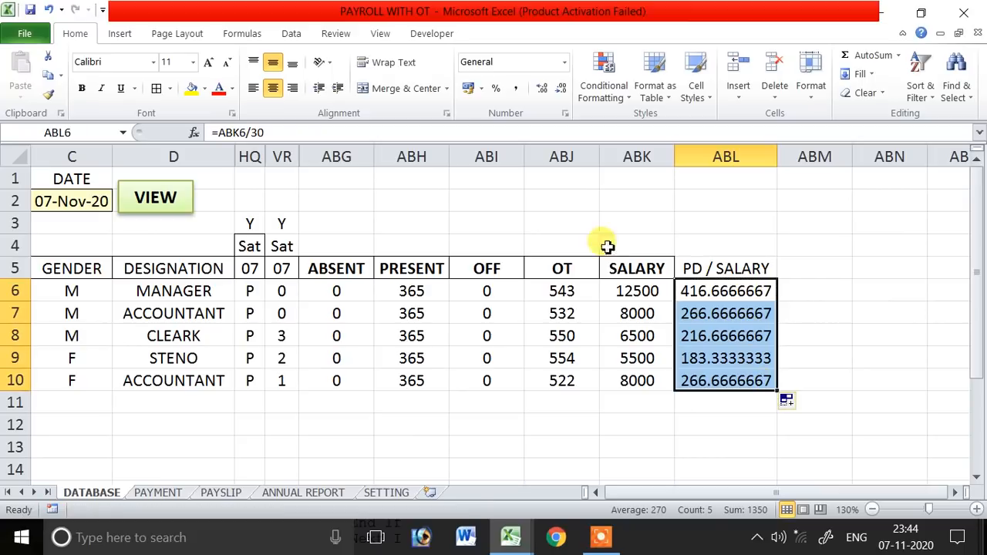
{"action": "left_click", "coordinate": [563, 88]}
{"action": "left_click", "coordinate": [563, 89]}
{"action": "left_click", "coordinate": [563, 89]}
{"action": "left_click", "coordinate": [563, 89]}
{"action": "left_click", "coordinate": [563, 89]}
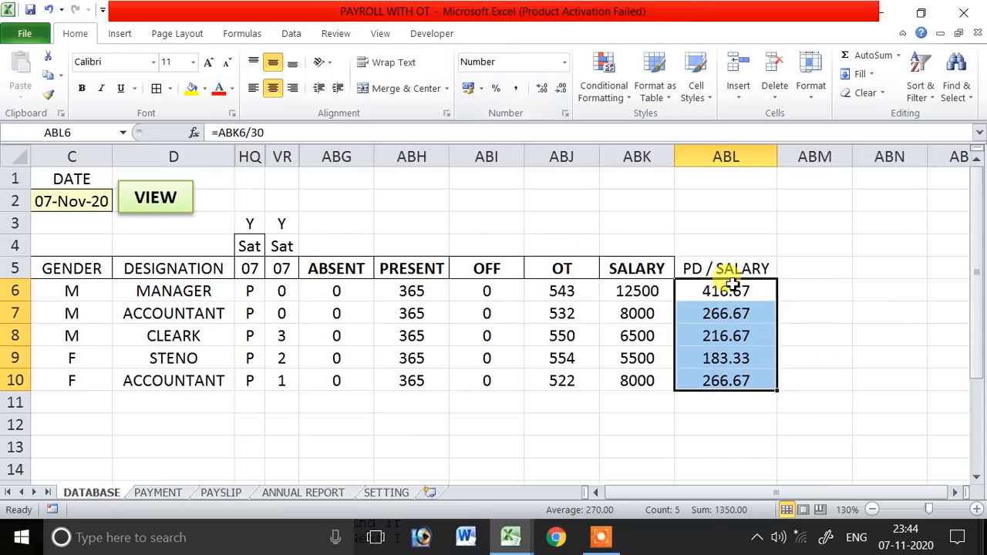
- Make the PD / SALARY header in ABL5 bold and add a border around it
{"action": "left_click", "coordinate": [714, 267]}
{"action": "left_click", "coordinate": [731, 292]}
{"action": "left_click", "coordinate": [689, 261]}
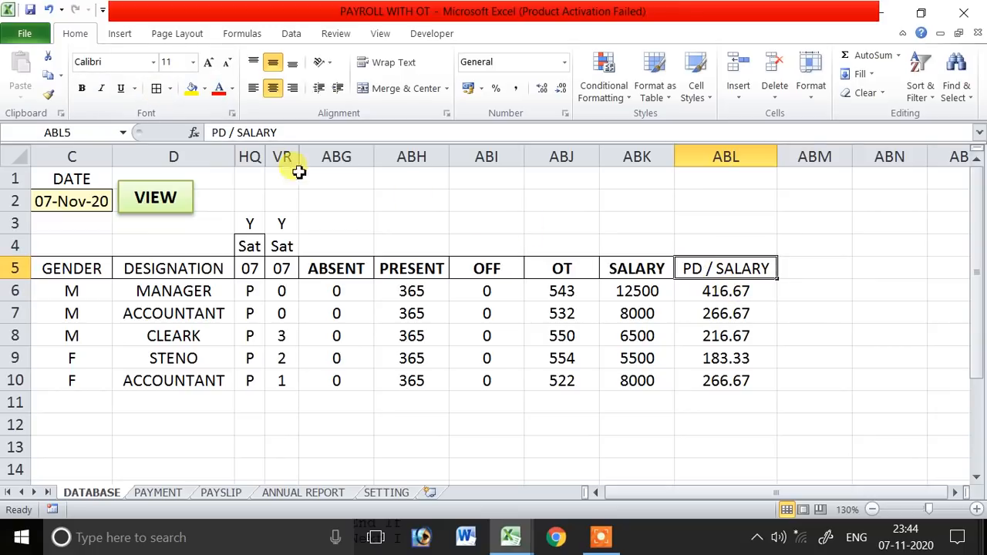
{"action": "left_click", "coordinate": [80, 91]}
{"action": "left_click", "coordinate": [791, 309]}
- Check the per-day salary of each employee in ABL6:ABL10 and the PRESENT count formula in ABH6
{"action": "left_click", "coordinate": [731, 290]}
{"action": "left_click", "coordinate": [732, 270]}
{"action": "left_click", "coordinate": [740, 313]}
{"action": "left_click", "coordinate": [740, 334]}
{"action": "left_click", "coordinate": [743, 358]}
{"action": "left_click", "coordinate": [745, 380]}
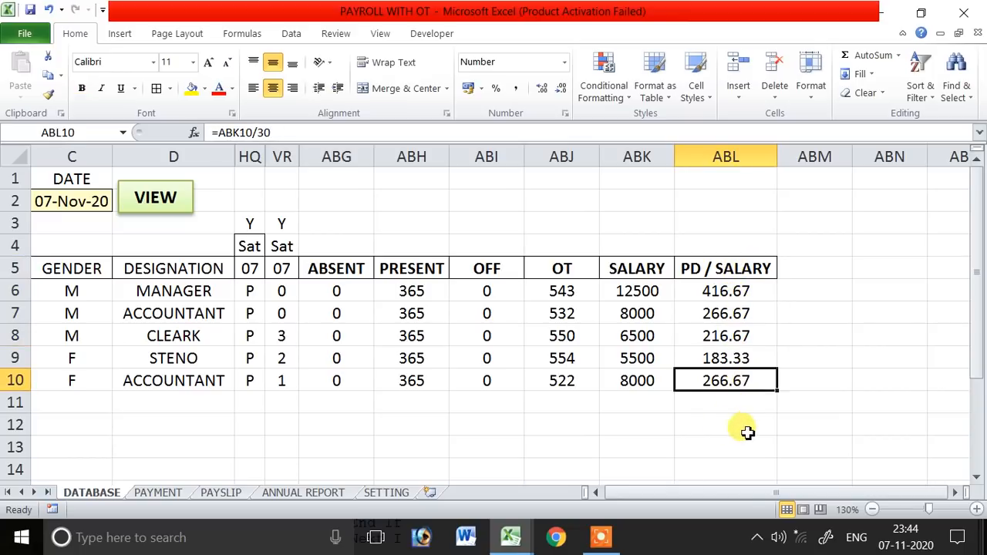
{"action": "left_click_drag", "start_coordinate": [807, 494], "coordinate": [720, 497]}
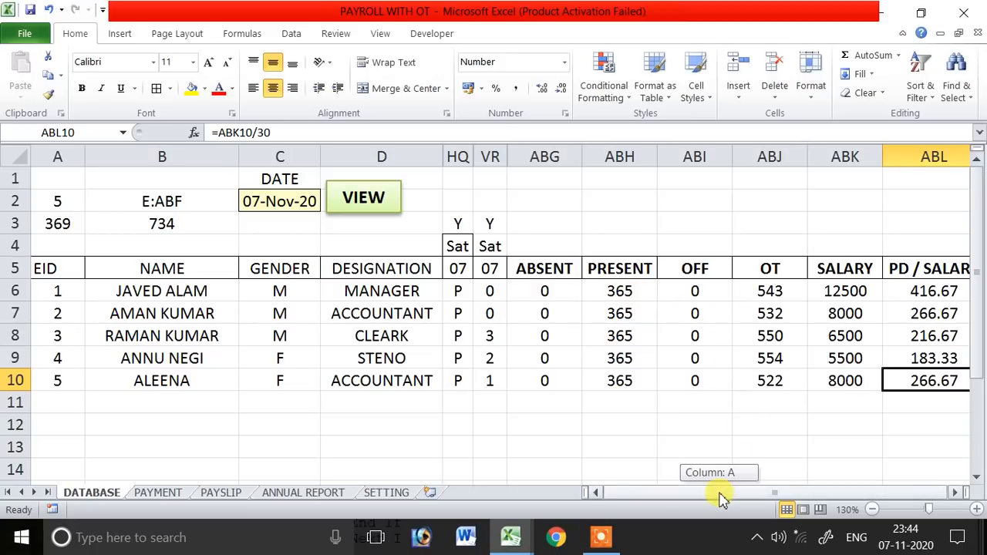
{"action": "left_click", "coordinate": [634, 293]}
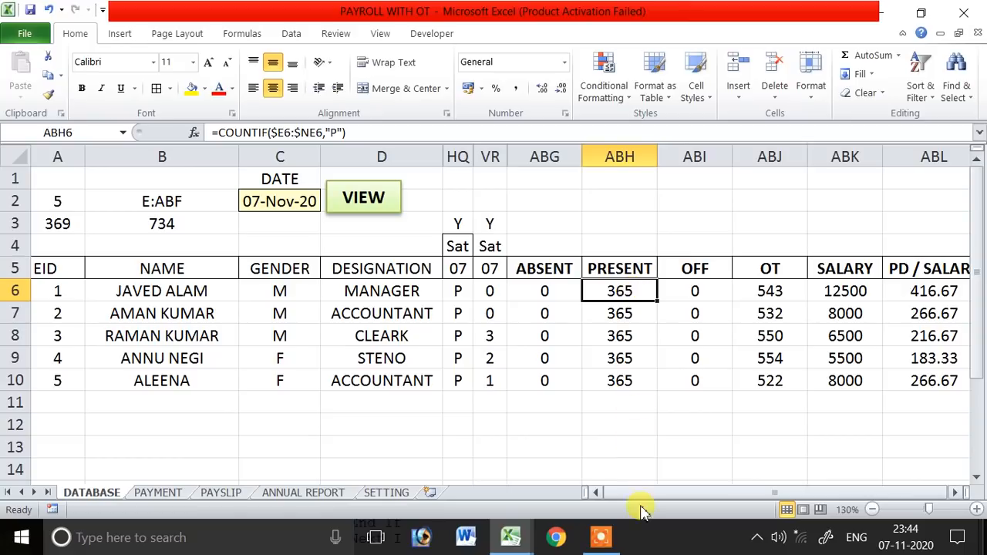
{"action": "left_click", "coordinate": [367, 427]}
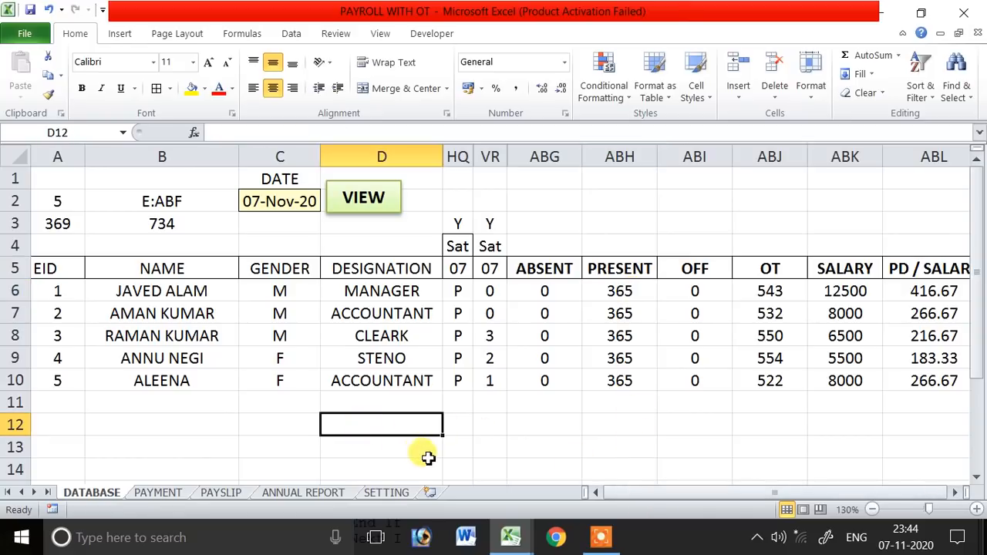
{"action": "left_click", "coordinate": [601, 537]}
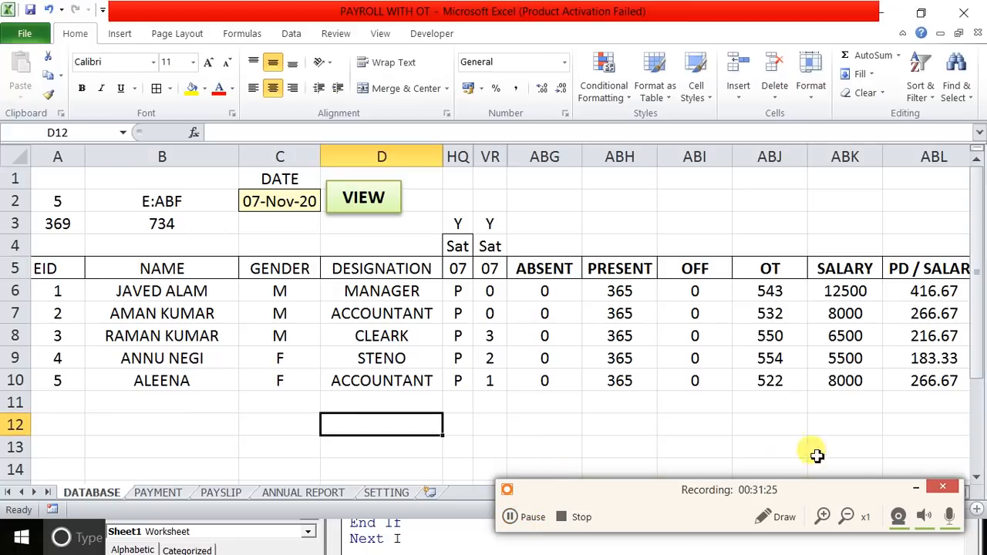
{"action": "left_click", "coordinate": [916, 490]}
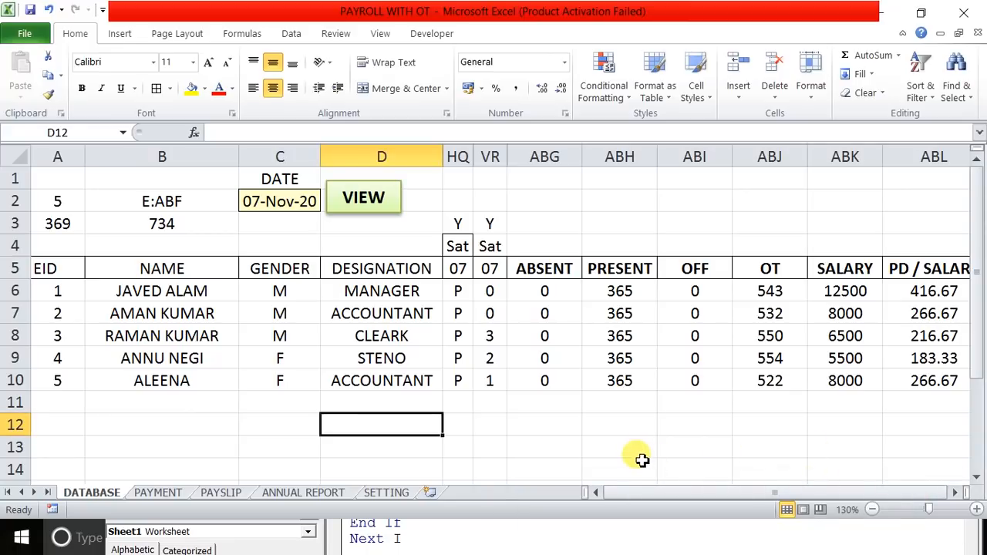
- Check the ABSENT formula in ABG6 and the ABSENT, PRESENT and OFF headers in row 5
{"action": "left_click", "coordinate": [560, 269]}
{"action": "left_click", "coordinate": [562, 291]}
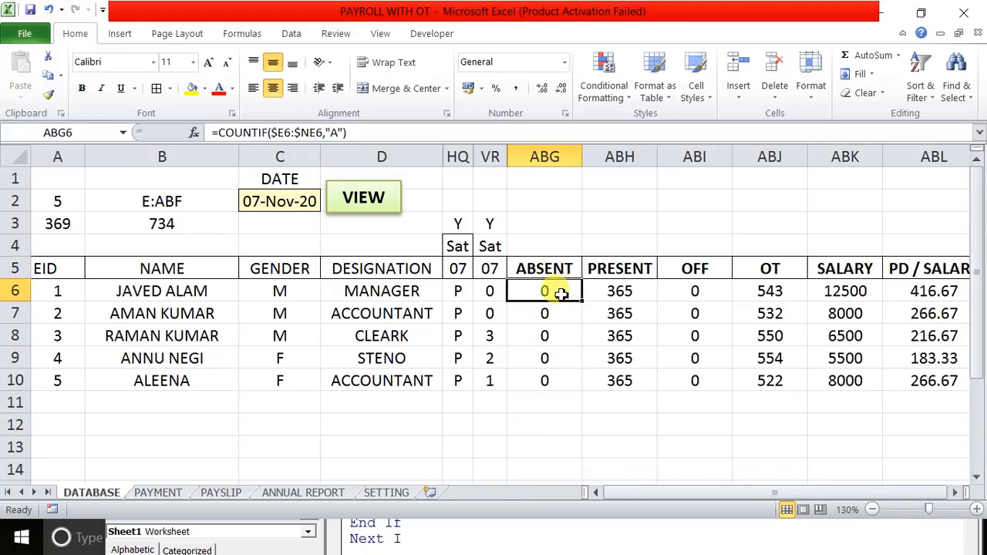
{"action": "left_click", "coordinate": [609, 269]}
{"action": "left_click", "coordinate": [542, 268]}
{"action": "left_click", "coordinate": [637, 268]}
{"action": "left_click", "coordinate": [691, 268]}
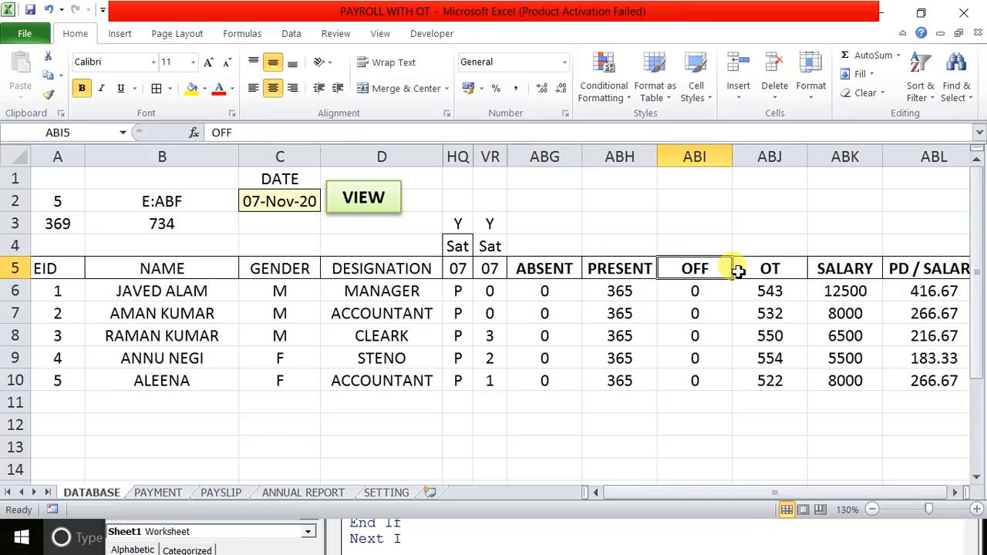
- Enter the month heading APR in ABM4, just after the PD / SALARY column
{"action": "left_click_drag", "start_coordinate": [725, 496], "coordinate": [786, 497]}
{"action": "left_click", "coordinate": [956, 496]}
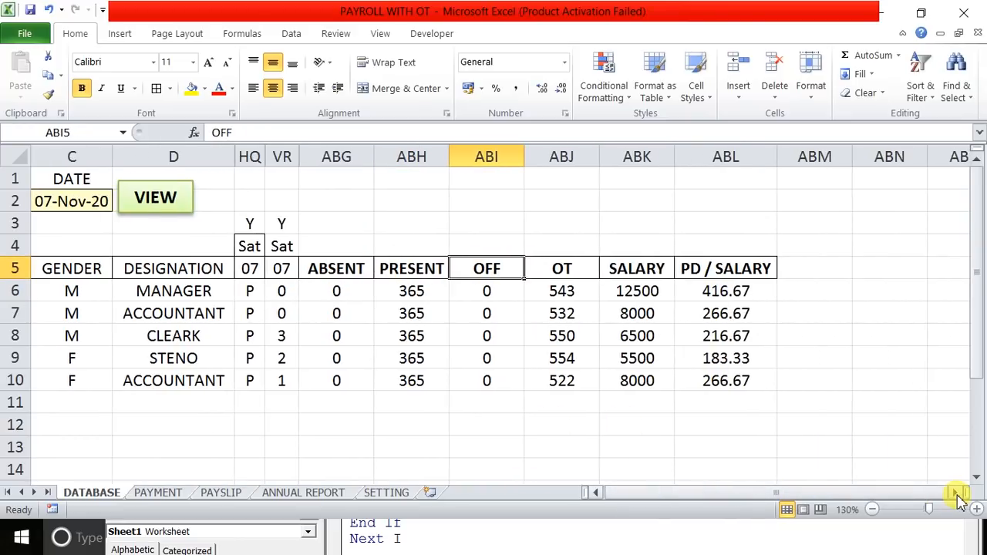
{"action": "left_click", "coordinate": [957, 493]}
{"action": "left_click", "coordinate": [957, 493]}
{"action": "left_click", "coordinate": [609, 245]}
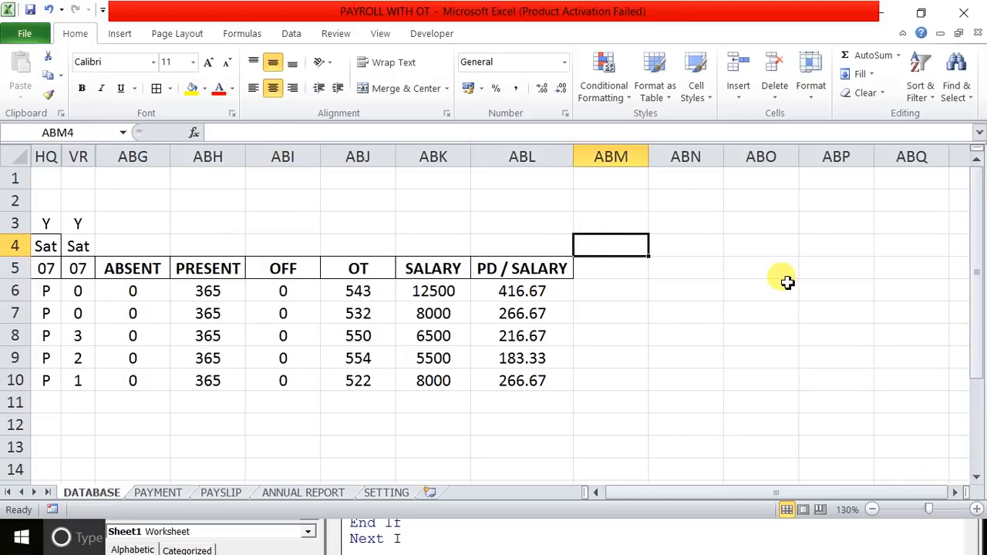
{"action": "type", "text": "APR"}
{"action": "key", "text": "Return"}
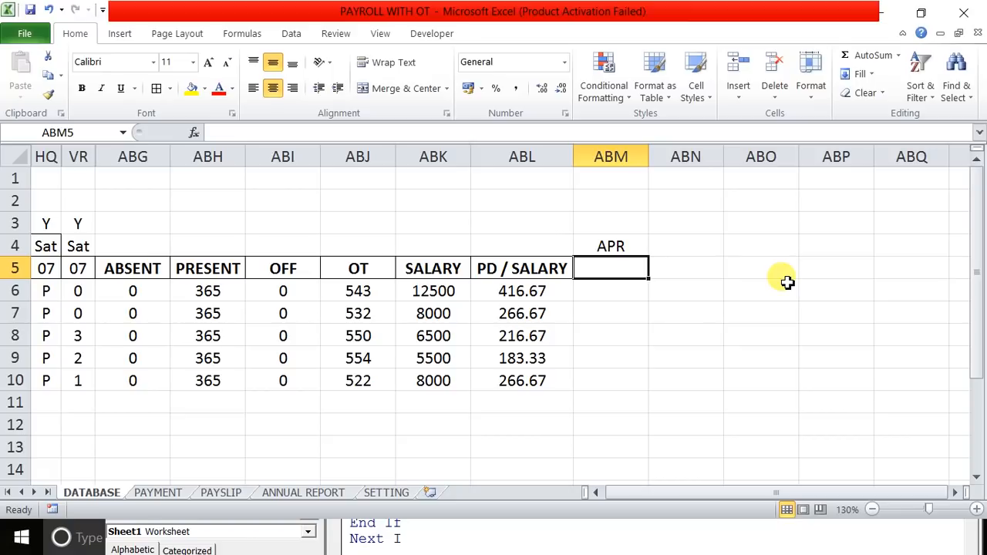
- Enter the headers APBSENT, PRESENT, OFF and OT in ABM5:ABP5 under APR
{"action": "type", "text": "APBSENT"}
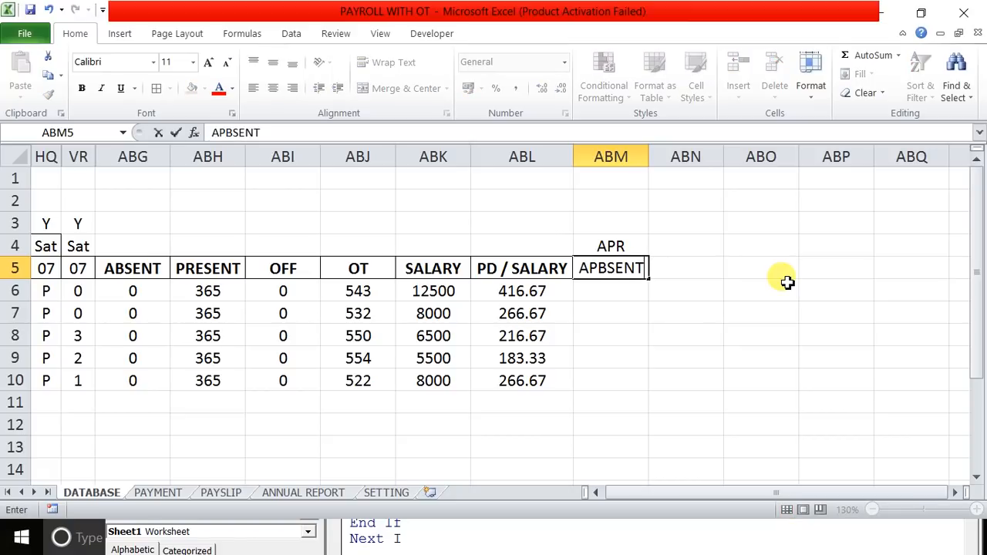
{"action": "key", "text": "Tab"}
{"action": "type", "text": "PRESENT"}
{"action": "key", "text": "Tab"}
{"action": "type", "text": "OFF"}
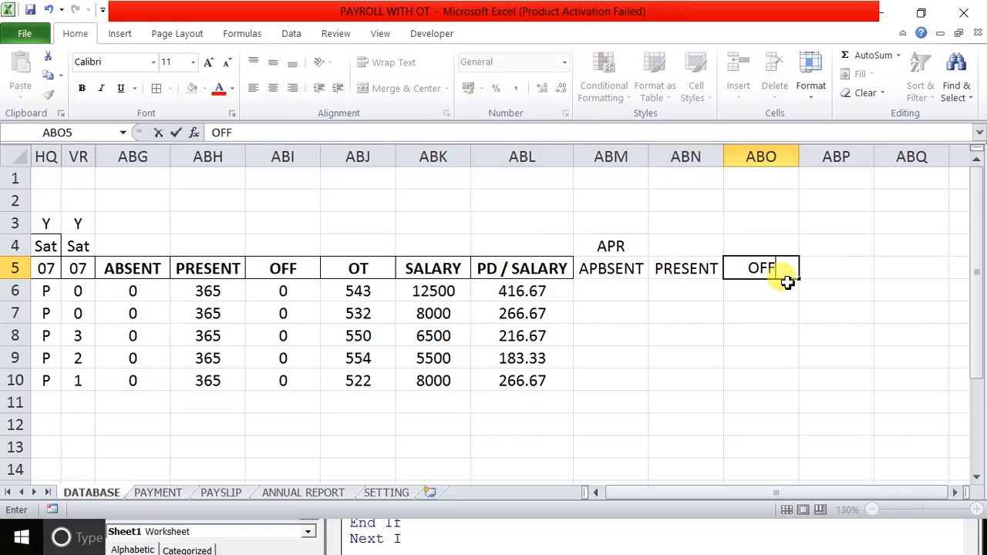
{"action": "key", "text": "Tab"}
{"action": "type", "text": "OF"}
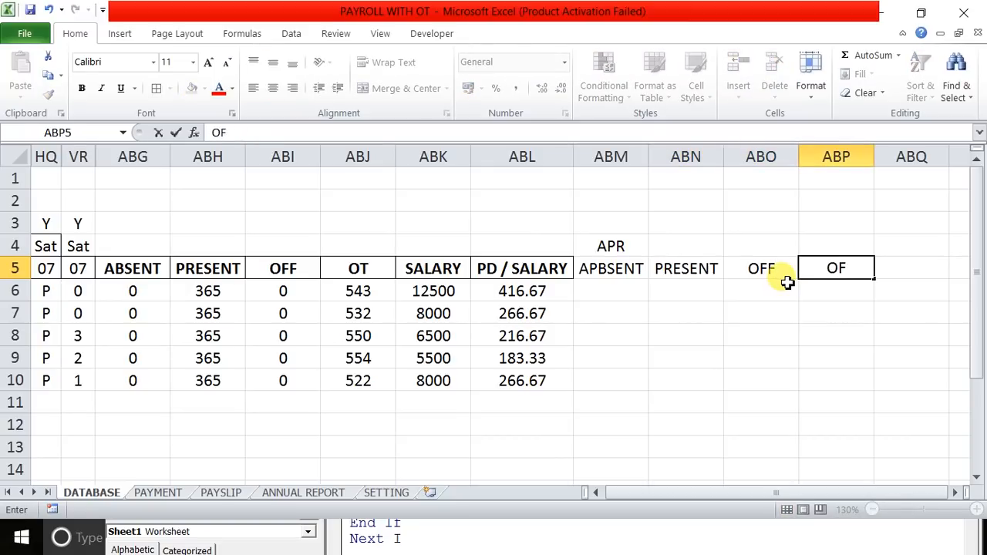
{"action": "key", "text": "Return"}
- Merge and center APR across ABM4:ABP4, then add borders and middle alignment to ABM4:ABP5
{"action": "left_click_drag", "start_coordinate": [624, 248], "coordinate": [841, 244]}
{"action": "left_click", "coordinate": [407, 88]}
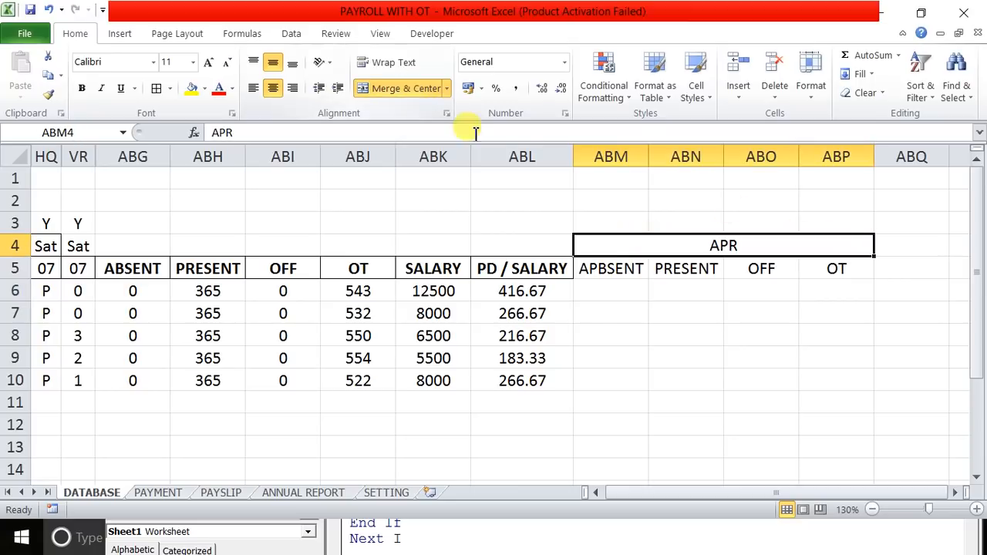
{"action": "left_click_drag", "start_coordinate": [645, 243], "coordinate": [710, 265]}
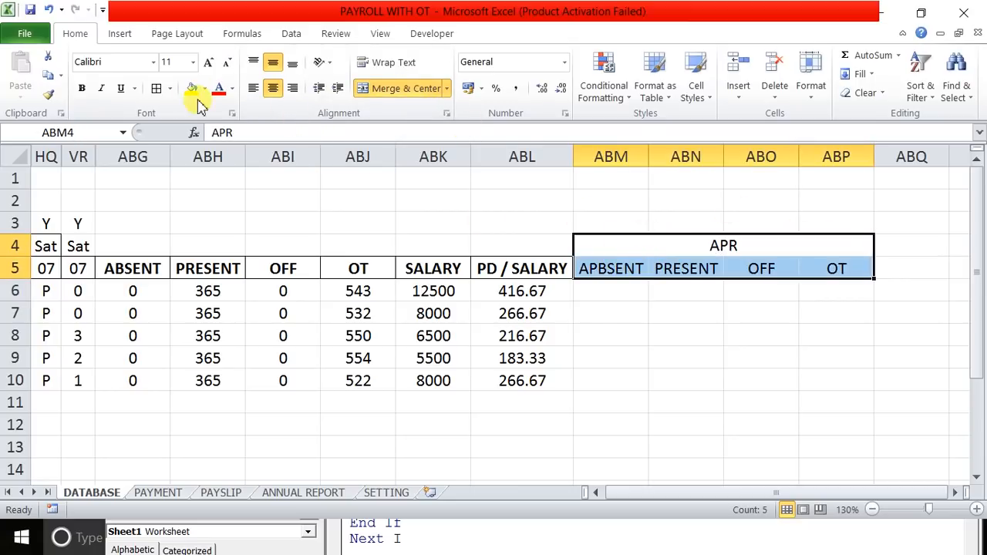
{"action": "left_click", "coordinate": [160, 90]}
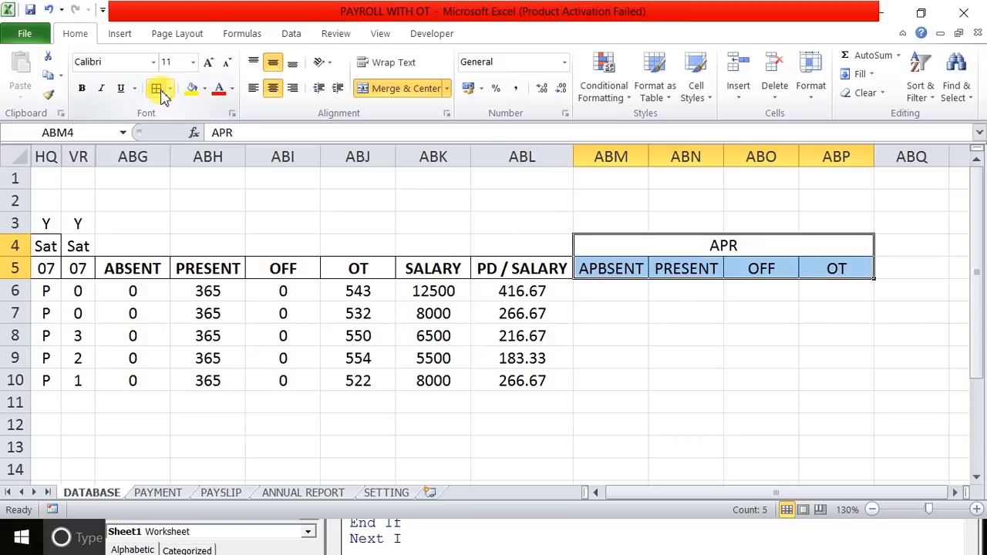
{"action": "left_click", "coordinate": [273, 67]}
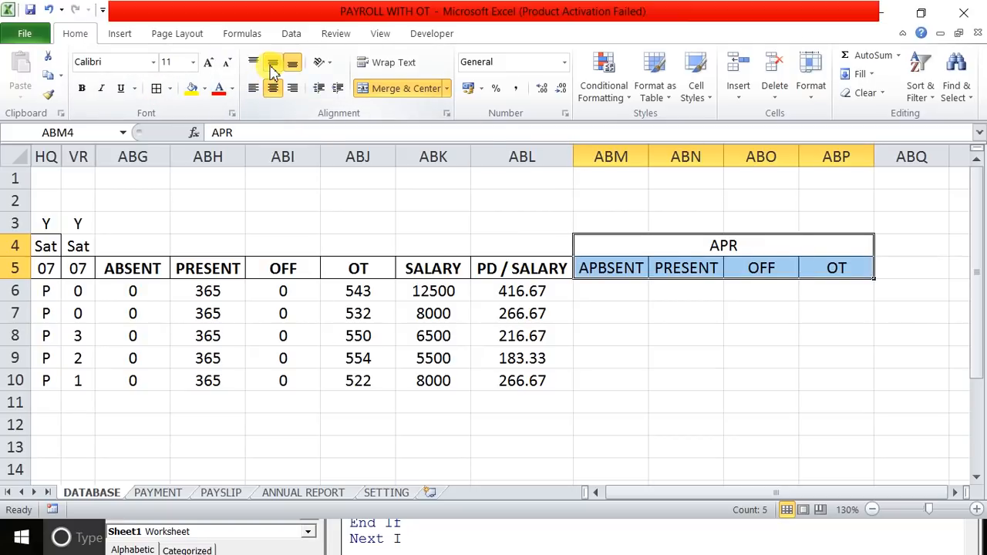
- Autofit the widths of columns ABM through ABP to their APR headers
{"action": "double_click", "coordinate": [652, 157]}
{"action": "double_click", "coordinate": [721, 162]}
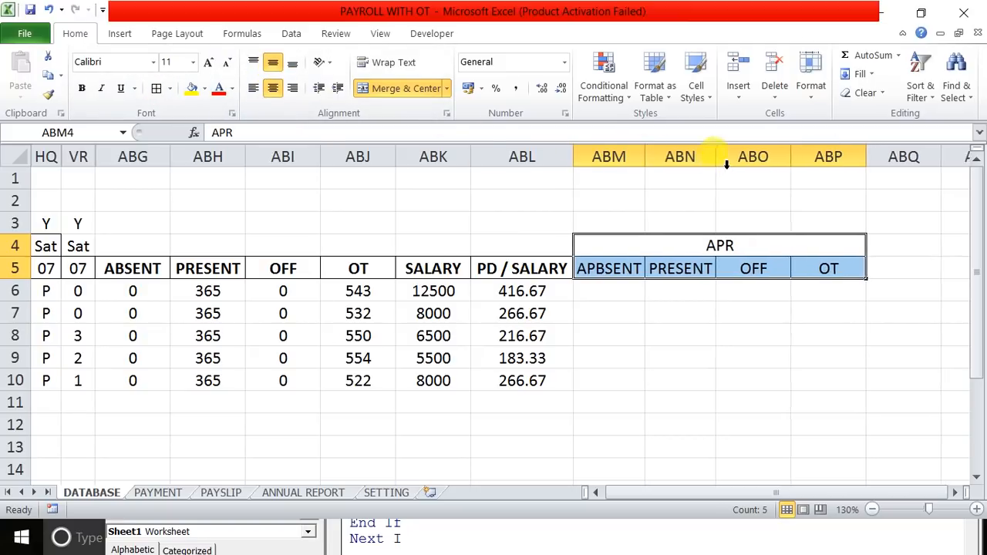
{"action": "double_click", "coordinate": [790, 161]}
{"action": "double_click", "coordinate": [828, 159]}
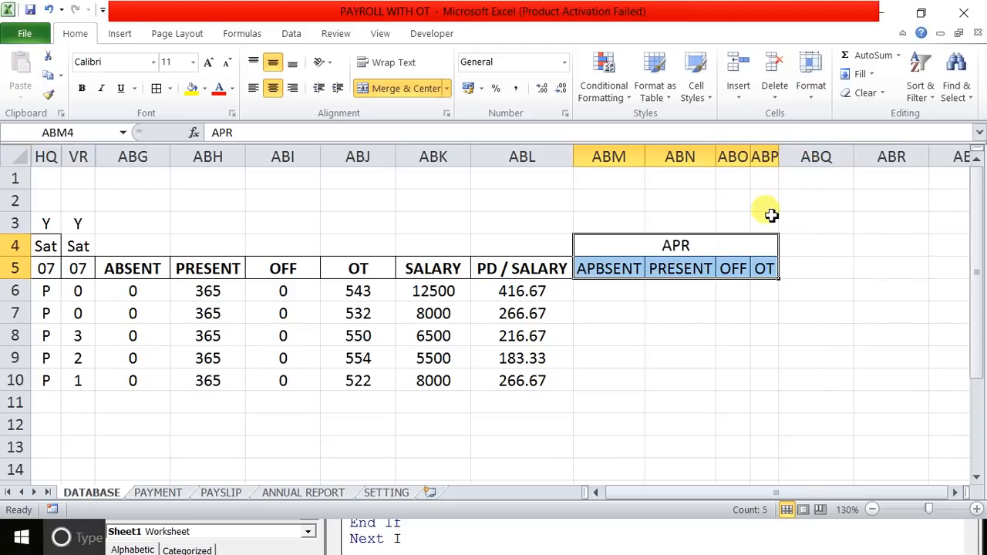
- Shorten the headers in ABM5 and ABN5 to AB and PRE and autofit both columns
{"action": "left_click", "coordinate": [631, 269]}
{"action": "left_click", "coordinate": [648, 276]}
{"action": "left_click", "coordinate": [608, 274]}
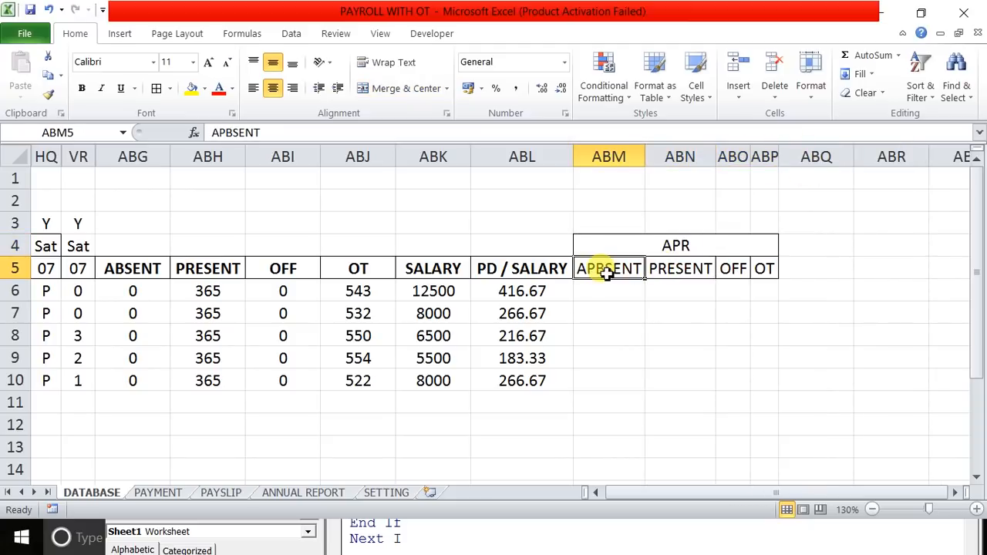
{"action": "type", "text": "AP"}
{"action": "key", "text": "Tab"}
{"action": "type", "text": "PRE"}
{"action": "left_click", "coordinate": [608, 273]}
{"action": "key", "text": "Right"}
{"action": "key", "text": "Right"}
{"action": "double_click", "coordinate": [648, 156]}
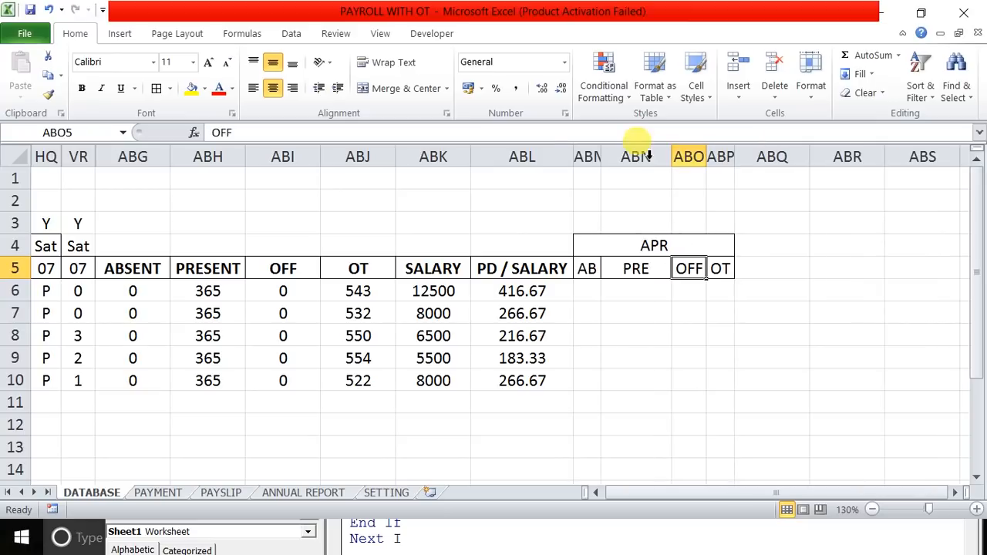
{"action": "double_click", "coordinate": [674, 157]}
- Widen column ABM slightly and change its header in ABM5 to ABS
{"action": "left_click_drag", "start_coordinate": [600, 162], "coordinate": [608, 162]}
{"action": "left_click", "coordinate": [603, 269]}
{"action": "double_click", "coordinate": [606, 270]}
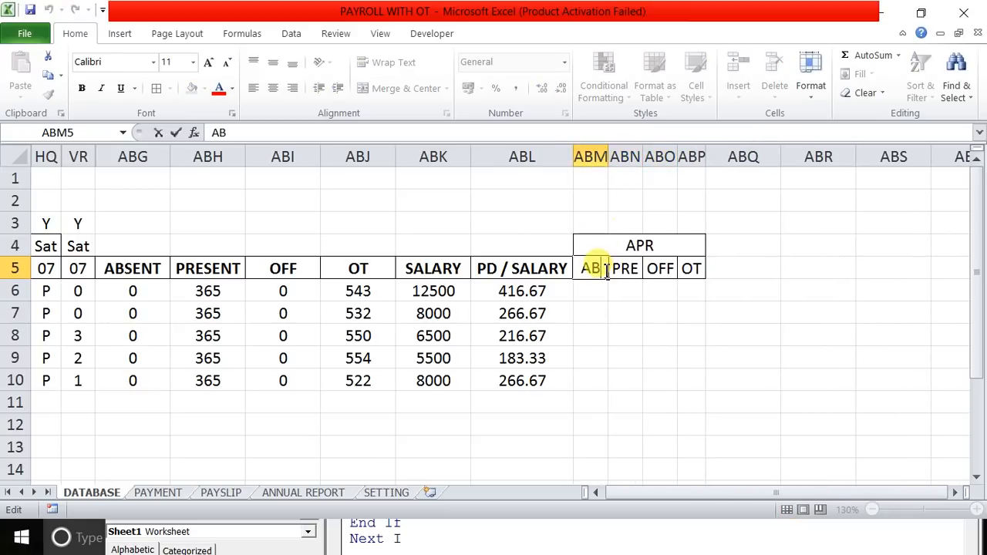
{"action": "key", "text": "Return"}
- Fill the APR header block ABM4:ABP5 across the following columns to create the MAY, JUN and JUL blocks
{"action": "left_click", "coordinate": [700, 270]}
{"action": "left_click_drag", "start_coordinate": [662, 251], "coordinate": [816, 279]}
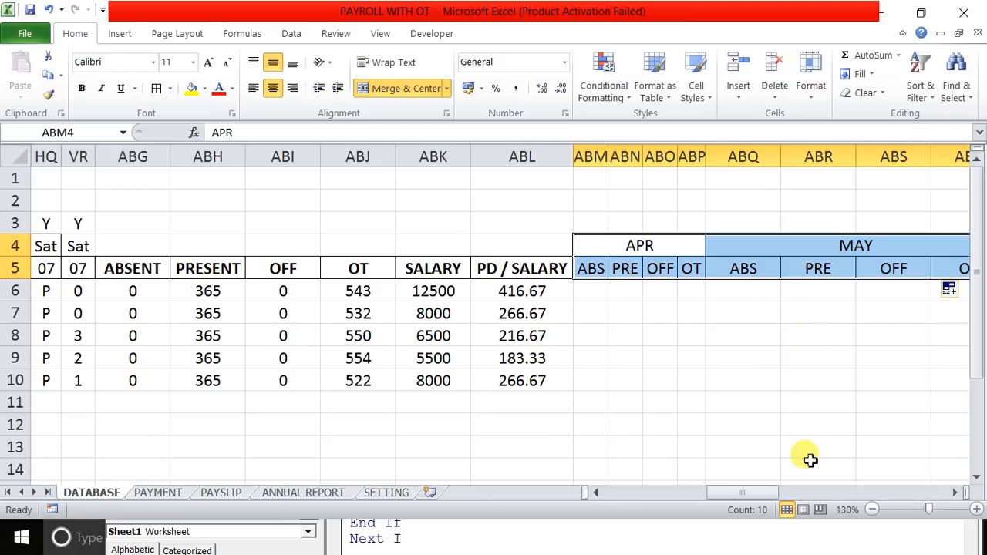
{"action": "left_click_drag", "start_coordinate": [771, 491], "coordinate": [968, 502]}
{"action": "left_click_drag", "start_coordinate": [942, 278], "coordinate": [791, 285]}
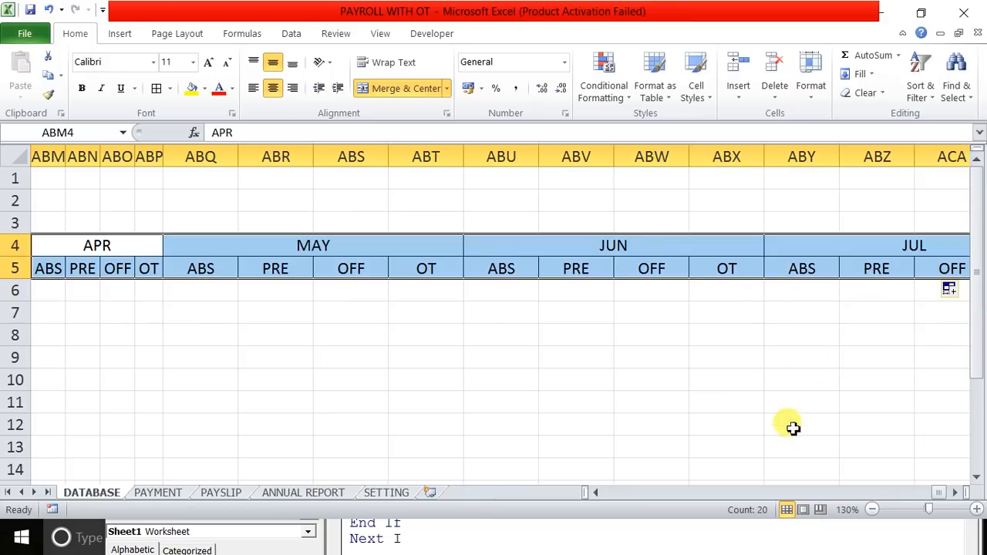
- Extend the month header blocks from JUL across rows 4 and 5 to add AUG through DEC
{"action": "left_click", "coordinate": [956, 493]}
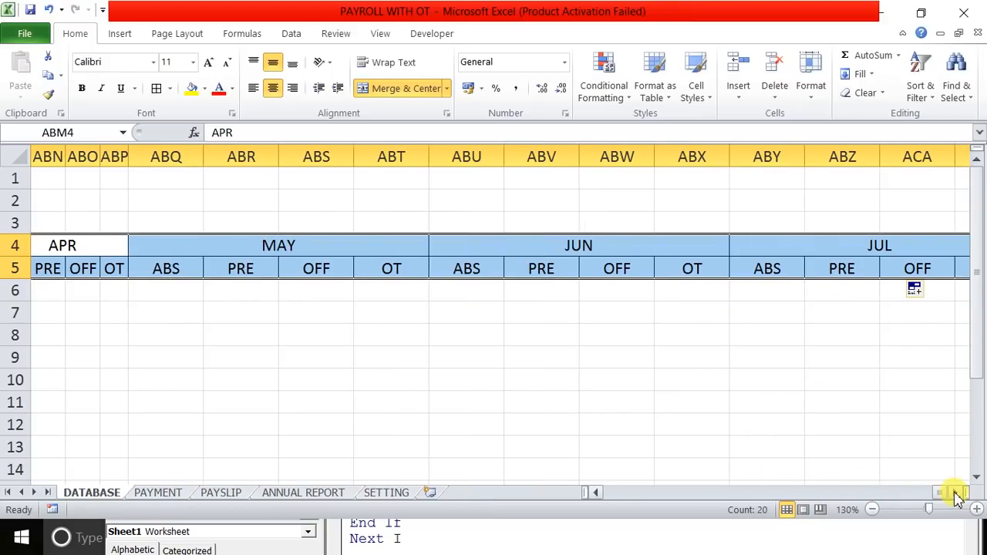
{"action": "left_click", "coordinate": [956, 493]}
{"action": "left_click_drag", "start_coordinate": [560, 409], "coordinate": [532, 407]}
{"action": "left_click_drag", "start_coordinate": [255, 244], "coordinate": [794, 276]}
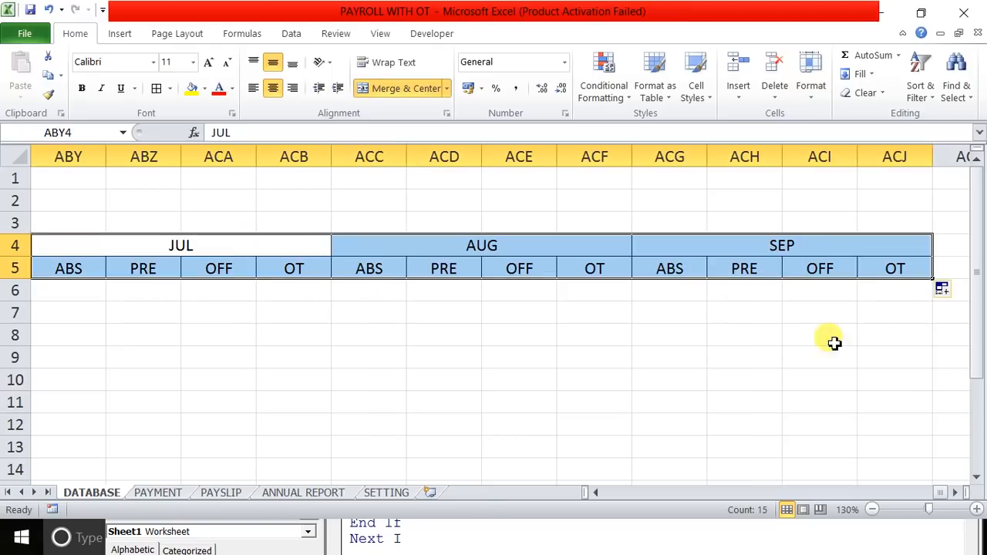
{"action": "left_click", "coordinate": [956, 493]}
{"action": "left_click", "coordinate": [956, 493]}
{"action": "left_click", "coordinate": [956, 493]}
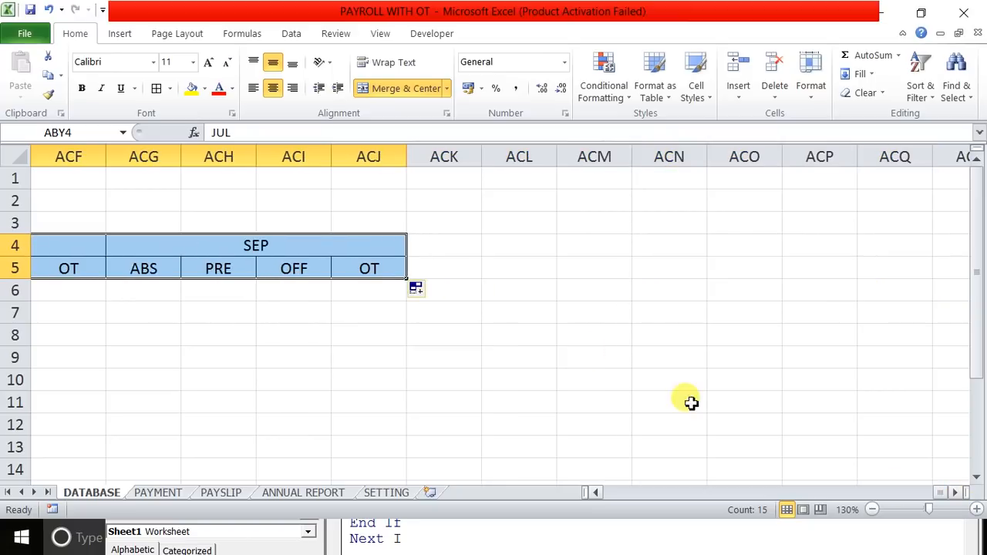
{"action": "left_click_drag", "start_coordinate": [406, 278], "coordinate": [882, 438]}
- Continue filling the month header blocks after DEC, from JAN through JUN
{"action": "left_click", "coordinate": [954, 493]}
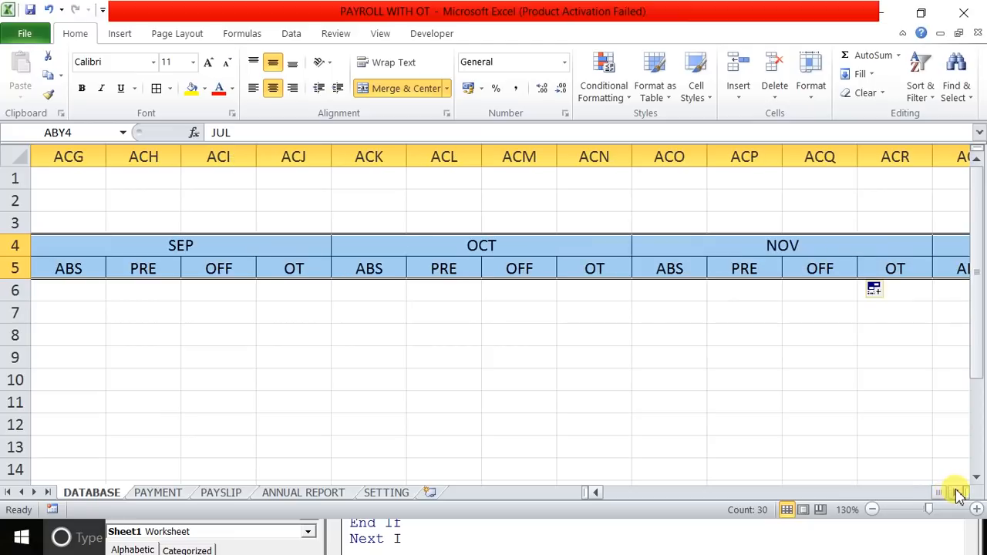
{"action": "left_click", "coordinate": [955, 493]}
{"action": "left_click", "coordinate": [954, 493]}
{"action": "left_click_drag", "start_coordinate": [482, 279], "coordinate": [960, 282]}
{"action": "left_click", "coordinate": [606, 331]}
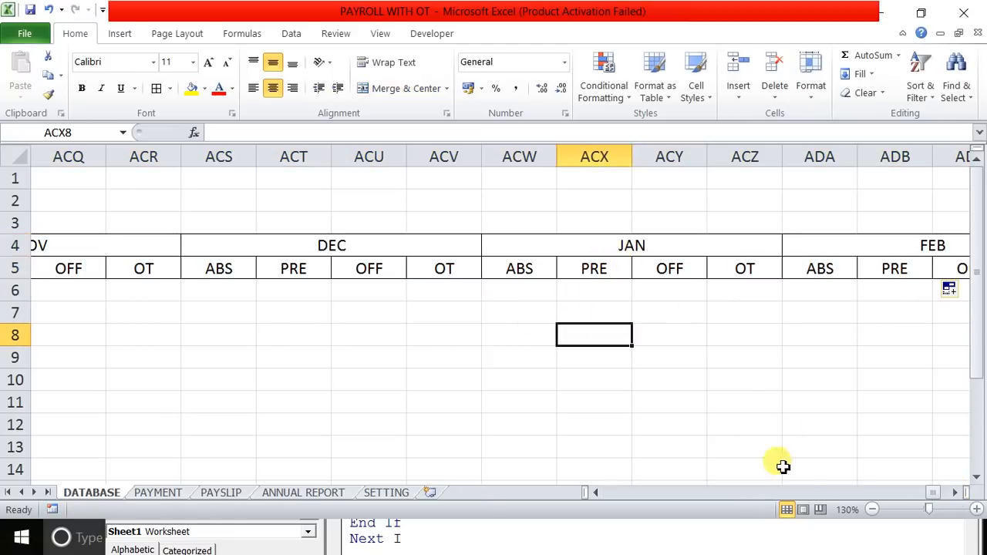
- Delete the surplus APR, MAY and JUN columns ADI:ADT after the MAR block
{"action": "left_click", "coordinate": [954, 493]}
{"action": "left_click", "coordinate": [954, 493]}
{"action": "left_click", "coordinate": [954, 493]}
{"action": "left_click", "coordinate": [954, 493]}
{"action": "left_click", "coordinate": [954, 493]}
{"action": "left_click", "coordinate": [961, 500]}
{"action": "left_click", "coordinate": [960, 500]}
{"action": "left_click", "coordinate": [960, 500]}
{"action": "left_click", "coordinate": [961, 500]}
{"action": "left_click", "coordinate": [737, 158]}
{"action": "left_click_drag", "start_coordinate": [736, 158], "coordinate": [976, 174]}
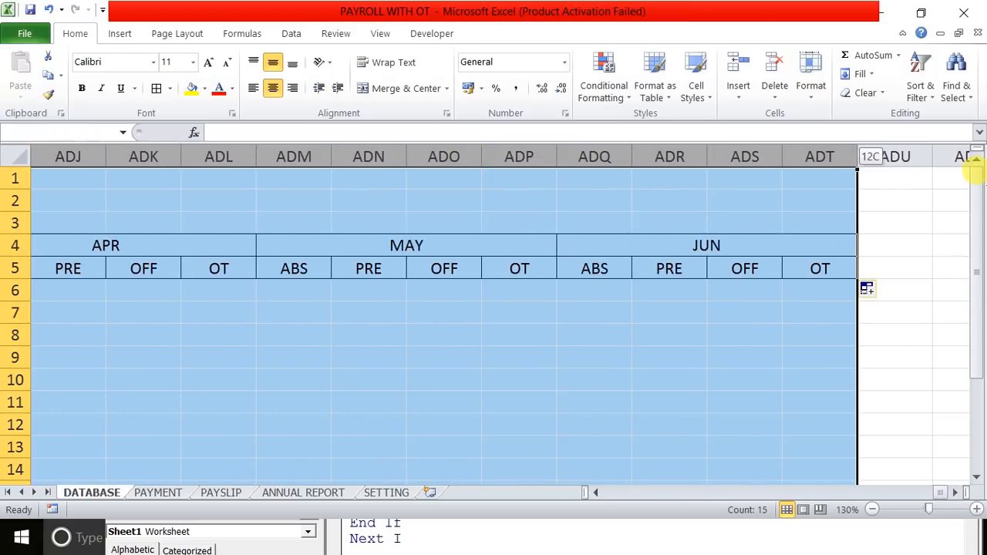
{"action": "right_click", "coordinate": [745, 154]}
{"action": "left_click", "coordinate": [774, 288]}
{"action": "left_click", "coordinate": [699, 314]}
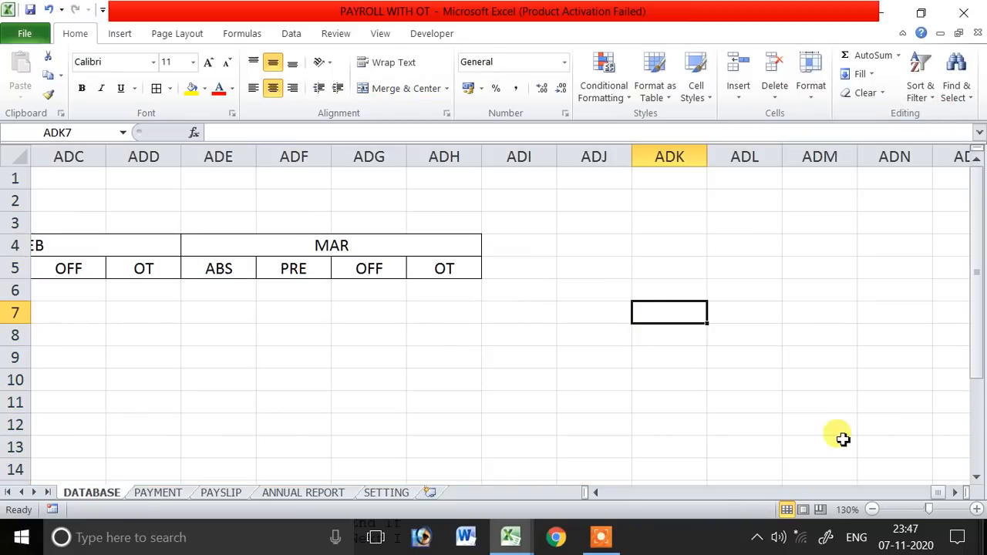
- Autofit columns ABQ through ADH to the MAY to MAR headers
{"action": "left_click", "coordinate": [954, 493]}
{"action": "left_click", "coordinate": [954, 493]}
{"action": "left_click", "coordinate": [954, 493]}
{"action": "left_click", "coordinate": [953, 493]}
{"action": "left_click", "coordinate": [953, 493]}
{"action": "left_click", "coordinate": [953, 493]}
{"action": "left_click_drag", "start_coordinate": [950, 498], "coordinate": [918, 500]}
{"action": "left_click_drag", "start_coordinate": [679, 156], "coordinate": [367, 158]}
{"action": "double_click", "coordinate": [406, 156]}
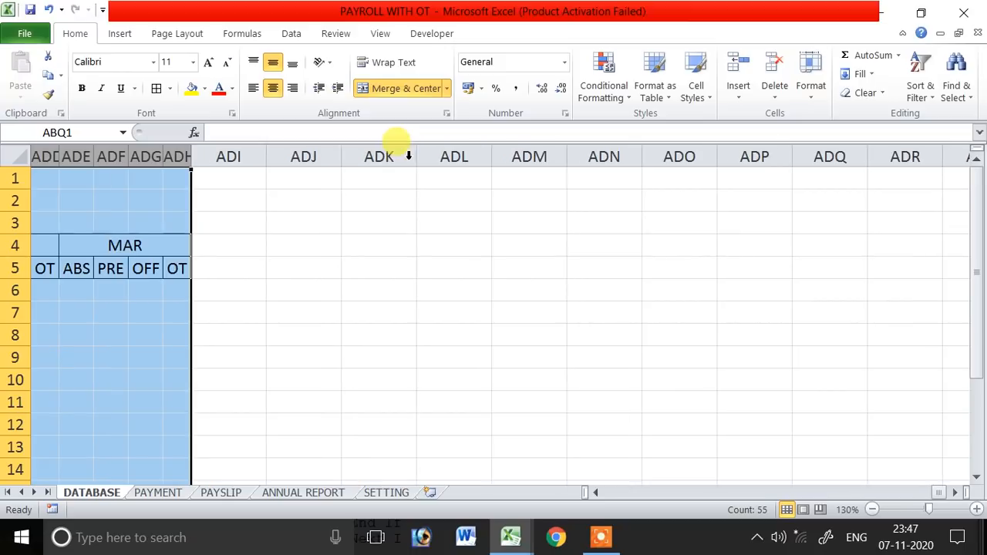
{"action": "left_click_drag", "start_coordinate": [941, 493], "coordinate": [922, 498]}
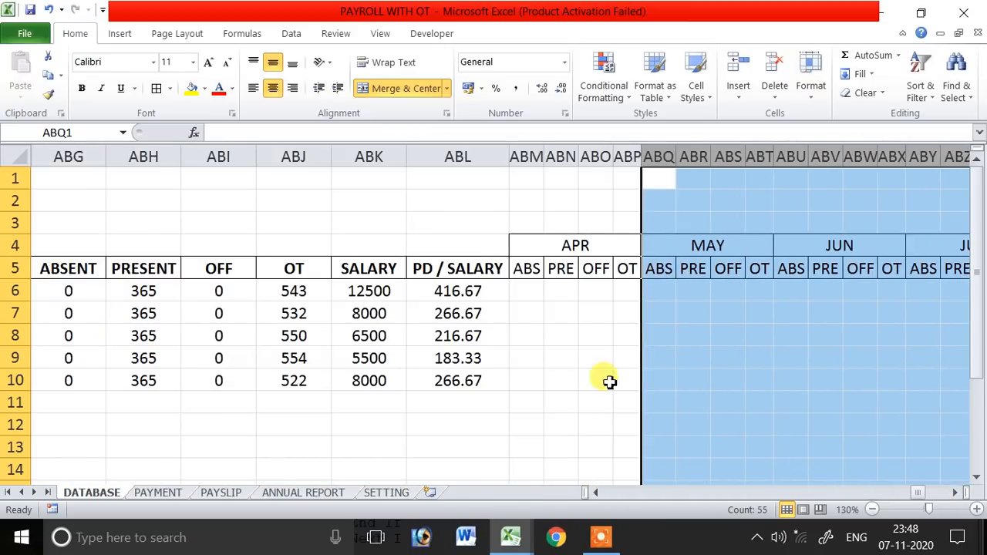
- Freeze the DATABASE panes at cell HQ6 to lock header rows 1 to 5 and the employee detail columns
{"action": "left_click", "coordinate": [526, 292]}
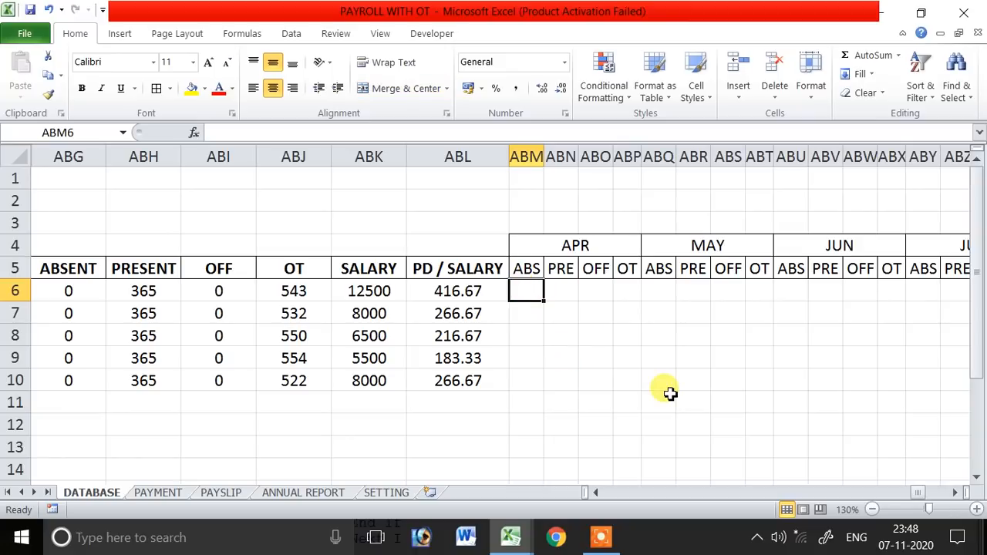
{"action": "left_click_drag", "start_coordinate": [919, 494], "coordinate": [616, 494]}
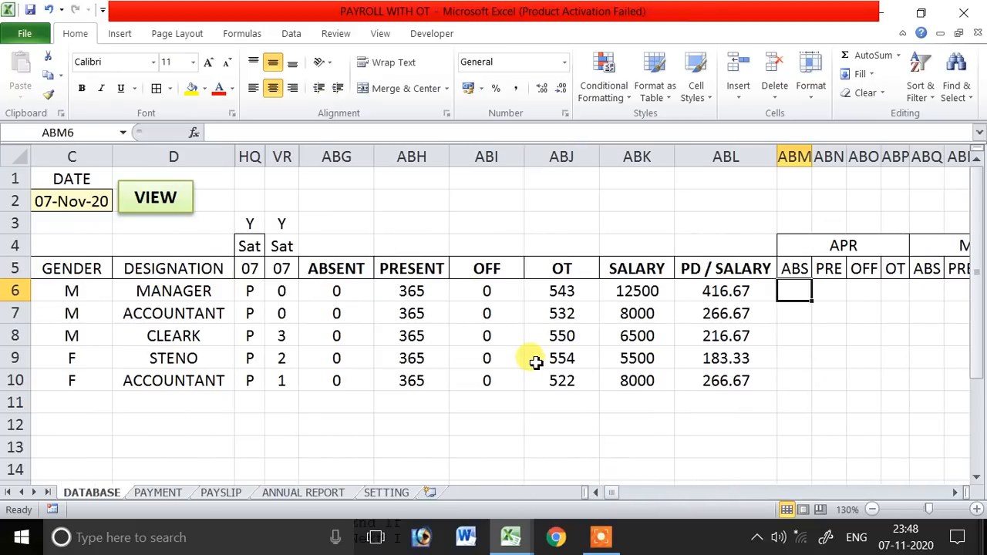
{"action": "left_click", "coordinate": [248, 291]}
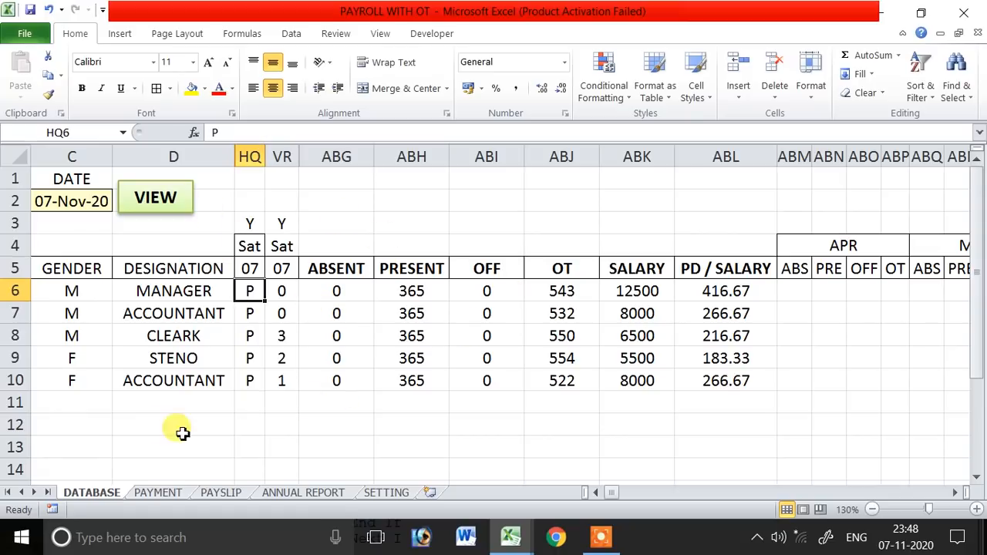
{"action": "left_click", "coordinate": [188, 238]}
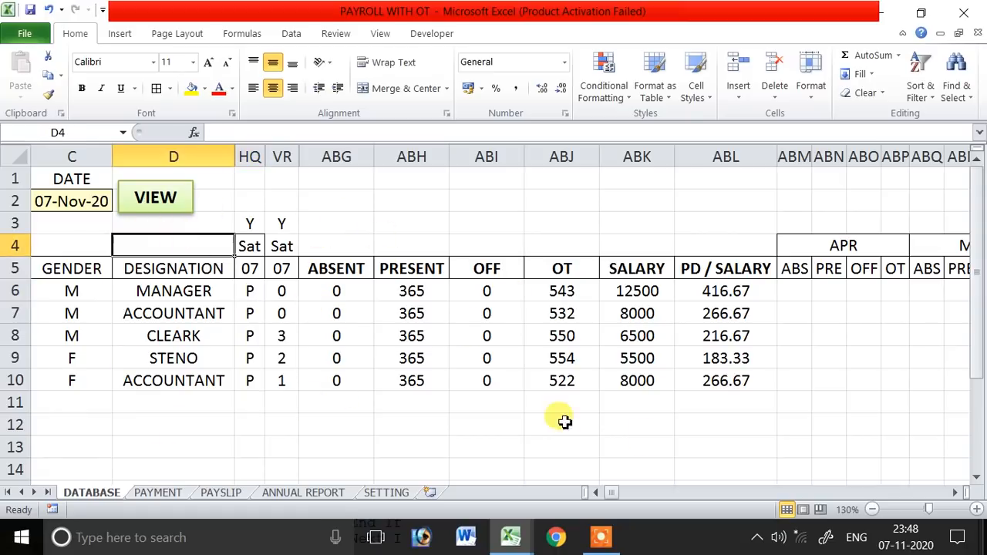
{"action": "left_click_drag", "start_coordinate": [614, 492], "coordinate": [609, 498]}
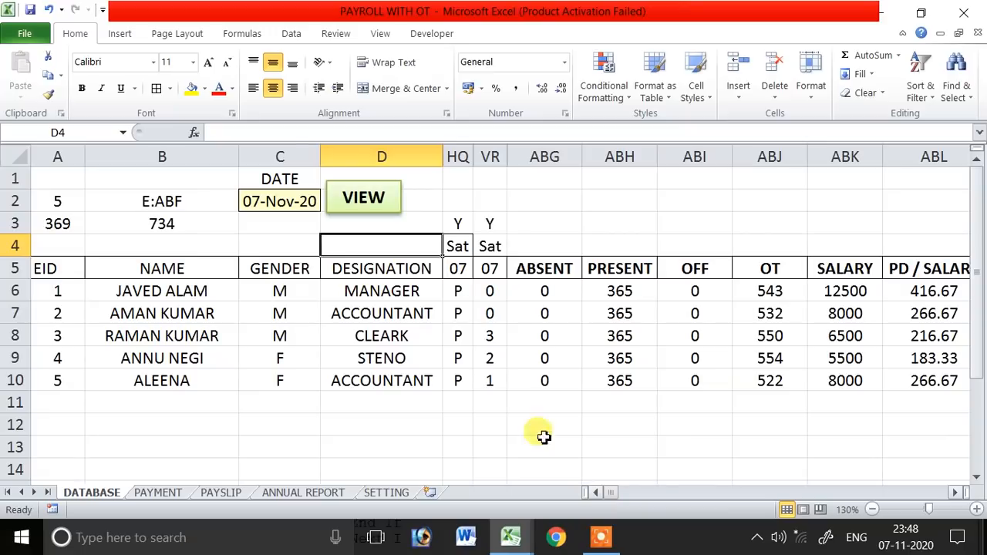
{"action": "left_click", "coordinate": [455, 291]}
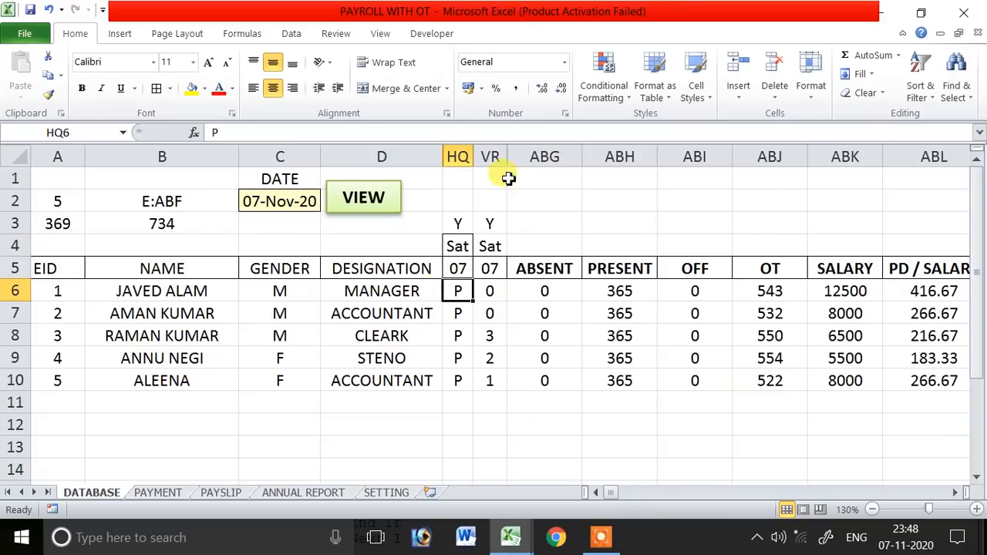
{"action": "left_click", "coordinate": [380, 33]}
{"action": "left_click", "coordinate": [572, 87]}
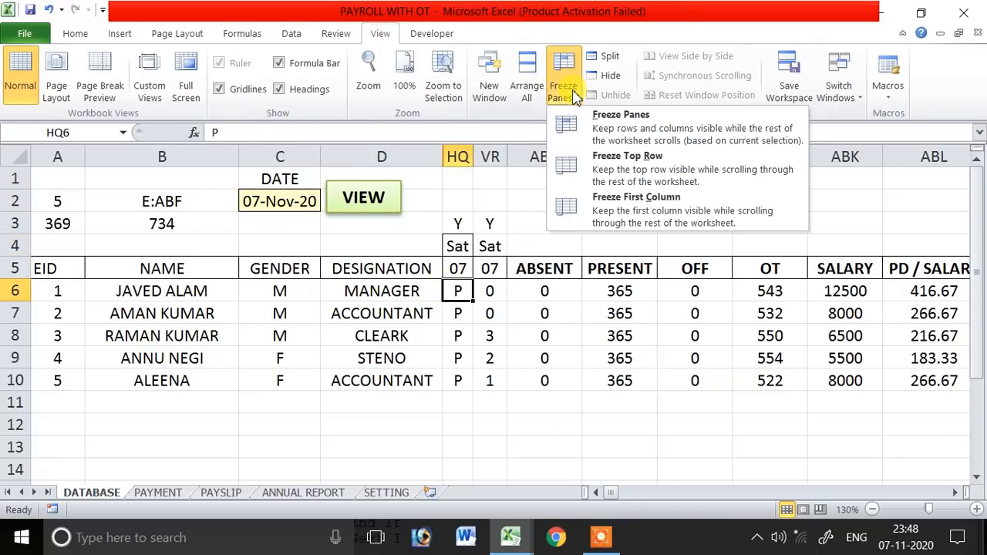
{"action": "left_click", "coordinate": [571, 126]}
- Enter the cell reference E6 in D3, above the DESIGNATION header
{"action": "left_click", "coordinate": [339, 239]}
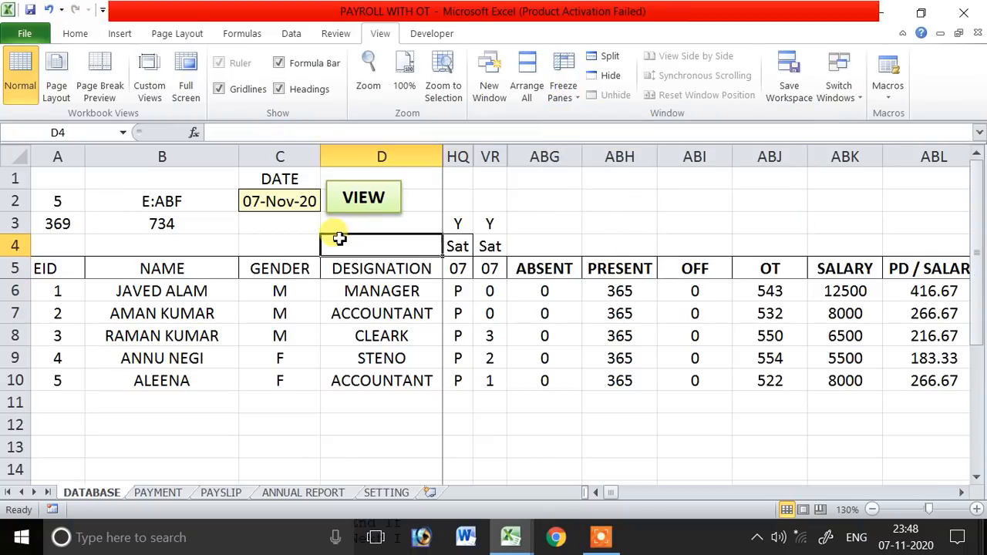
{"action": "left_click", "coordinate": [300, 230]}
{"action": "left_click", "coordinate": [379, 231]}
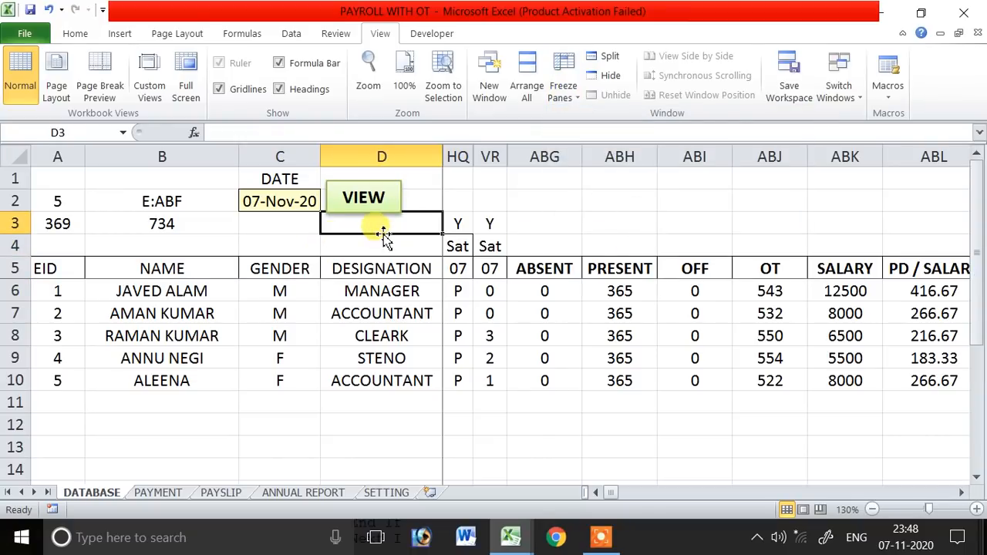
{"action": "type", "text": "E6"}
{"action": "key", "text": "Return"}
{"action": "key", "text": "Down"}
{"action": "key", "text": "Right"}
{"action": "key", "text": "Down"}
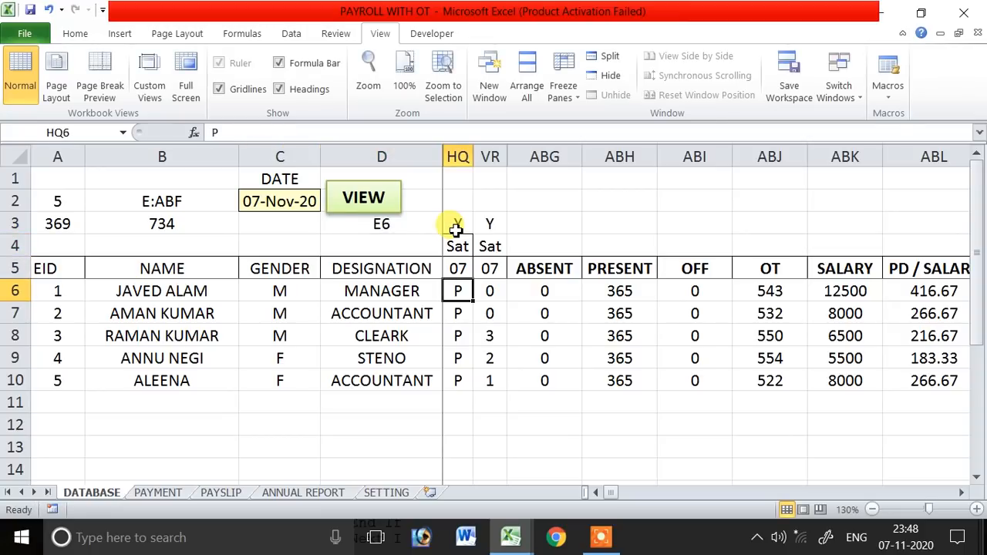
- Set the date in C2 to 01-Apr-20, run VIEW, and check the first attendance cells in column E
{"action": "left_click", "coordinate": [274, 201]}
{"action": "type", "text": "4"}
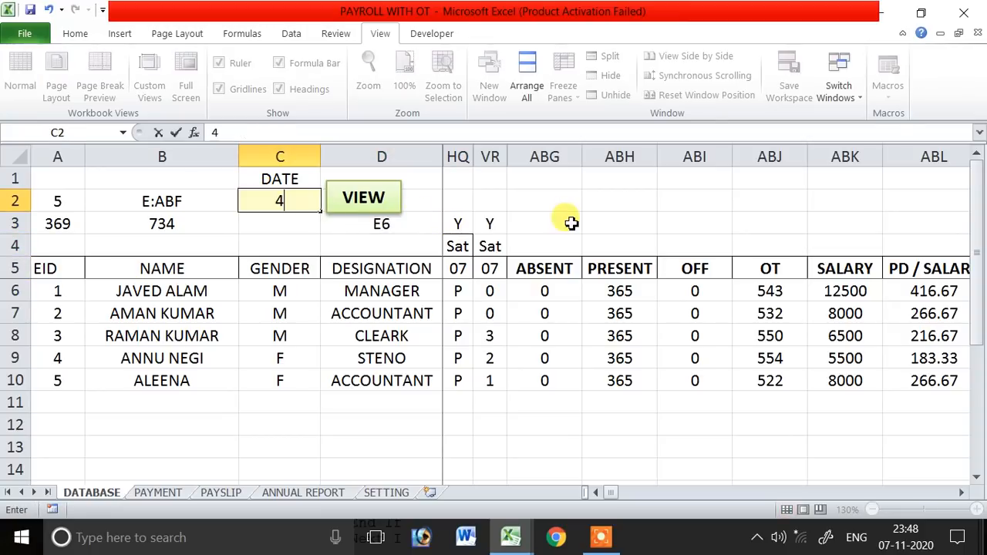
{"action": "type", "text": "4-20"}
{"action": "key", "text": "Return"}
{"action": "left_click", "coordinate": [339, 197]}
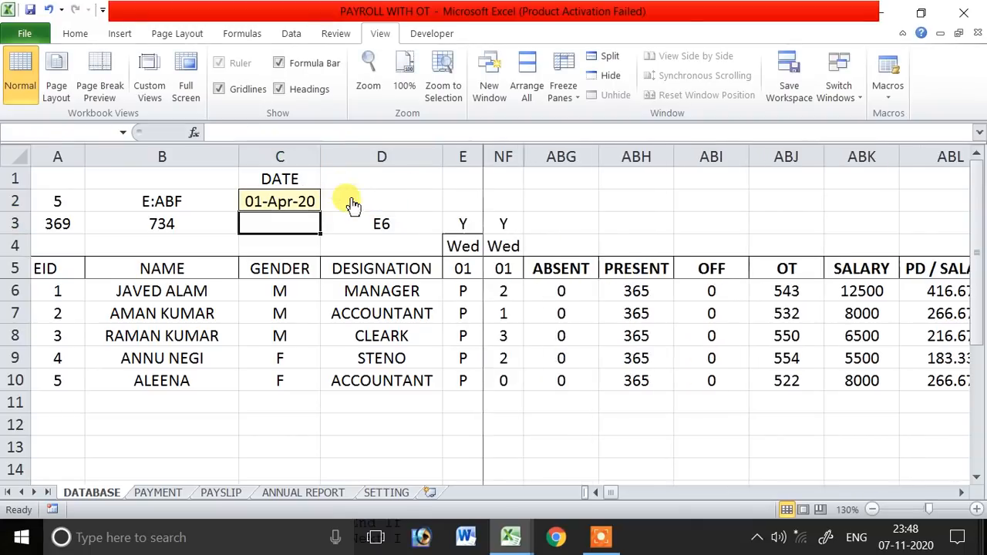
{"action": "left_click", "coordinate": [461, 267]}
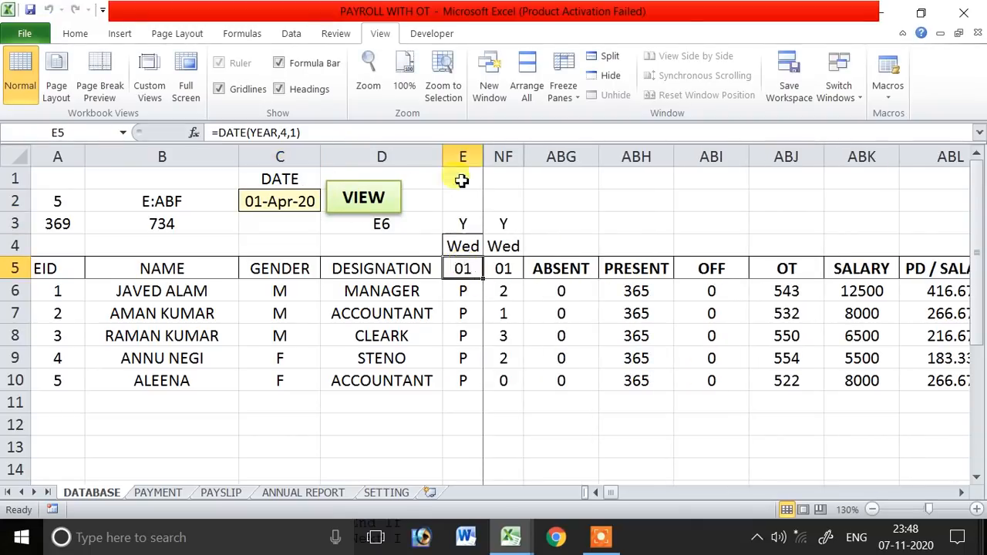
{"action": "left_click", "coordinate": [463, 291]}
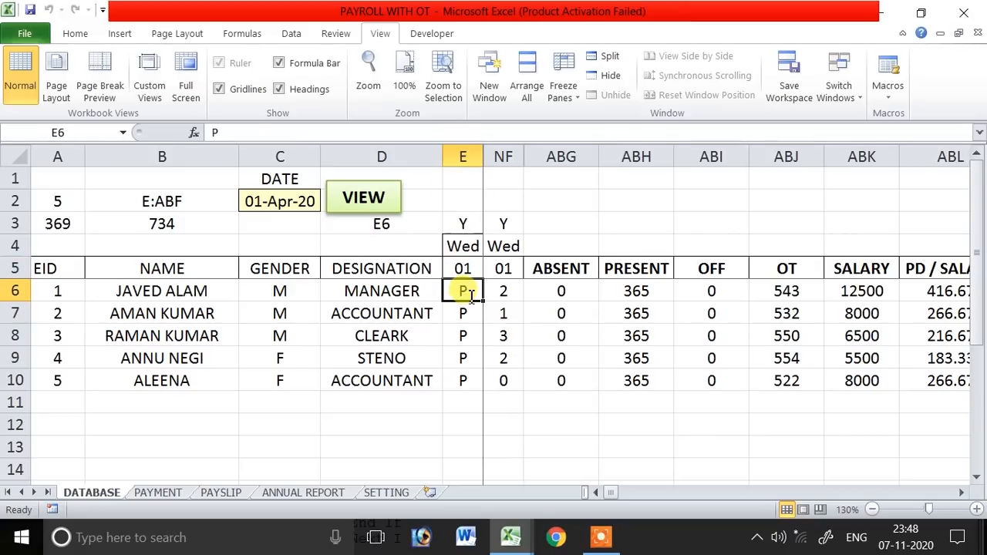
{"action": "left_click", "coordinate": [467, 312]}
{"action": "left_click", "coordinate": [472, 293]}
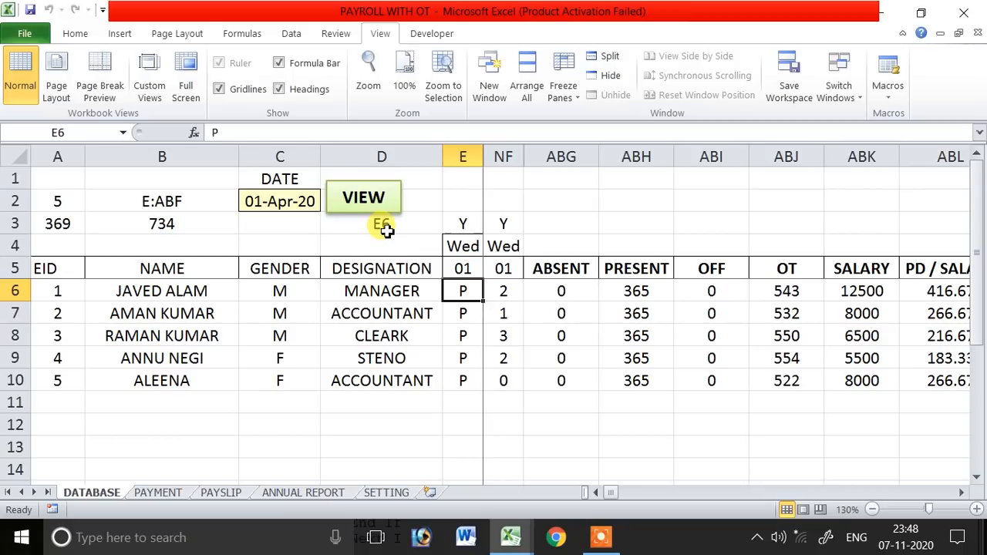
- Start a VLOOKUP formula in ABM6, the first APR ABS cell, using the month header ABM4 as lookup value
{"action": "left_click_drag", "start_coordinate": [612, 503], "coordinate": [918, 513]}
{"action": "left_click", "coordinate": [596, 493]}
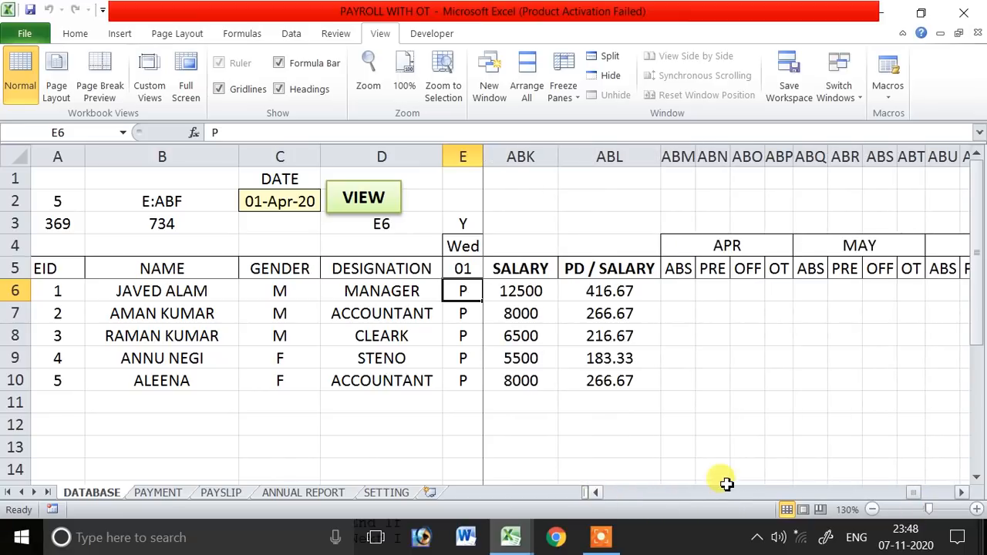
{"action": "left_click", "coordinate": [960, 493]}
{"action": "left_click", "coordinate": [605, 291]}
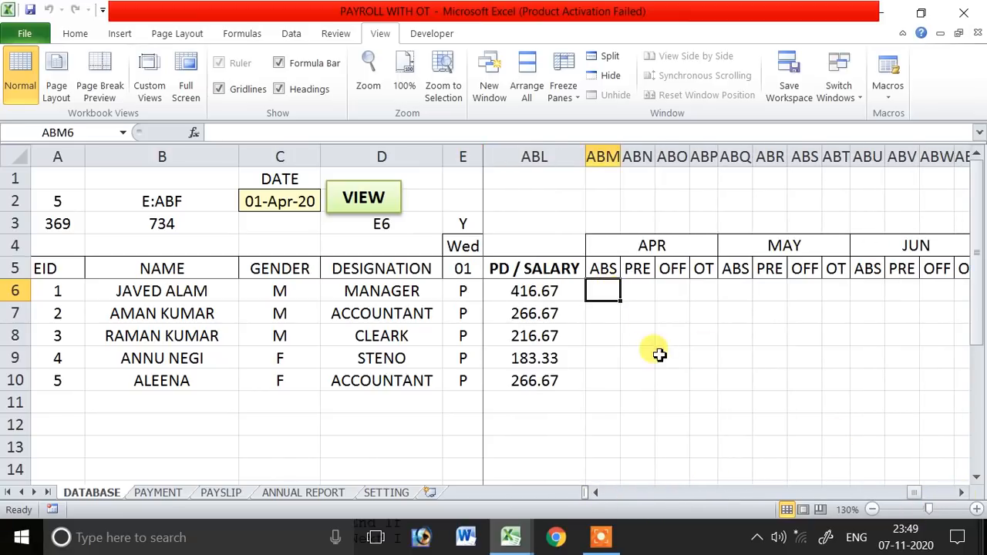
{"action": "type", "text": "="}
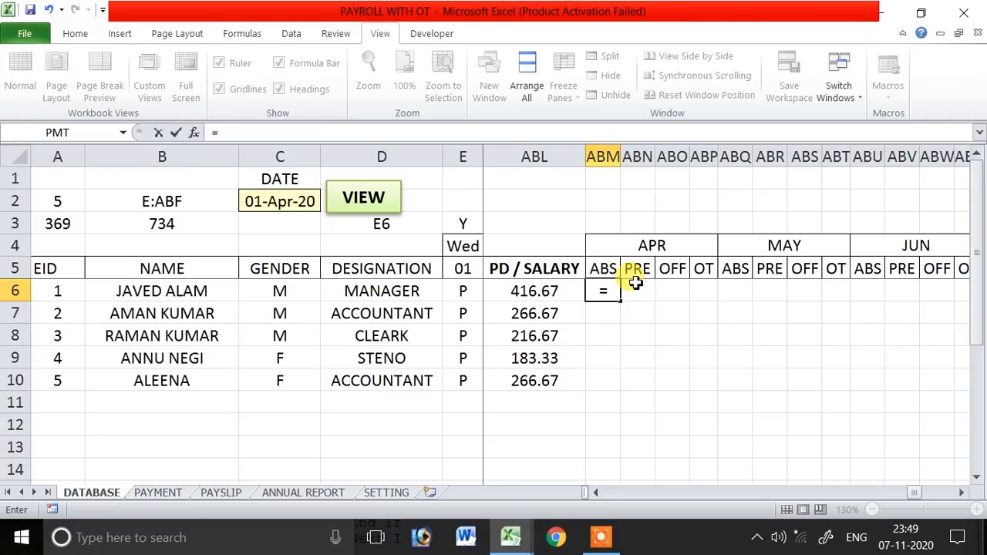
{"action": "type", "text": "VL"}
{"action": "key", "text": "Tab"}
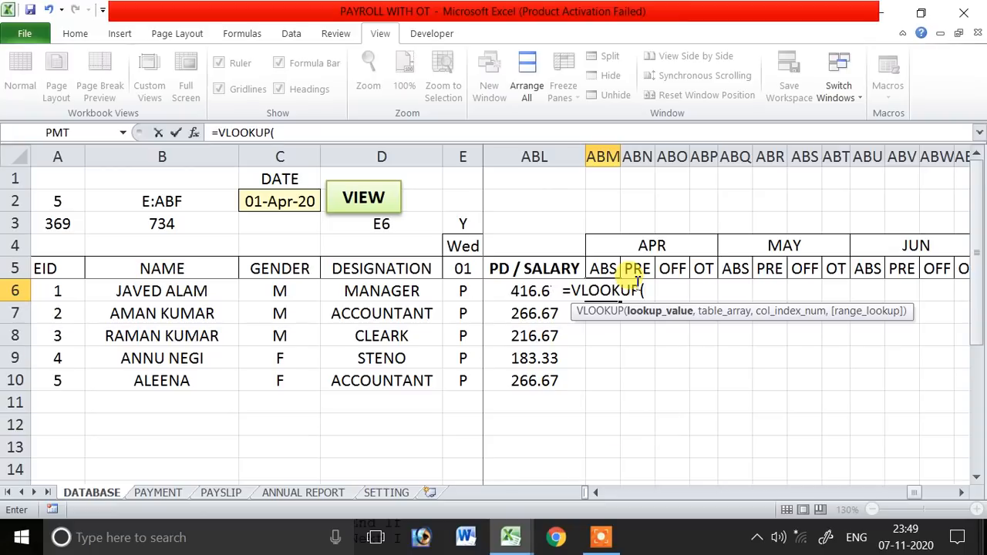
{"action": "left_click", "coordinate": [643, 243]}
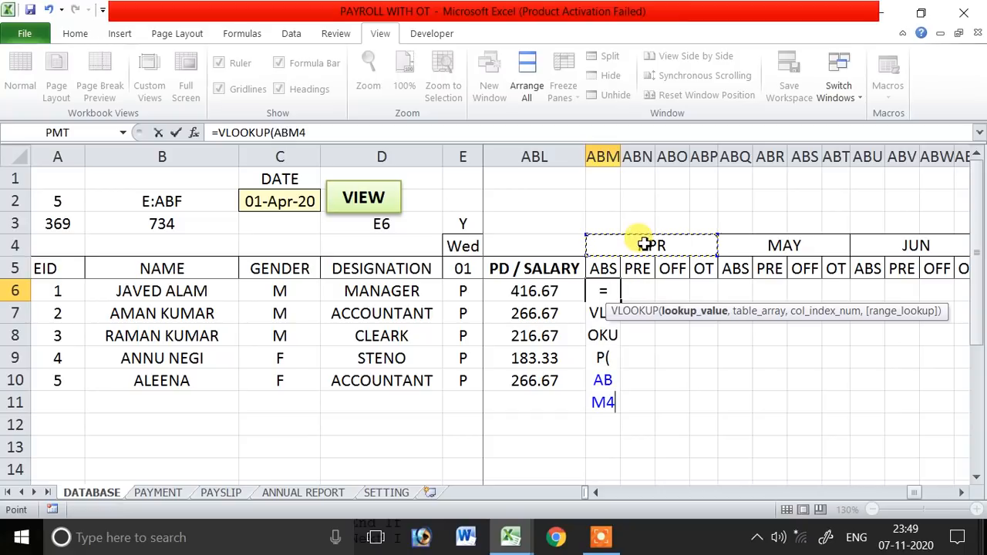
{"action": "type", "text": ","}
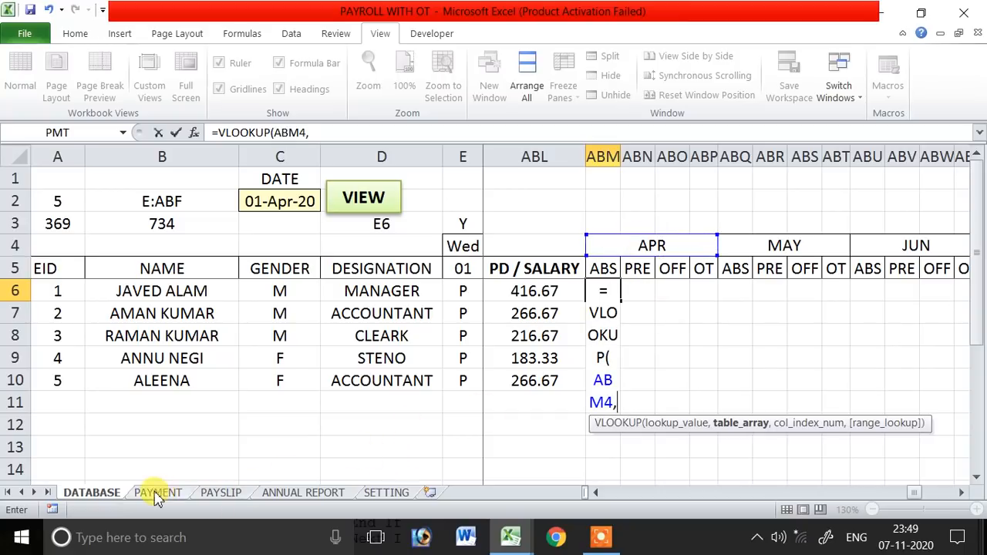
- Complete the VLOOKUP with the absolute range SETTING!$E$3:$H$14, column index 4 and exact match 0
{"action": "left_click", "coordinate": [382, 494]}
{"action": "left_click_drag", "start_coordinate": [339, 211], "coordinate": [580, 399]}
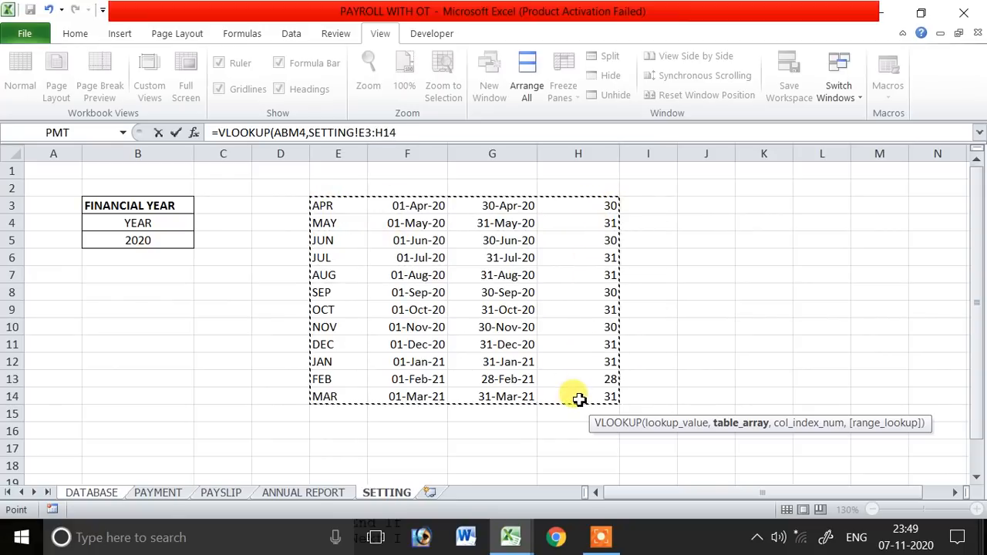
{"action": "key", "text": "F4"}
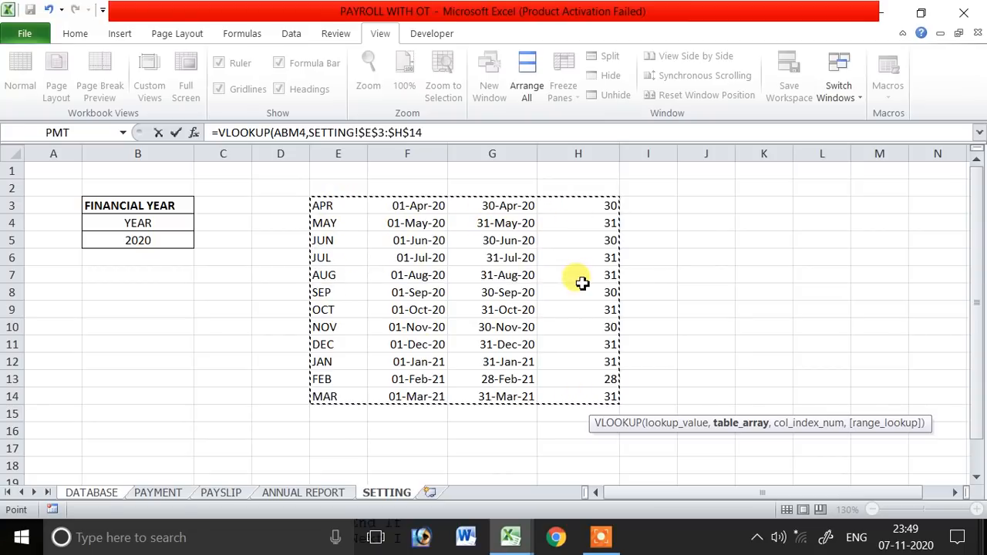
{"action": "type", "text": ","}
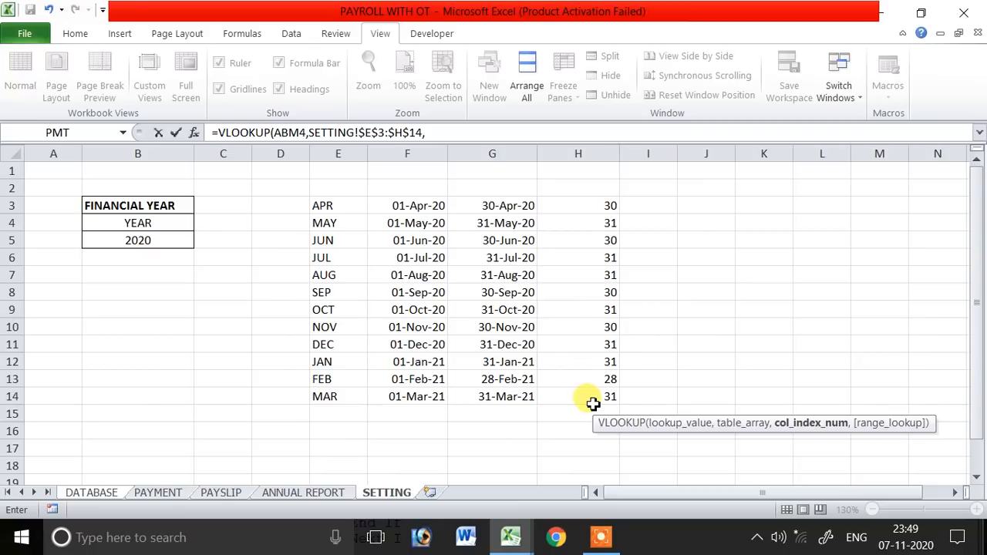
{"action": "type", "text": "4,"}
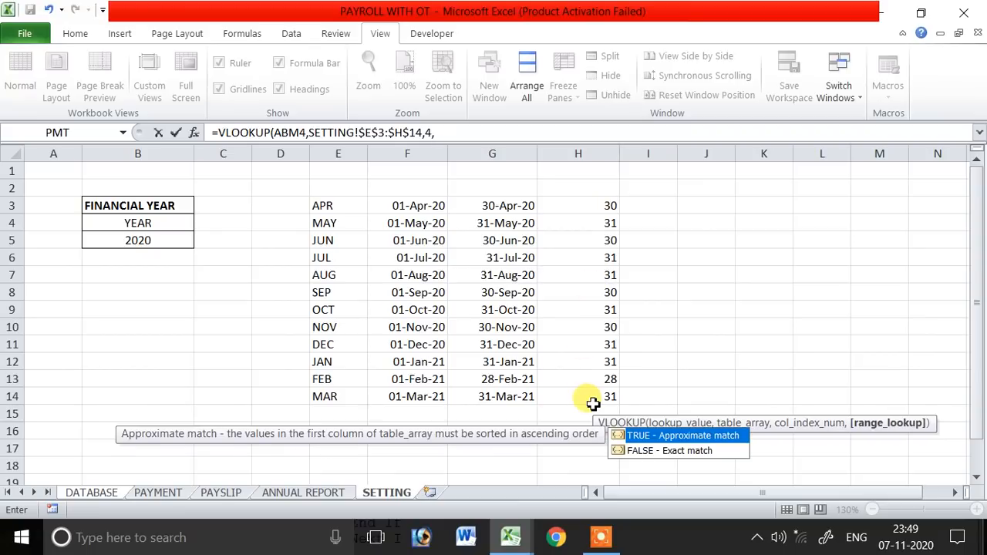
{"action": "type", "text": "0)"}
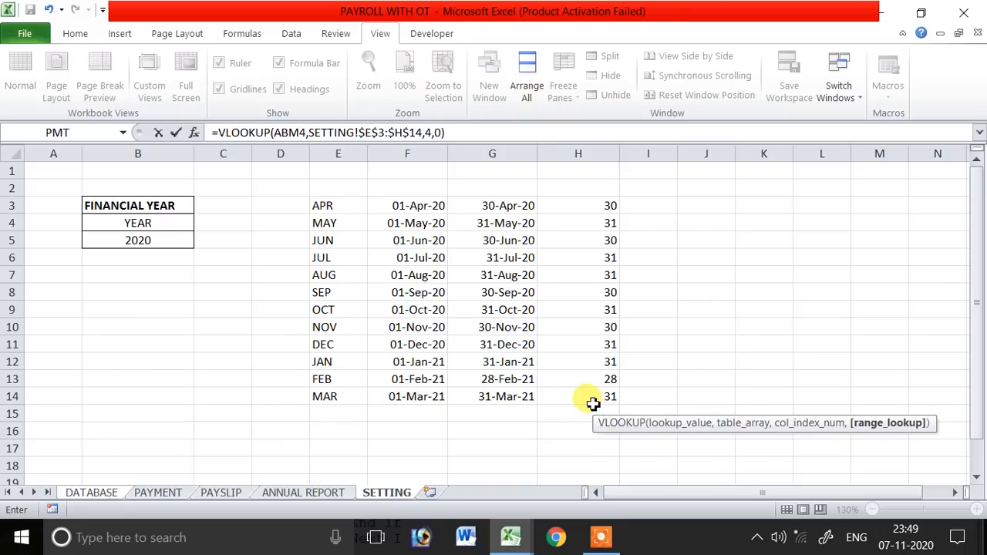
{"action": "key", "text": "Return"}
{"action": "key", "text": "Up"}
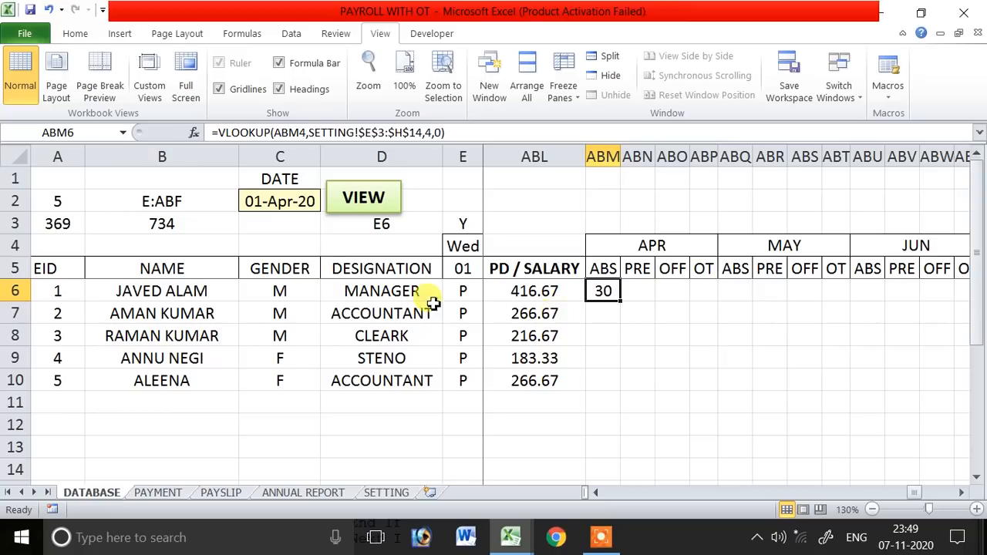
- Cut the VLOOKUP expression without its equals sign from ABM6 and paste it as plain text in B13
{"action": "left_click", "coordinate": [218, 132]}
{"action": "left_click_drag", "start_coordinate": [218, 133], "coordinate": [502, 137]}
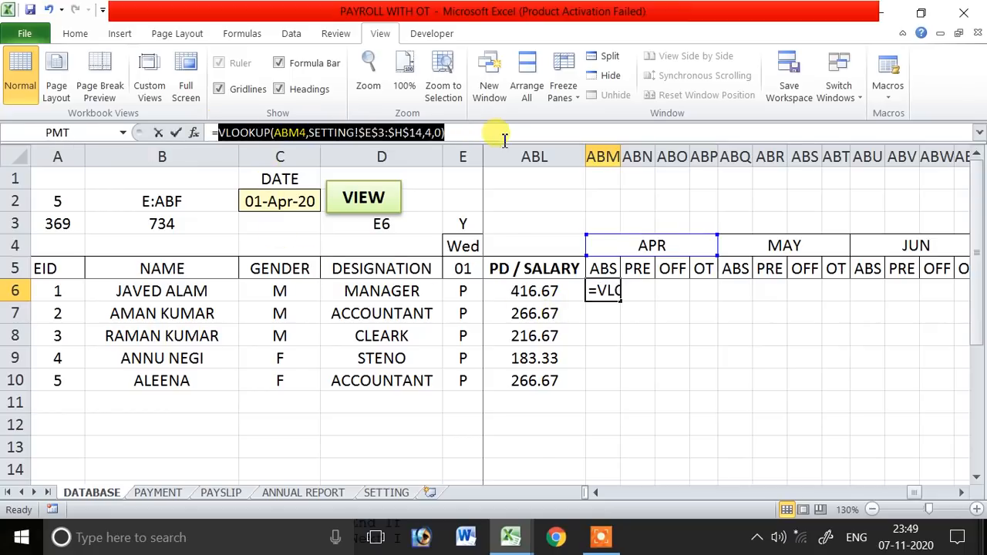
{"action": "key", "text": "ctrl+x"}
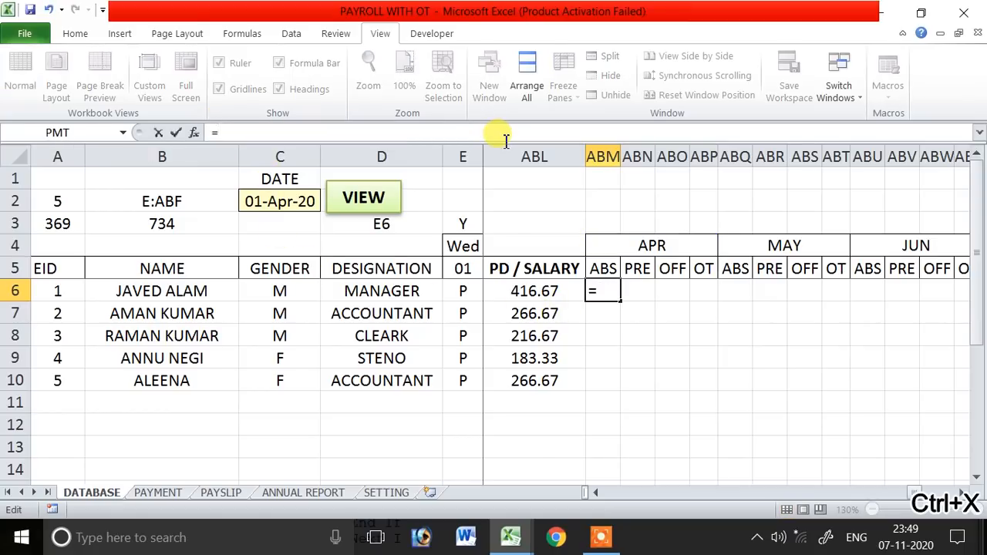
{"action": "key", "text": "Return"}
{"action": "left_click", "coordinate": [164, 442]}
{"action": "key", "text": "Up"}
{"action": "key", "text": "Up"}
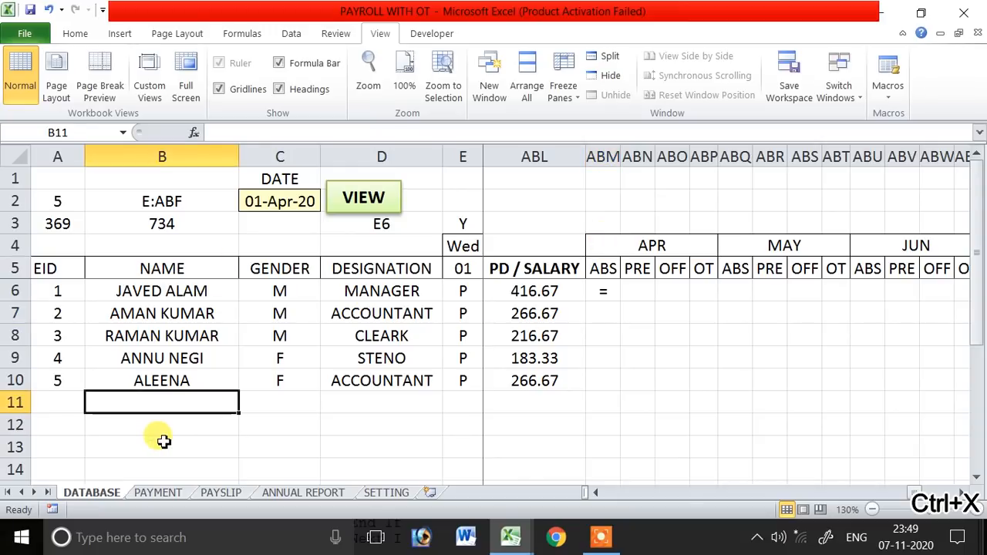
{"action": "double_click", "coordinate": [164, 441]}
{"action": "key", "text": "ctrl+v"}
{"action": "key", "text": "Return"}
{"action": "left_click", "coordinate": [163, 449]}
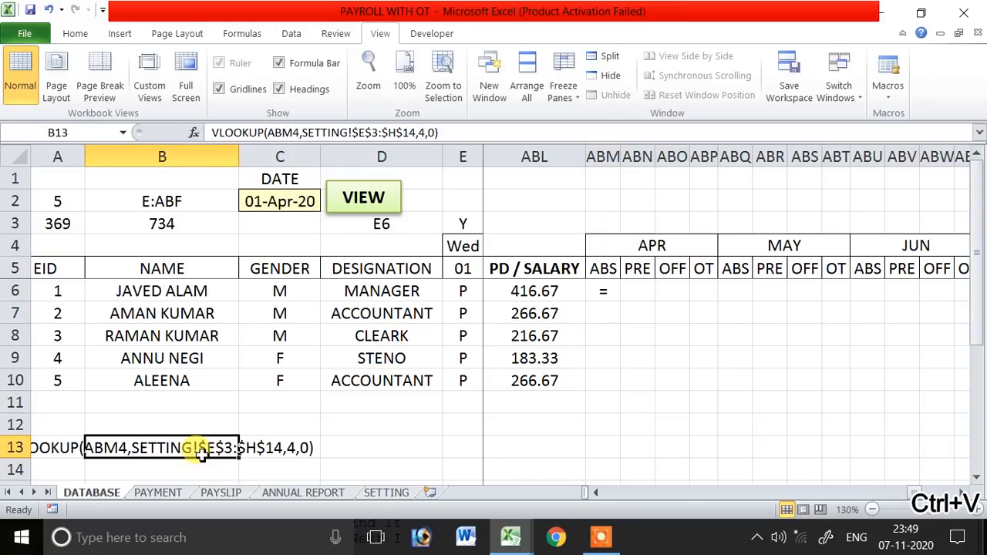
- Left-align the VLOOKUP text in B13
{"action": "left_click", "coordinate": [85, 35]}
{"action": "left_click", "coordinate": [253, 88]}
{"action": "left_click", "coordinate": [436, 442]}
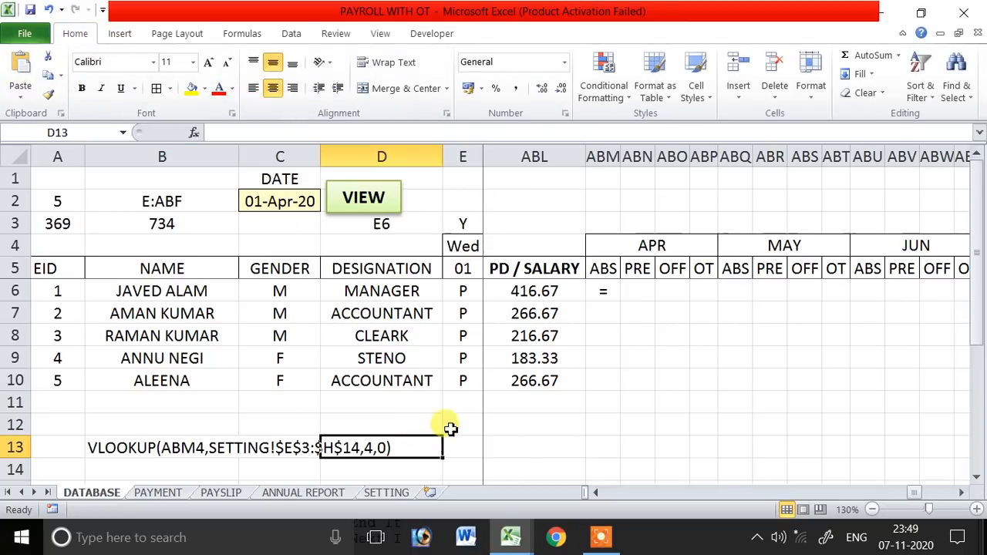
- Clear the leftover equals sign from ABM6 and select the empty cell B12 above the VLOOKUP text
{"action": "left_click", "coordinate": [607, 293]}
{"action": "key", "text": "Delete"}
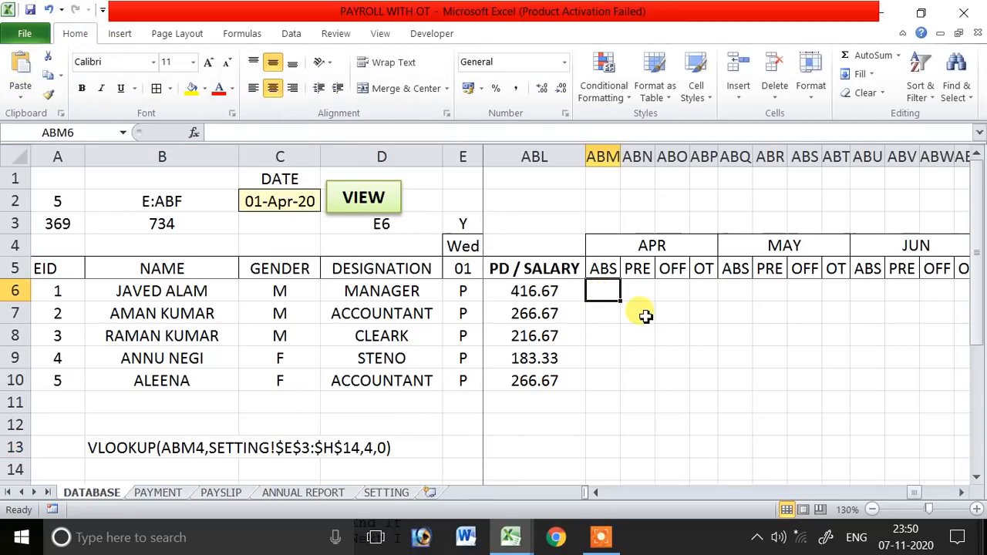
{"action": "scroll", "coordinate": [614, 358], "scroll_direction": "down", "scroll_amount": 1}
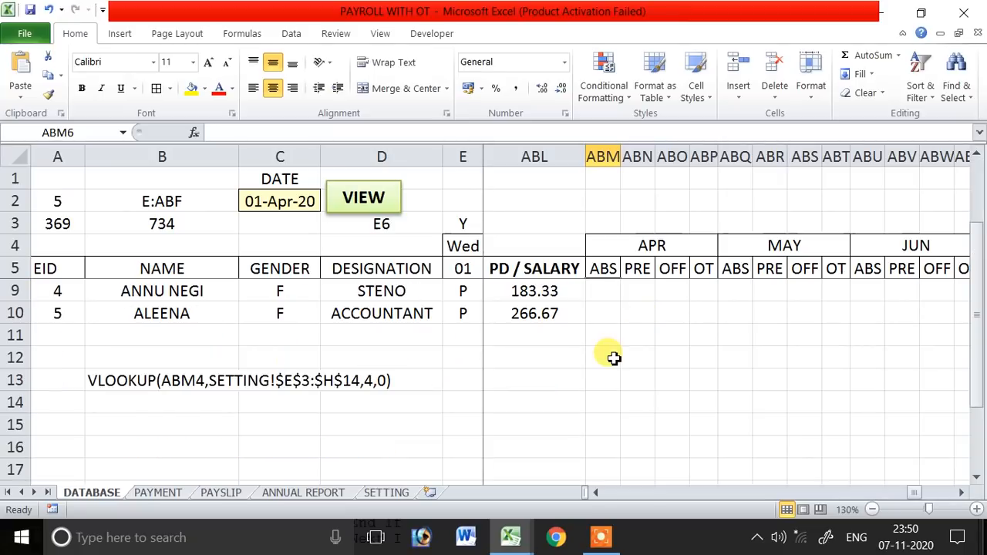
{"action": "scroll", "coordinate": [613, 358], "scroll_direction": "up", "scroll_amount": 1}
{"action": "left_click", "coordinate": [174, 421]}
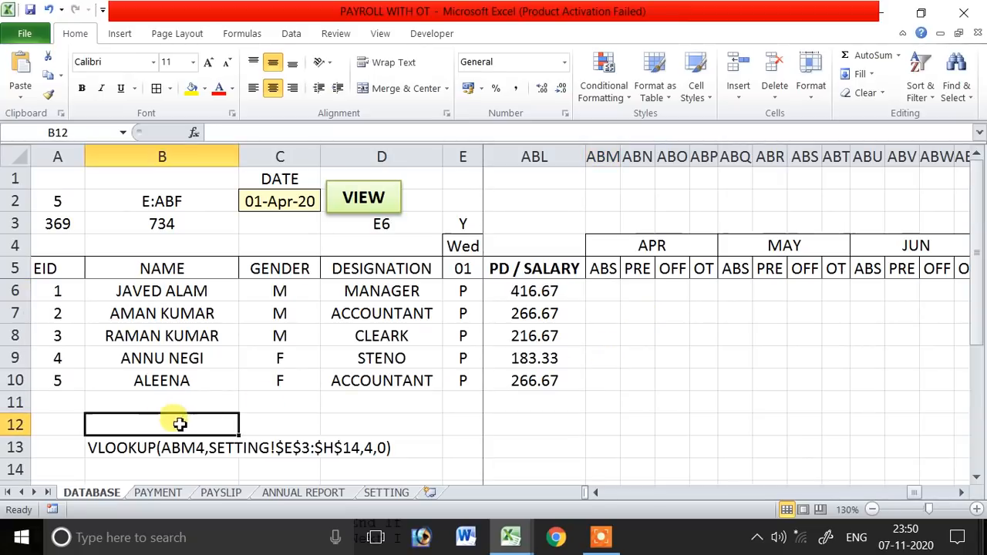
- Start an OFFSET formula in ABM6 with absolute reference $E$6, 0 rows, 0 columns and height 1
{"action": "left_click", "coordinate": [614, 293]}
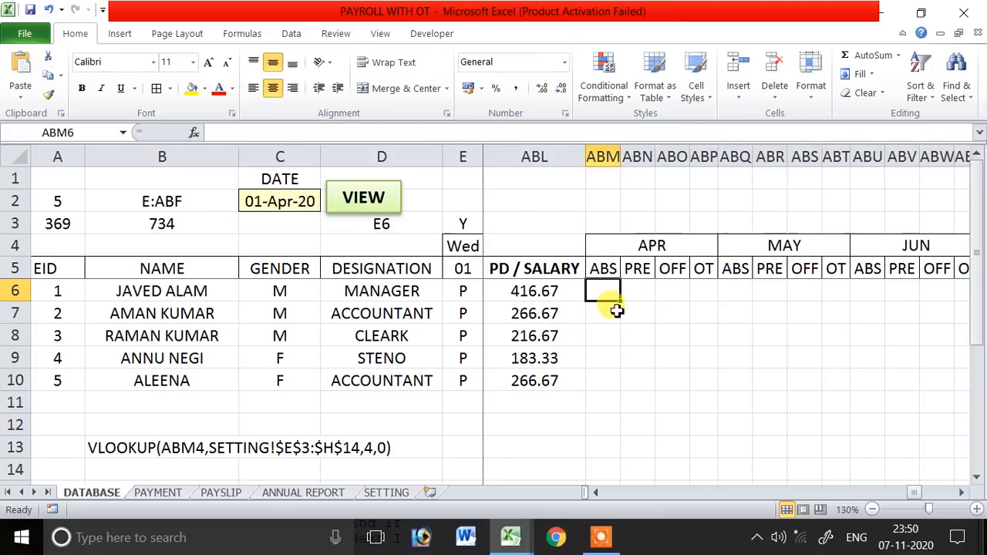
{"action": "type", "text": "="}
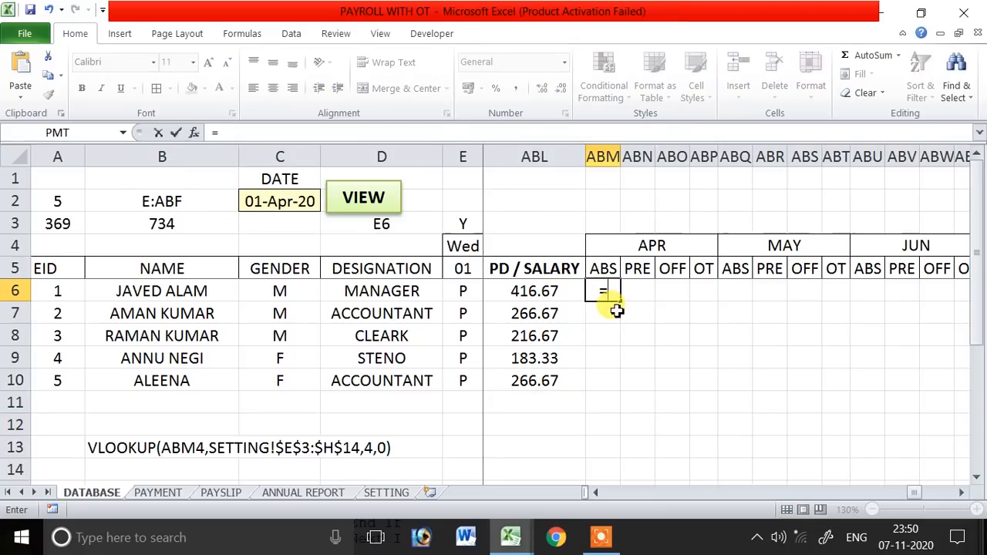
{"action": "type", "text": "OFFSET("}
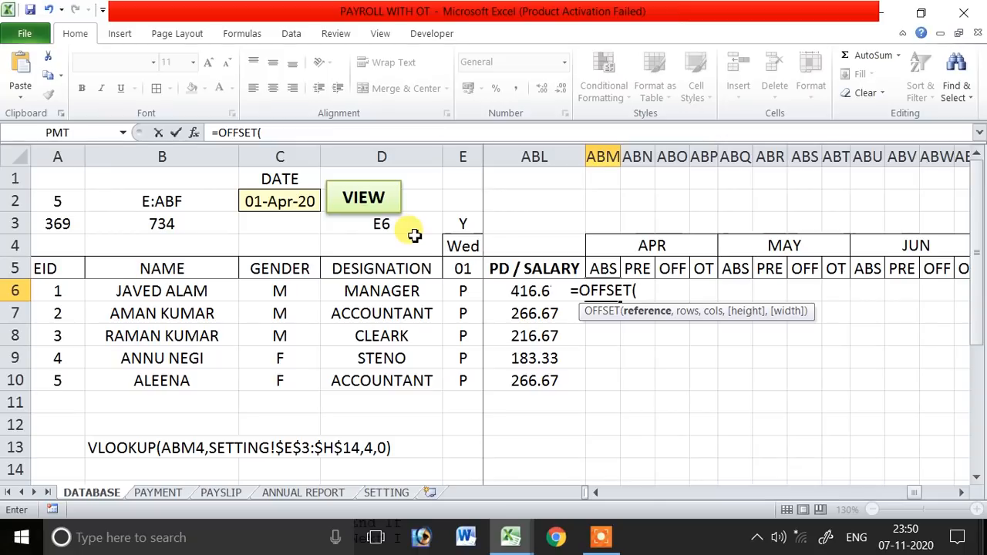
{"action": "type", "text": "E6"}
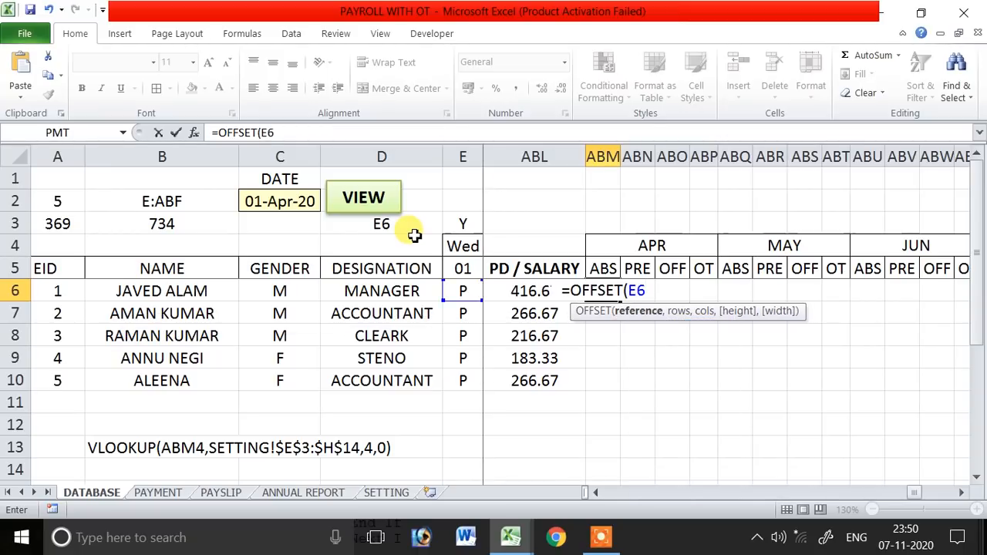
{"action": "key", "text": "F4"}
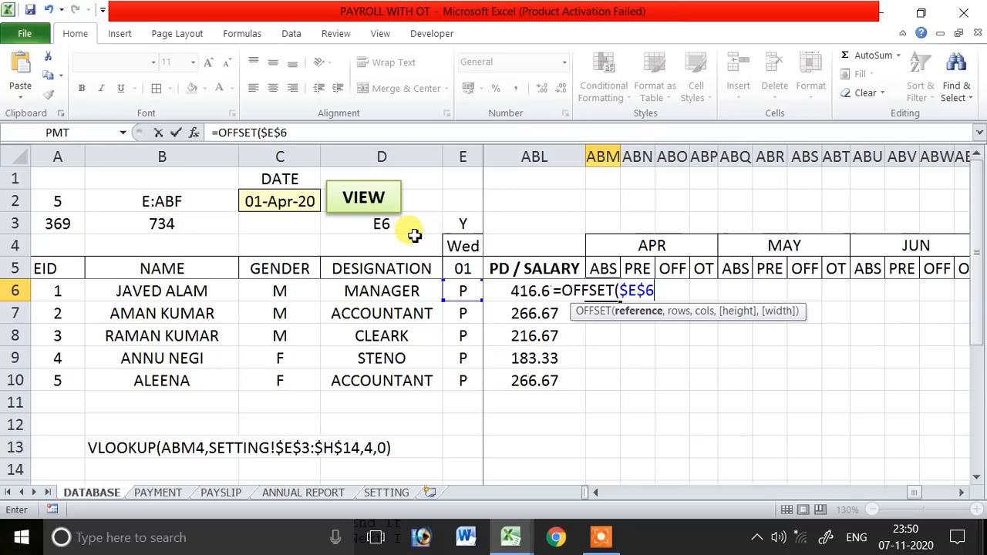
{"action": "type", "text": ","}
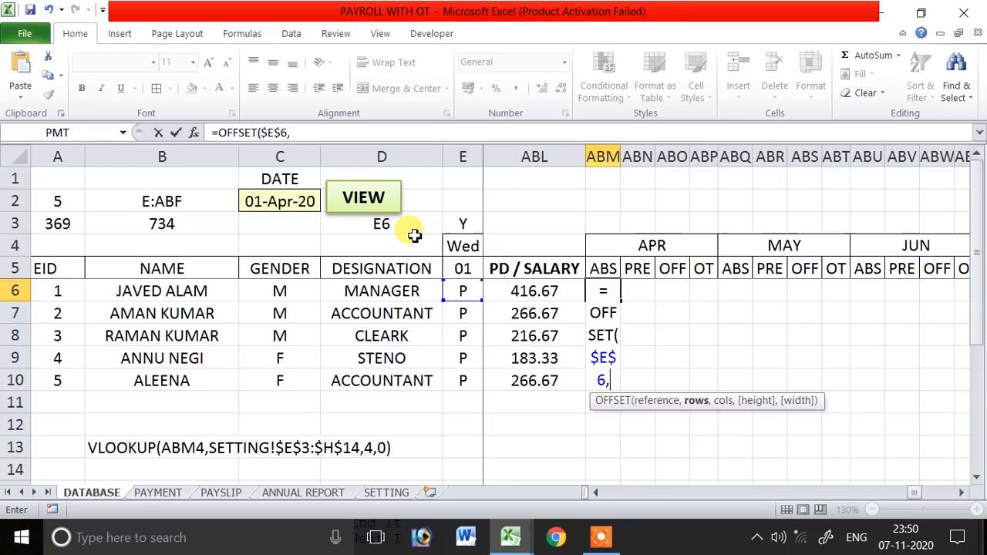
{"action": "left_click", "coordinate": [317, 131]}
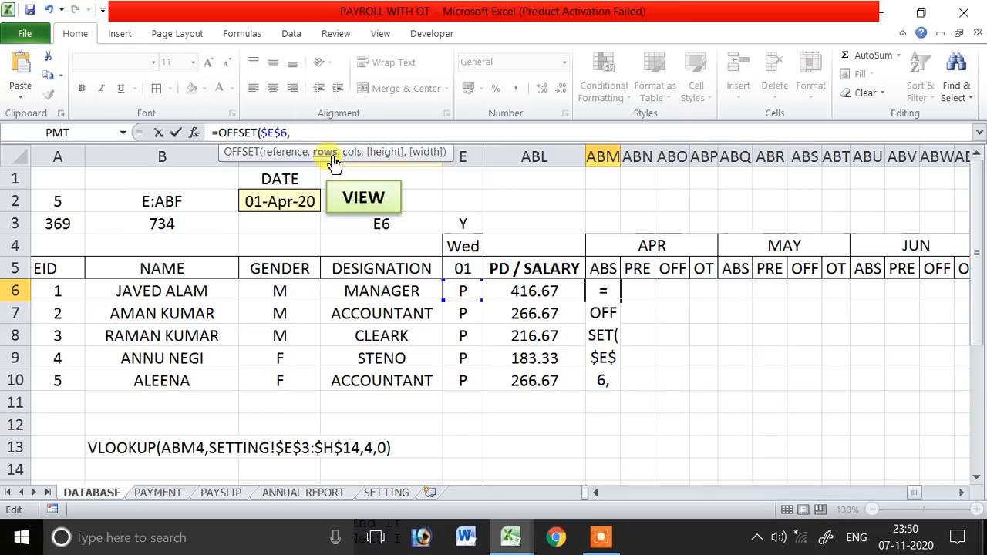
{"action": "type", "text": "0,"}
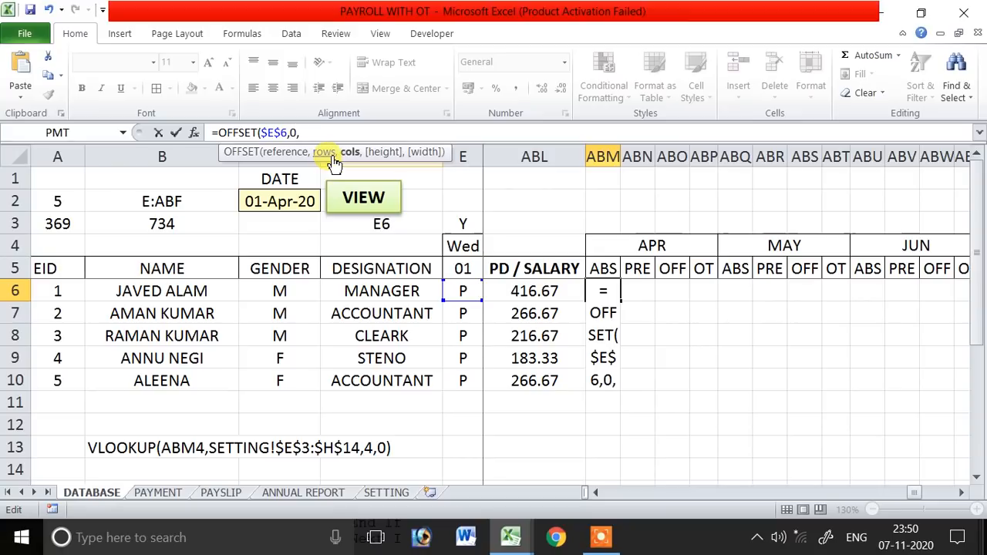
{"action": "type", "text": "0,"}
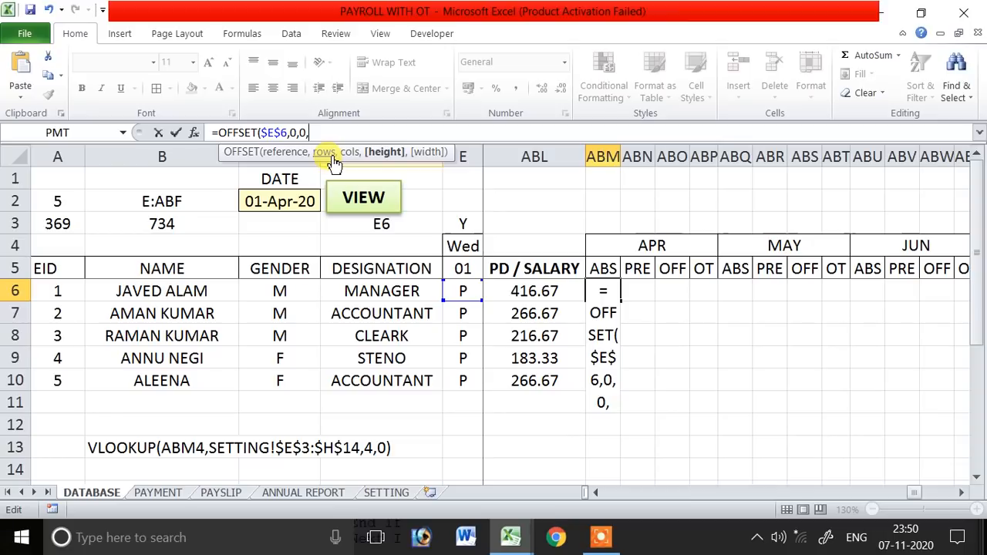
{"action": "type", "text": "1,"}
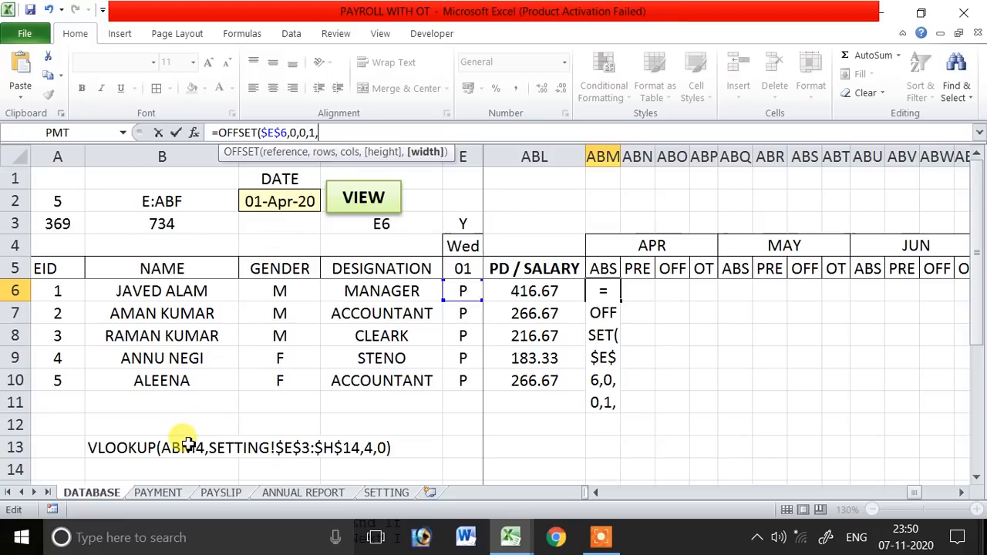
- Use VLOOKUP(ABM4,SETTING!$E$3:$H$14,4,0) as the OFFSET width and enter the formula in ABM6
{"action": "type", "text": "VLOOKUP(ABM4,SETTING!$E$3:$H$14,4,0)"}
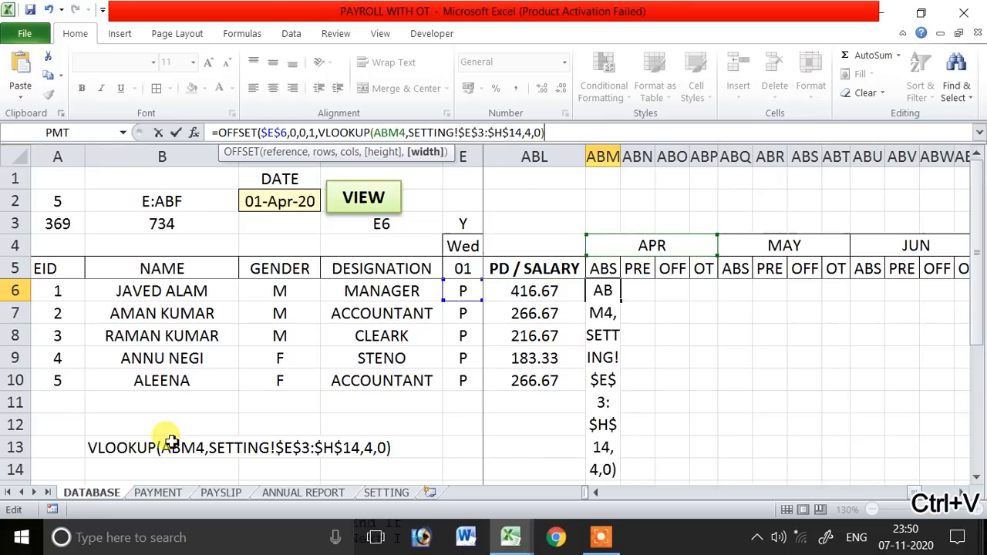
{"action": "type", "text": ")"}
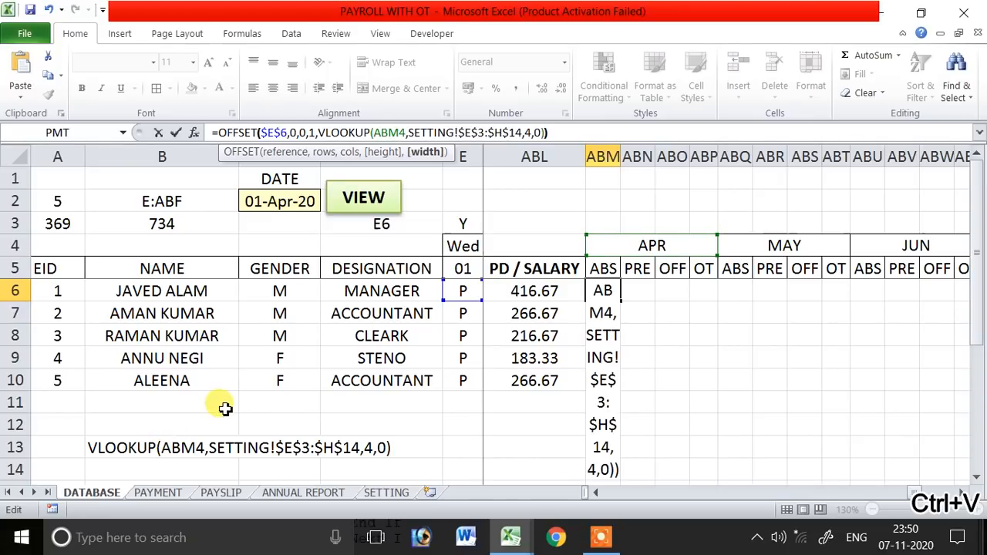
{"action": "key", "text": "Return"}
{"action": "key", "text": "Up"}
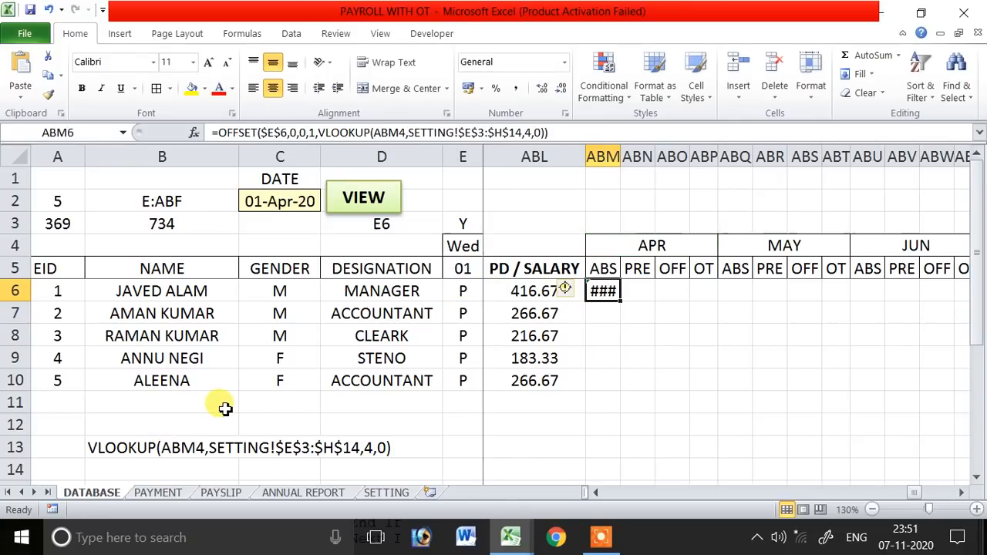
- Widen column ABM to show the full result and reselect ABM6
{"action": "left_click_drag", "start_coordinate": [622, 157], "coordinate": [700, 168]}
{"action": "left_click", "coordinate": [655, 313]}
{"action": "left_click", "coordinate": [653, 296]}
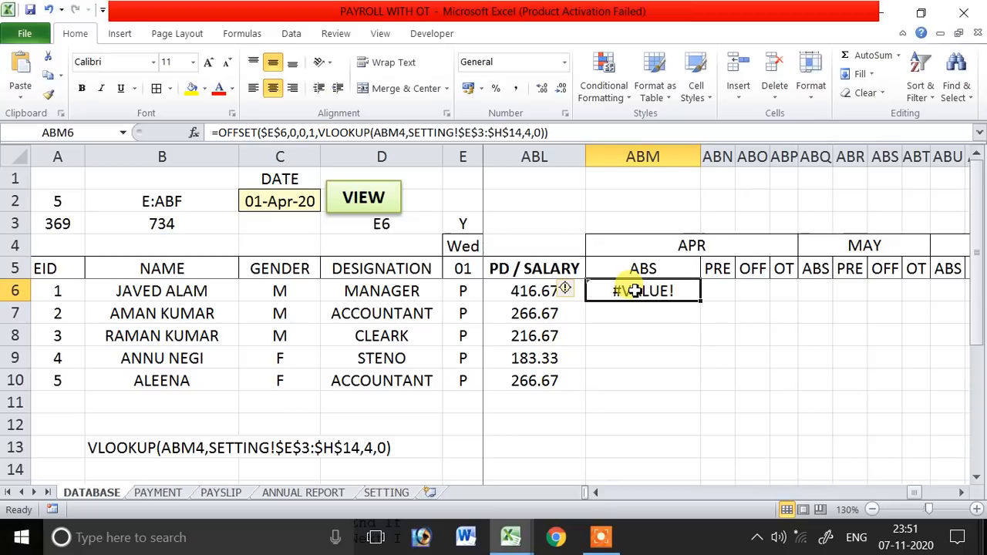
- Insert an opening COUNTIF function in front of OFFSET in the ABM6 formula
{"action": "left_click", "coordinate": [226, 136]}
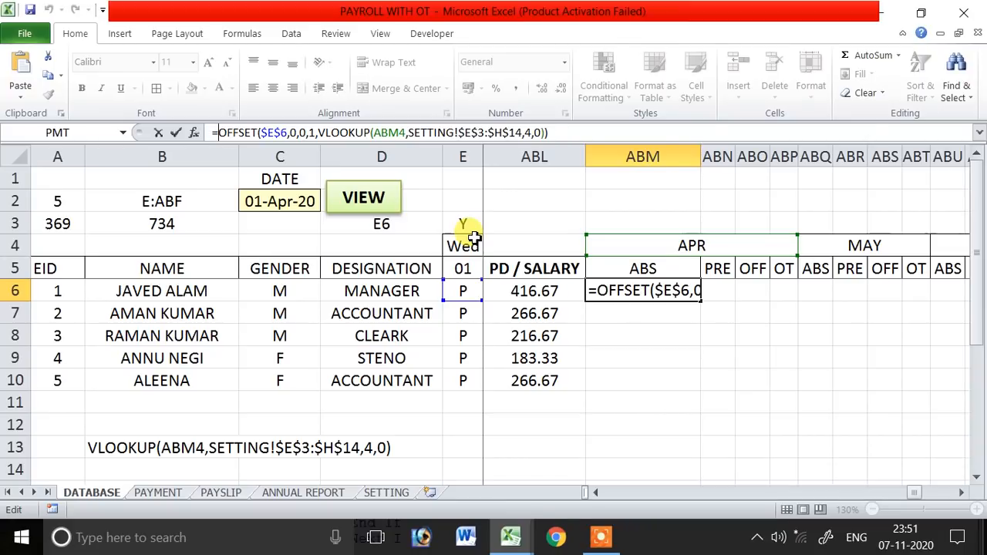
{"action": "type", "text": "COUNTIF("}
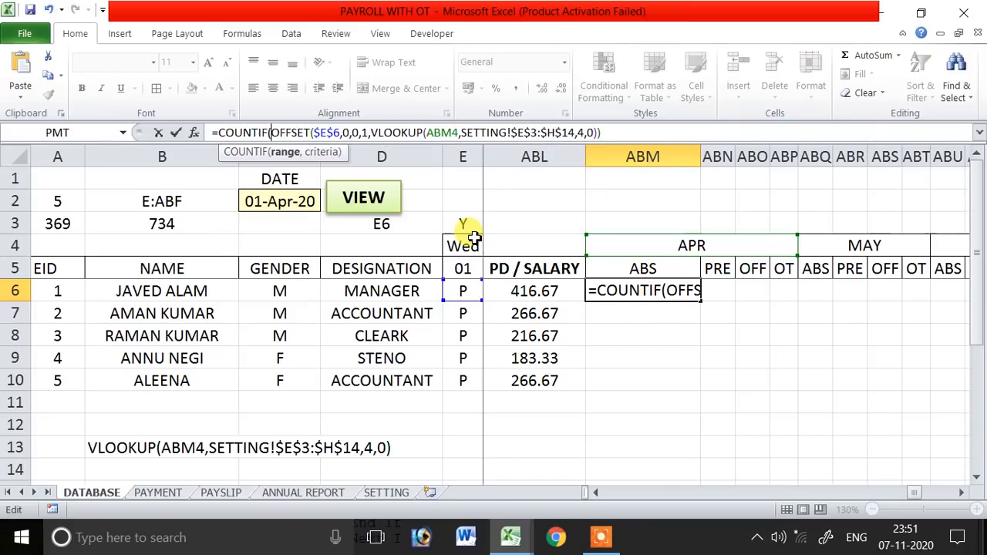
{"action": "type", "text": "E6"}
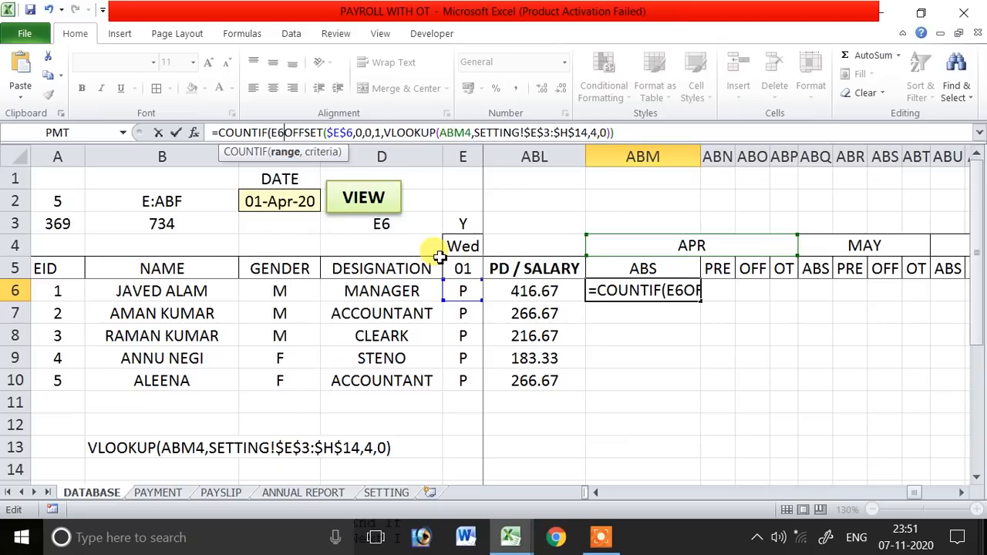
{"action": "type", "text": ","}
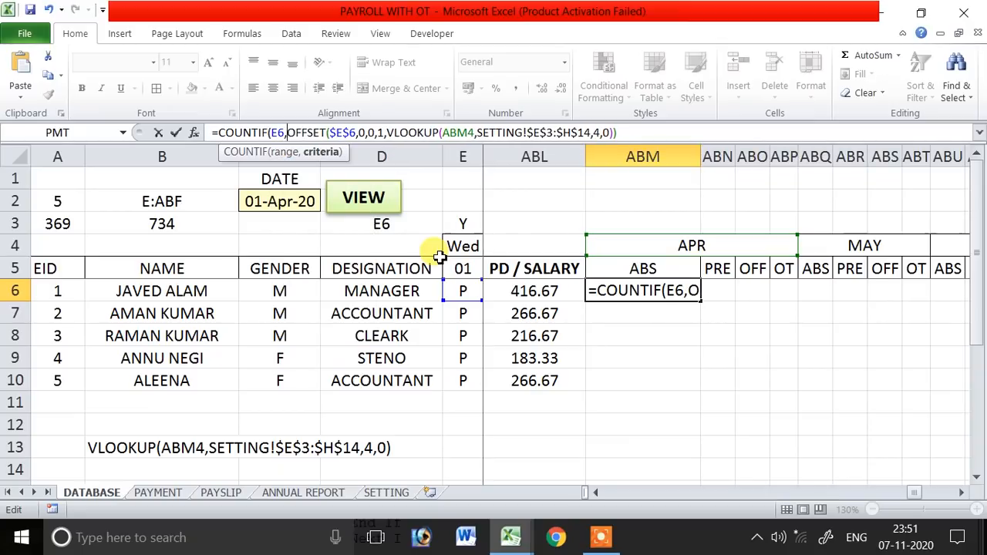
{"action": "key", "text": "Left"}
{"action": "key", "text": "F4"}
{"action": "key", "text": "Right"}
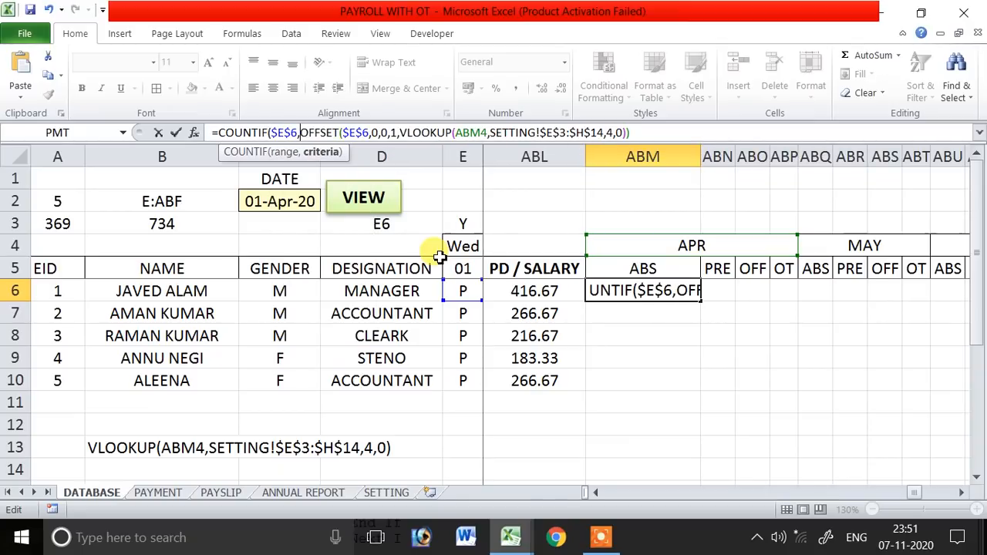
{"action": "key", "text": "Left"}
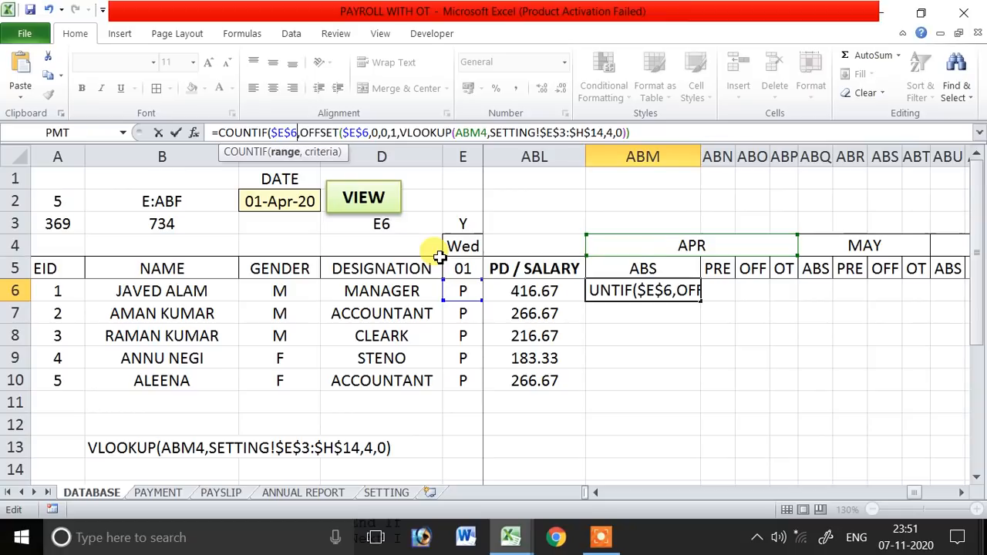
{"action": "key", "text": "BackSpace"}
{"action": "key", "text": "BackSpace"}
{"action": "key", "text": "BackSpace"}
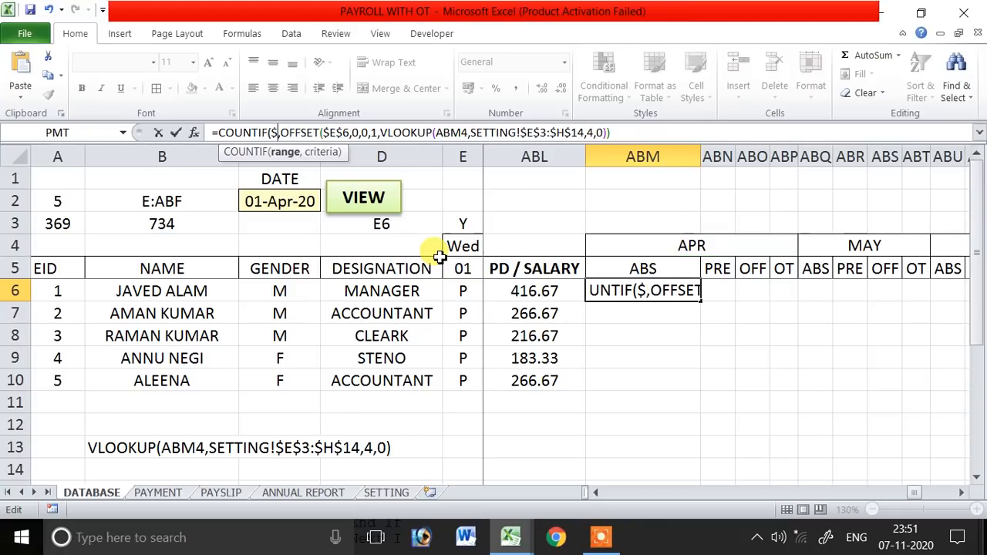
{"action": "key", "text": "BackSpace"}
{"action": "key", "text": "Delete"}
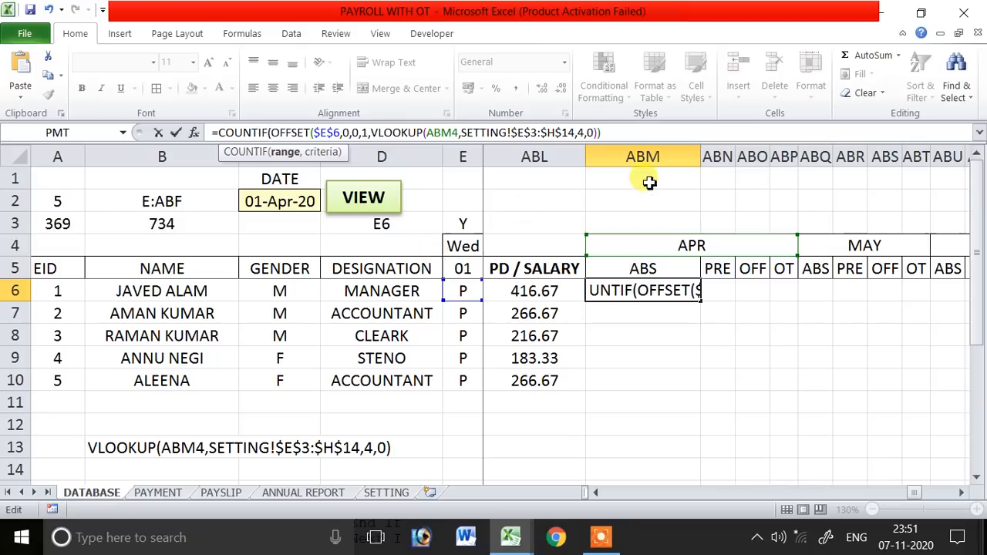
- Complete the COUNTIF around the OFFSET range with the criteria "A" and enter the formula in ABM6
{"action": "left_click", "coordinate": [623, 135]}
{"action": "type", "text": ",\""}
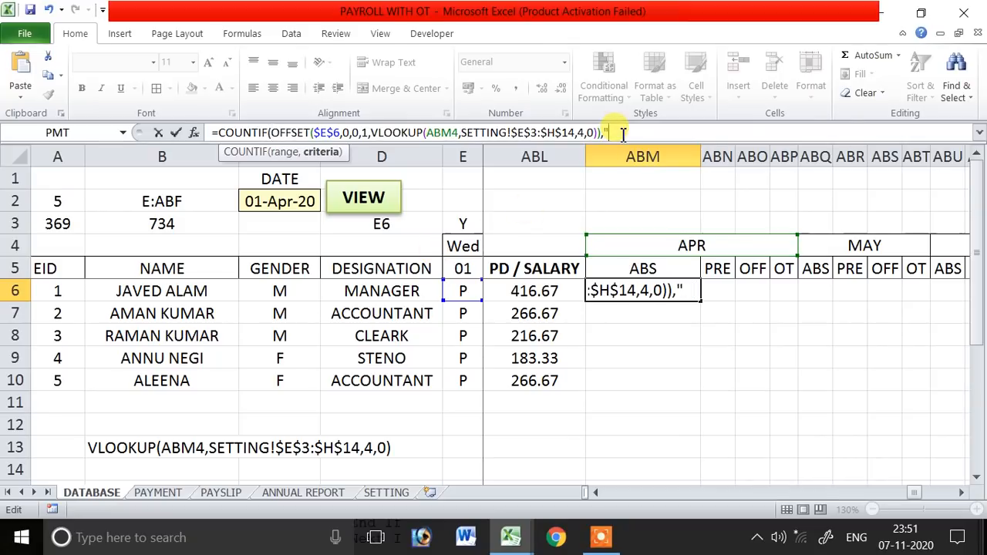
{"action": "type", "text": "A\")"}
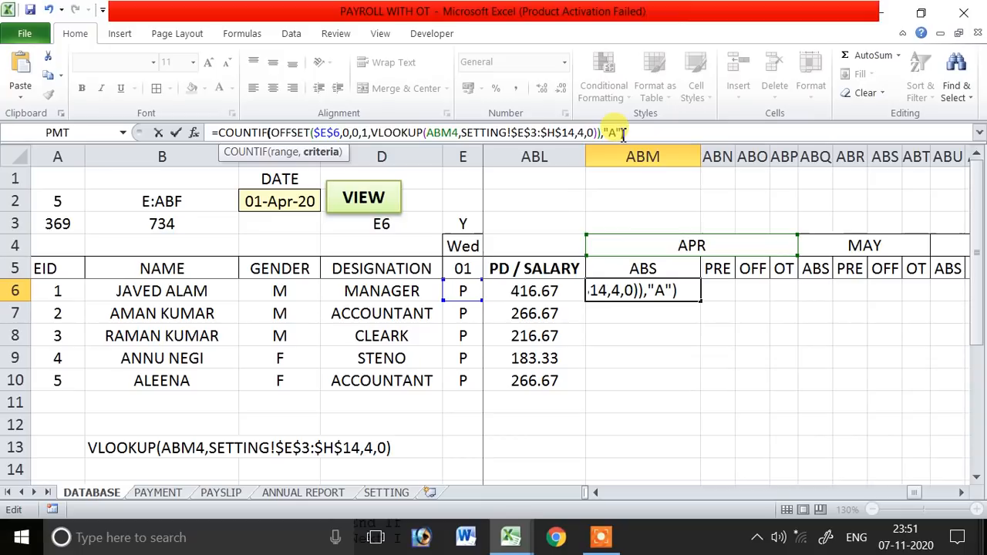
{"action": "key", "text": "Return"}
{"action": "key", "text": "Up"}
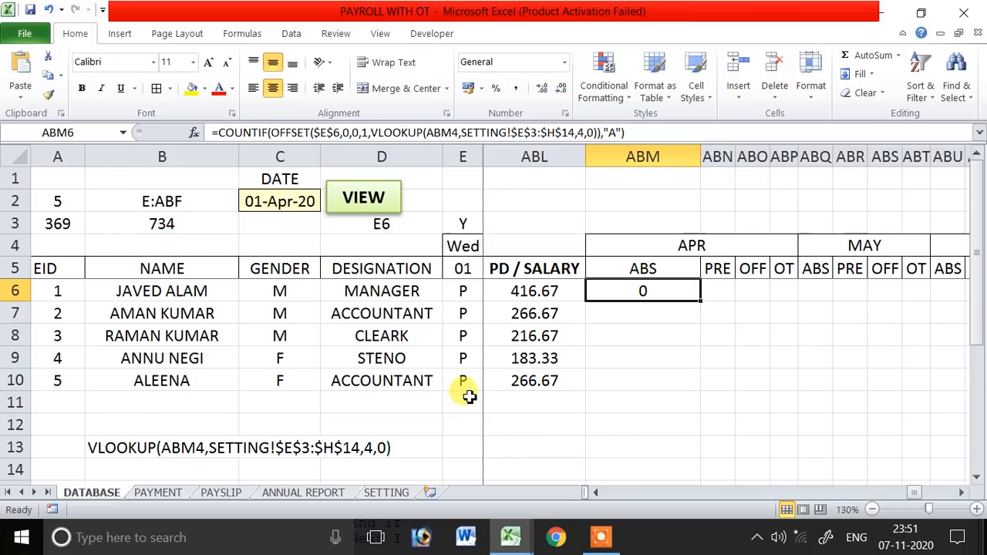
{"action": "left_click", "coordinate": [371, 132]}
{"action": "left_click_drag", "start_coordinate": [372, 132], "coordinate": [600, 134]}
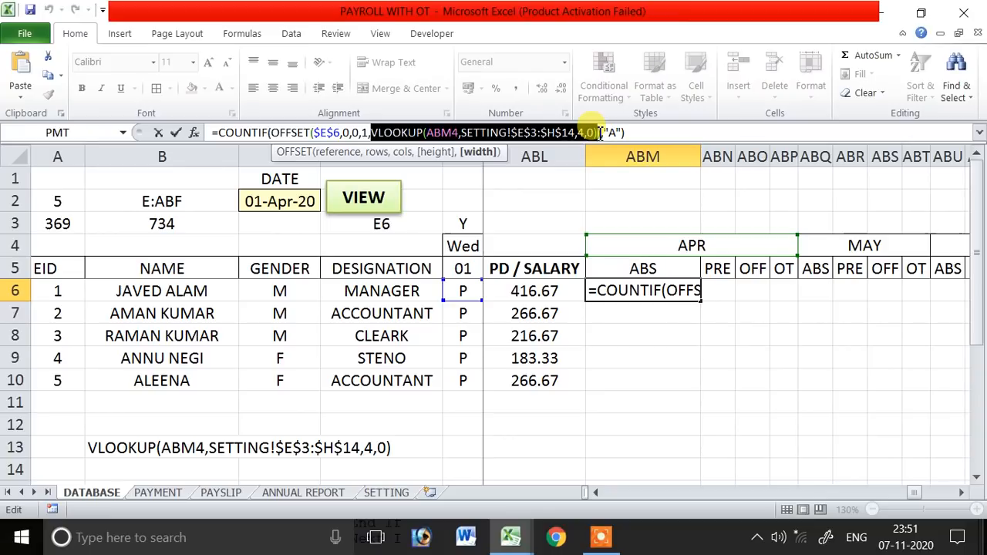
{"action": "key", "text": "F8"}
{"action": "left_click", "coordinate": [461, 133]}
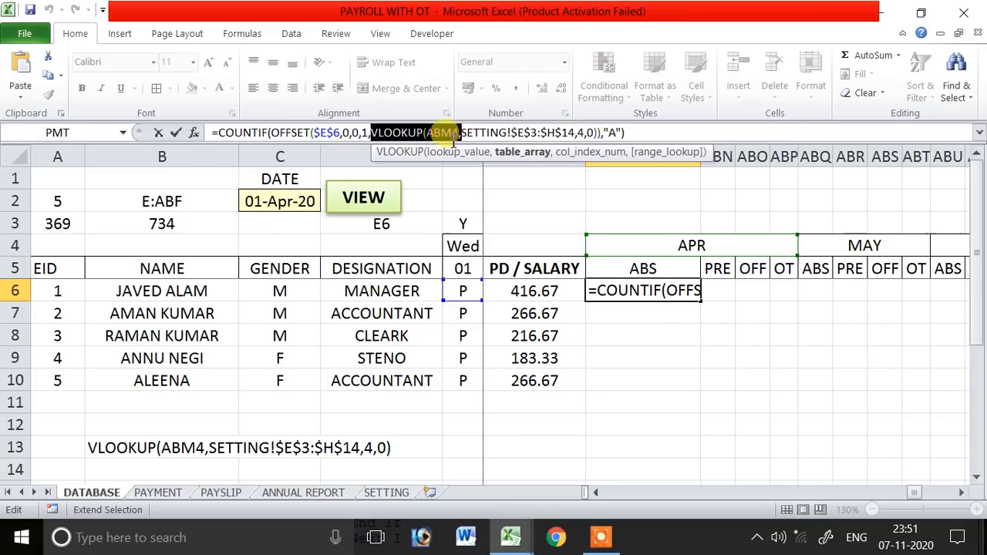
{"action": "left_click", "coordinate": [470, 134]}
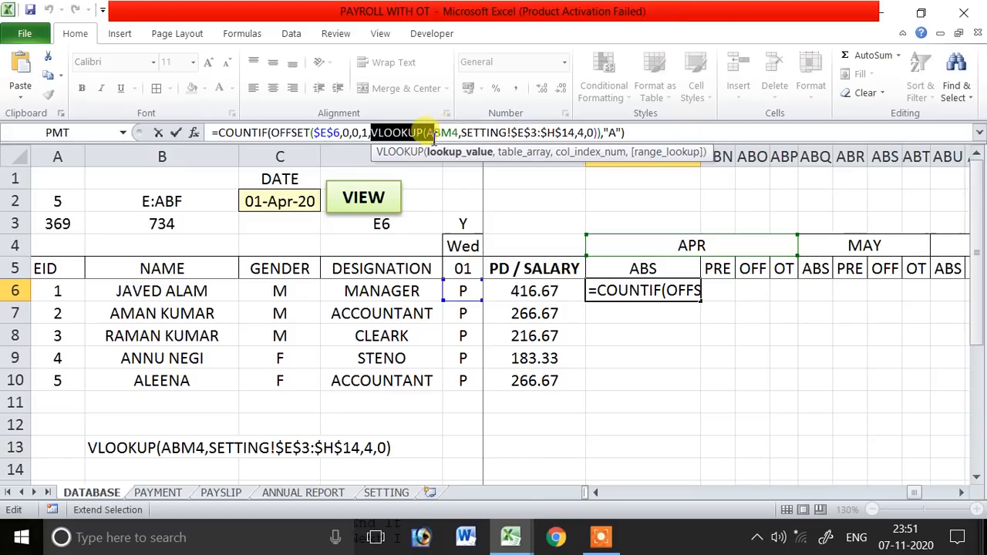
{"action": "left_click_drag", "start_coordinate": [434, 139], "coordinate": [399, 140]}
{"action": "key", "text": "Return"}
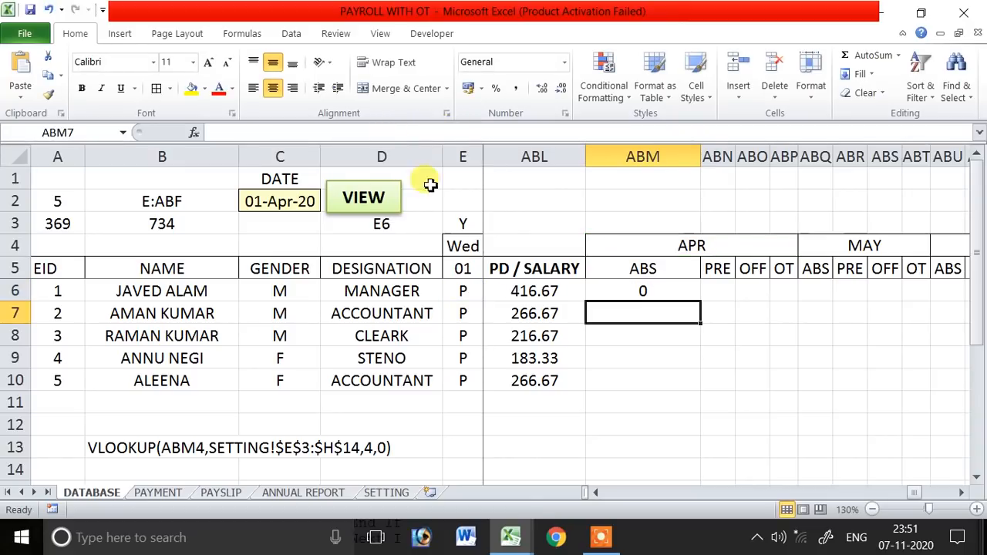
- Copy the VLOOKUP expression from the ABM6 formula and replace it there with a fixed OFFSET width of 30
{"action": "left_click", "coordinate": [635, 287]}
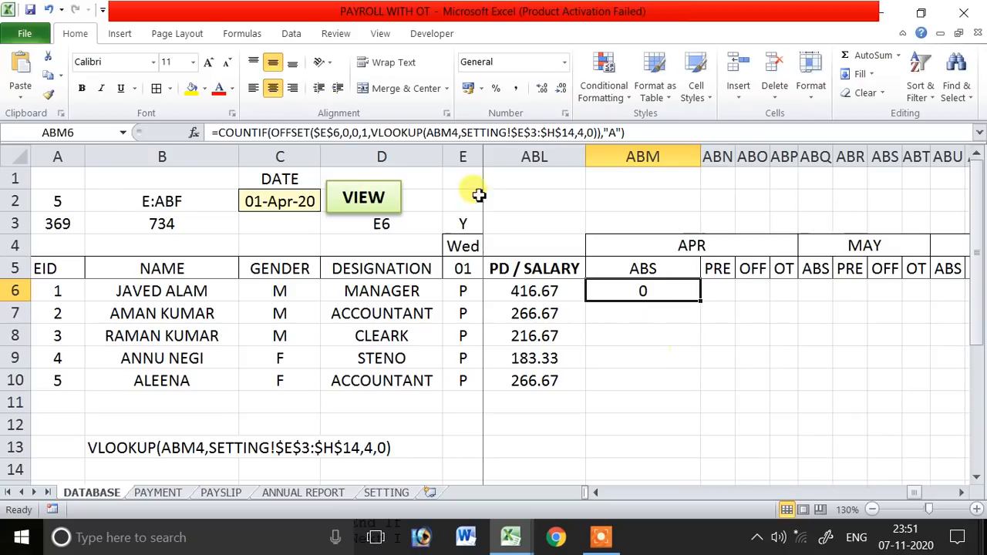
{"action": "left_click", "coordinate": [371, 132]}
{"action": "left_click_drag", "start_coordinate": [371, 132], "coordinate": [601, 136]}
{"action": "key", "text": "ctrl+c"}
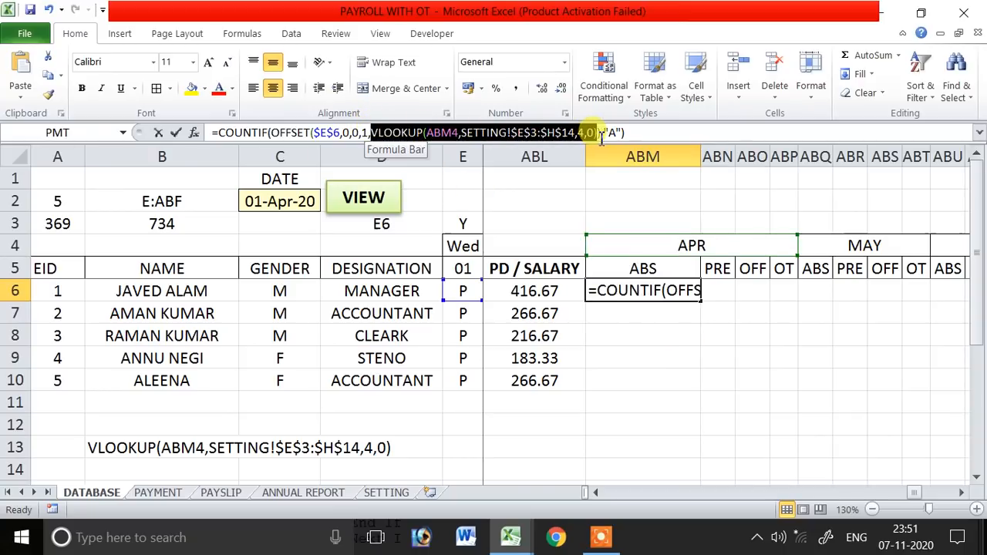
{"action": "key", "text": "Delete"}
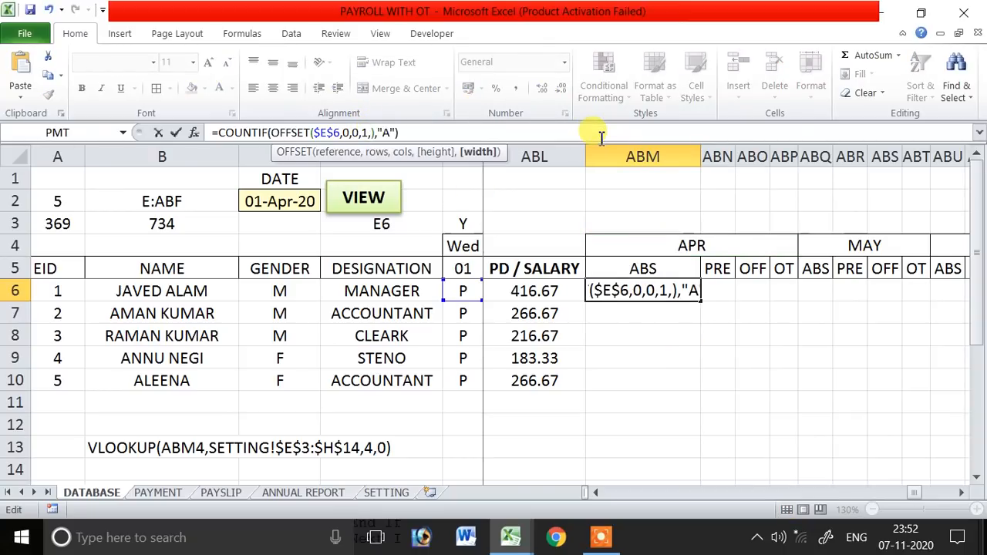
{"action": "key", "text": "Return"}
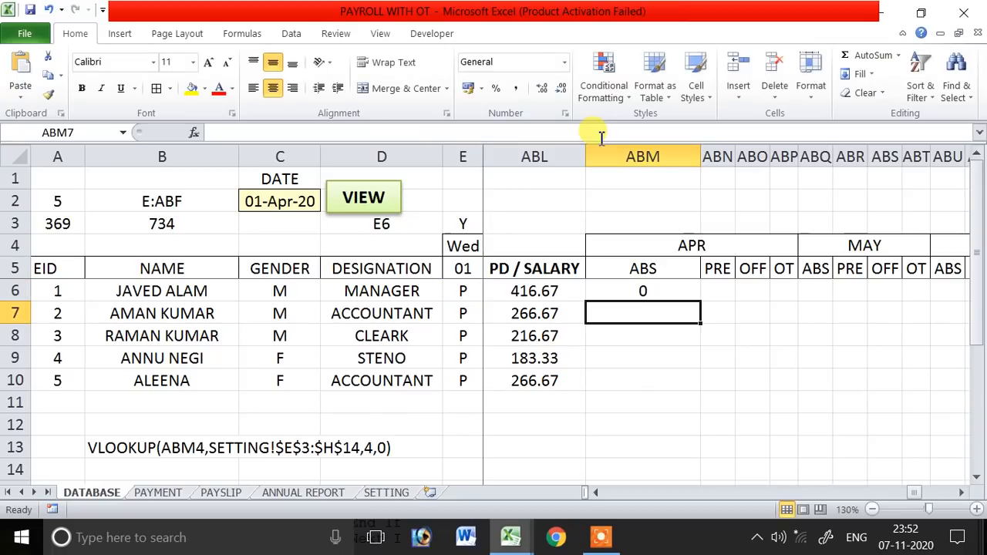
- Examine each OFFSET argument in the ABM6 formula, from the reference through to the width
{"action": "key", "text": "Up"}
{"action": "left_click", "coordinate": [346, 133]}
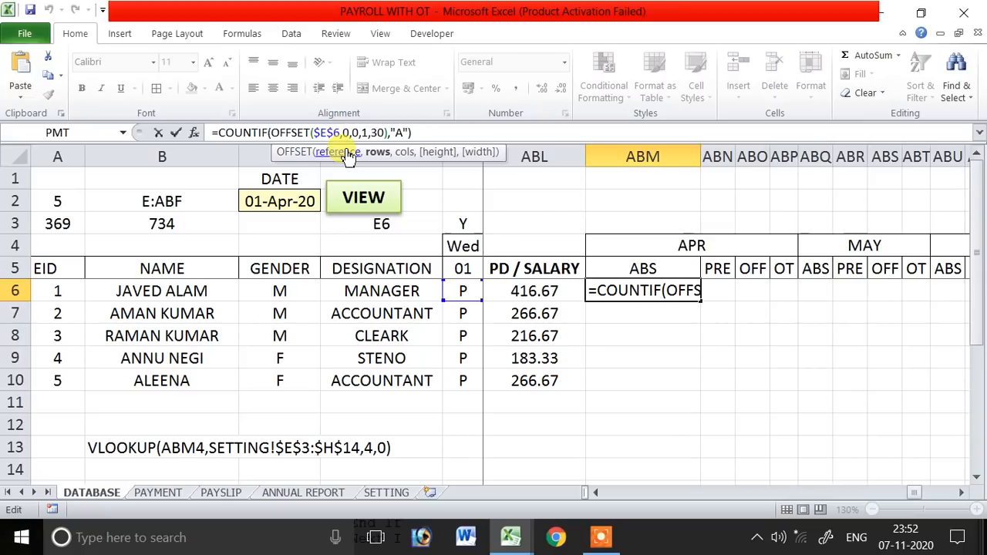
{"action": "left_click", "coordinate": [347, 152]}
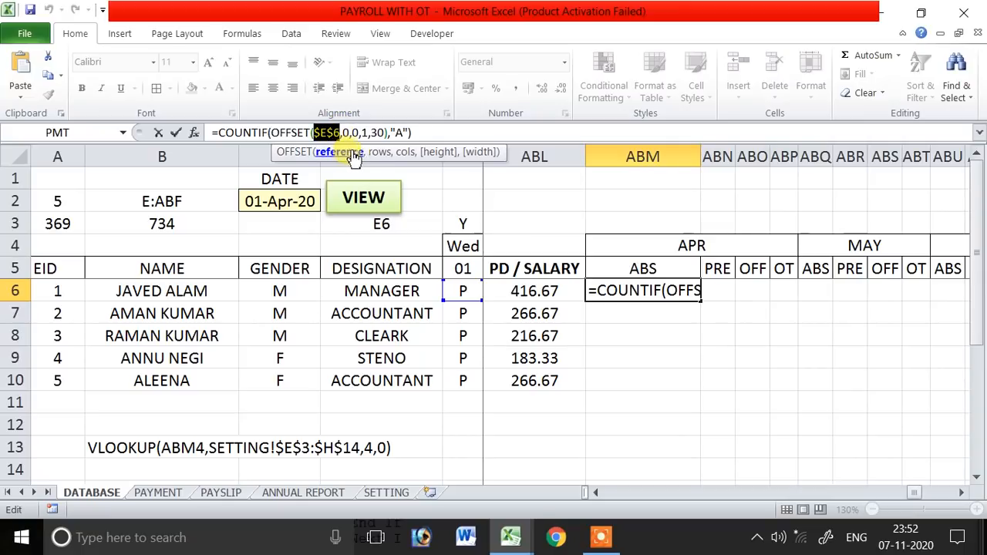
{"action": "left_click", "coordinate": [379, 153]}
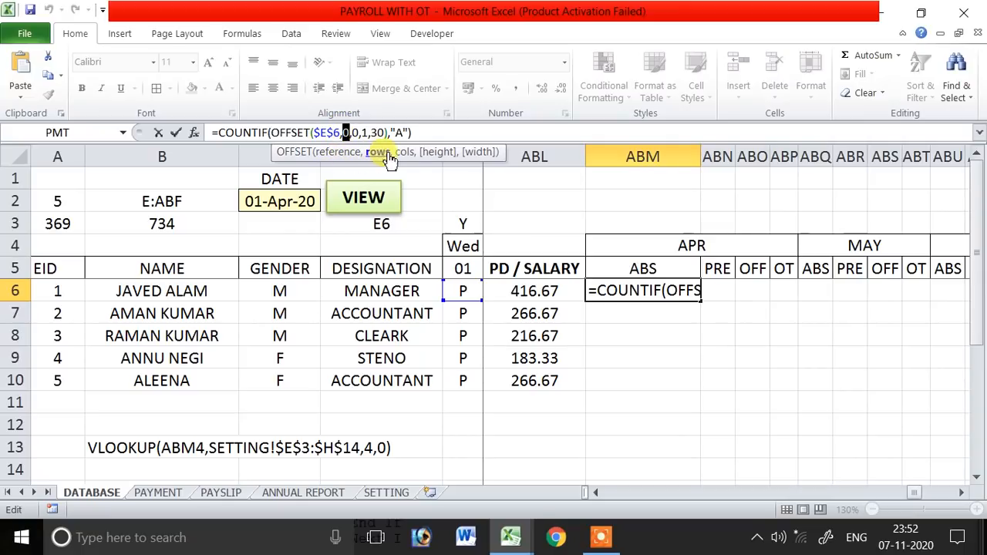
{"action": "left_click", "coordinate": [404, 153]}
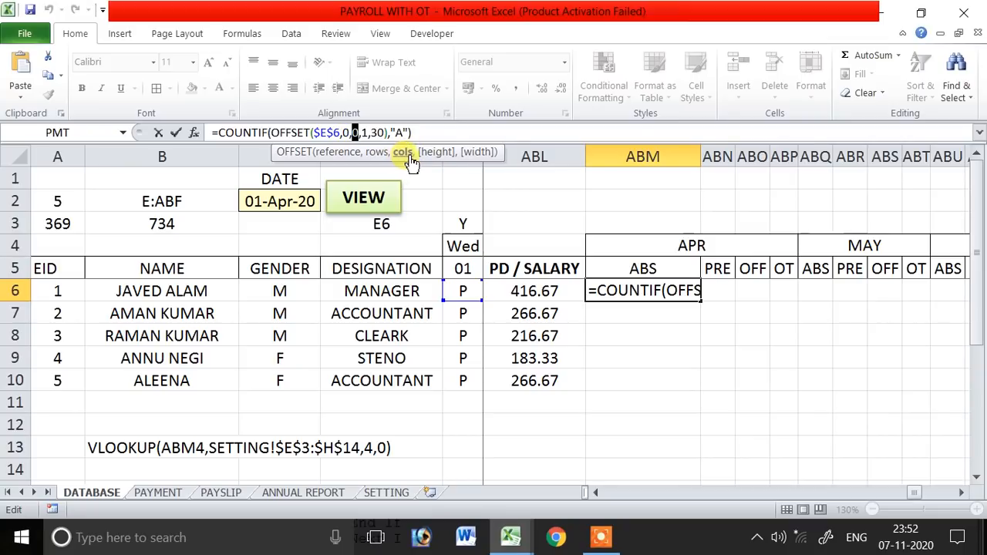
{"action": "left_click", "coordinate": [440, 153]}
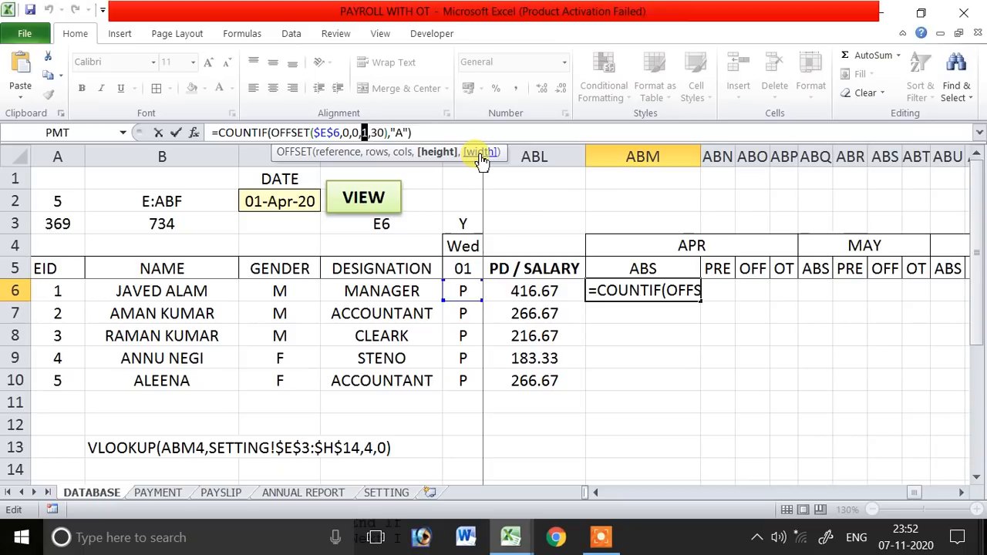
{"action": "left_click", "coordinate": [481, 155]}
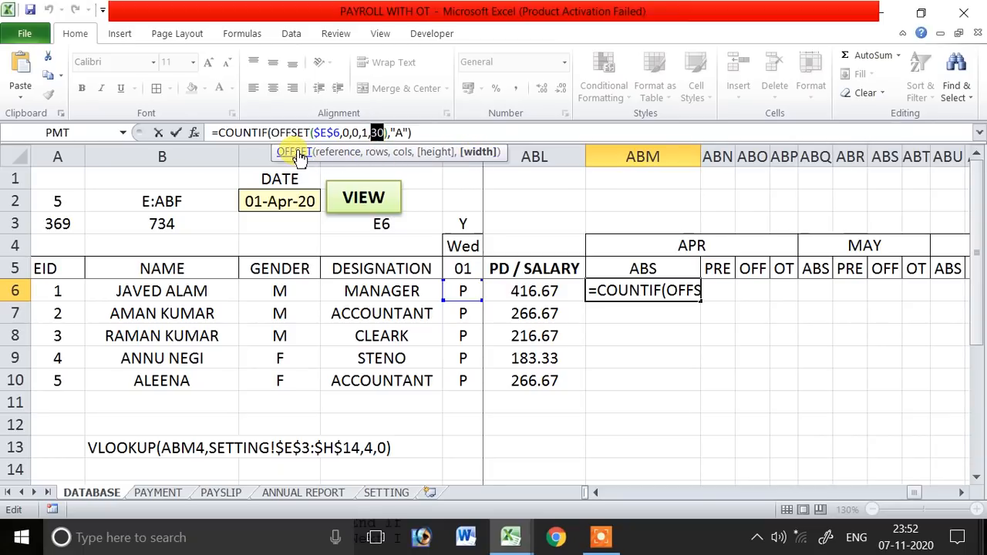
- Replace the OFFSET width of 30 in ABM6 with the copied VLOOKUP(ABM4,SETTING!$E$3:$H$14,4,0) expression and enter the formula
{"action": "left_click", "coordinate": [390, 133]}
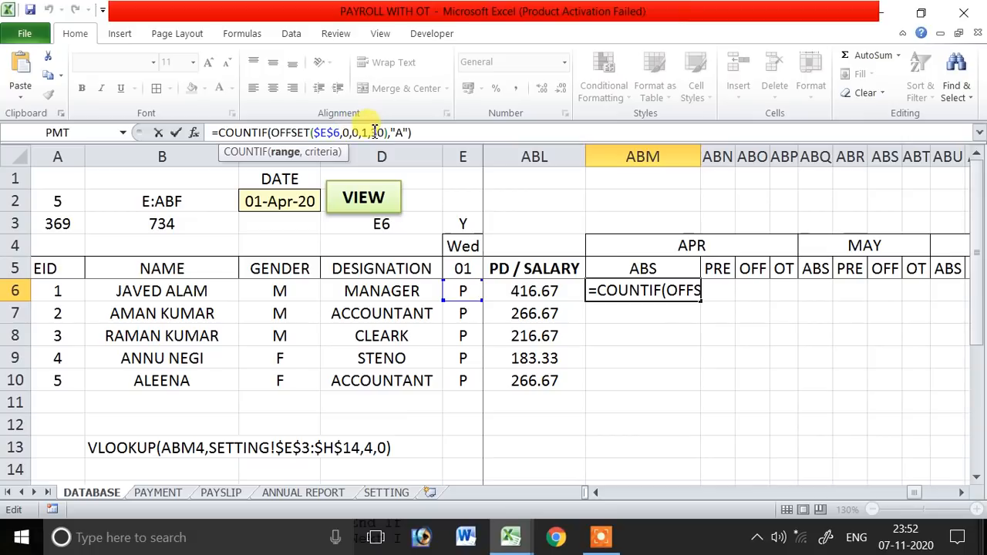
{"action": "left_click_drag", "start_coordinate": [372, 133], "coordinate": [386, 132]}
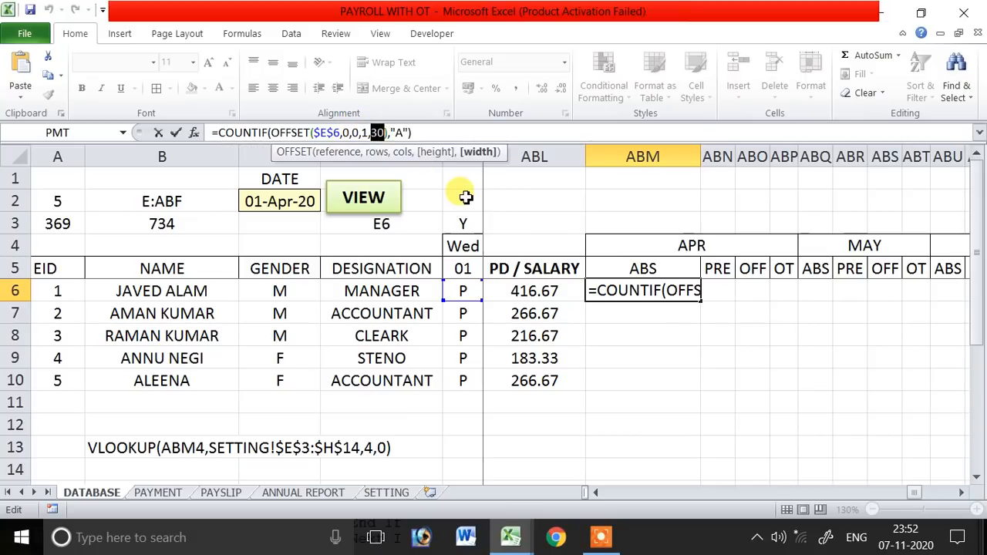
{"action": "key", "text": "ctrl+v"}
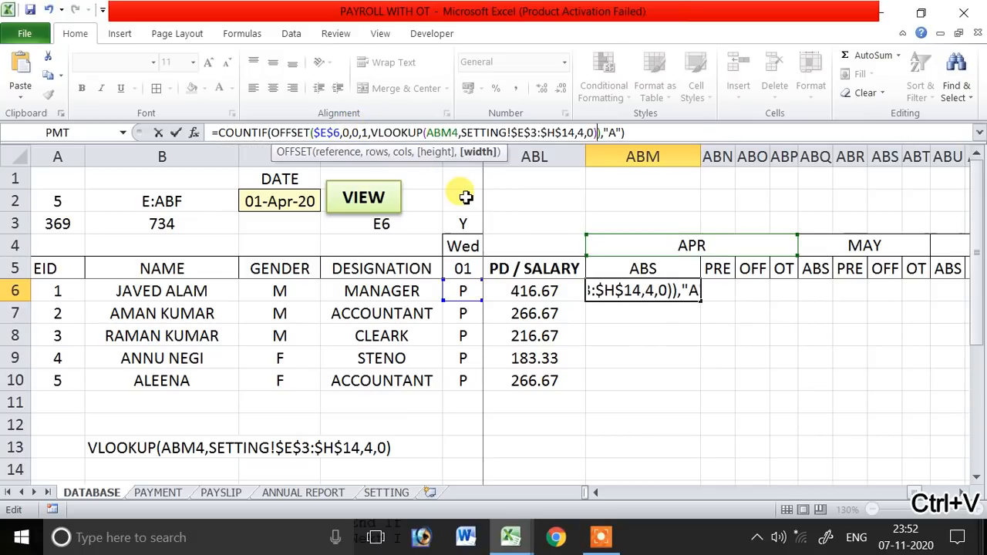
{"action": "key", "text": "Return"}
{"action": "left_click", "coordinate": [655, 292]}
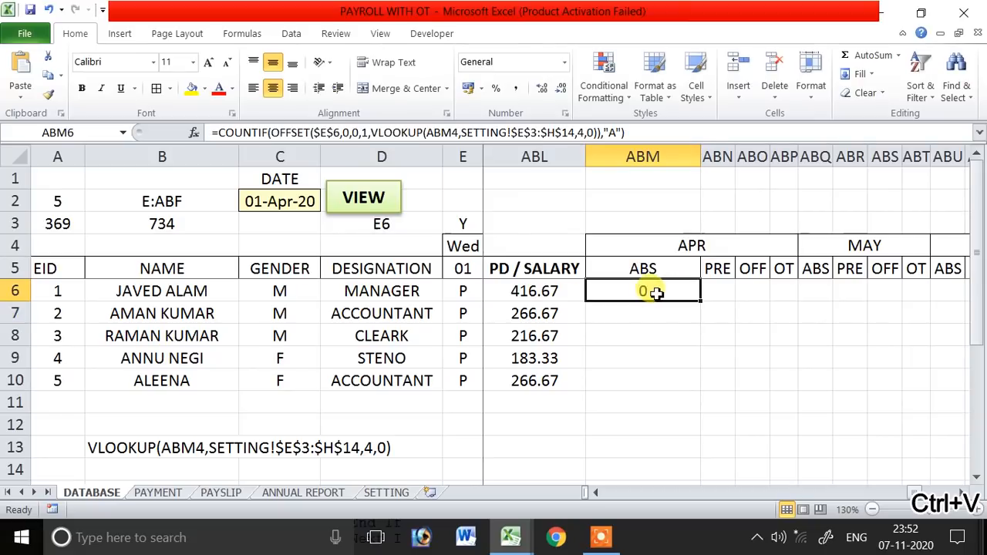
- Test the ABM6 COUNTIF formula with the criteria "P" and set the criteria back to "A"
{"action": "double_click", "coordinate": [614, 132]}
{"action": "type", "text": "P"}
{"action": "key", "text": "Return"}
{"action": "key", "text": "Up"}
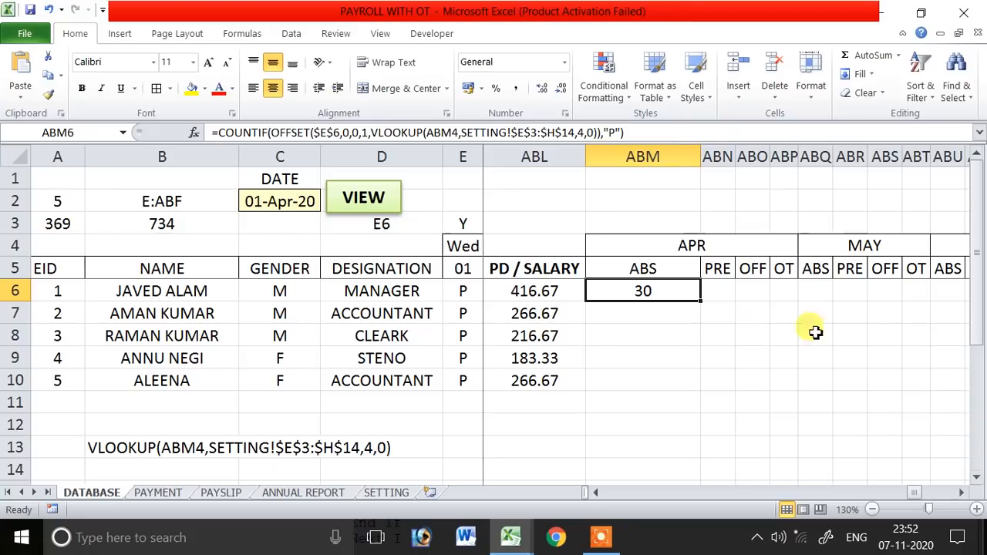
{"action": "double_click", "coordinate": [614, 133]}
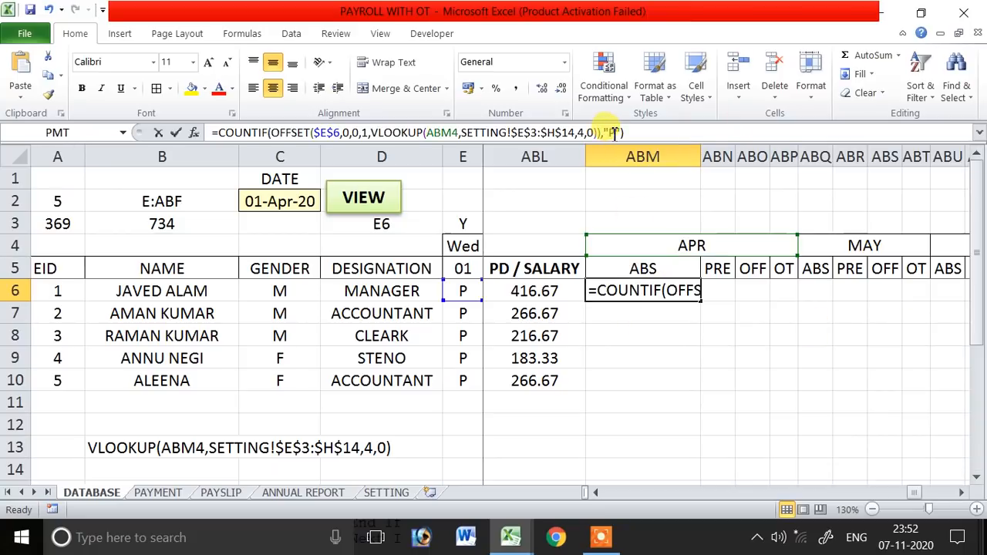
{"action": "double_click", "coordinate": [614, 133]}
{"action": "type", "text": "A"}
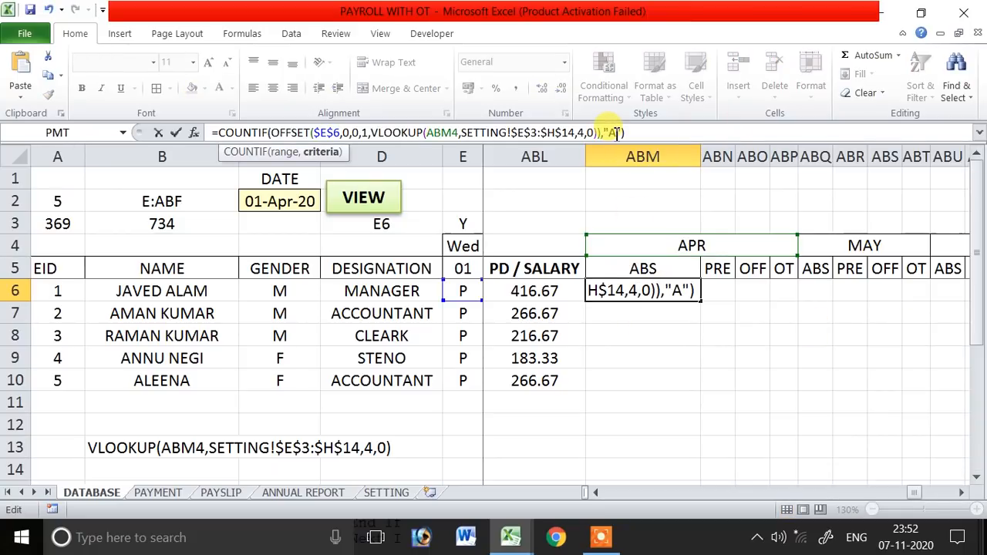
{"action": "key", "text": "Return"}
{"action": "key", "text": "Up"}
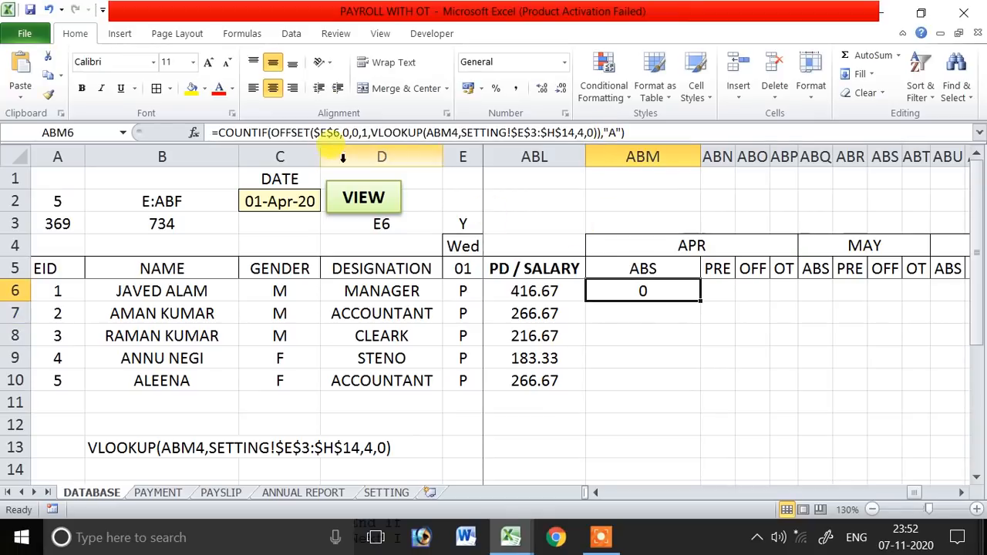
- In the ABM6 formula, change the OFFSET reference to $E6 and make the VLOOKUP lookup value absolute as $ABM$4
{"action": "left_click", "coordinate": [336, 136]}
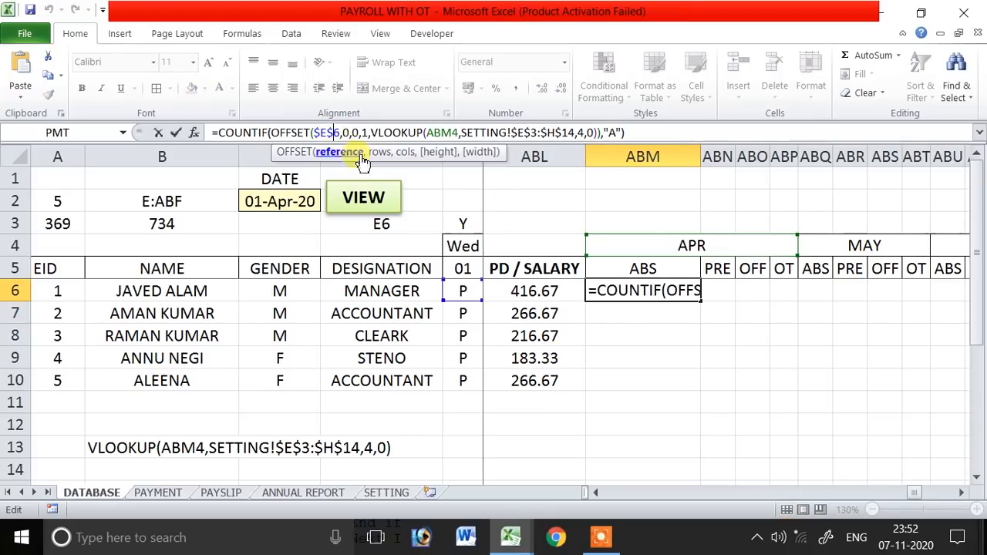
{"action": "key", "text": "BackSpace"}
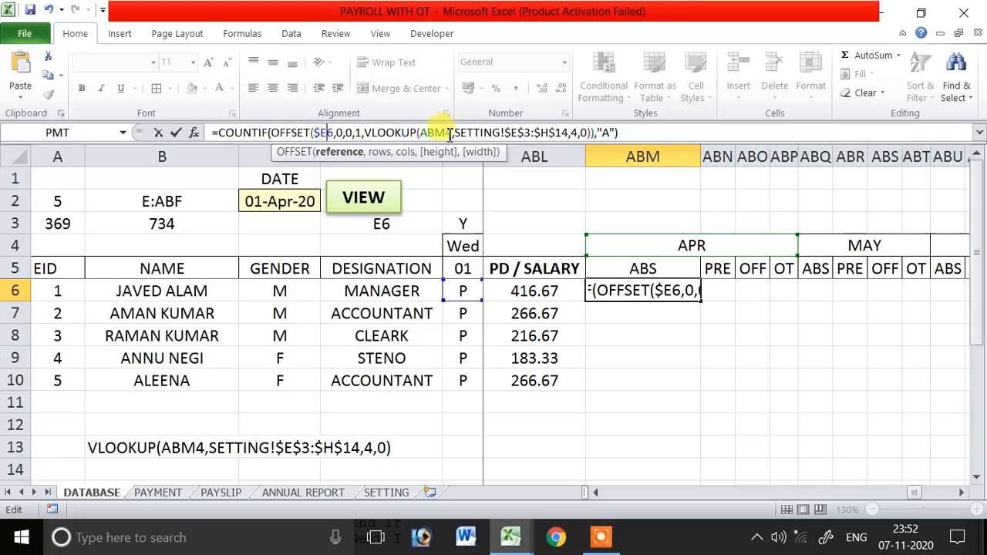
{"action": "left_click", "coordinate": [447, 135]}
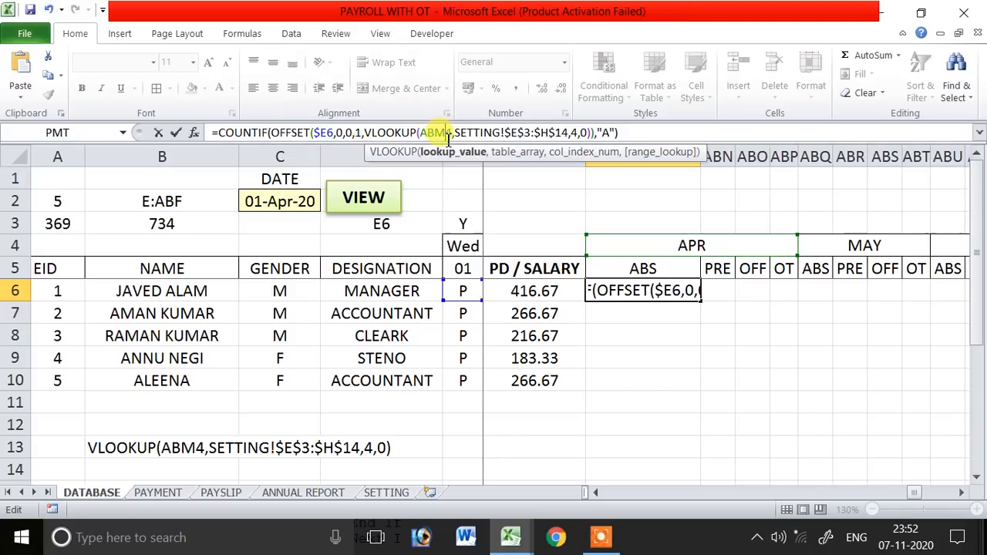
{"action": "key", "text": "F4"}
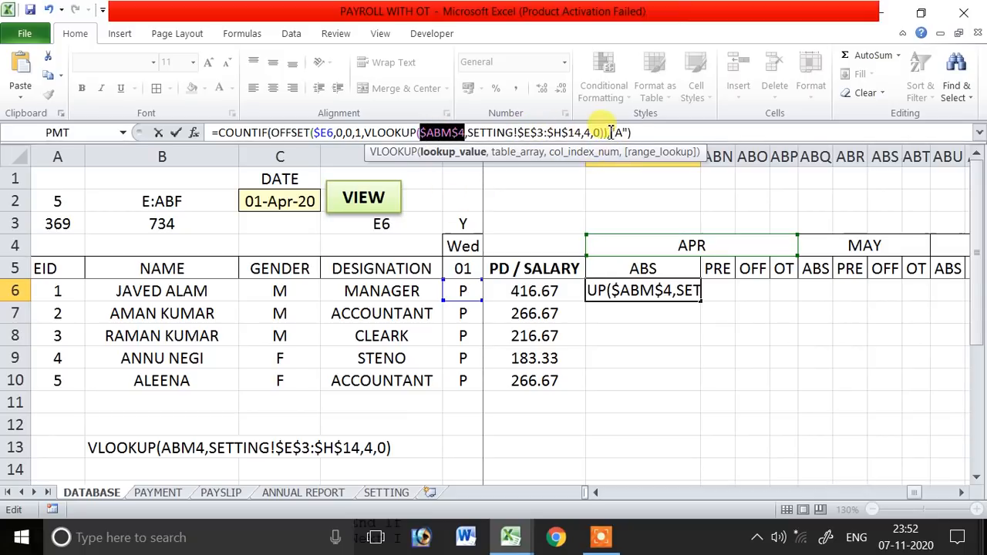
{"action": "key", "text": "Return"}
- Fill the APR ABS formula from ABM6 down to ABM10
{"action": "left_click", "coordinate": [679, 292]}
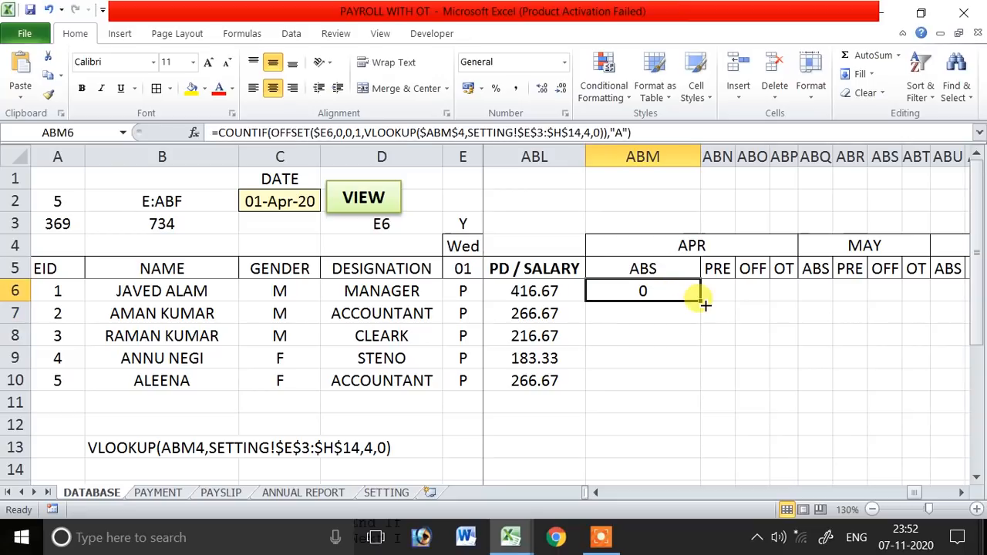
{"action": "left_click_drag", "start_coordinate": [704, 304], "coordinate": [706, 390]}
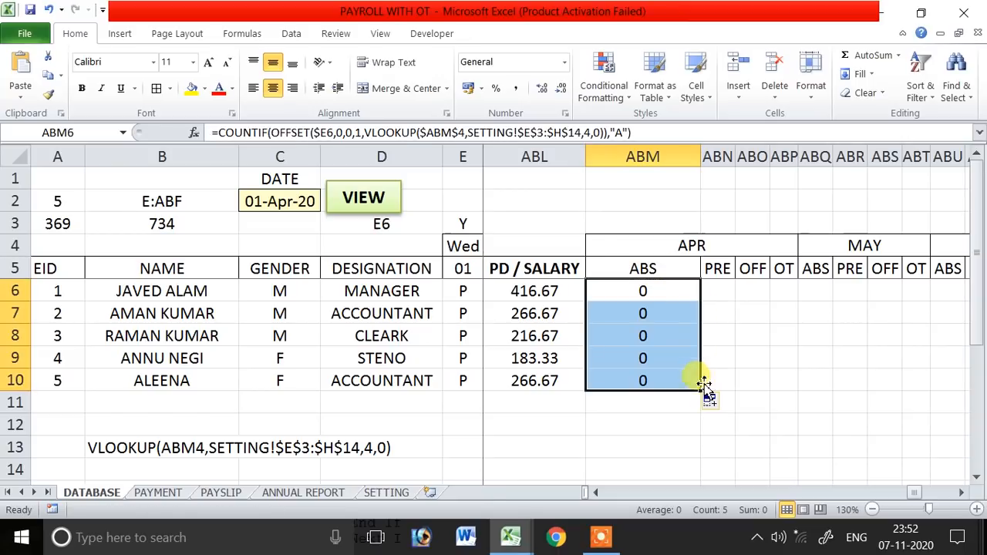
{"action": "left_click", "coordinate": [685, 310]}
- Copy the ABM6 formula into ABN6 with the criteria "P" and fill it down to ABN10
{"action": "left_click", "coordinate": [692, 292]}
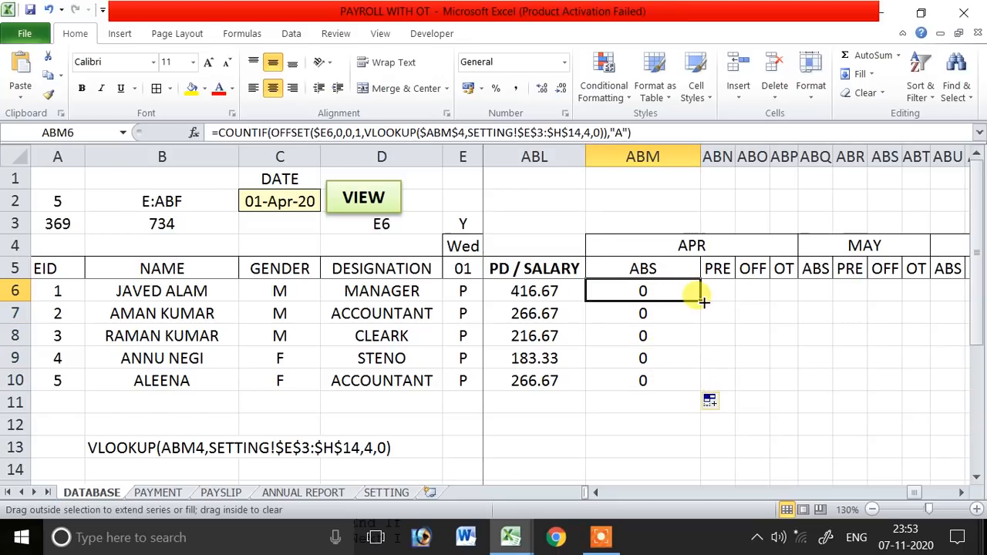
{"action": "left_click_drag", "start_coordinate": [704, 302], "coordinate": [727, 291]}
{"action": "left_click", "coordinate": [720, 286]}
{"action": "left_click", "coordinate": [656, 293]}
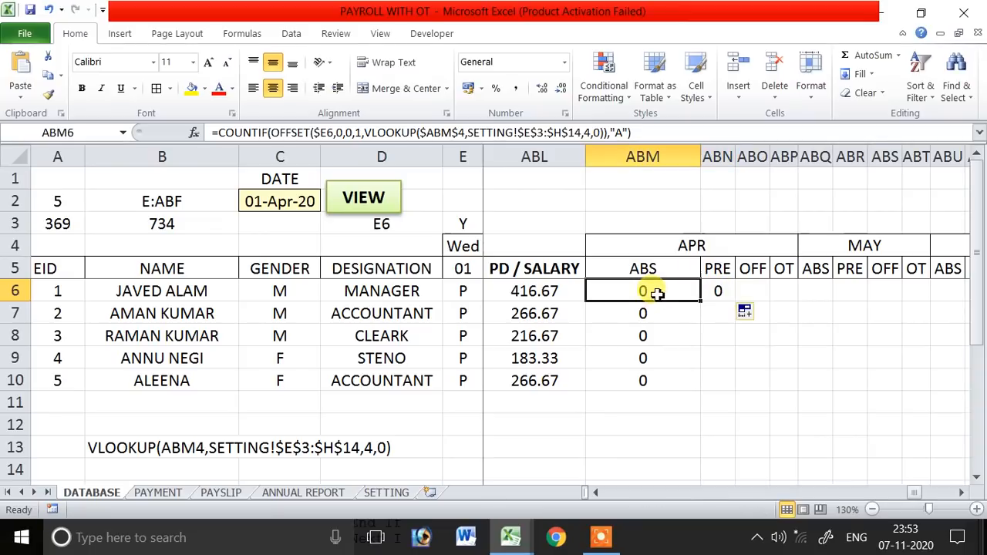
{"action": "left_click", "coordinate": [702, 292]}
{"action": "double_click", "coordinate": [620, 133]}
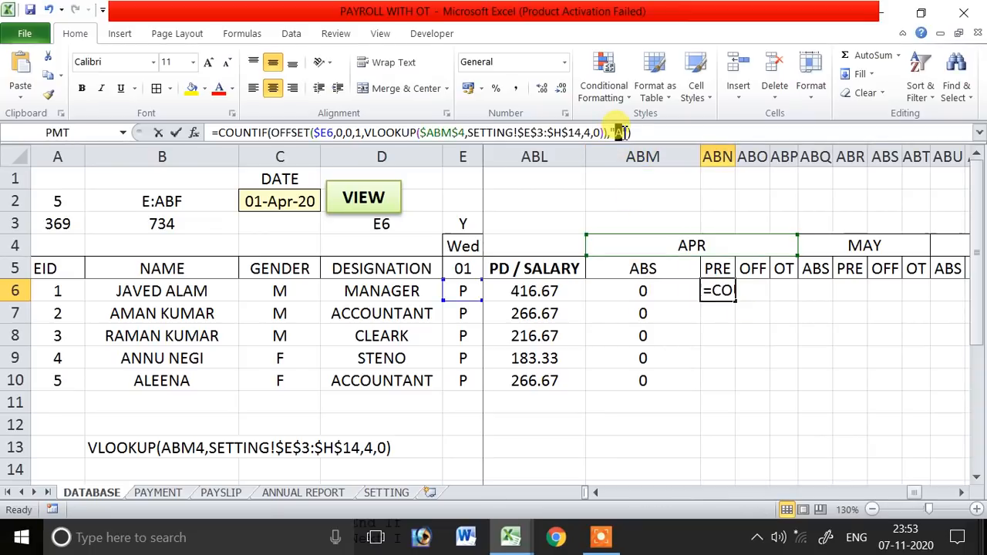
{"action": "type", "text": "P"}
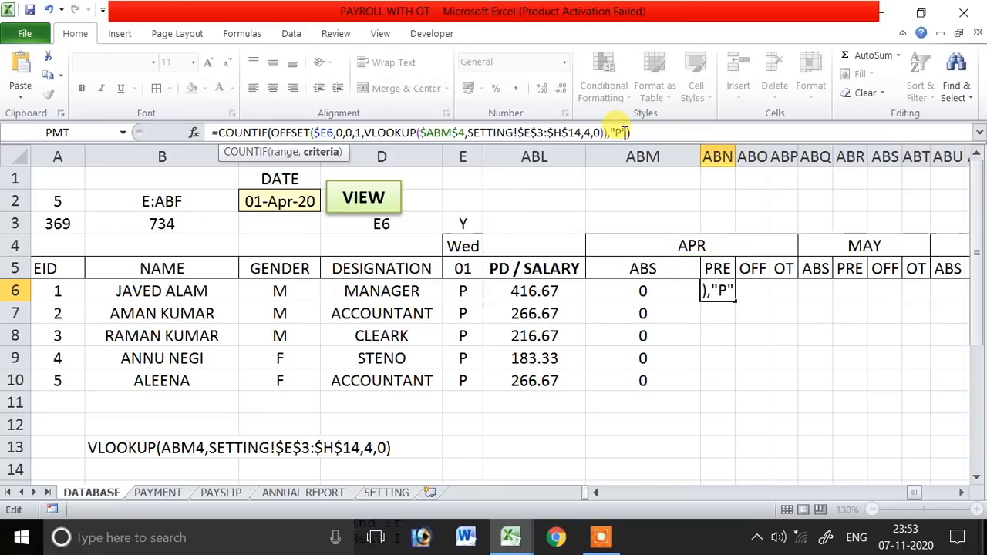
{"action": "key", "text": "Return"}
{"action": "left_click", "coordinate": [728, 290]}
{"action": "left_click_drag", "start_coordinate": [735, 303], "coordinate": [723, 387]}
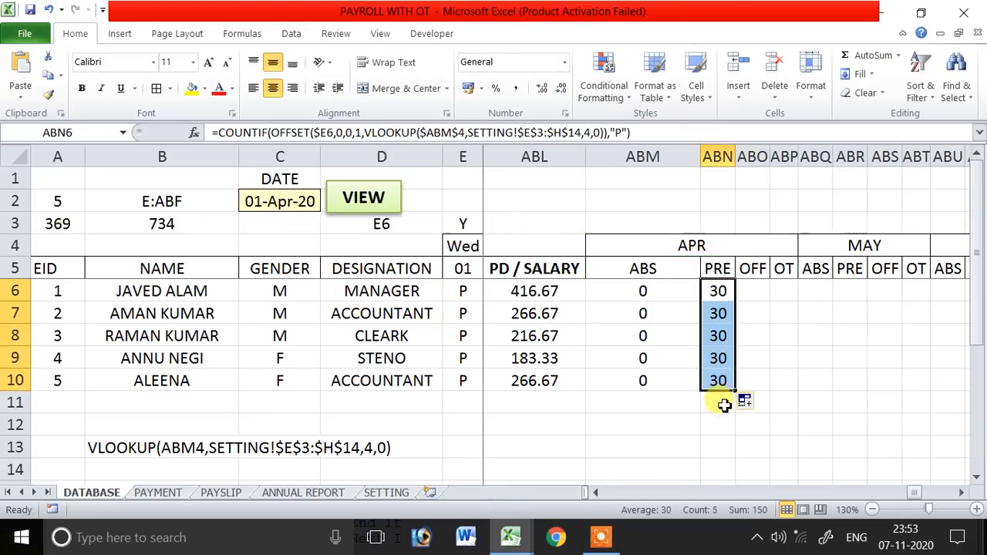
- Test the PRE count by clearing the attendance in E8 and re-entering P there
{"action": "left_click", "coordinate": [471, 338]}
{"action": "key", "text": "Delete"}
{"action": "left_click", "coordinate": [544, 421]}
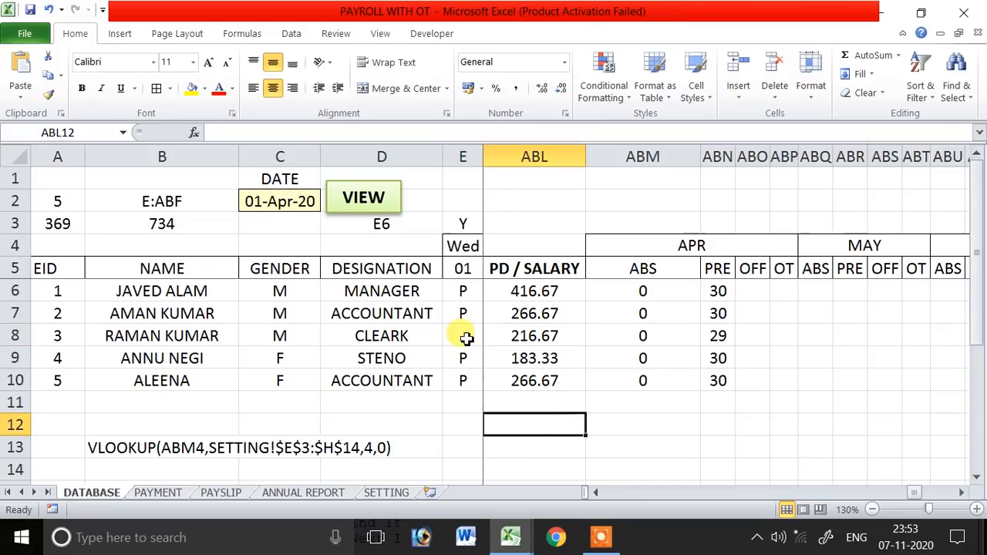
{"action": "left_click", "coordinate": [461, 336]}
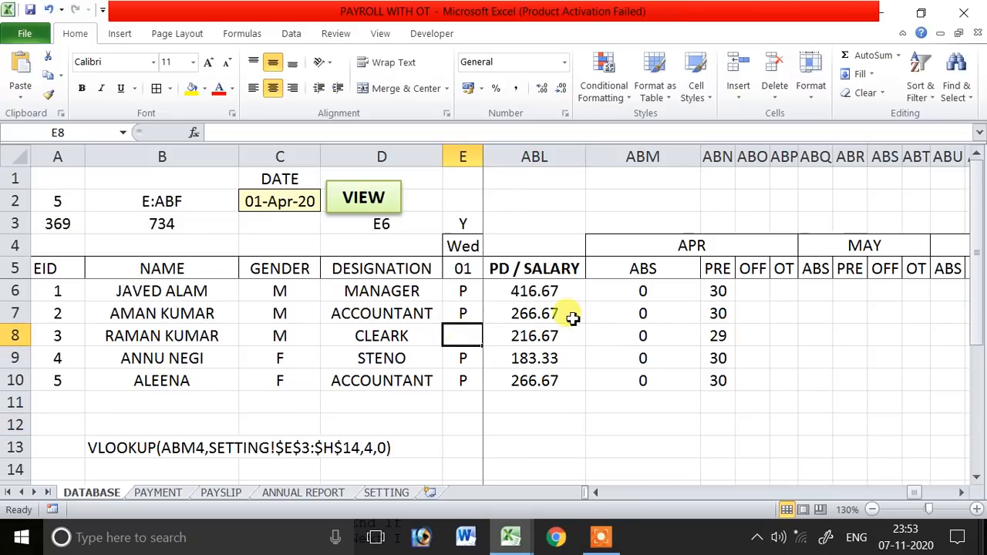
{"action": "type", "text": "P"}
{"action": "left_click", "coordinate": [545, 400]}
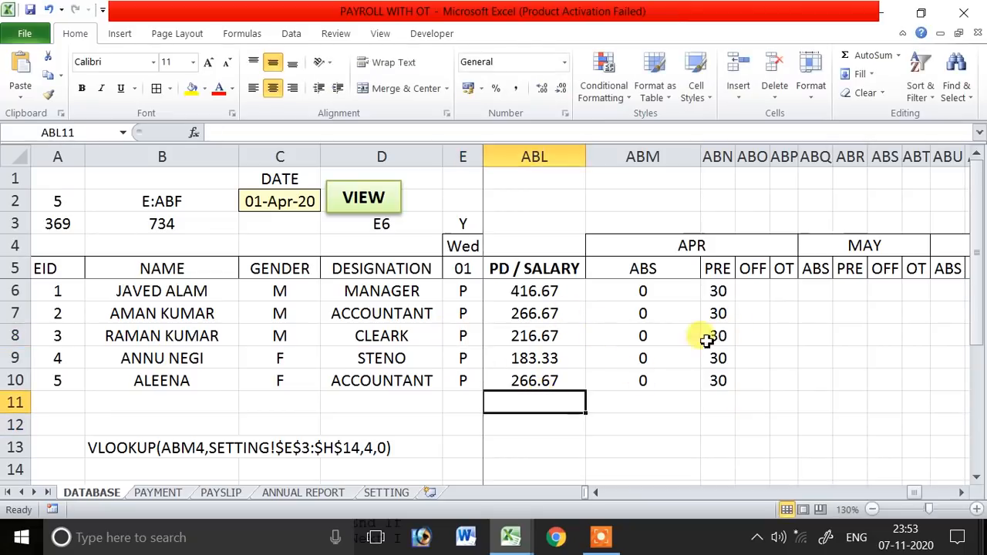
- Copy the ABN6 formula into ABO6 and change its criteria to "O" for the OFF count
{"action": "left_click", "coordinate": [726, 292]}
{"action": "left_click_drag", "start_coordinate": [739, 305], "coordinate": [760, 302]}
{"action": "left_click", "coordinate": [759, 301]}
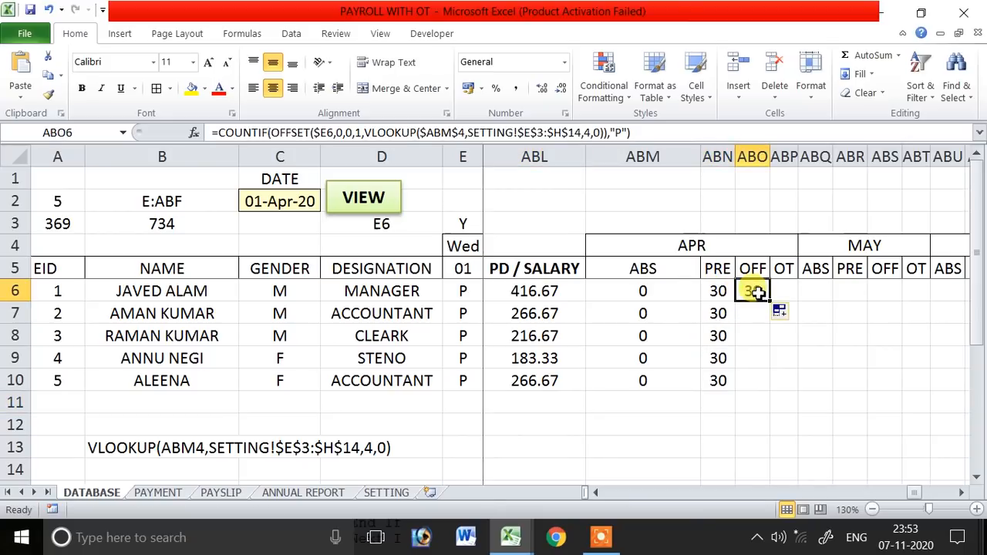
{"action": "double_click", "coordinate": [617, 133]}
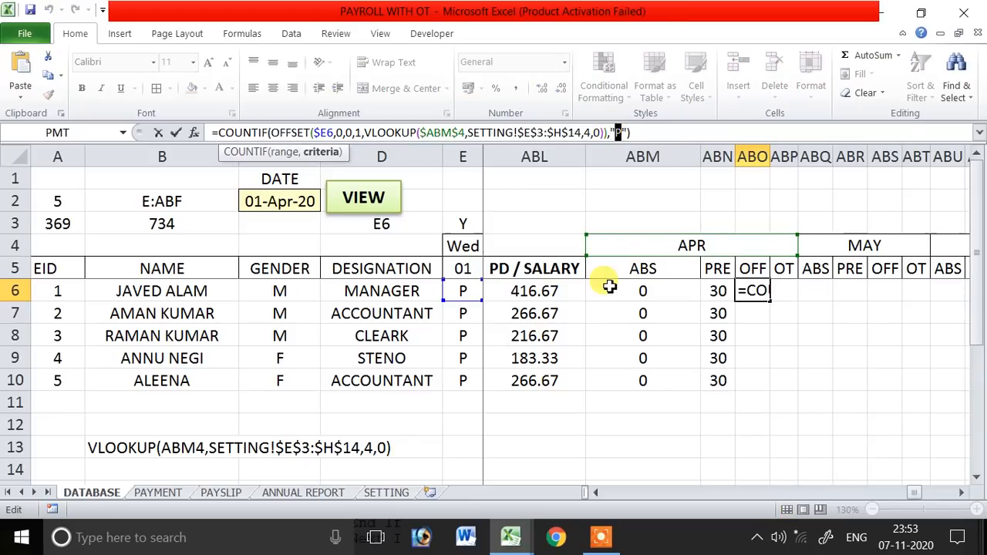
{"action": "type", "text": "O"}
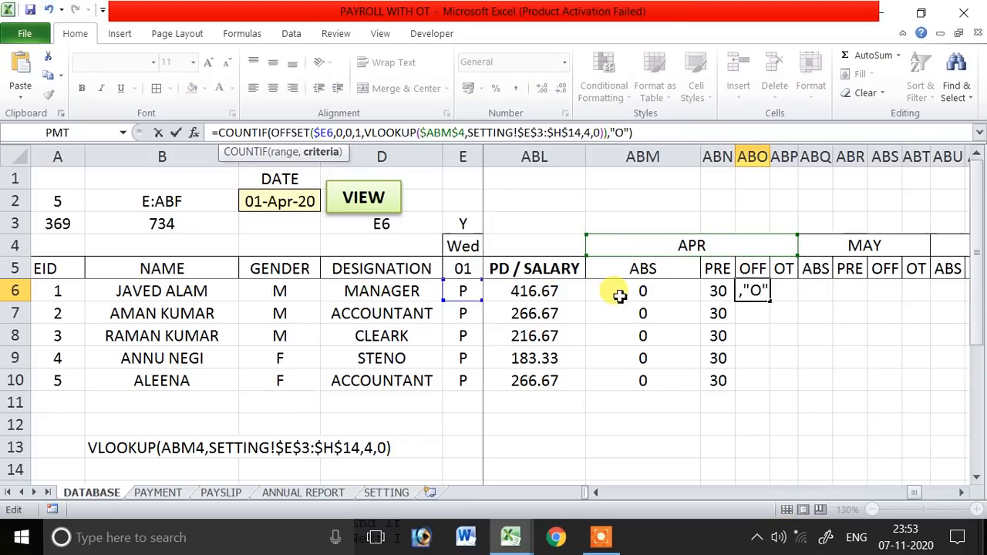
{"action": "key", "text": "Return"}
- Fill the OFF formula from ABO6 down to ABO10 and autofit the width of column ABM
{"action": "left_click", "coordinate": [771, 297]}
{"action": "left_click_drag", "start_coordinate": [772, 302], "coordinate": [773, 386]}
{"action": "left_click", "coordinate": [766, 338]}
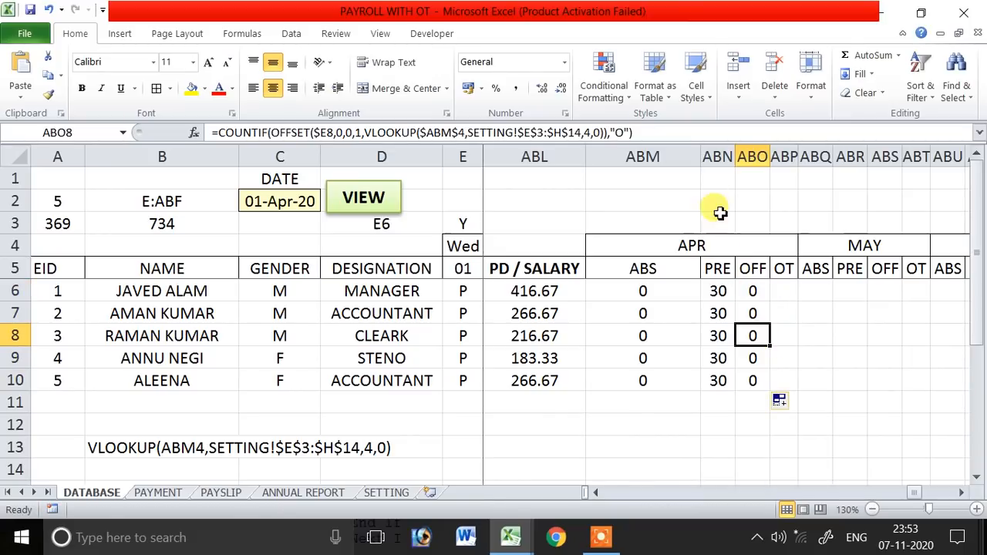
{"action": "double_click", "coordinate": [701, 157]}
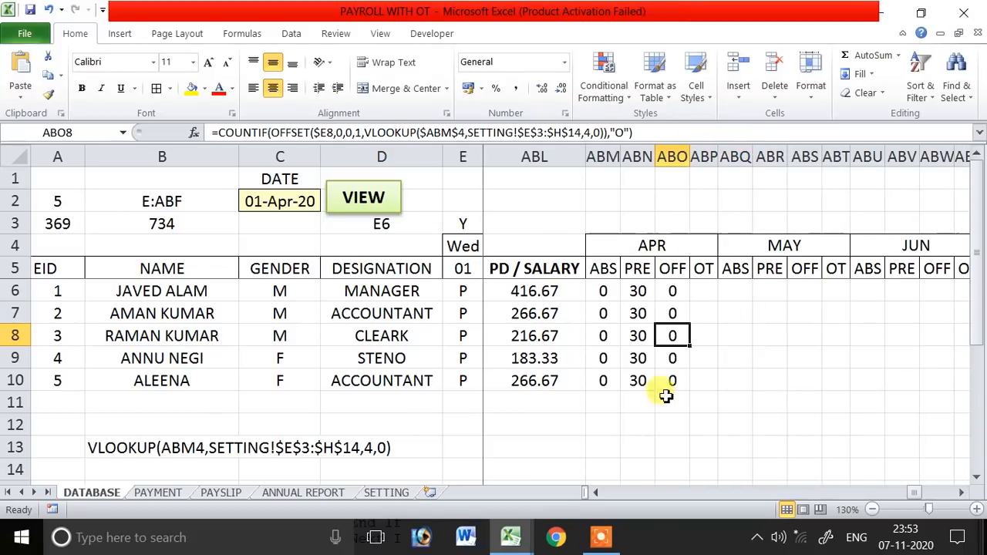
{"action": "left_click", "coordinate": [605, 537]}
{"action": "left_click", "coordinate": [523, 525]}
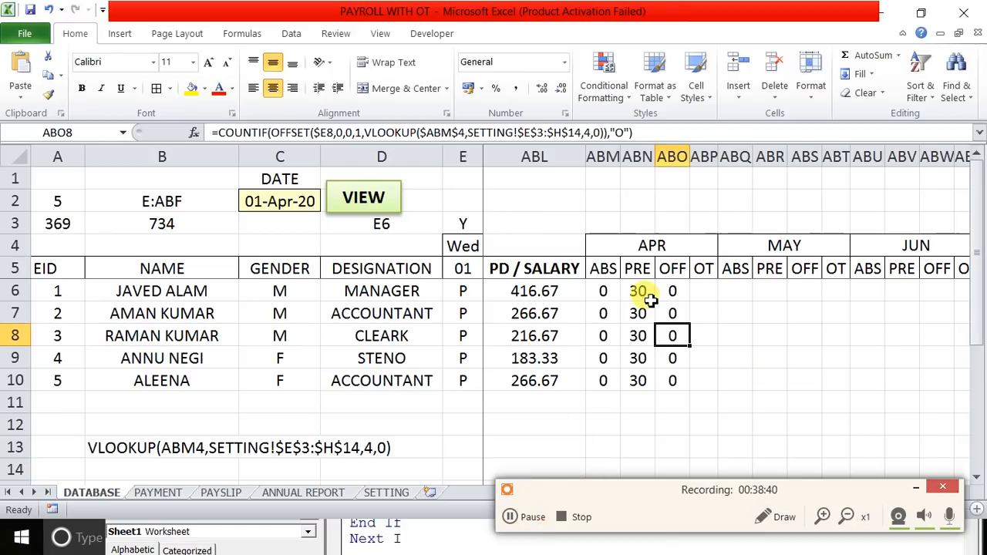
- Examine the APR counts and PD / SALARY column, and find the first column of daily overtime entries
{"action": "left_click", "coordinate": [652, 301]}
{"action": "left_click_drag", "start_coordinate": [600, 291], "coordinate": [672, 379]}
{"action": "left_click", "coordinate": [705, 293]}
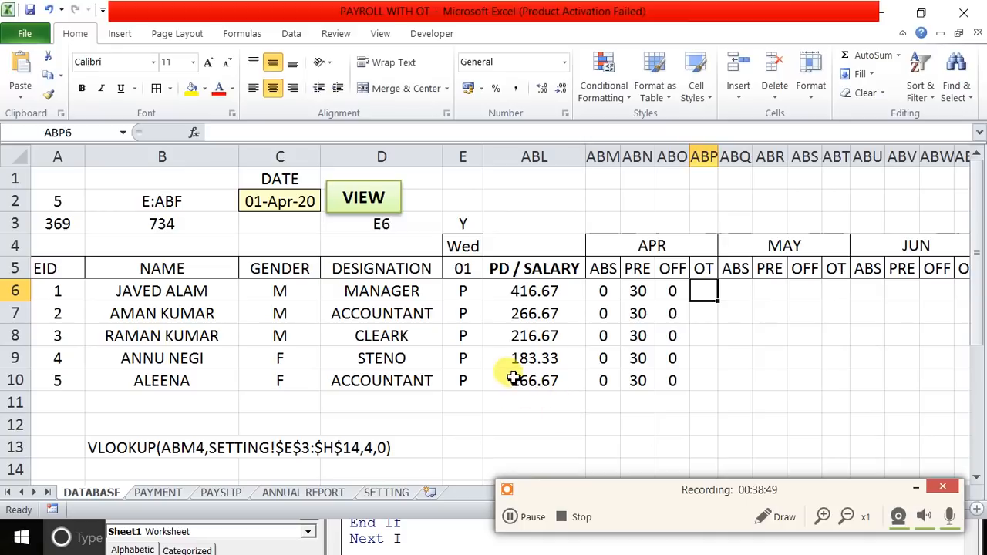
{"action": "left_click", "coordinate": [561, 286]}
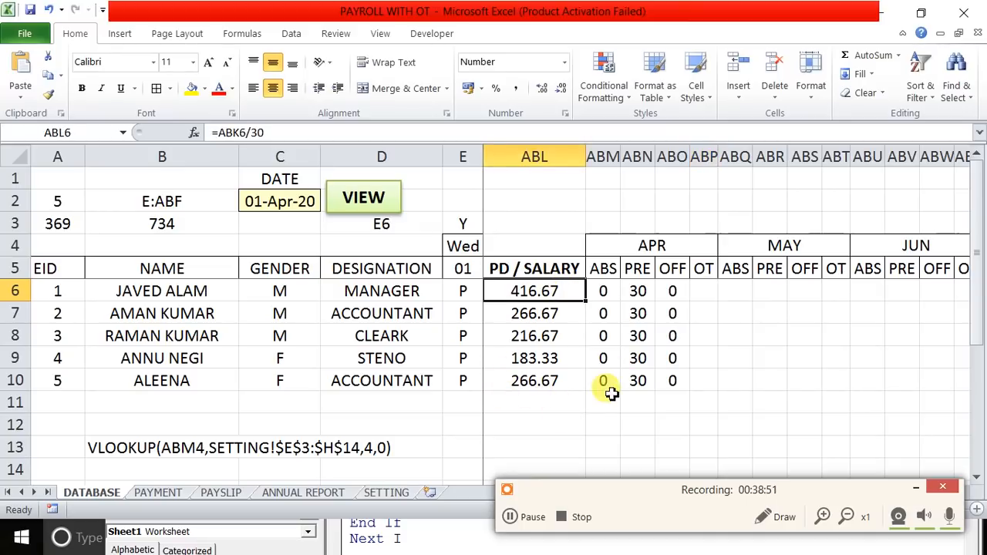
{"action": "left_click", "coordinate": [916, 487]}
{"action": "left_click_drag", "start_coordinate": [918, 494], "coordinate": [547, 502]}
{"action": "left_click", "coordinate": [503, 225]}
{"action": "left_click", "coordinate": [505, 246]}
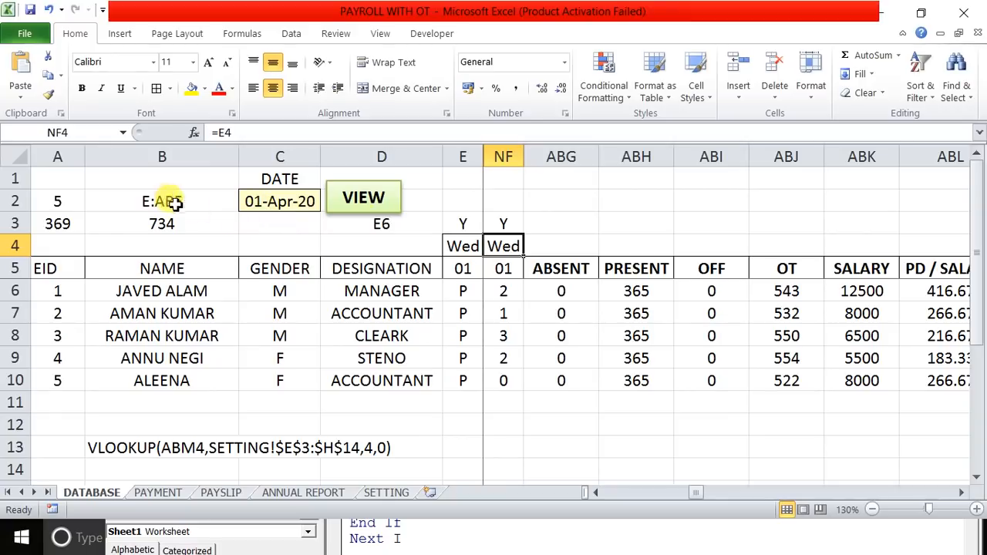
{"action": "left_click_drag", "start_coordinate": [696, 494], "coordinate": [916, 498]}
- Copy the ABO6 formula into ABP6 for APR OT and change its OFFSET reference to $NF6
{"action": "left_click", "coordinate": [685, 291]}
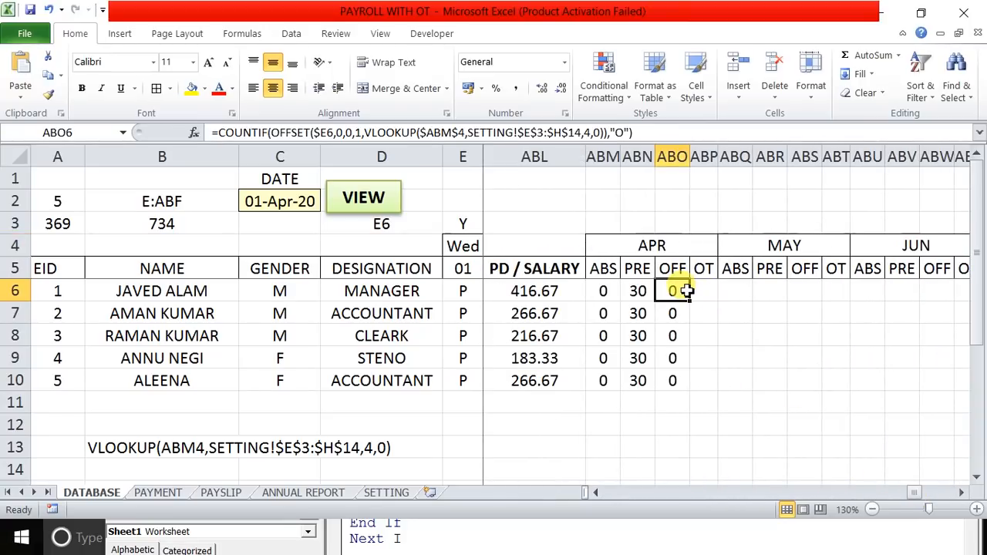
{"action": "left_click_drag", "start_coordinate": [219, 132], "coordinate": [760, 136]}
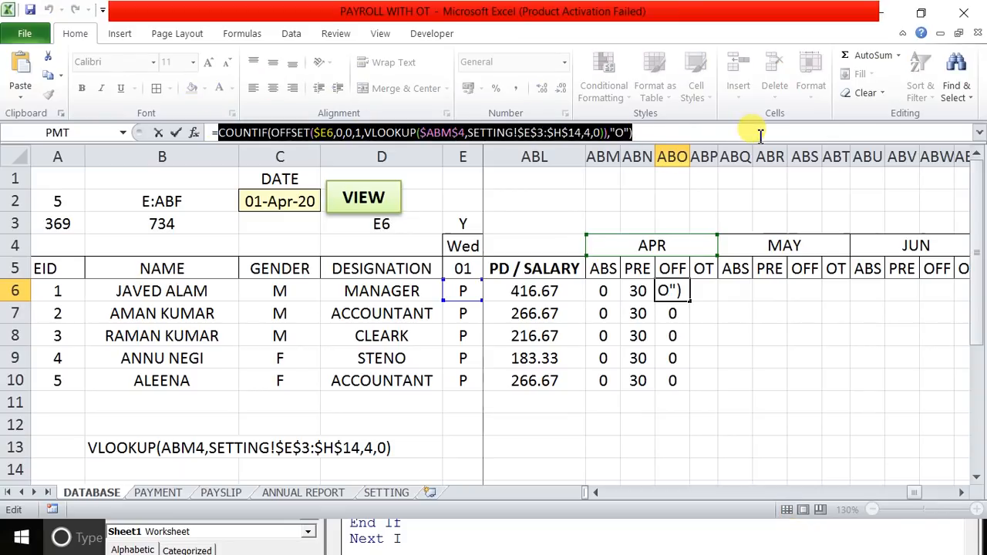
{"action": "key", "text": "ctrl+c"}
{"action": "key", "text": "Tab"}
{"action": "left_click", "coordinate": [685, 291]}
{"action": "left_click_drag", "start_coordinate": [690, 301], "coordinate": [715, 299]}
{"action": "double_click", "coordinate": [706, 291]}
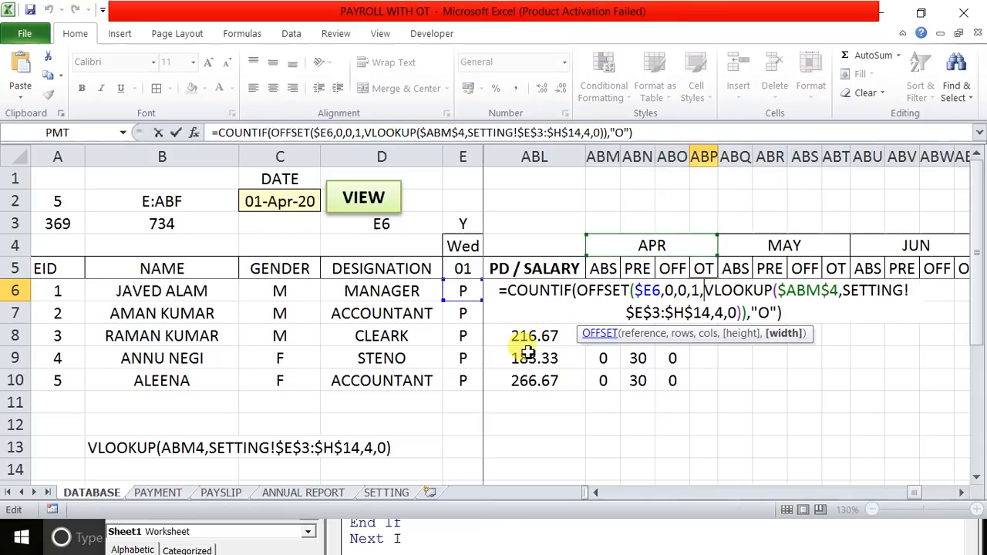
{"action": "left_click", "coordinate": [646, 291]}
{"action": "type", "text": "NF"}
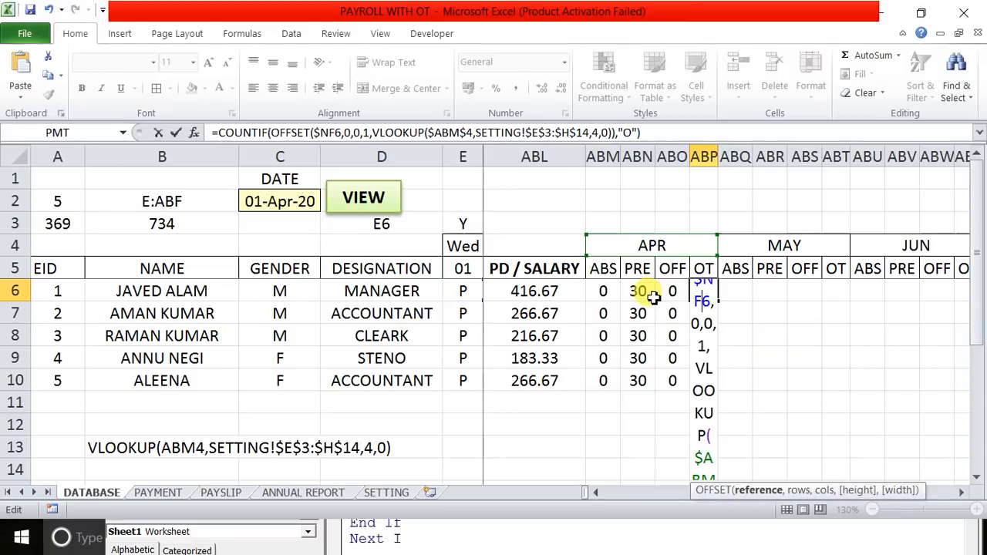
{"action": "type", "text": "6"}
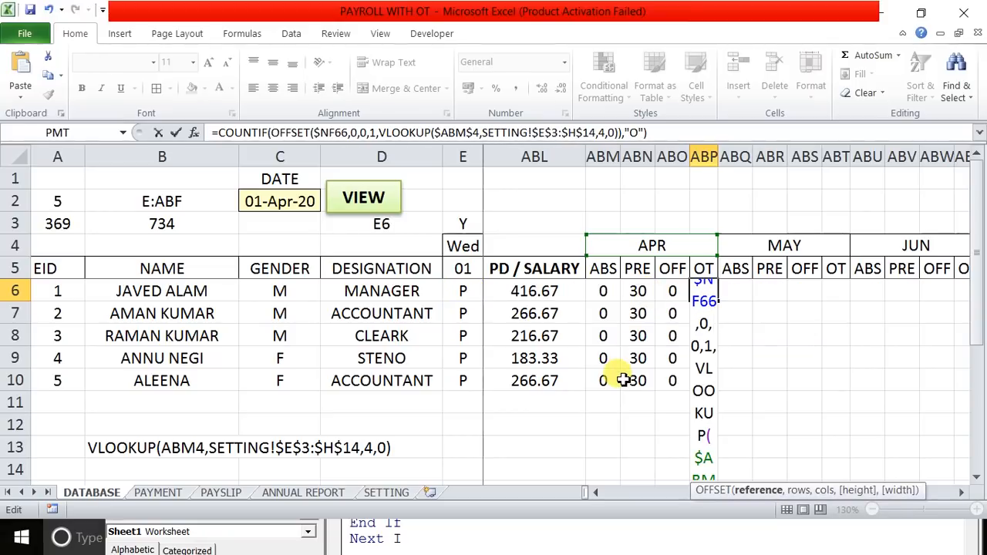
{"action": "key", "text": "BackSpace"}
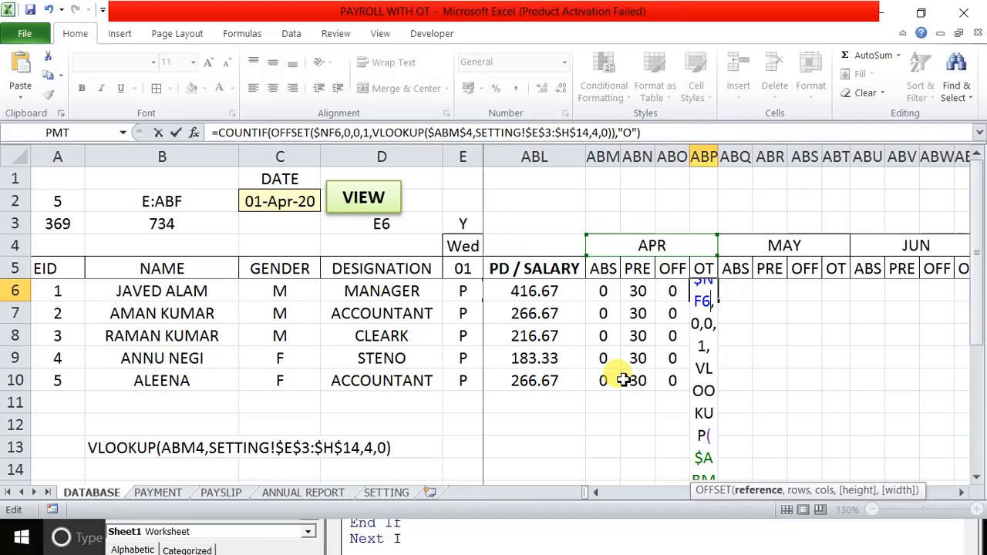
{"action": "key", "text": "Return"}
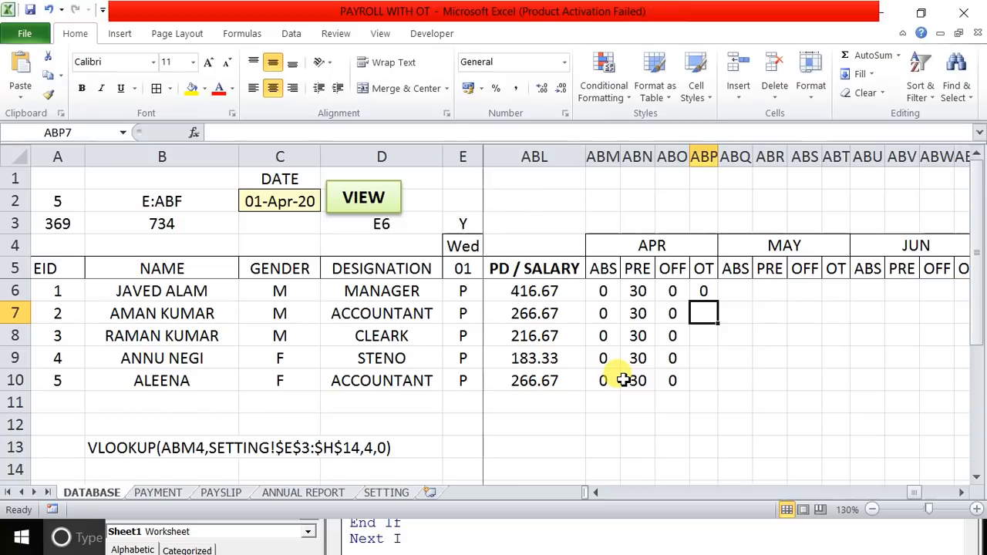
- Replace the COUNTIF function with SUM in the ABP6 overtime formula
{"action": "type", "text": "1"}
{"action": "key", "text": "Escape"}
{"action": "key", "text": "Up"}
{"action": "left_click", "coordinate": [246, 133]}
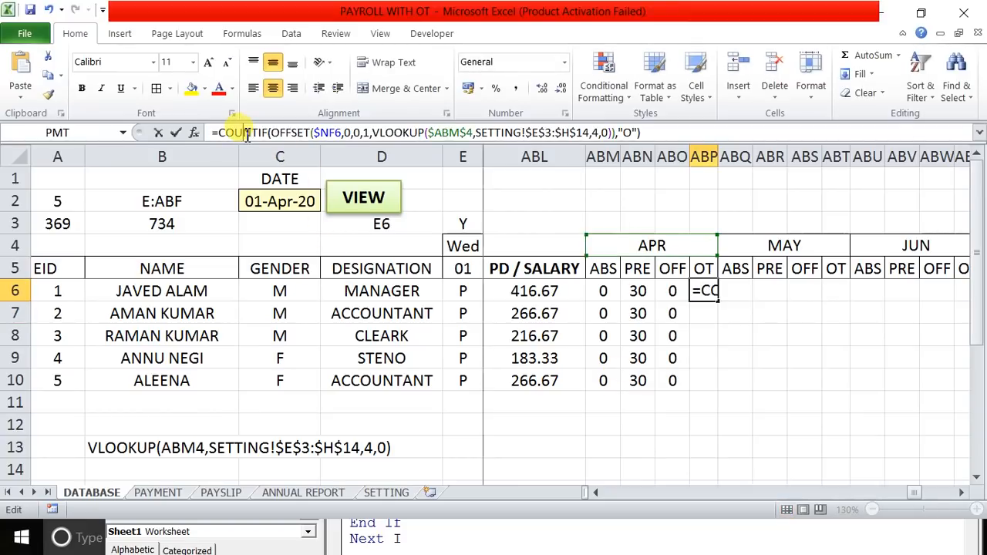
{"action": "double_click", "coordinate": [246, 133]}
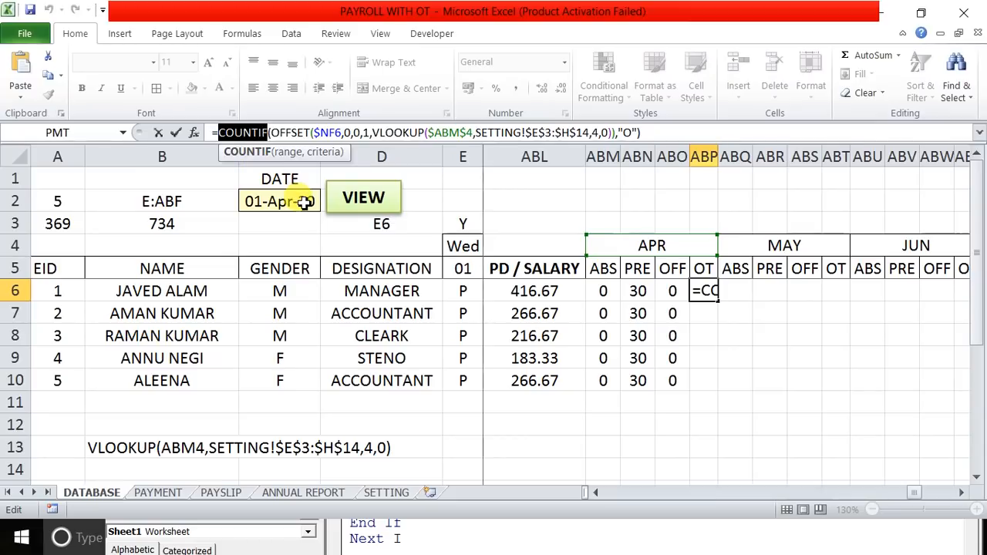
{"action": "type", "text": "SUM"}
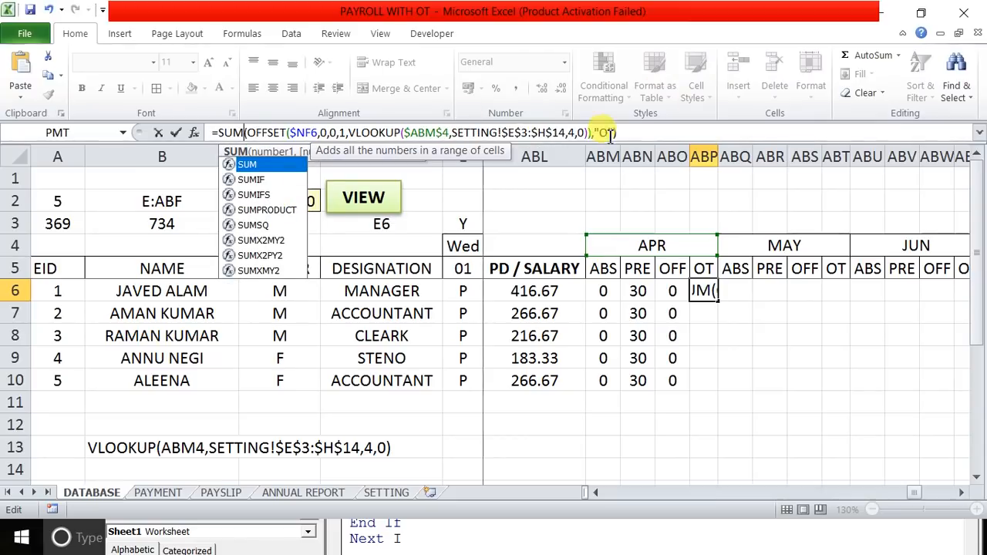
- Remove the "O" criteria from the ABP6 formula, leaving =SUM(OFFSET($NF6,0,0,1,VLOOKUP($ABM$4,SETTING!$E$3:$H$14,4,0)))
{"action": "left_click", "coordinate": [593, 133]}
{"action": "left_click", "coordinate": [617, 133]}
{"action": "key", "text": "BackSpace"}
{"action": "key", "text": "BackSpace"}
{"action": "key", "text": "BackSpace"}
{"action": "key", "text": "BackSpace"}
{"action": "key", "text": "BackSpace"}
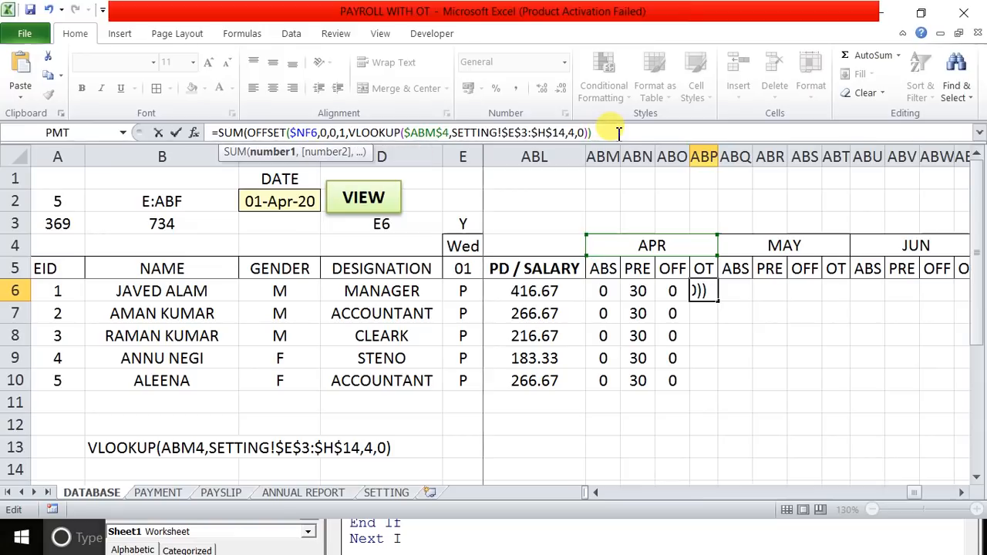
{"action": "key", "text": "Return"}
{"action": "key", "text": "Up"}
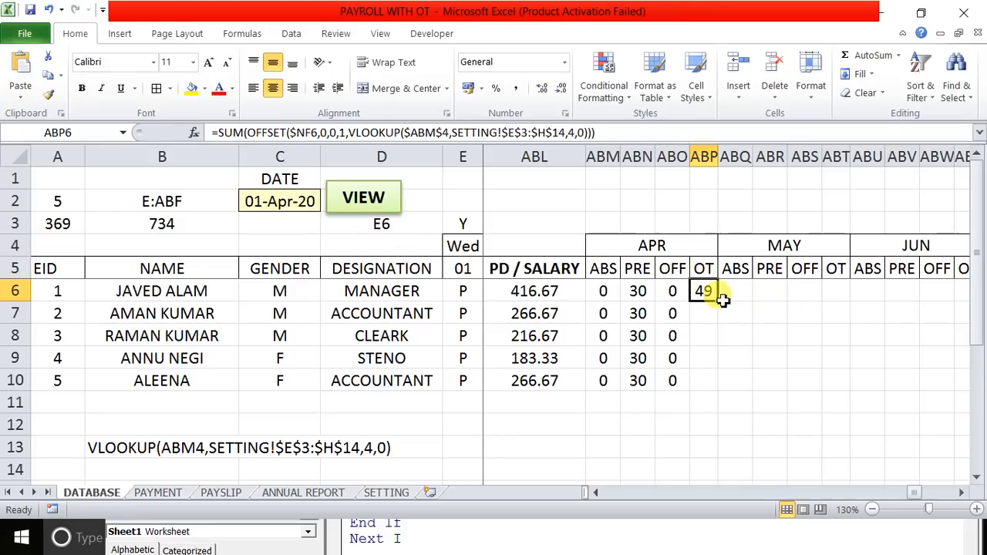
- Fill the APR OT formula from ABP6 down to ABP10 and check the filled cells
{"action": "left_click_drag", "start_coordinate": [719, 300], "coordinate": [719, 301]}
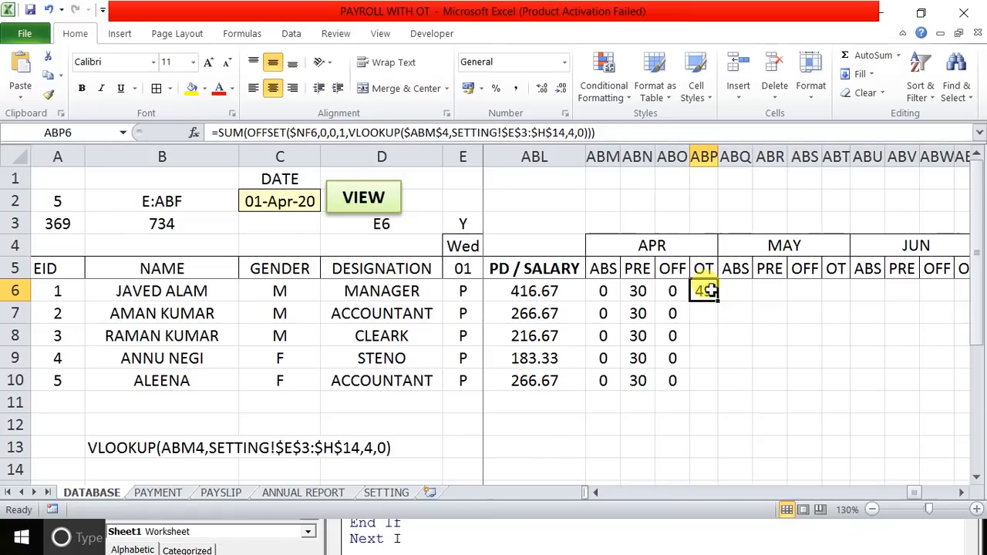
{"action": "double_click", "coordinate": [706, 291]}
{"action": "key", "text": "Return"}
{"action": "left_click", "coordinate": [708, 291]}
{"action": "left_click_drag", "start_coordinate": [722, 303], "coordinate": [722, 393]}
{"action": "left_click", "coordinate": [707, 315]}
{"action": "key", "text": "Down"}
{"action": "key", "text": "Down"}
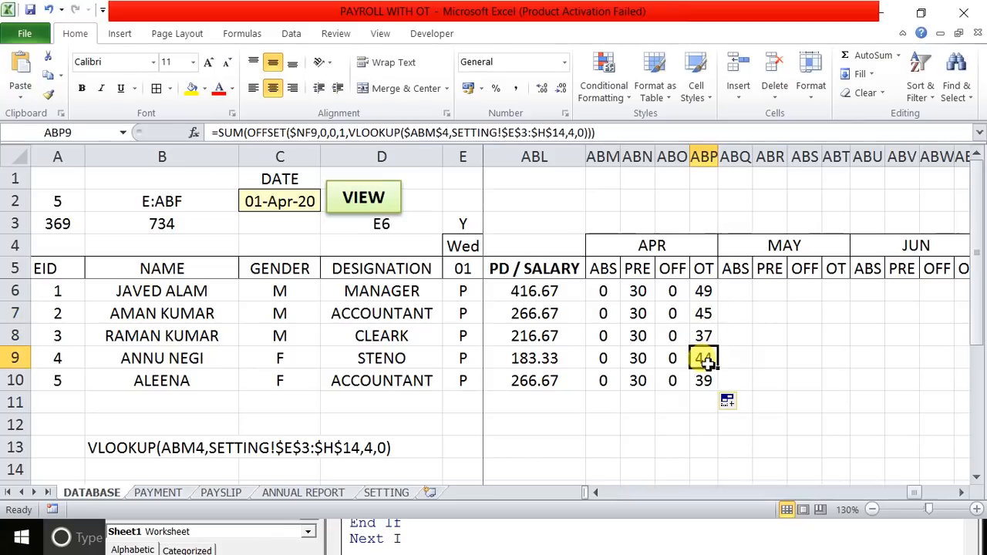
{"action": "key", "text": "Down"}
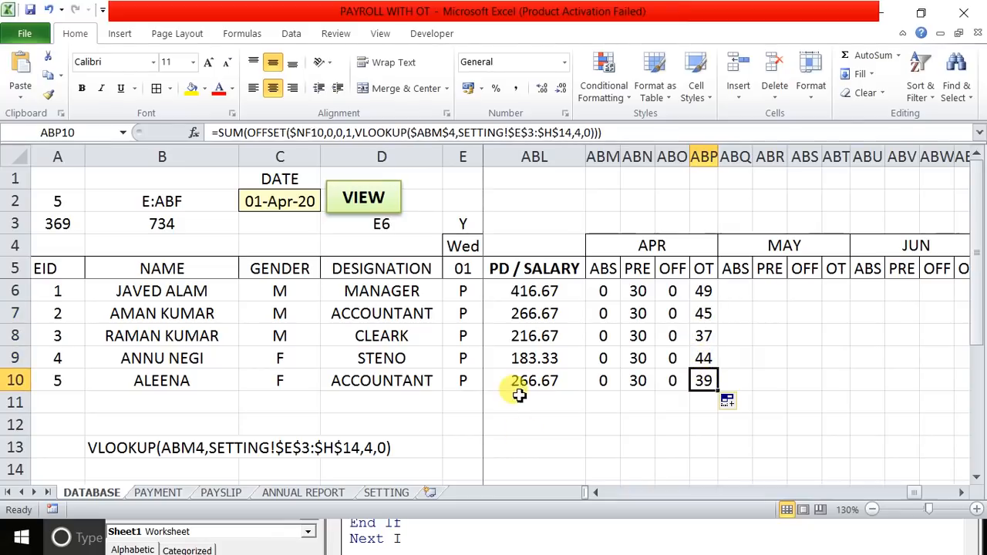
- Copy the APR OT formula from ABP6 into ABT6 and the ABS formula from ABM6 into ABQ6 for MAY
{"action": "left_click", "coordinate": [707, 295]}
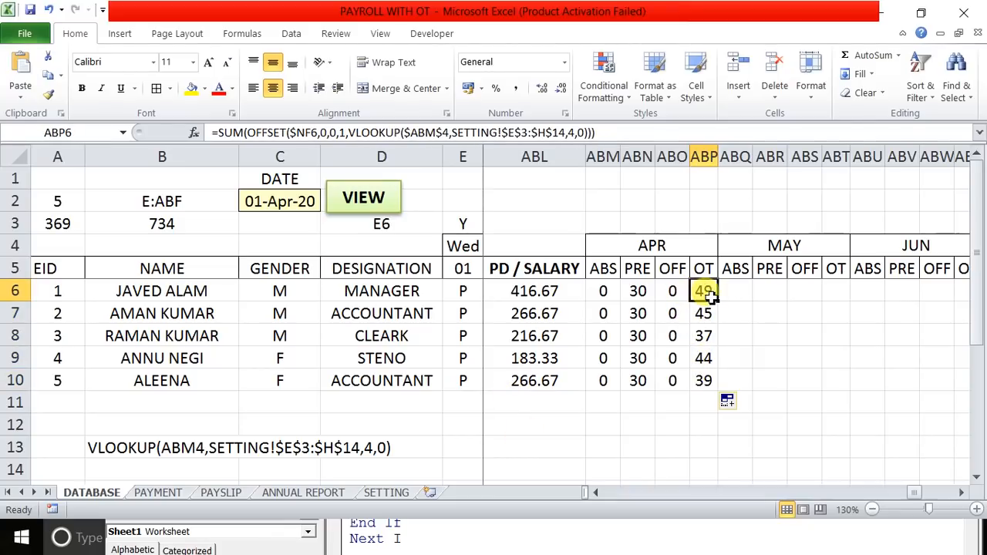
{"action": "left_click_drag", "start_coordinate": [723, 299], "coordinate": [838, 297]}
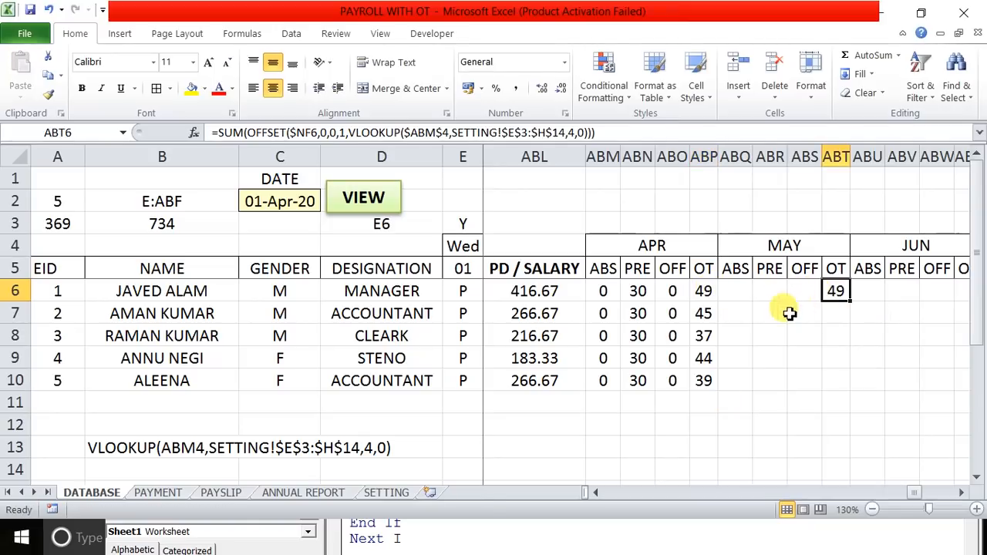
{"action": "left_click", "coordinate": [610, 295]}
{"action": "left_click_drag", "start_coordinate": [621, 295], "coordinate": [745, 292]}
- Change the VLOOKUP reference in ABQ6 to the MAY header $ABQ$4 and fill the formula through ABQ6:ABS10
{"action": "double_click", "coordinate": [745, 290]}
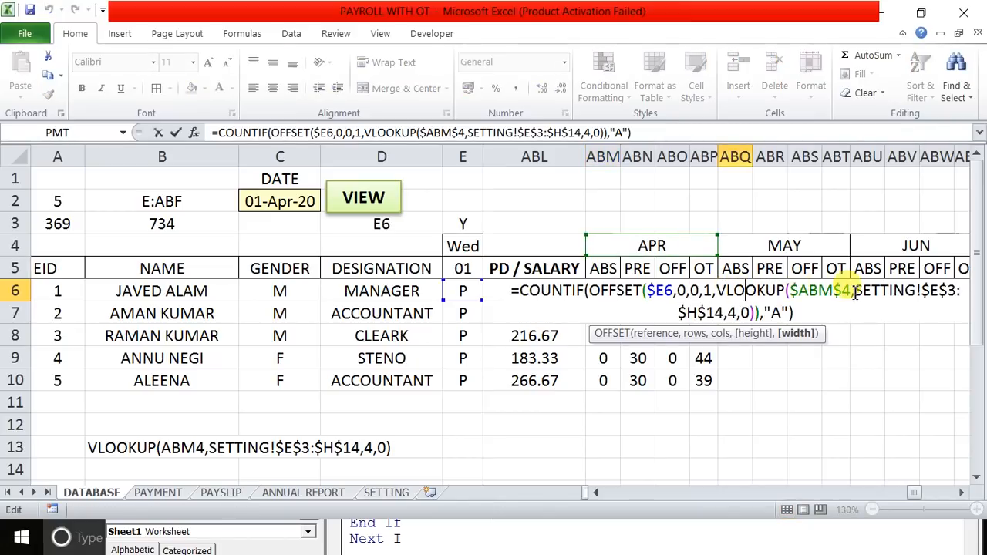
{"action": "left_click_drag", "start_coordinate": [793, 294], "coordinate": [850, 292]}
{"action": "left_click", "coordinate": [786, 245]}
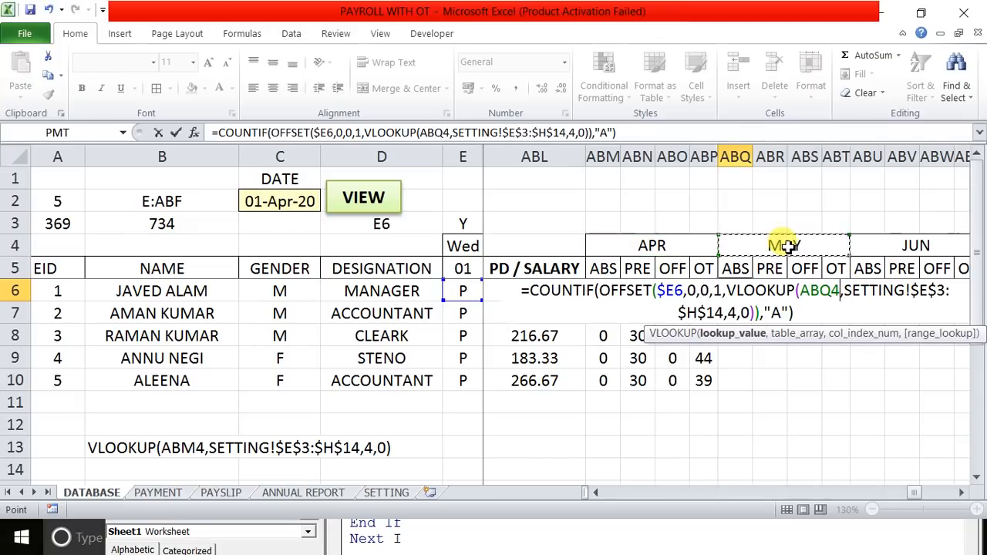
{"action": "key", "text": "F4"}
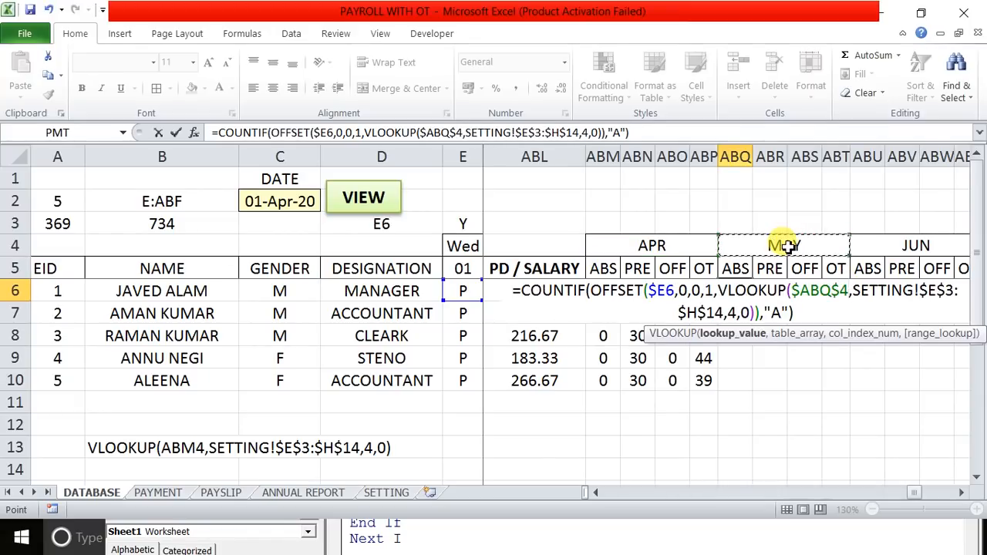
{"action": "key", "text": "Return"}
{"action": "left_click", "coordinate": [746, 290]}
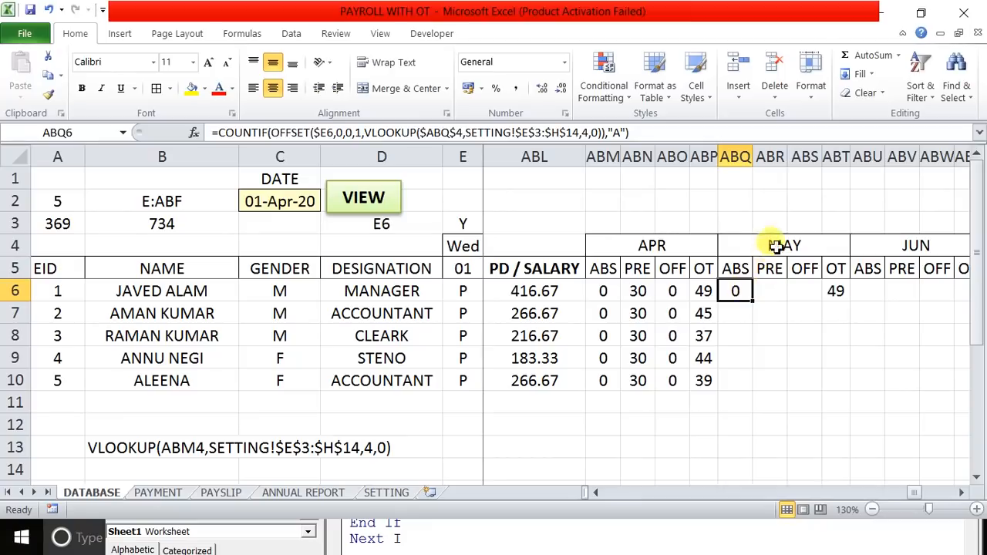
{"action": "double_click", "coordinate": [744, 290]}
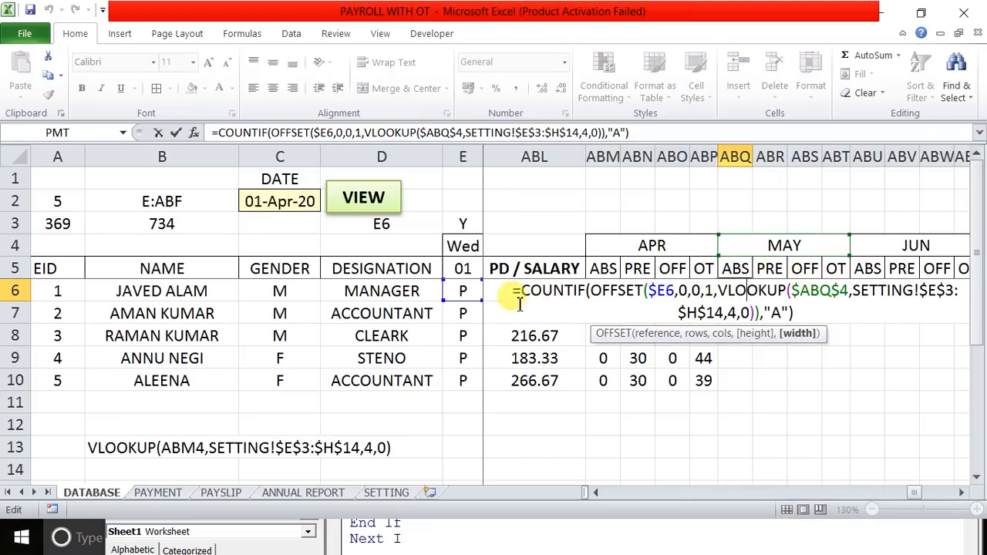
{"action": "key", "text": "Return"}
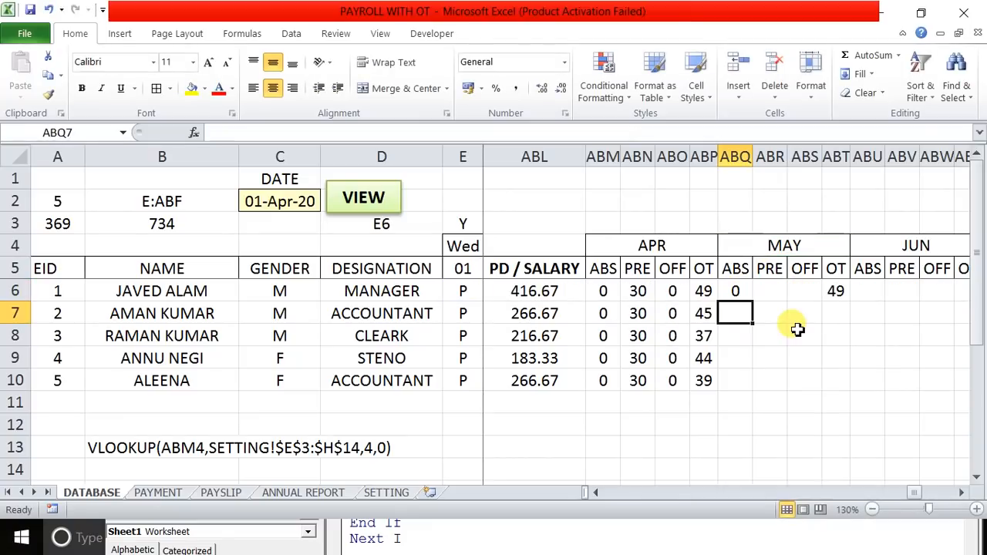
{"action": "left_click", "coordinate": [744, 297]}
{"action": "left_click_drag", "start_coordinate": [757, 301], "coordinate": [805, 368]}
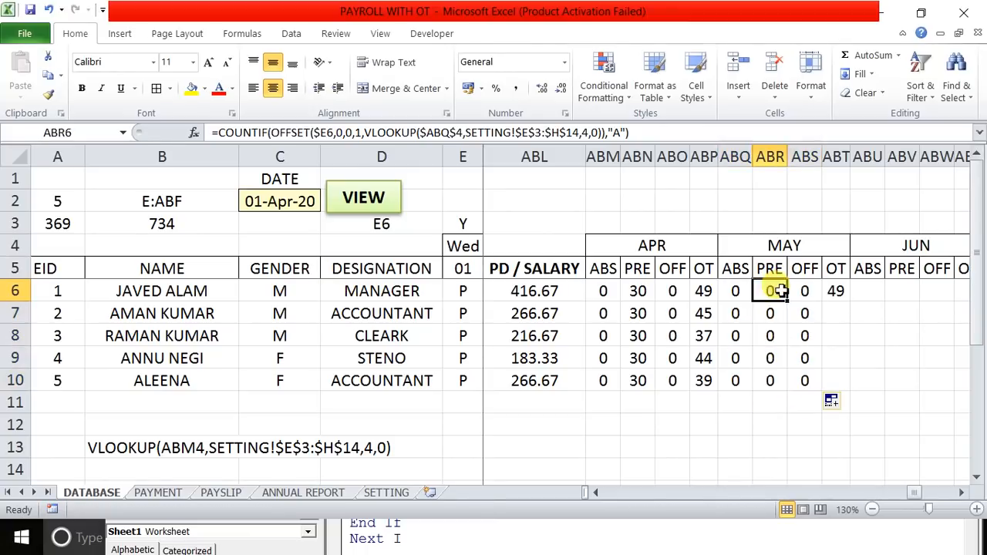
- Change the criteria in the MAY PRE formula in ABR6 to "P" and fill it down to ABR10
{"action": "double_click", "coordinate": [776, 291]}
{"action": "left_click", "coordinate": [868, 315]}
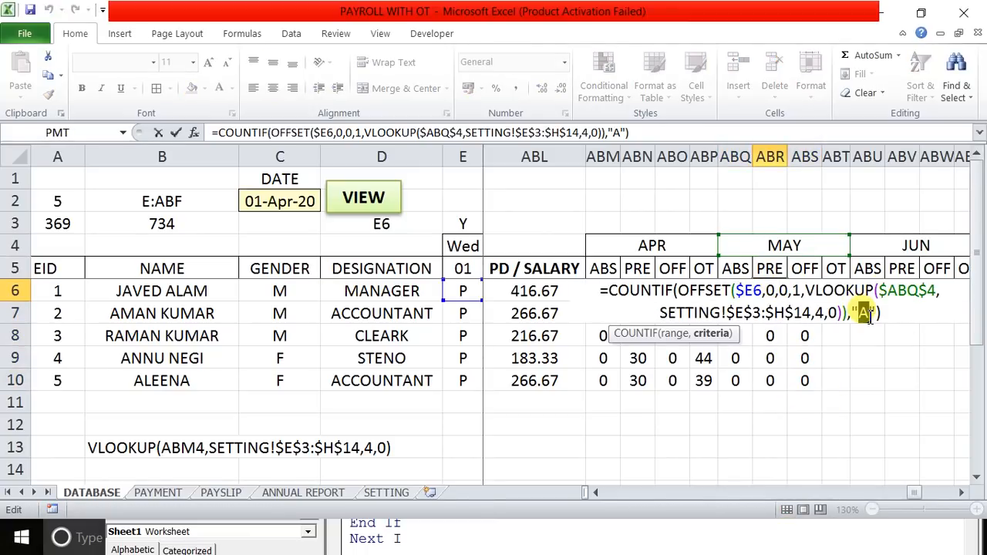
{"action": "key", "text": "Return"}
{"action": "left_click", "coordinate": [772, 294]}
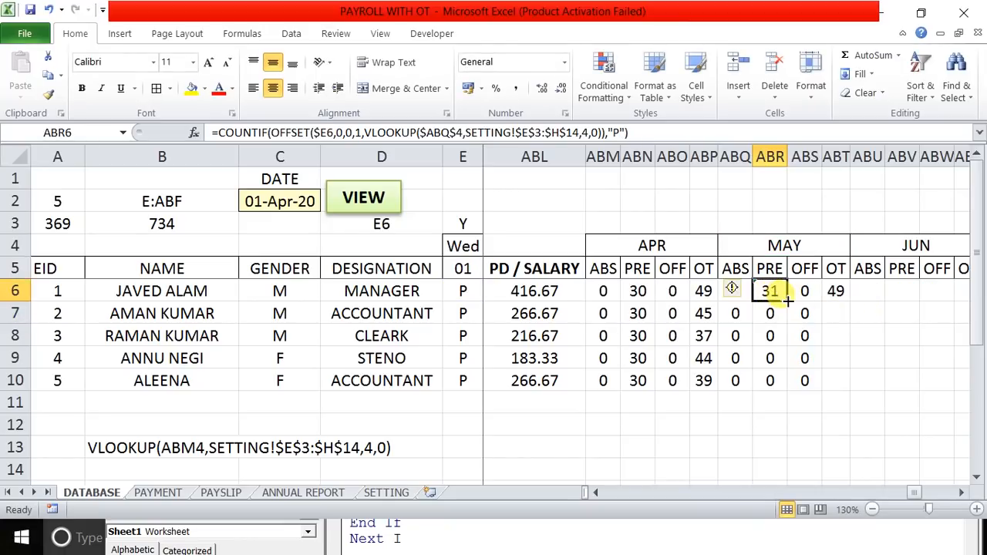
{"action": "left_click_drag", "start_coordinate": [787, 301], "coordinate": [787, 384]}
- Change the criteria in the MAY OFF formula in ABS6 to "O" and fill it down to ABS10
{"action": "left_click", "coordinate": [805, 290]}
{"action": "double_click", "coordinate": [804, 291]}
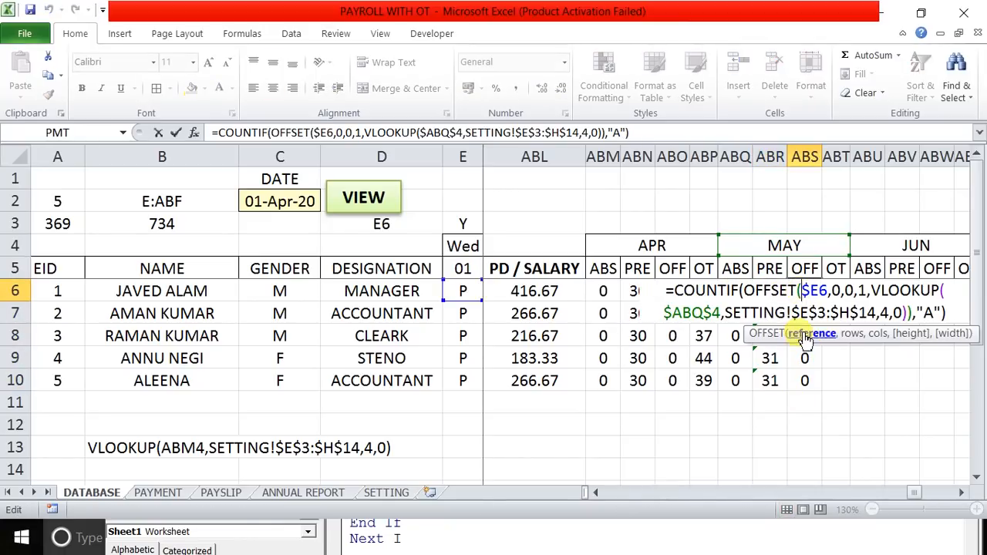
{"action": "double_click", "coordinate": [928, 314]}
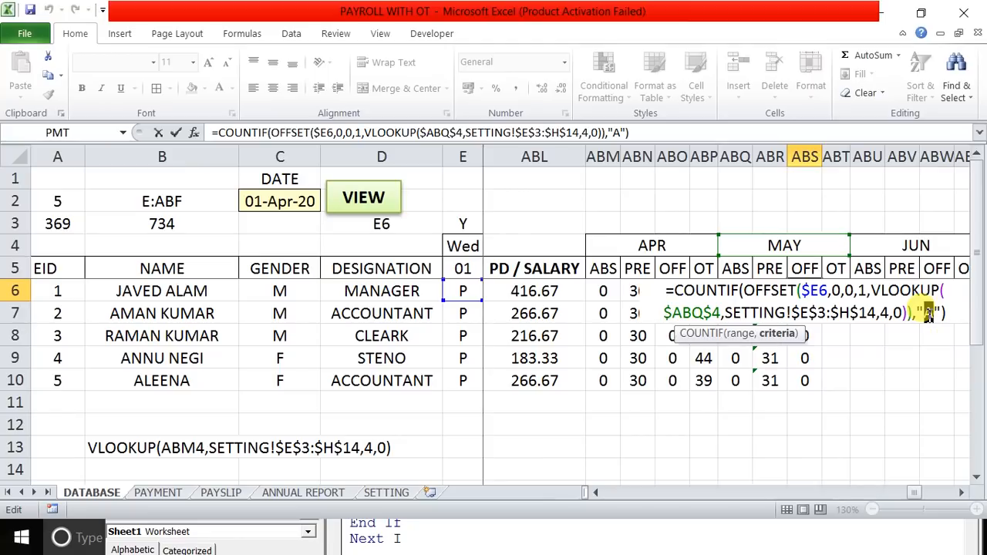
{"action": "type", "text": "O"}
{"action": "key", "text": "Return"}
{"action": "left_click", "coordinate": [816, 296]}
{"action": "left_click_drag", "start_coordinate": [826, 304], "coordinate": [811, 382]}
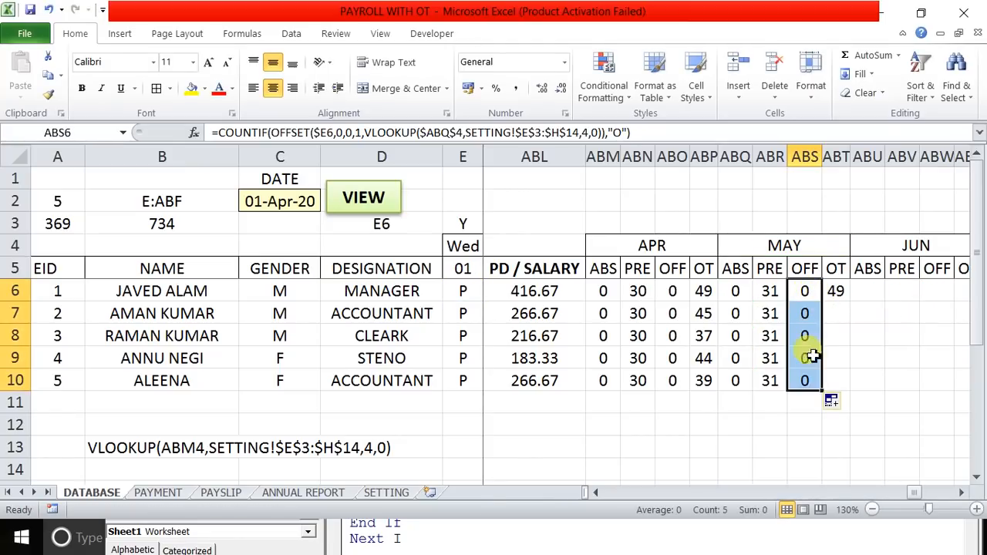
{"action": "left_click", "coordinate": [806, 405]}
- Change the VLOOKUP reference in the MAY OT formula in ABT6 to the MAY header cell ABQ4
{"action": "left_click_drag", "start_coordinate": [602, 291], "coordinate": [700, 378]}
{"action": "left_click_drag", "start_coordinate": [735, 291], "coordinate": [805, 363]}
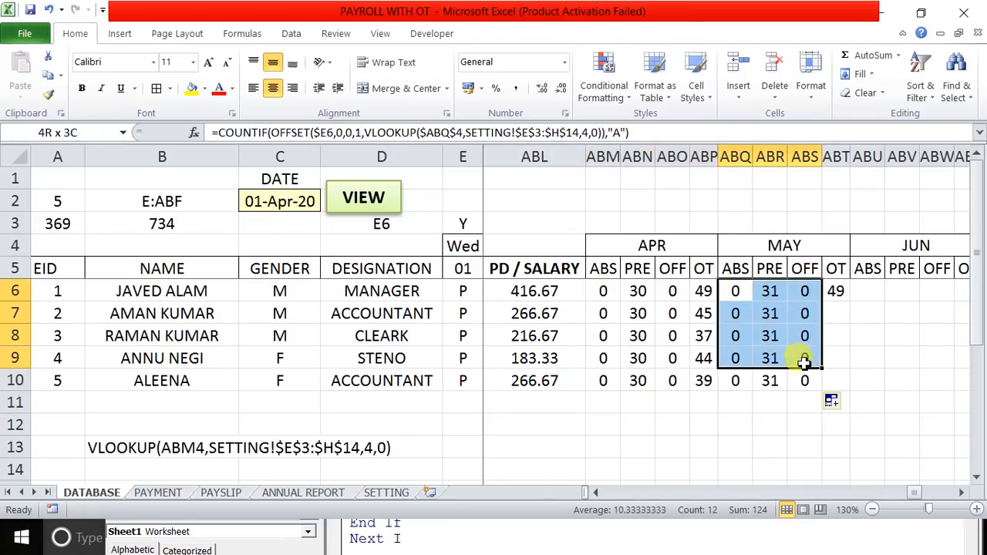
{"action": "double_click", "coordinate": [831, 290]}
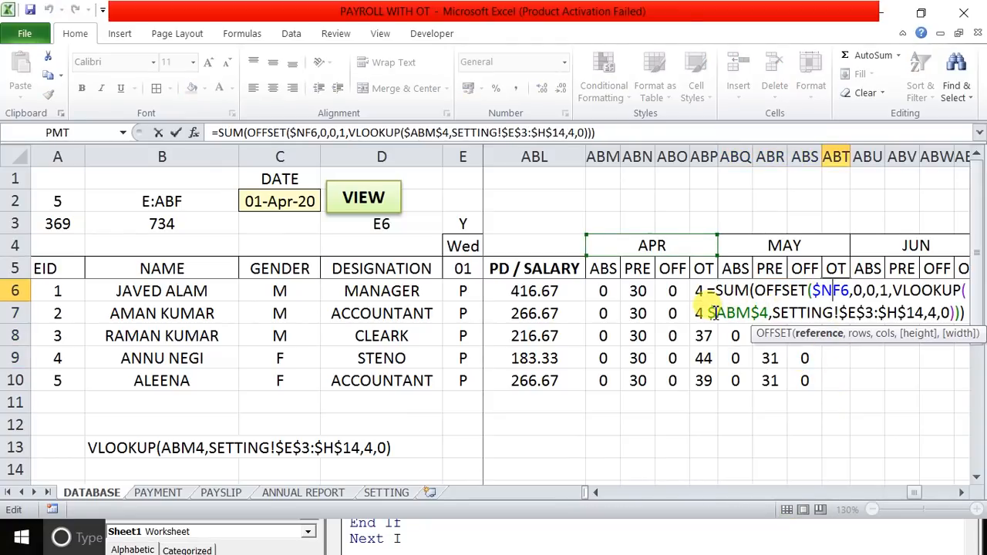
{"action": "left_click_drag", "start_coordinate": [714, 312], "coordinate": [772, 315]}
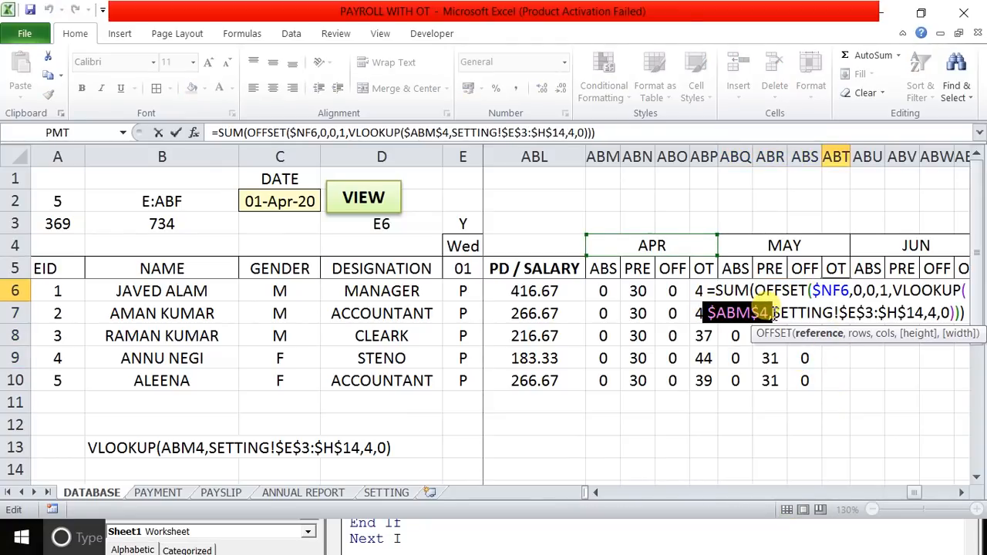
{"action": "left_click", "coordinate": [774, 245]}
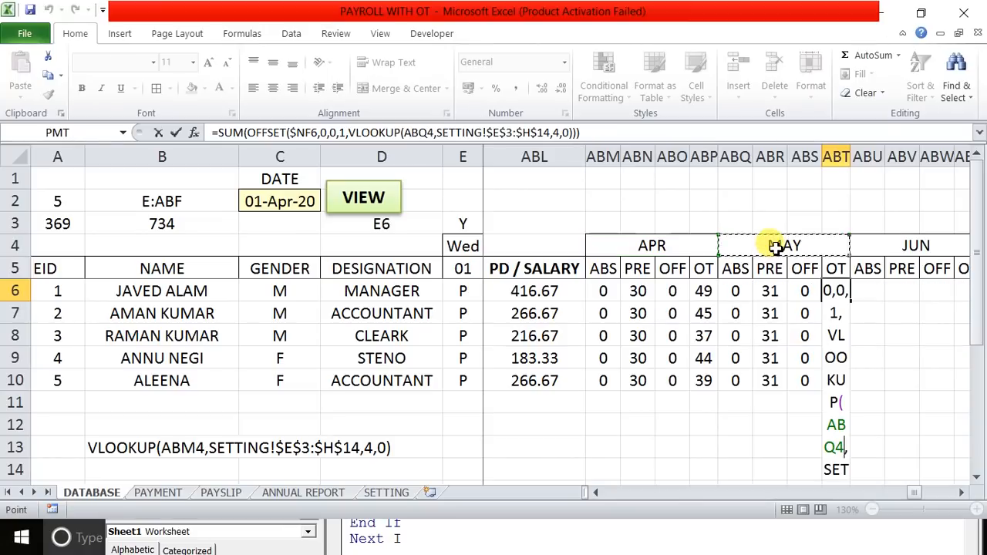
{"action": "key", "text": "Return"}
- Try filling the MAY OT formula from ABT6 down to ABT10 and autofit column ABT
{"action": "left_click", "coordinate": [837, 291]}
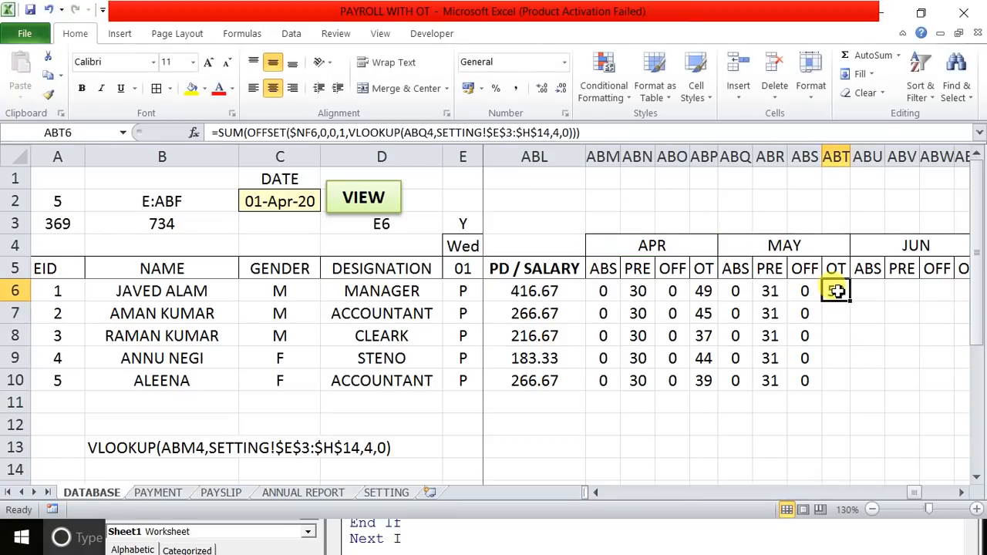
{"action": "left_click_drag", "start_coordinate": [850, 305], "coordinate": [846, 382]}
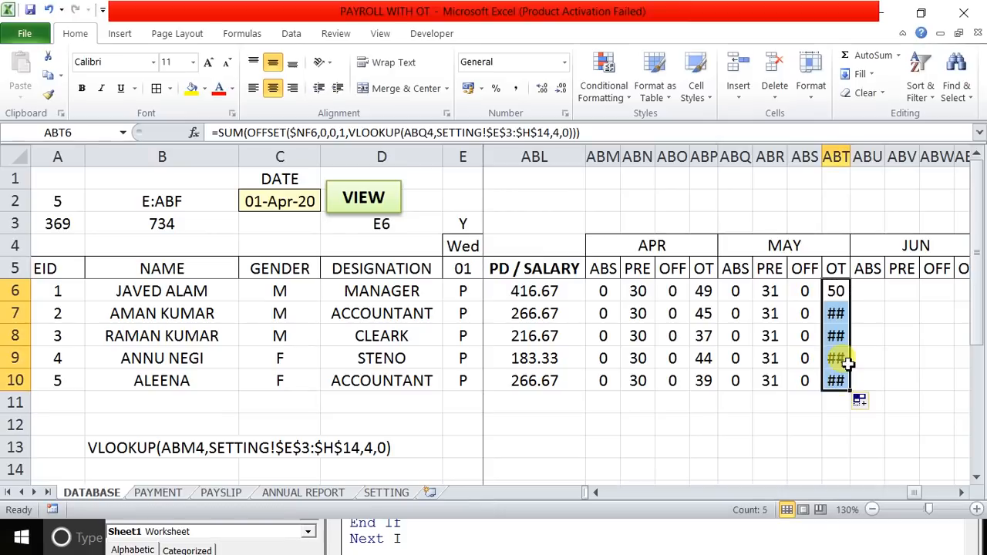
{"action": "double_click", "coordinate": [851, 157]}
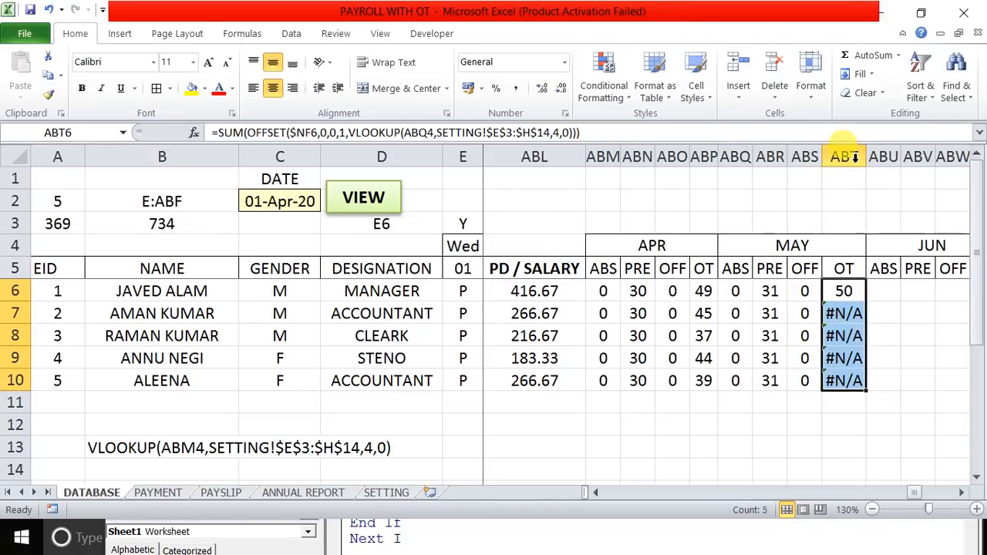
- Make the VLOOKUP reference in ABT6 absolute as $ABQ$4 and fill the formula down to ABT10
{"action": "left_click", "coordinate": [851, 292]}
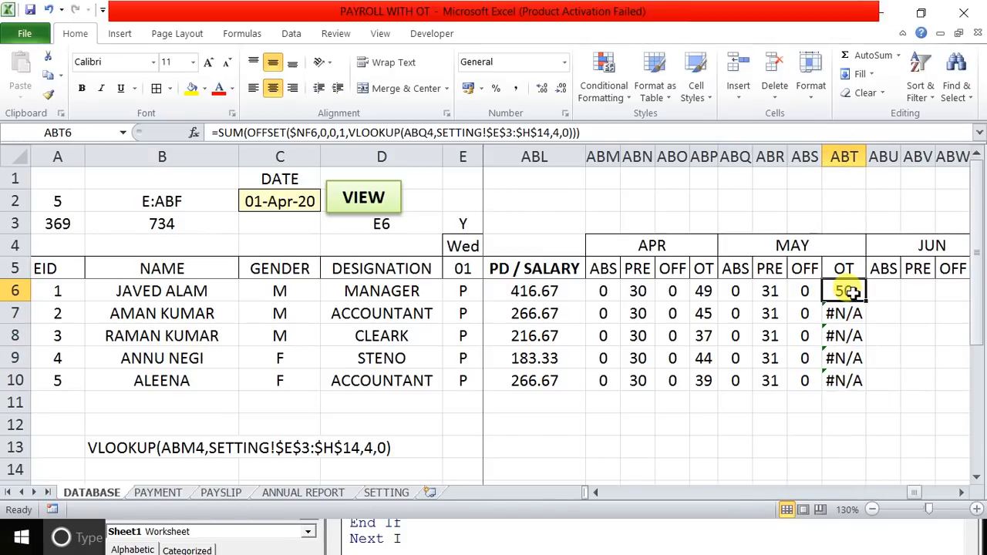
{"action": "double_click", "coordinate": [850, 292]}
{"action": "left_click", "coordinate": [831, 313]}
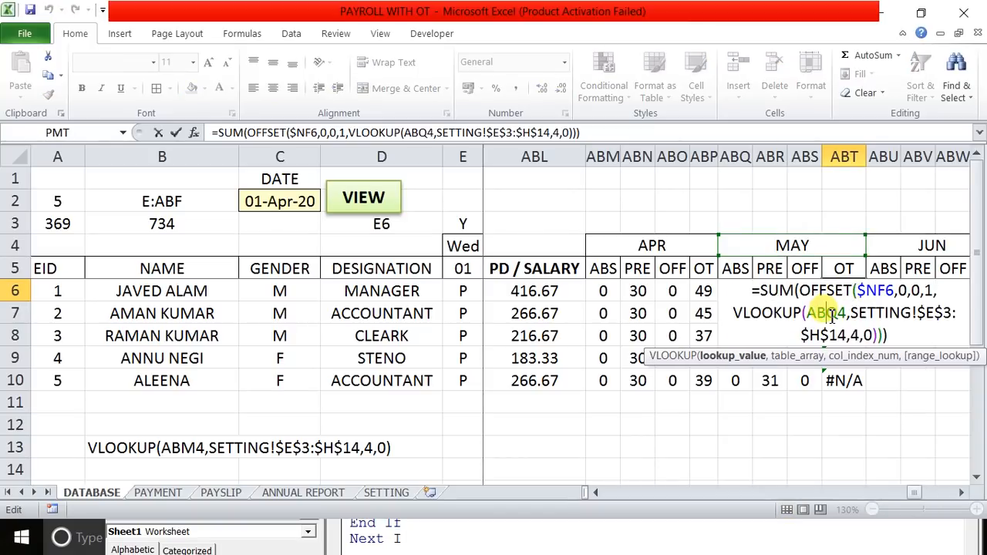
{"action": "key", "text": "F4"}
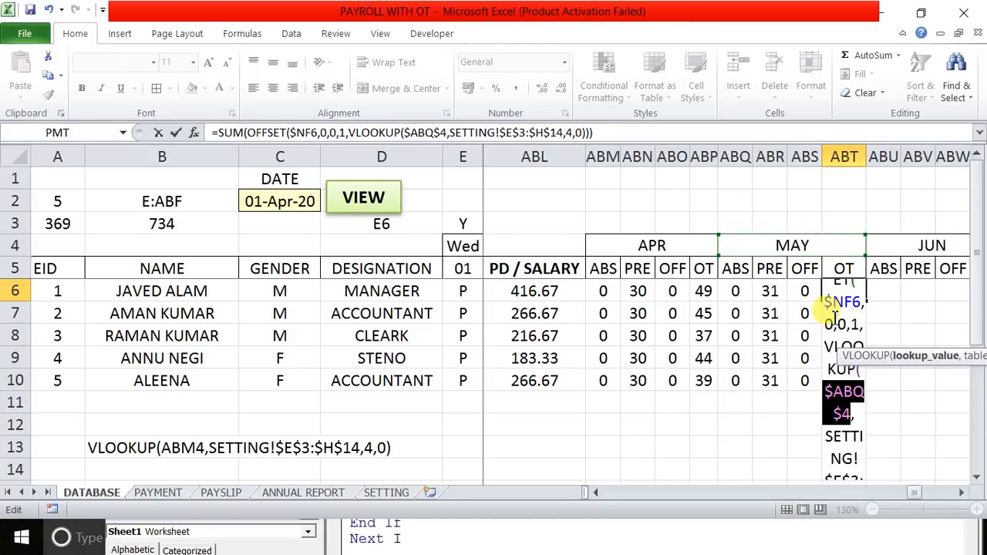
{"action": "key", "text": "Return"}
{"action": "left_click", "coordinate": [855, 295]}
{"action": "double_click", "coordinate": [867, 303]}
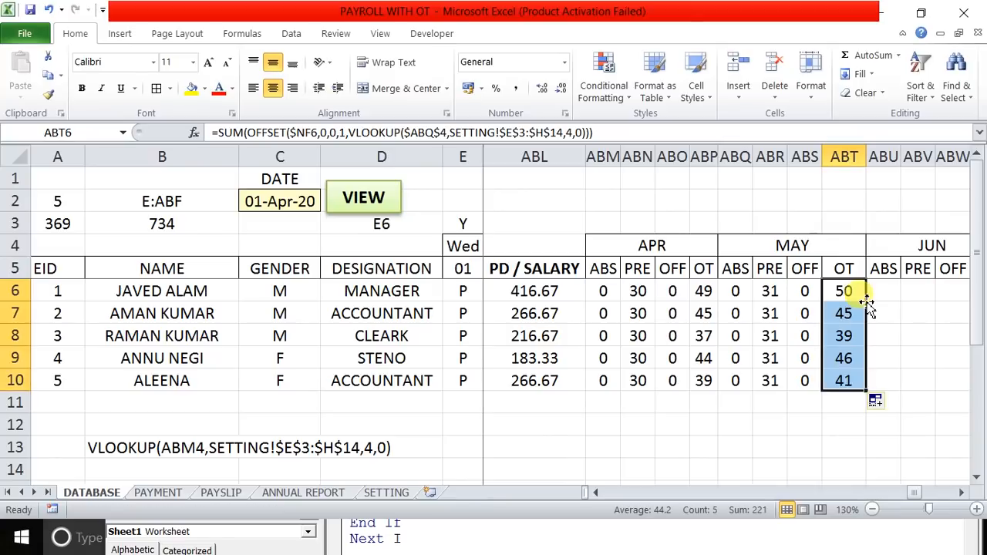
- Autofit column ABT to its contents and check the filled MAY OT formulas in ABT6:ABT10
{"action": "left_click_drag", "start_coordinate": [867, 155], "coordinate": [867, 155]}
{"action": "double_click", "coordinate": [867, 155]}
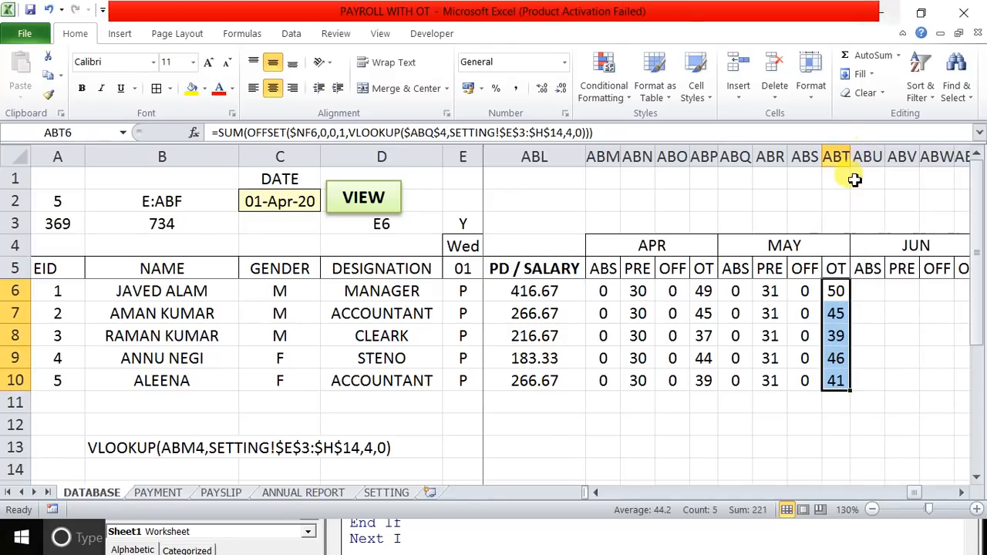
{"action": "left_click", "coordinate": [838, 329]}
{"action": "left_click", "coordinate": [840, 296]}
{"action": "left_click", "coordinate": [840, 313]}
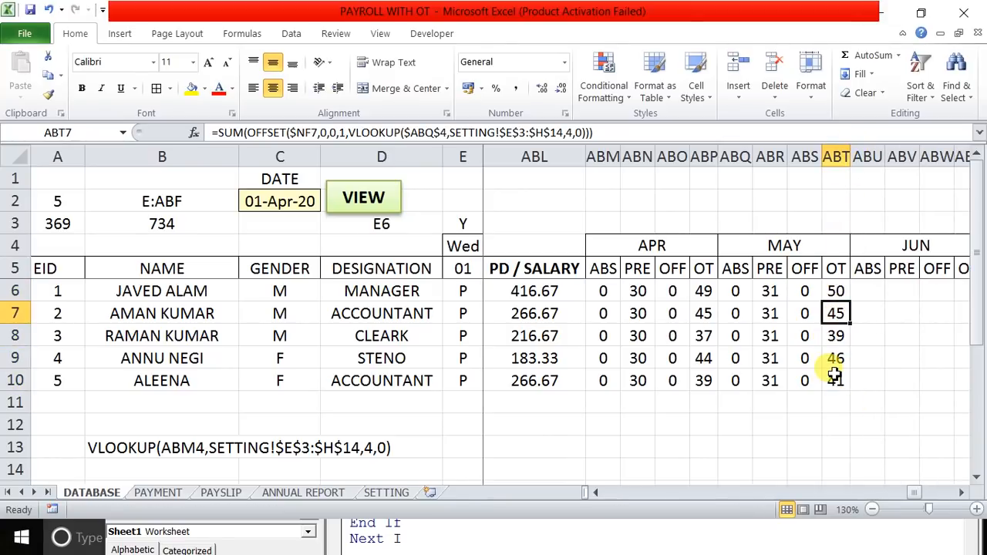
{"action": "left_click", "coordinate": [834, 380]}
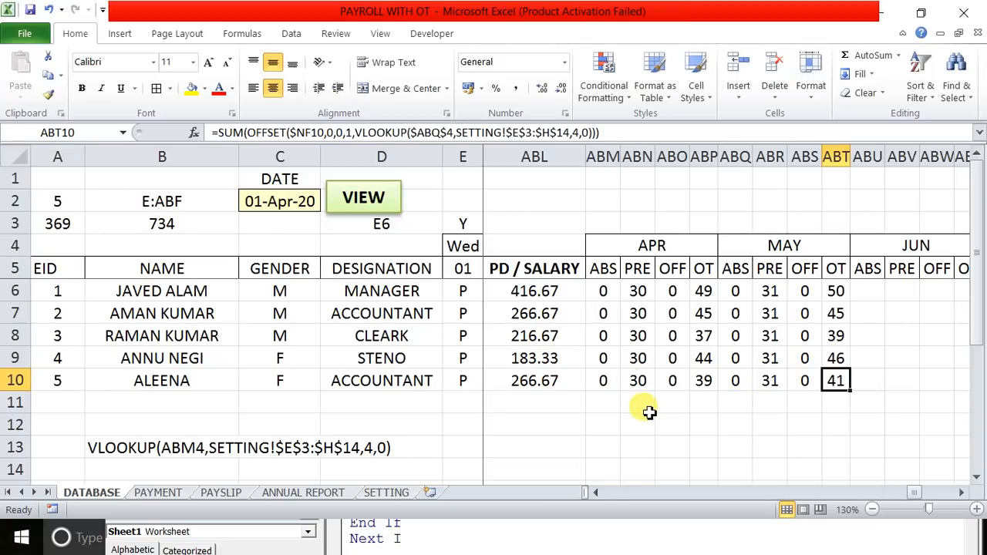
- Copy the May ABS, PRE, OFF and OT formulas in rows 6 to 10 across into the June columns
{"action": "left_click_drag", "start_coordinate": [602, 291], "coordinate": [838, 385]}
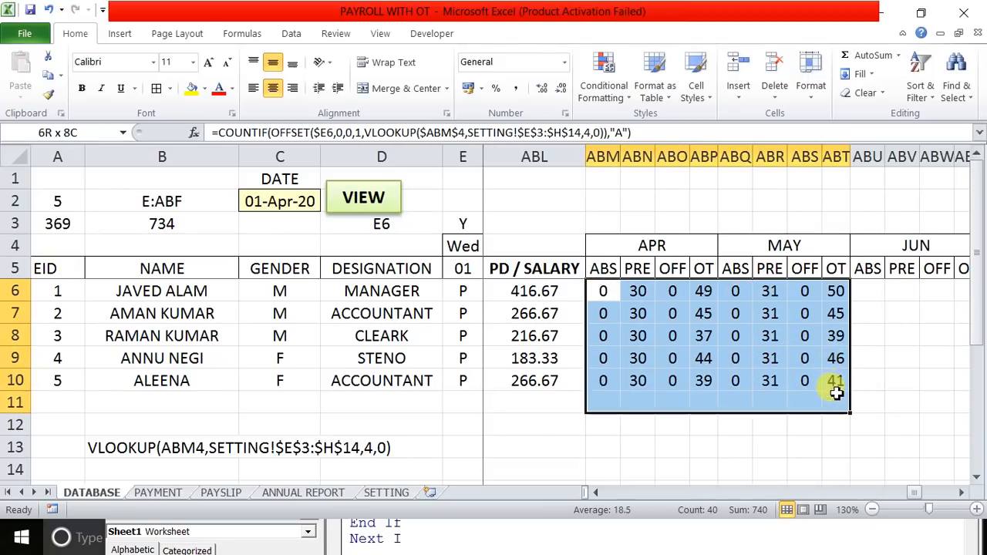
{"action": "left_click", "coordinate": [807, 317]}
{"action": "left_click", "coordinate": [836, 290]}
{"action": "left_click_drag", "start_coordinate": [852, 159], "coordinate": [854, 164]}
{"action": "left_click", "coordinate": [963, 492]}
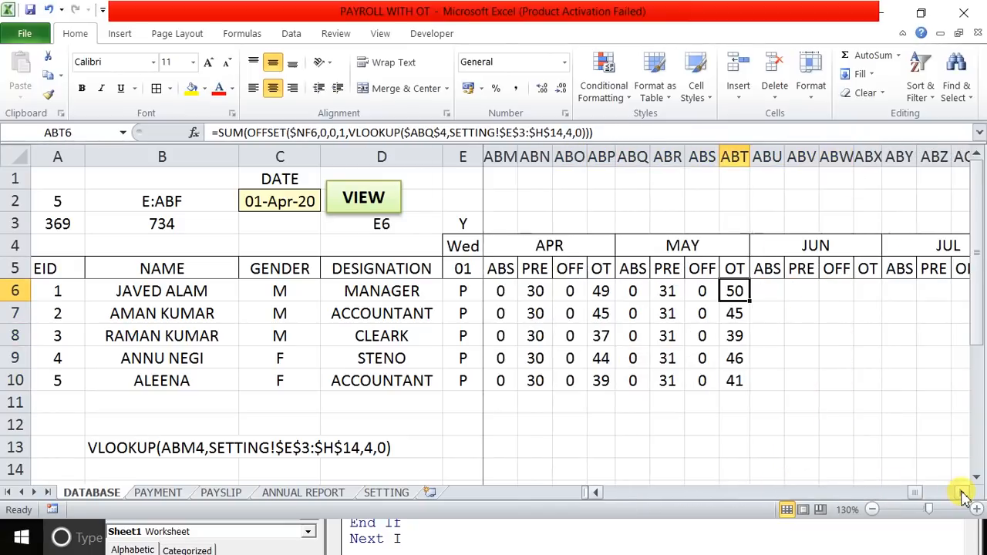
{"action": "left_click", "coordinate": [962, 494]}
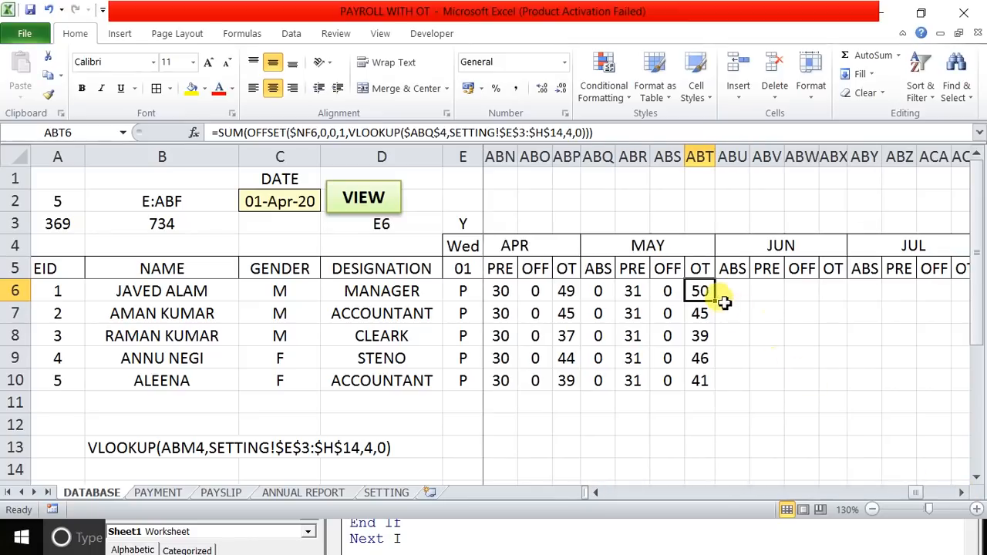
{"action": "mouse_move", "coordinate": [718, 303]}
{"action": "left_mouse_down"}
{"action": "mouse_move", "coordinate": [743, 303]}
{"action": "mouse_move", "coordinate": [702, 304]}
{"action": "left_mouse_up"}
{"action": "left_click", "coordinate": [605, 291]}
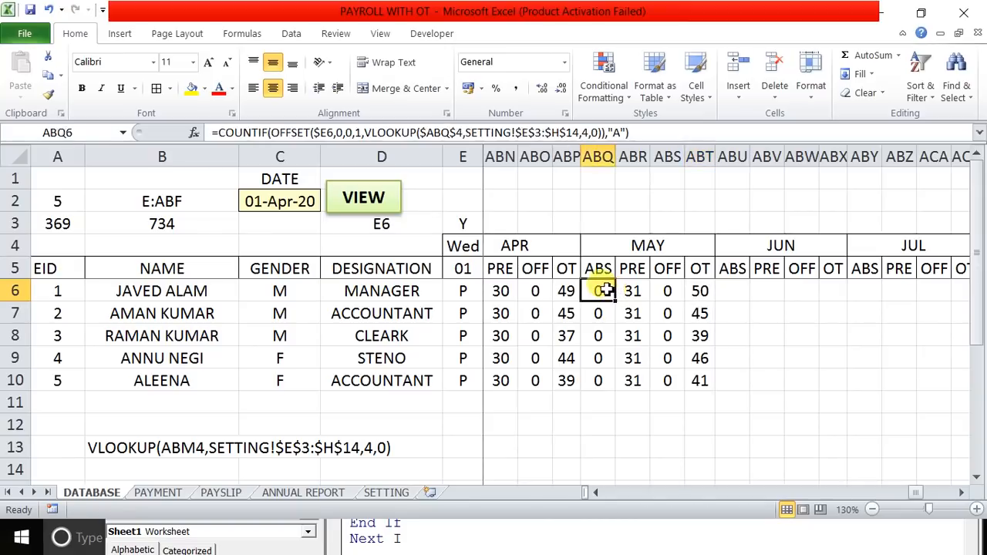
{"action": "left_click_drag", "start_coordinate": [605, 291], "coordinate": [690, 378]}
{"action": "left_click_drag", "start_coordinate": [715, 311], "coordinate": [849, 310]}
- Point the month lookup in the June ABS formula in ABU6 to $ABU$4 and fill it down to row 10
{"action": "left_click", "coordinate": [736, 292]}
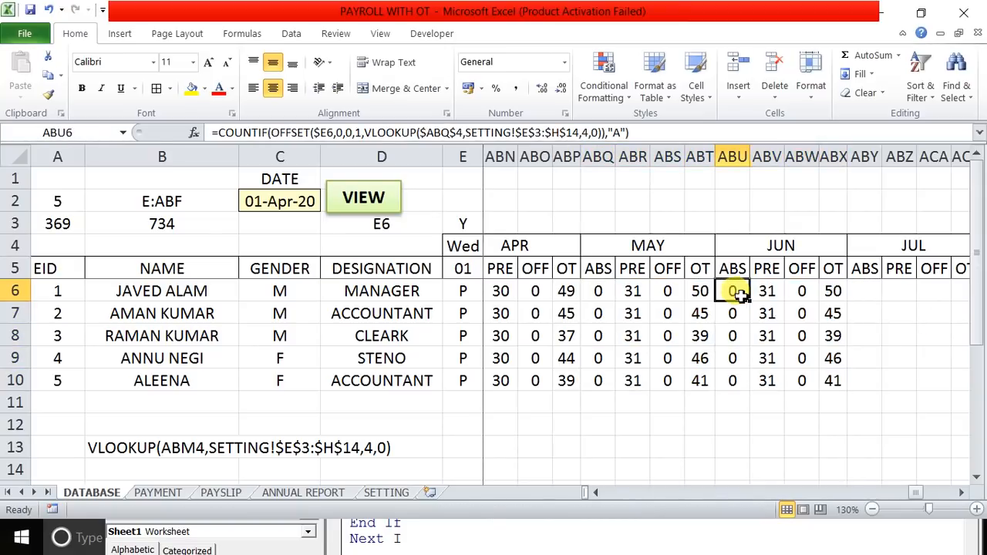
{"action": "double_click", "coordinate": [737, 292]}
{"action": "left_click_drag", "start_coordinate": [787, 291], "coordinate": [827, 291]}
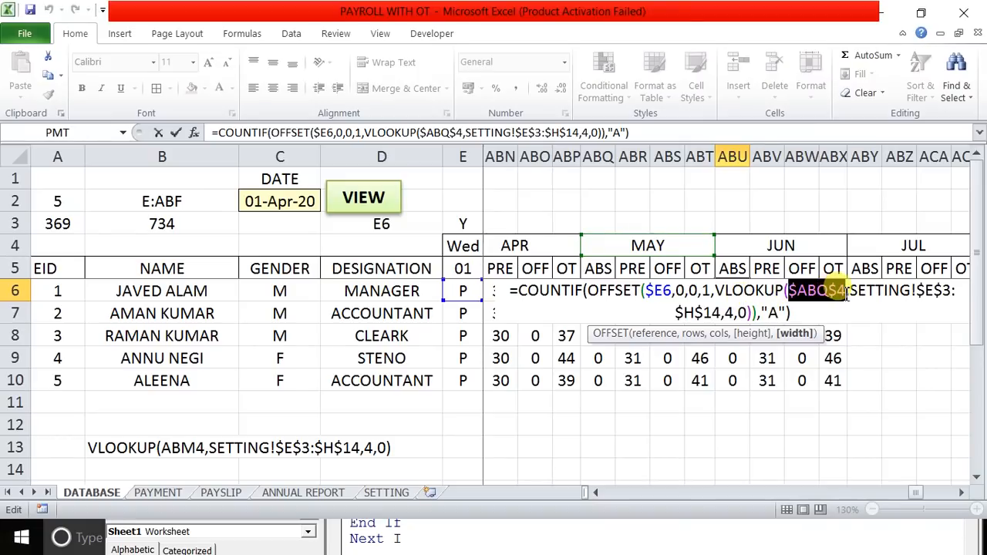
{"action": "left_click", "coordinate": [764, 247]}
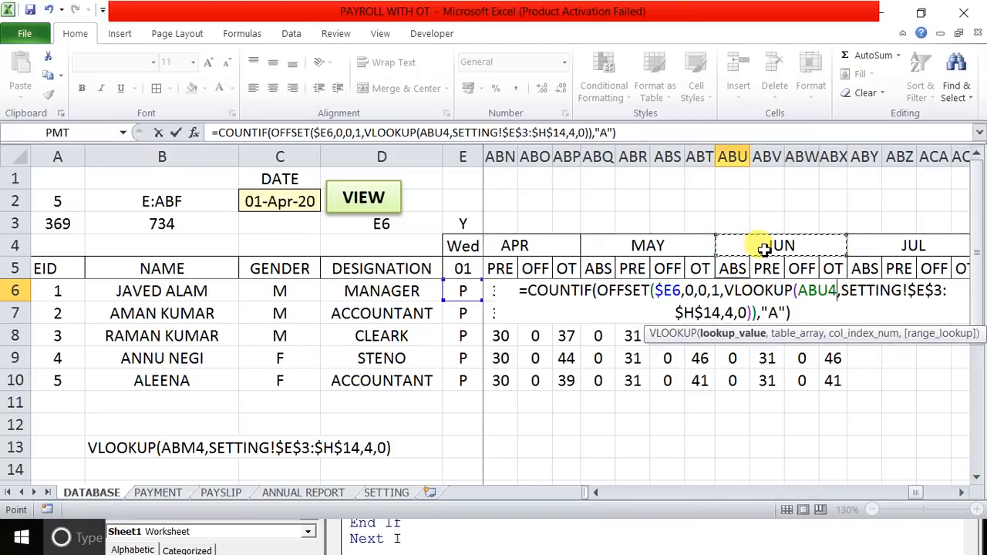
{"action": "key", "text": "F4"}
{"action": "key", "text": "F4"}
{"action": "key", "text": "F4"}
{"action": "key", "text": "Return"}
{"action": "left_click", "coordinate": [739, 290]}
{"action": "double_click", "coordinate": [749, 302]}
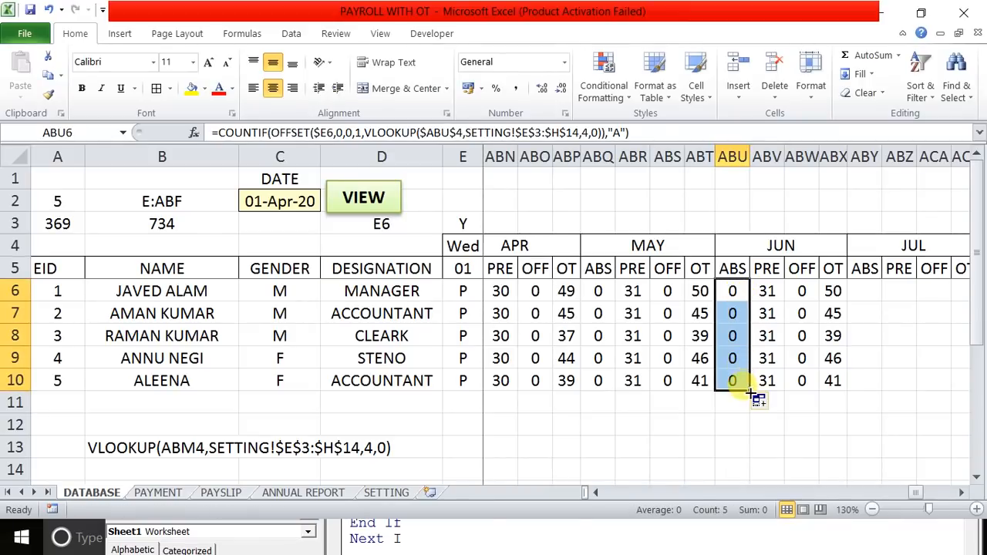
- Point the month lookup in the June PRE formula in ABV6 to $ABU$4
{"action": "left_click", "coordinate": [769, 289]}
{"action": "double_click", "coordinate": [769, 290]}
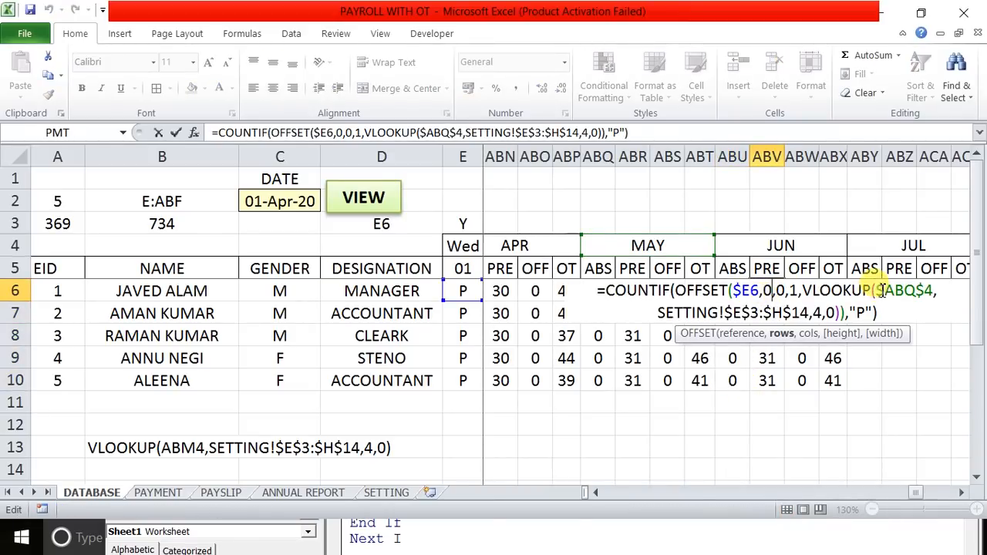
{"action": "left_click_drag", "start_coordinate": [878, 291], "coordinate": [921, 291]}
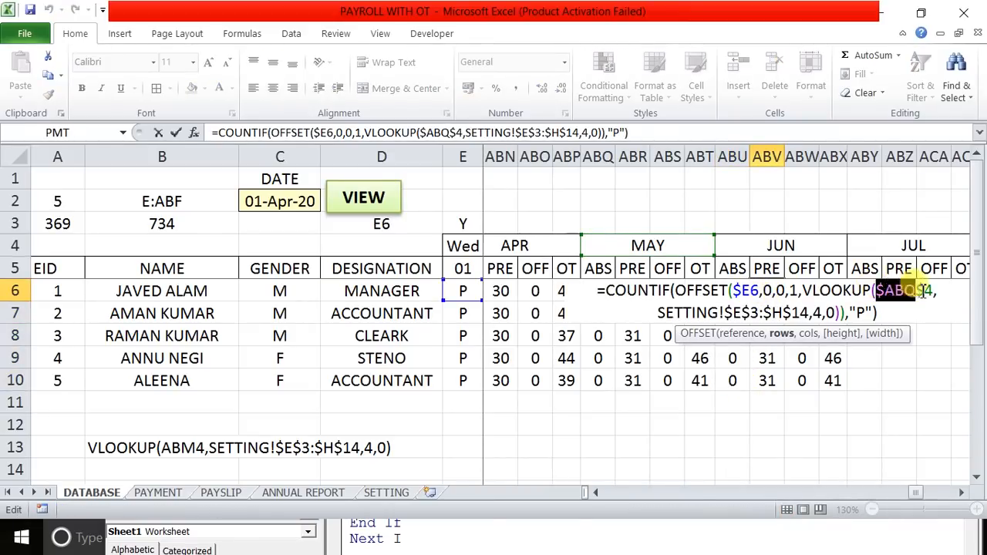
{"action": "left_click", "coordinate": [787, 246]}
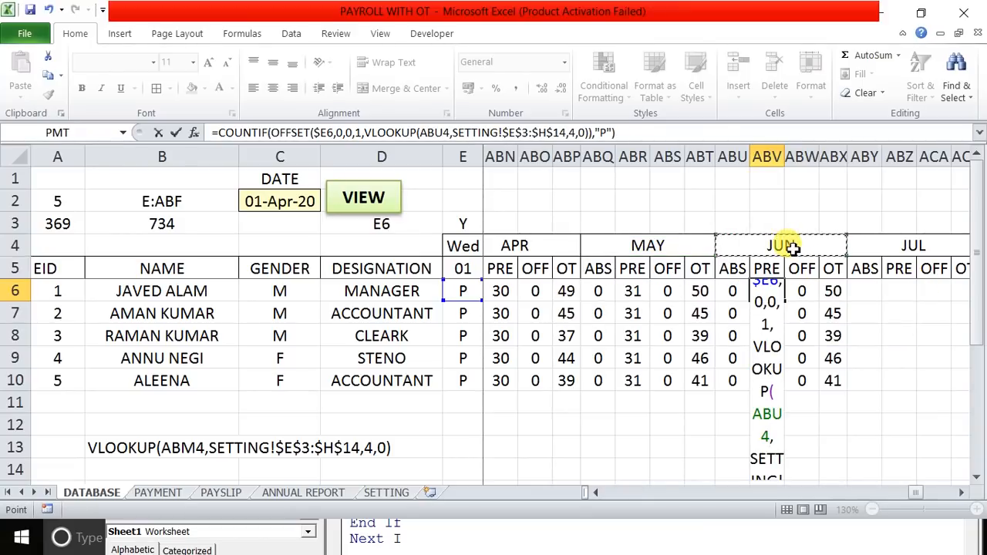
{"action": "key", "text": "F4"}
{"action": "key", "text": "Return"}
- Point the month lookup in the June OFF formula in ABW6 to $ABU$4
{"action": "left_click", "coordinate": [803, 291]}
{"action": "double_click", "coordinate": [804, 292]}
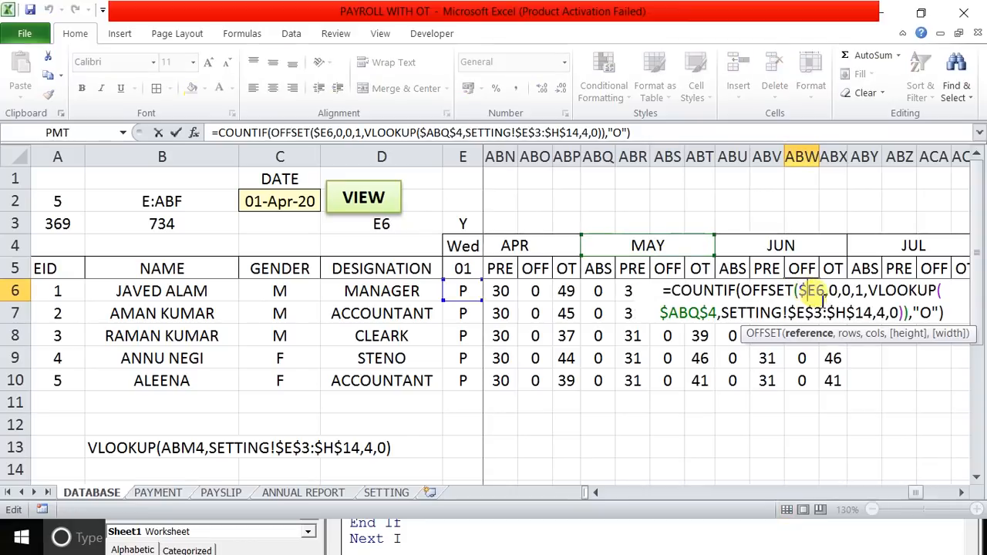
{"action": "left_click_drag", "start_coordinate": [661, 314], "coordinate": [717, 313]}
{"action": "left_click", "coordinate": [761, 247]}
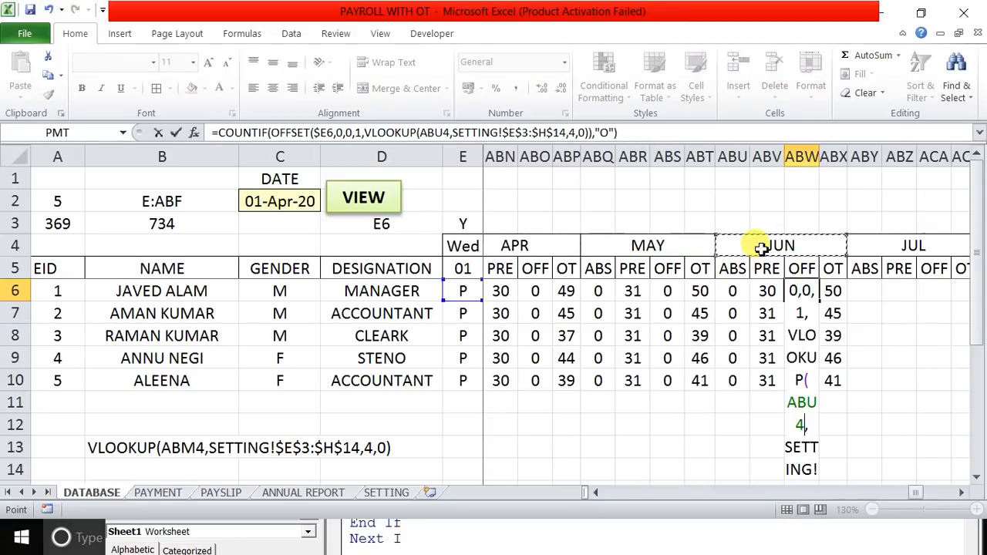
{"action": "key", "text": "F4"}
{"action": "key", "text": "Return"}
- Point the month lookup in the June OT formula in ABX6 to $ABU$4
{"action": "double_click", "coordinate": [824, 287]}
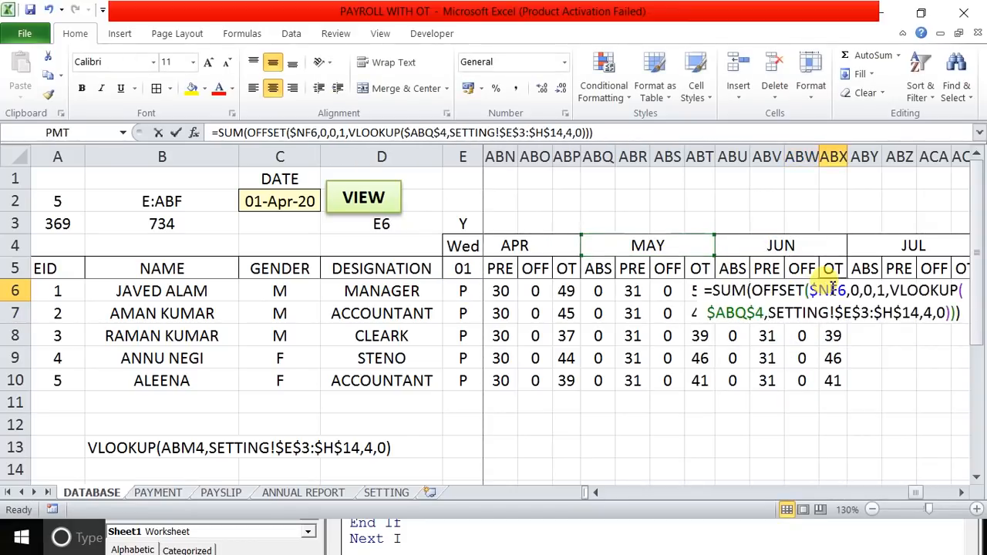
{"action": "left_click_drag", "start_coordinate": [706, 312], "coordinate": [764, 312]}
{"action": "left_click", "coordinate": [760, 246]}
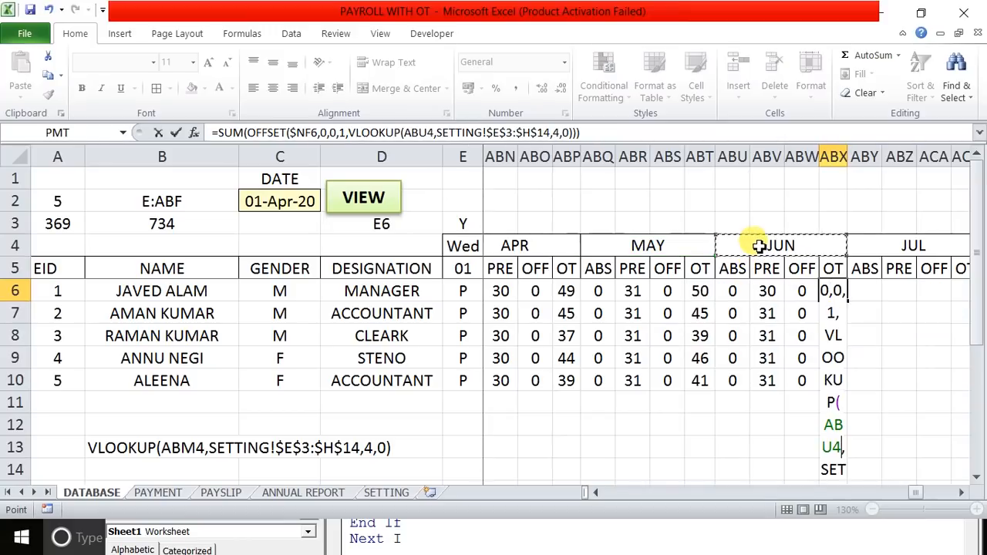
{"action": "key", "text": "F4"}
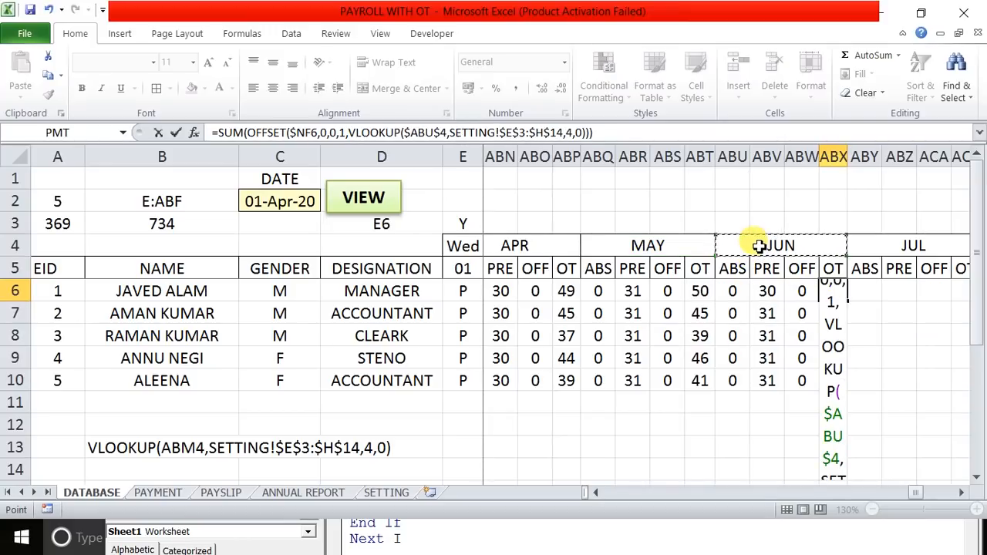
{"action": "key", "text": "Return"}
- Fill the June PRE, OFF and OT formulas from row 6 down to row 10
{"action": "left_click", "coordinate": [739, 293]}
{"action": "left_click", "coordinate": [768, 292]}
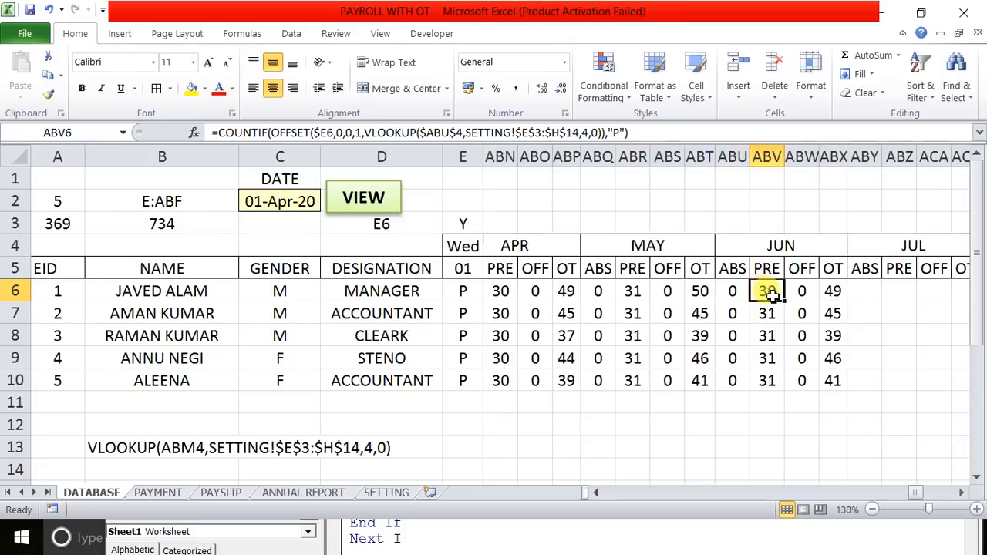
{"action": "left_click_drag", "start_coordinate": [785, 301], "coordinate": [785, 390]}
{"action": "left_click", "coordinate": [802, 292]}
{"action": "left_click_drag", "start_coordinate": [819, 302], "coordinate": [819, 390]}
{"action": "left_click", "coordinate": [837, 291]}
{"action": "left_click_drag", "start_coordinate": [846, 303], "coordinate": [847, 390]}
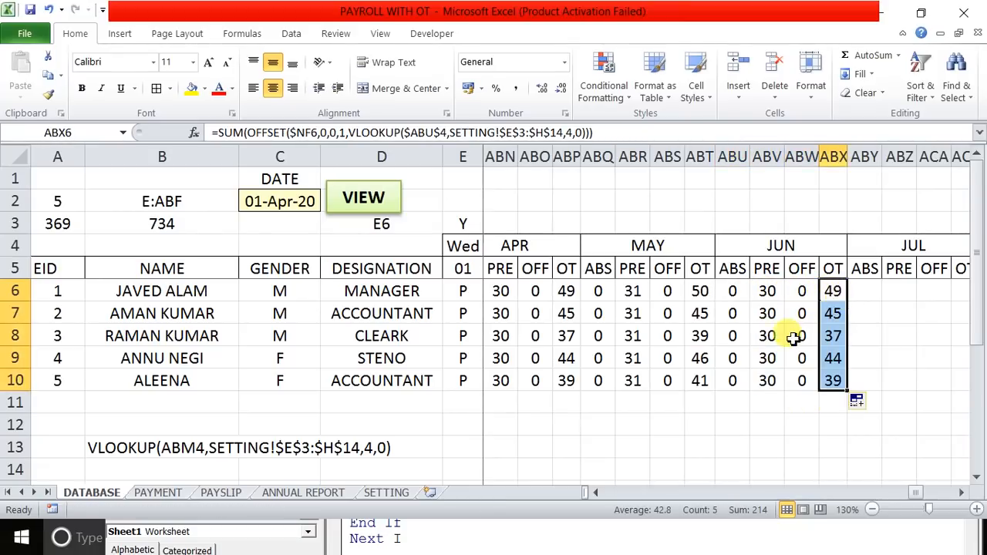
{"action": "left_click", "coordinate": [768, 334]}
{"action": "left_click_drag", "start_coordinate": [734, 291], "coordinate": [832, 382]}
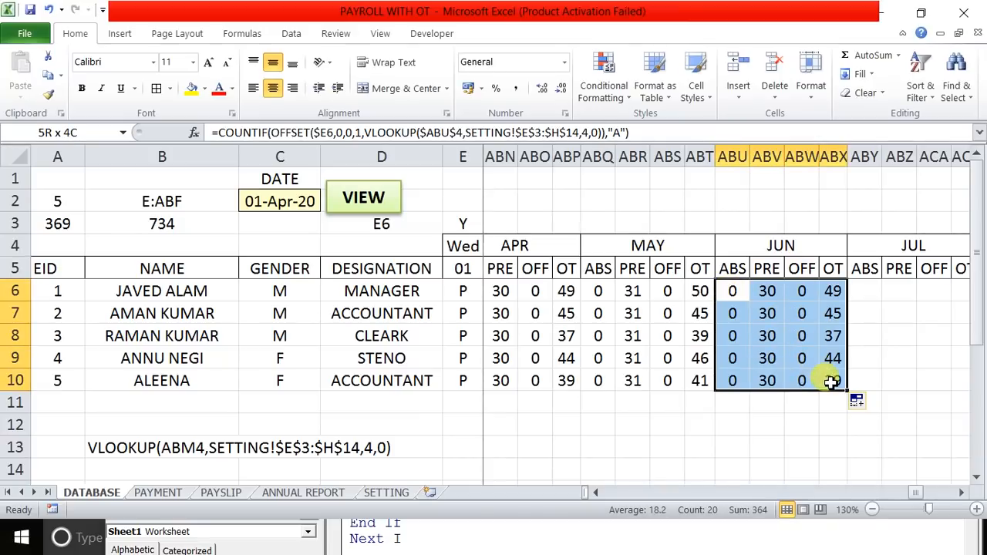
{"action": "left_click", "coordinate": [733, 400]}
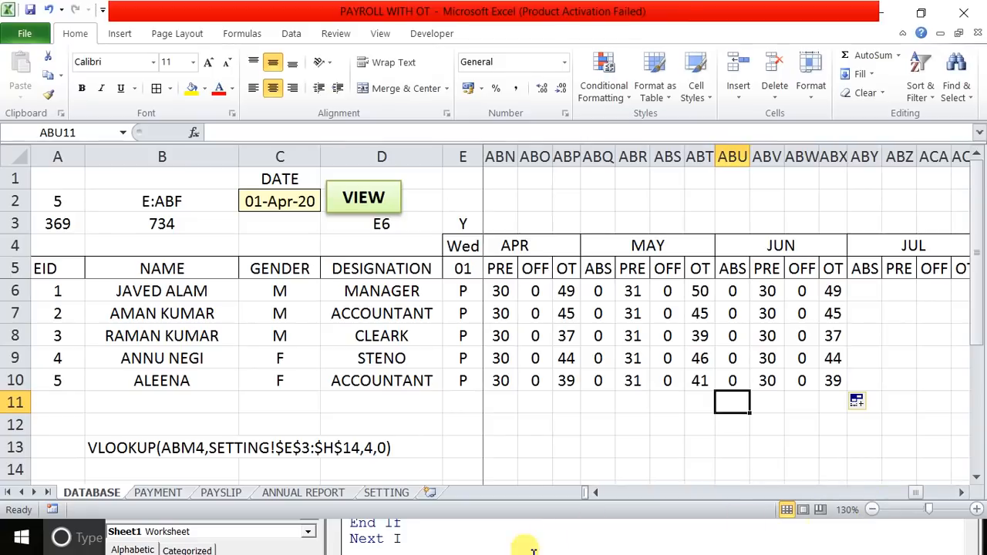
{"action": "left_click", "coordinate": [884, 17]}
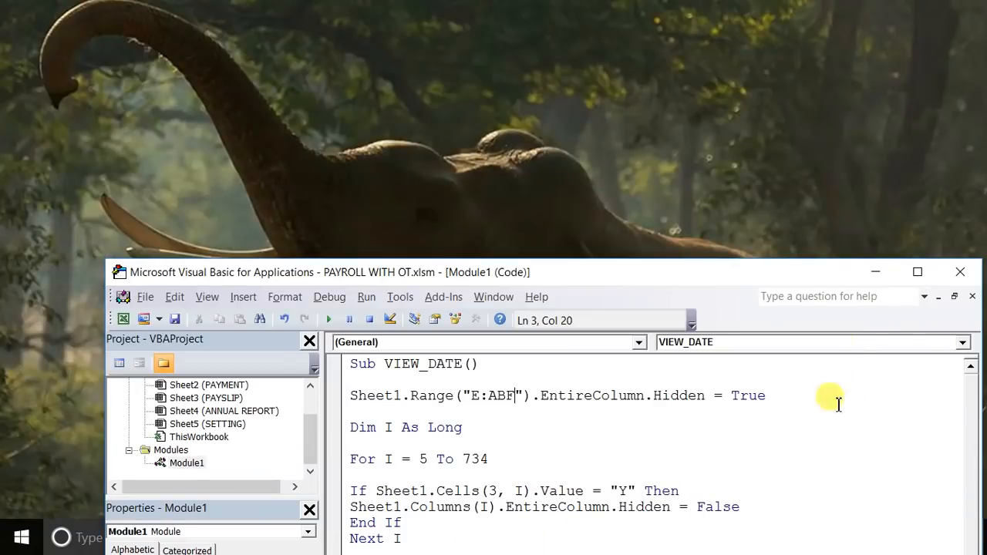
{"action": "left_click_drag", "start_coordinate": [811, 278], "coordinate": [720, 55]}
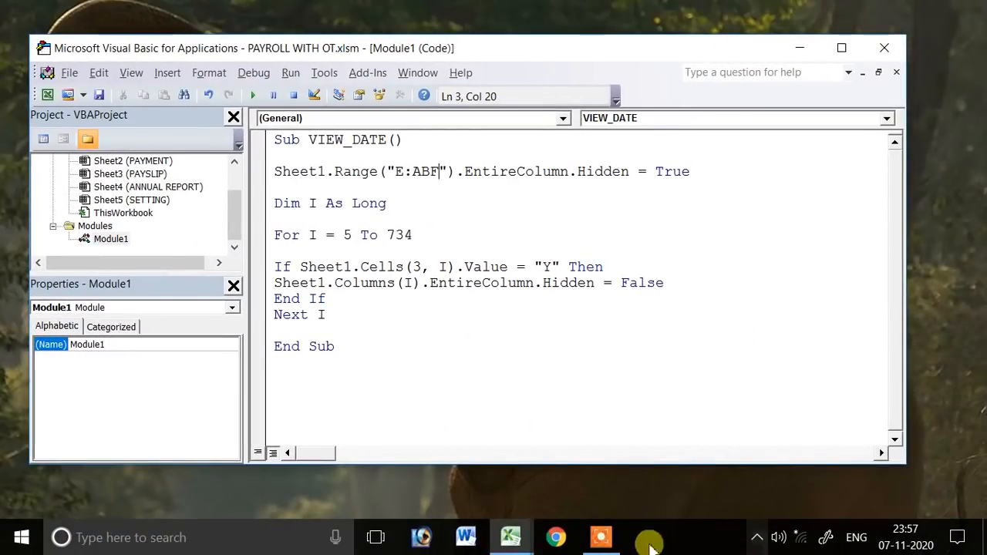
{"action": "left_click", "coordinate": [598, 533]}
{"action": "left_click", "coordinate": [533, 521]}
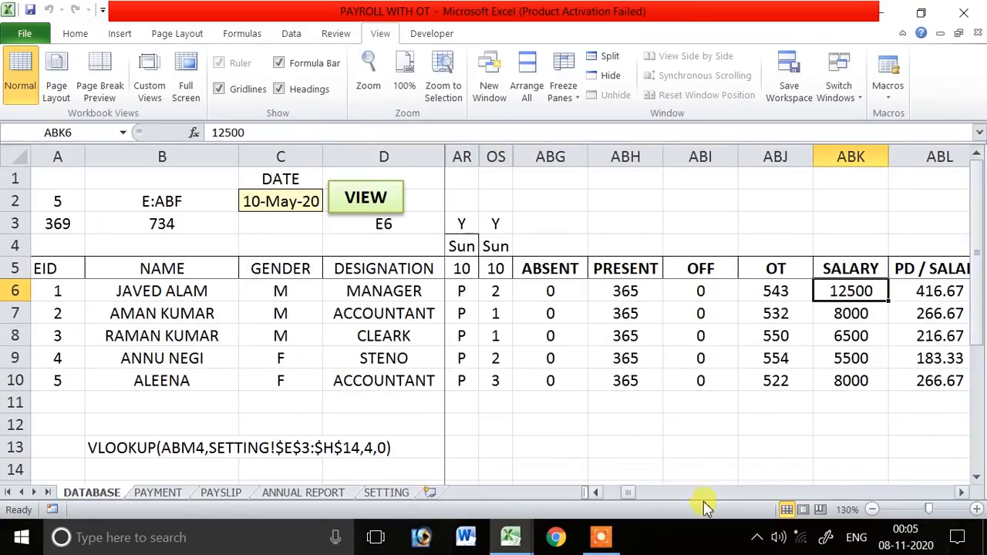
- Examine the monthly summary formulas through the March columns at the end of the DATABASE sheet
{"action": "left_click_drag", "start_coordinate": [628, 494], "coordinate": [955, 498]}
{"action": "left_click", "coordinate": [894, 291]}
{"action": "left_click", "coordinate": [925, 291]}
{"action": "left_click", "coordinate": [925, 335]}
{"action": "left_click", "coordinate": [894, 380]}
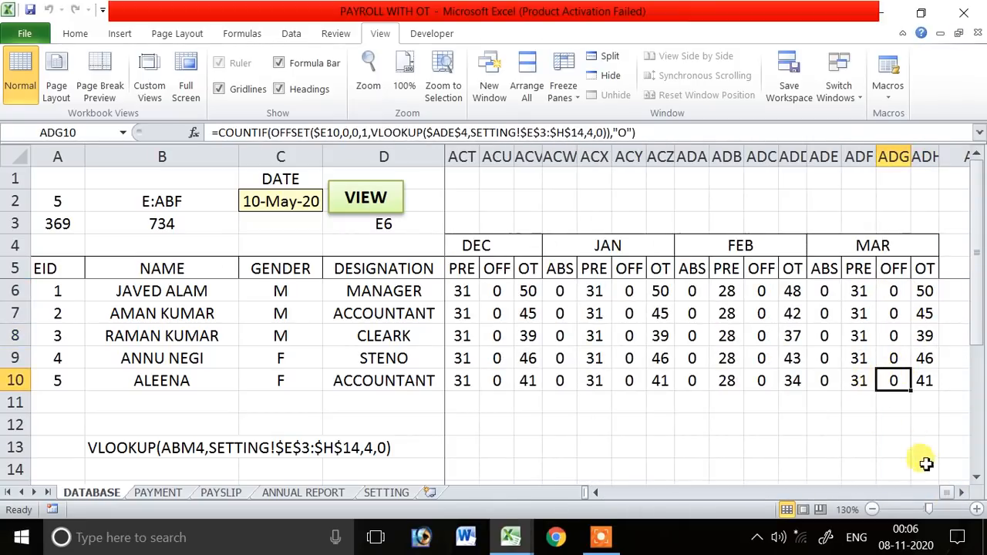
{"action": "left_click_drag", "start_coordinate": [948, 494], "coordinate": [578, 499]}
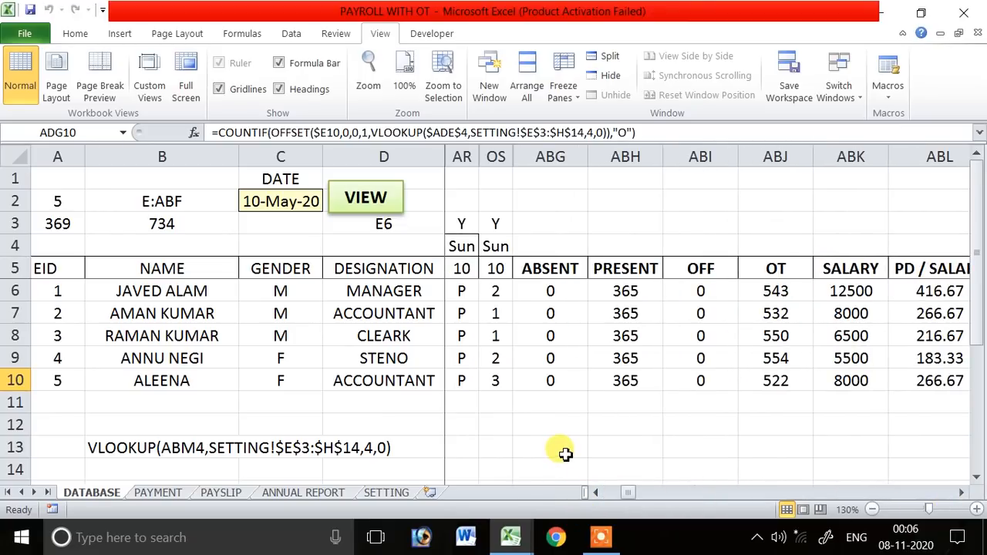
- Clear the VLOOKUP note from cell B13 and rerun the date view macro
{"action": "left_click", "coordinate": [125, 442]}
{"action": "key", "text": "Delete"}
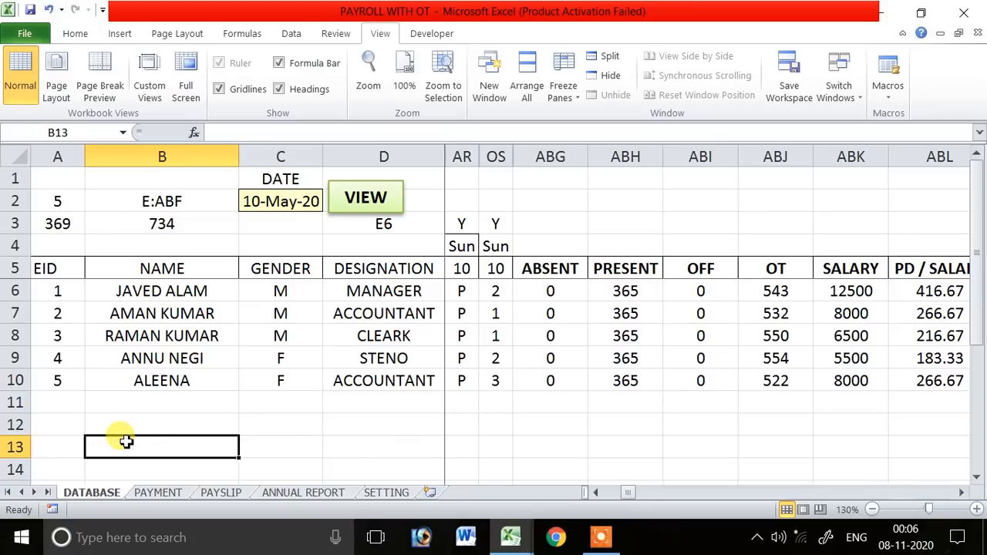
{"action": "left_click", "coordinate": [389, 218]}
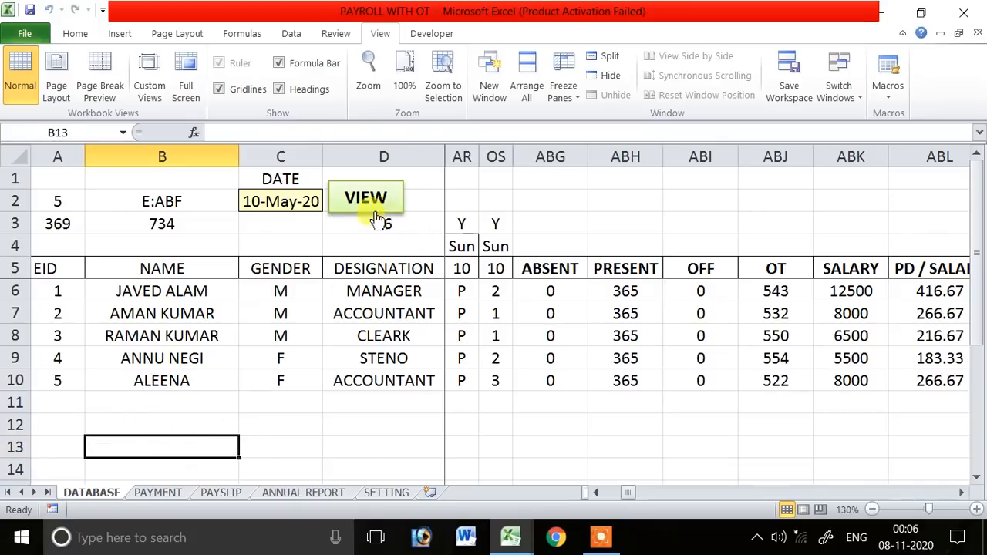
- Set the date in C2 to 8-11-20 and display that day's attendance and overtime columns
{"action": "left_click", "coordinate": [314, 203]}
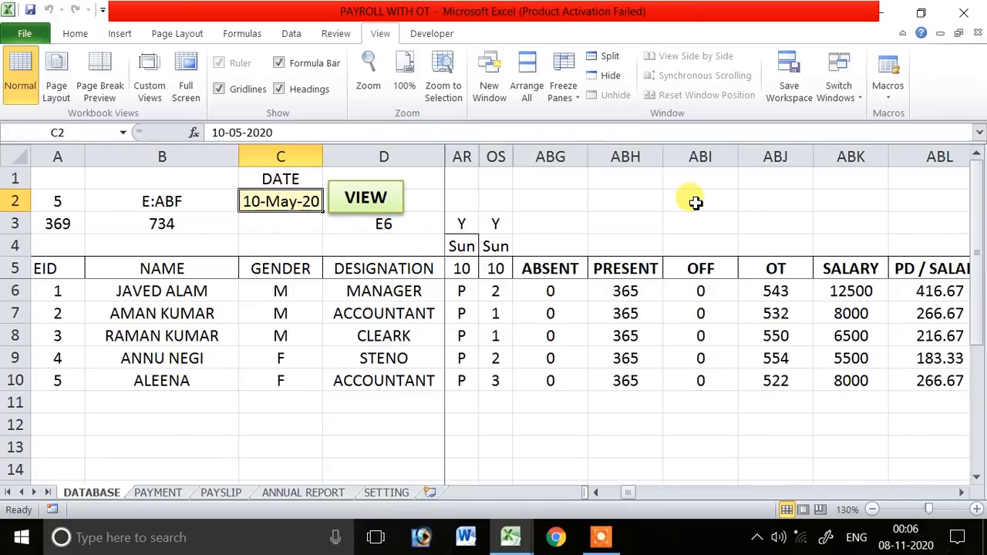
{"action": "type", "text": "8-"}
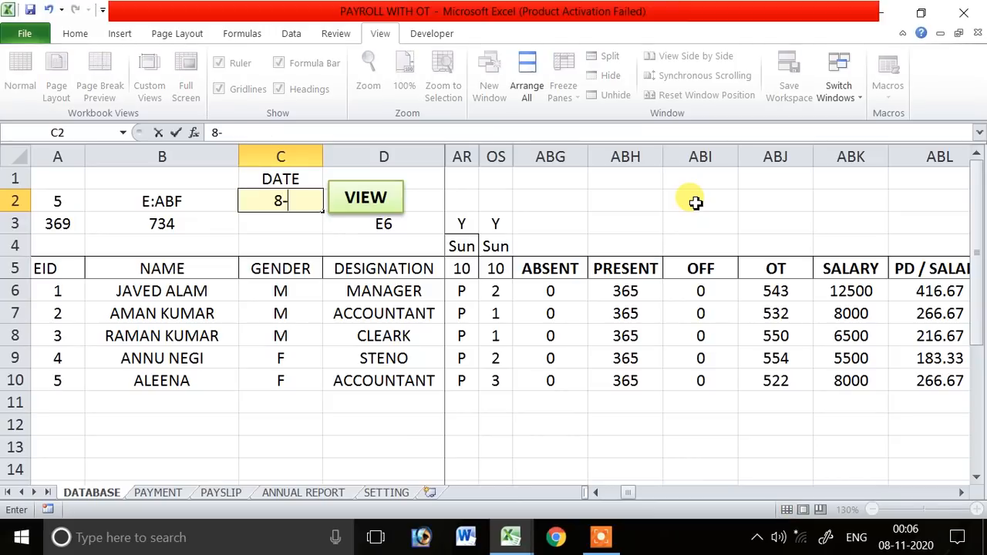
{"action": "type", "text": "11-20"}
{"action": "key", "text": "Return"}
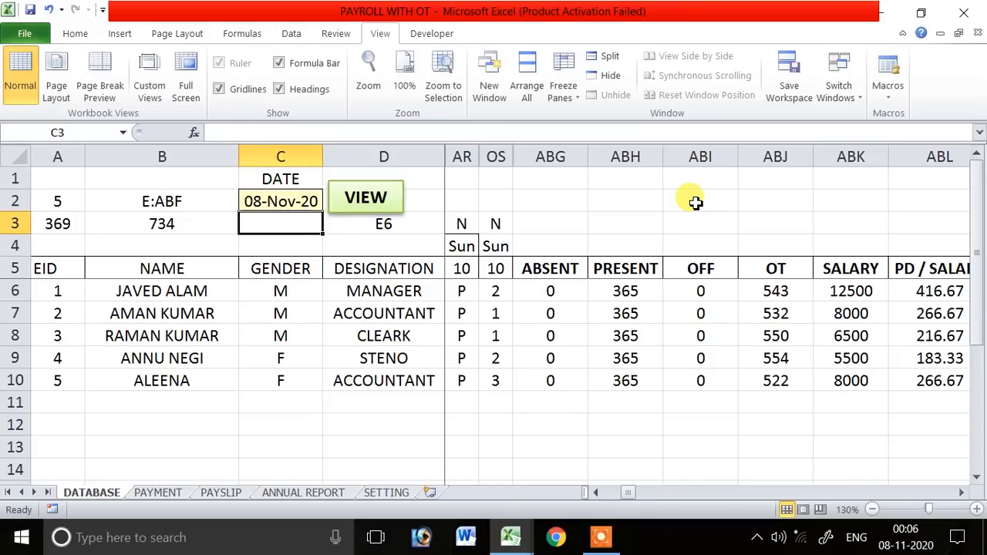
{"action": "left_click", "coordinate": [406, 208]}
- Examine the displayed date's overtime values, attendance marks and weekday cell for the five employees
{"action": "left_click", "coordinate": [498, 293]}
{"action": "key", "text": "Down"}
{"action": "key", "text": "Down"}
{"action": "left_click", "coordinate": [500, 382]}
{"action": "left_click_drag", "start_coordinate": [465, 292], "coordinate": [472, 380]}
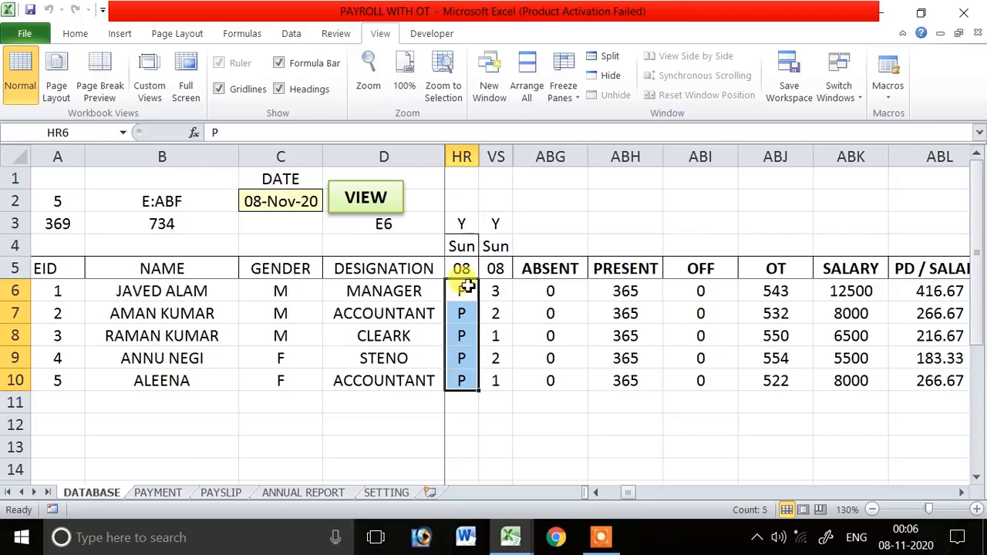
{"action": "left_click", "coordinate": [468, 245]}
{"action": "double_click", "coordinate": [471, 246]}
{"action": "key", "text": "Return"}
- Change the date in C2 to 07-11-2020 and display that day's attendance and overtime columns
{"action": "left_click", "coordinate": [303, 203]}
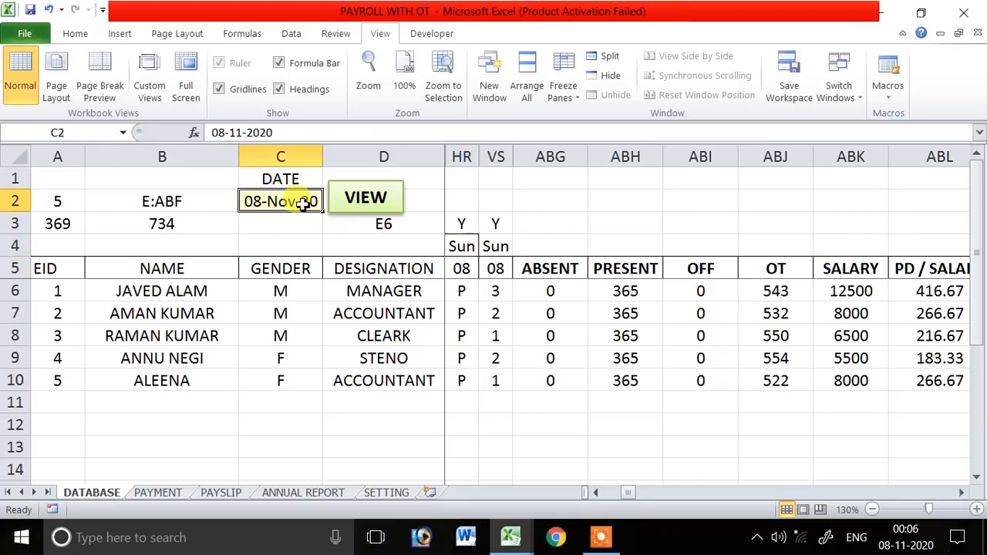
{"action": "double_click", "coordinate": [304, 203]}
{"action": "type", "text": "07"}
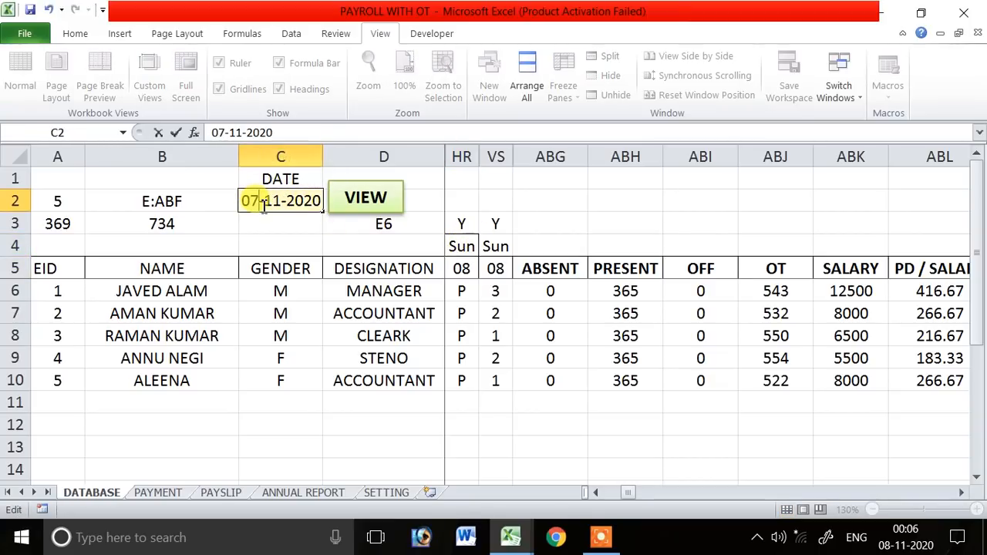
{"action": "key", "text": "Return"}
{"action": "left_click", "coordinate": [353, 210]}
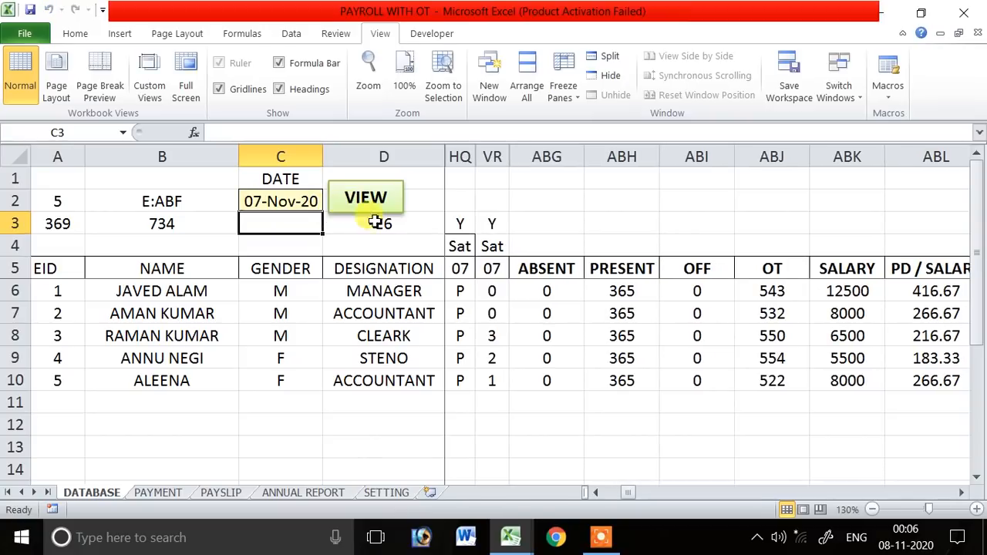
- Change the date in C2 to 08-11-2020 and display that day's attendance and overtime columns
{"action": "left_click", "coordinate": [292, 201]}
{"action": "double_click", "coordinate": [292, 201]}
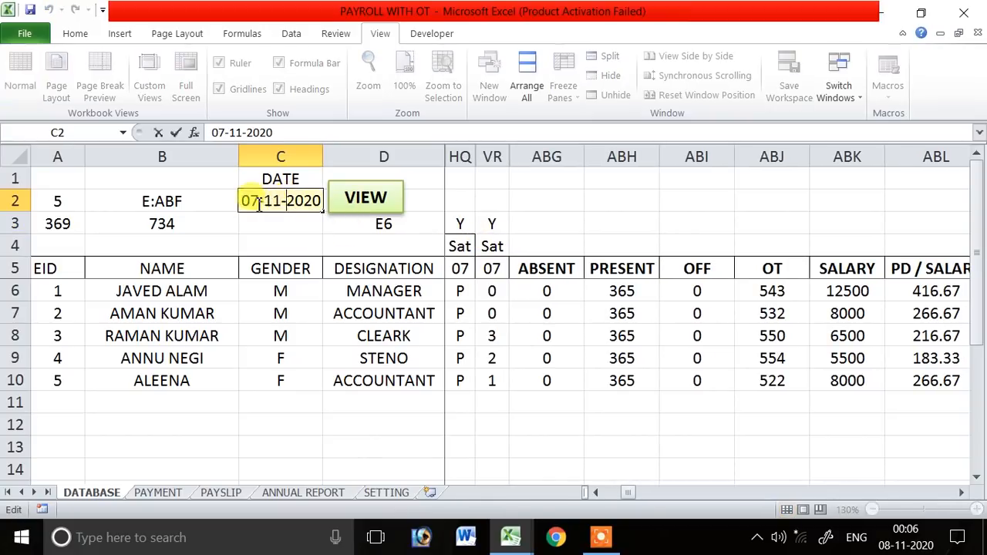
{"action": "type", "text": "08"}
{"action": "key", "text": "Return"}
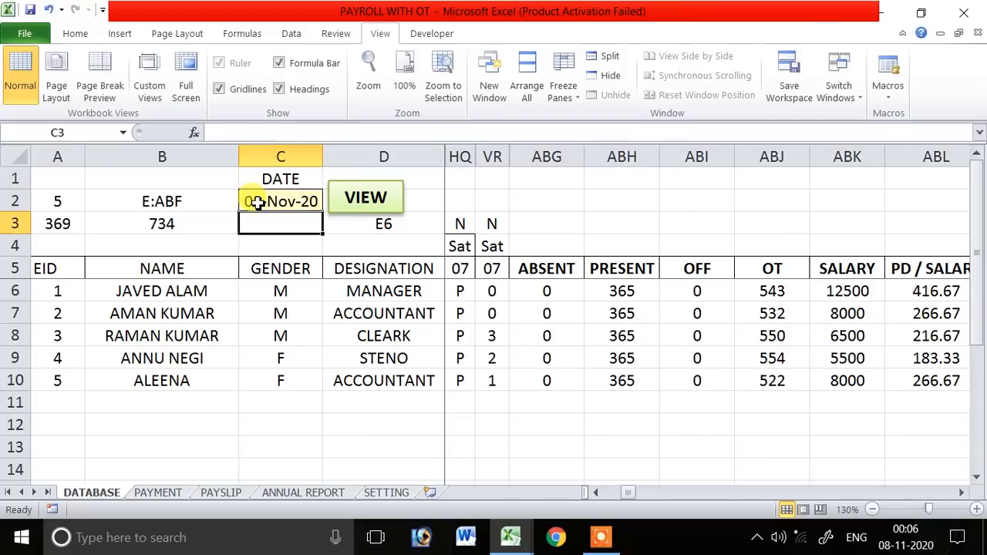
{"action": "left_click", "coordinate": [342, 195]}
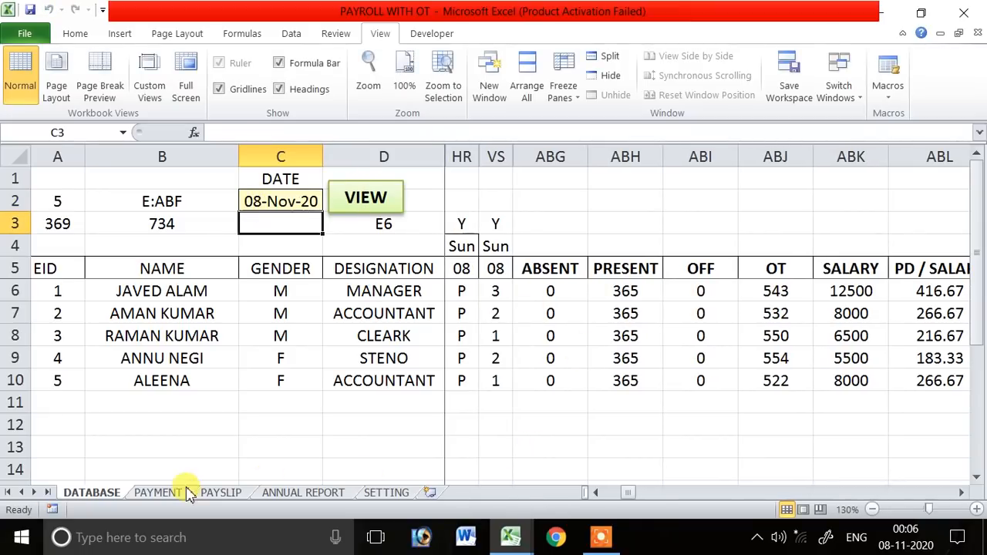
- Enter the header SALARY in ADI4, beside the MAR summary block
{"action": "left_click_drag", "start_coordinate": [638, 495], "coordinate": [980, 500]}
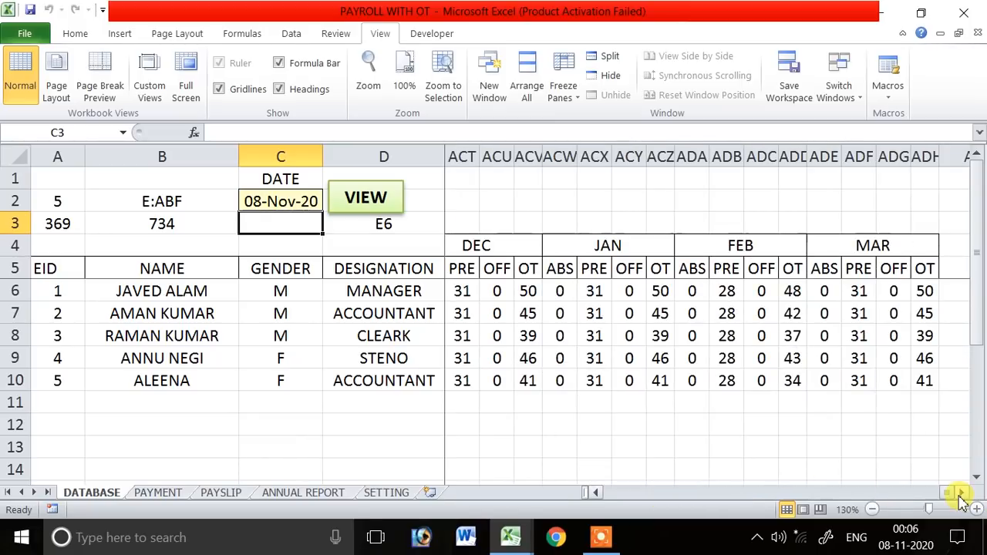
{"action": "left_click", "coordinate": [962, 494]}
{"action": "left_click", "coordinate": [962, 494]}
{"action": "left_click", "coordinate": [963, 494]}
{"action": "left_click", "coordinate": [963, 493]}
{"action": "left_click", "coordinate": [963, 493]}
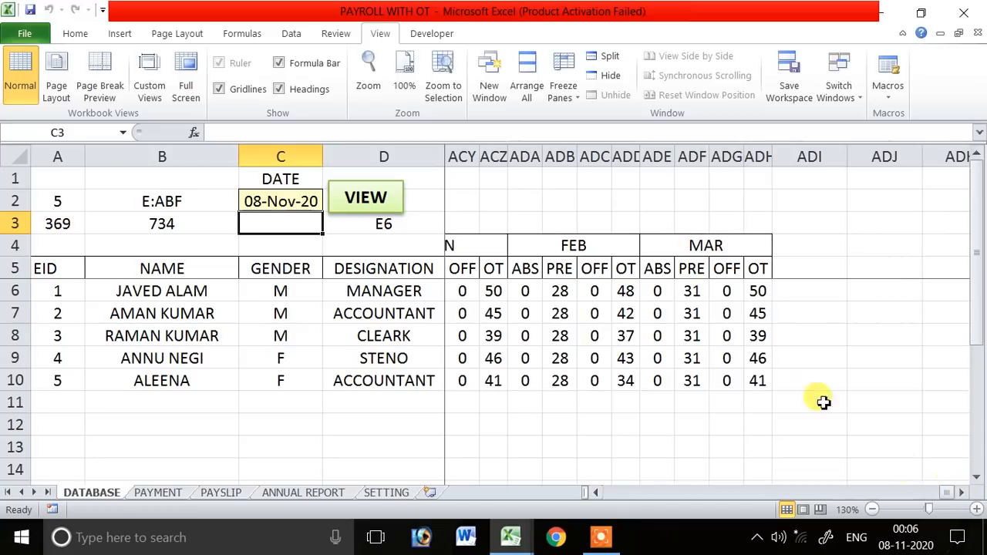
{"action": "mouse_move", "coordinate": [786, 248]}
{"action": "left_mouse_down"}
{"action": "mouse_move", "coordinate": [790, 263]}
{"action": "mouse_move", "coordinate": [793, 248]}
{"action": "left_mouse_up"}
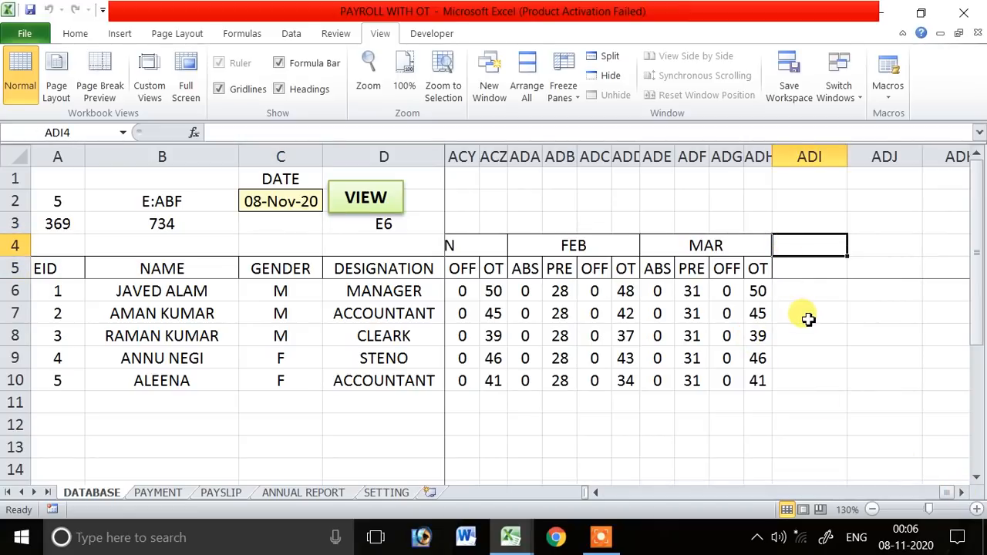
{"action": "type", "text": "SALAR"}
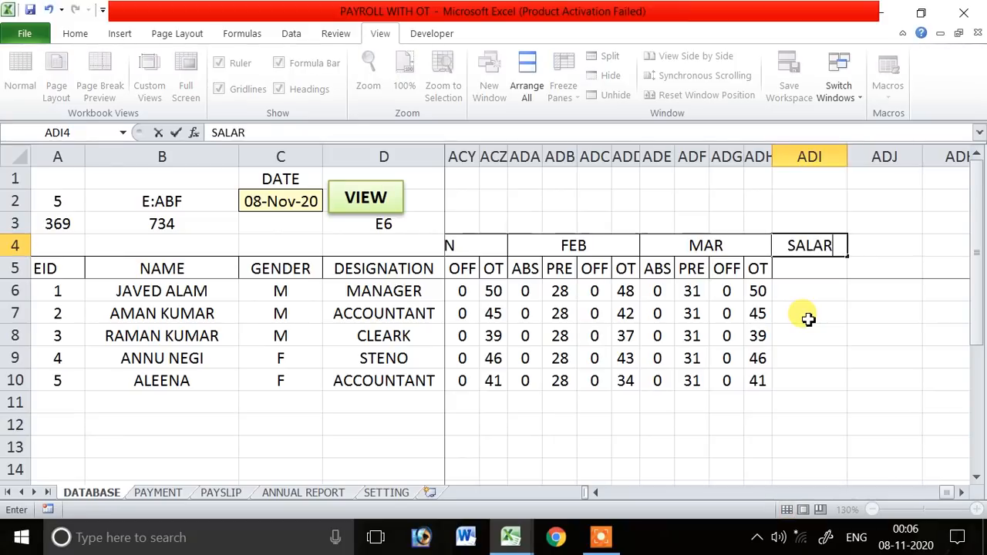
{"action": "type", "text": "Y"}
{"action": "key", "text": "Return"}
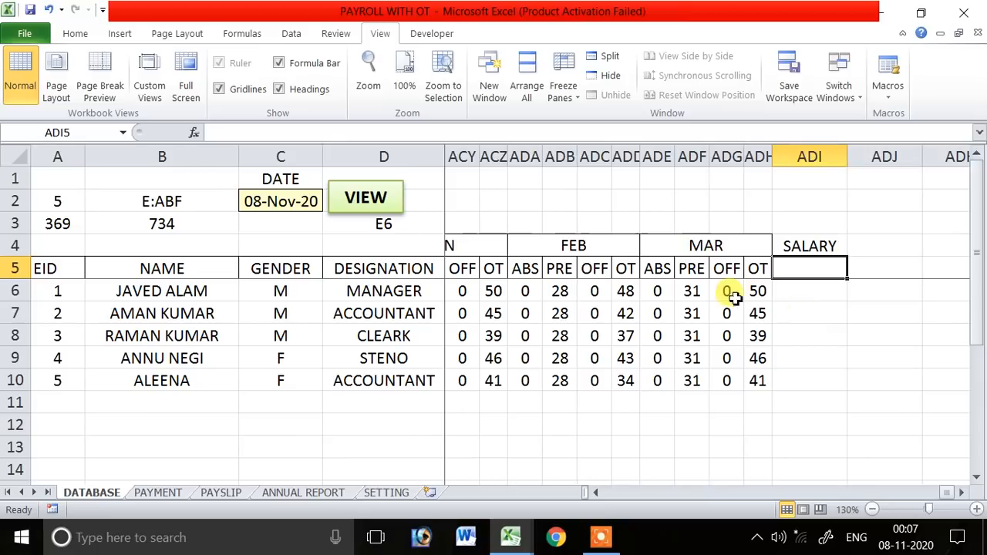
{"action": "type", "text": "AT"}
{"action": "key", "text": "Tab"}
{"action": "type", "text": "OT"}
{"action": "key", "text": "Return"}
{"action": "left_click", "coordinate": [818, 267]}
{"action": "key", "text": "Delete"}
{"action": "left_click", "coordinate": [882, 267]}
{"action": "key", "text": "Delete"}
- Enter the header SALARY PAY in ADI4 and OT PAY in ADJ4
{"action": "left_click", "coordinate": [872, 247]}
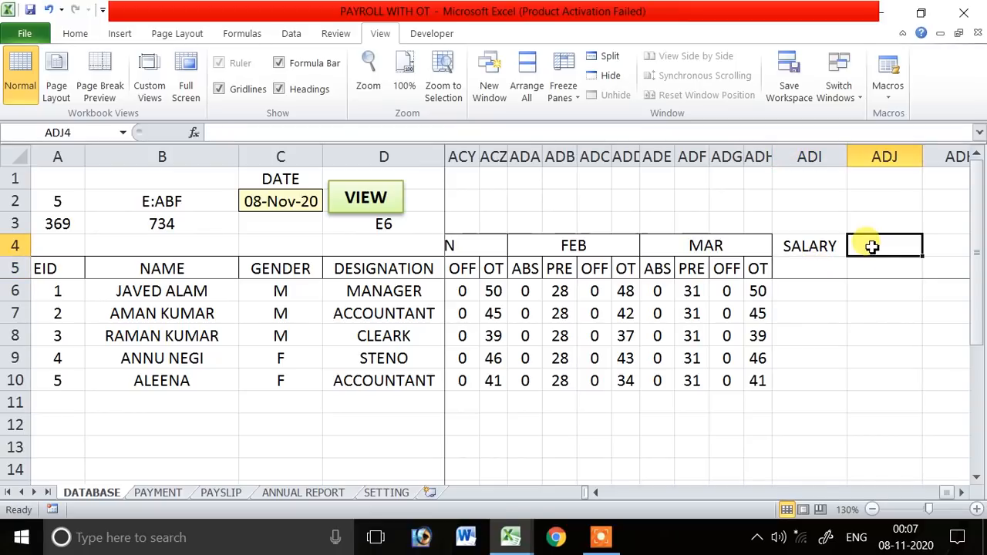
{"action": "key", "text": "Left"}
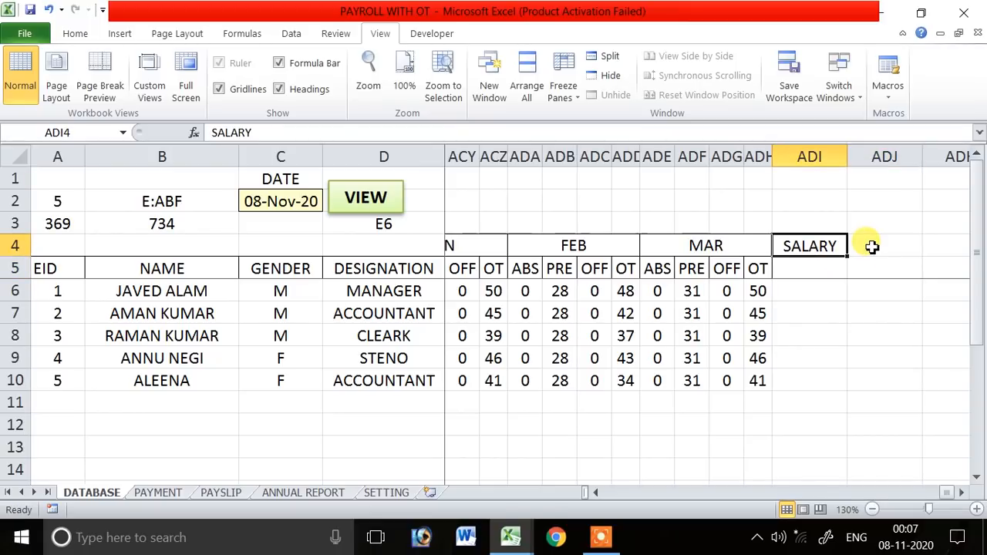
{"action": "type", "text": "SALARY PAY"}
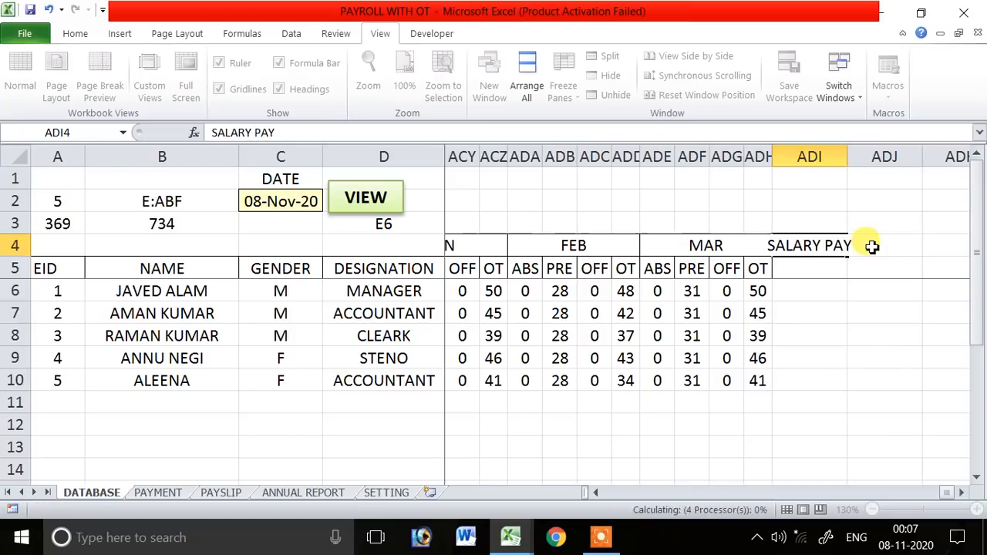
{"action": "key", "text": "Tab"}
{"action": "type", "text": "OT PAY"}
{"action": "key", "text": "Return"}
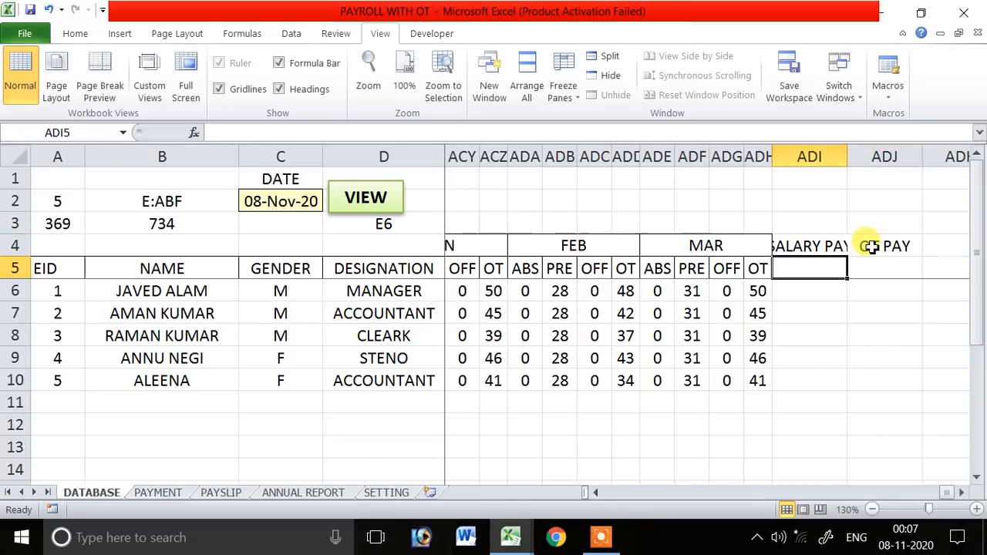
- Merge and center the SALARY PAY and OT PAY headers across rows 4 and 5, wrapping the SALARY PAY text
{"action": "left_click_drag", "start_coordinate": [806, 247], "coordinate": [807, 275]}
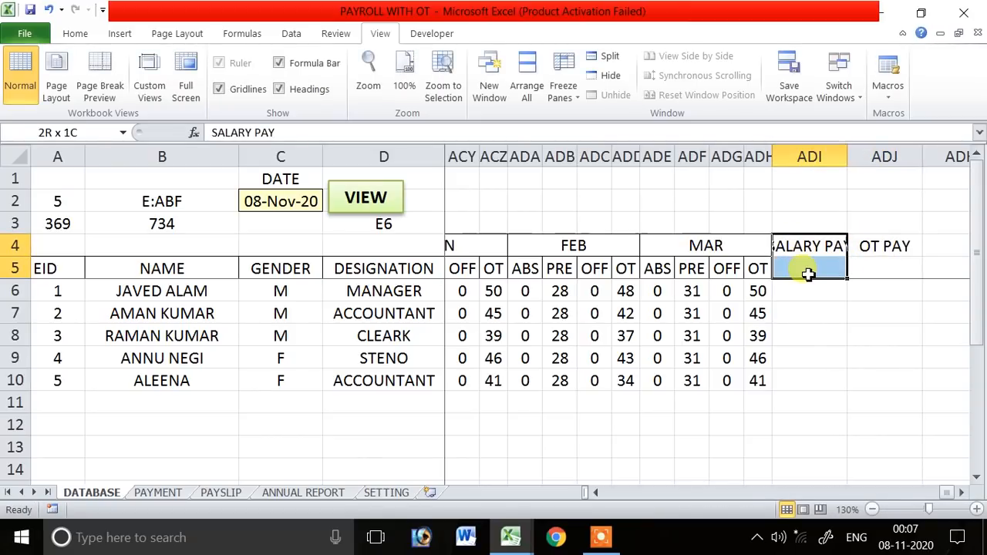
{"action": "left_click", "coordinate": [76, 33]}
{"action": "left_click", "coordinate": [397, 68]}
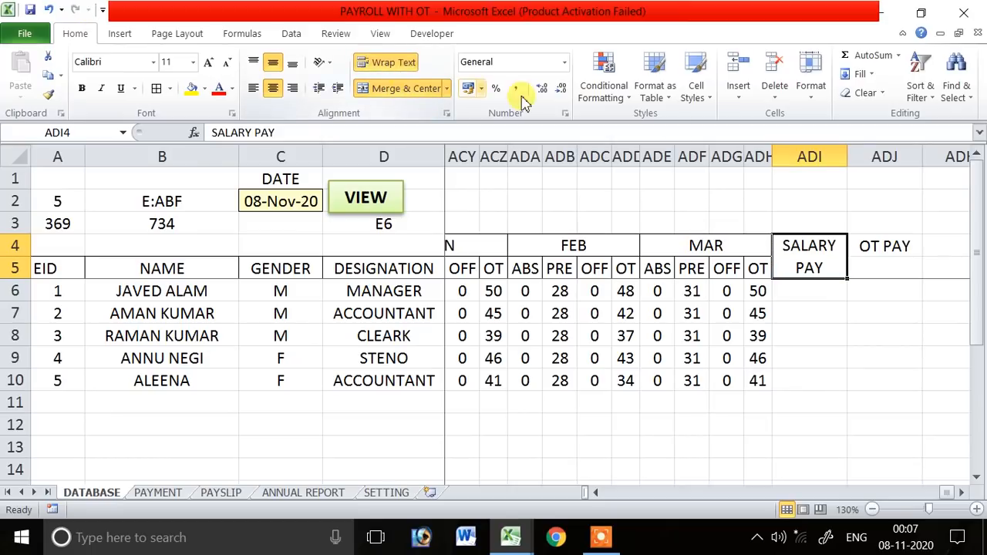
{"action": "left_click_drag", "start_coordinate": [884, 246], "coordinate": [883, 266]}
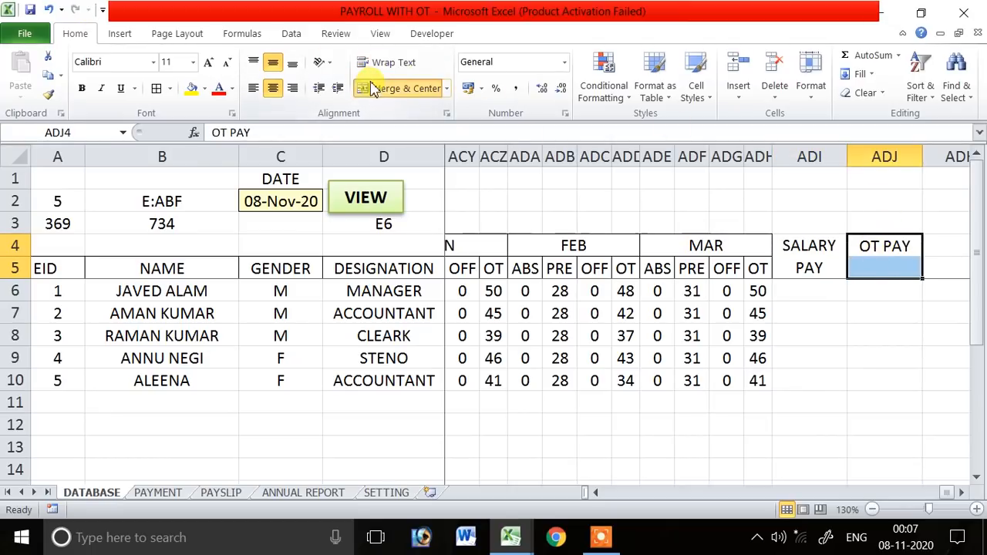
{"action": "left_click", "coordinate": [406, 88]}
{"action": "left_click_drag", "start_coordinate": [795, 247], "coordinate": [807, 266]}
{"action": "mouse_move", "coordinate": [864, 258]}
{"action": "left_mouse_down"}
{"action": "mouse_move", "coordinate": [948, 260]}
{"action": "mouse_move", "coordinate": [875, 258]}
{"action": "left_mouse_up"}
{"action": "left_click", "coordinate": [840, 293]}
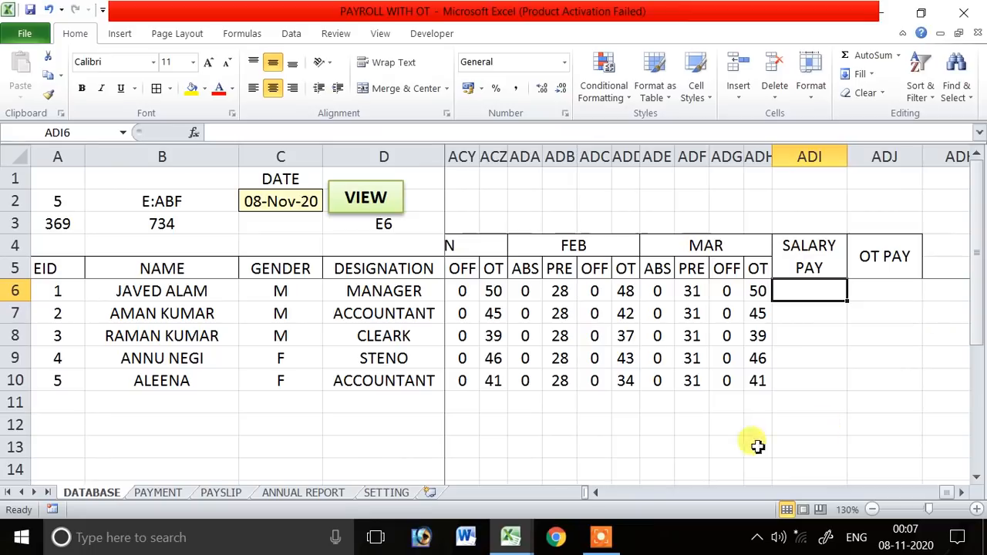
- Try inserting two blank columns between the APR and MAY summary blocks
{"action": "left_click_drag", "start_coordinate": [596, 494], "coordinate": [596, 495]}
{"action": "left_click", "coordinate": [741, 269]}
{"action": "left_click_drag", "start_coordinate": [655, 266], "coordinate": [731, 382]}
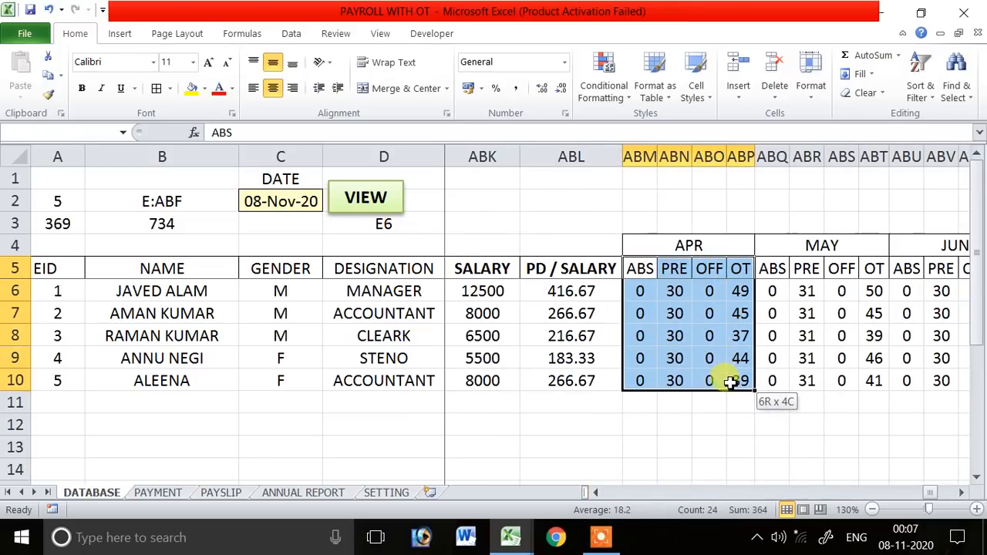
{"action": "left_click", "coordinate": [774, 156]}
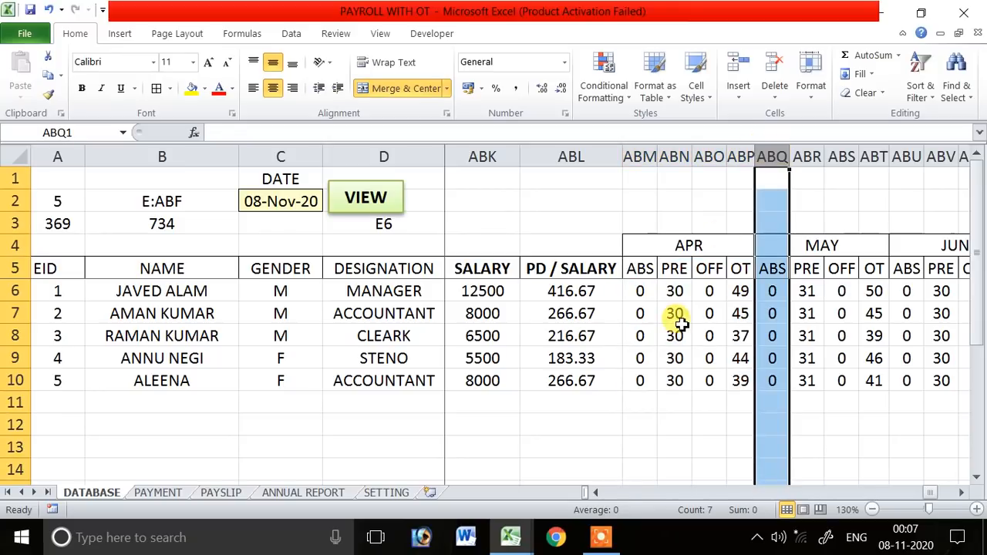
{"action": "right_click", "coordinate": [779, 159]}
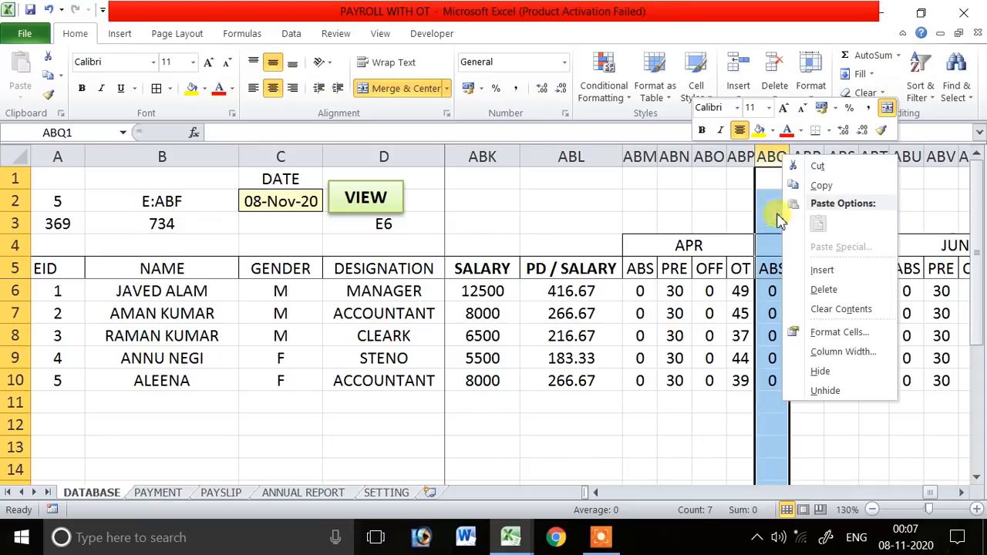
{"action": "left_click", "coordinate": [819, 270]}
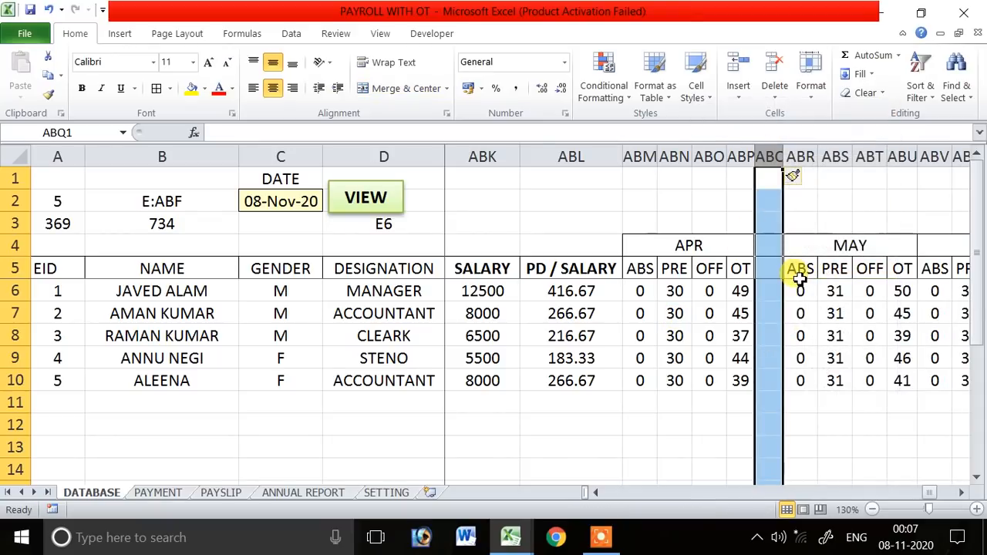
{"action": "key", "text": "ctrl+y"}
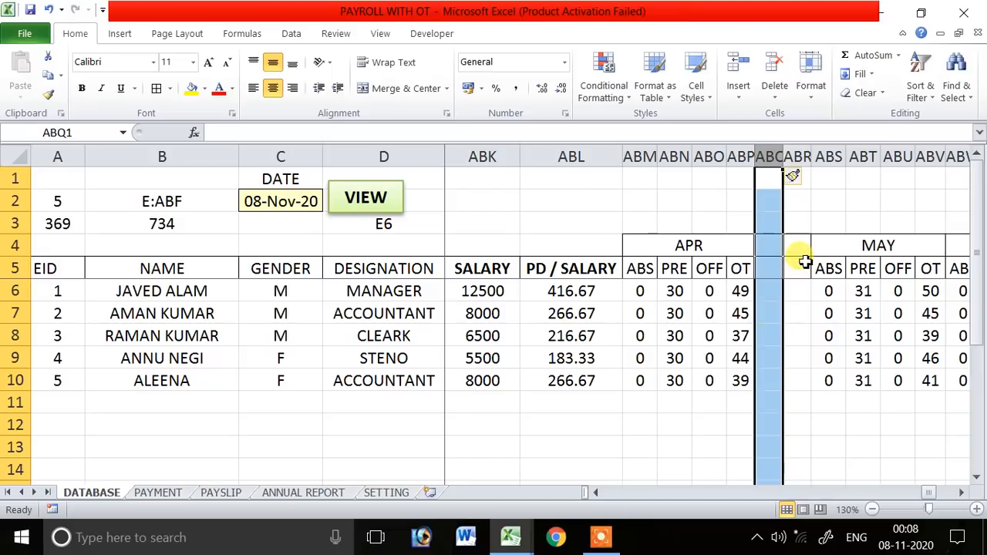
{"action": "left_click", "coordinate": [803, 265]}
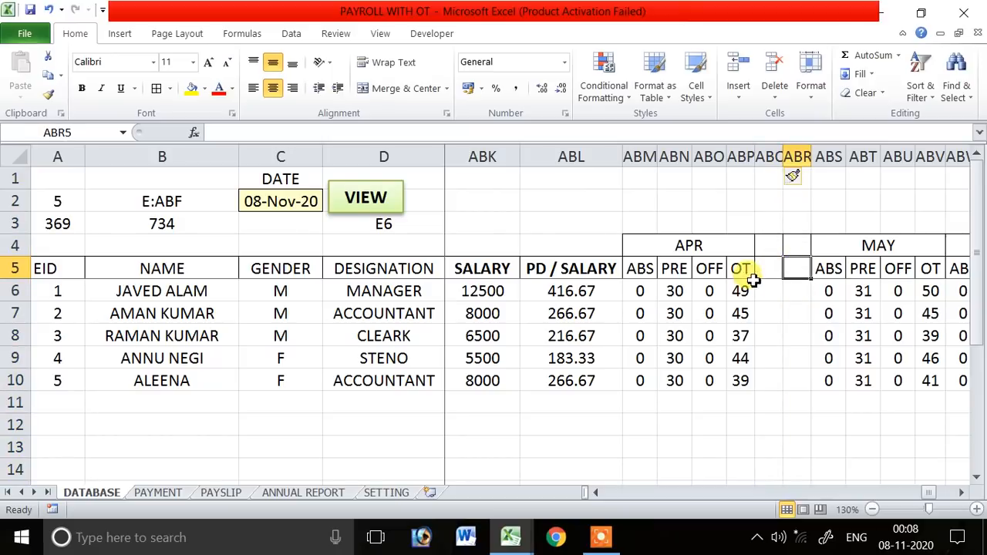
{"action": "left_click", "coordinate": [710, 251]}
{"action": "left_click", "coordinate": [766, 267]}
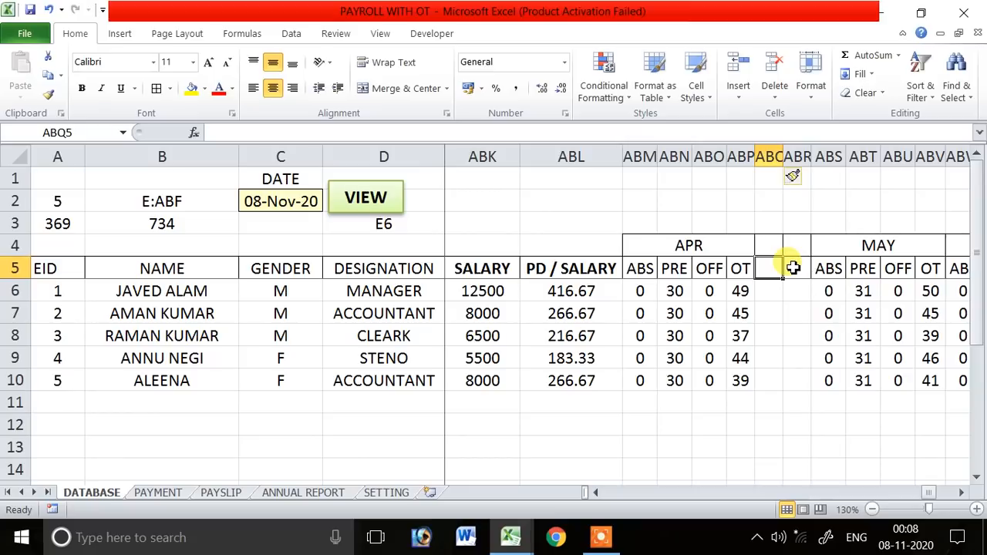
- Delete the two blank columns ABQ and ABR before the MAY block
{"action": "left_click_drag", "start_coordinate": [770, 156], "coordinate": [795, 158]}
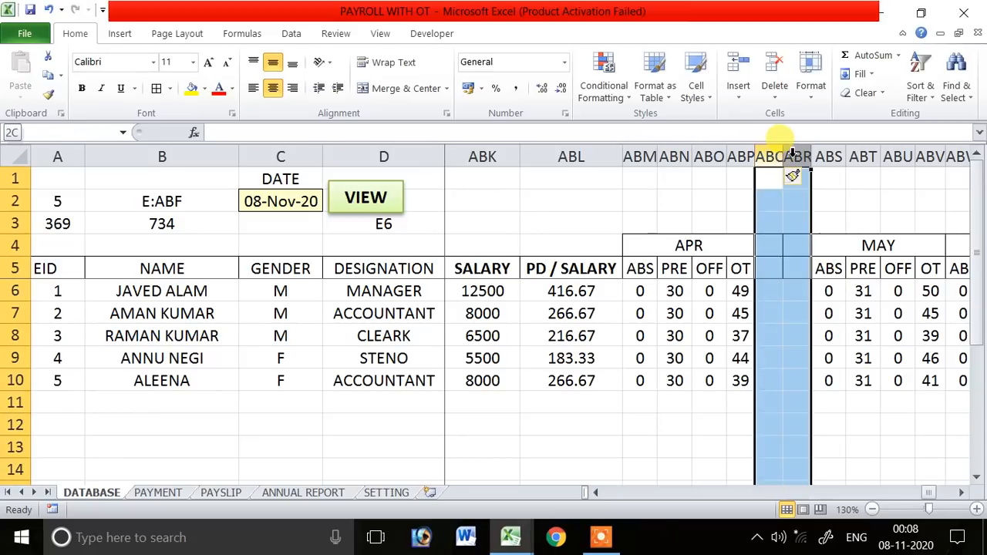
{"action": "right_click", "coordinate": [795, 158]}
{"action": "left_click", "coordinate": [835, 290]}
{"action": "left_click", "coordinate": [772, 358]}
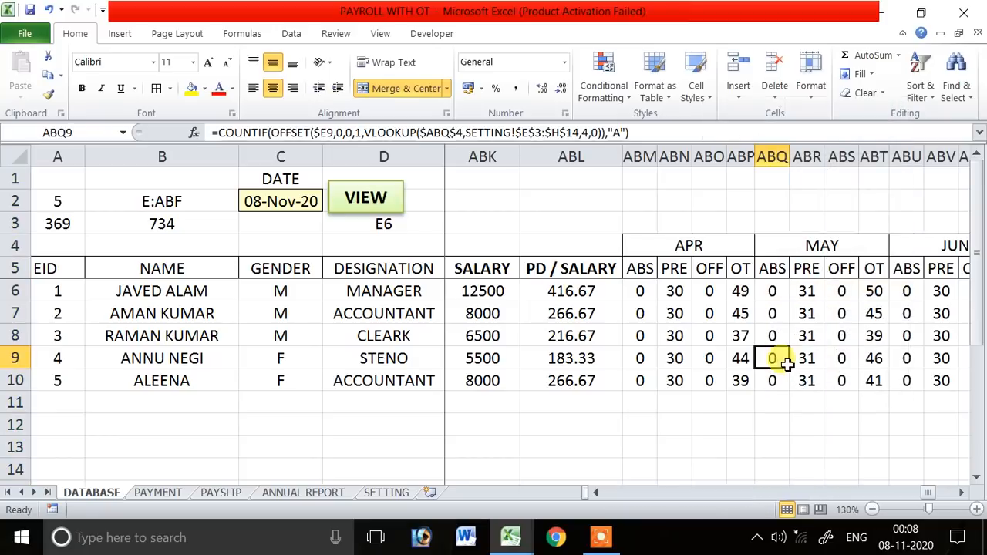
- Unmerge the SALARY PAY and OT PAY headers and place them in ADI5 and ADJ5 without text wrapping
{"action": "left_click", "coordinate": [961, 492]}
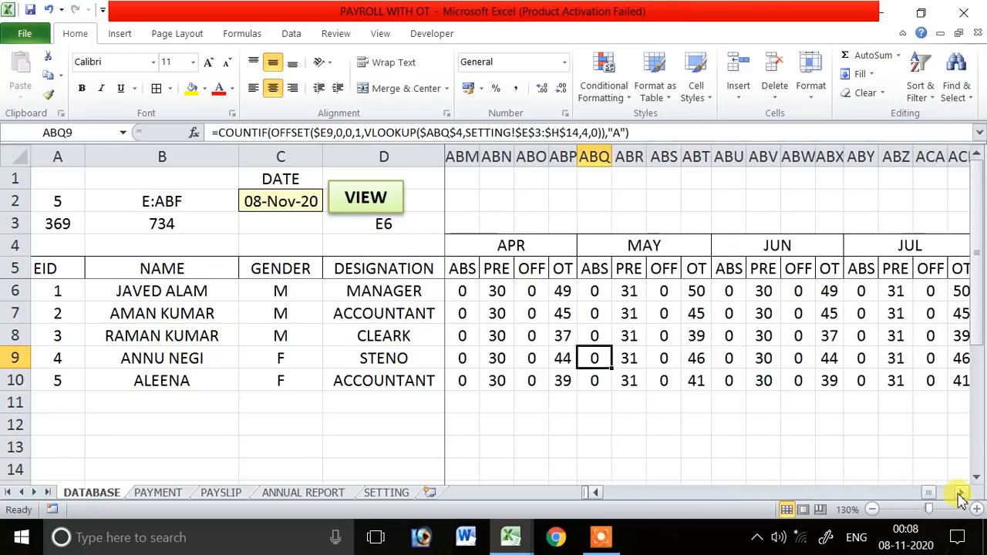
{"action": "left_click", "coordinate": [962, 492]}
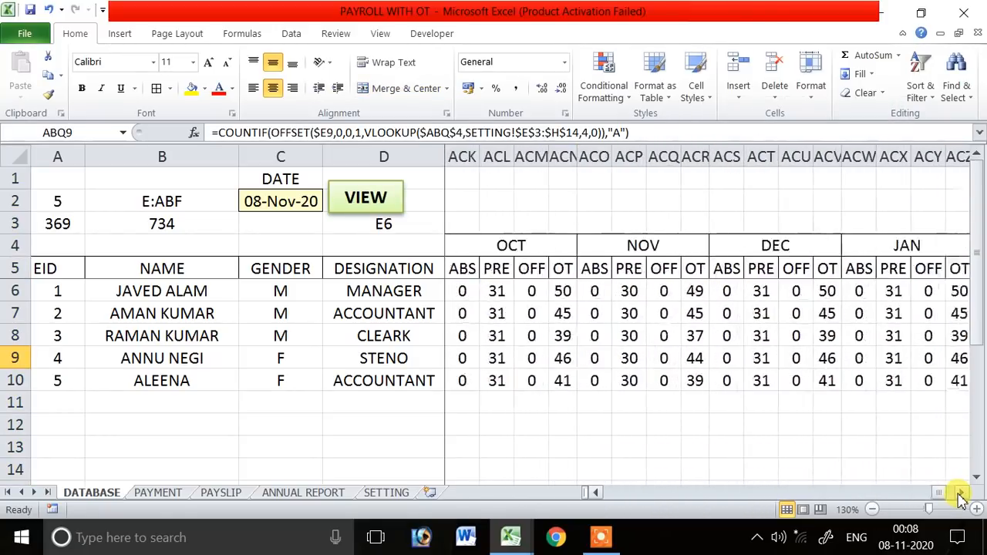
{"action": "left_click", "coordinate": [961, 493]}
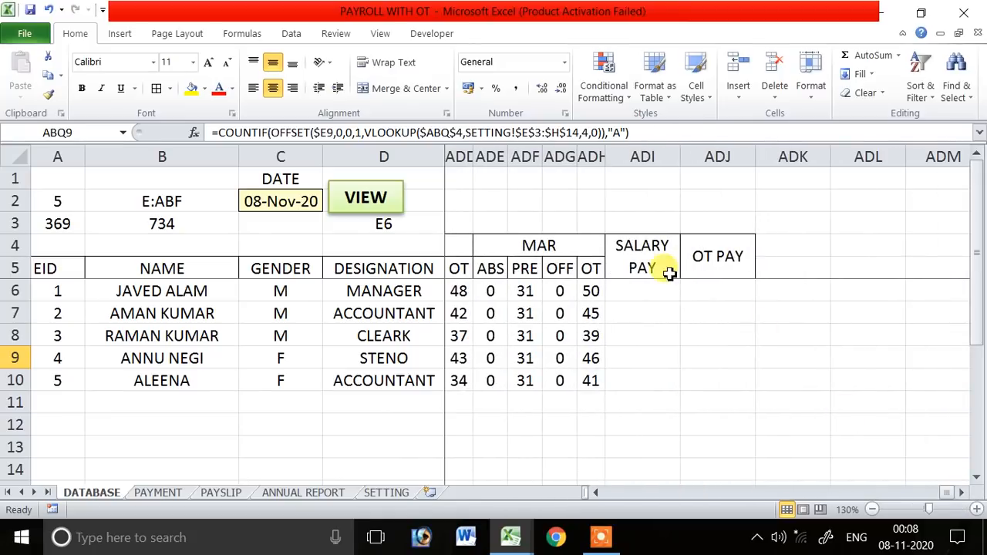
{"action": "left_click_drag", "start_coordinate": [666, 266], "coordinate": [725, 260]}
{"action": "left_click", "coordinate": [408, 89]}
{"action": "left_click_drag", "start_coordinate": [635, 245], "coordinate": [700, 269]}
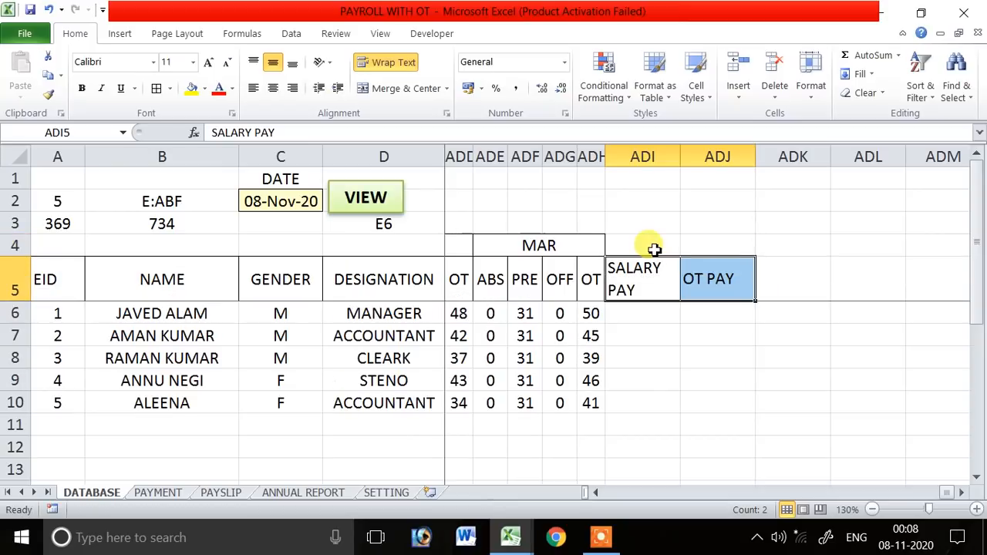
{"action": "left_click", "coordinate": [405, 65]}
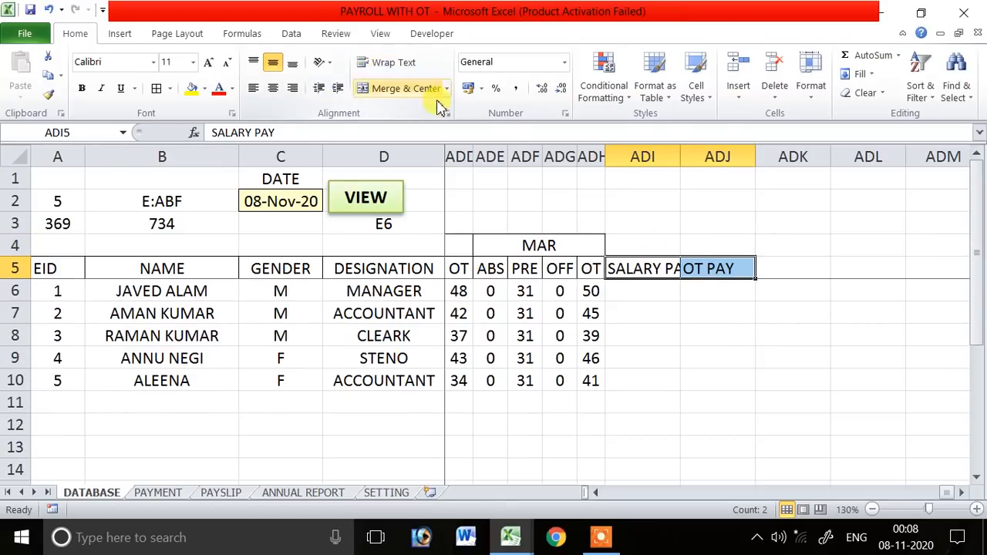
- Widen column ADI to fit its SALARY PAY header and enter the header PAYMENT in ADK5
{"action": "left_click", "coordinate": [662, 266]}
{"action": "left_click_drag", "start_coordinate": [677, 154], "coordinate": [696, 155]}
{"action": "left_click", "coordinate": [727, 267]}
{"action": "left_click", "coordinate": [817, 268]}
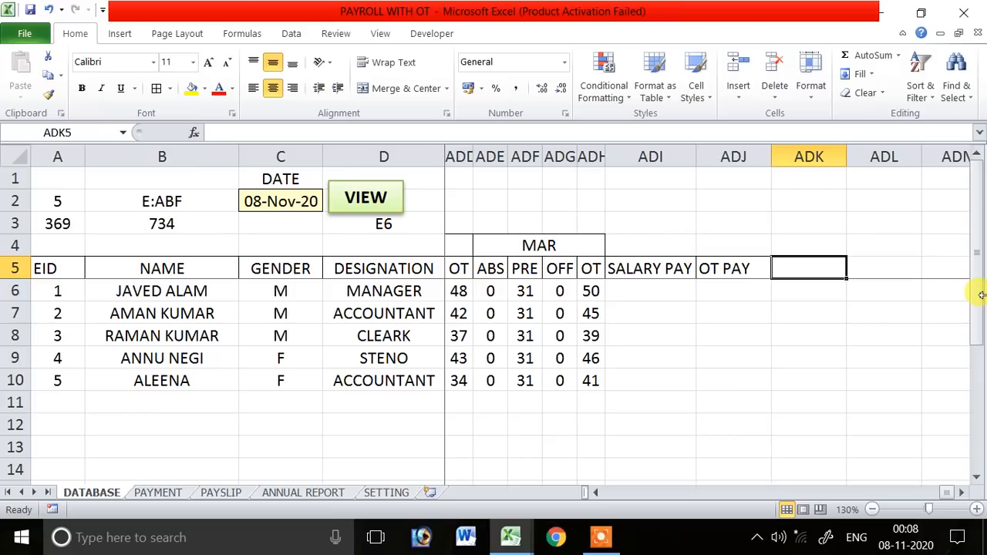
{"action": "type", "text": "PAYMENT"}
{"action": "key", "text": "Tab"}
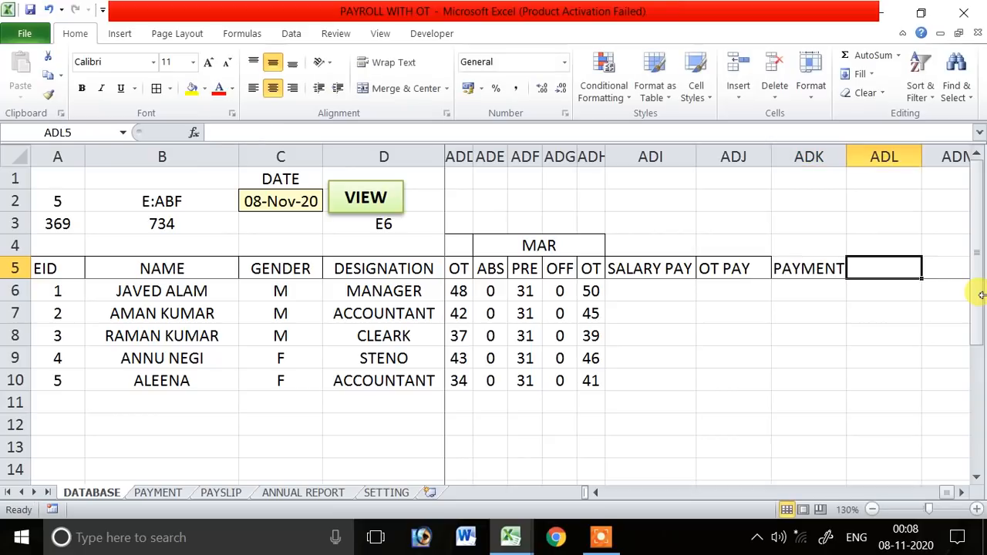
- Center the SALARY PAY, OT PAY and PAYMENT headers in ADI5:ADK5
{"action": "left_click_drag", "start_coordinate": [661, 268], "coordinate": [790, 272]}
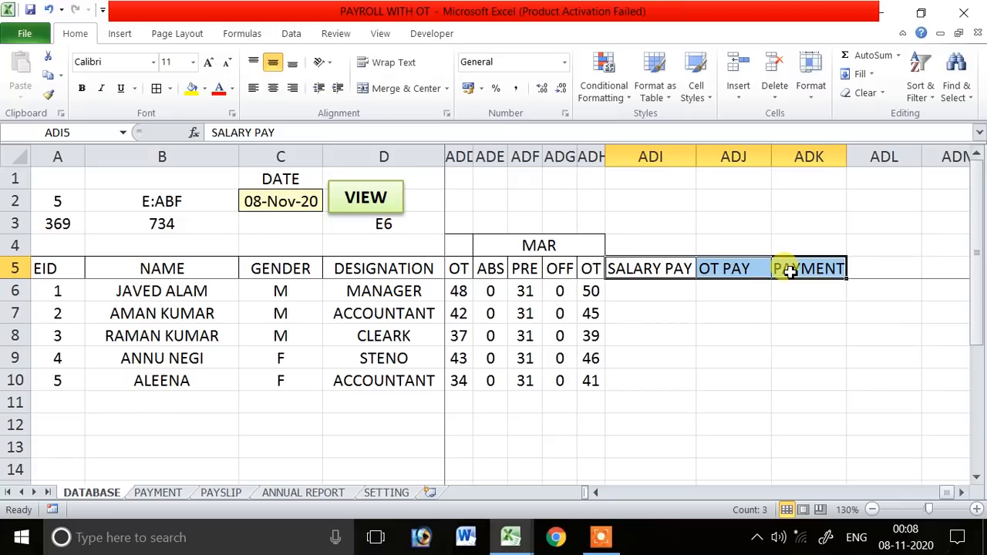
{"action": "left_click", "coordinate": [272, 88]}
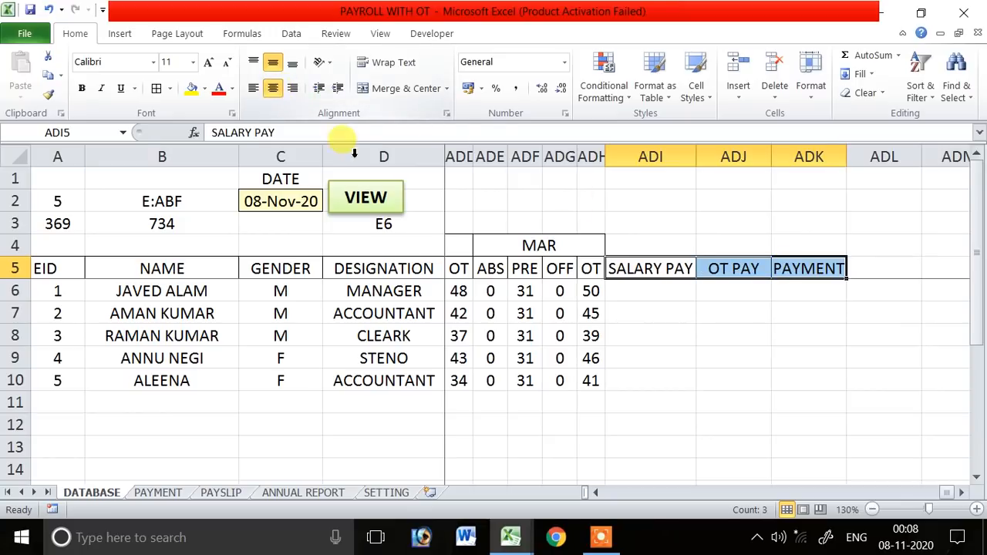
{"action": "left_click", "coordinate": [640, 266]}
{"action": "left_click", "coordinate": [733, 268]}
{"action": "left_click", "coordinate": [818, 268]}
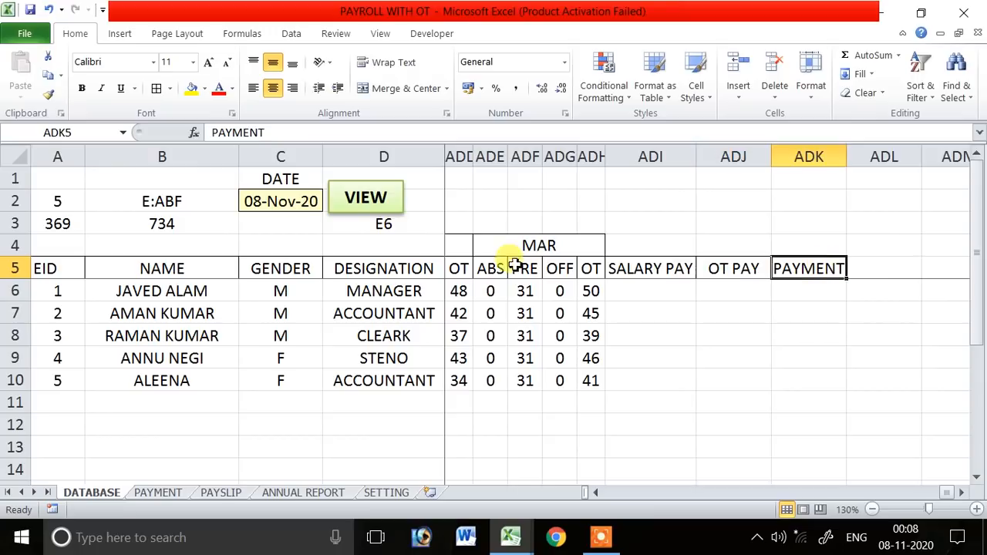
- Merge and center ADI4:ADK4 above the pay headers and enter APR in it
{"action": "left_click_drag", "start_coordinate": [654, 247], "coordinate": [802, 247]}
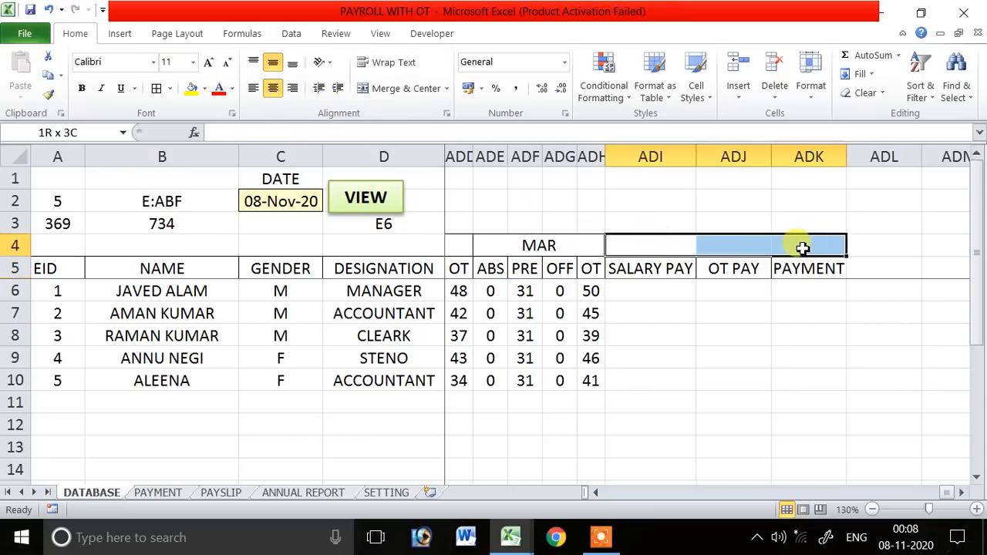
{"action": "left_click", "coordinate": [399, 91]}
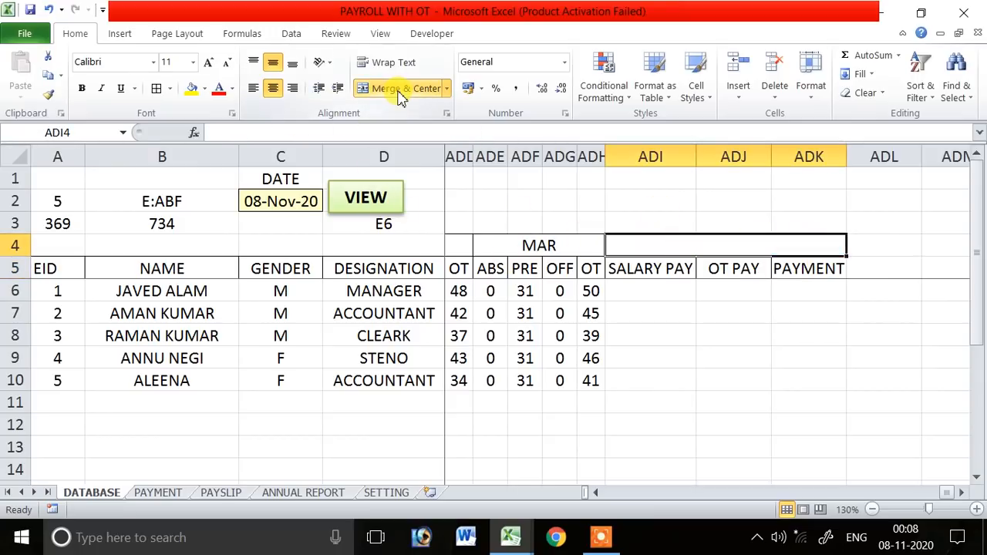
{"action": "type", "text": "APR"}
{"action": "key", "text": "Return"}
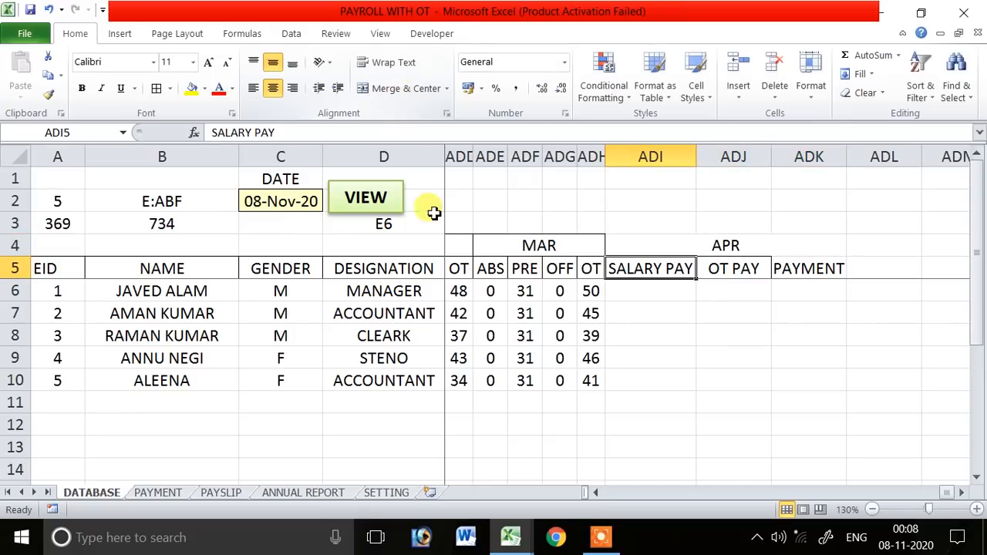
- Apply borders to the header block ADI4:ADK5
{"action": "left_click_drag", "start_coordinate": [720, 245], "coordinate": [722, 269]}
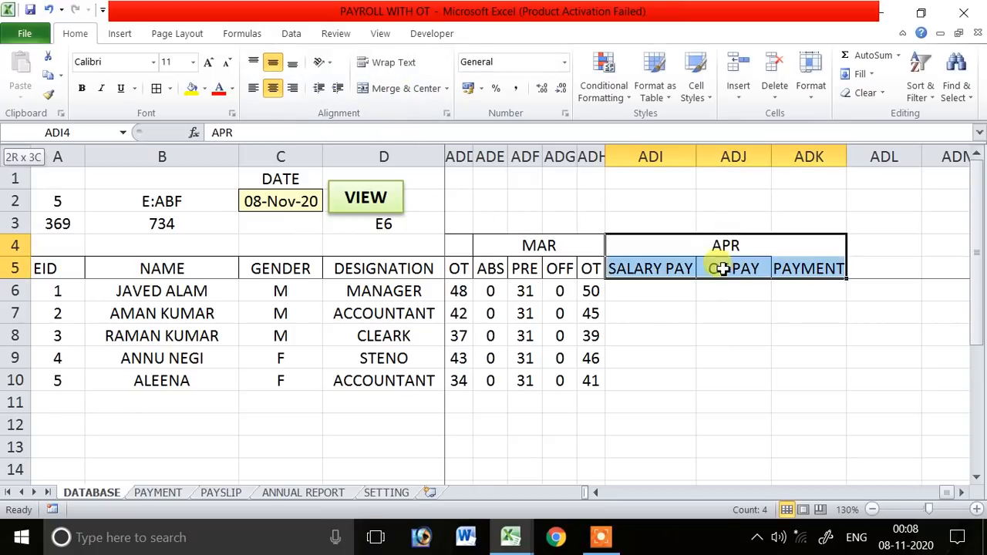
{"action": "left_click", "coordinate": [157, 91]}
{"action": "left_click", "coordinate": [773, 327]}
{"action": "left_click_drag", "start_coordinate": [661, 266], "coordinate": [793, 270]}
{"action": "left_click", "coordinate": [725, 245]}
{"action": "left_click_drag", "start_coordinate": [725, 245], "coordinate": [727, 268]}
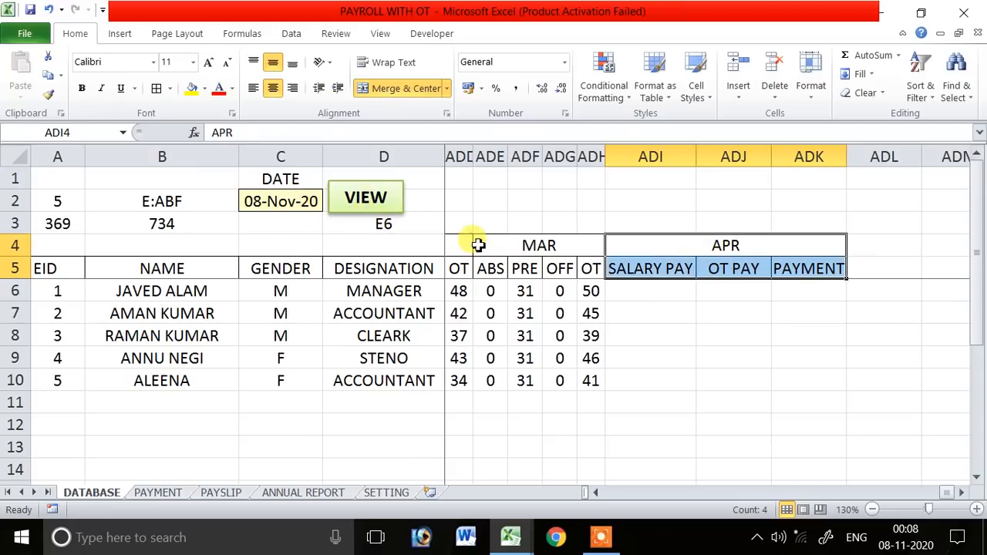
{"action": "left_click", "coordinate": [679, 270]}
{"action": "left_click", "coordinate": [742, 268]}
{"action": "left_click", "coordinate": [816, 269]}
- Clear the header texts from ADI4:ADK5, keeping the merged cell and the borders
{"action": "left_click_drag", "start_coordinate": [712, 245], "coordinate": [756, 260]}
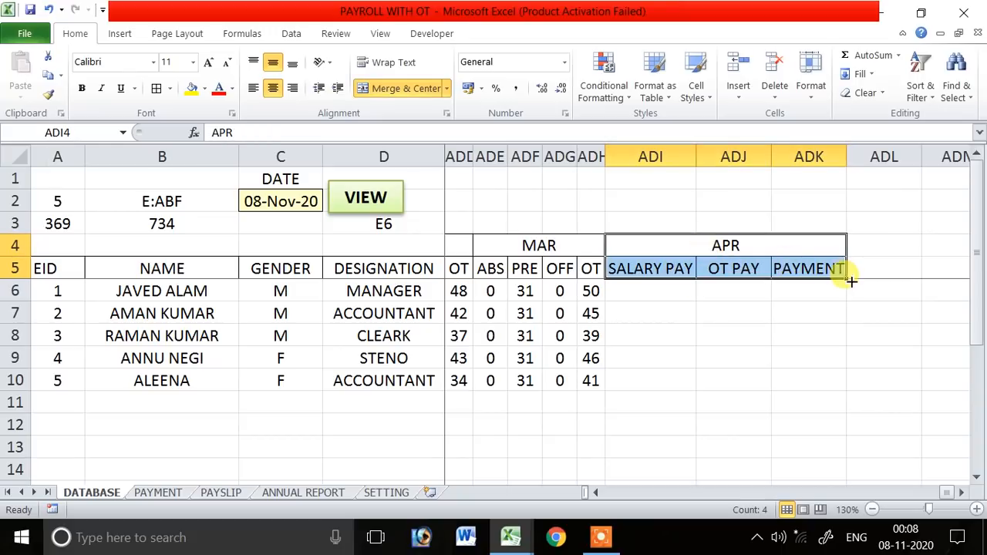
{"action": "left_click_drag", "start_coordinate": [851, 283], "coordinate": [851, 282]}
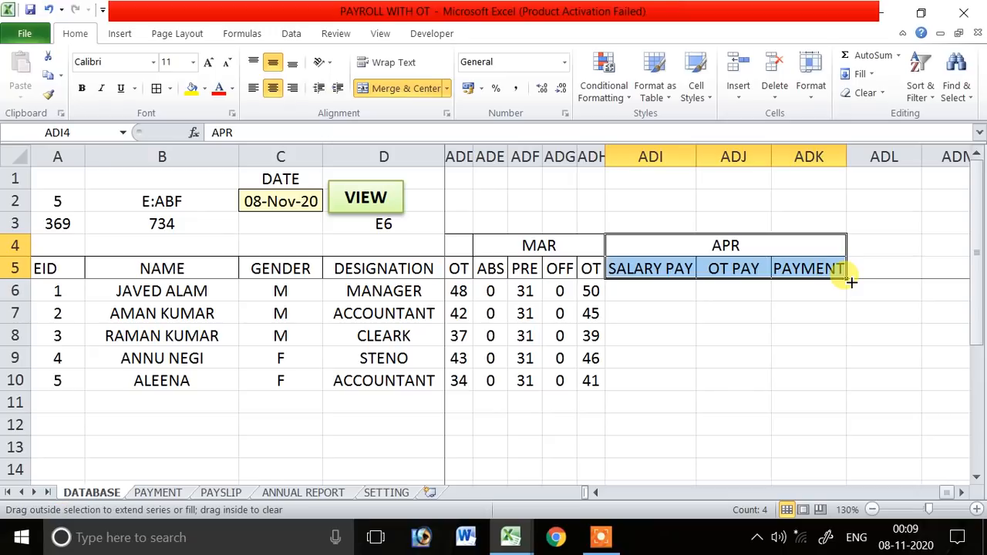
{"action": "left_click_drag", "start_coordinate": [851, 283], "coordinate": [833, 270]}
{"action": "left_click", "coordinate": [718, 315]}
- Enter the header SALARY PAYABLE in the merged cell ADI4
{"action": "mouse_move", "coordinate": [655, 249]}
{"action": "left_mouse_down"}
{"action": "mouse_move", "coordinate": [662, 265]}
{"action": "mouse_move", "coordinate": [666, 249]}
{"action": "left_mouse_up"}
{"action": "type", "text": "DS"}
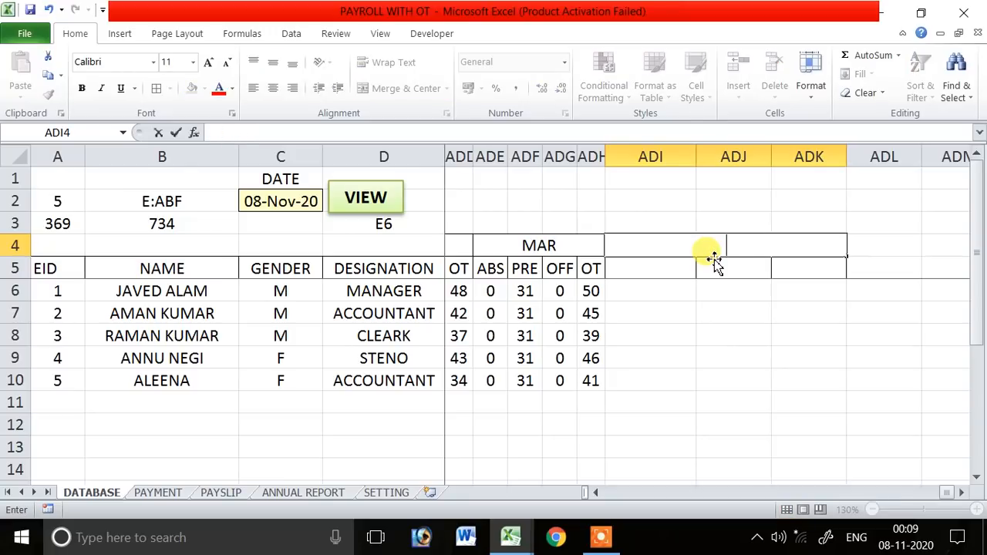
{"action": "type", "text": "LARY PA"}
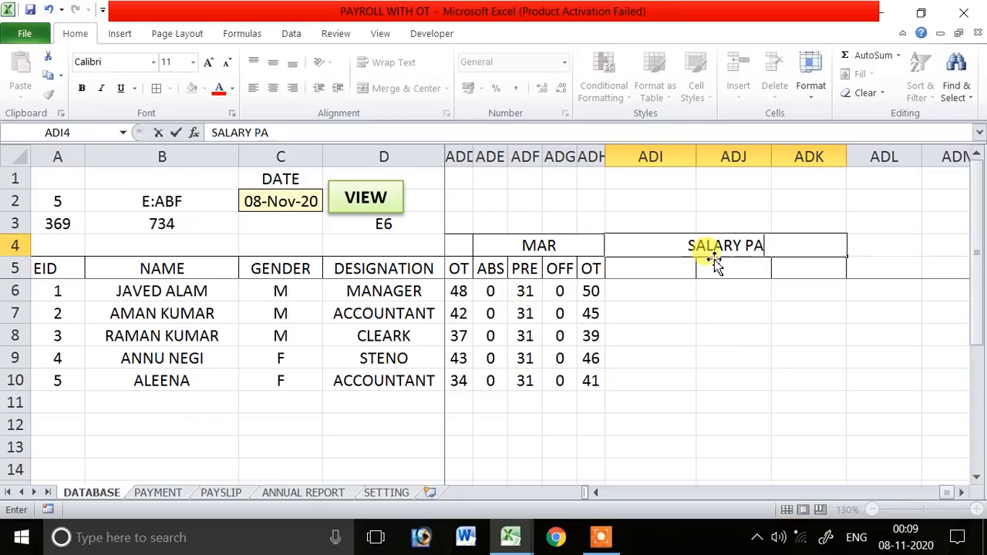
{"action": "type", "text": "YBBLE"}
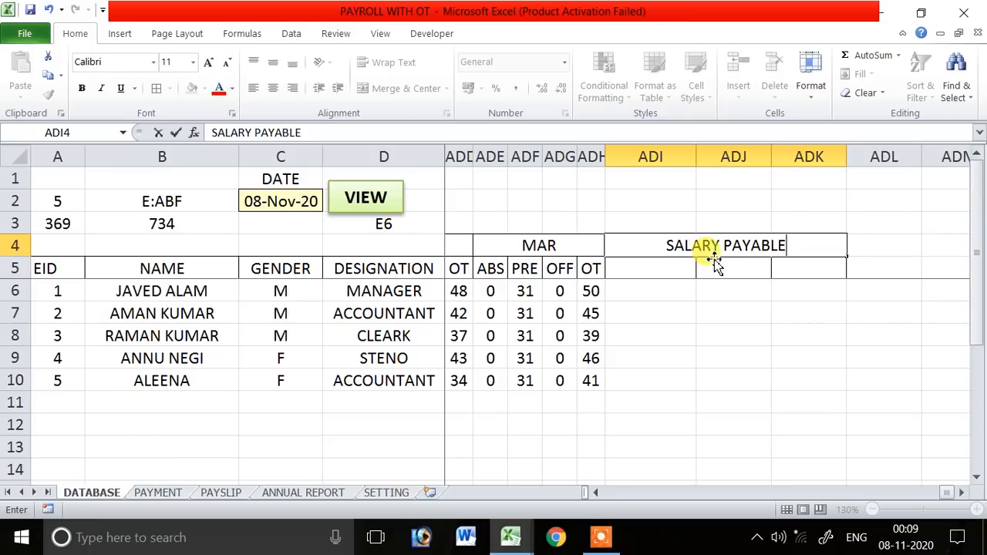
{"action": "key", "text": "Return"}
- Enter the headers SALARY PAY in ADI5 and OT PAY in ADJ5
{"action": "type", "text": "SALARY PAY"}
{"action": "key", "text": "Right"}
{"action": "key", "text": "Left"}
{"action": "type", "text": "SALARY"}
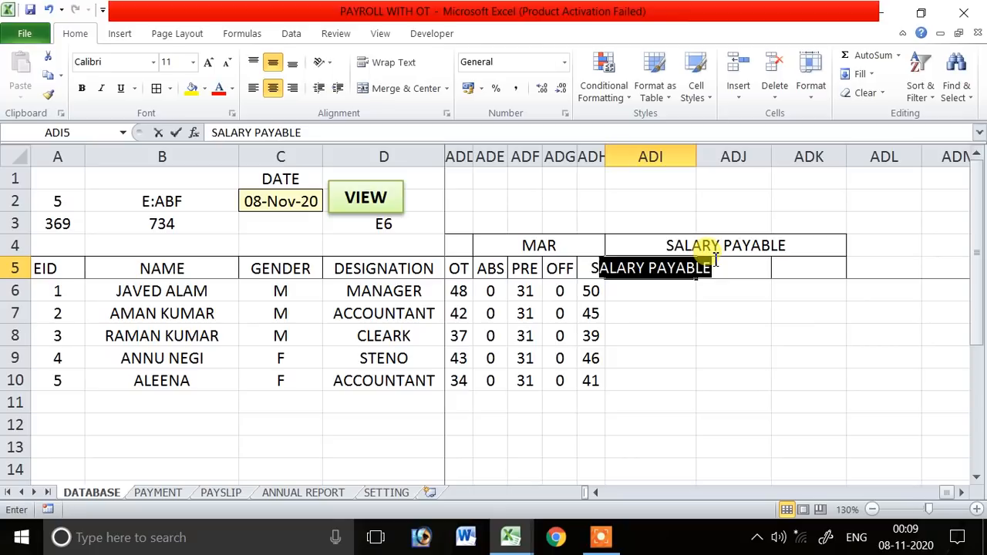
{"action": "type", "text": " PAY"}
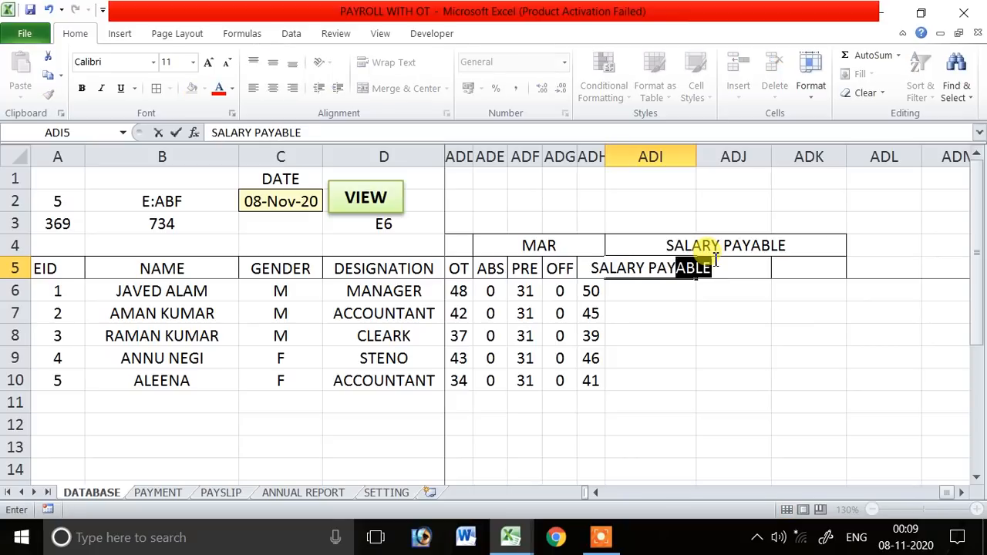
{"action": "key", "text": "BackSpace"}
{"action": "key", "text": "Right"}
{"action": "type", "text": "OT PA"}
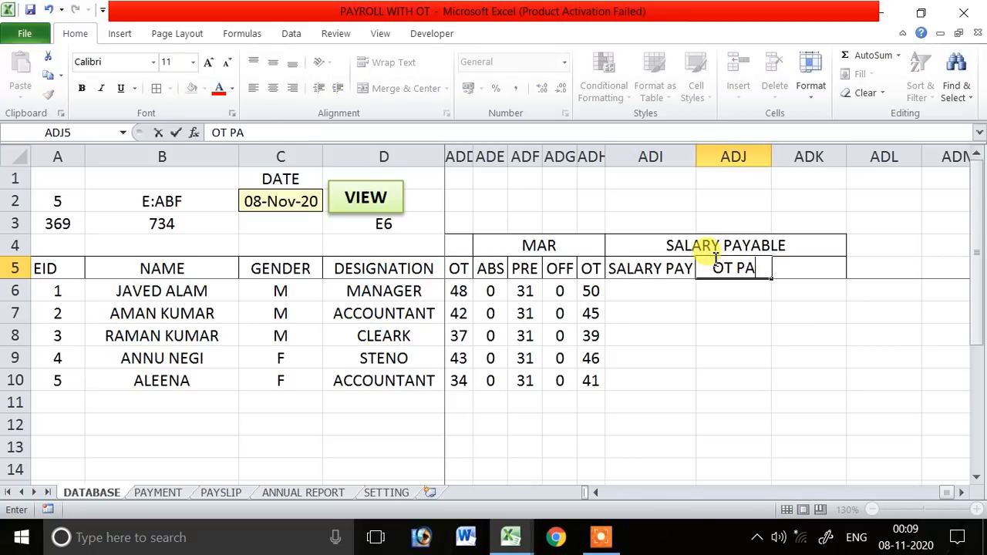
{"action": "type", "text": "Y"}
{"action": "key", "text": "Right"}
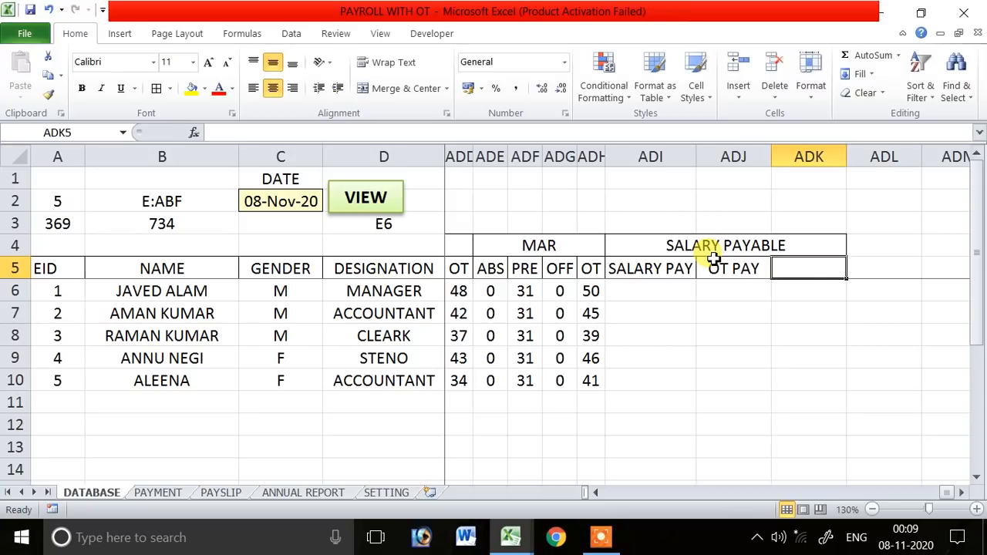
- Enter the headers ADVANCE in ADK5 and BALANCE in ADL5
{"action": "type", "text": "ADVANCE"}
{"action": "key", "text": "Right"}
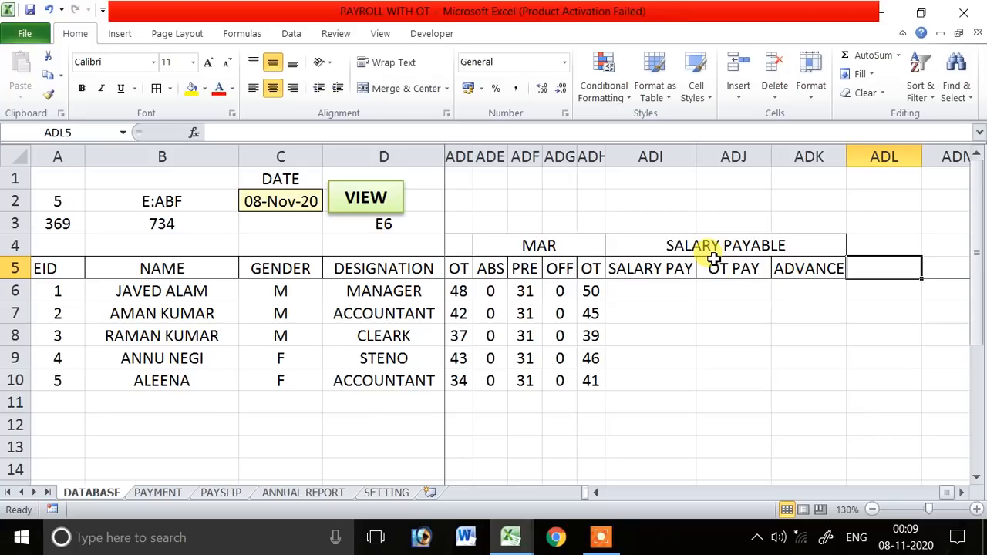
{"action": "type", "text": "BALANCE"}
{"action": "key", "text": "Return"}
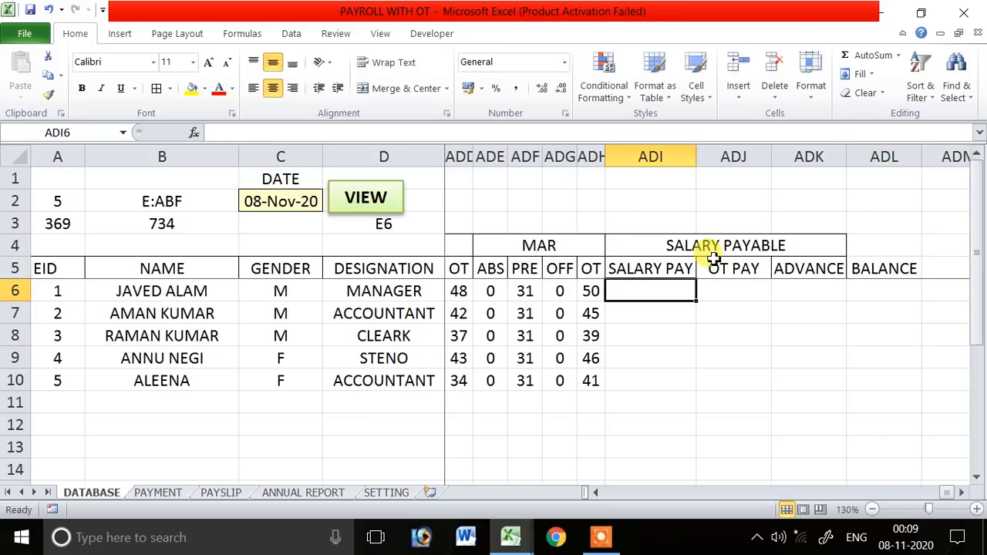
- Widen columns ADI through ADL so that their headers have some extra room
{"action": "left_click_drag", "start_coordinate": [695, 155], "coordinate": [710, 157]}
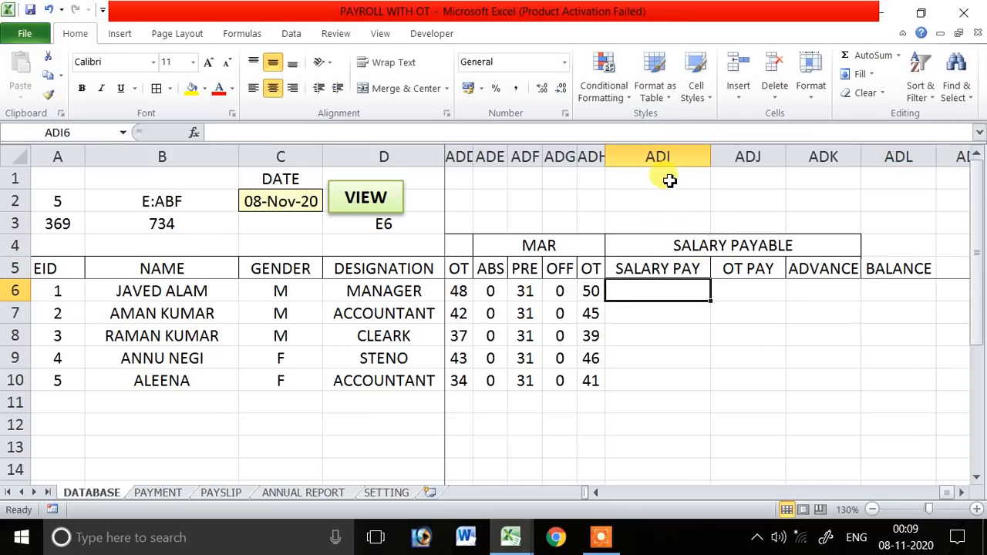
{"action": "left_click_drag", "start_coordinate": [787, 155], "coordinate": [792, 154]}
{"action": "left_click_drag", "start_coordinate": [864, 156], "coordinate": [884, 157]}
{"action": "left_click_drag", "start_coordinate": [960, 157], "coordinate": [964, 156]}
{"action": "left_click", "coordinate": [687, 328]}
{"action": "left_click", "coordinate": [696, 291]}
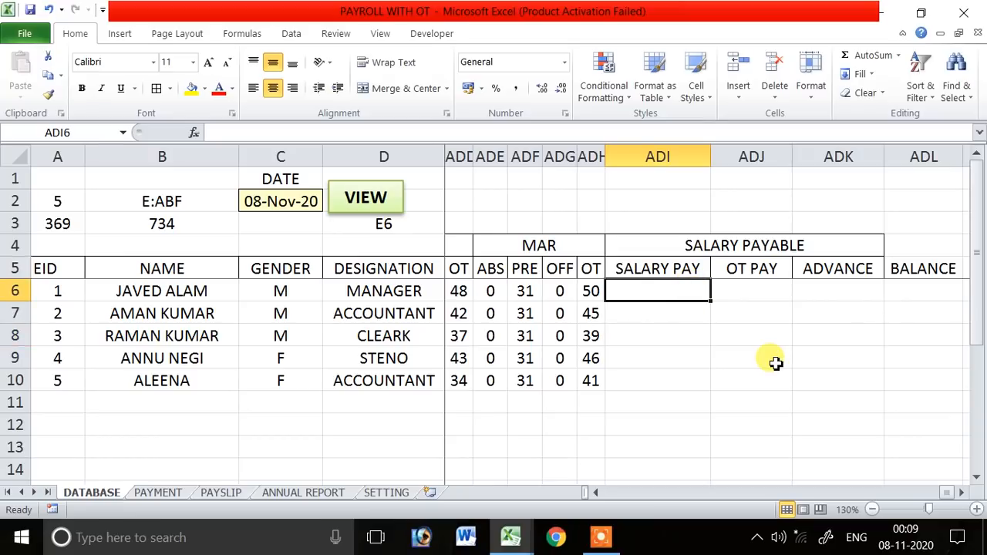
- Unfreeze the panes on the DATABASE sheet
{"action": "left_click", "coordinate": [947, 492]}
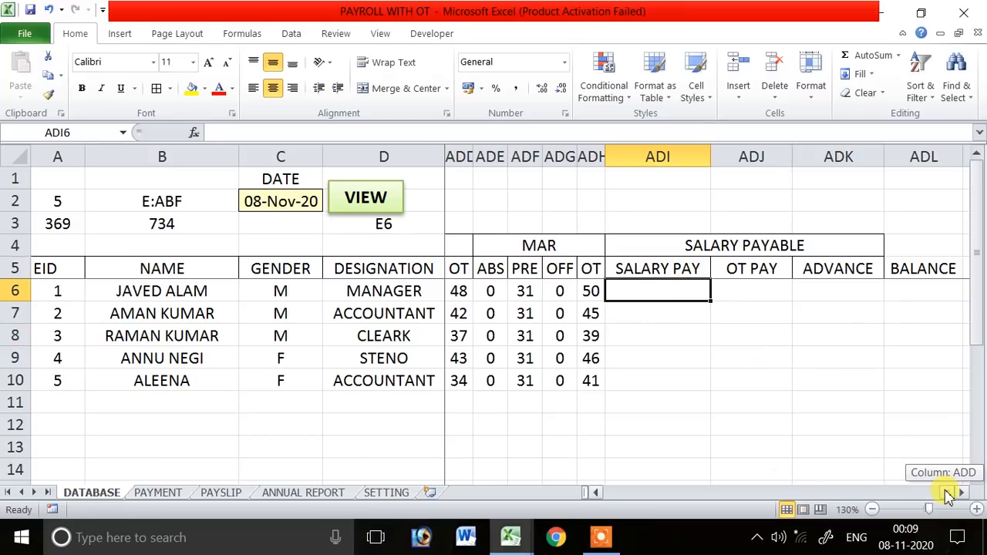
{"action": "left_click", "coordinate": [381, 33]}
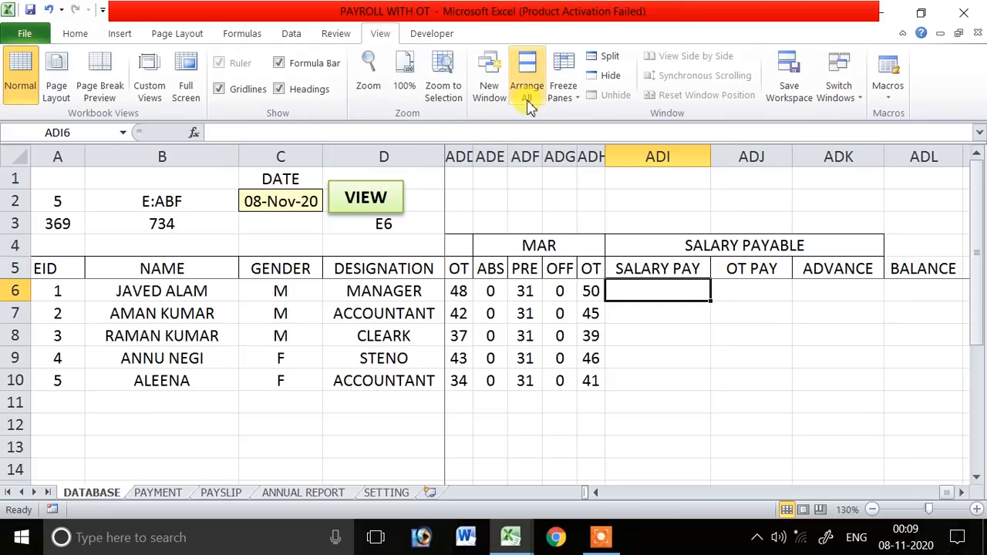
{"action": "left_click", "coordinate": [564, 91]}
{"action": "left_click", "coordinate": [595, 125]}
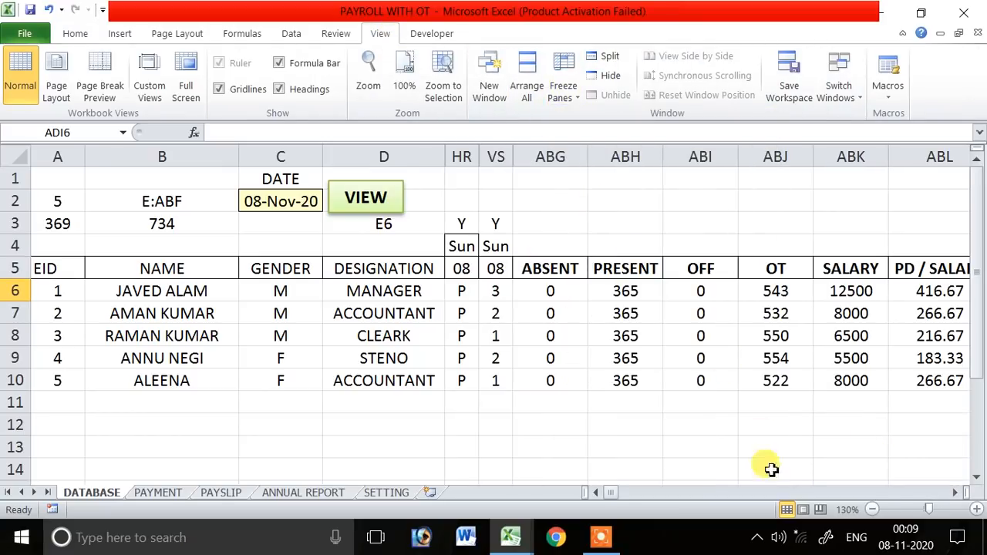
- Group the monthly summary columns ABM through ADH, from APR to MAR, and collapse the group
{"action": "left_click_drag", "start_coordinate": [614, 495], "coordinate": [624, 503]}
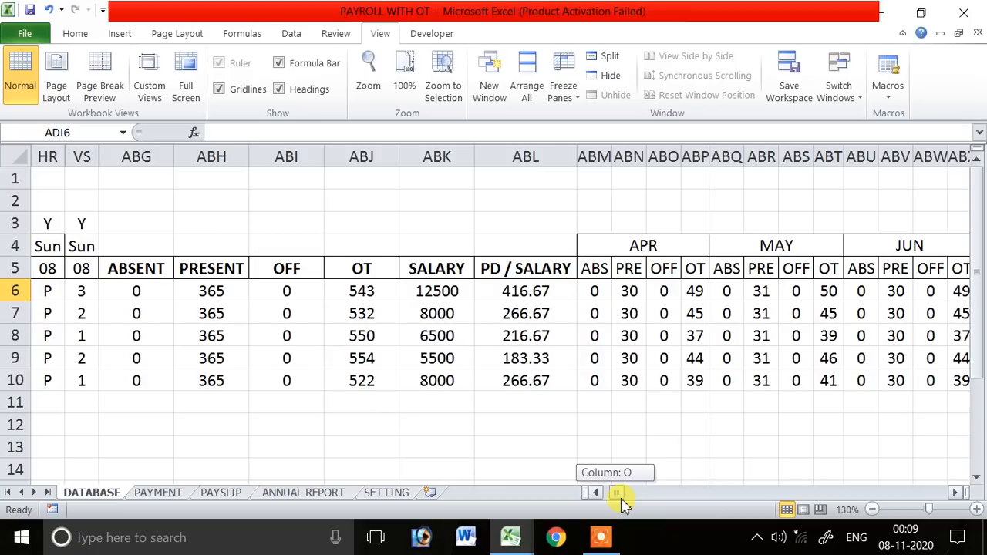
{"action": "left_click_drag", "start_coordinate": [592, 157], "coordinate": [574, 188]}
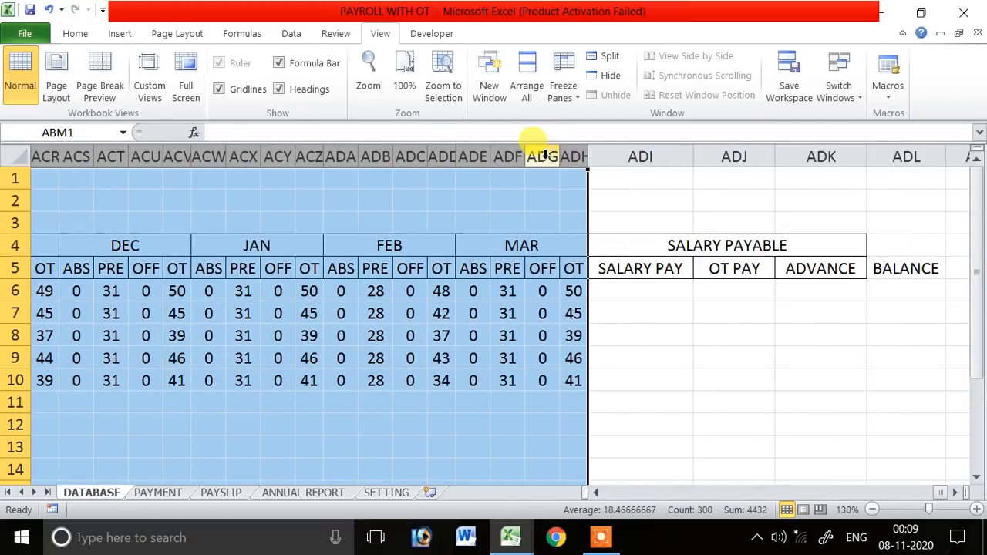
{"action": "right_click", "coordinate": [544, 156]}
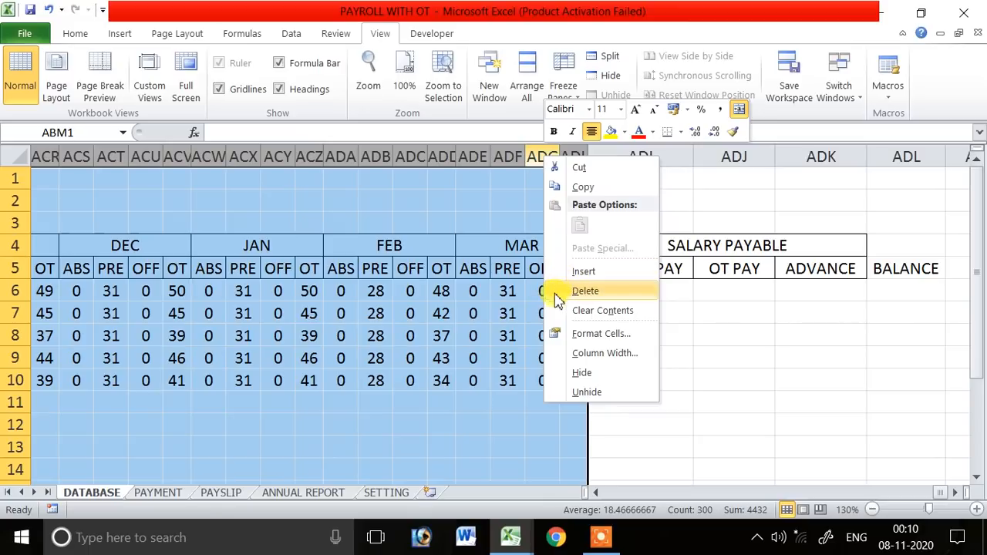
{"action": "left_click", "coordinate": [293, 35]}
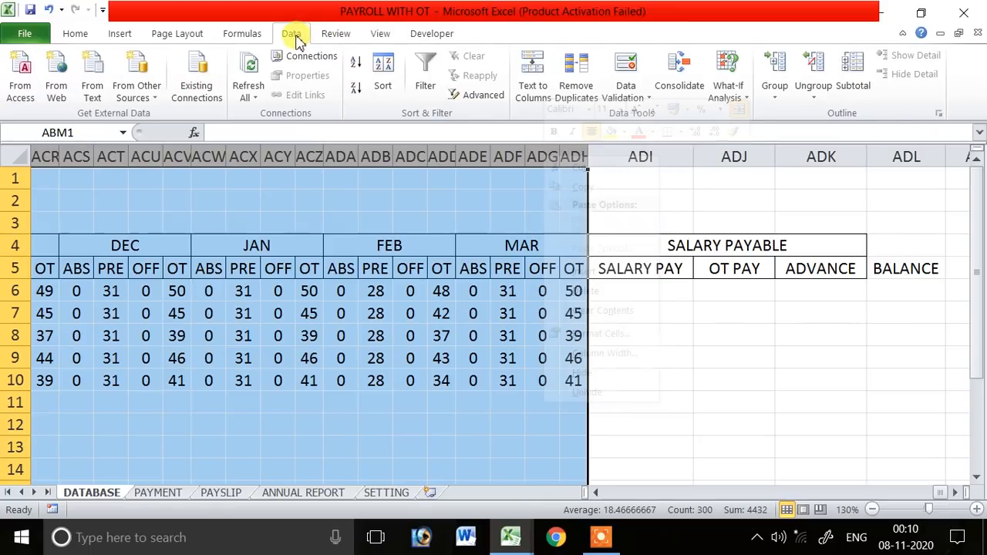
{"action": "left_click", "coordinate": [776, 65]}
{"action": "left_click", "coordinate": [14, 153]}
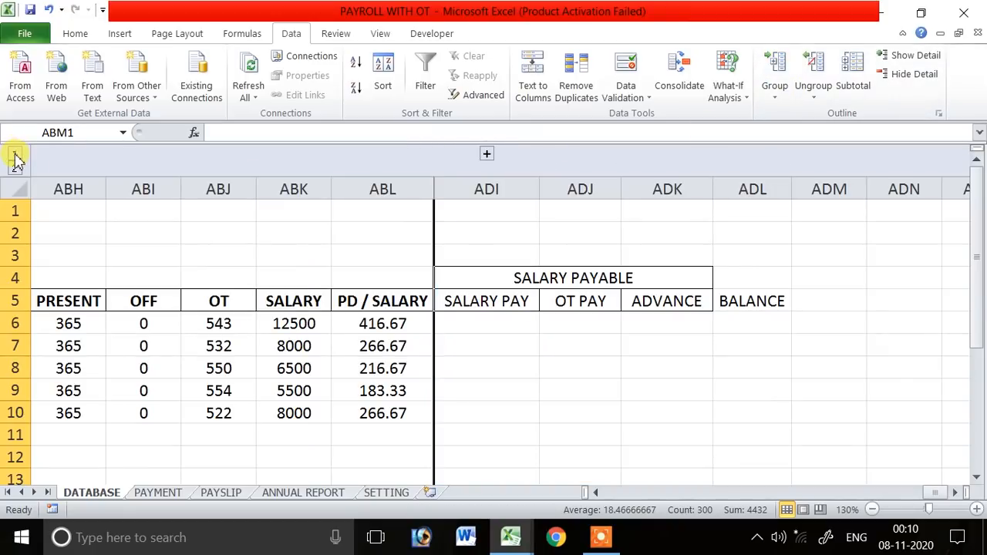
- Calculate SALARY PAY in ADI6 with =ABH6*ABL6 and fill the formula down to ADI10
{"action": "left_click", "coordinate": [482, 390]}
{"action": "left_click", "coordinate": [480, 324]}
{"action": "type", "text": "="}
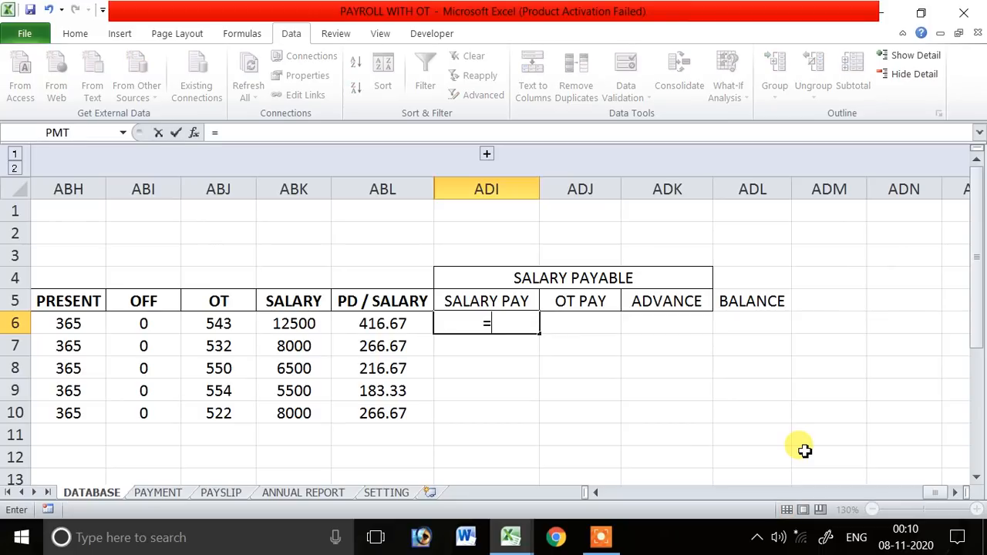
{"action": "left_click", "coordinate": [596, 493]}
{"action": "left_click", "coordinate": [595, 493]}
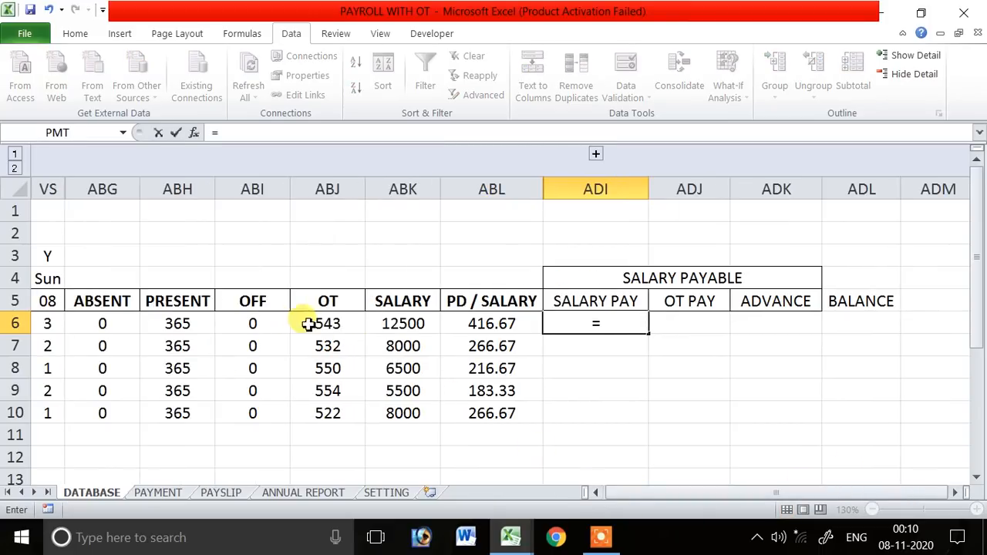
{"action": "left_click", "coordinate": [197, 323]}
{"action": "type", "text": "*"}
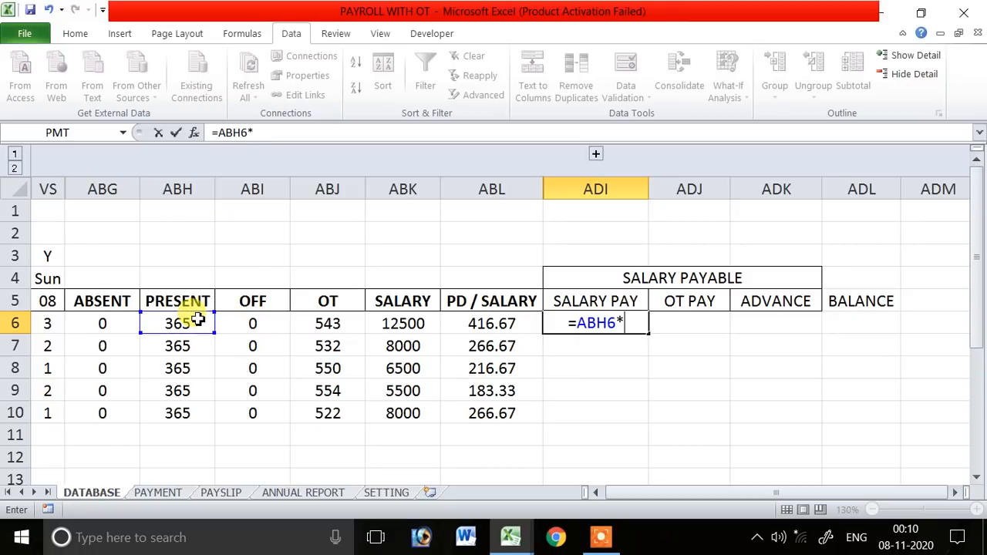
{"action": "left_click", "coordinate": [506, 325]}
{"action": "key", "text": "Return"}
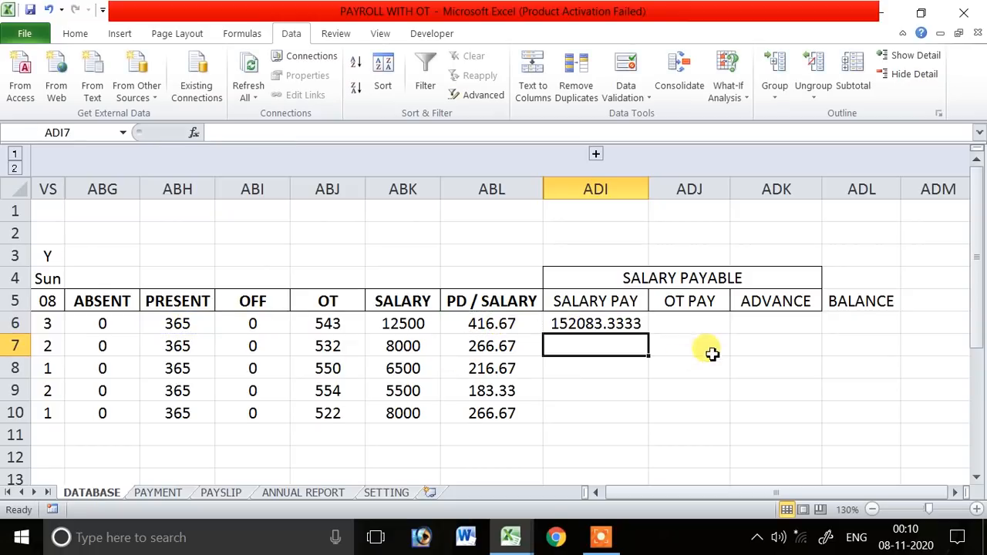
{"action": "left_click", "coordinate": [641, 324]}
{"action": "left_click_drag", "start_coordinate": [651, 333], "coordinate": [650, 423]}
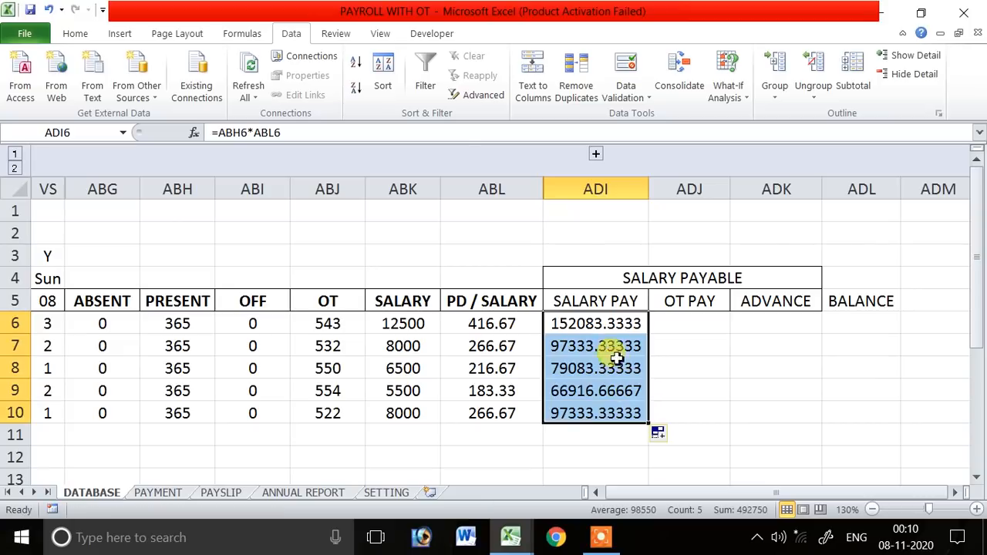
- Reduce the SALARY PAY amounts in ADI6:ADI10 to zero decimal places
{"action": "left_click", "coordinate": [75, 33]}
{"action": "left_click", "coordinate": [564, 91]}
{"action": "left_click", "coordinate": [564, 91]}
{"action": "left_click", "coordinate": [564, 91]}
{"action": "left_click", "coordinate": [564, 91]}
{"action": "left_click", "coordinate": [569, 324]}
{"action": "key", "text": "ctrl+Down"}
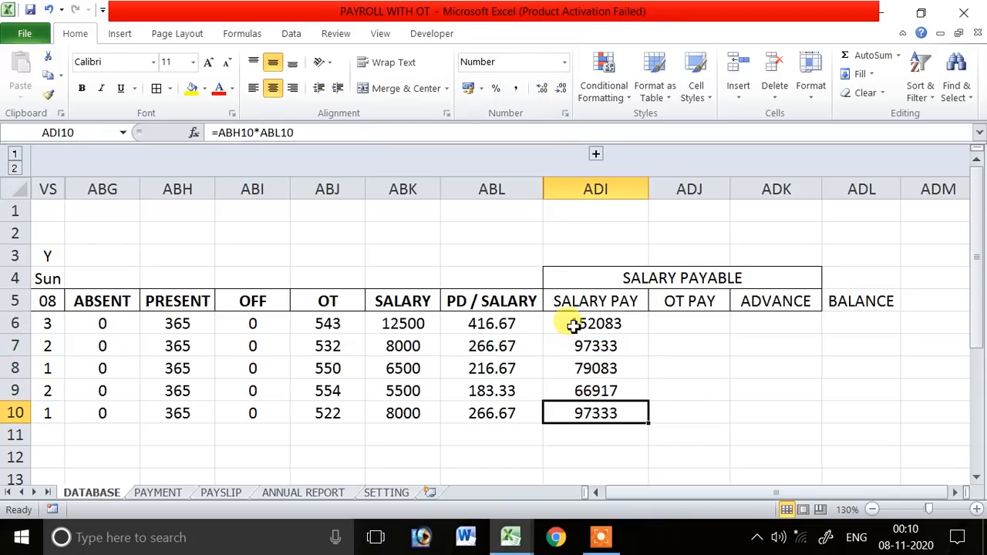
- Round the SALARY PAY formula in ADI6 to =ROUND(ABH6*ABL6,0) and fill it down to ADI10
{"action": "double_click", "coordinate": [564, 324]}
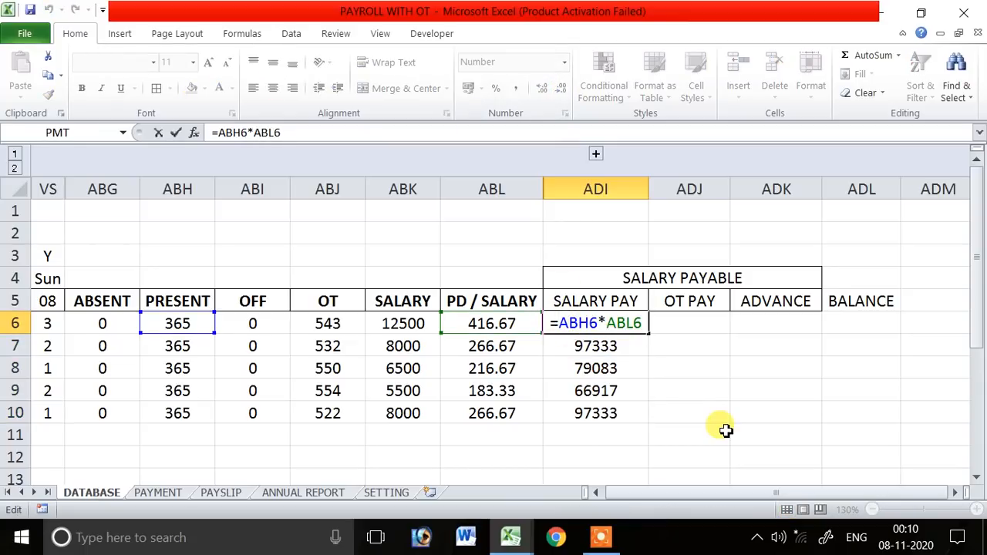
{"action": "type", "text": "ROUND("}
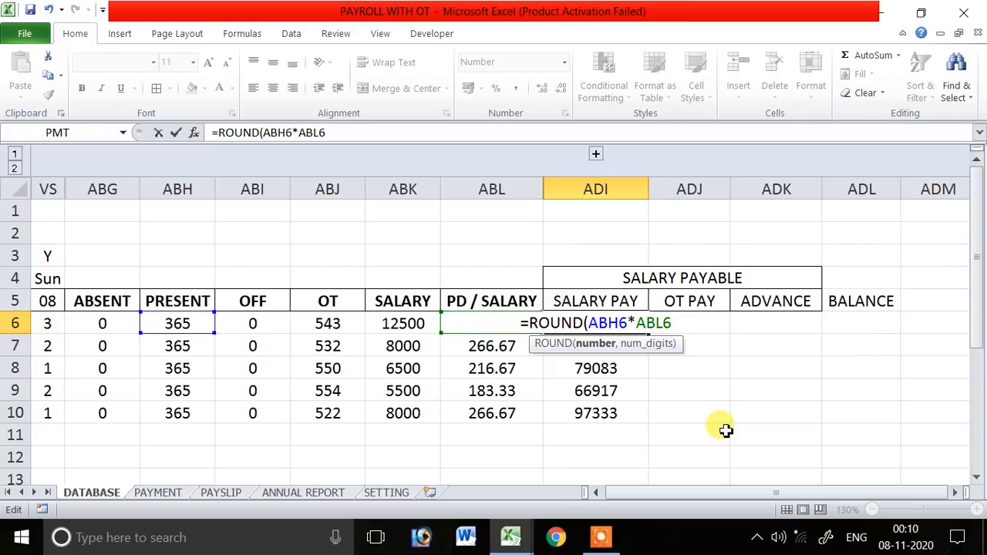
{"action": "type", "text": ",0)"}
{"action": "key", "text": "BackSpace"}
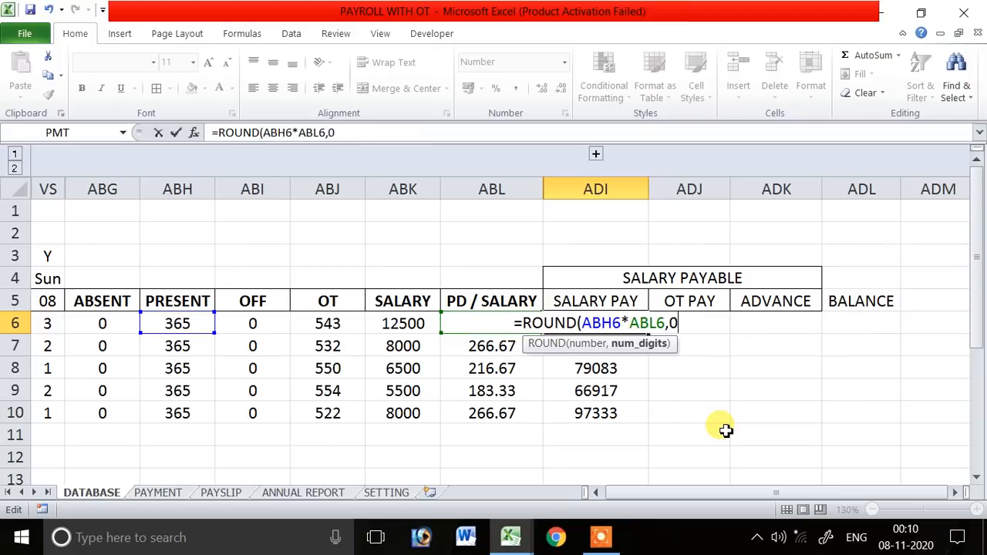
{"action": "key", "text": "BackSpace"}
{"action": "key", "text": "BackSpace"}
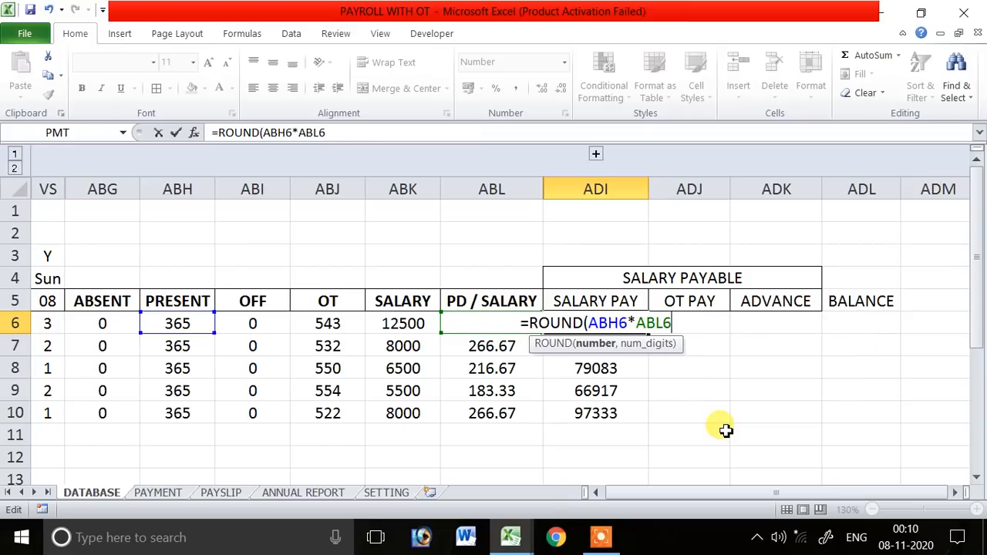
{"action": "type", "text": "0)"}
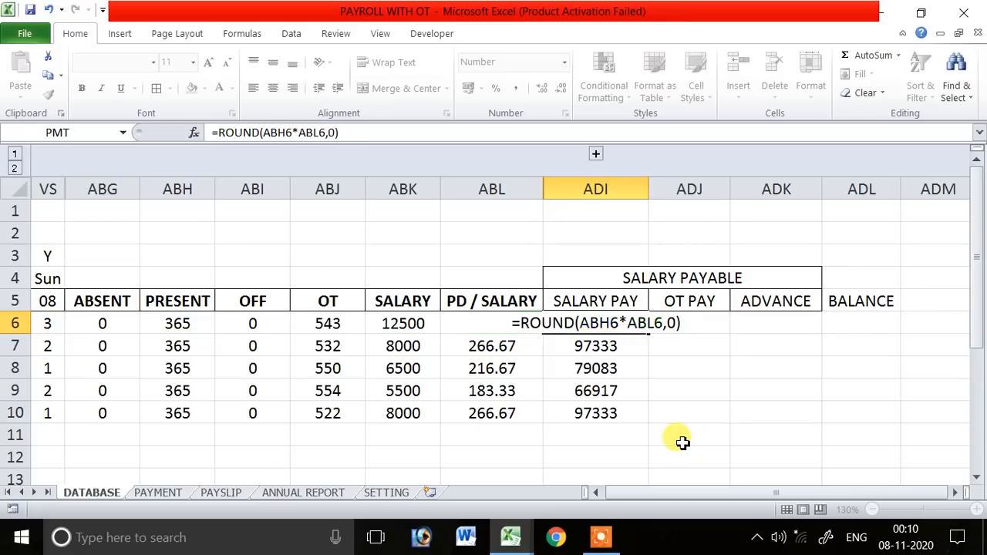
{"action": "key", "text": "Return"}
{"action": "left_click", "coordinate": [633, 324]}
{"action": "left_click_drag", "start_coordinate": [649, 334], "coordinate": [626, 429]}
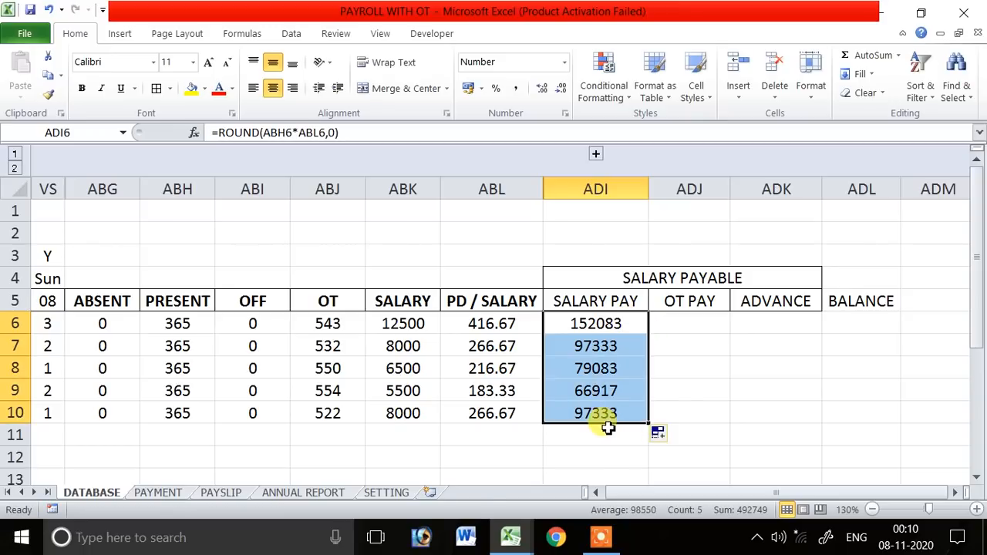
{"action": "left_click", "coordinate": [628, 346]}
{"action": "left_click", "coordinate": [631, 372]}
{"action": "left_click", "coordinate": [626, 415]}
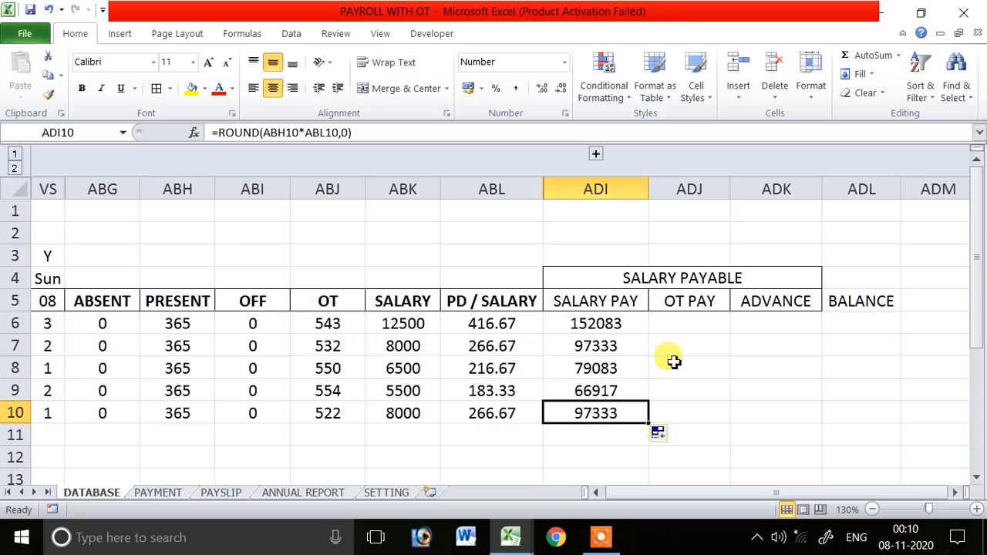
- Calculate OT PAY in ADJ6 with =ABJ6*50 and fill the formula down to ADJ10
{"action": "left_click", "coordinate": [690, 324]}
{"action": "type", "text": "="}
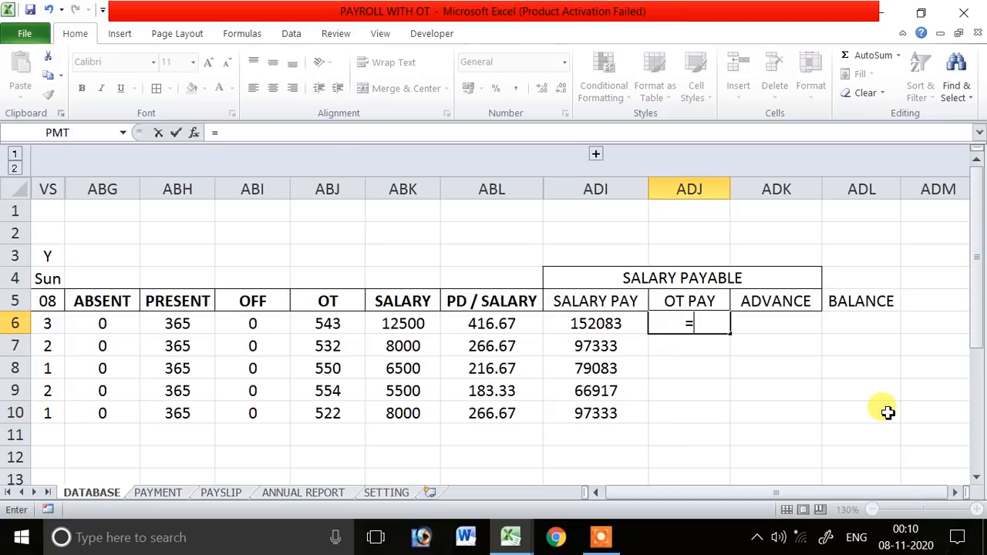
{"action": "left_click", "coordinate": [357, 324]}
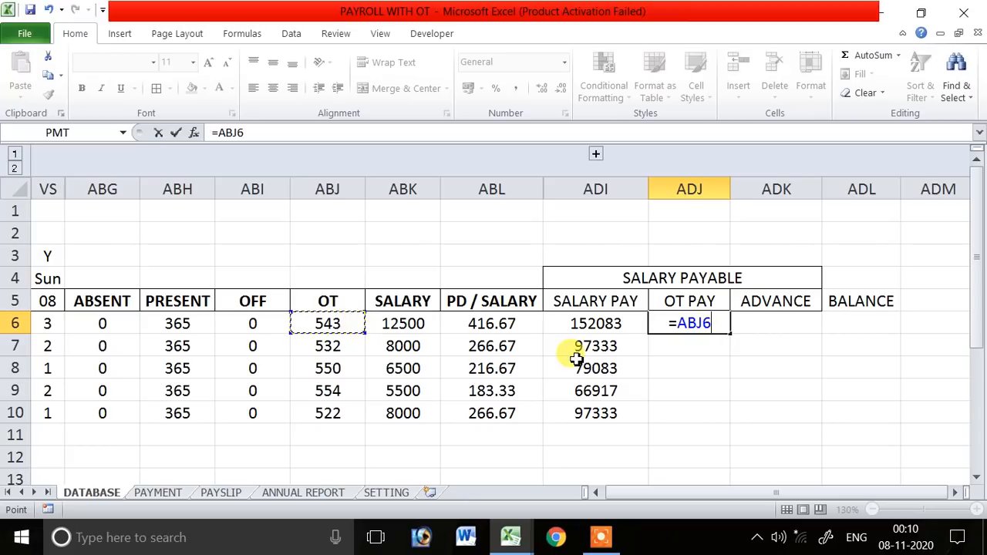
{"action": "type", "text": "*"}
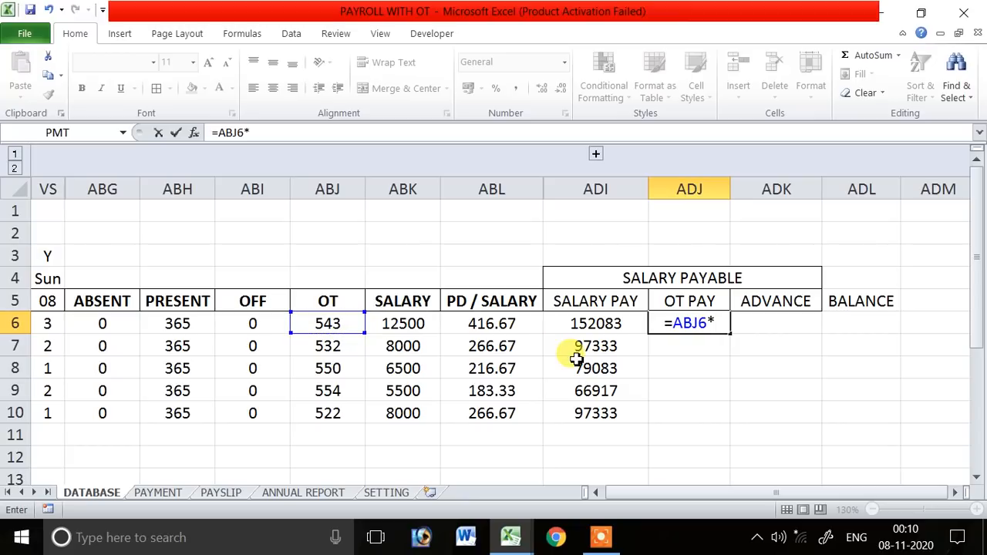
{"action": "type", "text": "50"}
{"action": "key", "text": "Return"}
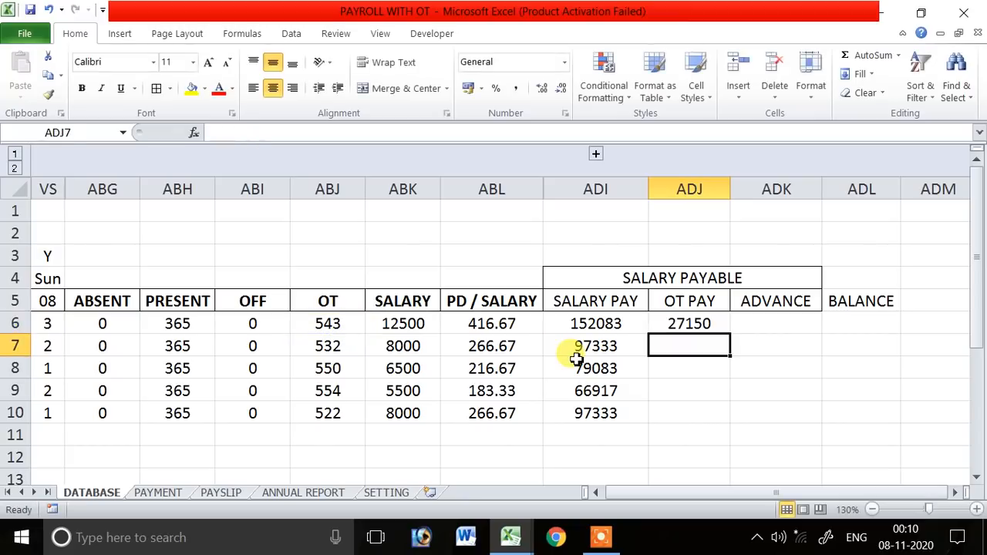
{"action": "left_click", "coordinate": [722, 326]}
{"action": "left_click_drag", "start_coordinate": [733, 335], "coordinate": [729, 423]}
{"action": "left_click", "coordinate": [767, 324]}
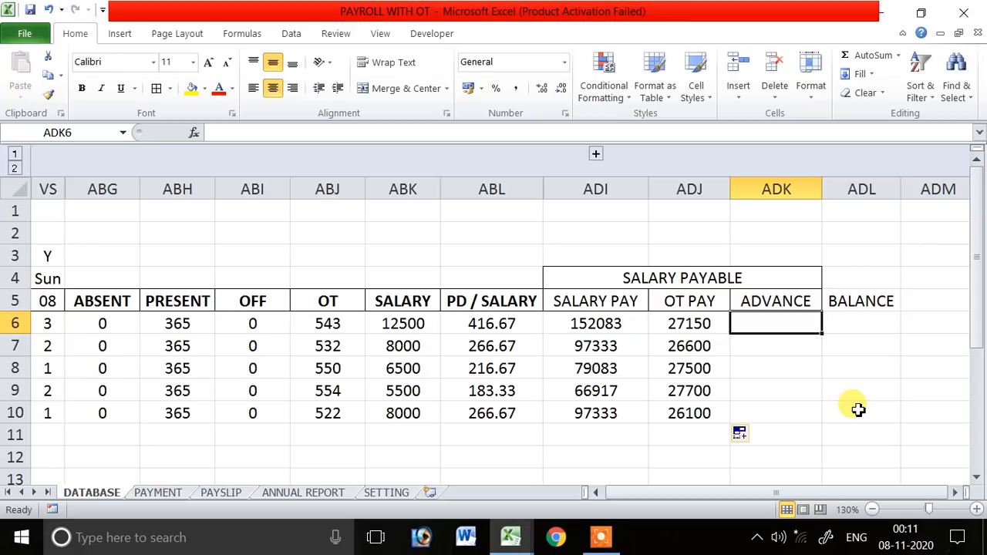
{"action": "left_click", "coordinate": [868, 324]}
{"action": "left_click", "coordinate": [787, 322]}
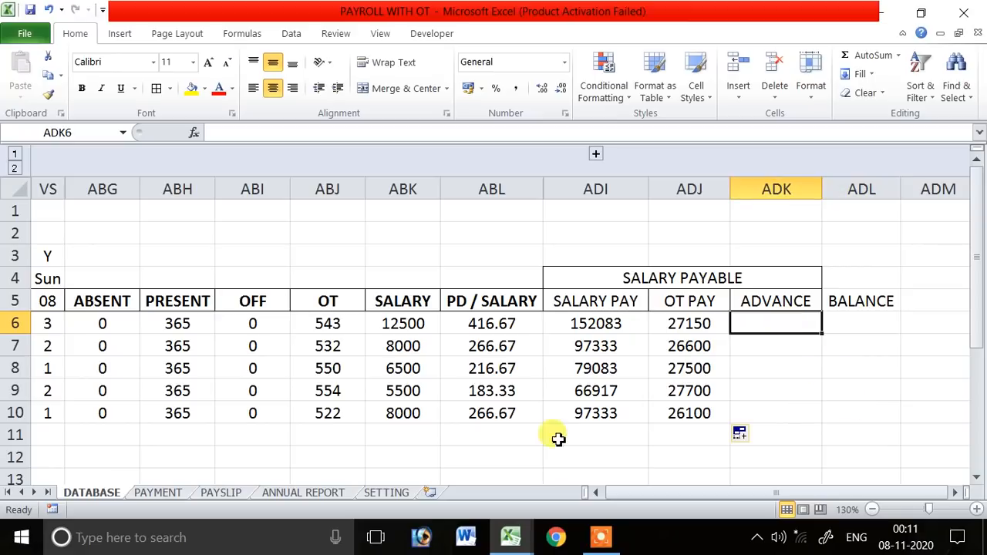
- On the PAYMENT sheet, enter the headings EID in A5 and NAME in B5
{"action": "left_click", "coordinate": [158, 492]}
{"action": "left_click", "coordinate": [46, 227]}
{"action": "scroll", "coordinate": [139, 280], "scroll_direction": "up", "scroll_amount": 3}
{"action": "left_click", "coordinate": [105, 284]}
{"action": "type", "text": "EID"}
{"action": "key", "text": "Tab"}
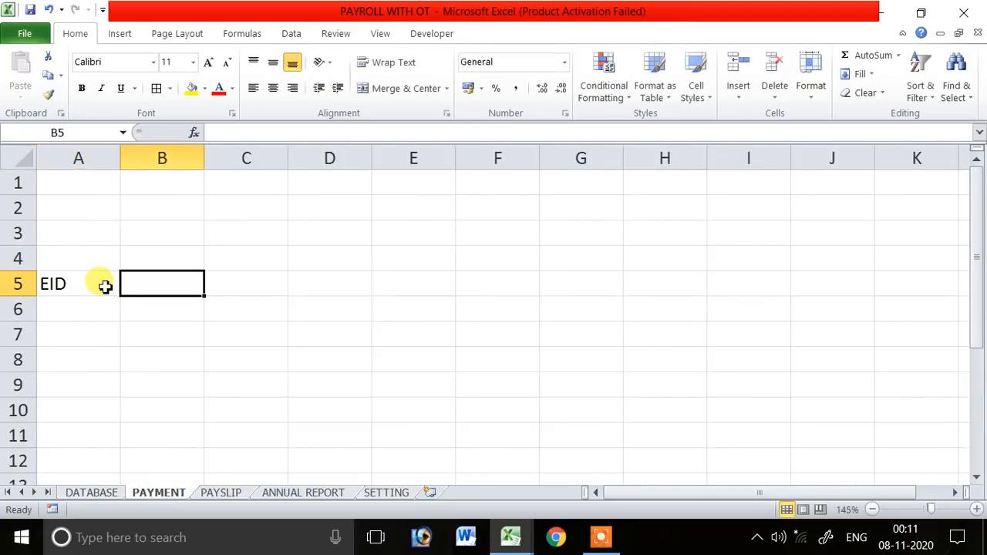
{"action": "type", "text": "NAME"}
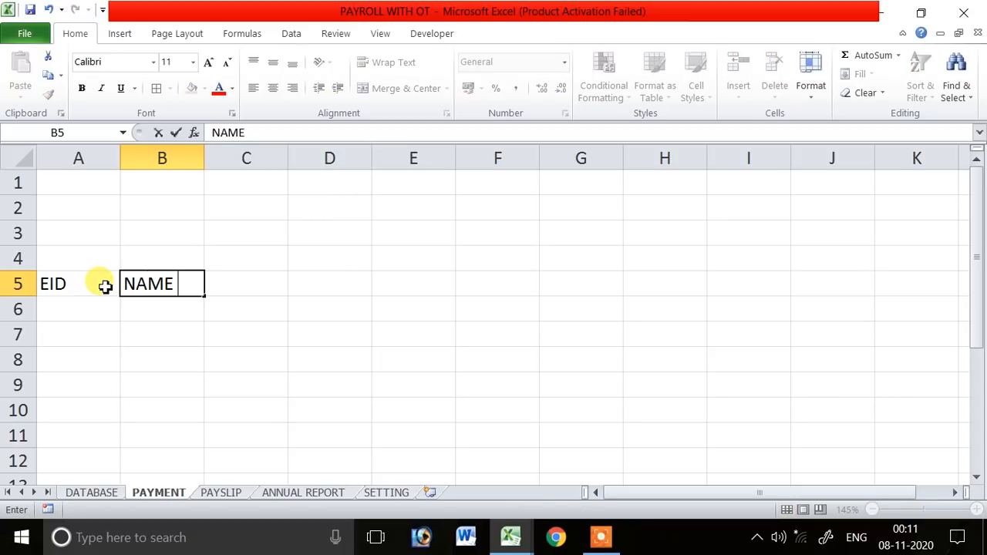
{"action": "key", "text": "Tab"}
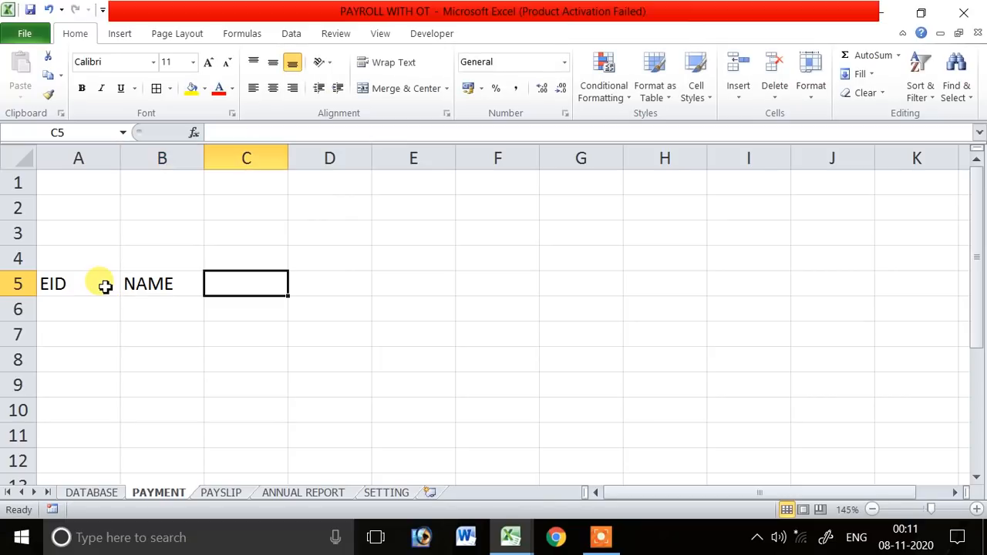
{"action": "key", "text": "Left"}
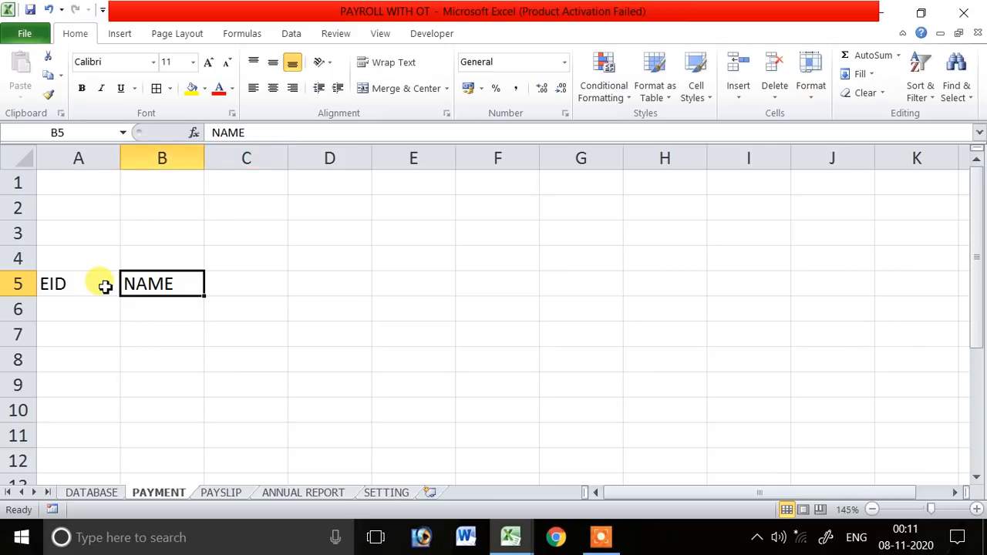
- Insert two columns before EID and head them S.NO. and DATE in row 5
{"action": "right_click", "coordinate": [78, 159]}
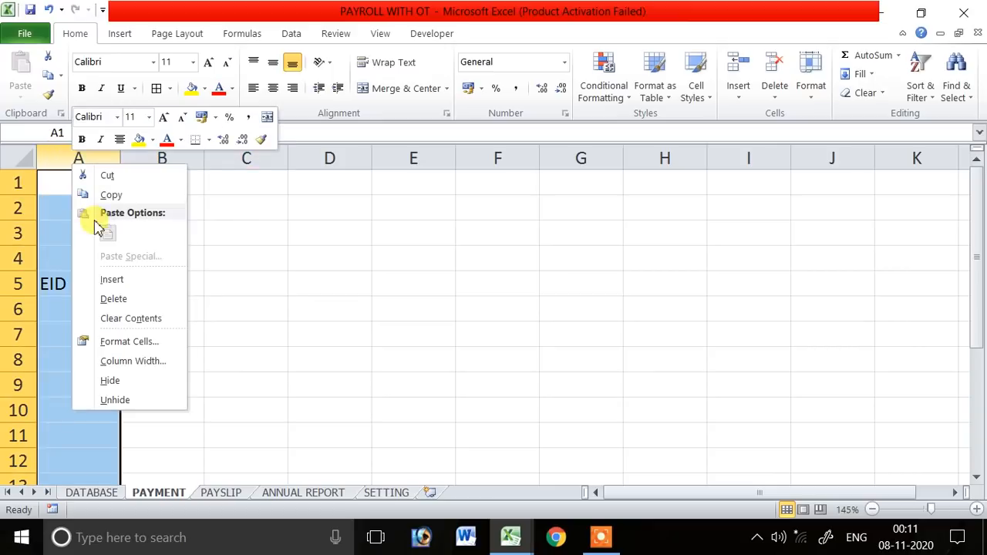
{"action": "left_click", "coordinate": [122, 283]}
{"action": "key", "text": "F4"}
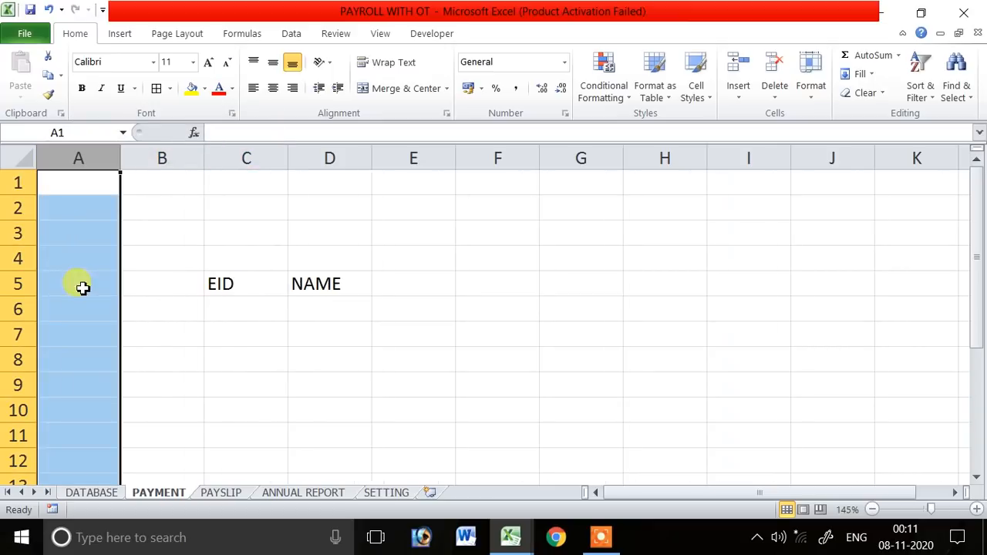
{"action": "left_click", "coordinate": [82, 288]}
{"action": "type", "text": "S.NO."}
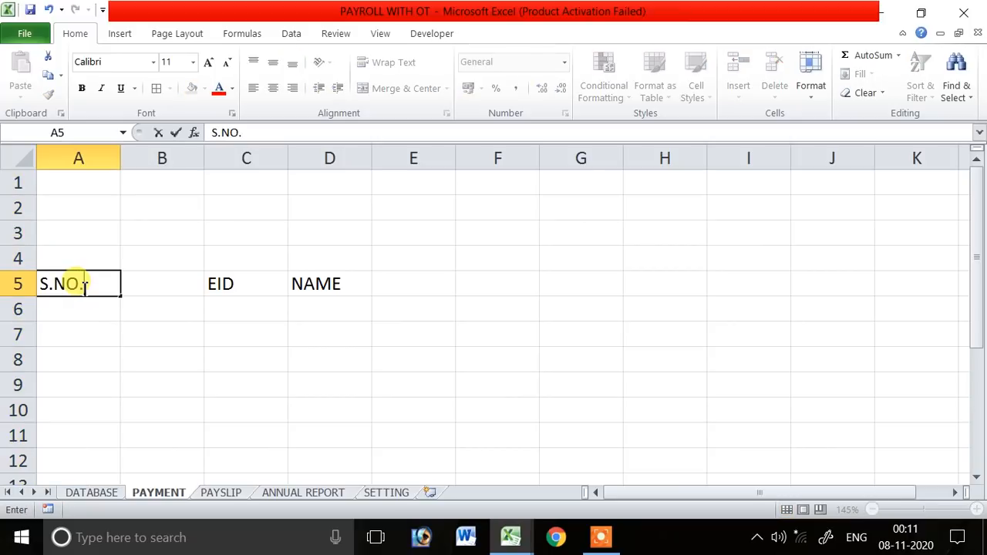
{"action": "key", "text": "Tab"}
{"action": "type", "text": "DATE"}
{"action": "key", "text": "Tab"}
- Add the headings AMOUNT in E5 and NARRATION in F5 after NAME
{"action": "key", "text": "Tab"}
{"action": "key", "text": "Tab"}
{"action": "type", "text": "C"}
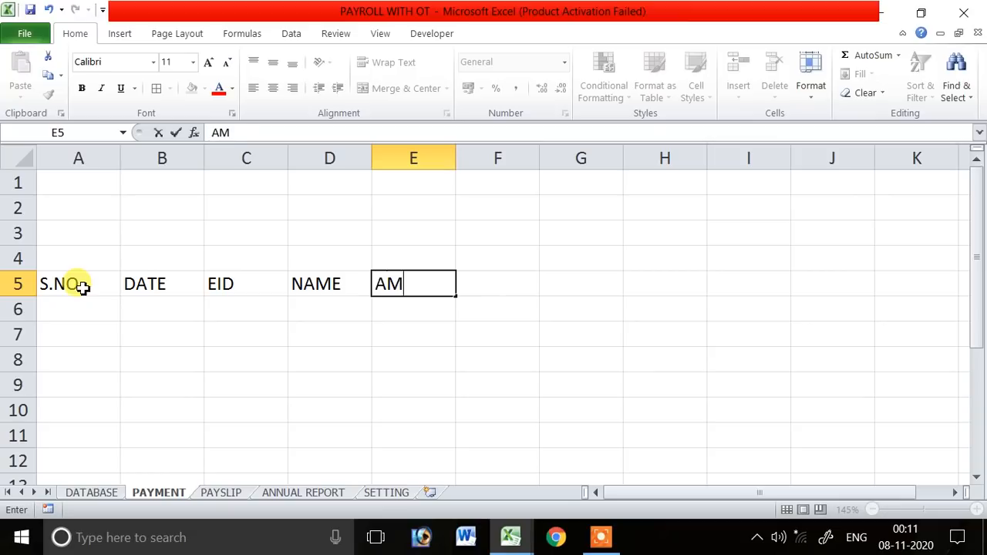
{"action": "key", "text": "Tab"}
{"action": "type", "text": "NAR"}
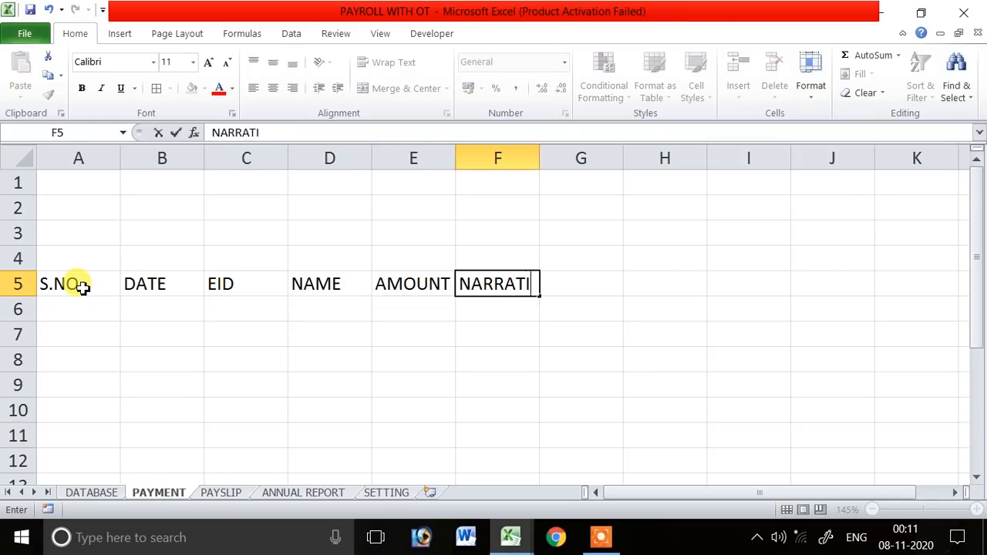
{"action": "type", "text": "RATION"}
{"action": "key", "text": "Return"}
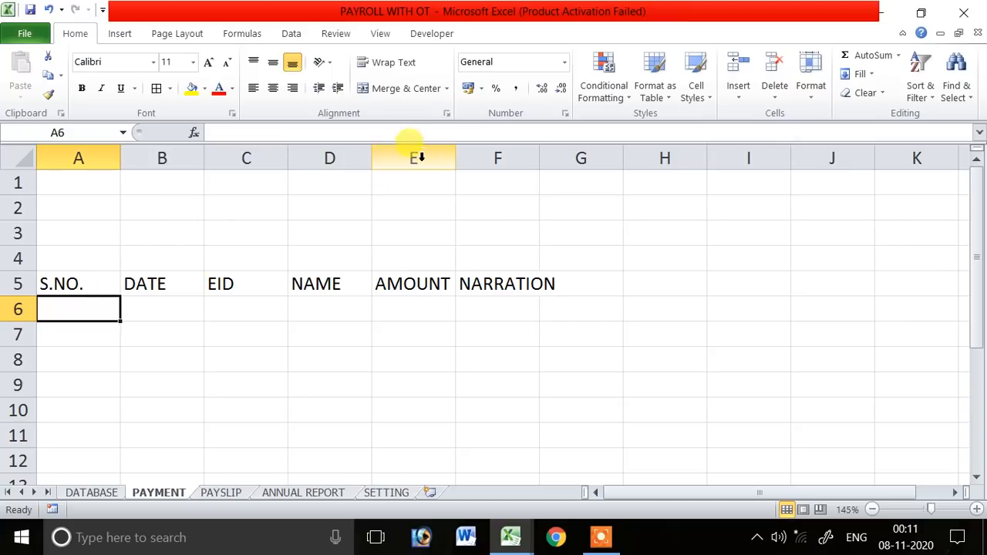
- Widen the NAME, AMOUNT and NARRATION columns on the PAYMENT sheet
{"action": "left_click_drag", "start_coordinate": [455, 158], "coordinate": [476, 159]}
{"action": "left_click_drag", "start_coordinate": [372, 156], "coordinate": [458, 170]}
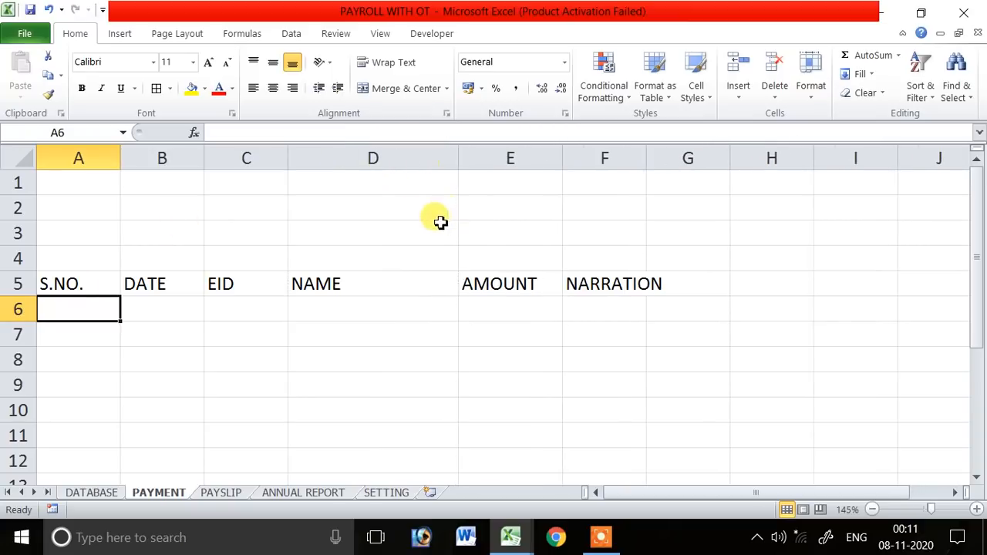
{"action": "left_click_drag", "start_coordinate": [648, 159], "coordinate": [749, 162]}
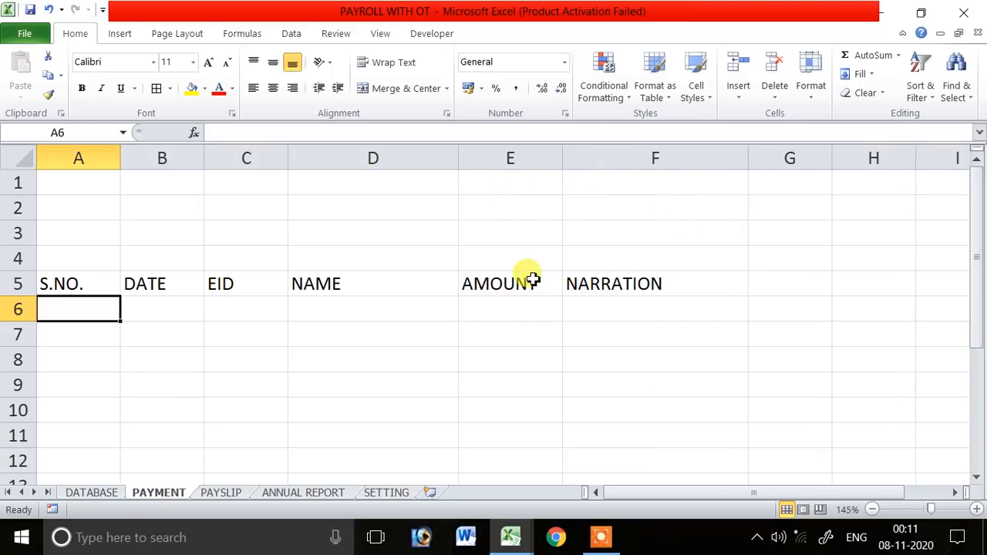
- Number the S.NO. column from 1 to 10 starting in A6 and centre the numbers
{"action": "type", "text": "1"}
{"action": "key", "text": "Return"}
{"action": "type", "text": "2"}
{"action": "key", "text": "Return"}
{"action": "left_click_drag", "start_coordinate": [99, 313], "coordinate": [132, 302]}
{"action": "scroll", "coordinate": [195, 224], "scroll_direction": "up", "scroll_amount": 3}
{"action": "left_click", "coordinate": [276, 90]}
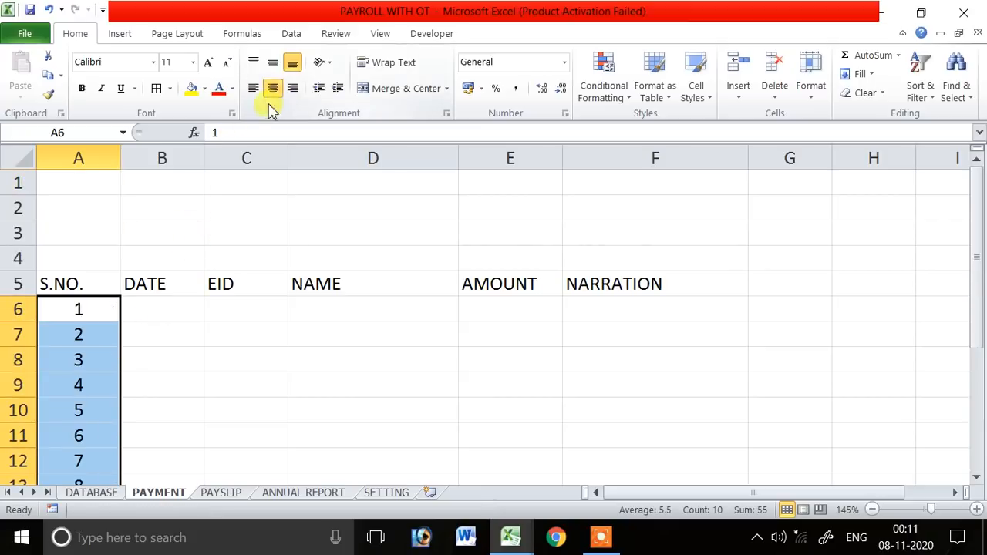
- Enter the date 1-4-20 in B6 and widen the DATE column until the full date fits
{"action": "left_click", "coordinate": [172, 308]}
{"action": "left_click_drag", "start_coordinate": [201, 158], "coordinate": [213, 158]}
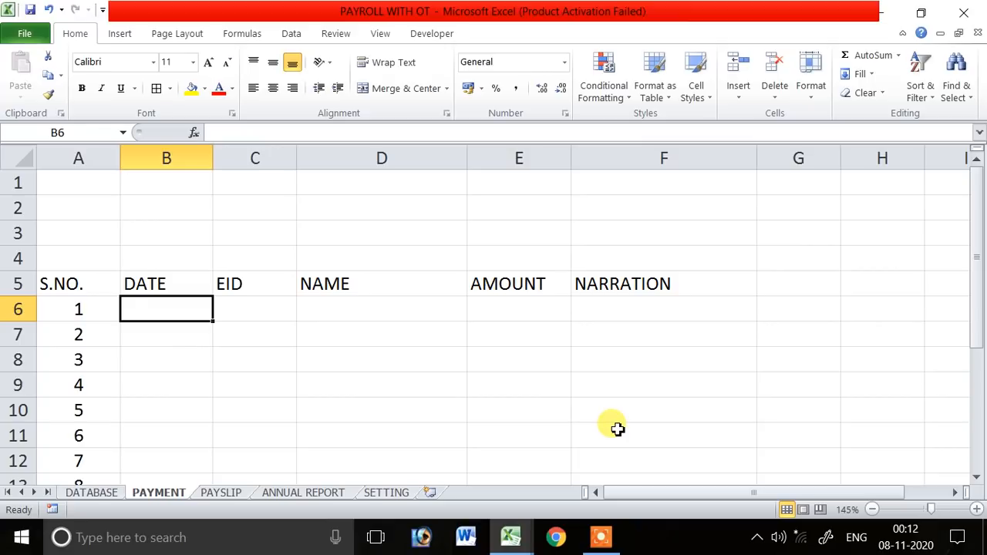
{"action": "type", "text": "1-4-20"}
{"action": "key", "text": "Return"}
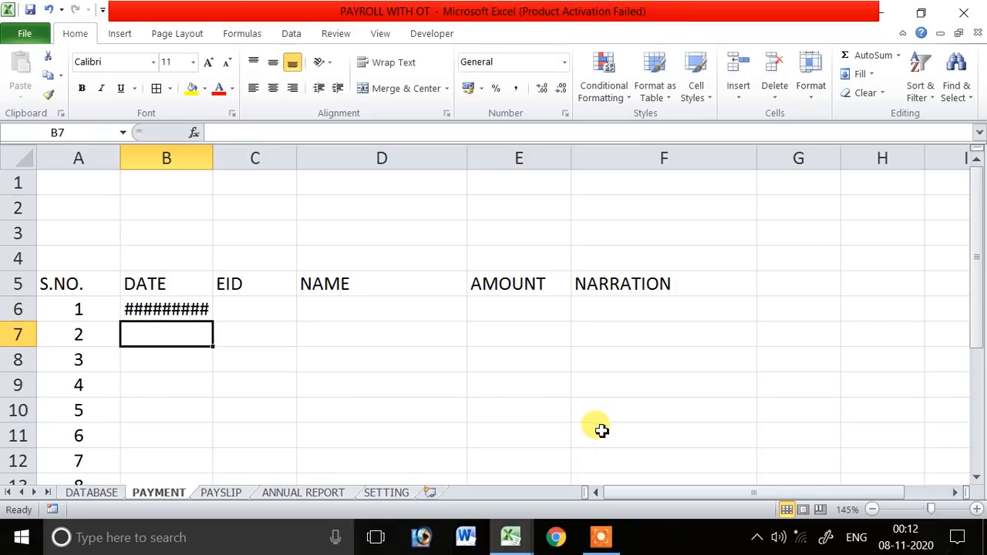
{"action": "left_click_drag", "start_coordinate": [214, 158], "coordinate": [238, 160]}
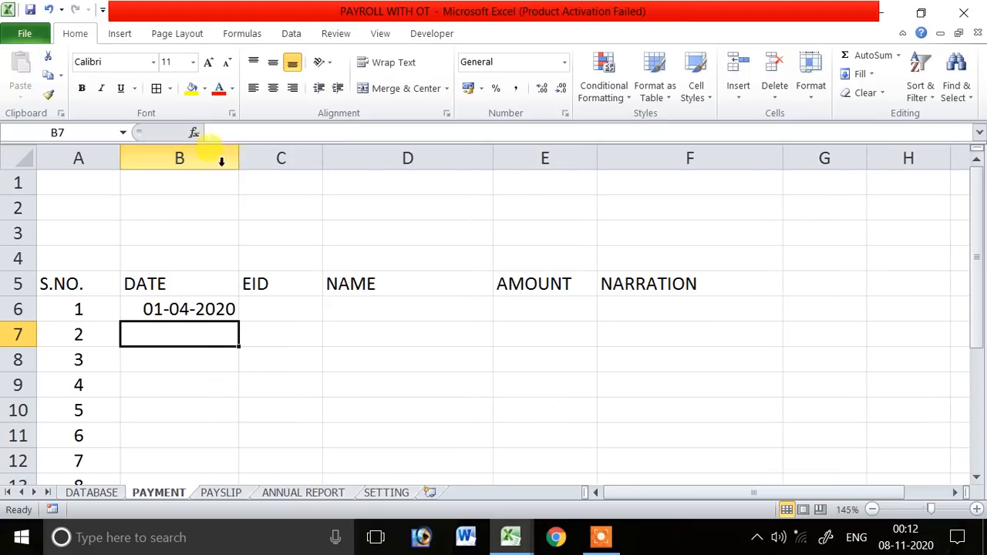
- Apply the custom date format DD-MMM-YY to column B and centre its contents
{"action": "left_click", "coordinate": [204, 158]}
{"action": "right_click", "coordinate": [209, 198]}
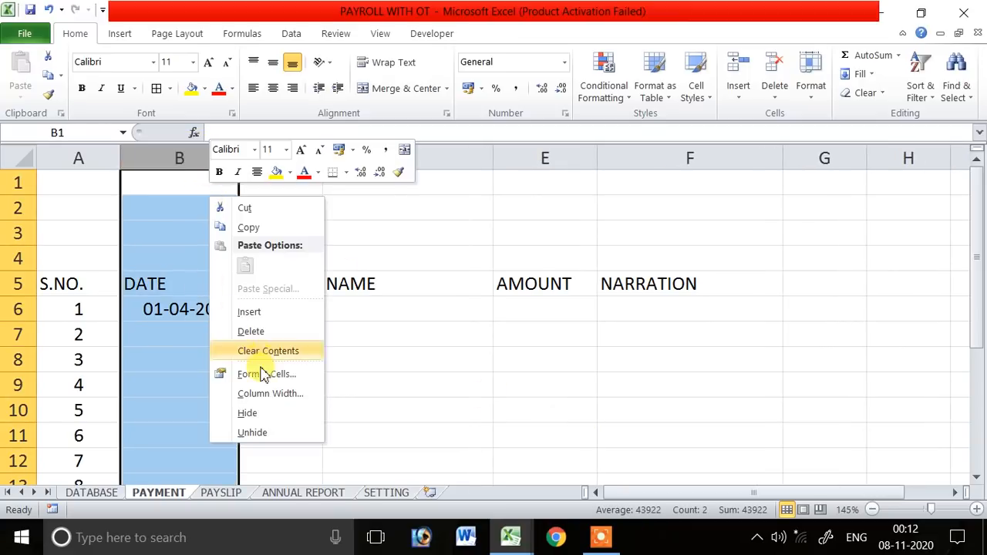
{"action": "left_click", "coordinate": [260, 373]}
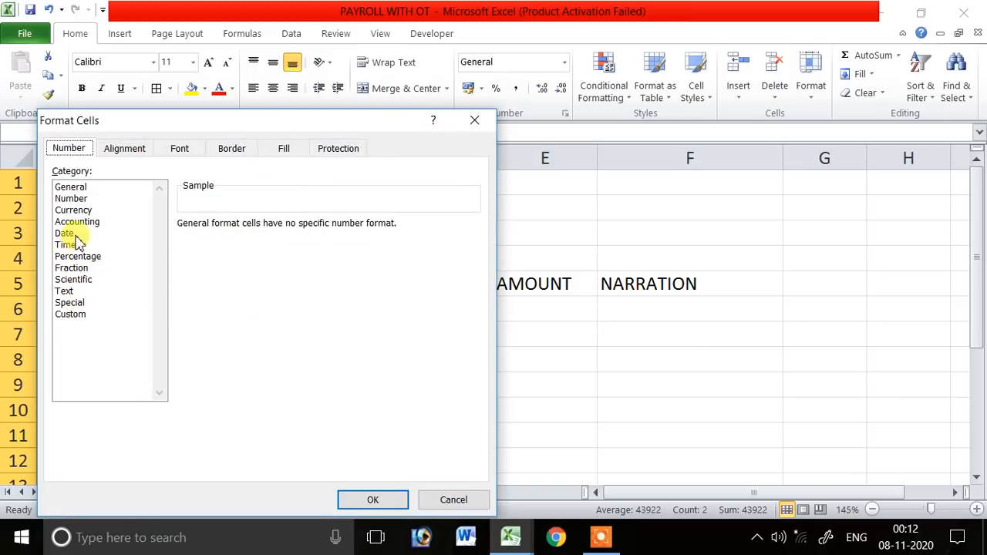
{"action": "left_click", "coordinate": [74, 314]}
{"action": "type", "text": "DD-MMM-YY"}
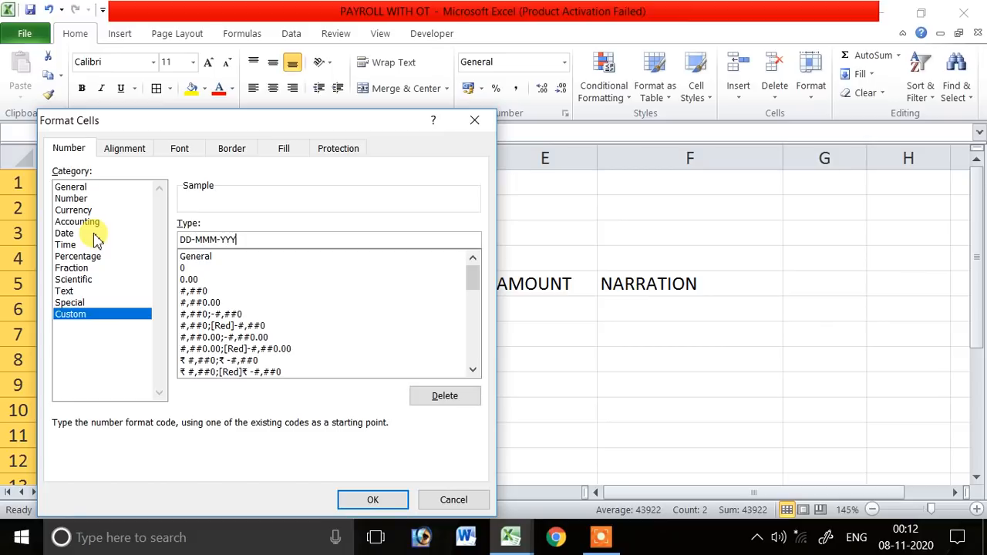
{"action": "key", "text": "Return"}
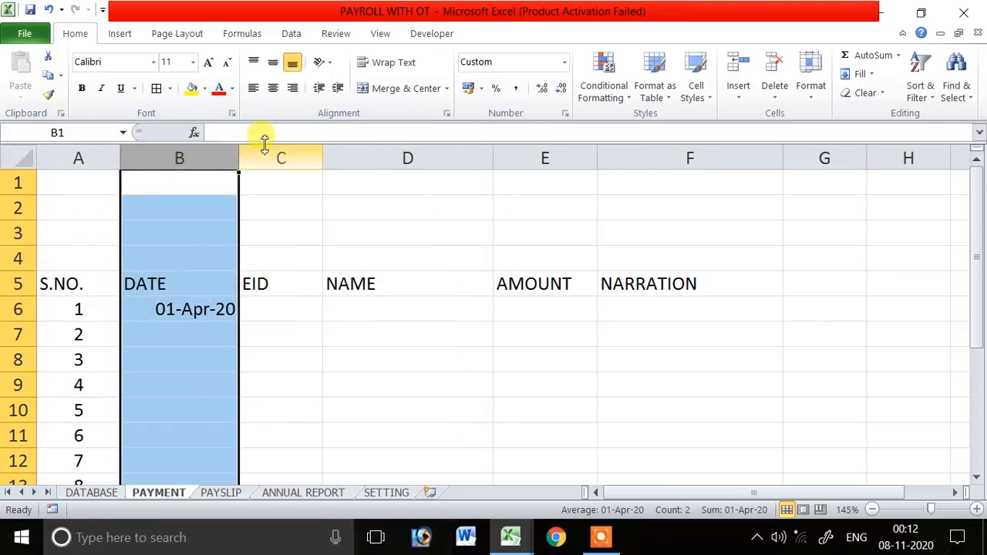
{"action": "left_click", "coordinate": [273, 89]}
- Enter the date 15-4-20 in B7 of the DATE column
{"action": "left_click", "coordinate": [184, 331]}
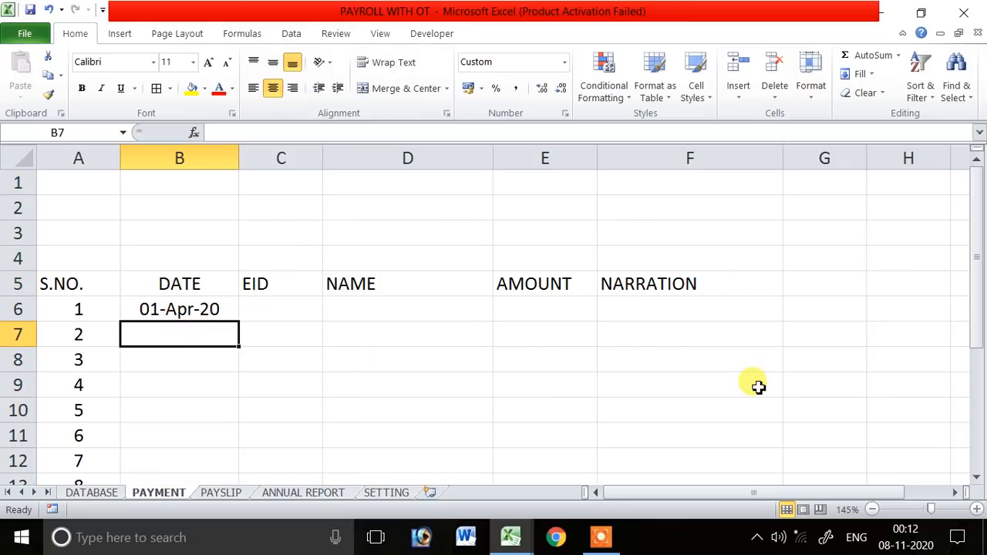
{"action": "type", "text": "15-4-"}
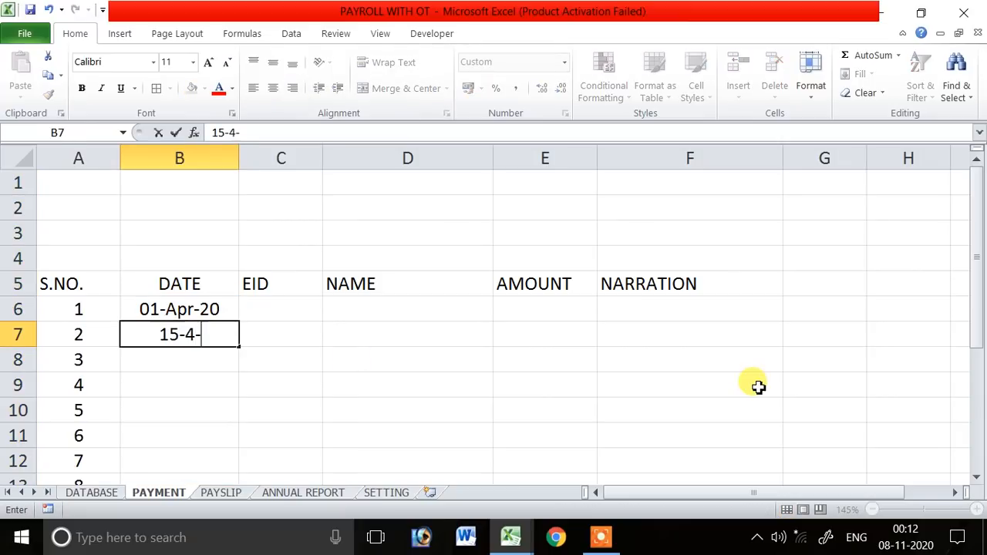
{"action": "type", "text": "20"}
{"action": "key", "text": "Return"}
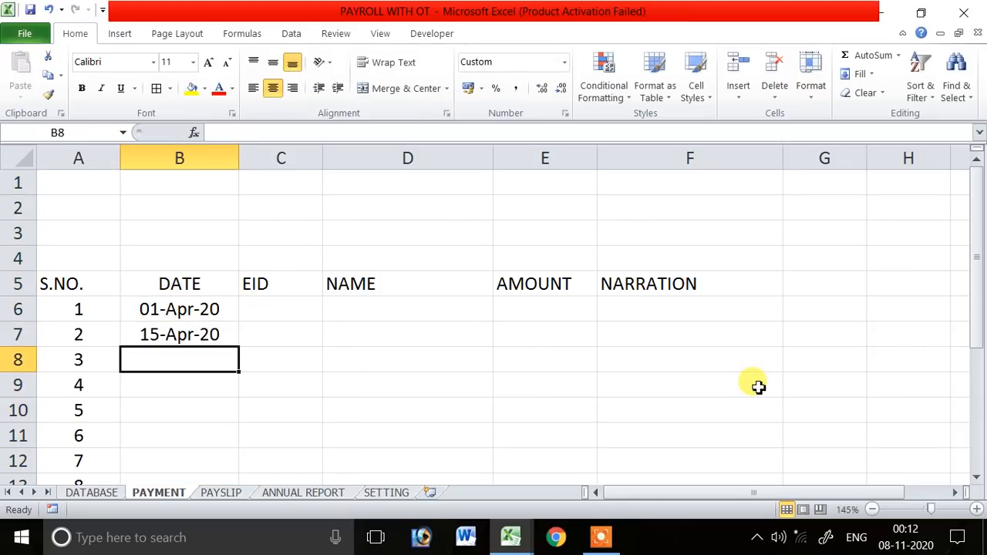
- Enter the employee IDs 1 and 2 in C6 and C7
{"action": "left_click", "coordinate": [313, 309]}
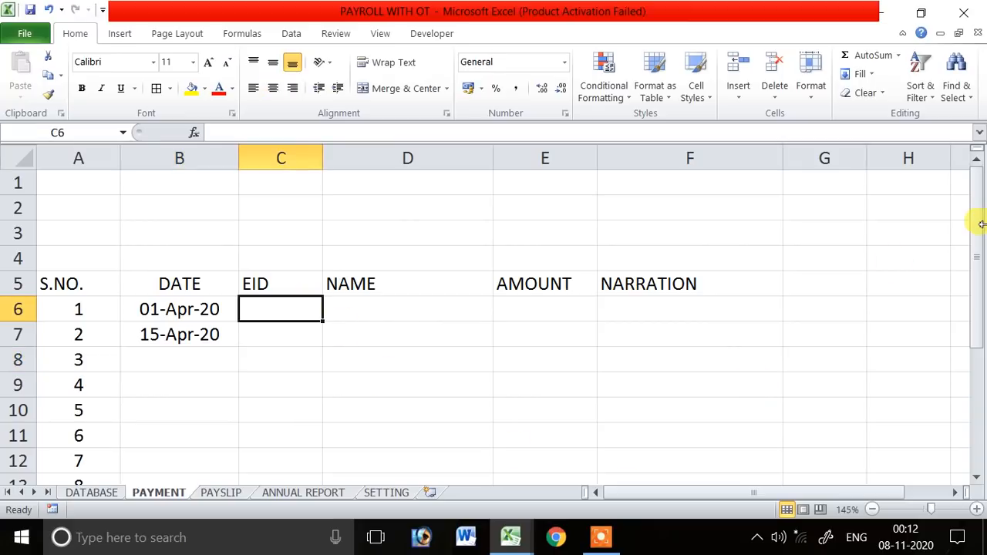
{"action": "type", "text": "1"}
{"action": "key", "text": "Return"}
{"action": "type", "text": "2"}
{"action": "key", "text": "Return"}
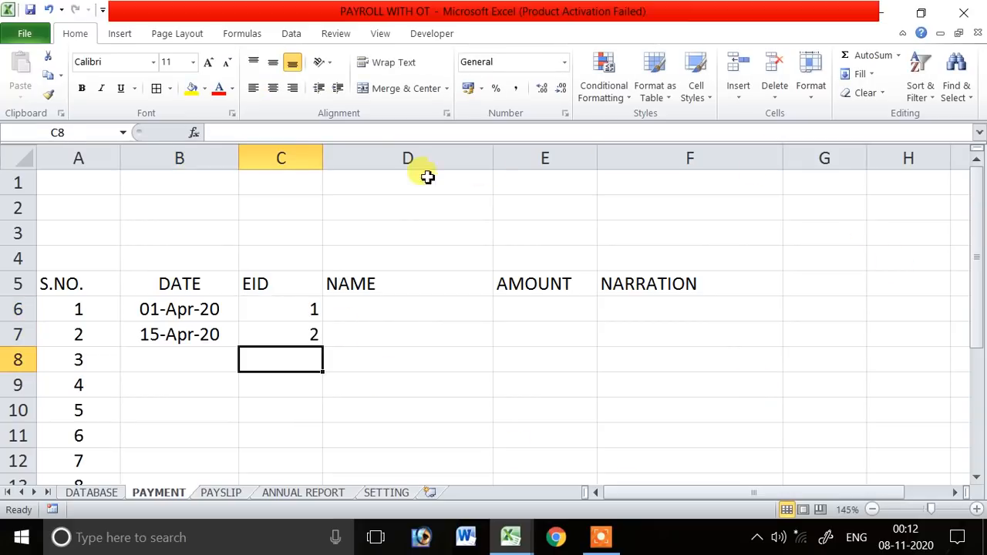
- Delete the NAME column from the PAYMENT sheet and centre the contents of the EID column
{"action": "left_click", "coordinate": [311, 157]}
{"action": "left_click", "coordinate": [409, 158]}
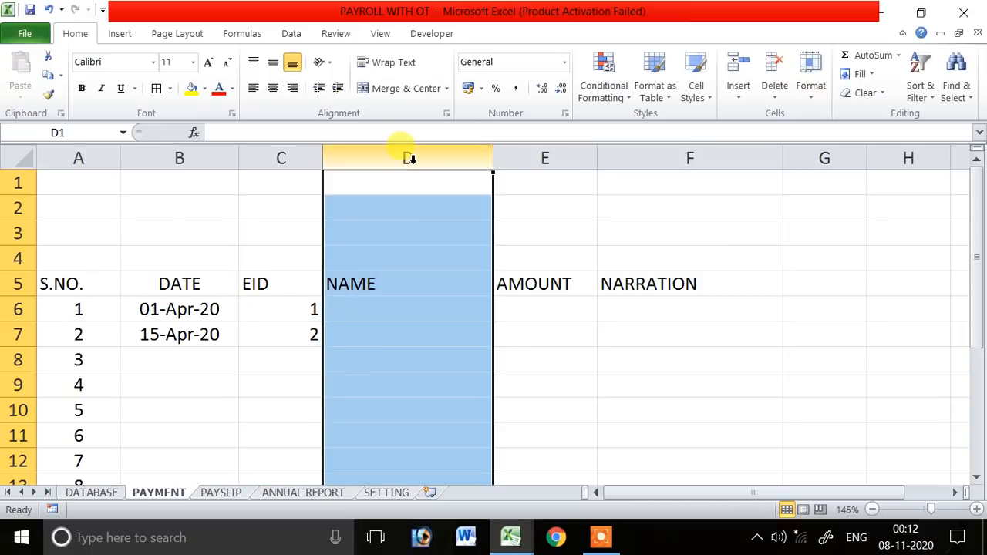
{"action": "right_click", "coordinate": [372, 157]}
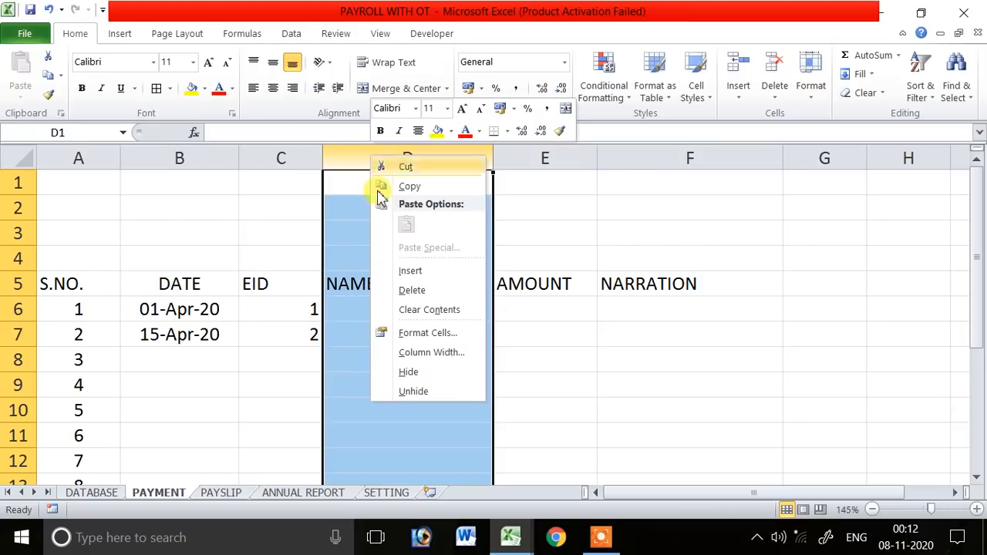
{"action": "left_click", "coordinate": [412, 290]}
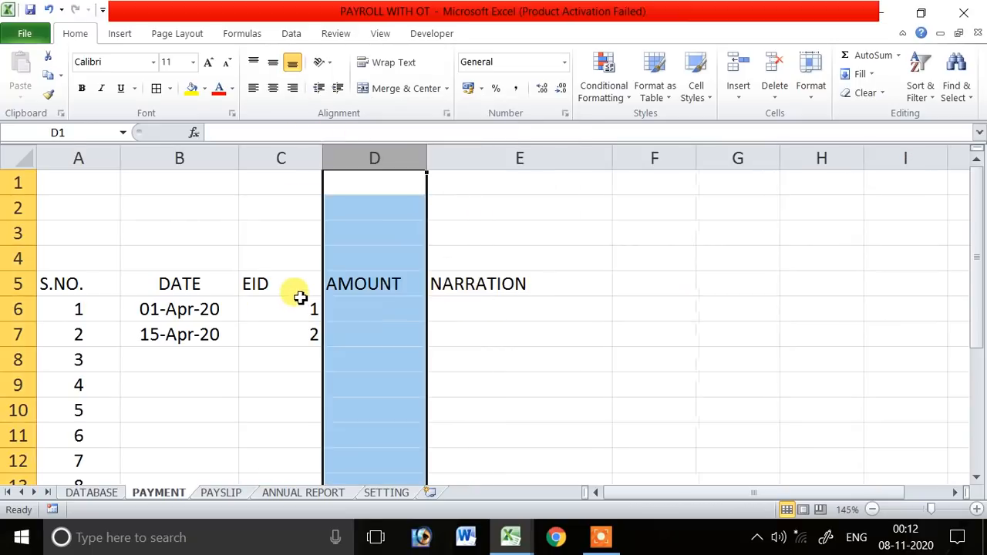
{"action": "left_click", "coordinate": [300, 299]}
{"action": "left_click", "coordinate": [282, 157]}
{"action": "left_click", "coordinate": [273, 87]}
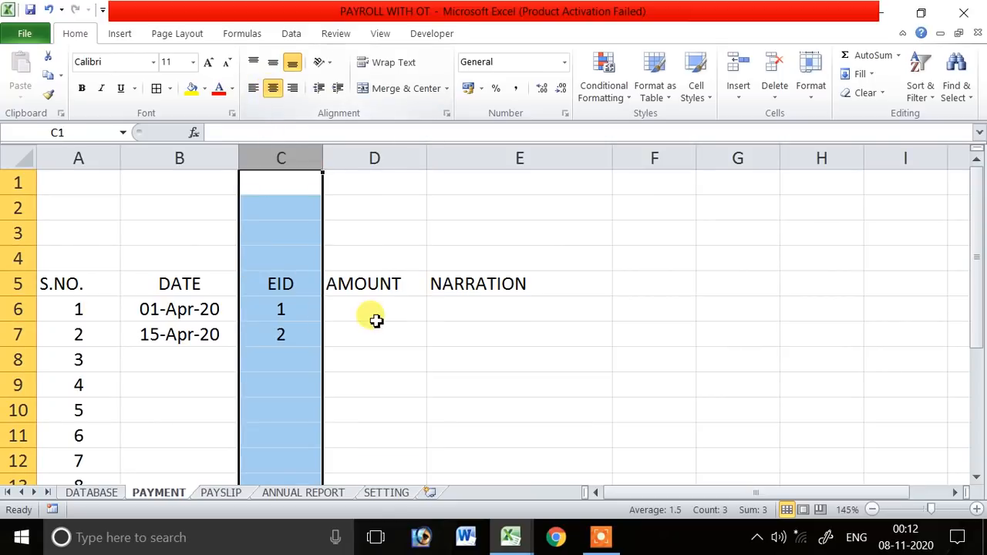
- Enter the payment amounts 500 and 800 in D6 and D7
{"action": "left_click", "coordinate": [376, 322]}
{"action": "left_click", "coordinate": [308, 303]}
{"action": "left_click", "coordinate": [386, 307]}
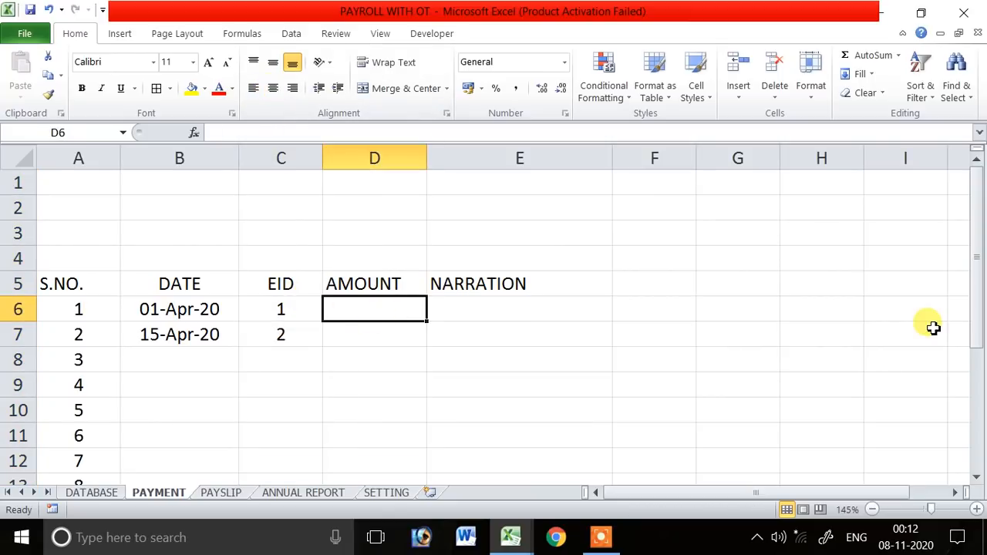
{"action": "type", "text": "500"}
{"action": "key", "text": "Return"}
{"action": "type", "text": "800"}
{"action": "key", "text": "Return"}
- Delete the NARRATION column from the PAYMENT sheet
{"action": "left_click", "coordinate": [520, 314]}
{"action": "left_click", "coordinate": [517, 282]}
{"action": "right_click", "coordinate": [520, 160]}
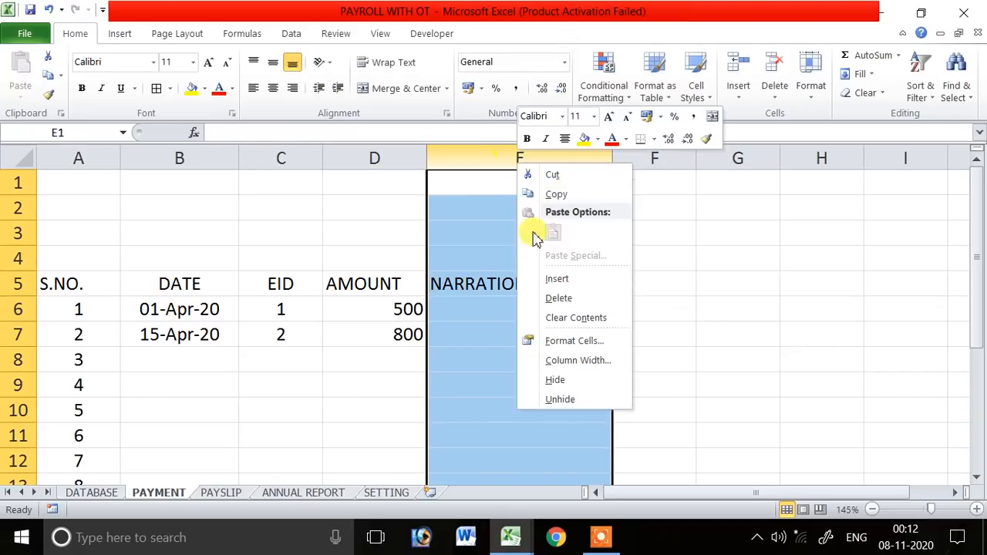
{"action": "left_click", "coordinate": [560, 298]}
{"action": "left_click", "coordinate": [524, 363]}
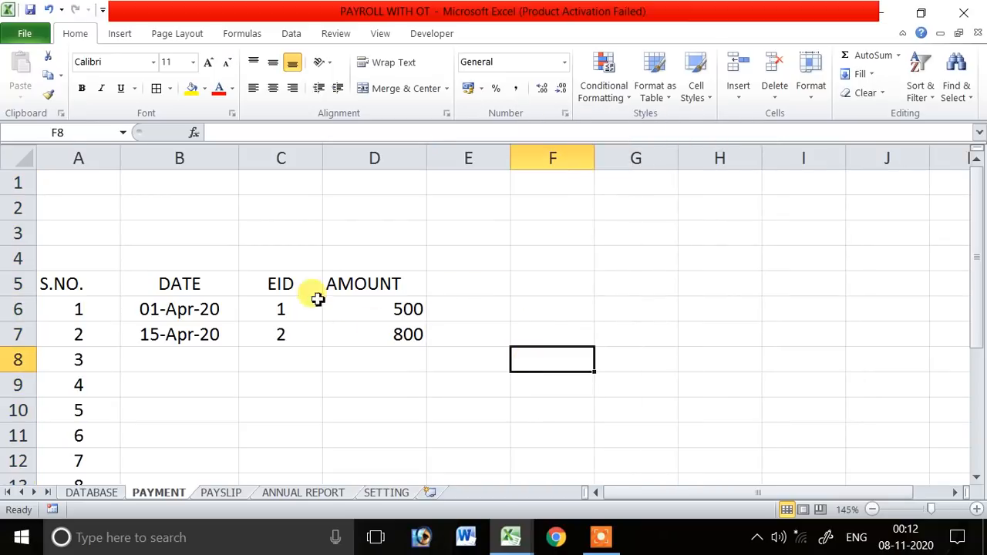
- Centre the contents of all cells on the PAYMENT sheet
{"action": "left_click", "coordinate": [31, 151]}
{"action": "left_click", "coordinate": [273, 88]}
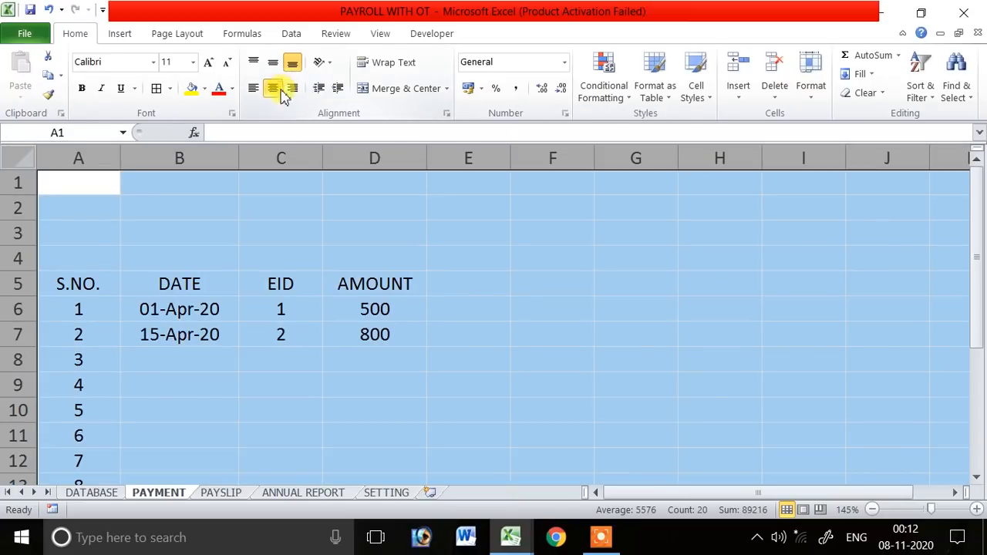
{"action": "left_click", "coordinate": [540, 405]}
- Format the header cells A5:D5 with borders, bold text and a yellow fill
{"action": "left_click_drag", "start_coordinate": [77, 282], "coordinate": [338, 284]}
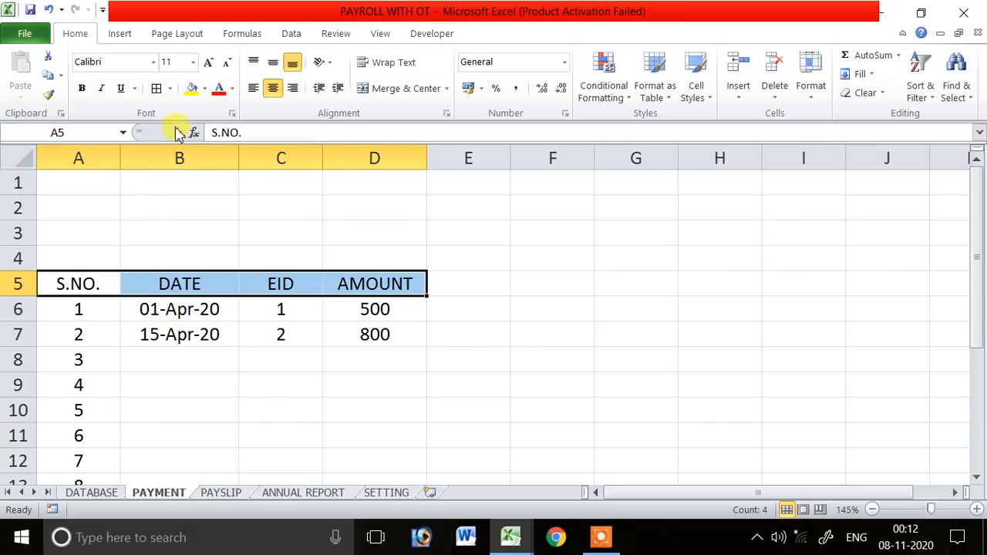
{"action": "left_click", "coordinate": [81, 88]}
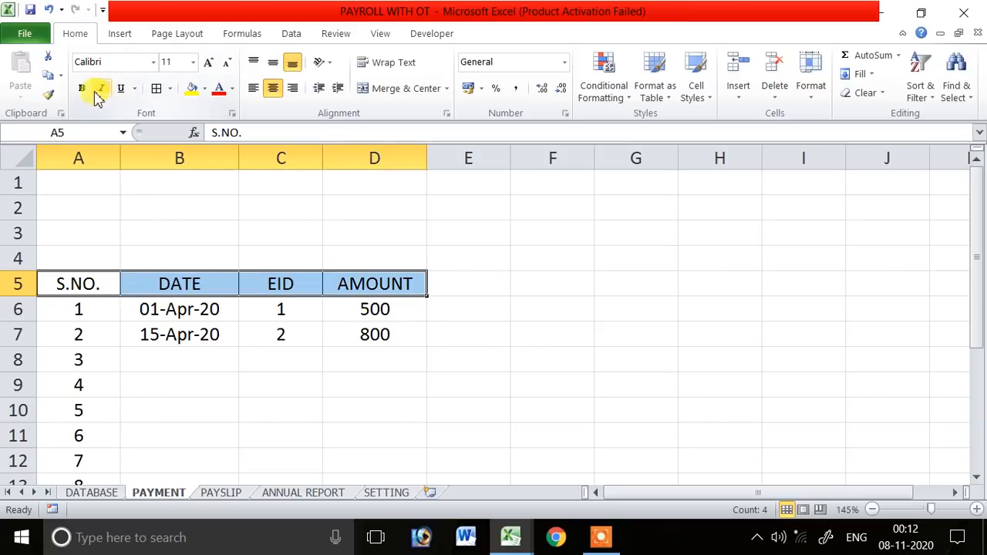
{"action": "left_click", "coordinate": [309, 357]}
{"action": "left_click_drag", "start_coordinate": [100, 278], "coordinate": [334, 267]}
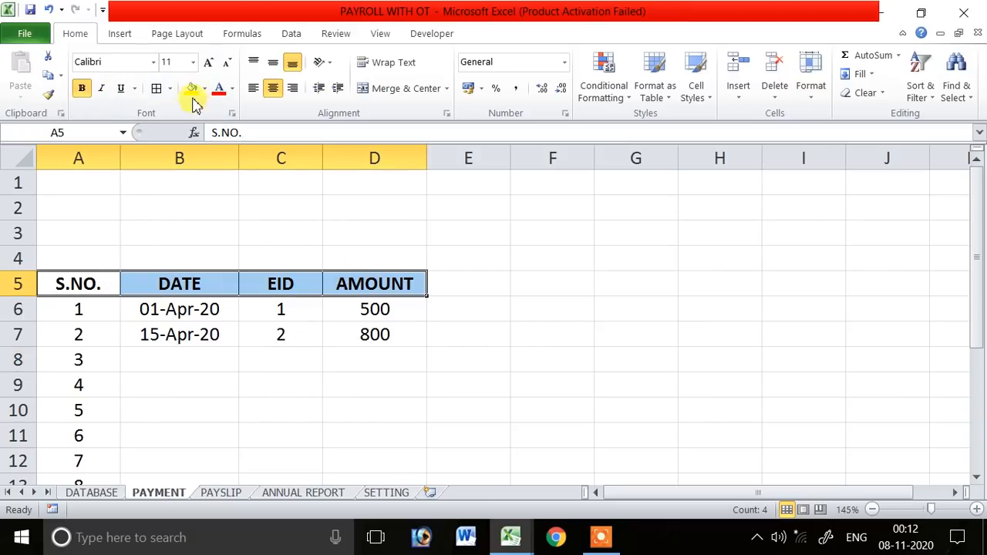
{"action": "left_click", "coordinate": [556, 307]}
{"action": "left_click_drag", "start_coordinate": [51, 276], "coordinate": [362, 284]}
{"action": "left_click", "coordinate": [191, 88]}
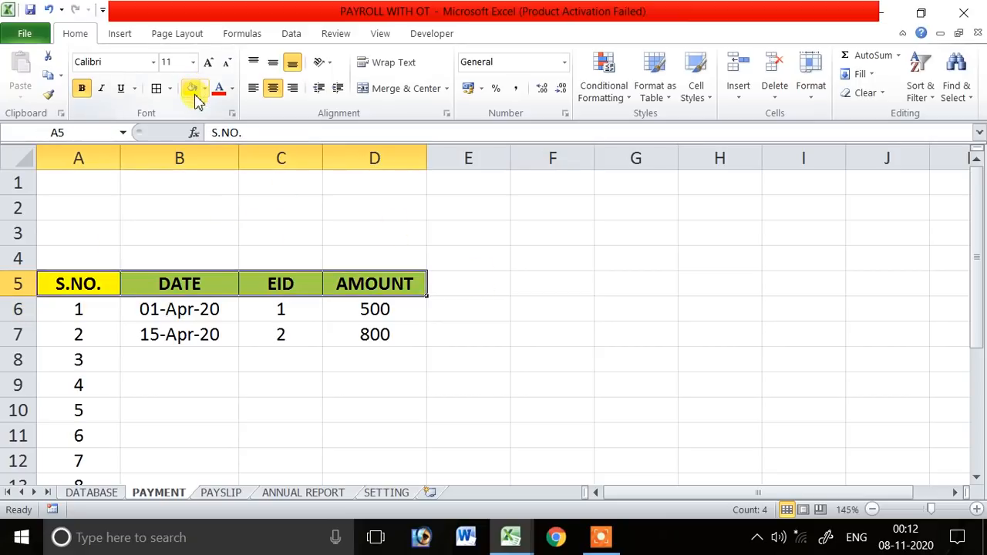
{"action": "left_click", "coordinate": [525, 340]}
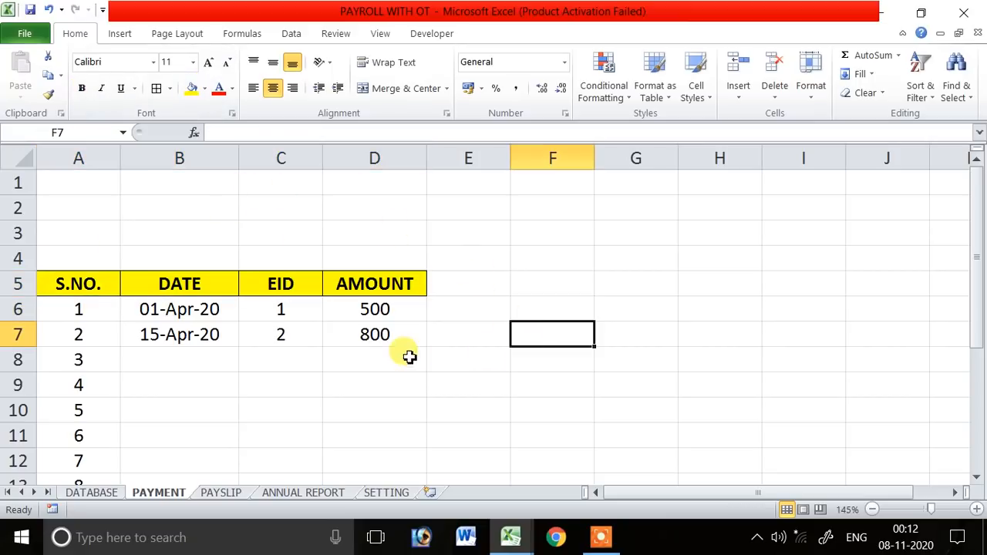
- Start a SUMIF formula in ADVANCE cell ADK6 on the DATABASE sheet, with PAYMENT!C:C as the range
{"action": "left_click", "coordinate": [108, 494]}
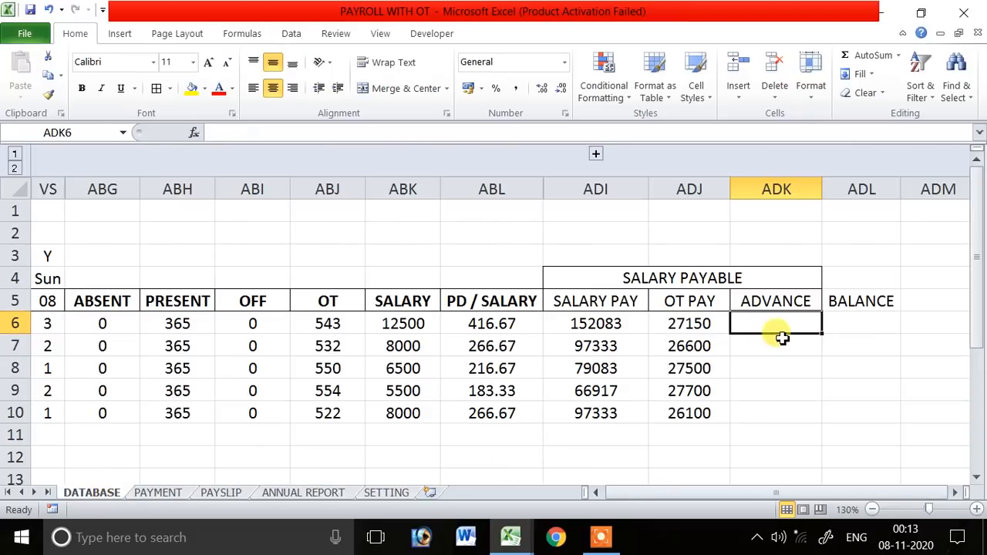
{"action": "type", "text": "="}
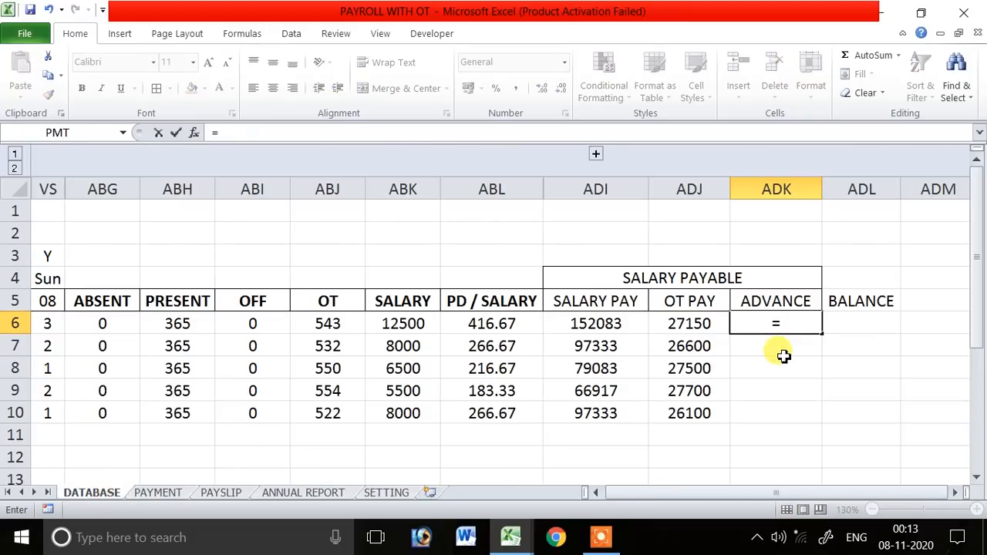
{"action": "type", "text": "SUMIF"}
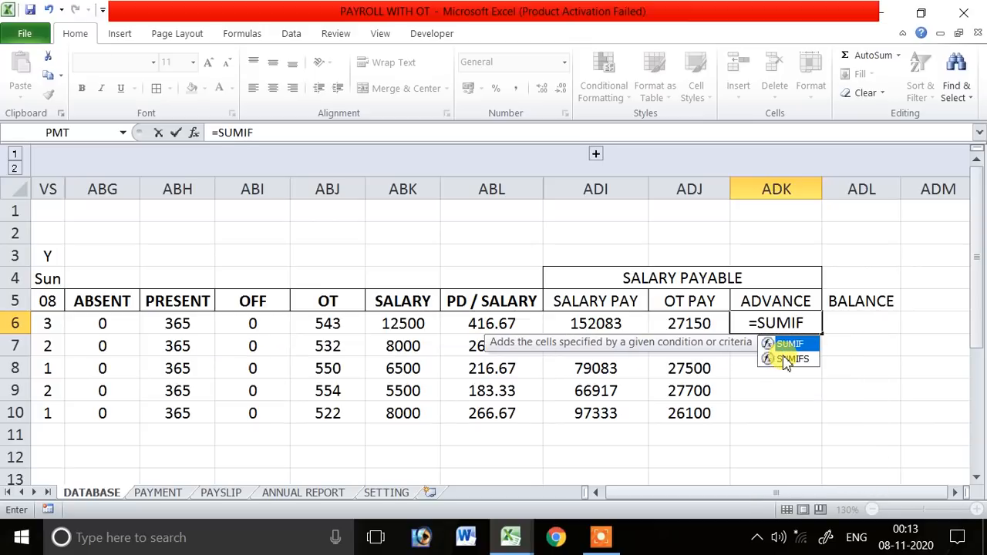
{"action": "type", "text": "("}
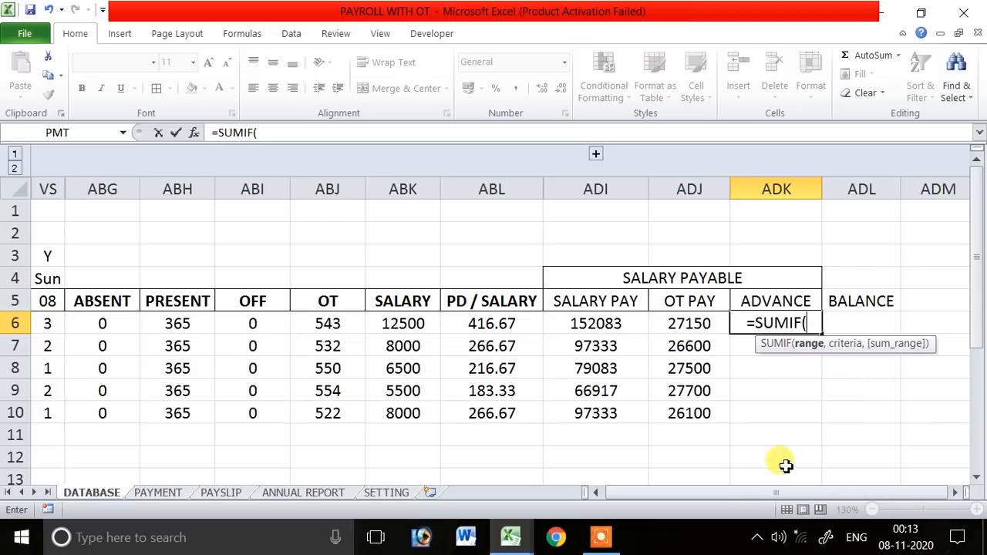
{"action": "left_click_drag", "start_coordinate": [723, 497], "coordinate": [604, 501]}
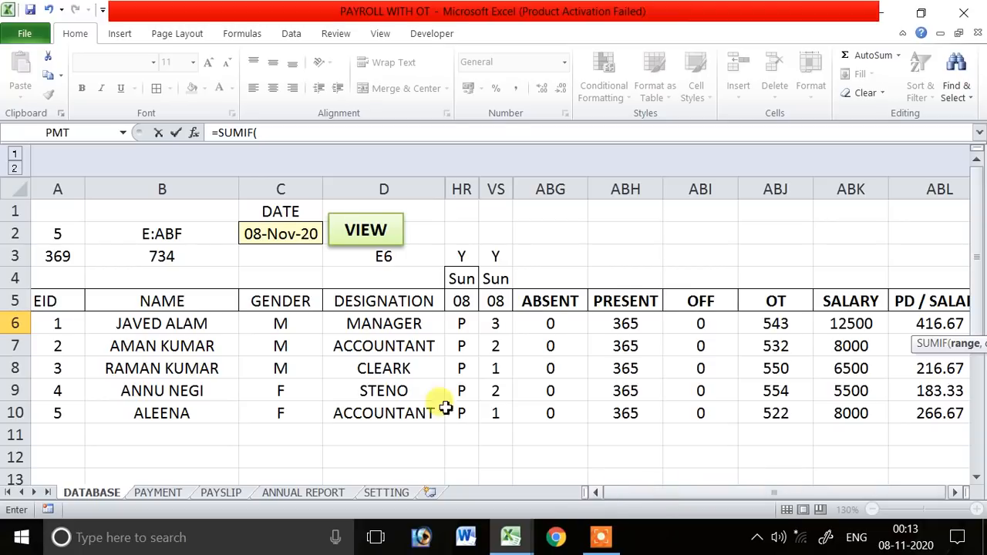
{"action": "left_click", "coordinate": [270, 132]}
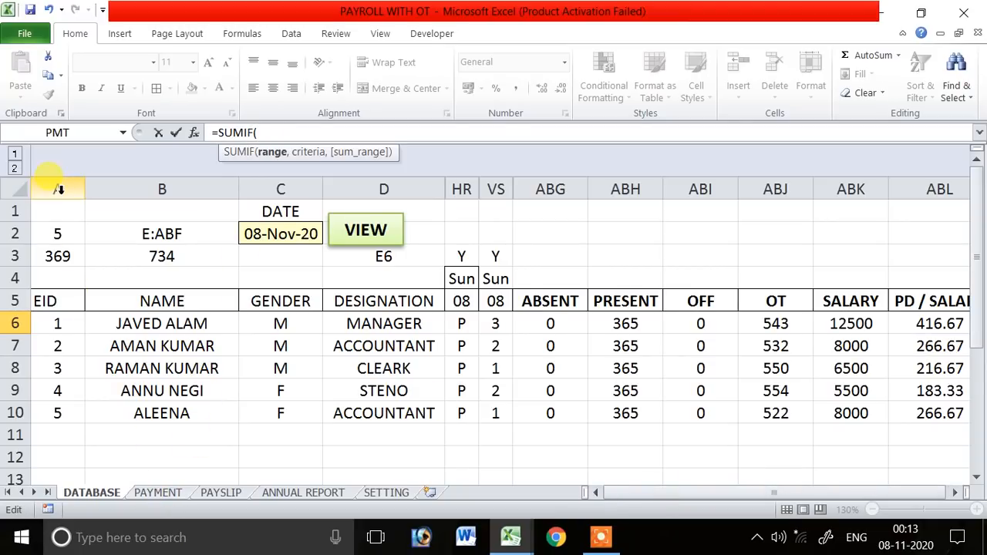
{"action": "left_click", "coordinate": [158, 493]}
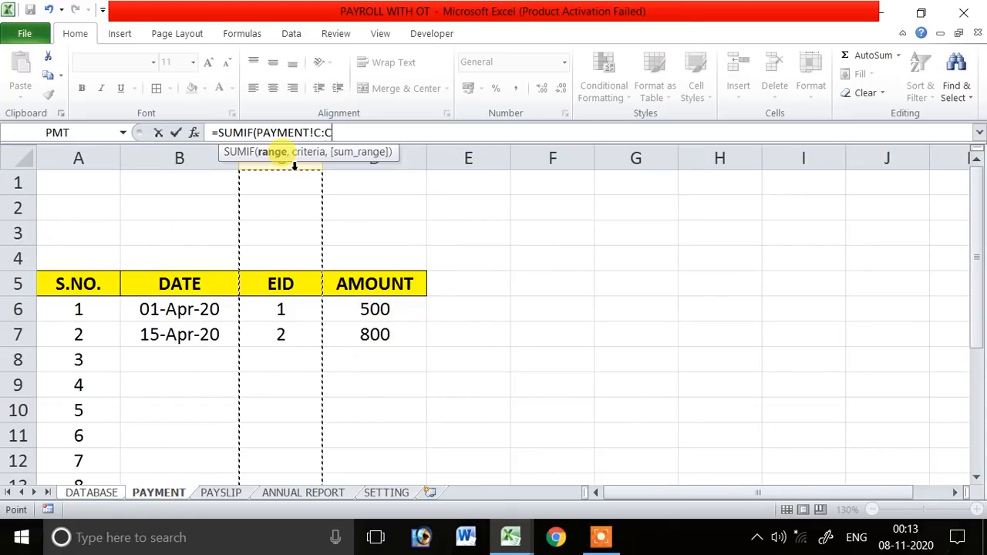
{"action": "type", "text": ","}
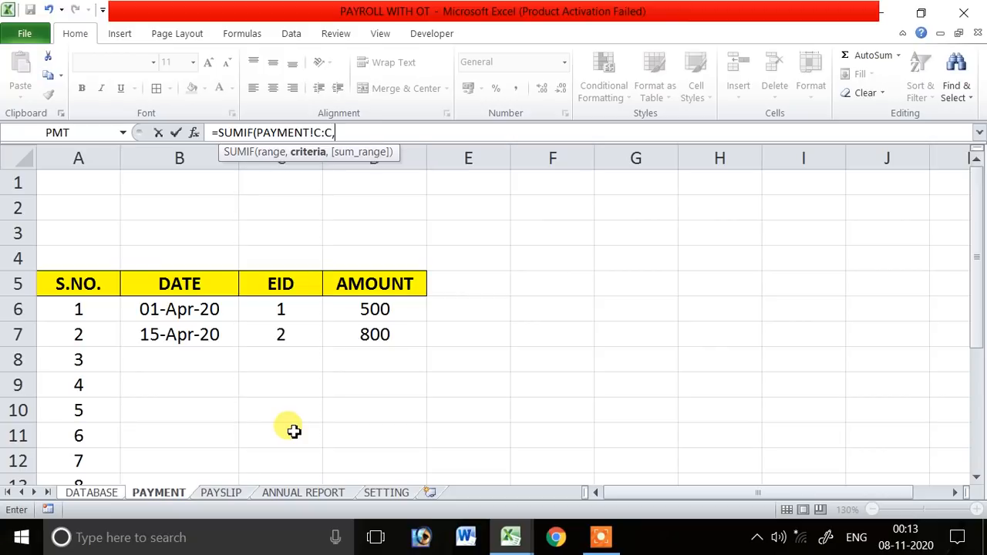
- Complete the SUMIF formula with DATABASE!A6 as the criteria and PAYMENT!D:D as the sum range
{"action": "left_click", "coordinate": [115, 493]}
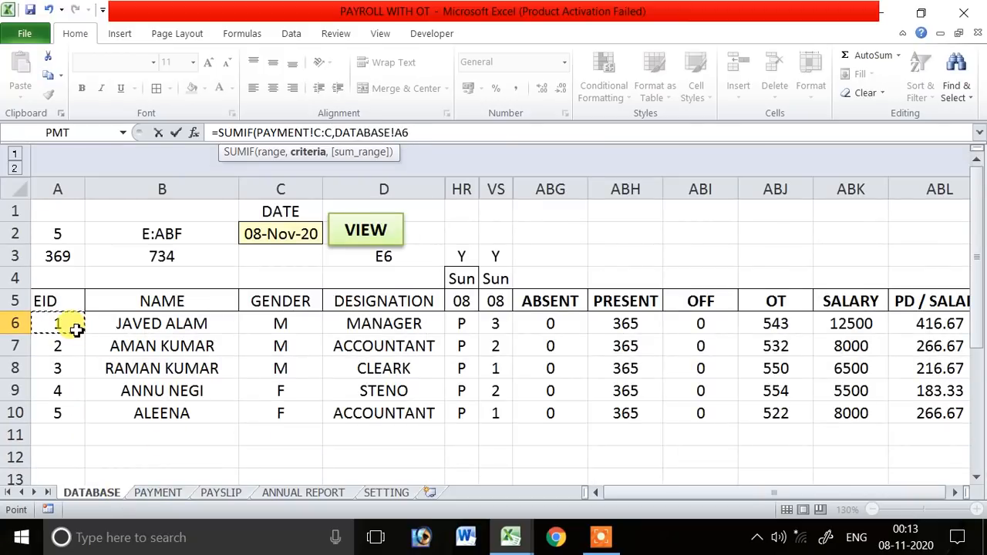
{"action": "type", "text": ","}
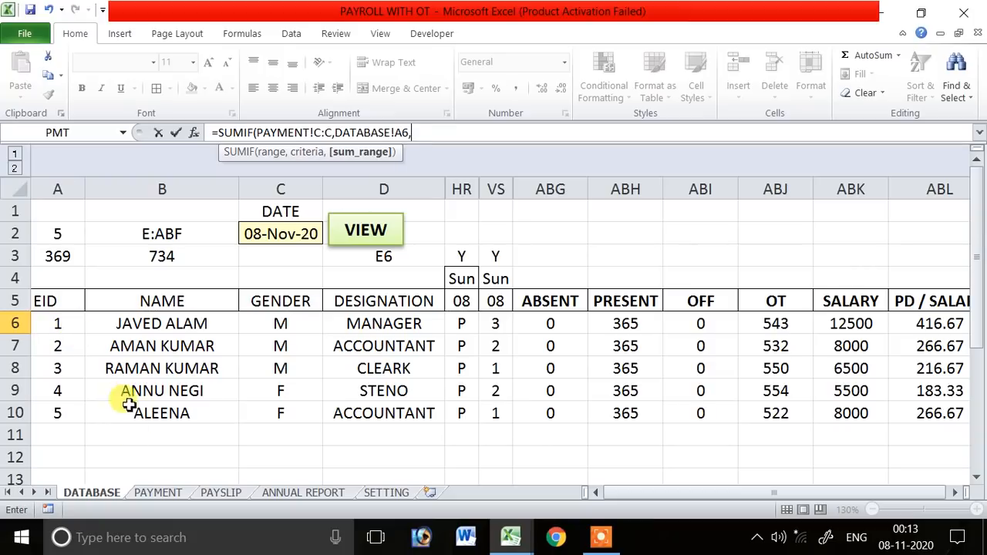
{"action": "left_click", "coordinate": [158, 494]}
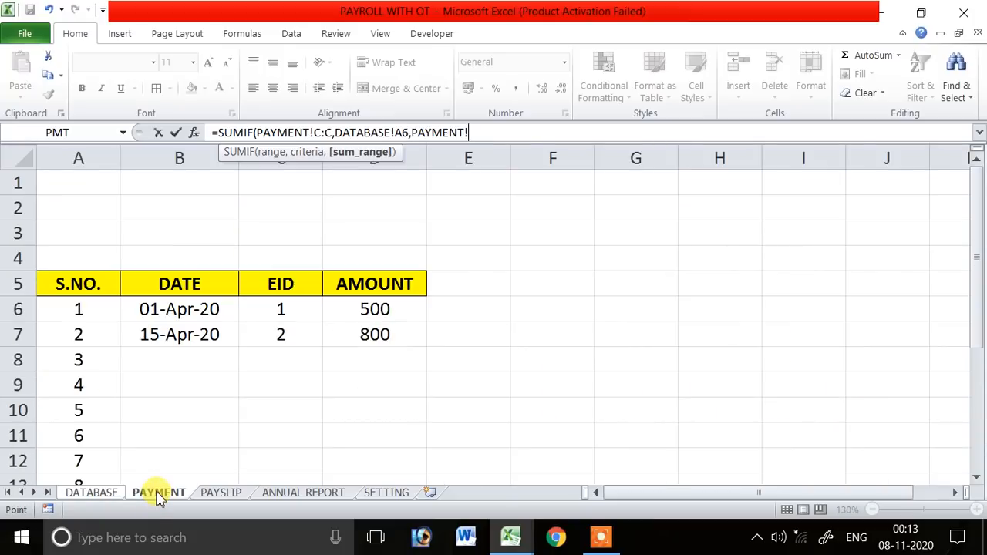
{"action": "left_click", "coordinate": [415, 163]}
{"action": "key", "text": "Return"}
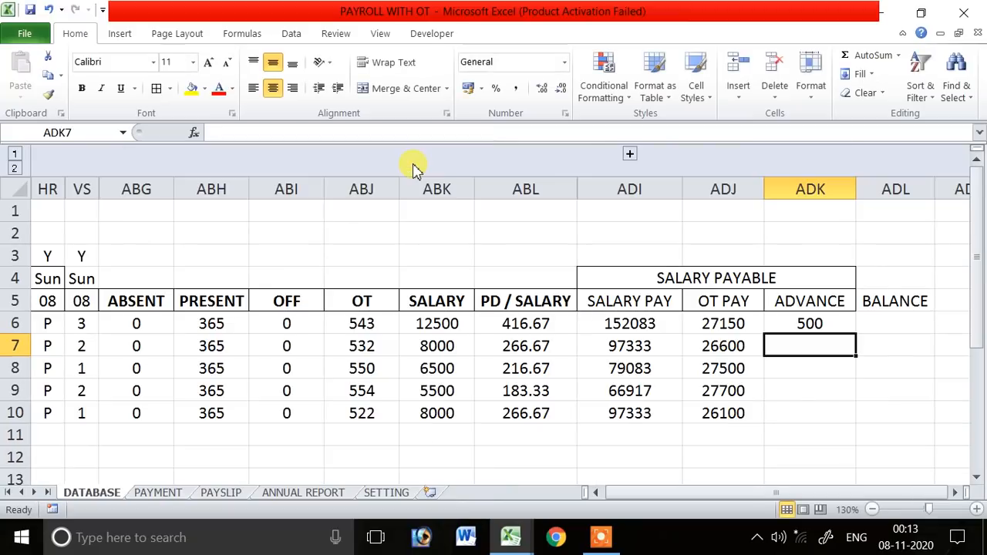
- Review the SUMIF formula in ADK6 and fill it down the ADVANCE column to ADK10
{"action": "left_click", "coordinate": [823, 324]}
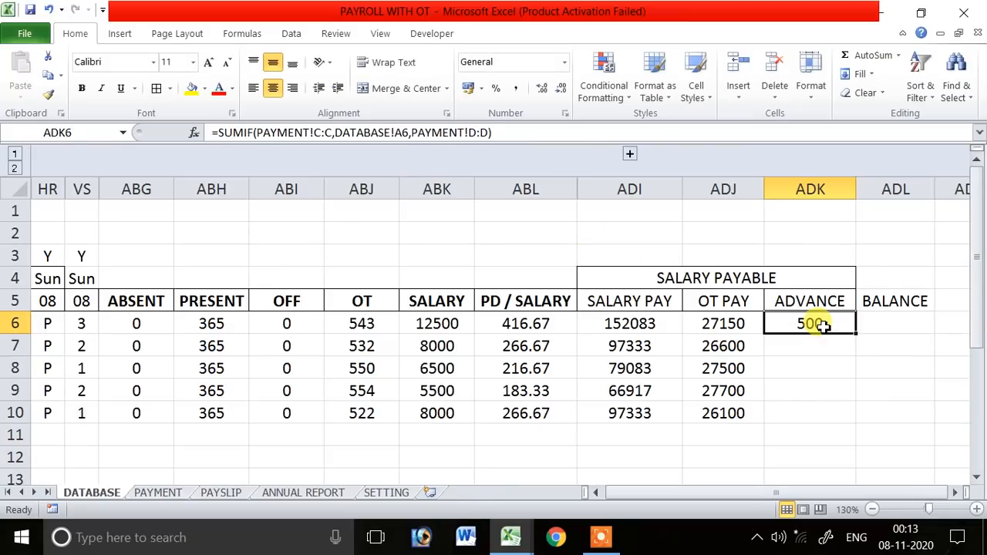
{"action": "double_click", "coordinate": [822, 325]}
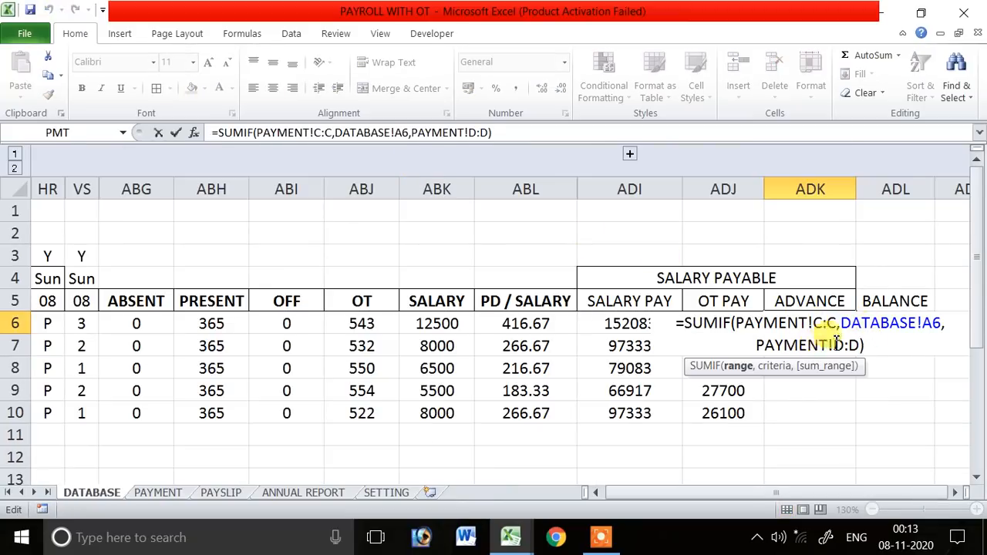
{"action": "key", "text": "Return"}
{"action": "left_click", "coordinate": [817, 324]}
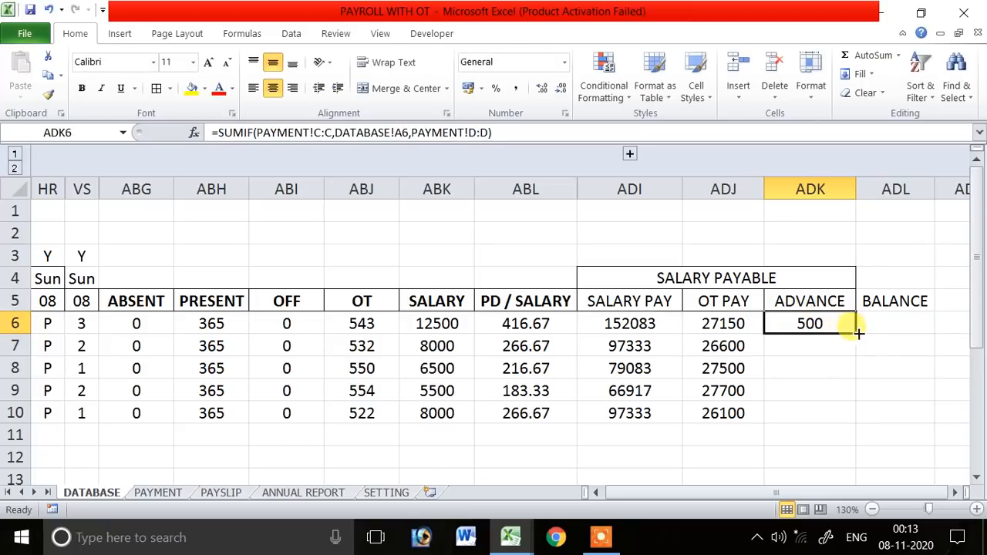
{"action": "left_click_drag", "start_coordinate": [858, 332], "coordinate": [862, 432]}
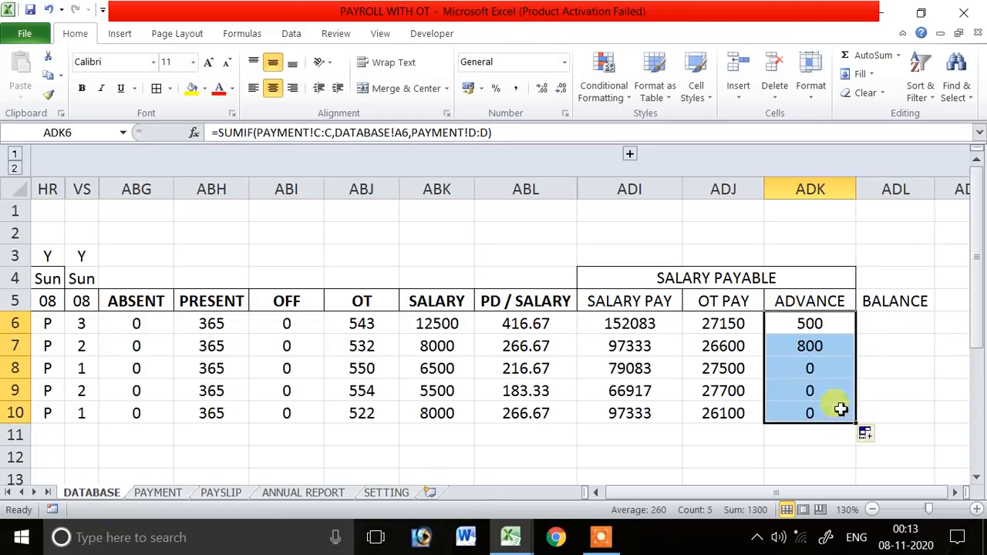
{"action": "left_click", "coordinate": [841, 345]}
{"action": "left_click", "coordinate": [768, 324]}
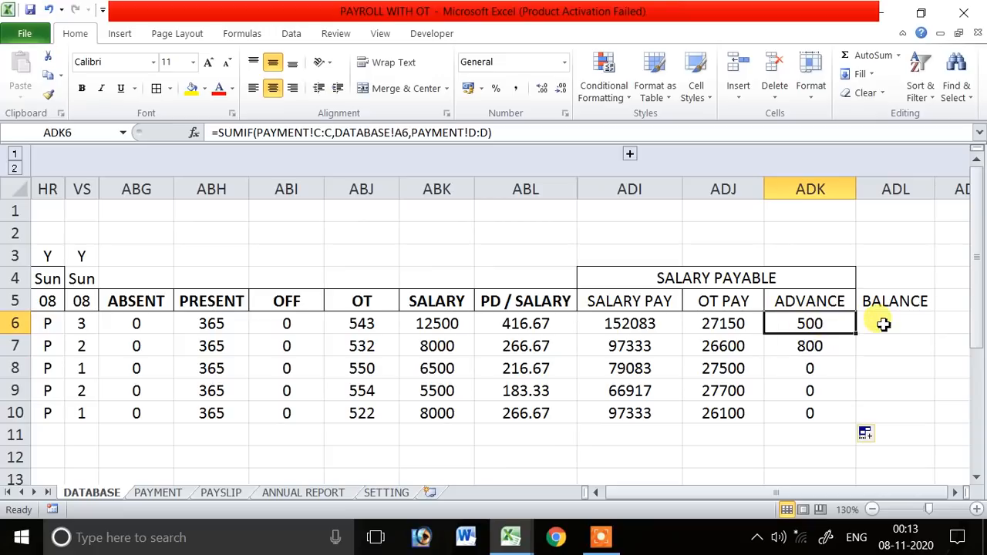
- Enter the formula =SUM(ADI6,ADJ6)-SUM(ADK6) in the BALANCE cell ADL6 on the DATABASE sheet
{"action": "left_click", "coordinate": [881, 322]}
{"action": "left_click", "coordinate": [961, 494]}
{"action": "left_click", "coordinate": [960, 493]}
{"action": "left_click", "coordinate": [960, 493]}
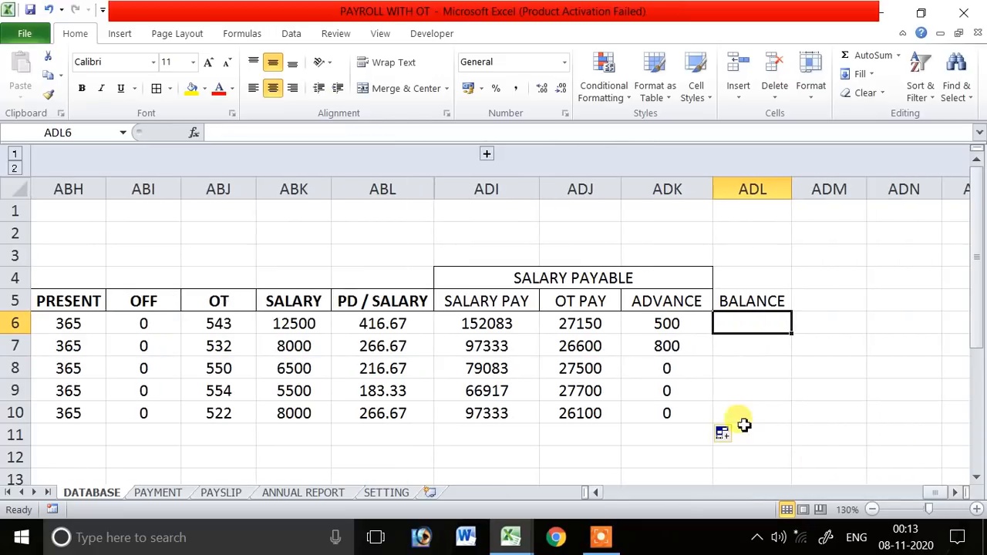
{"action": "type", "text": "=SUM("}
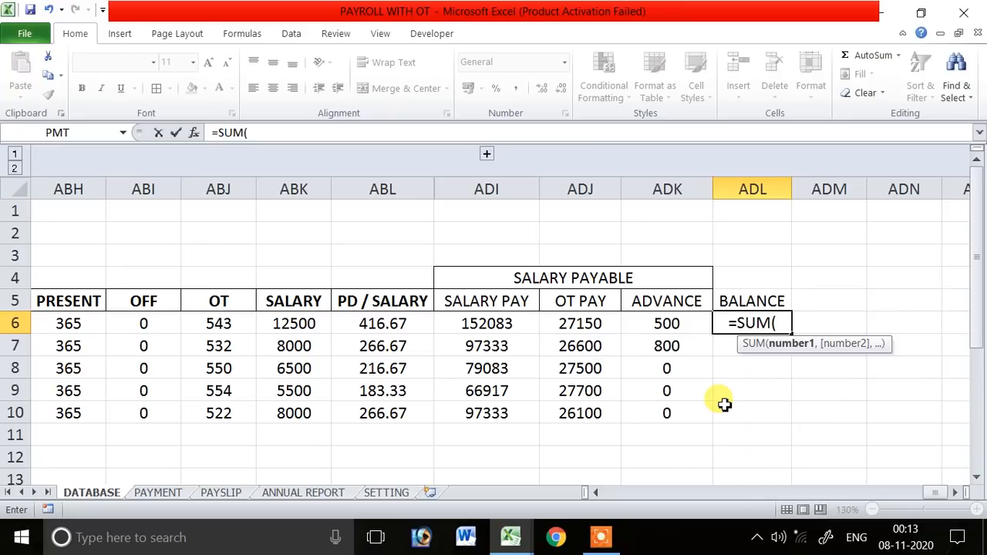
{"action": "left_click", "coordinate": [502, 324]}
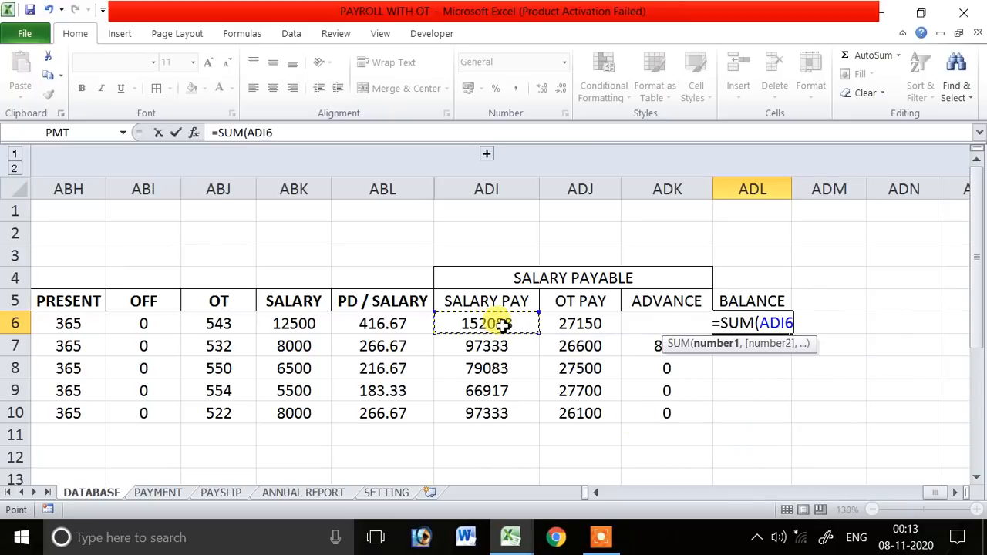
{"action": "type", "text": ","}
{"action": "left_click", "coordinate": [595, 326]}
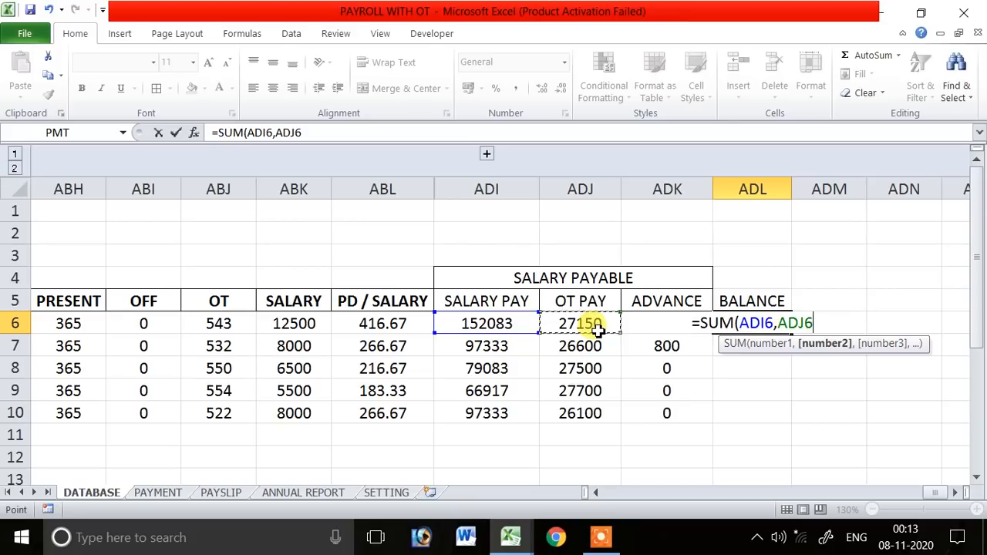
{"action": "type", "text": ")-SUM("}
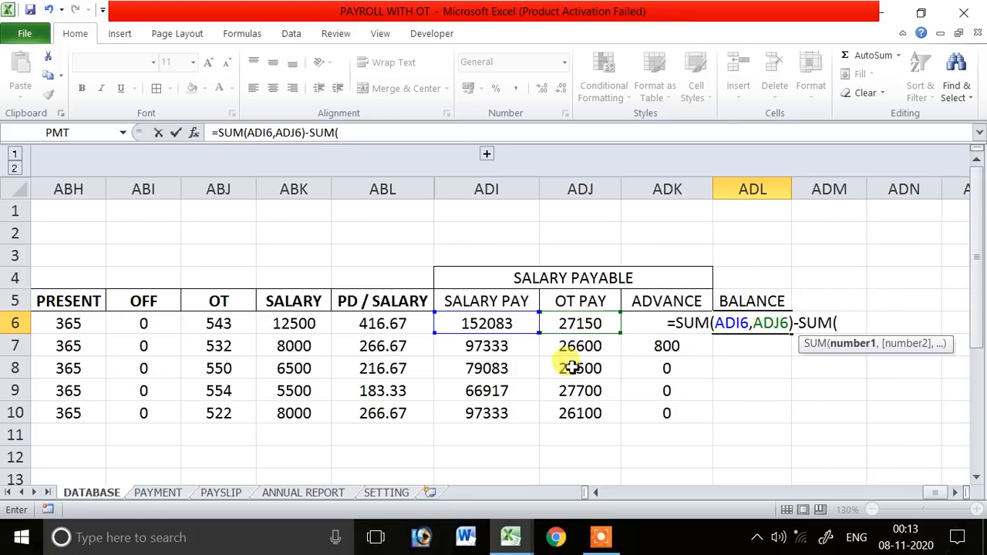
{"action": "left_click", "coordinate": [658, 341]}
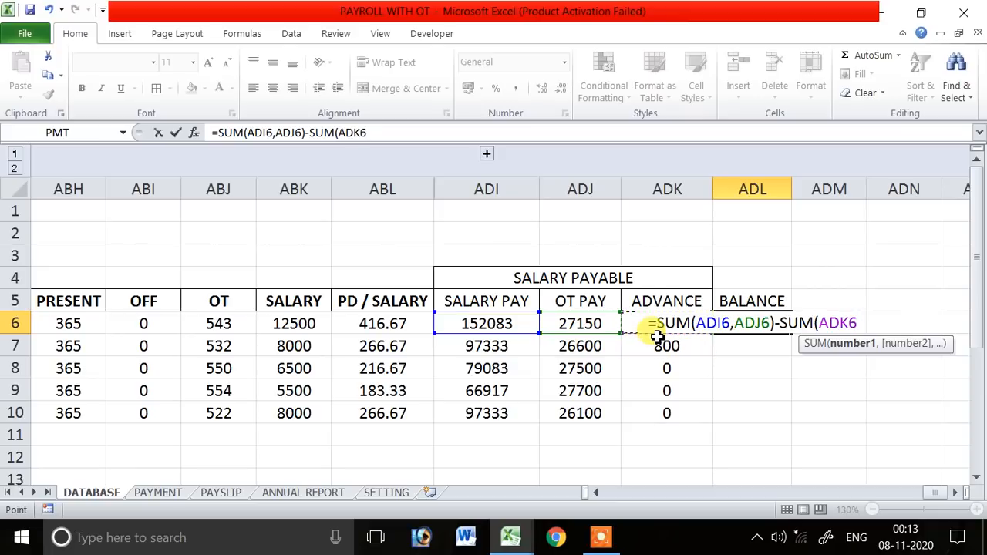
{"action": "type", "text": ")"}
{"action": "key", "text": "Return"}
{"action": "key", "text": "Up"}
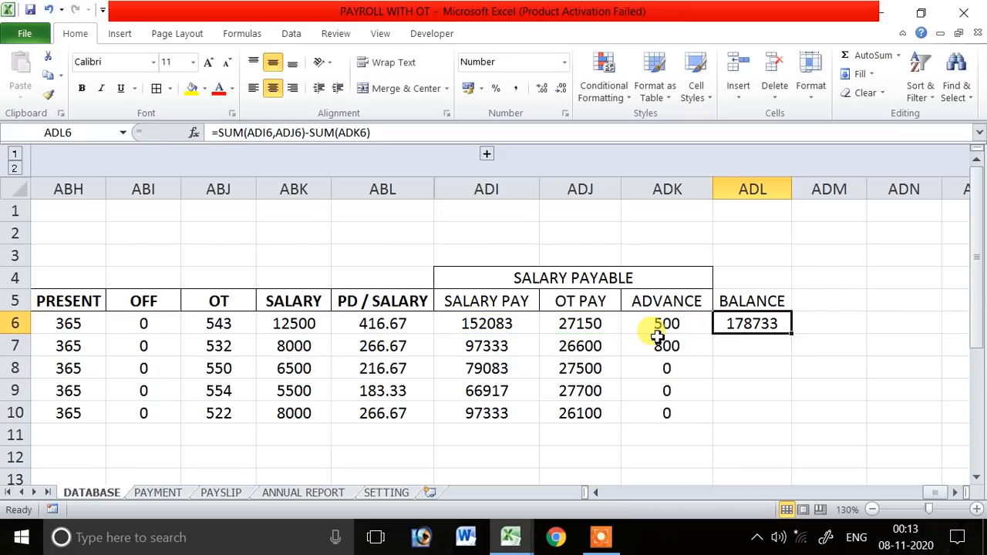
- Fill the BALANCE formula down from ADL6 to ADL10
{"action": "left_click_drag", "start_coordinate": [791, 334], "coordinate": [787, 421]}
{"action": "left_click", "coordinate": [749, 301]}
{"action": "left_click", "coordinate": [717, 365]}
{"action": "left_click", "coordinate": [694, 409]}
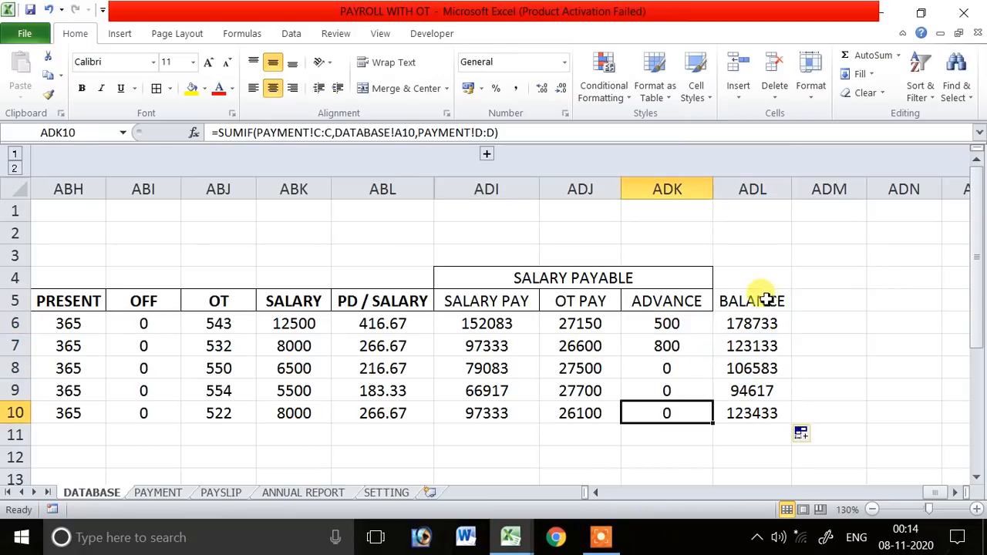
- Unmerge the SALARY PAYABLE heading, add borders to ADI4:ADL5, and merge and centre the heading across ADI4:ADL4
{"action": "left_click", "coordinate": [653, 273]}
{"action": "left_click", "coordinate": [412, 93]}
{"action": "left_click_drag", "start_coordinate": [569, 262], "coordinate": [752, 288]}
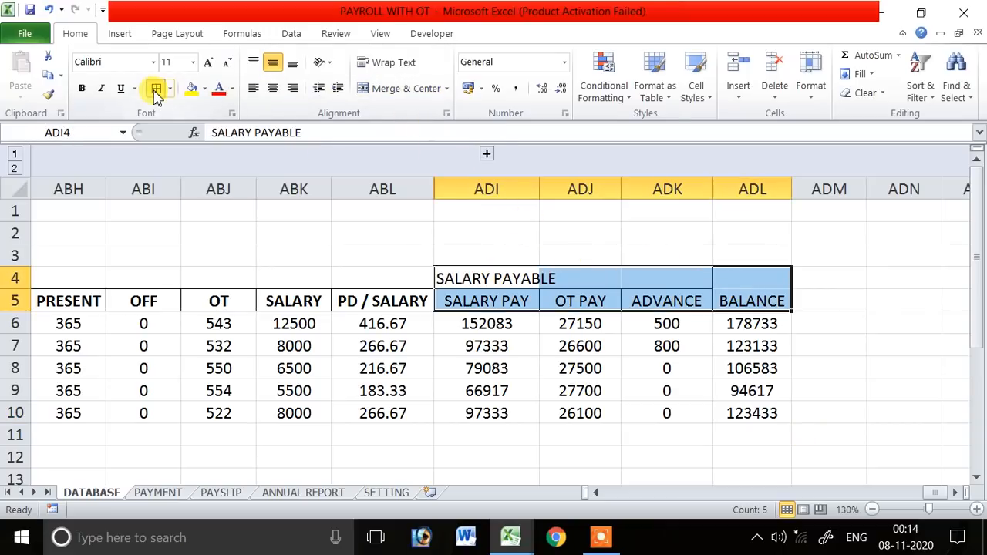
{"action": "left_click_drag", "start_coordinate": [478, 277], "coordinate": [721, 277]}
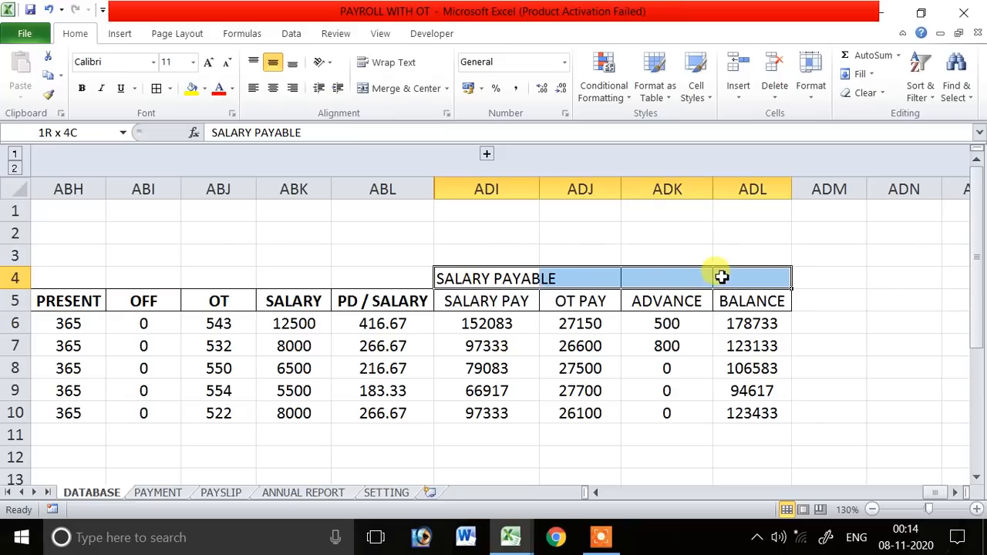
{"action": "left_click", "coordinate": [401, 88]}
{"action": "left_click", "coordinate": [637, 367]}
- Review the balance column and employee rows on the DATABASE sheet, and the recorded payments on the PAYMENT sheet
{"action": "left_click_drag", "start_coordinate": [748, 330], "coordinate": [755, 411]}
{"action": "left_click_drag", "start_coordinate": [936, 494], "coordinate": [539, 489]}
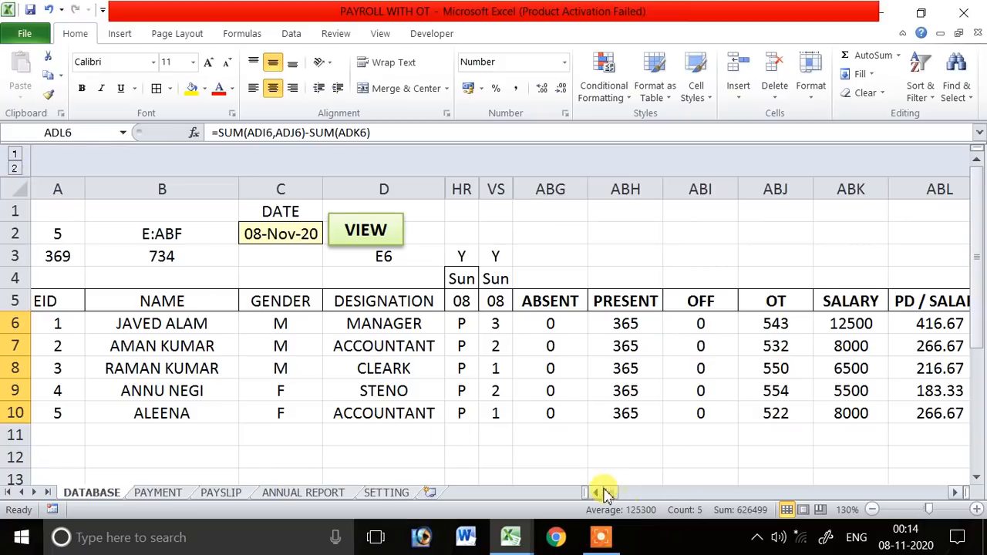
{"action": "left_click_drag", "start_coordinate": [615, 497], "coordinate": [416, 447]}
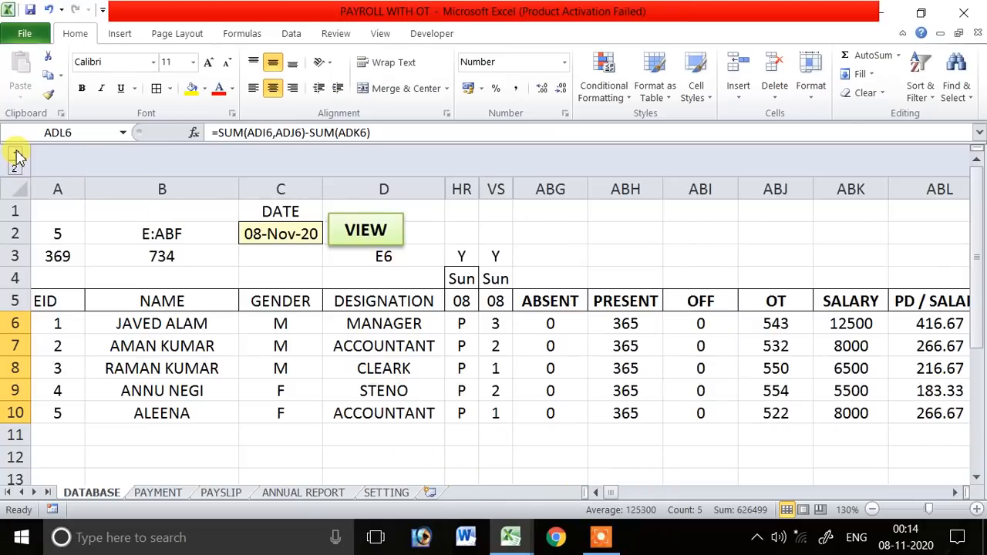
{"action": "left_click", "coordinate": [702, 435]}
{"action": "left_click_drag", "start_coordinate": [705, 496], "coordinate": [505, 453]}
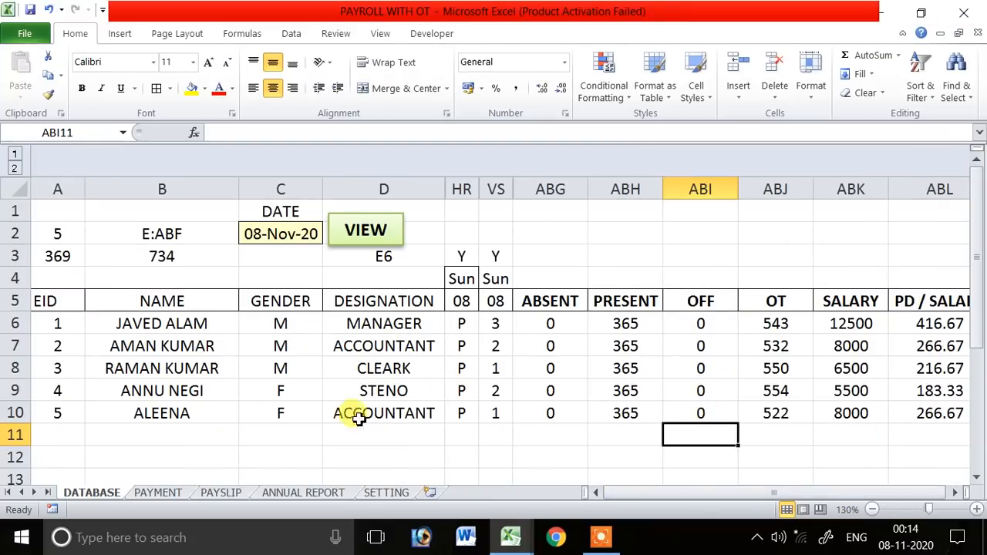
{"action": "left_click", "coordinate": [157, 493]}
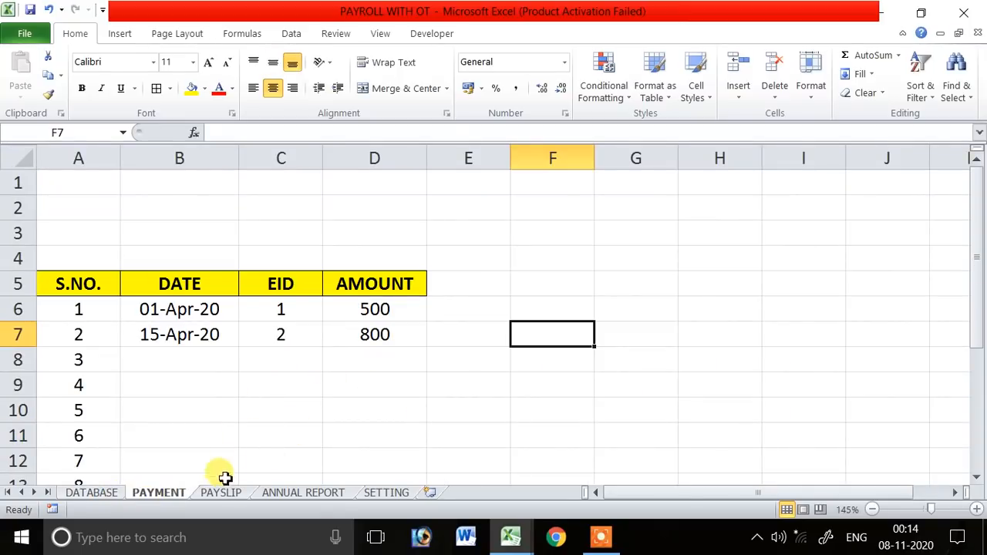
{"action": "left_click", "coordinate": [102, 493]}
{"action": "left_click", "coordinate": [168, 492]}
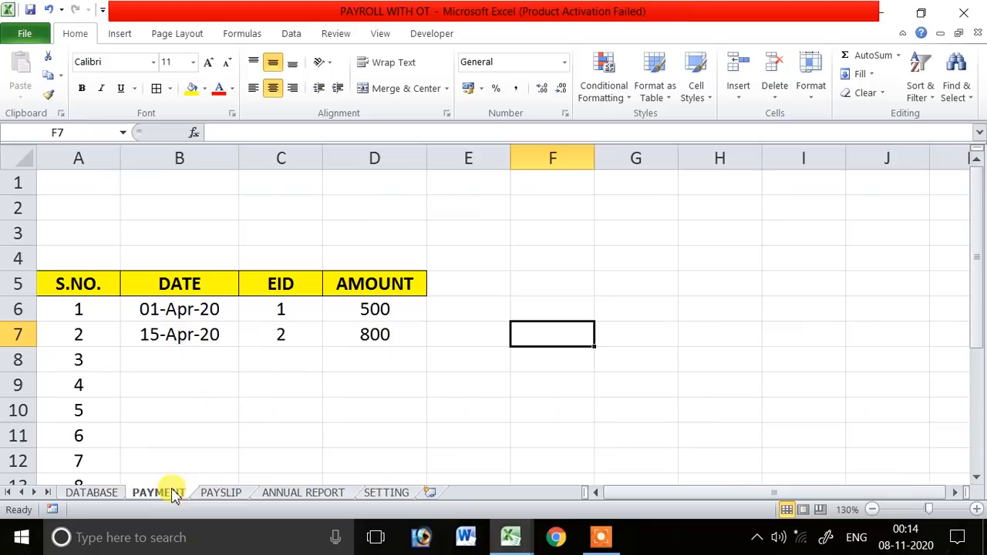
- Merge and centre cells B3:G3 on the PAYSLIP sheet and enter the title PAY SLIP
{"action": "left_click", "coordinate": [216, 492]}
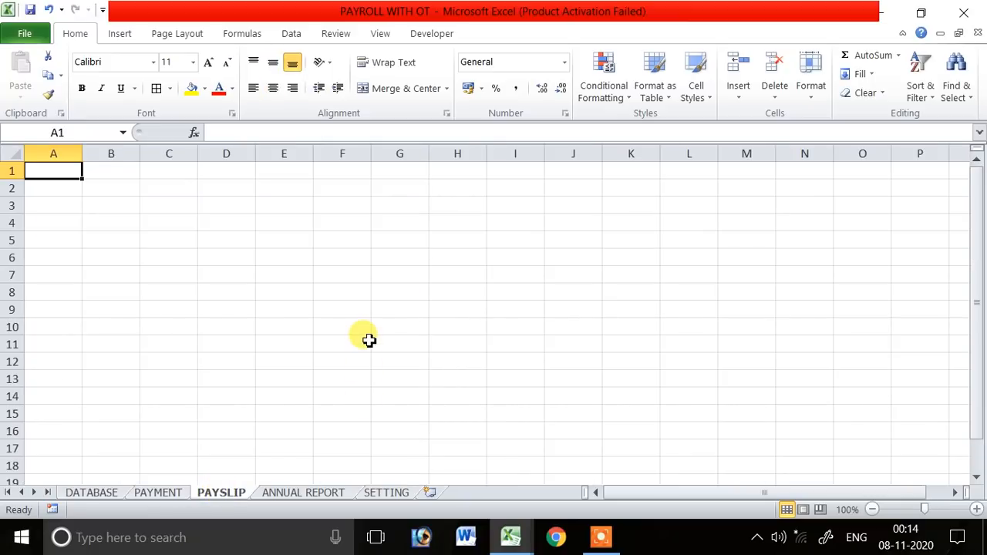
{"action": "left_click", "coordinate": [129, 238]}
{"action": "left_click", "coordinate": [116, 222]}
{"action": "left_click_drag", "start_coordinate": [104, 203], "coordinate": [401, 208]}
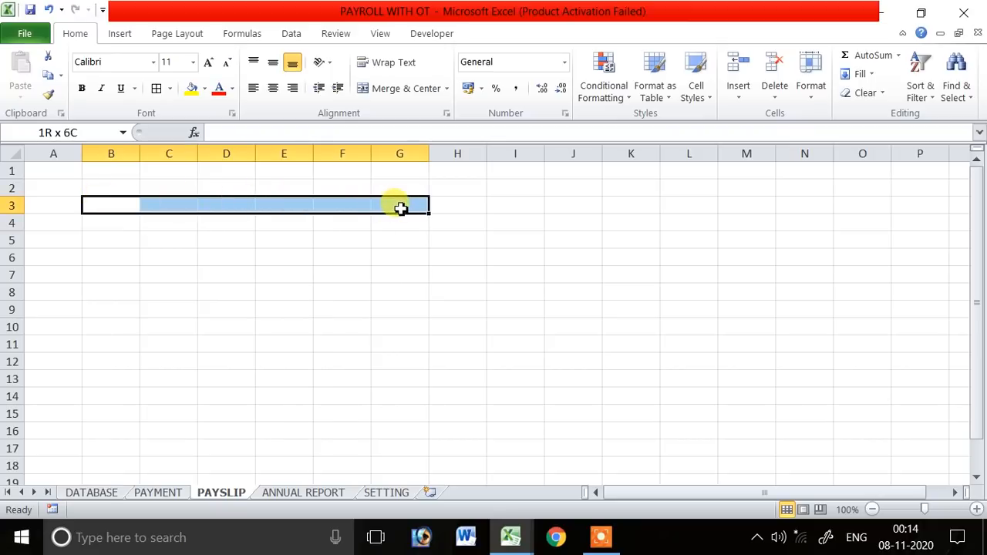
{"action": "left_click", "coordinate": [406, 89]}
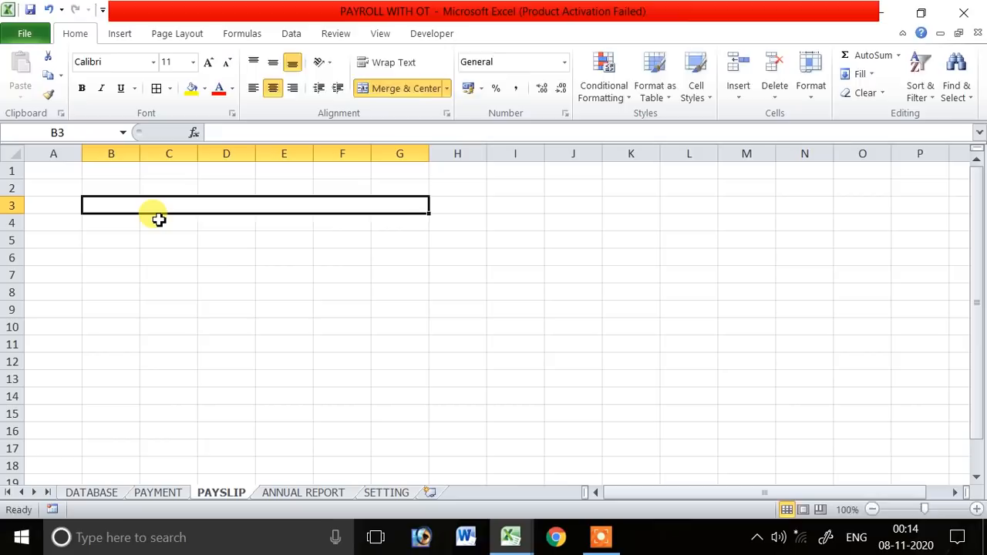
{"action": "type", "text": "PAY SLIP"}
{"action": "key", "text": "Return"}
- Enter the labels NAME OF COMPANY, ADDRESS, EMAIL and CONTACT in cells B4 to B7
{"action": "type", "text": "NAME OF COMP"}
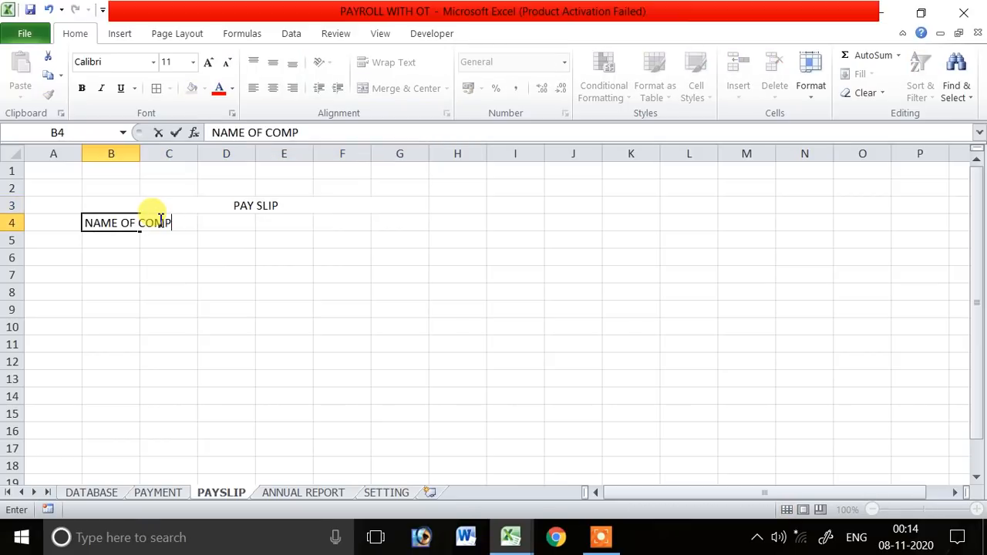
{"action": "type", "text": "ANY"}
{"action": "key", "text": "Return"}
{"action": "type", "text": "ADDRESS"}
{"action": "key", "text": "Return"}
{"action": "type", "text": "EMAIL"}
{"action": "key", "text": "Return"}
{"action": "type", "text": "CONTA"}
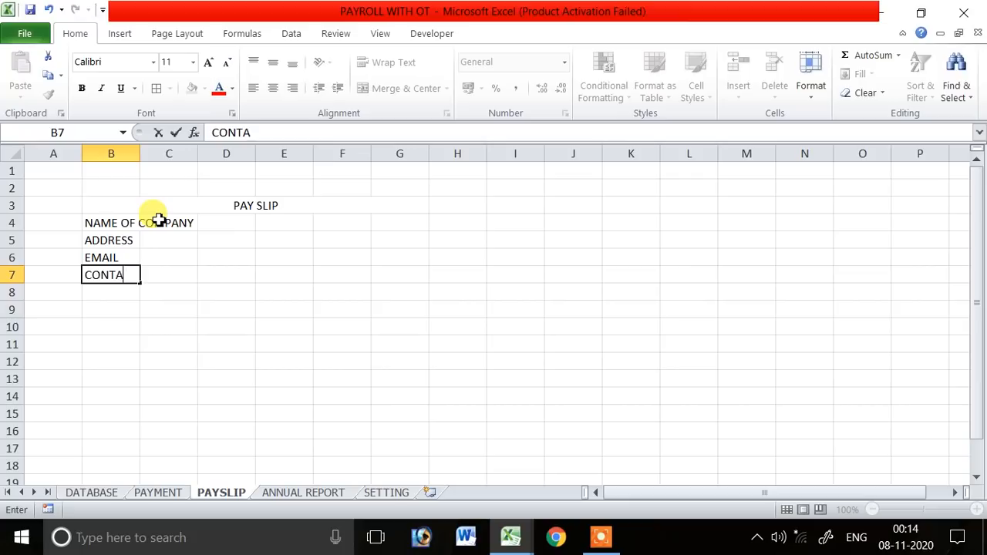
{"action": "type", "text": "CT"}
{"action": "key", "text": "Return"}
{"action": "key", "text": "Return"}
- Format the PAY SLIP title with a yellow fill and bold text
{"action": "left_click", "coordinate": [98, 219]}
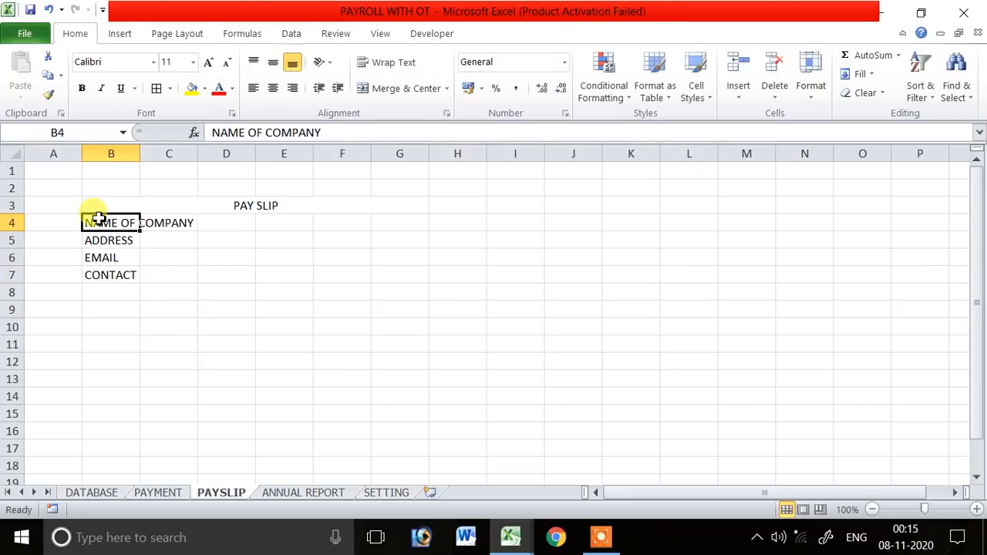
{"action": "left_click", "coordinate": [119, 202]}
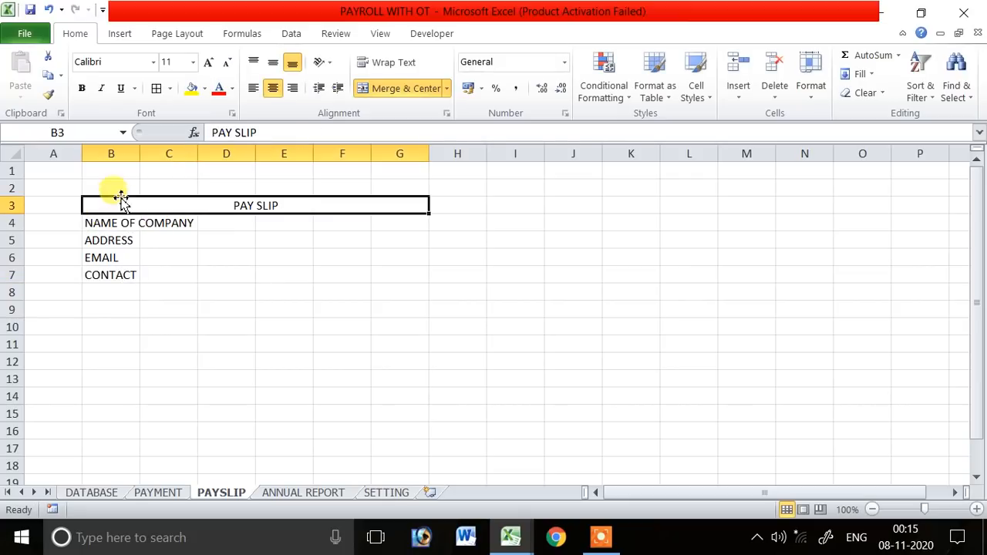
{"action": "left_click", "coordinate": [191, 88]}
{"action": "left_click", "coordinate": [81, 88]}
- Merge each company detail row across B4:G7 and centre the text
{"action": "left_click_drag", "start_coordinate": [115, 223], "coordinate": [408, 273]}
{"action": "left_click", "coordinate": [446, 88]}
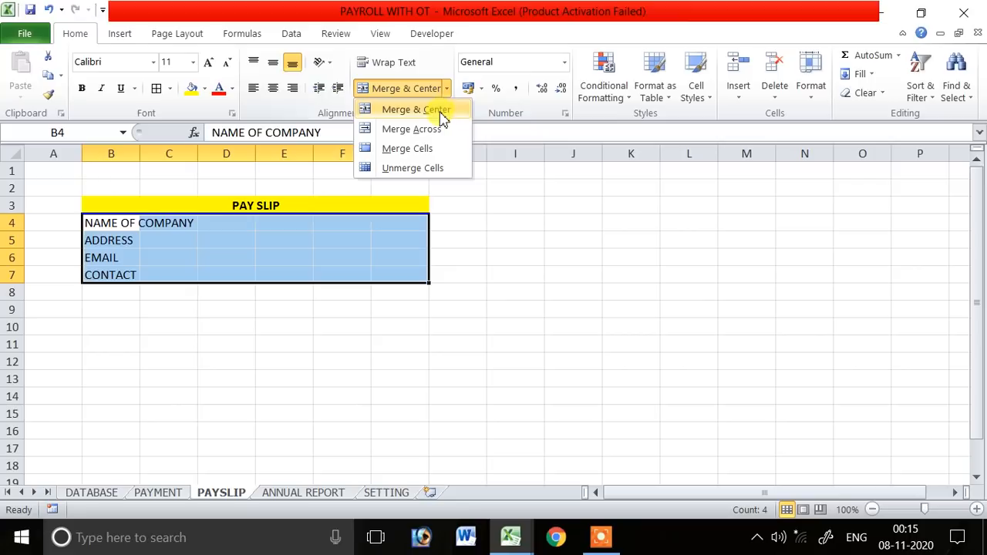
{"action": "left_click", "coordinate": [439, 130]}
{"action": "left_click", "coordinate": [270, 89]}
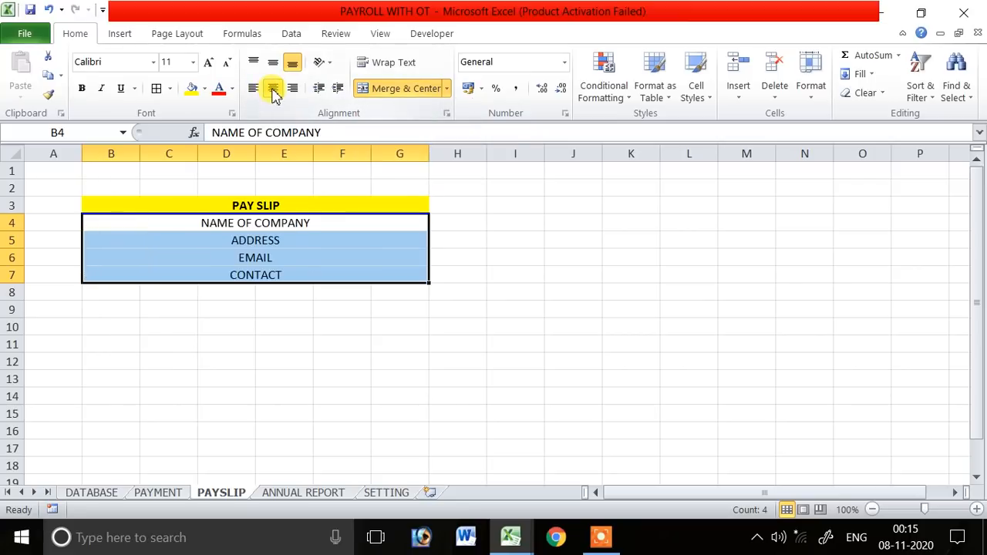
{"action": "left_click", "coordinate": [249, 324]}
- Increase the font size of the NAME OF COMPANY line to 18
{"action": "left_click", "coordinate": [204, 225]}
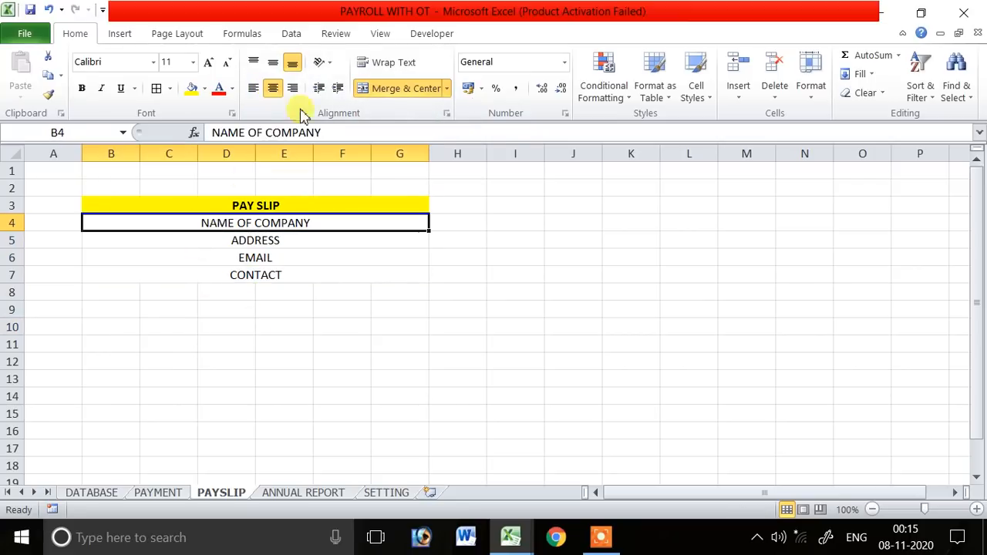
{"action": "left_click", "coordinate": [208, 62]}
{"action": "left_click", "coordinate": [209, 61]}
{"action": "left_click", "coordinate": [208, 61]}
{"action": "left_click", "coordinate": [209, 62]}
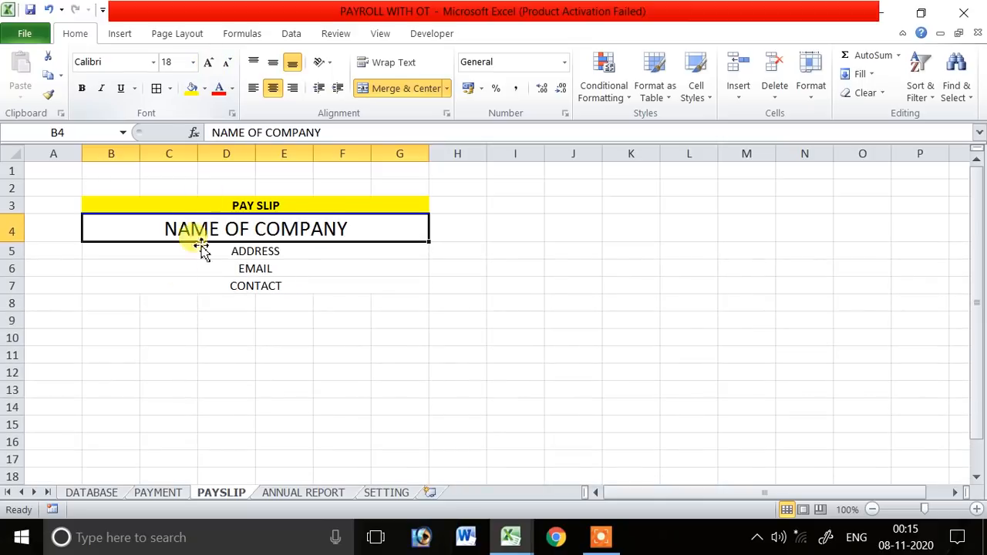
- Enter the employee labels EID, NAME, GENDER and DESIGNATION in cells B9 to B12
{"action": "left_click", "coordinate": [117, 318]}
{"action": "type", "text": "EID"}
{"action": "key", "text": "Return"}
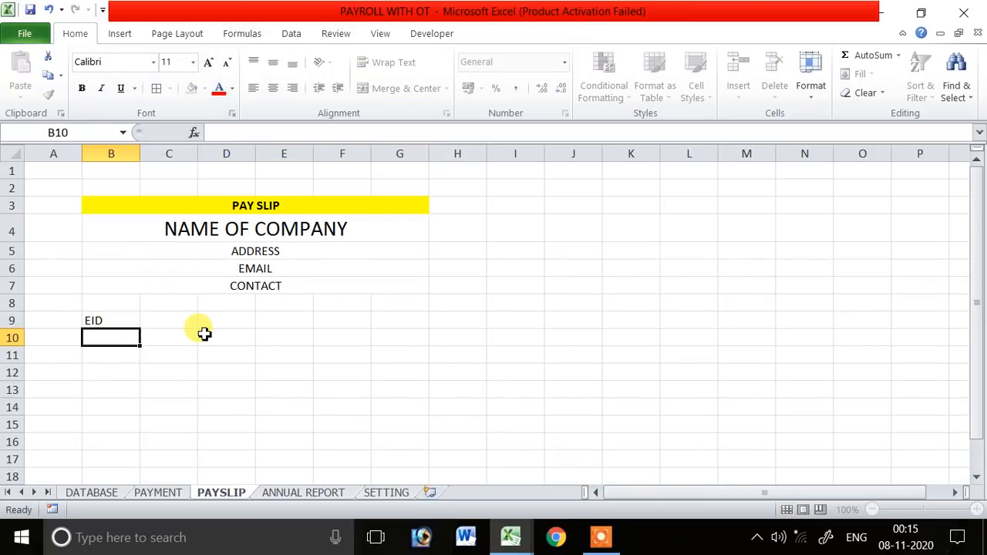
{"action": "type", "text": "NA"}
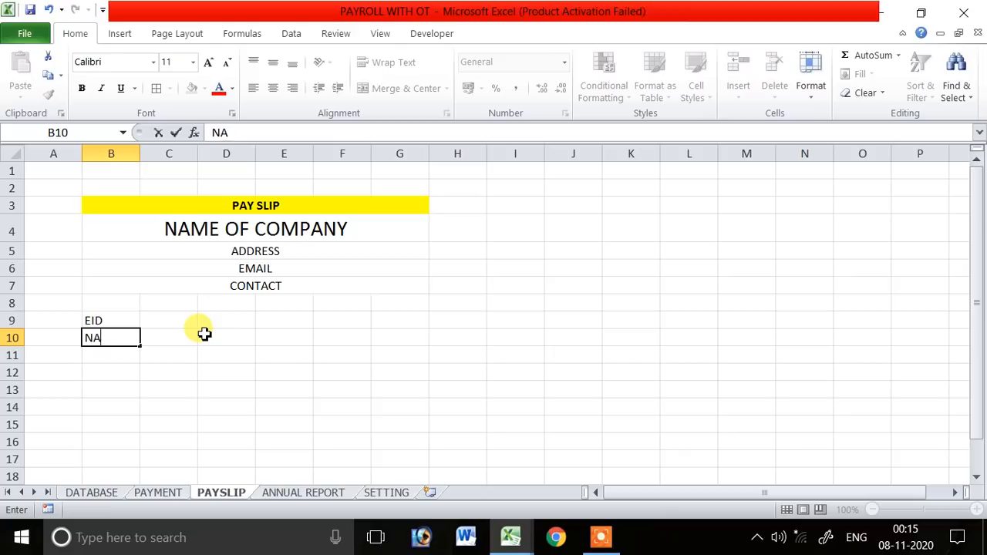
{"action": "type", "text": "ME"}
{"action": "key", "text": "Return"}
{"action": "type", "text": "GENDER"}
{"action": "key", "text": "Return"}
{"action": "type", "text": "DESIGNATION"}
{"action": "key", "text": "Return"}
- Enter the attendance headings ABSENT, RESENT, OFF, HALF DAYS and OT in cells B14 to F14
{"action": "key", "text": "Return"}
{"action": "type", "text": "AB"}
{"action": "key", "text": "Return"}
{"action": "key", "text": "Escape"}
{"action": "key", "text": "Up"}
{"action": "key", "text": "Right"}
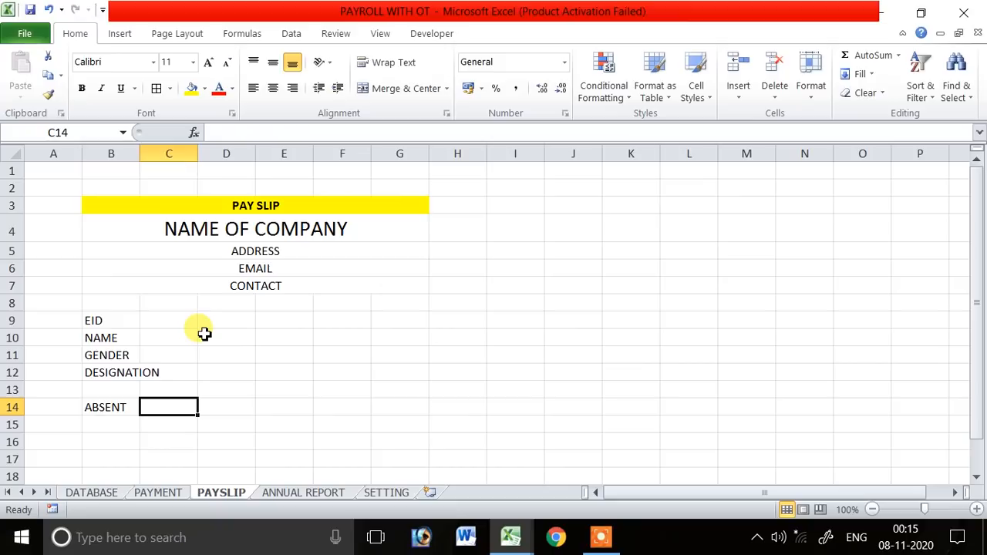
{"action": "type", "text": "RESENT"}
{"action": "key", "text": "Tab"}
{"action": "type", "text": "OFF"}
{"action": "key", "text": "Tab"}
{"action": "type", "text": "HAL"}
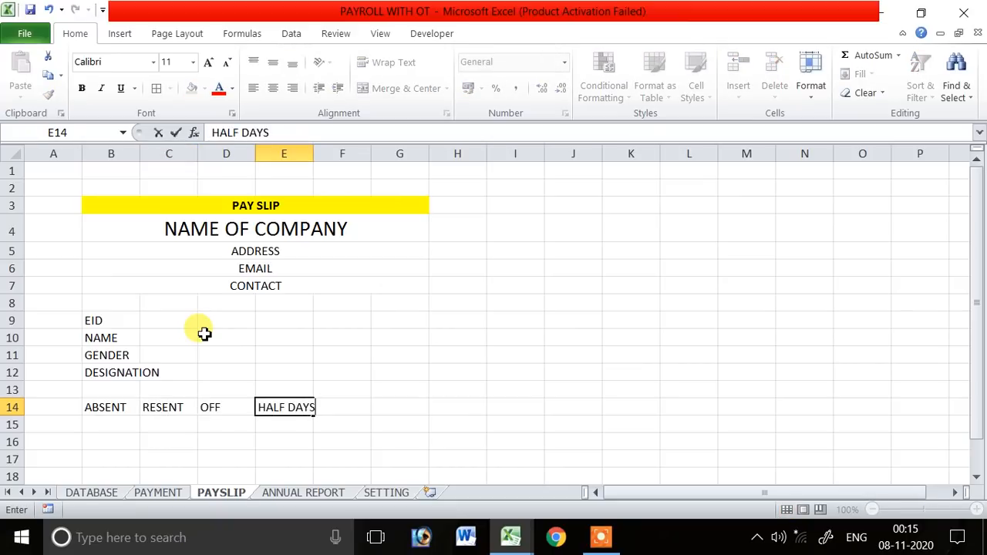
{"action": "key", "text": "Tab"}
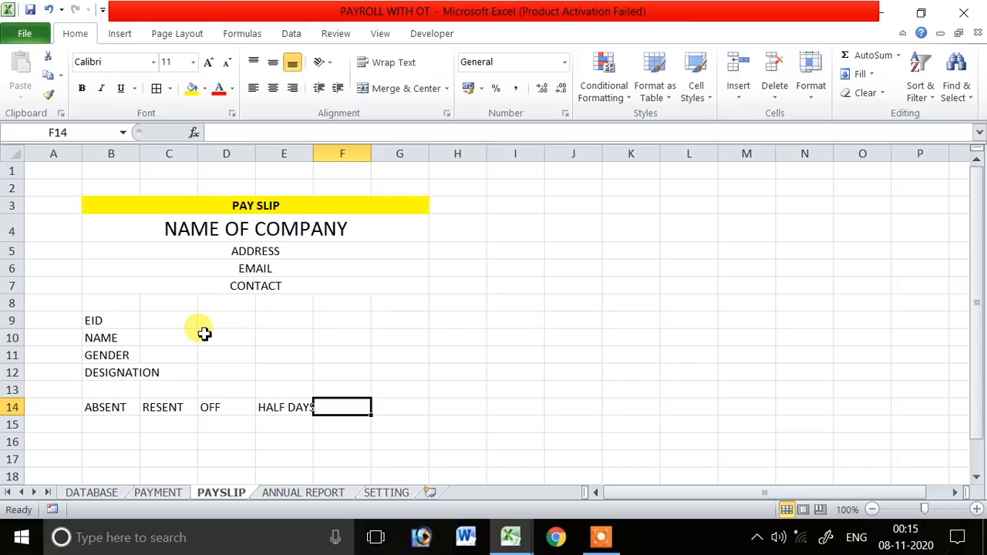
{"action": "type", "text": "OT"}
{"action": "key", "text": "Return"}
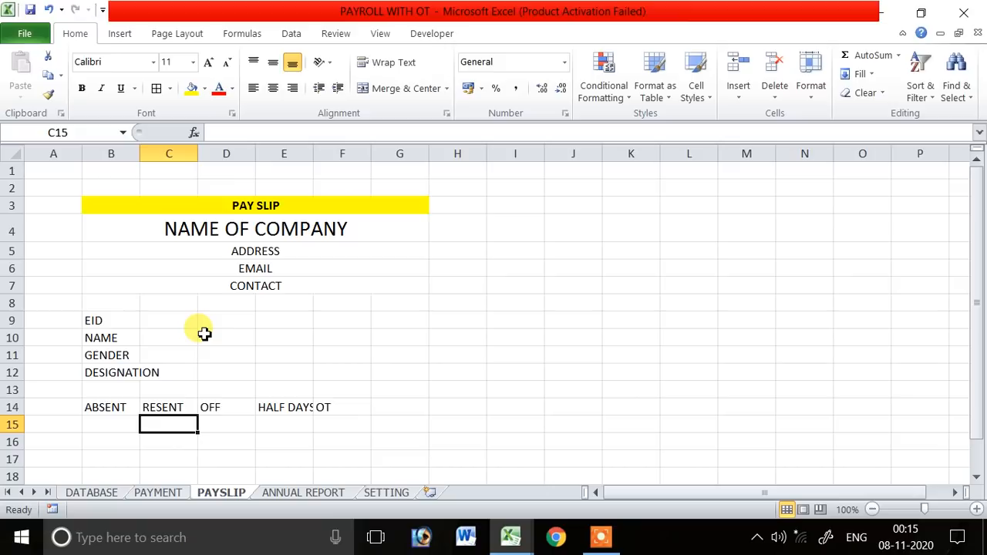
- Auto-fit the width of column E to the HALF DAYS heading
{"action": "scroll", "coordinate": [204, 333], "scroll_direction": "down", "scroll_amount": 3}
{"action": "left_click", "coordinate": [128, 240]}
{"action": "left_click", "coordinate": [189, 240]}
{"action": "left_click", "coordinate": [250, 238]}
{"action": "double_click", "coordinate": [319, 153]}
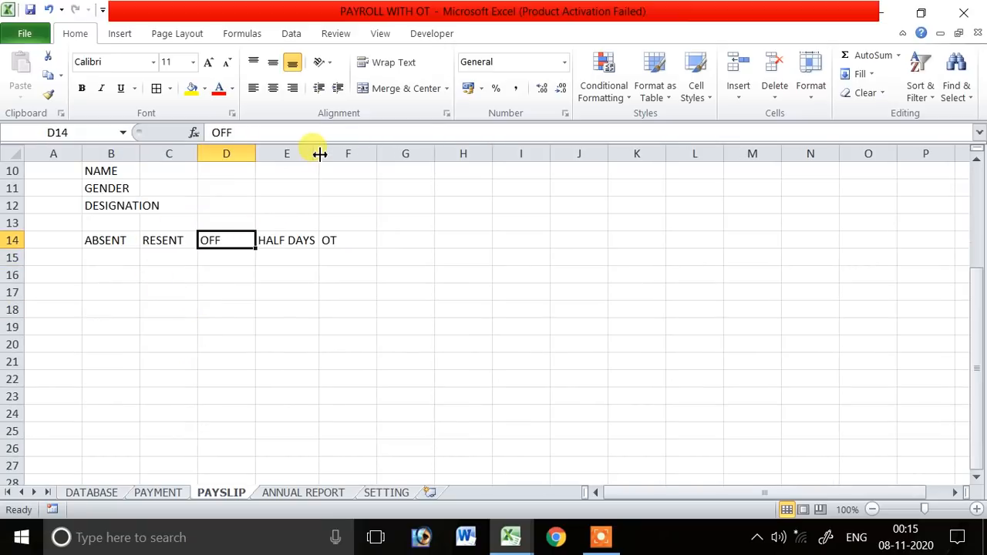
- Centre the attendance headings in B14:F14 and add borders to all cells in B14:F15
{"action": "left_click", "coordinate": [126, 242]}
{"action": "left_click_drag", "start_coordinate": [126, 243], "coordinate": [352, 239]}
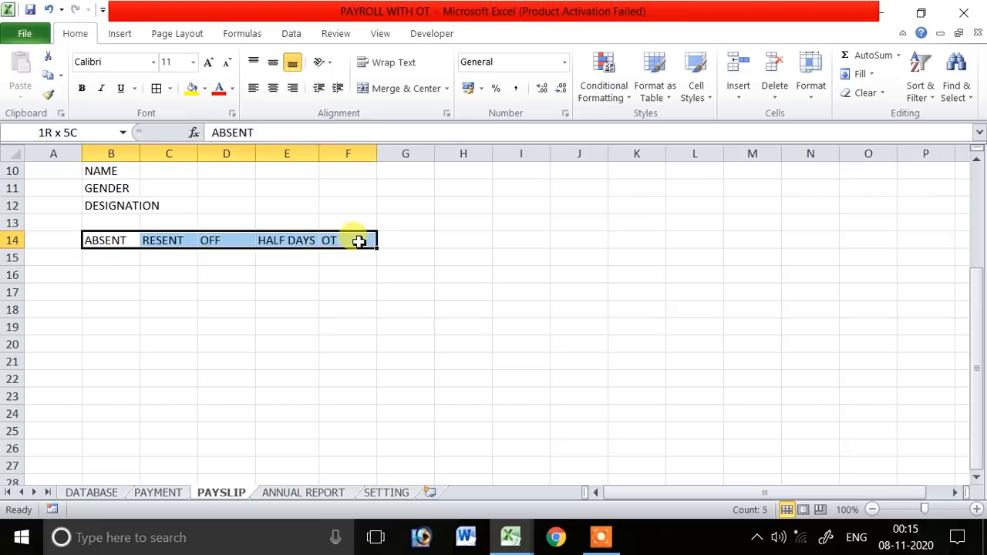
{"action": "left_click", "coordinate": [273, 88]}
{"action": "left_click", "coordinate": [274, 295]}
{"action": "left_click_drag", "start_coordinate": [115, 239], "coordinate": [368, 258]}
{"action": "left_click", "coordinate": [165, 93]}
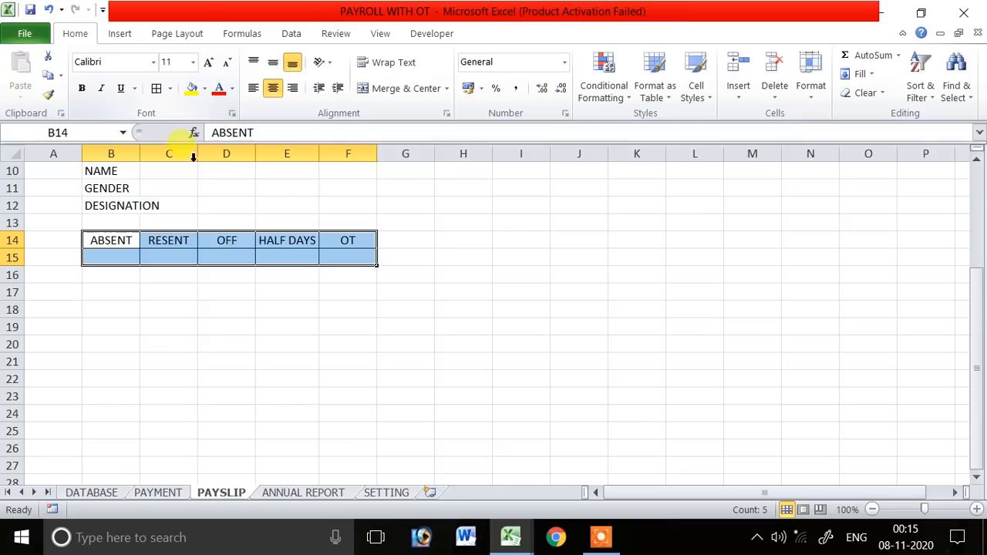
- Insert a blank row above the attendance headings in row 14 of the pay slip
{"action": "scroll", "coordinate": [294, 319], "scroll_direction": "up", "scroll_amount": 3}
{"action": "left_click", "coordinate": [391, 407]}
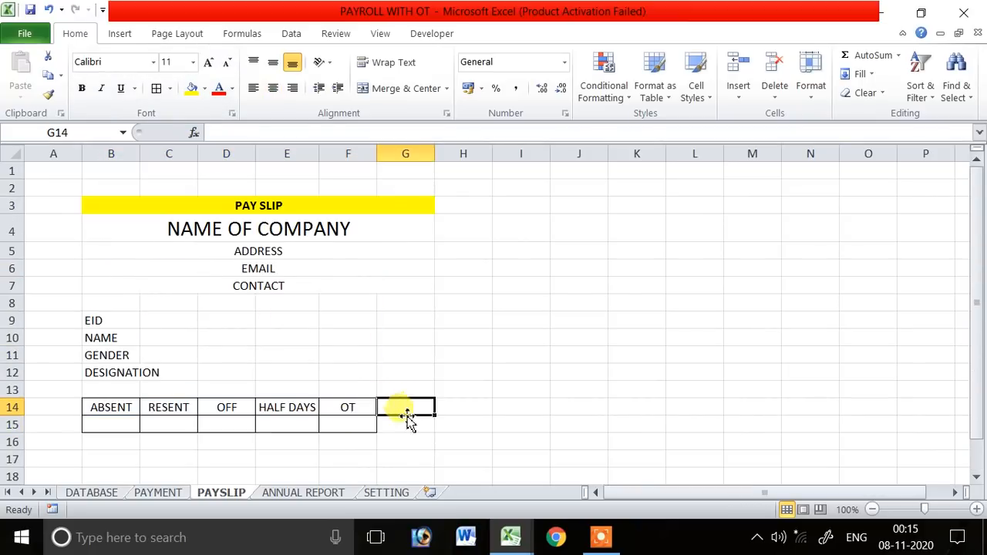
{"action": "left_click", "coordinate": [26, 406]}
{"action": "left_click", "coordinate": [18, 408]}
{"action": "right_click", "coordinate": [19, 409]}
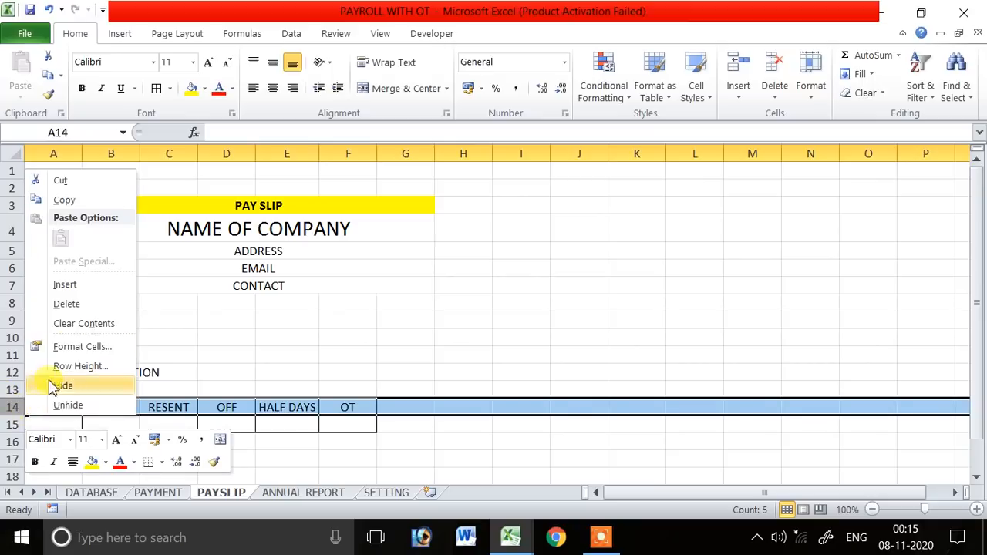
{"action": "left_click", "coordinate": [68, 285]}
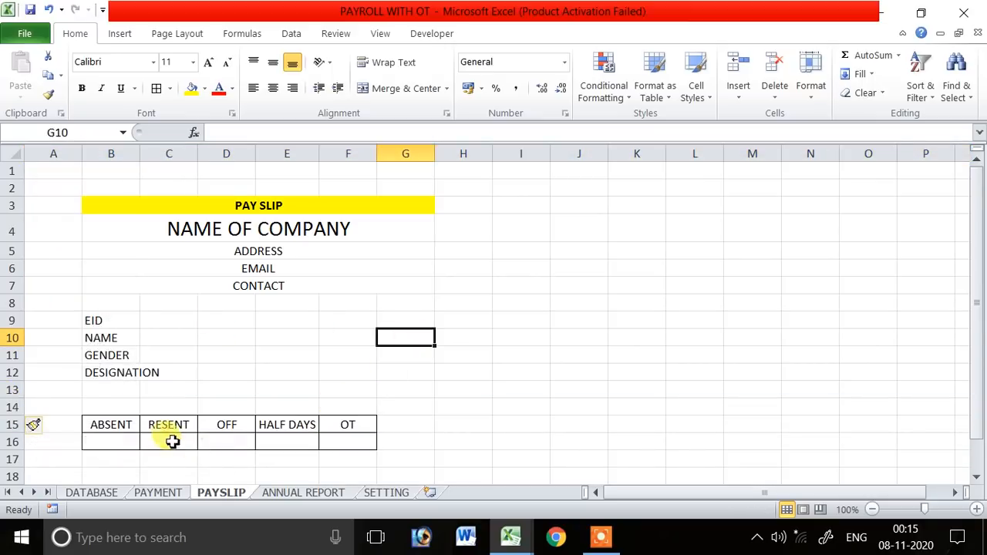
- Enter the labels EARNING, SALARY PAY and OT PAY in cells B18 to B20
{"action": "scroll", "coordinate": [141, 342], "scroll_direction": "down", "scroll_amount": 2}
{"action": "left_click_drag", "start_coordinate": [108, 292], "coordinate": [368, 289]}
{"action": "left_click", "coordinate": [282, 360]}
{"action": "left_click", "coordinate": [118, 371]}
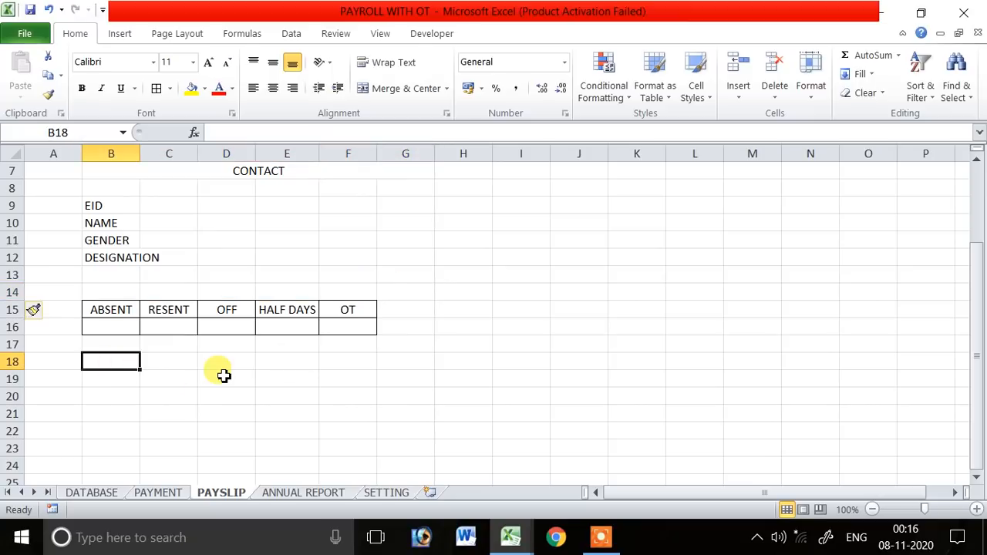
{"action": "type", "text": "EARNIN"}
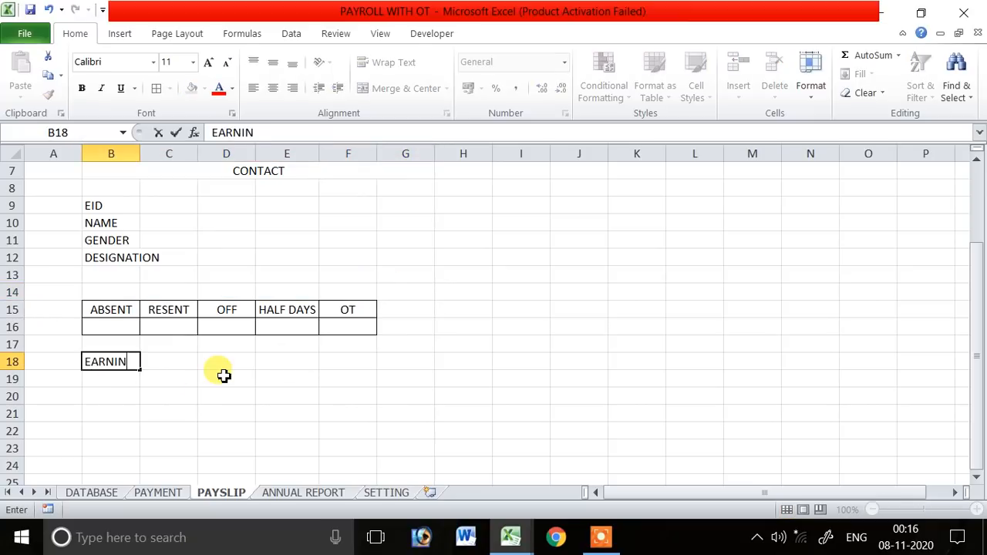
{"action": "type", "text": "G"}
{"action": "key", "text": "Return"}
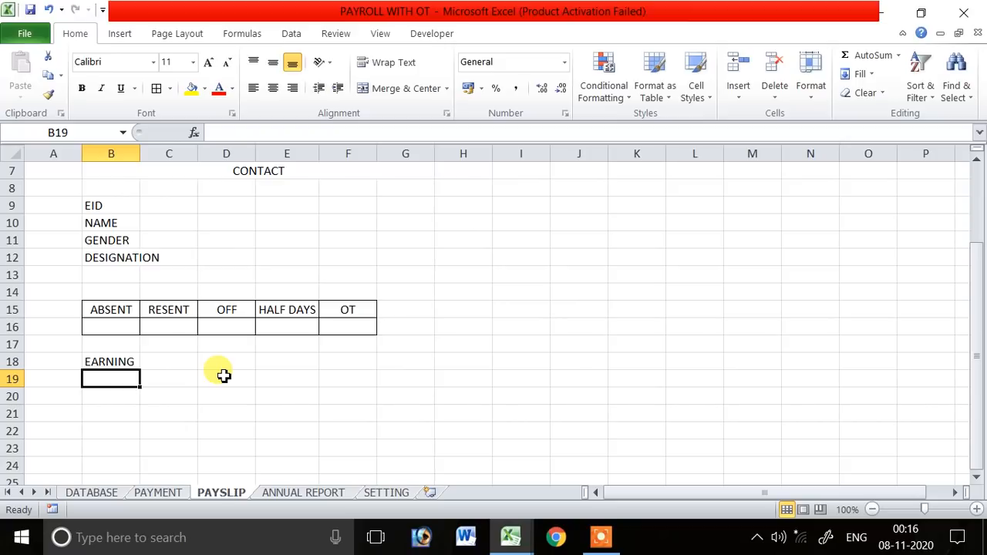
{"action": "type", "text": "SALARY PAY"}
{"action": "key", "text": "Return"}
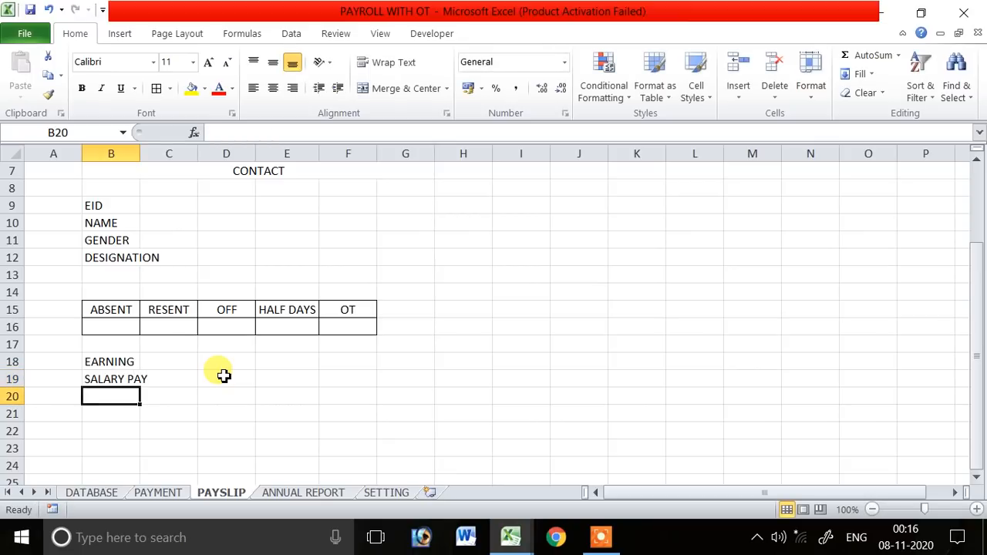
{"action": "type", "text": "OT P"}
{"action": "key", "text": "Tab"}
- Enter the labels DEDUCTION and SALARY ADVANCE in cells E18 and E19
{"action": "key", "text": "Up"}
{"action": "key", "text": "Up"}
{"action": "key", "text": "Right"}
{"action": "key", "text": "Right"}
{"action": "key", "text": "Left"}
{"action": "key", "text": "Left"}
{"action": "key", "text": "Left"}
{"action": "key", "text": "Right"}
{"action": "key", "text": "Right"}
{"action": "key", "text": "Right"}
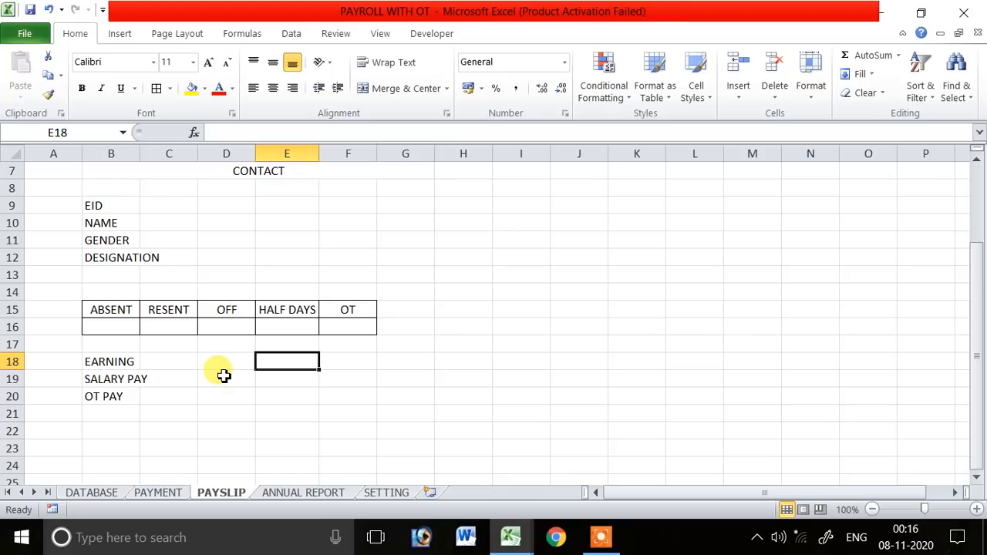
{"action": "type", "text": "DEDUCTION"}
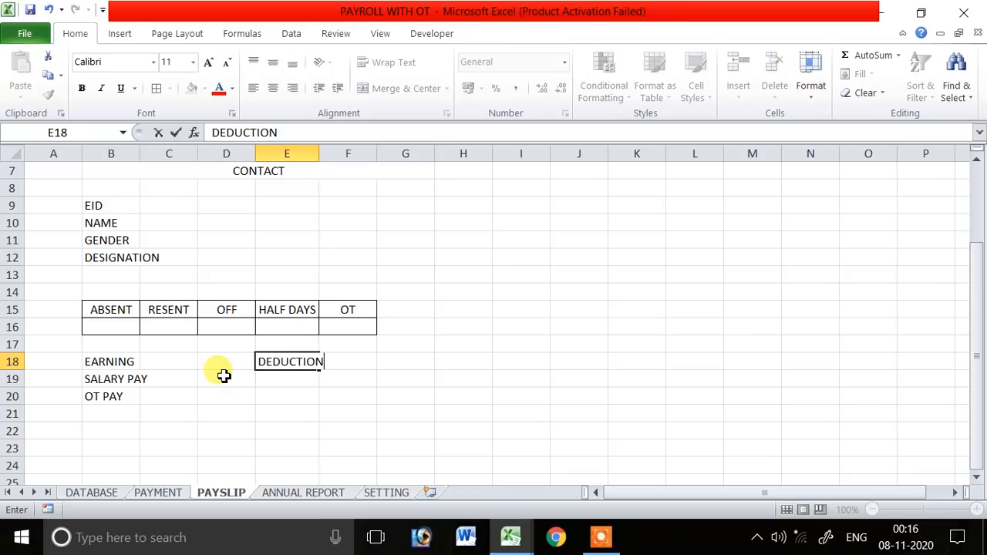
{"action": "key", "text": "Return"}
{"action": "type", "text": "SALARY"}
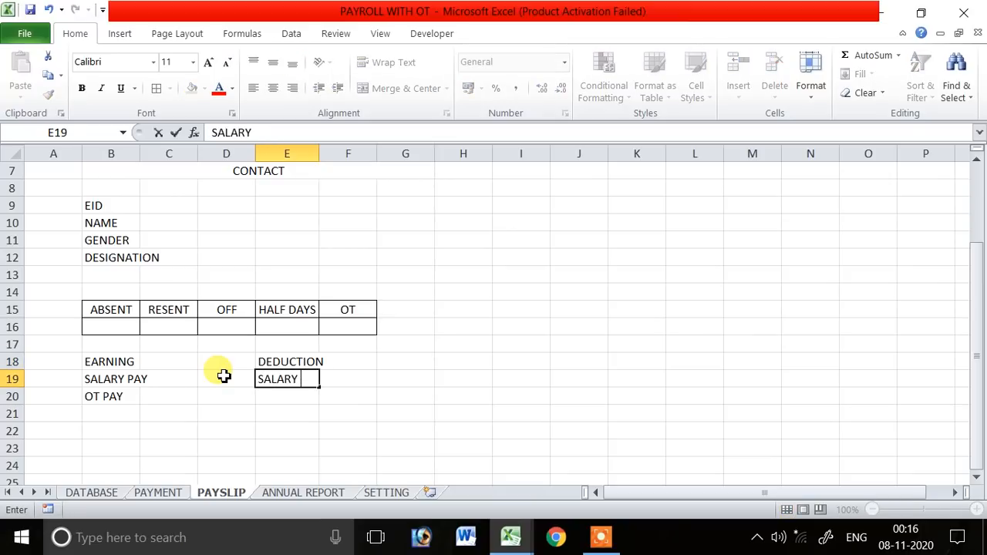
{"action": "type", "text": " ADVANCE"}
{"action": "key", "text": "Return"}
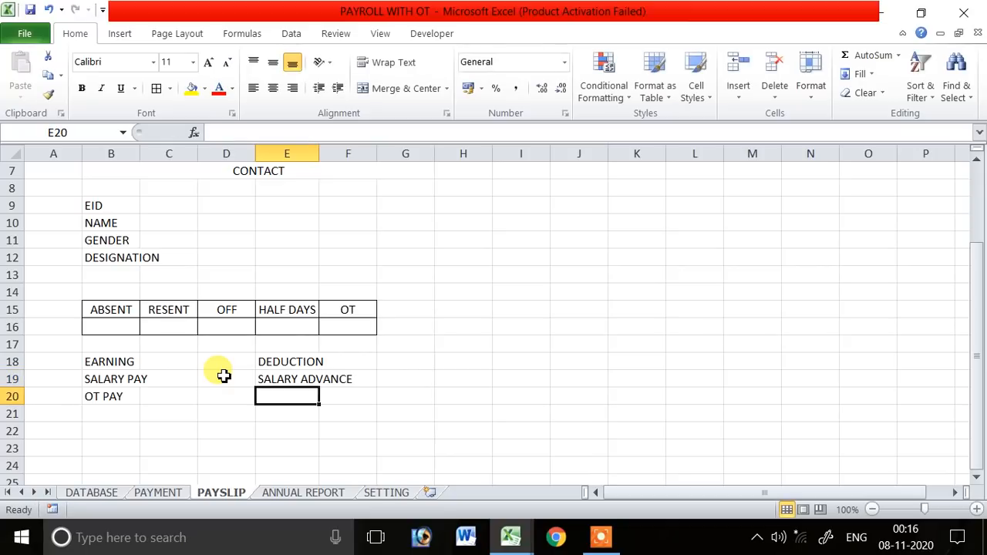
- Add outside borders around the totals row B22:G22, the whole block B18:G22 and the deduction section E18:G22
{"action": "left_click_drag", "start_coordinate": [102, 429], "coordinate": [408, 432]}
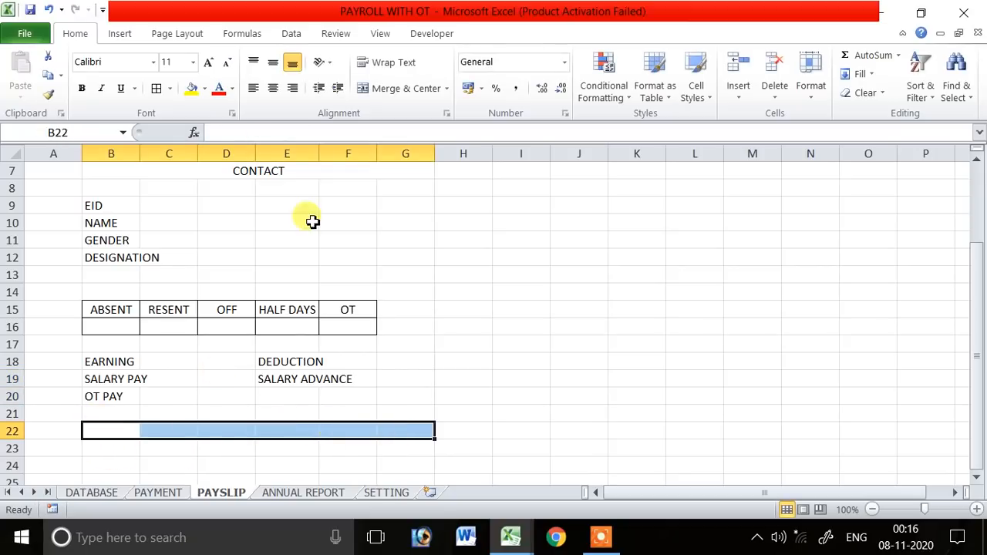
{"action": "left_click", "coordinate": [171, 89]}
{"action": "left_click", "coordinate": [170, 247]}
{"action": "left_click_drag", "start_coordinate": [103, 361], "coordinate": [419, 430]}
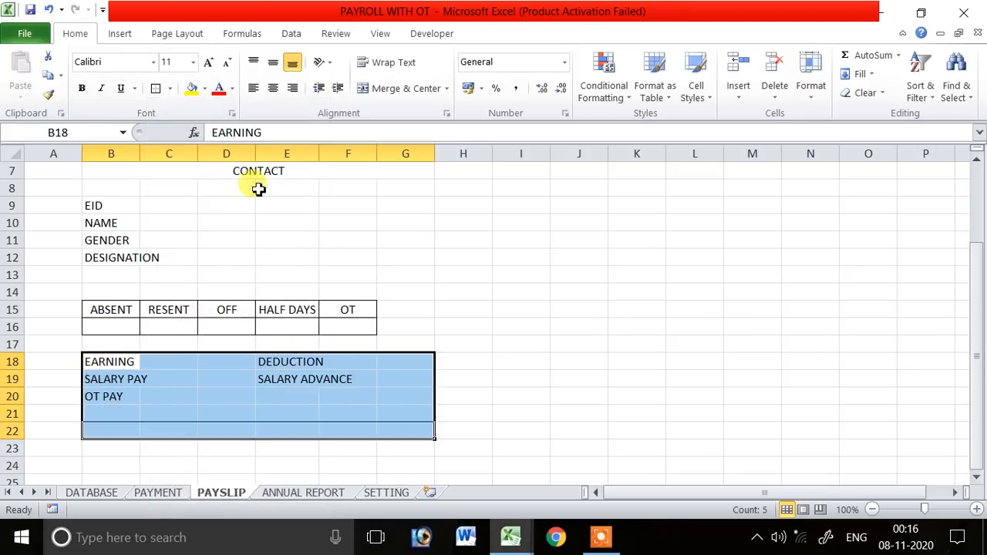
{"action": "left_click", "coordinate": [156, 88]}
{"action": "left_click_drag", "start_coordinate": [286, 364], "coordinate": [412, 430]}
{"action": "left_click", "coordinate": [156, 88]}
{"action": "left_click", "coordinate": [167, 401]}
- Add an outside border to the EARNING and DEDUCTION heading row B18:G18 and make its text bold
{"action": "left_click_drag", "start_coordinate": [115, 362], "coordinate": [395, 364]}
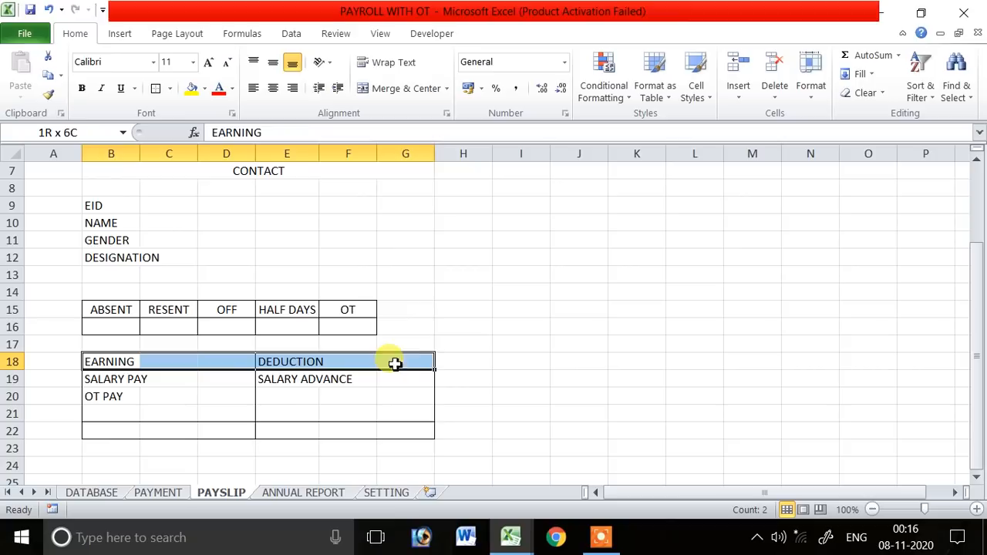
{"action": "left_click", "coordinate": [82, 89]}
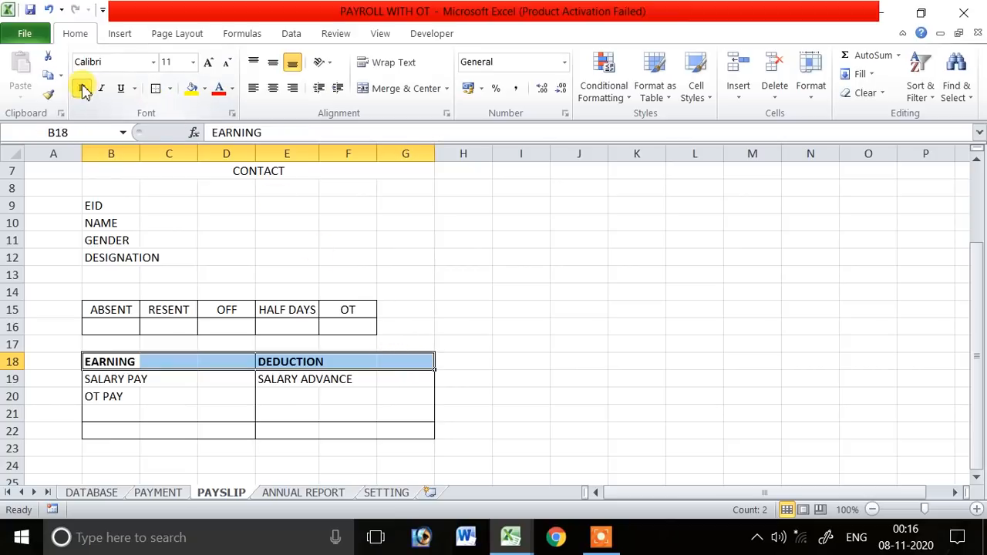
{"action": "left_click", "coordinate": [211, 395]}
{"action": "left_click", "coordinate": [211, 381]}
{"action": "left_click", "coordinate": [404, 388]}
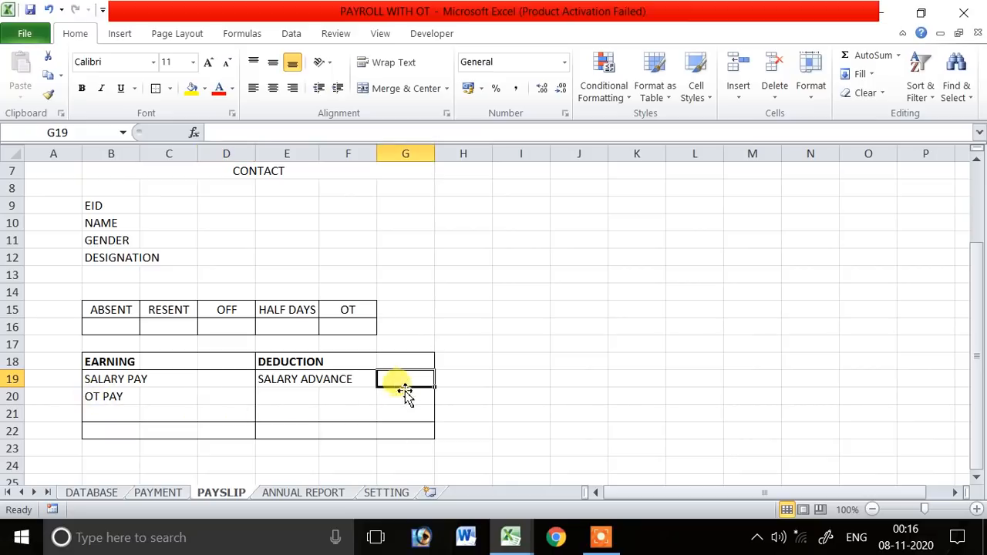
- Total the earnings in cell D22 with a SUM formula over D19:D21
{"action": "left_click", "coordinate": [122, 432]}
{"action": "left_click", "coordinate": [243, 433]}
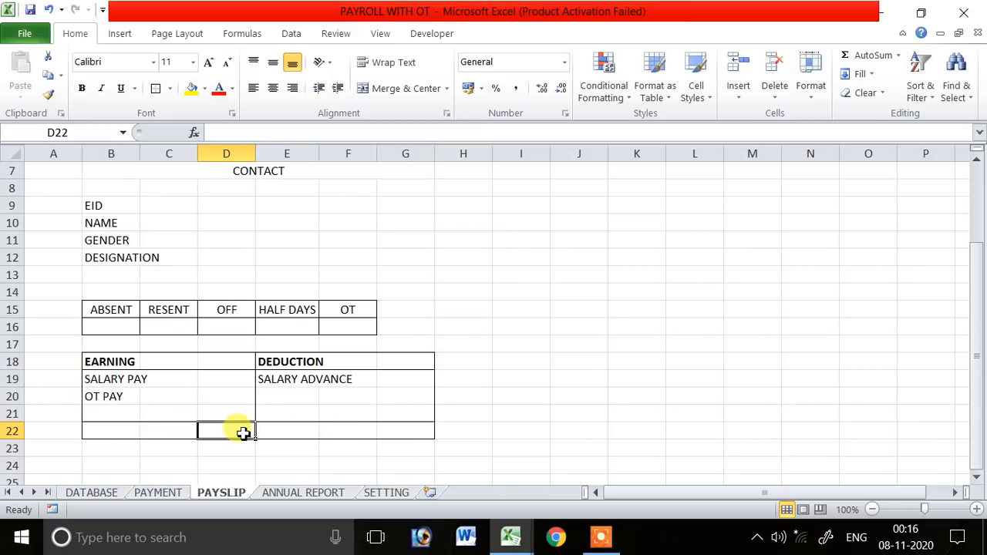
{"action": "type", "text": "=SUM("}
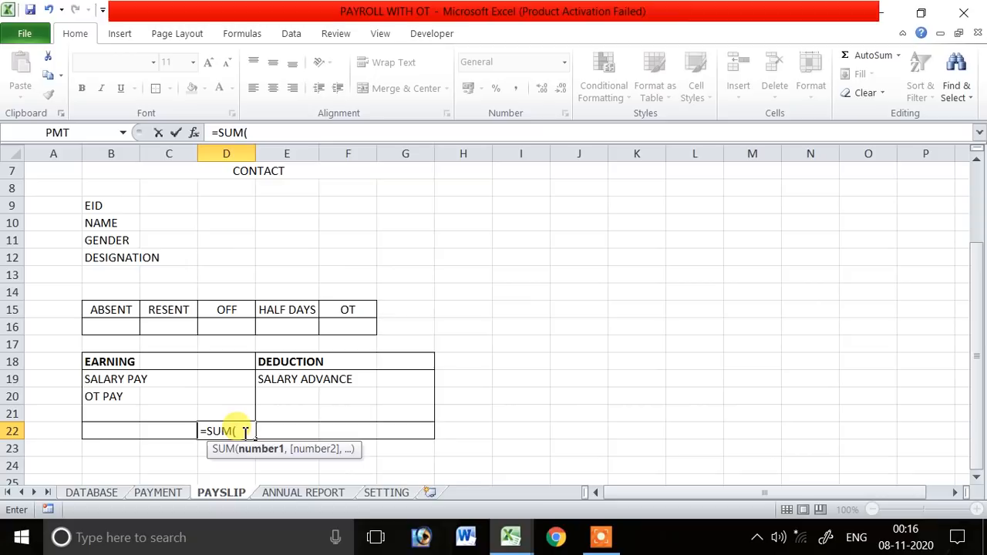
{"action": "left_click_drag", "start_coordinate": [202, 378], "coordinate": [210, 407]}
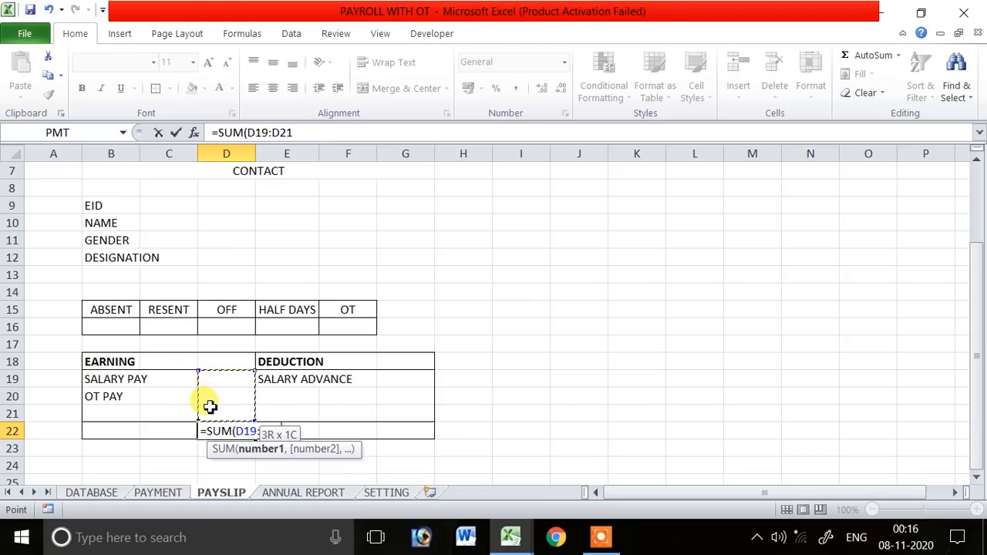
{"action": "key", "text": "Return"}
- Total the deductions in cell G22 with a SUM formula over G19:G21
{"action": "left_click", "coordinate": [412, 437]}
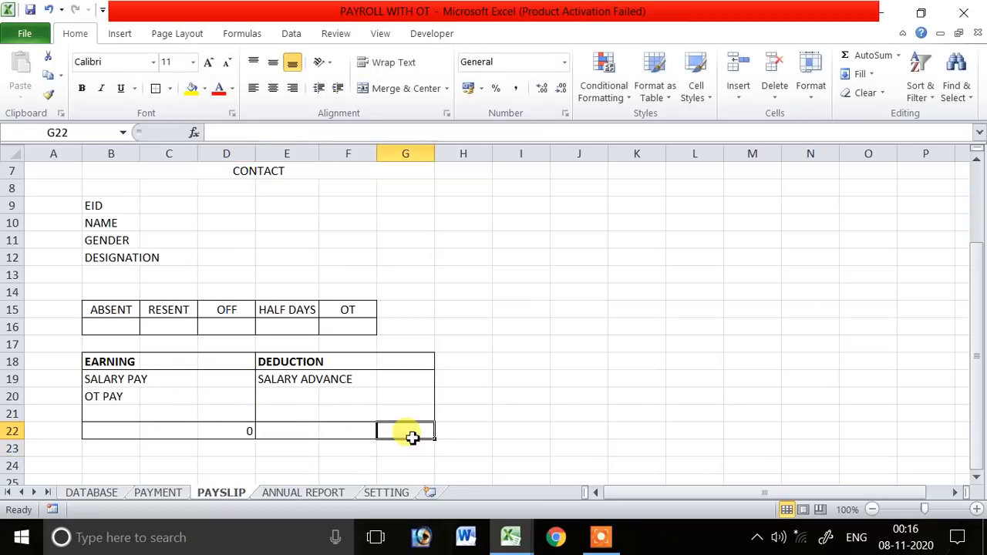
{"action": "type", "text": "=SUM("}
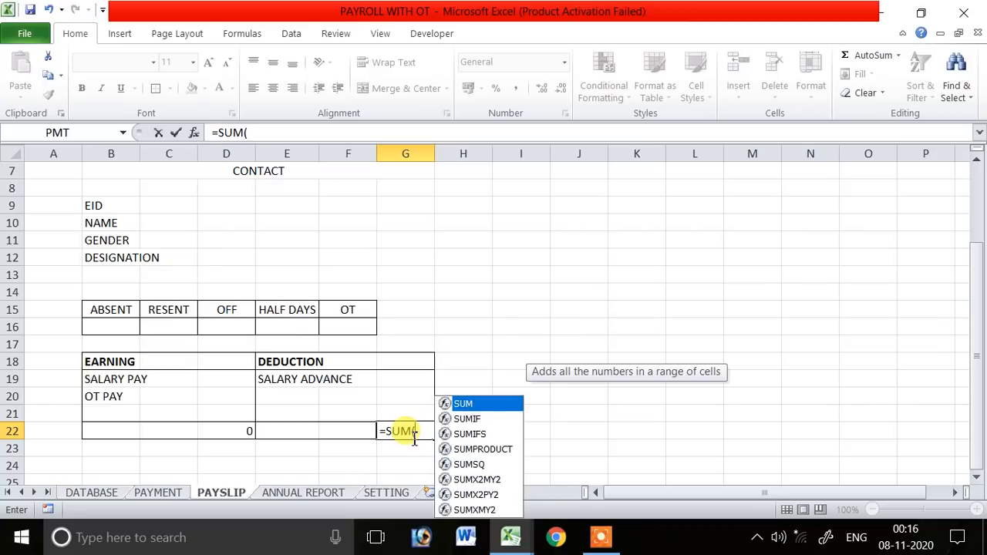
{"action": "left_click_drag", "start_coordinate": [404, 380], "coordinate": [404, 408]}
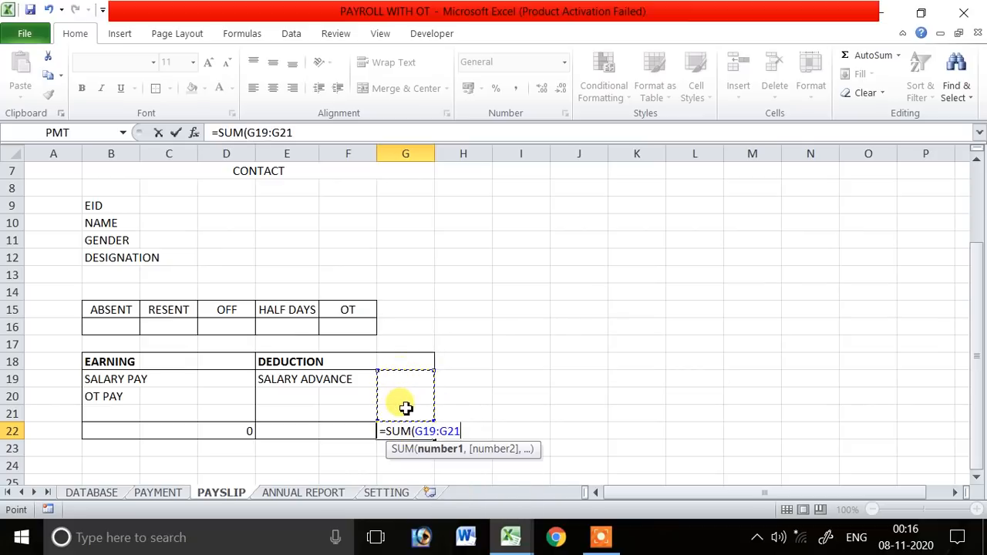
{"action": "key", "text": "Return"}
{"action": "left_click", "coordinate": [384, 375]}
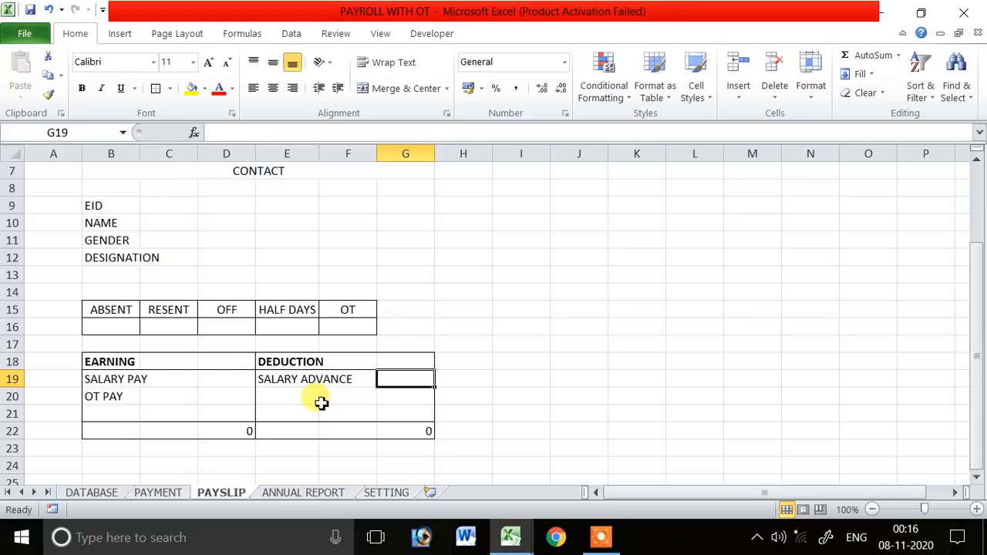
- Outline the entry boxes for EID in C9, NAME in C10:G10 and GENDER in C11:D11
{"action": "scroll", "coordinate": [320, 401], "scroll_direction": "up", "scroll_amount": 2}
{"action": "left_click", "coordinate": [137, 321]}
{"action": "left_click", "coordinate": [192, 318]}
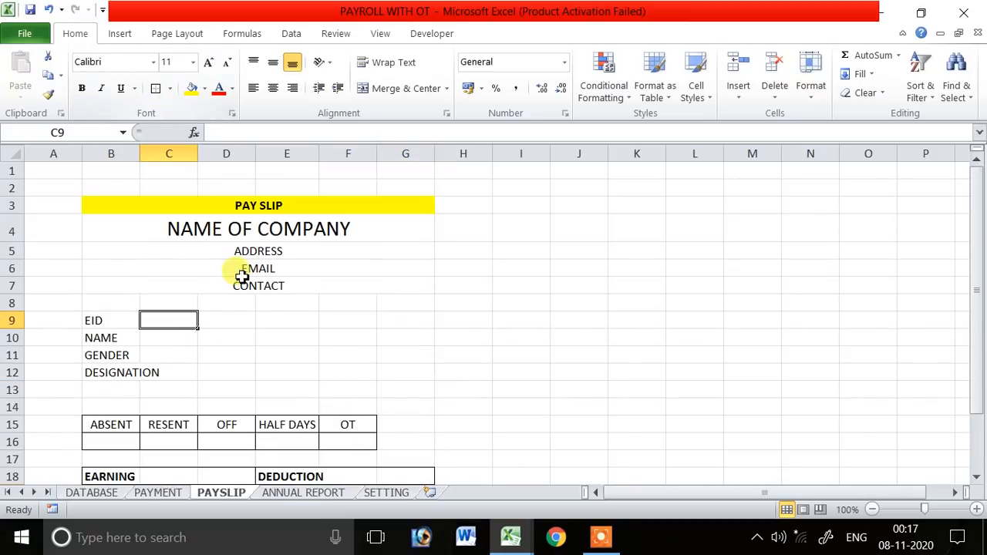
{"action": "left_click", "coordinate": [164, 341]}
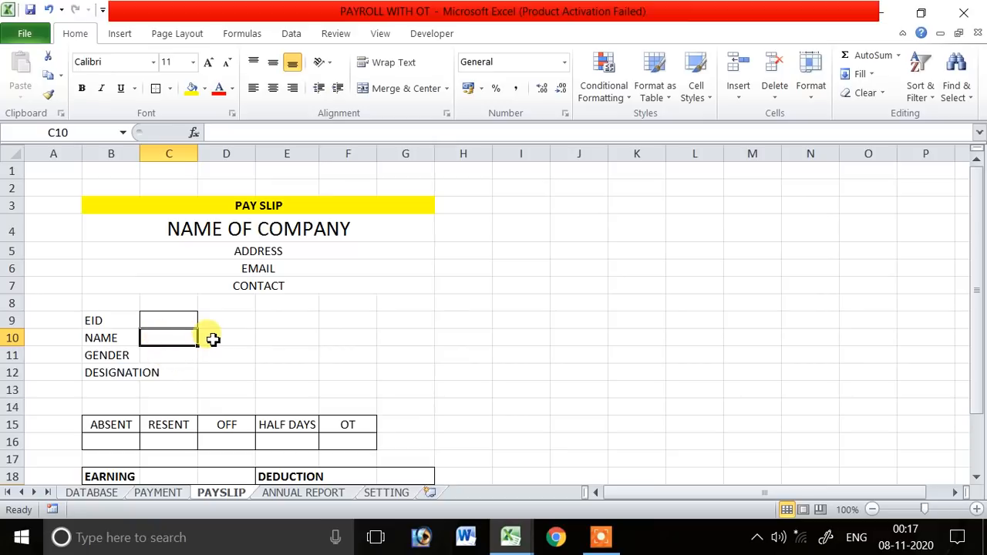
{"action": "left_click_drag", "start_coordinate": [172, 344], "coordinate": [389, 338]}
{"action": "left_click", "coordinate": [158, 91]}
{"action": "left_click_drag", "start_coordinate": [165, 354], "coordinate": [219, 354]}
{"action": "left_click", "coordinate": [157, 90]}
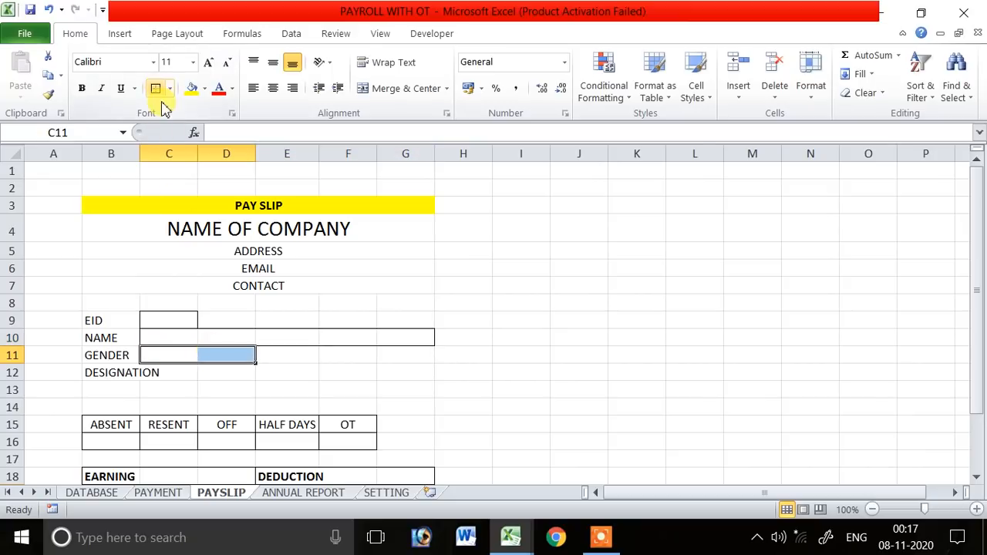
- Outline the DESIGNATION entry box across C12:E12 with an outside border
{"action": "left_click", "coordinate": [206, 375]}
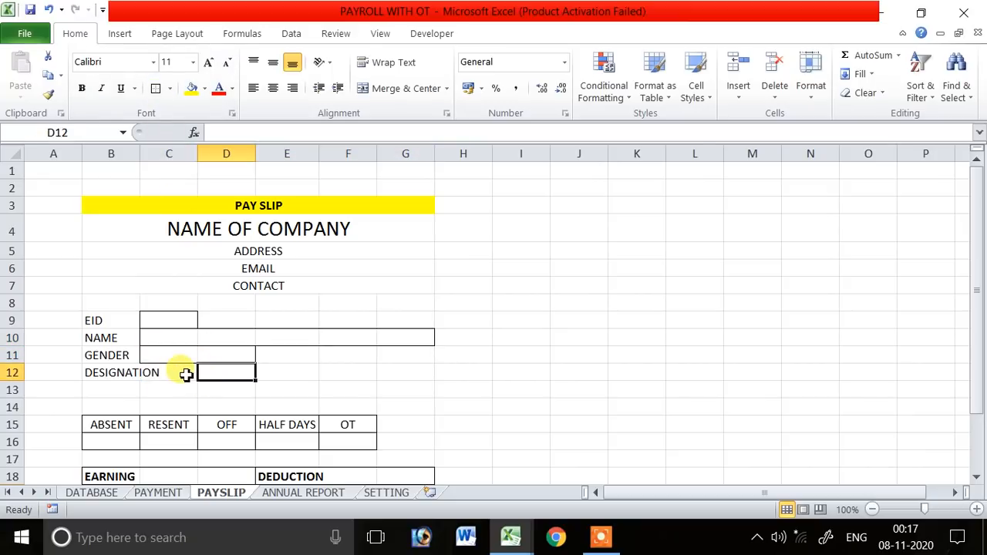
{"action": "left_click", "coordinate": [157, 373]}
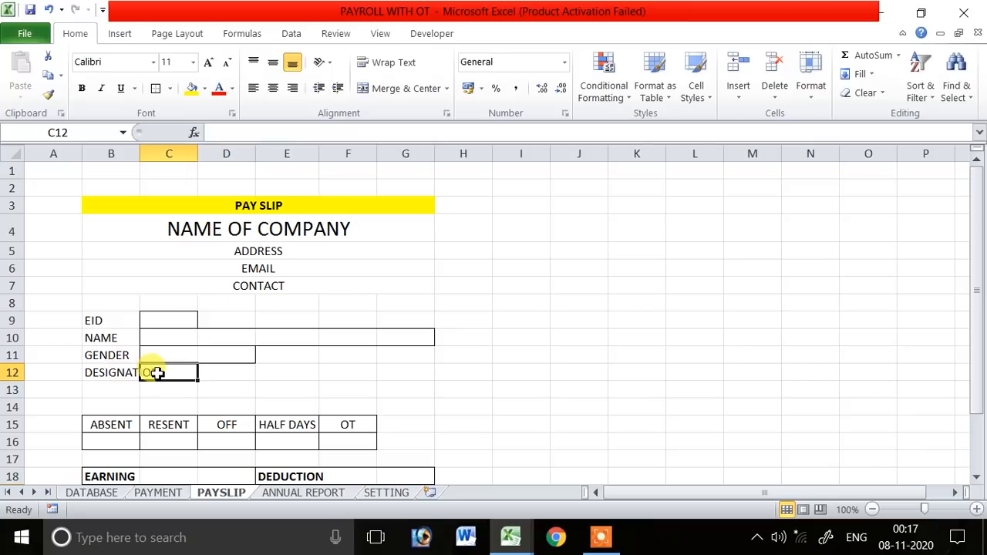
{"action": "left_click_drag", "start_coordinate": [157, 374], "coordinate": [245, 374]}
{"action": "left_click_drag", "start_coordinate": [254, 373], "coordinate": [281, 372]}
{"action": "left_click", "coordinate": [155, 91]}
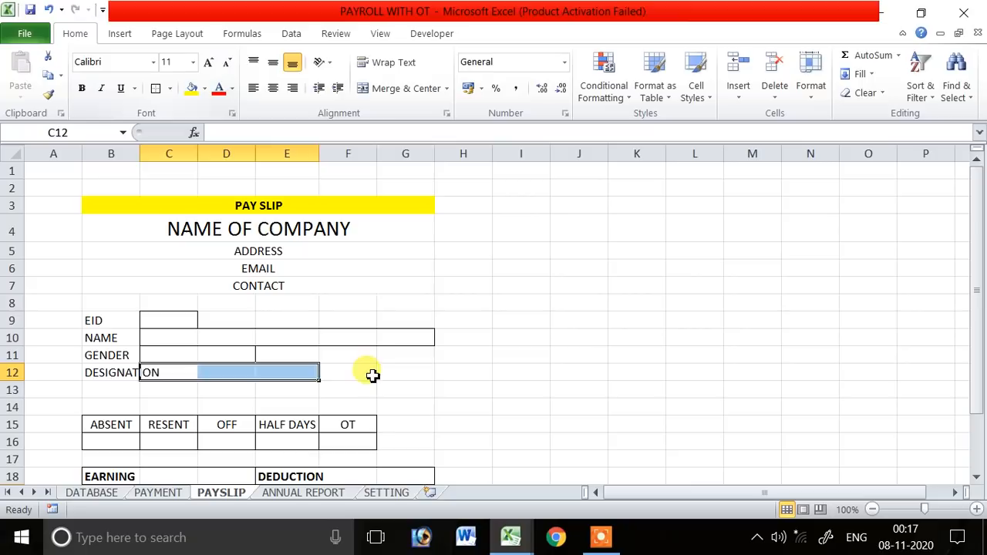
- Widen column B so that the DESIGNATION label fits inside its cell
{"action": "left_click", "coordinate": [371, 376]}
{"action": "left_click", "coordinate": [147, 375]}
{"action": "left_click_drag", "start_coordinate": [138, 152], "coordinate": [161, 152]}
{"action": "left_click", "coordinate": [456, 372]}
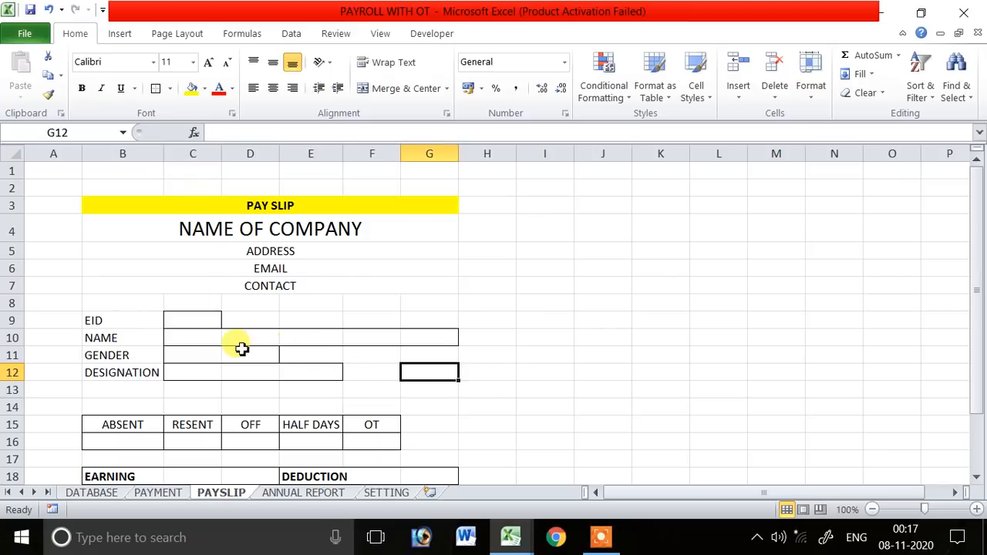
- Add a centred MONTH label in E9 with a merged, outlined entry box across F9:G9
{"action": "left_click", "coordinate": [194, 319]}
{"action": "left_click", "coordinate": [322, 320]}
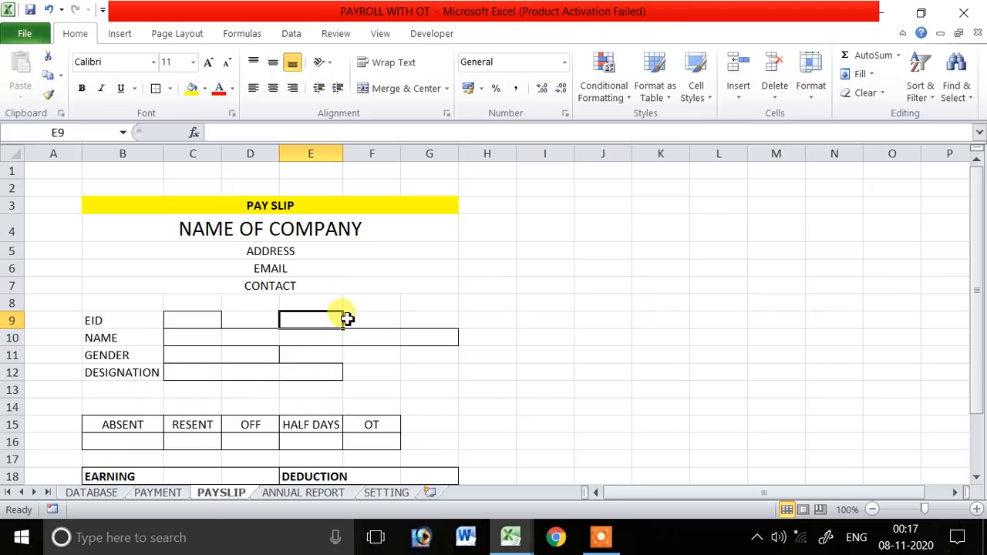
{"action": "type", "text": "MONTH"}
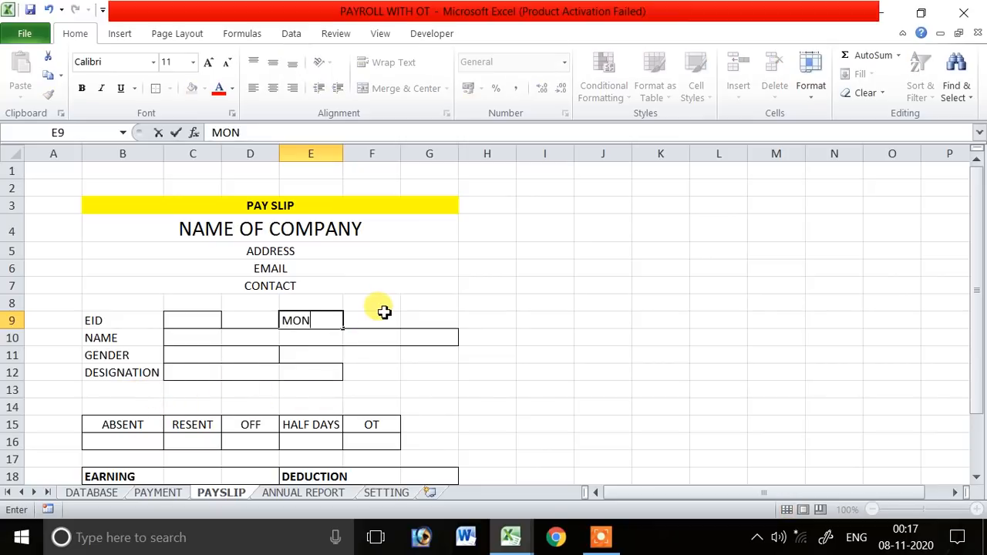
{"action": "left_click", "coordinate": [388, 318]}
{"action": "key", "text": "shift+Right"}
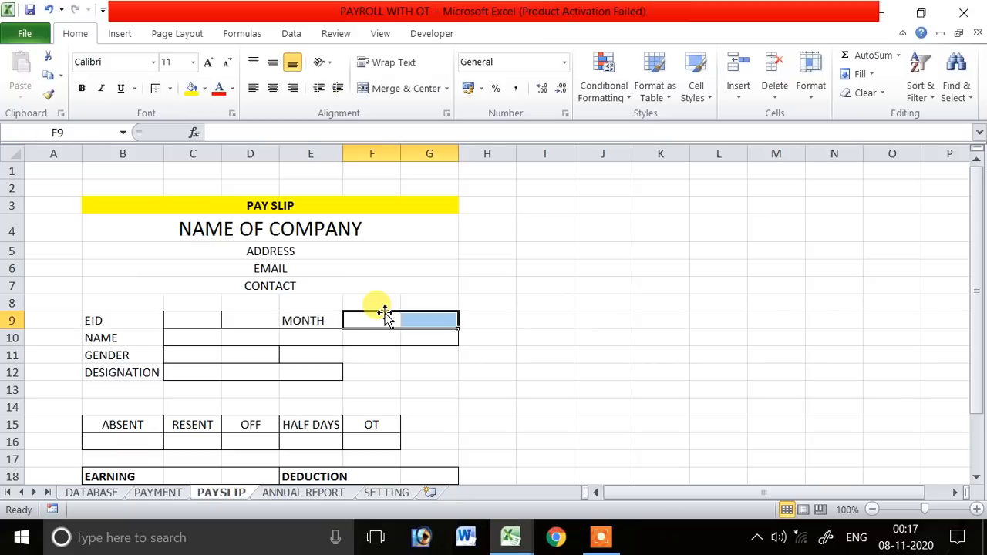
{"action": "left_click", "coordinate": [378, 88]}
{"action": "left_click", "coordinate": [591, 332]}
{"action": "left_click", "coordinate": [320, 317]}
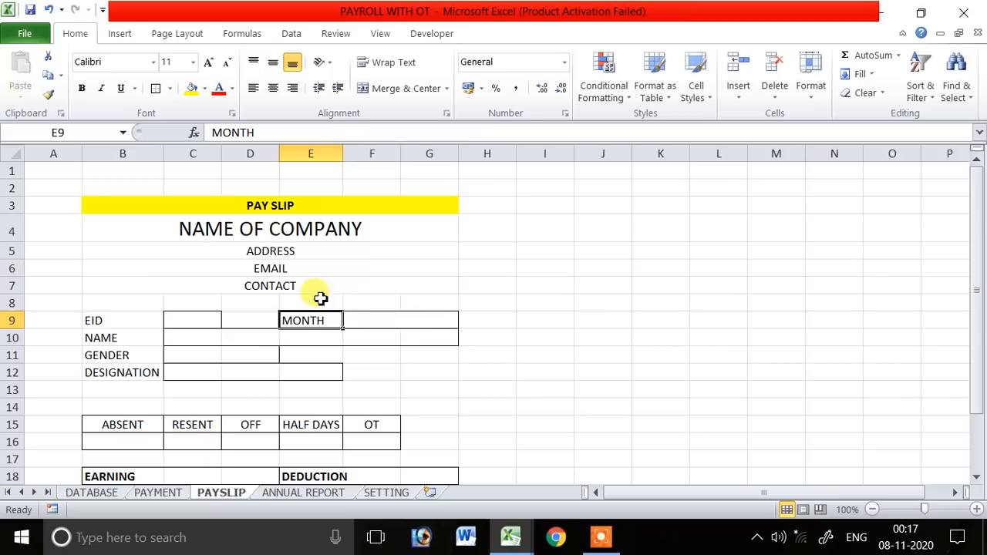
{"action": "left_click", "coordinate": [278, 88]}
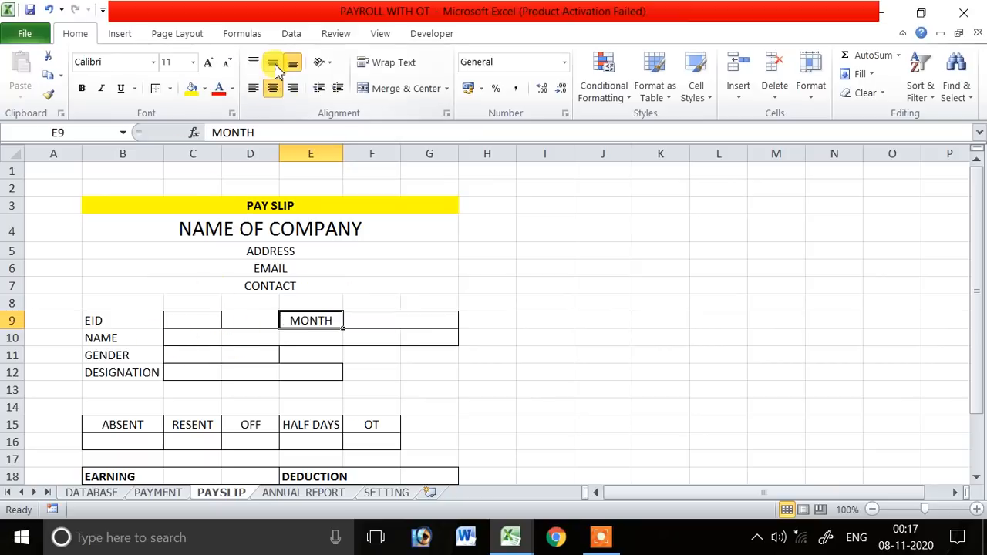
- Fill the EID entry cell C9 with a light blue shade
{"action": "left_click", "coordinate": [505, 351]}
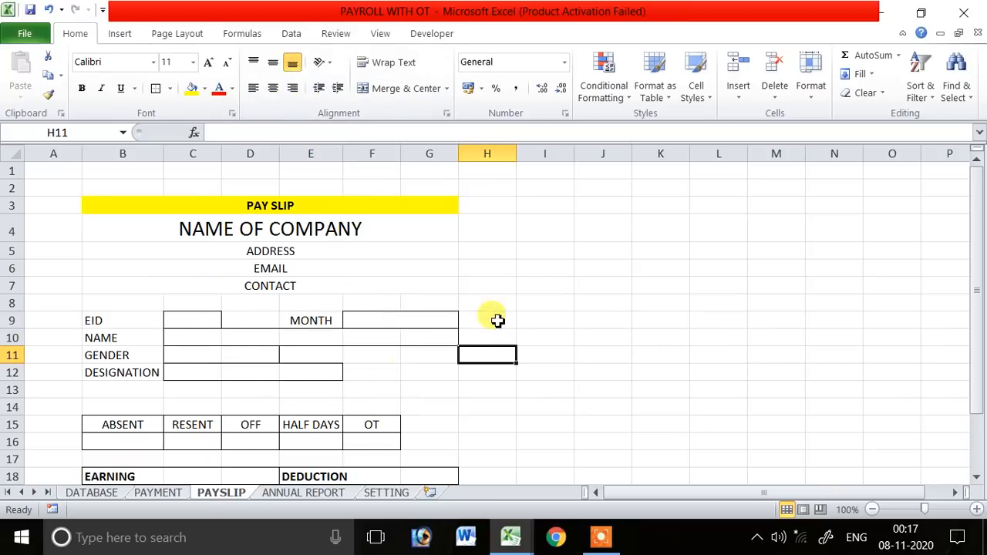
{"action": "scroll", "coordinate": [493, 285], "scroll_direction": "down", "scroll_amount": 1}
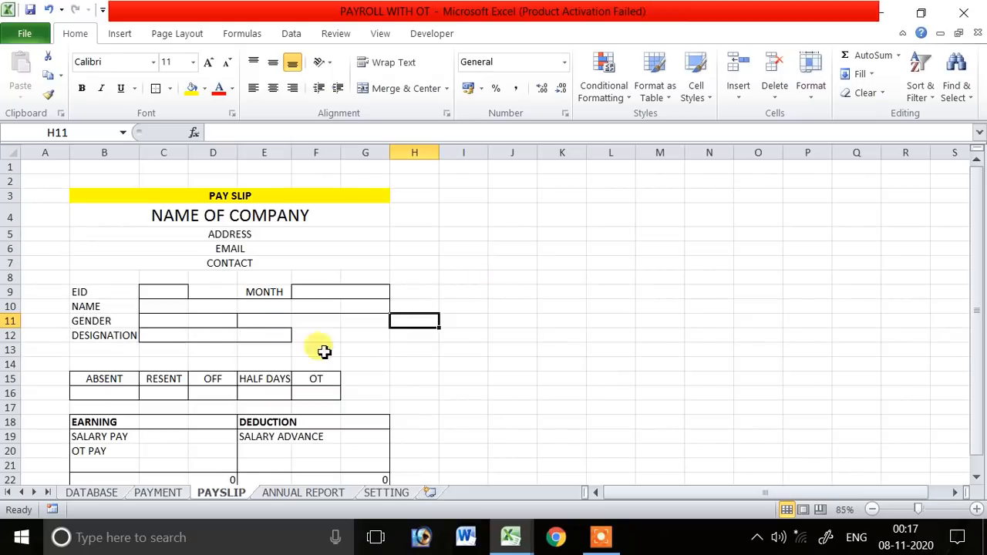
{"action": "left_click", "coordinate": [168, 291]}
{"action": "scroll", "coordinate": [408, 348], "scroll_direction": "up", "scroll_amount": 1}
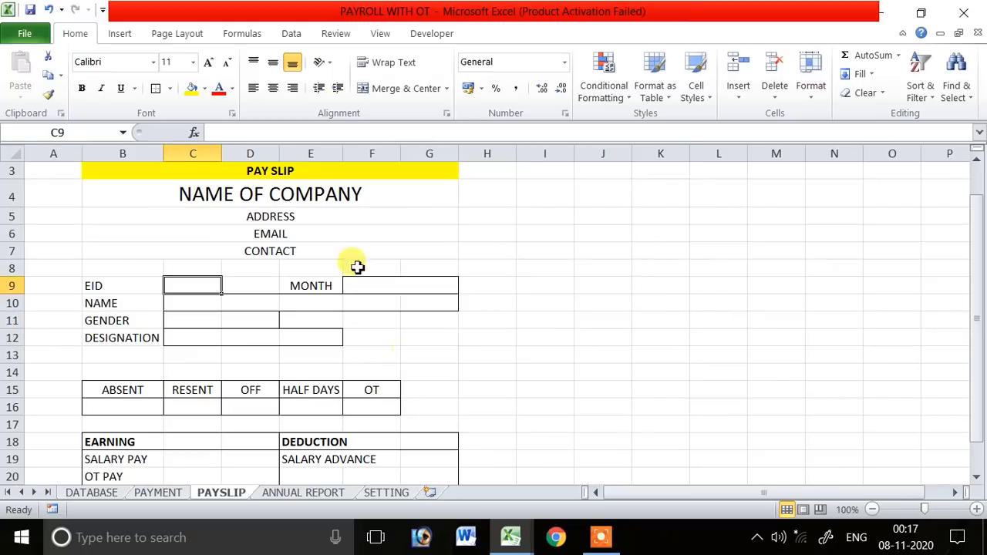
{"action": "left_click", "coordinate": [192, 89]}
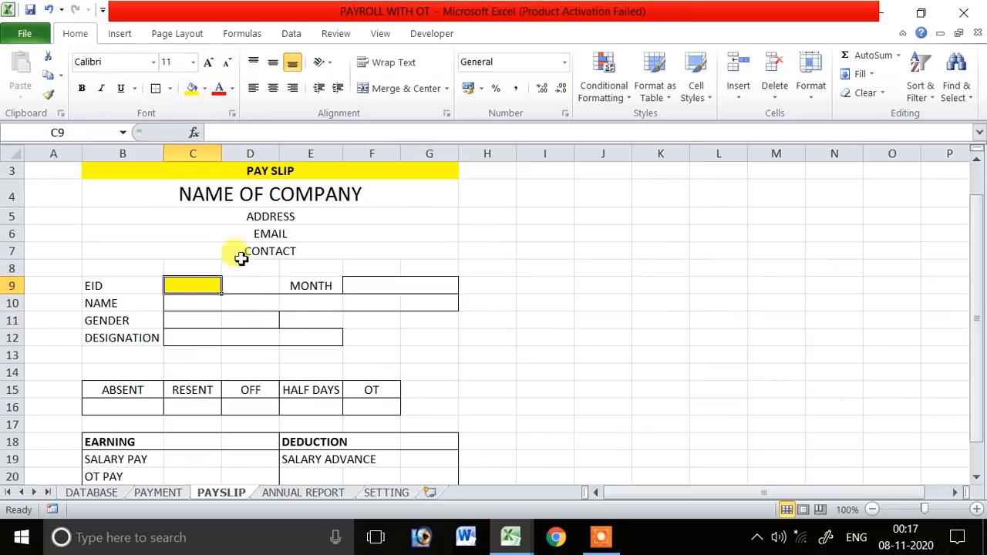
{"action": "left_click", "coordinate": [205, 88]}
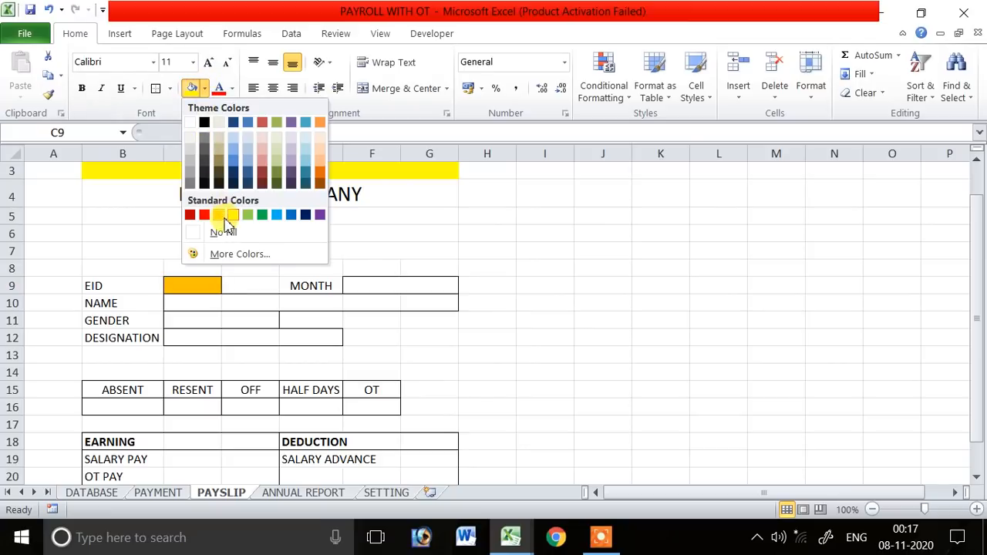
{"action": "left_click", "coordinate": [246, 145]}
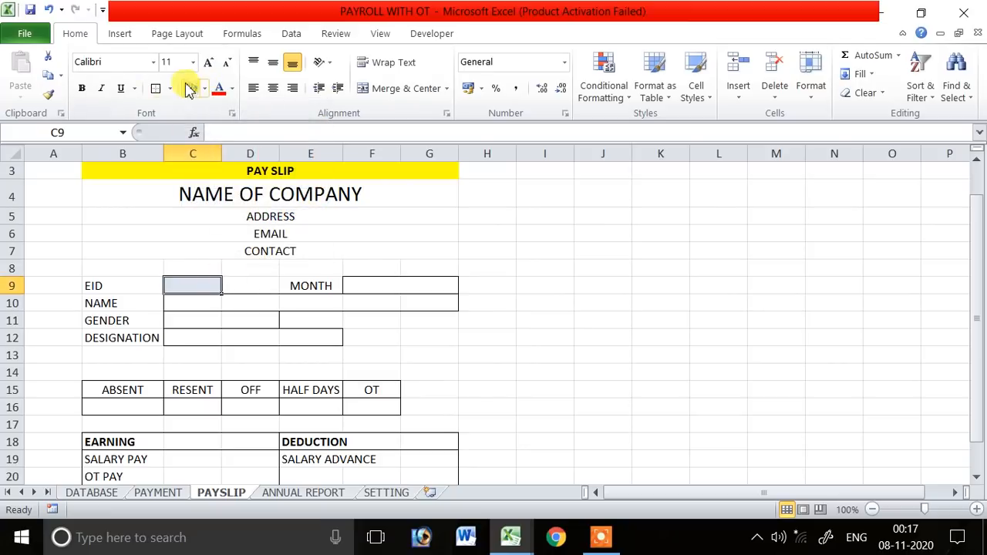
{"action": "left_click", "coordinate": [490, 323]}
- Enter 1 as the EID in C9 and centre it in the cell
{"action": "left_click", "coordinate": [178, 284]}
{"action": "type", "text": "1"}
{"action": "key", "text": "Return"}
{"action": "left_click", "coordinate": [210, 286]}
{"action": "left_click", "coordinate": [274, 89]}
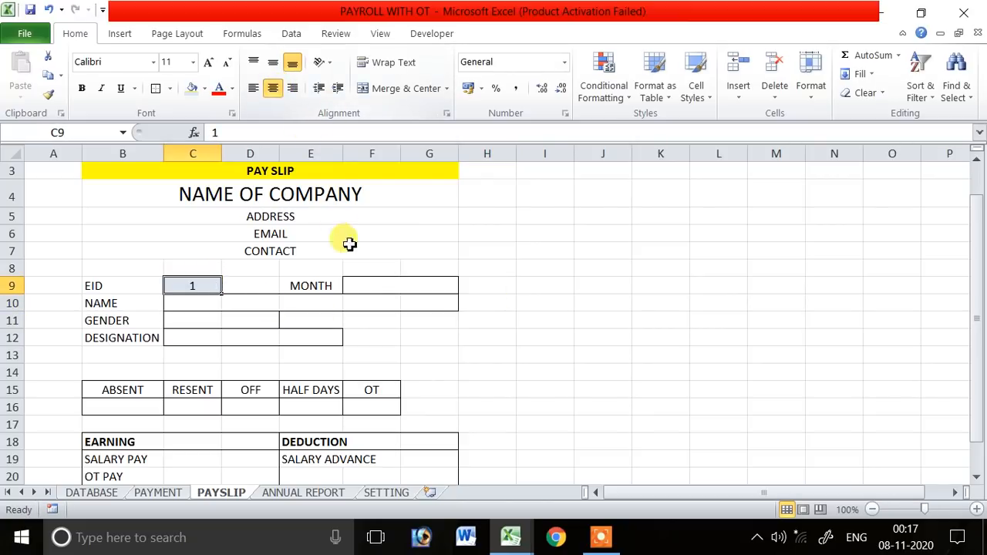
- Unmerge F9:G9 and move the MONTH label from E9 to F9, leaving G9 as the entry cell
{"action": "left_click", "coordinate": [340, 286]}
{"action": "left_click", "coordinate": [359, 285]}
{"action": "left_click", "coordinate": [388, 92]}
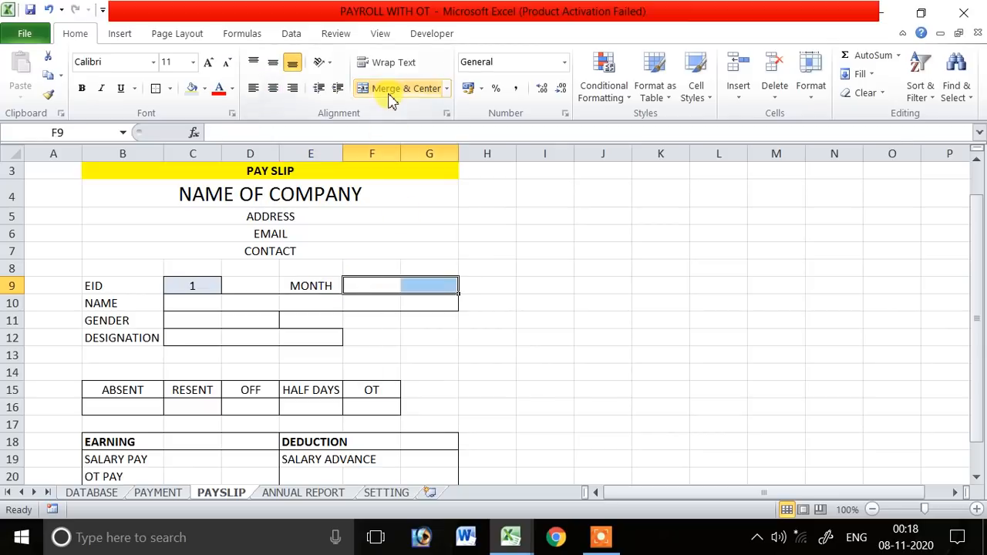
{"action": "left_click", "coordinate": [359, 285]}
{"action": "left_click", "coordinate": [330, 284]}
{"action": "left_click_drag", "start_coordinate": [342, 289], "coordinate": [386, 300]}
{"action": "left_click", "coordinate": [433, 285]}
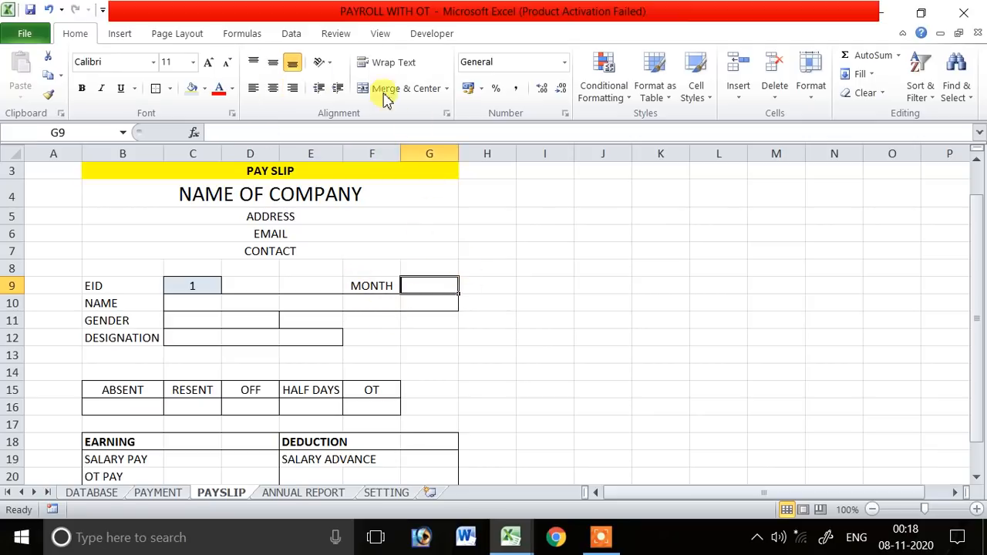
- Add a list validation to G9 using the months APR to MAR in E3:E14 of the SETTING sheet as the source
{"action": "left_click", "coordinate": [289, 33]}
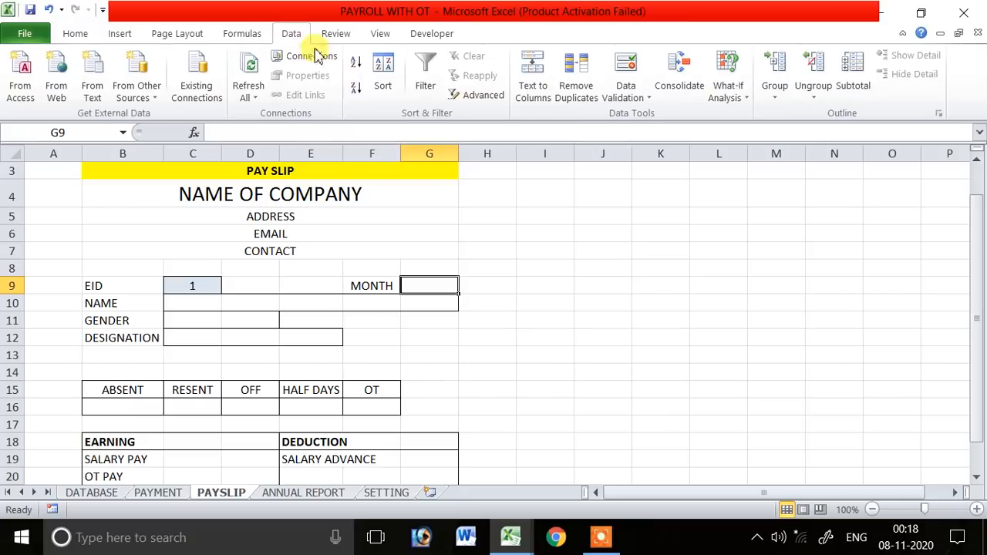
{"action": "left_click", "coordinate": [634, 98]}
{"action": "left_click", "coordinate": [647, 116]}
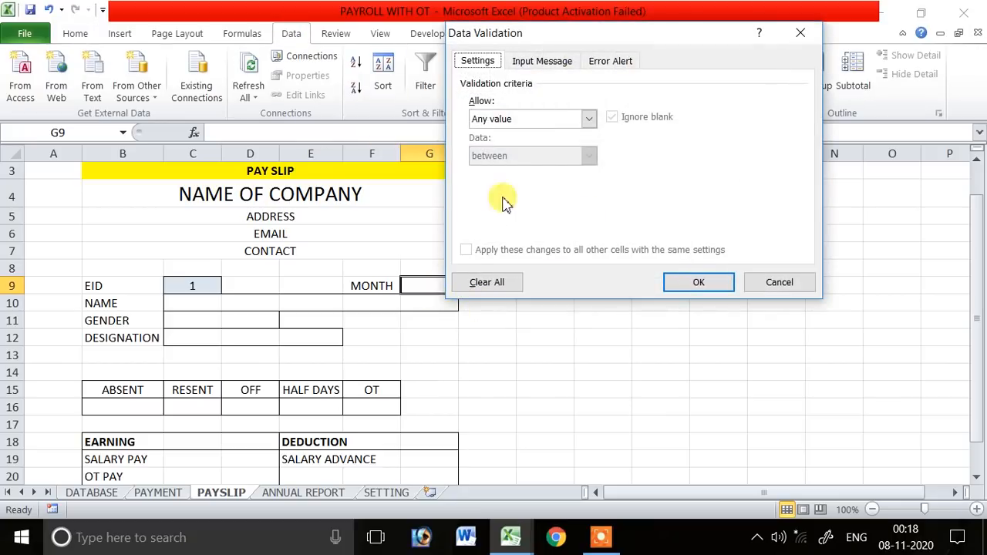
{"action": "left_click", "coordinate": [506, 119]}
{"action": "left_click", "coordinate": [509, 170]}
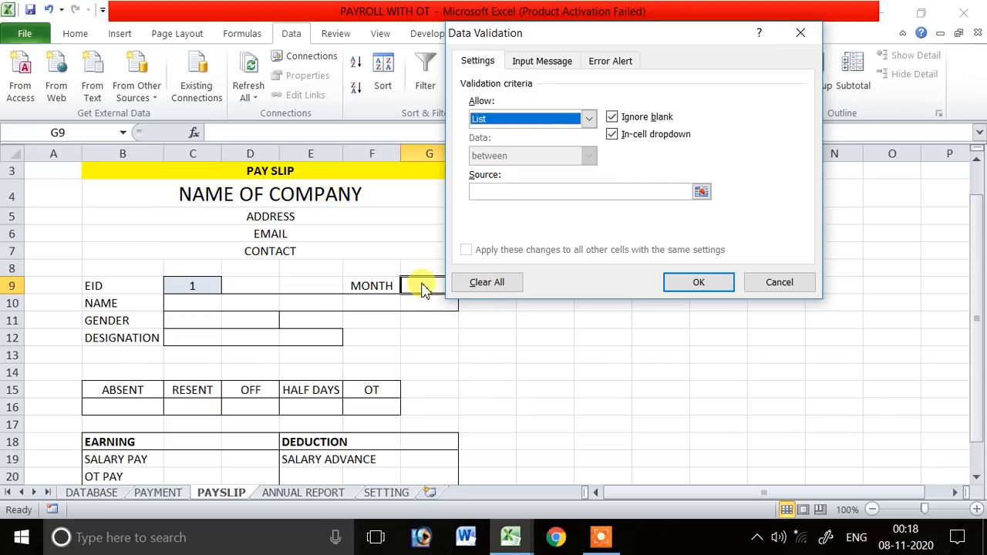
{"action": "left_click", "coordinate": [525, 192]}
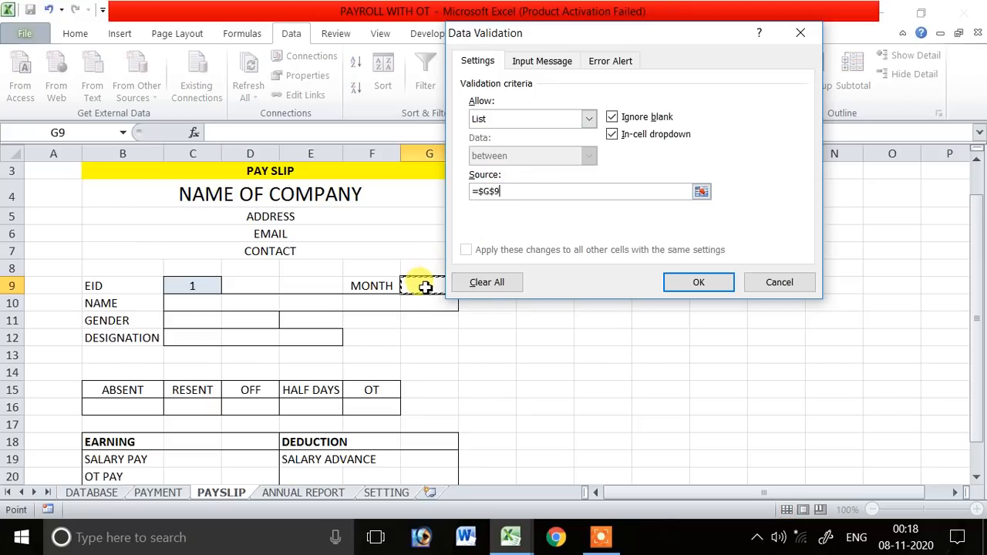
{"action": "left_click", "coordinate": [366, 498]}
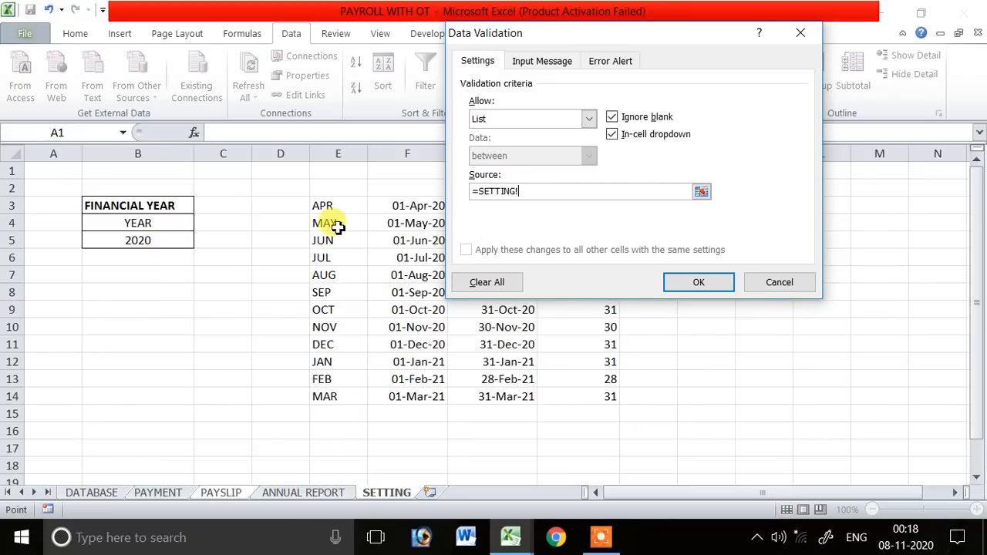
{"action": "left_click_drag", "start_coordinate": [337, 205], "coordinate": [328, 396]}
{"action": "left_click", "coordinate": [668, 284]}
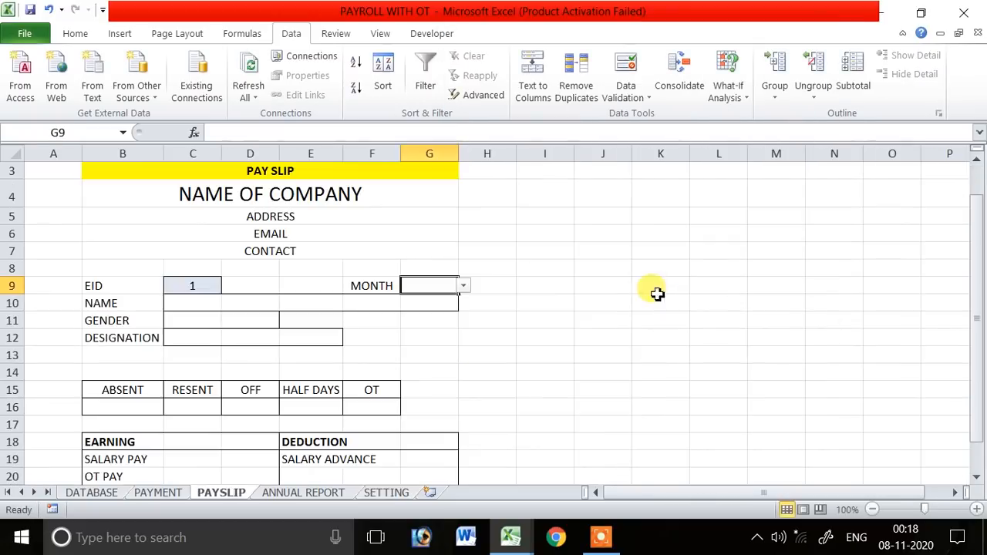
- Choose APR from the month list in G9 and centre it in an outlined cell
{"action": "left_click", "coordinate": [465, 288]}
{"action": "left_click", "coordinate": [452, 302]}
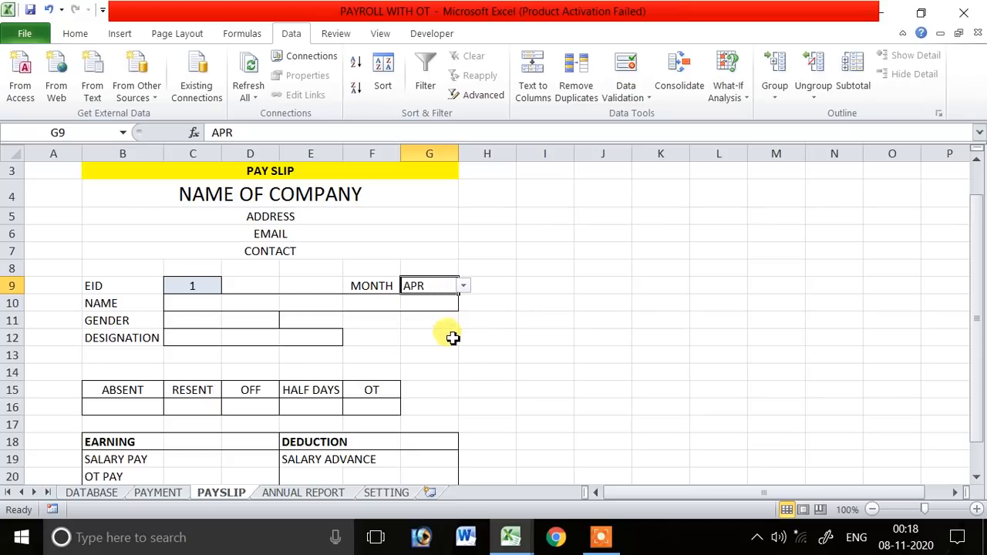
{"action": "left_click", "coordinate": [75, 34]}
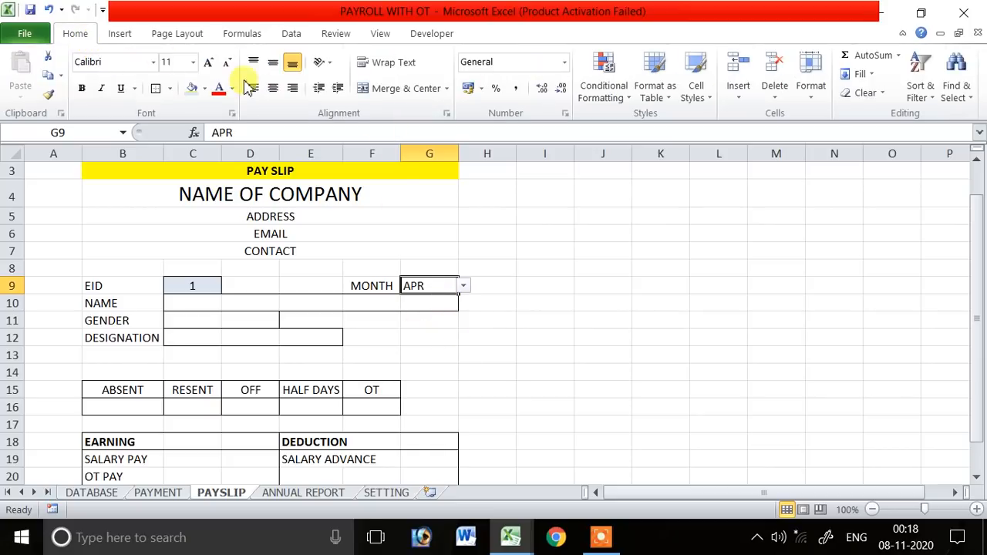
{"action": "left_click", "coordinate": [522, 375]}
{"action": "left_click", "coordinate": [434, 281]}
{"action": "left_click", "coordinate": [526, 354]}
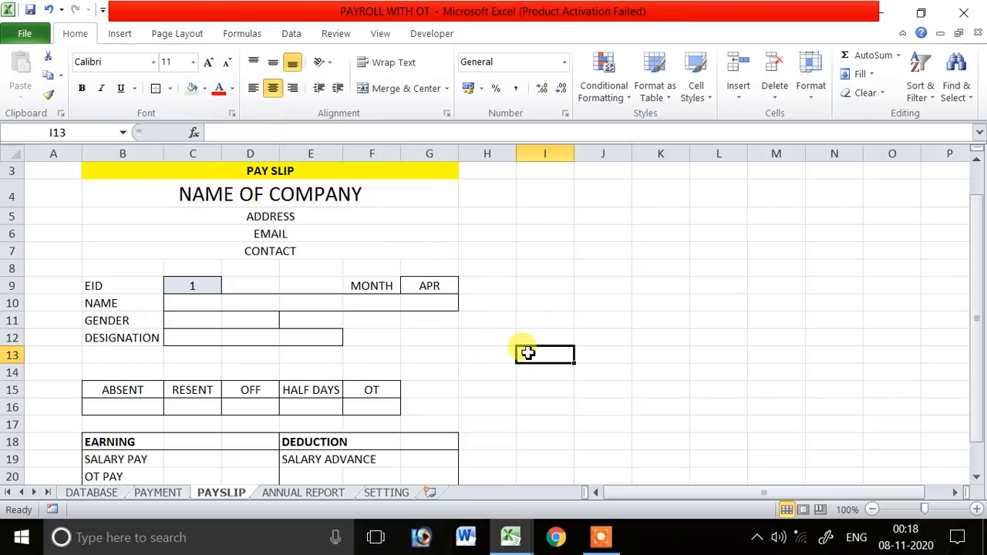
- Review the first employee's EID, name, gender and designation columns on the DATABASE sheet as the lookup source
{"action": "left_click", "coordinate": [190, 304]}
{"action": "left_click", "coordinate": [194, 286]}
{"action": "left_click", "coordinate": [191, 307]}
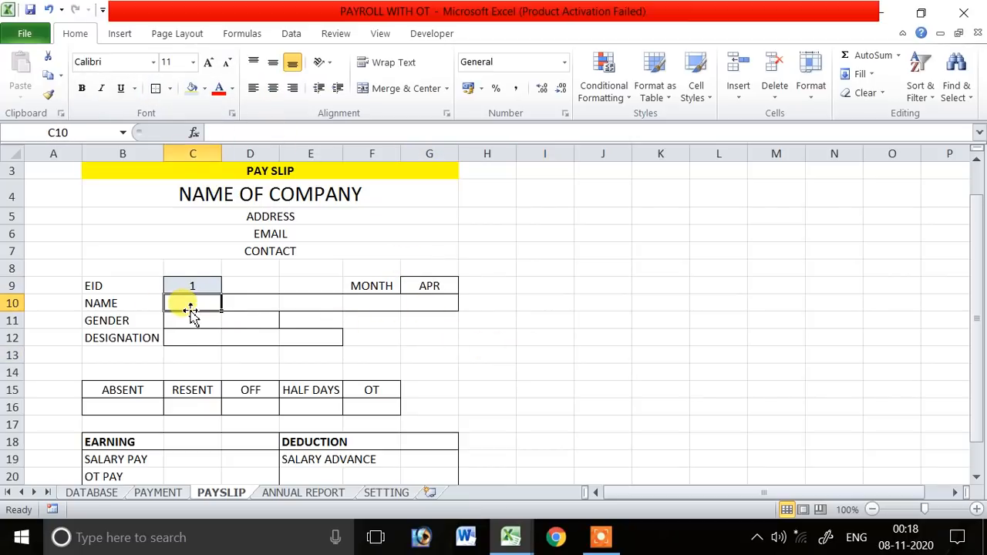
{"action": "left_click", "coordinate": [111, 495]}
{"action": "left_click", "coordinate": [82, 324]}
{"action": "left_click", "coordinate": [231, 328]}
{"action": "left_click", "coordinate": [261, 325]}
{"action": "left_click", "coordinate": [371, 326]}
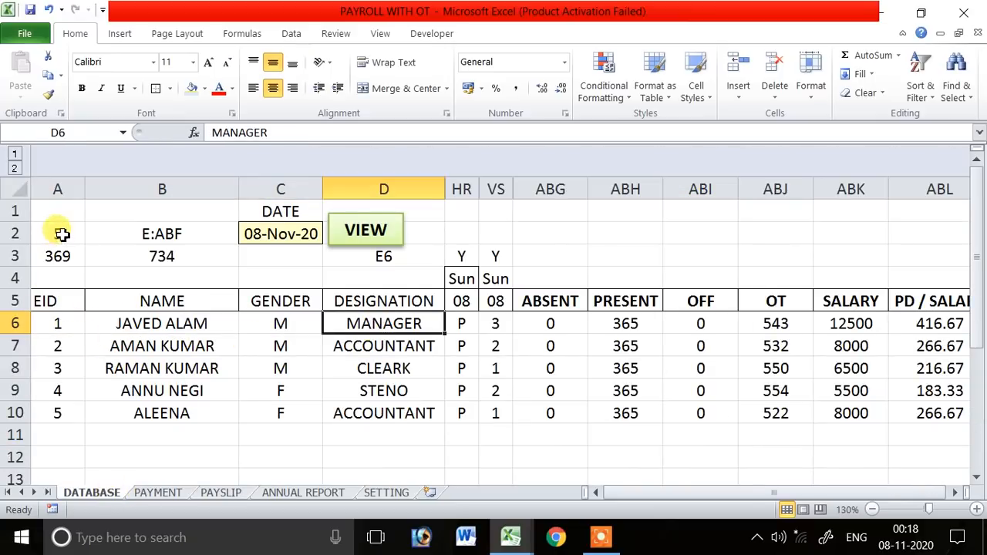
- Clear the leftover helper values in A2:B3 and D3 of the DATABASE sheet
{"action": "left_click_drag", "start_coordinate": [61, 233], "coordinate": [189, 256]}
{"action": "key", "text": "Delete"}
{"action": "left_click", "coordinate": [282, 258]}
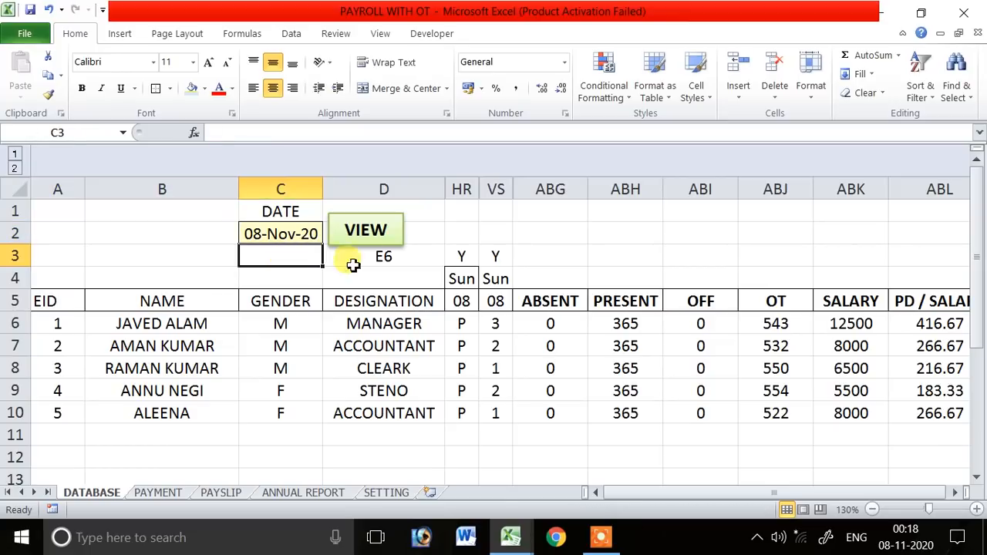
{"action": "left_click", "coordinate": [392, 259]}
{"action": "left_click", "coordinate": [384, 346]}
- Examine the flag cells HR3 and VS3 and the EID and NAME columns on the DATABASE sheet
{"action": "left_click", "coordinate": [461, 256]}
{"action": "left_click", "coordinate": [496, 256]}
{"action": "left_click", "coordinate": [467, 256]}
{"action": "left_click", "coordinate": [489, 256]}
{"action": "left_click", "coordinate": [461, 257]}
{"action": "left_click", "coordinate": [493, 256]}
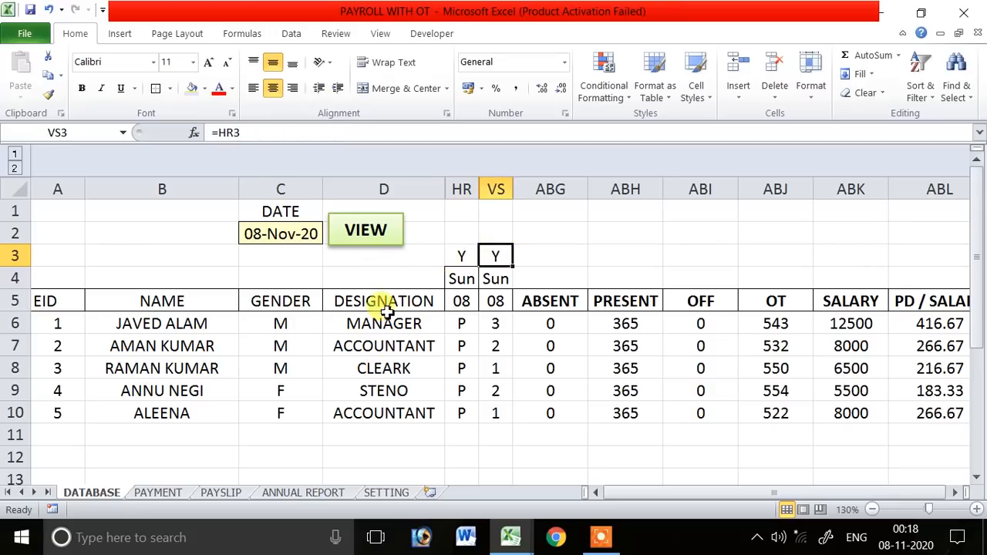
{"action": "left_click", "coordinate": [67, 193]}
{"action": "left_click_drag", "start_coordinate": [67, 192], "coordinate": [111, 209]}
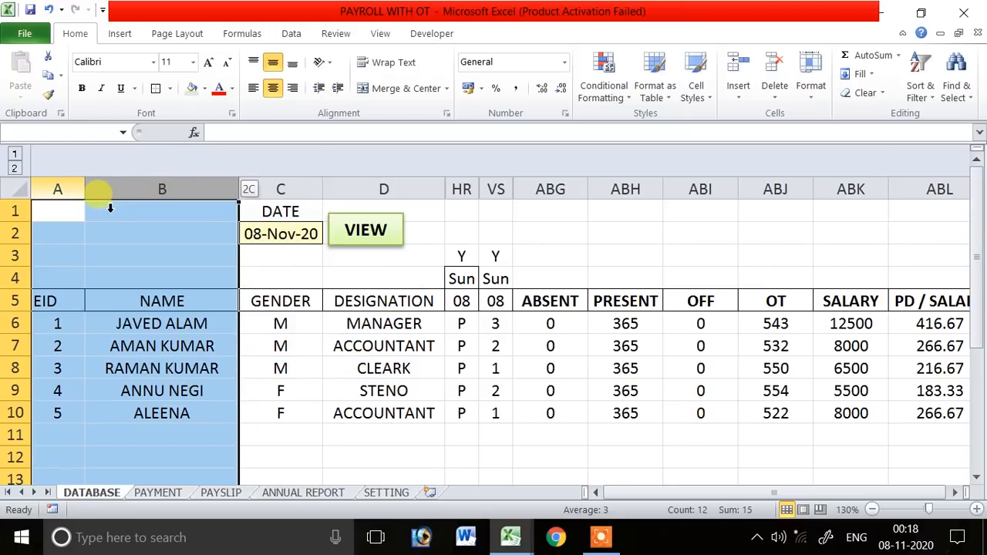
{"action": "left_click", "coordinate": [80, 230]}
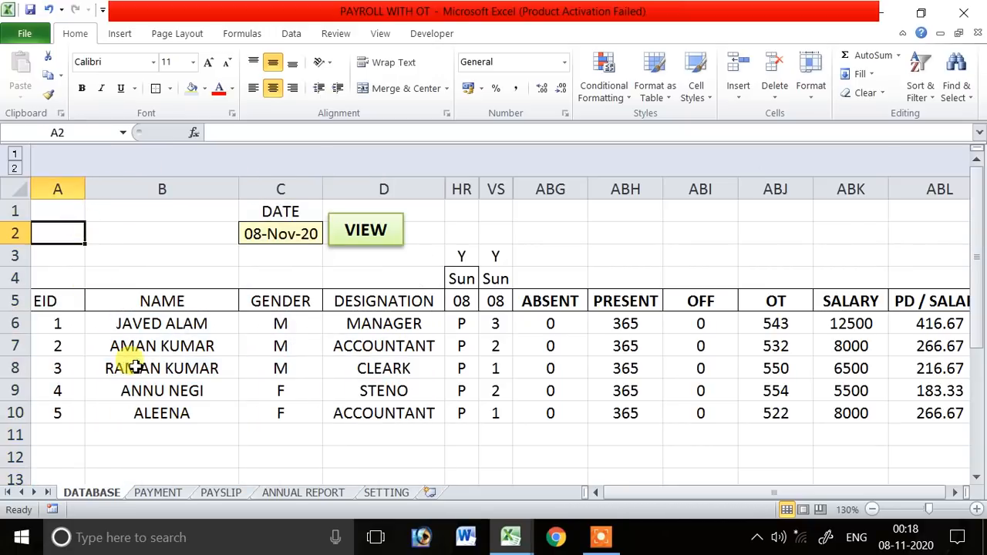
- Enter =VLOOKUP(C9,DATABASE!$A:$D,2,0) in C10 of the PAYSLIP sheet to return the employee's name
{"action": "left_click", "coordinate": [236, 495]}
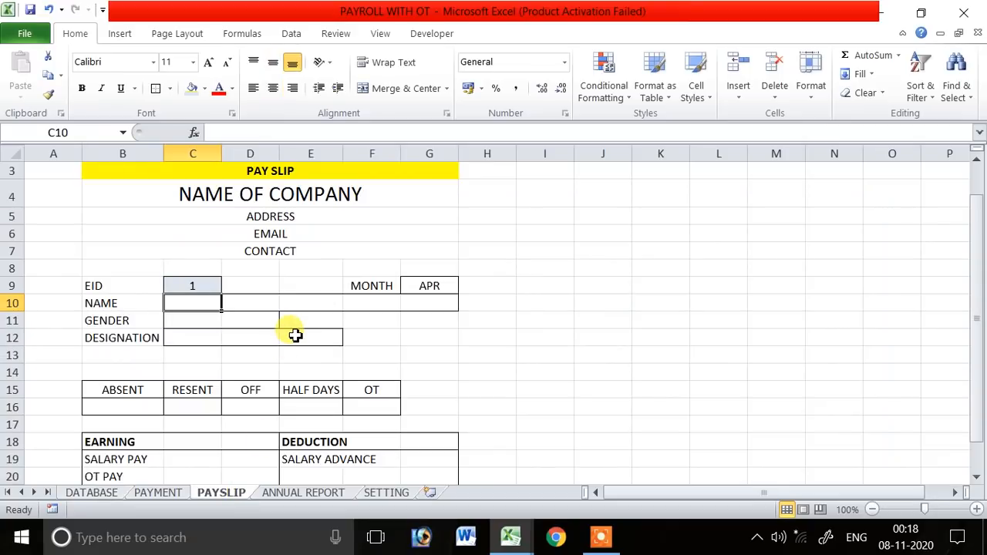
{"action": "type", "text": "=VLOOKUP("}
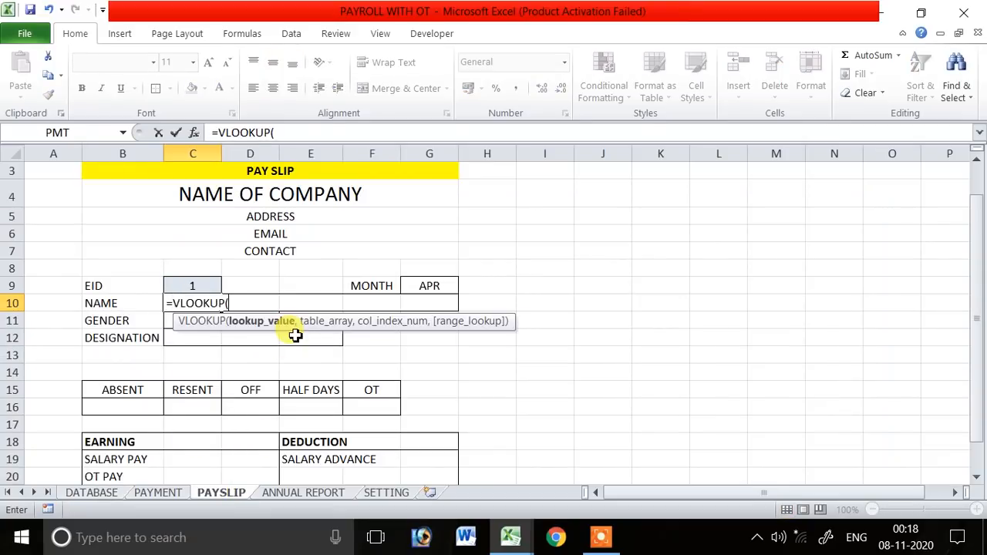
{"action": "type", "text": "C9,"}
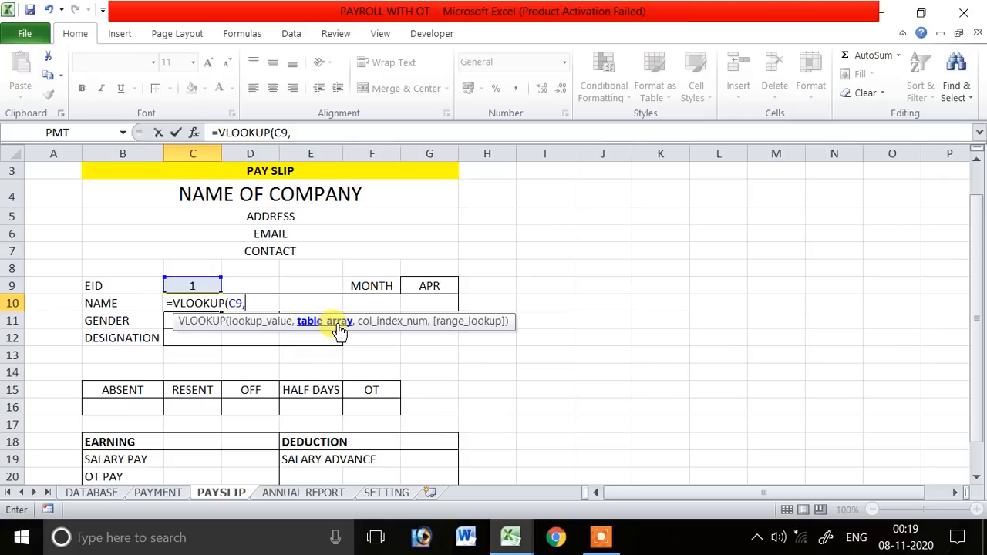
{"action": "left_click", "coordinate": [112, 496]}
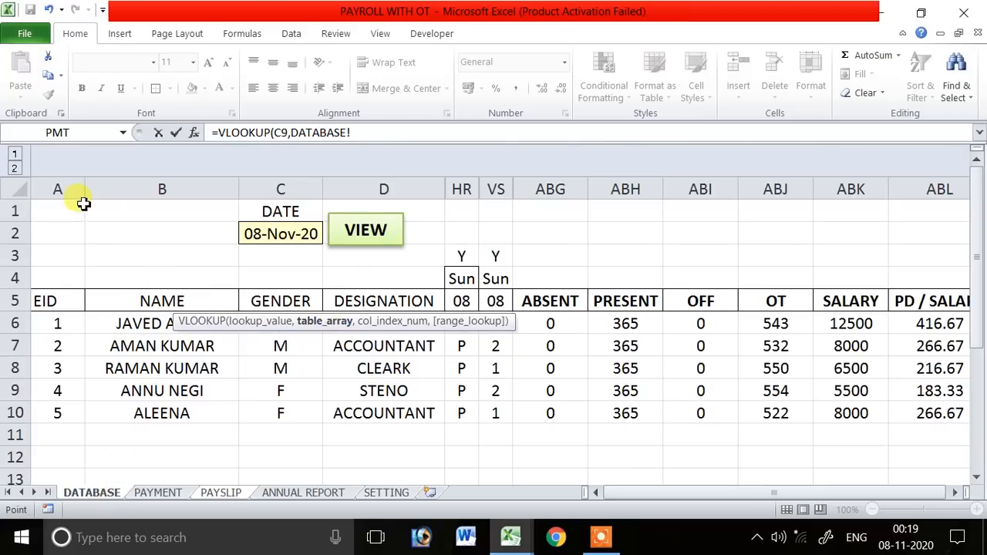
{"action": "left_click", "coordinate": [62, 188]}
{"action": "left_click_drag", "start_coordinate": [60, 188], "coordinate": [358, 190]}
{"action": "key", "text": "F4"}
{"action": "type", "text": ","}
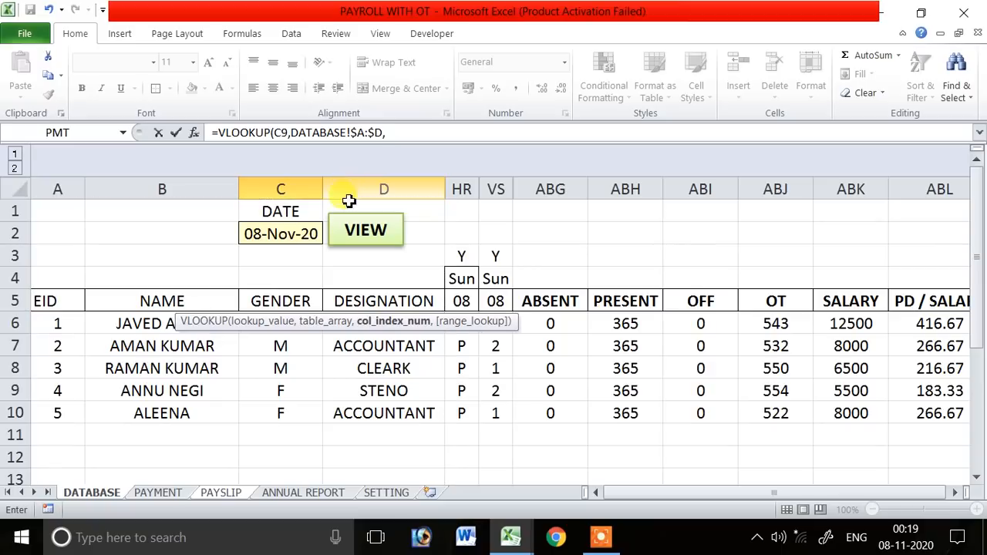
{"action": "type", "text": "2,"}
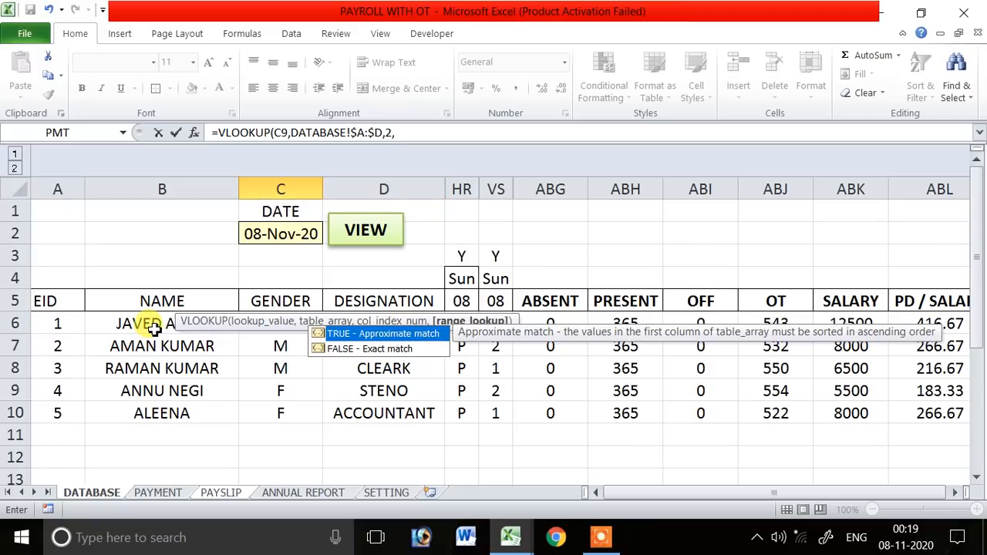
{"action": "type", "text": "0"}
{"action": "key", "text": "Return"}
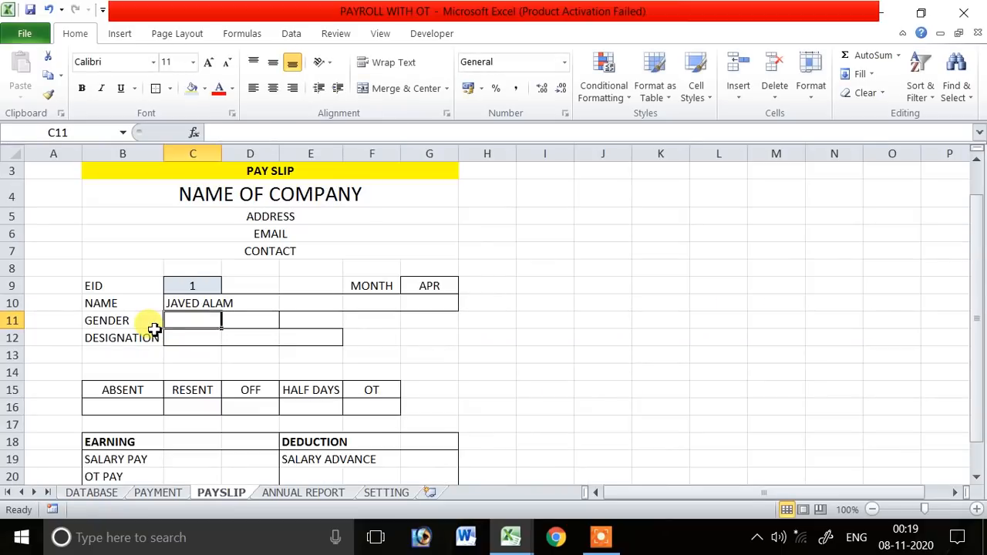
- Merge the NAME entry box across C10:G10 and left-align its contents
{"action": "left_click_drag", "start_coordinate": [195, 302], "coordinate": [422, 304]}
{"action": "left_click", "coordinate": [383, 89]}
{"action": "left_click", "coordinate": [254, 88]}
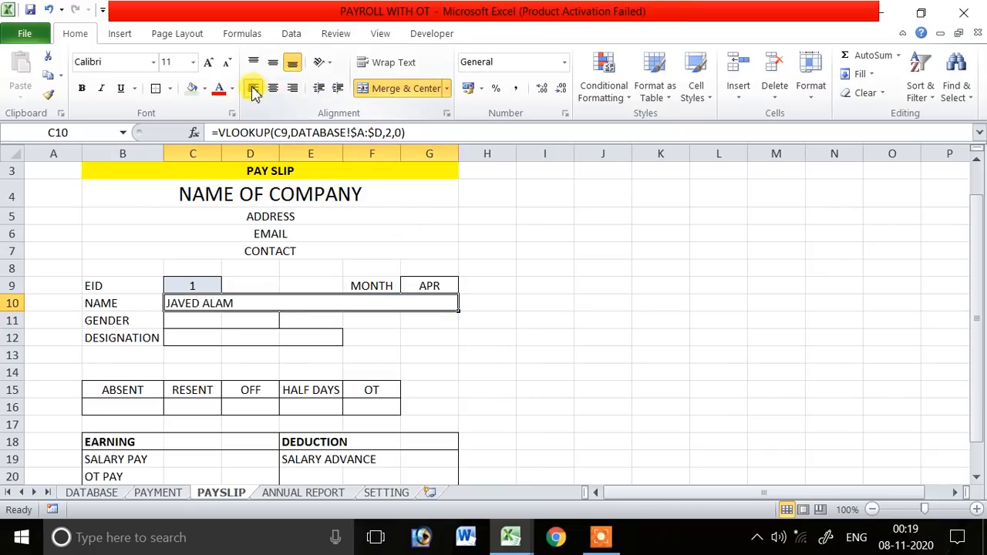
- Wrap the name lookup in C10 in IFERROR with an empty string "" as the error value
{"action": "left_click", "coordinate": [222, 133]}
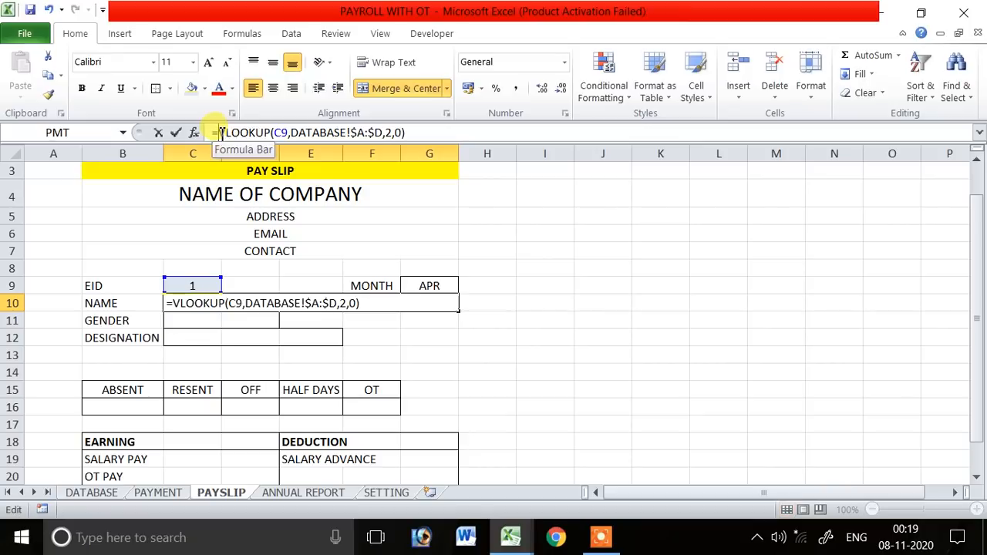
{"action": "type", "text": "IFE"}
{"action": "key", "text": "Tab"}
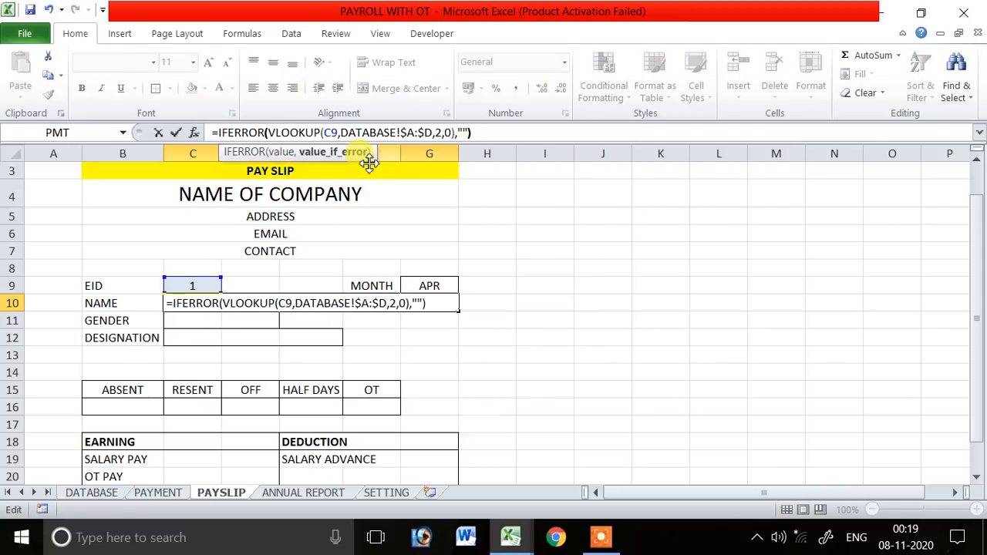
{"action": "key", "text": "Return"}
{"action": "key", "text": "Up"}
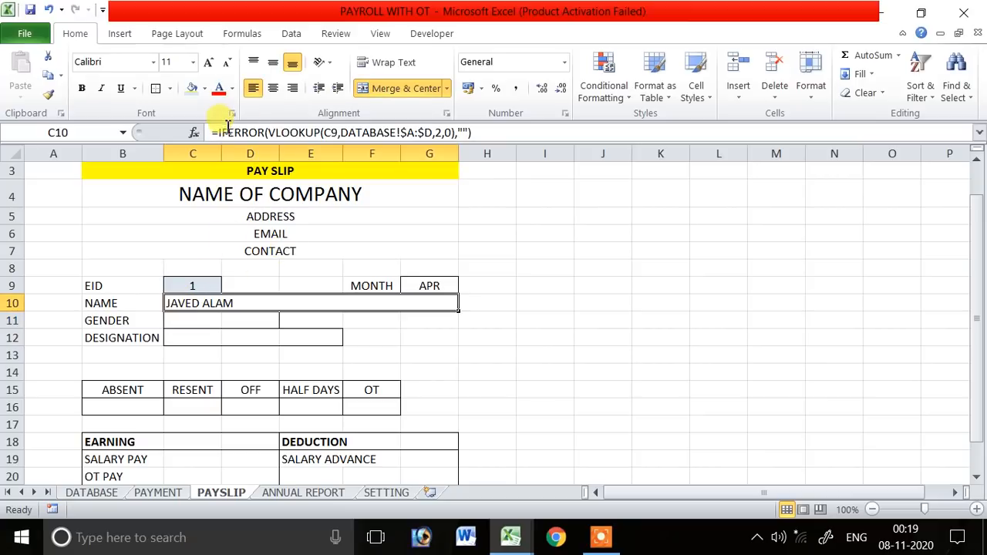
- Copy the name lookup formula into C11 and set its column index to 3 to return the employee's gender
{"action": "left_click_drag", "start_coordinate": [221, 133], "coordinate": [540, 134]}
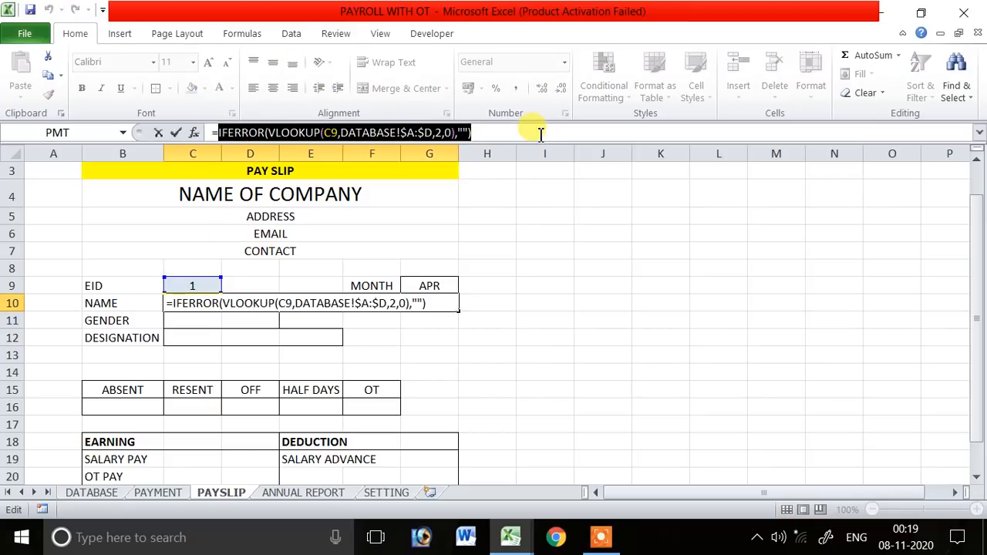
{"action": "key", "text": "ctrl+c"}
{"action": "key", "text": "Return"}
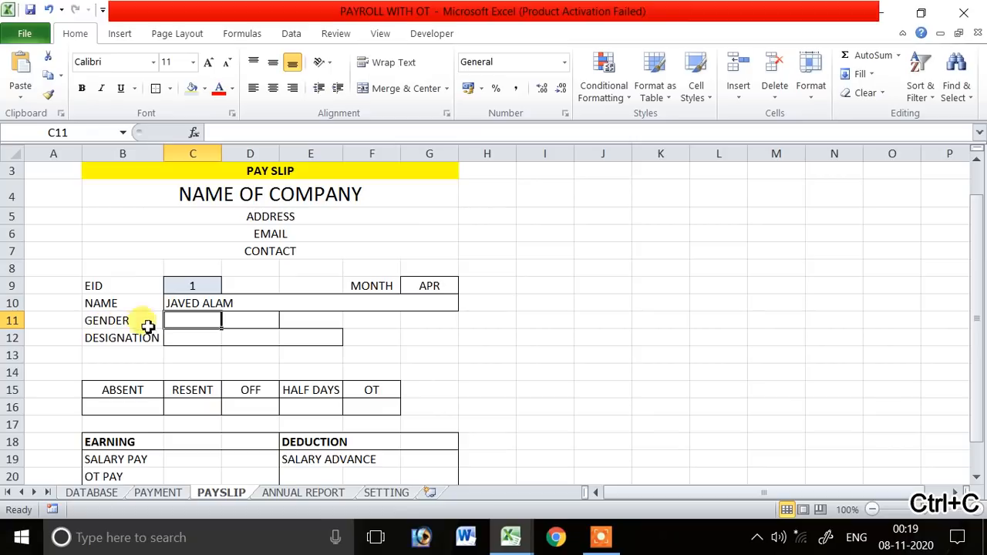
{"action": "type", "text": "="}
{"action": "key", "text": "ctrl+v"}
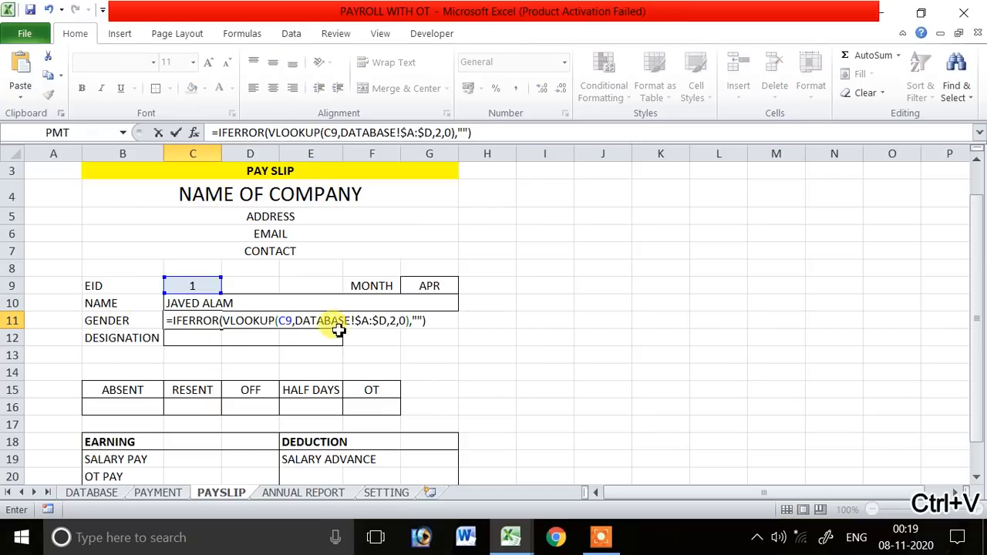
{"action": "type", "text": "3"}
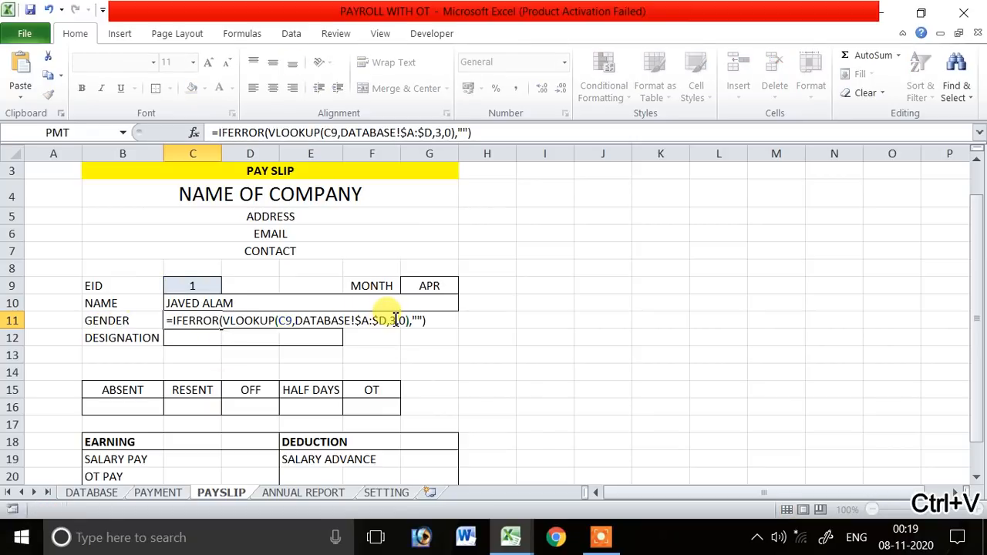
{"action": "key", "text": "Return"}
- Enter =IFERROR(VLOOKUP(C9,DATABASE!$A:$D,4,0),"") in C12 to return the employee's designation
{"action": "type", "text": "="}
{"action": "key", "text": "ctrl+v"}
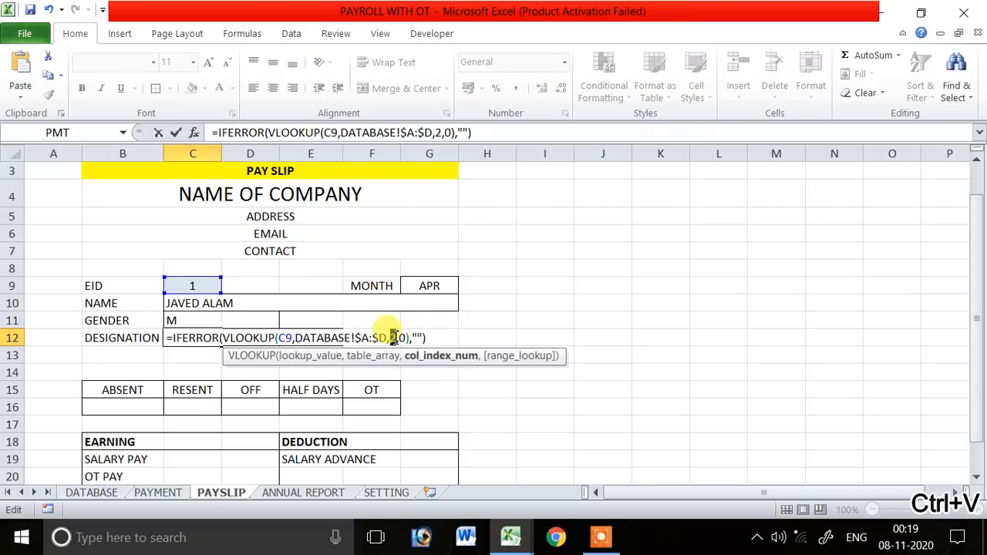
{"action": "type", "text": "4"}
{"action": "key", "text": "Return"}
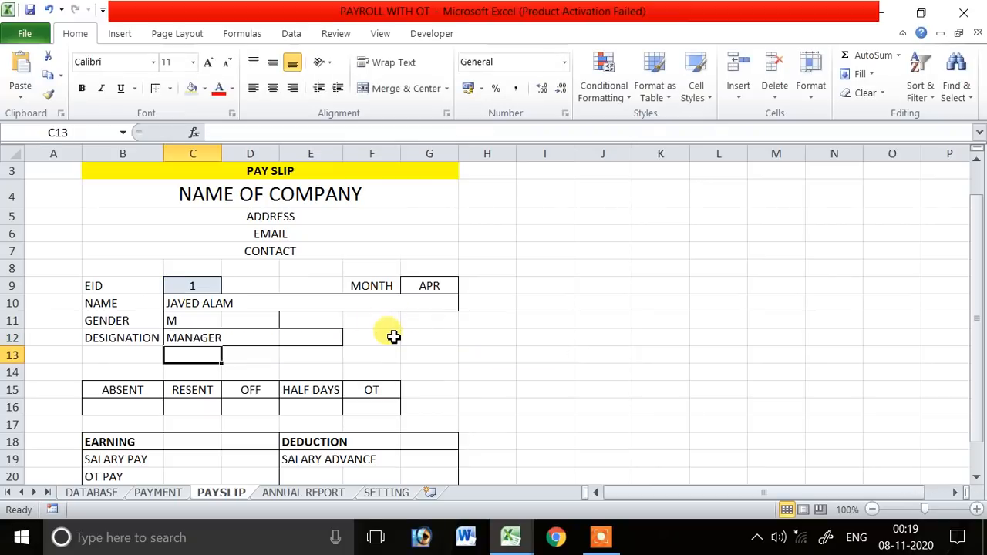
{"action": "left_click", "coordinate": [185, 337]}
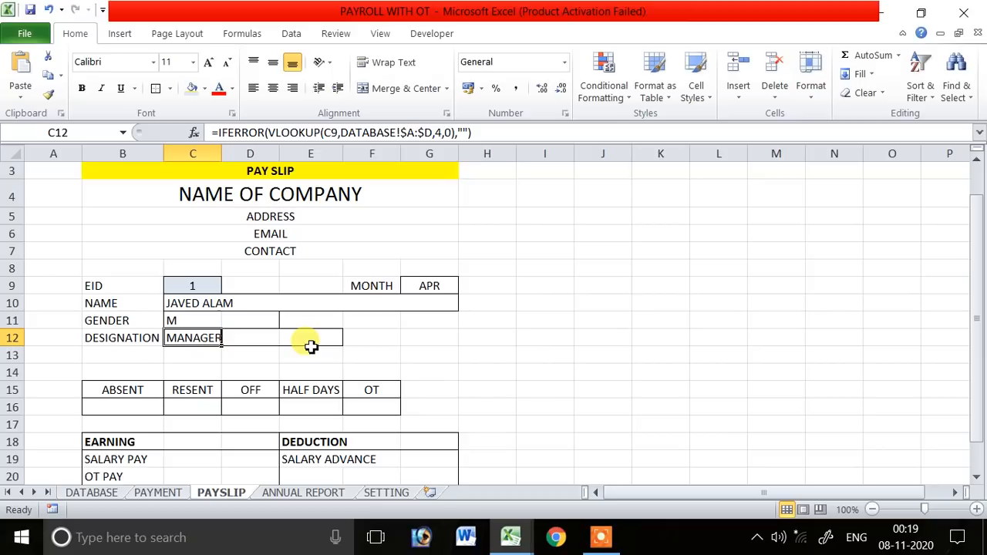
- Examine the empty attendance cells B16:F16 under the absent, present, off, half days and OT headings
{"action": "left_click", "coordinate": [117, 403]}
{"action": "left_click", "coordinate": [198, 404]}
{"action": "left_click", "coordinate": [290, 409]}
{"action": "left_click", "coordinate": [372, 408]}
{"action": "left_click", "coordinate": [286, 412]}
{"action": "left_click", "coordinate": [226, 410]}
{"action": "left_click", "coordinate": [182, 412]}
{"action": "left_click", "coordinate": [138, 410]}
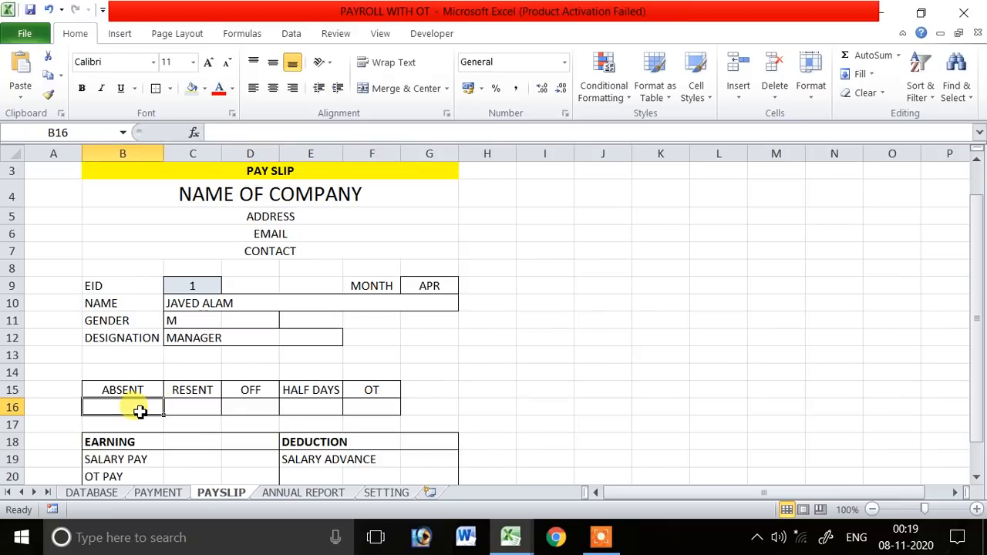
{"action": "left_click", "coordinate": [215, 406]}
{"action": "left_click", "coordinate": [263, 406]}
{"action": "left_click", "coordinate": [316, 406]}
{"action": "left_click", "coordinate": [369, 407]}
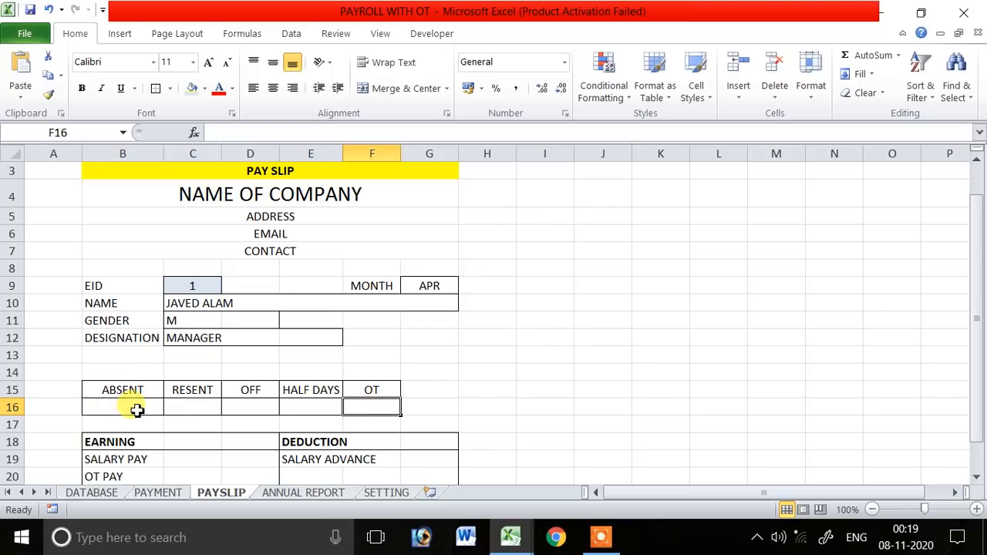
{"action": "left_click", "coordinate": [136, 411]}
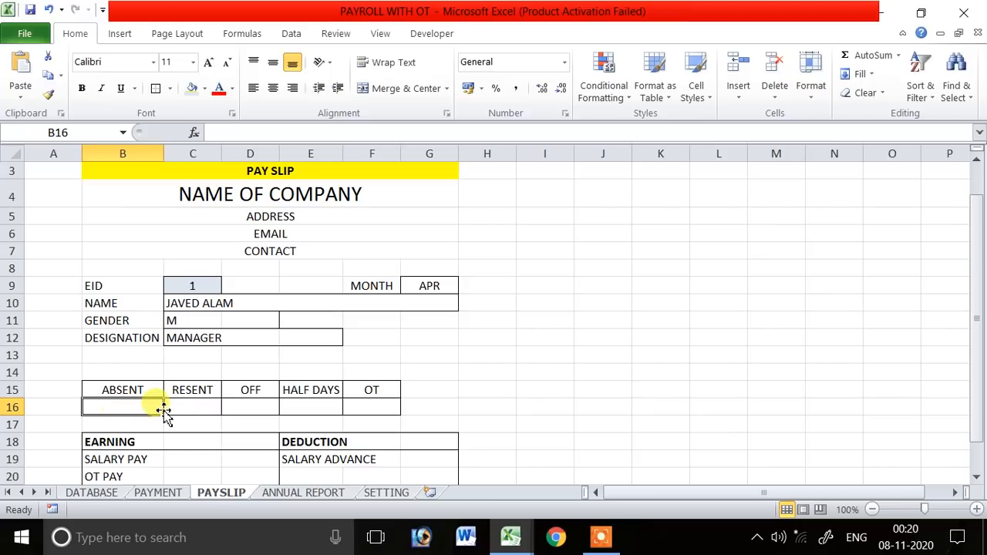
- Expand the grouped monthly attendance columns on the DATABASE sheet and check the APR and MAY blocks
{"action": "left_click", "coordinate": [117, 493]}
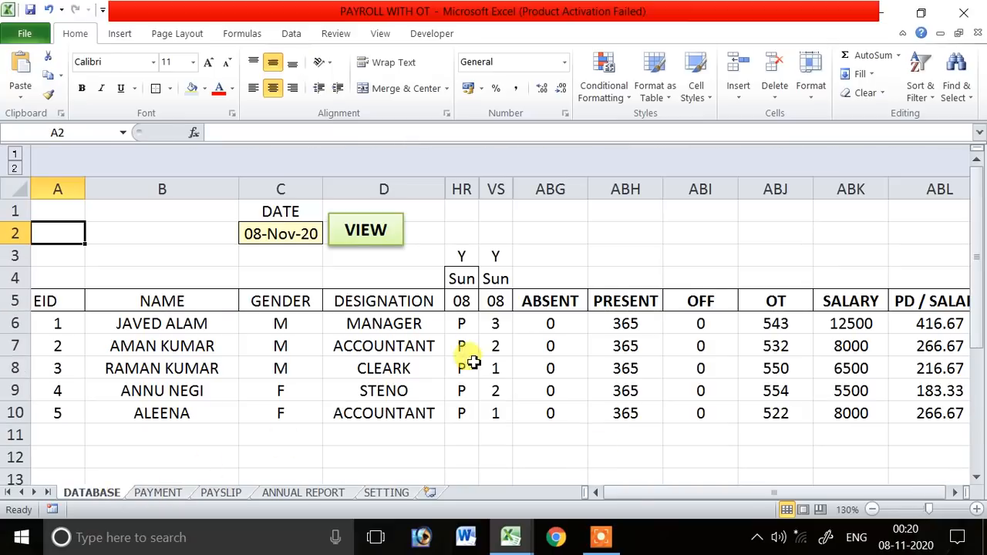
{"action": "left_click_drag", "start_coordinate": [652, 497], "coordinate": [756, 485]}
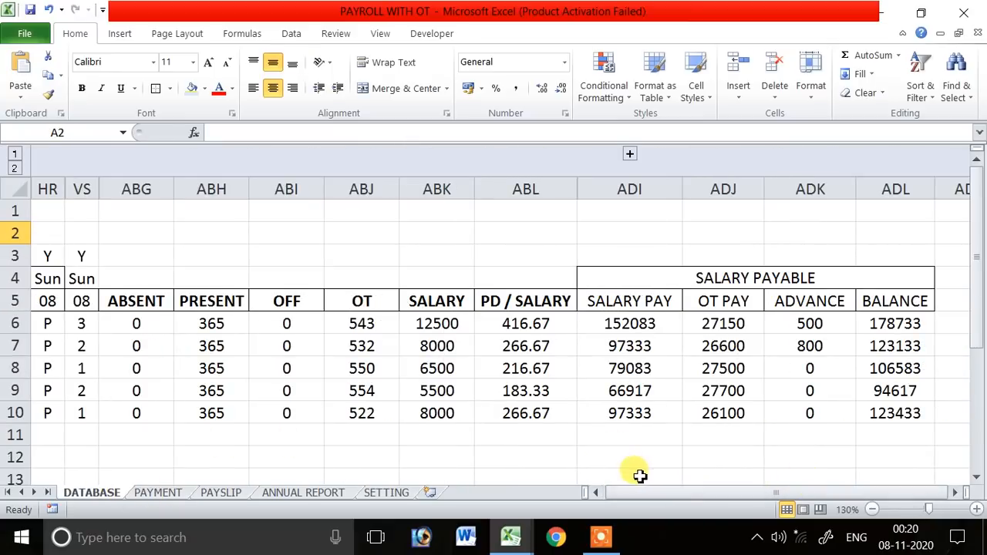
{"action": "left_click", "coordinate": [631, 156]}
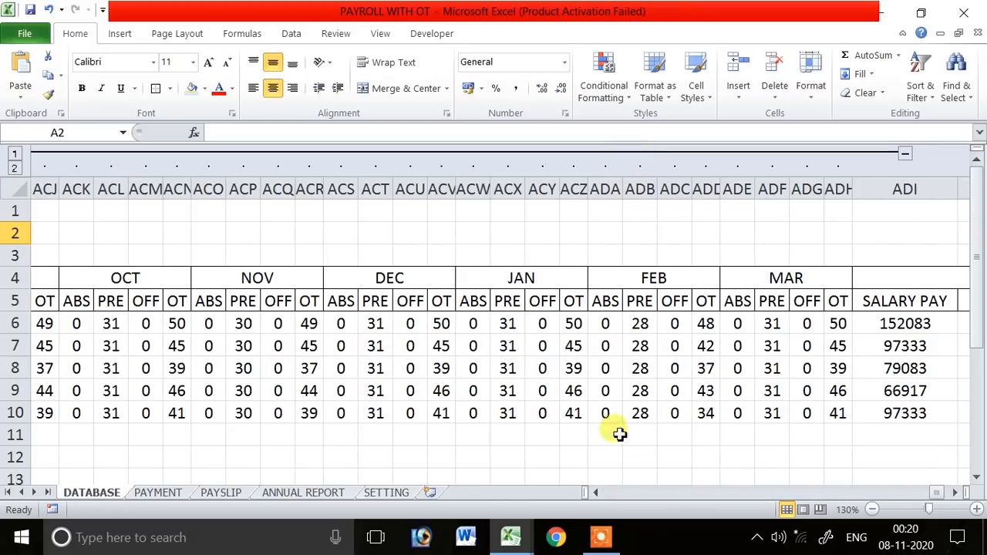
{"action": "mouse_move", "coordinate": [935, 494]}
{"action": "left_mouse_down"}
{"action": "mouse_move", "coordinate": [944, 493]}
{"action": "mouse_move", "coordinate": [925, 496]}
{"action": "left_mouse_up"}
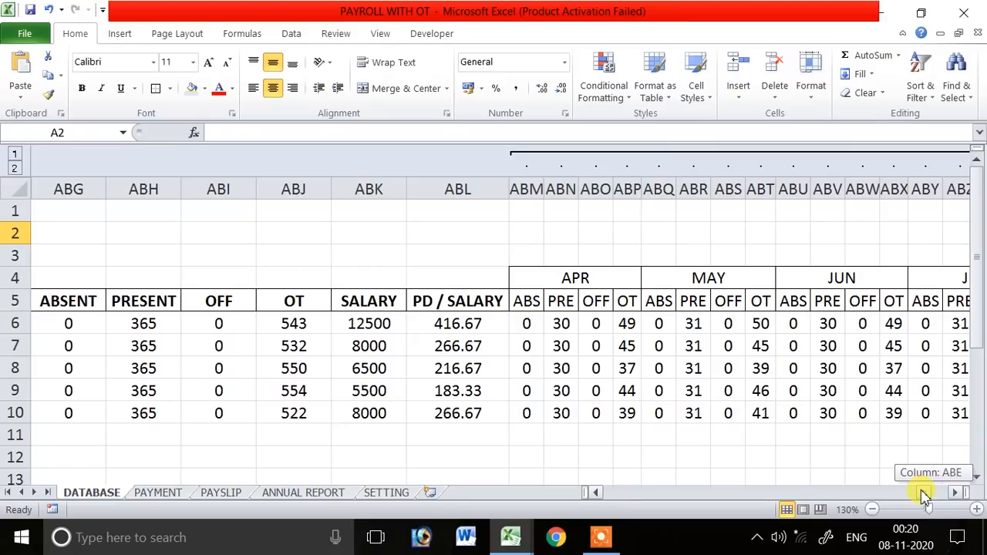
{"action": "left_click", "coordinate": [542, 286]}
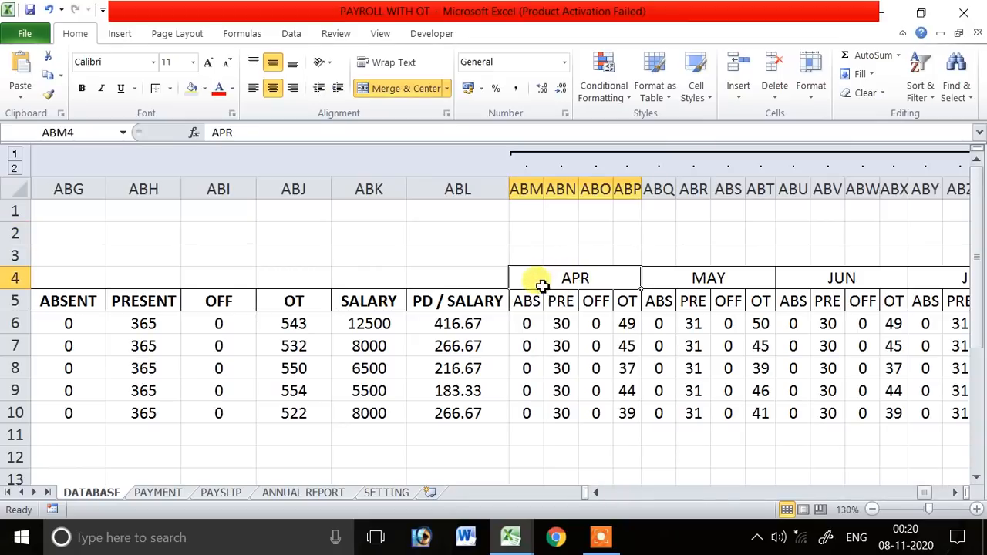
{"action": "left_click", "coordinate": [693, 278]}
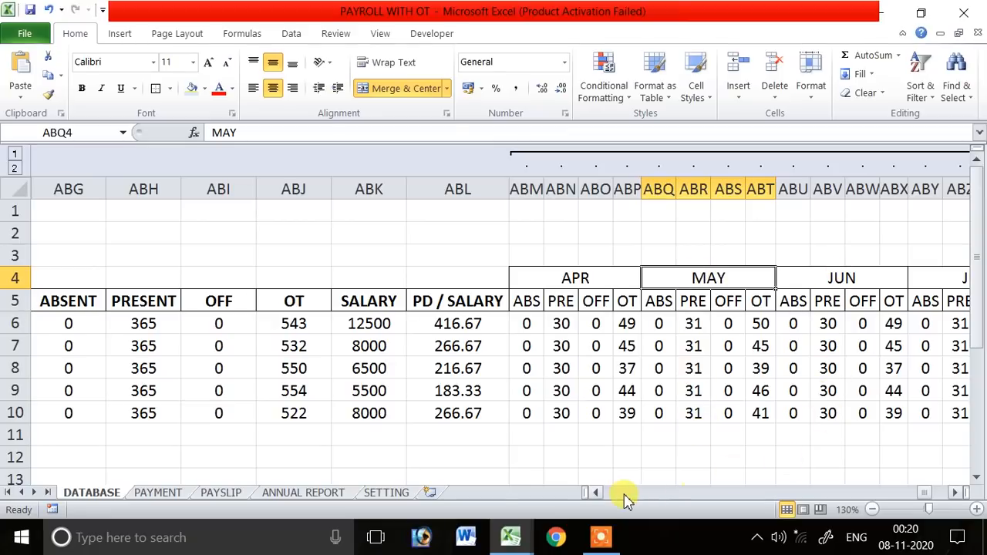
- Copy the COUNTIF formula text of the first employee's April absences from ABM6 on the DATABASE sheet, without its equals sign
{"action": "scroll", "coordinate": [594, 494], "scroll_direction": "left", "scroll_amount": 5}
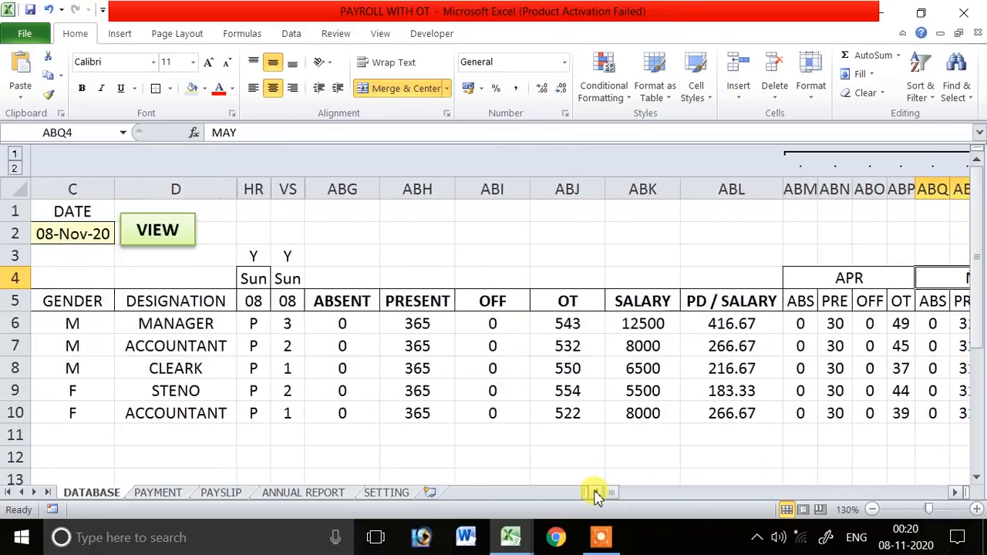
{"action": "left_click", "coordinate": [595, 492]}
{"action": "left_click_drag", "start_coordinate": [609, 493], "coordinate": [600, 494]}
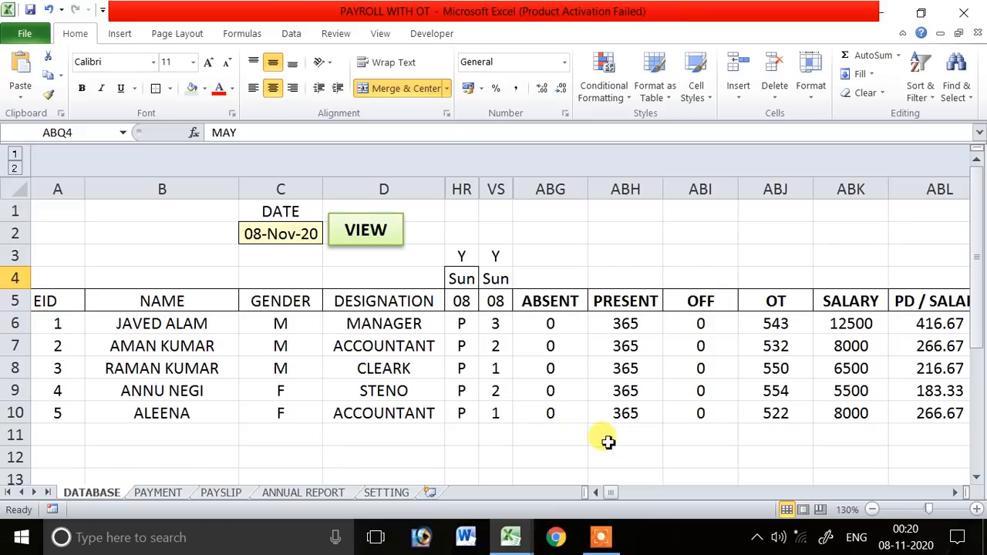
{"action": "left_click", "coordinate": [955, 492]}
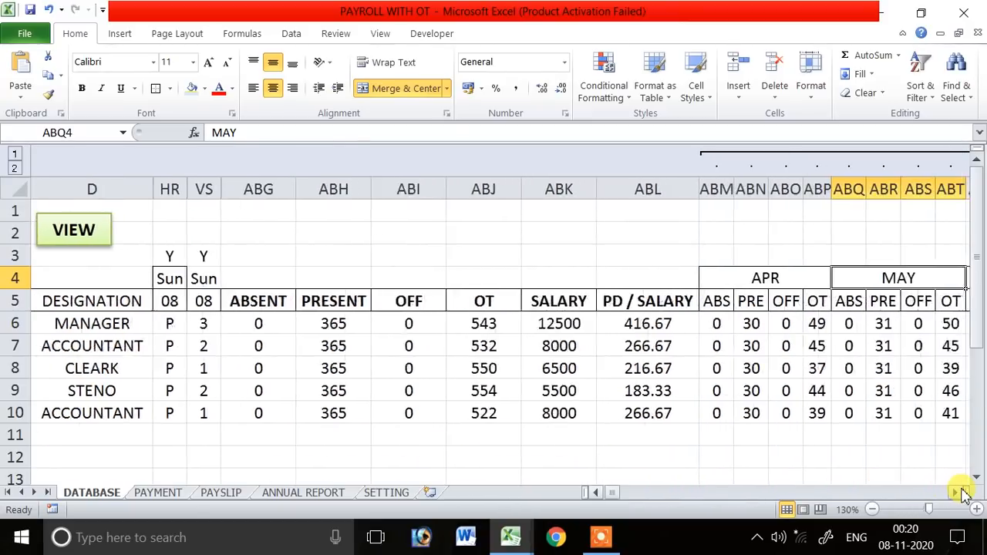
{"action": "left_click", "coordinate": [597, 325]}
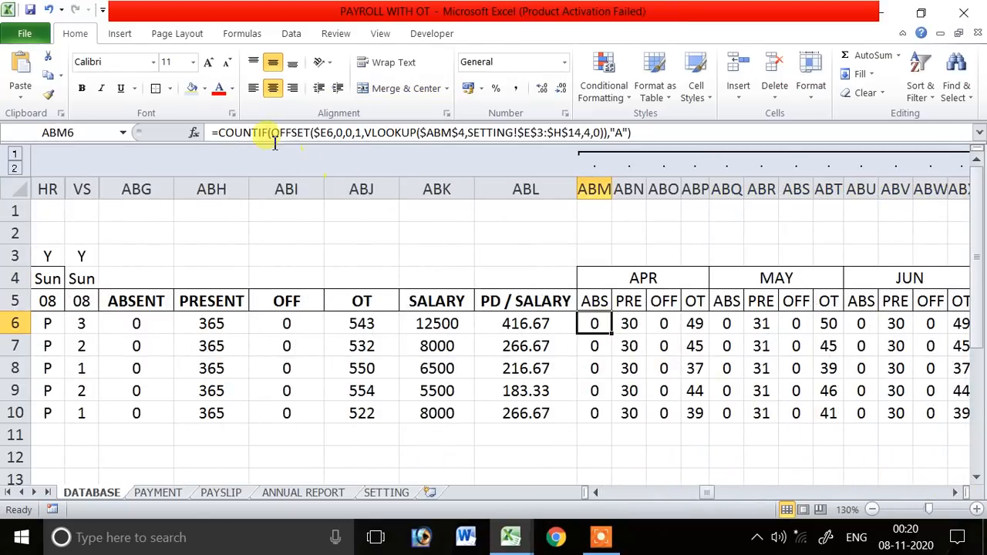
{"action": "left_click_drag", "start_coordinate": [222, 133], "coordinate": [696, 137]}
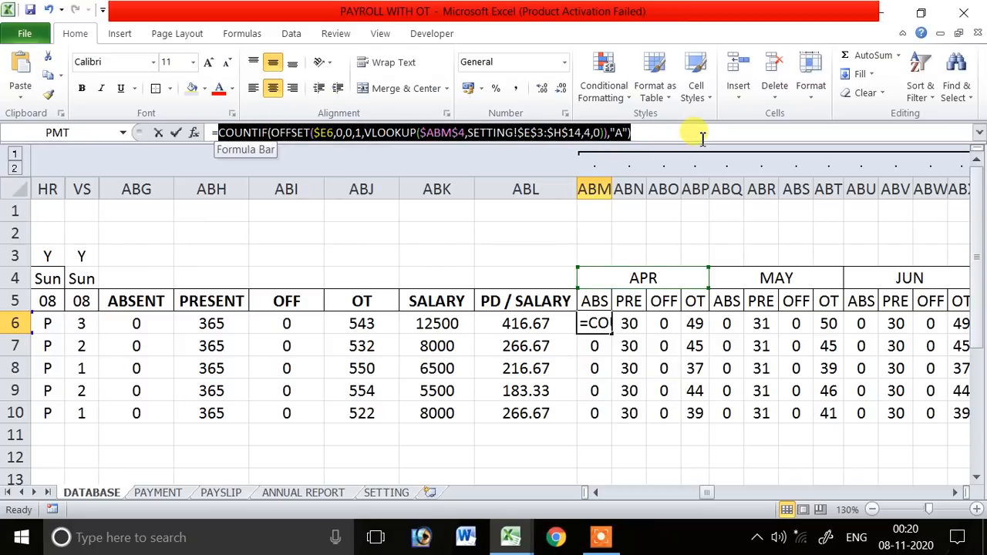
{"action": "key", "text": "ctrl+c"}
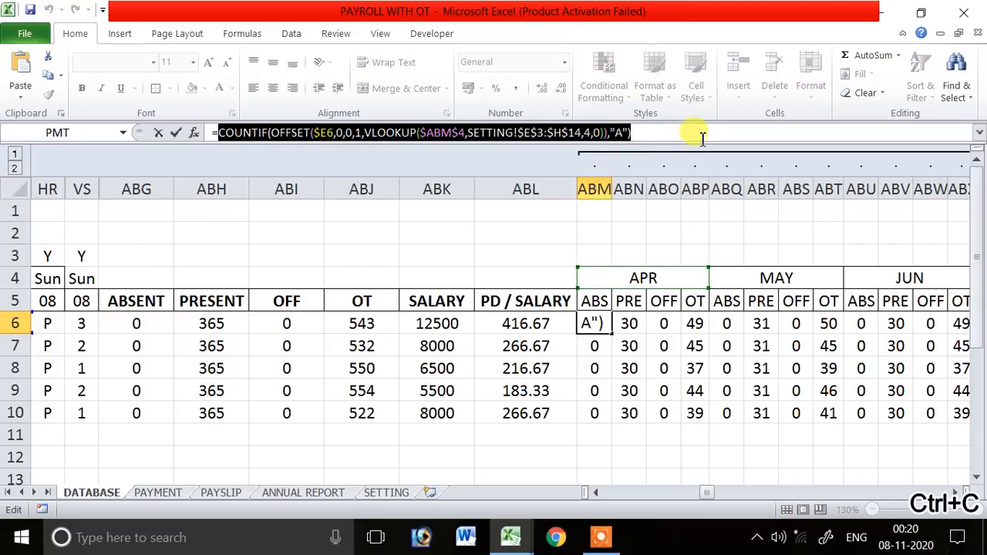
{"action": "key", "text": "Return"}
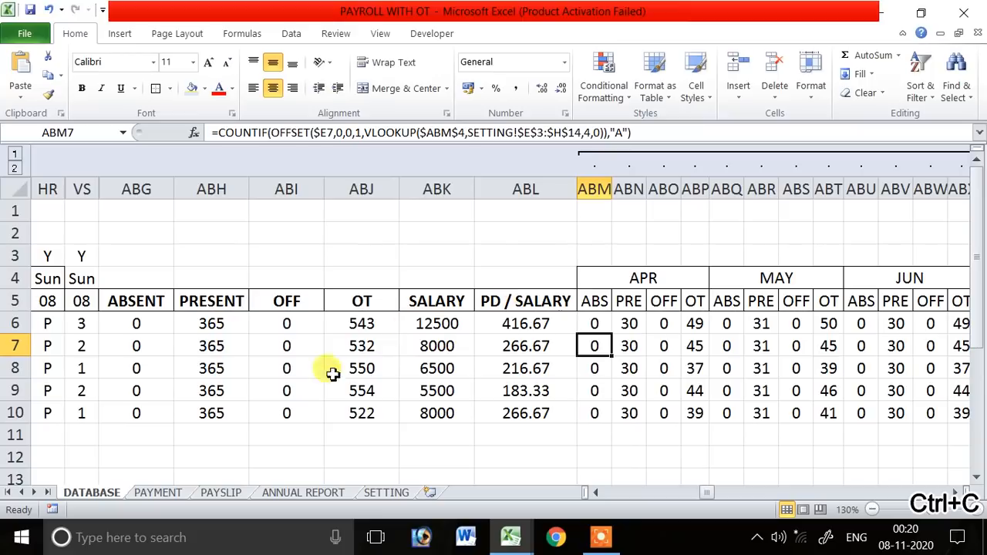
- Enter the copied absence formula in B16 of the PAYSLIP sheet, replacing its month reference $ABM$4 with G9
{"action": "left_click", "coordinate": [222, 494]}
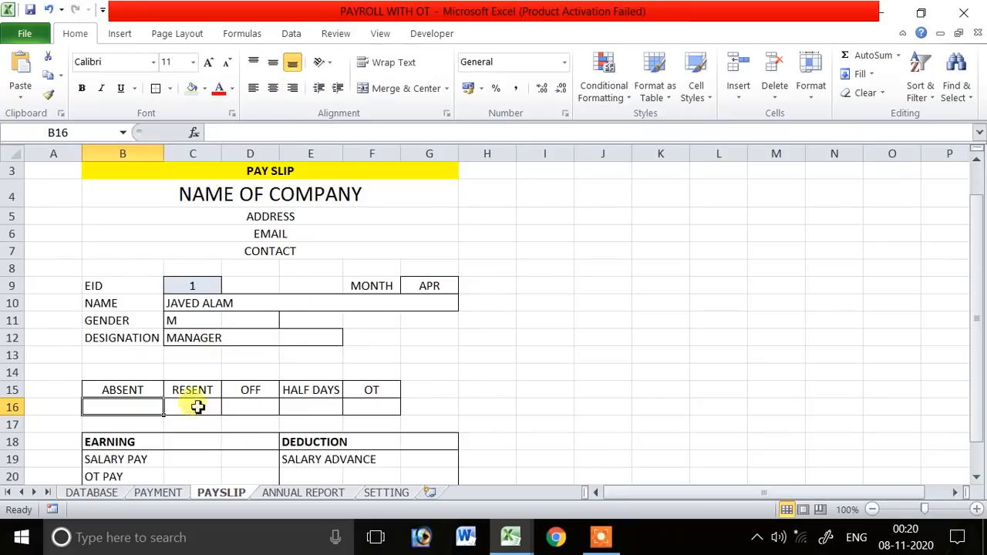
{"action": "left_click", "coordinate": [257, 133]}
{"action": "type", "text": "="}
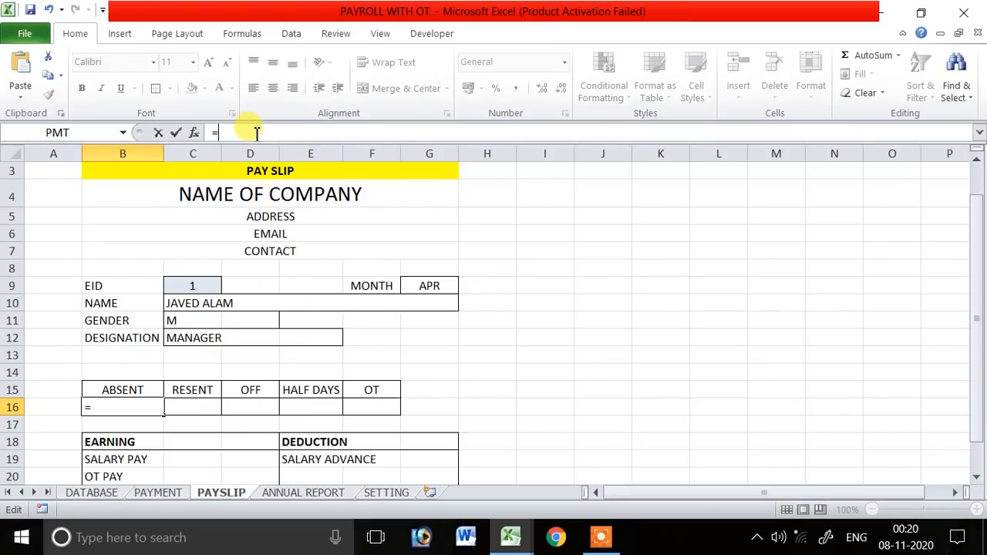
{"action": "key", "text": "ctrl+v"}
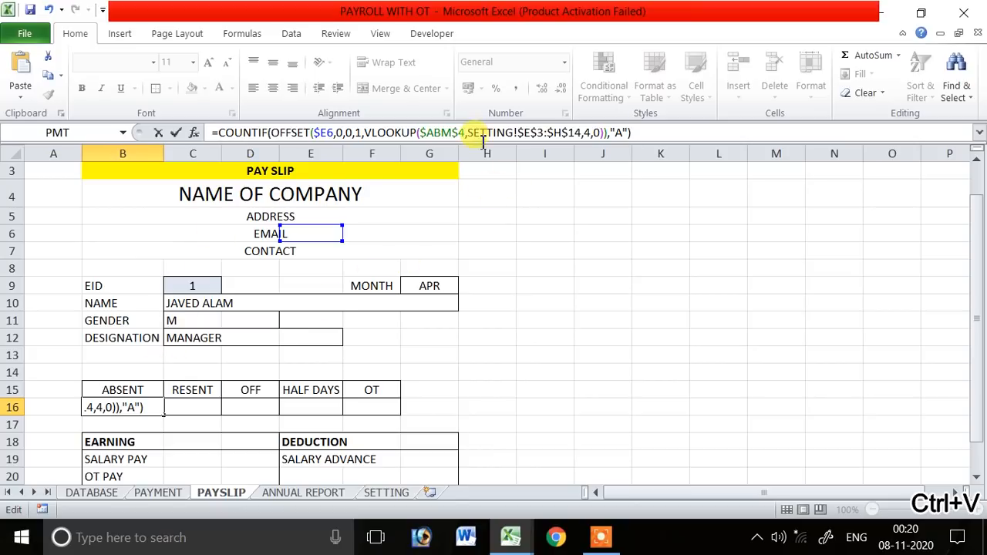
{"action": "left_click_drag", "start_coordinate": [424, 133], "coordinate": [460, 133]}
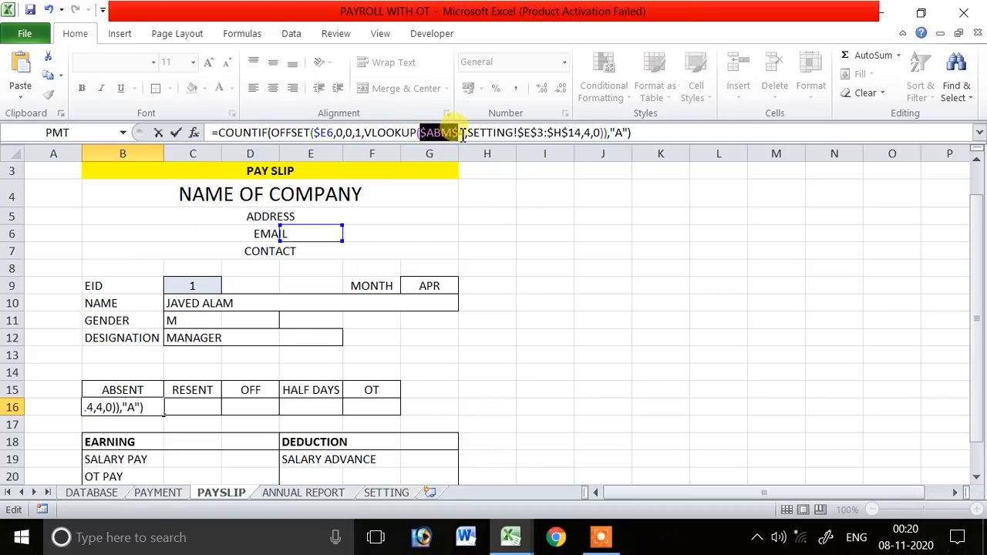
{"action": "left_click", "coordinate": [432, 290]}
{"action": "key", "text": "Return"}
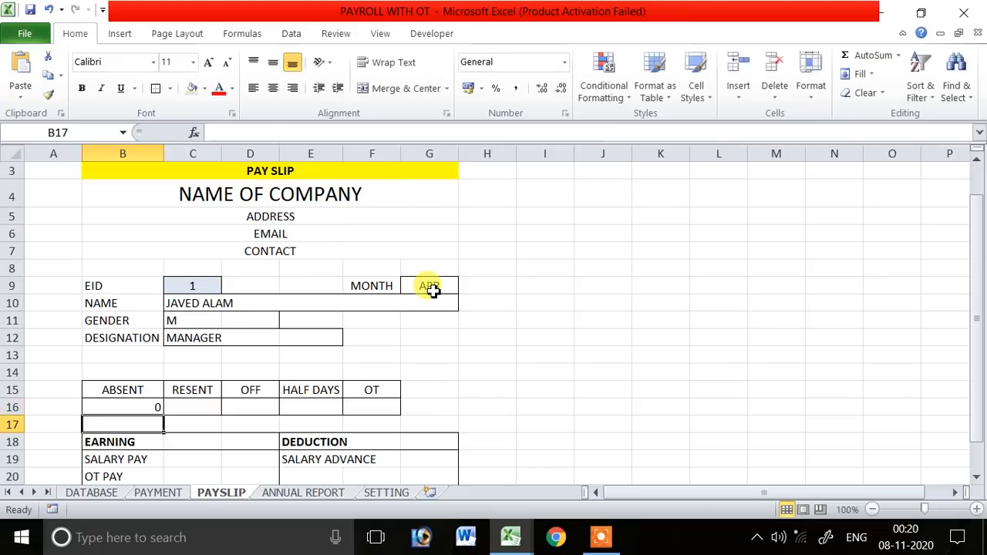
{"action": "left_click", "coordinate": [145, 405]}
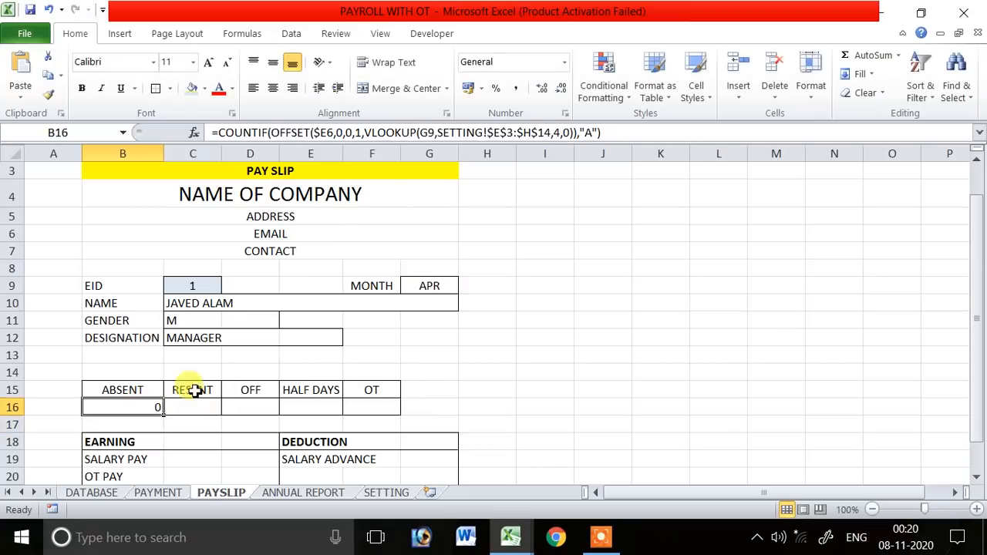
- Copy the absence formula into C16, changing the criterion to "P" and the month reference to absolute $G$9
{"action": "left_click", "coordinate": [222, 133]}
{"action": "left_click_drag", "start_coordinate": [221, 132], "coordinate": [697, 132]}
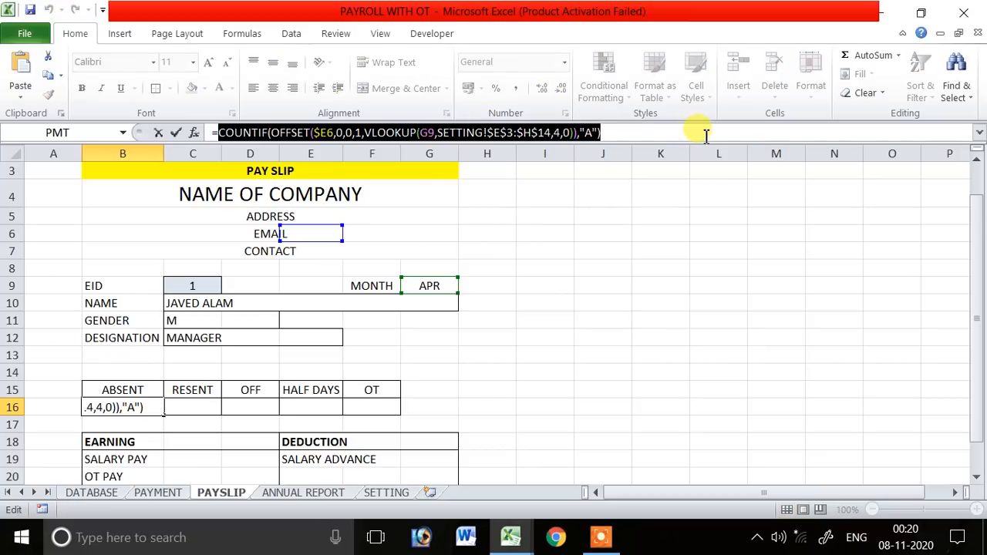
{"action": "key", "text": "ctrl+c"}
{"action": "key", "text": "Tab"}
{"action": "type", "text": "="}
{"action": "key", "text": "ctrl+v"}
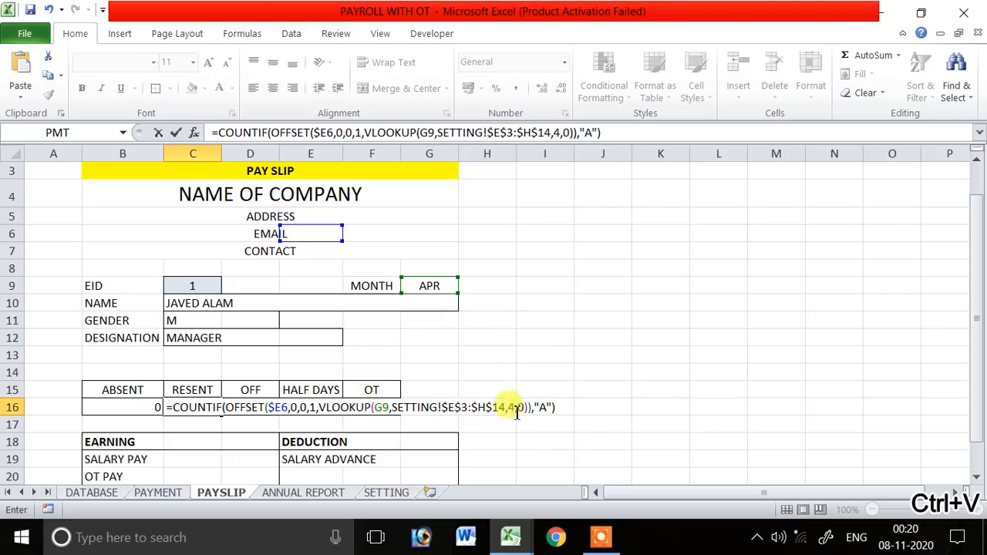
{"action": "double_click", "coordinate": [543, 407]}
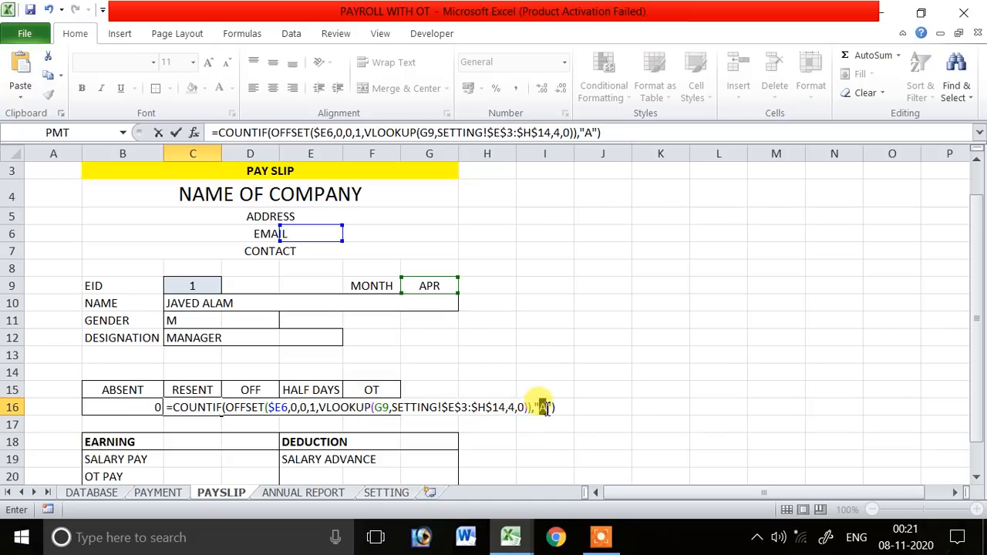
{"action": "double_click", "coordinate": [382, 407]}
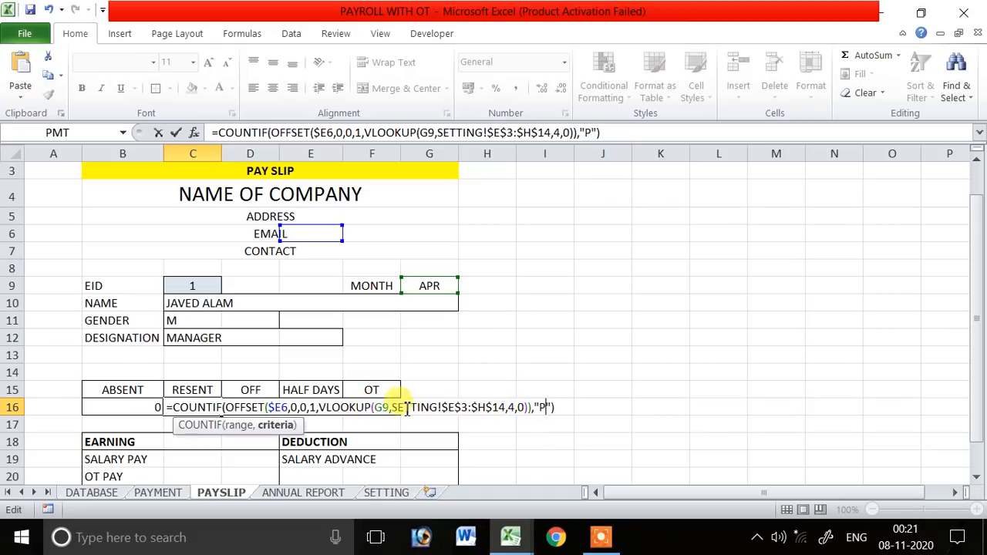
{"action": "key", "text": "F4"}
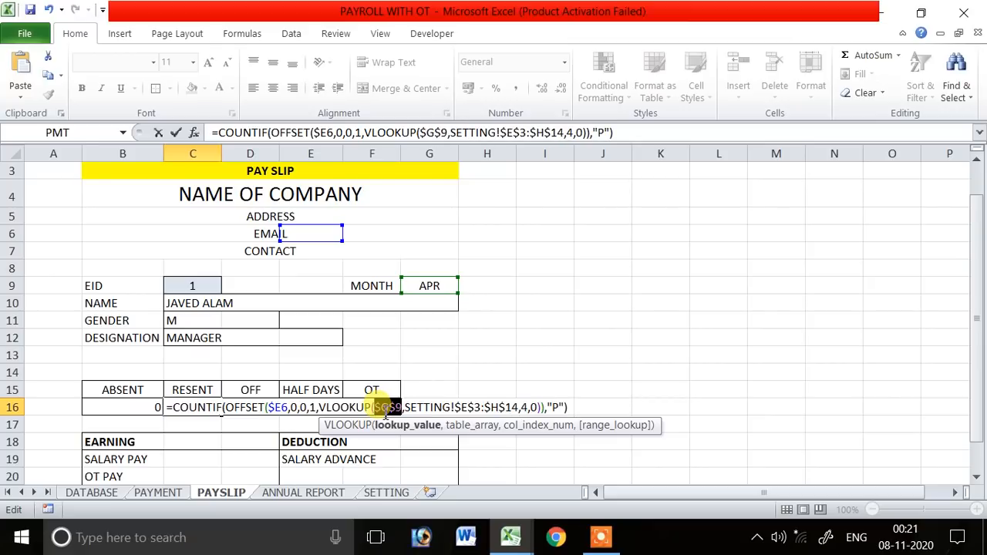
{"action": "key", "text": "Return"}
{"action": "left_click", "coordinate": [208, 409]}
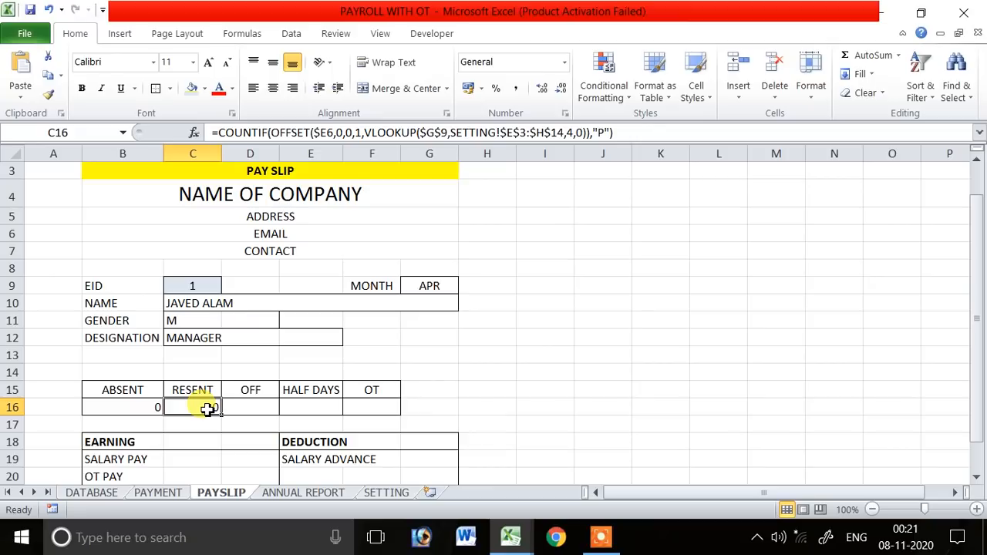
- Point the OFFSET reference in the ABSENT formula of B16 to the DATABASE sheet, as DATABASE!$E6
{"action": "left_click", "coordinate": [151, 407]}
{"action": "left_click", "coordinate": [188, 408]}
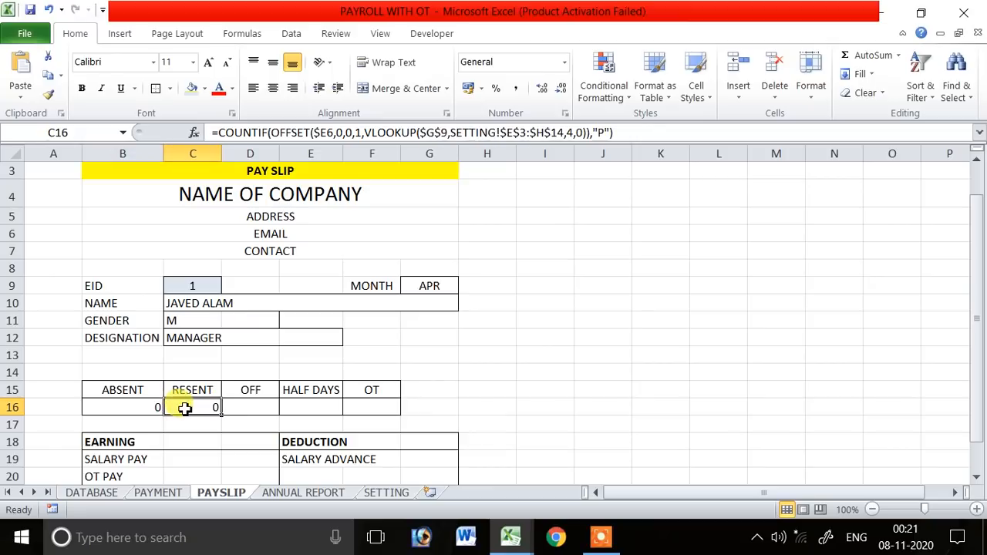
{"action": "left_click", "coordinate": [136, 409]}
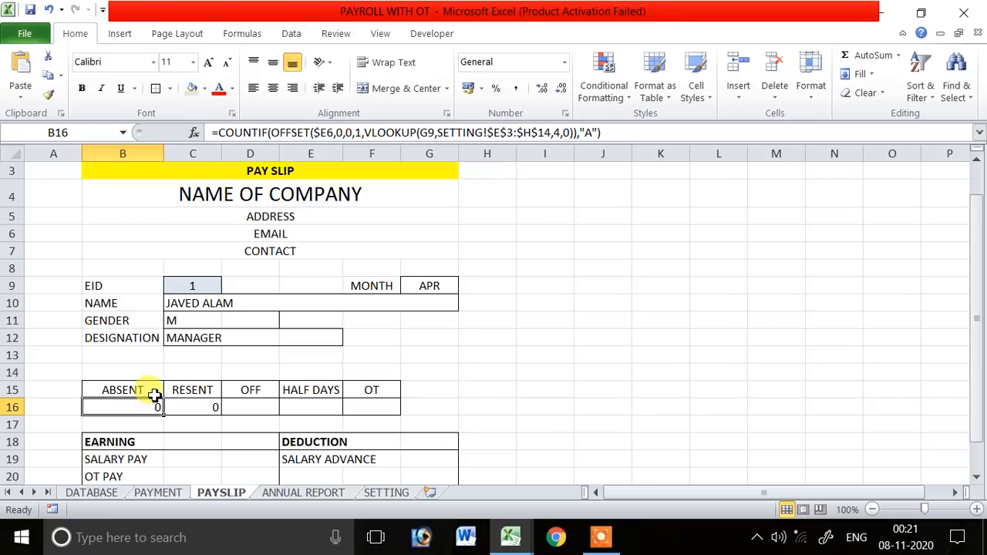
{"action": "left_click", "coordinate": [151, 390]}
{"action": "left_click", "coordinate": [151, 401]}
{"action": "double_click", "coordinate": [154, 406]}
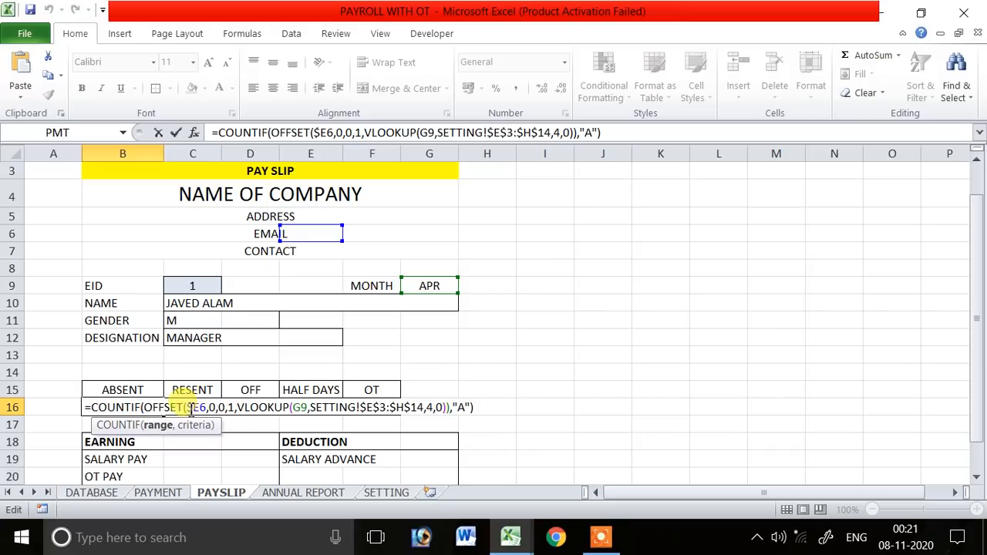
{"action": "left_click", "coordinate": [153, 408]}
{"action": "left_click", "coordinate": [96, 494]}
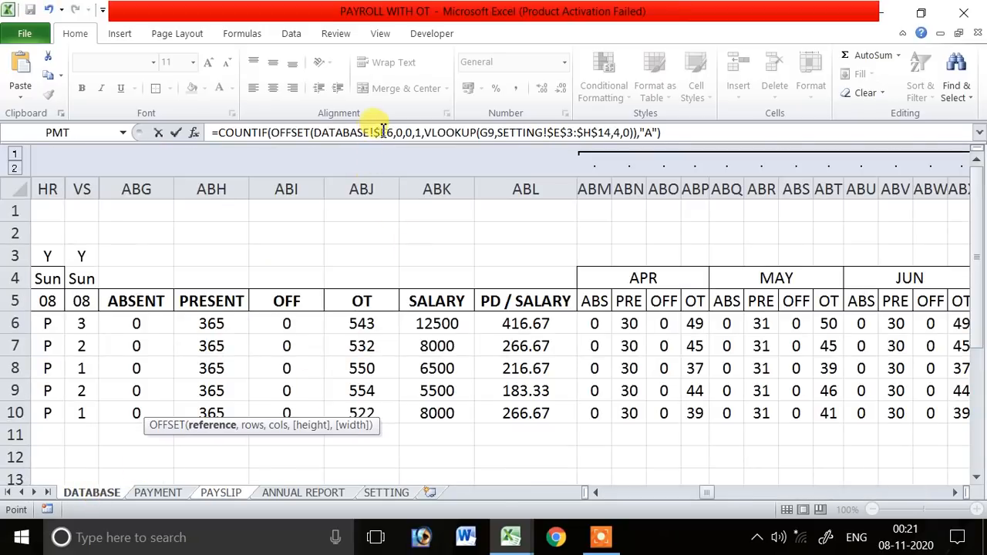
{"action": "key", "text": "Return"}
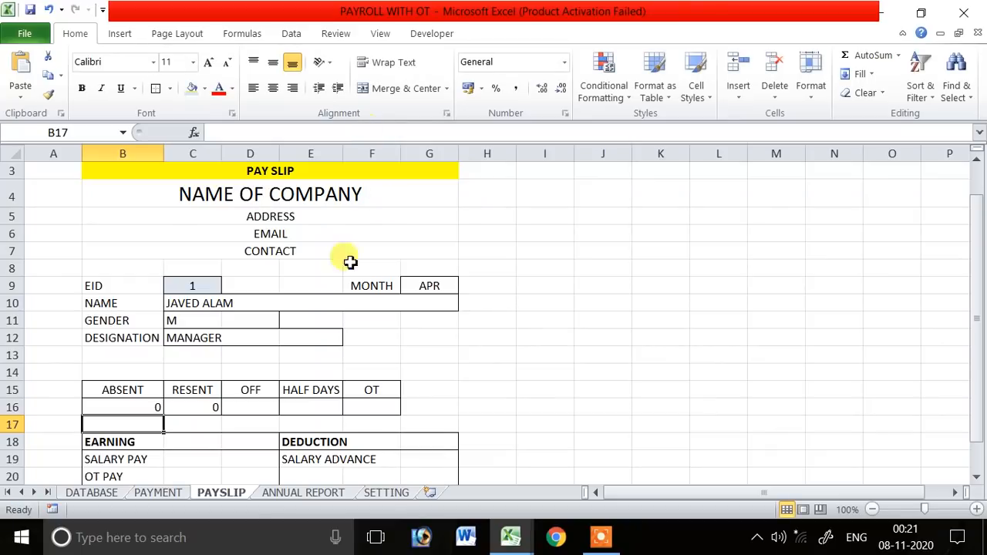
- Copy the corrected absence formula text from B16, without its equals sign
{"action": "left_click", "coordinate": [159, 407]}
{"action": "left_click", "coordinate": [387, 134]}
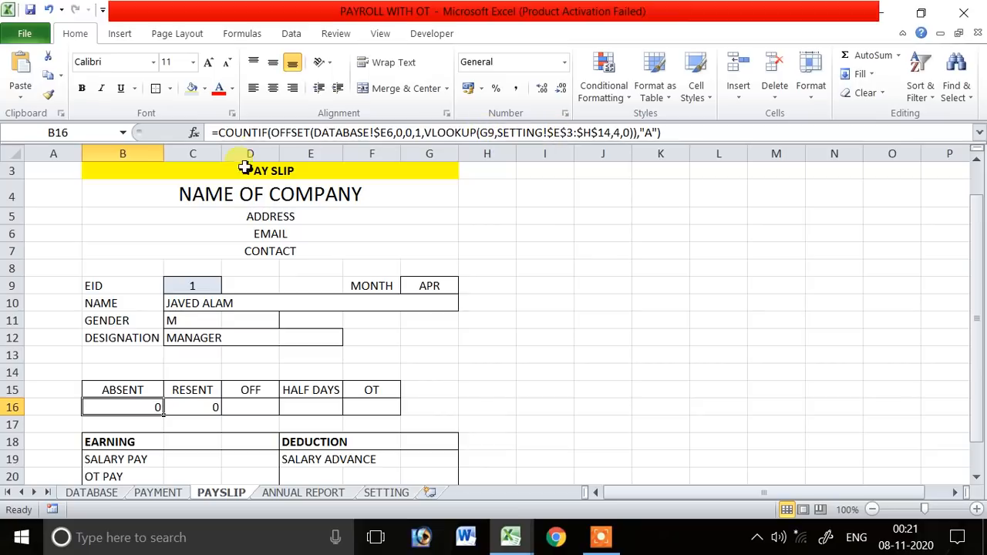
{"action": "left_click_drag", "start_coordinate": [219, 132], "coordinate": [716, 131]}
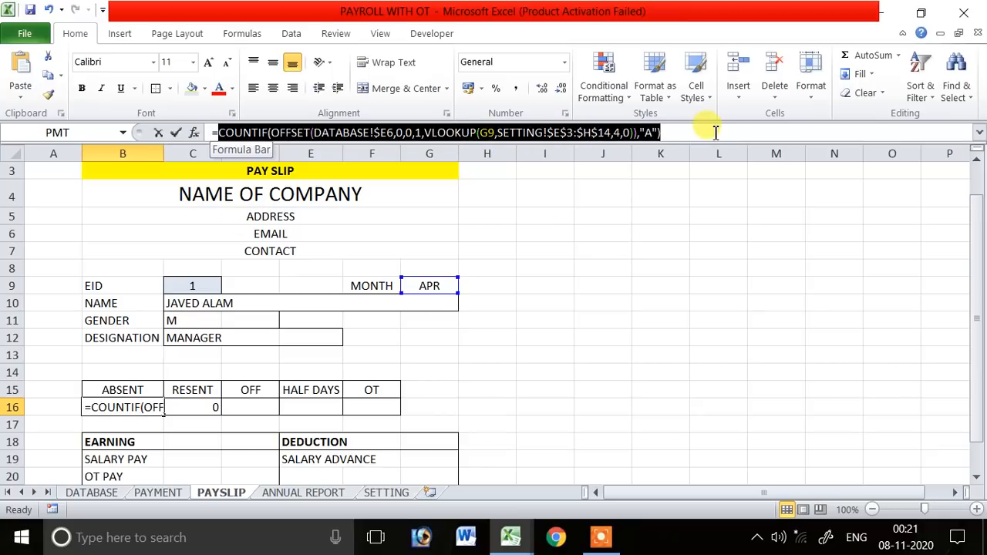
{"action": "key", "text": "ctrl+c"}
{"action": "key", "text": "Return"}
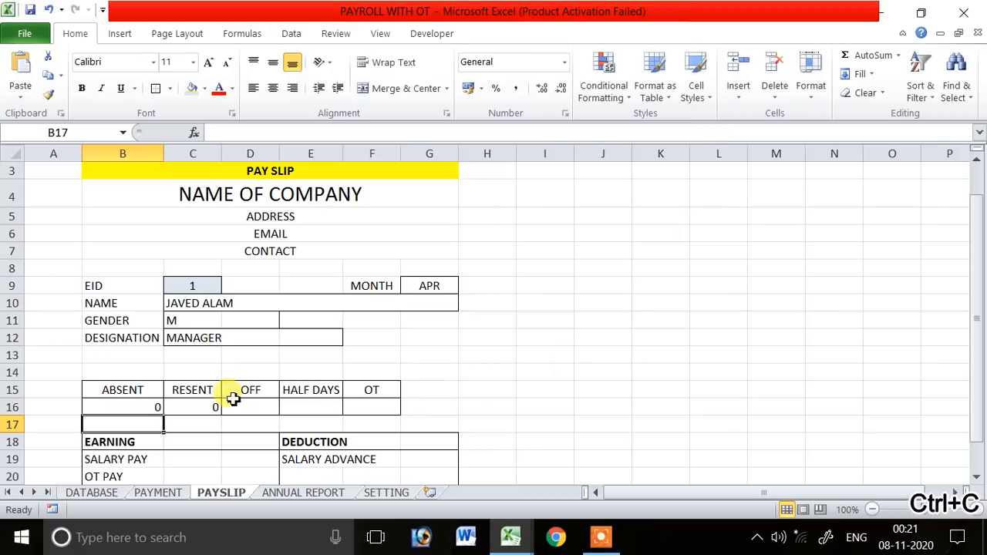
- Replace the formula in C16 with the copied absence formula and change its criterion to "P"
{"action": "left_click", "coordinate": [198, 404]}
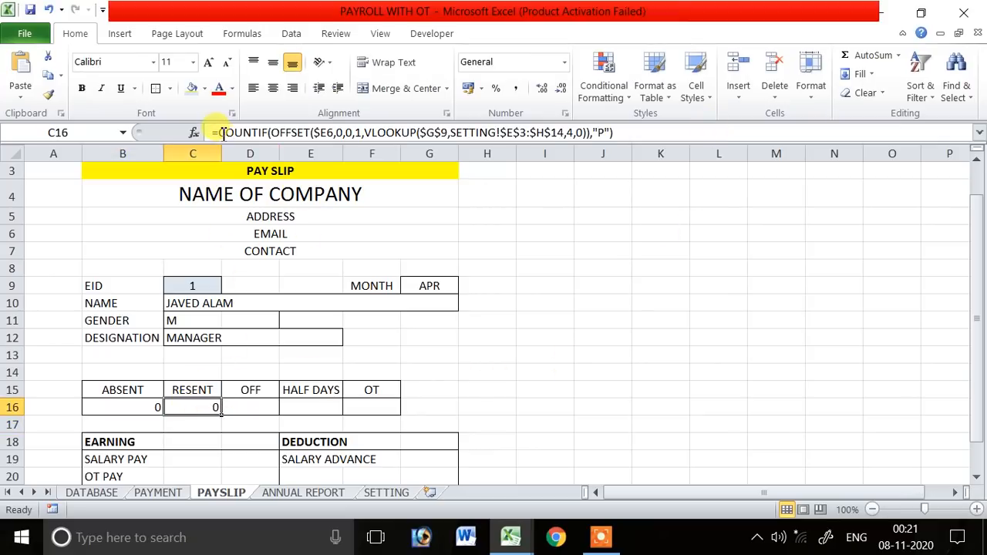
{"action": "left_click_drag", "start_coordinate": [219, 133], "coordinate": [760, 137]}
{"action": "key", "text": "ctrl+v"}
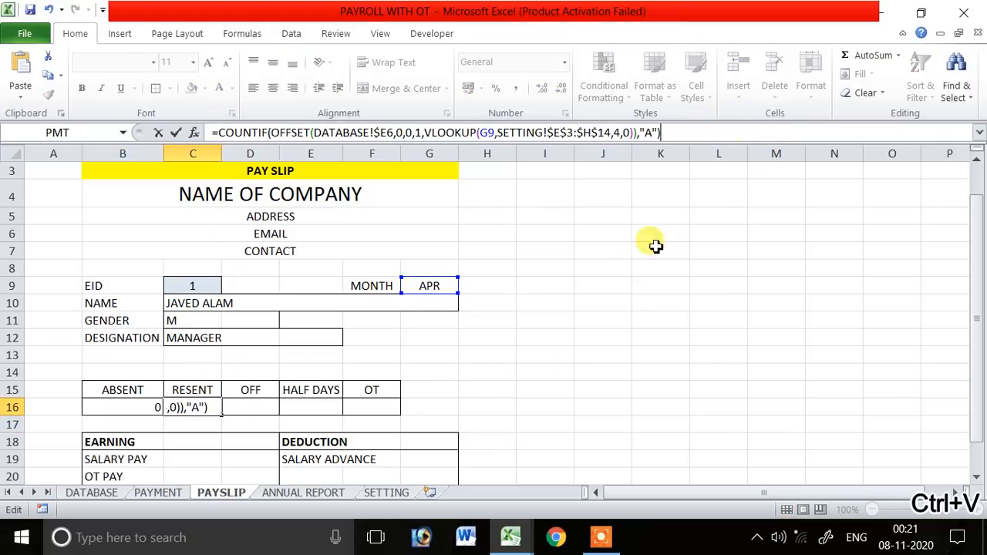
{"action": "double_click", "coordinate": [650, 133]}
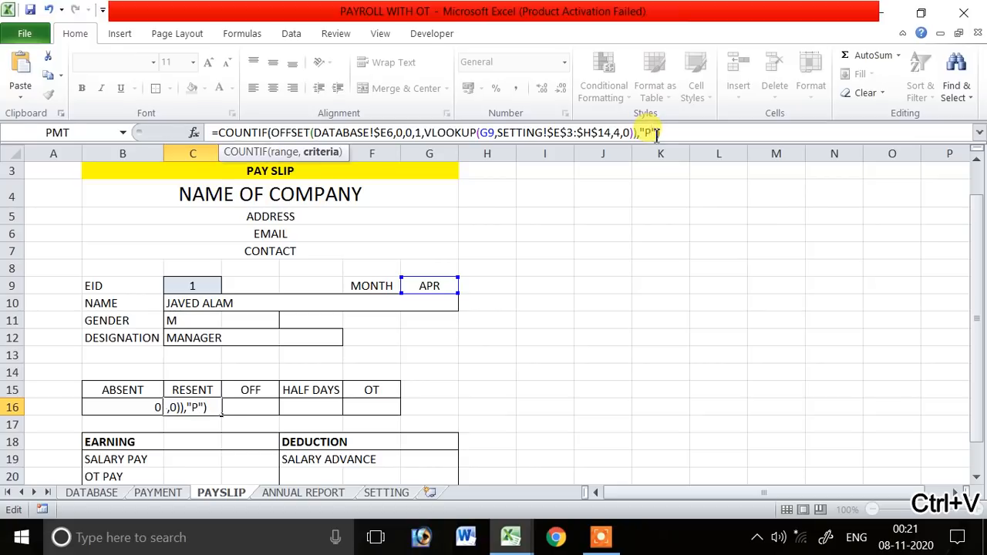
{"action": "type", "text": "P"}
{"action": "key", "text": "Return"}
- Enter the copied absence formula in D16 under OFF, with the criterion changed to "O"
{"action": "left_click", "coordinate": [249, 407]}
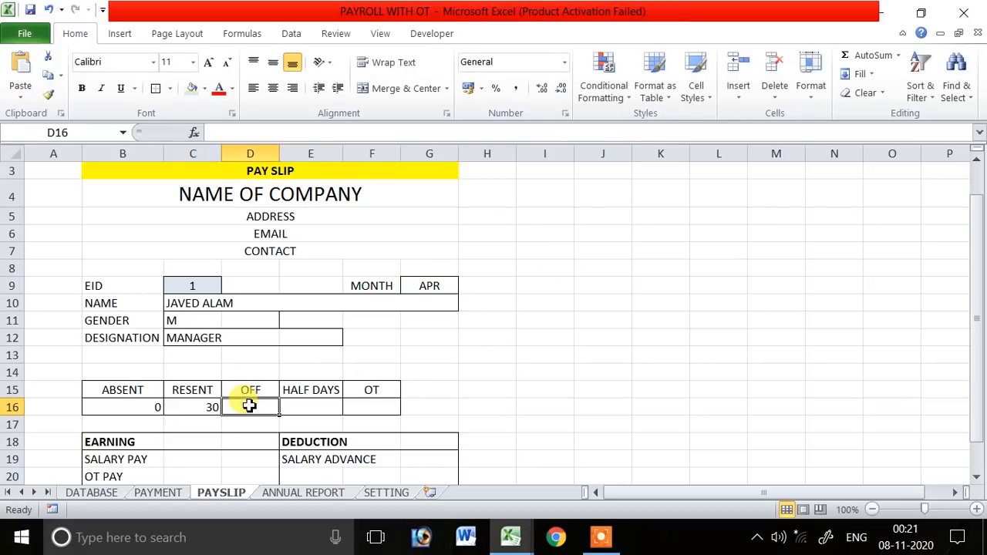
{"action": "type", "text": "="}
{"action": "key", "text": "ctrl+v"}
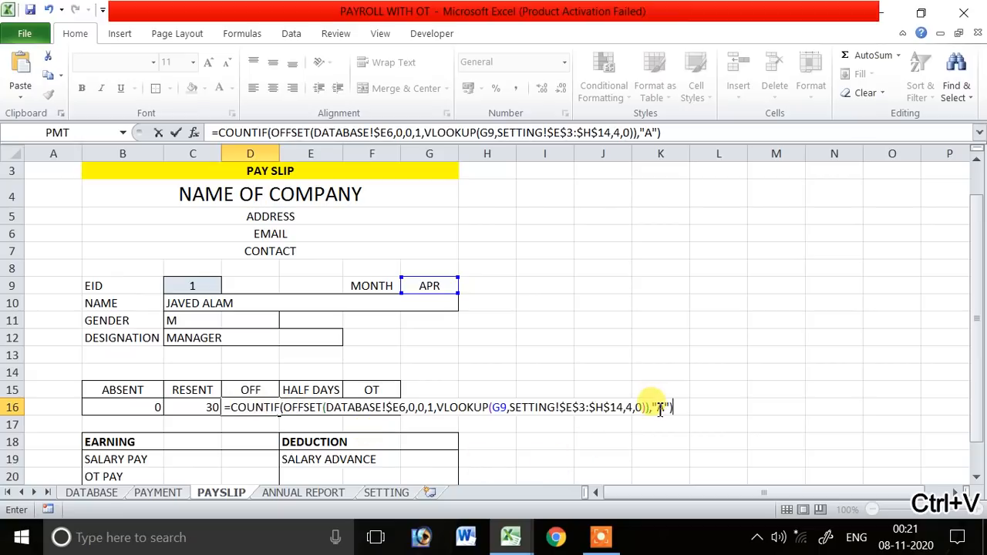
{"action": "type", "text": "O"}
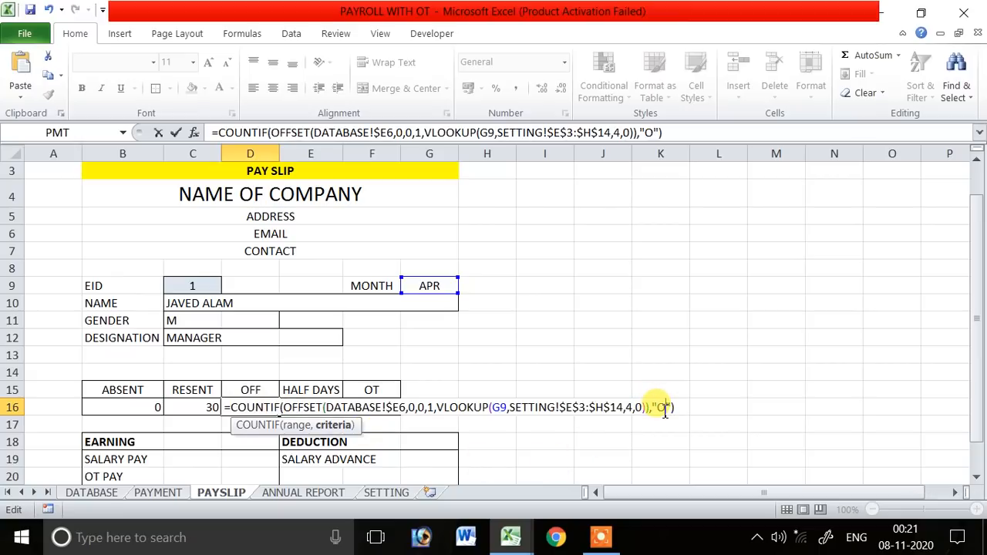
{"action": "key", "text": "Return"}
- Clear the HALF DAYS cells E15:E16 completely and move the OT cells from column F into their place
{"action": "left_click", "coordinate": [307, 408]}
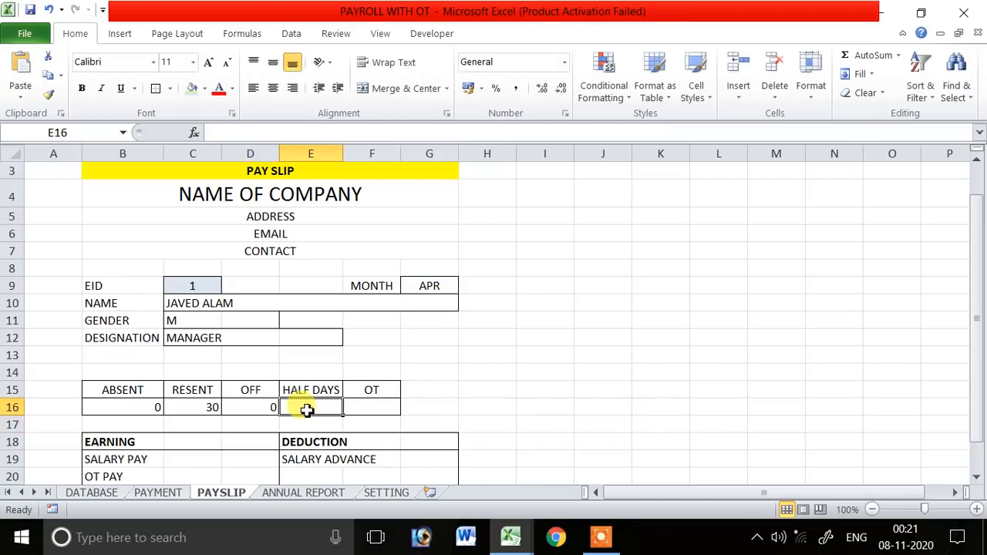
{"action": "left_click", "coordinate": [311, 392]}
{"action": "left_click_drag", "start_coordinate": [311, 392], "coordinate": [311, 408]}
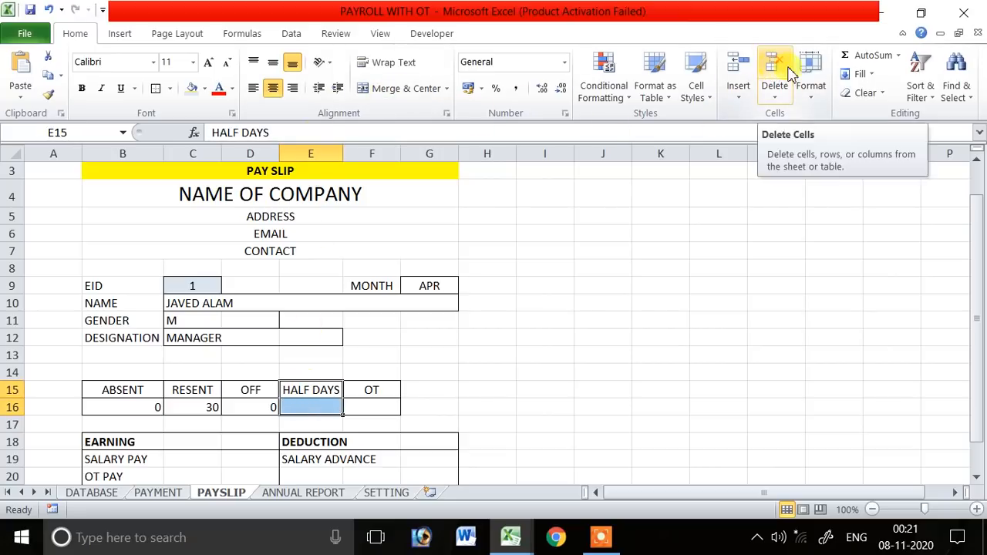
{"action": "left_click", "coordinate": [863, 92]}
{"action": "left_click", "coordinate": [877, 110]}
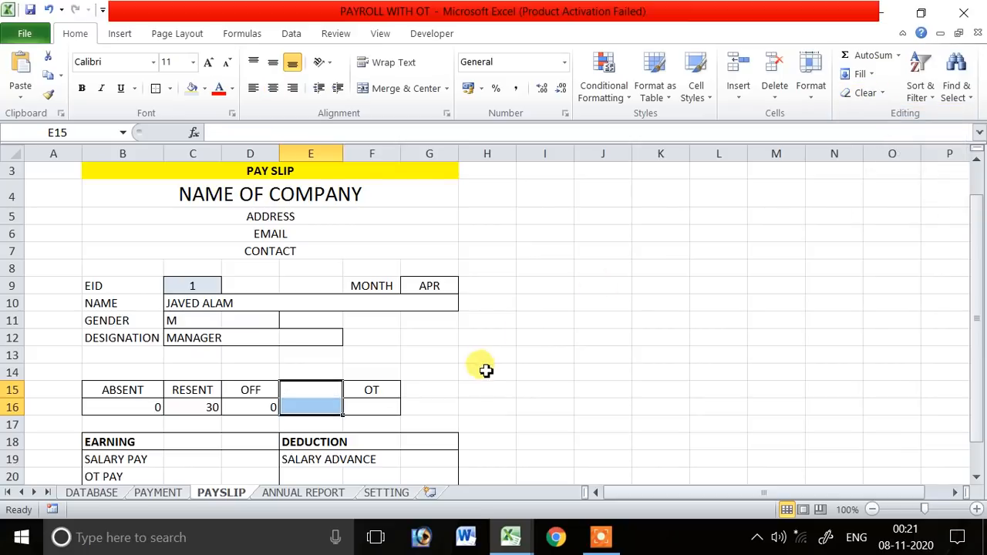
{"action": "left_click_drag", "start_coordinate": [388, 391], "coordinate": [287, 397]}
{"action": "left_click", "coordinate": [307, 402]}
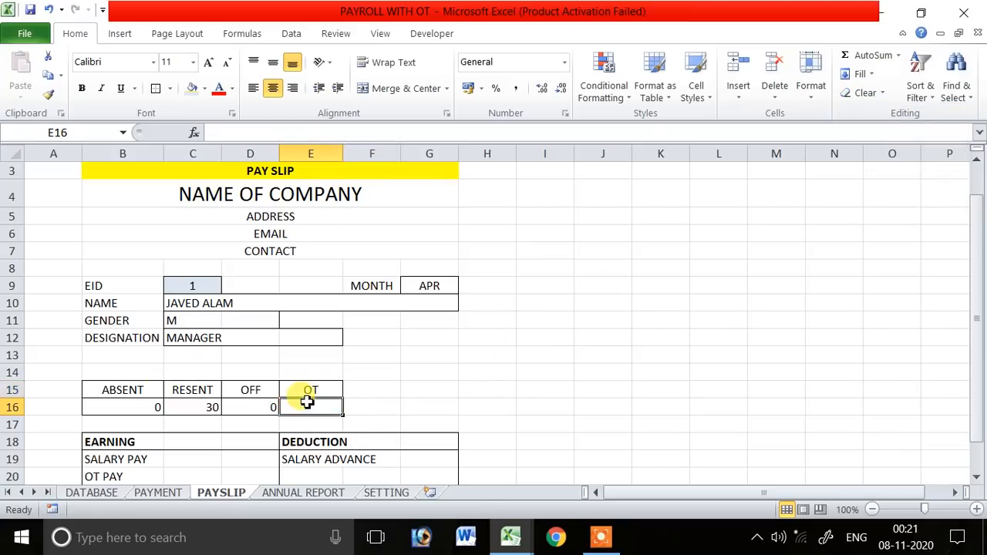
{"action": "type", "text": "="}
{"action": "key", "text": "ctrl+v"}
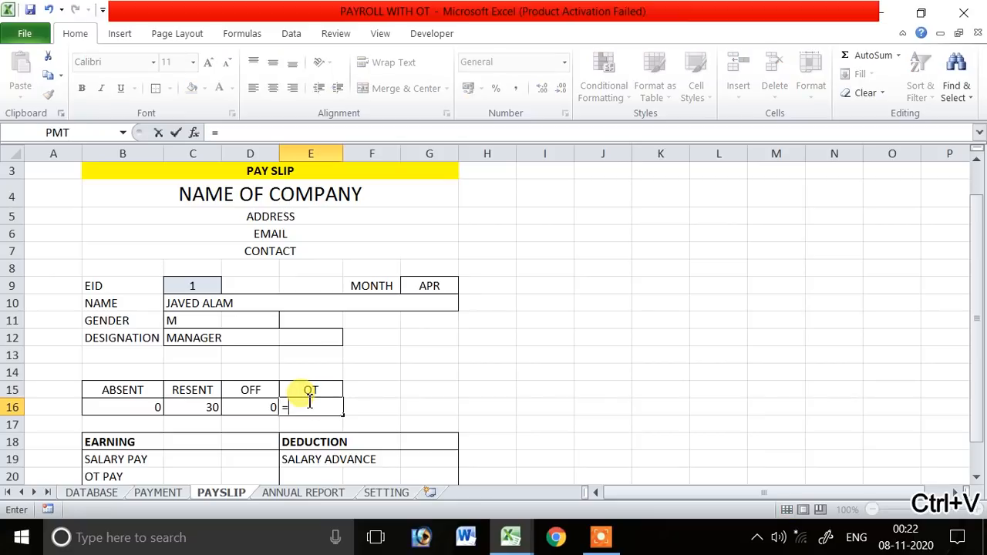
{"action": "key", "text": "Escape"}
- Copy the OFF formula text from D16, without its equals sign
{"action": "left_click", "coordinate": [266, 408]}
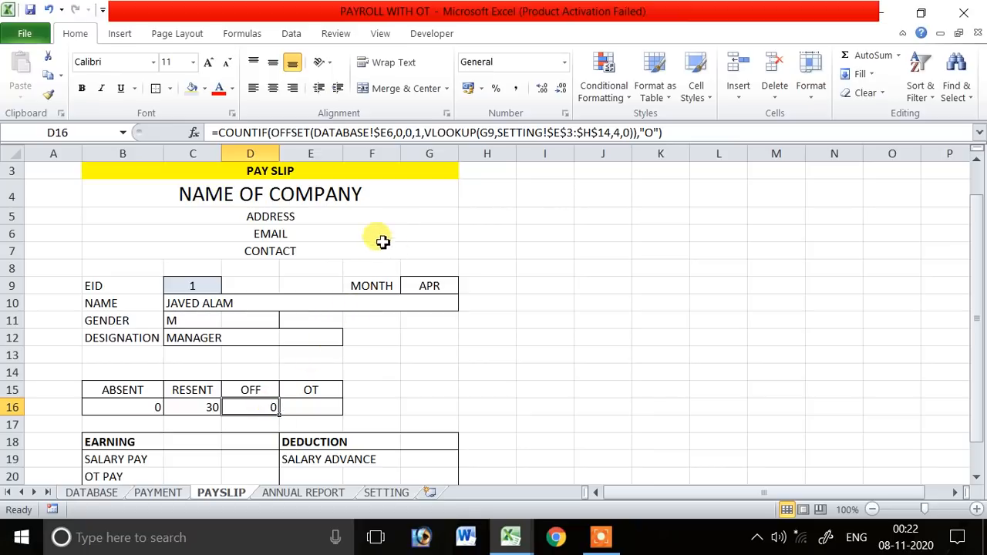
{"action": "left_click_drag", "start_coordinate": [229, 137], "coordinate": [778, 132]}
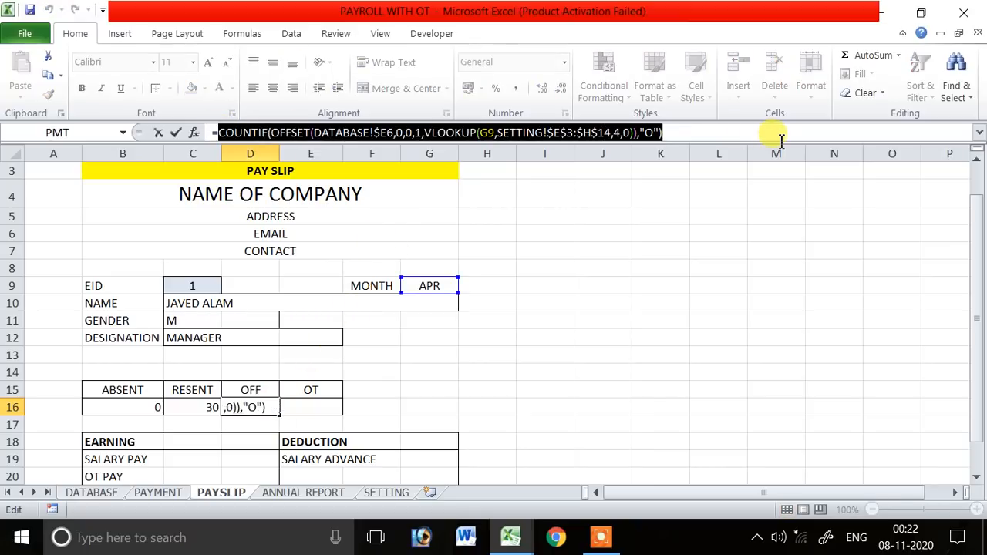
{"action": "key", "text": "ctrl+c"}
{"action": "key", "text": "Tab"}
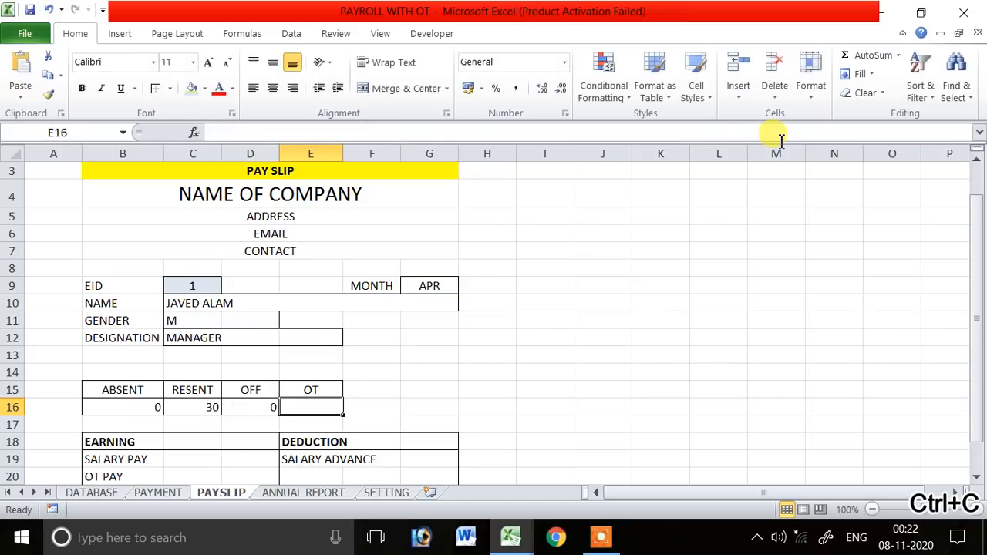
- Enter the copied formula in E16 under OT, replacing COUNTIF with SUM and removing the "O" criterion
{"action": "type", "text": "="}
{"action": "key", "text": "ctrl+v"}
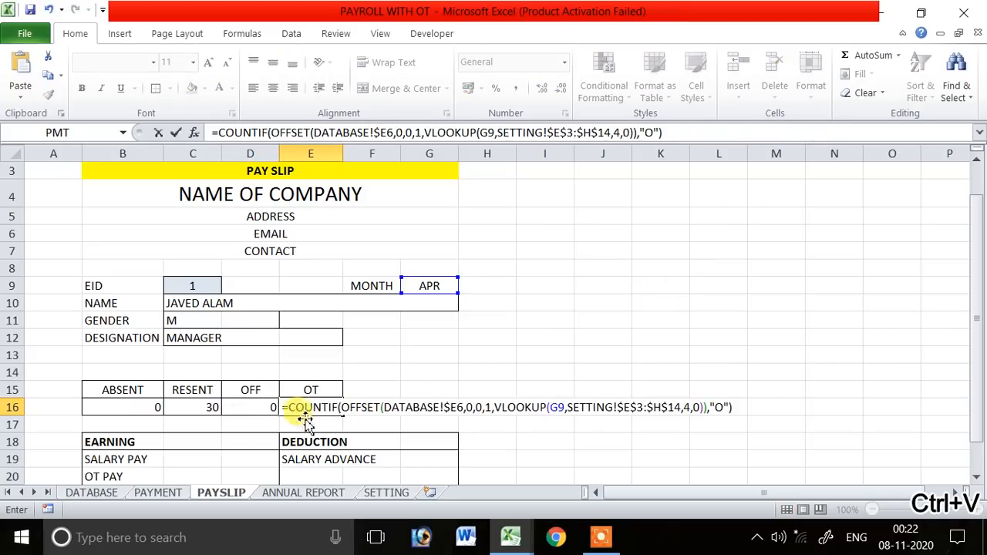
{"action": "left_click_drag", "start_coordinate": [287, 407], "coordinate": [338, 408]}
{"action": "type", "text": "SUM"}
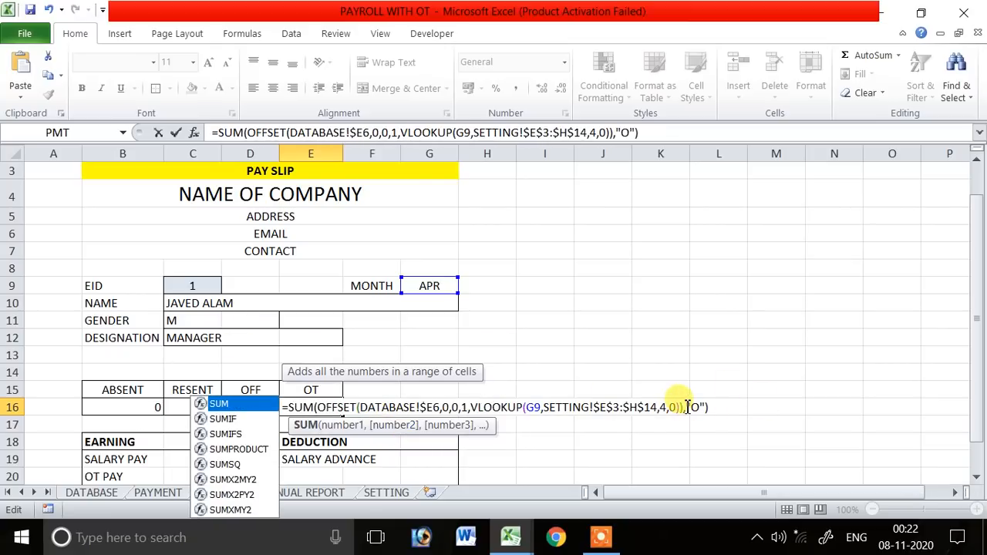
{"action": "left_click_drag", "start_coordinate": [686, 407], "coordinate": [703, 409]}
{"action": "key", "text": "BackSpace"}
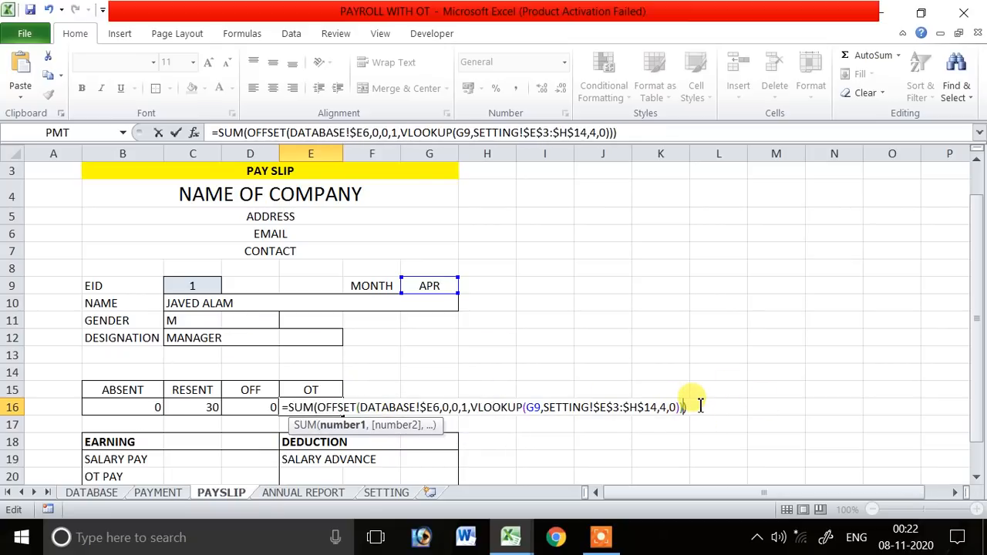
{"action": "key", "text": "Return"}
- Move the attendance table B15:E16 one column over to C15:F16
{"action": "key", "text": "Left"}
{"action": "key", "text": "Up"}
{"action": "left_click_drag", "start_coordinate": [148, 406], "coordinate": [300, 408]}
{"action": "left_click_drag", "start_coordinate": [158, 390], "coordinate": [300, 410]}
{"action": "left_click_drag", "start_coordinate": [251, 381], "coordinate": [284, 407]}
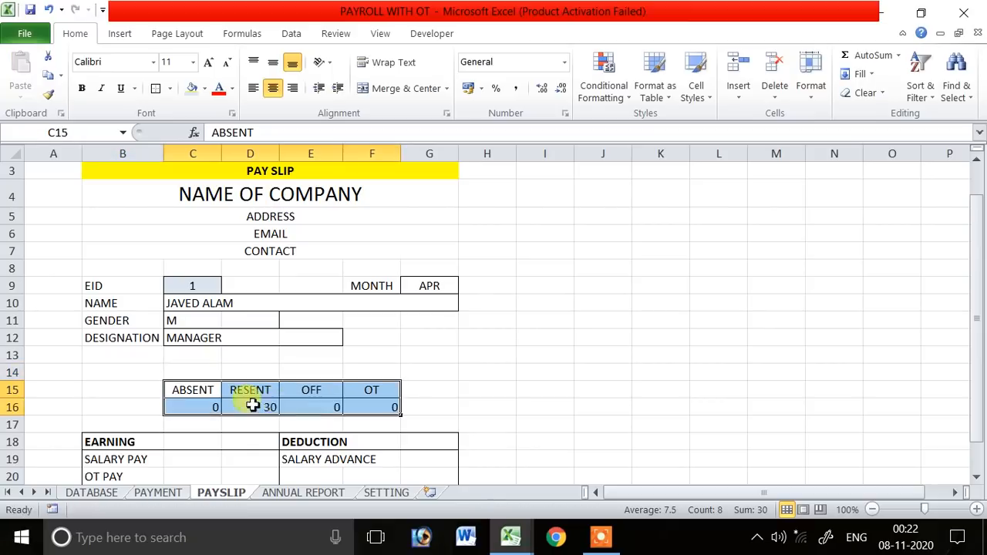
- Enter the label ATTENDANCE in B14 and widen column B slightly
{"action": "left_click", "coordinate": [136, 374]}
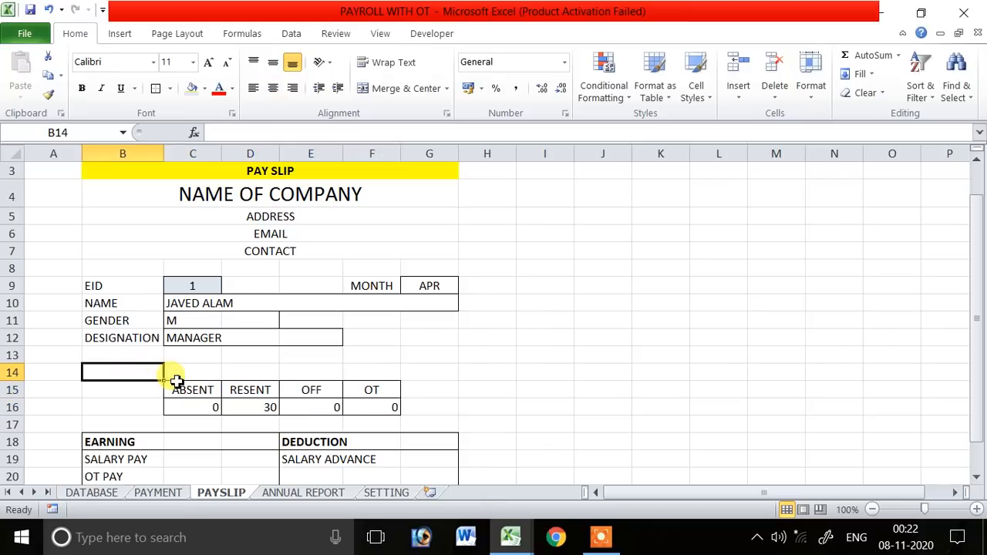
{"action": "type", "text": "ATTENDANCE WITH"}
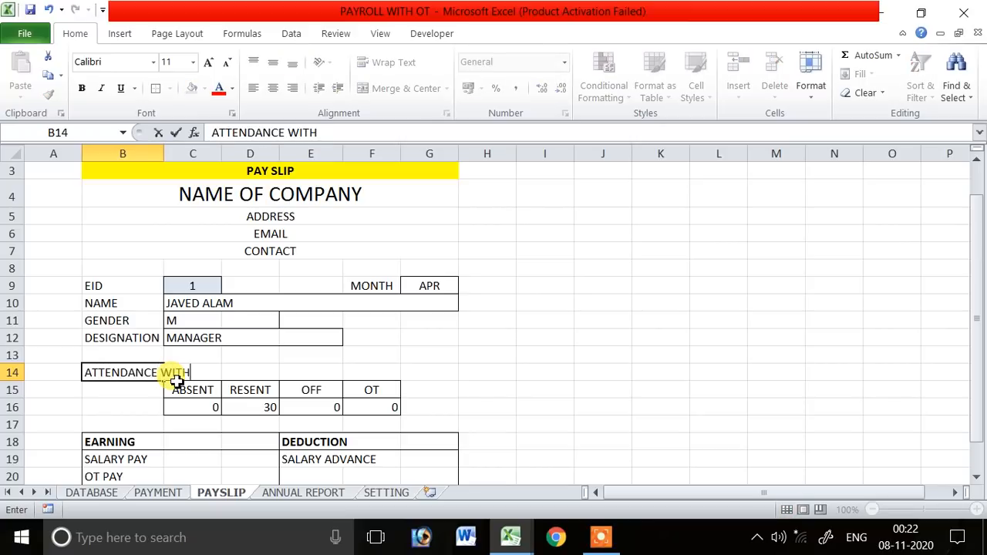
{"action": "key", "text": "Return"}
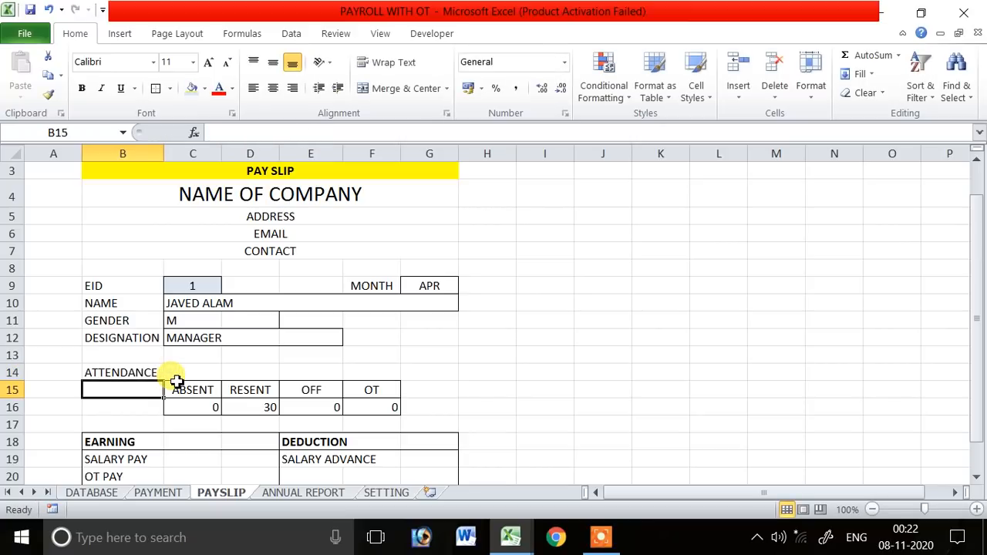
{"action": "left_click", "coordinate": [360, 370]}
{"action": "left_click_drag", "start_coordinate": [160, 155], "coordinate": [169, 156]}
{"action": "left_click", "coordinate": [485, 368]}
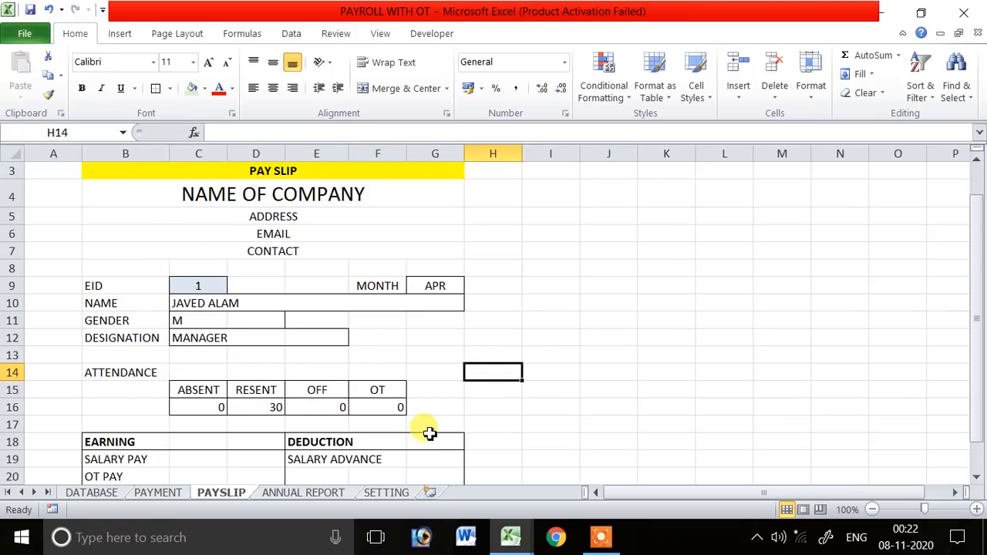
- Center the attendance values in C16:F16 horizontally
{"action": "scroll", "coordinate": [430, 433], "scroll_direction": "down", "scroll_amount": 2}
{"action": "left_click_drag", "start_coordinate": [221, 293], "coordinate": [402, 299]}
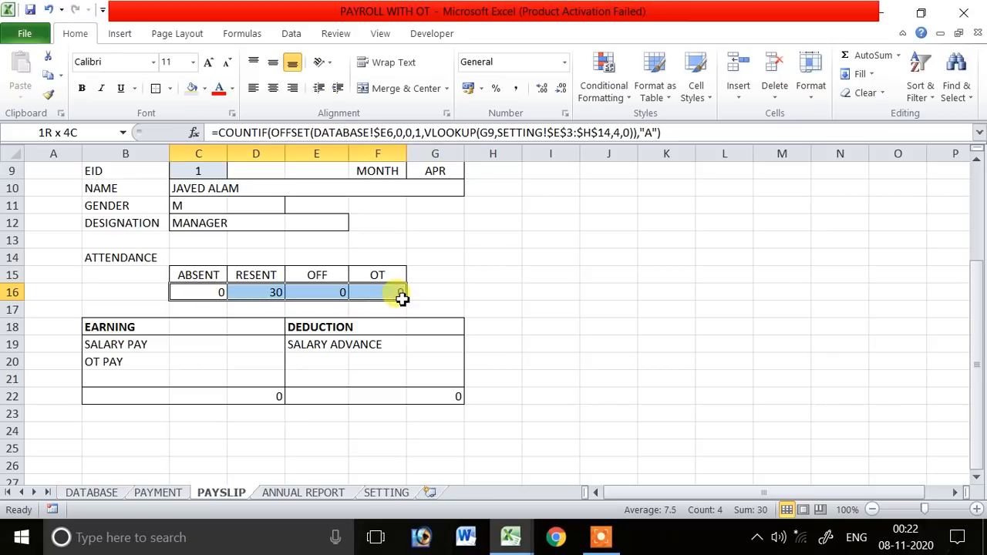
{"action": "left_click", "coordinate": [273, 88]}
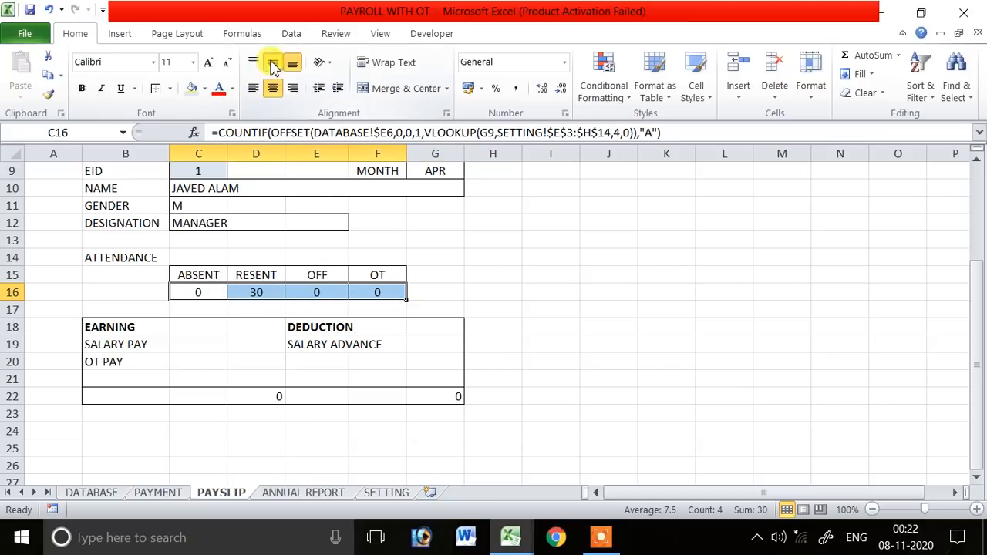
- Open the OT formula in F16 for editing
{"action": "double_click", "coordinate": [383, 292]}
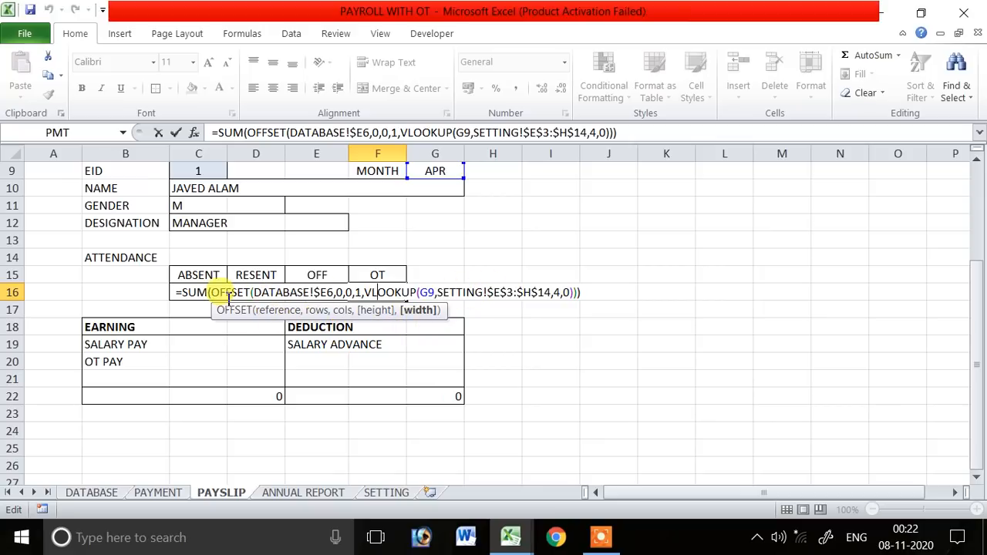
- Highlight the OFFSET argument of SUM in PAYSLIP cell F16 and commit the OT formula with reference DATABASE!$E6
{"action": "left_click", "coordinate": [189, 293]}
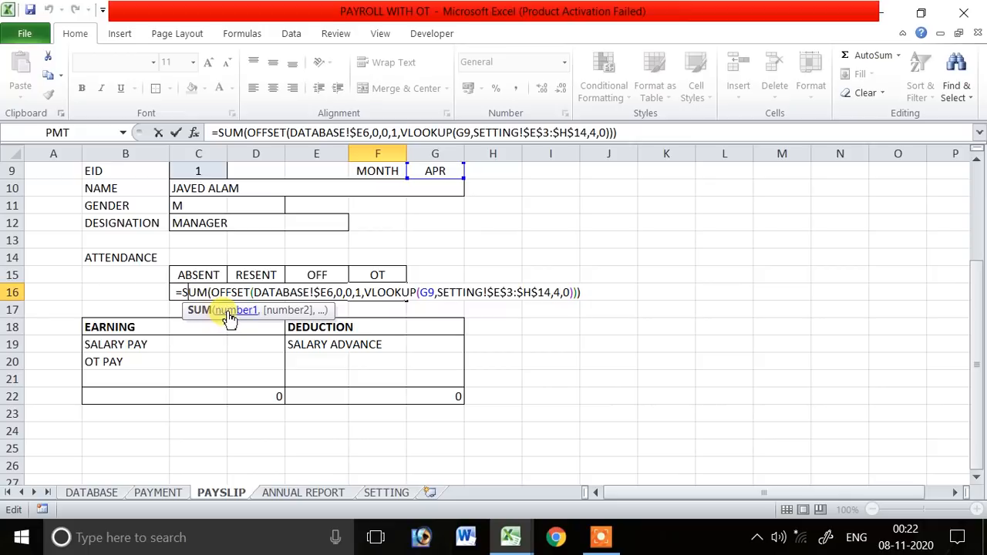
{"action": "left_click", "coordinate": [229, 313]}
{"action": "key", "text": "F1"}
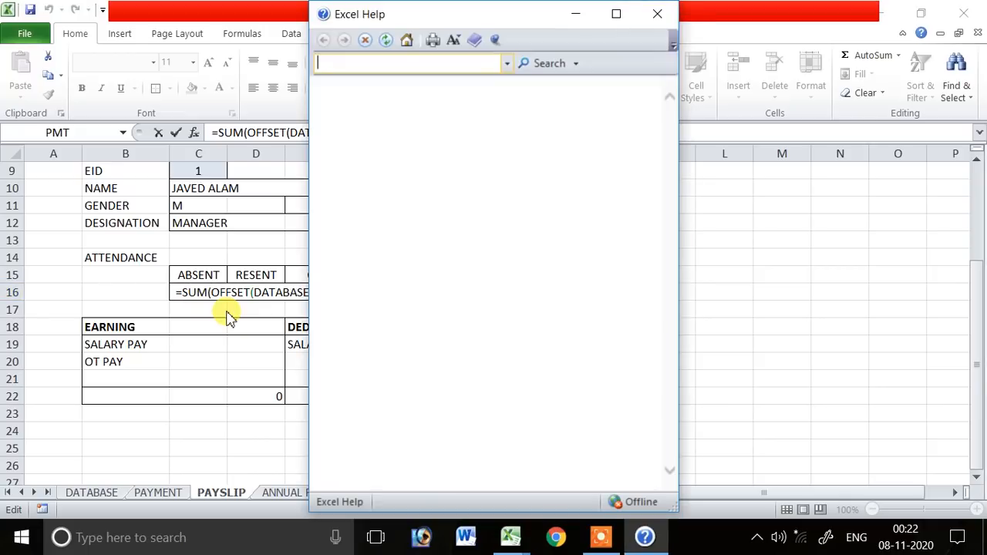
{"action": "left_click", "coordinate": [658, 15]}
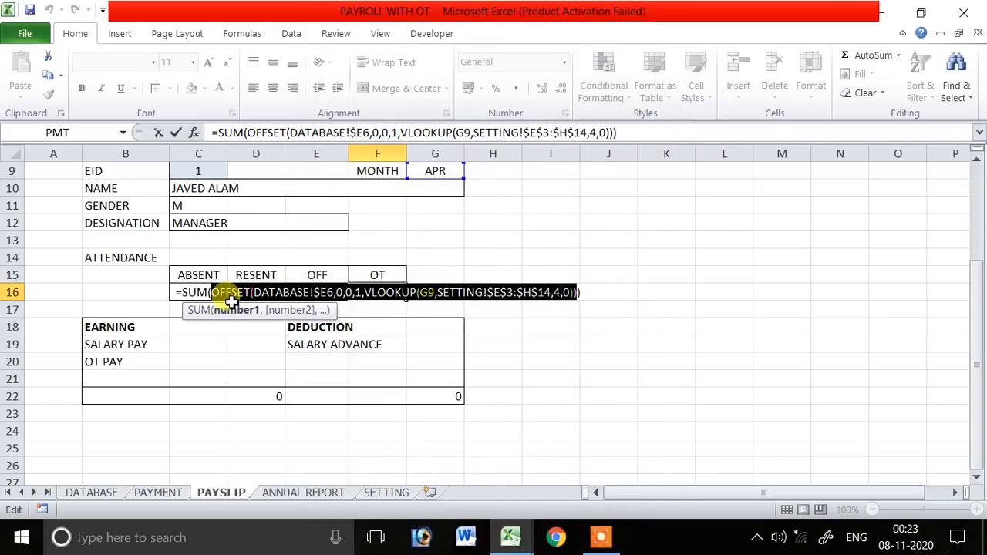
{"action": "key", "text": "Return"}
- Compare the OT formula in F16 with the present-days formula in D16 and the April OT formula in DATABASE cell ABP6
{"action": "left_click", "coordinate": [382, 296]}
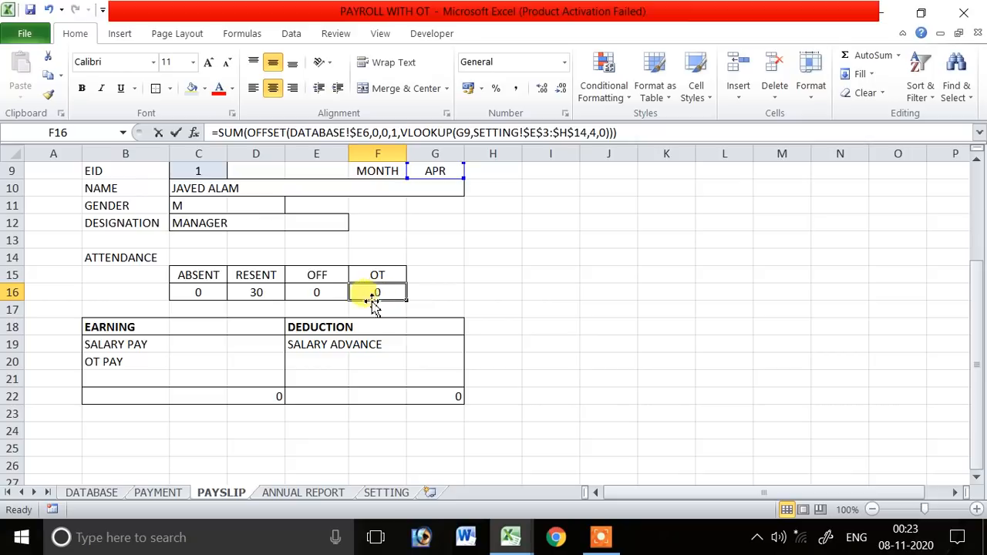
{"action": "left_click", "coordinate": [251, 294]}
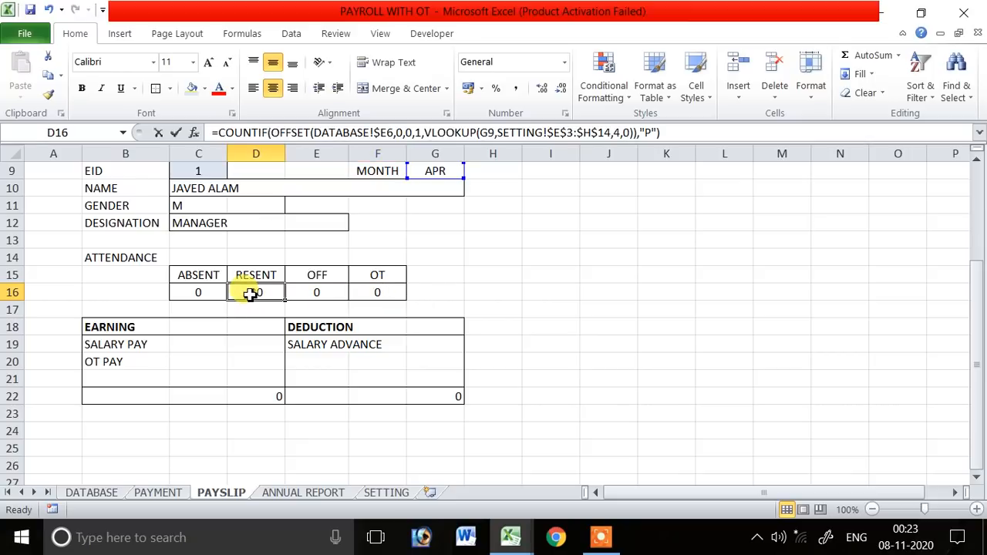
{"action": "left_click", "coordinate": [384, 291]}
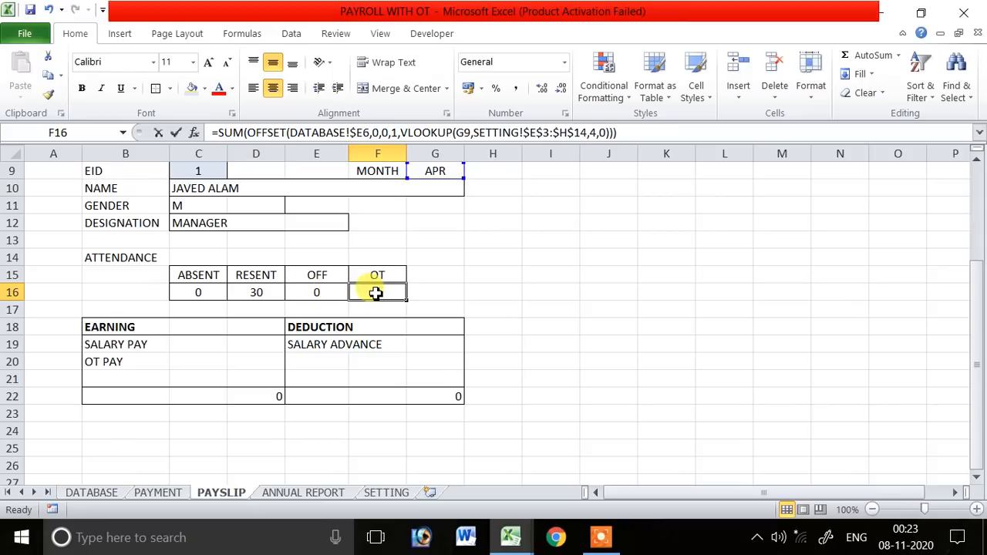
{"action": "left_click", "coordinate": [91, 492]}
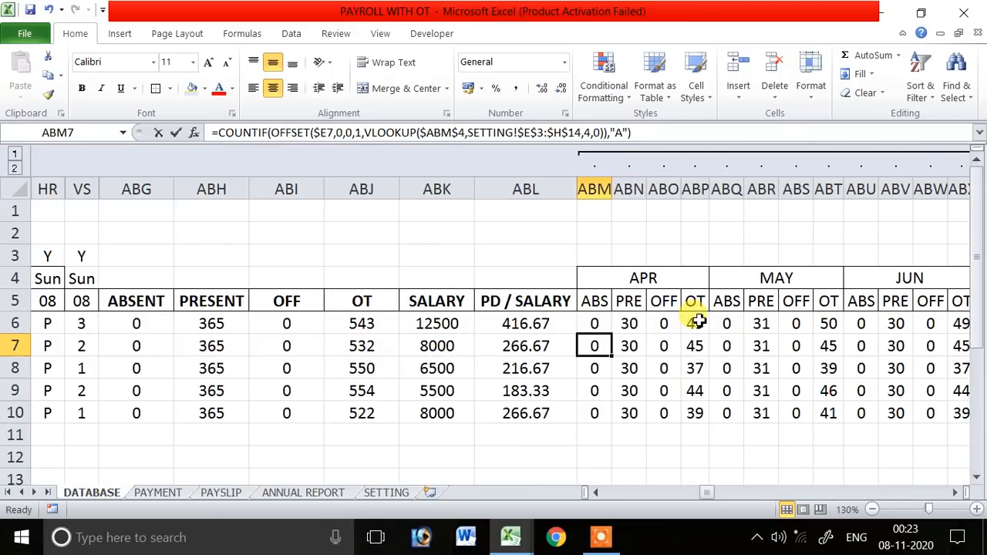
{"action": "left_click", "coordinate": [697, 322]}
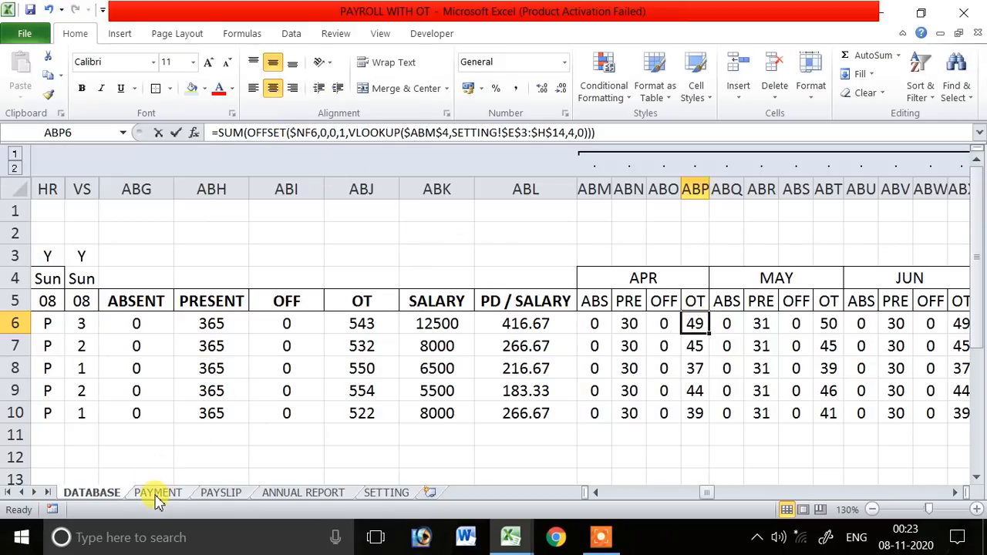
- Set the OFFSET reference in PAYSLIP cell F16's OT formula to DATABASE!$NF6
{"action": "left_click", "coordinate": [216, 494]}
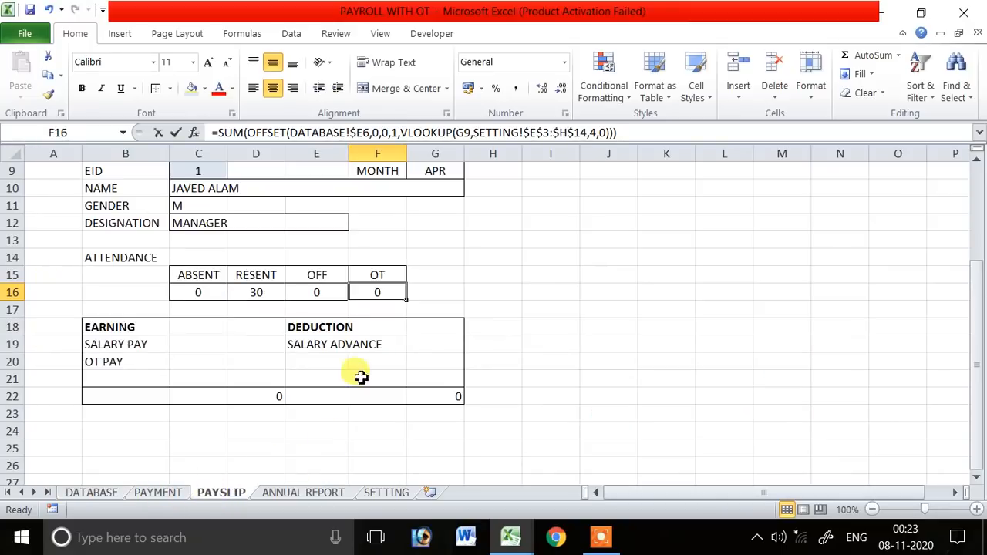
{"action": "left_click", "coordinate": [360, 133]}
{"action": "key", "text": "BackSpace"}
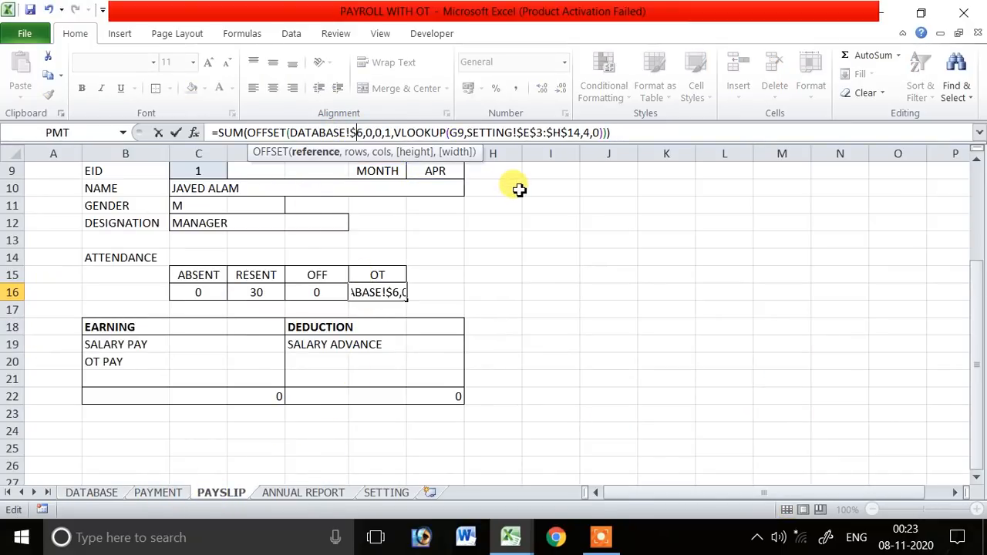
{"action": "type", "text": "NF"}
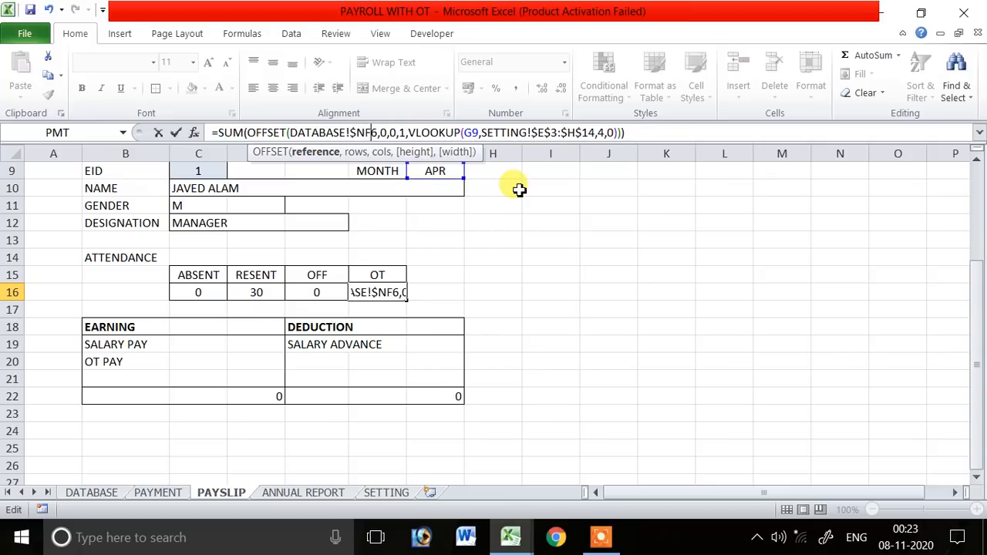
{"action": "key", "text": "Return"}
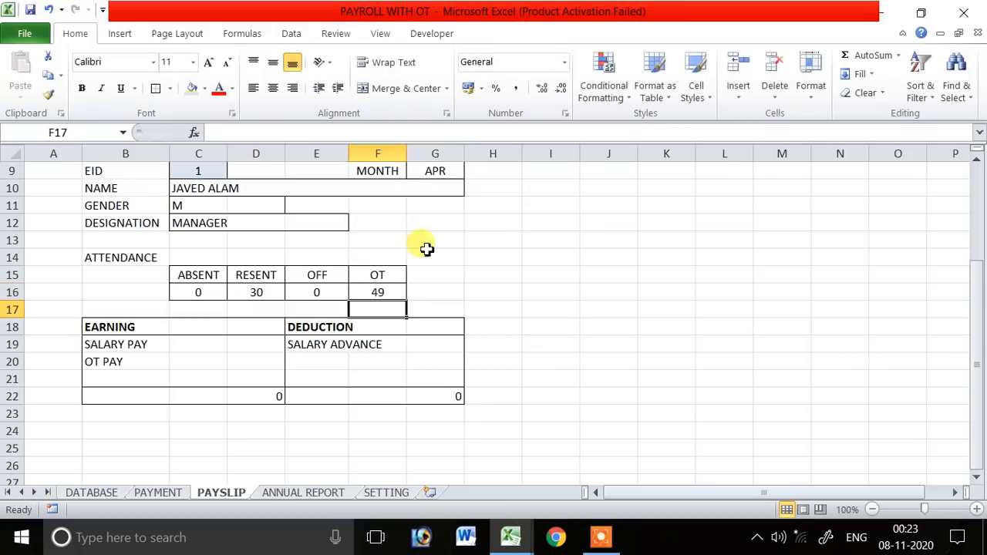
- Examine the fixed row number in the DATABASE!$NF6 reference of the OT formula in F16
{"action": "left_click", "coordinate": [390, 292]}
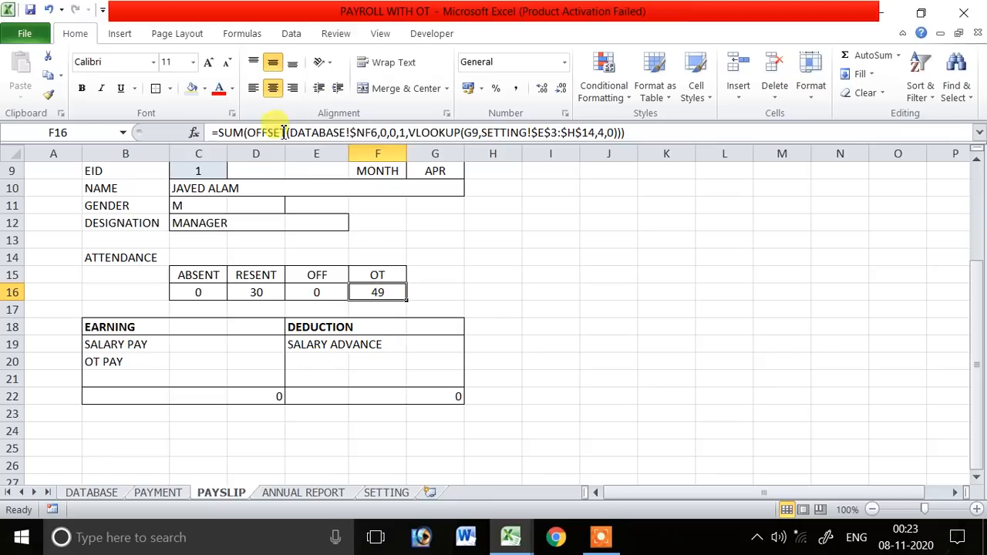
{"action": "left_click", "coordinate": [378, 132]}
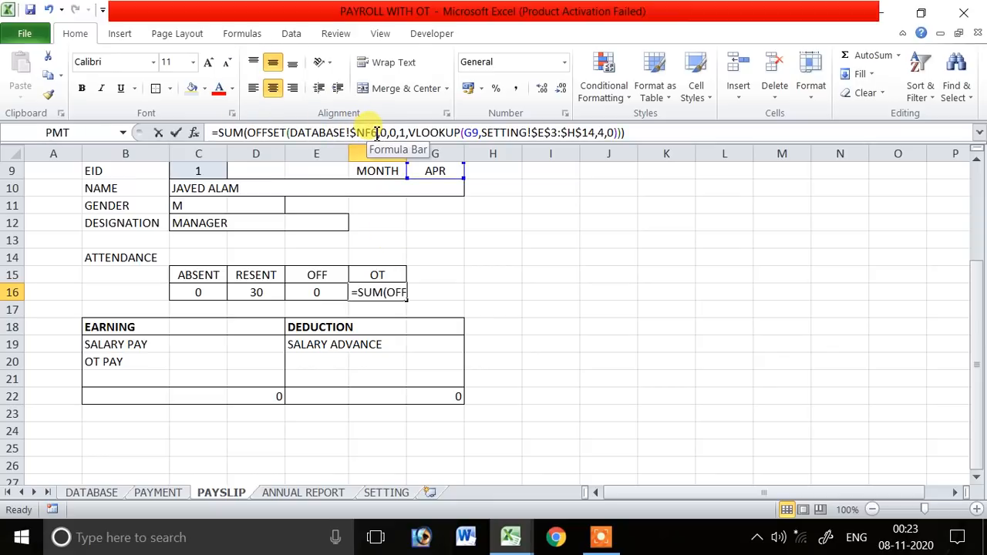
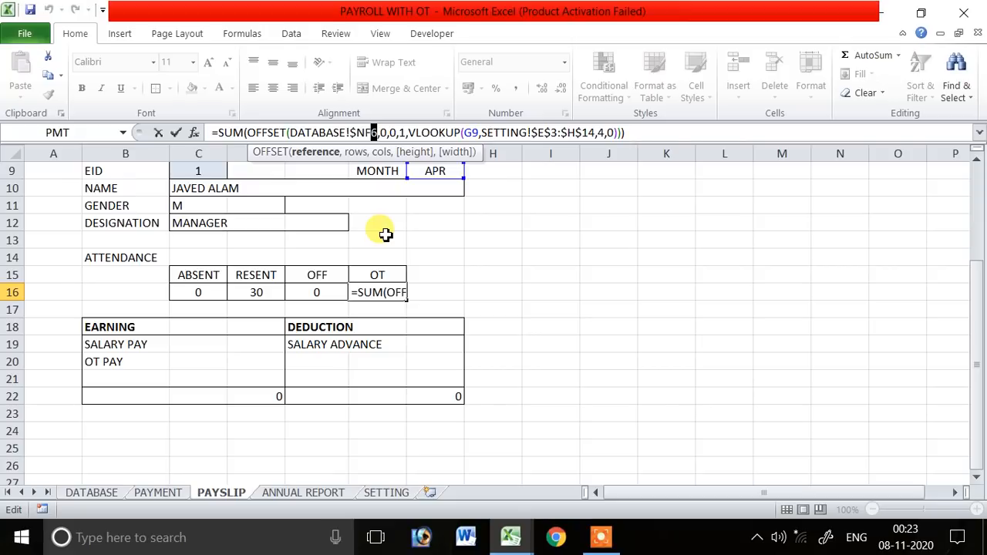
{"action": "key", "text": "Return"}
- Enter =MATCH(C9,DATABASE!A:A,0) in PAYSLIP cell J10 to find the employee's row from the EID
{"action": "scroll", "coordinate": [385, 234], "scroll_direction": "up", "scroll_amount": 2}
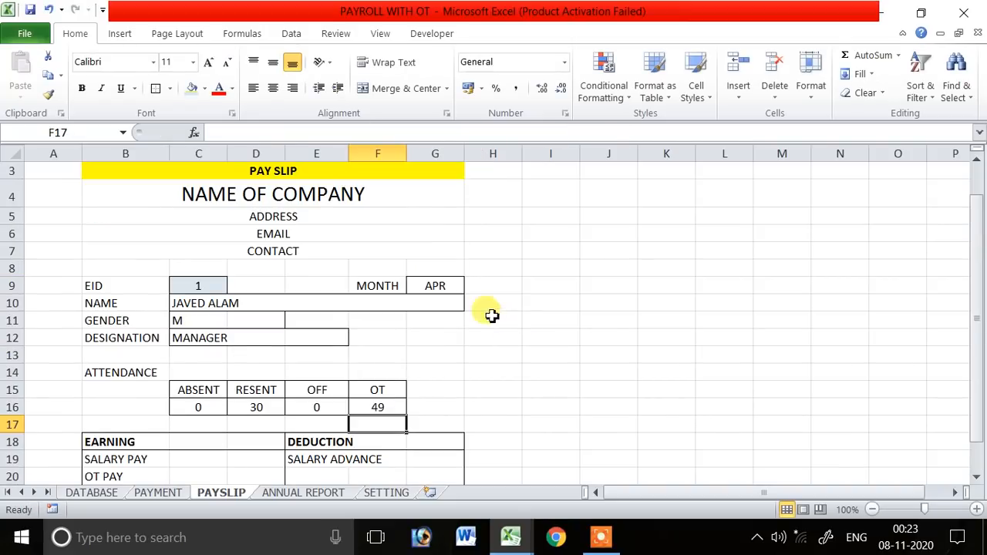
{"action": "left_click", "coordinate": [202, 285]}
{"action": "left_click", "coordinate": [602, 308]}
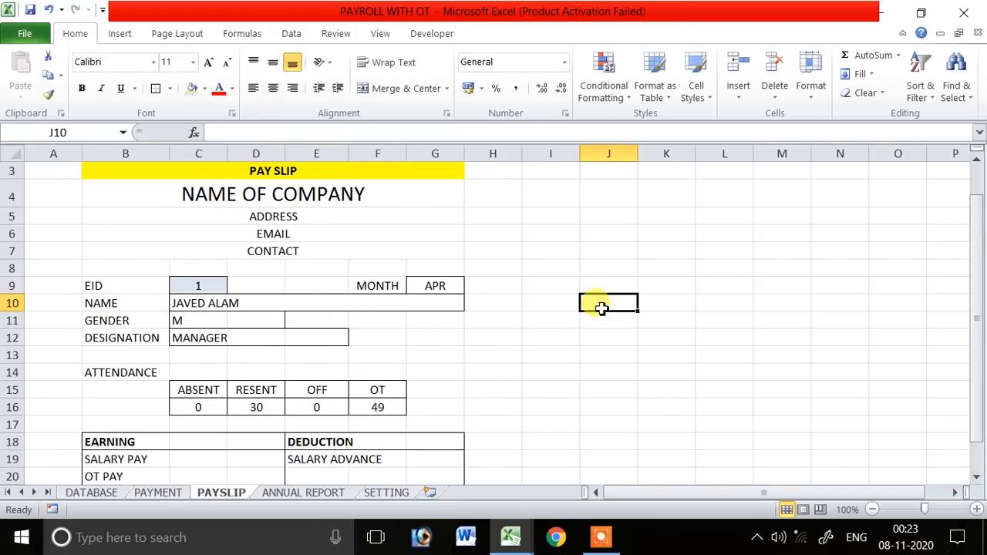
{"action": "type", "text": "="}
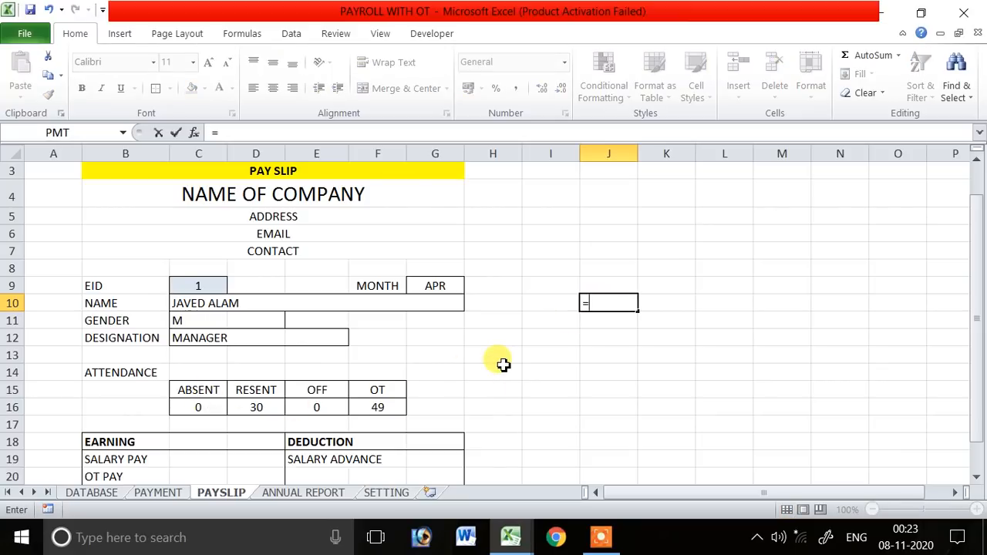
{"action": "type", "text": "MATCH("}
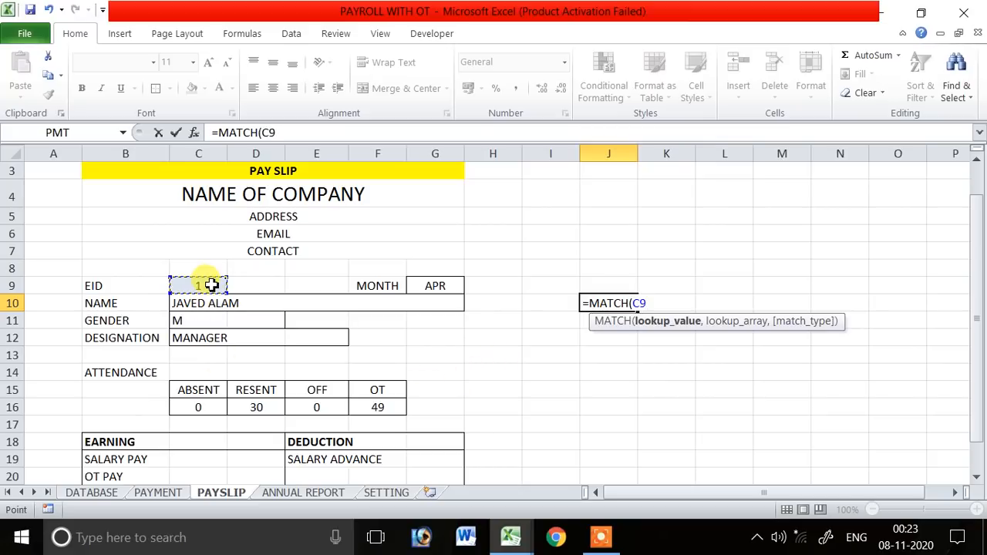
{"action": "type", "text": ","}
{"action": "left_click", "coordinate": [101, 492]}
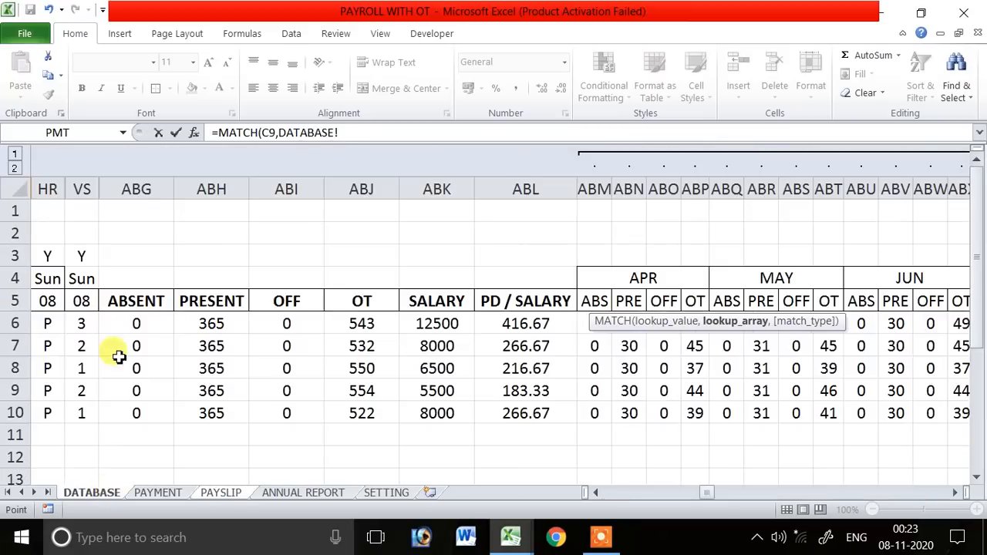
{"action": "left_click_drag", "start_coordinate": [711, 493], "coordinate": [560, 511]}
{"action": "left_click", "coordinate": [70, 183]}
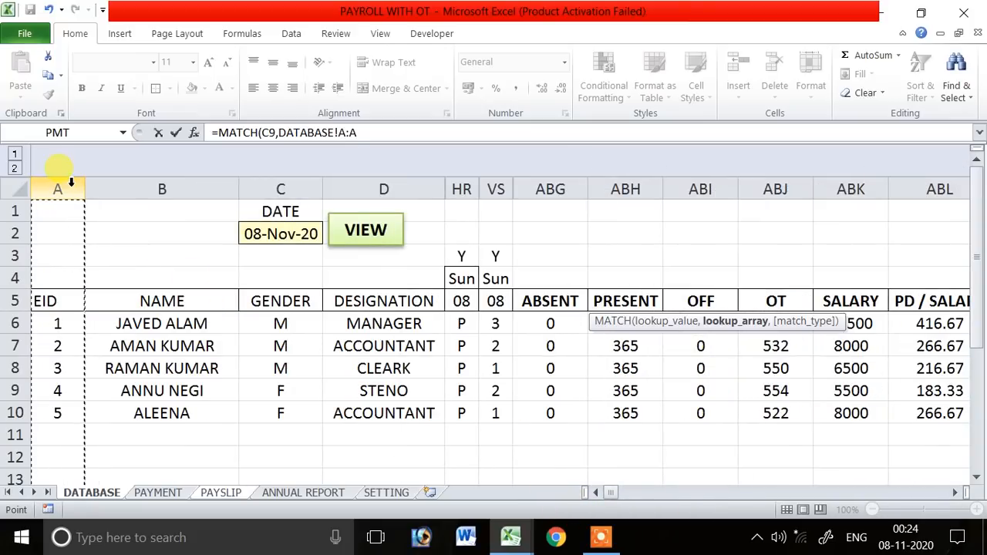
{"action": "type", "text": ","}
{"action": "key", "text": "Return"}
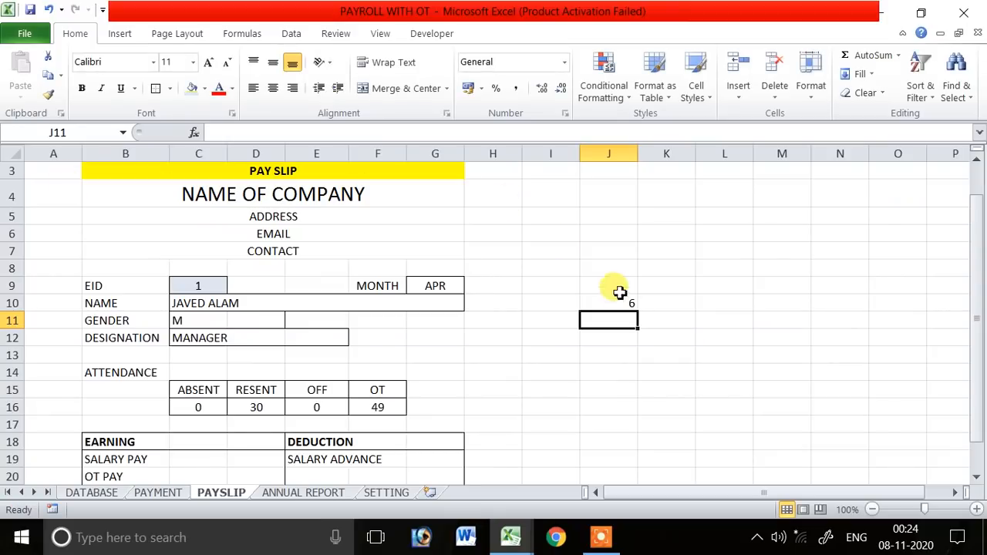
- Cut the MATCH expression out of J10 without its equals sign and leave the cell empty
{"action": "left_click", "coordinate": [623, 303]}
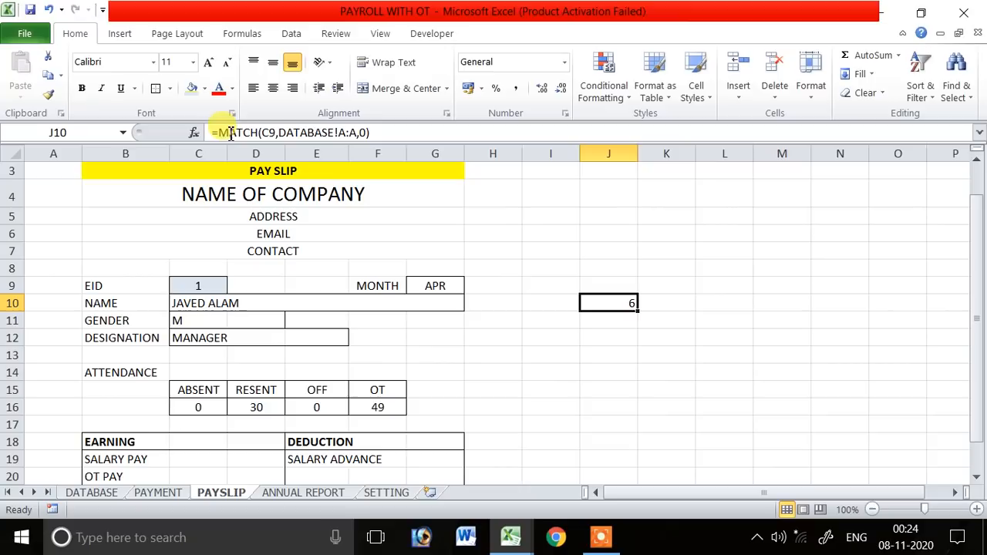
{"action": "left_click_drag", "start_coordinate": [218, 132], "coordinate": [371, 133]}
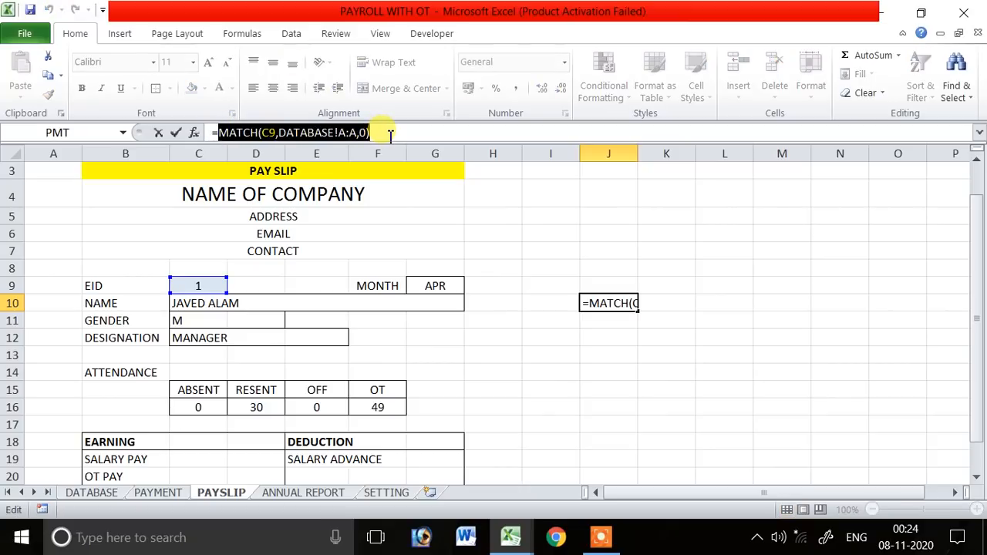
{"action": "key", "text": "ctrl+x"}
{"action": "key", "text": "BackSpace"}
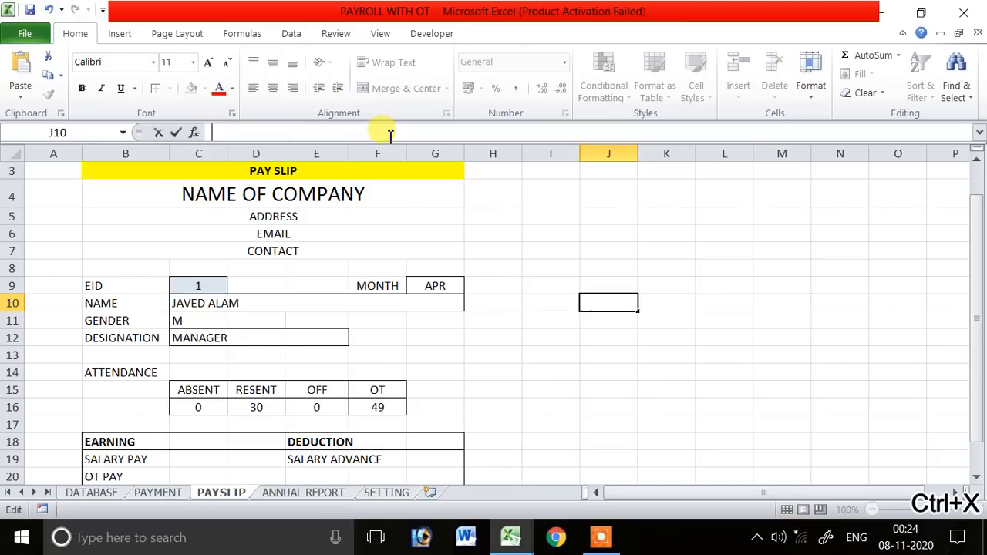
{"action": "key", "text": "Return"}
- Try replacing DATABASE!$E6 in C16's COUNTIF formula with "DATABASE!$E"&MATCH(C9,DATABASE!A:A,0)
{"action": "left_click", "coordinate": [193, 406]}
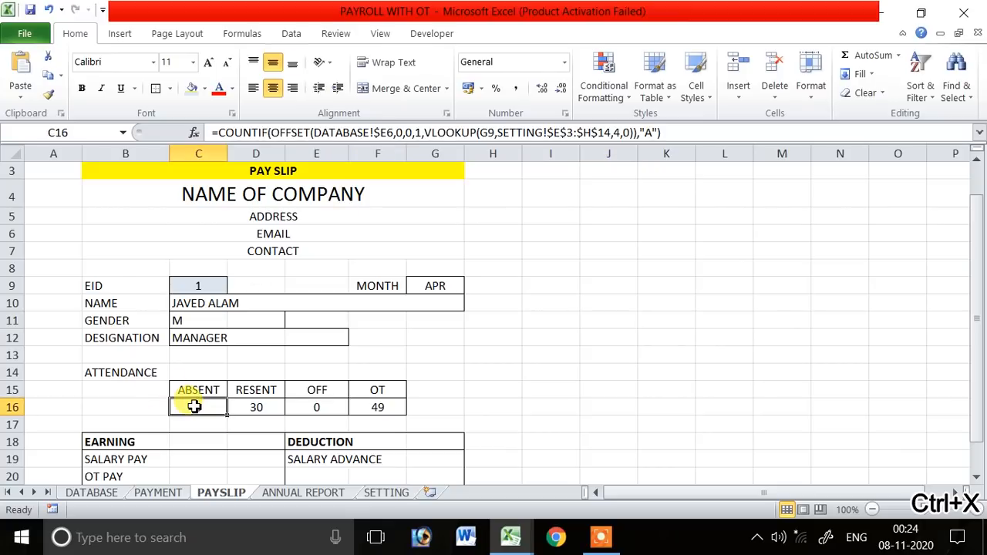
{"action": "double_click", "coordinate": [197, 408]}
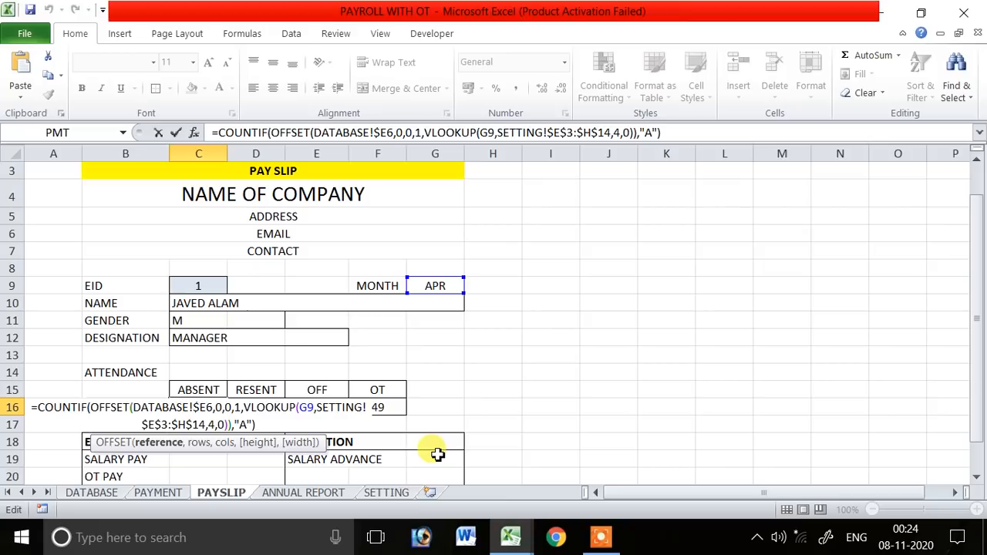
{"action": "type", "text": "\""}
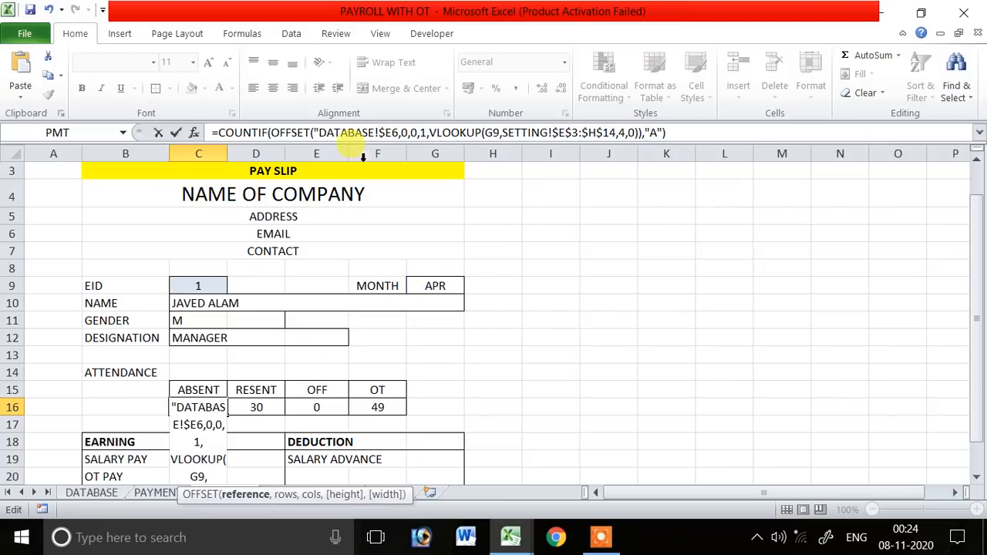
{"action": "left_click", "coordinate": [392, 132]}
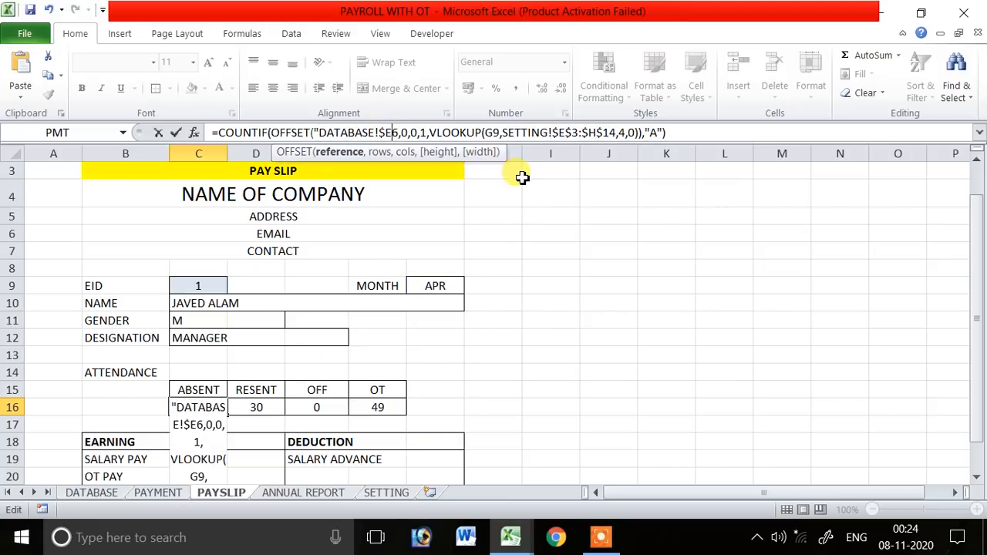
{"action": "type", "text": "\"&"}
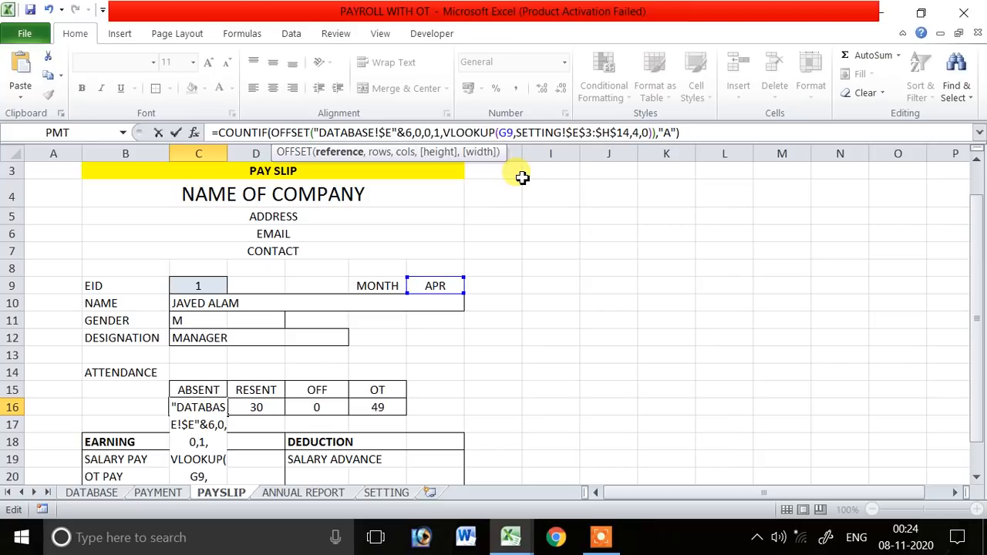
{"action": "key", "text": "ctrl+v"}
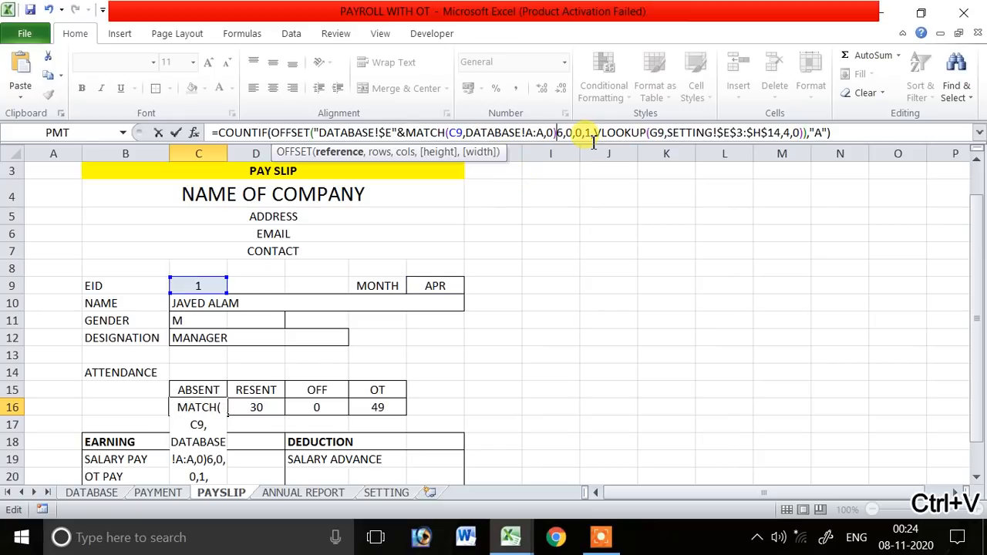
{"action": "key", "text": "Delete"}
{"action": "key", "text": "Return"}
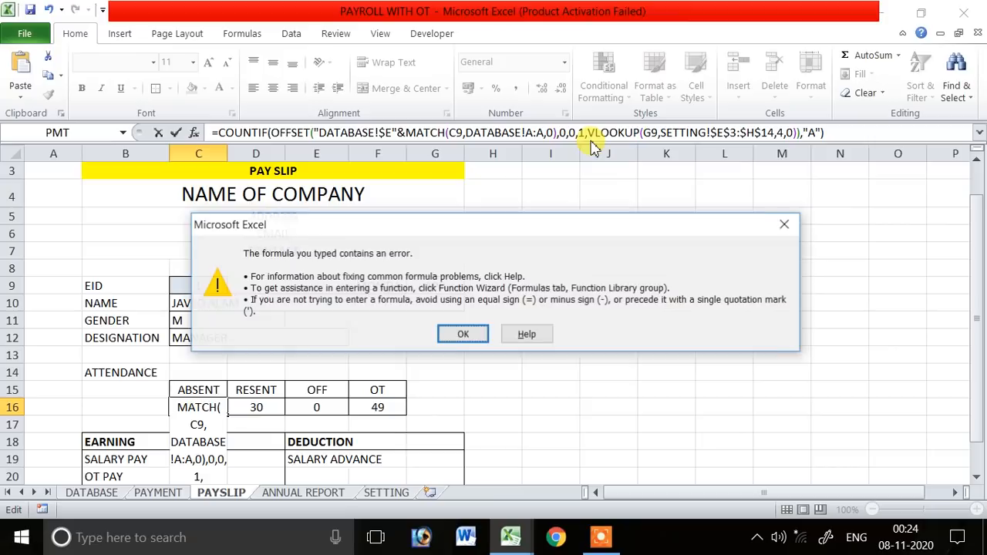
{"action": "key", "text": "Return"}
- Try the C16 formula without the opening quotation mark before DATABASE!$E, and put the mark back
{"action": "left_click", "coordinate": [324, 134]}
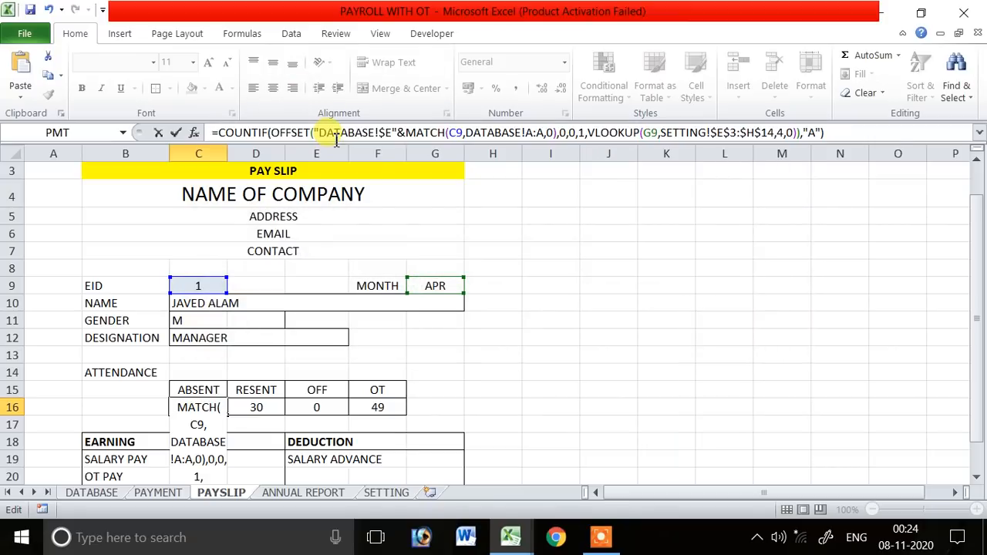
{"action": "key", "text": "BackSpace"}
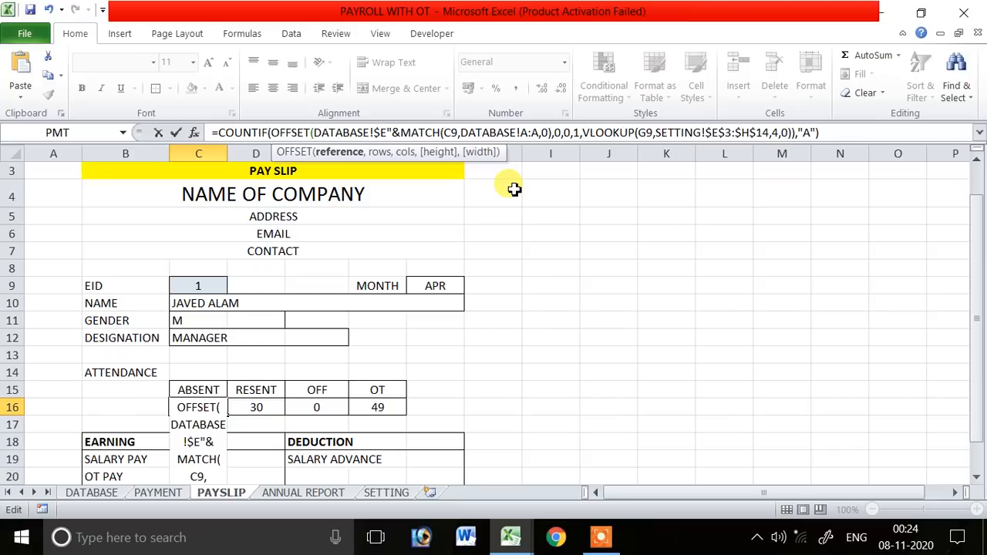
{"action": "key", "text": "Return"}
{"action": "key", "text": "Return"}
{"action": "type", "text": "\""}
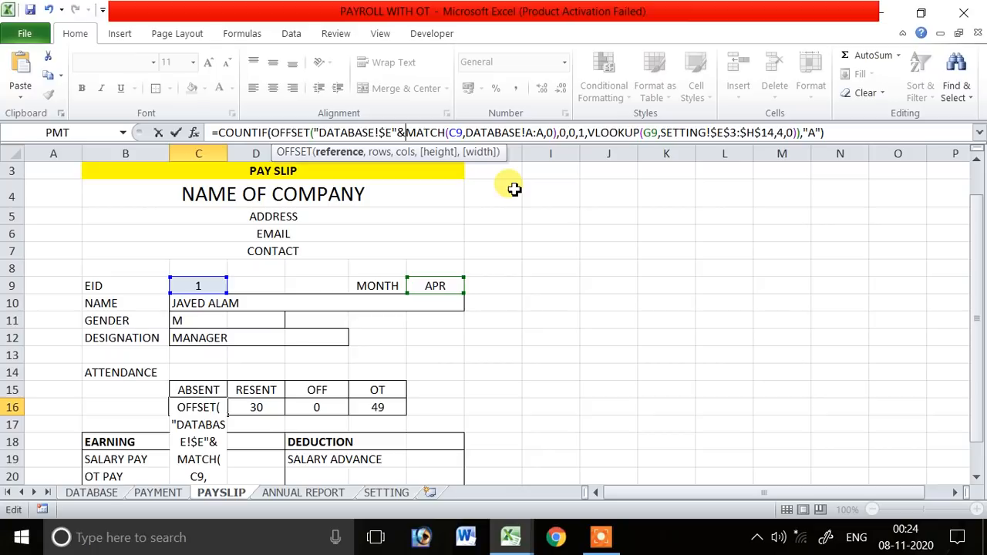
- Try entering C16's formula with "DATABASE!$E"&MATCH(C9,DATABASE!A:A,0) as the direct OFFSET reference
{"action": "left_click", "coordinate": [515, 190]}
{"action": "key", "text": "Return"}
{"action": "left_click", "coordinate": [514, 190]}
{"action": "key", "text": "Return"}
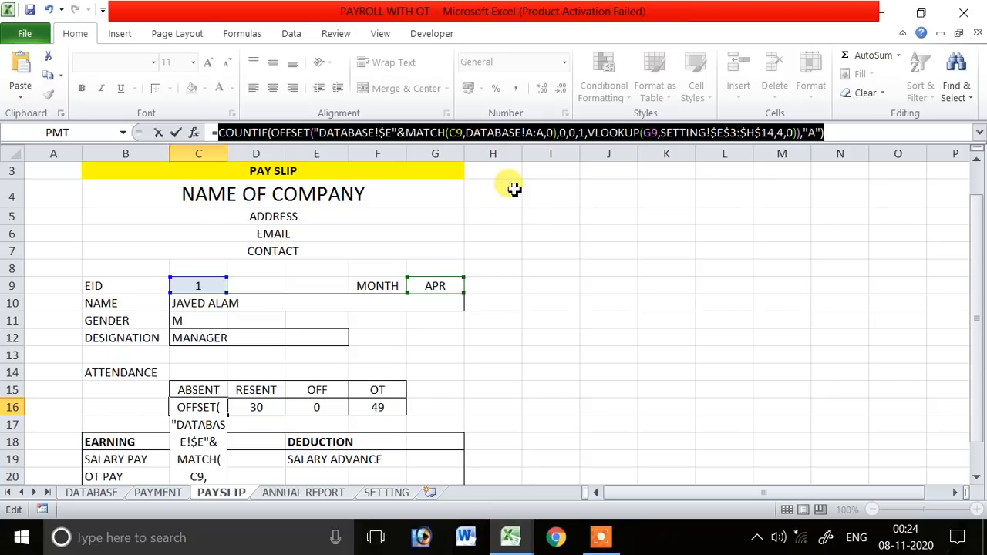
- Wrap the OFFSET reference in C16's formula as INDIRECT("DATABASE!$E"&MATCH(C9,DATABASE!A:A,0)) and enter the formula
{"action": "left_click", "coordinate": [362, 132]}
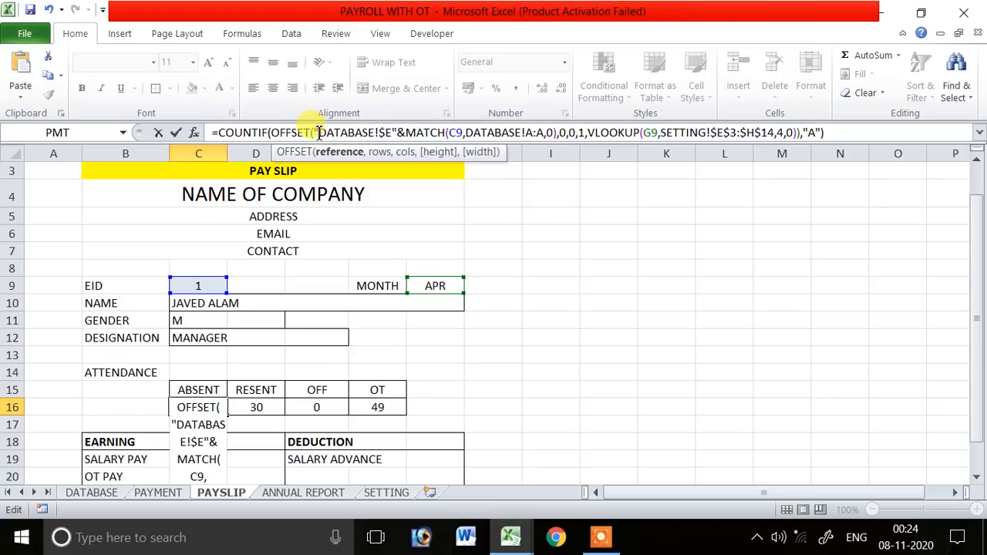
{"action": "type", "text": "INDIRECT"}
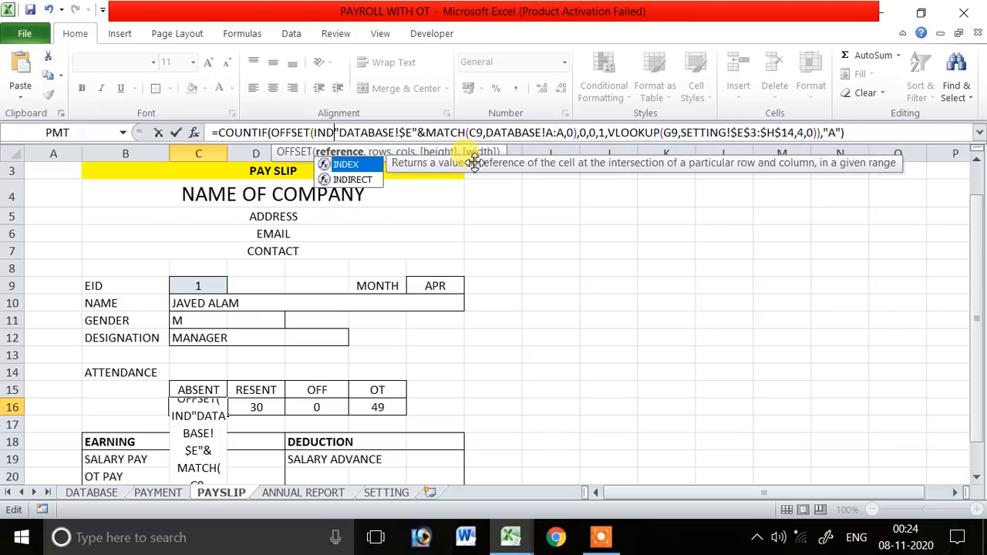
{"action": "type", "text": "("}
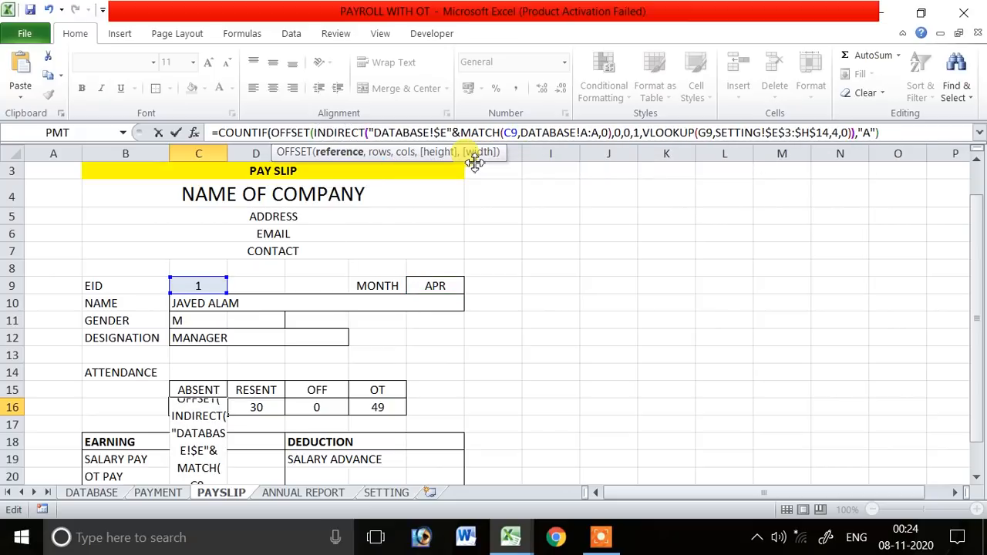
{"action": "left_click", "coordinate": [613, 133]}
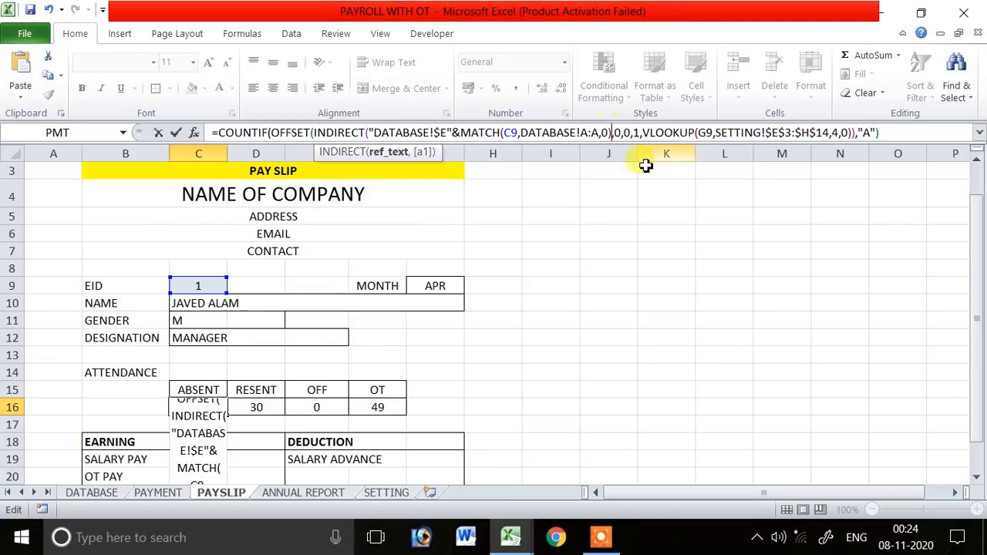
{"action": "type", "text": ")"}
{"action": "key", "text": "Return"}
{"action": "key", "text": "Up"}
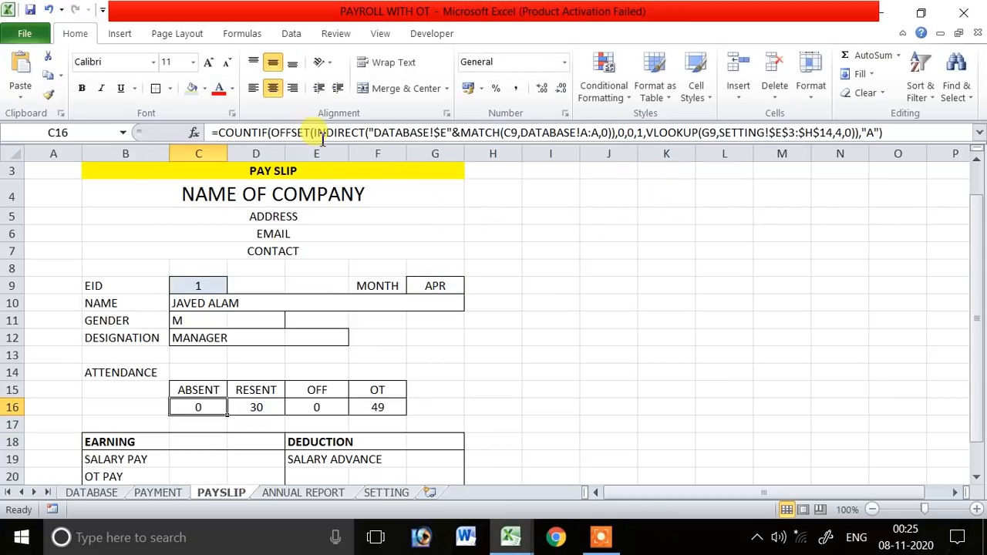
- Replace the present-days formula in D16 with a copy of C16's formula, using "P" as the COUNTIF criterion
{"action": "left_click", "coordinate": [217, 133]}
{"action": "left_click_drag", "start_coordinate": [218, 132], "coordinate": [884, 155]}
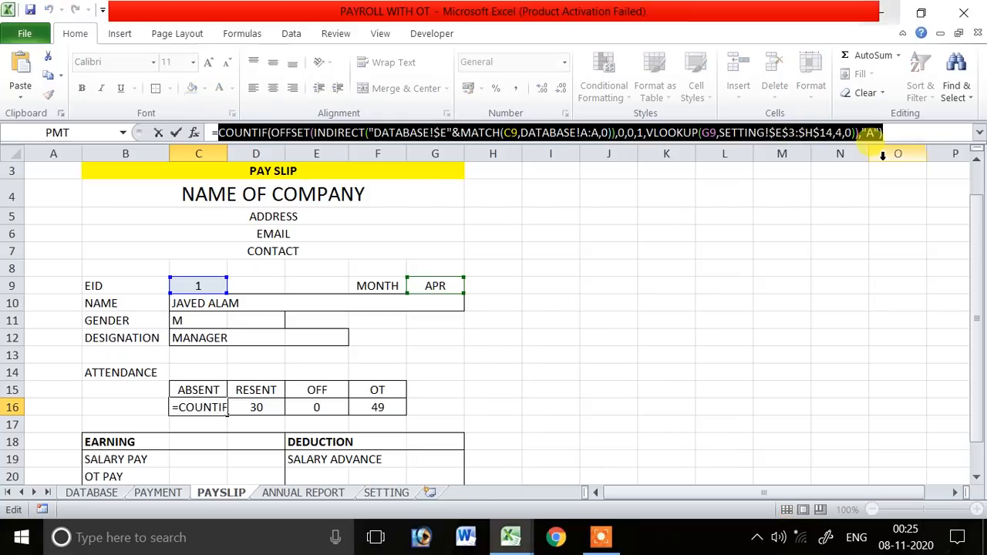
{"action": "key", "text": "ctrl+c"}
{"action": "key", "text": "Tab"}
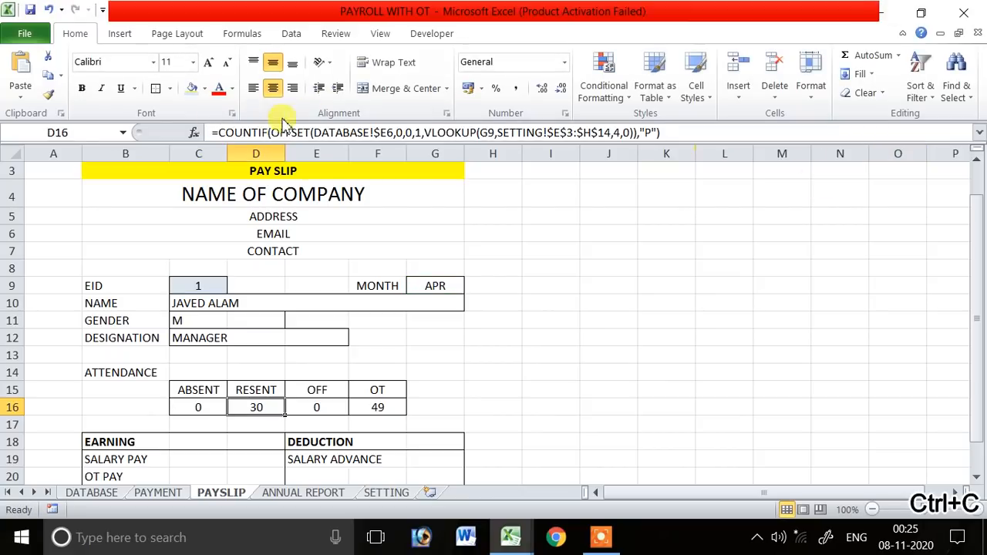
{"action": "left_click", "coordinate": [222, 133]}
{"action": "left_click_drag", "start_coordinate": [222, 133], "coordinate": [723, 132]}
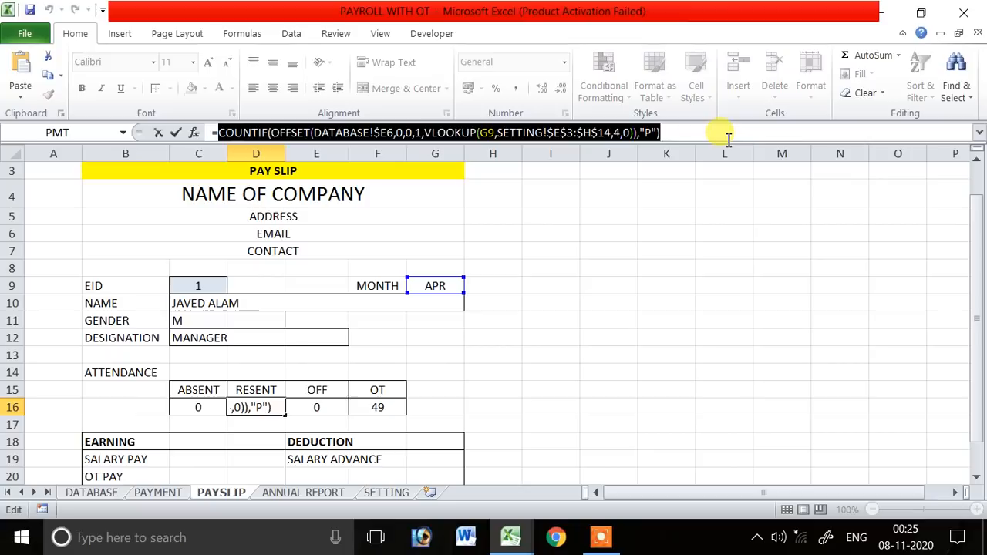
{"action": "key", "text": "ctrl+v"}
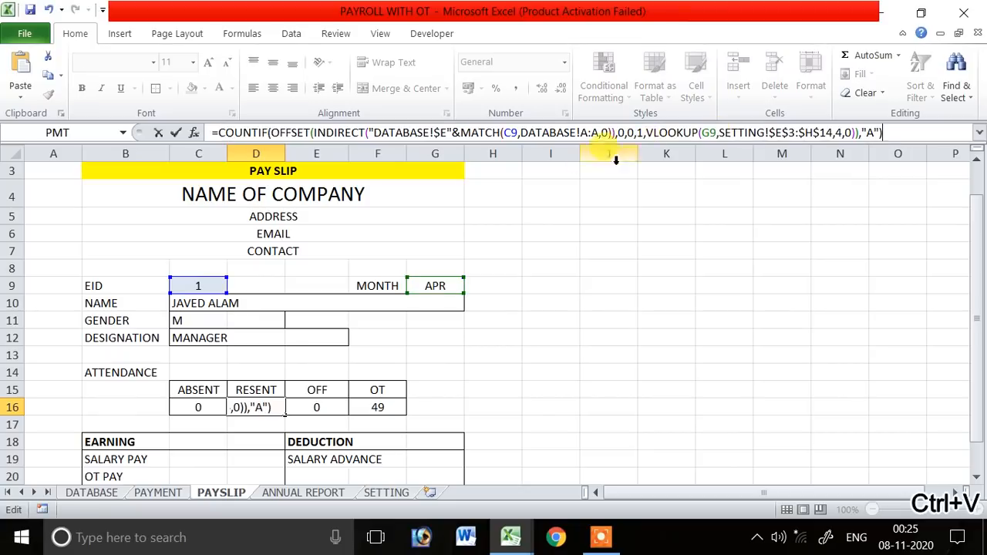
{"action": "left_click", "coordinate": [871, 133]}
{"action": "type", "text": "P"}
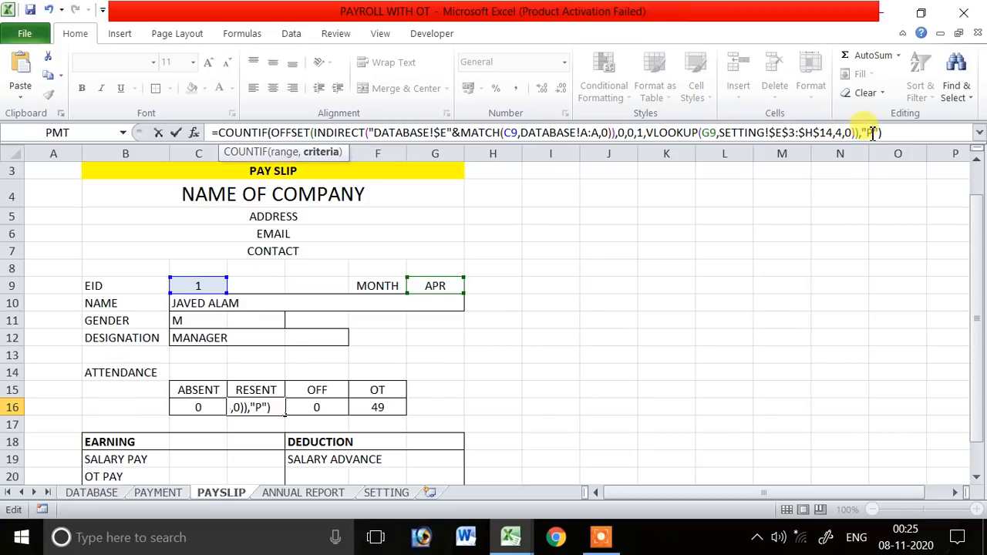
{"action": "key", "text": "Return"}
- Replace the off-days formula in E16 with the copied COUNTIF formula, using "O" as the criterion
{"action": "key", "text": "Up"}
{"action": "key", "text": "Right"}
{"action": "type", "text": "="}
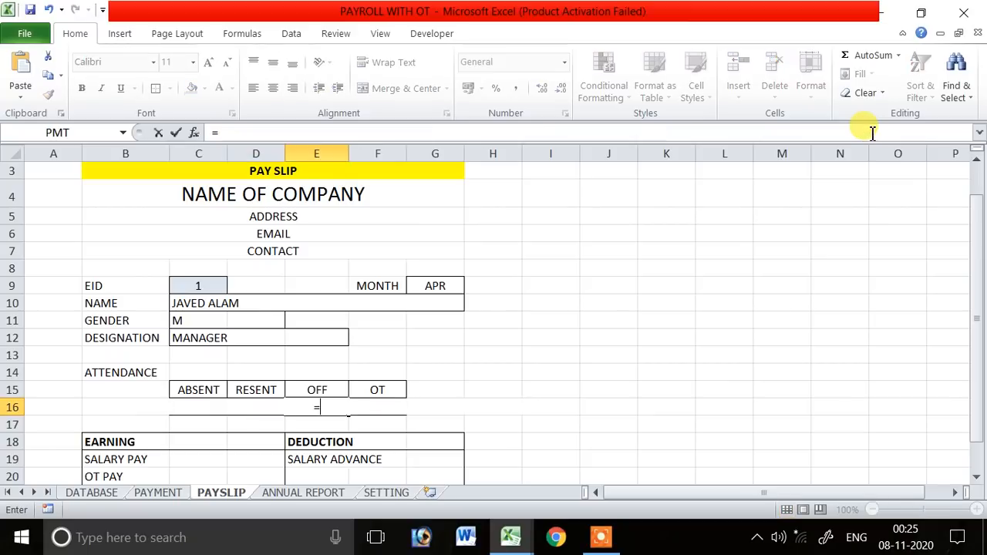
{"action": "key", "text": "ctrl+v"}
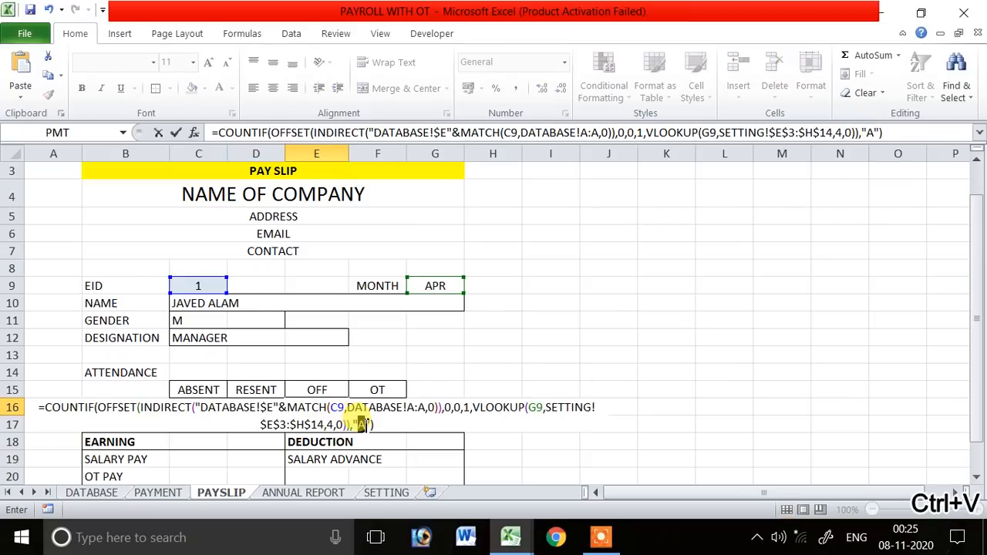
{"action": "type", "text": "O"}
{"action": "key", "text": "Return"}
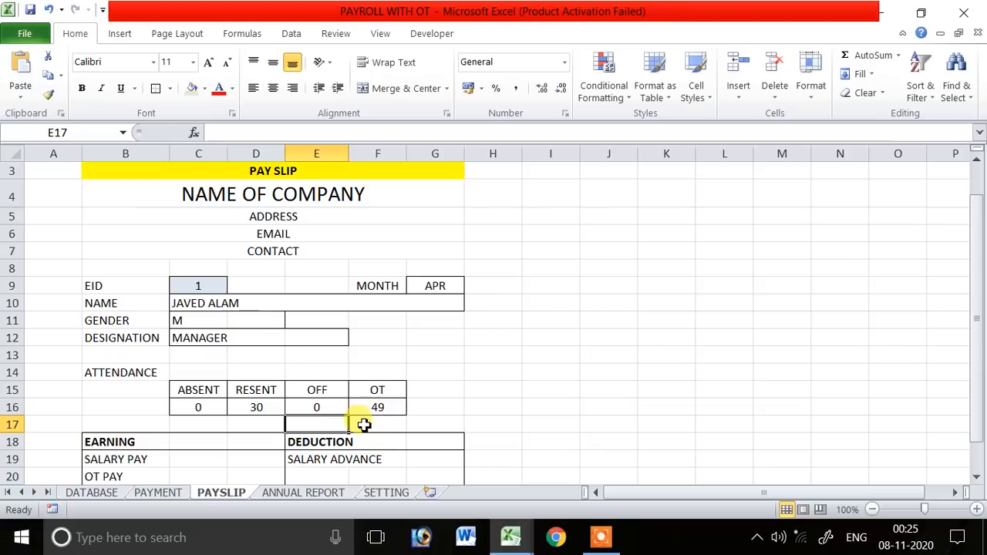
- Overwrite the OT formula in F16 with the copied COUNTIF formula and change its INDIRECT text to "DATABASE!$NF"
{"action": "double_click", "coordinate": [380, 407]}
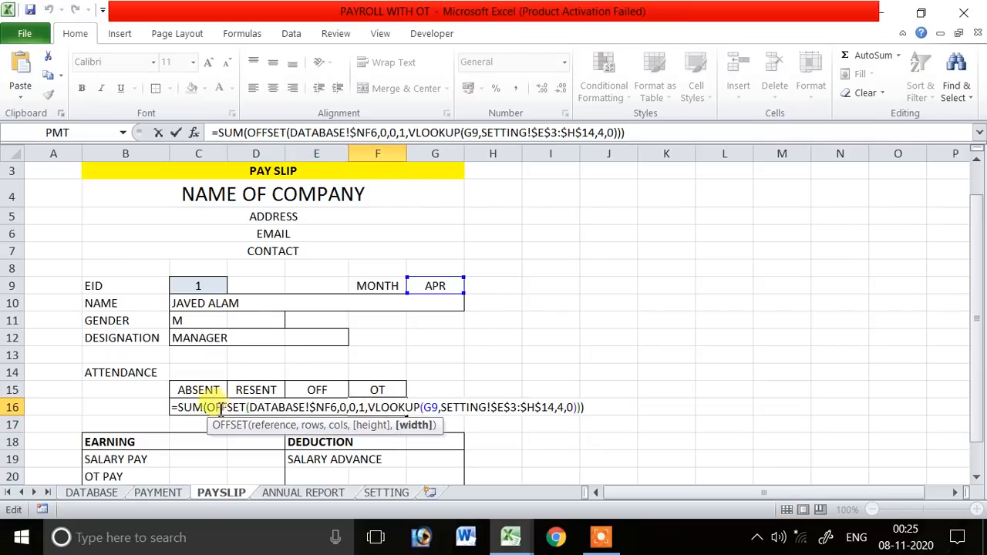
{"action": "left_click_drag", "start_coordinate": [180, 407], "coordinate": [653, 410]}
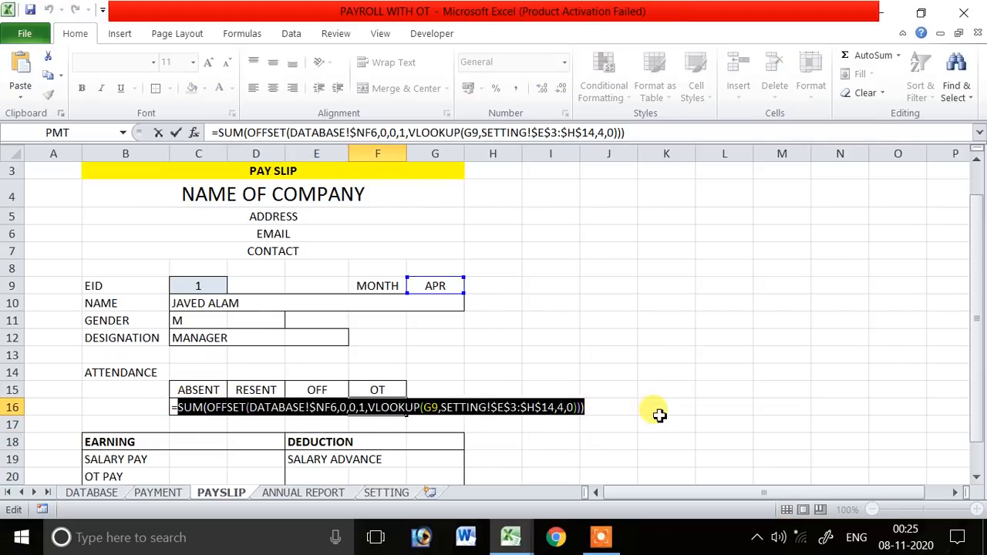
{"action": "key", "text": "ctrl+v"}
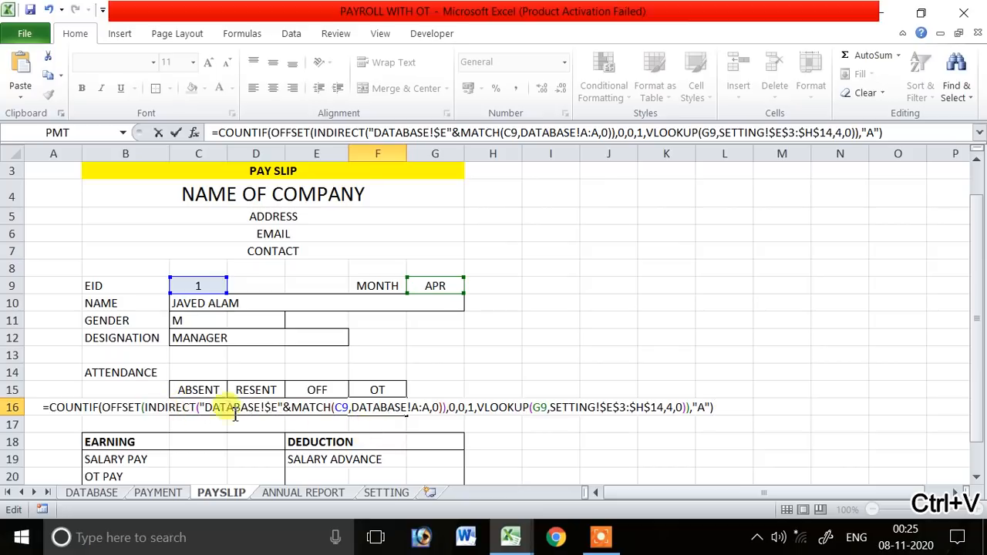
{"action": "left_click", "coordinate": [344, 409]}
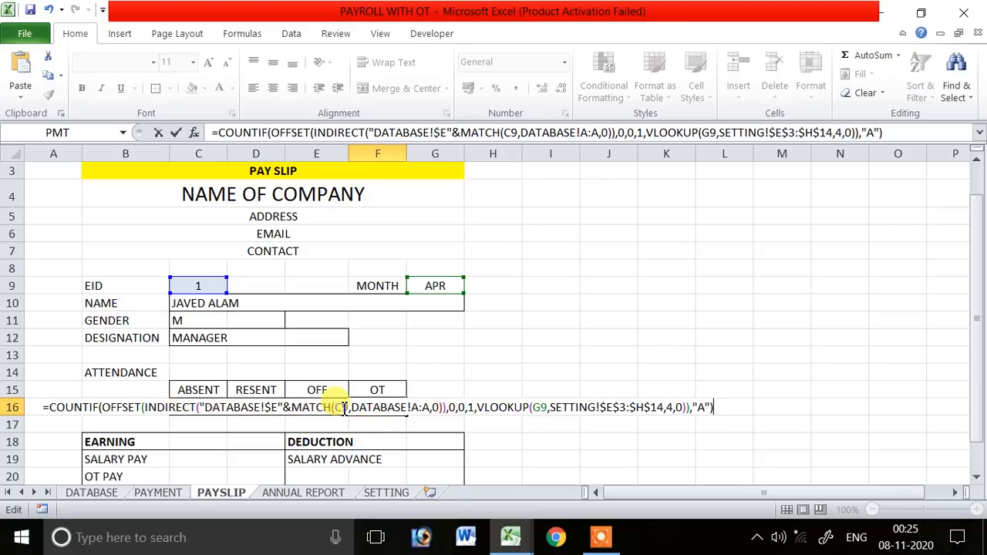
{"action": "left_click", "coordinate": [277, 409]}
{"action": "key", "text": "BackSpace"}
{"action": "type", "text": "N"}
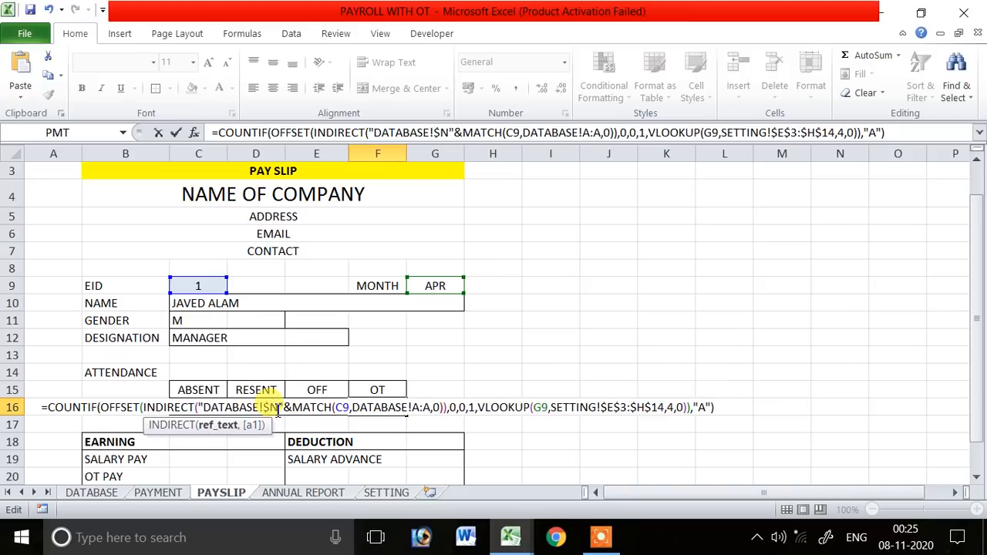
{"action": "type", "text": "F"}
- Change COUNTIF to SUM in F16's formula, remove the "A" criterion with its comma, and enter the formula
{"action": "double_click", "coordinate": [85, 407]}
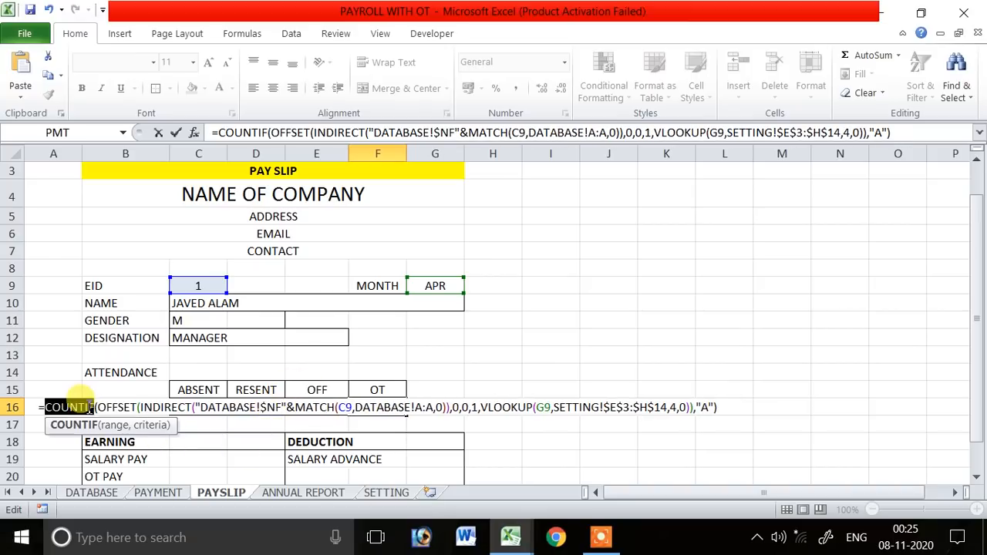
{"action": "type", "text": "SUM"}
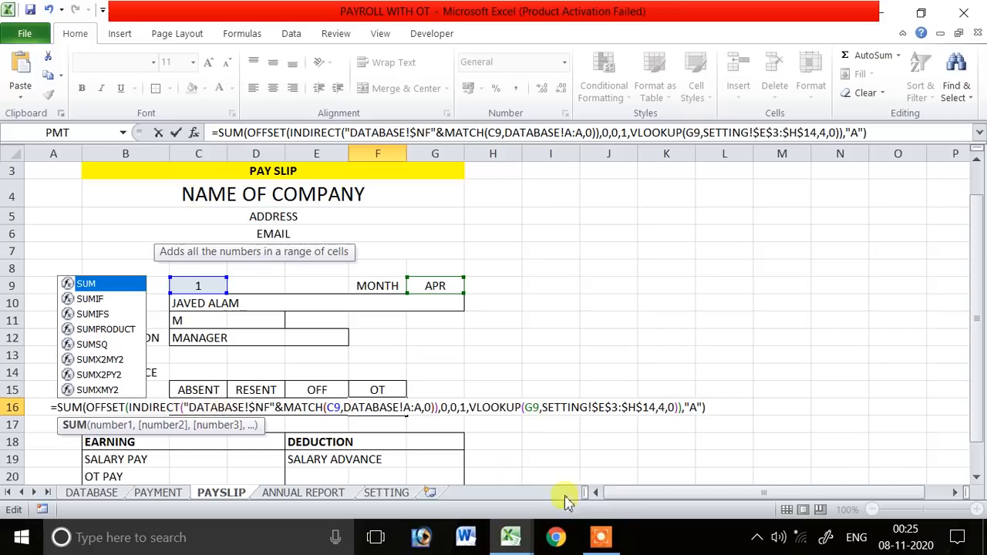
{"action": "left_click", "coordinate": [684, 410]}
{"action": "key", "text": "Delete"}
{"action": "key", "text": "Delete"}
{"action": "key", "text": "Delete"}
{"action": "key", "text": "Delete"}
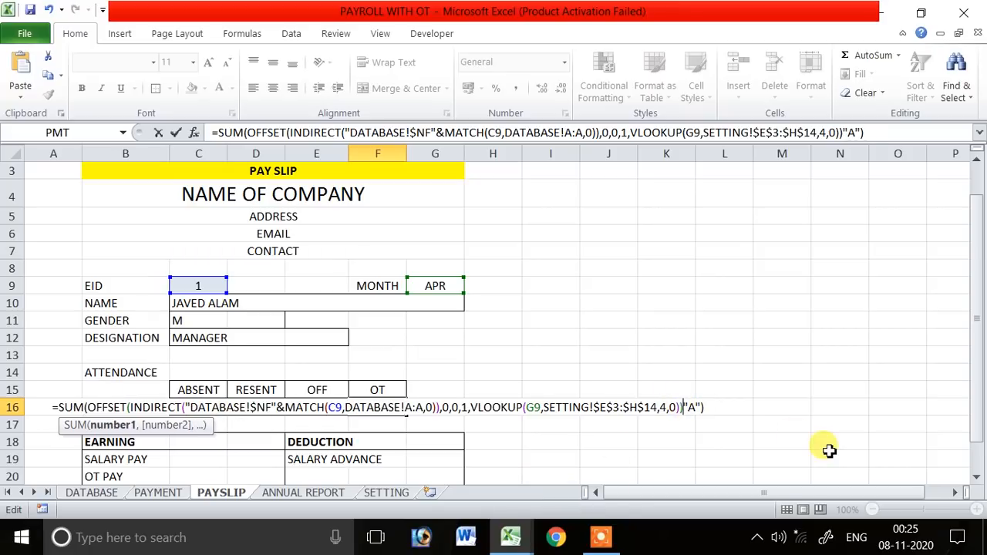
{"action": "key", "text": "Return"}
{"action": "key", "text": "Up"}
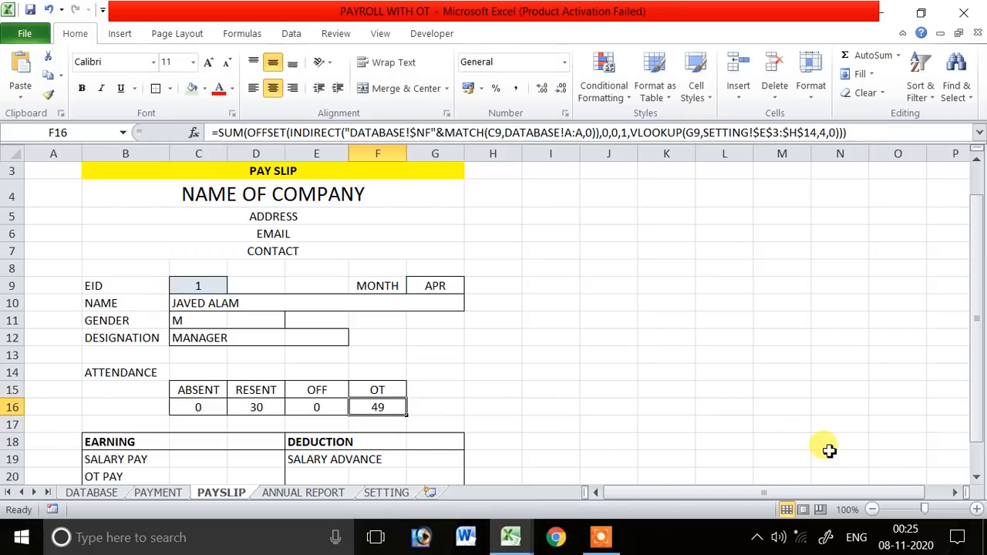
- Test the attendance formulas by setting the payslip month in G9 to JUL, OCT and finally FEB
{"action": "left_click", "coordinate": [498, 340]}
{"action": "left_click", "coordinate": [445, 289]}
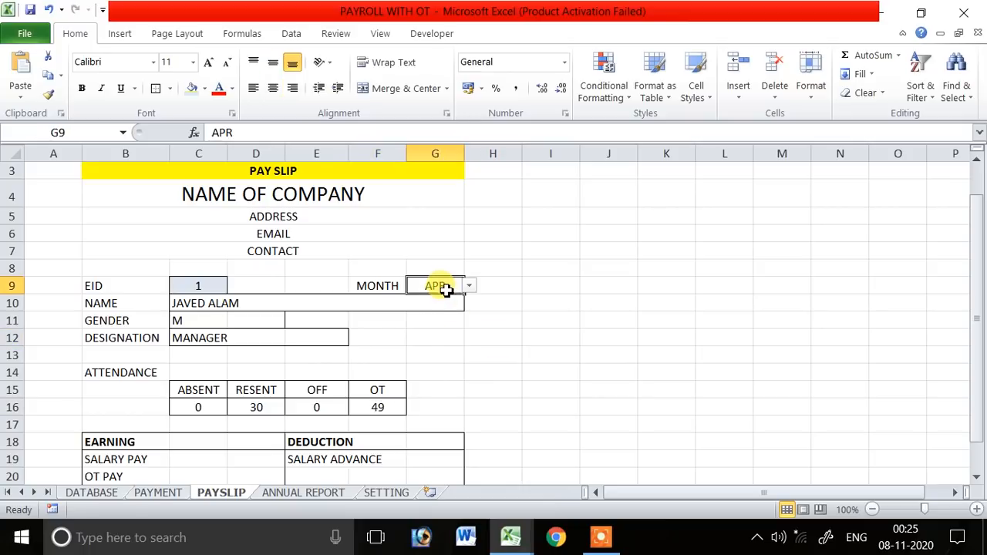
{"action": "left_click", "coordinate": [469, 287]}
{"action": "left_click", "coordinate": [453, 333]}
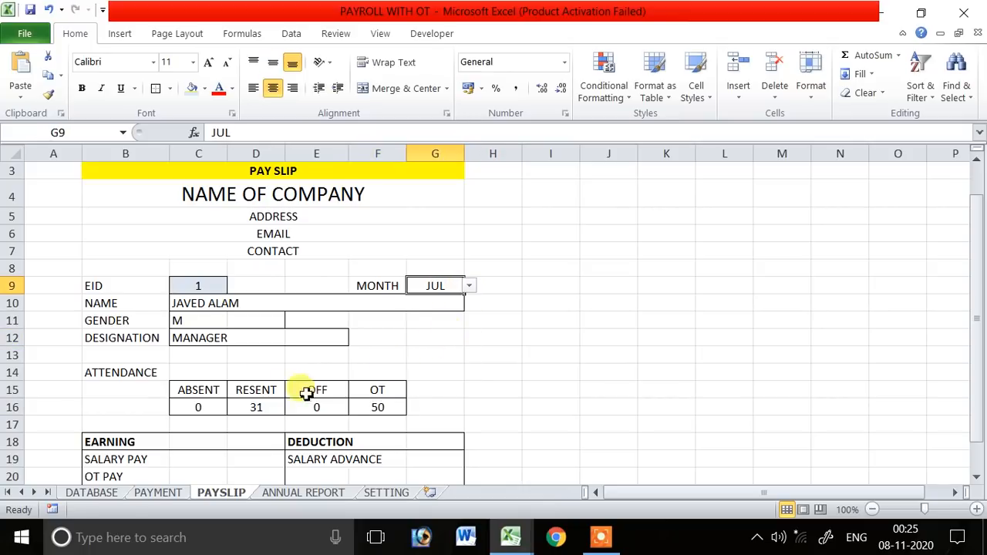
{"action": "left_click", "coordinate": [468, 286]}
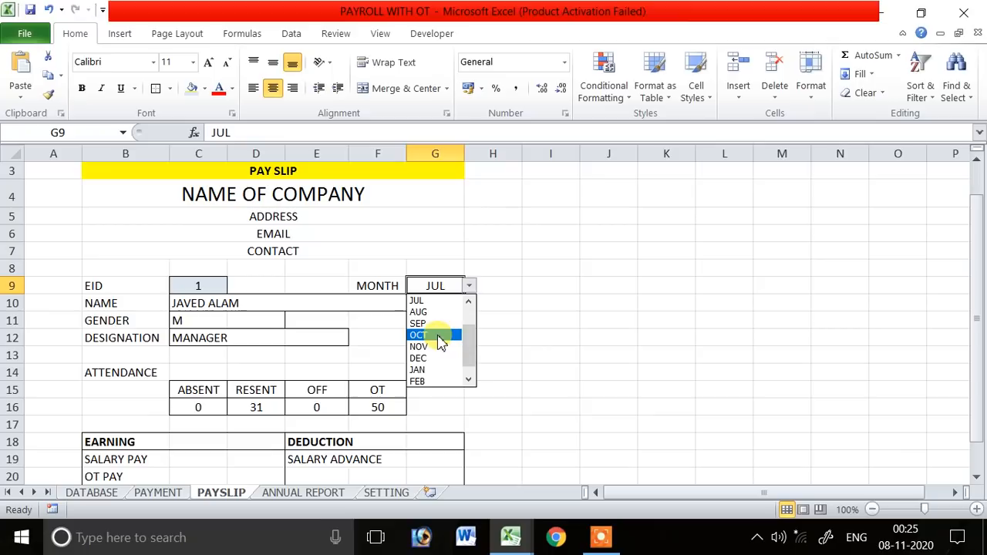
{"action": "left_click", "coordinate": [438, 336]}
{"action": "left_click", "coordinate": [469, 286]}
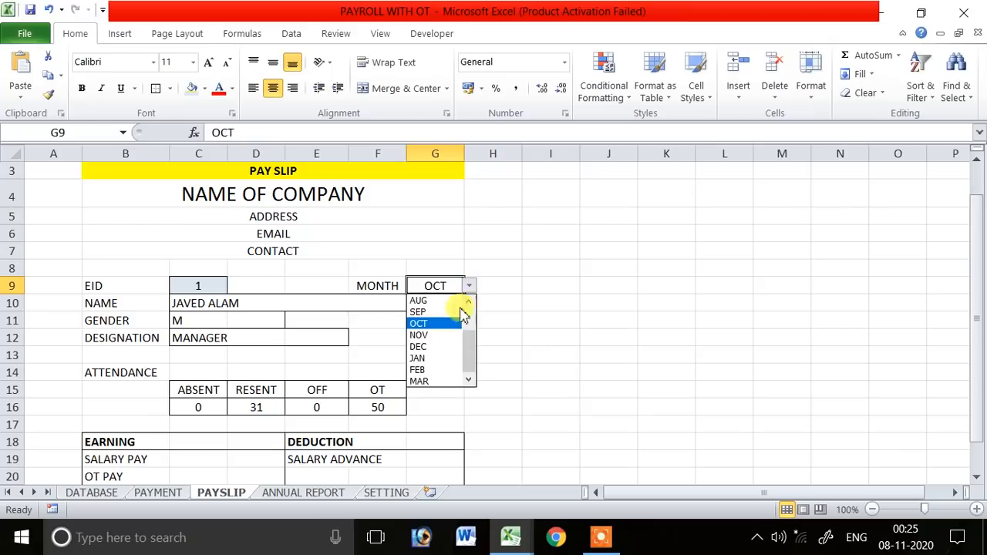
{"action": "left_click", "coordinate": [436, 369]}
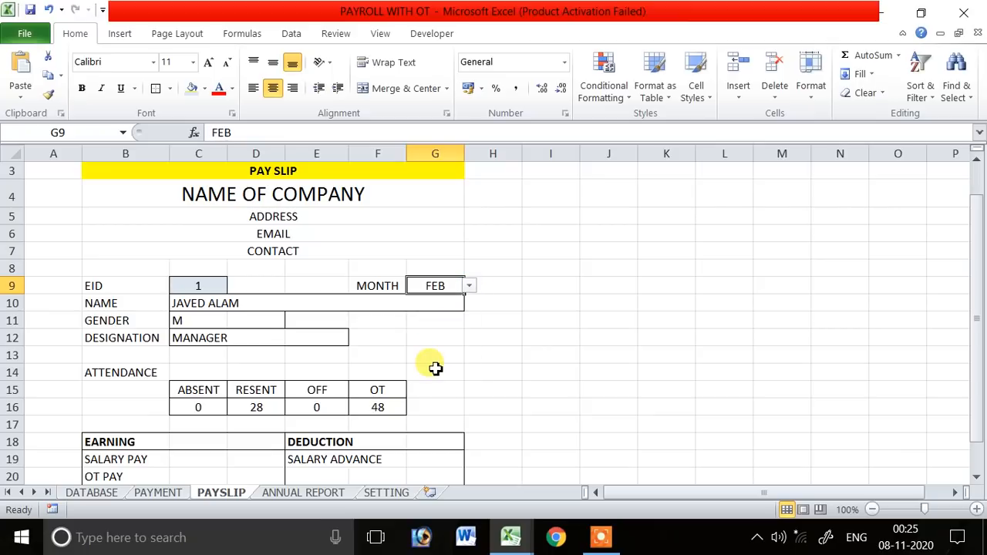
{"action": "left_click", "coordinate": [378, 409]}
{"action": "left_click", "coordinate": [323, 409]}
{"action": "left_click", "coordinate": [264, 407]}
{"action": "left_click", "coordinate": [205, 406]}
{"action": "left_click", "coordinate": [353, 410]}
- Make the attendance headings in C15:F15 bold
{"action": "left_click_drag", "start_coordinate": [383, 388], "coordinate": [220, 388]}
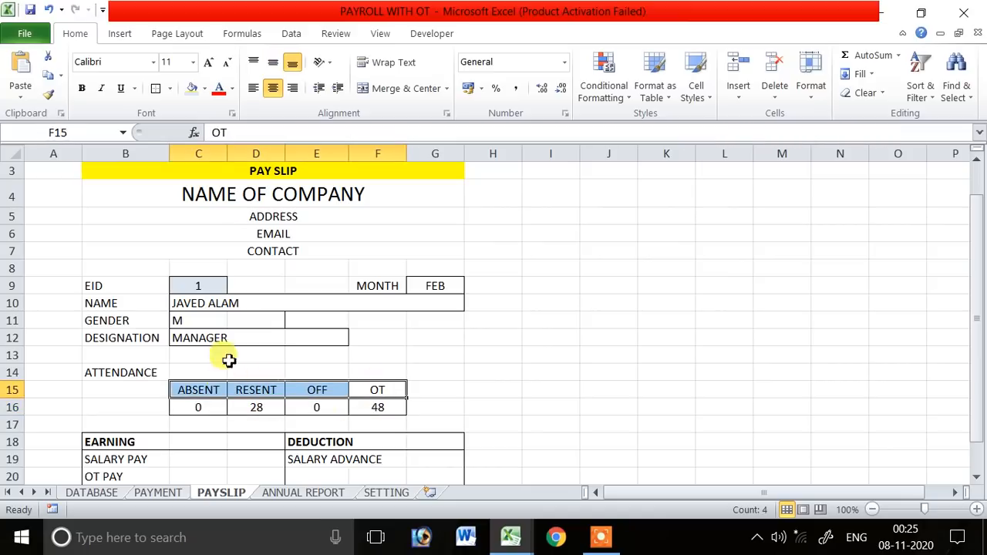
{"action": "left_click", "coordinate": [81, 88]}
{"action": "left_click", "coordinate": [121, 285]}
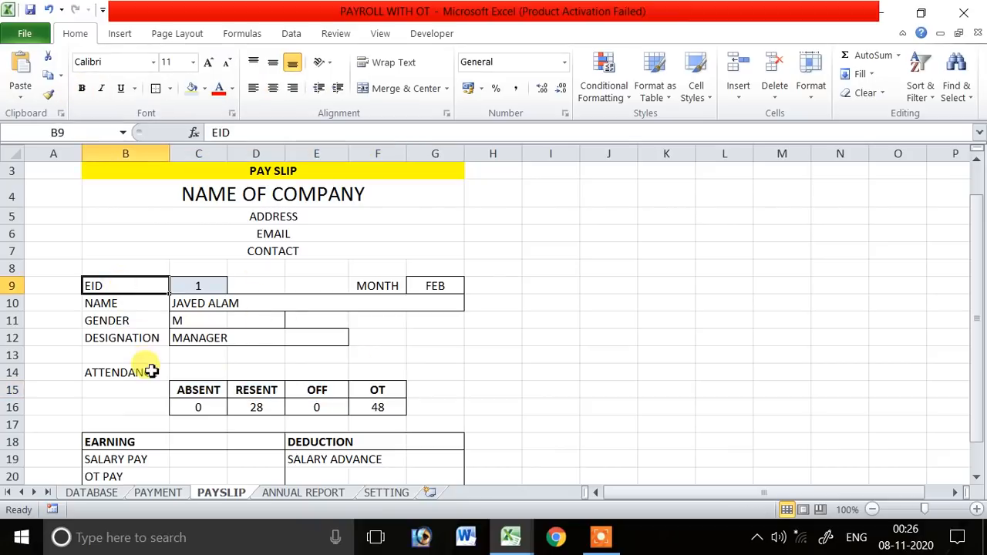
{"action": "scroll", "coordinate": [451, 360], "scroll_direction": "down", "scroll_amount": 1}
{"action": "scroll", "coordinate": [451, 360], "scroll_direction": "down", "scroll_amount": 1}
{"action": "scroll", "coordinate": [451, 360], "scroll_direction": "up", "scroll_amount": 3}
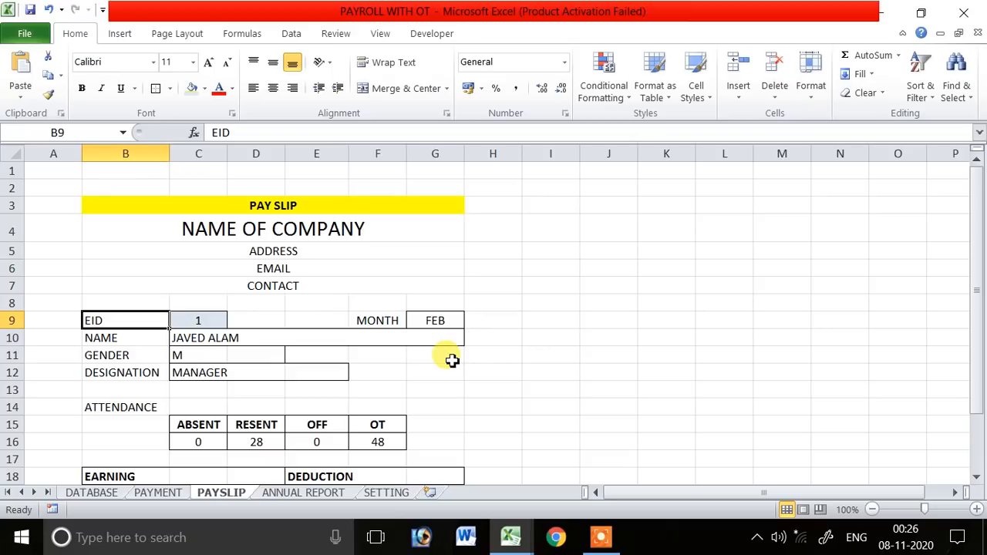
{"action": "left_click", "coordinate": [261, 203]}
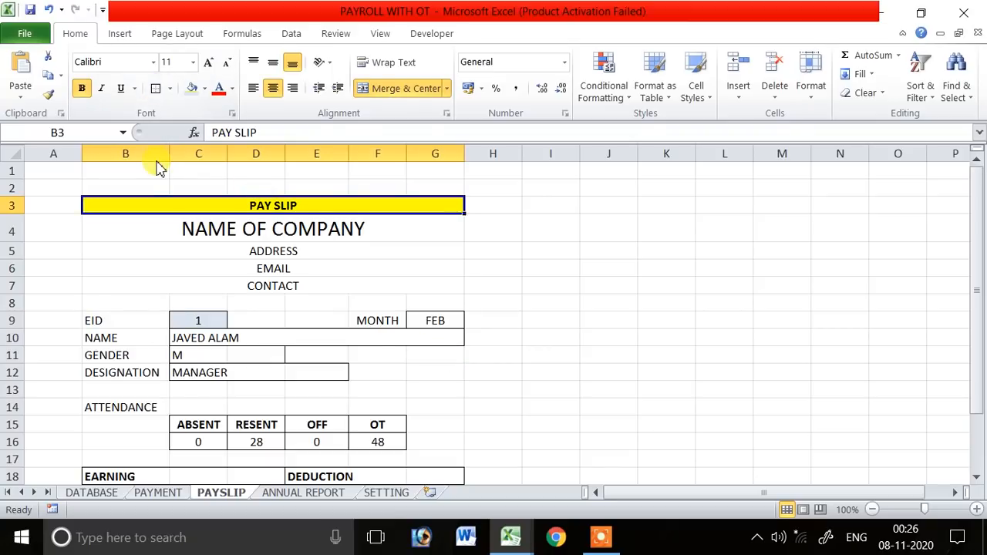
{"action": "left_click", "coordinate": [524, 319]}
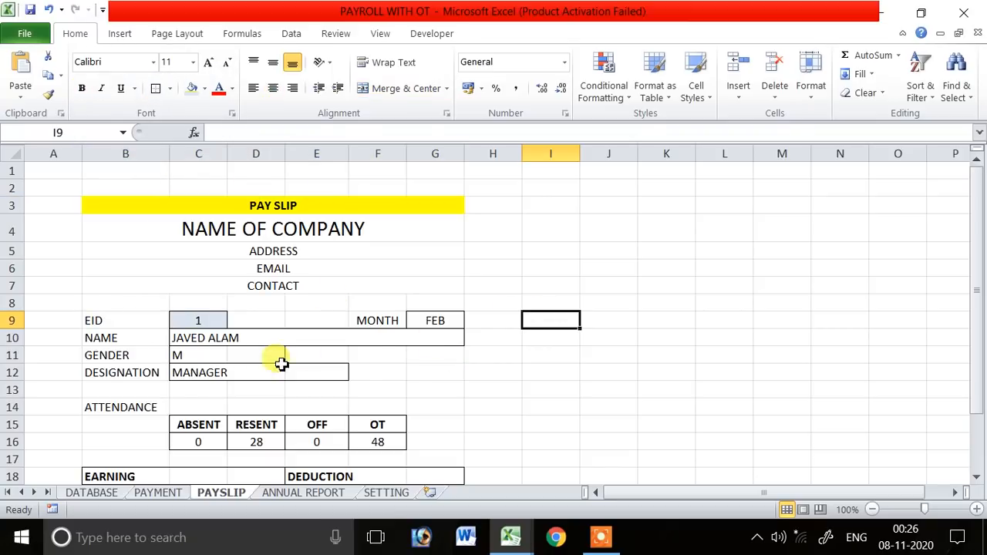
- Test the payslip lookups for other employees by entering EID 5 and finally EID 4 in C9
{"action": "left_click", "coordinate": [203, 320]}
{"action": "type", "text": "5"}
{"action": "key", "text": "Return"}
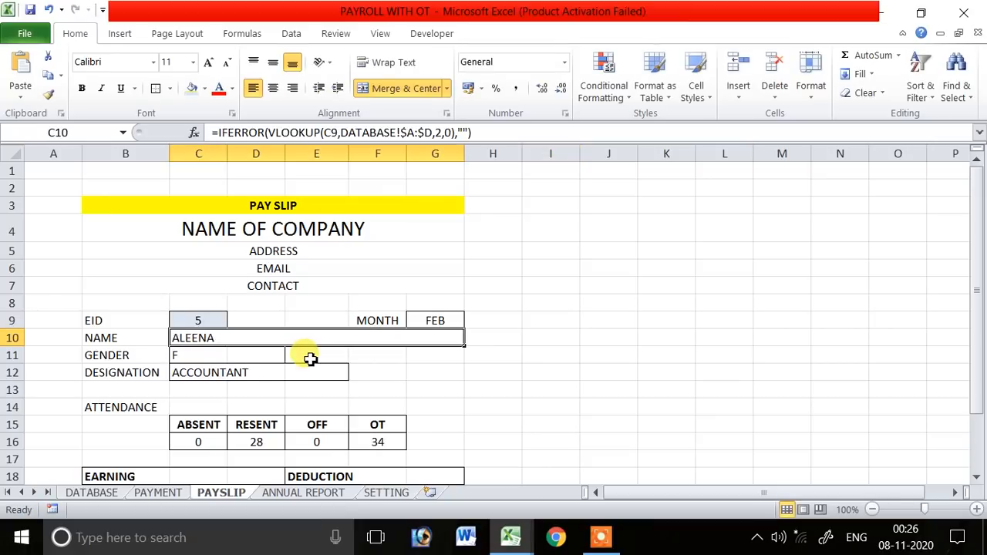
{"action": "scroll", "coordinate": [247, 325], "scroll_direction": "down", "scroll_amount": 1}
{"action": "left_click", "coordinate": [216, 264]}
{"action": "type", "text": "4"}
{"action": "key", "text": "Return"}
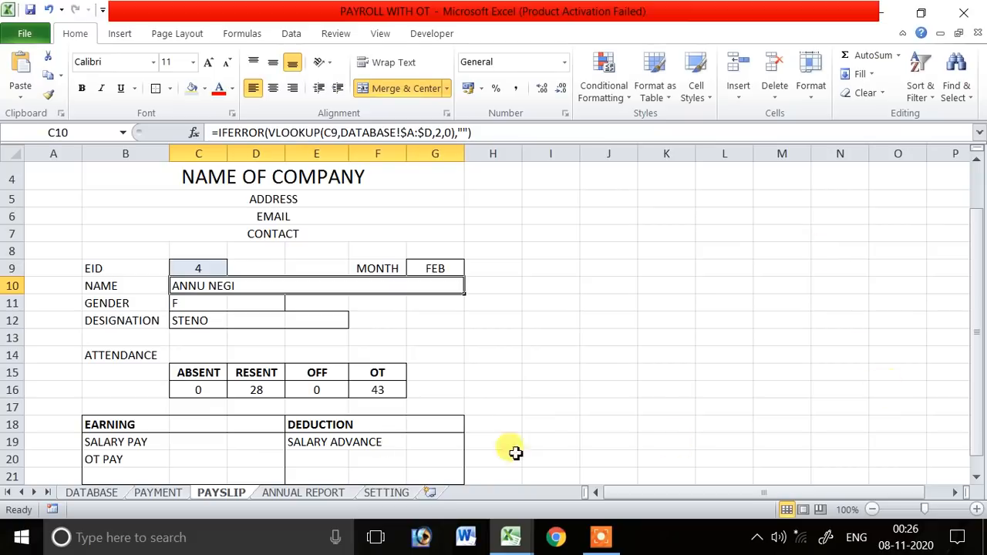
- Test the payslip attendance figures for another month by setting G9 to MAR
{"action": "left_click", "coordinate": [279, 390]}
{"action": "left_click", "coordinate": [397, 391]}
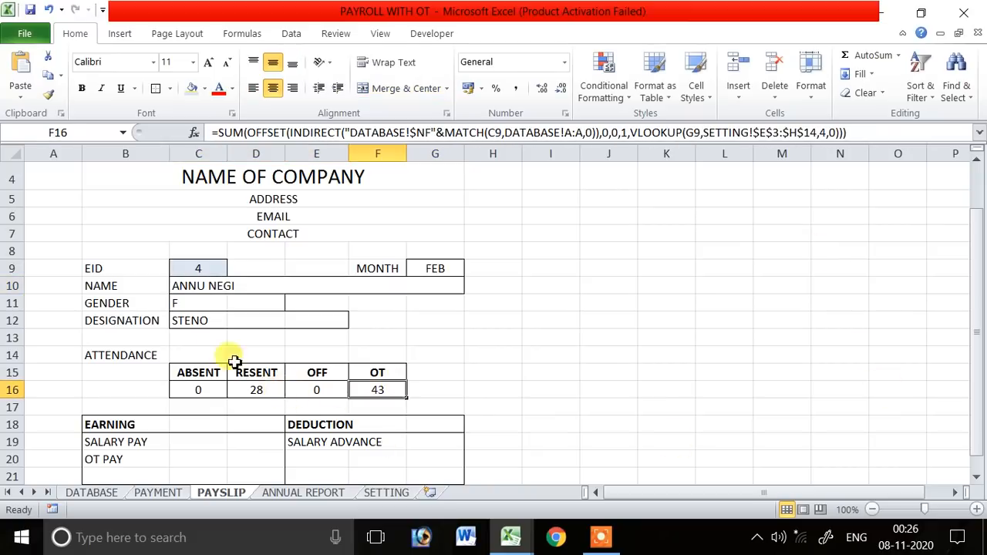
{"action": "left_click", "coordinate": [202, 267]}
{"action": "left_click", "coordinate": [435, 268]}
{"action": "left_click", "coordinate": [469, 269]}
{"action": "left_click", "coordinate": [452, 365]}
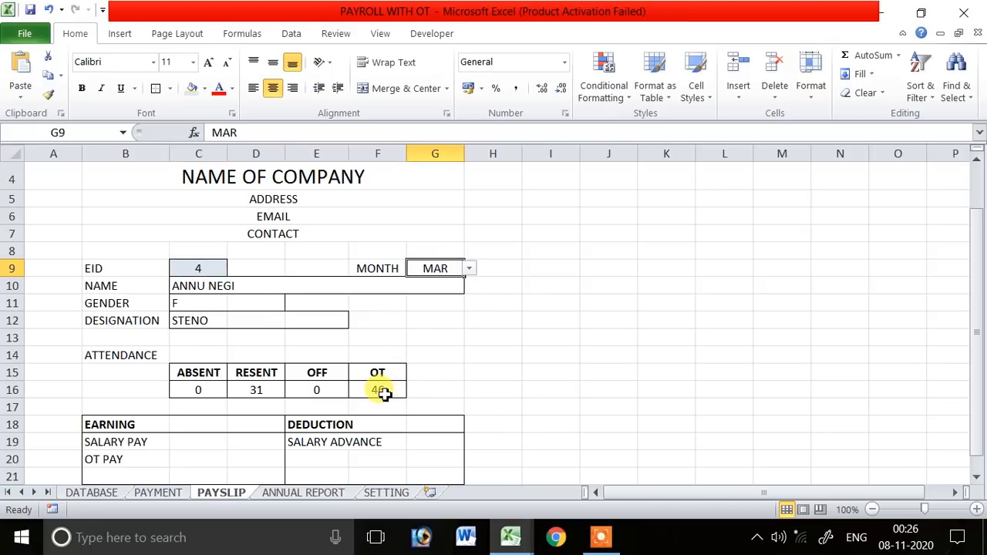
{"action": "left_click", "coordinate": [220, 266]}
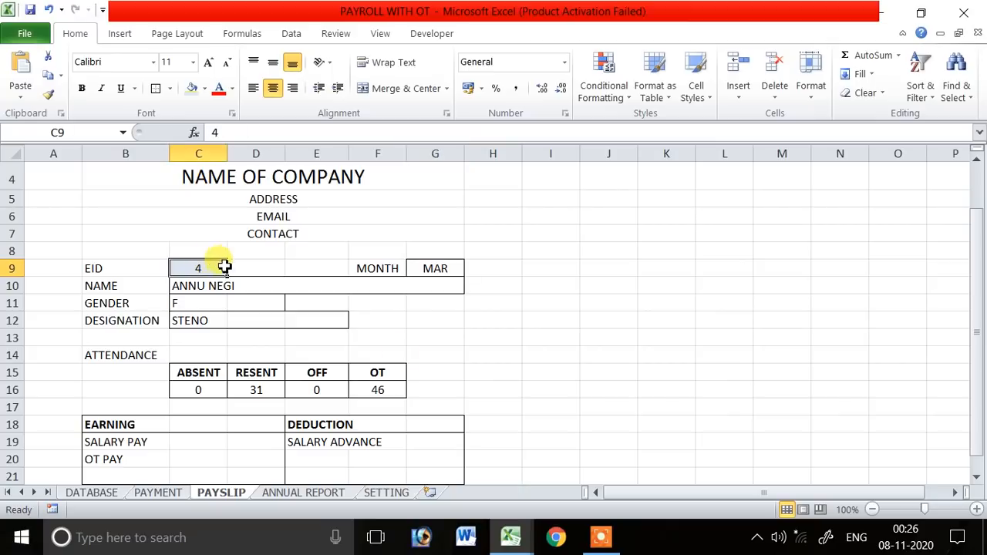
- On the DATABASE sheet, set EID 1's overtime for 08-Nov-20 in VS6 to 0
{"action": "left_click", "coordinate": [91, 493]}
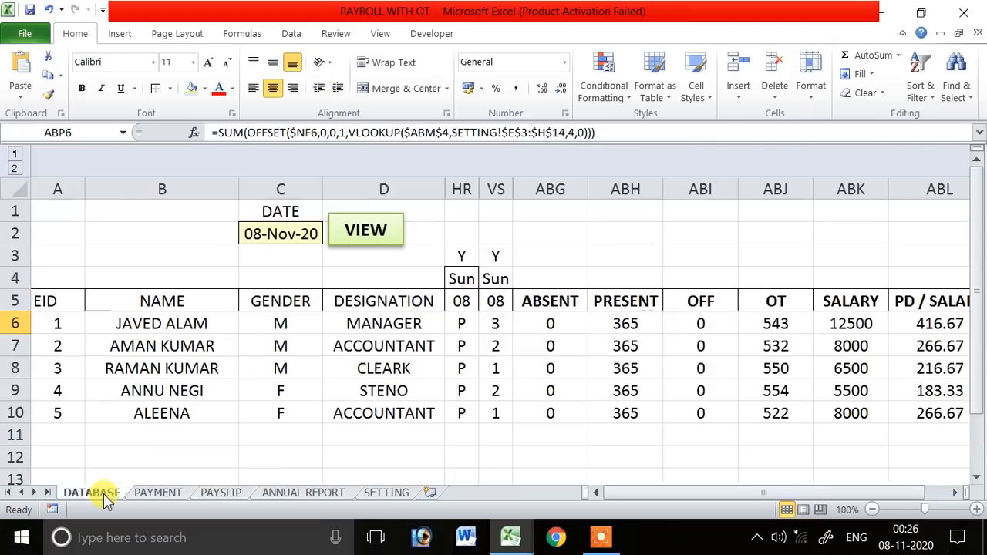
{"action": "left_click", "coordinate": [305, 241]}
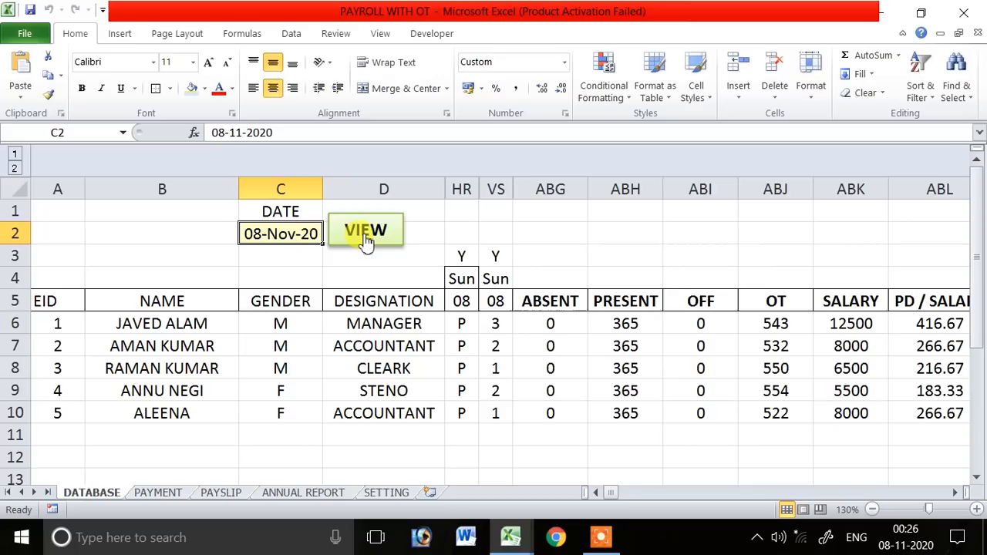
{"action": "left_click", "coordinate": [495, 324]}
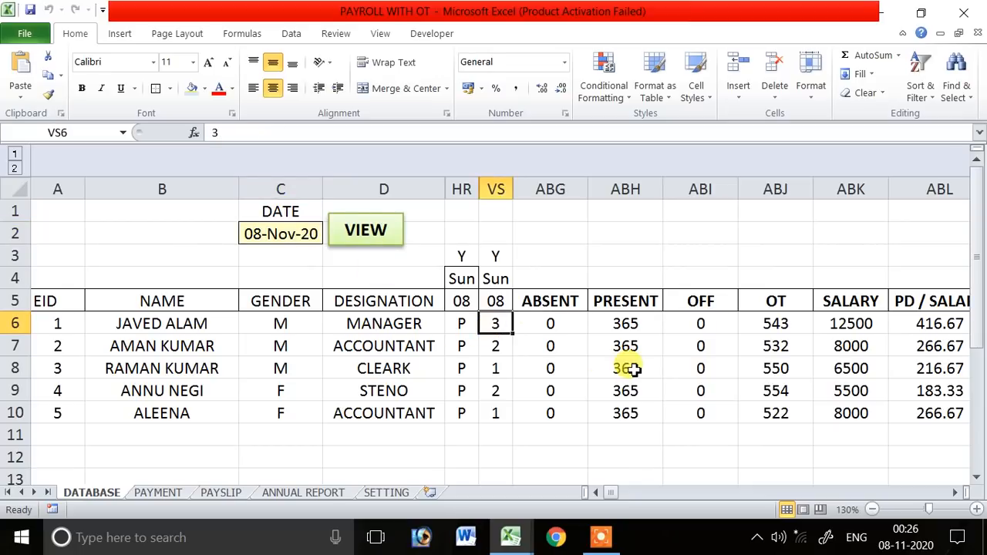
{"action": "type", "text": "0"}
{"action": "key", "text": "Return"}
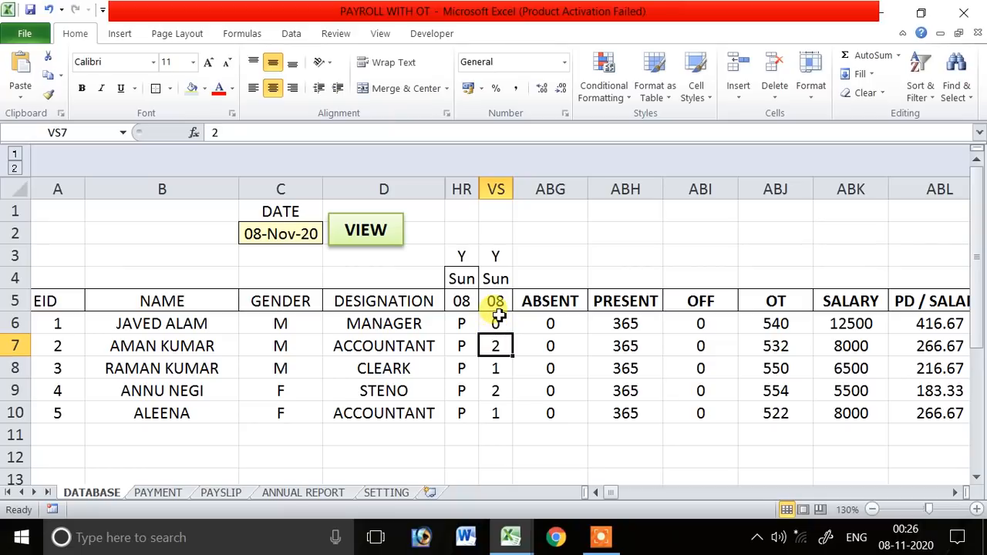
{"action": "left_click", "coordinate": [499, 322]}
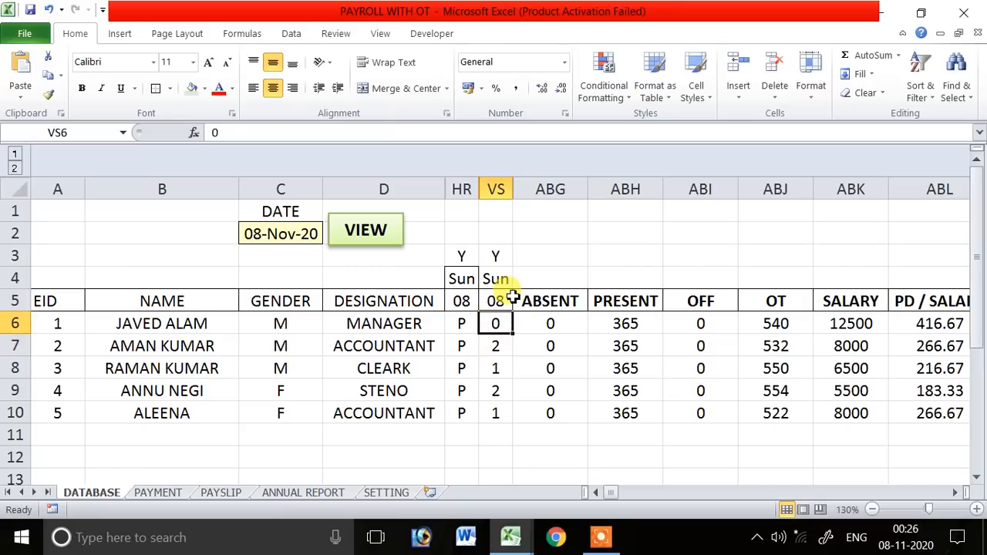
{"action": "mouse_move", "coordinate": [612, 498]}
{"action": "left_mouse_down"}
{"action": "mouse_move", "coordinate": [624, 496]}
{"action": "mouse_move", "coordinate": [595, 498]}
{"action": "left_mouse_up"}
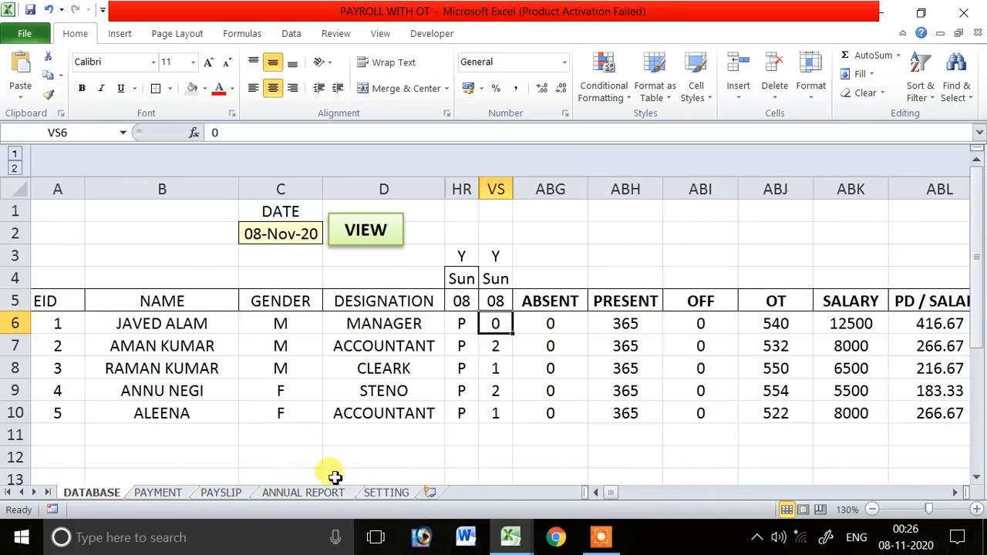
- On the PAYSLIP sheet, set the EID in C9 to 1 and check the OT figure in F16
{"action": "left_click", "coordinate": [235, 494]}
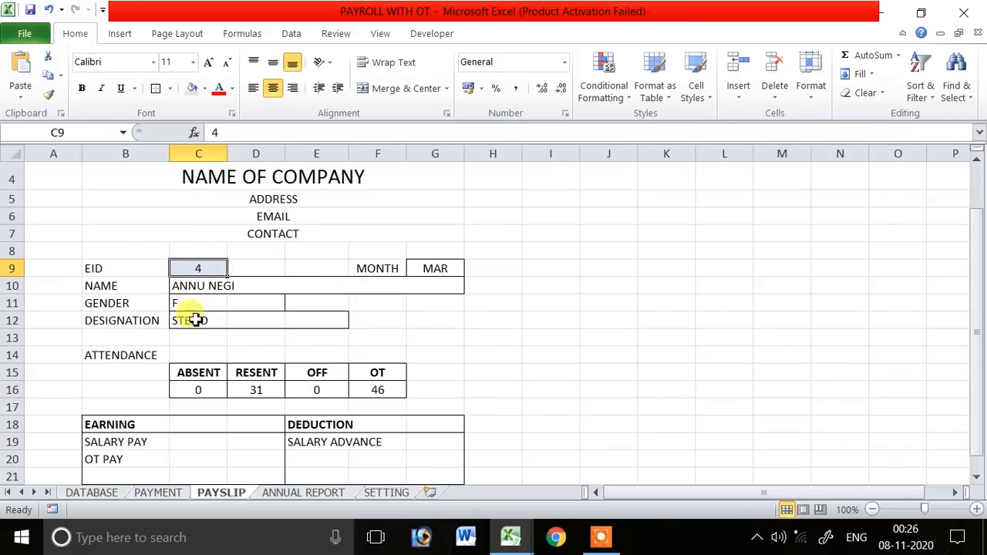
{"action": "type", "text": "1"}
{"action": "key", "text": "Return"}
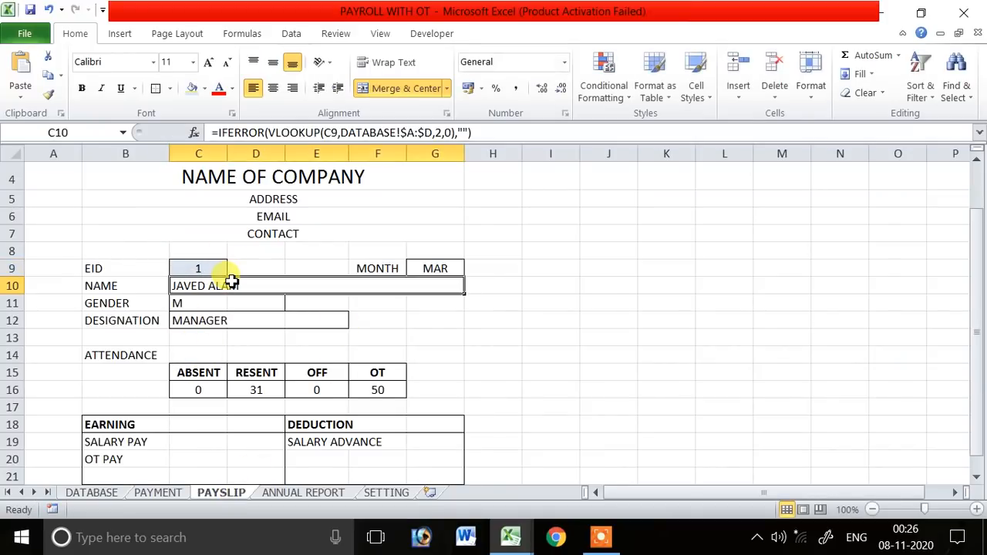
{"action": "left_click", "coordinate": [383, 392]}
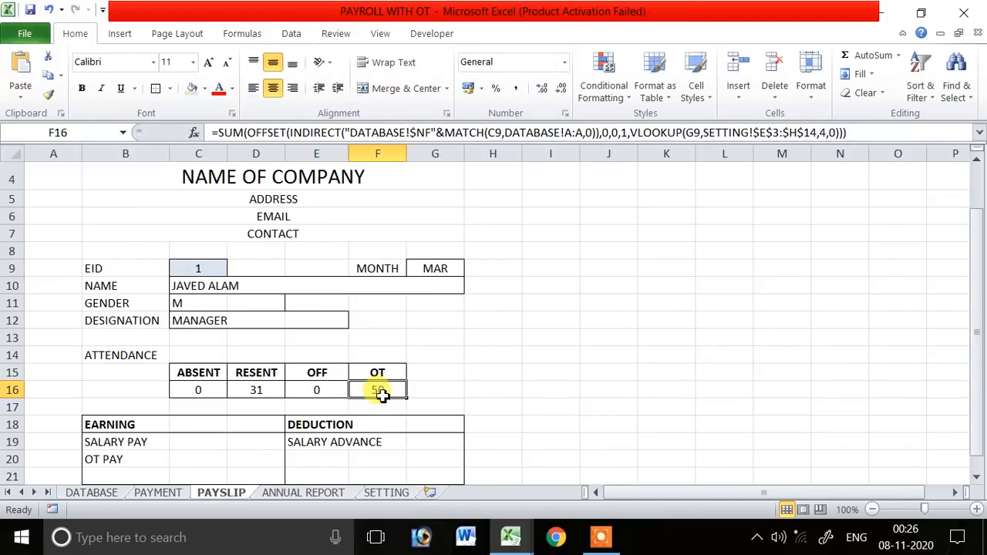
{"action": "left_click", "coordinate": [440, 268]}
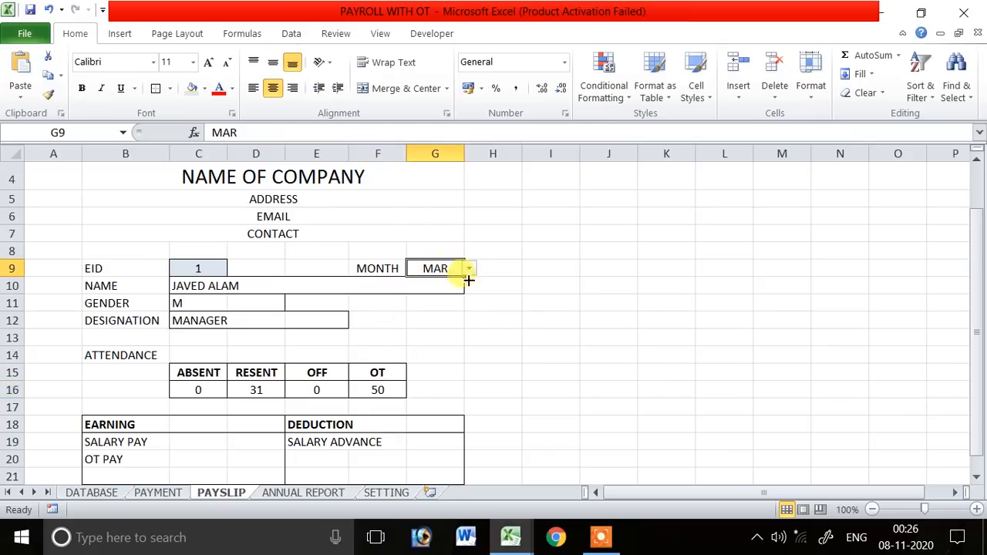
- On the DATABASE sheet, set the date in C2 to 3-3-21 and show that day's attendance columns
{"action": "left_click", "coordinate": [100, 498]}
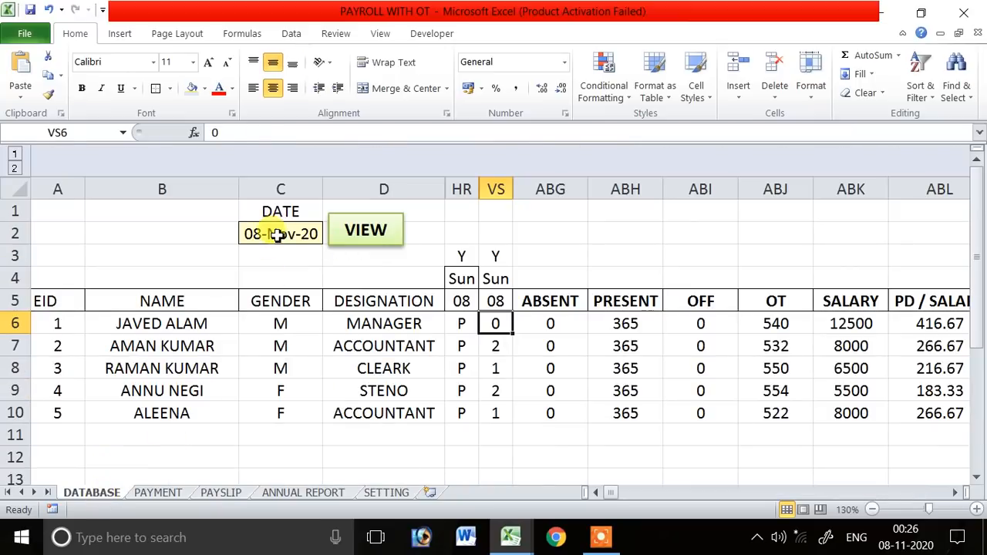
{"action": "type", "text": "3-3-2"}
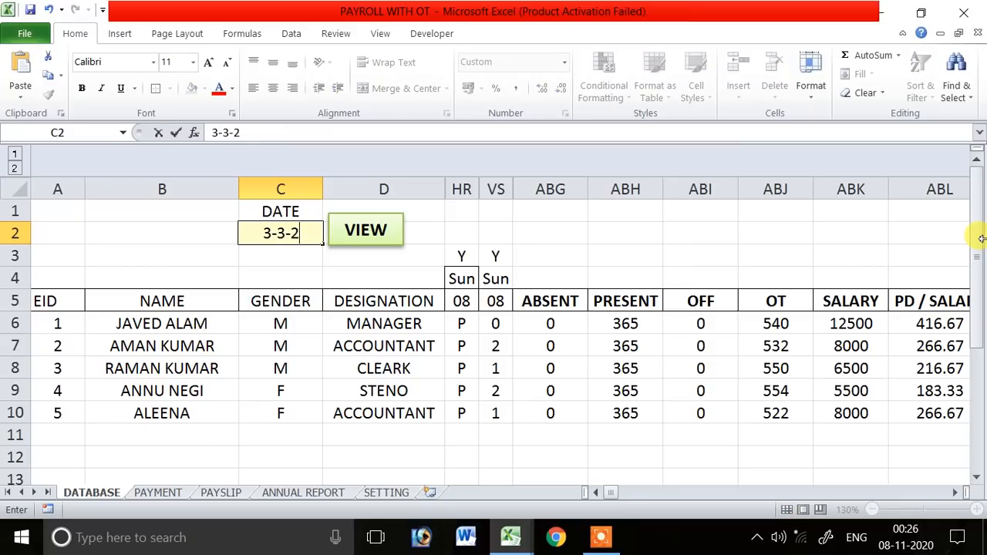
{"action": "type", "text": "1"}
{"action": "key", "text": "Return"}
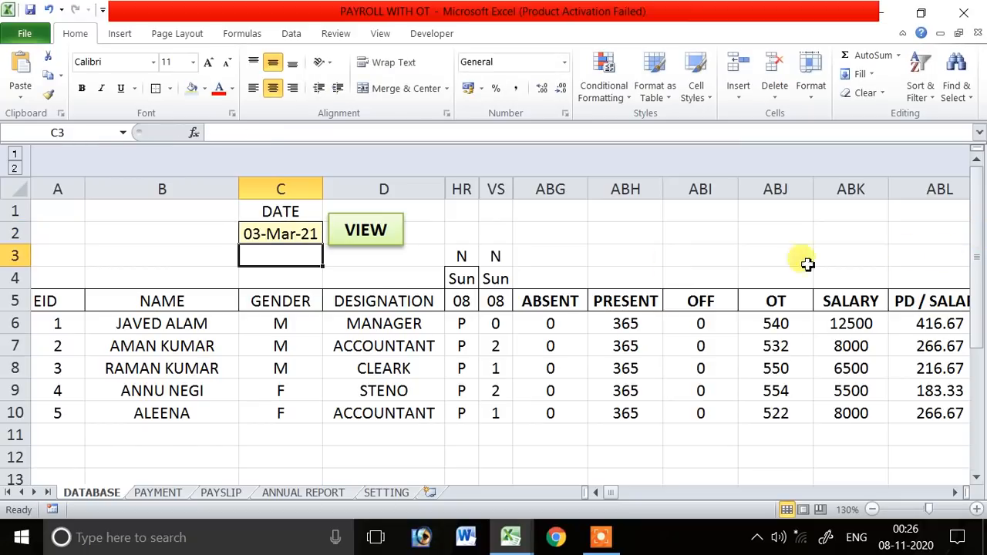
{"action": "left_click", "coordinate": [378, 248]}
- Set EID 1's overtime for 03-Mar-21 in AAD6 to 4
{"action": "left_click", "coordinate": [507, 326]}
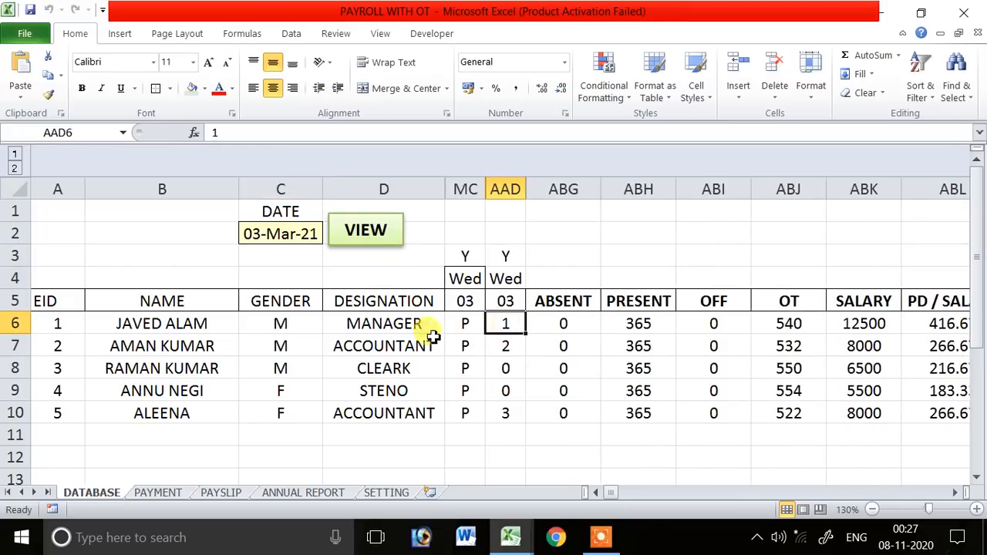
{"action": "type", "text": "4"}
{"action": "key", "text": "Return"}
- Compare the payslip's OT figure and F16 formula with the 03-Mar-21 DATABASE entry and the month table on the SETTING sheet
{"action": "left_click", "coordinate": [220, 493]}
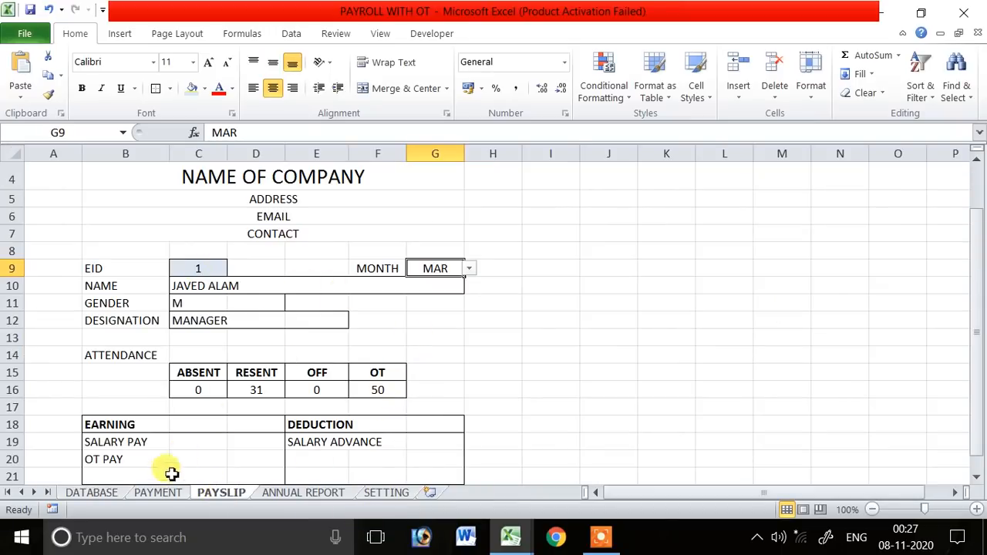
{"action": "left_click", "coordinate": [116, 493]}
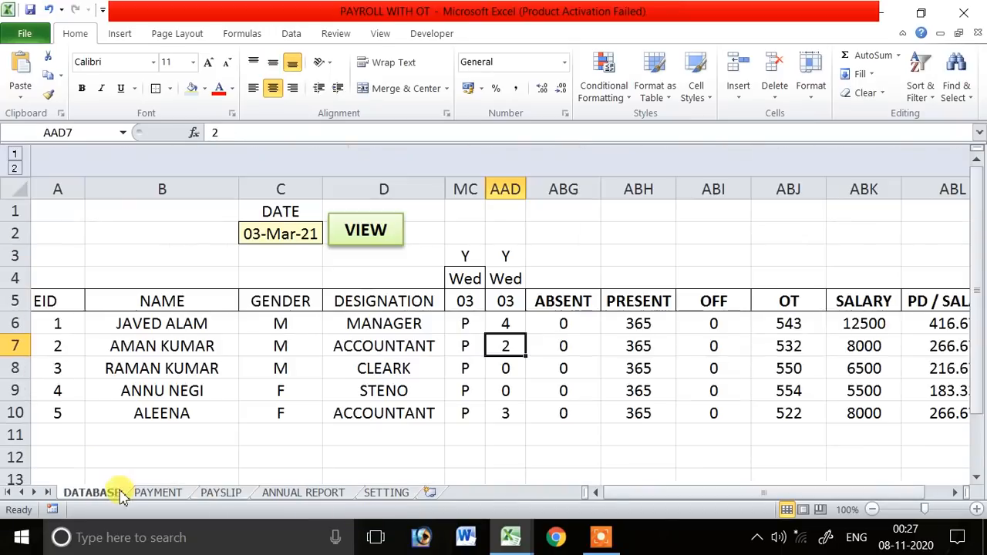
{"action": "left_click", "coordinate": [283, 231]}
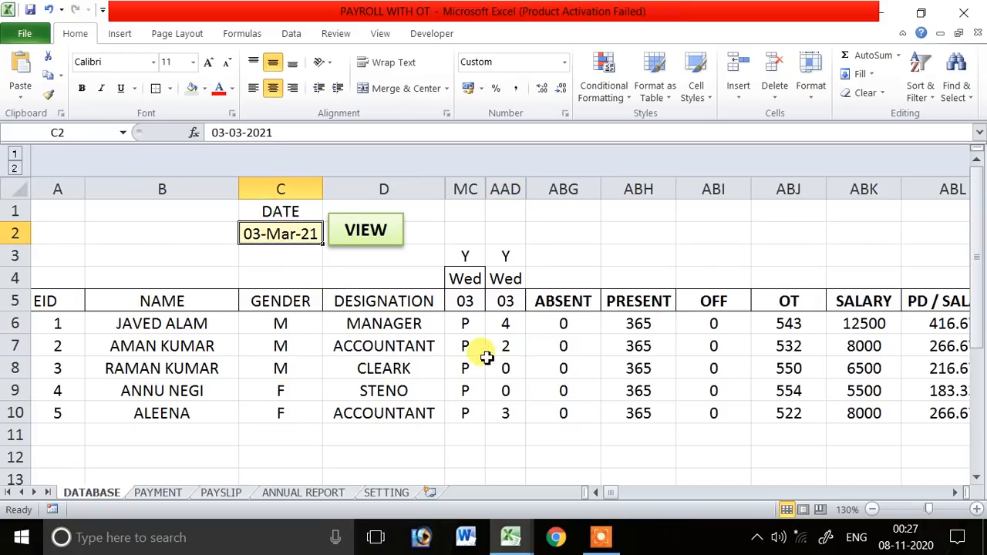
{"action": "left_click", "coordinate": [505, 324]}
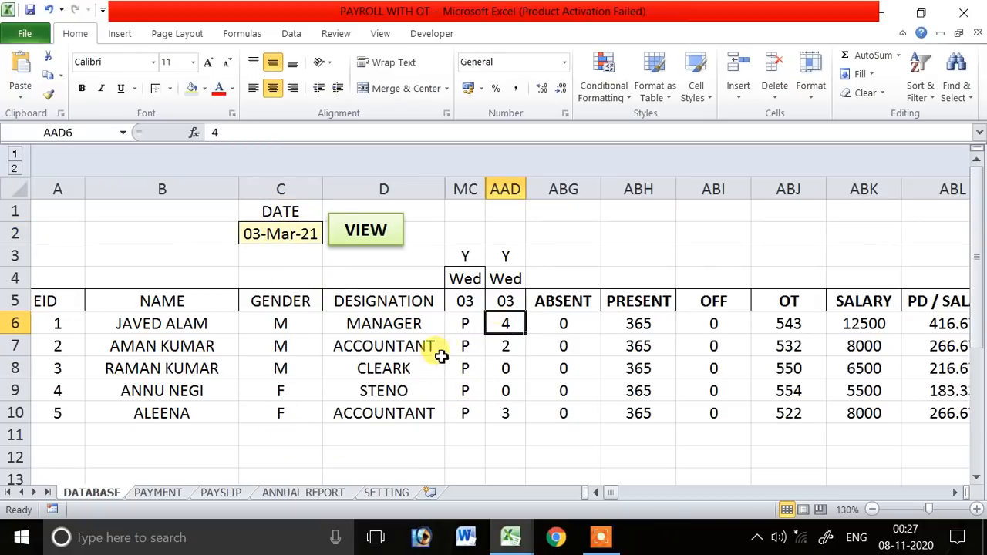
{"action": "left_click", "coordinate": [511, 347]}
{"action": "left_click", "coordinate": [507, 330]}
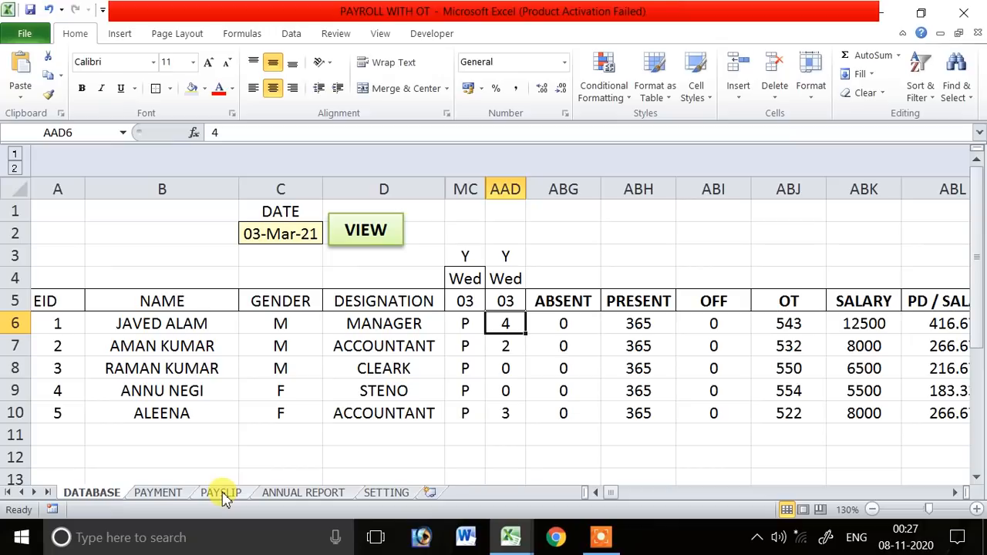
{"action": "left_click", "coordinate": [367, 496]}
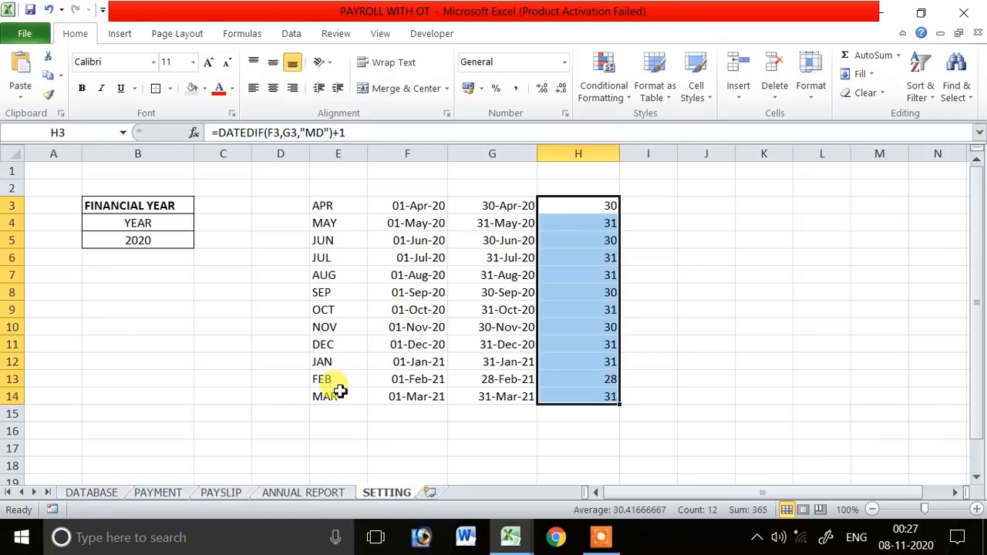
{"action": "left_click", "coordinate": [216, 493]}
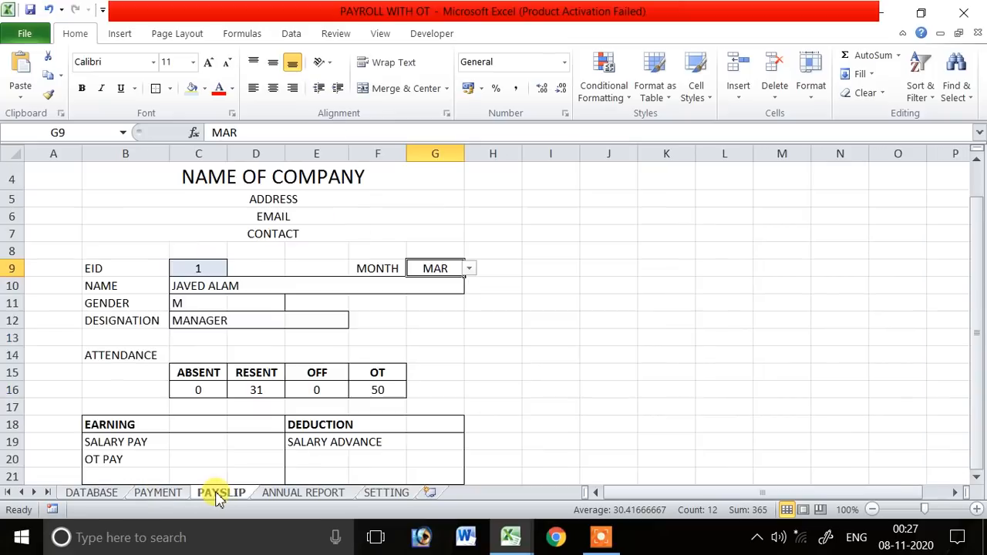
{"action": "left_click", "coordinate": [383, 391]}
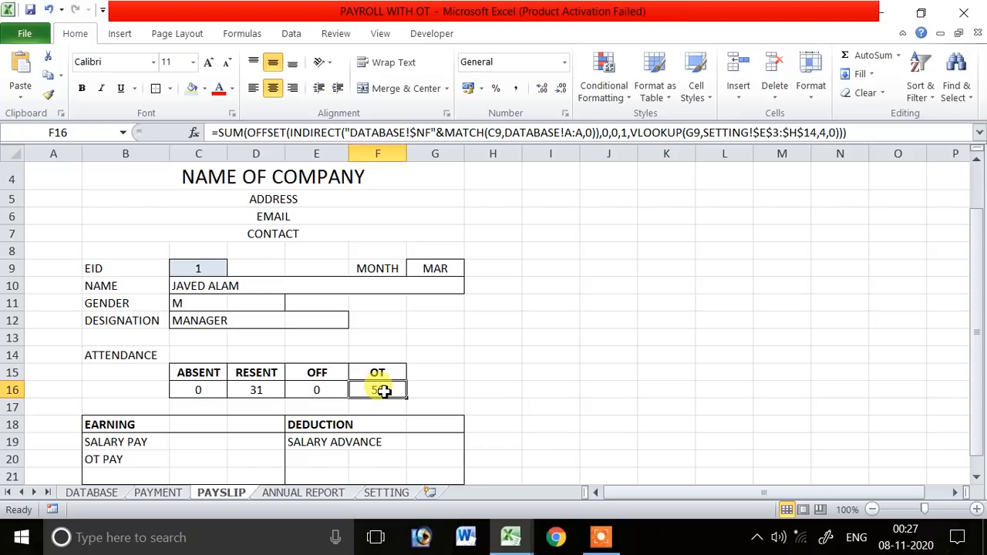
{"action": "double_click", "coordinate": [383, 392]}
{"action": "key", "text": "Return"}
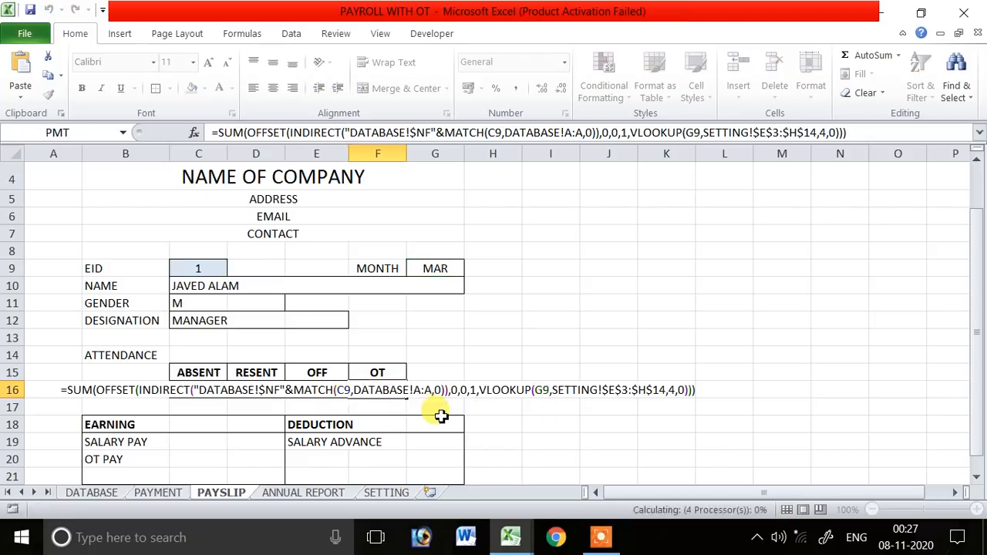
- Set the payslip month in G9 to FEB and check the OT figure in F16
{"action": "left_click", "coordinate": [437, 269]}
{"action": "left_click", "coordinate": [469, 269]}
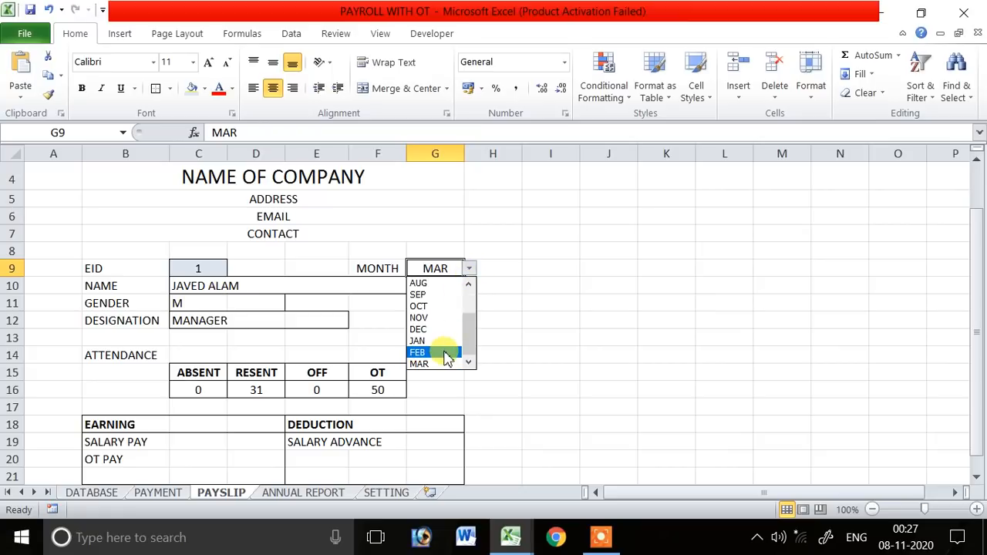
{"action": "left_click", "coordinate": [445, 351]}
{"action": "left_click", "coordinate": [378, 388]}
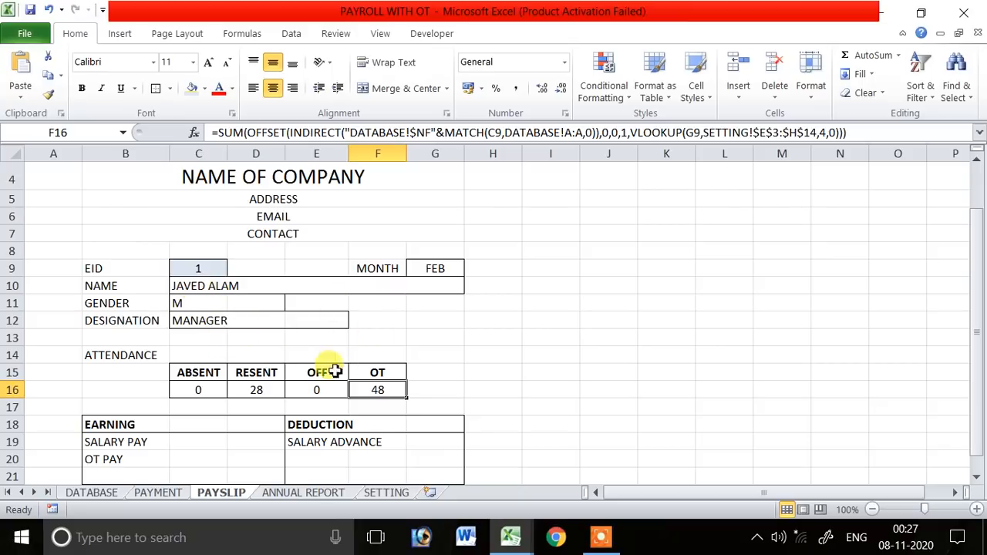
- Check EID 1's FEB and MAR overtime totals in the DATABASE monthly summary, and return to the PAYSLIP sheet
{"action": "left_click", "coordinate": [112, 492]}
{"action": "left_click", "coordinate": [112, 323]}
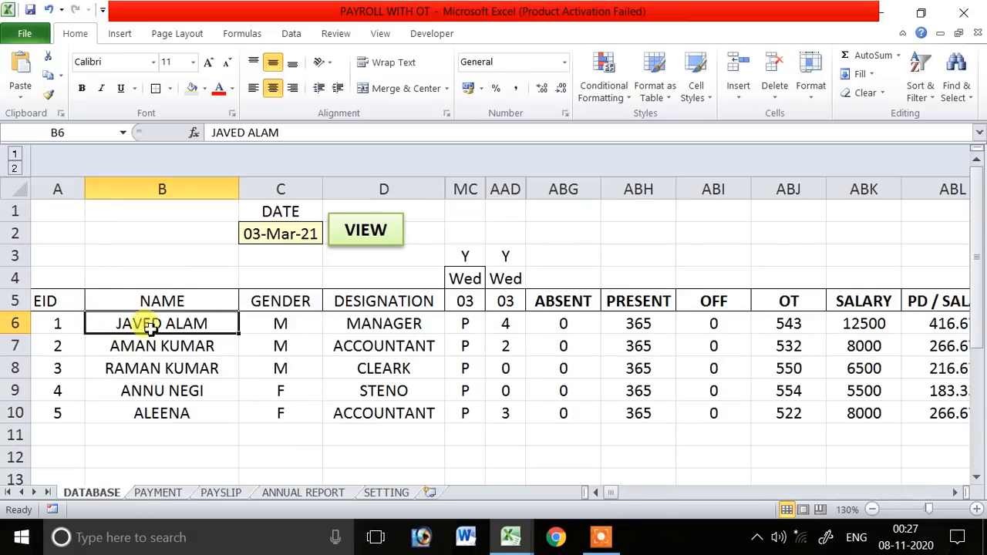
{"action": "left_click_drag", "start_coordinate": [612, 491], "coordinate": [954, 496]}
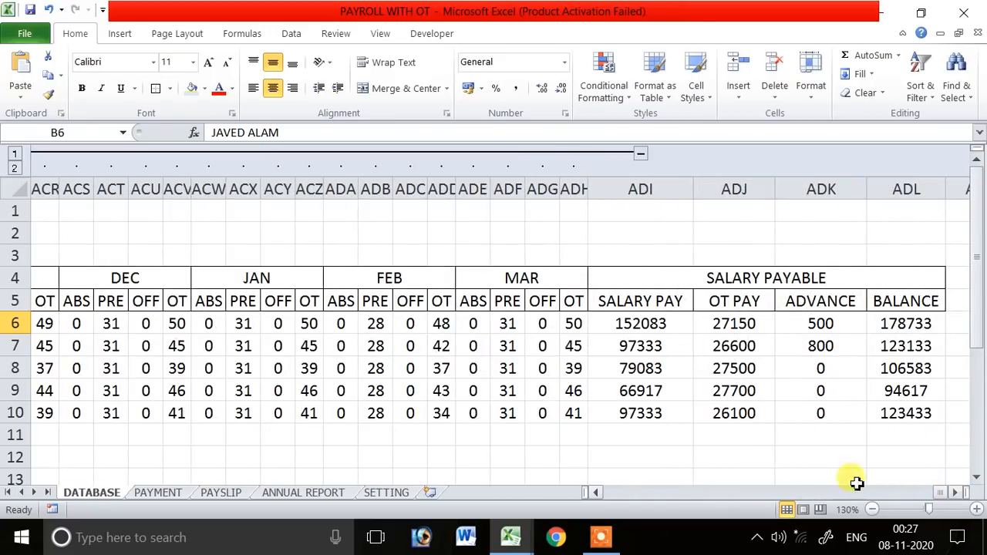
{"action": "left_click", "coordinate": [441, 323]}
{"action": "left_click", "coordinate": [577, 324]}
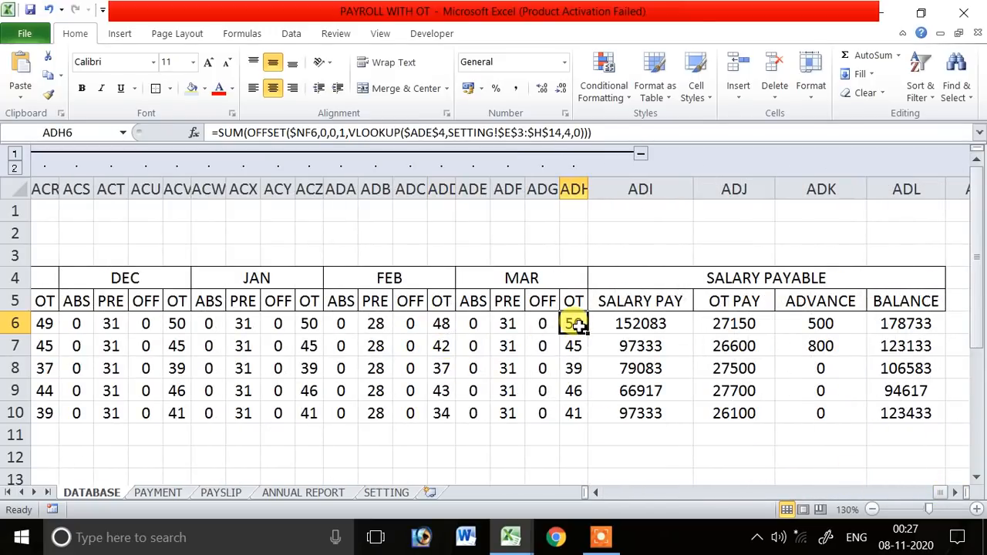
{"action": "left_click", "coordinate": [440, 324]}
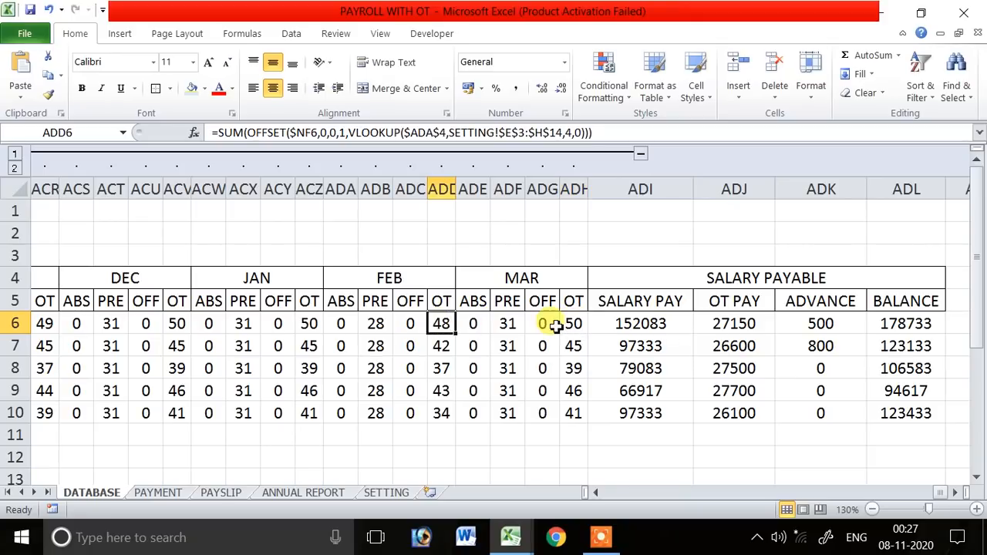
{"action": "left_click", "coordinate": [574, 324]}
{"action": "left_click_drag", "start_coordinate": [939, 494], "coordinate": [291, 465]}
{"action": "left_click", "coordinate": [207, 495]}
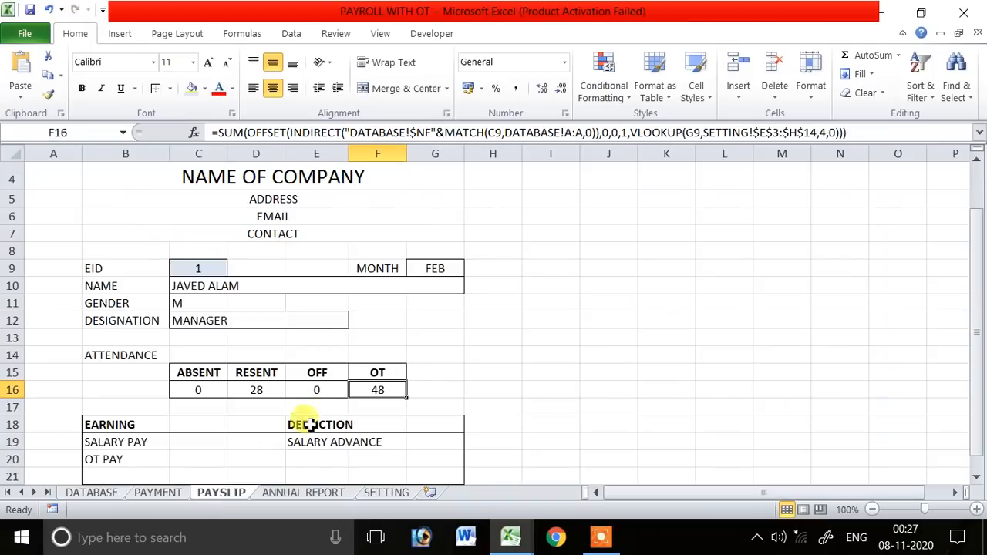
- Check EID 1's PD / SALARY formula in DATABASE as the source for the payslip's SALARY PAY cell D19, and return to PAYSLIP
{"action": "scroll", "coordinate": [352, 391], "scroll_direction": "down", "scroll_amount": 4}
{"action": "left_click", "coordinate": [245, 277]}
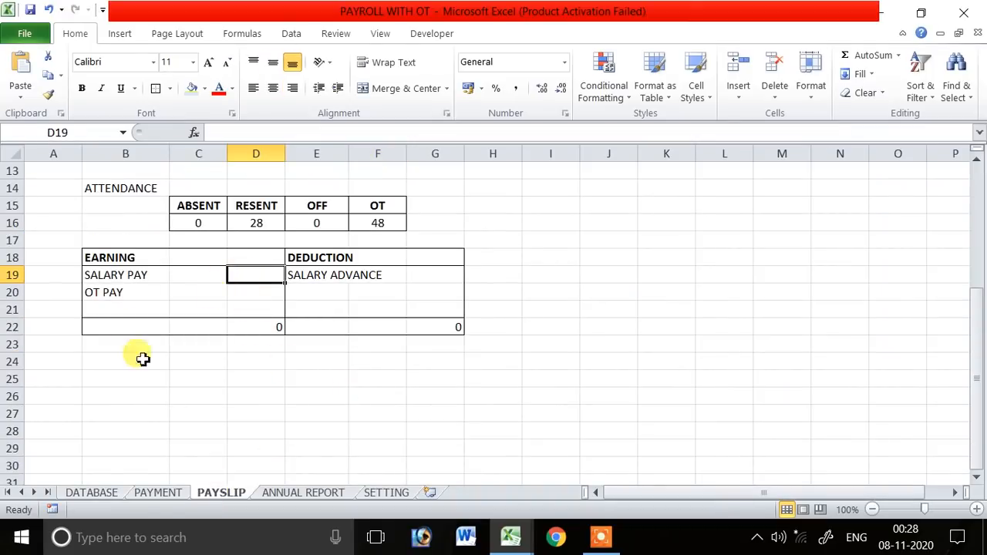
{"action": "left_click", "coordinate": [116, 278]}
{"action": "left_click", "coordinate": [267, 276]}
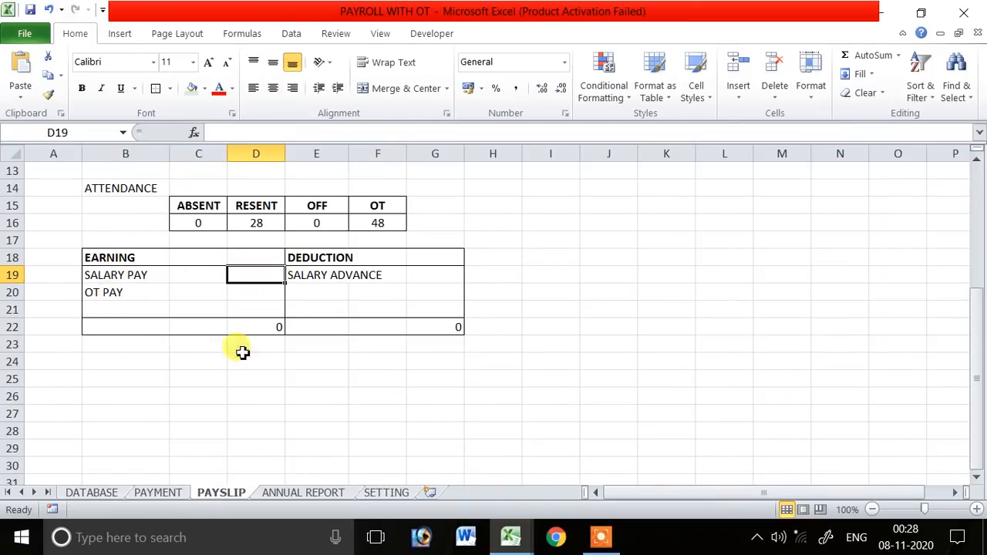
{"action": "scroll", "coordinate": [286, 447], "scroll_direction": "up", "scroll_amount": 1}
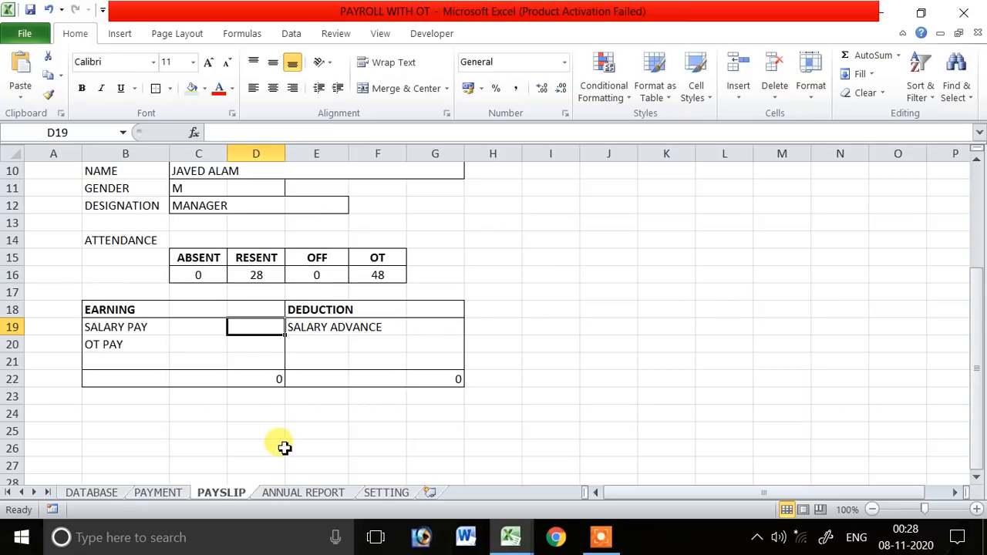
{"action": "scroll", "coordinate": [282, 448], "scroll_direction": "up", "scroll_amount": 2}
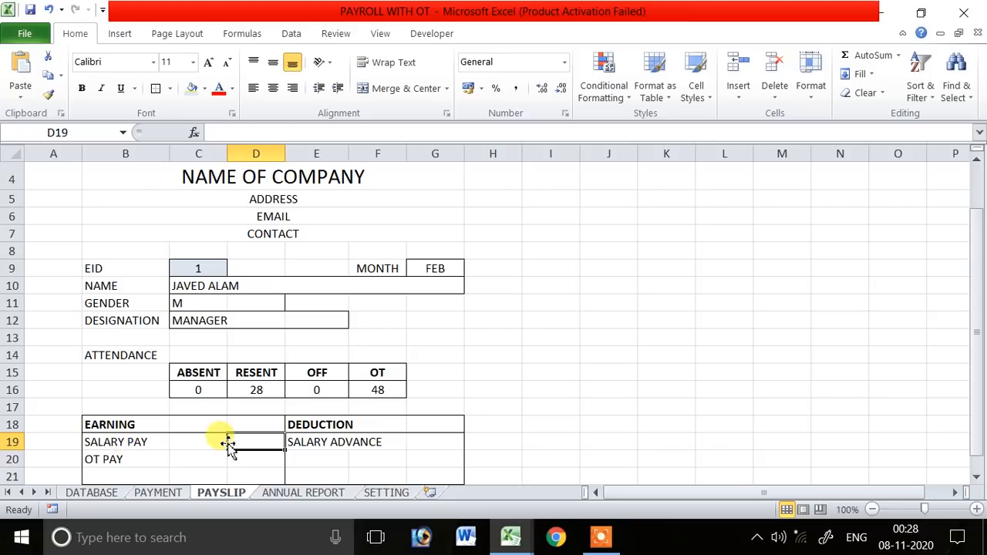
{"action": "left_click", "coordinate": [109, 495]}
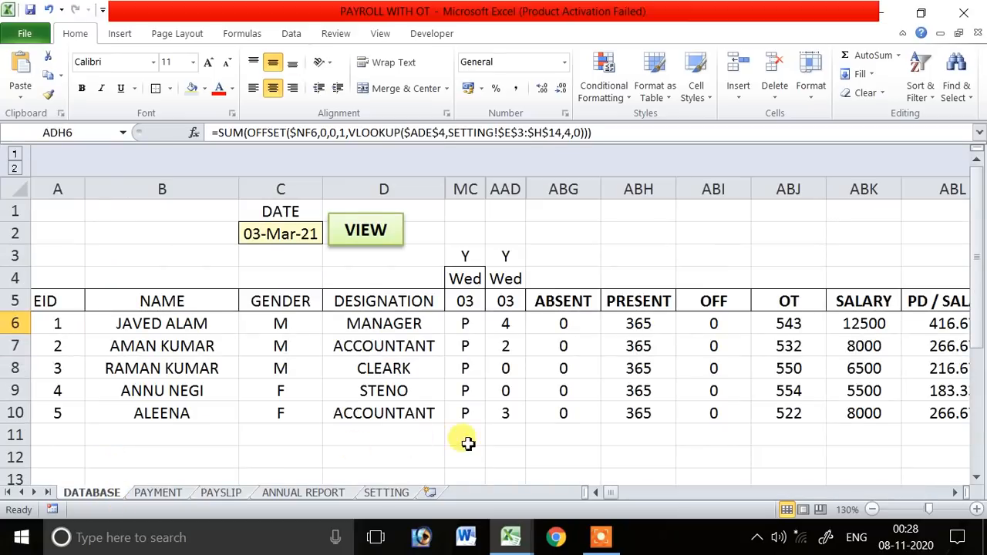
{"action": "left_click", "coordinate": [916, 323]}
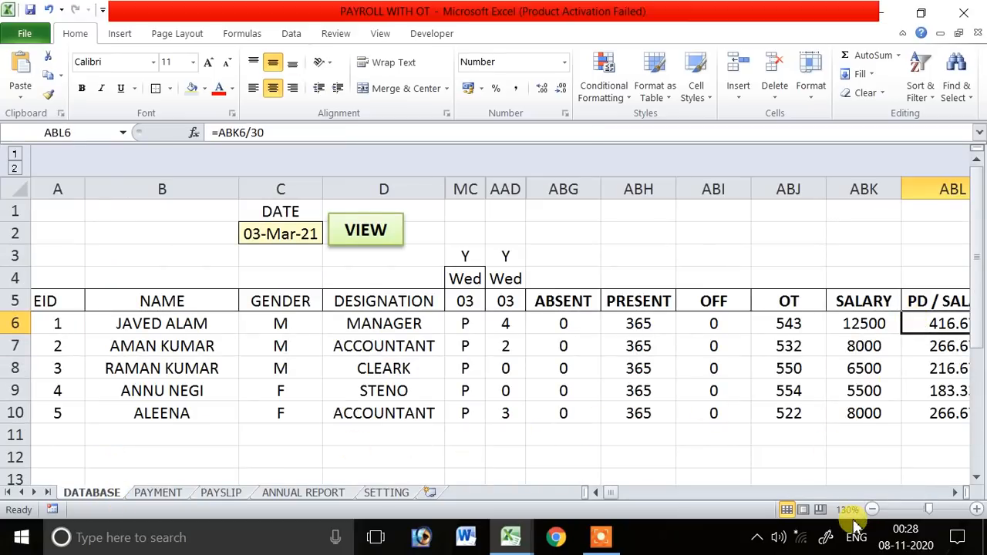
{"action": "left_click_drag", "start_coordinate": [611, 493], "coordinate": [618, 496]}
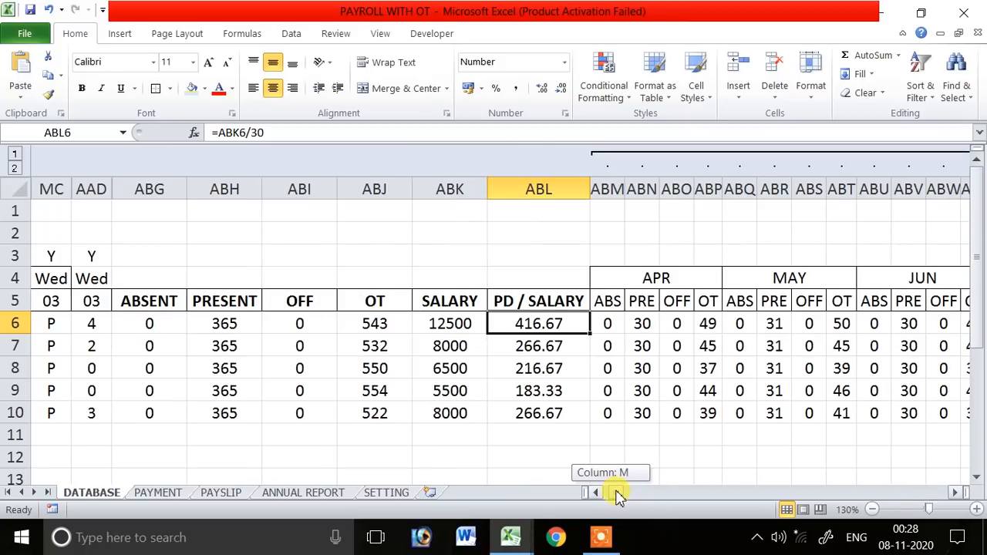
{"action": "left_click_drag", "start_coordinate": [617, 496], "coordinate": [555, 502]}
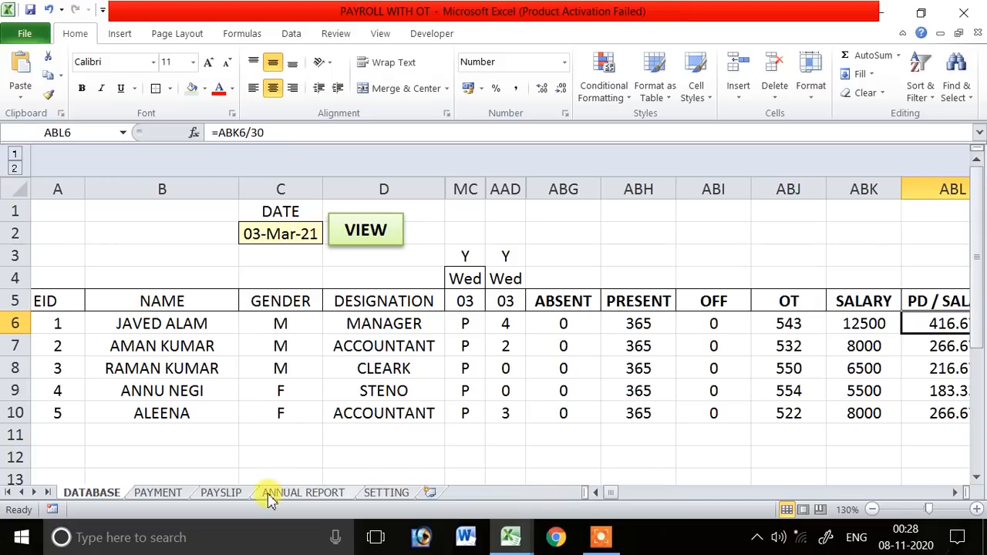
{"action": "left_click", "coordinate": [210, 492]}
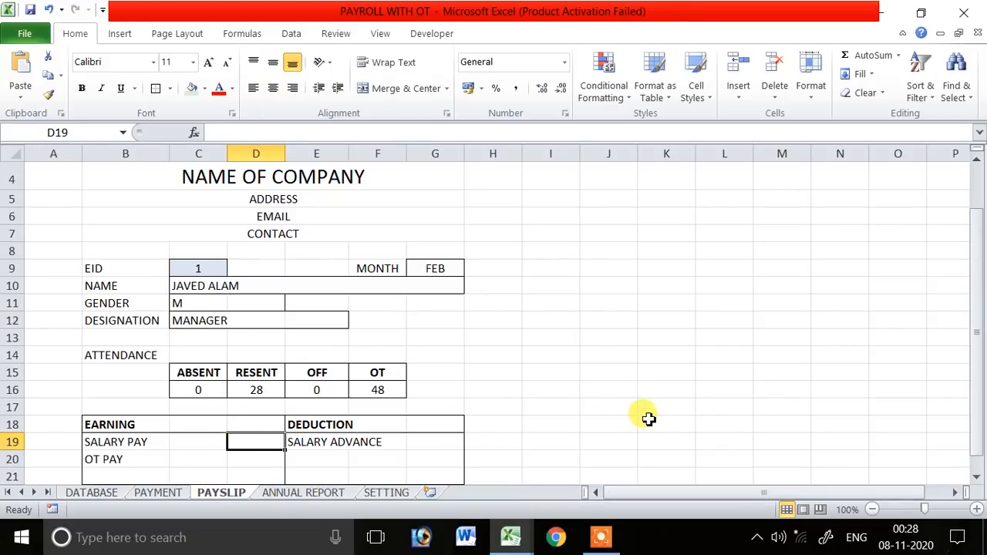
- Enter =INDEX(DATABASE!ABL:ABL,MATCH(PAYSLIP!C9,DATABASE!A:A,0)) in SALARY PAY cell D19 and display it without decimals
{"action": "type", "text": "=INDEX"}
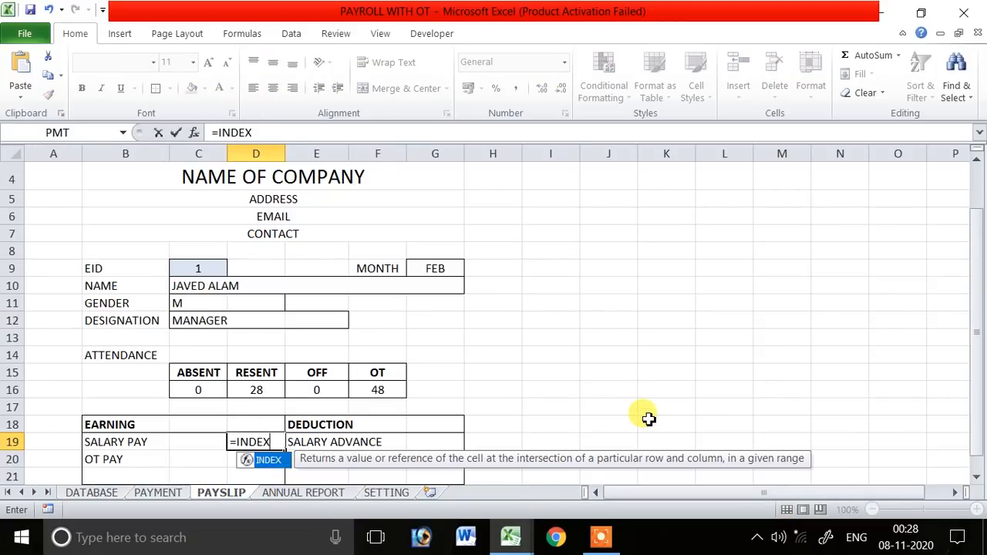
{"action": "type", "text": "("}
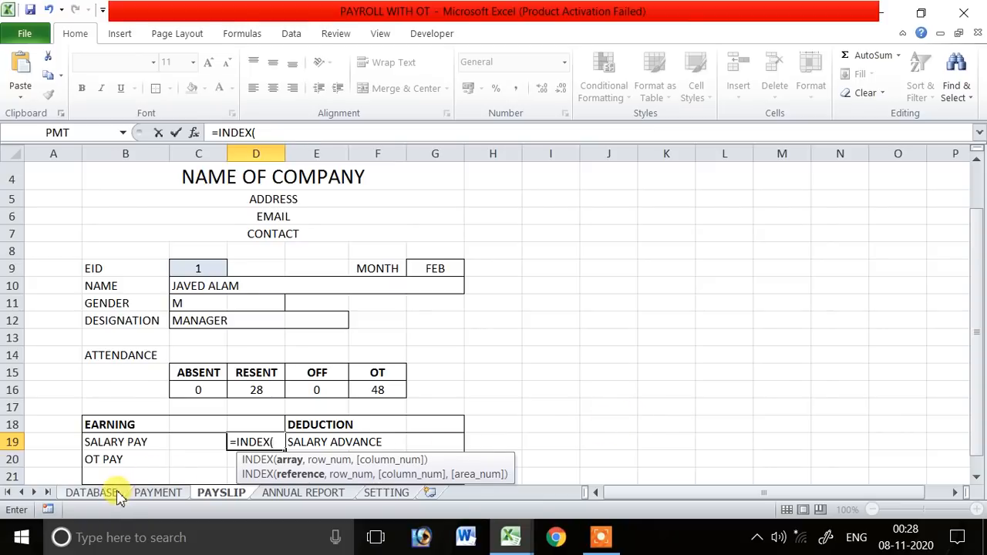
{"action": "left_click", "coordinate": [91, 492]}
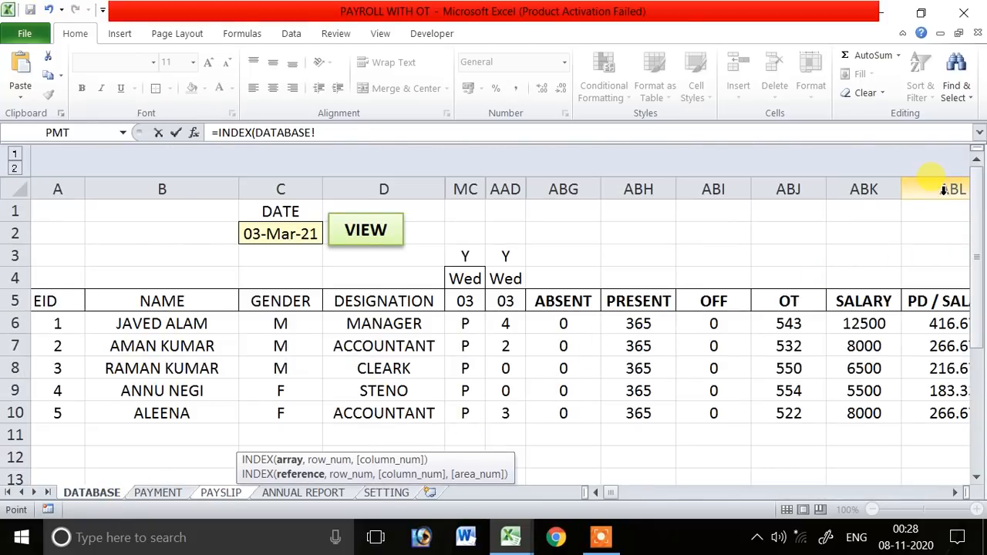
{"action": "type", "text": ","}
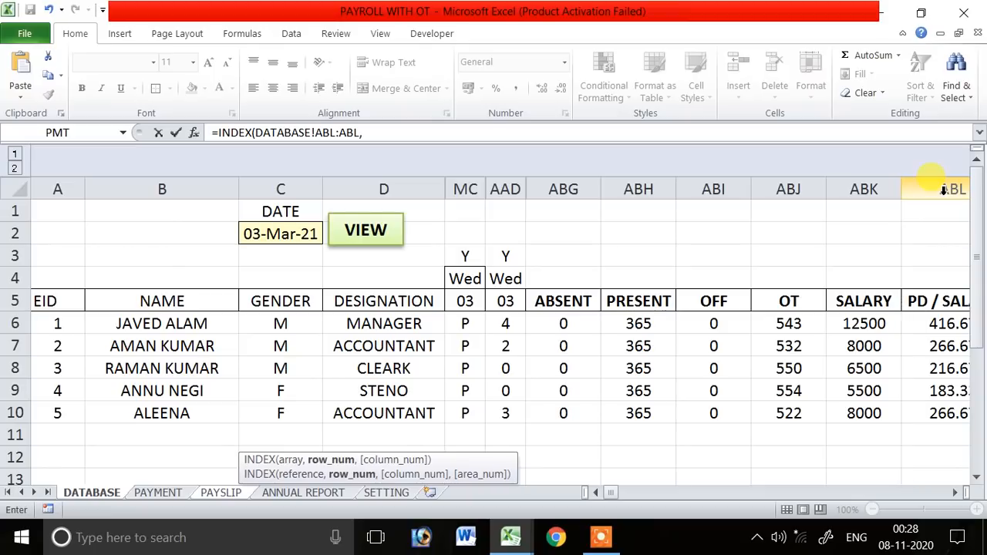
{"action": "type", "text": "MATCH("}
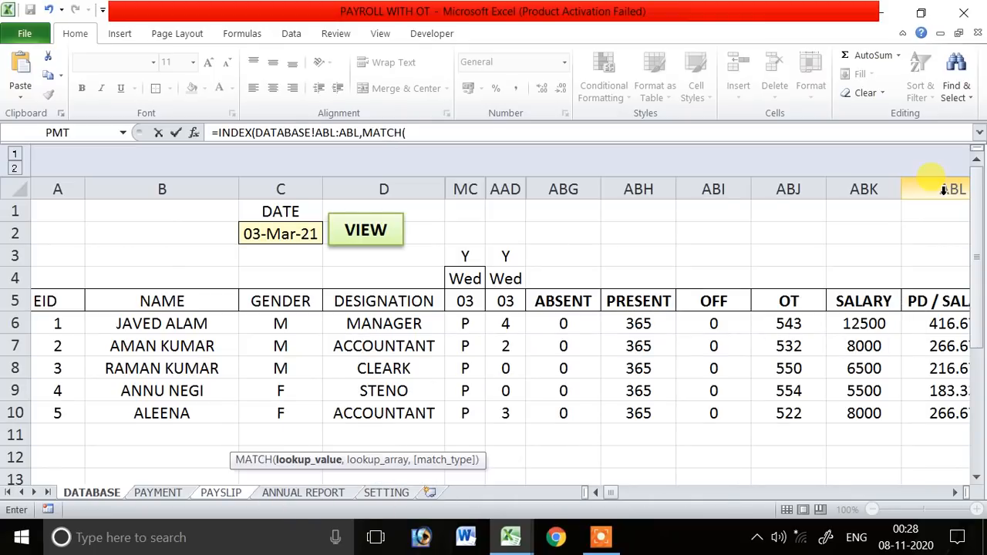
{"action": "left_click", "coordinate": [228, 493]}
{"action": "left_click", "coordinate": [197, 269]}
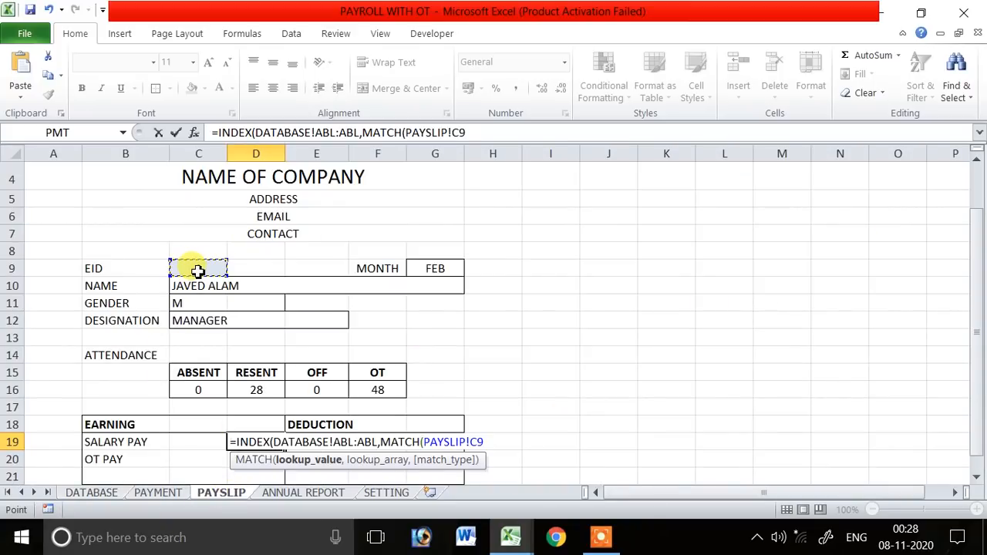
{"action": "type", "text": ","}
{"action": "left_click", "coordinate": [98, 492]}
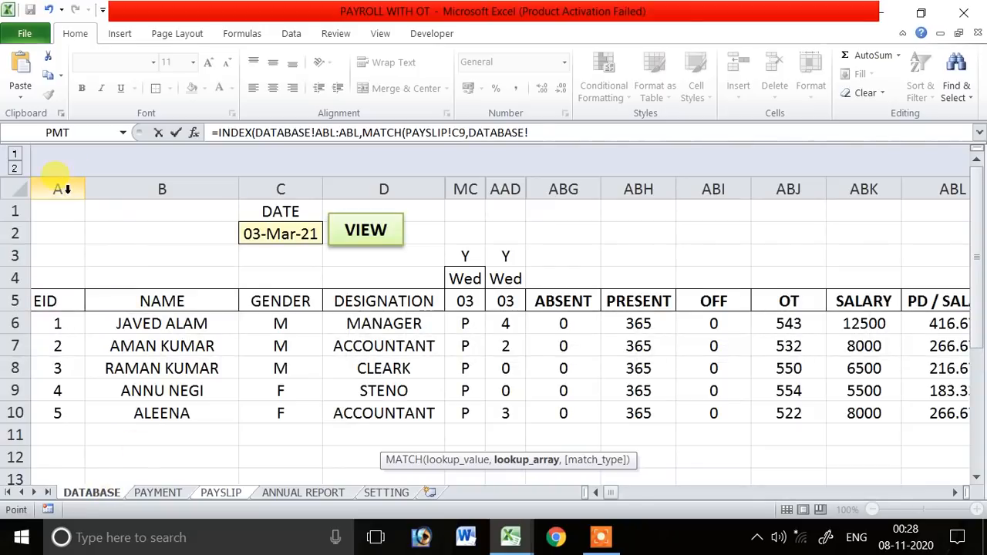
{"action": "type", "text": ",0"}
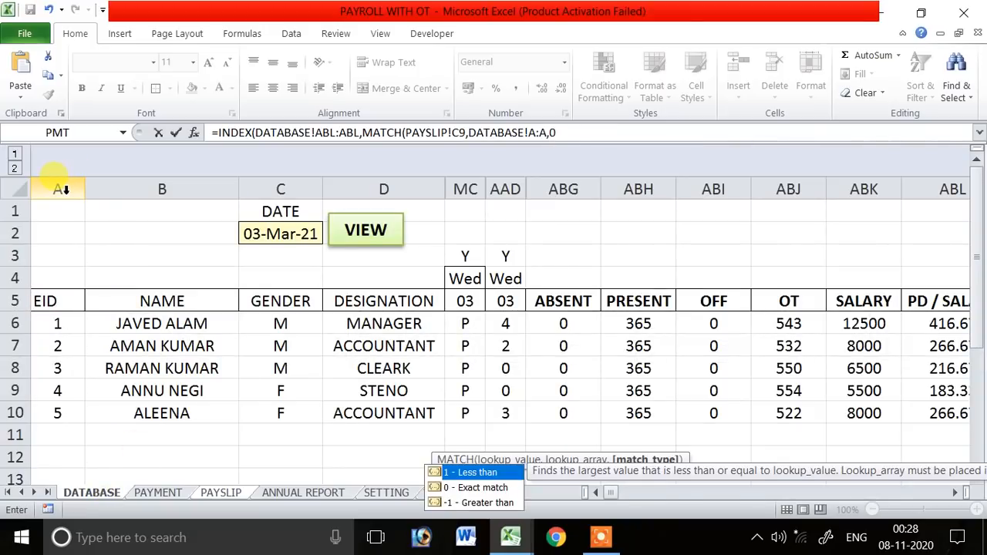
{"action": "type", "text": "))"}
{"action": "key", "text": "Return"}
{"action": "key", "text": "Up"}
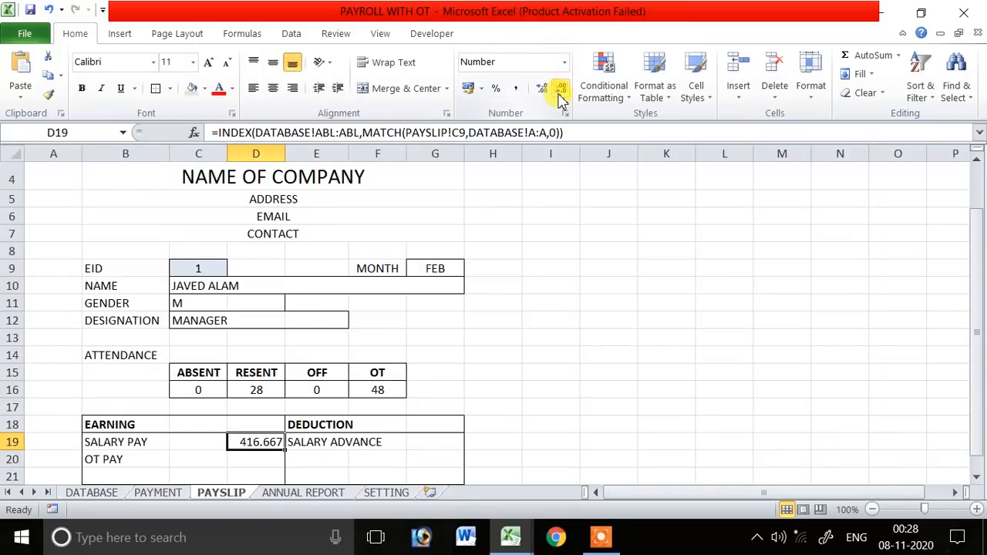
{"action": "scroll", "coordinate": [509, 395], "scroll_direction": "down", "scroll_amount": 2}
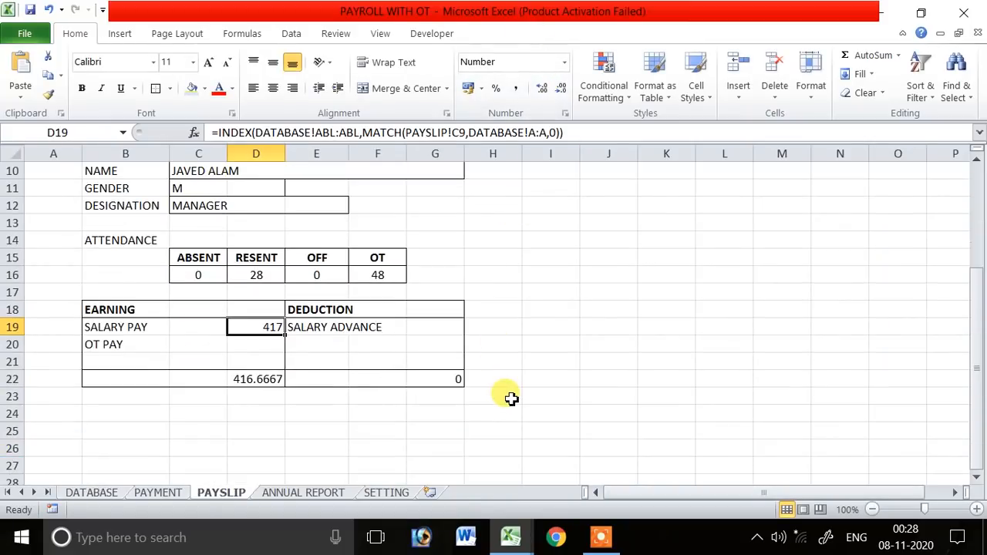
{"action": "left_click", "coordinate": [262, 344]}
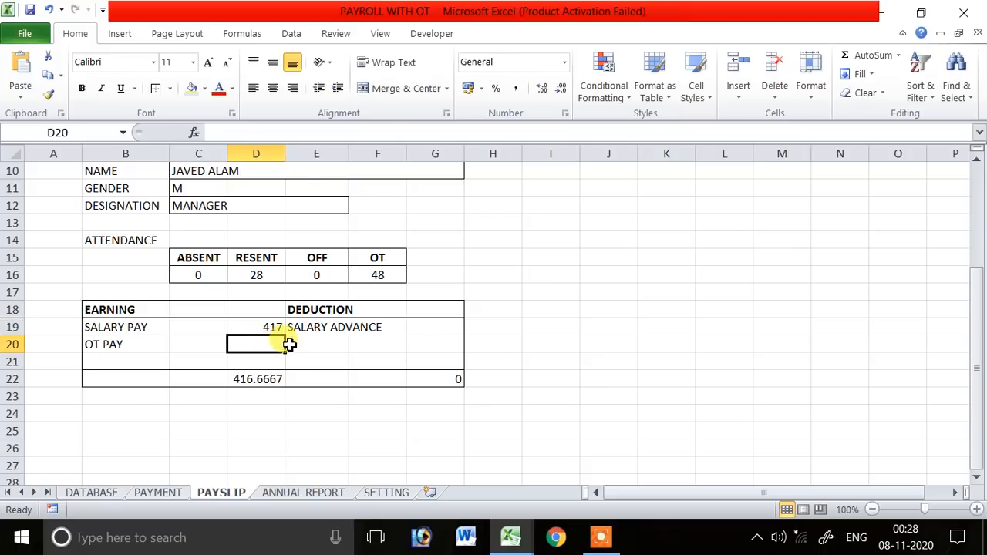
{"action": "type", "text": "5"}
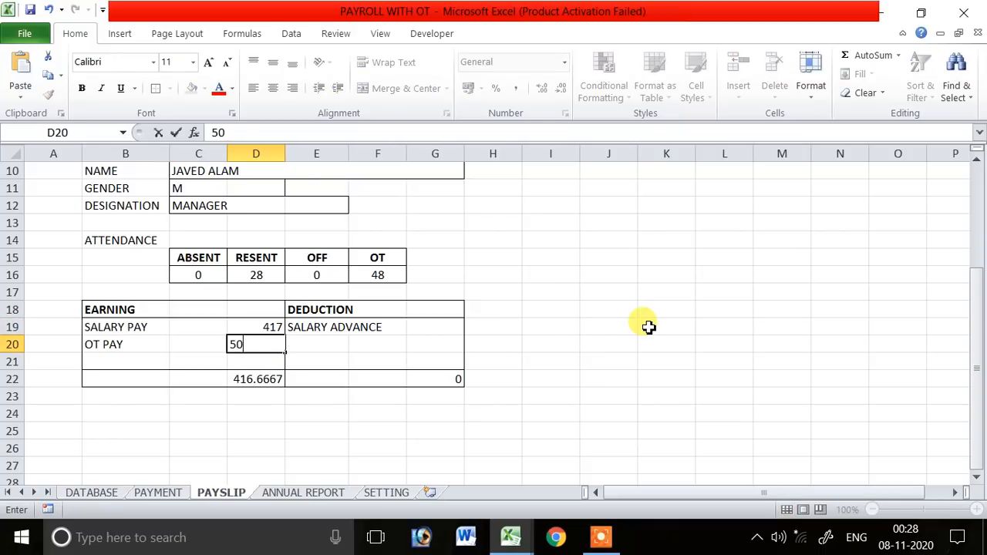
{"action": "type", "text": "0"}
{"action": "key", "text": "Escape"}
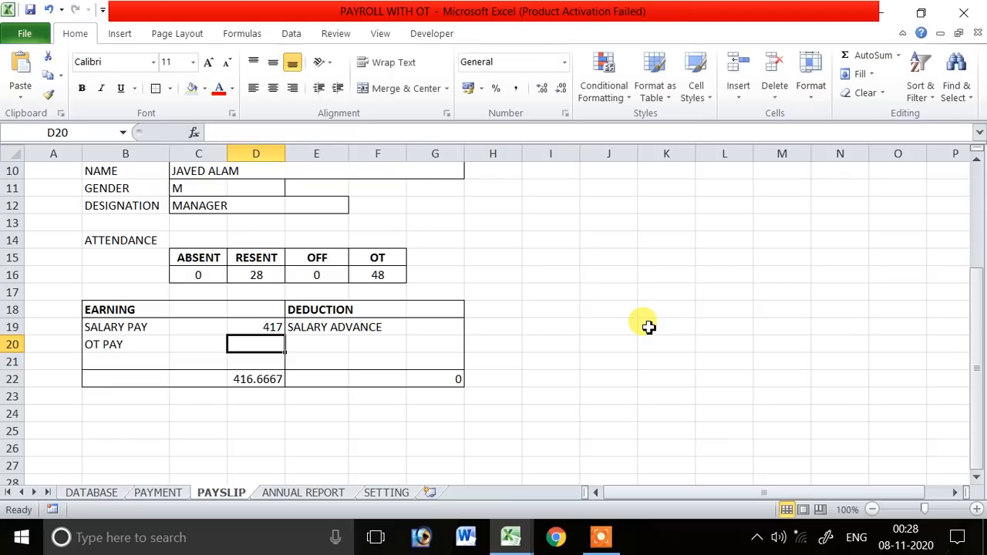
- Multiply the SALARY PAY formula in D19 by the present days in D16
{"action": "key", "text": "Up"}
{"action": "left_click", "coordinate": [219, 133]}
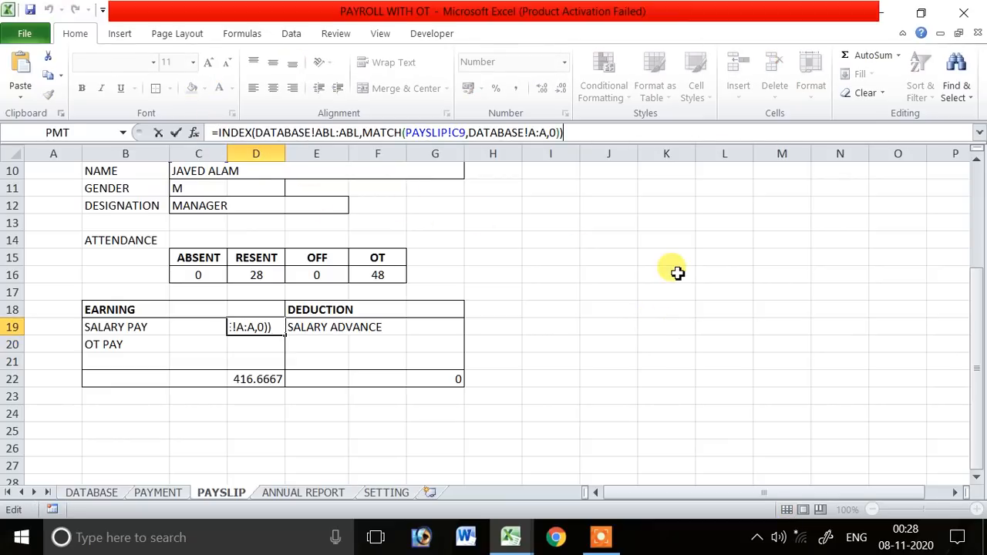
{"action": "type", "text": "*"}
{"action": "left_click", "coordinate": [256, 276]}
{"action": "key", "text": "Return"}
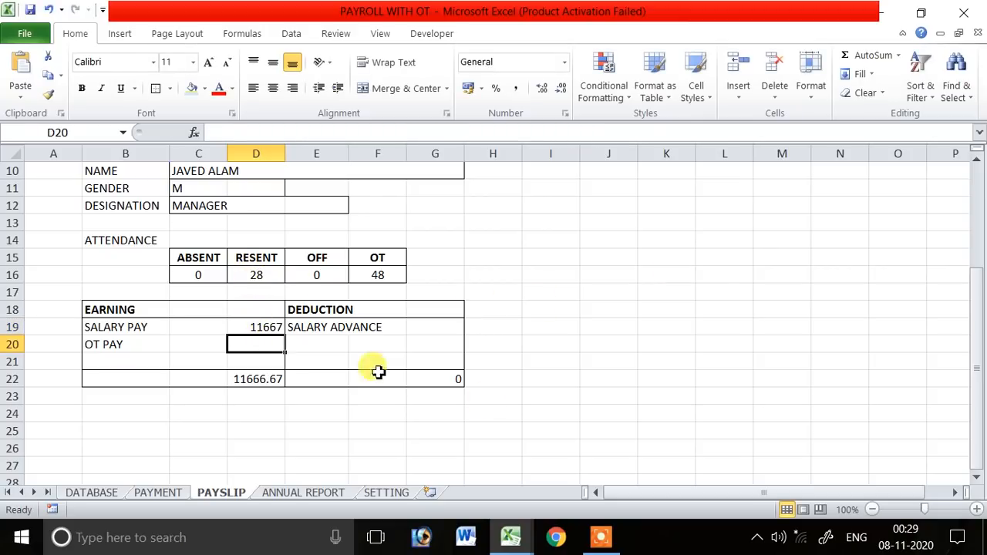
- Enter the OT PAY formula =F16*50 in D20 to multiply the overtime hours by a rate of 50
{"action": "type", "text": "="}
{"action": "left_click", "coordinate": [388, 278]}
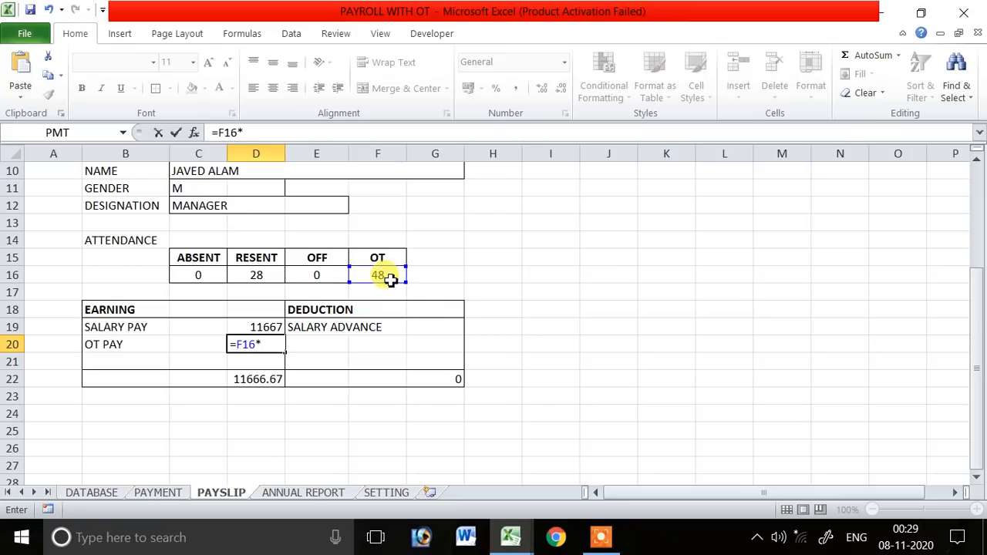
{"action": "key", "text": "Return"}
- Review the SALARY ADVANCE cell G19 and month cell G9, check FEB's start and end dates on SETTING, and return to PAYSLIP
{"action": "left_click", "coordinate": [440, 332]}
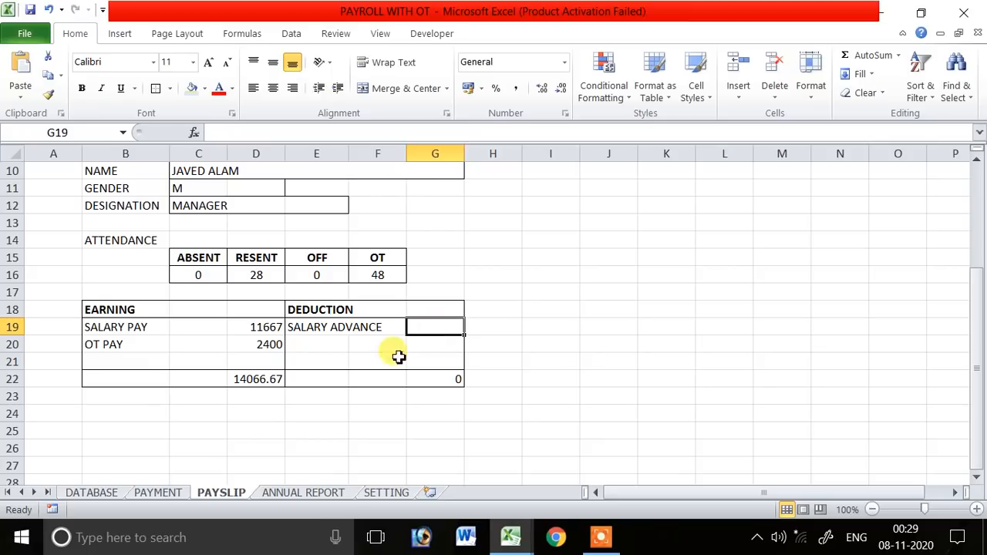
{"action": "left_click", "coordinate": [330, 337]}
{"action": "left_click", "coordinate": [437, 327]}
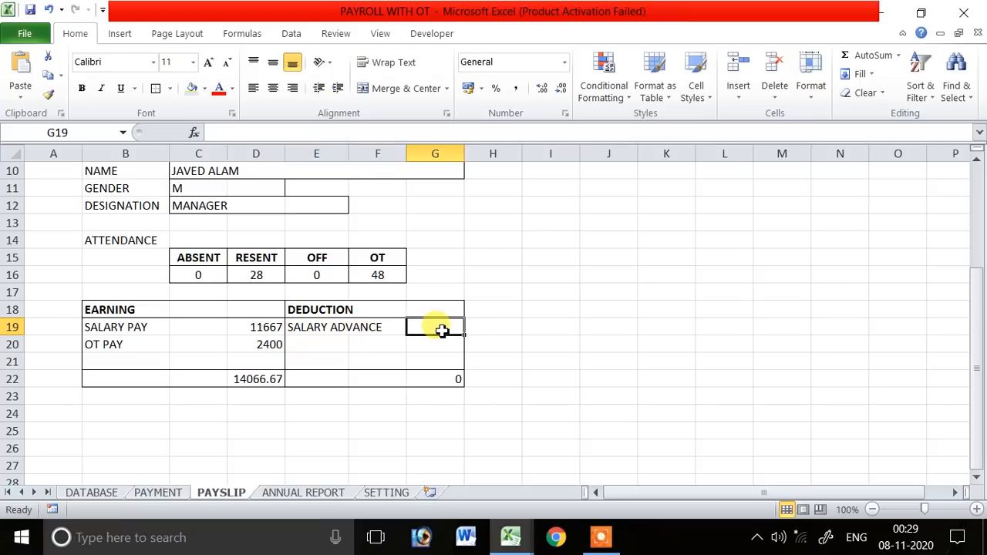
{"action": "scroll", "coordinate": [442, 366], "scroll_direction": "up", "scroll_amount": 2}
{"action": "scroll", "coordinate": [442, 365], "scroll_direction": "down", "scroll_amount": 1}
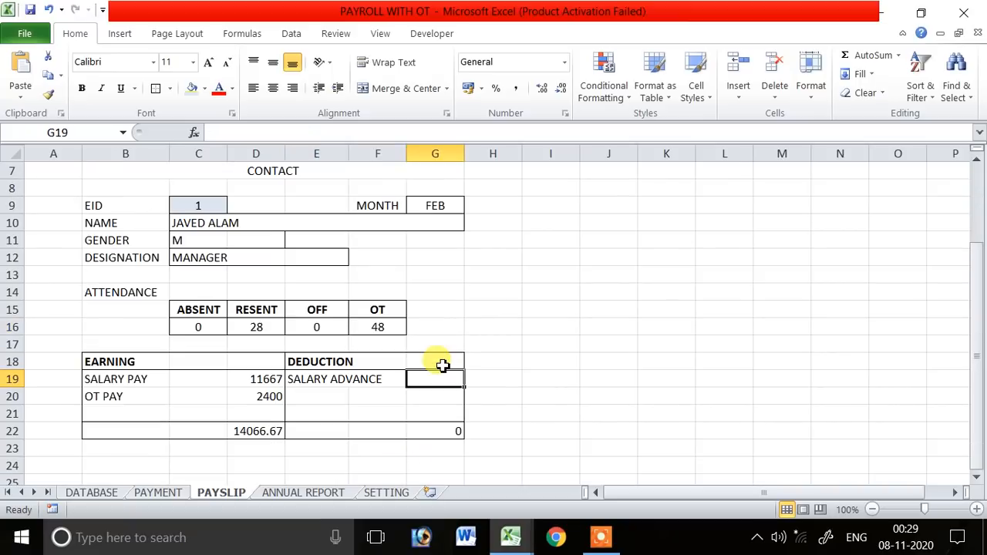
{"action": "left_click", "coordinate": [457, 206]}
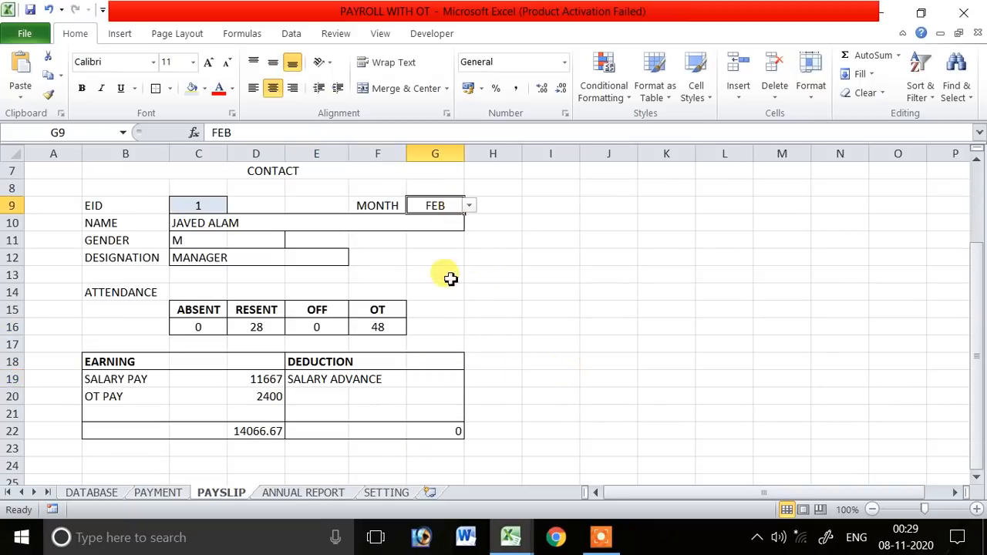
{"action": "left_click", "coordinate": [384, 492]}
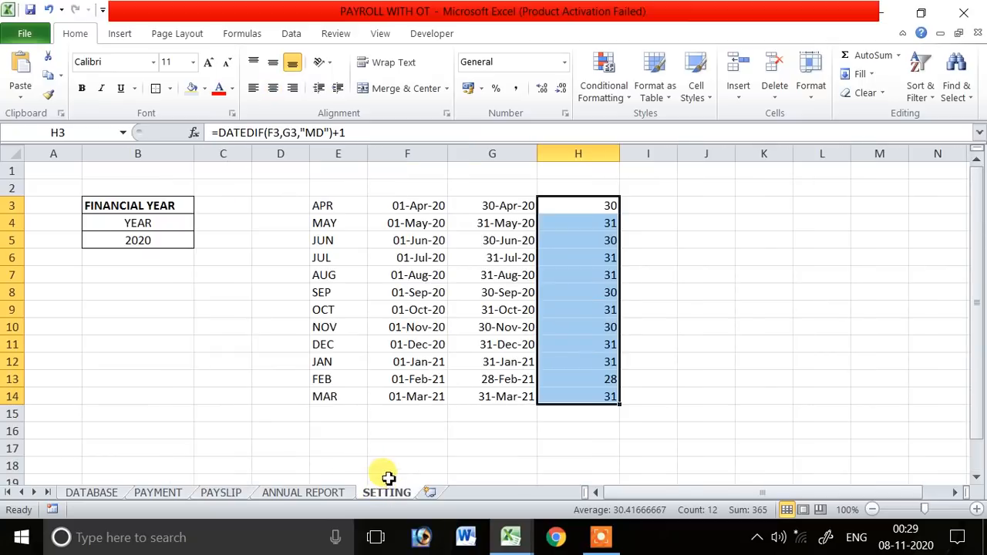
{"action": "left_click", "coordinate": [335, 379]}
{"action": "left_click", "coordinate": [417, 379]}
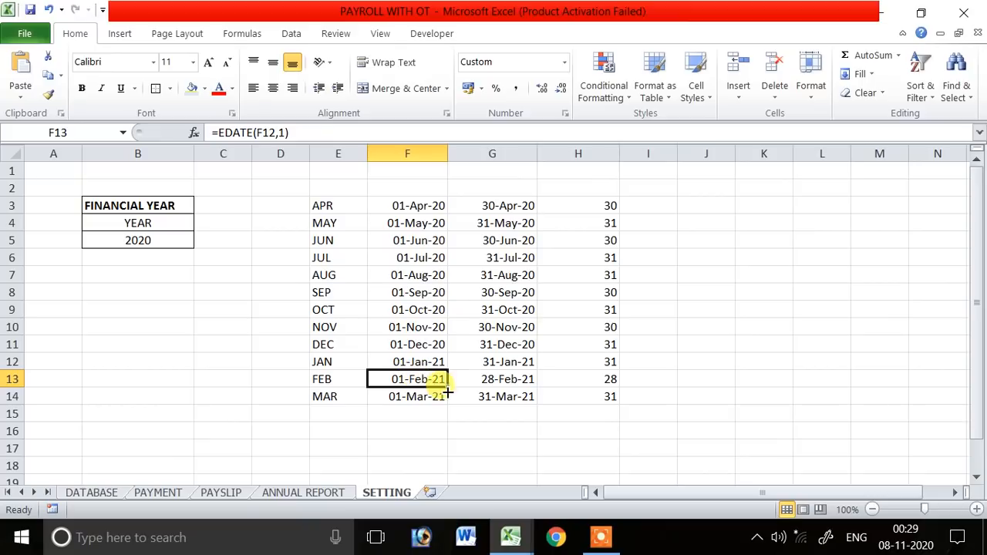
{"action": "left_click", "coordinate": [488, 379]}
{"action": "left_click", "coordinate": [378, 379]}
{"action": "left_click", "coordinate": [502, 379]}
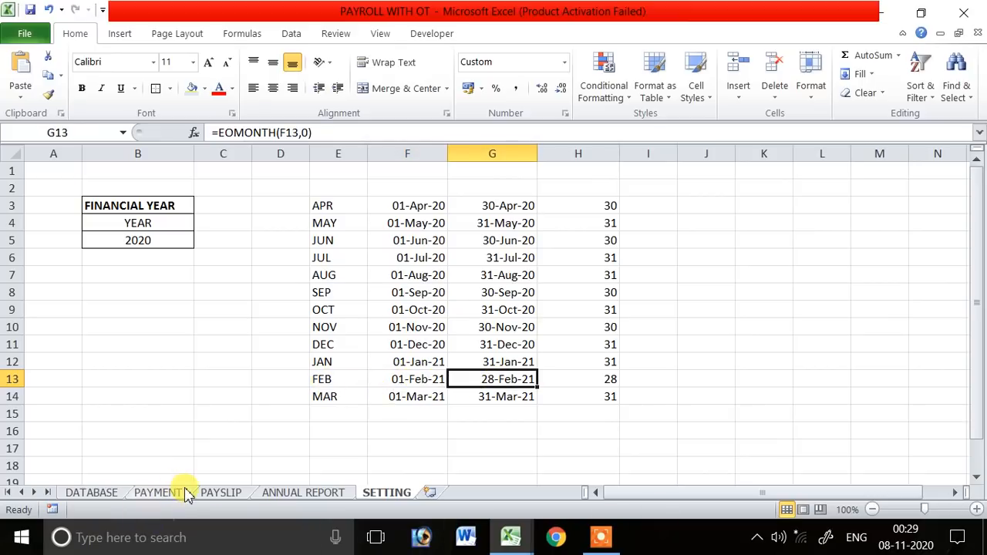
{"action": "left_click", "coordinate": [221, 493]}
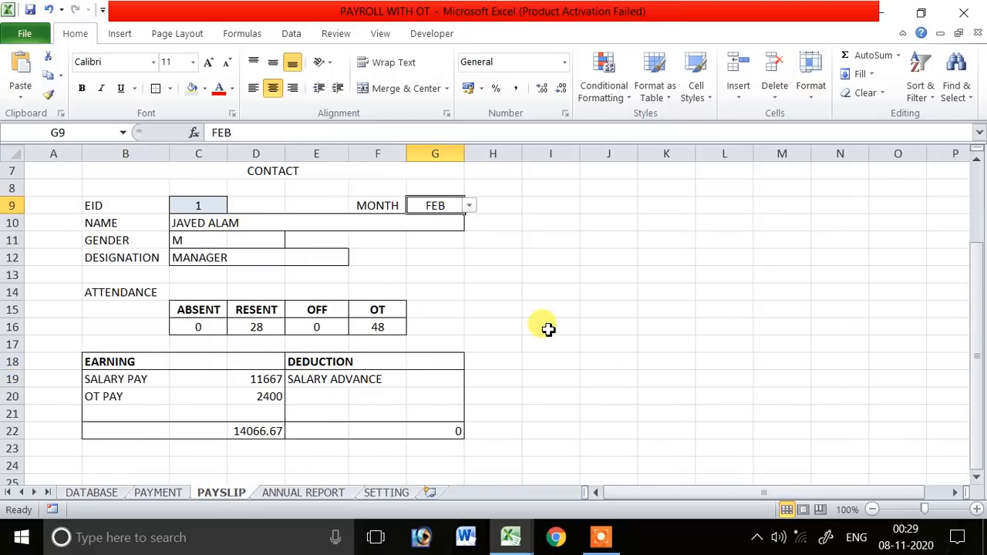
{"action": "scroll", "coordinate": [548, 330], "scroll_direction": "up", "scroll_amount": 1}
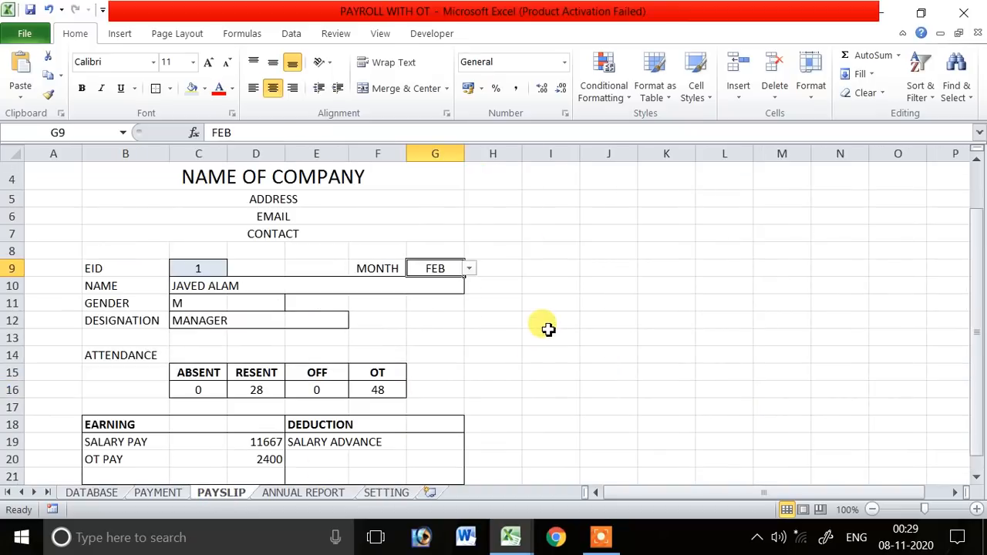
{"action": "left_click", "coordinate": [602, 538]}
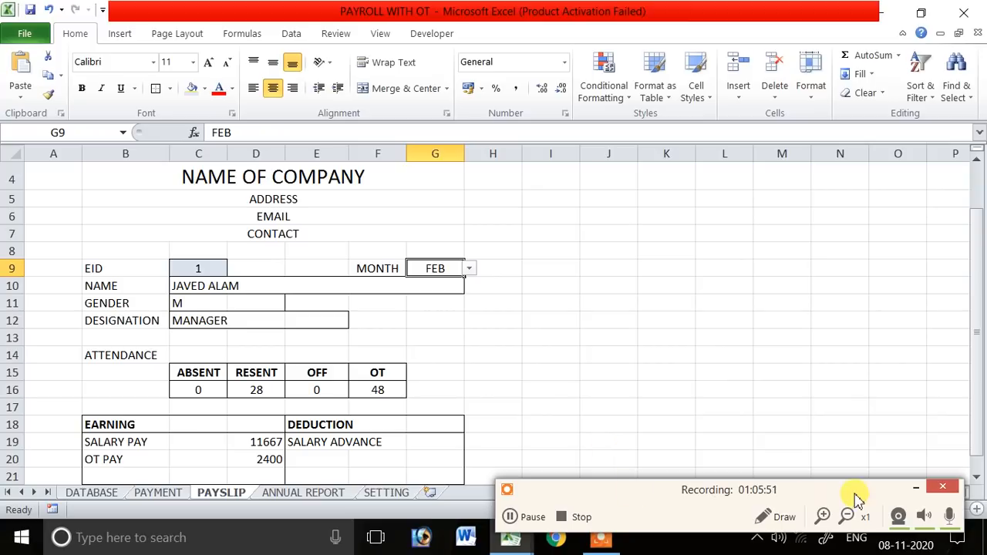
- Begin a SUMIFS formula in SALARY ADVANCE cell G19 with the PAYMENT sheet's AMOUNT column D:D as the sum range
{"action": "left_click", "coordinate": [915, 488]}
{"action": "left_click", "coordinate": [448, 358]}
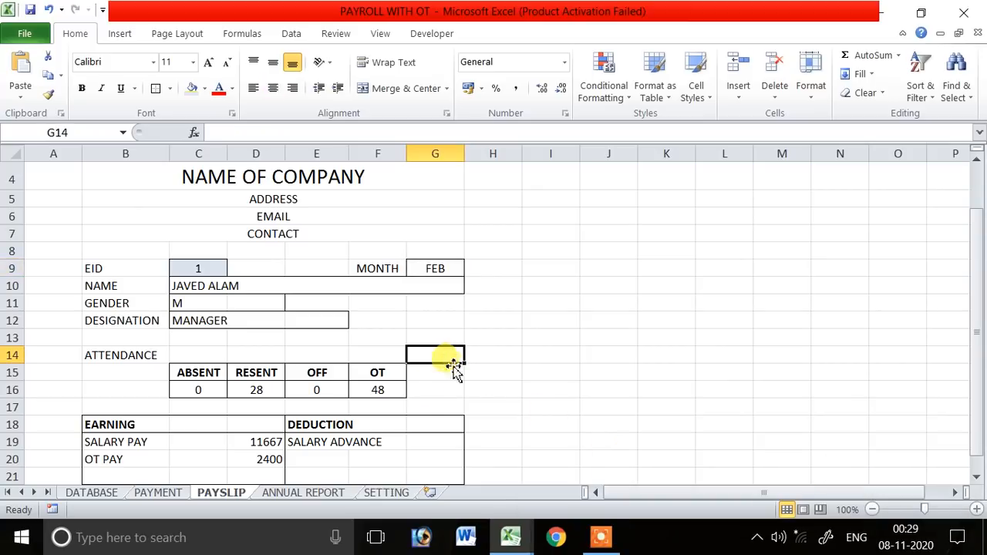
{"action": "left_click", "coordinate": [434, 443]}
{"action": "type", "text": "=SUM"}
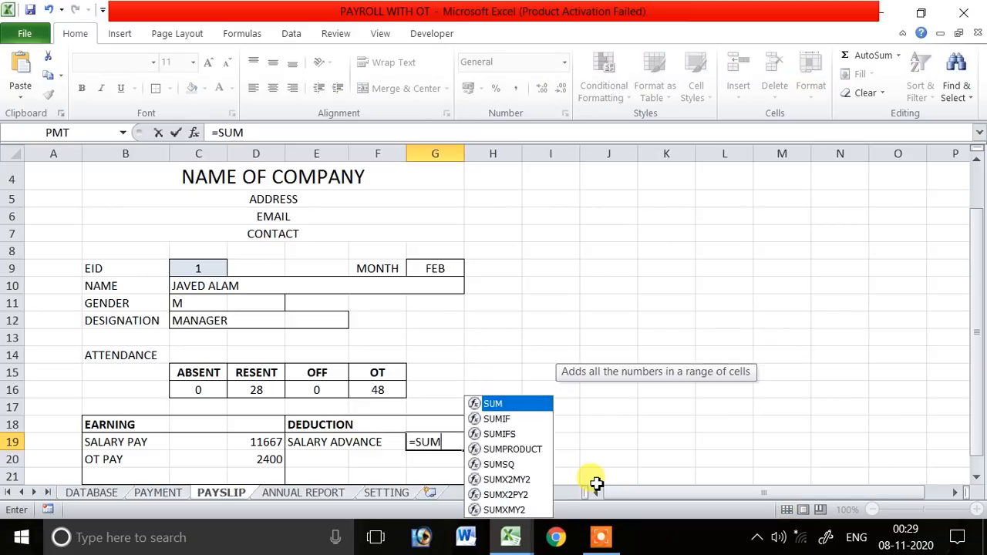
{"action": "type", "text": "IF("}
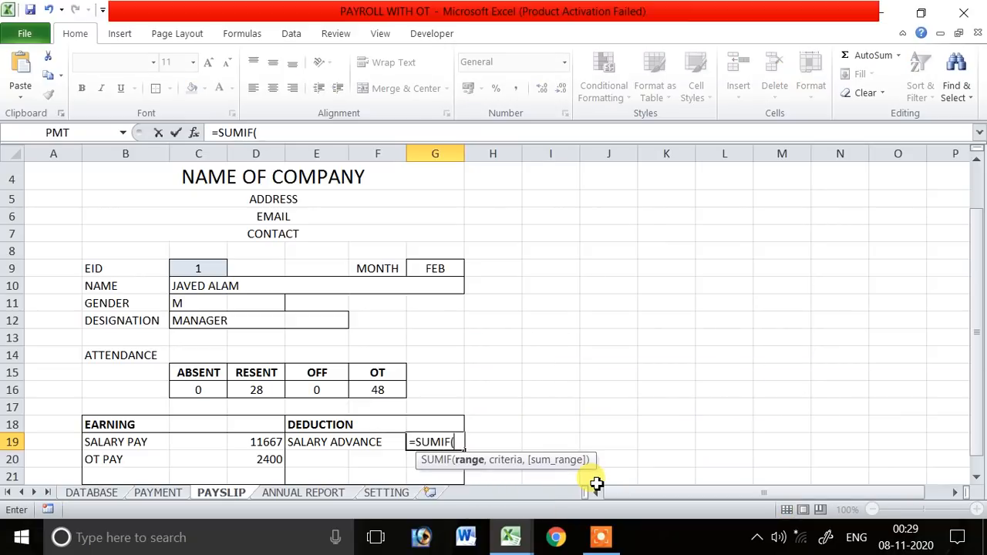
{"action": "key", "text": "BackSpace"}
{"action": "type", "text": "S("}
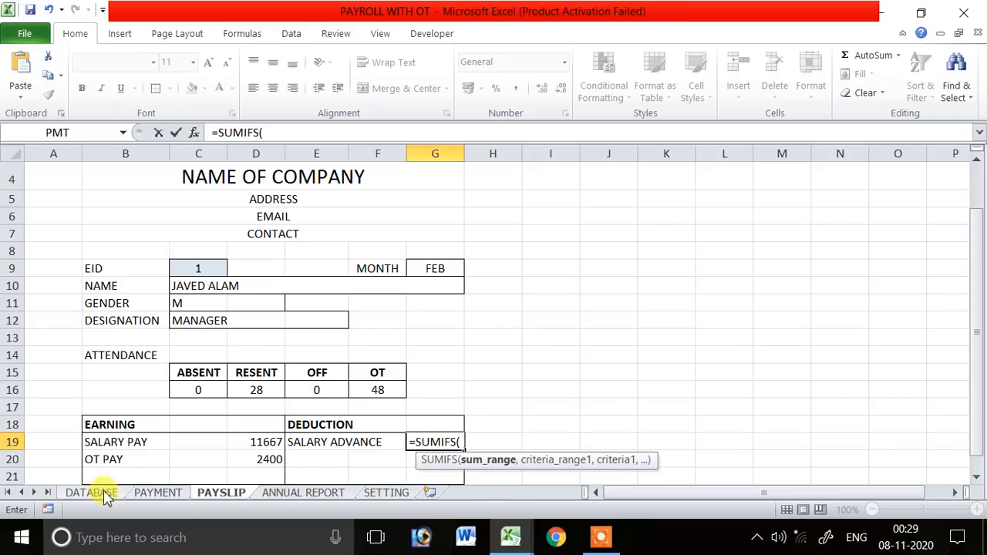
{"action": "left_click", "coordinate": [154, 493]}
{"action": "left_click", "coordinate": [509, 462]}
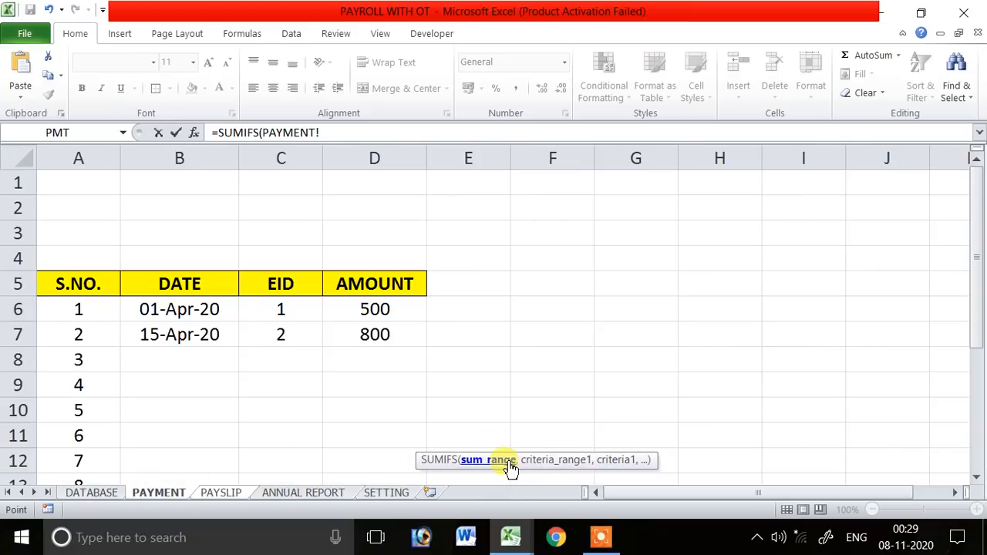
{"action": "left_click", "coordinate": [394, 157]}
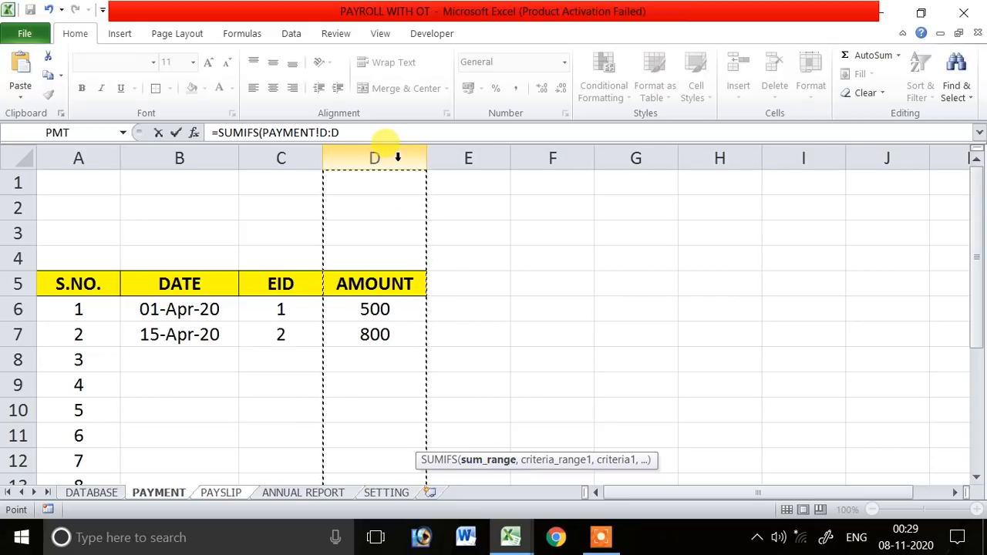
{"action": "type", "text": ","}
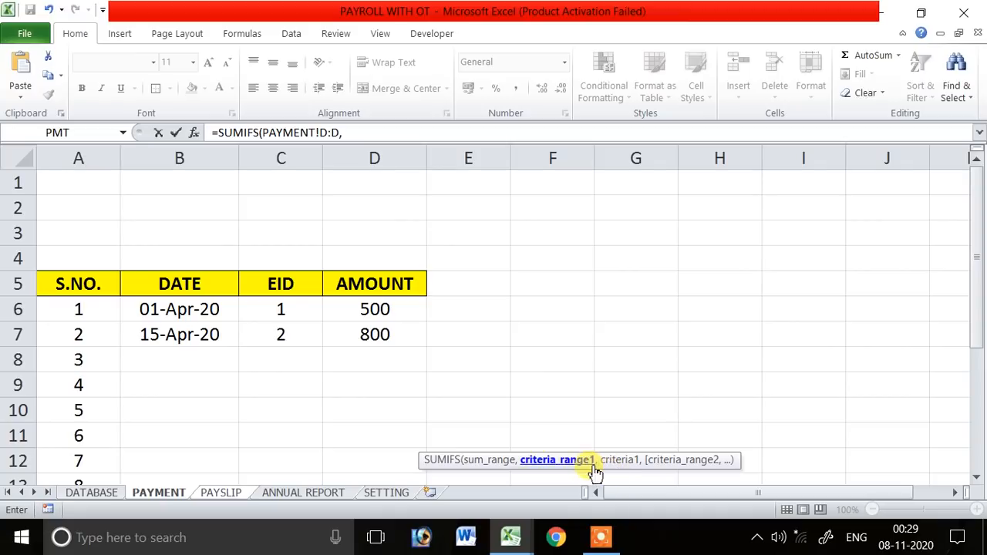
- Add the first SUMIFS criterion, matching the PAYMENT sheet's EID column C:C to PAYSLIP!C9
{"action": "left_click", "coordinate": [278, 157]}
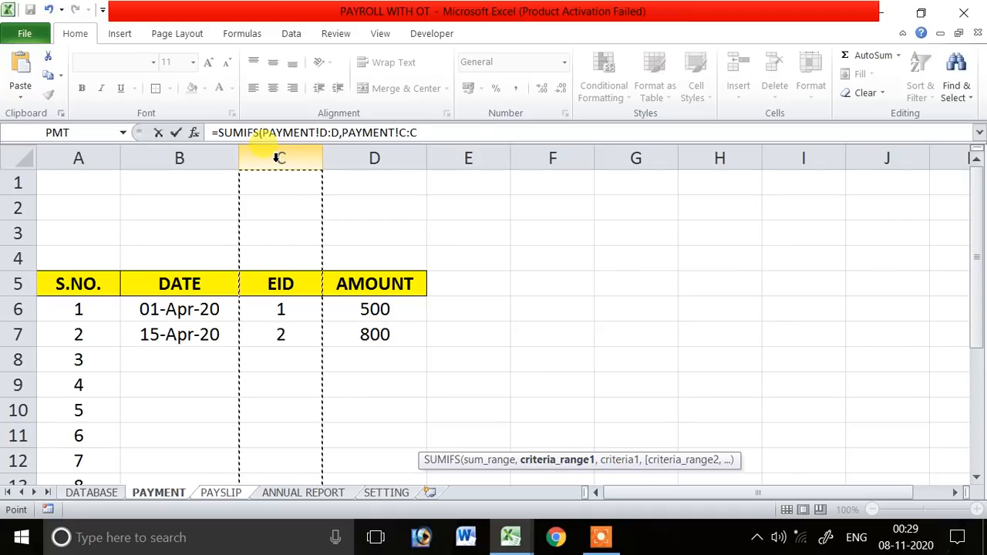
{"action": "type", "text": ",PAYSLIP!"}
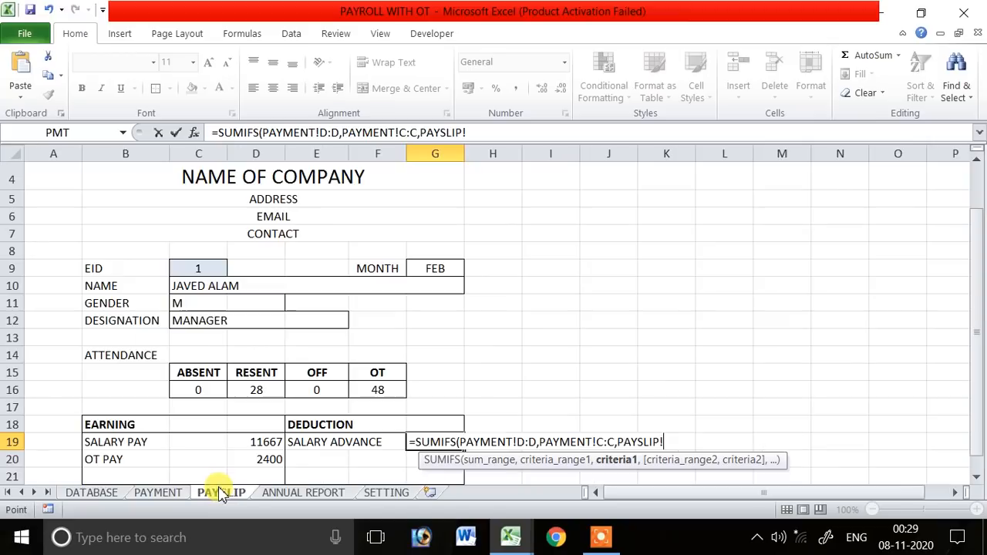
{"action": "left_click", "coordinate": [220, 492]}
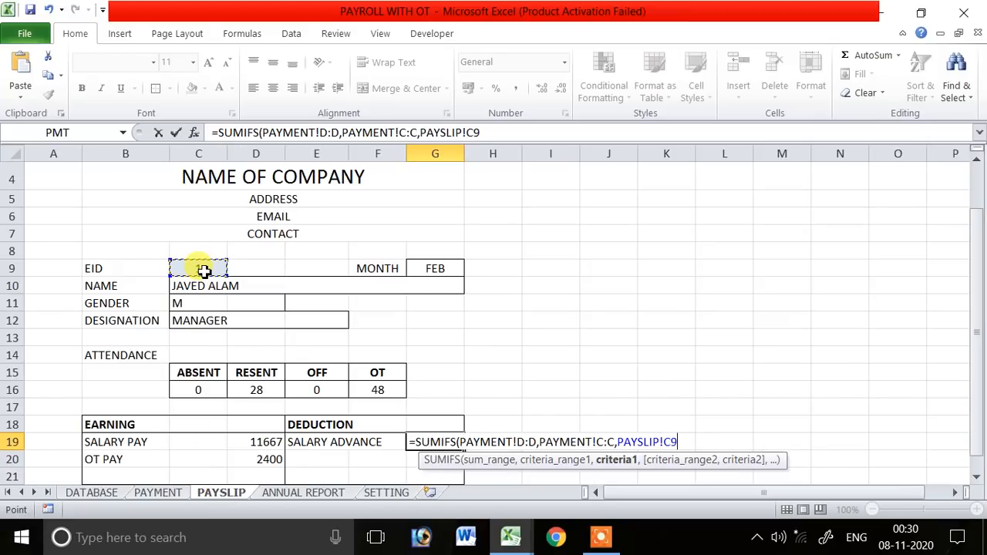
{"action": "type", "text": ","}
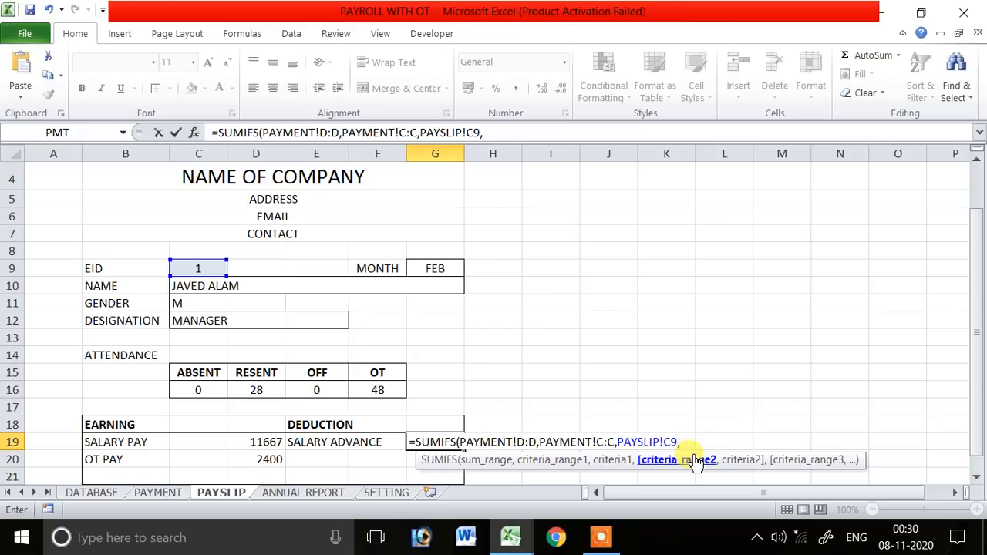
- Add two criteria on PAYMENT date column B:B with placeholders 1 and 2, and complete the SUMIFS formula in G19
{"action": "left_click", "coordinate": [174, 492]}
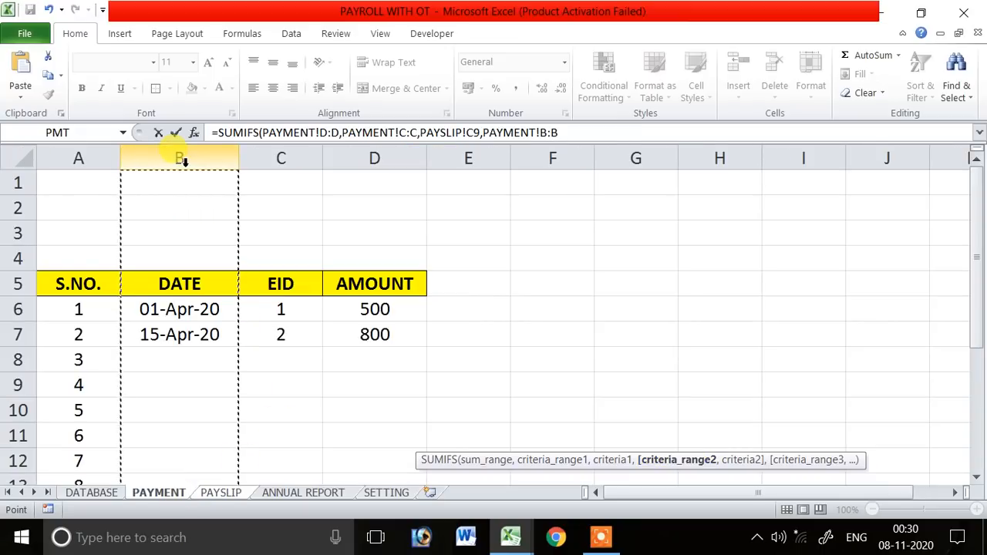
{"action": "type", "text": ","}
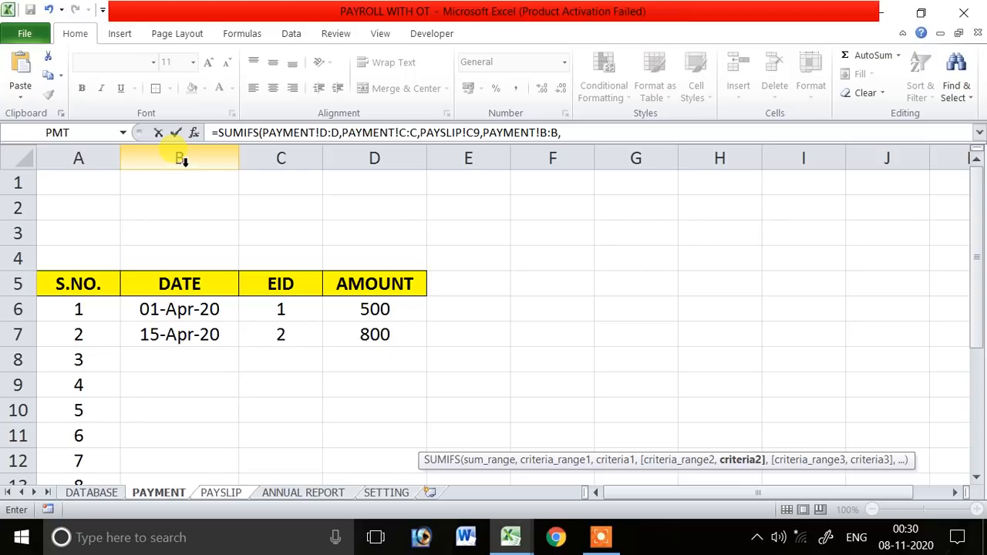
{"action": "type", "text": "1,"}
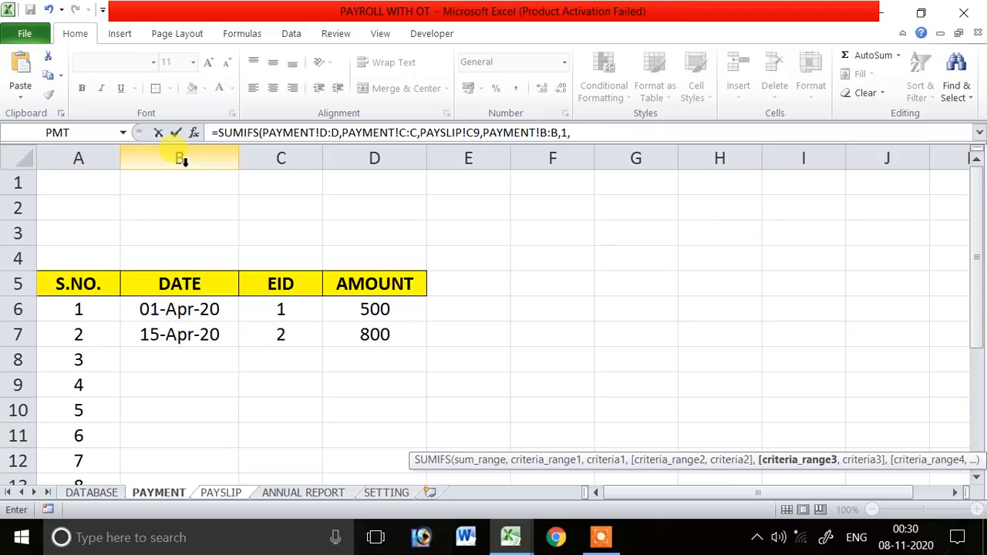
{"action": "left_click", "coordinate": [167, 156]}
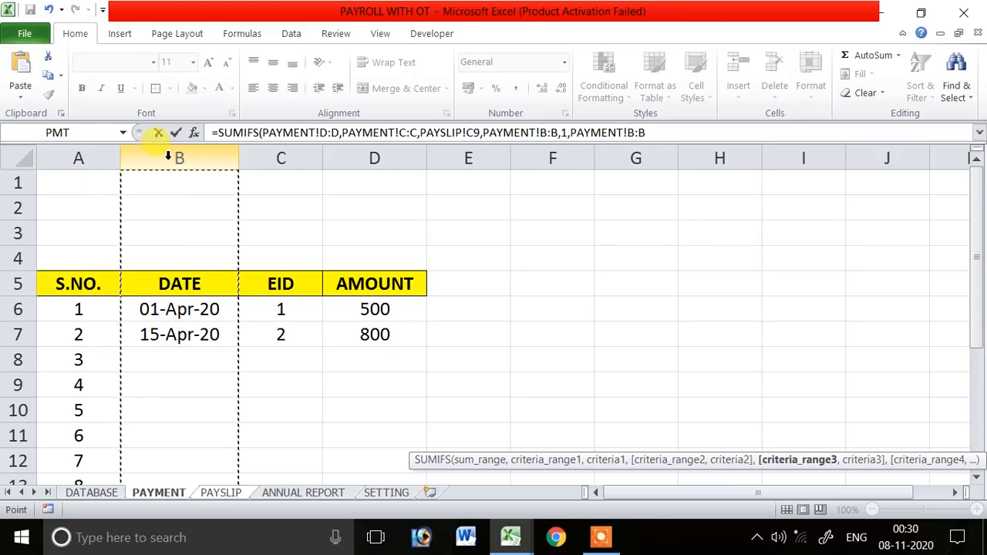
{"action": "type", "text": ",2"}
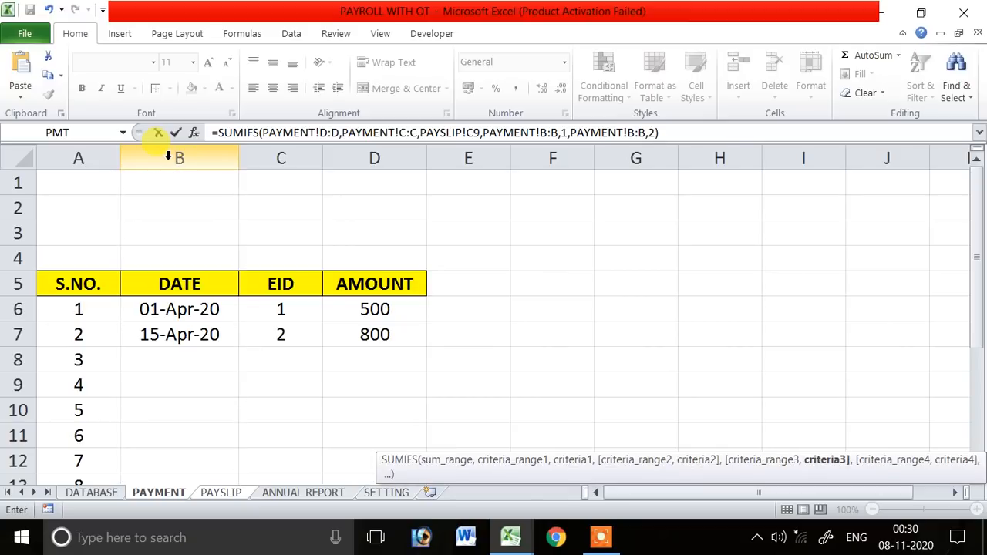
{"action": "key", "text": "Return"}
{"action": "key", "text": "Up"}
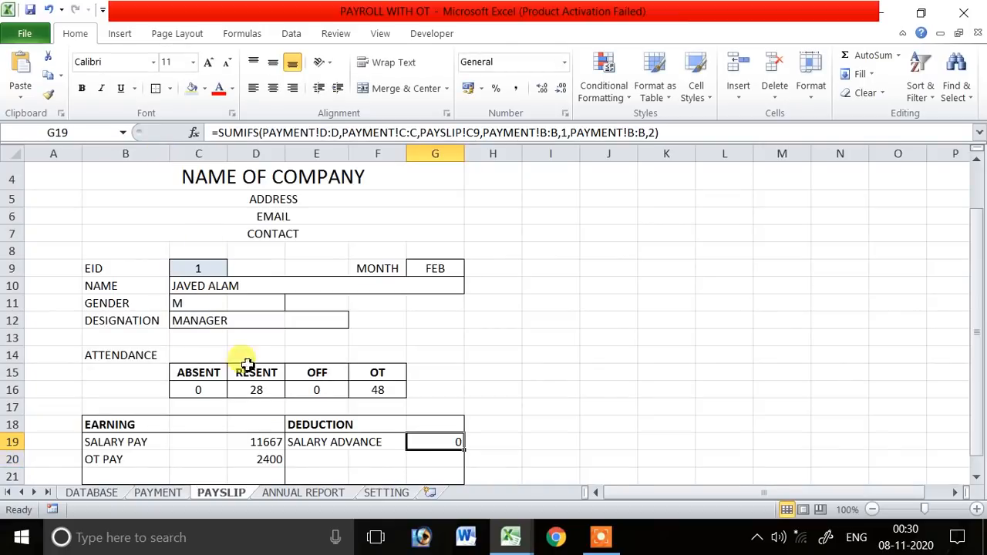
- Review the arguments of the SUMIFS formula in G19, from the sum range through the second criterion's placeholder
{"action": "double_click", "coordinate": [433, 440]}
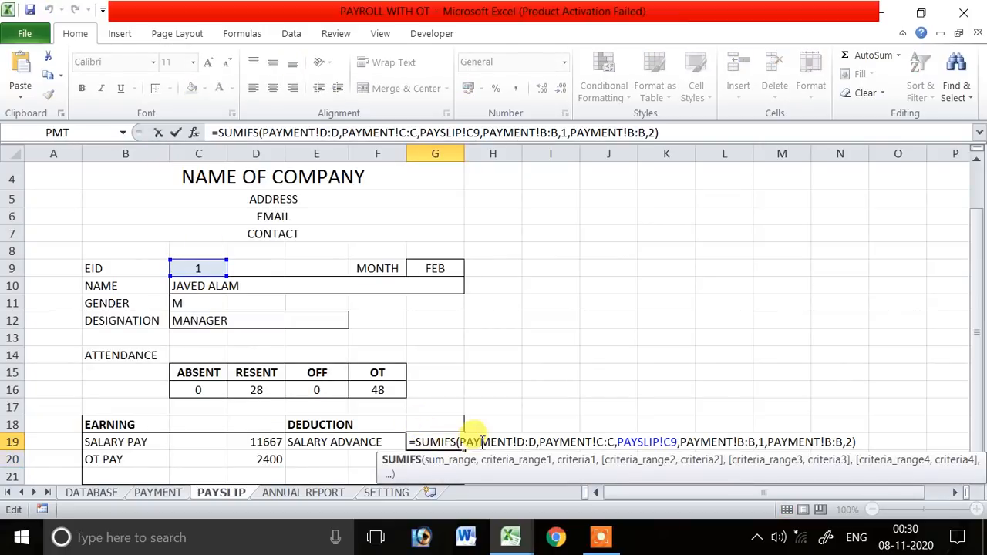
{"action": "left_click", "coordinate": [461, 462]}
{"action": "left_click", "coordinate": [502, 461]}
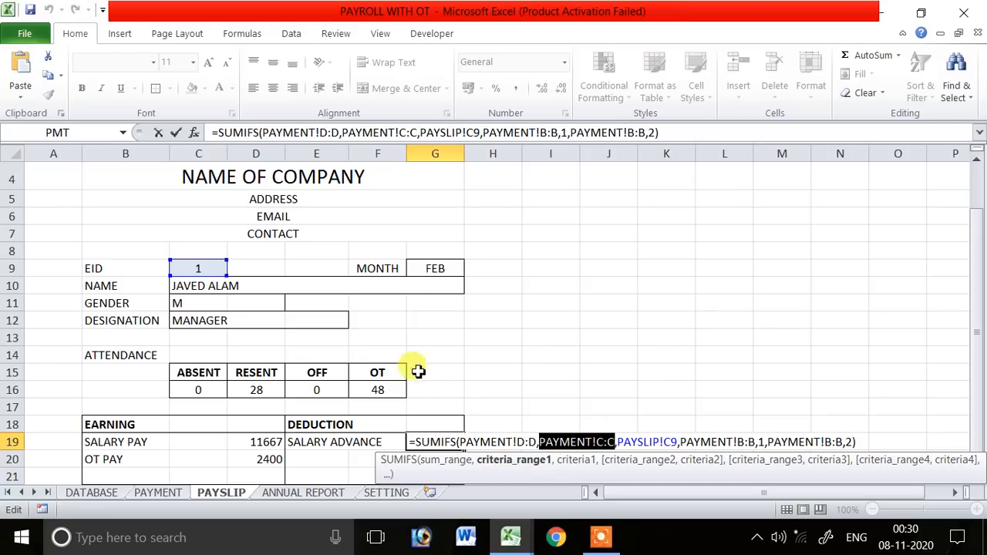
{"action": "left_click", "coordinate": [586, 463]}
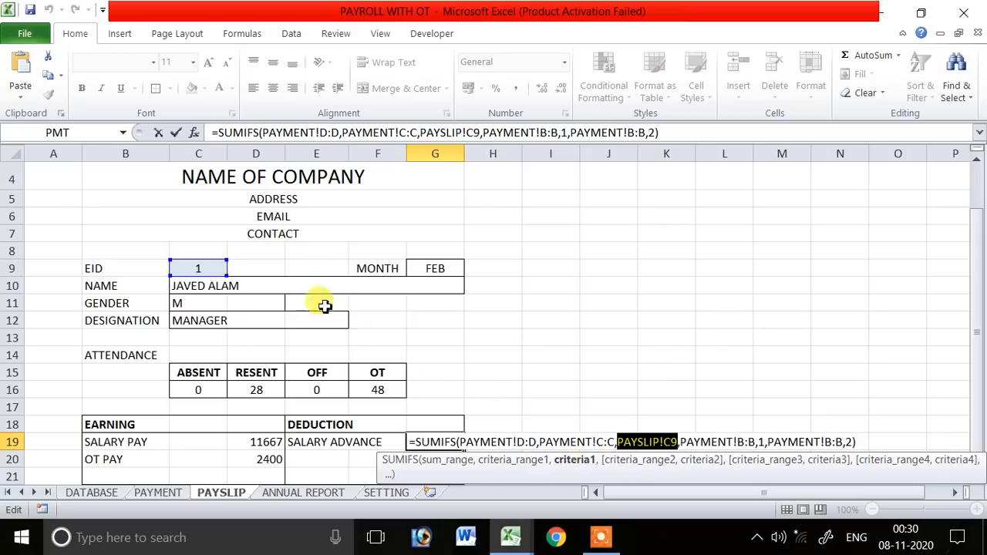
{"action": "left_click", "coordinate": [639, 466]}
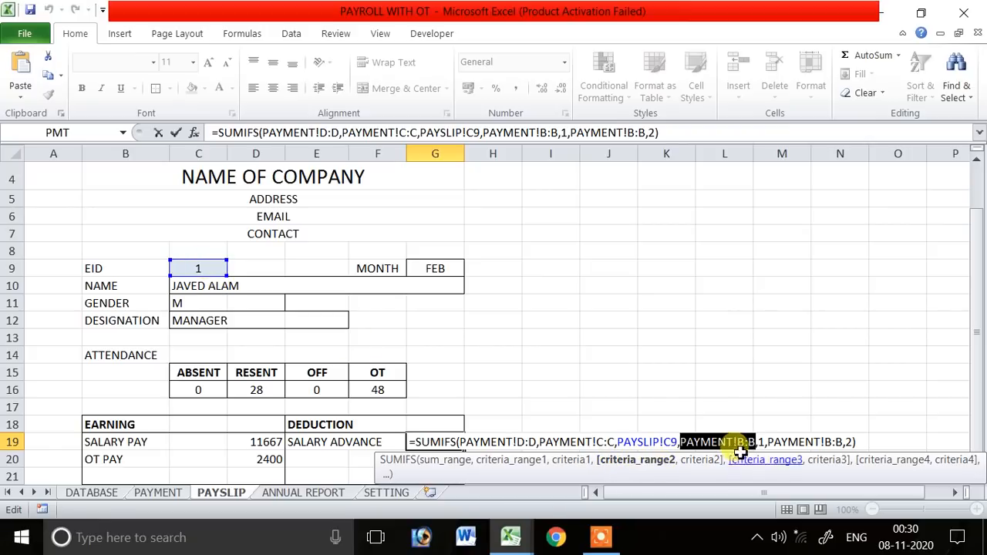
{"action": "left_click", "coordinate": [702, 461]}
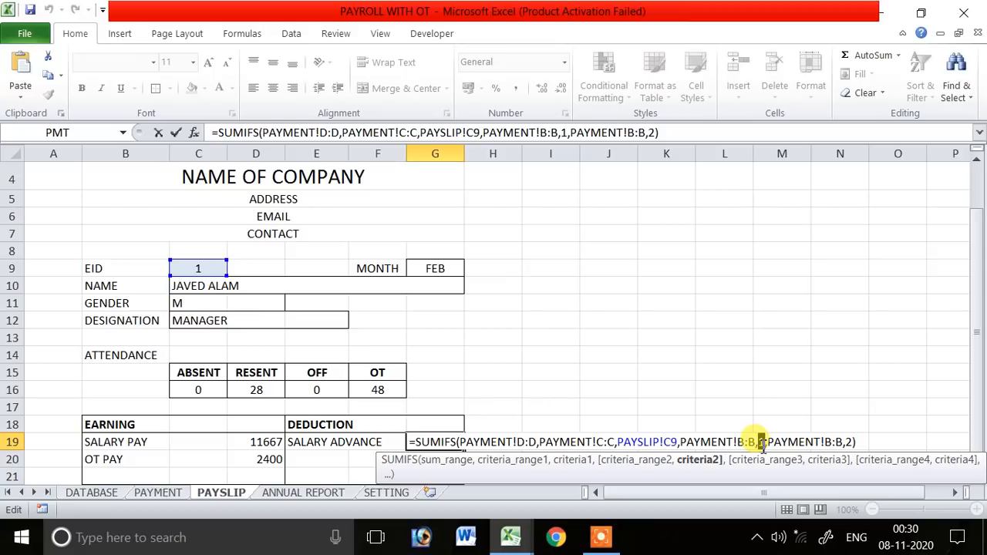
{"action": "key", "text": "Return"}
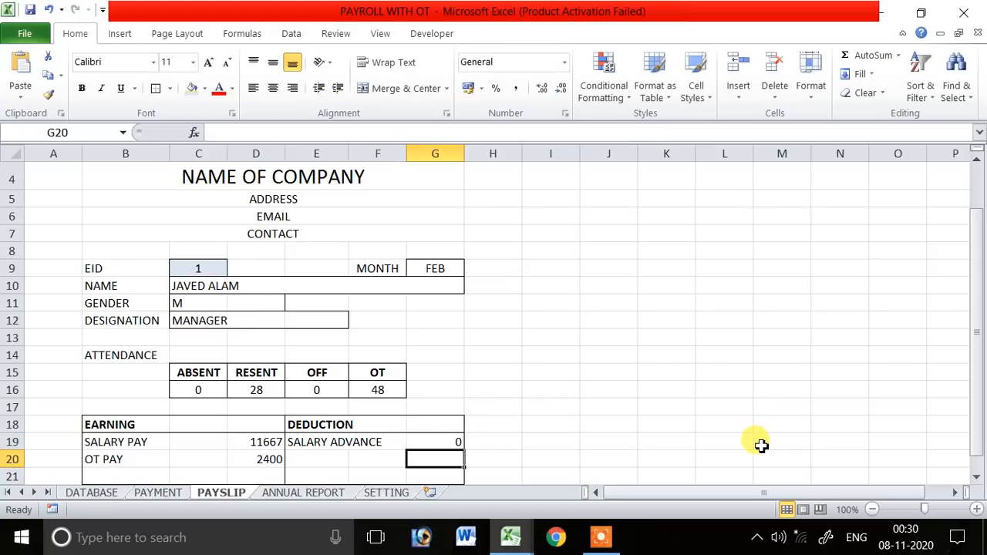
- Enter =VLOOKUP(G9,SETTING!E:H,2,0) in helper cell H13 to fetch the selected month's start date
{"action": "left_click", "coordinate": [452, 267]}
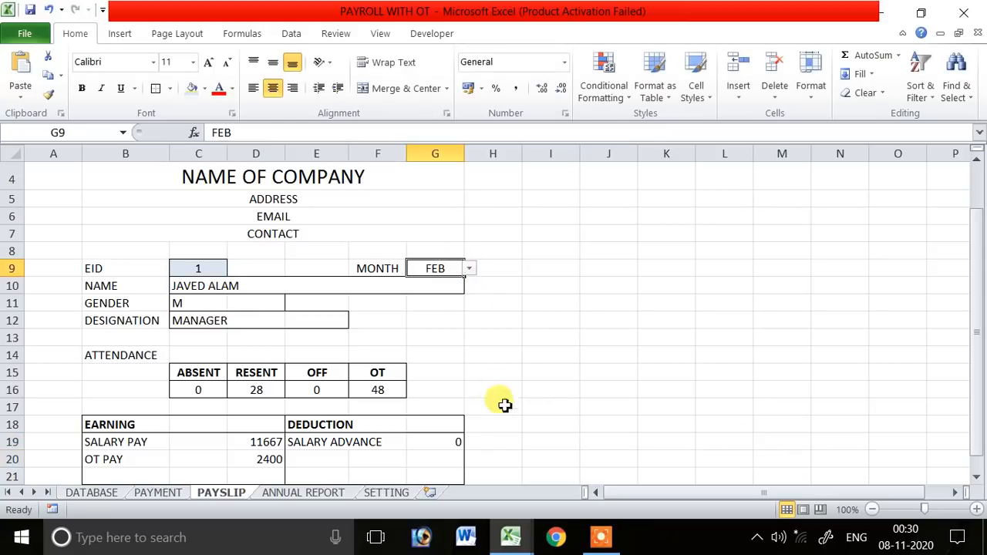
{"action": "left_click", "coordinate": [441, 452]}
{"action": "left_click", "coordinate": [518, 339]}
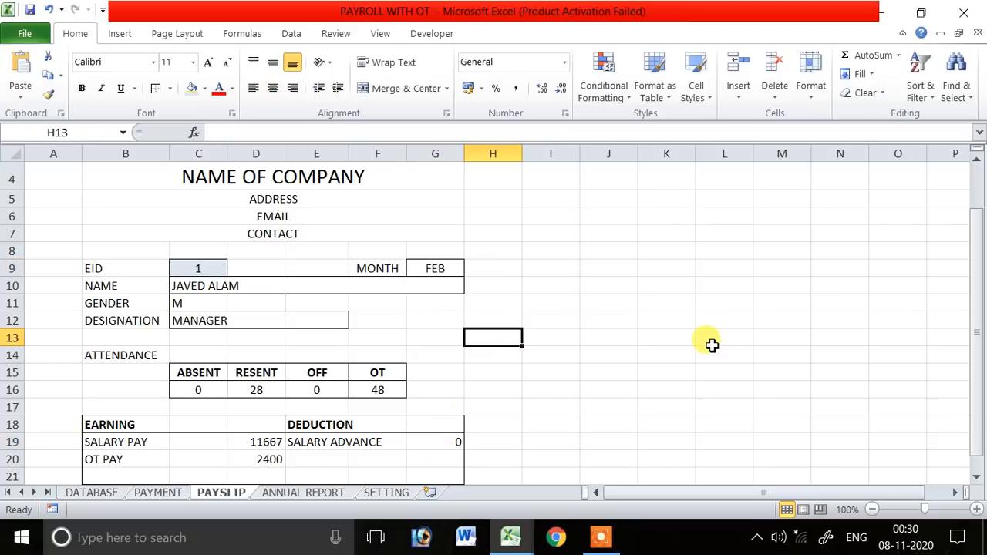
{"action": "type", "text": "=VL"}
{"action": "key", "text": "Tab"}
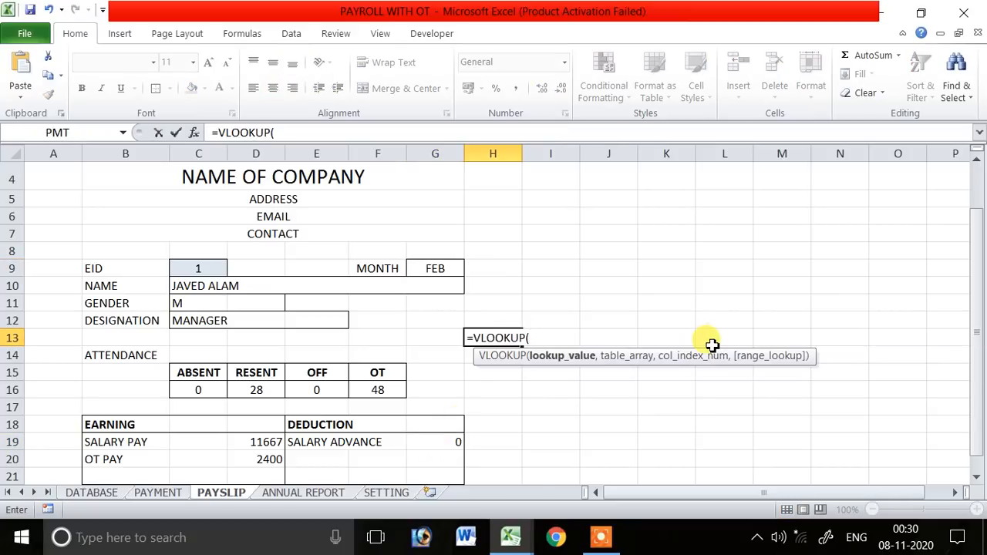
{"action": "left_click", "coordinate": [434, 268]}
{"action": "type", "text": ","}
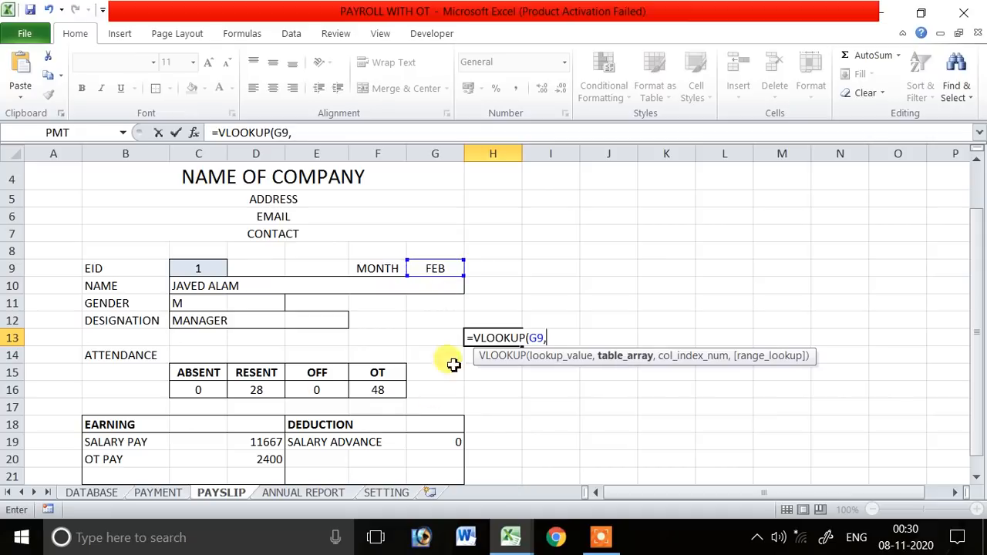
{"action": "left_click", "coordinate": [383, 492]}
{"action": "left_click_drag", "start_coordinate": [336, 154], "coordinate": [599, 156]}
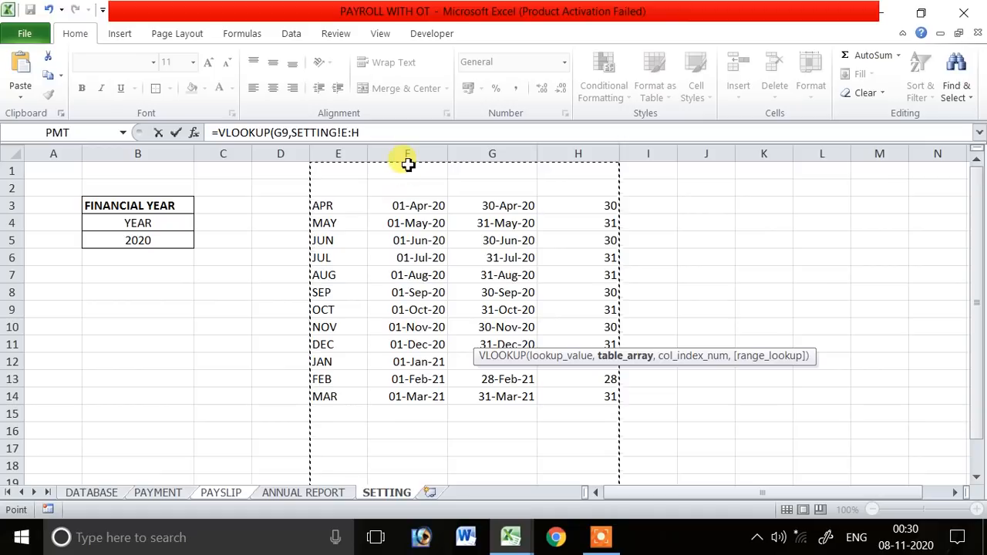
{"action": "type", "text": ",2,"}
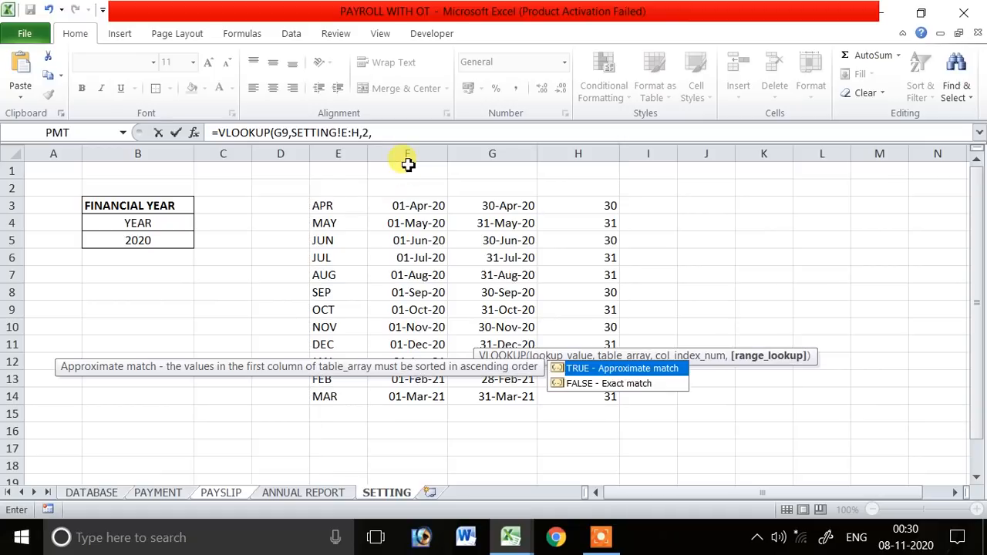
{"action": "type", "text": "0)"}
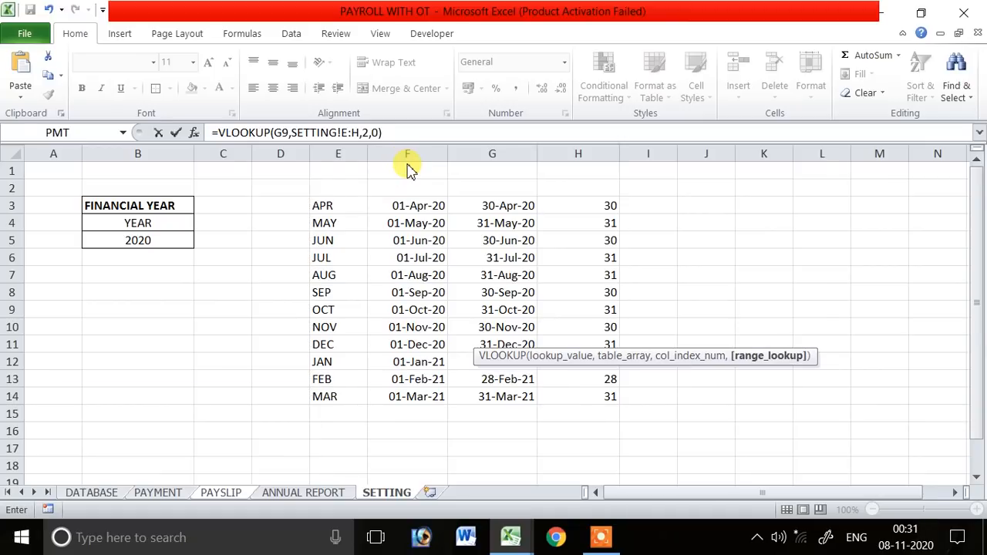
{"action": "key", "text": "Return"}
{"action": "key", "text": "Up"}
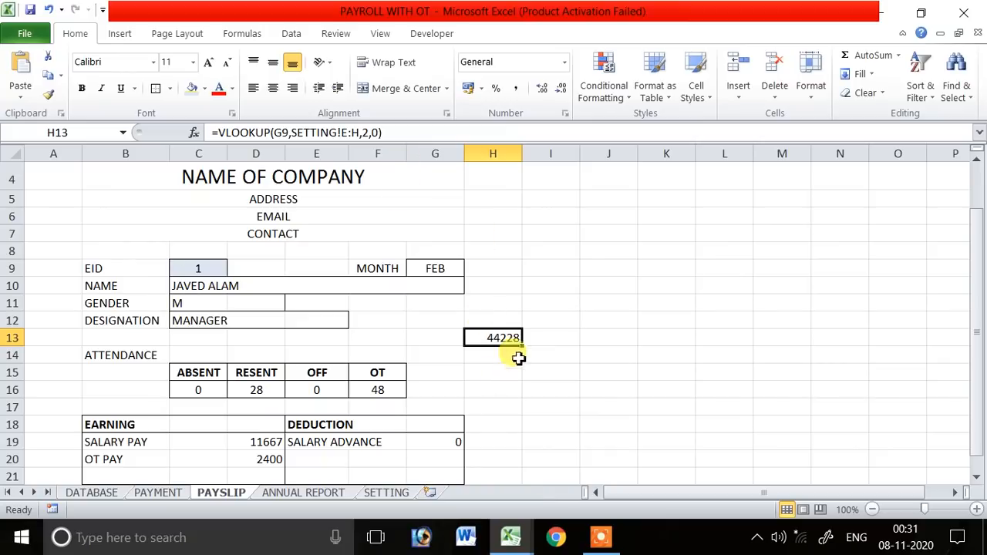
- Format the VLOOKUP result in H13 as a short date
{"action": "left_click", "coordinate": [565, 62]}
{"action": "left_click", "coordinate": [543, 257]}
{"action": "left_click", "coordinate": [517, 370]}
{"action": "left_click", "coordinate": [500, 337]}
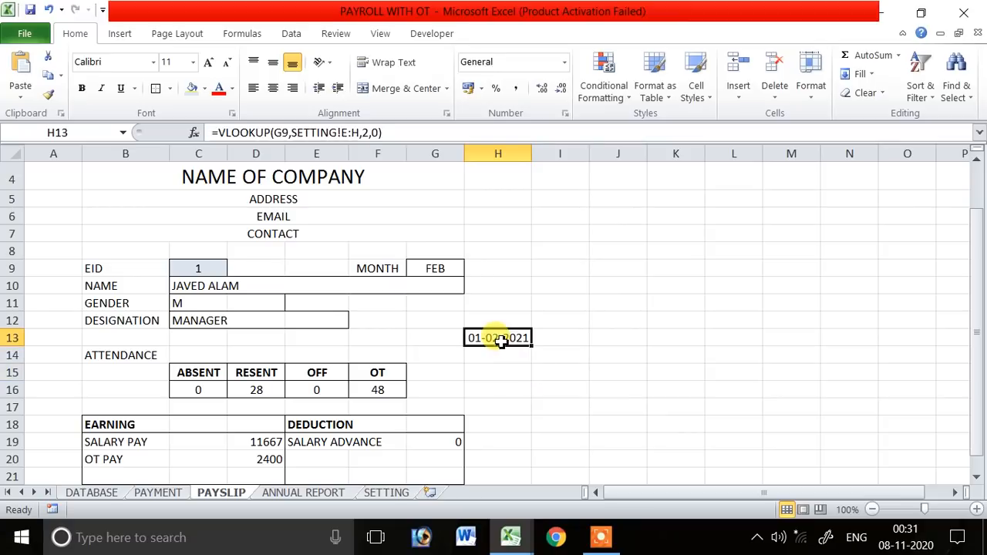
- Check placeholder 1 in the second criterion of G19's SUMIFS formula, and return to the start date formula in H13
{"action": "double_click", "coordinate": [416, 442]}
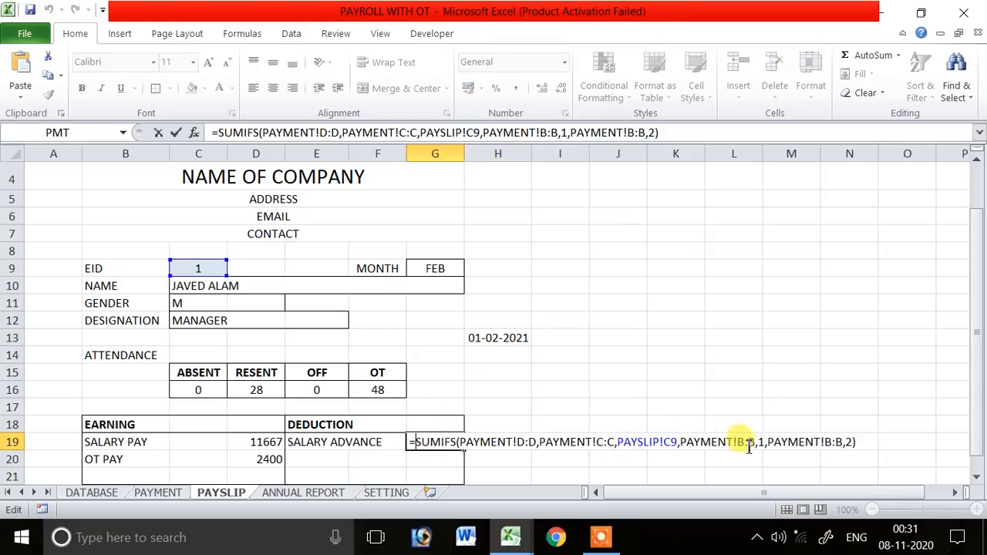
{"action": "double_click", "coordinate": [761, 442]}
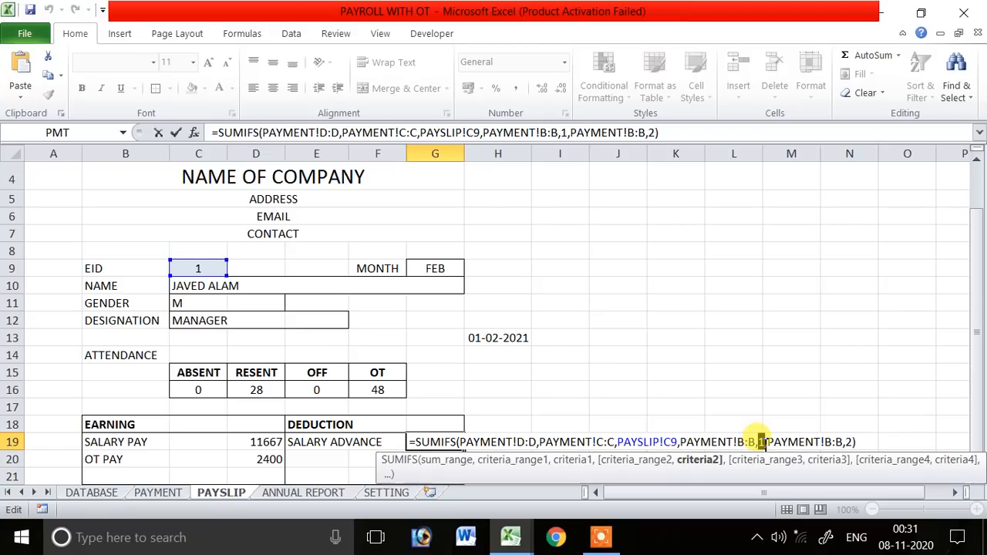
{"action": "key", "text": "Return"}
{"action": "left_click", "coordinate": [496, 342]}
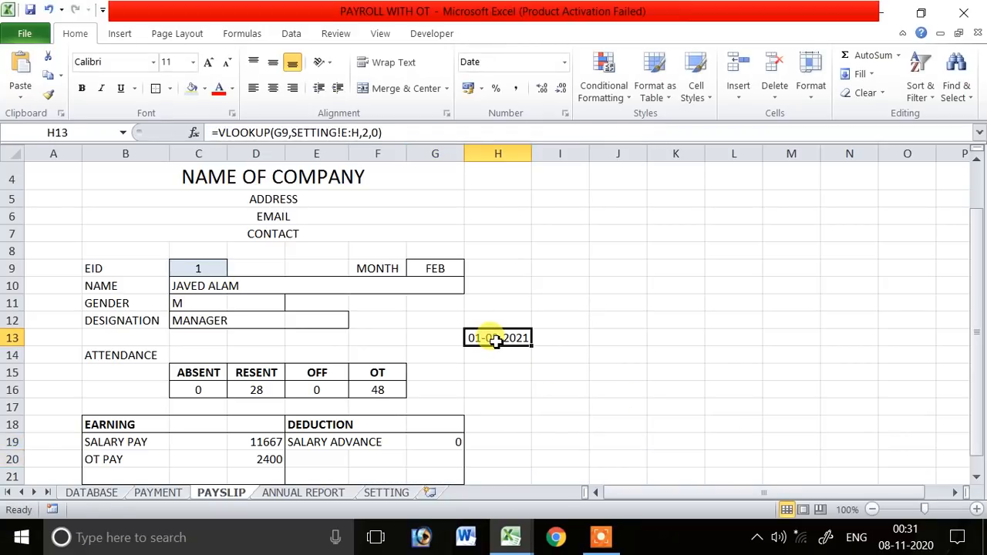
- Prefix the VLOOKUP in helper cell H13 with ">="& to turn the start date into a SUMIFS criterion
{"action": "double_click", "coordinate": [496, 340]}
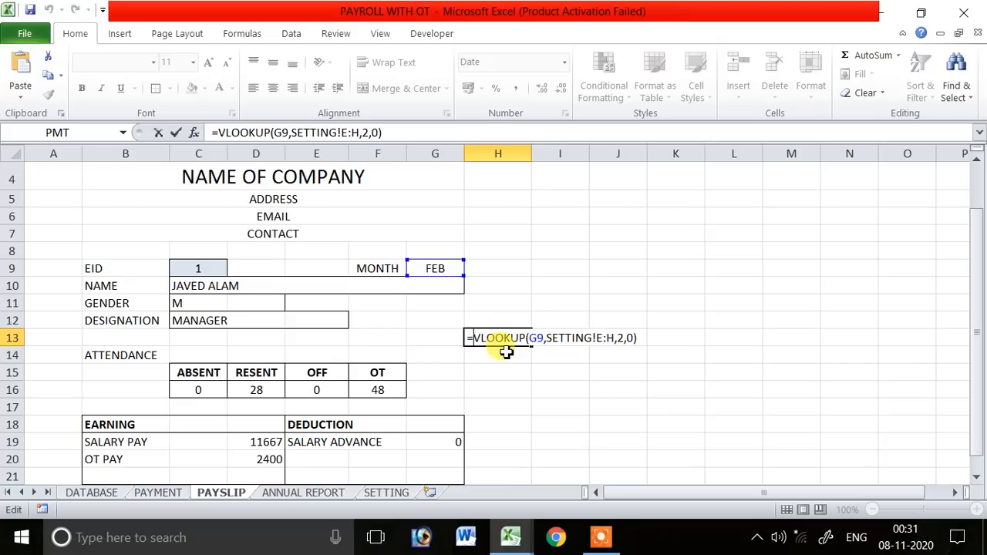
{"action": "type", "text": "\""}
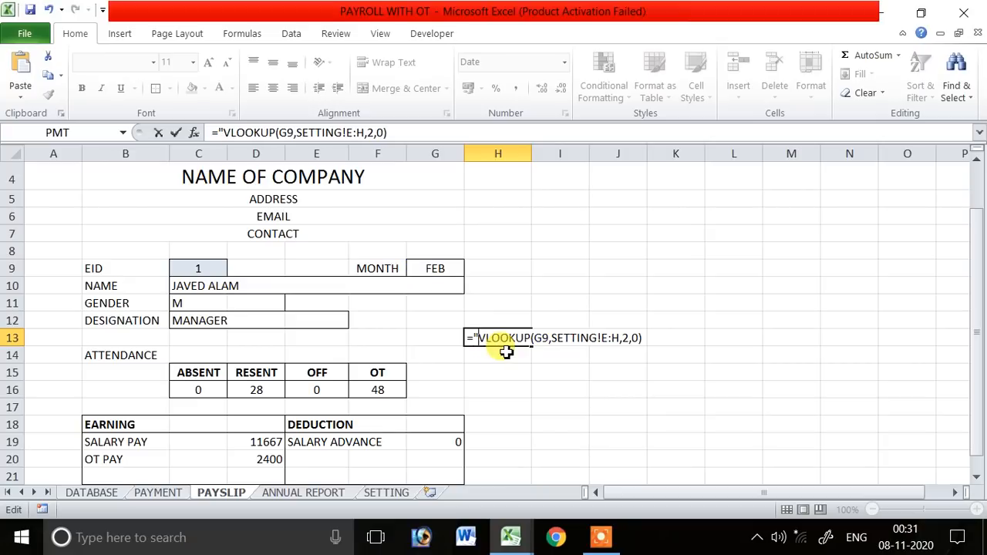
{"action": "type", "text": ">=\"&"}
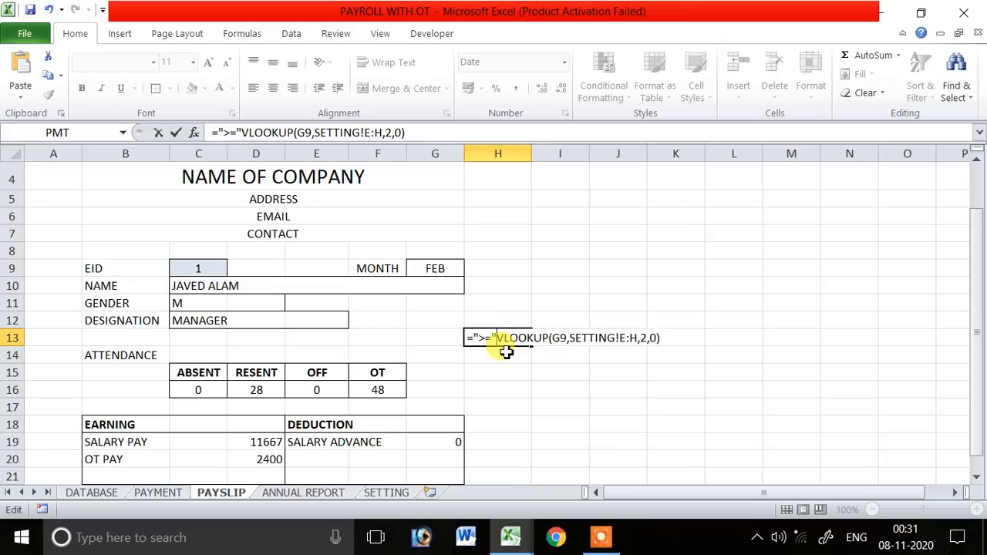
{"action": "key", "text": "Return"}
{"action": "key", "text": "Up"}
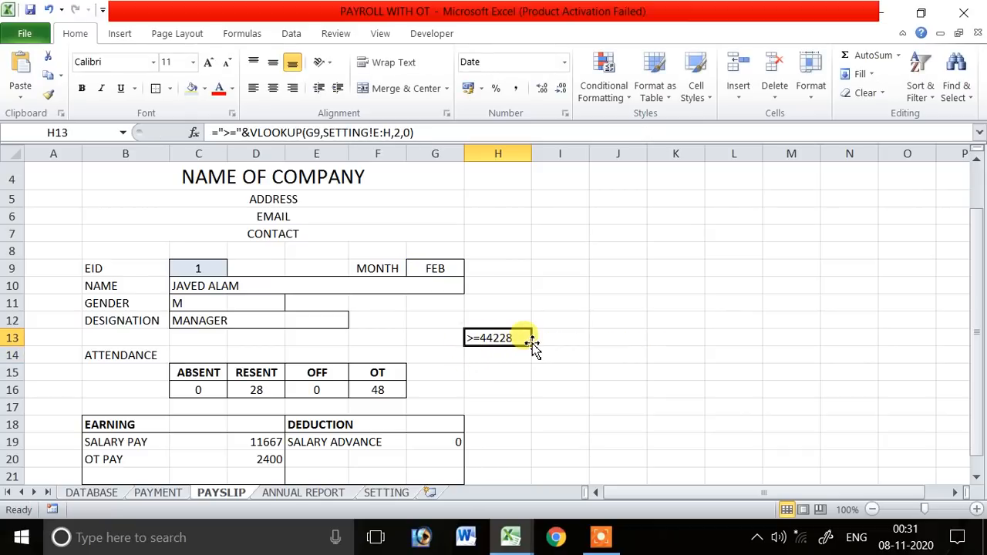
- Copy H13's ">="&VLOOKUP(G9,SETTING!E:H,2,0) expression and paste it over placeholder 1 in G19's SUMIFS formula
{"action": "left_click", "coordinate": [219, 132]}
{"action": "left_click_drag", "start_coordinate": [218, 133], "coordinate": [479, 139]}
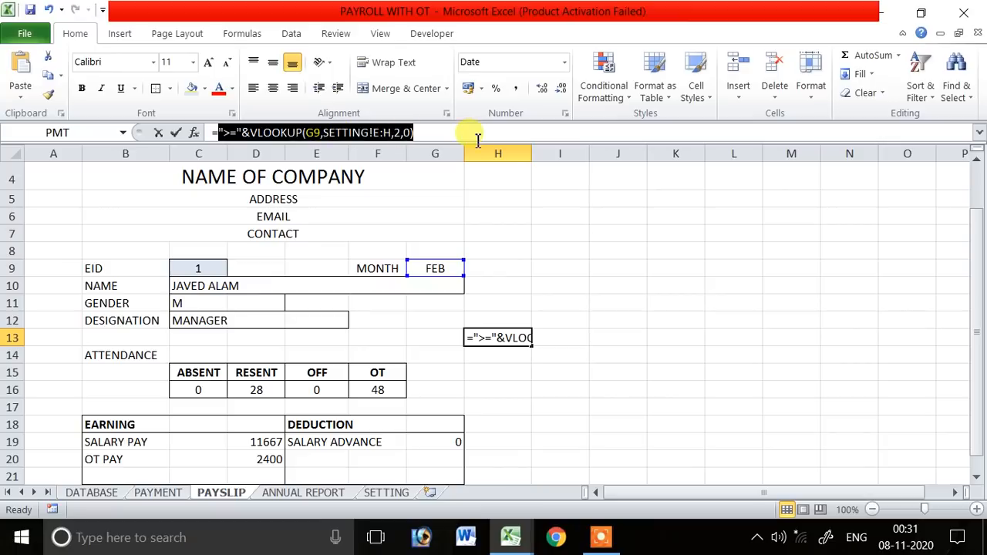
{"action": "key", "text": "ctrl+c"}
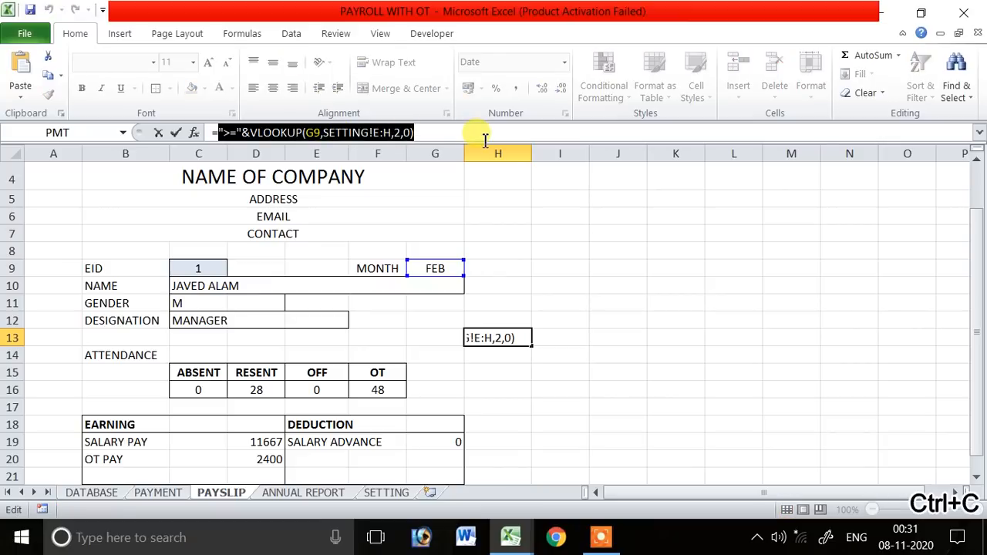
{"action": "key", "text": "Return"}
{"action": "left_click", "coordinate": [436, 439]}
{"action": "double_click", "coordinate": [436, 438]}
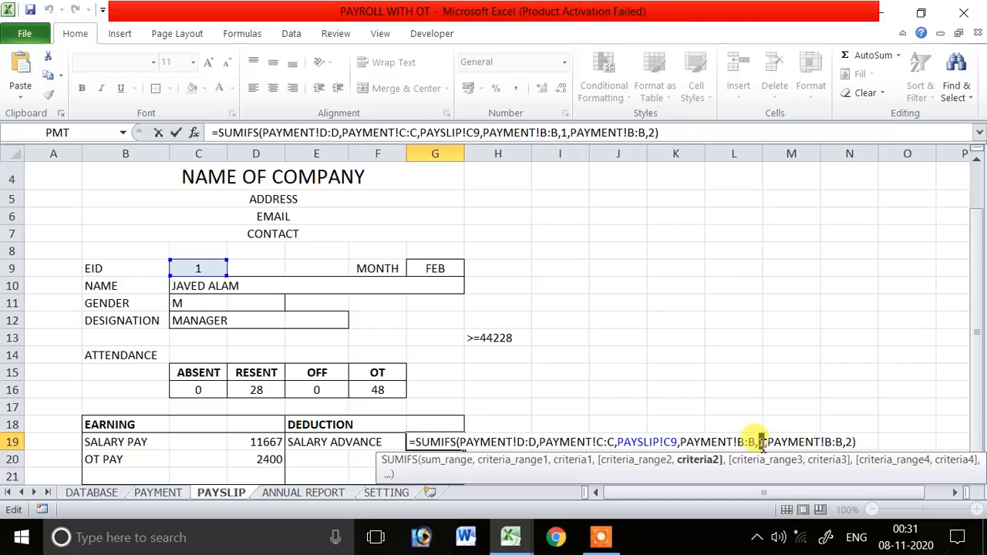
{"action": "key", "text": "ctrl+v"}
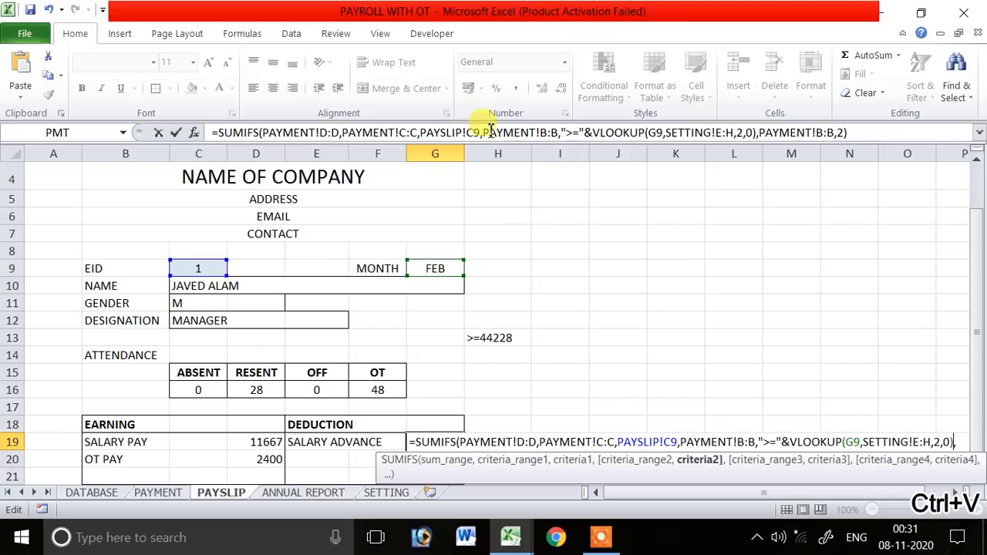
- Replace placeholder 2 in G19's SUMIFS formula with "<="&VLOOKUP(G9,SETTING!E:H,3,0) as the end date criterion
{"action": "left_click", "coordinate": [978, 132]}
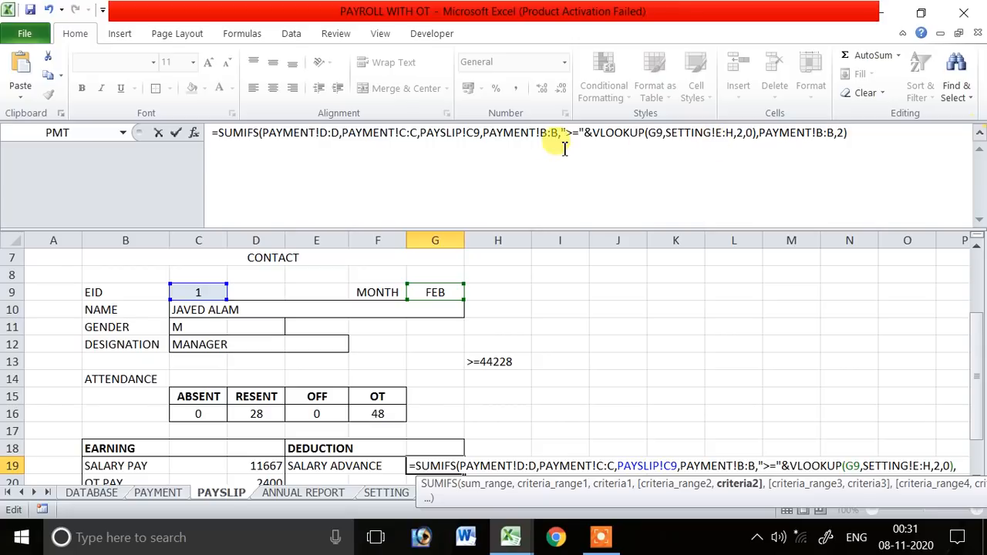
{"action": "left_click", "coordinate": [598, 133]}
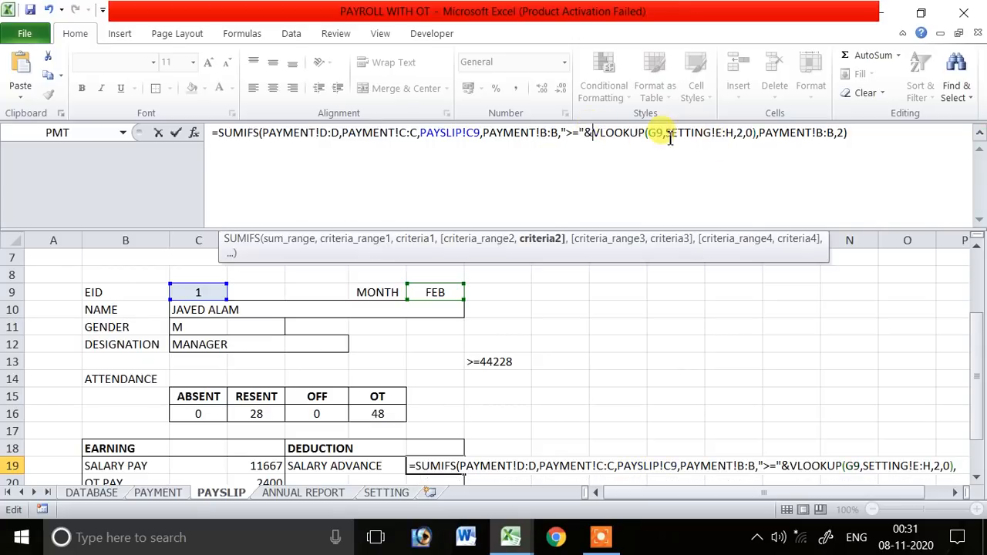
{"action": "left_click", "coordinate": [565, 133]}
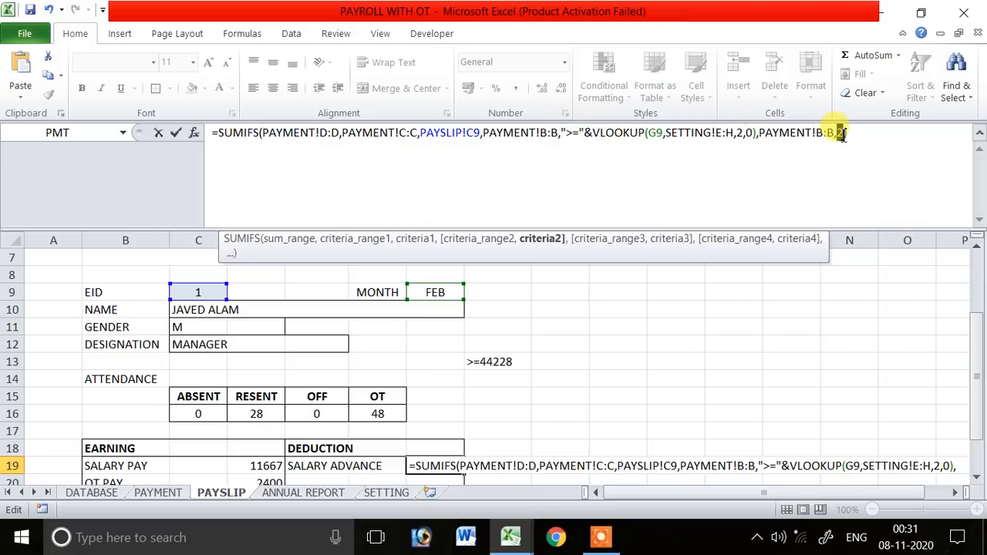
{"action": "key", "text": "ctrl+v"}
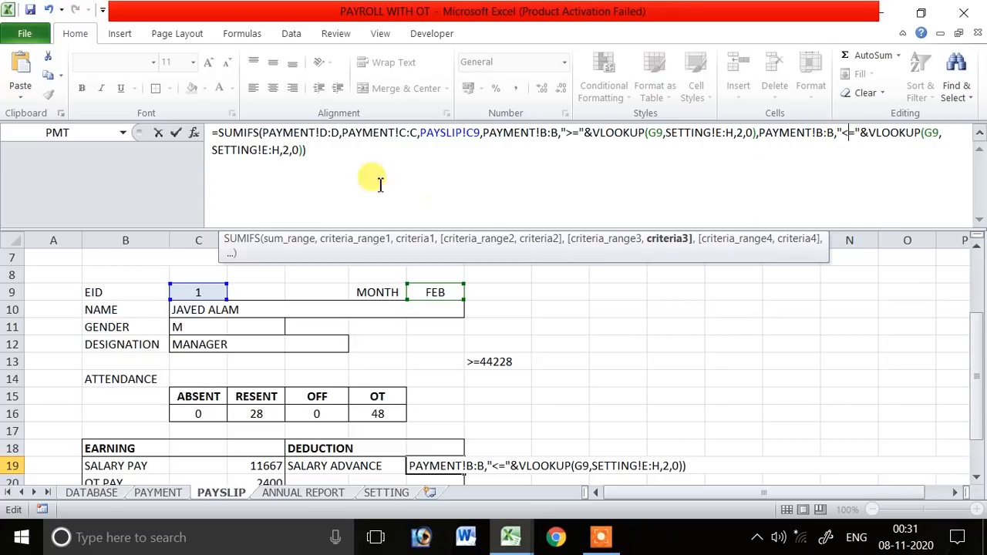
{"action": "left_click", "coordinate": [286, 151]}
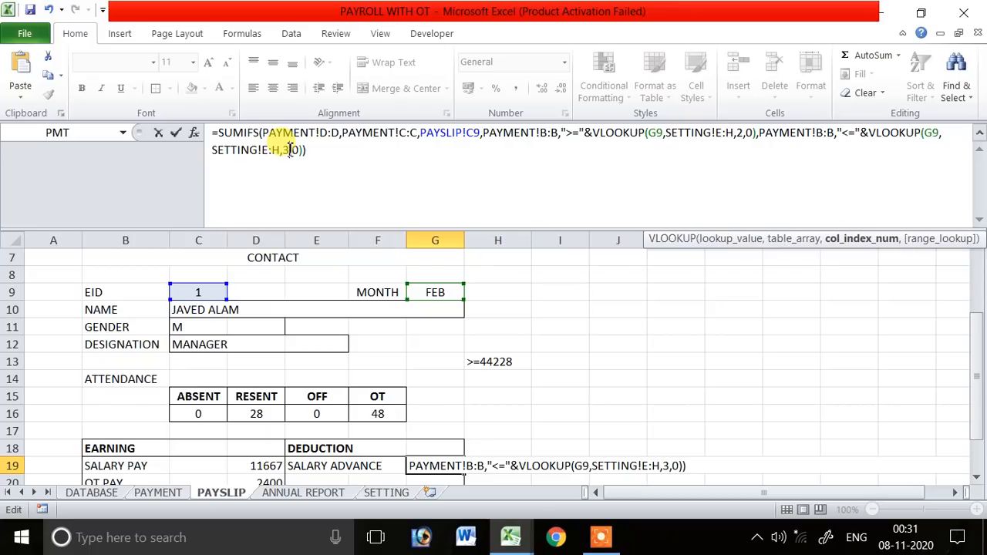
{"action": "key", "text": "Return"}
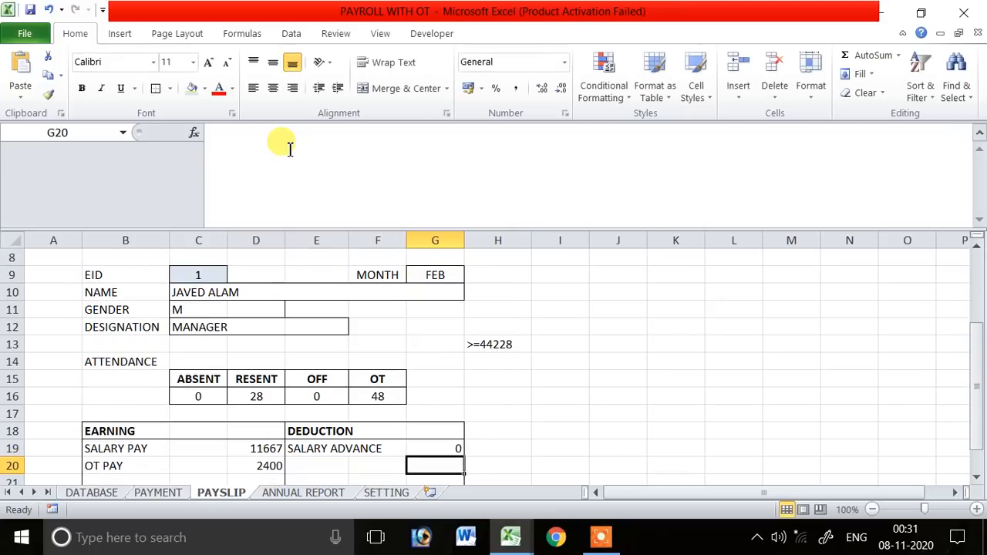
{"action": "left_click", "coordinate": [627, 347]}
{"action": "left_click", "coordinate": [980, 138]}
{"action": "left_click", "coordinate": [621, 344]}
{"action": "left_click", "coordinate": [458, 360]}
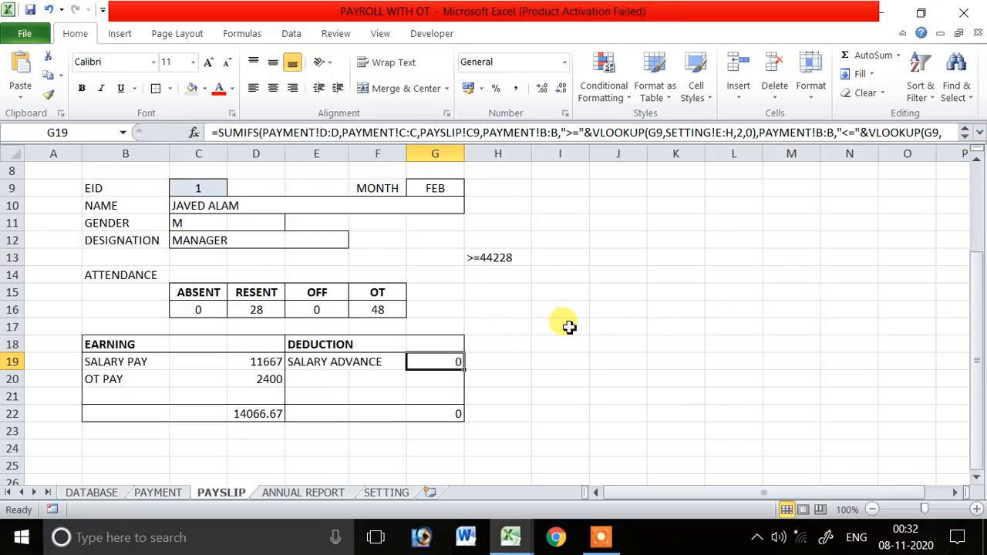
{"action": "left_click", "coordinate": [525, 296]}
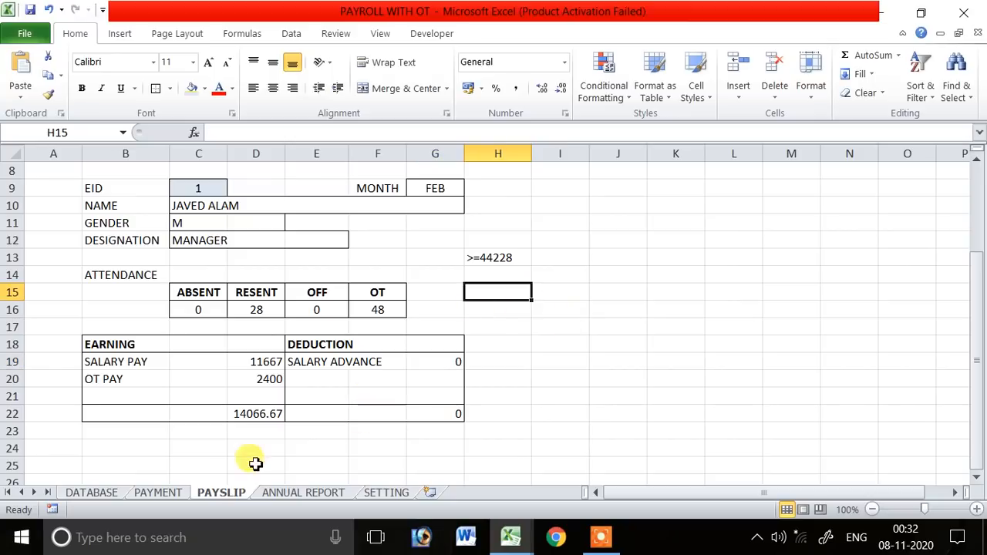
- Check the advance dates on the PAYMENT sheet, and set the payslip month to APR to test the salary advance deduction
{"action": "left_click", "coordinate": [158, 492]}
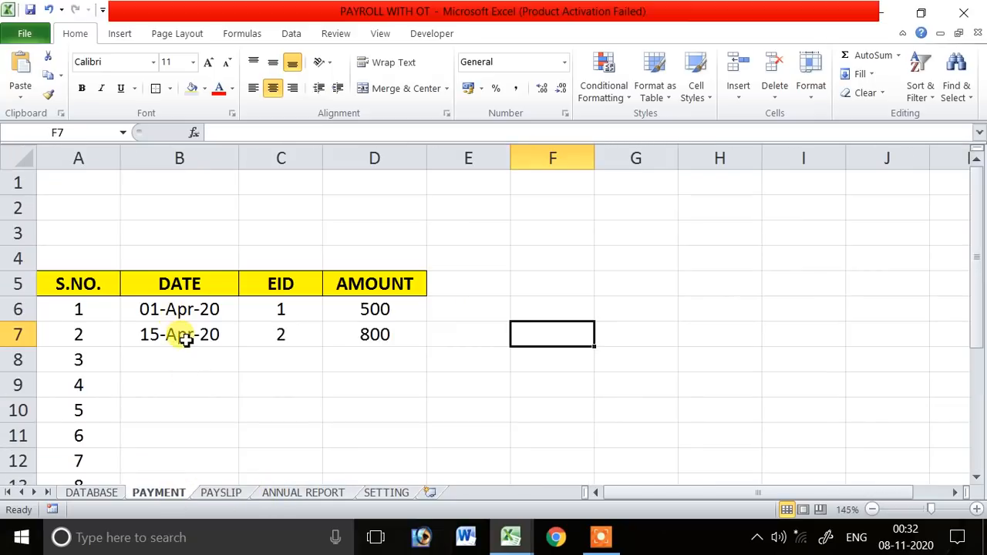
{"action": "left_click", "coordinate": [231, 493]}
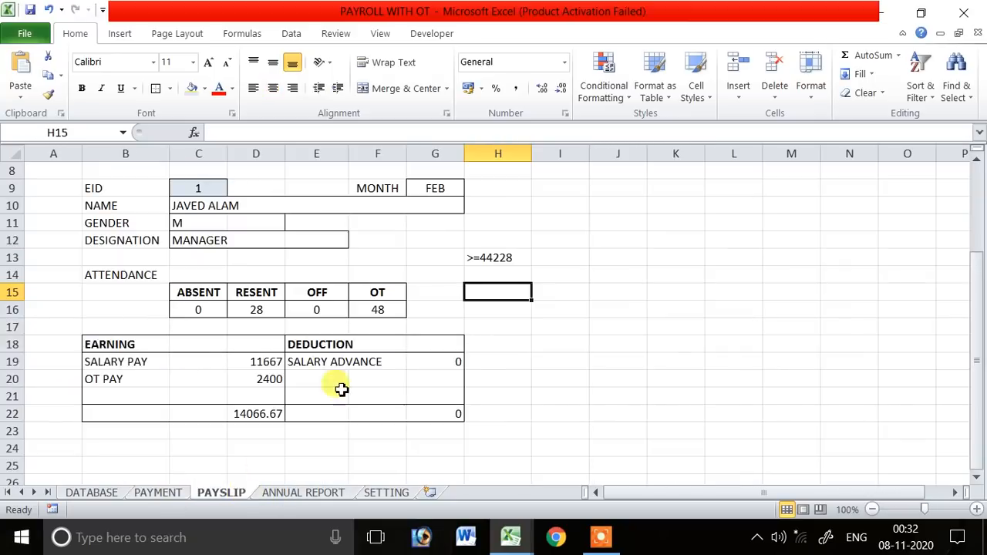
{"action": "left_click", "coordinate": [452, 192]}
{"action": "left_click", "coordinate": [468, 189]}
{"action": "left_click_drag", "start_coordinate": [470, 245], "coordinate": [472, 212]}
{"action": "left_click", "coordinate": [455, 203]}
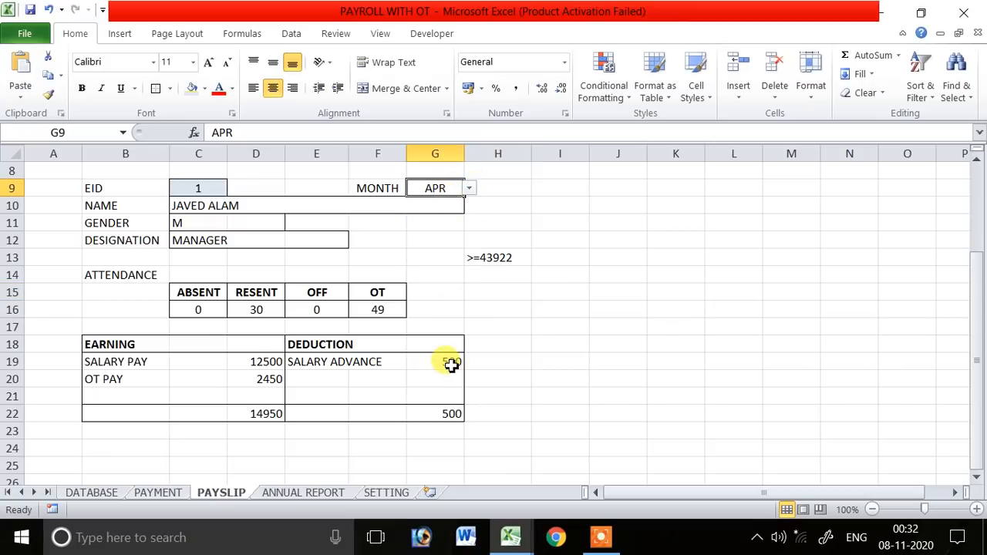
{"action": "left_click", "coordinate": [452, 363]}
{"action": "left_click", "coordinate": [617, 398]}
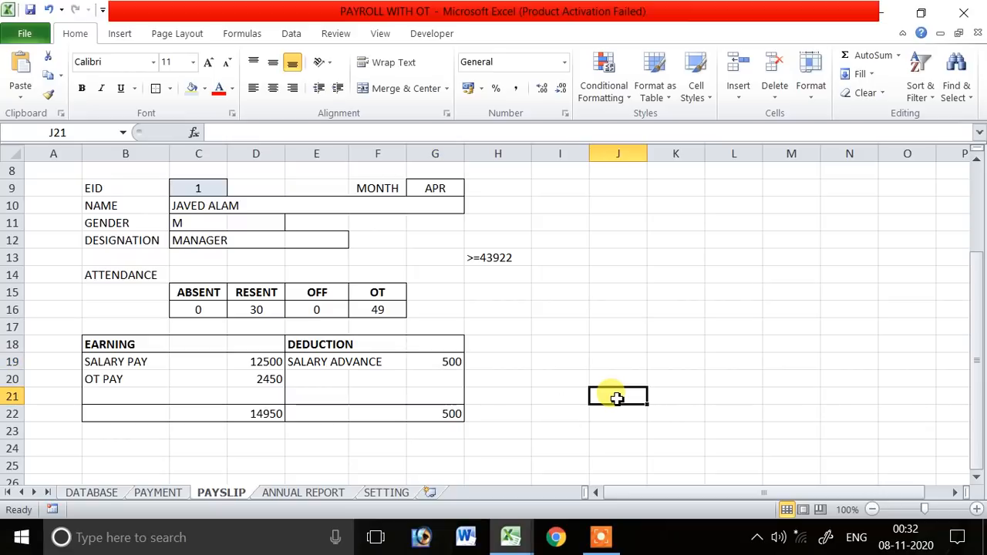
- Test the payslip's salary advance for other employees by entering EID 2 and 3 in C9
{"action": "left_click", "coordinate": [202, 190]}
{"action": "type", "text": "2"}
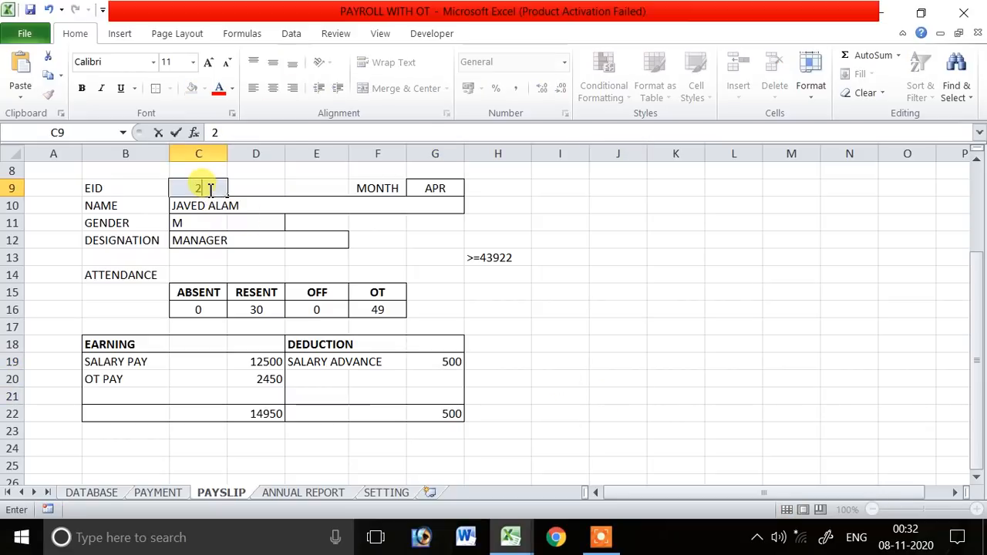
{"action": "key", "text": "Return"}
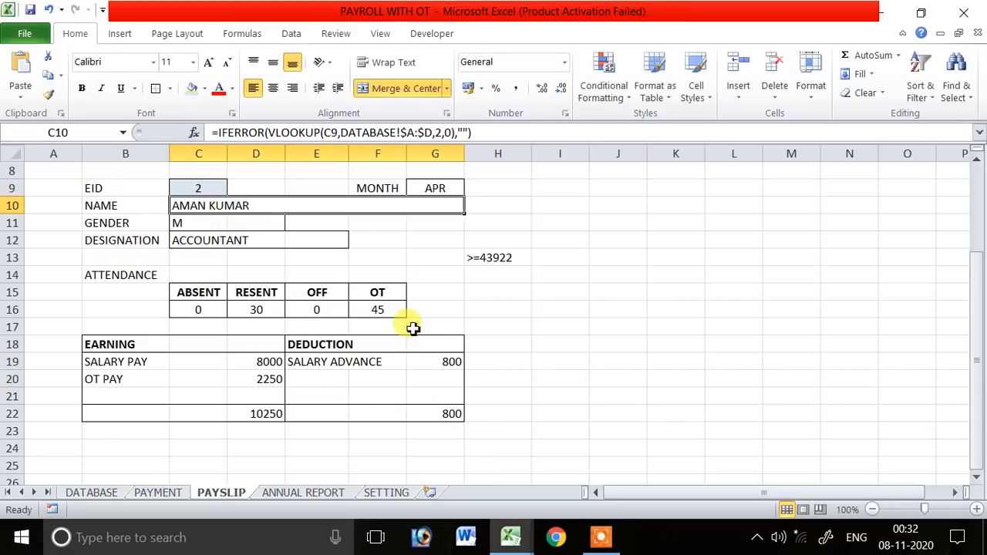
{"action": "left_click", "coordinate": [213, 191]}
{"action": "type", "text": "3"}
{"action": "key", "text": "Return"}
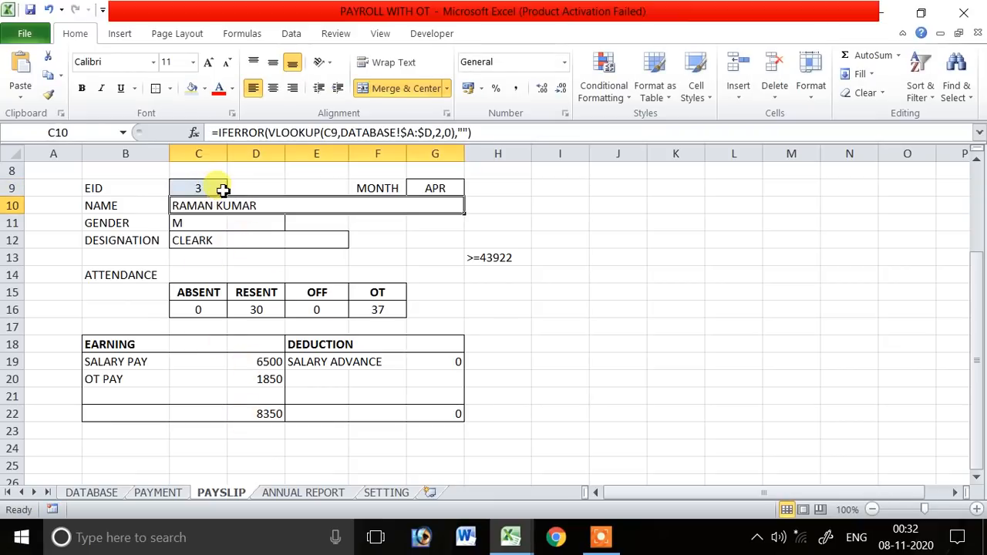
{"action": "left_click", "coordinate": [223, 190]}
- Enter the label SALARY PAYABLE below the earnings table and move it down to B24
{"action": "left_click", "coordinate": [128, 412]}
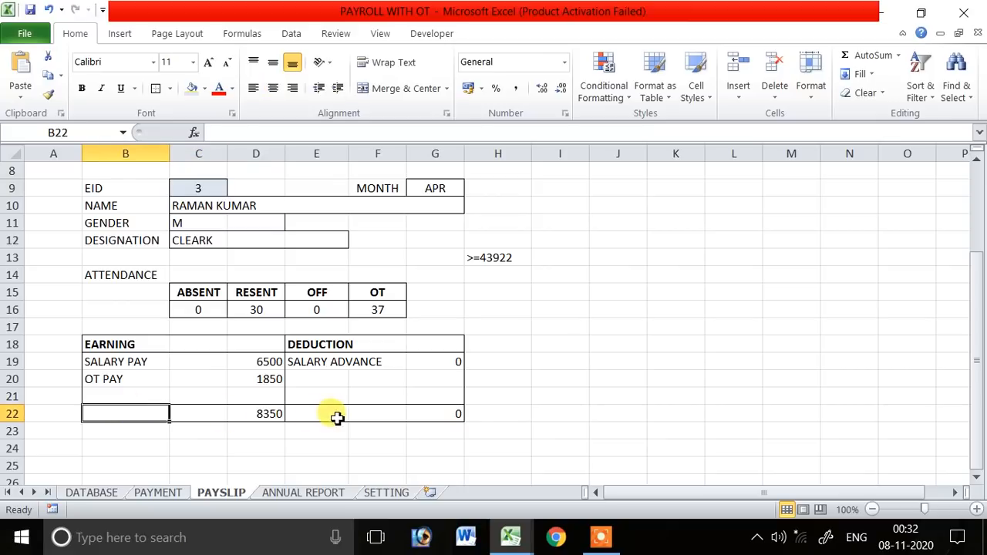
{"action": "left_click", "coordinate": [125, 434]}
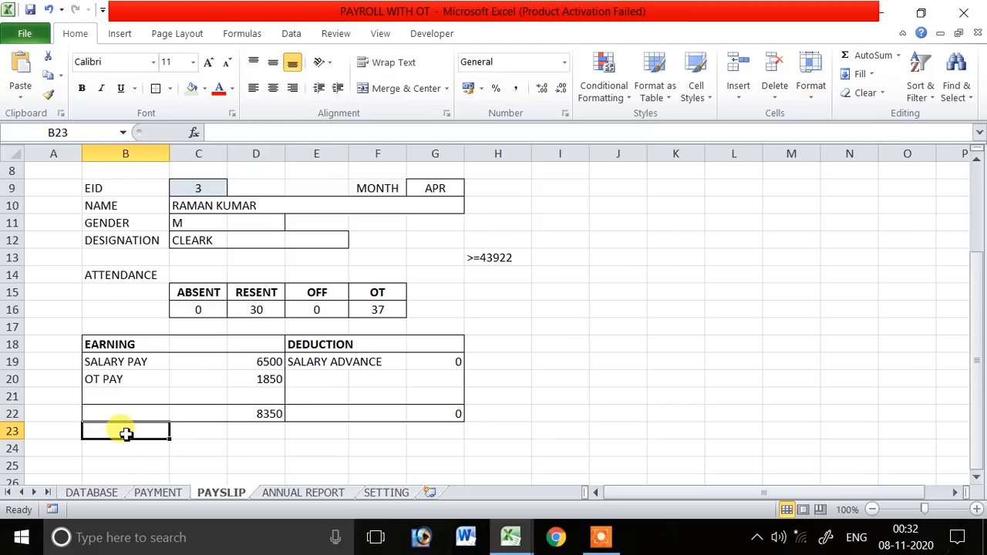
{"action": "type", "text": "SALARY PAYABLE"}
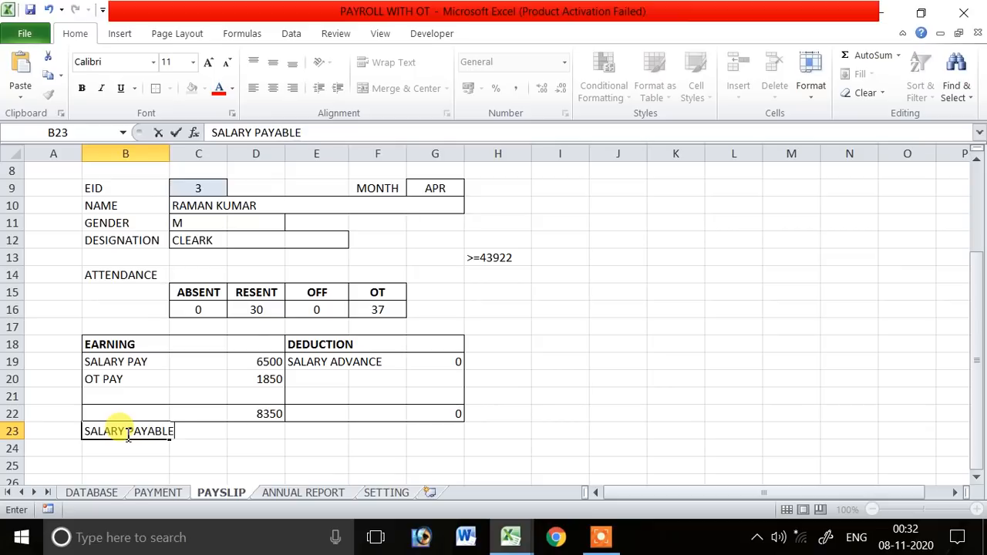
{"action": "key", "text": "Return"}
{"action": "left_click", "coordinate": [135, 432]}
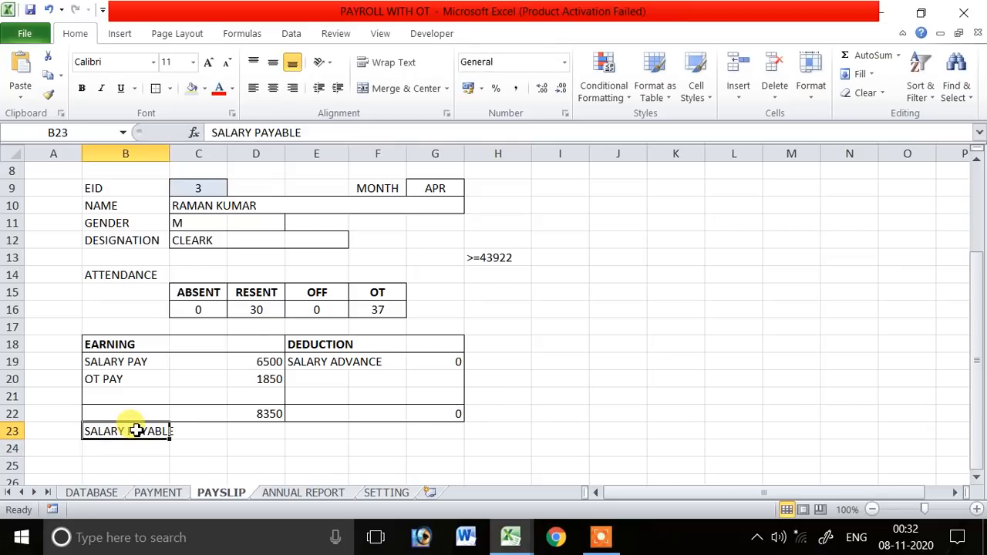
{"action": "left_click_drag", "start_coordinate": [137, 442], "coordinate": [154, 461]}
{"action": "left_click", "coordinate": [199, 448]}
{"action": "left_click", "coordinate": [153, 449]}
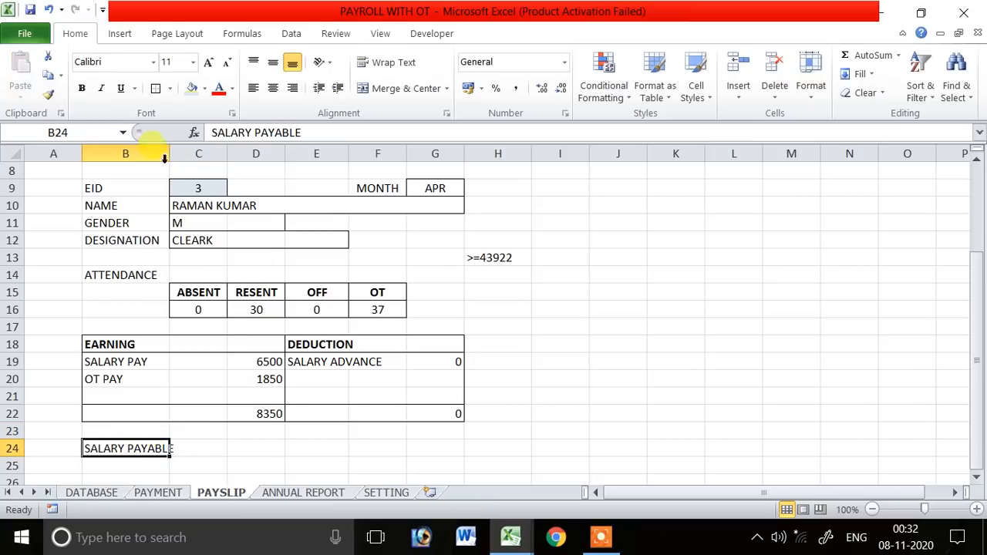
- Border the SALARY PAYABLE row, widening column B to fit the label and merging C24:D24 for the amount
{"action": "left_click", "coordinate": [156, 91]}
{"action": "left_click_drag", "start_coordinate": [167, 158], "coordinate": [176, 156]}
{"action": "left_click_drag", "start_coordinate": [207, 449], "coordinate": [286, 448]}
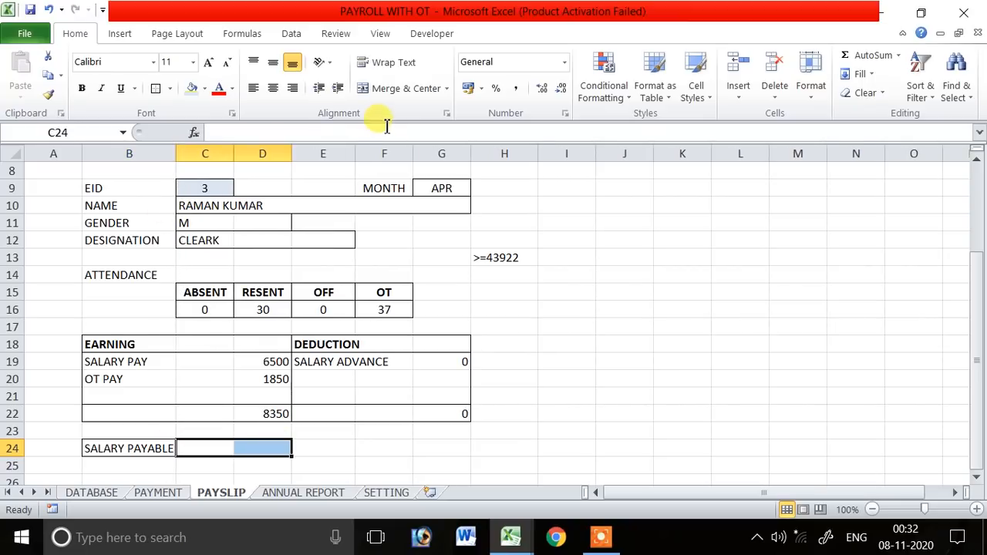
{"action": "left_click", "coordinate": [379, 88]}
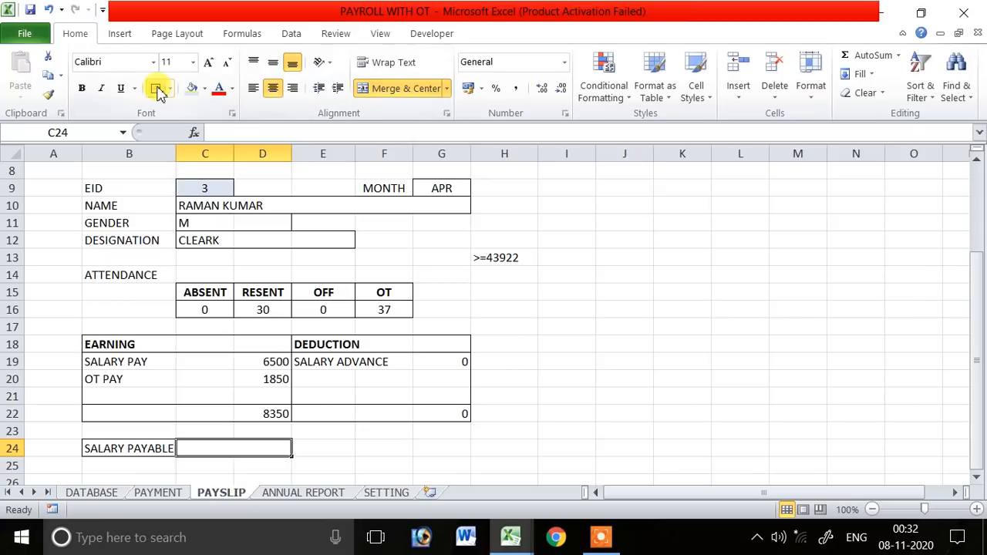
{"action": "left_click", "coordinate": [340, 451]}
{"action": "left_click", "coordinate": [255, 463]}
{"action": "left_click", "coordinate": [258, 445]}
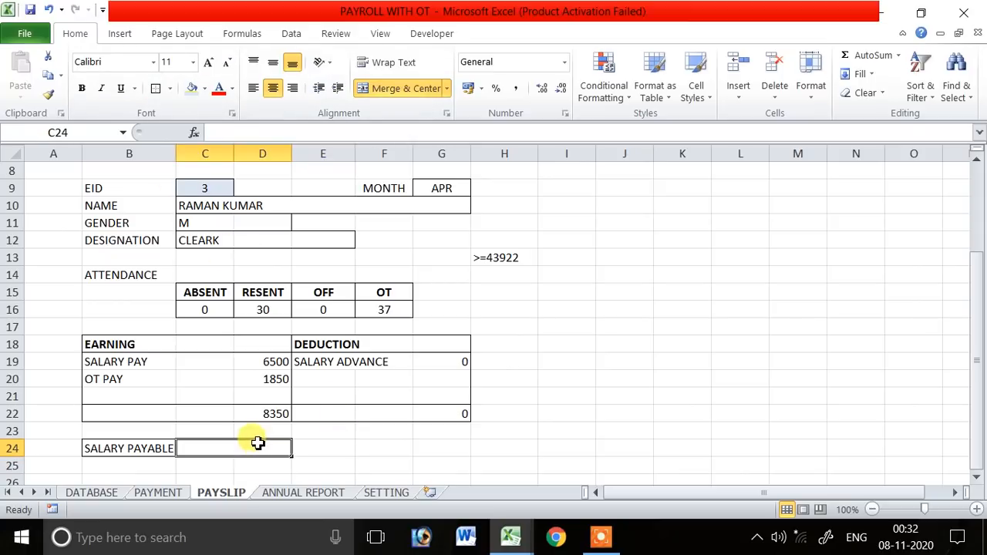
- Calculate the salary payable in C24 with =D22-G22 and make the amount bold
{"action": "type", "text": "="}
{"action": "left_click", "coordinate": [270, 414]}
{"action": "type", "text": "-"}
{"action": "left_click", "coordinate": [425, 417]}
{"action": "key", "text": "Return"}
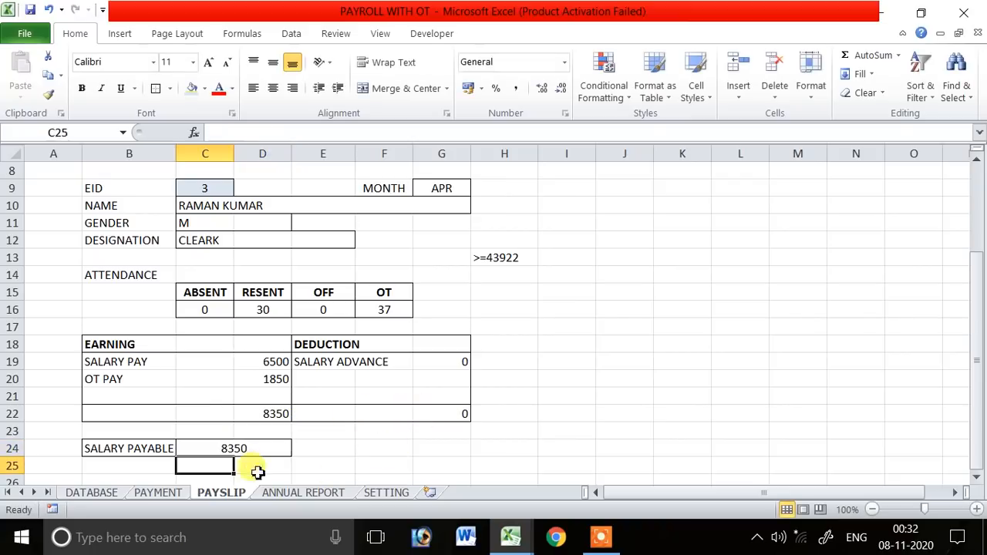
{"action": "left_click", "coordinate": [251, 451]}
{"action": "key", "text": "ctrl+b"}
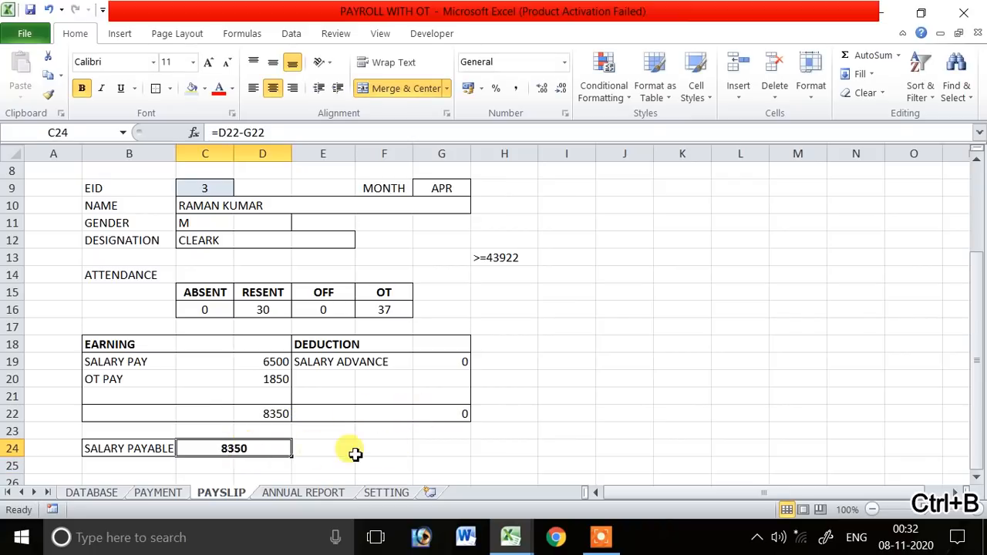
{"action": "left_click", "coordinate": [349, 450]}
{"action": "scroll", "coordinate": [419, 437], "scroll_direction": "down", "scroll_amount": 1}
{"action": "left_click", "coordinate": [382, 413]}
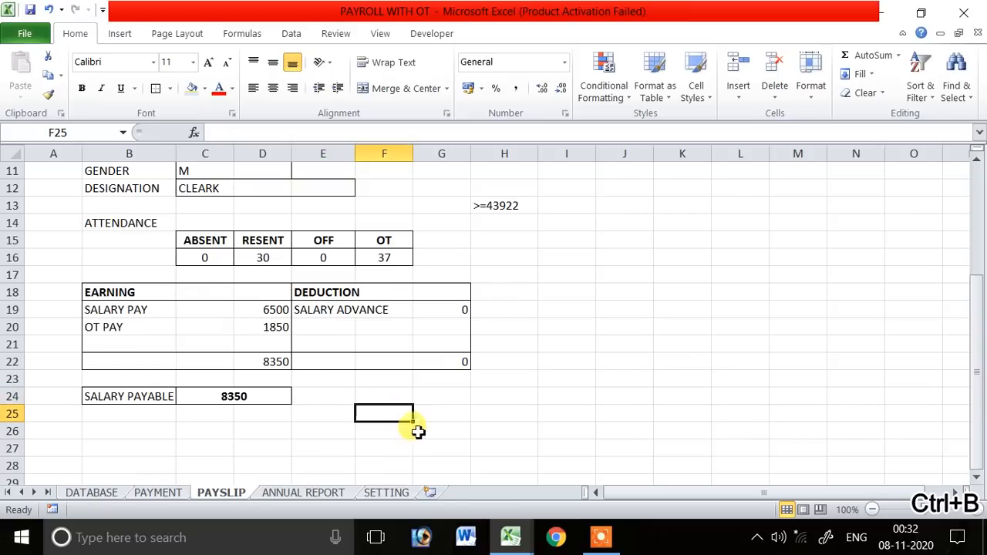
{"action": "left_click", "coordinate": [440, 429]}
{"action": "left_click", "coordinate": [438, 418]}
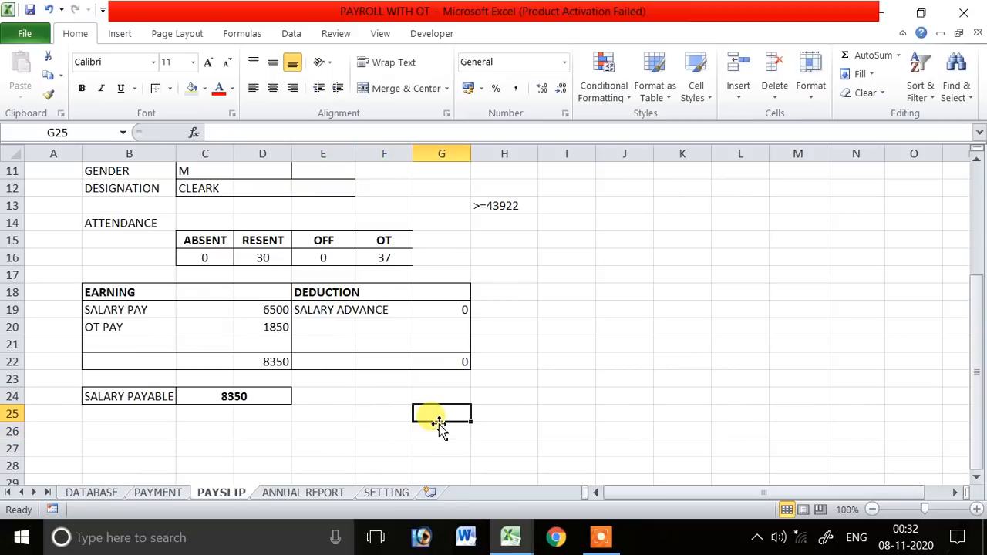
- Add the label SIGNATURE in G25 below the payslip, right-aligned with an indent
{"action": "type", "text": "SIGNATURE"}
{"action": "key", "text": "Return"}
{"action": "left_click", "coordinate": [440, 418]}
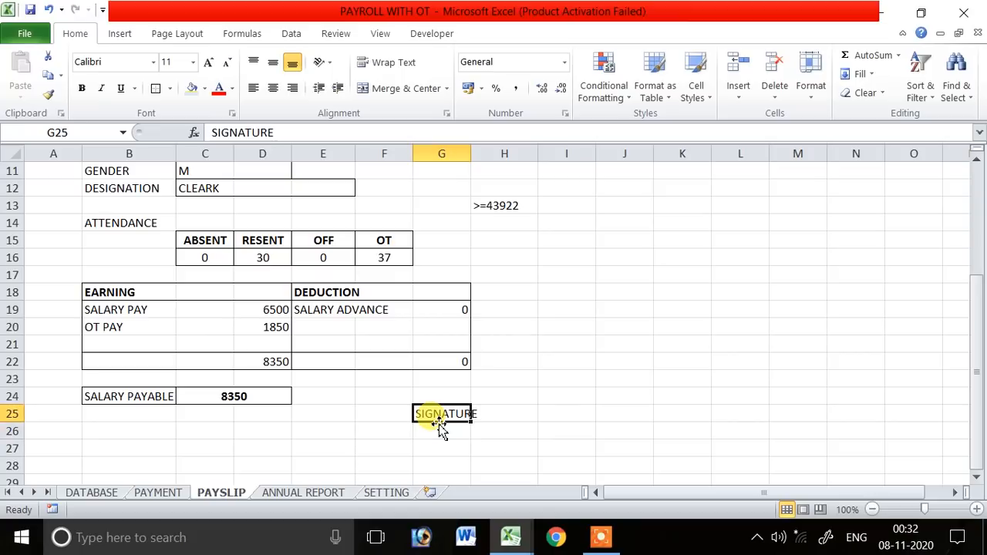
{"action": "left_click", "coordinate": [295, 89]}
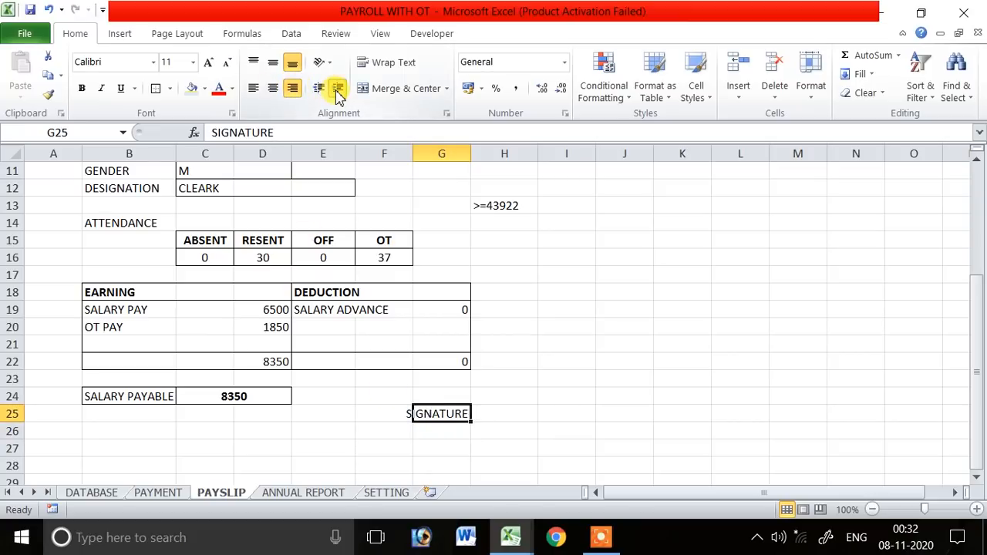
{"action": "left_click", "coordinate": [338, 88]}
{"action": "left_click", "coordinate": [555, 360]}
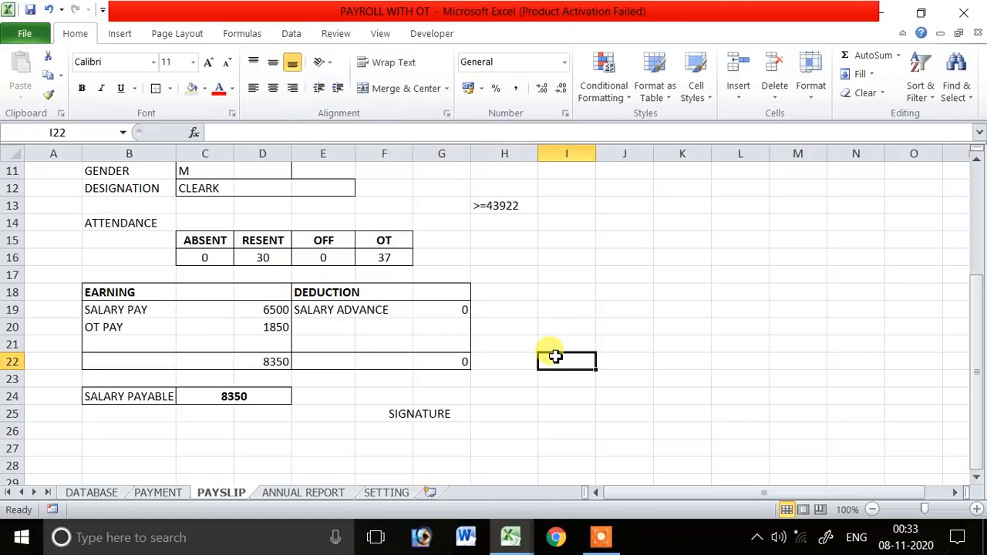
- Delete the leftover helper date criterion from H13 beside the payslip
{"action": "scroll", "coordinate": [555, 357], "scroll_direction": "up", "scroll_amount": 3}
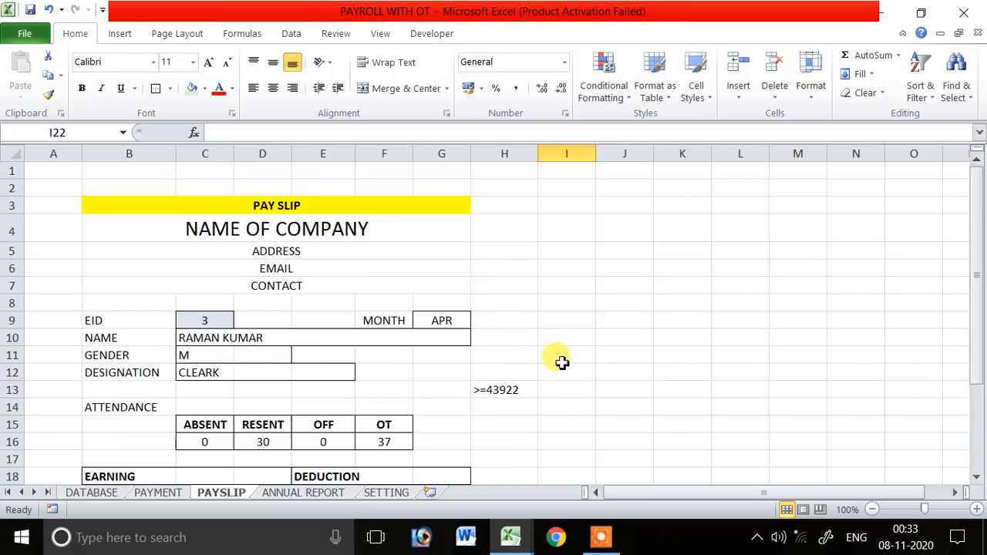
{"action": "scroll", "coordinate": [540, 359], "scroll_direction": "down", "scroll_amount": 1}
{"action": "scroll", "coordinate": [540, 359], "scroll_direction": "down", "scroll_amount": 1}
{"action": "left_click", "coordinate": [498, 276]}
{"action": "key", "text": "Delete"}
{"action": "left_click", "coordinate": [575, 296]}
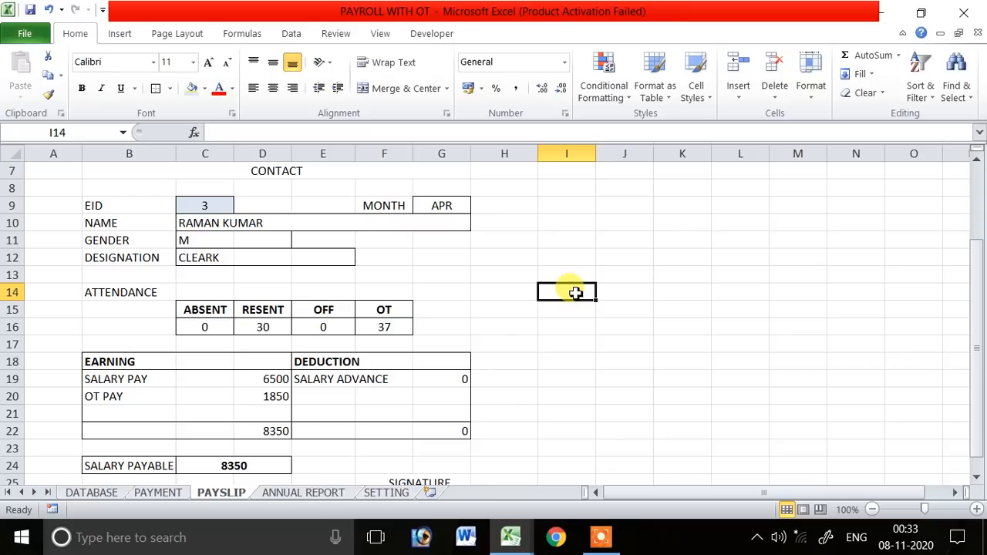
- Look over the payslip layout and the workbook's other sheets, including DATABASE and ANNUAL REPORT
{"action": "scroll", "coordinate": [575, 294], "scroll_direction": "up", "scroll_amount": 2}
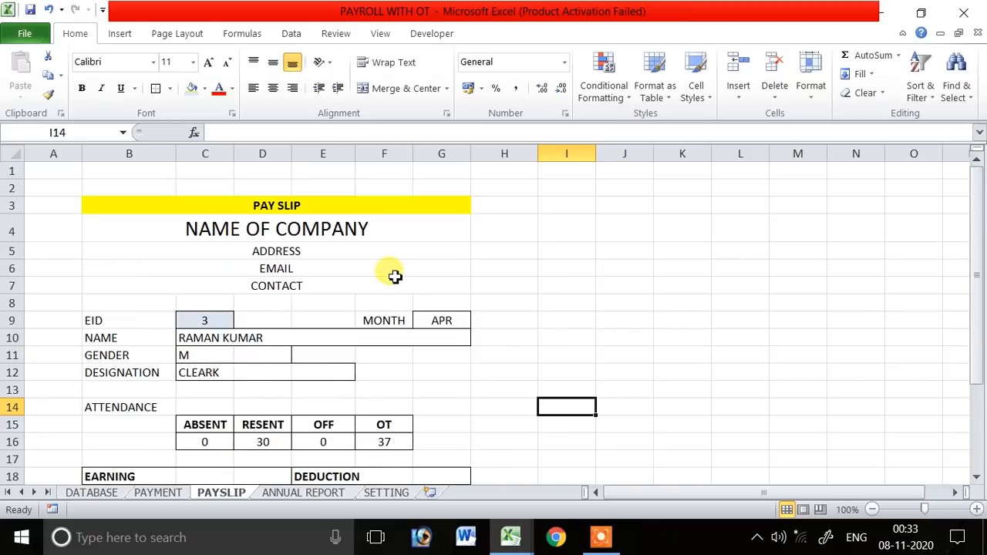
{"action": "scroll", "coordinate": [393, 278], "scroll_direction": "down", "scroll_amount": 5}
{"action": "left_click", "coordinate": [177, 494]}
{"action": "left_click", "coordinate": [214, 495]}
{"action": "left_click", "coordinate": [97, 495]}
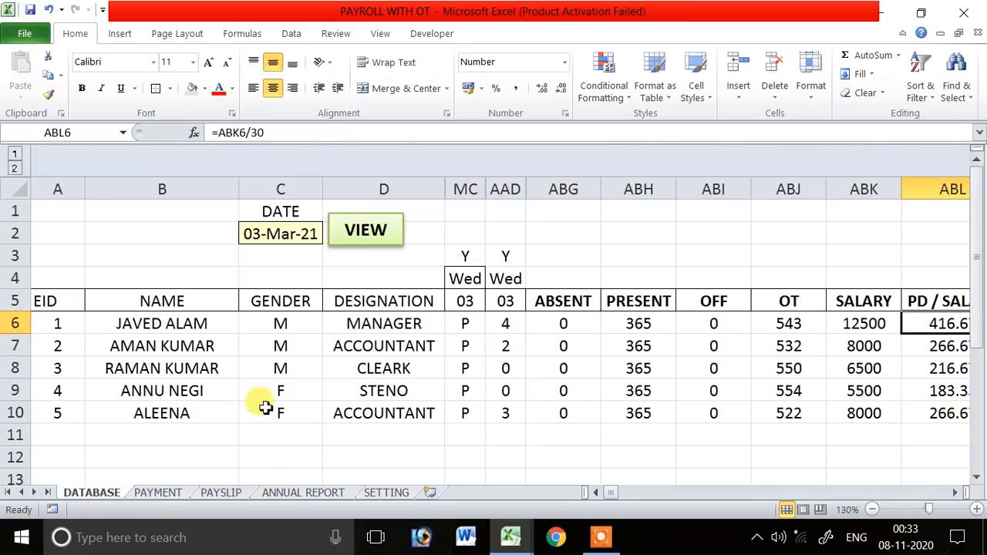
{"action": "left_click", "coordinate": [301, 495]}
{"action": "left_click", "coordinate": [221, 496]}
{"action": "scroll", "coordinate": [482, 301], "scroll_direction": "up", "scroll_amount": 5}
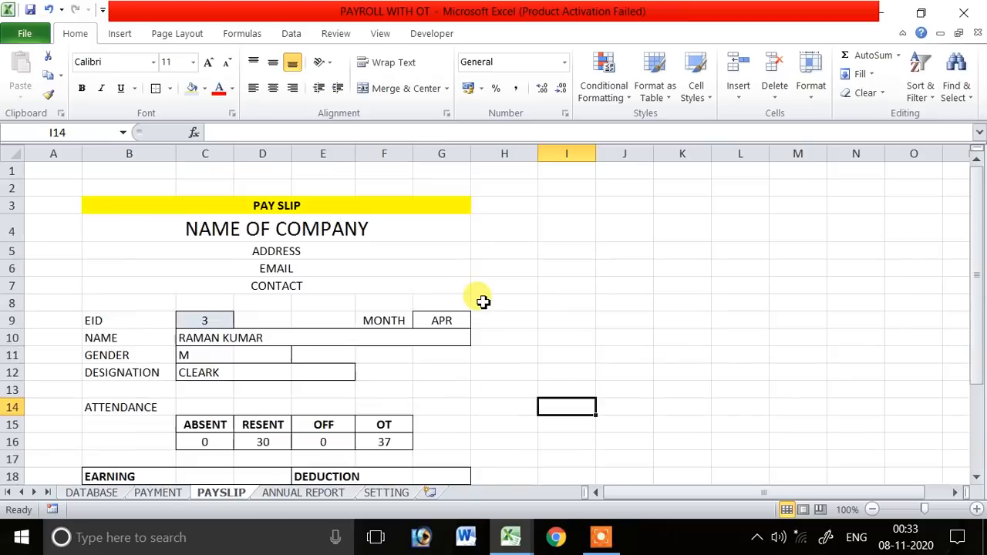
- Narrow column A and hide the empty rows 1 and 2 above the PAY SLIP heading
{"action": "left_click_drag", "start_coordinate": [81, 154], "coordinate": [14, 189]}
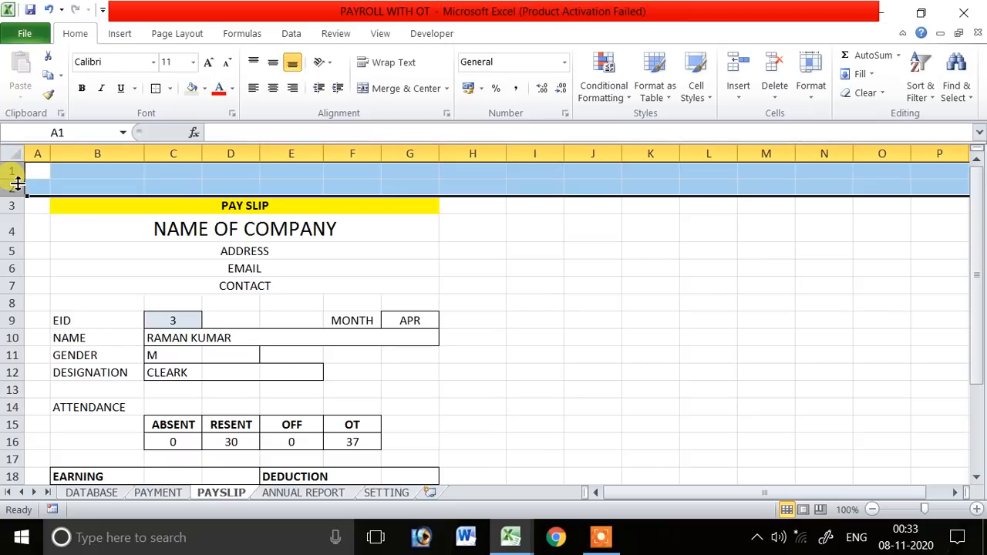
{"action": "right_click", "coordinate": [17, 187]}
{"action": "left_click", "coordinate": [60, 401]}
{"action": "left_click", "coordinate": [535, 371]}
{"action": "scroll", "coordinate": [466, 257], "scroll_direction": "down", "scroll_amount": 2}
{"action": "scroll", "coordinate": [466, 256], "scroll_direction": "down", "scroll_amount": 3}
{"action": "scroll", "coordinate": [511, 296], "scroll_direction": "up", "scroll_amount": 5}
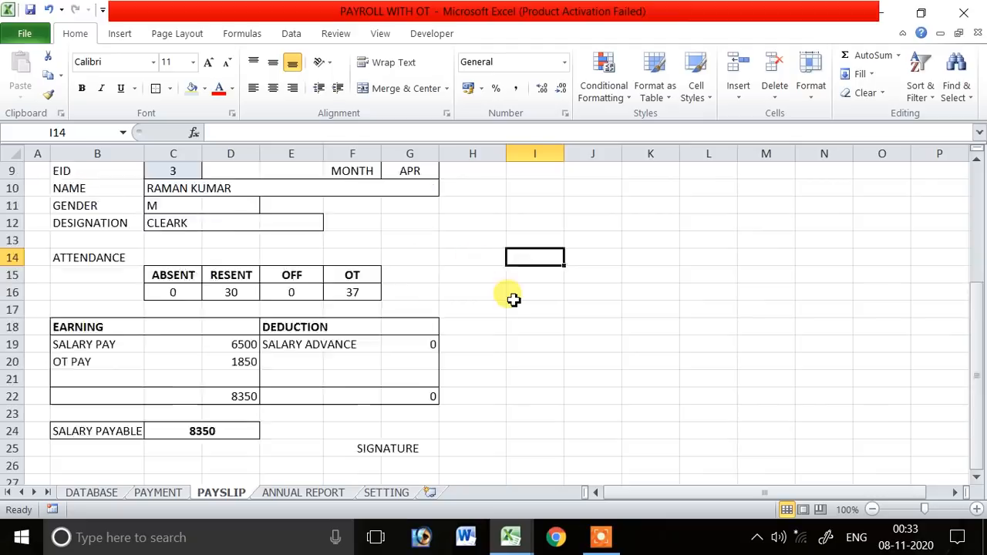
- Switch to the empty ANNUAL REPORT sheet and narrow column A to a thin margin
{"action": "left_click", "coordinate": [308, 494]}
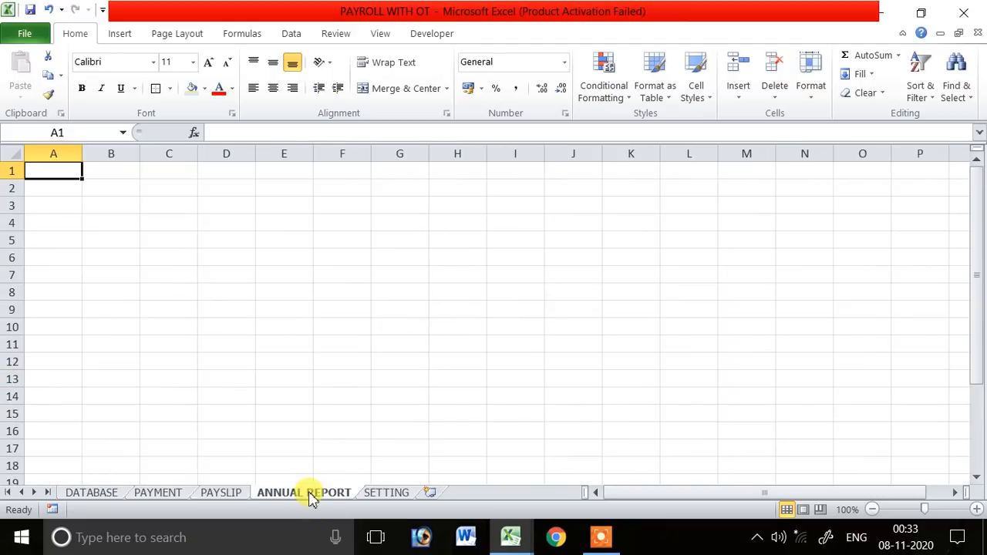
{"action": "scroll", "coordinate": [209, 269], "scroll_direction": "up", "scroll_amount": 3}
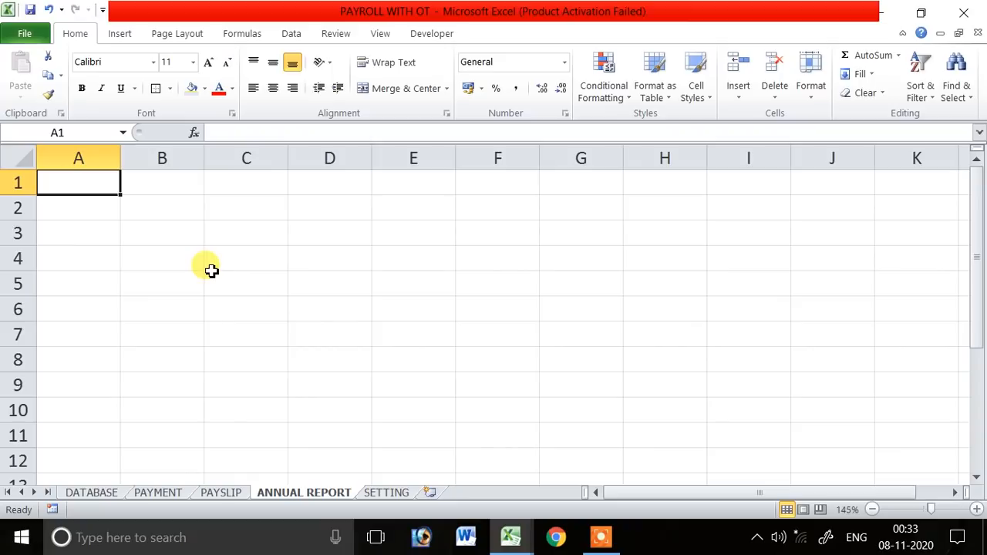
{"action": "left_click", "coordinate": [95, 231]}
{"action": "left_click_drag", "start_coordinate": [121, 160], "coordinate": [59, 159]}
- Enter the title ANNUAL REPORT in B2
{"action": "left_click", "coordinate": [124, 209]}
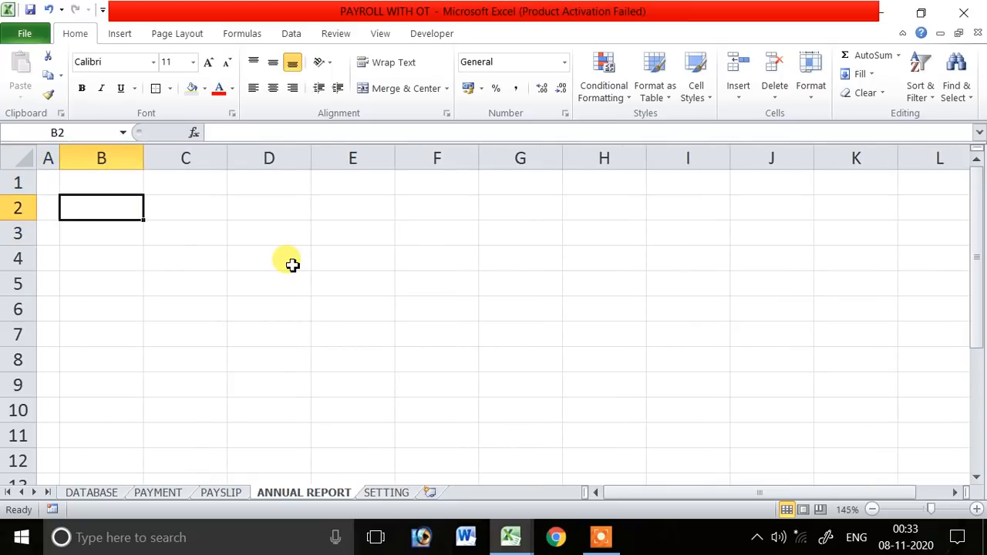
{"action": "key", "text": "Up"}
{"action": "key", "text": "Down"}
{"action": "type", "text": "A"}
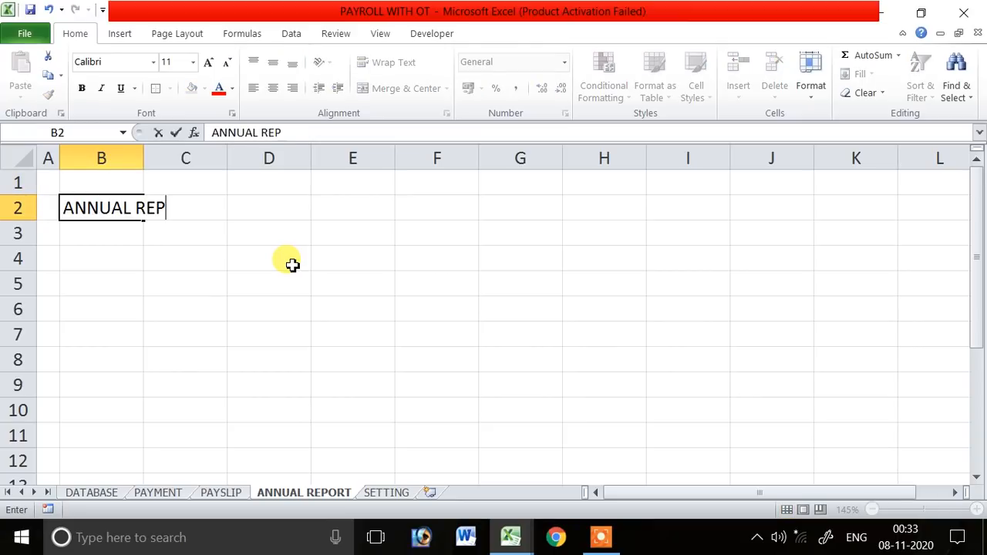
{"action": "key", "text": "Return"}
{"action": "key", "text": "Return"}
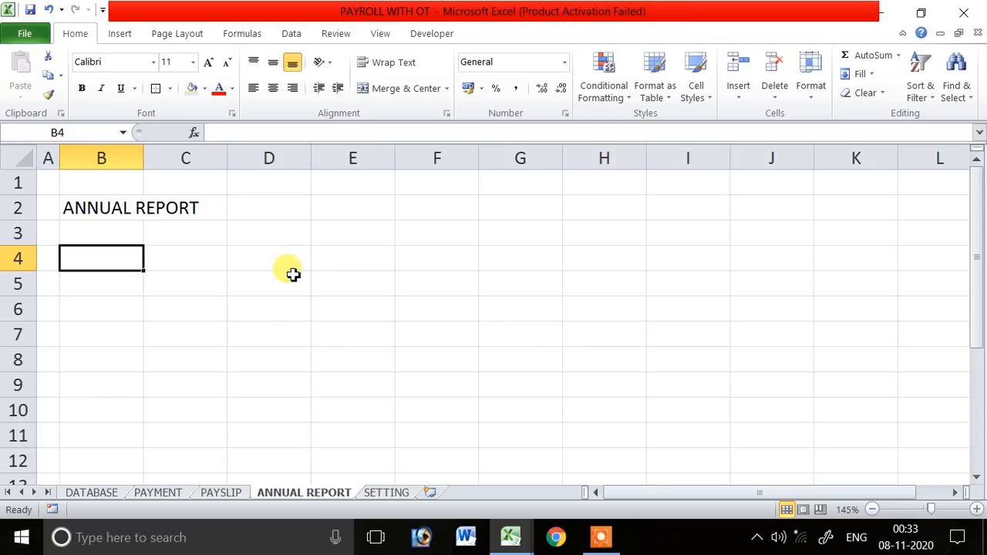
- Enter the heading lines NAME OF COMPUTER in B3 and ADDRESS in B4
{"action": "scroll", "coordinate": [293, 275], "scroll_direction": "down", "scroll_amount": 2}
{"action": "left_click", "coordinate": [98, 214]}
{"action": "type", "text": "NAME OF COMPUTER"}
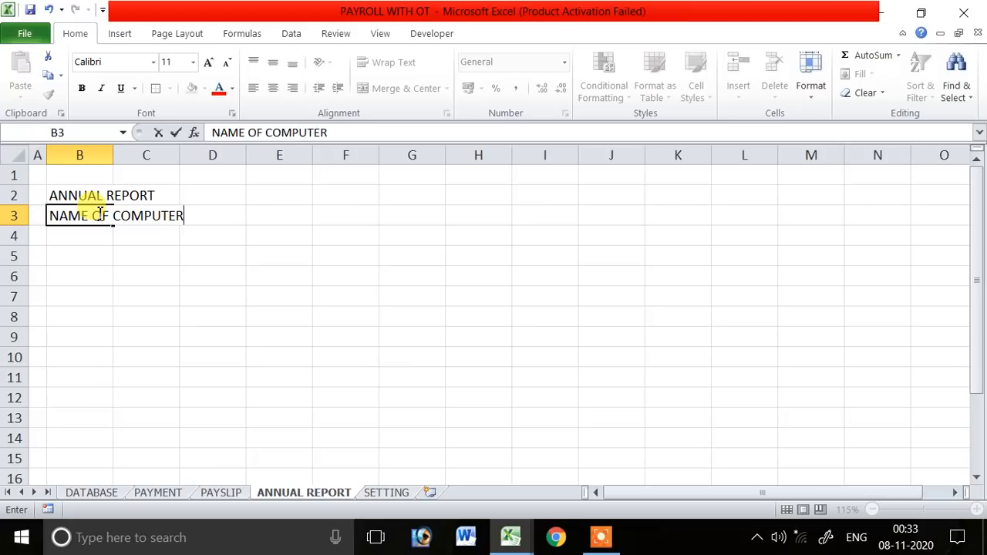
{"action": "key", "text": "Return"}
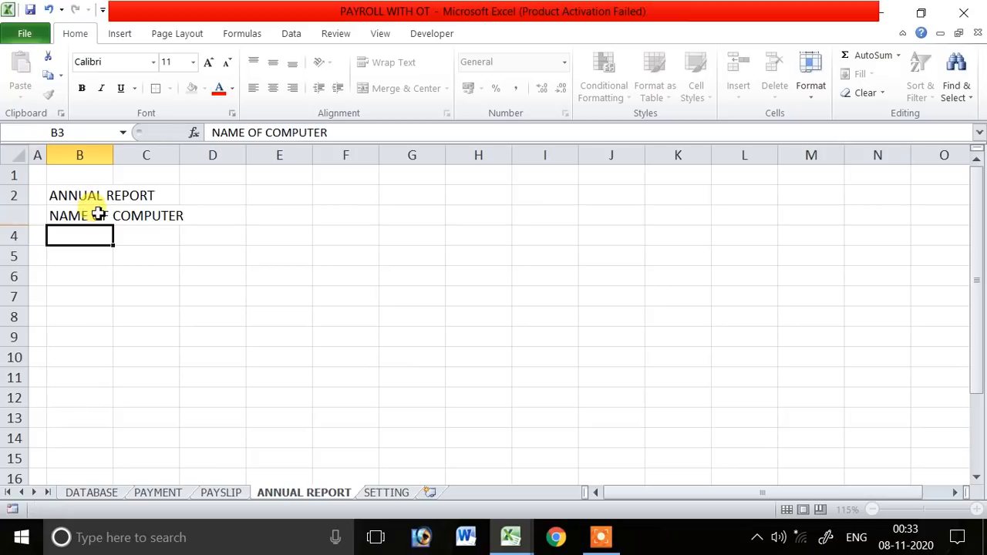
{"action": "type", "text": "ADDRE"}
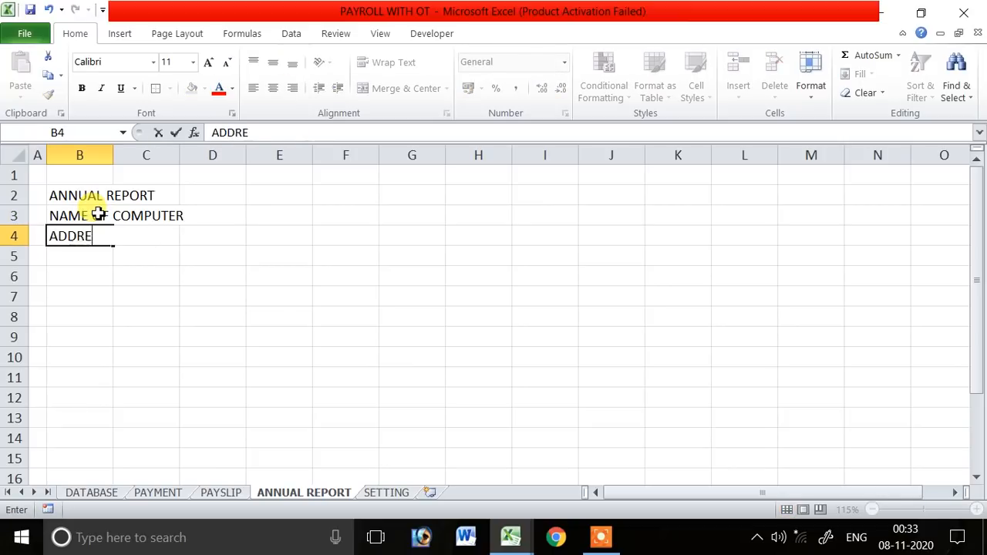
{"action": "key", "text": "Return"}
{"action": "key", "text": "Return"}
- Enter the employee labels EID, NAME, GENDER and DESIGNATION in B6:B9 and widen column B to fit them
{"action": "type", "text": "EID"}
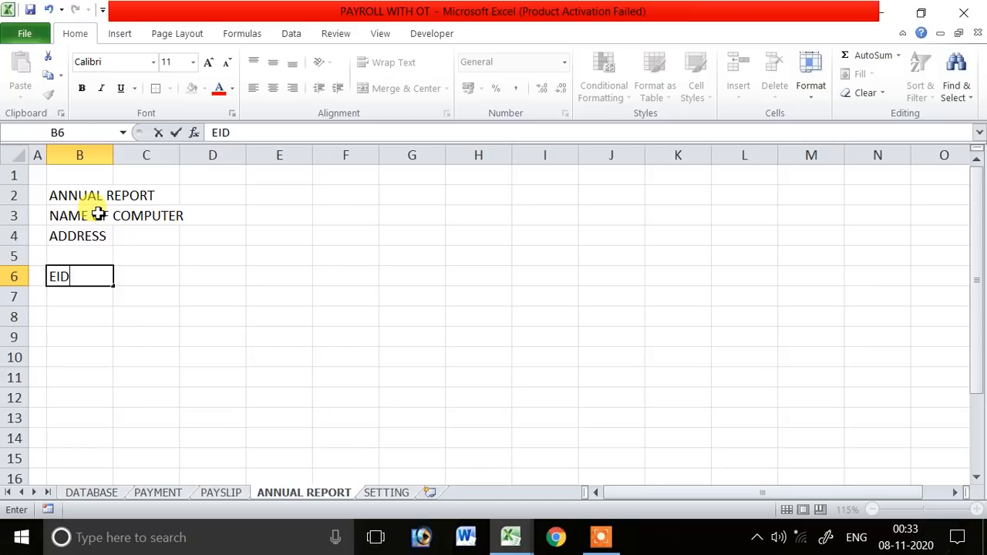
{"action": "key", "text": "Return"}
{"action": "type", "text": "NAME"}
{"action": "key", "text": "Return"}
{"action": "type", "text": "GENDER"}
{"action": "key", "text": "Return"}
{"action": "type", "text": "DESIGNATION"}
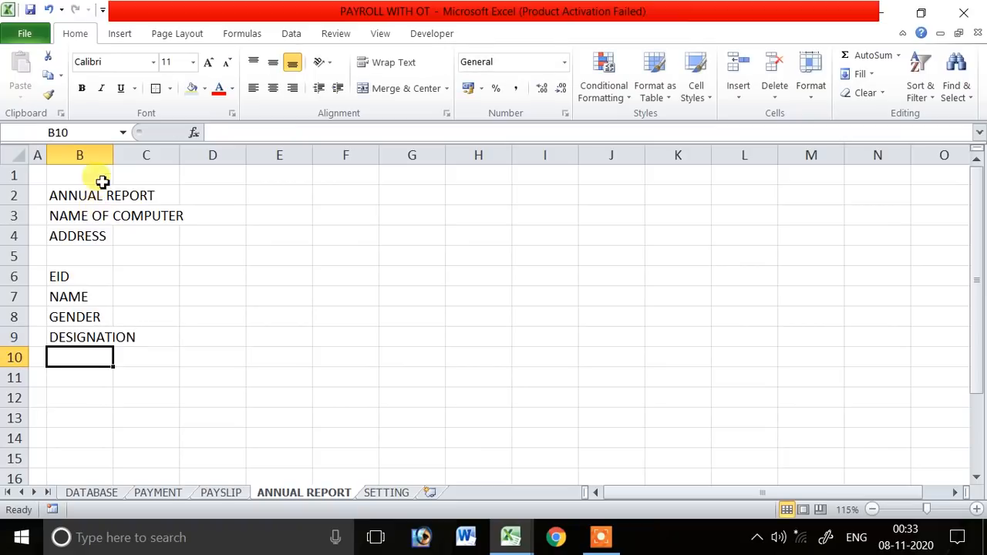
{"action": "left_click_drag", "start_coordinate": [113, 155], "coordinate": [180, 157]}
- List the attendance row labels PRESENT, ABSENT, OFF and OT in B12:B15
{"action": "scroll", "coordinate": [209, 343], "scroll_direction": "down", "scroll_amount": 1}
{"action": "scroll", "coordinate": [209, 342], "scroll_direction": "down", "scroll_amount": 1}
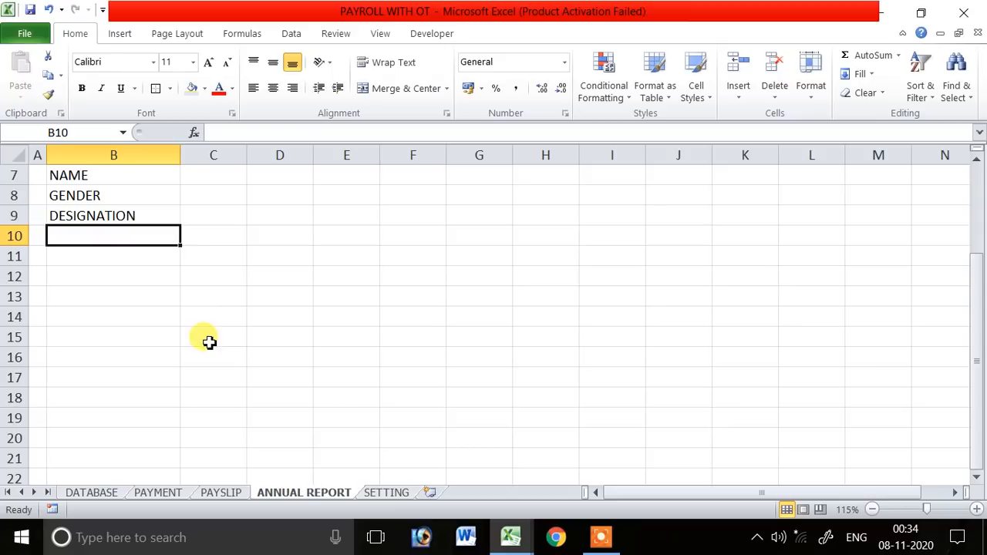
{"action": "left_click", "coordinate": [130, 271]}
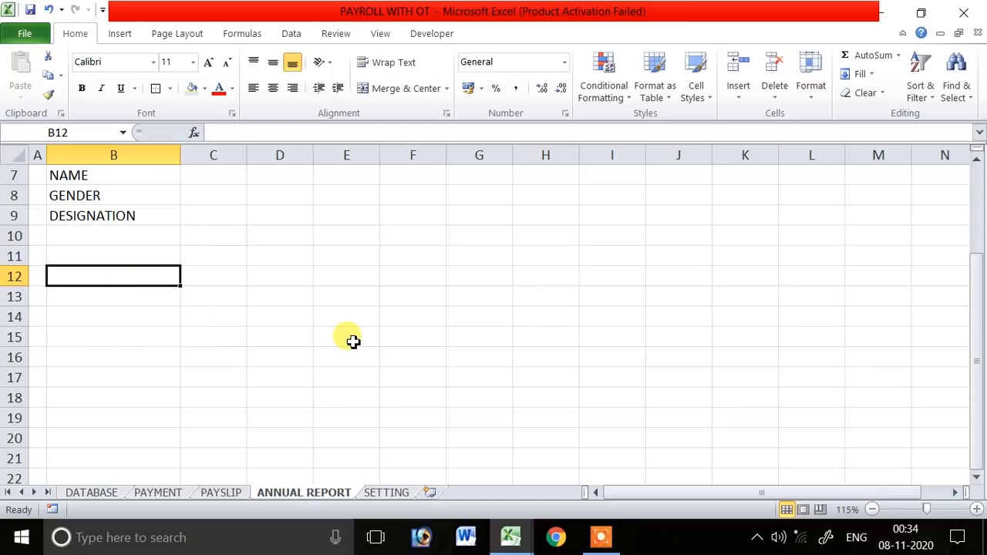
{"action": "type", "text": "A"}
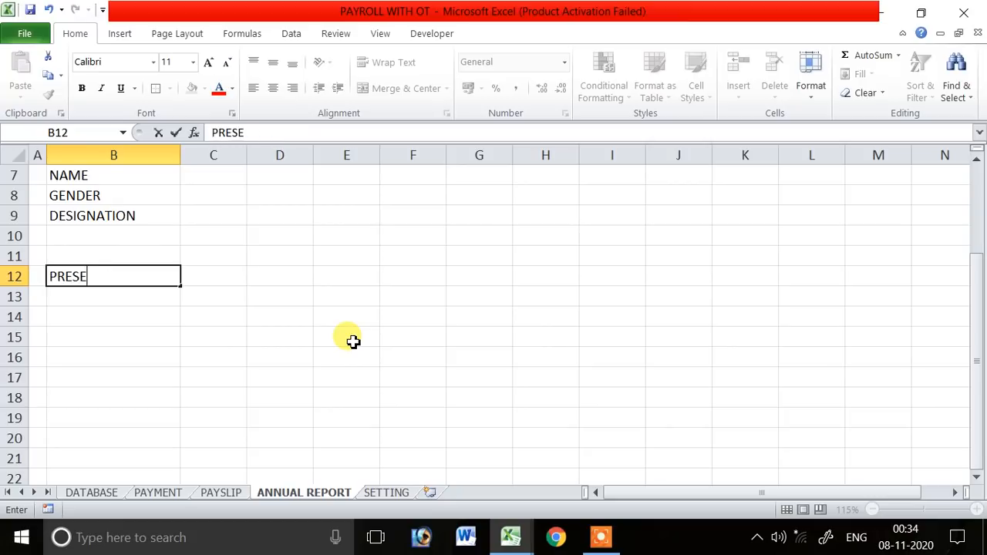
{"action": "key", "text": "Return"}
{"action": "type", "text": "ABSENT"}
{"action": "key", "text": "Return"}
{"action": "type", "text": "OFF"}
{"action": "key", "text": "Return"}
{"action": "type", "text": "OT"}
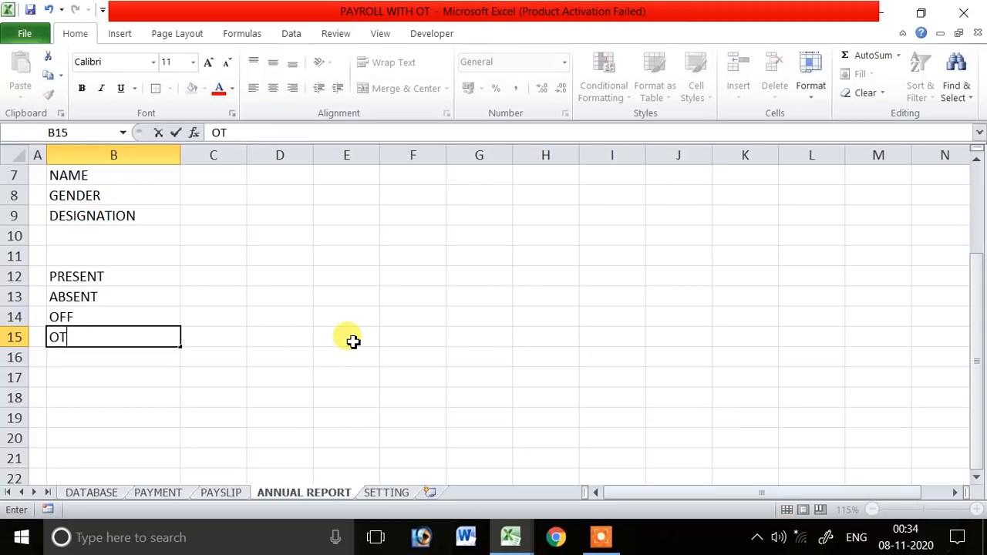
{"action": "key", "text": "Return"}
- Enter APR in C11 as the first month heading above the attendance rows
{"action": "left_click", "coordinate": [199, 264]}
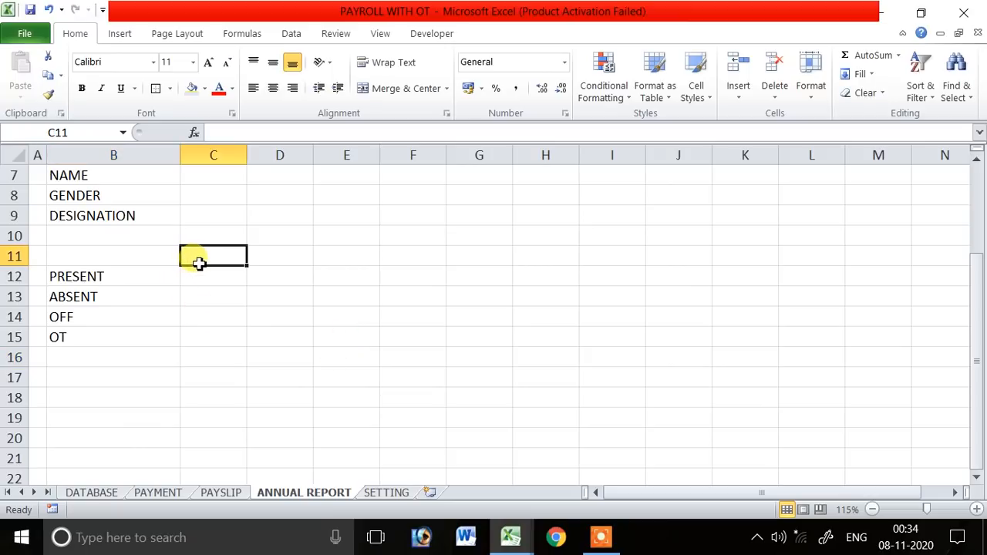
{"action": "type", "text": "APR"}
{"action": "key", "text": "Return"}
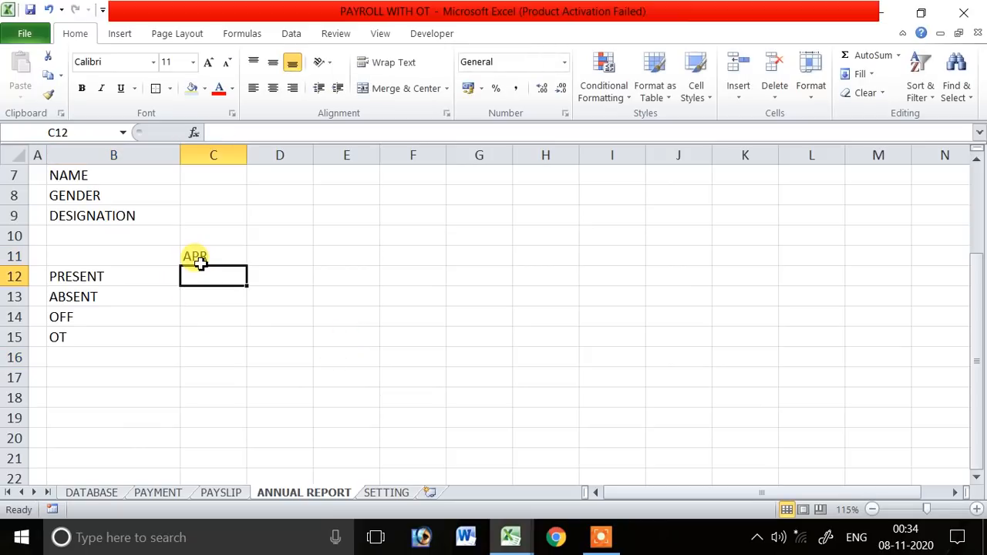
{"action": "left_click", "coordinate": [211, 260]}
{"action": "left_click", "coordinate": [250, 262]}
{"action": "left_click", "coordinate": [236, 262]}
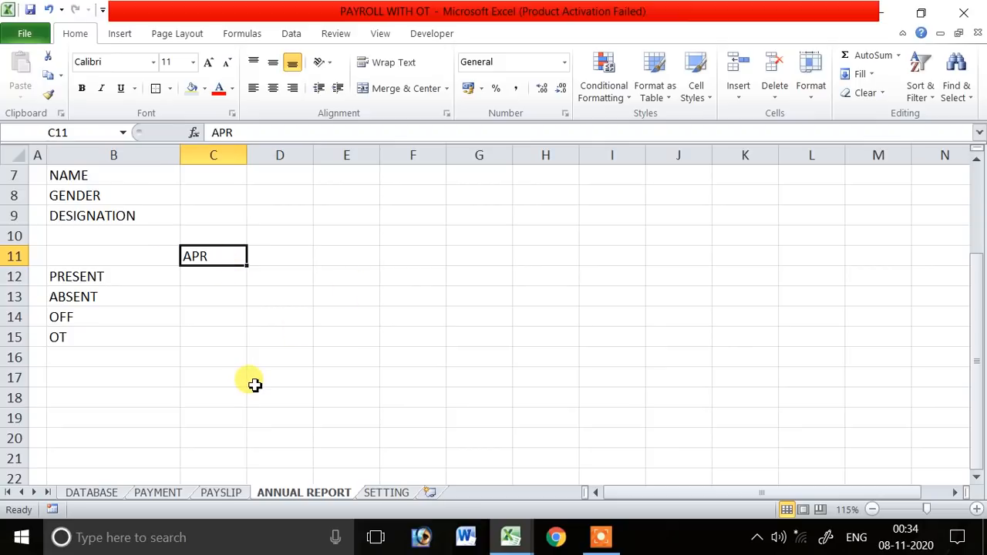
{"action": "left_click", "coordinate": [104, 277]}
{"action": "left_click", "coordinate": [106, 318]}
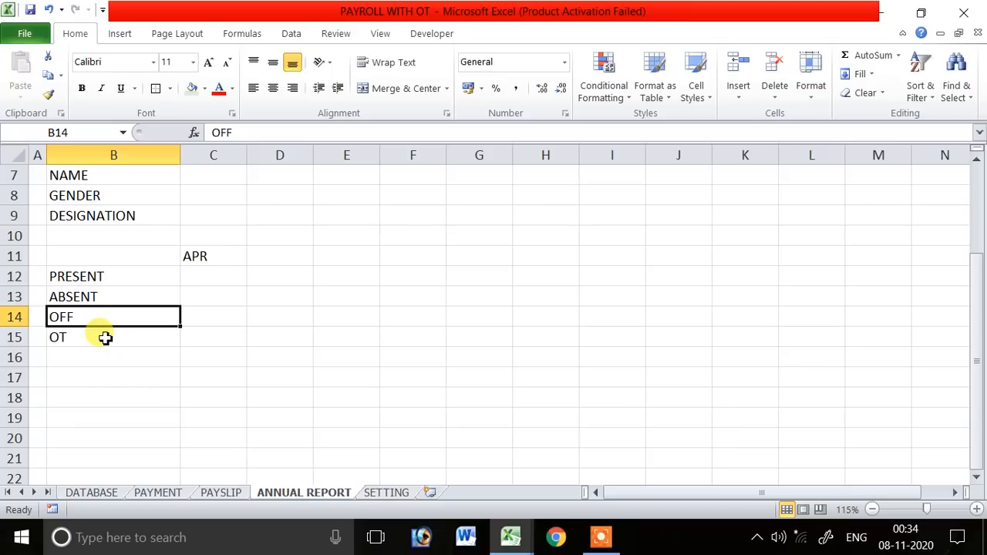
{"action": "scroll", "coordinate": [229, 388], "scroll_direction": "down", "scroll_amount": 2}
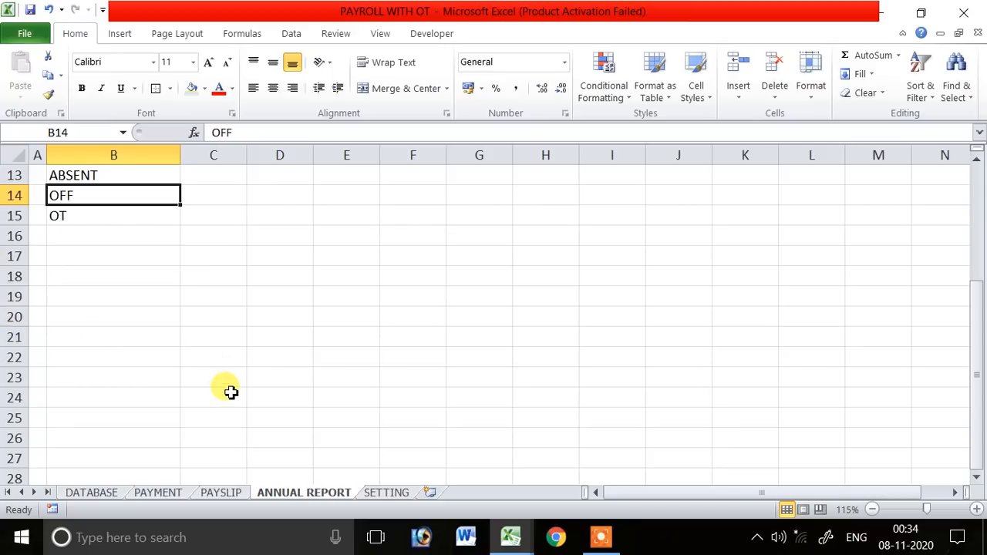
{"action": "left_click", "coordinate": [100, 325]}
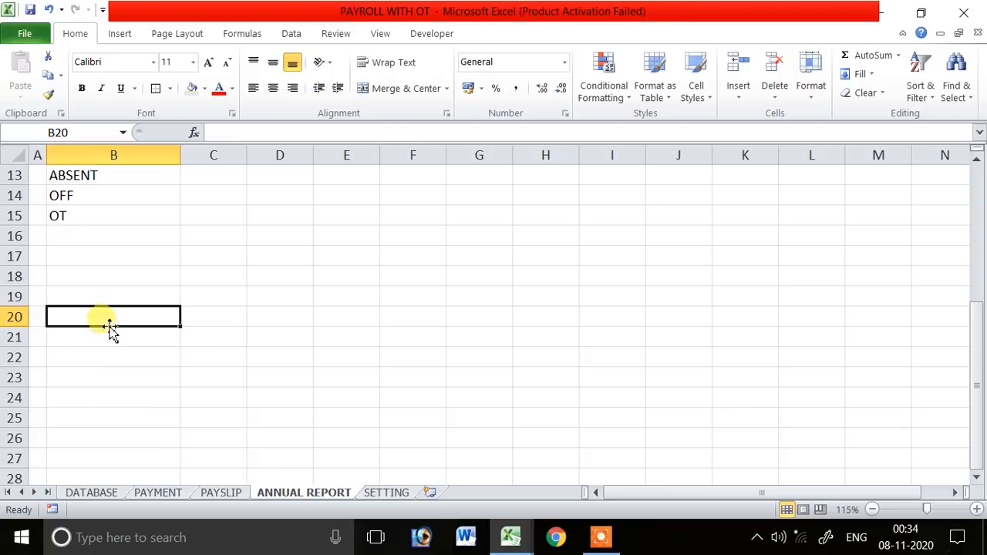
{"action": "left_click", "coordinate": [106, 300]}
{"action": "left_click", "coordinate": [97, 358]}
{"action": "scroll", "coordinate": [124, 350], "scroll_direction": "down", "scroll_amount": 2}
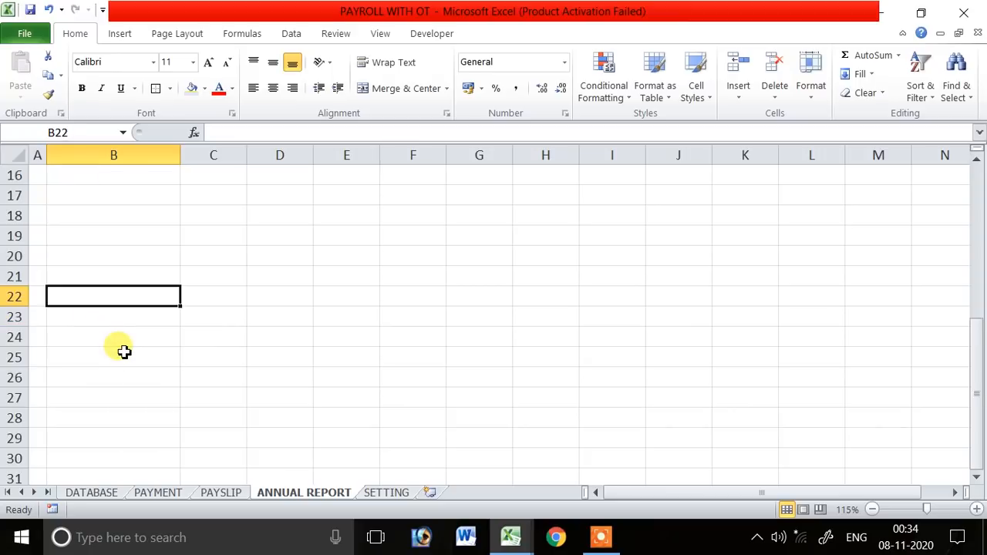
- Enter APR in both B23 and B24 below the attendance labels
{"action": "left_click", "coordinate": [94, 257]}
{"action": "type", "text": "APR"}
{"action": "key", "text": "Return"}
{"action": "left_click", "coordinate": [158, 258]}
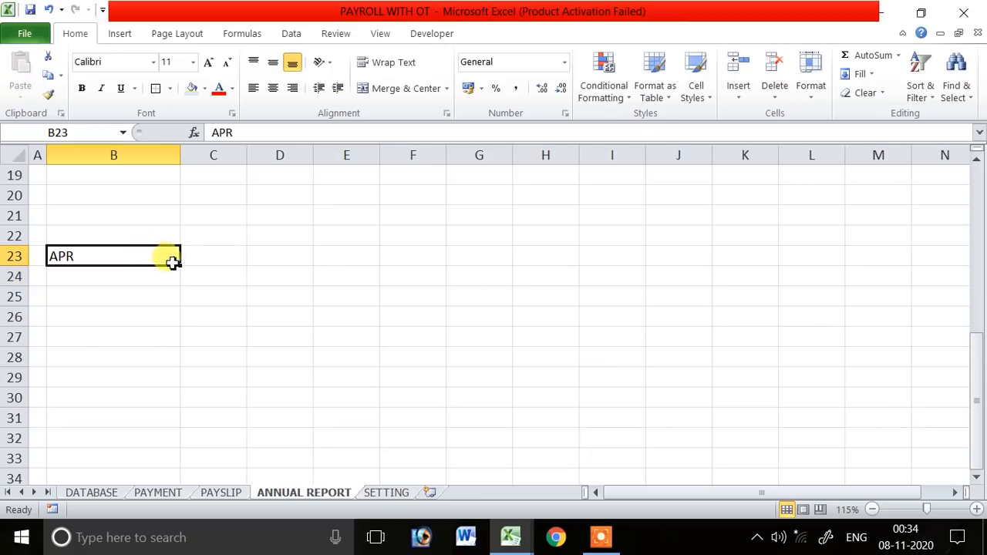
{"action": "mouse_move", "coordinate": [184, 267]}
{"action": "left_mouse_down"}
{"action": "mouse_move", "coordinate": [184, 440]}
{"action": "mouse_move", "coordinate": [172, 276]}
{"action": "left_mouse_up"}
{"action": "left_click", "coordinate": [140, 277]}
{"action": "type", "text": "APR"}
{"action": "key", "text": "Return"}
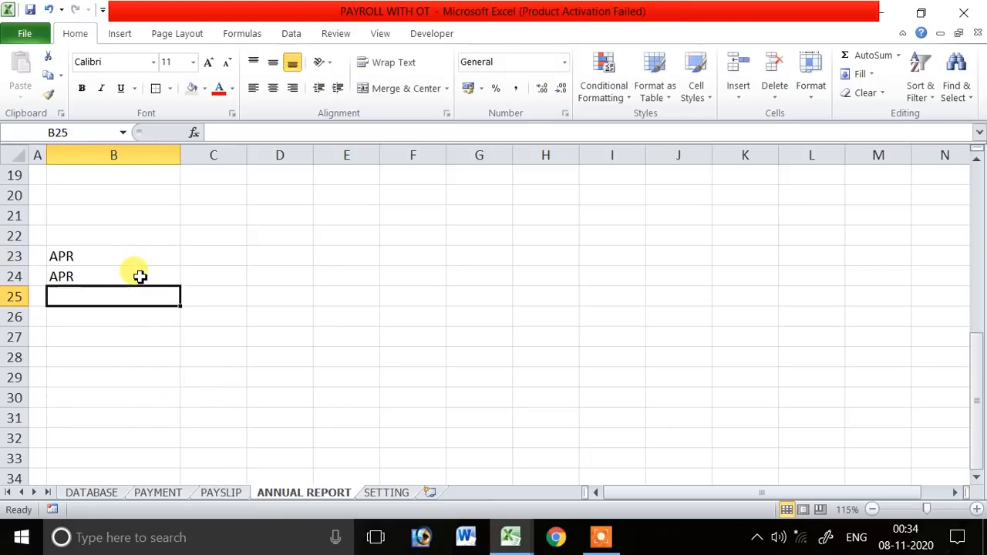
- Enter MAY in B25 and B26 and select the month entries in column B
{"action": "type", "text": "MAY"}
{"action": "key", "text": "Return"}
{"action": "type", "text": "MAY"}
{"action": "key", "text": "Return"}
{"action": "left_click_drag", "start_coordinate": [147, 265], "coordinate": [169, 331]}
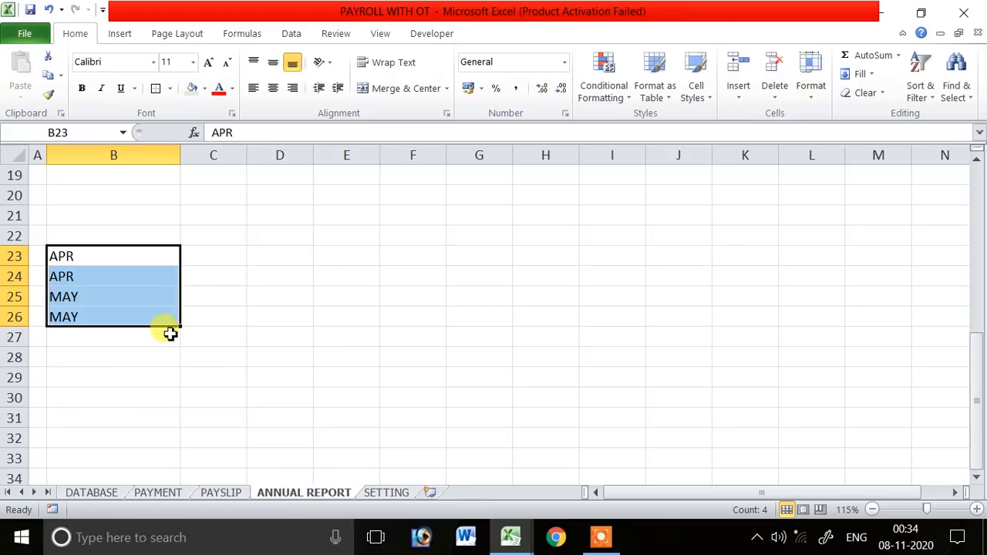
{"action": "left_click", "coordinate": [169, 331]}
{"action": "left_click_drag", "start_coordinate": [98, 277], "coordinate": [106, 329]}
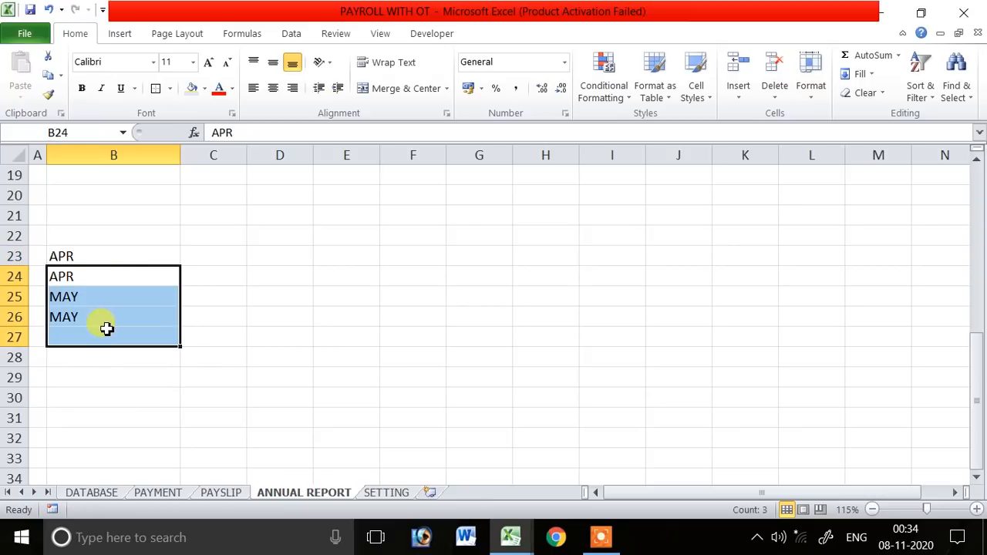
- Clear the repeated month entries in B24:B27 and fill the month series down column B from APR in B23 through all twelve months
{"action": "key", "text": "Delete"}
{"action": "left_click", "coordinate": [129, 255]}
{"action": "left_click_drag", "start_coordinate": [181, 265], "coordinate": [179, 398]}
{"action": "scroll", "coordinate": [262, 302], "scroll_direction": "up", "scroll_amount": 4}
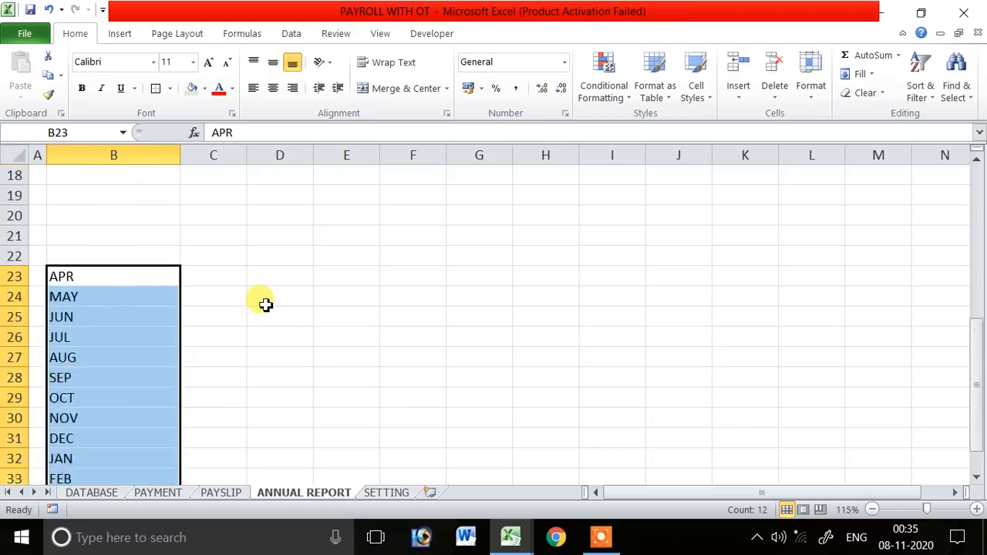
- Enter the headings AT in C22 and OT in D22 above the month list
{"action": "left_click", "coordinate": [214, 374]}
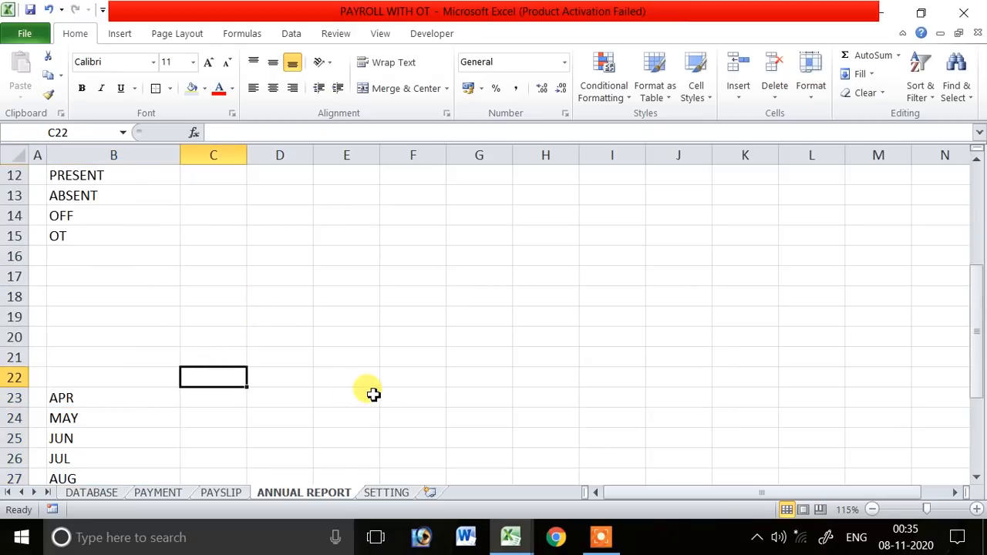
{"action": "type", "text": "AT"}
{"action": "key", "text": "Tab"}
{"action": "type", "text": "OT"}
{"action": "key", "text": "Return"}
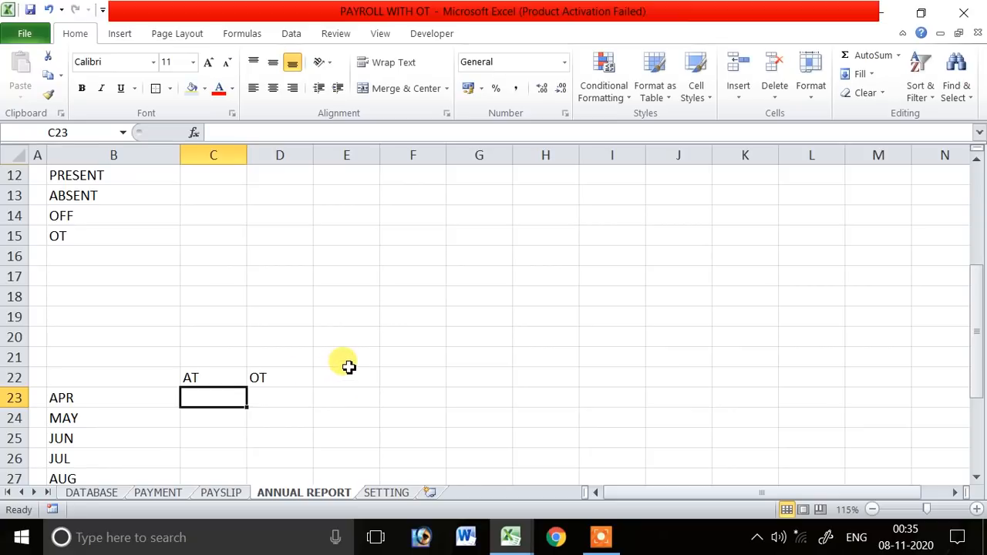
- Fill the AT and OT pair across row 22, ending the labels at column BK
{"action": "scroll", "coordinate": [348, 367], "scroll_direction": "down", "scroll_amount": 1}
{"action": "left_click_drag", "start_coordinate": [189, 379], "coordinate": [940, 397]}
{"action": "left_click_drag", "start_coordinate": [754, 494], "coordinate": [955, 500]}
{"action": "left_click_drag", "start_coordinate": [432, 389], "coordinate": [826, 400]}
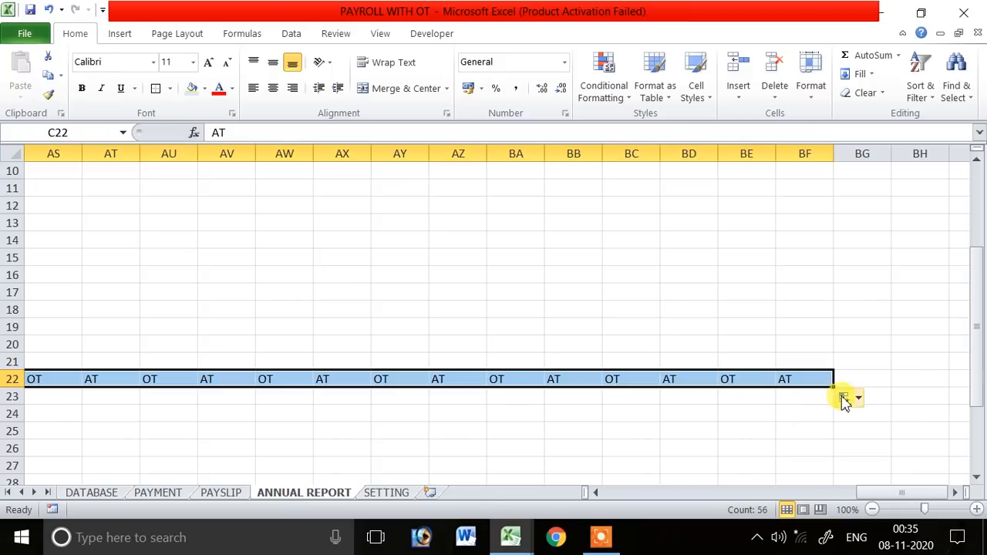
{"action": "left_click_drag", "start_coordinate": [833, 387], "coordinate": [897, 394]}
{"action": "left_click_drag", "start_coordinate": [805, 384], "coordinate": [840, 382]}
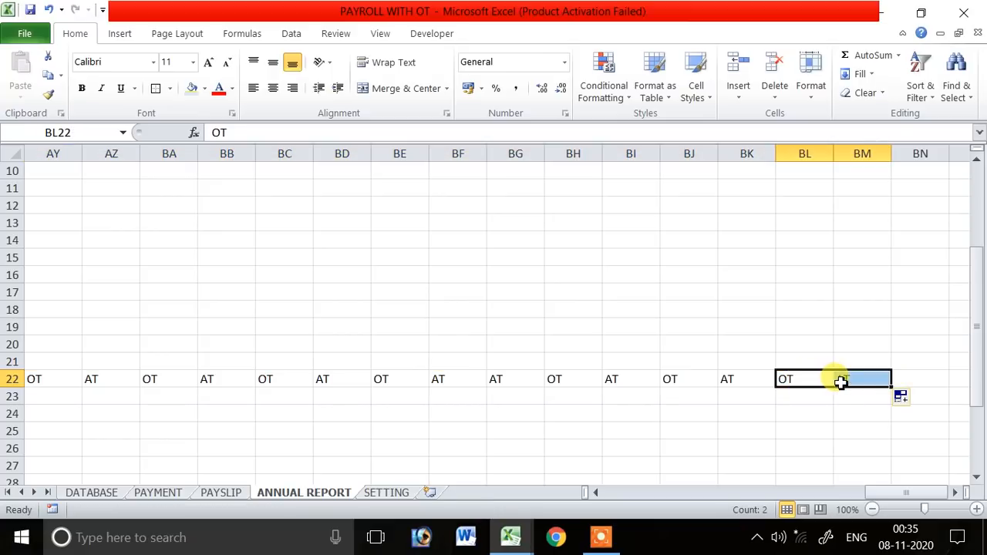
{"action": "key", "text": "Left"}
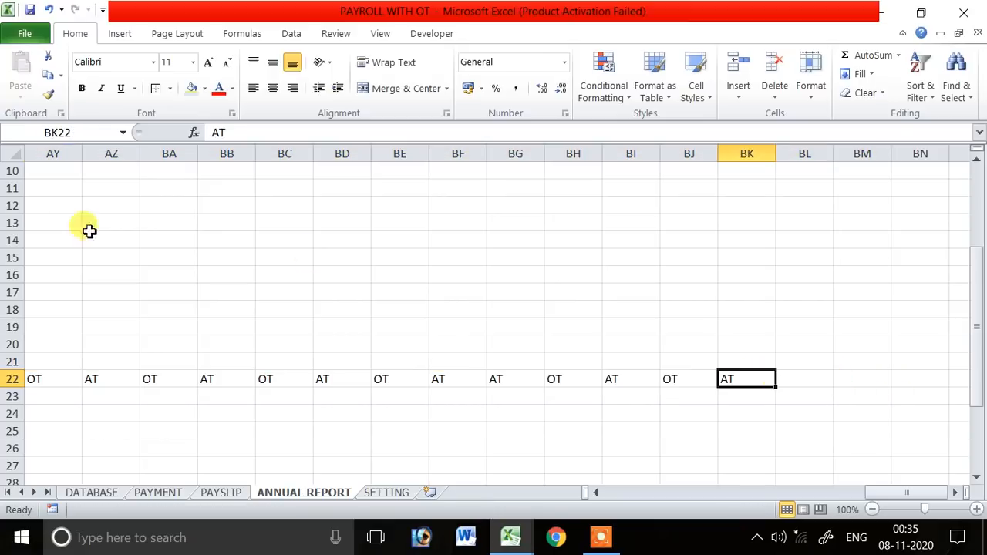
- AutoFit the width of all columns on the sheet to their contents
{"action": "left_click", "coordinate": [8, 156]}
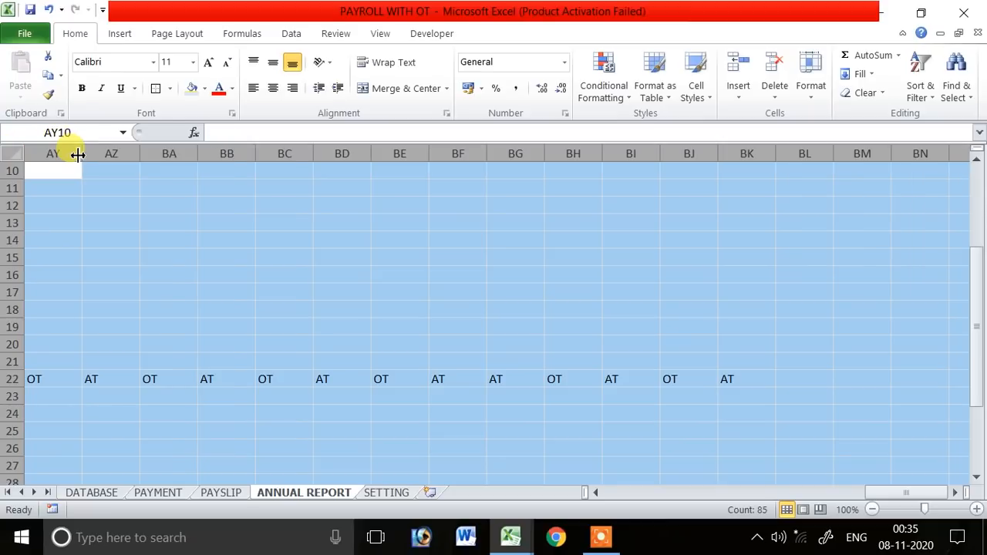
{"action": "double_click", "coordinate": [78, 154]}
{"action": "left_click", "coordinate": [304, 356]}
{"action": "left_click_drag", "start_coordinate": [908, 493], "coordinate": [610, 511]}
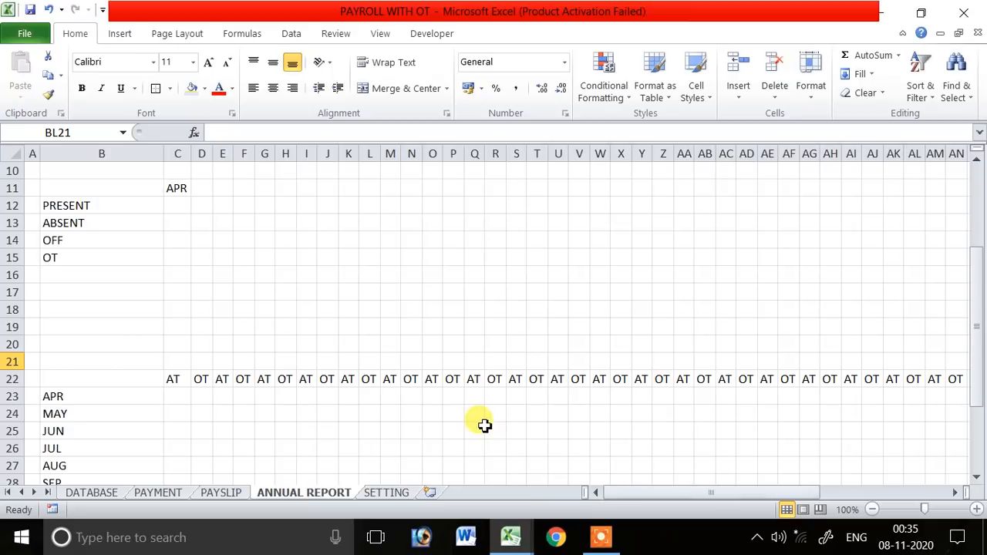
- Place AT in C23 and OT in C24 instead of side by side, and fill both labels across rows 23 and 24
{"action": "scroll", "coordinate": [339, 394], "scroll_direction": "down", "scroll_amount": 2}
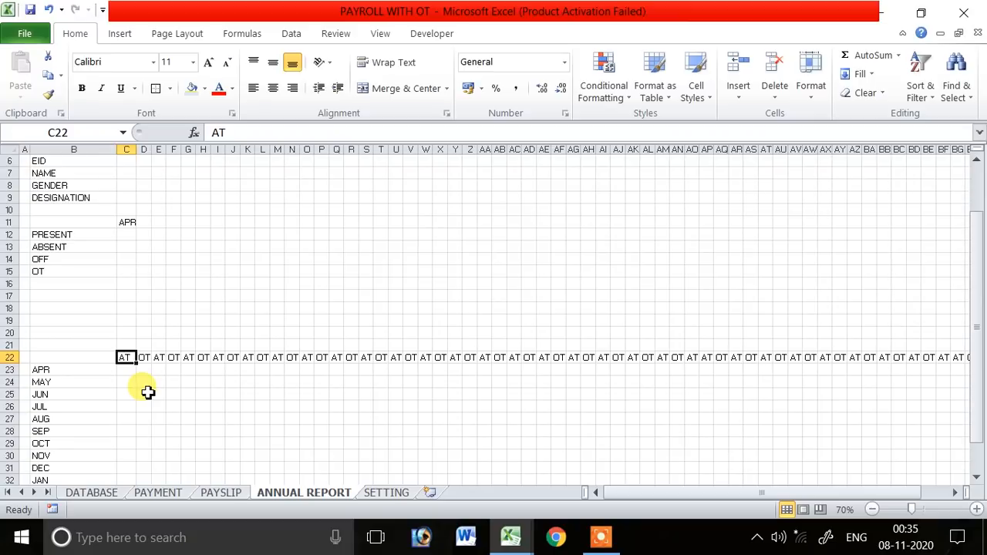
{"action": "left_click_drag", "start_coordinate": [144, 360], "coordinate": [745, 395]}
{"action": "left_click_drag", "start_coordinate": [129, 371], "coordinate": [739, 371]}
{"action": "left_click_drag", "start_coordinate": [551, 363], "coordinate": [763, 397]}
{"action": "left_click", "coordinate": [560, 414]}
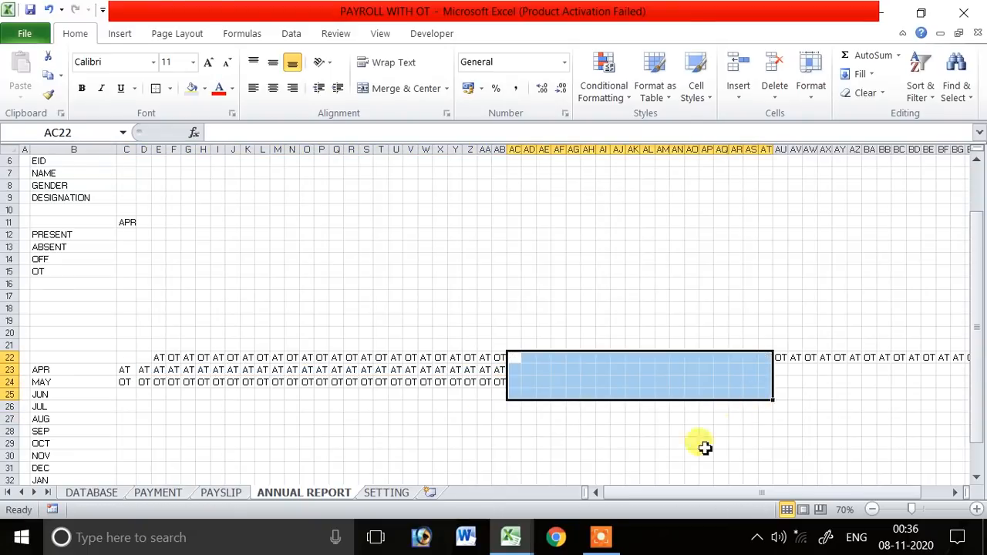
- Clear AC22:AT25 and the old labels in D22:AI22, and fill the AT and OT rows 23 and 24 across to column AG
{"action": "key", "text": "Delete"}
{"action": "left_click", "coordinate": [676, 455]}
{"action": "left_click_drag", "start_coordinate": [142, 357], "coordinate": [607, 356]}
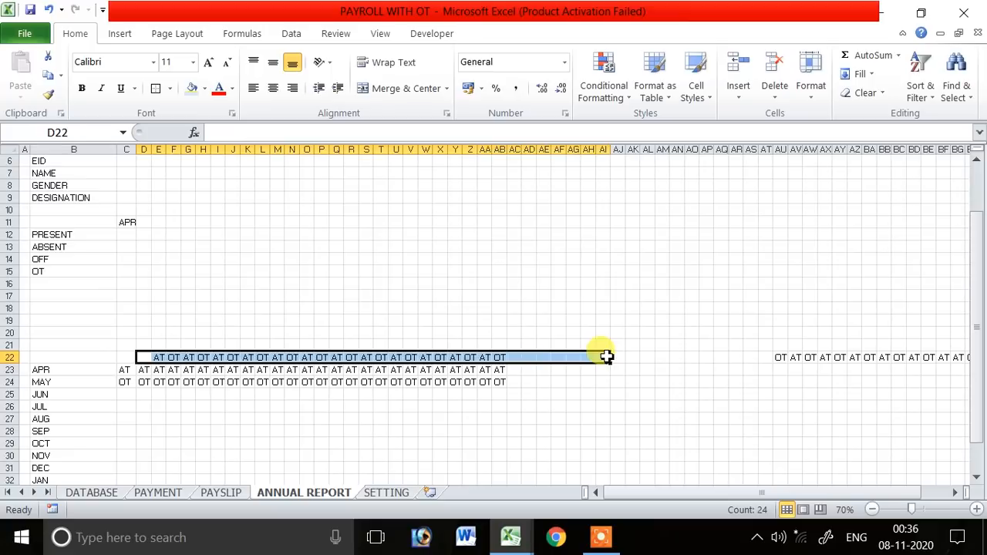
{"action": "left_click", "coordinate": [528, 432]}
{"action": "left_click_drag", "start_coordinate": [126, 369], "coordinate": [576, 383]}
{"action": "left_click", "coordinate": [648, 370]}
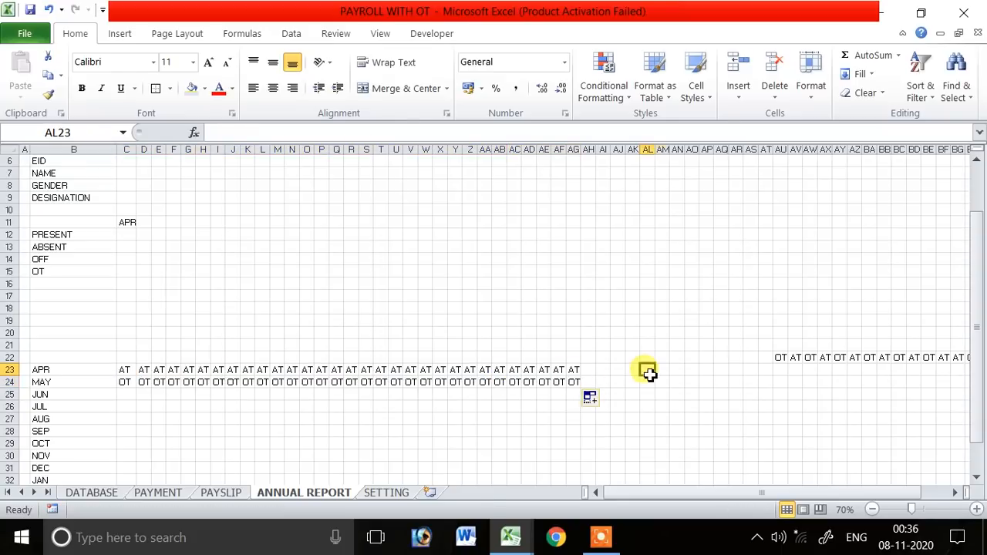
- Clear the leftover labels in AU22:BK23 and delete the unused narrow columns beyond column AG
{"action": "left_click_drag", "start_coordinate": [781, 357], "coordinate": [916, 371]}
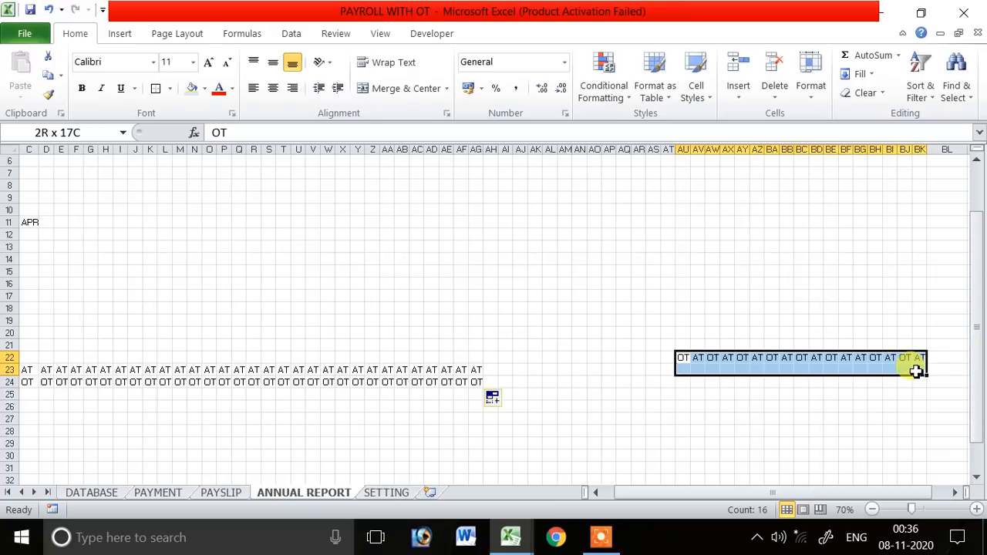
{"action": "key", "text": "Delete"}
{"action": "left_click_drag", "start_coordinate": [485, 149], "coordinate": [855, 148]}
{"action": "right_click", "coordinate": [858, 149]}
{"action": "left_click", "coordinate": [902, 286]}
{"action": "left_click", "coordinate": [671, 284]}
{"action": "left_click_drag", "start_coordinate": [677, 495], "coordinate": [578, 498]}
- Merge the three title rows B2:AH4 across and centre their text
{"action": "scroll", "coordinate": [302, 324], "scroll_direction": "up", "scroll_amount": 2}
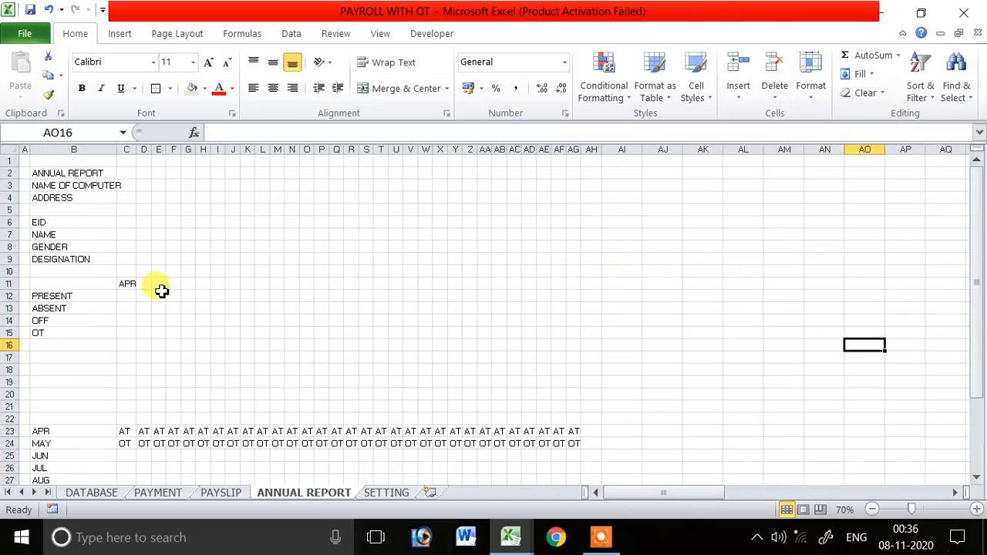
{"action": "left_click", "coordinate": [35, 222]}
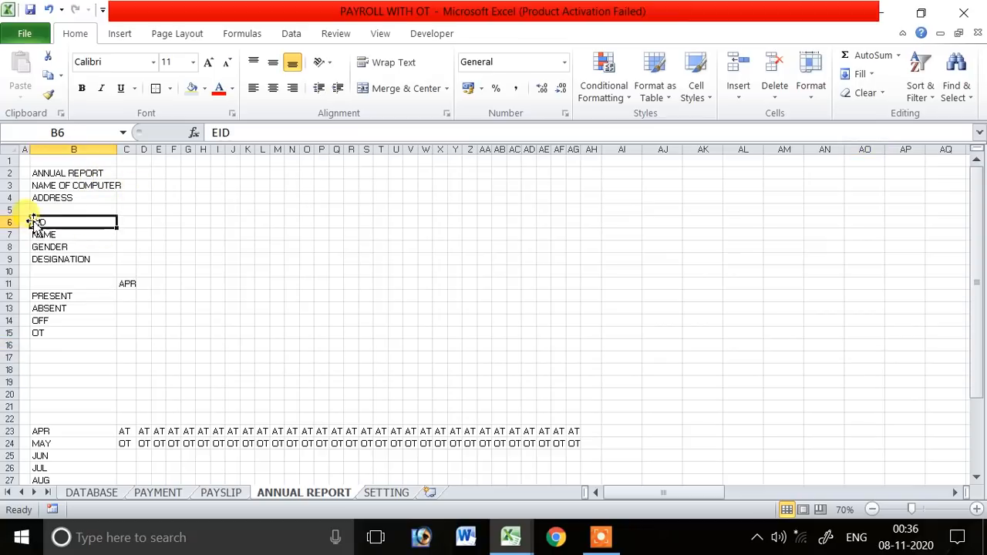
{"action": "scroll", "coordinate": [264, 234], "scroll_direction": "up", "scroll_amount": 2, "text": "ctrl"}
{"action": "left_click_drag", "start_coordinate": [660, 494], "coordinate": [594, 498]}
{"action": "scroll", "coordinate": [293, 324], "scroll_direction": "up", "scroll_amount": 2}
{"action": "left_click_drag", "start_coordinate": [63, 196], "coordinate": [843, 217]}
{"action": "left_click", "coordinate": [446, 88]}
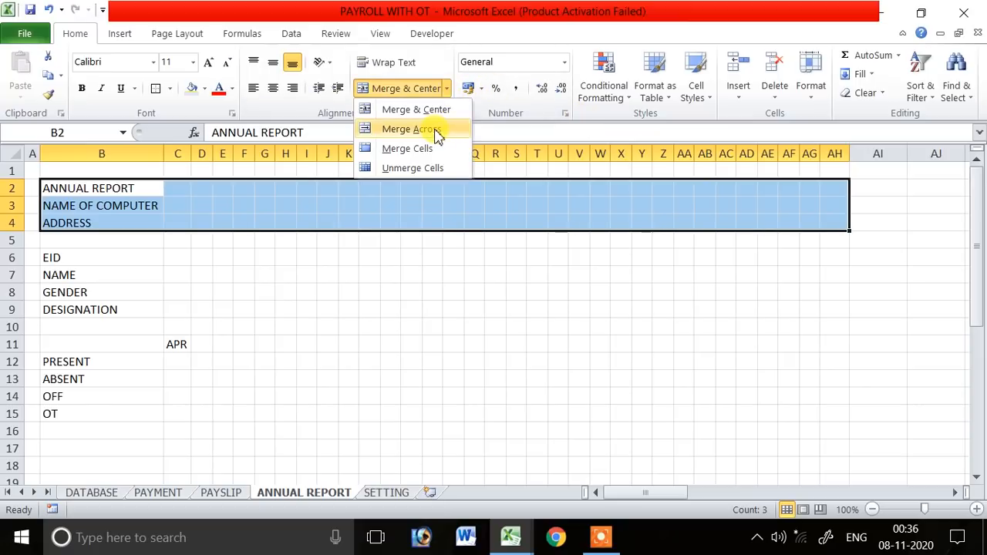
{"action": "left_click", "coordinate": [436, 130]}
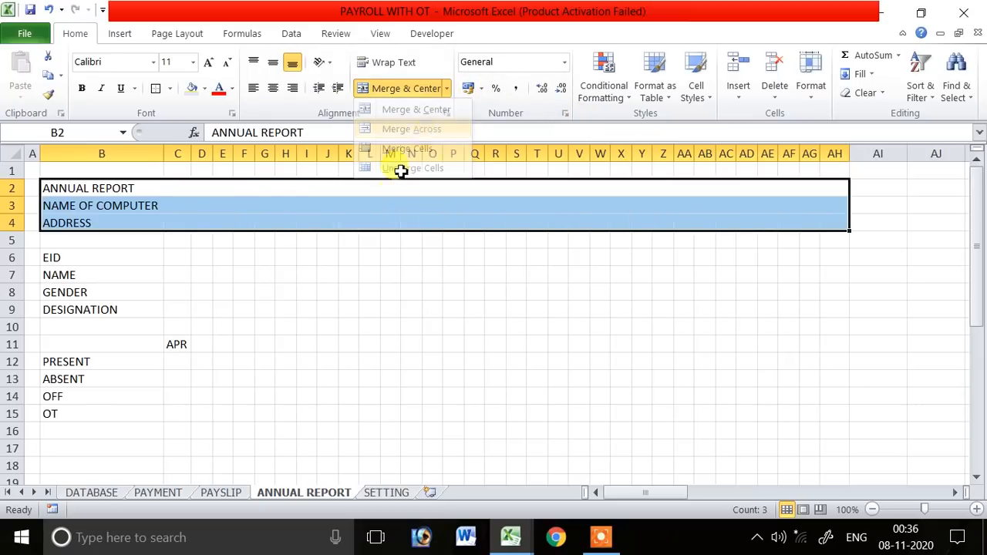
{"action": "left_click", "coordinate": [273, 88]}
{"action": "left_click", "coordinate": [347, 306]}
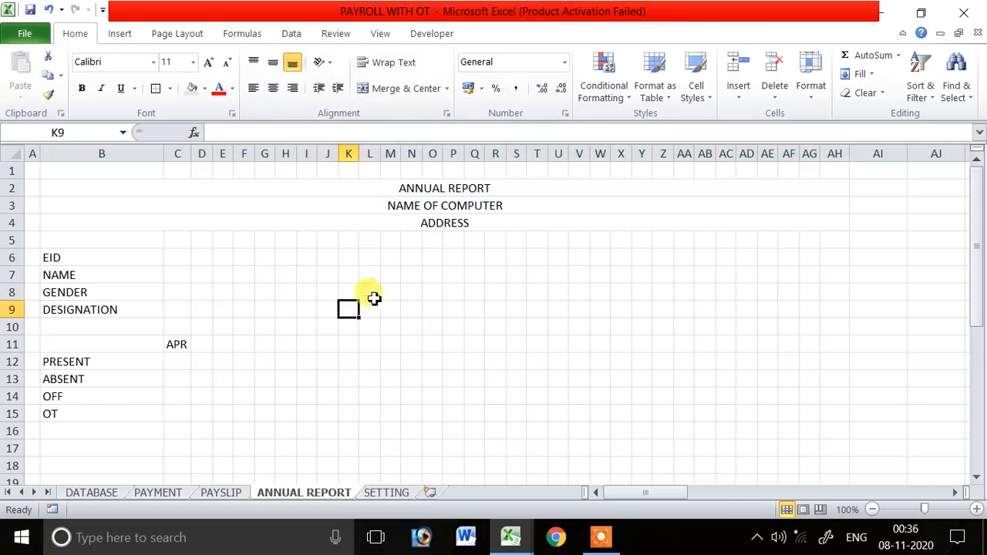
- Merge and centre C6:H6 as the EID value cell and give it an outline border
{"action": "left_click", "coordinate": [130, 262]}
{"action": "left_click_drag", "start_coordinate": [171, 260], "coordinate": [287, 258]}
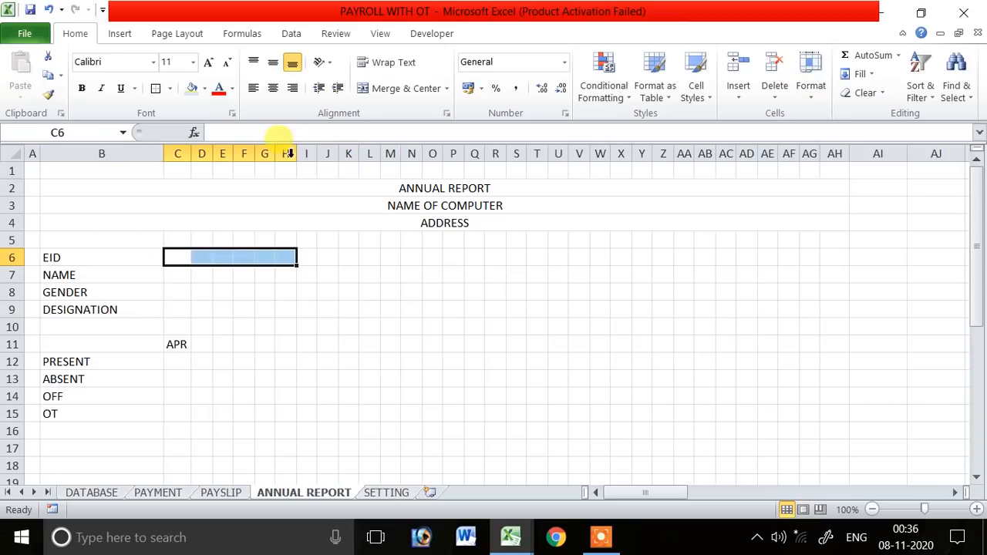
{"action": "left_click", "coordinate": [392, 91]}
- Merge C7:S9 across for the NAME, GENDER and DESIGNATION values and left-align them
{"action": "left_click_drag", "start_coordinate": [182, 272], "coordinate": [509, 312]}
{"action": "left_click", "coordinate": [447, 88]}
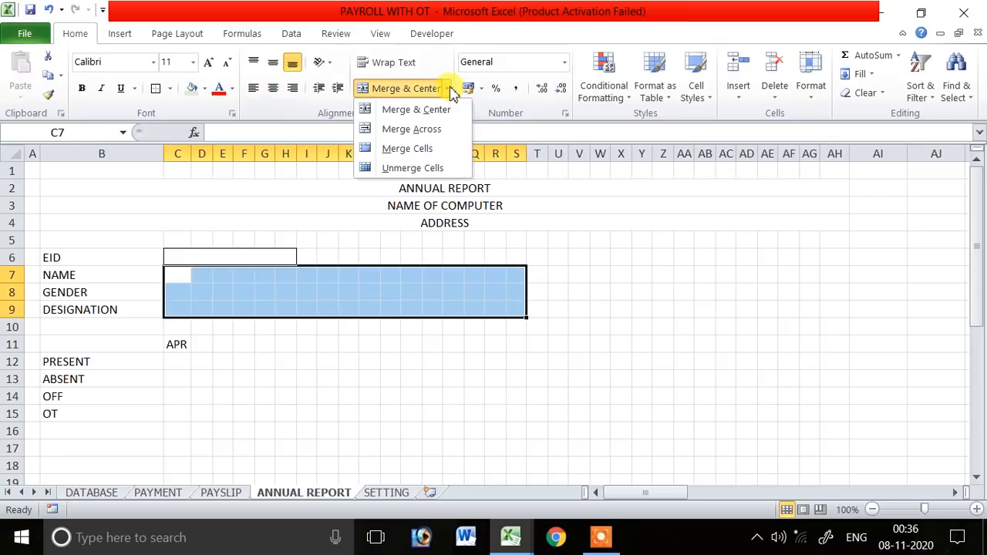
{"action": "left_click", "coordinate": [432, 128]}
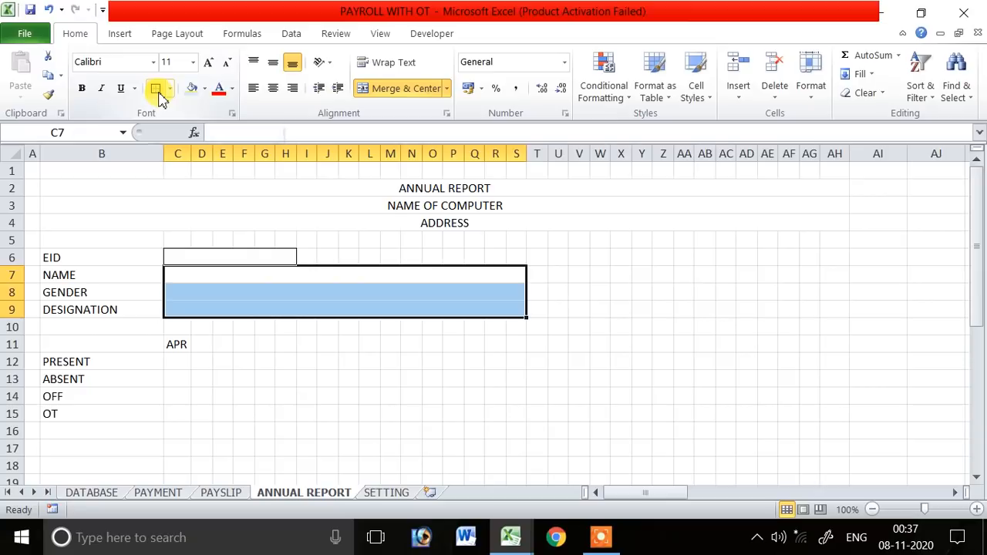
{"action": "left_click", "coordinate": [272, 94]}
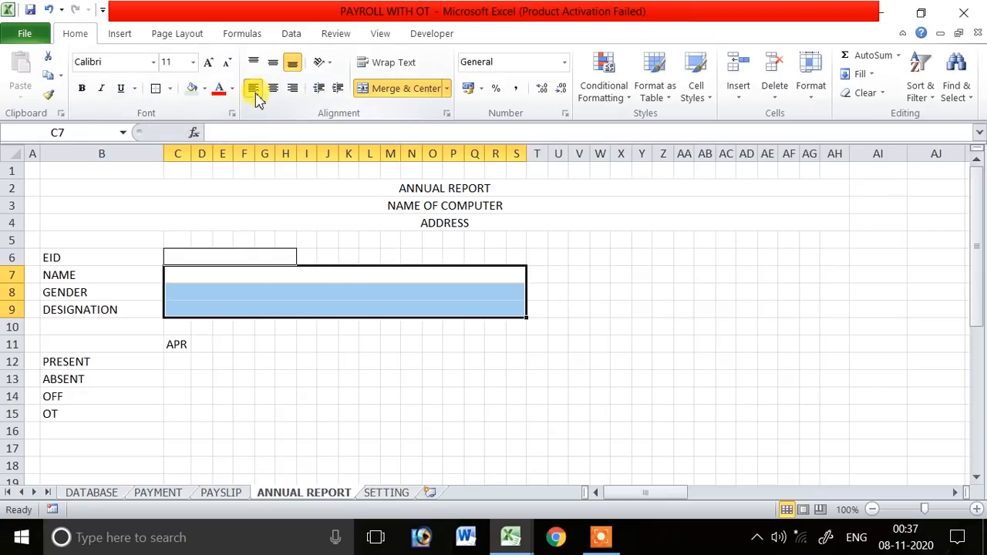
{"action": "left_click", "coordinate": [290, 346]}
{"action": "left_click", "coordinate": [216, 280]}
- Enter 1 as the EID in C6
{"action": "left_click", "coordinate": [213, 256]}
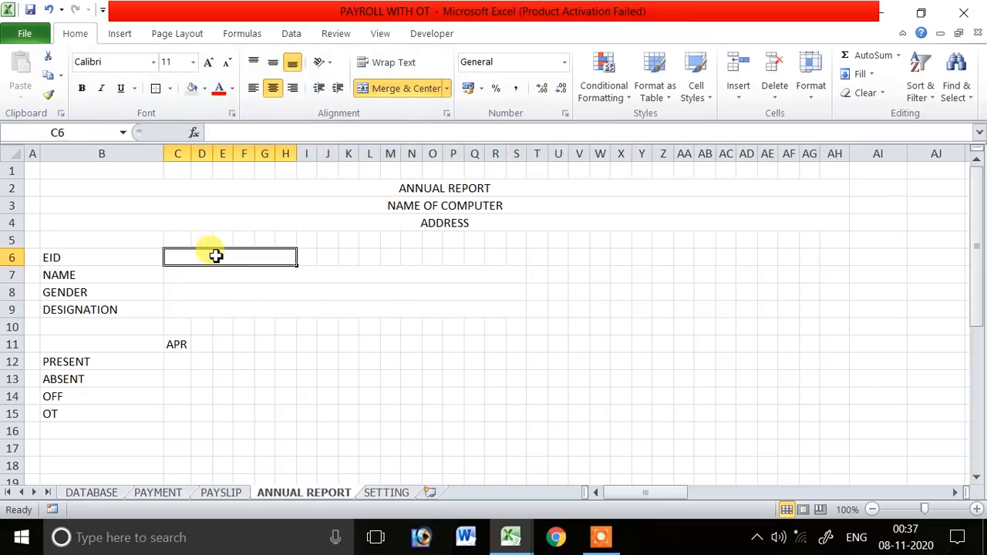
{"action": "type", "text": "1"}
{"action": "key", "text": "Return"}
- Look up the employee name in C7 with =VLOOKUP(C6,DATABASE!A:D,2,0)
{"action": "type", "text": "=VLOOKUP("}
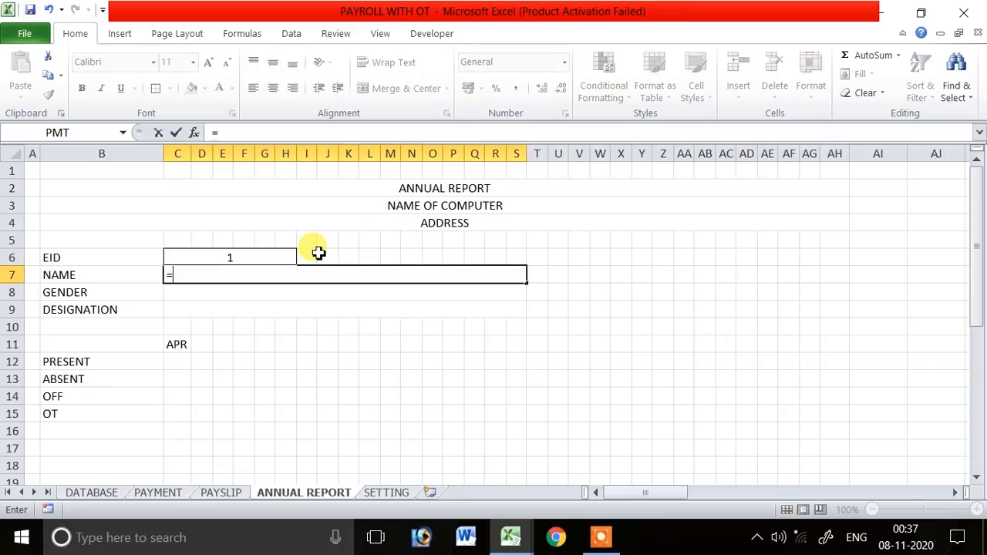
{"action": "left_click", "coordinate": [224, 255]}
{"action": "type", "text": ","}
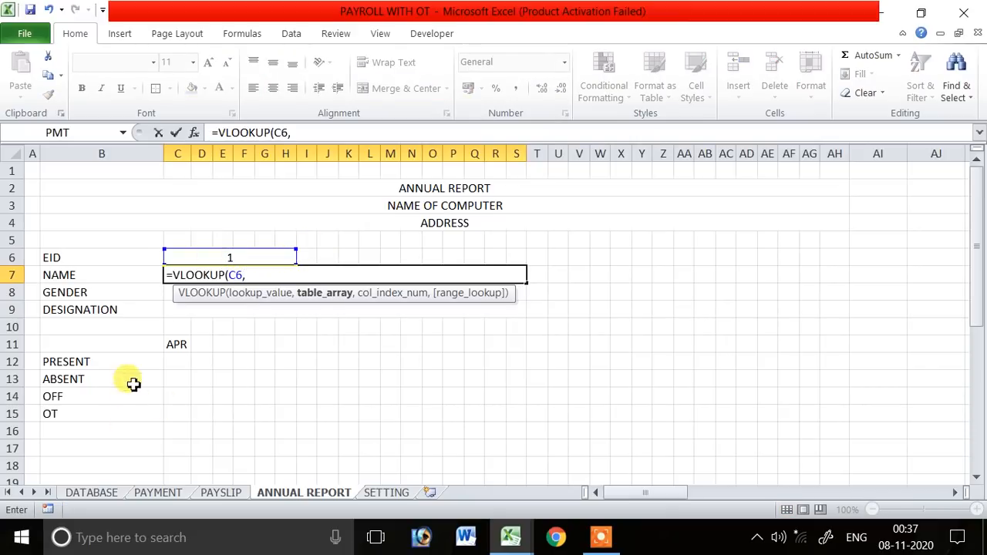
{"action": "left_click", "coordinate": [105, 486]}
{"action": "left_click_drag", "start_coordinate": [70, 189], "coordinate": [432, 189]}
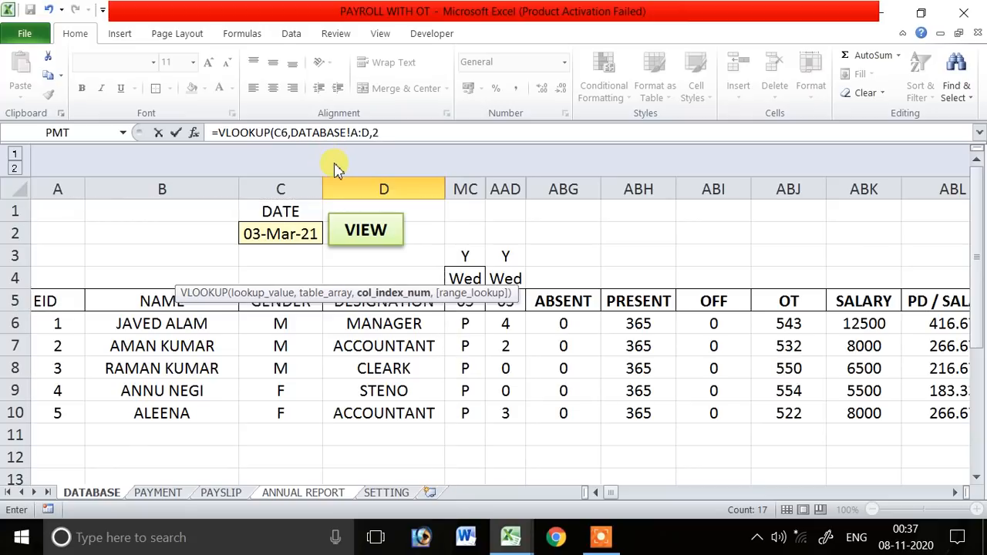
{"action": "type", "text": ",0"}
{"action": "key", "text": "Return"}
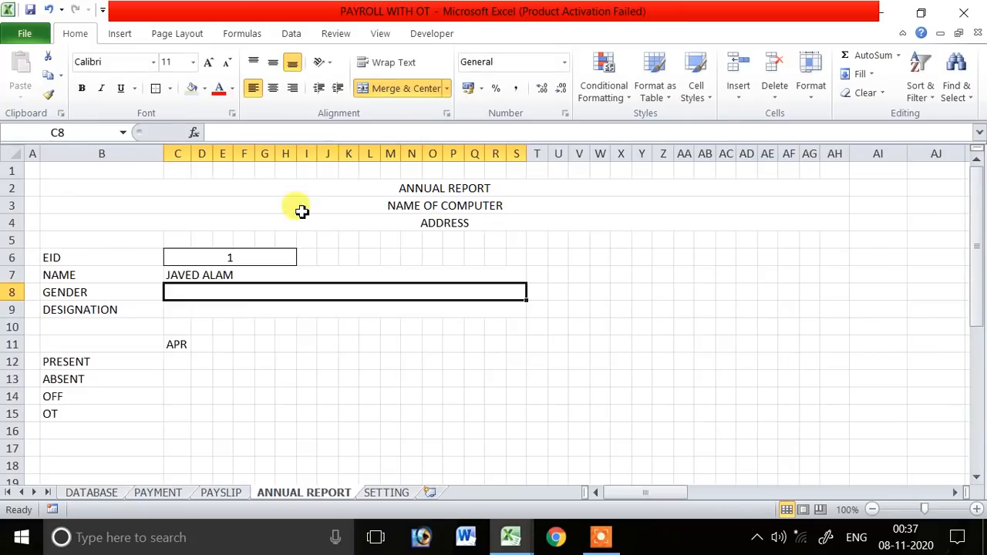
- Wrap the name lookup in C7 in IFERROR so it reads =IFERROR(VLOOKUP(C6,DATABASE!A:D,2,0),"")
{"action": "left_click", "coordinate": [197, 276]}
{"action": "left_click", "coordinate": [221, 132]}
{"action": "type", "text": "IFERROR(VLOOKUP(C6,DATABASE!A:D,2,0),\""}
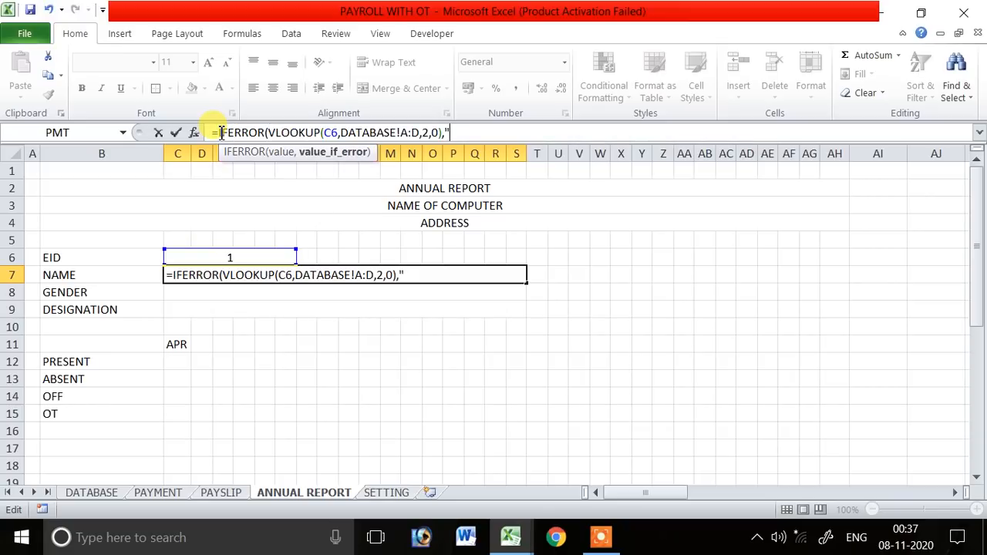
{"action": "key", "text": "Return"}
- Copy the name formula's text into the GENDER cell C8 and change its column index to return the gender
{"action": "key", "text": "Up"}
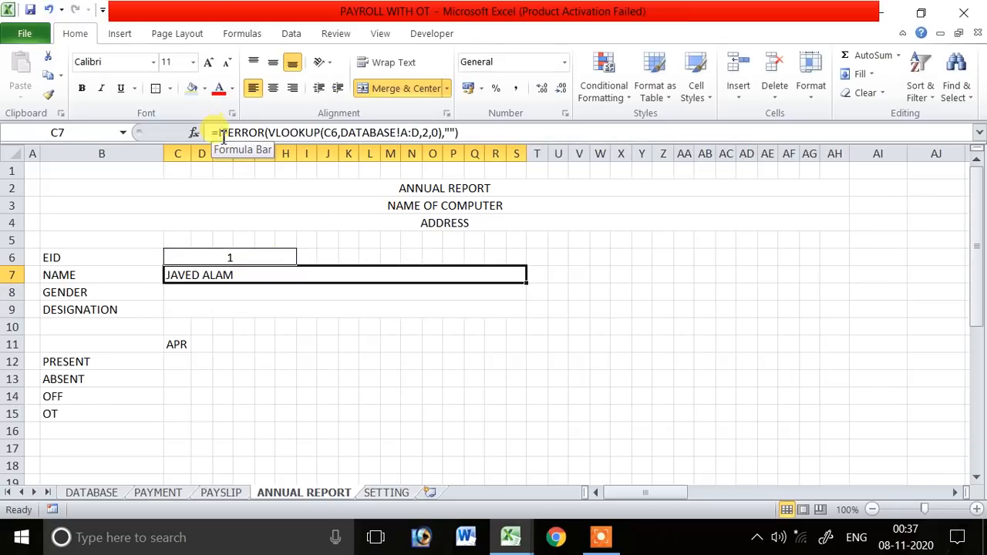
{"action": "left_click", "coordinate": [220, 132]}
{"action": "left_click_drag", "start_coordinate": [219, 132], "coordinate": [507, 132]}
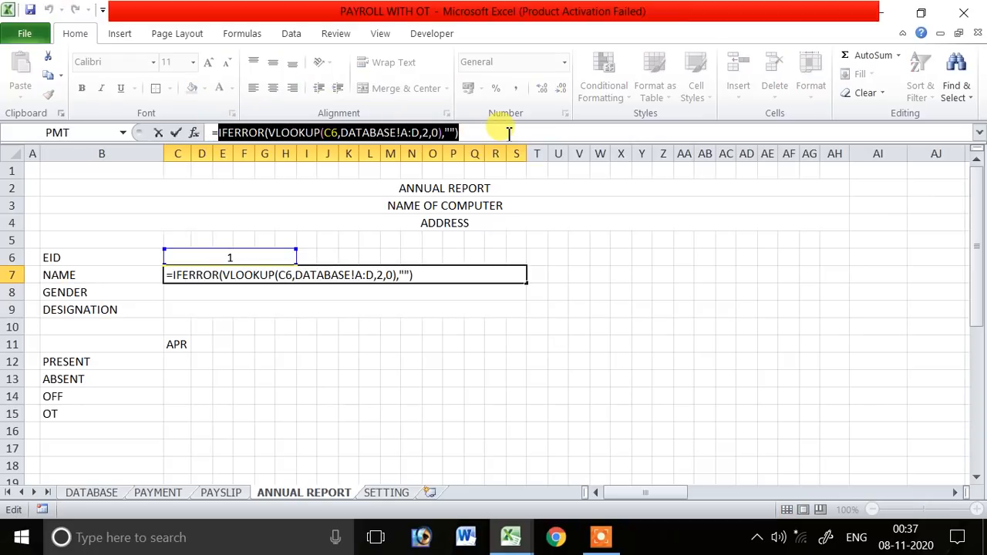
{"action": "key", "text": "ctrl+c"}
{"action": "key", "text": "Return"}
{"action": "type", "text": "="}
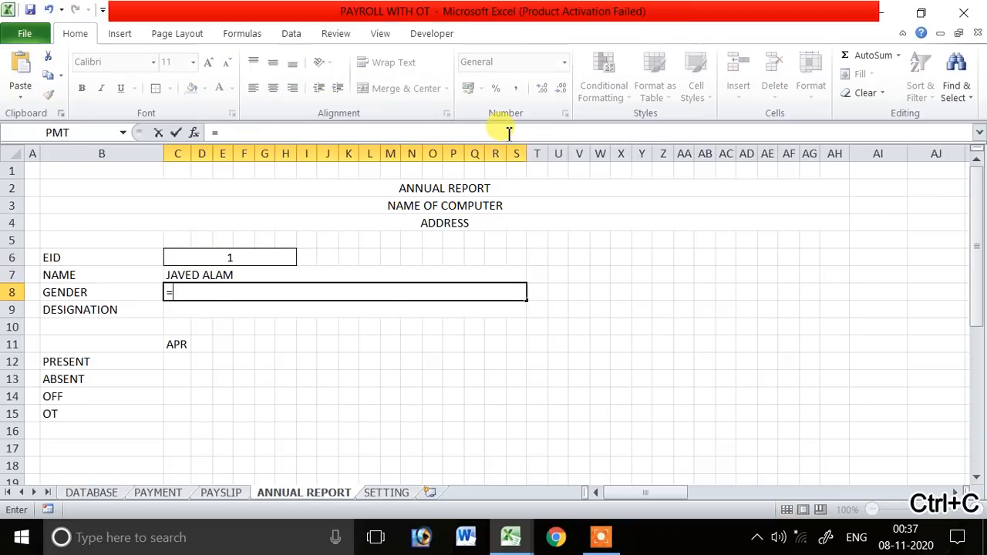
{"action": "key", "text": "ctrl+v"}
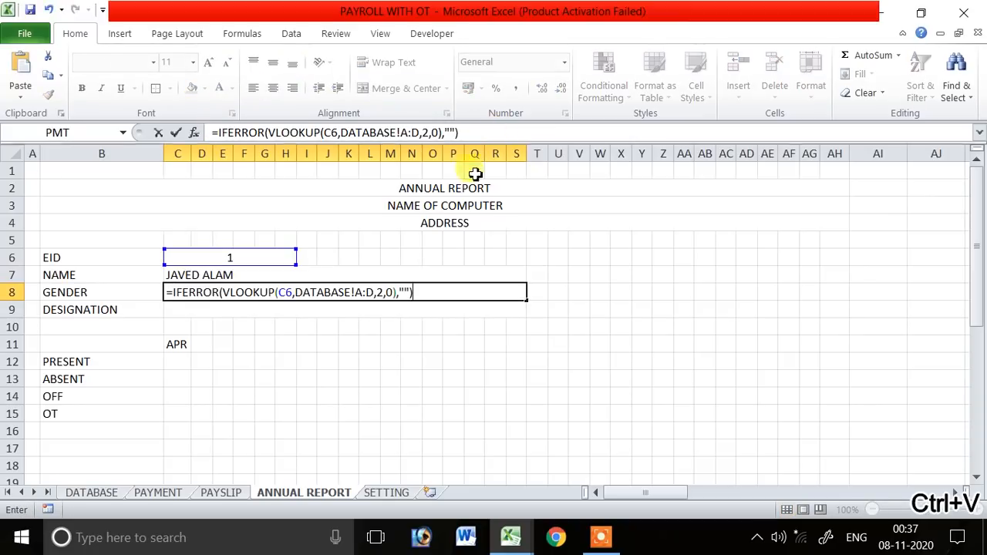
{"action": "left_click", "coordinate": [381, 292]}
{"action": "key", "text": "Return"}
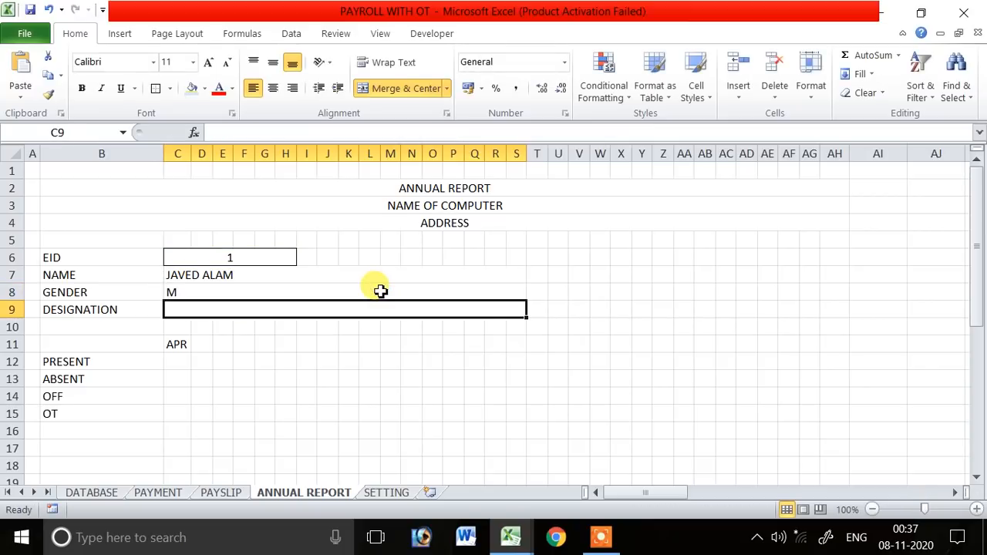
- Reuse the copied IFERROR lookup in the DESIGNATION cell C9 with column index 4
{"action": "type", "text": "="}
{"action": "key", "text": "ctrl+v"}
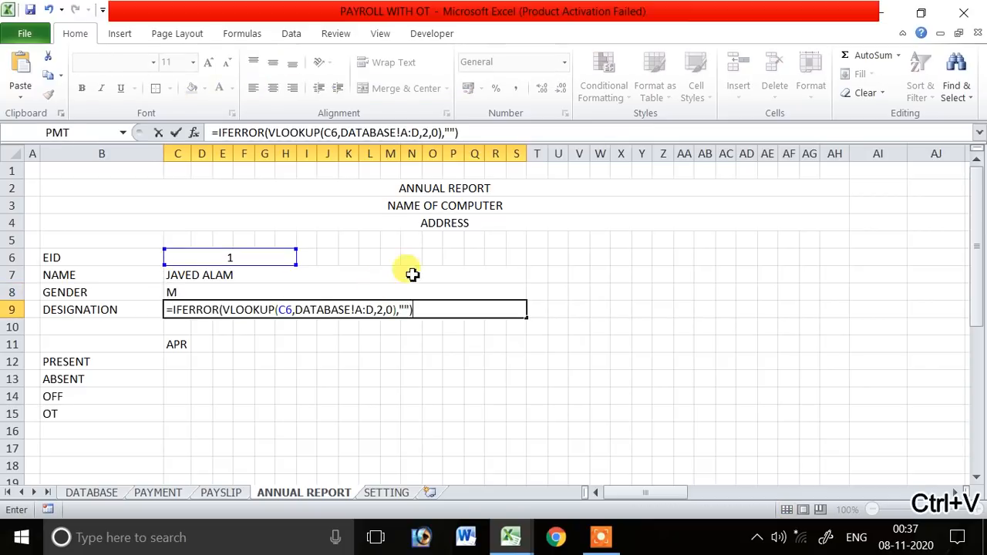
{"action": "double_click", "coordinate": [381, 309]}
{"action": "type", "text": "4"}
{"action": "key", "text": "Return"}
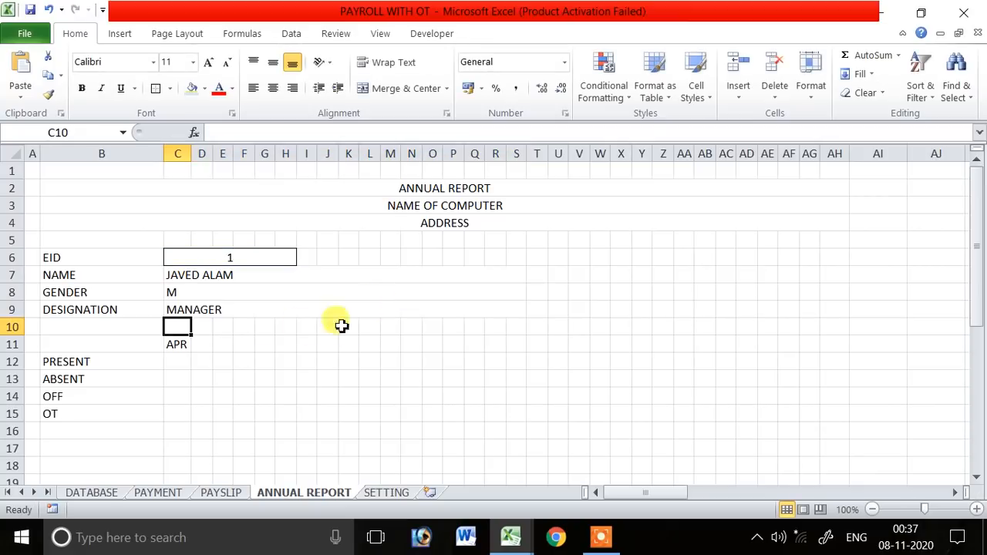
- Fill the month headings APR to MAR across C11:Z11, each merged and centered over two columns
{"action": "left_click", "coordinate": [198, 258]}
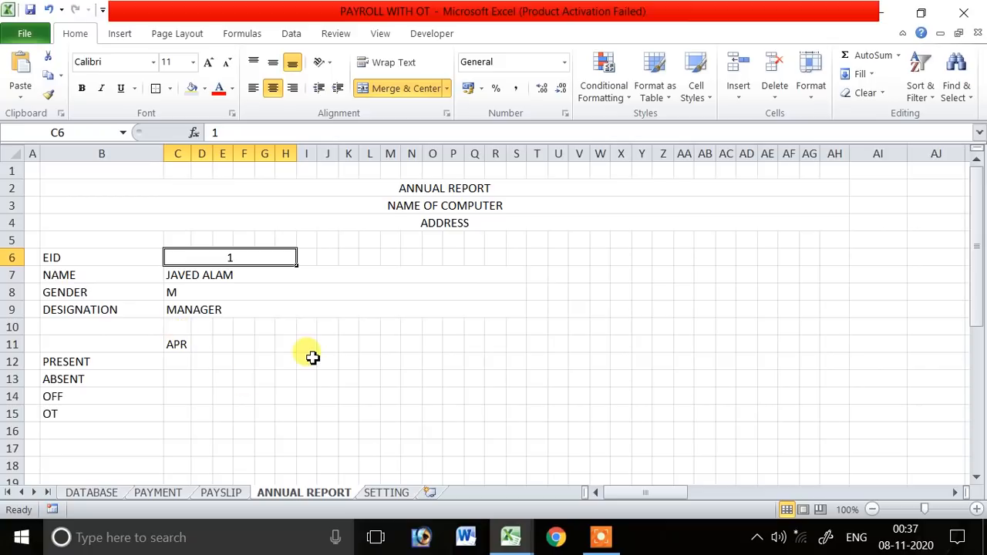
{"action": "left_click", "coordinate": [181, 348]}
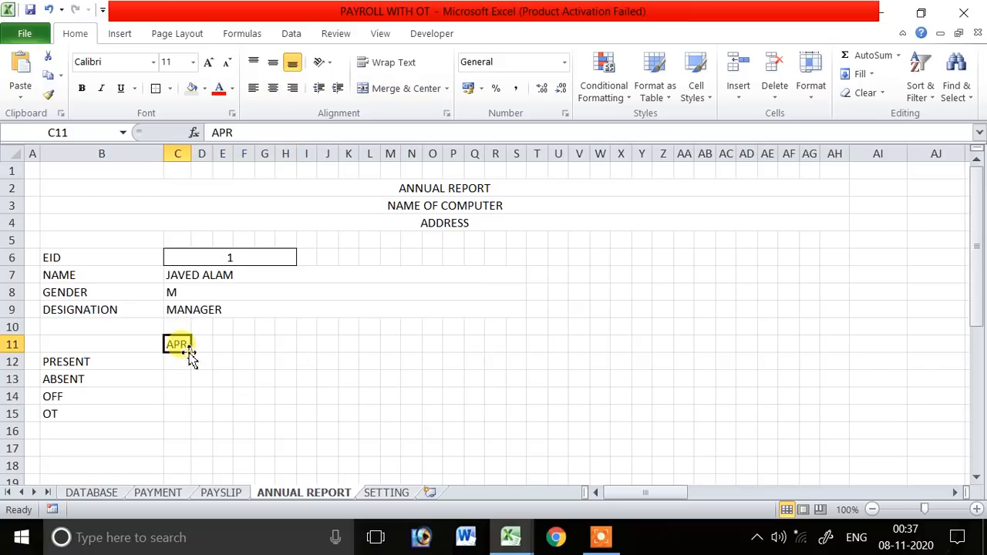
{"action": "scroll", "coordinate": [320, 414], "scroll_direction": "down", "scroll_amount": 3}
{"action": "scroll", "coordinate": [319, 414], "scroll_direction": "up", "scroll_amount": 1}
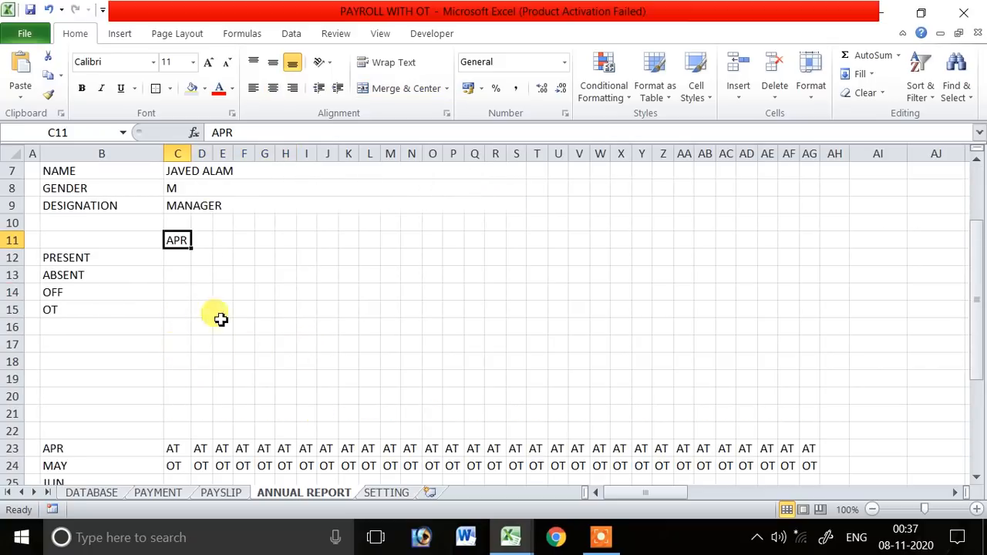
{"action": "left_click_drag", "start_coordinate": [177, 239], "coordinate": [665, 267]}
{"action": "left_click", "coordinate": [401, 88]}
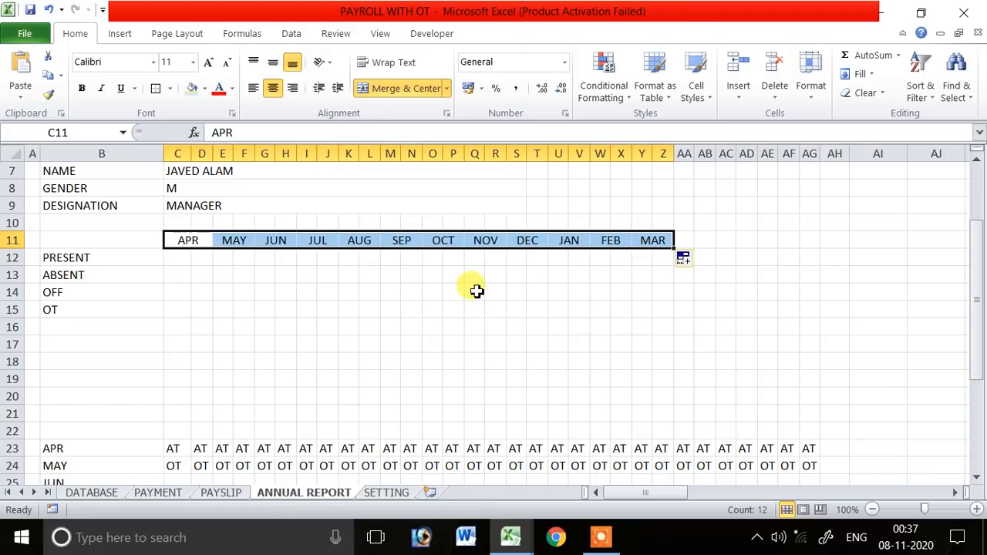
- Merge and center the PRESENT, ABSENT, OFF and OT cells in C12:Z15 into two-column cells under each month
{"action": "left_click", "coordinate": [199, 256]}
{"action": "left_click_drag", "start_coordinate": [181, 255], "coordinate": [676, 318]}
{"action": "left_click", "coordinate": [379, 88]}
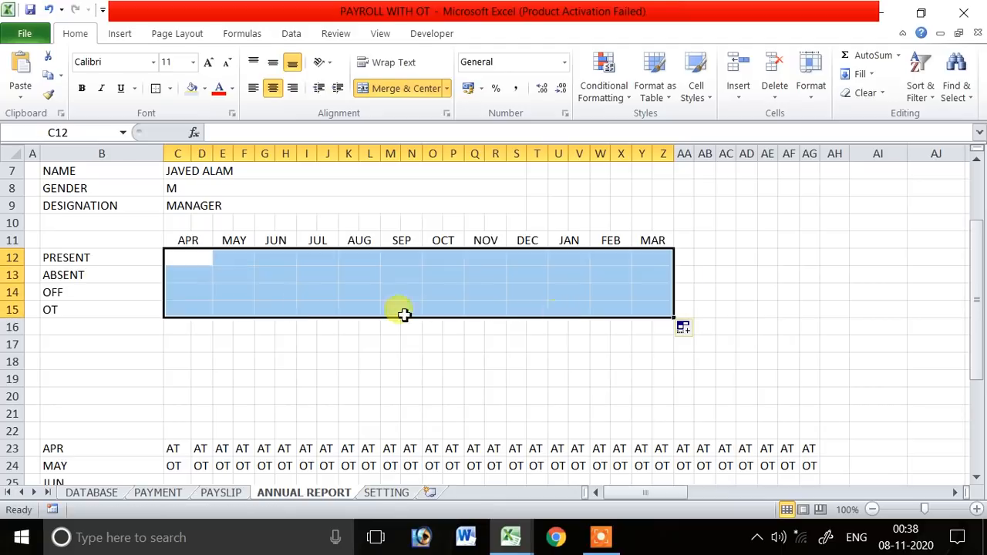
{"action": "left_click", "coordinate": [203, 261]}
{"action": "left_click", "coordinate": [203, 276]}
{"action": "left_click_drag", "start_coordinate": [202, 258], "coordinate": [655, 307]}
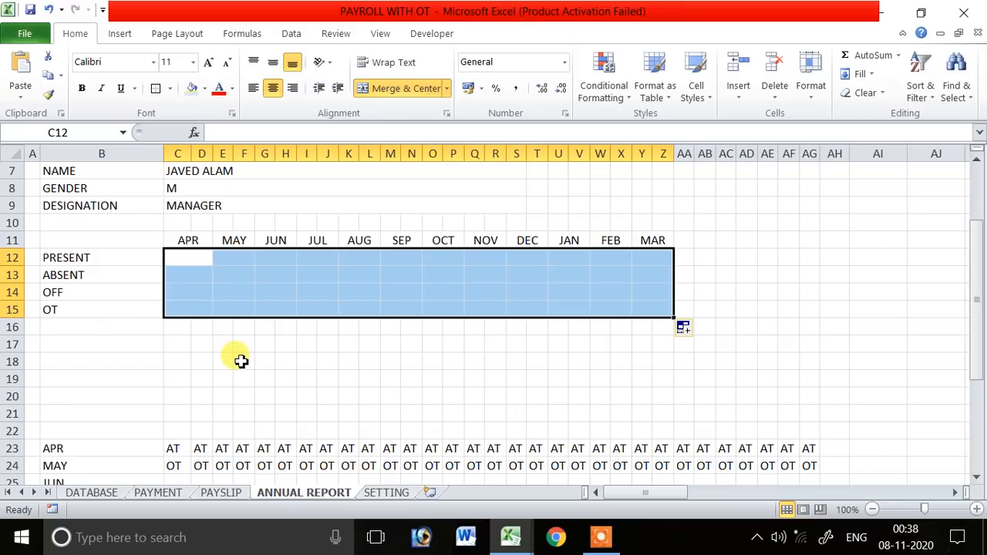
{"action": "left_click", "coordinate": [91, 260]}
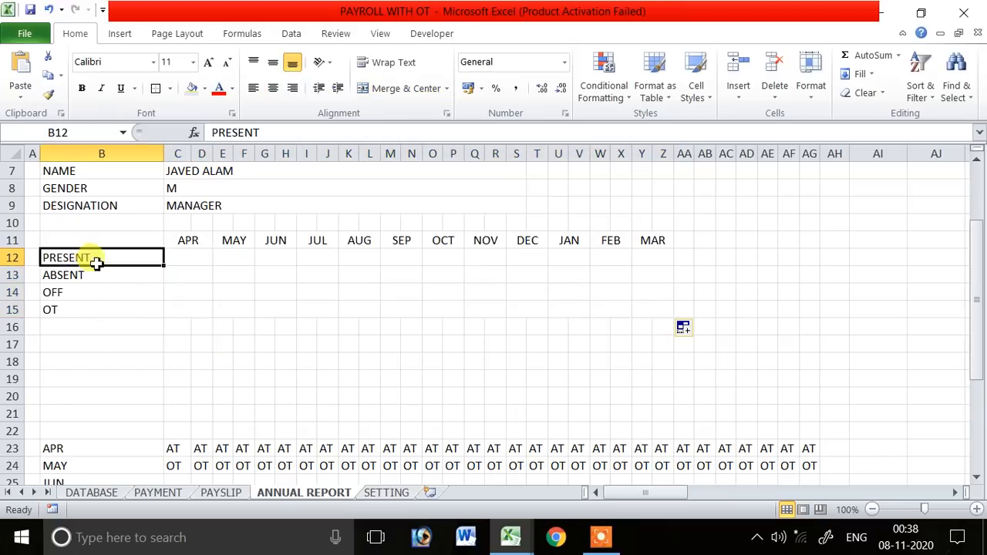
{"action": "left_click", "coordinate": [181, 260]}
{"action": "left_click", "coordinate": [241, 257]}
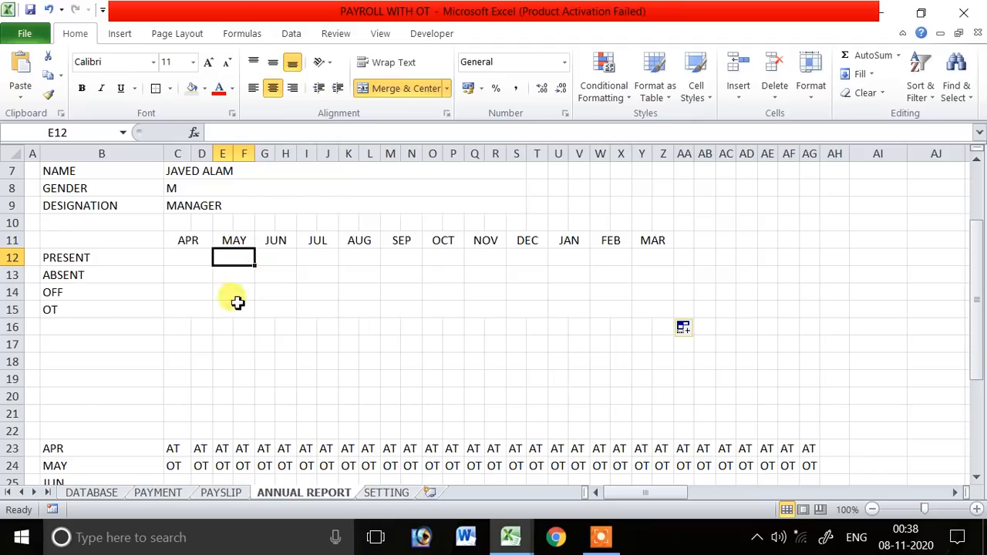
{"action": "left_click", "coordinate": [279, 257]}
{"action": "left_click", "coordinate": [318, 257]}
{"action": "left_click", "coordinate": [359, 258]}
{"action": "left_click", "coordinate": [417, 257]}
{"action": "left_click", "coordinate": [453, 257]}
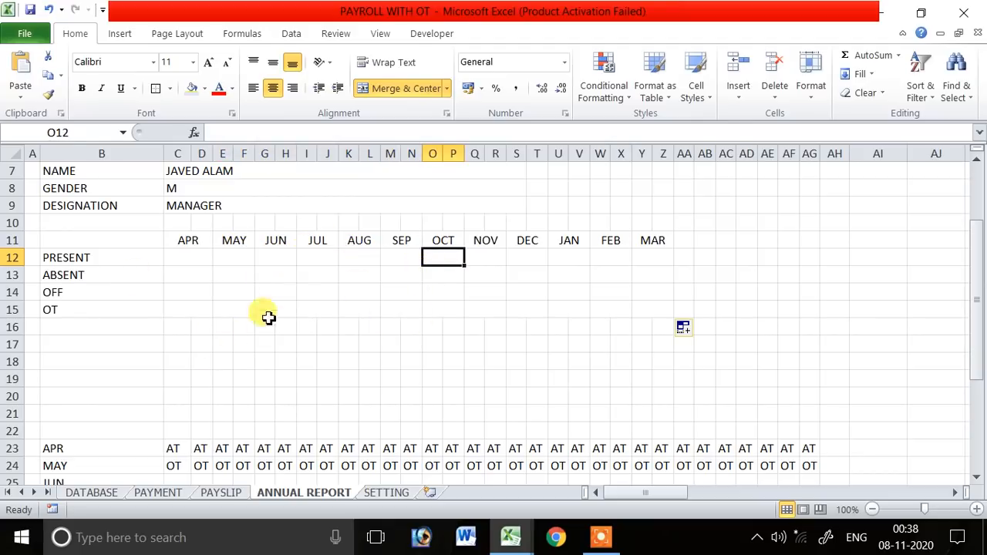
- Clear the repeated AT and OT labels from D23:AH24
{"action": "scroll", "coordinate": [223, 355], "scroll_direction": "down", "scroll_amount": 2}
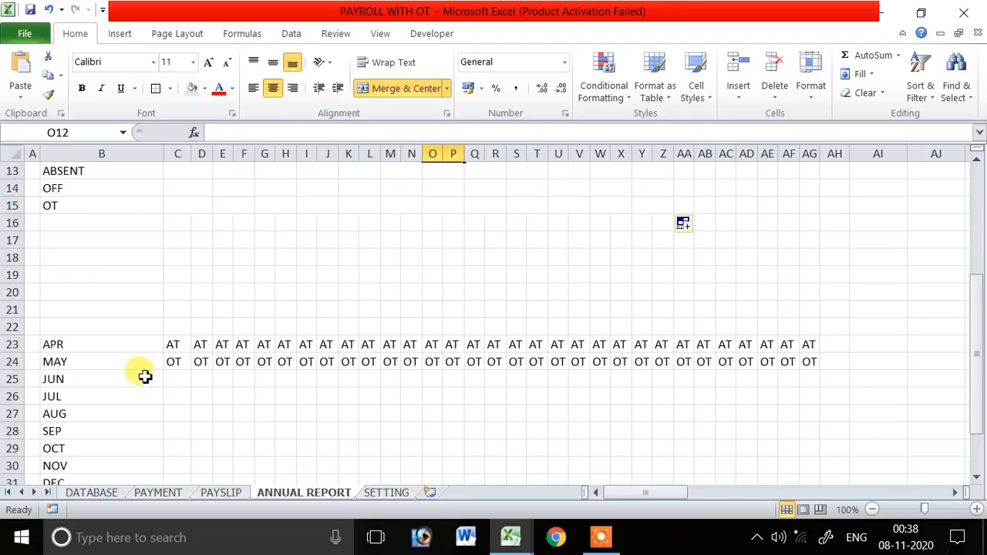
{"action": "left_click", "coordinate": [82, 349]}
{"action": "left_click", "coordinate": [84, 365]}
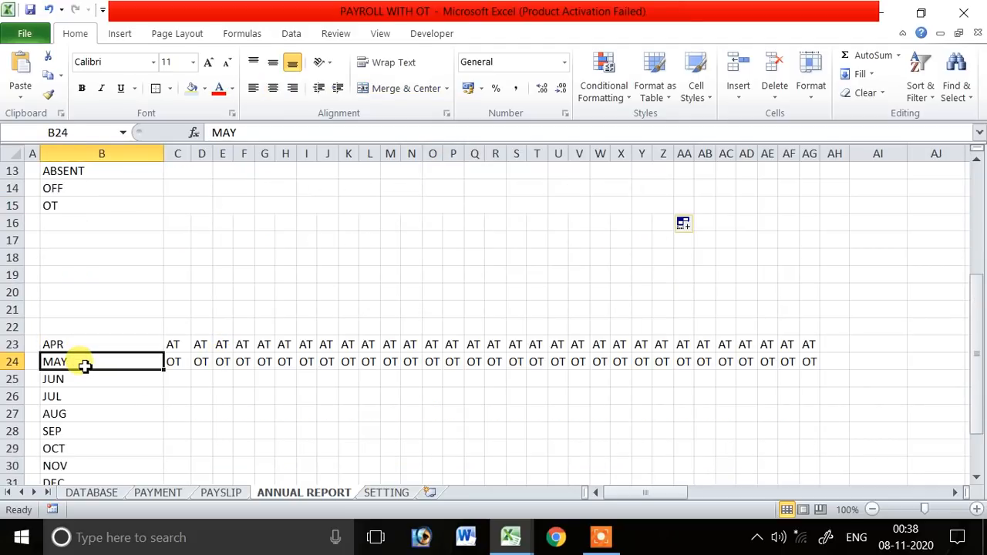
{"action": "left_click_drag", "start_coordinate": [199, 345], "coordinate": [840, 372]}
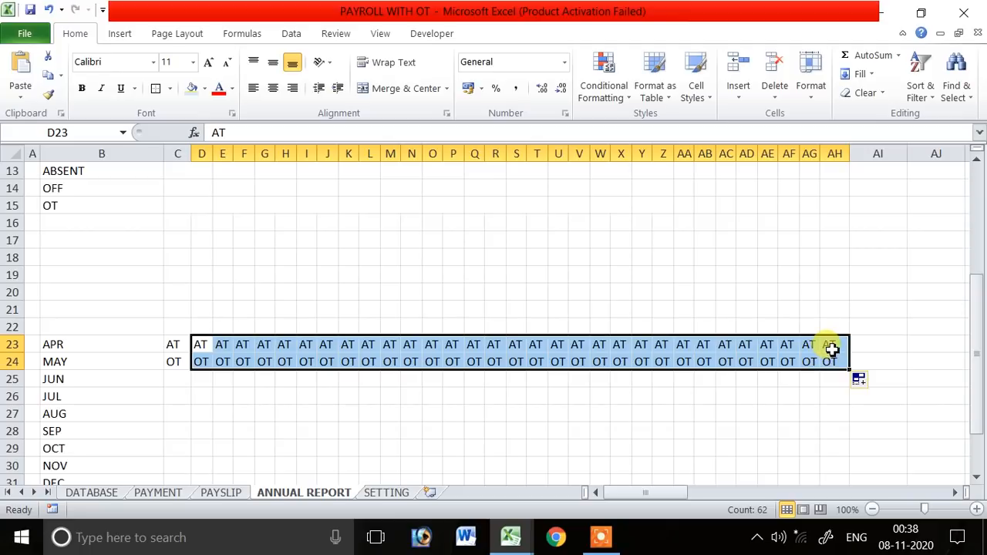
{"action": "key", "text": "Delete"}
{"action": "left_click", "coordinate": [145, 345]}
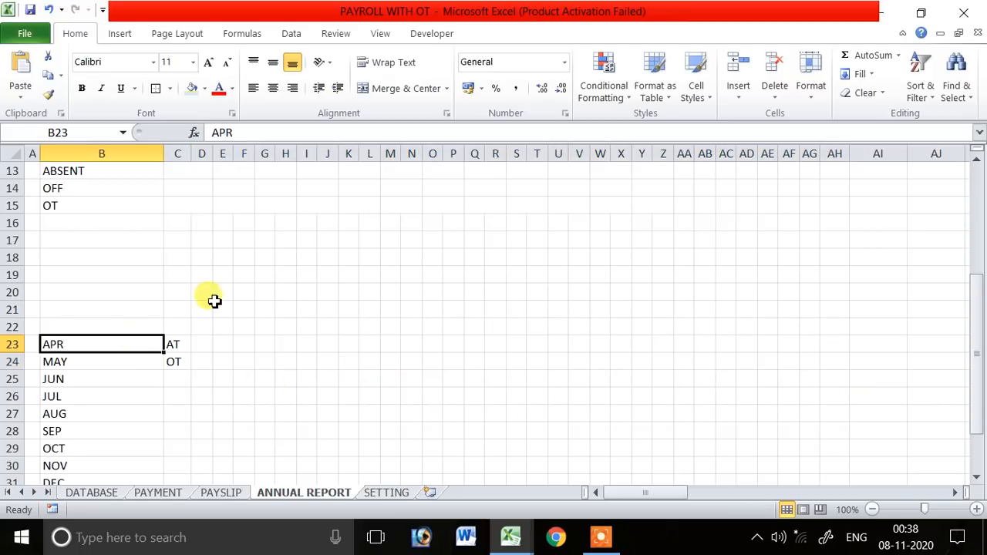
- Narrow column B to just fit its row labels
{"action": "scroll", "coordinate": [214, 301], "scroll_direction": "up", "scroll_amount": 4}
{"action": "left_click_drag", "start_coordinate": [166, 155], "coordinate": [127, 161]}
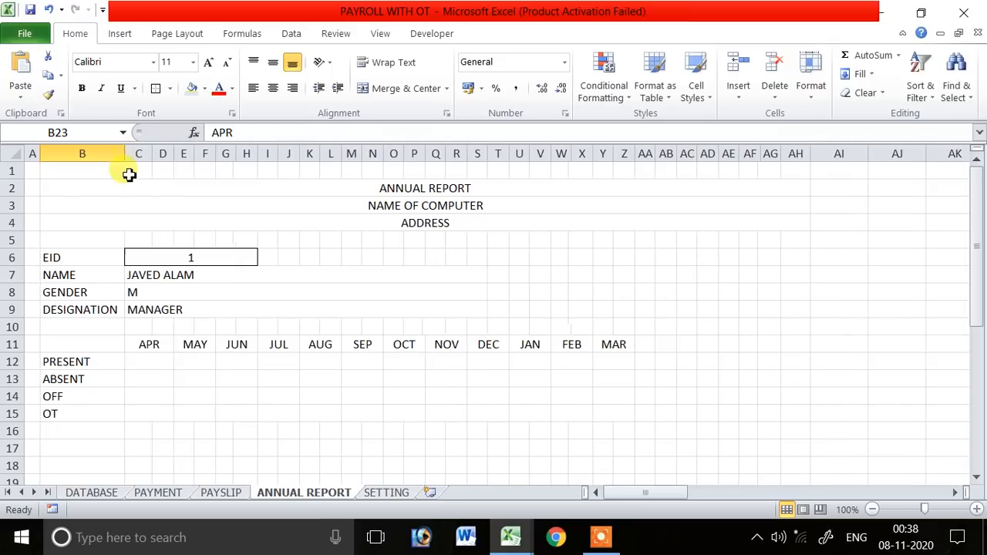
{"action": "scroll", "coordinate": [204, 395], "scroll_direction": "down", "scroll_amount": 5}
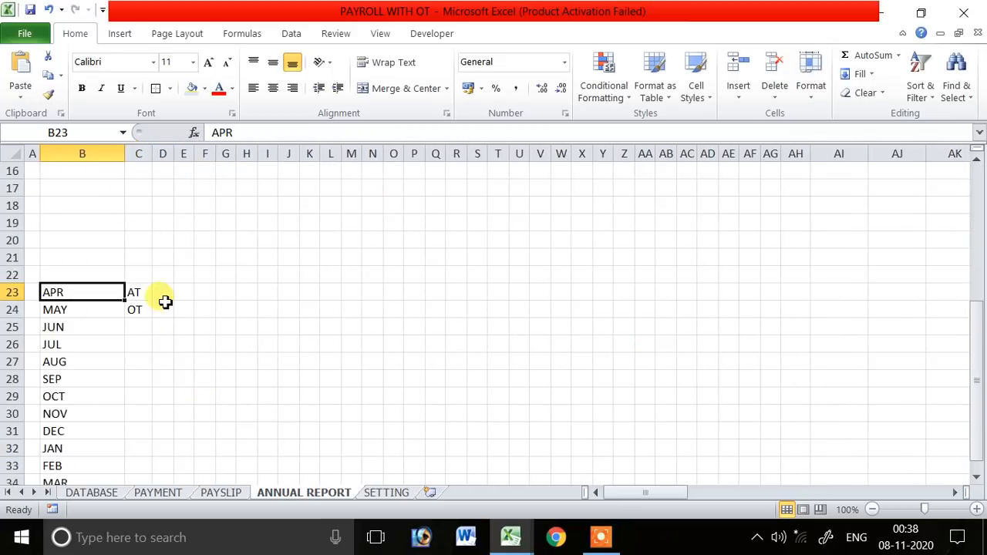
{"action": "left_click", "coordinate": [143, 295]}
{"action": "left_click", "coordinate": [166, 294]}
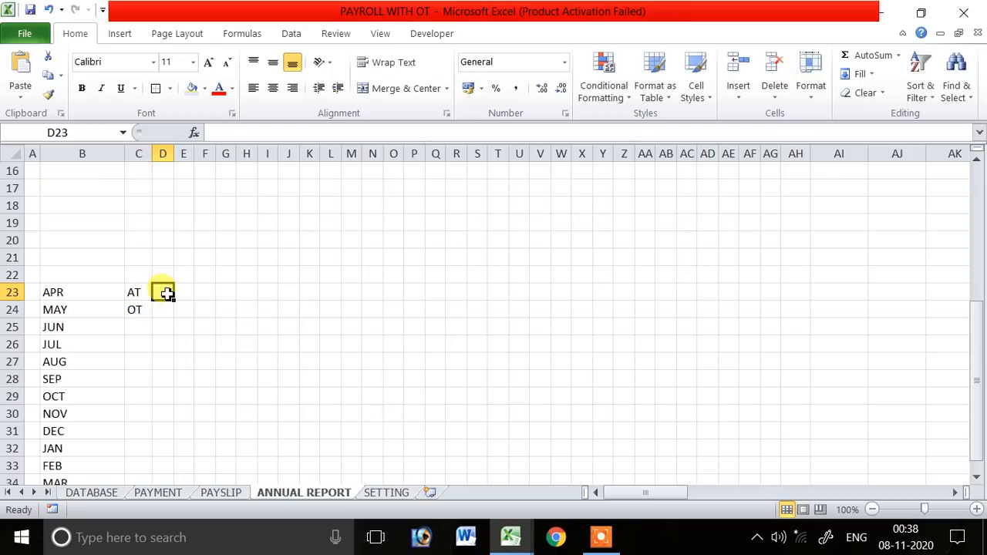
{"action": "scroll", "coordinate": [359, 401], "scroll_direction": "up", "scroll_amount": 5}
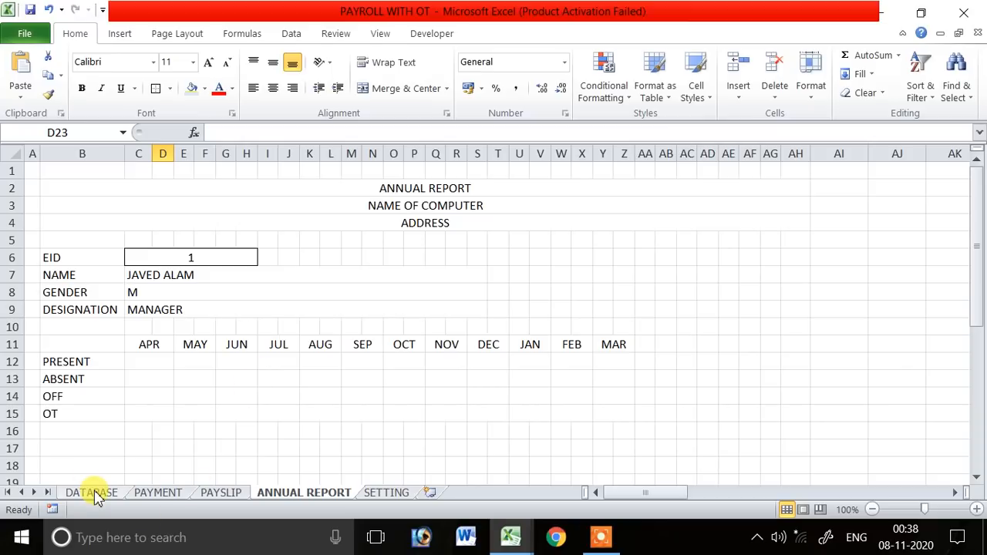
- Copy the ABSENT formula's COUNTIF text, without the equals sign, from cell C16 of the PAYSLIP sheet
{"action": "left_click", "coordinate": [216, 492]}
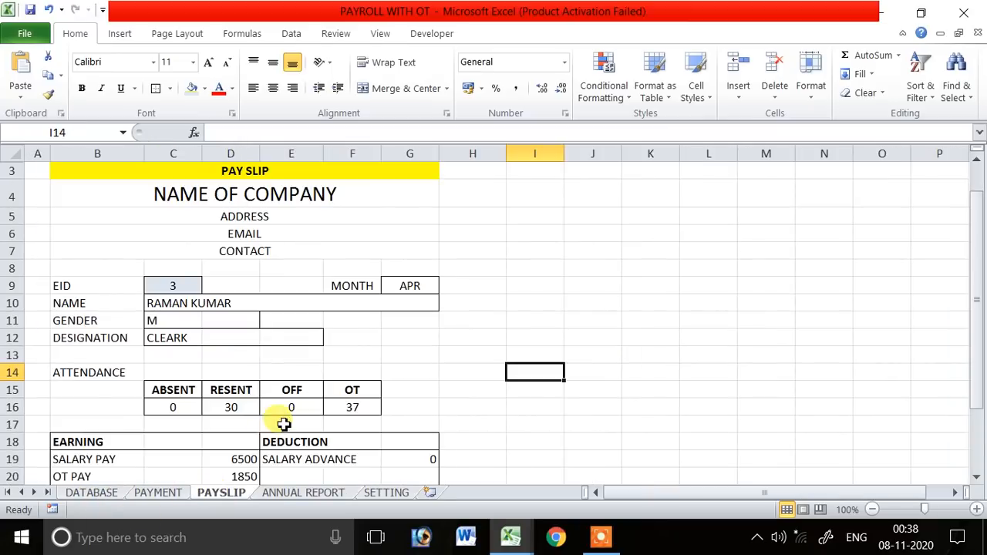
{"action": "scroll", "coordinate": [284, 424], "scroll_direction": "down", "scroll_amount": 2}
{"action": "left_click", "coordinate": [180, 292]}
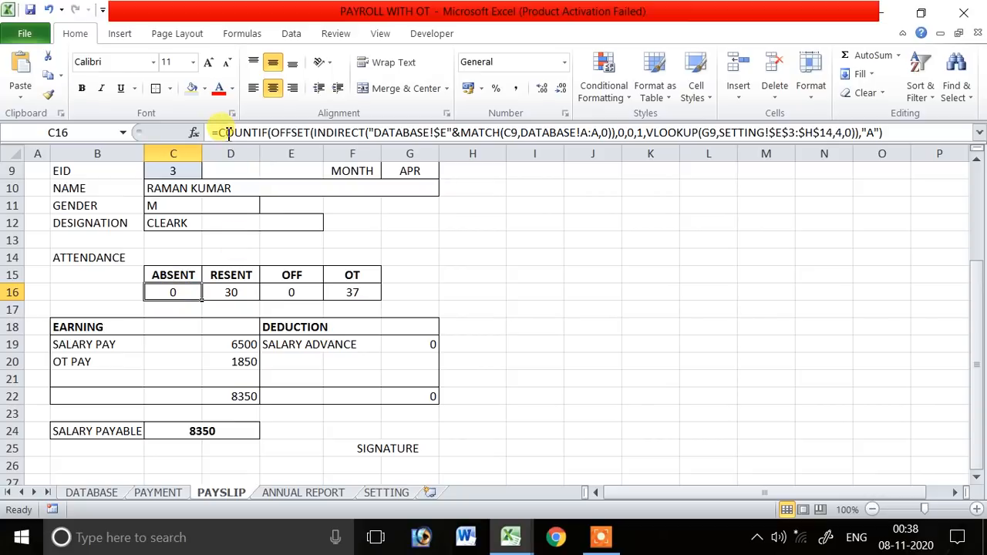
{"action": "left_click_drag", "start_coordinate": [216, 133], "coordinate": [907, 157]}
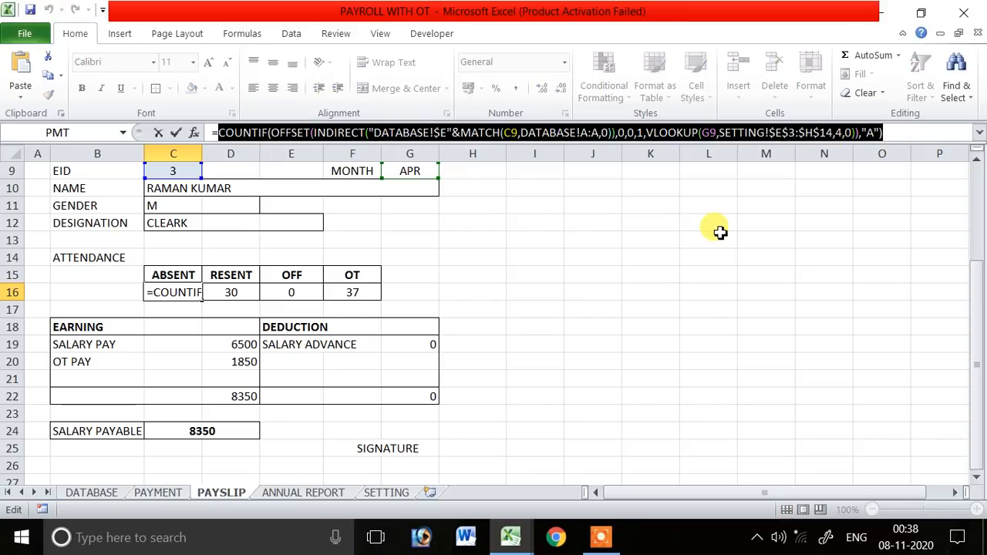
{"action": "key", "text": "ctrl+c"}
{"action": "key", "text": "Return"}
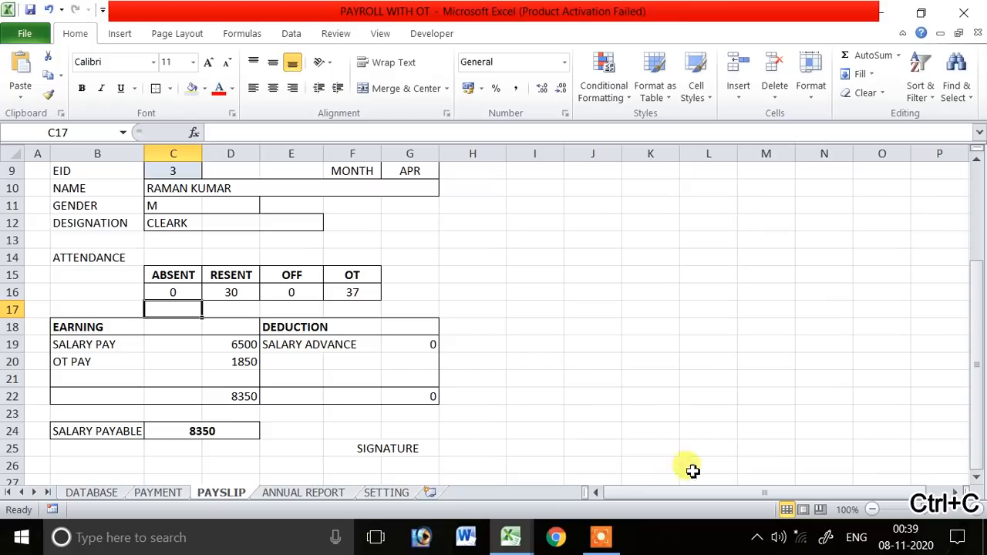
- Paste the copied COUNTIF formula as plain text into cell O6 of the ANNUAL REPORT sheet
{"action": "left_click", "coordinate": [309, 493]}
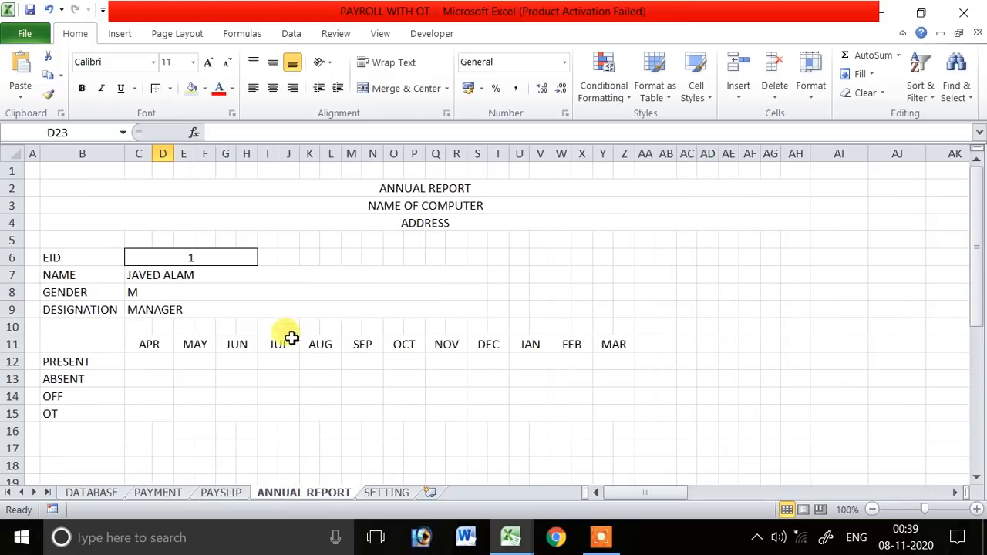
{"action": "left_click", "coordinate": [353, 260]}
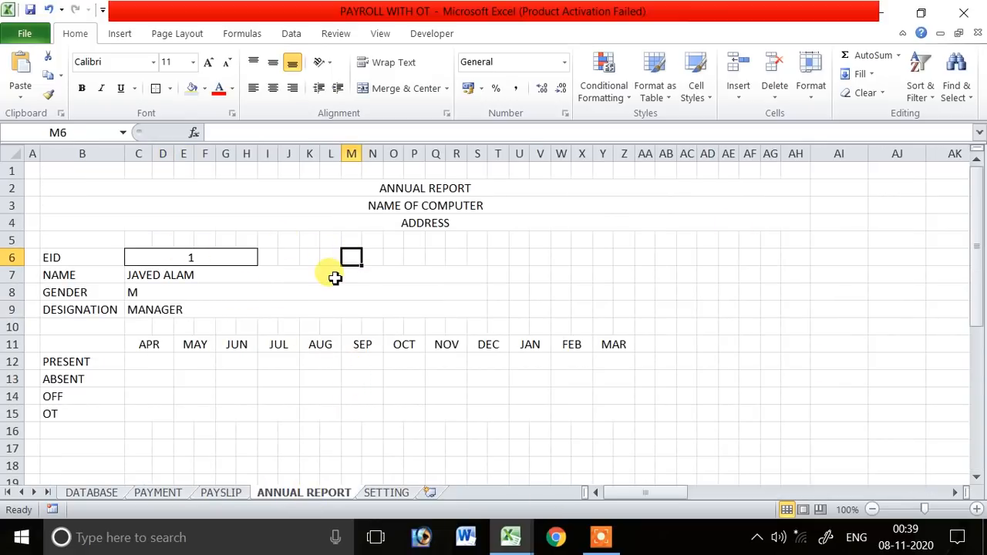
{"action": "left_click", "coordinate": [394, 257]}
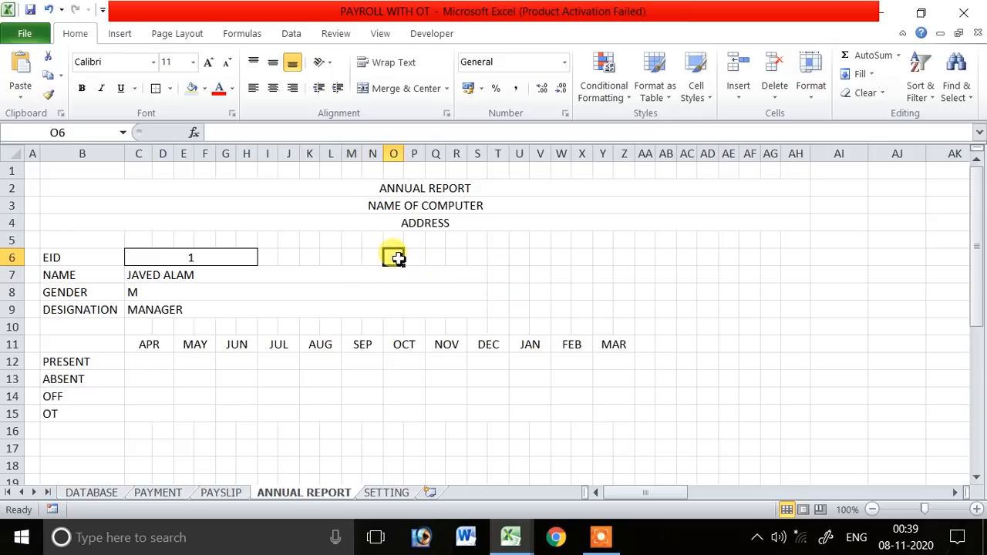
{"action": "key", "text": "ctrl+v"}
{"action": "key", "text": "Return"}
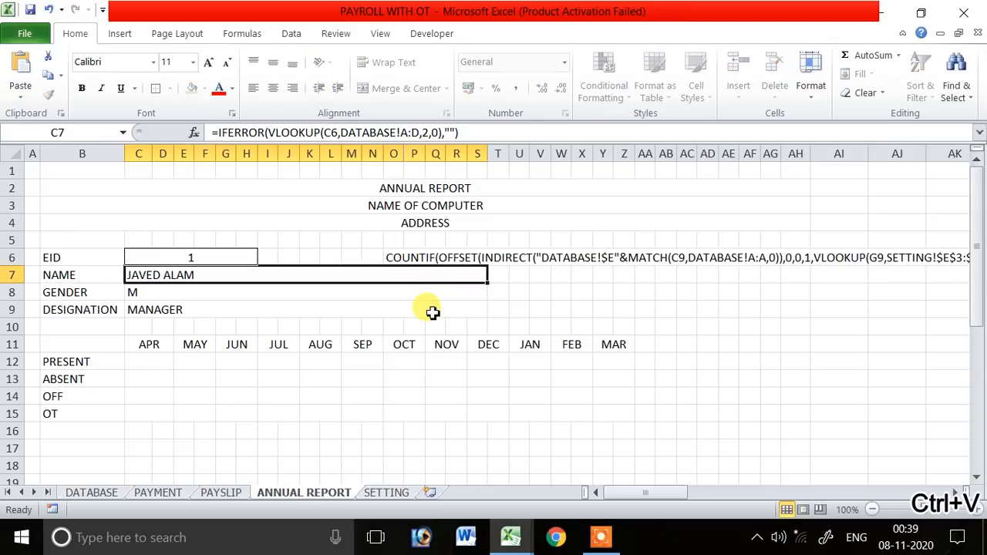
- Expand the formula bar and change the MATCH lookup reference in O6's formula text to the EID cell C6
{"action": "left_click", "coordinate": [395, 258]}
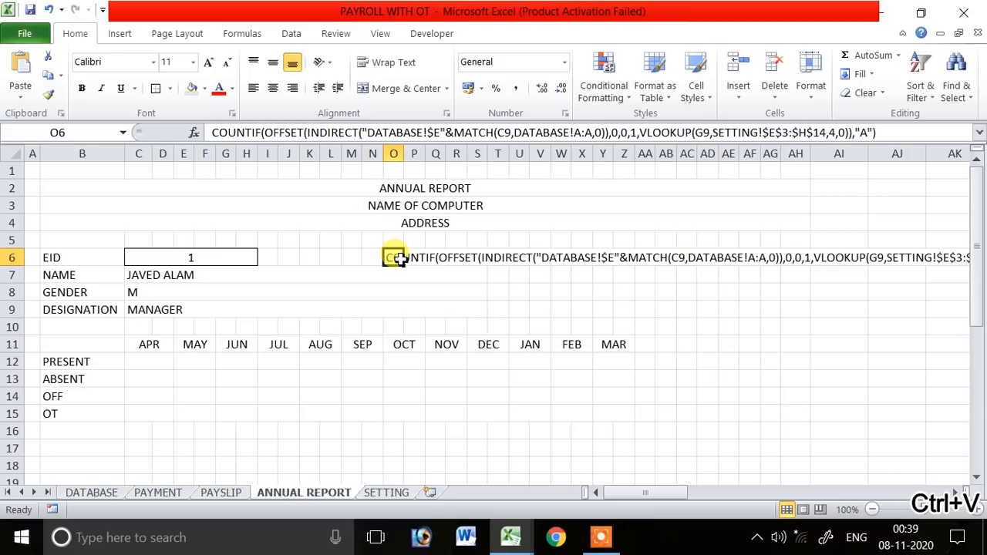
{"action": "left_click", "coordinate": [978, 133]}
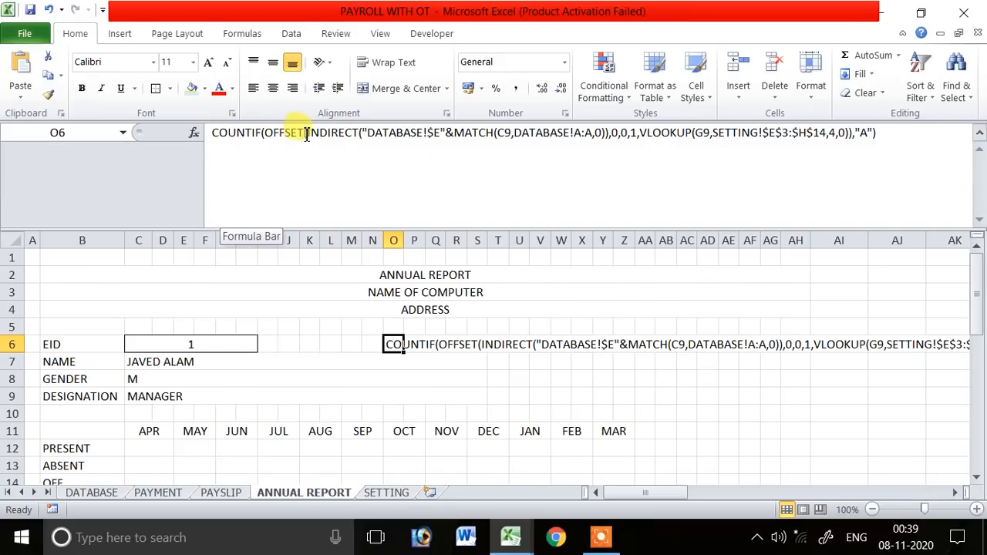
{"action": "left_click_drag", "start_coordinate": [309, 133], "coordinate": [580, 133]}
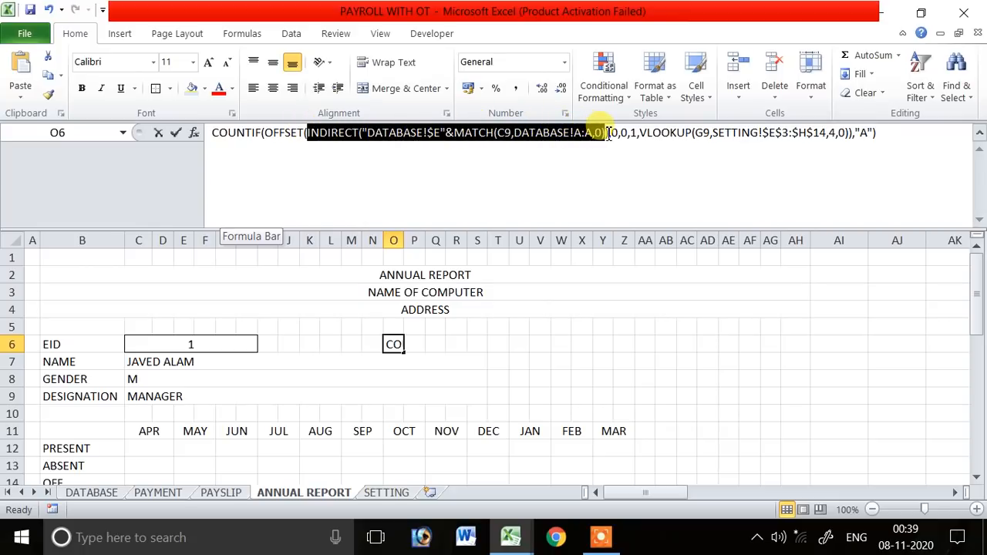
{"action": "left_click", "coordinate": [508, 132]}
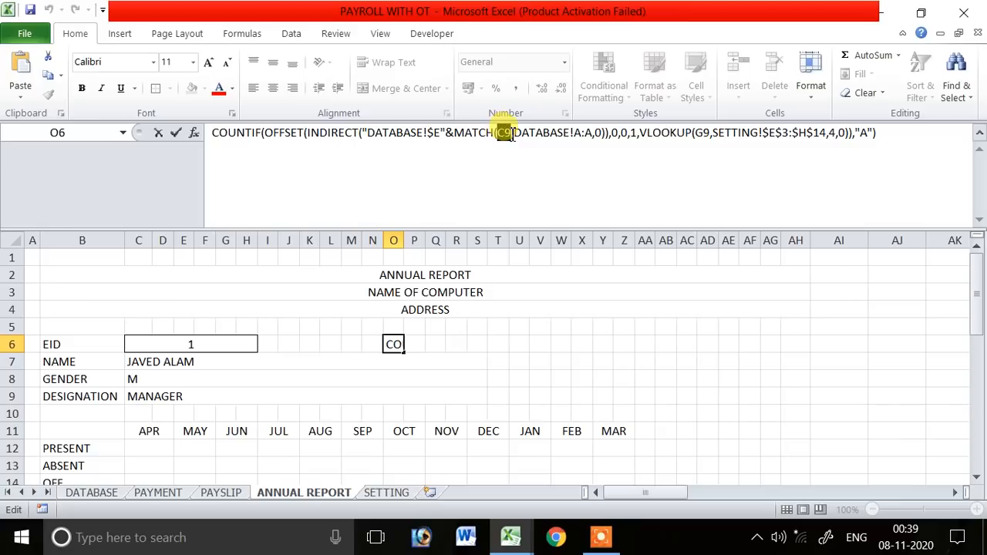
{"action": "left_click", "coordinate": [513, 135]}
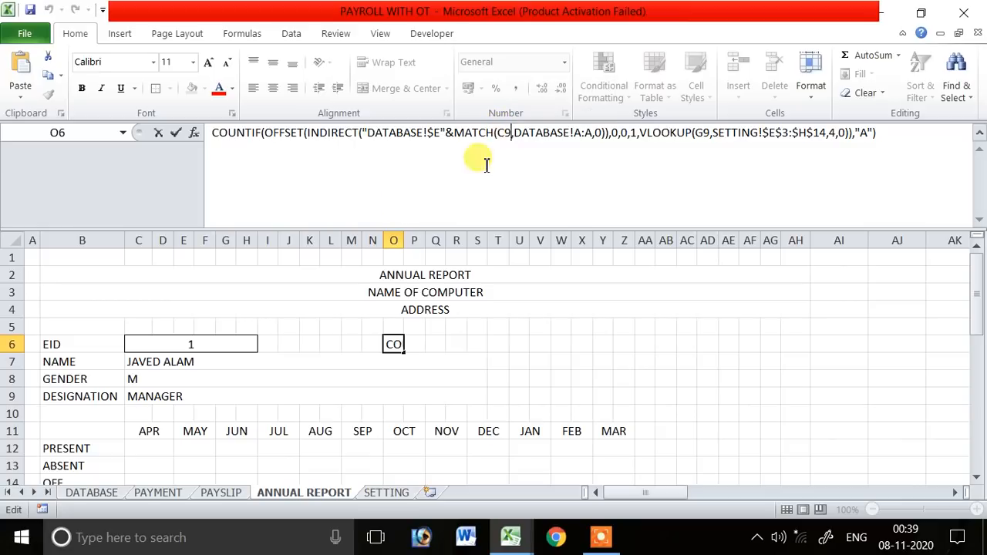
{"action": "left_click", "coordinate": [194, 344]}
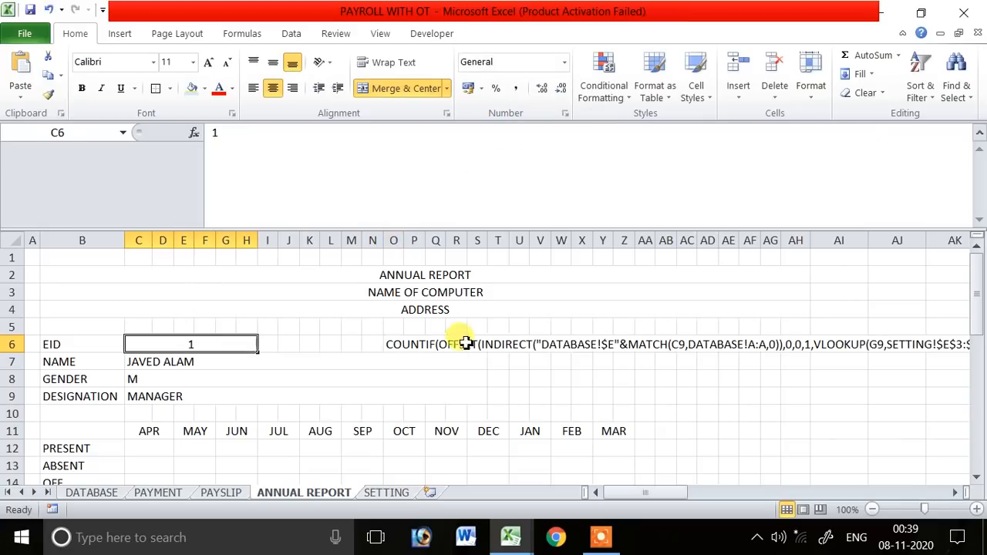
{"action": "left_click", "coordinate": [392, 344]}
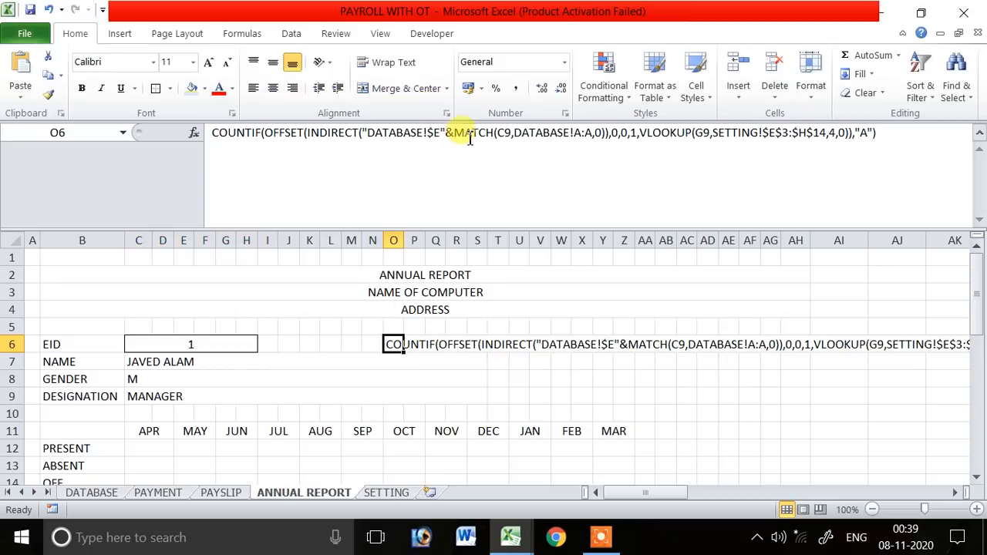
{"action": "left_click_drag", "start_coordinate": [513, 134], "coordinate": [508, 135]}
{"action": "type", "text": "6"}
{"action": "key", "text": "Return"}
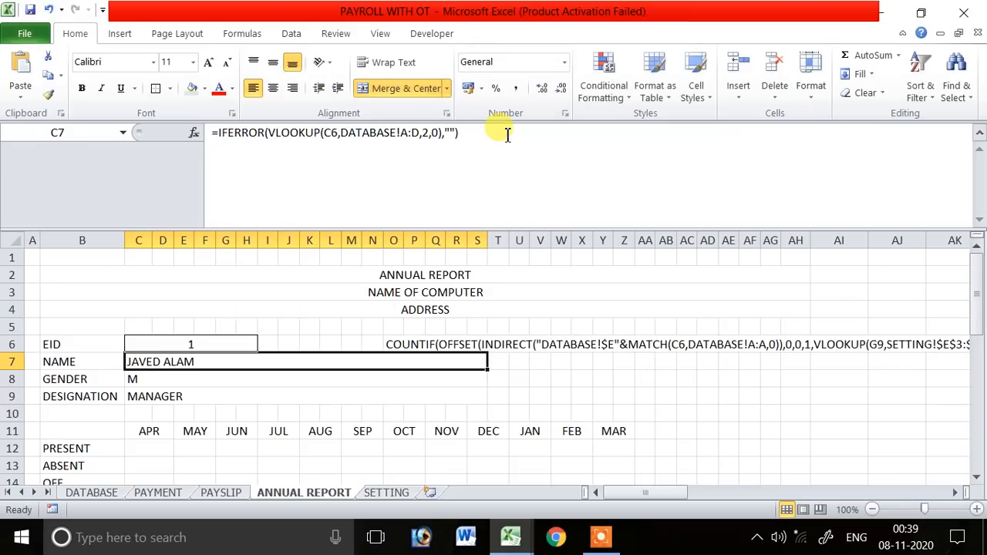
- Change the VLOOKUP lookup reference in O6's formula text from G9 to the APR header cell C11
{"action": "left_click", "coordinate": [392, 344]}
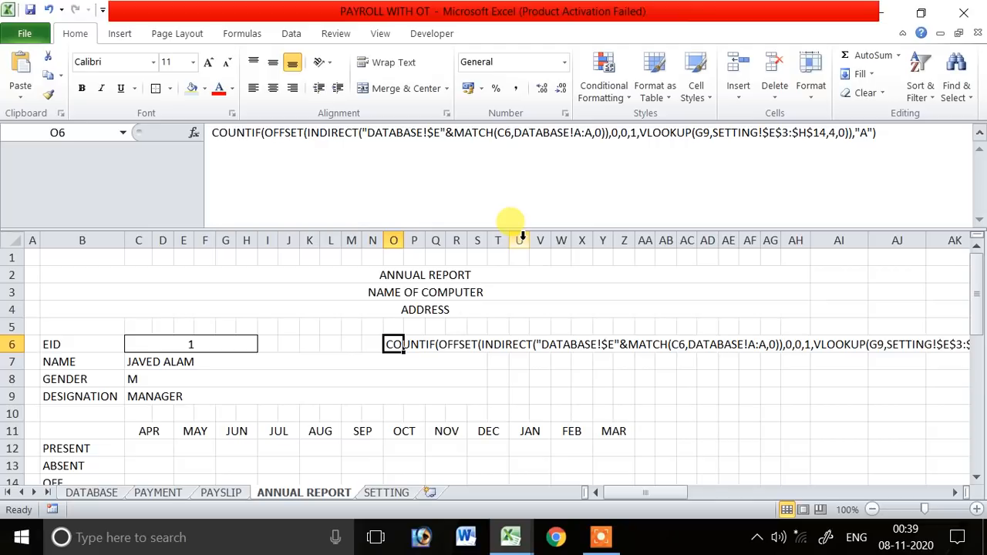
{"action": "left_click", "coordinate": [701, 133]}
{"action": "left_click", "coordinate": [155, 447]}
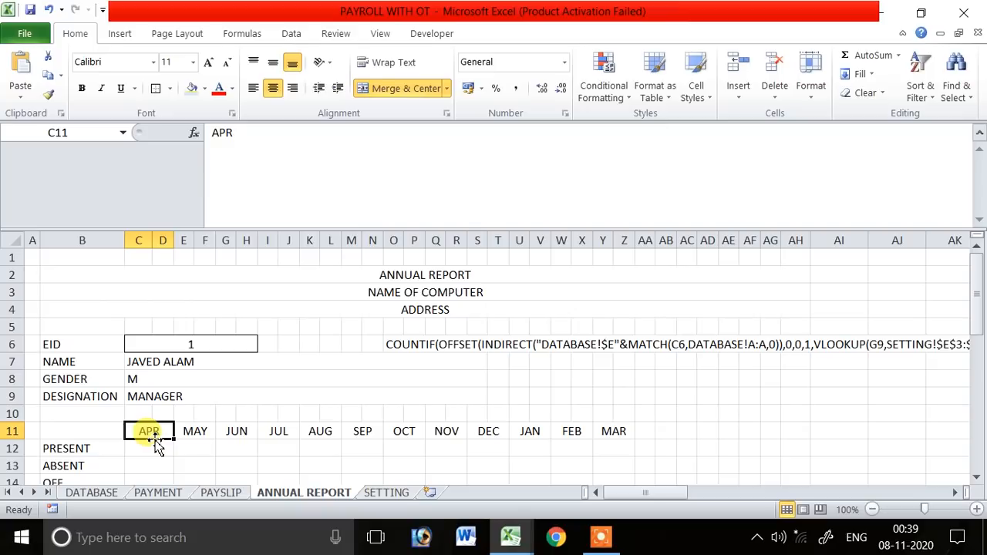
{"action": "left_click", "coordinate": [394, 344]}
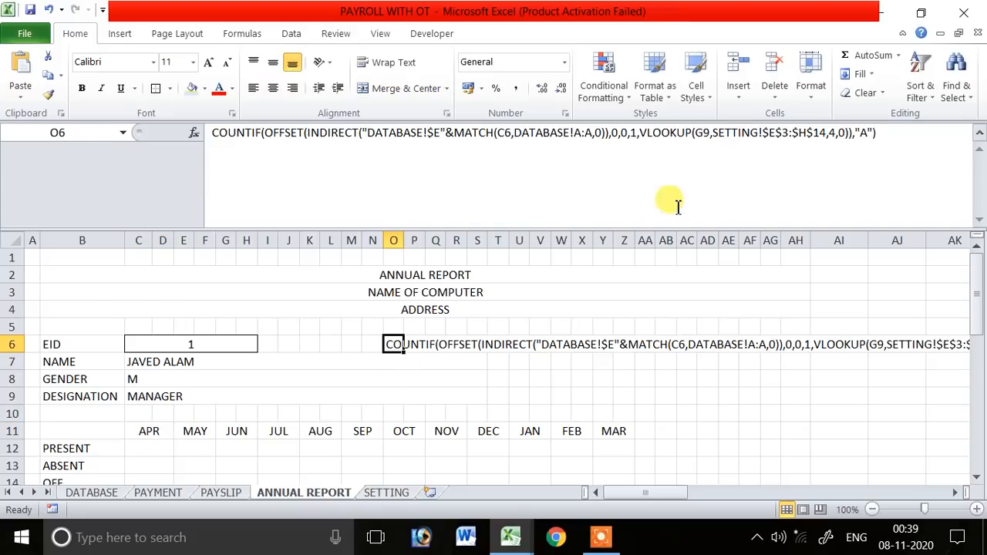
{"action": "double_click", "coordinate": [702, 133]}
{"action": "type", "text": "C11"}
{"action": "key", "text": "Return"}
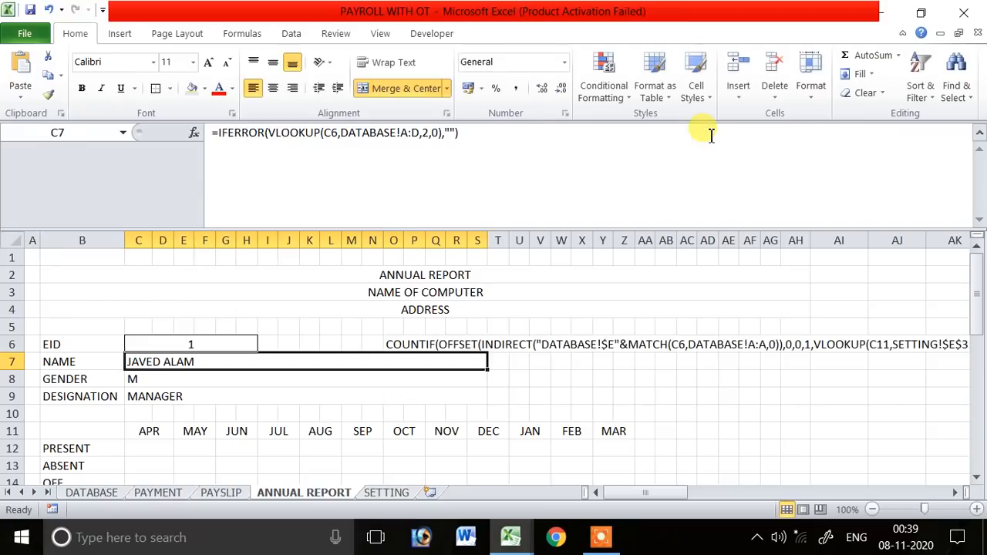
- Copy the whole COUNTIF formula text from cell O6
{"action": "left_click", "coordinate": [391, 344]}
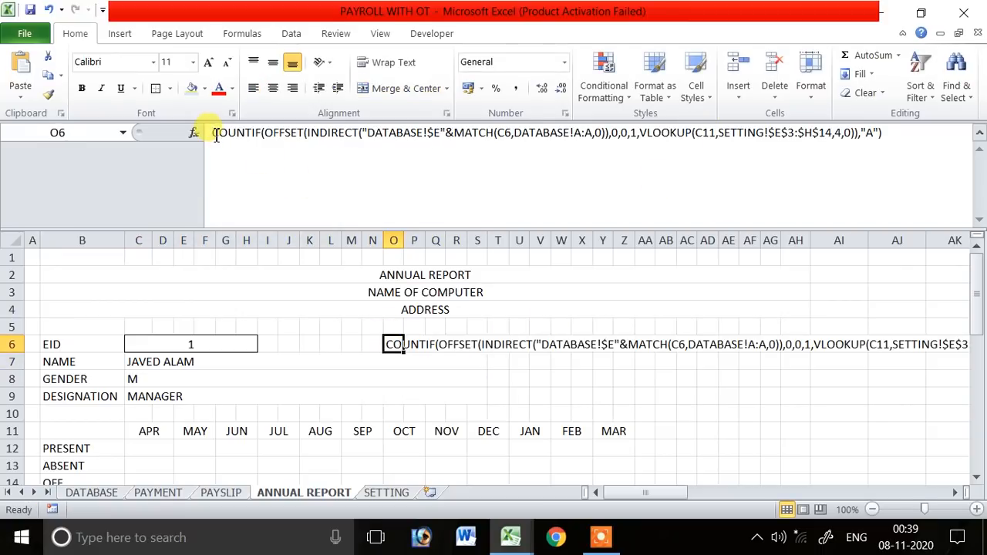
{"action": "left_click_drag", "start_coordinate": [211, 132], "coordinate": [901, 150]}
{"action": "key", "text": "ctrl+c"}
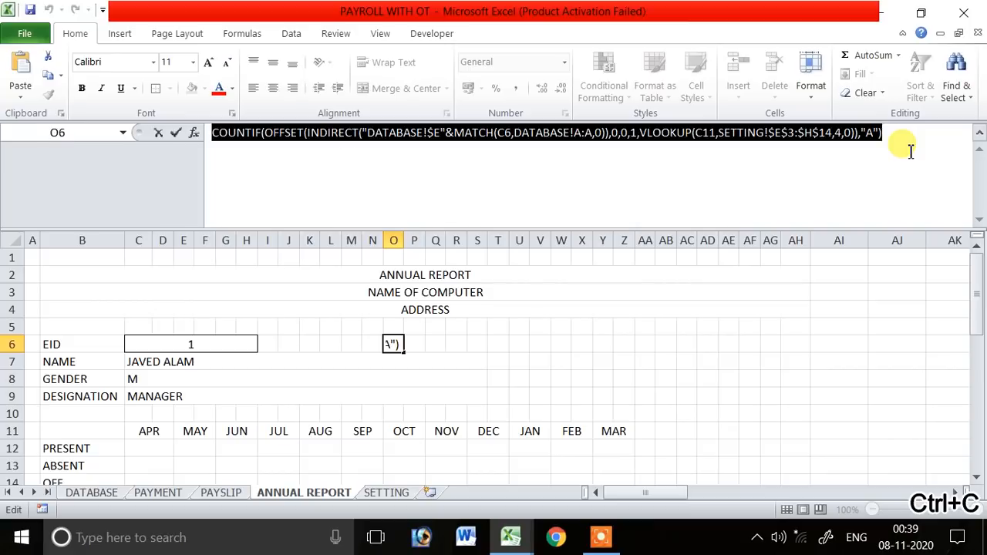
{"action": "key", "text": "Return"}
{"action": "key", "text": "Down"}
{"action": "key", "text": "Down"}
{"action": "key", "text": "Down"}
{"action": "key", "text": "Down"}
{"action": "key", "text": "Right"}
{"action": "key", "text": "Right"}
{"action": "key", "text": "Right"}
{"action": "key", "text": "Right"}
{"action": "key", "text": "Right"}
{"action": "key", "text": "Right"}
{"action": "scroll", "coordinate": [714, 255], "scroll_direction": "down", "scroll_amount": 2}
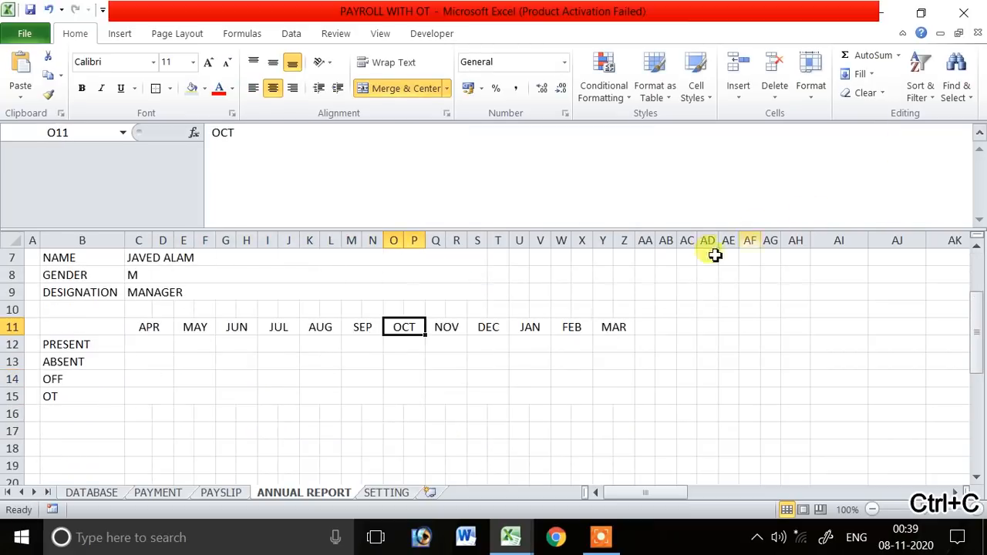
- Enter the copied COUNTIF text as a formula, preceded by an equals sign, in the APR PRESENT cell C12
{"action": "left_click", "coordinate": [170, 348]}
{"action": "type", "text": "="}
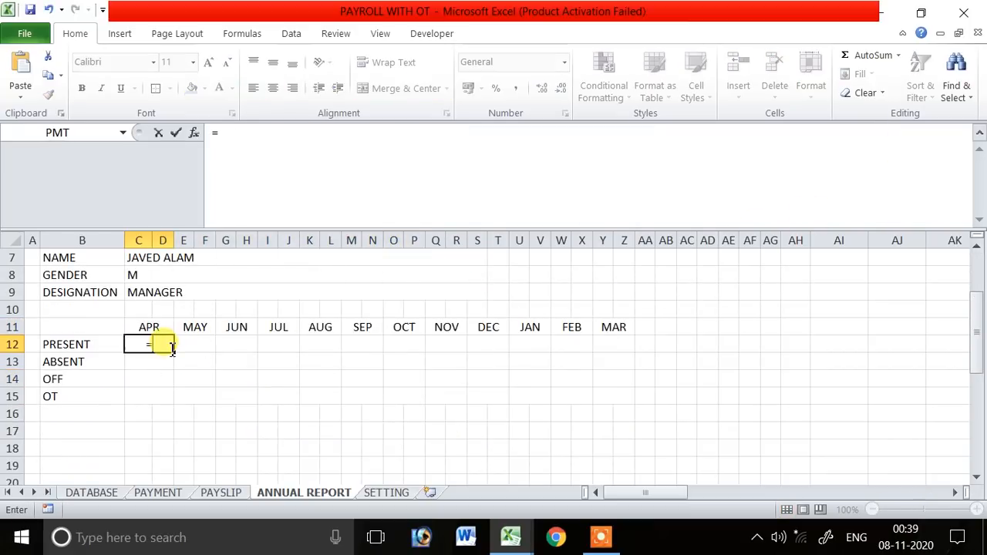
{"action": "key", "text": "ctrl+v"}
{"action": "key", "text": "Return"}
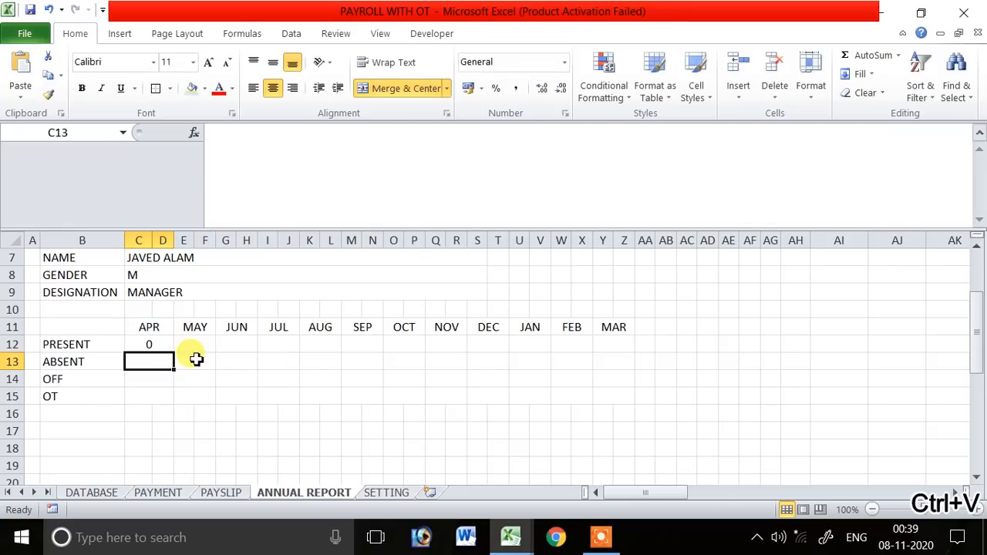
- Change the COUNTIF criterion in C12 to "P" so it counts present days
{"action": "left_click", "coordinate": [155, 341]}
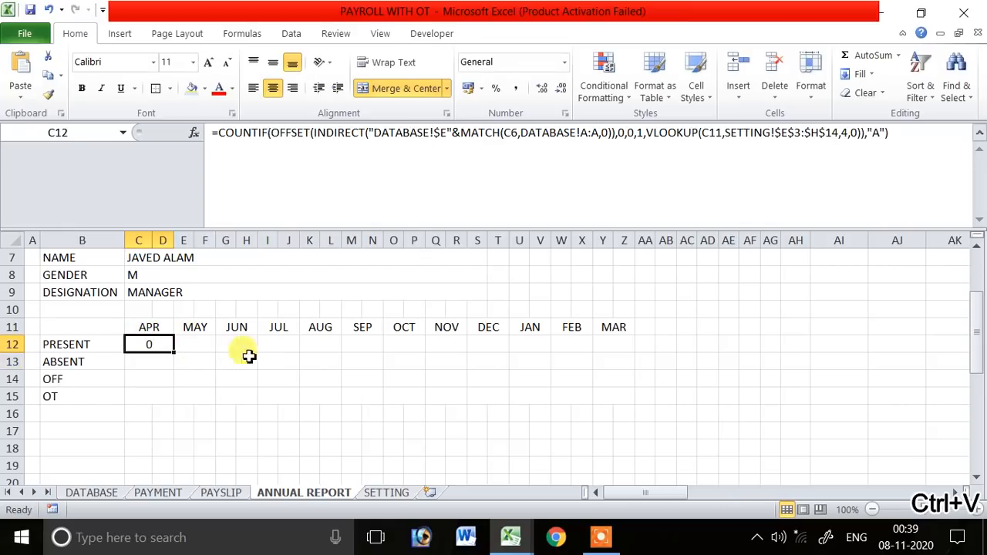
{"action": "left_click", "coordinate": [878, 133]}
{"action": "key", "text": "Return"}
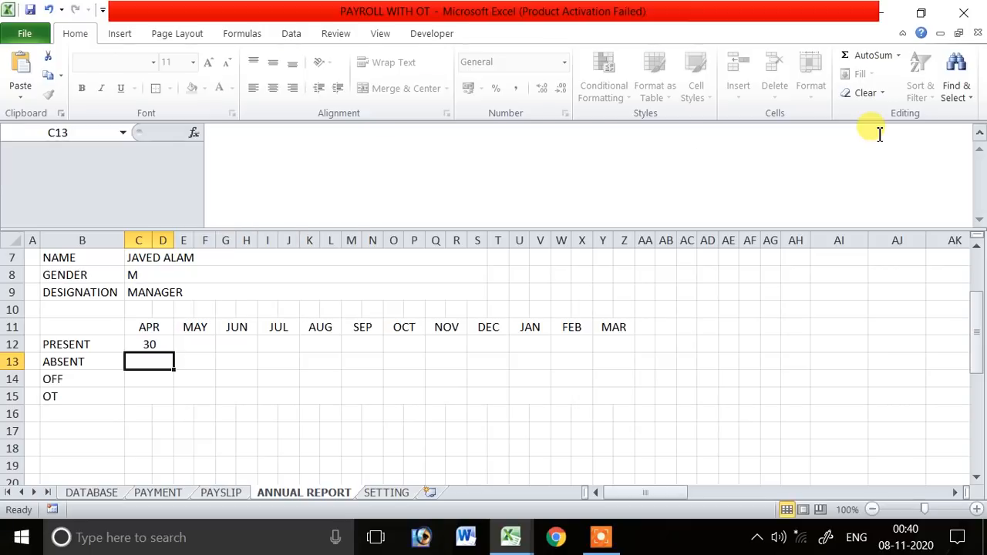
{"action": "scroll", "coordinate": [525, 403], "scroll_direction": "up", "scroll_amount": 1}
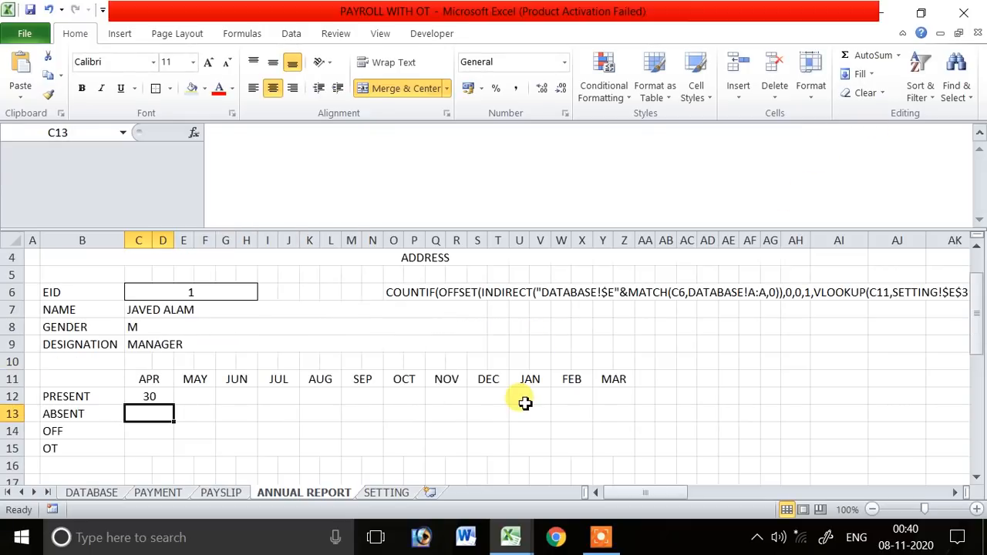
- Make the EID reference in C12's MATCH function absolute as $C$6
{"action": "left_click", "coordinate": [147, 396]}
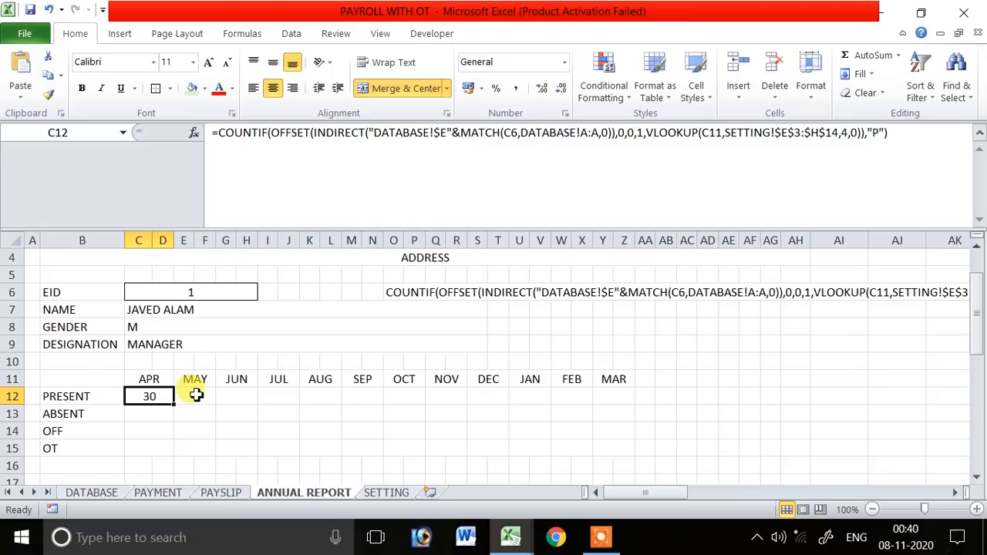
{"action": "mouse_move", "coordinate": [175, 407]}
{"action": "left_mouse_down"}
{"action": "mouse_move", "coordinate": [221, 403]}
{"action": "mouse_move", "coordinate": [161, 406]}
{"action": "mouse_move", "coordinate": [171, 407]}
{"action": "left_mouse_up"}
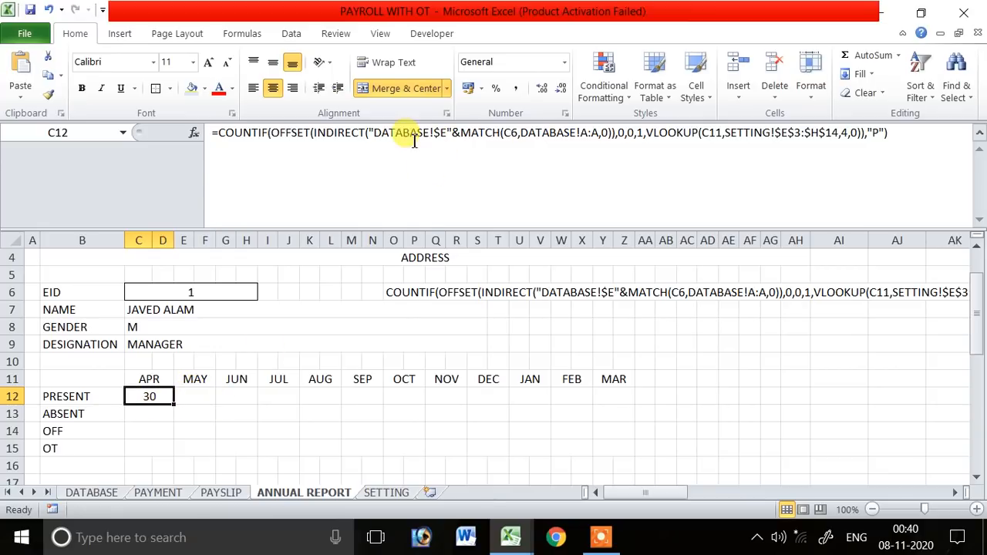
{"action": "left_click", "coordinate": [514, 132]}
{"action": "key", "text": "F4"}
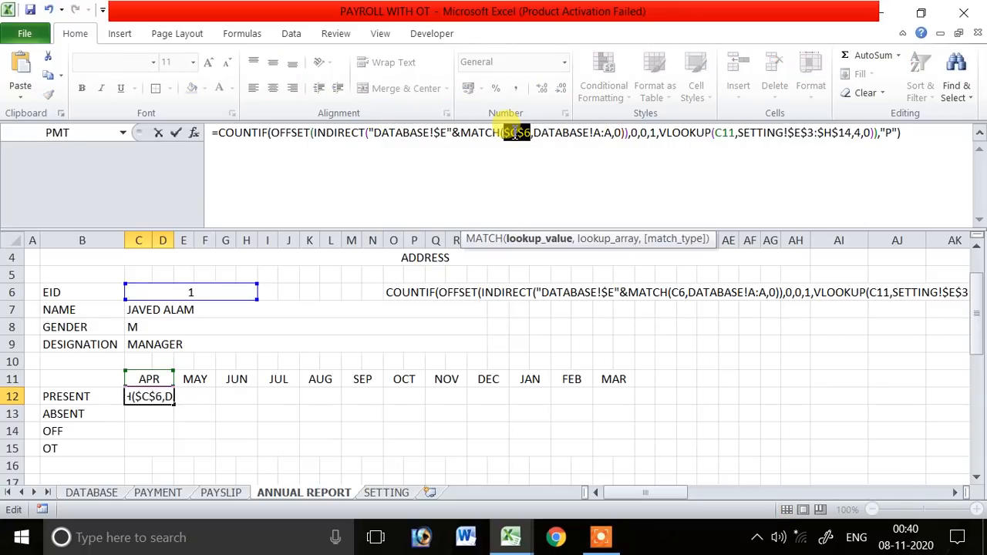
{"action": "key", "text": "Return"}
- Try filling the APR PRESENT formula from C12 across into the MAY cell E12
{"action": "left_click", "coordinate": [155, 397]}
{"action": "double_click", "coordinate": [157, 396]}
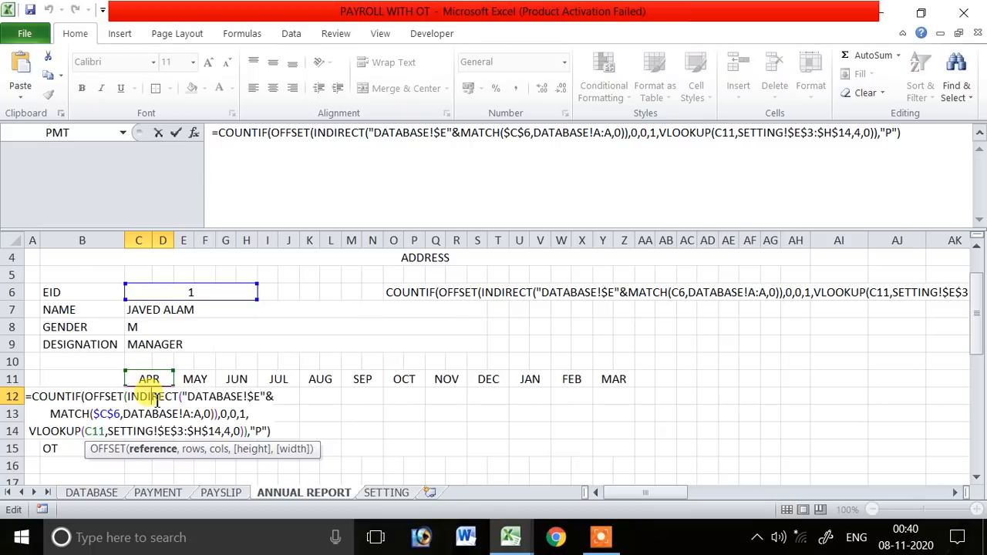
{"action": "key", "text": "Escape"}
{"action": "left_click_drag", "start_coordinate": [174, 405], "coordinate": [204, 408]}
{"action": "left_click", "coordinate": [204, 405]}
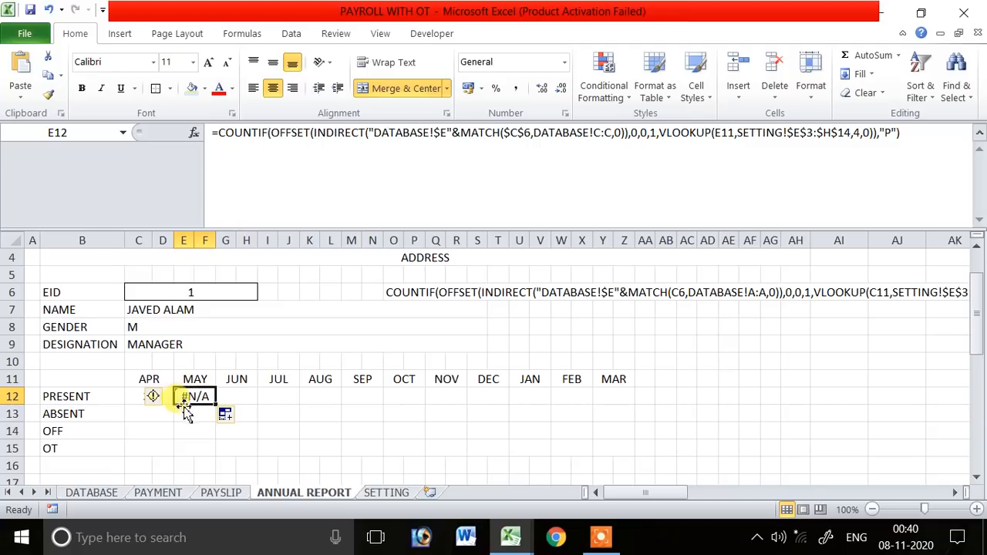
- Try changing the VLOOKUP lookup reference in the MAY PRESENT formula in E12 to F11
{"action": "double_click", "coordinate": [195, 397]}
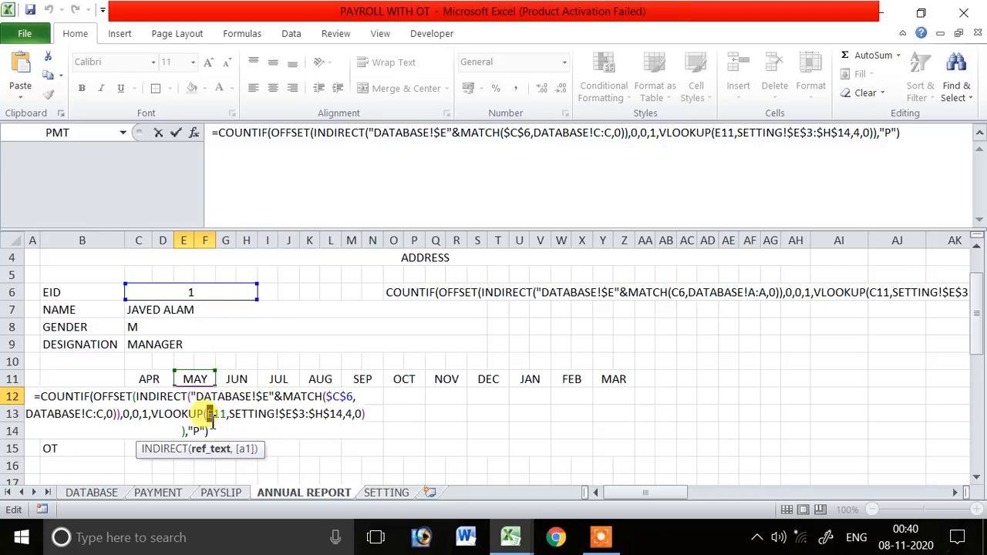
{"action": "left_click", "coordinate": [209, 414]}
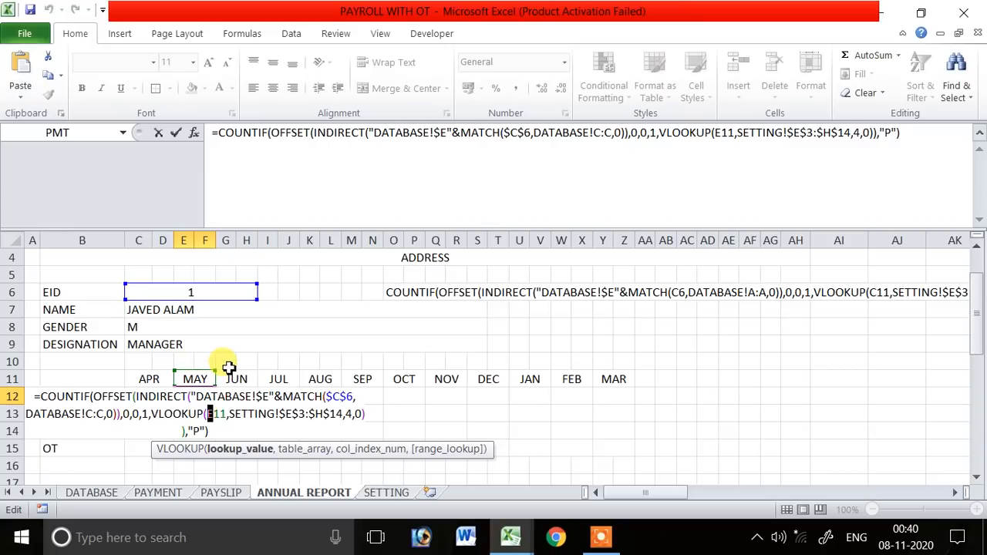
{"action": "type", "text": "F"}
{"action": "key", "text": "Return"}
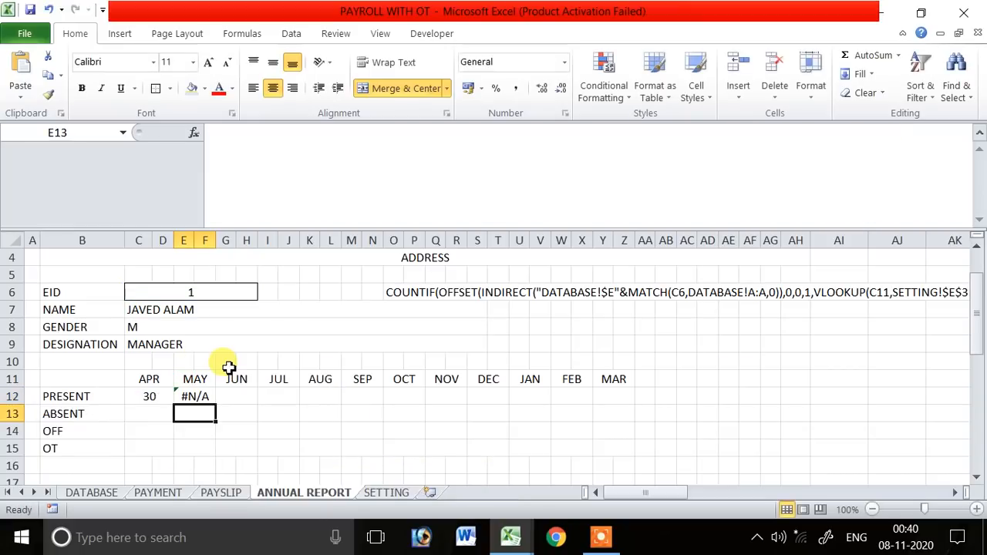
- Point the VLOOKUP lookup reference in E12 back to the MAY header cell E11
{"action": "left_click", "coordinate": [207, 394]}
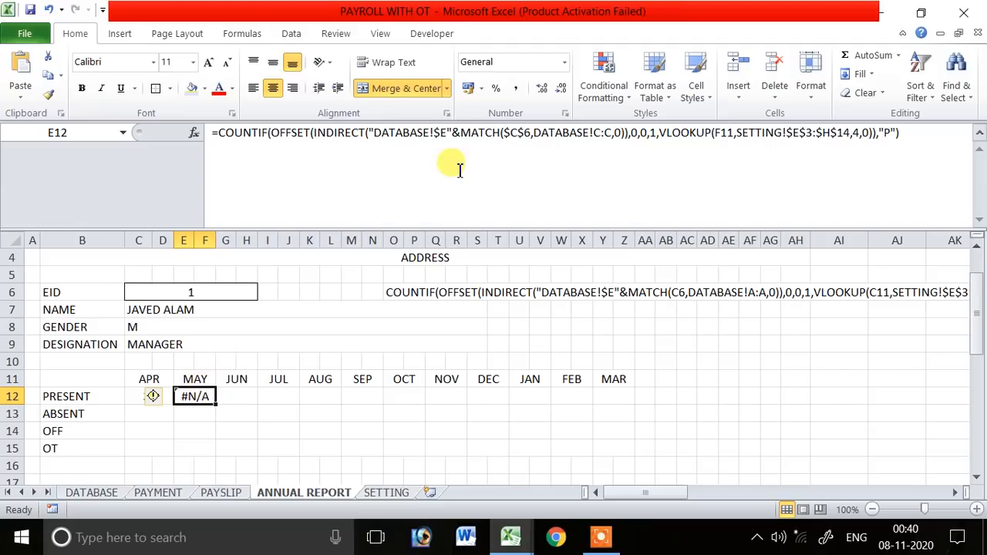
{"action": "left_click_drag", "start_coordinate": [716, 137], "coordinate": [724, 137]}
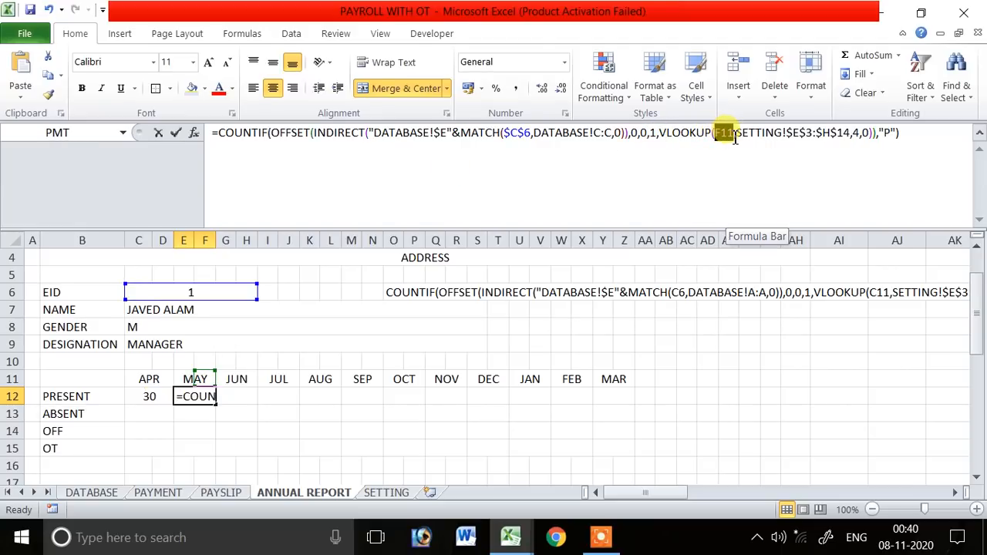
{"action": "left_click", "coordinate": [185, 378]}
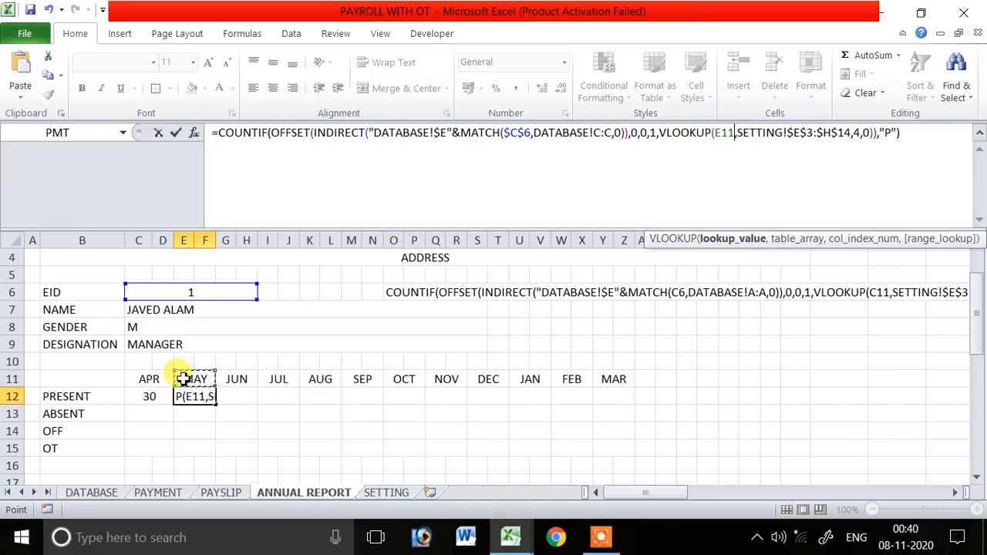
{"action": "key", "text": "Return"}
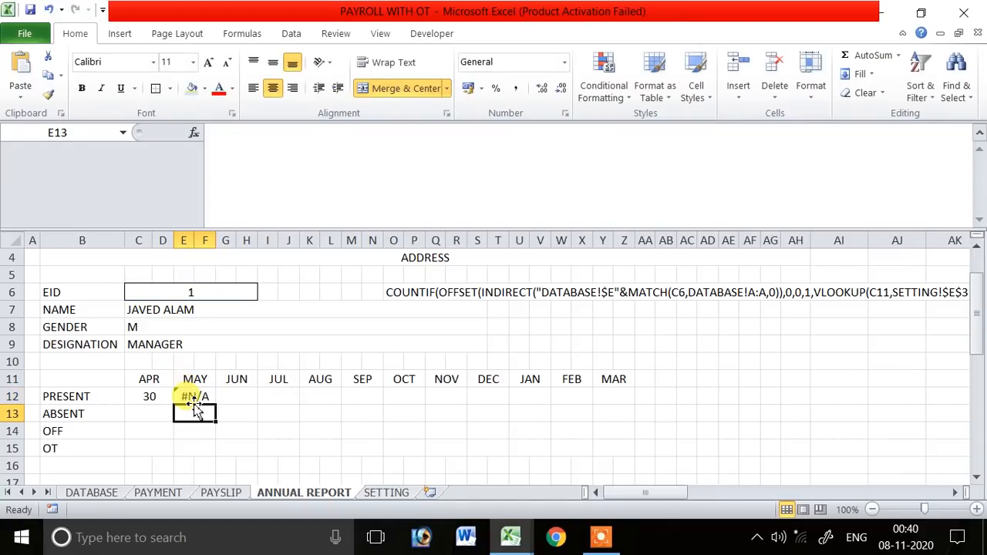
- Inspect the MATCH and VLOOKUP arguments of E12's formula and clear the cell
{"action": "left_click", "coordinate": [192, 396]}
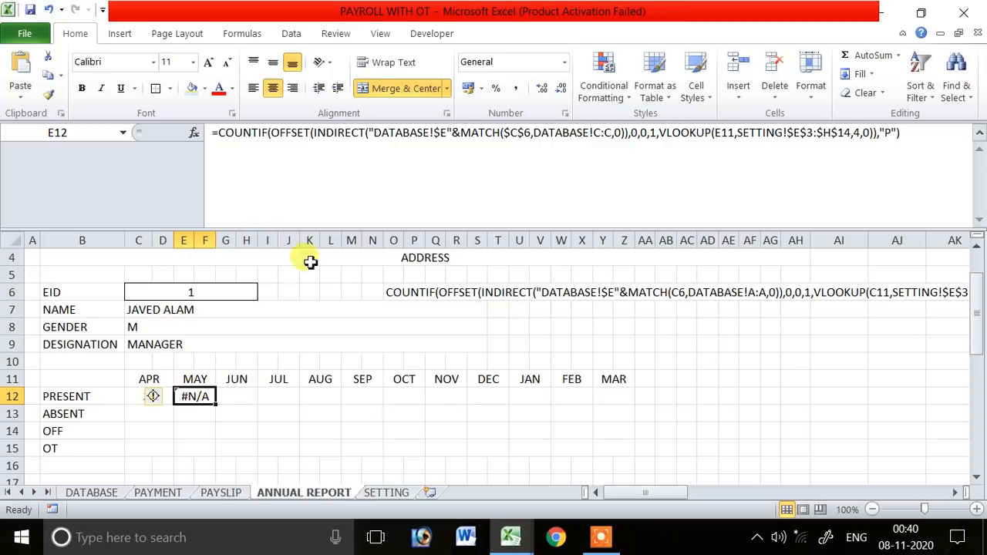
{"action": "left_click_drag", "start_coordinate": [593, 128], "coordinate": [620, 150]}
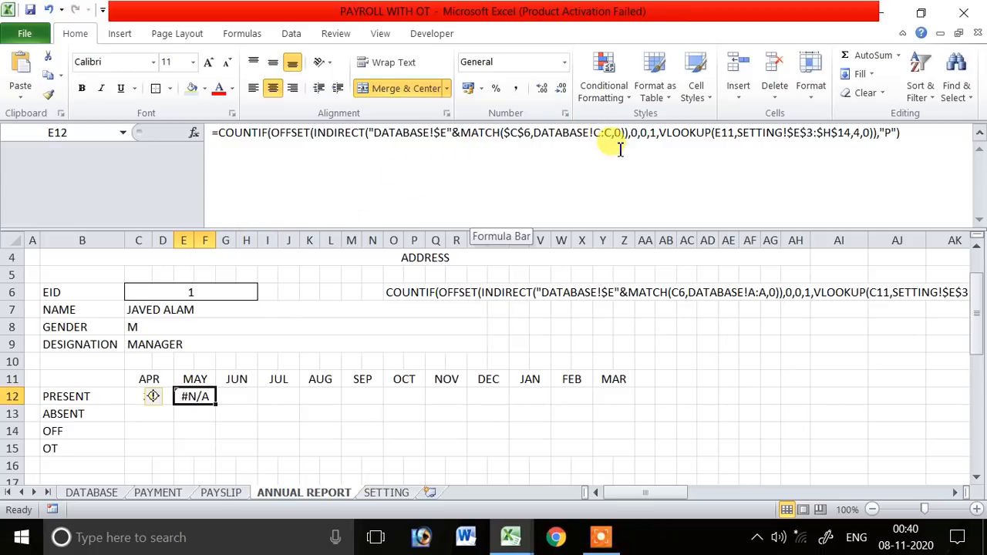
{"action": "left_click", "coordinate": [733, 135]}
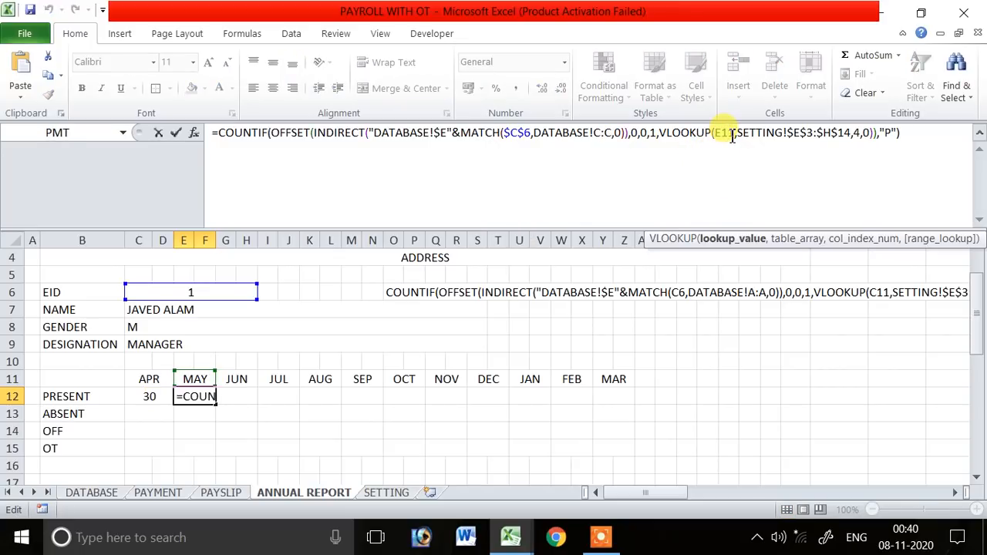
{"action": "left_click_drag", "start_coordinate": [663, 135], "coordinate": [875, 138]}
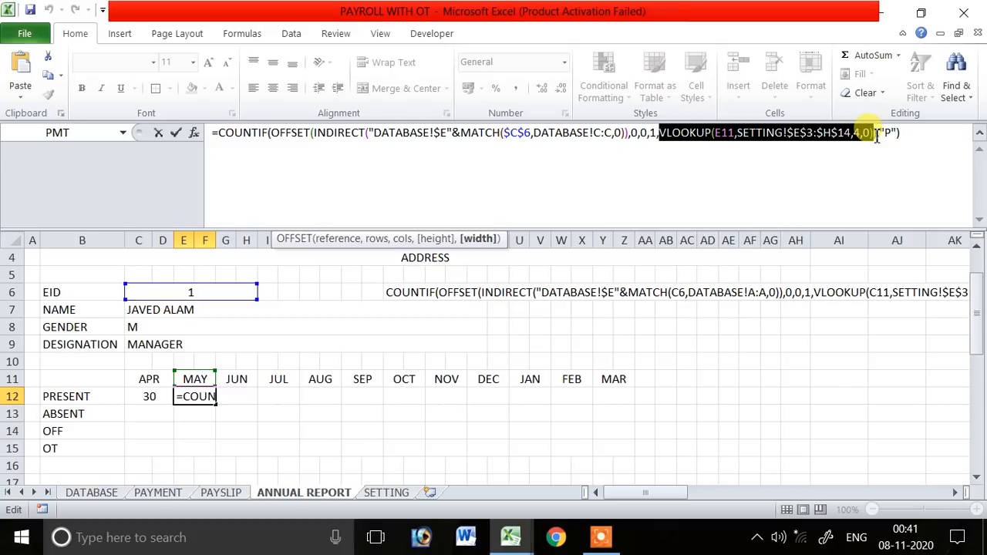
{"action": "key", "text": "Return"}
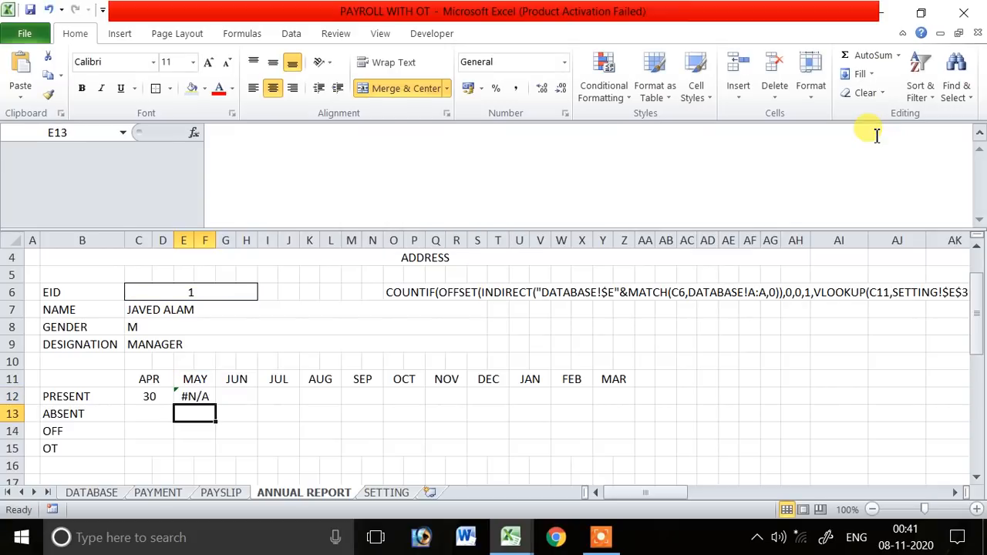
{"action": "left_click", "coordinate": [199, 397]}
{"action": "key", "text": "Delete"}
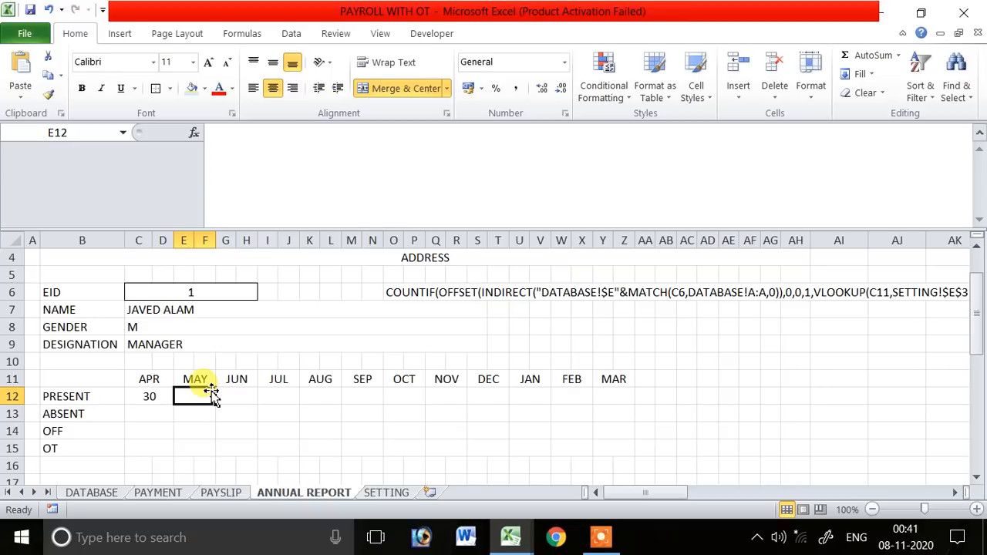
- Copy the COUNTIF formula text, without the equals sign, from C12 and move to the MAY PRESENT cell E12
{"action": "left_click", "coordinate": [159, 397]}
{"action": "left_click_drag", "start_coordinate": [218, 133], "coordinate": [723, 173]}
{"action": "key", "text": "ctrl+c"}
{"action": "key", "text": "Tab"}
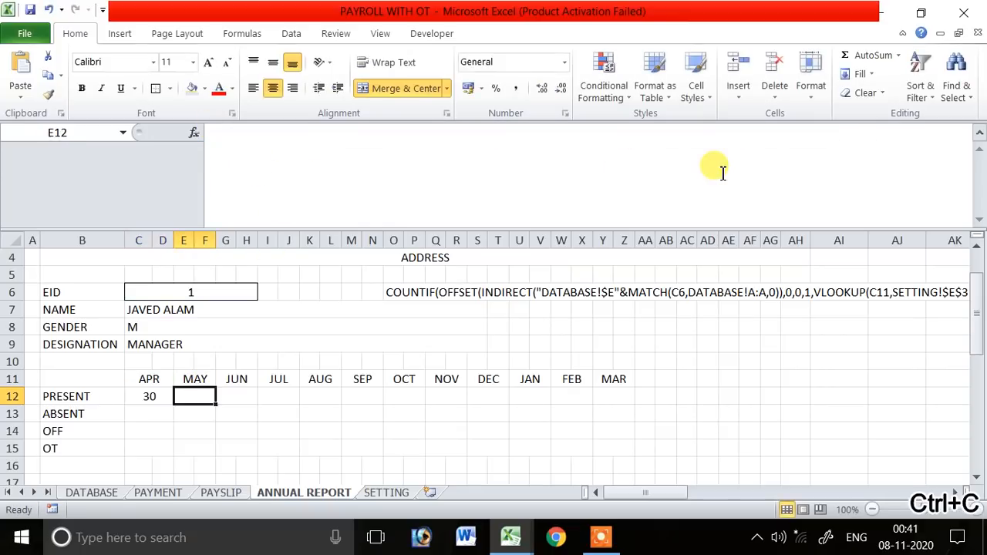
- Enter the copied COUNTIF formula for "P" in May's PRESENT cell E12, using E11 as the VLOOKUP lookup value
{"action": "type", "text": "="}
{"action": "key", "text": "ctrl+v"}
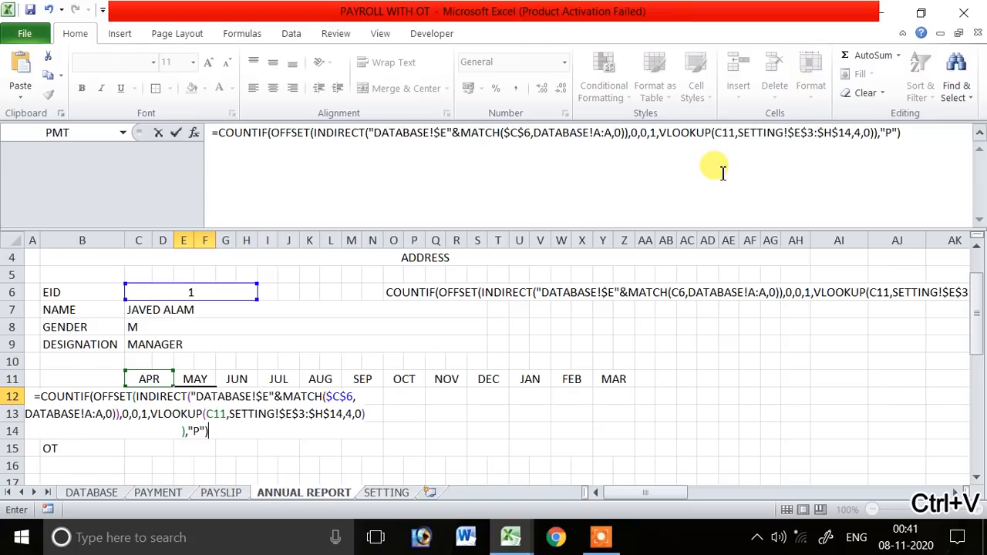
{"action": "double_click", "coordinate": [211, 414]}
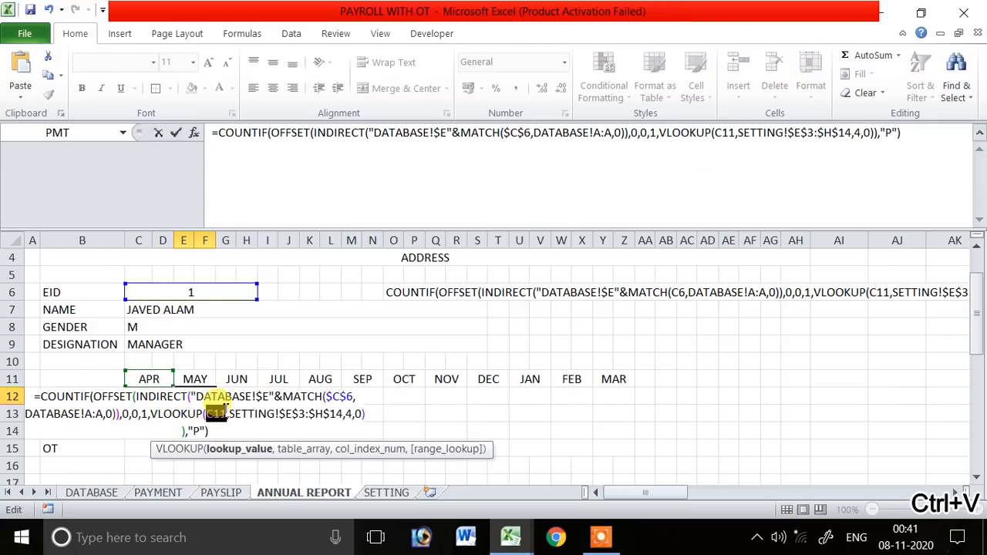
{"action": "left_click", "coordinate": [193, 374]}
{"action": "key", "text": "Return"}
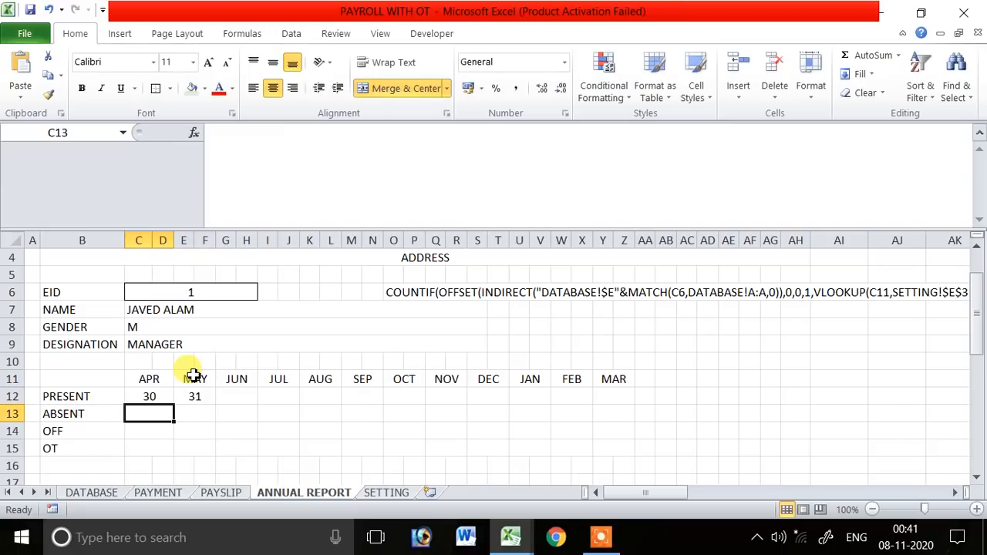
{"action": "left_click", "coordinate": [194, 395]}
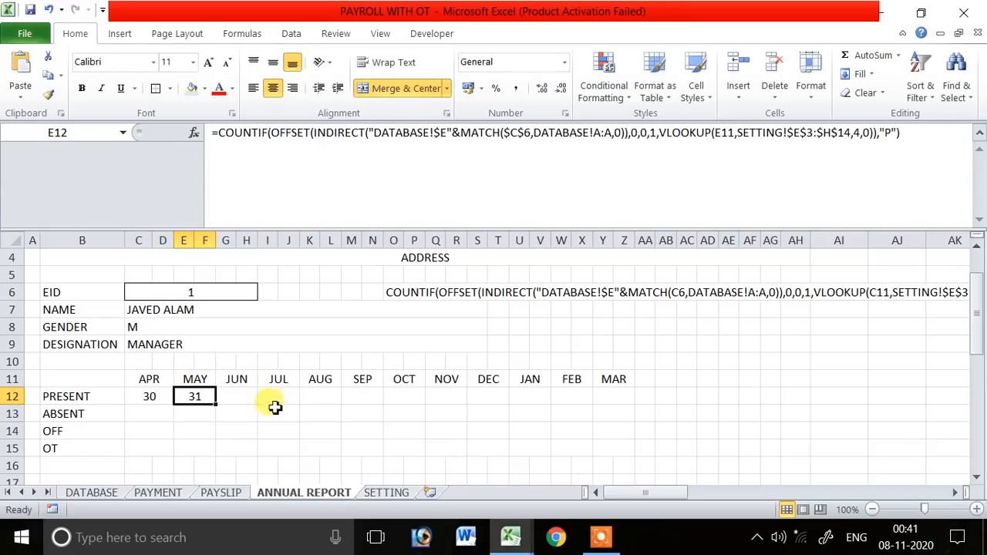
{"action": "key", "text": "ctrl+c"}
{"action": "left_click", "coordinate": [237, 401]}
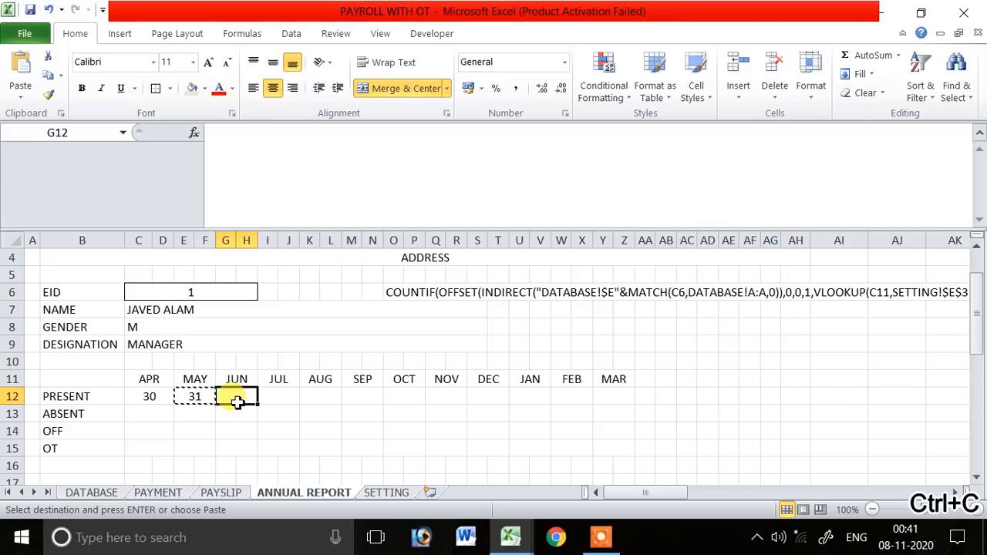
{"action": "type", "text": "="}
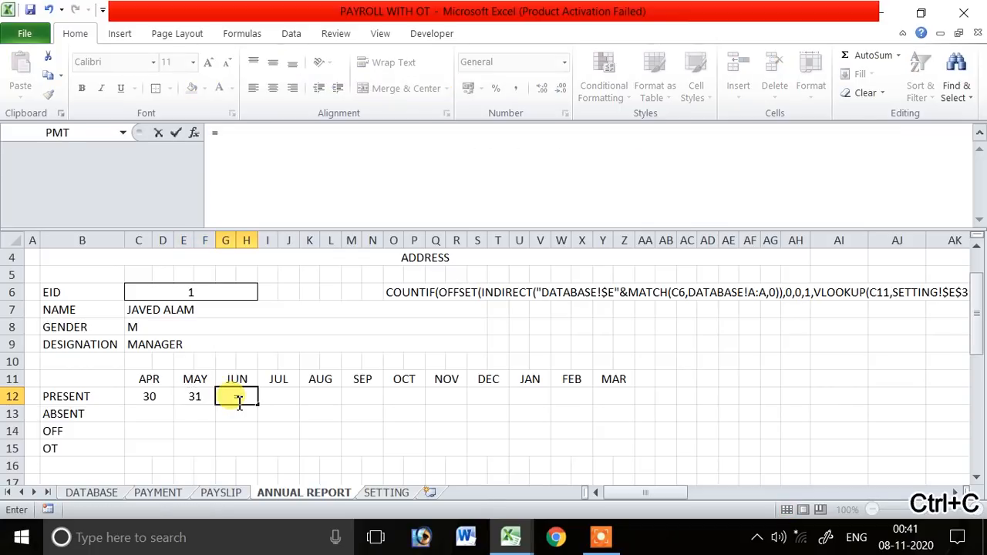
{"action": "key", "text": "ctrl+v"}
{"action": "key", "text": "Escape"}
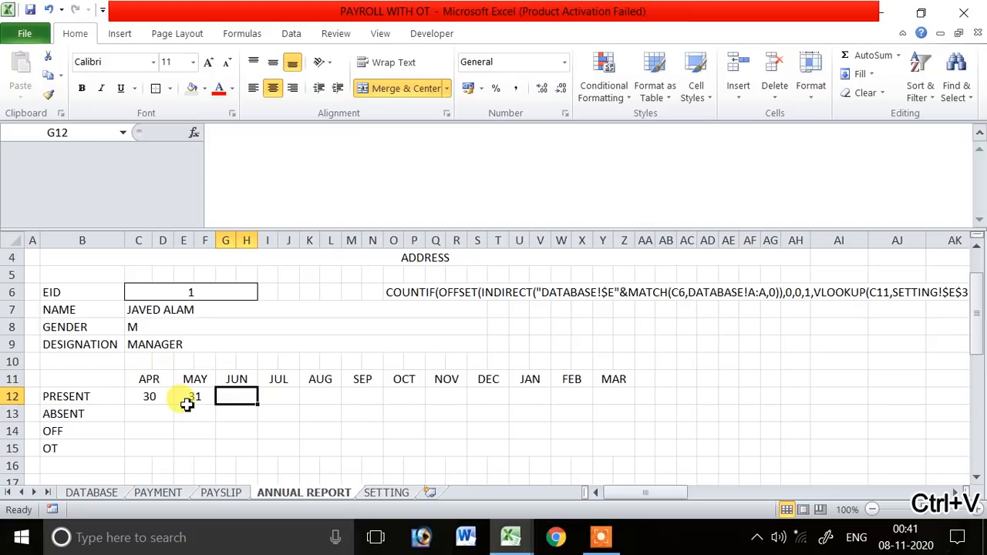
- Copy May's PRESENT cell E12 into June's PRESENT cell G12
{"action": "left_click", "coordinate": [189, 402]}
{"action": "key", "text": "ctrl+c"}
{"action": "left_click", "coordinate": [228, 398]}
{"action": "key", "text": "Return"}
{"action": "left_click", "coordinate": [283, 398]}
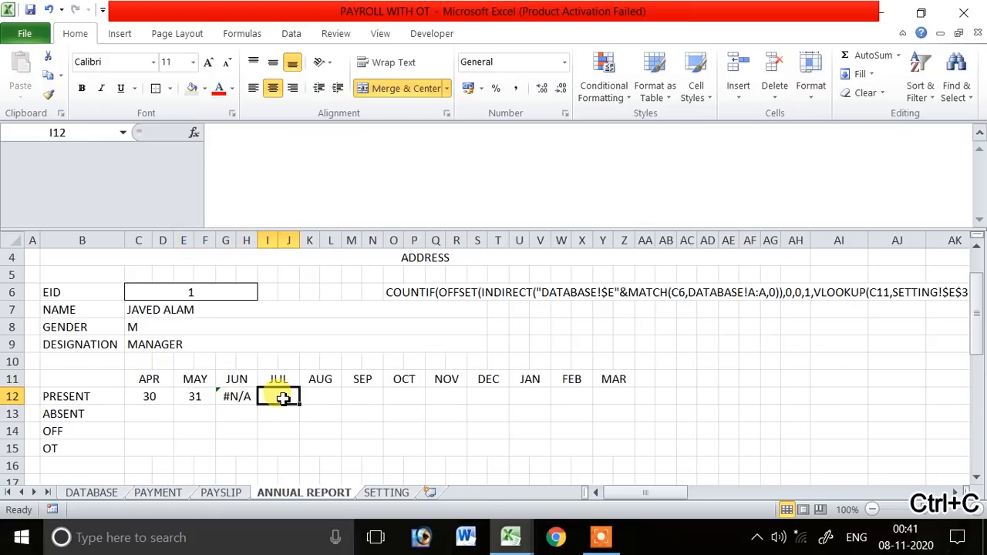
- Try to repair June's formula in G12 by reselecting G11 as the VLOOKUP lookup value
{"action": "left_click", "coordinate": [245, 398]}
{"action": "double_click", "coordinate": [245, 398]}
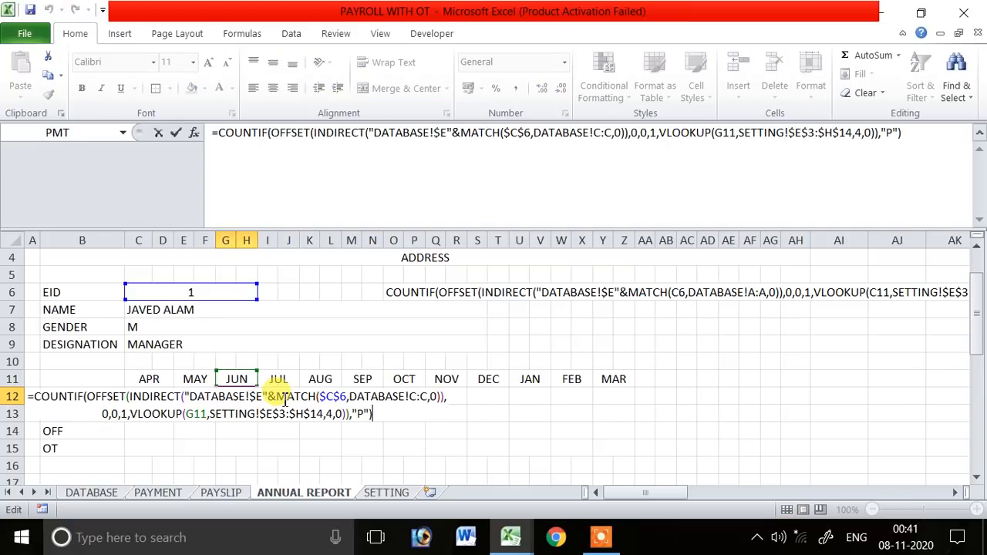
{"action": "double_click", "coordinate": [193, 415]}
{"action": "key", "text": "Delete"}
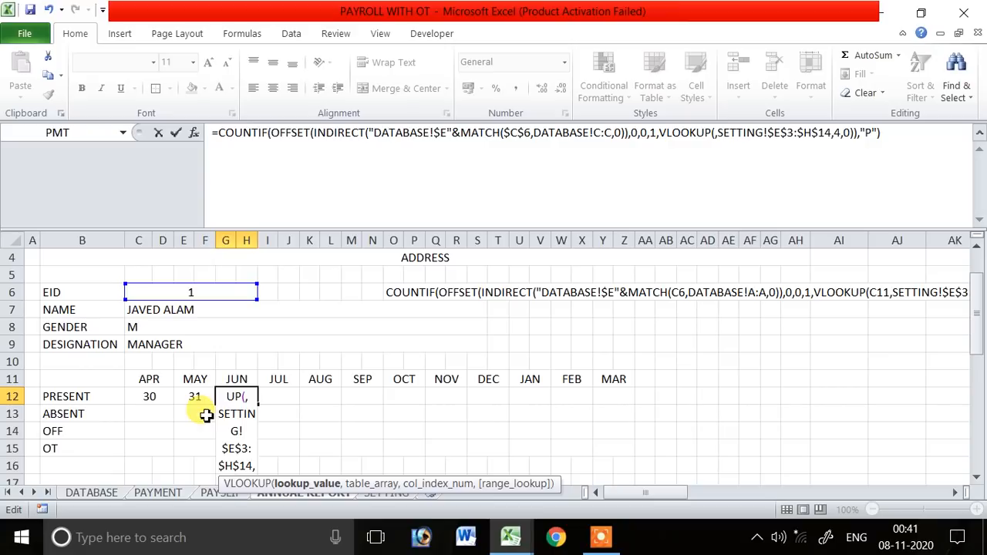
{"action": "left_click", "coordinate": [233, 378]}
{"action": "key", "text": "Return"}
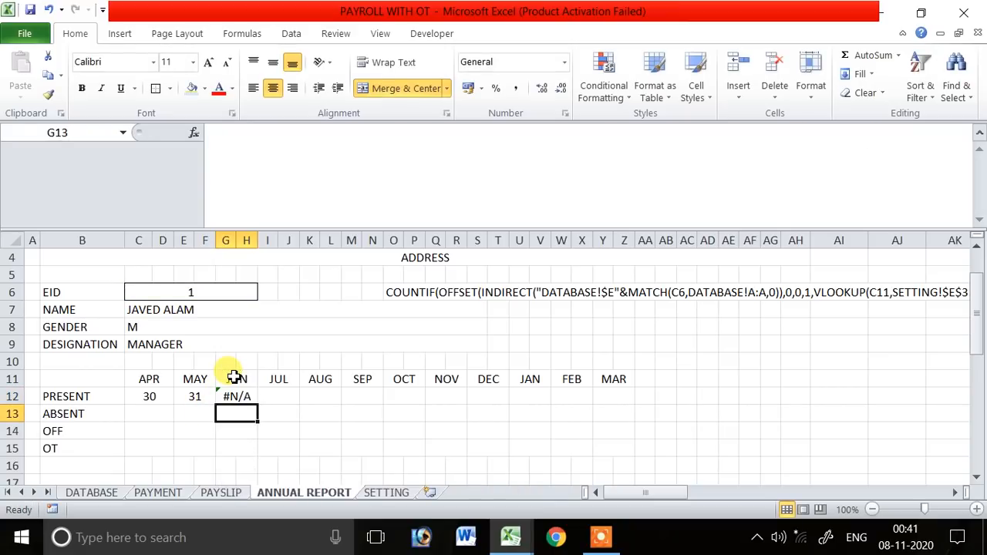
{"action": "left_click", "coordinate": [234, 396]}
{"action": "double_click", "coordinate": [240, 397]}
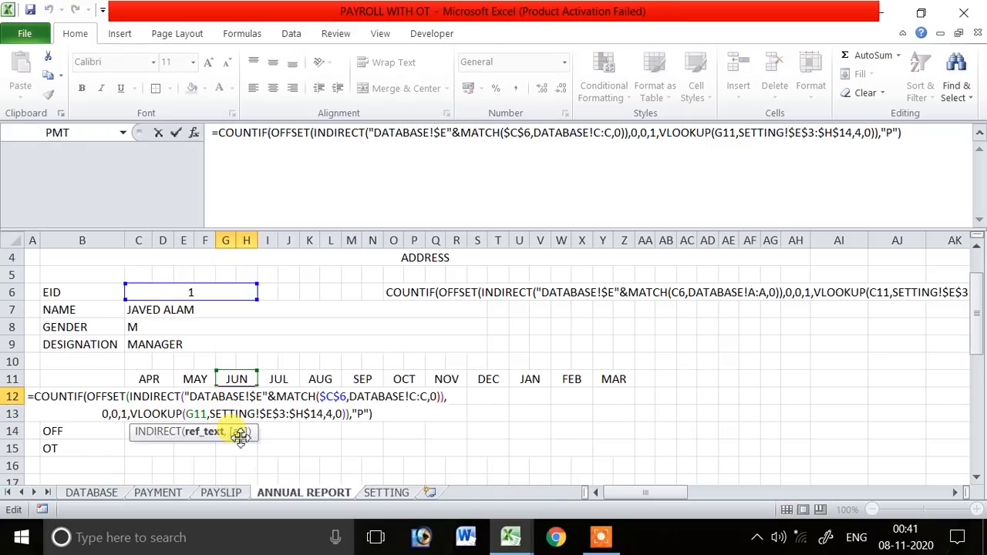
{"action": "key", "text": "Escape"}
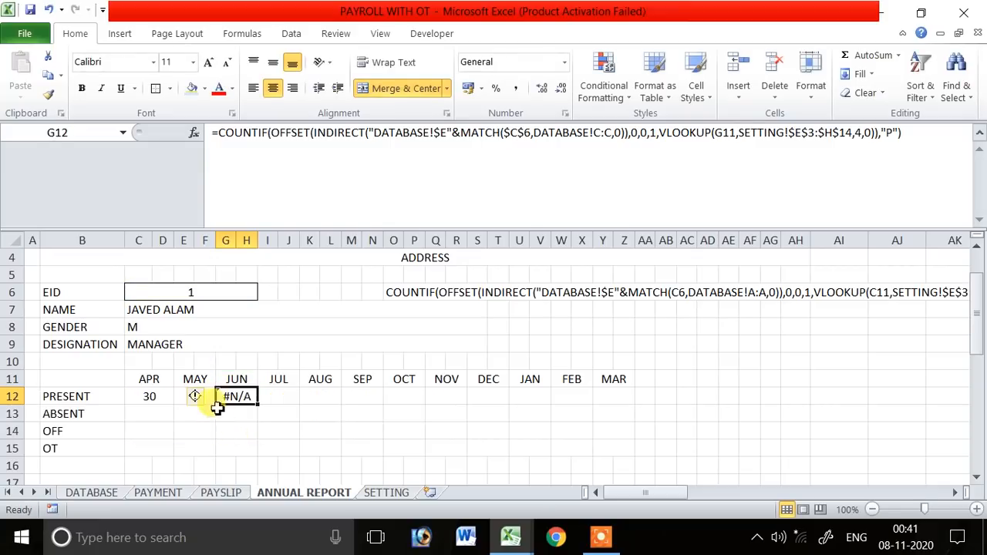
- Replace June's formula in G12 with the COUNTIF formula text copied from April's PRESENT cell C12
{"action": "left_click", "coordinate": [168, 396]}
{"action": "left_click_drag", "start_coordinate": [218, 133], "coordinate": [293, 181]}
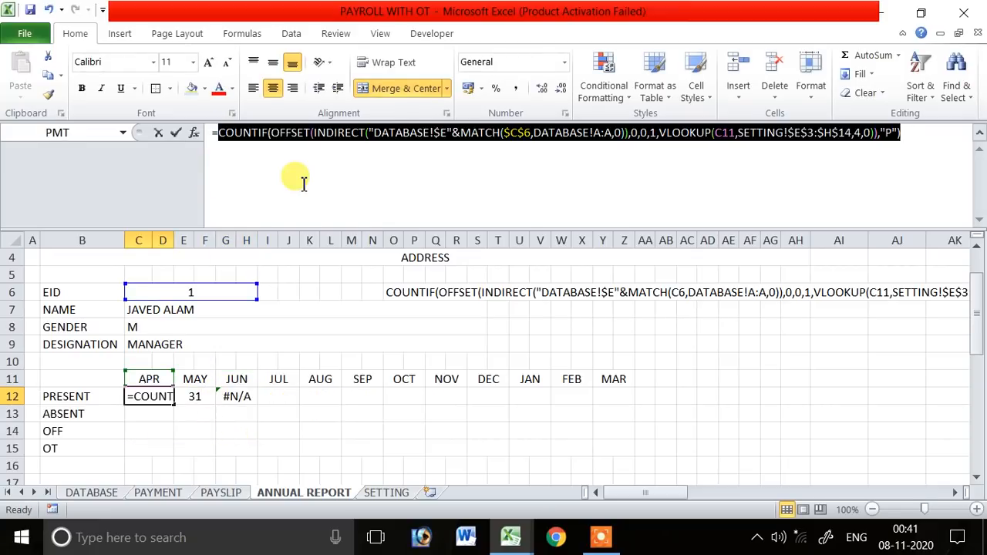
{"action": "key", "text": "ctrl+c"}
{"action": "key", "text": "Escape"}
{"action": "key", "text": "Right"}
{"action": "key", "text": "Right"}
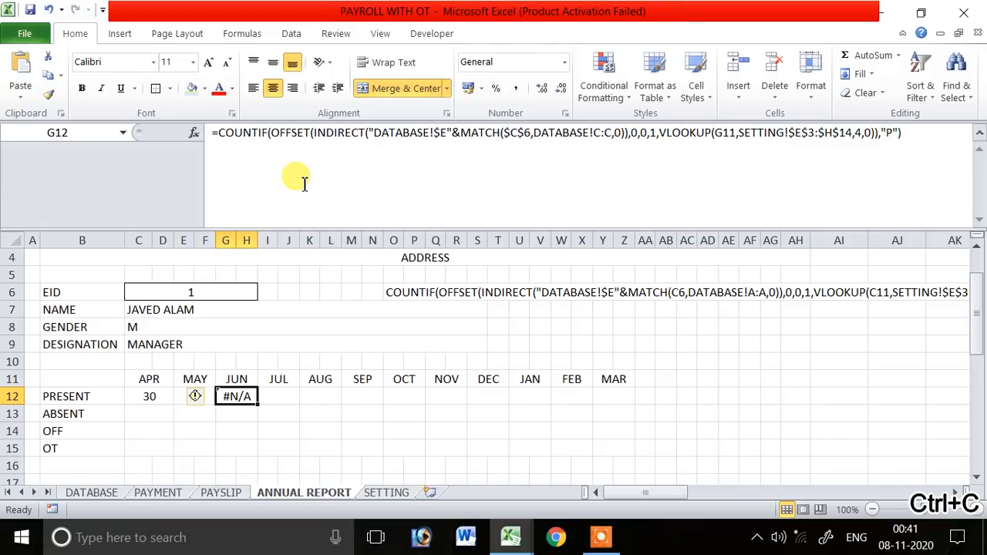
{"action": "type", "text": "="}
{"action": "key", "text": "ctrl+v"}
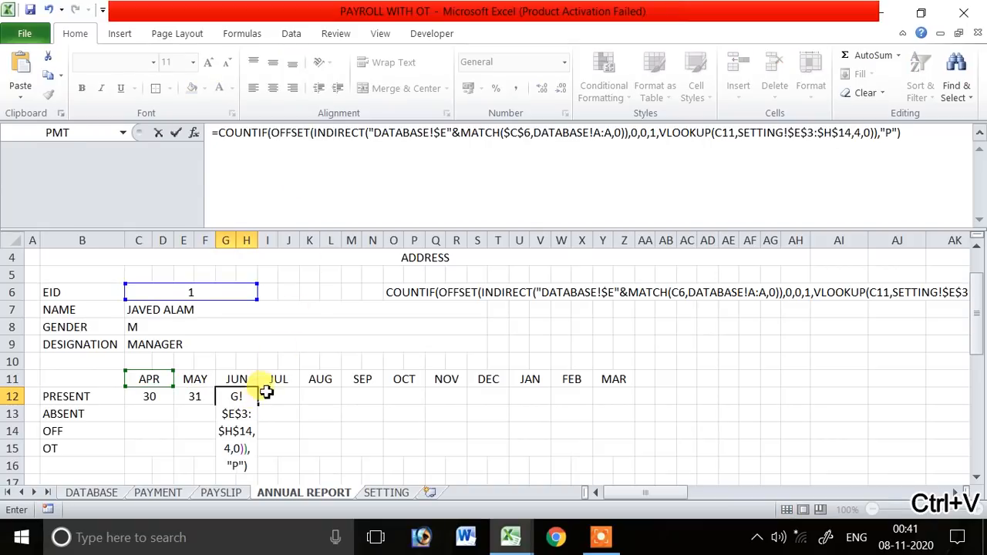
- Change the VLOOKUP lookup value in June's formula to the month header G11 and commit it
{"action": "scroll", "coordinate": [264, 385], "scroll_direction": "down", "scroll_amount": 2}
{"action": "left_click", "coordinate": [980, 133]}
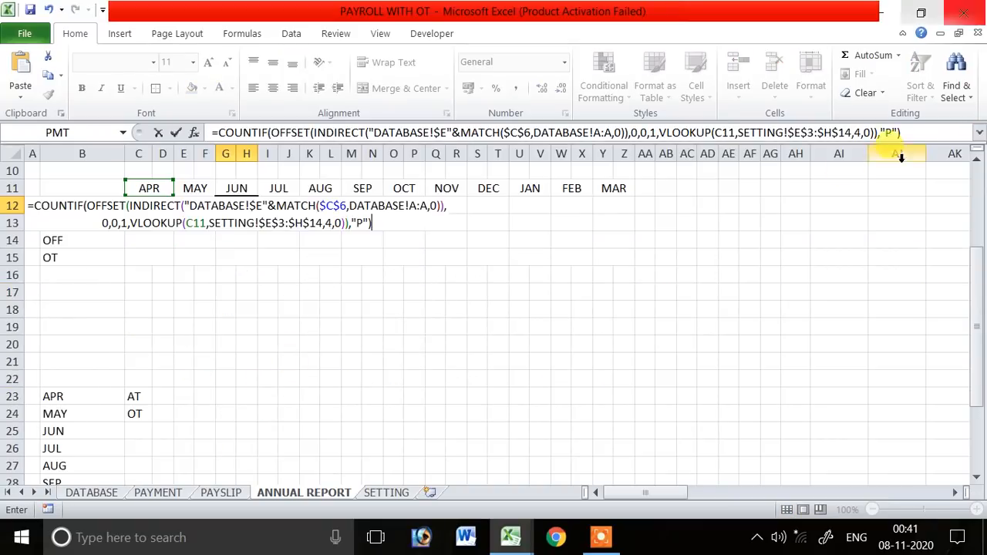
{"action": "scroll", "coordinate": [393, 239], "scroll_direction": "up", "scroll_amount": 2}
{"action": "double_click", "coordinate": [195, 328]}
{"action": "left_click", "coordinate": [238, 290]}
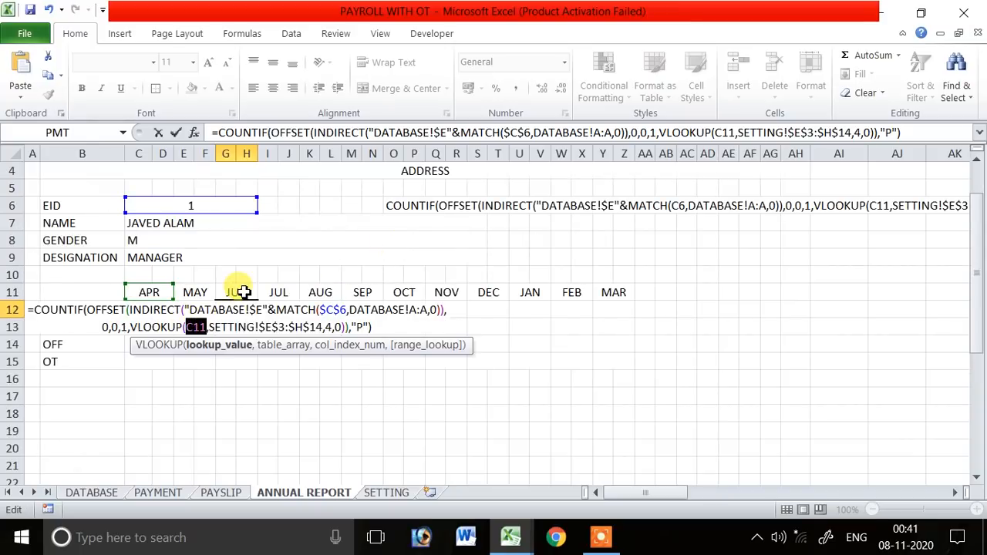
{"action": "key", "text": "Return"}
- Enter the copied COUNTIF formula in July's PRESENT cell I12, using K11 as the VLOOKUP lookup value
{"action": "left_click", "coordinate": [278, 305]}
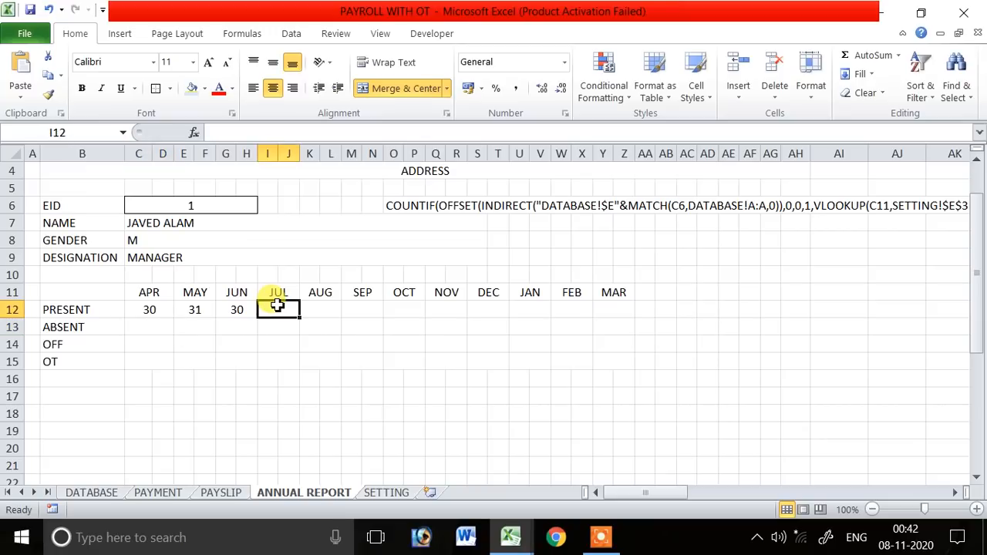
{"action": "type", "text": "="}
{"action": "key", "text": "ctrl+v"}
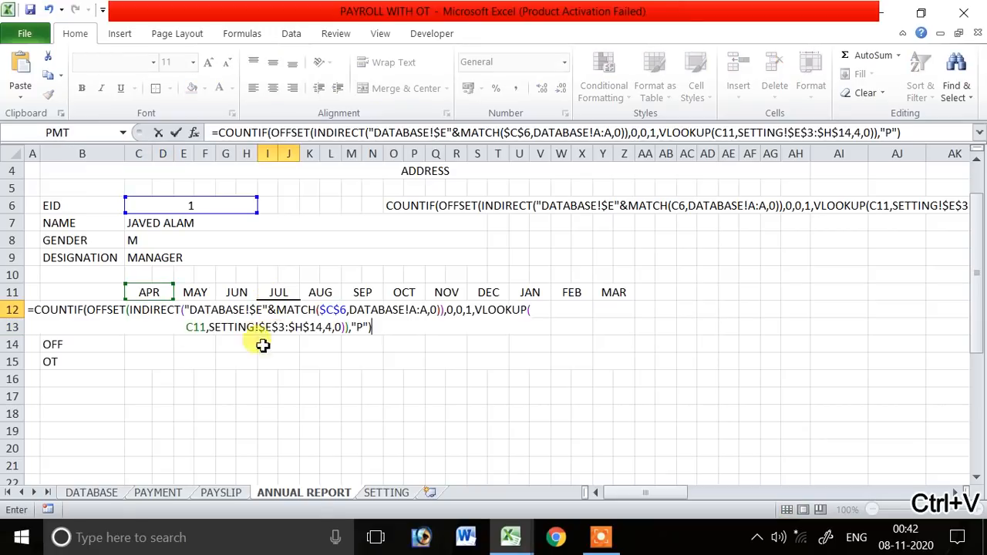
{"action": "double_click", "coordinate": [194, 328]}
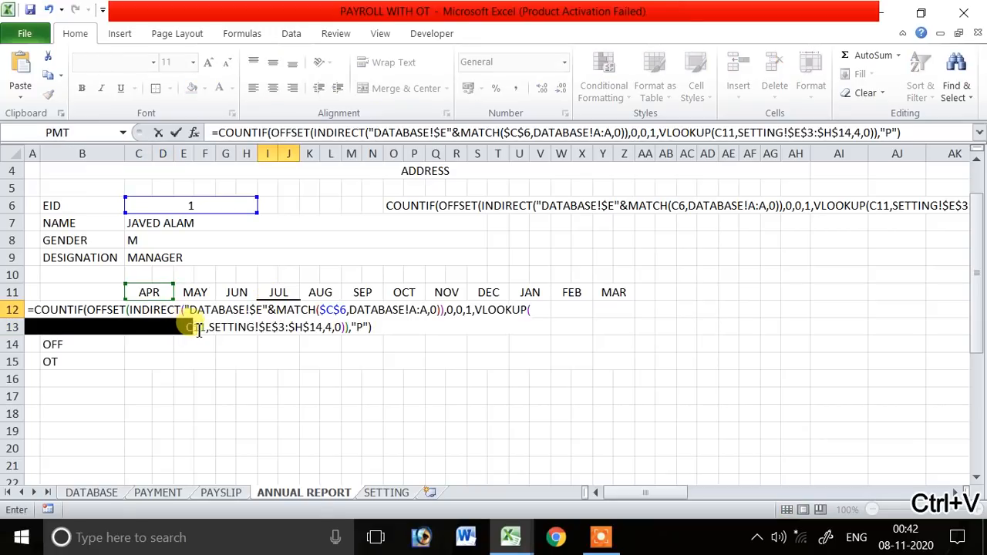
{"action": "left_click", "coordinate": [315, 294]}
{"action": "key", "text": "Return"}
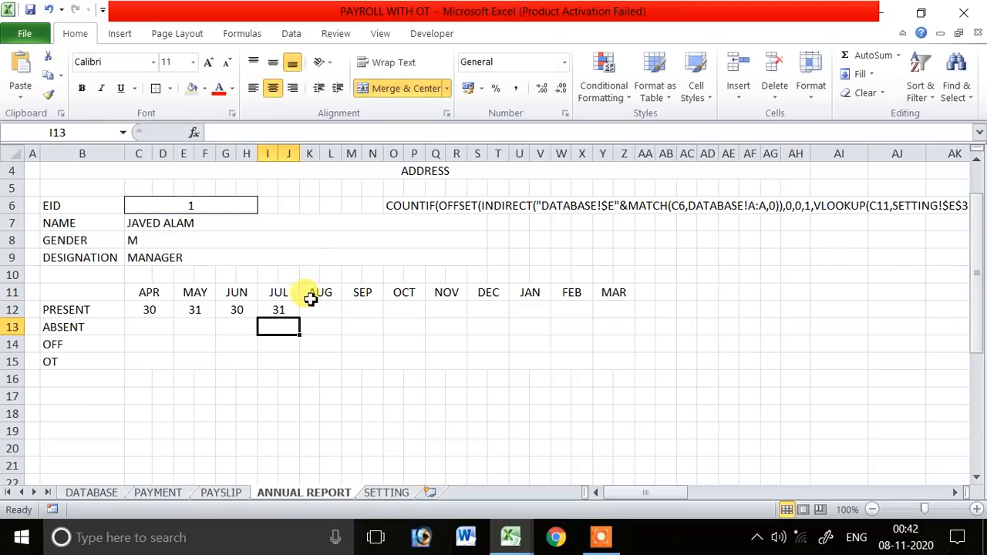
- Compare July's formula with June's and correct July's VLOOKUP lookup value to its own month header I11
{"action": "left_click", "coordinate": [280, 311]}
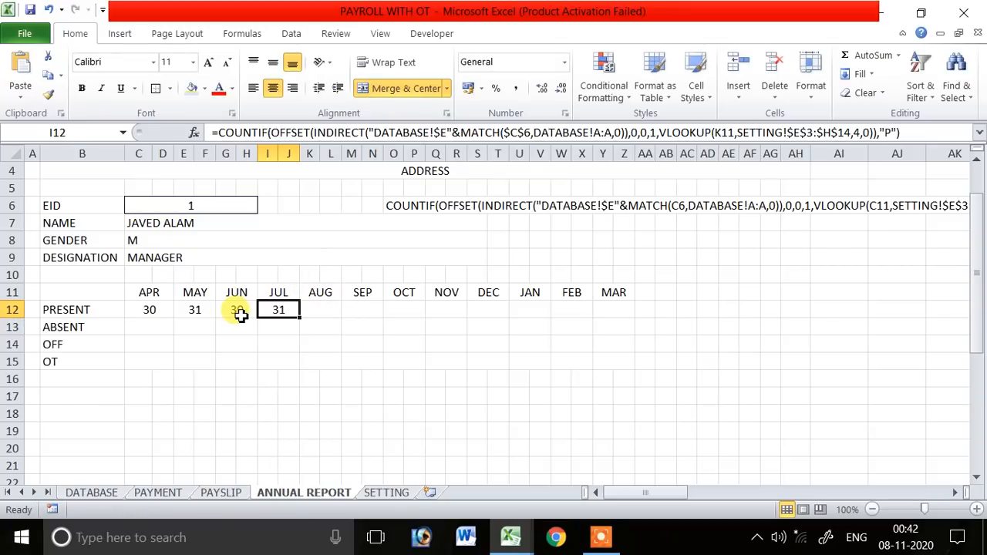
{"action": "left_click", "coordinate": [240, 314]}
{"action": "double_click", "coordinate": [240, 314]}
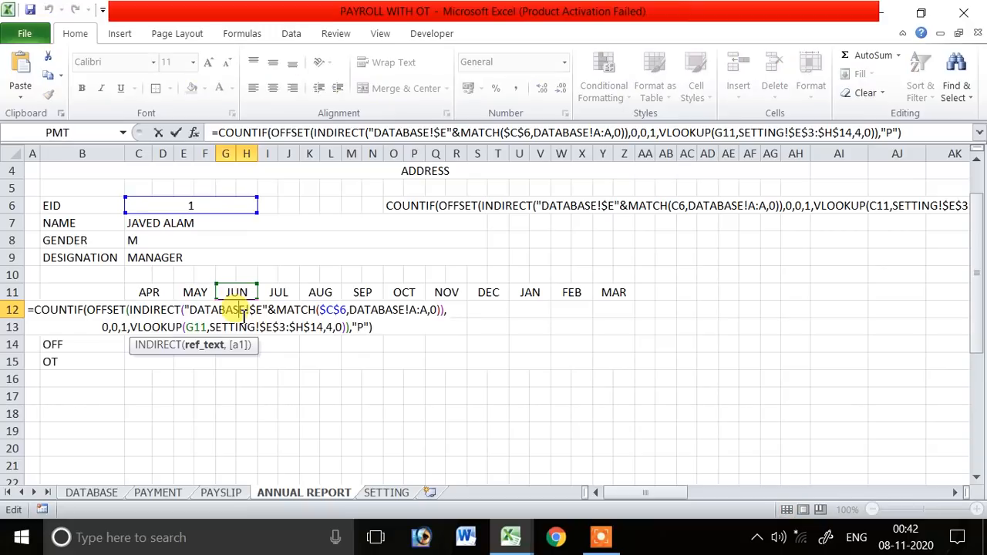
{"action": "key", "text": "Return"}
{"action": "double_click", "coordinate": [270, 309]}
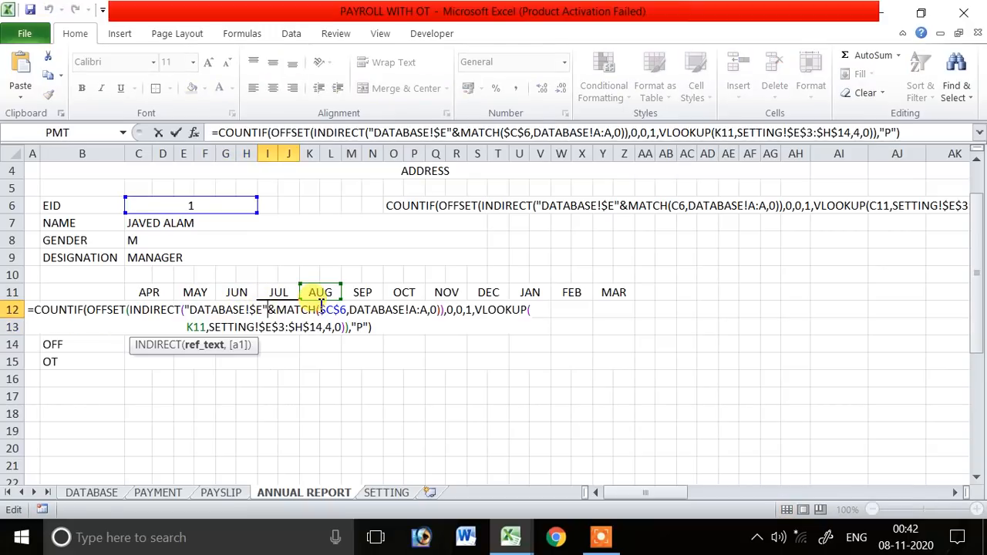
{"action": "double_click", "coordinate": [189, 327]}
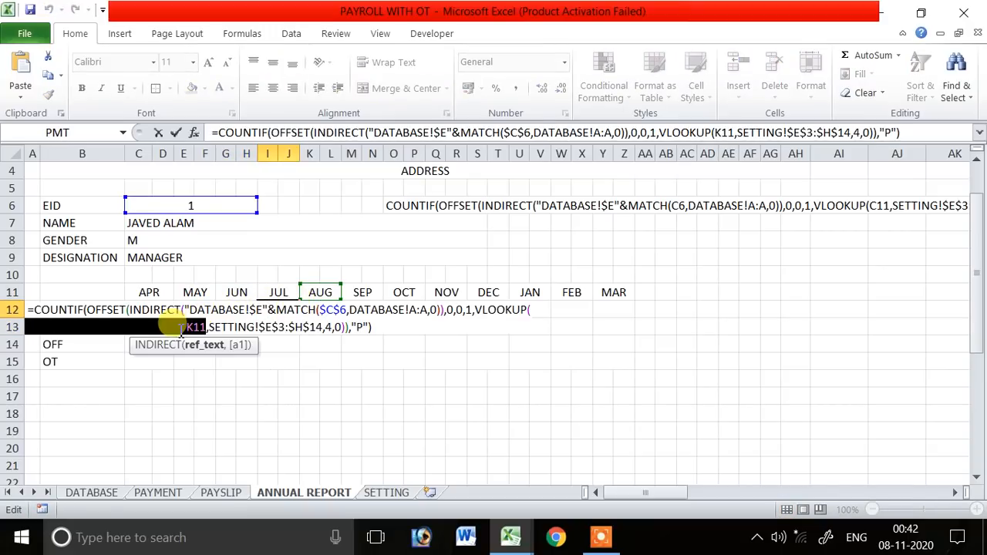
{"action": "left_click", "coordinate": [271, 293]}
{"action": "key", "text": "Return"}
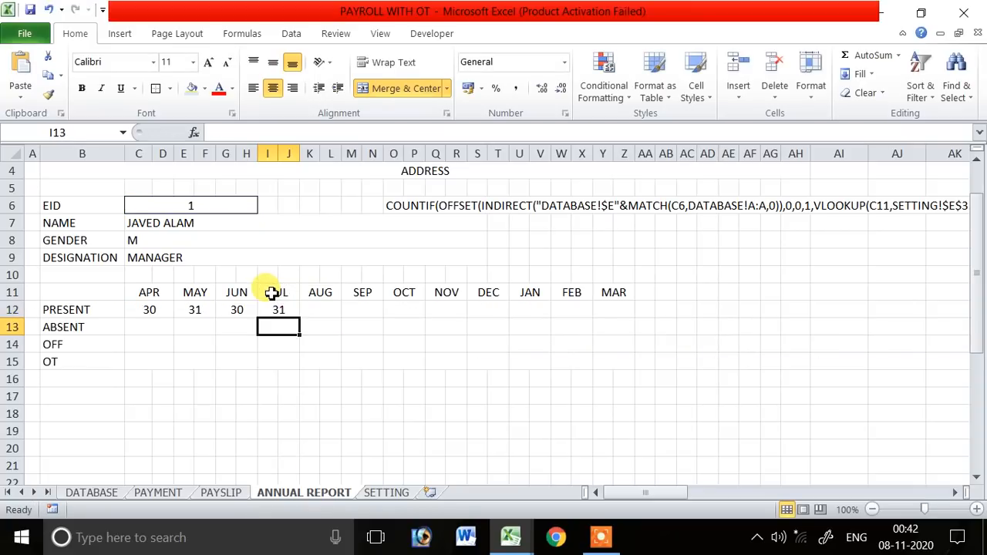
- Enter the copied COUNTIF formula in August's PRESENT cell K12, replacing the VLOOKUP lookup value with M11
{"action": "left_click", "coordinate": [314, 309]}
{"action": "double_click", "coordinate": [314, 309]}
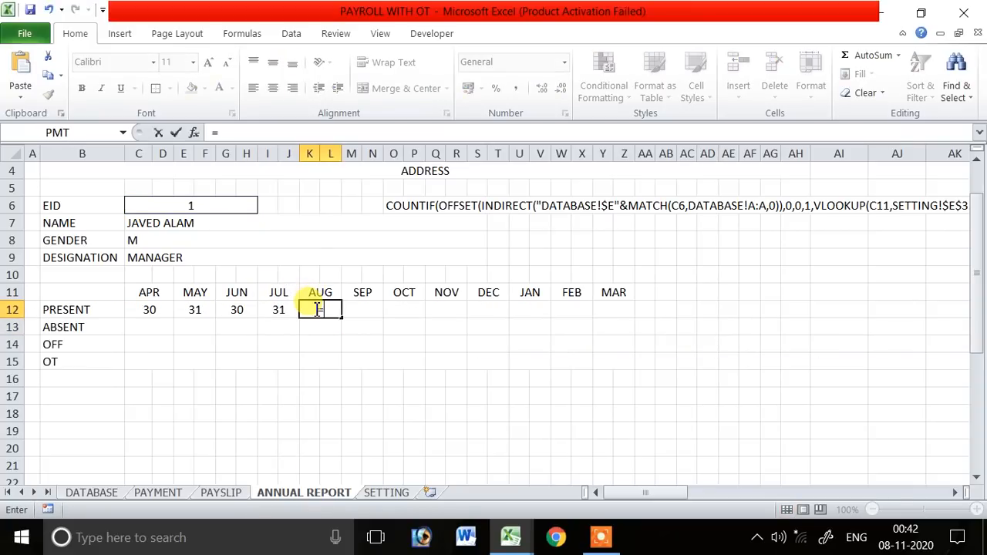
{"action": "key", "text": "ctrl+v"}
{"action": "left_click", "coordinate": [538, 310]}
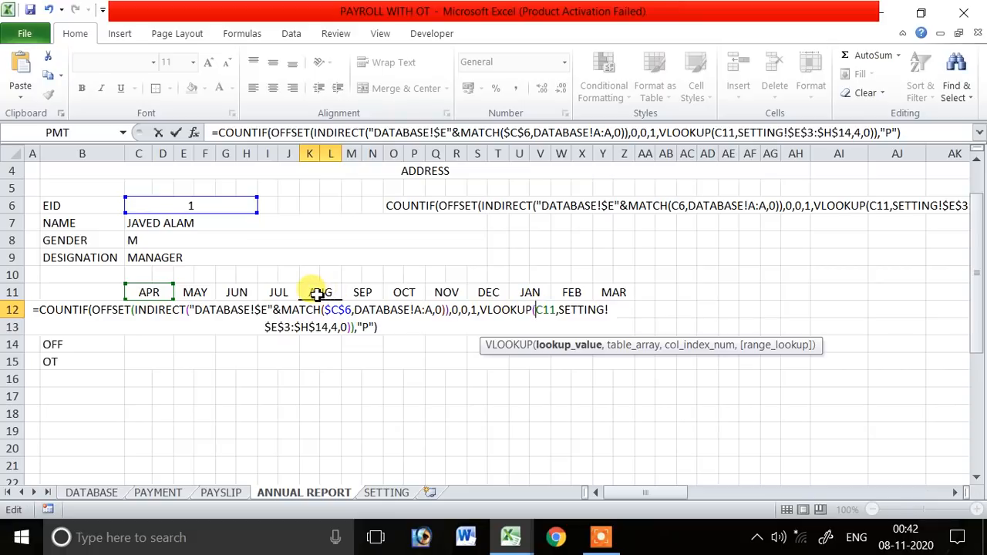
{"action": "left_click", "coordinate": [360, 296]}
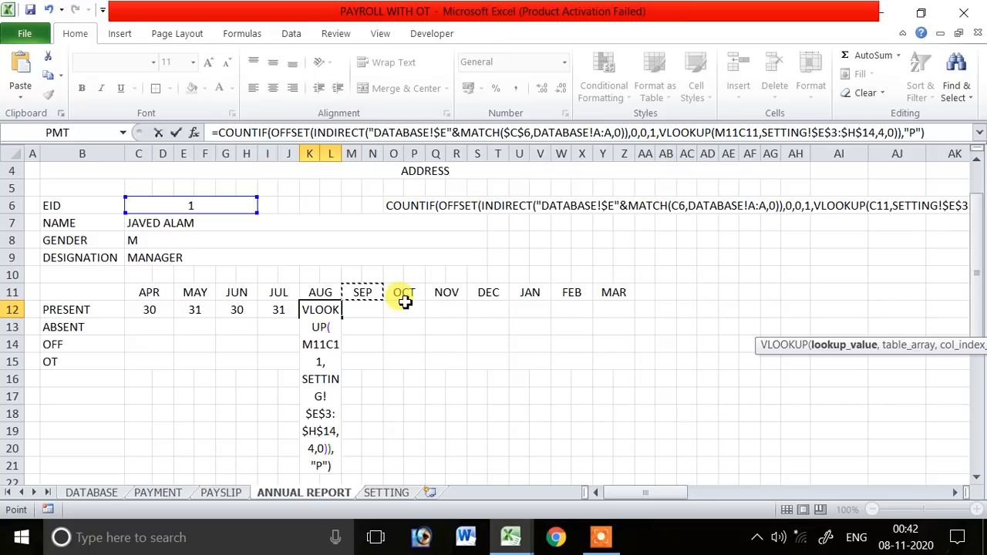
{"action": "key", "text": "Delete"}
{"action": "key", "text": "Delete"}
{"action": "key", "text": "Delete"}
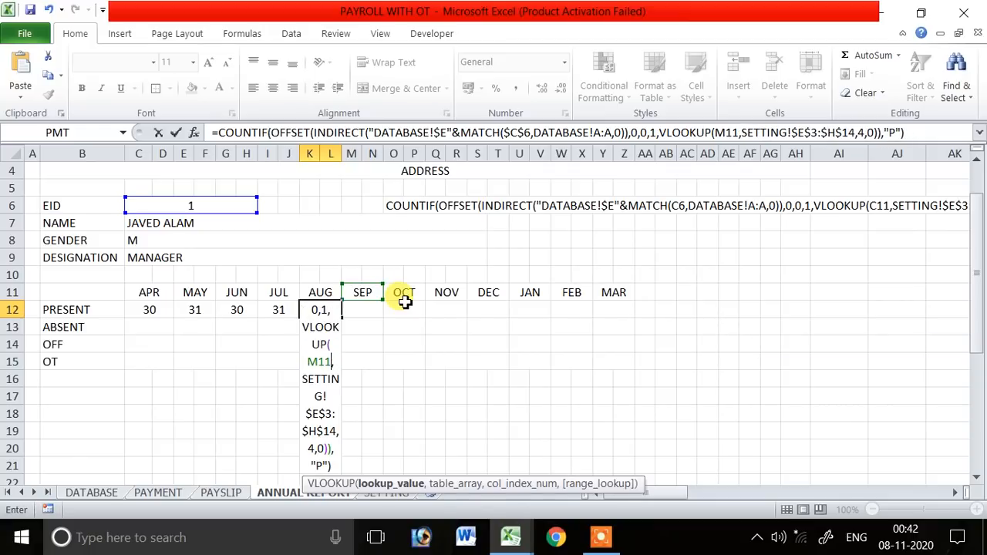
{"action": "key", "text": "Return"}
{"action": "key", "text": "Up"}
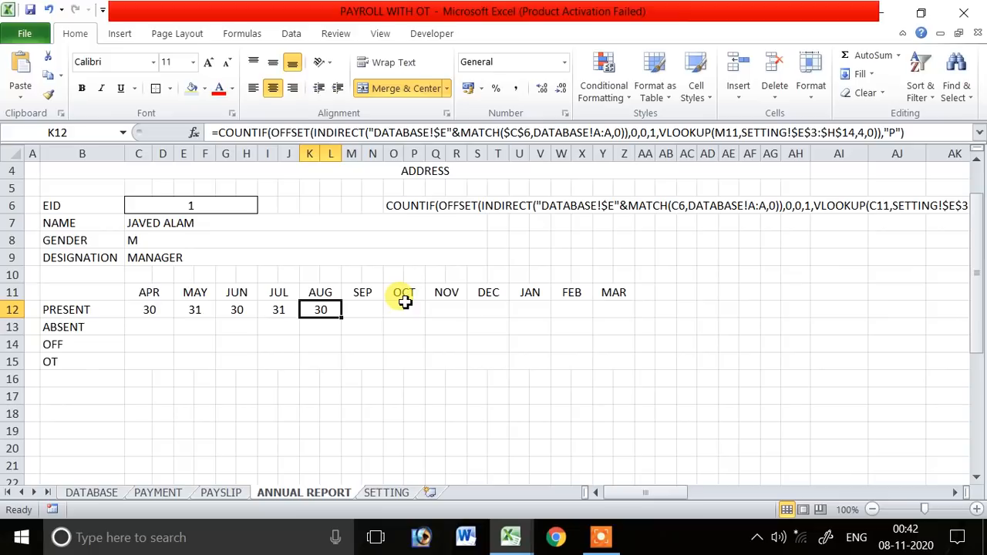
- Examine the cell references in the April and May PRESENT formulas in C12 and E12
{"action": "key", "text": "Left"}
{"action": "key", "text": "Left"}
{"action": "key", "text": "Left"}
{"action": "key", "text": "Left"}
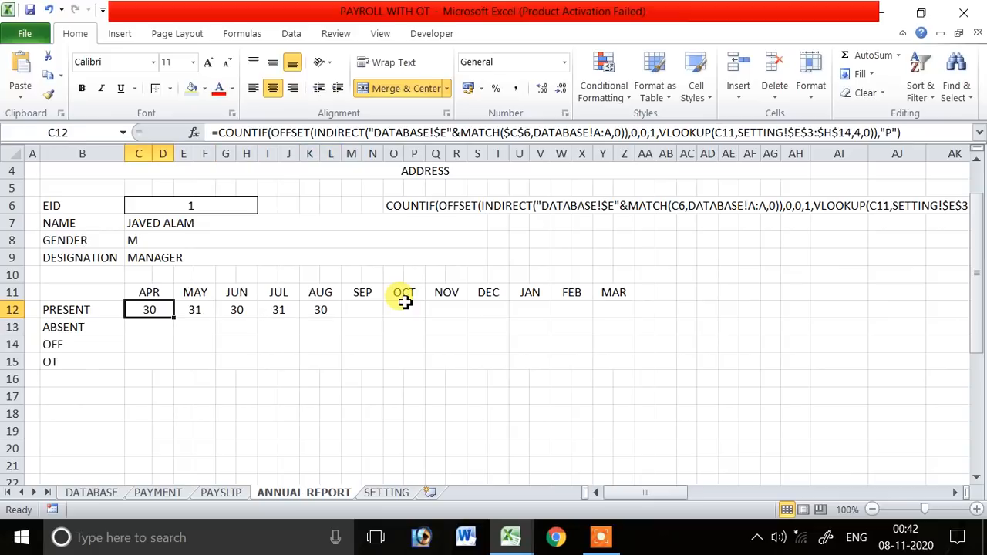
{"action": "key", "text": "F2"}
{"action": "key", "text": "Return"}
{"action": "key", "text": "Up"}
{"action": "key", "text": "Right"}
{"action": "key", "text": "F2"}
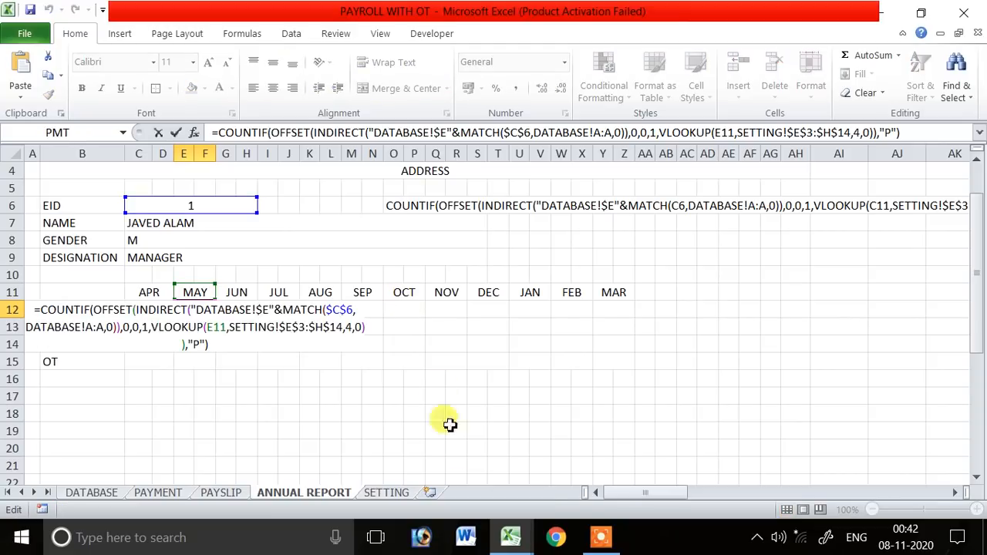
{"action": "left_click", "coordinate": [602, 538]}
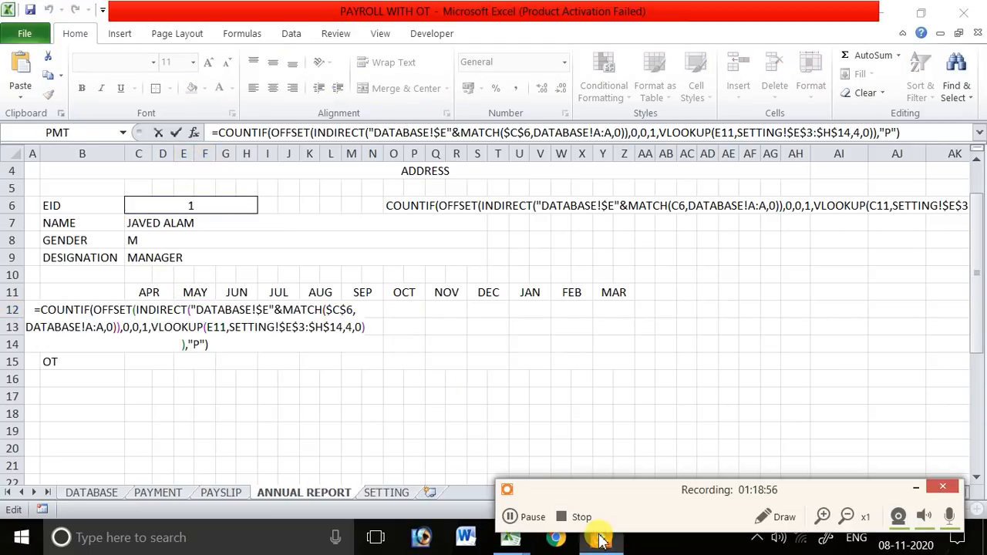
- Fill the April to March PRESENT formulas down through the ABSENT, OFF and OT rows
{"action": "left_click", "coordinate": [532, 517]}
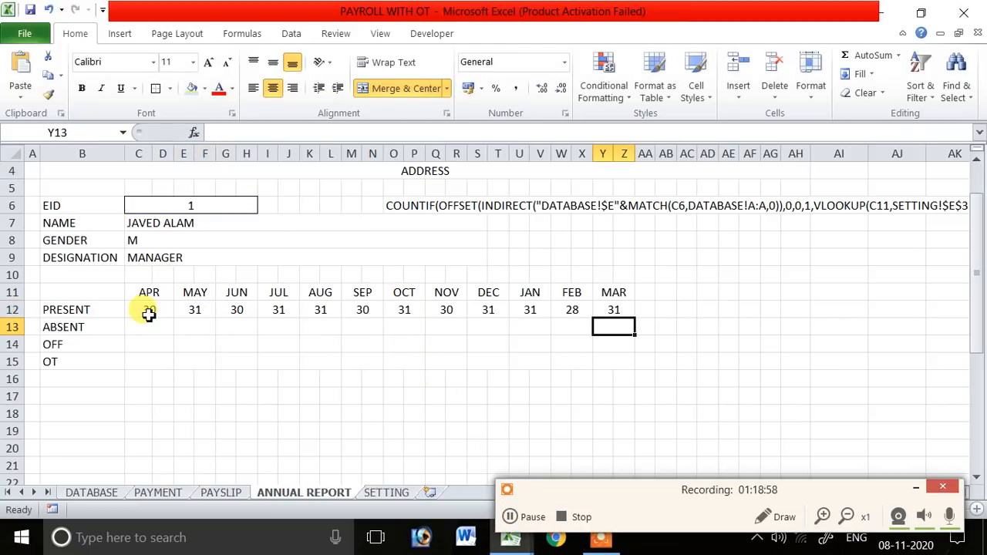
{"action": "left_click", "coordinate": [146, 310]}
{"action": "left_click_drag", "start_coordinate": [147, 315], "coordinate": [632, 361]}
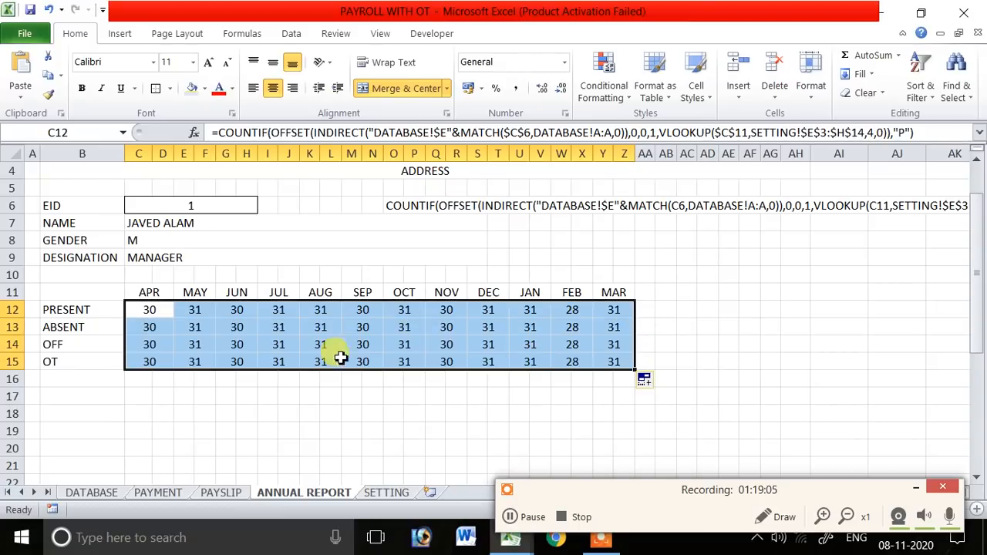
- Change the COUNTIF criterion to "A" in April's ABSENT cell C13 and to "O" in April's OFF cell C14
{"action": "double_click", "coordinate": [155, 327]}
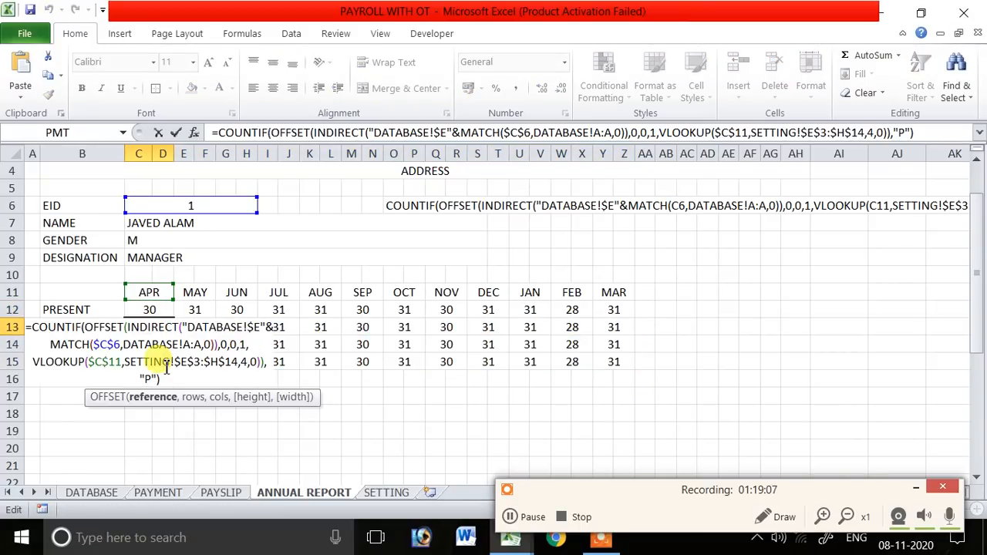
{"action": "left_click", "coordinate": [147, 378]}
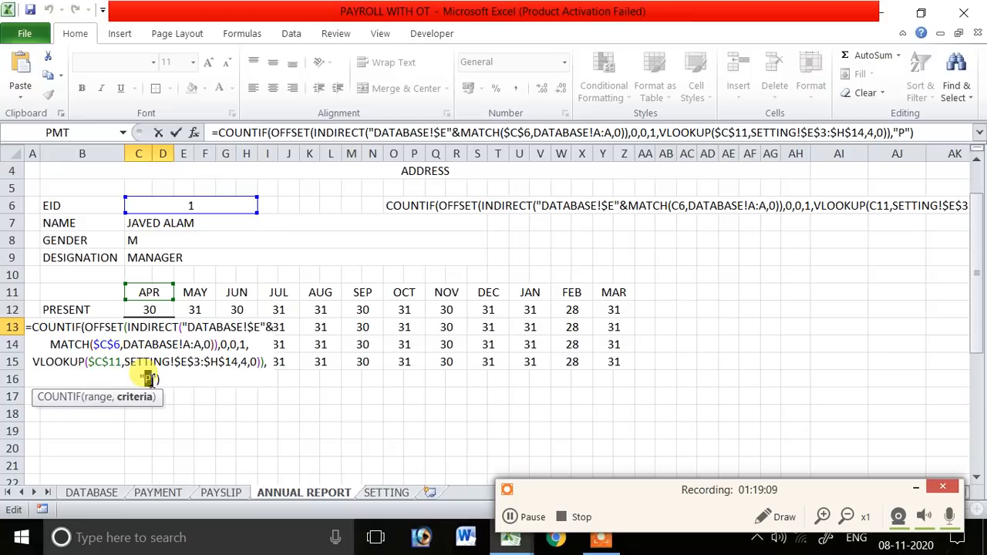
{"action": "key", "text": "Return"}
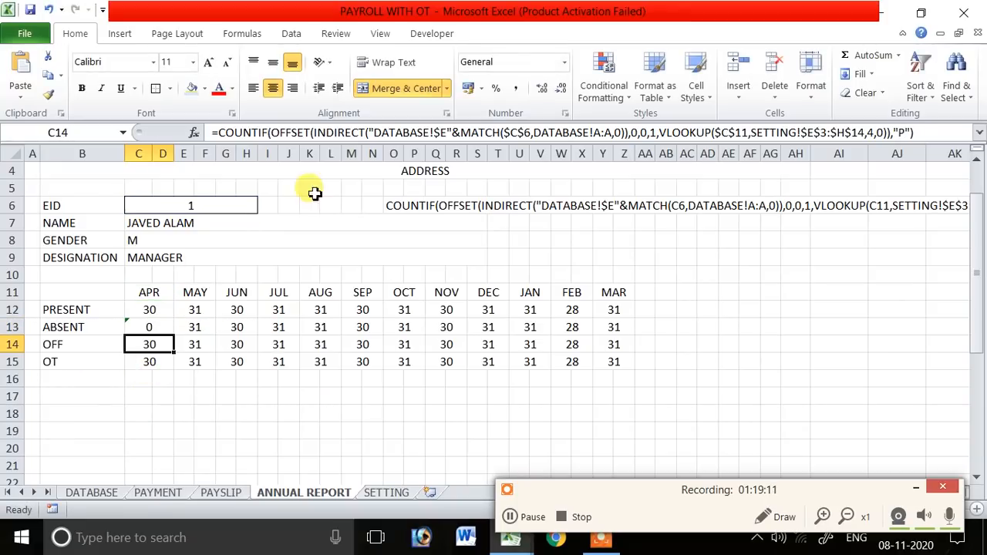
{"action": "left_click", "coordinate": [979, 135]}
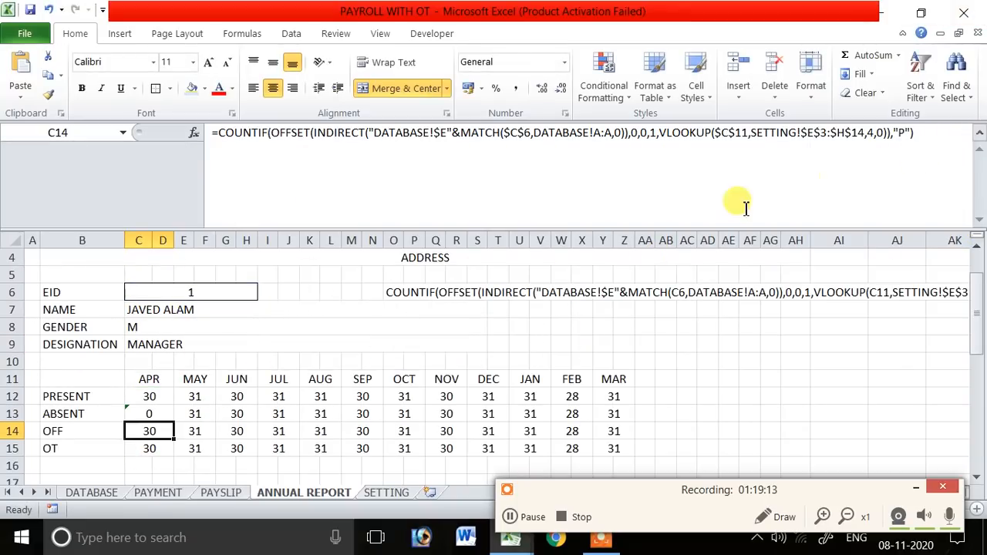
{"action": "left_click", "coordinate": [903, 133]}
{"action": "type", "text": "O"}
{"action": "key", "text": "Return"}
- Change the COUNTIF criterion to "A" in May's ABSENT cell E13 and to "O" in May's OFF cell E14
{"action": "left_click", "coordinate": [196, 395]}
{"action": "left_click", "coordinate": [196, 413]}
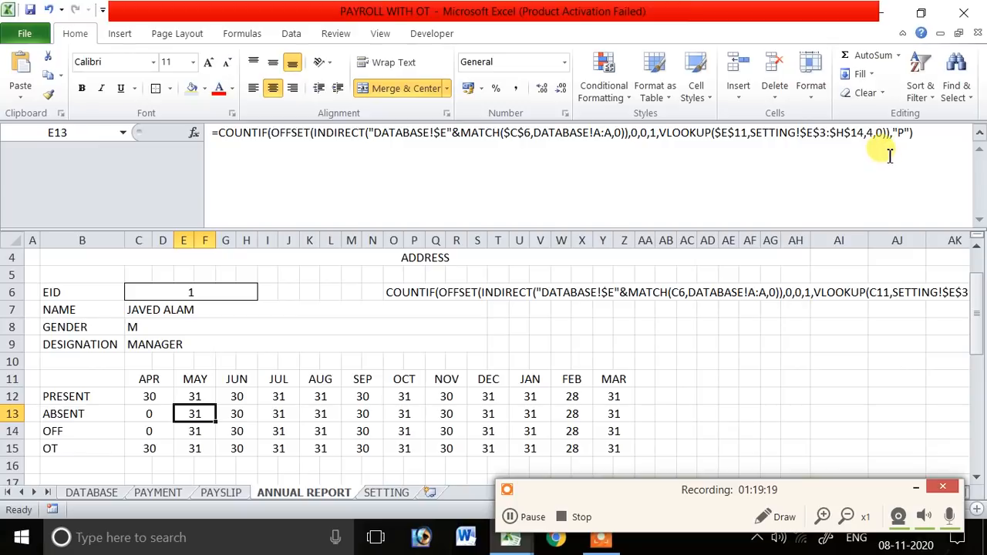
{"action": "left_click", "coordinate": [903, 133]}
{"action": "type", "text": "A"}
{"action": "key", "text": "Return"}
{"action": "left_click", "coordinate": [907, 135]}
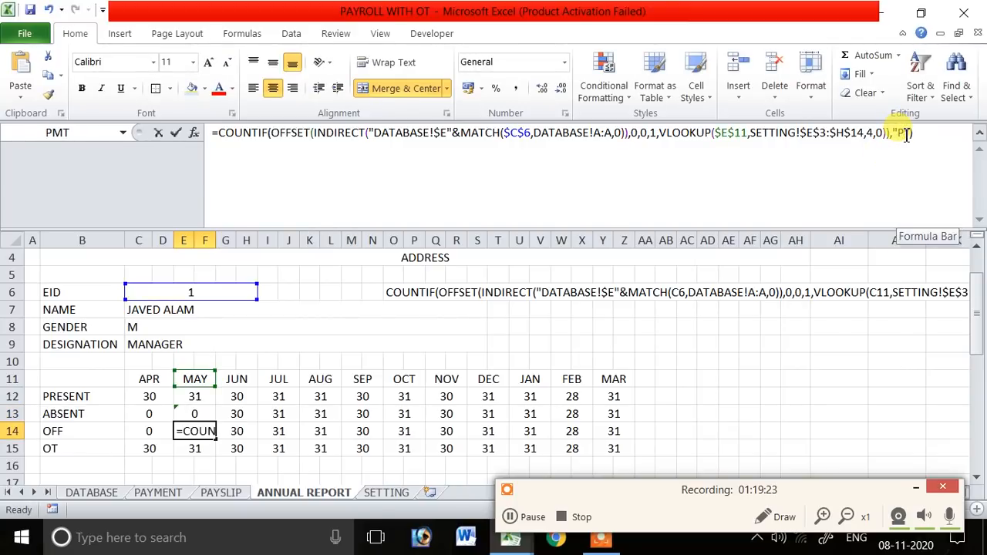
{"action": "type", "text": "O"}
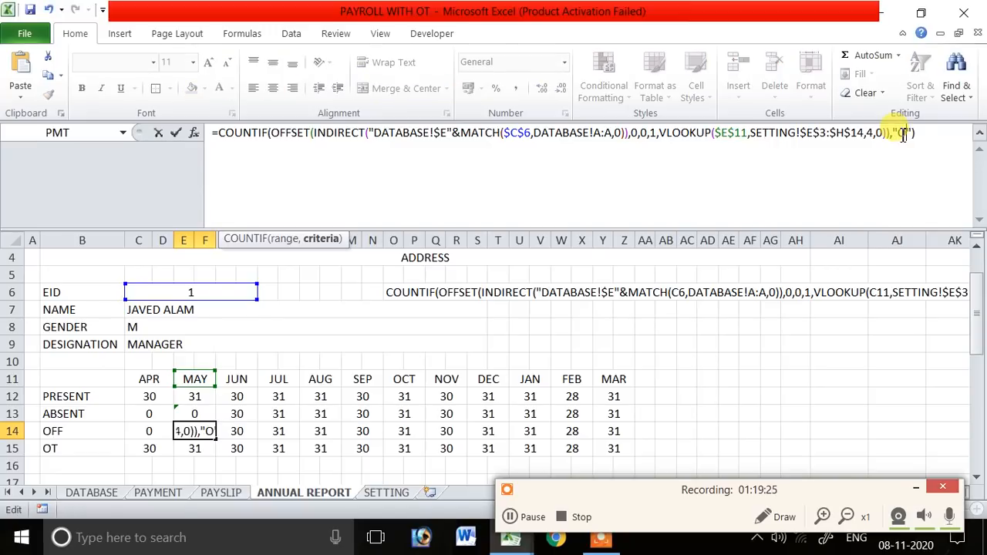
{"action": "key", "text": "Return"}
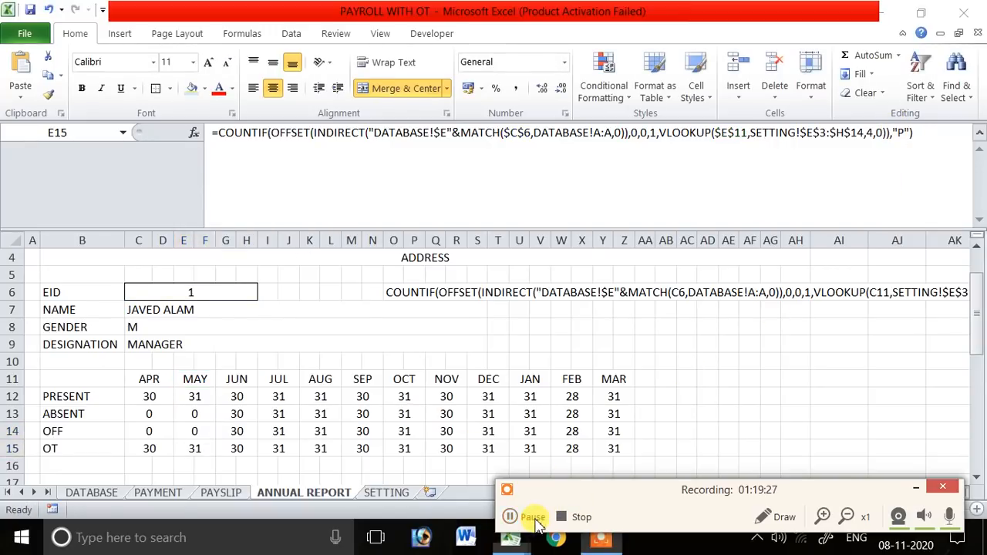
{"action": "left_click", "coordinate": [510, 517]}
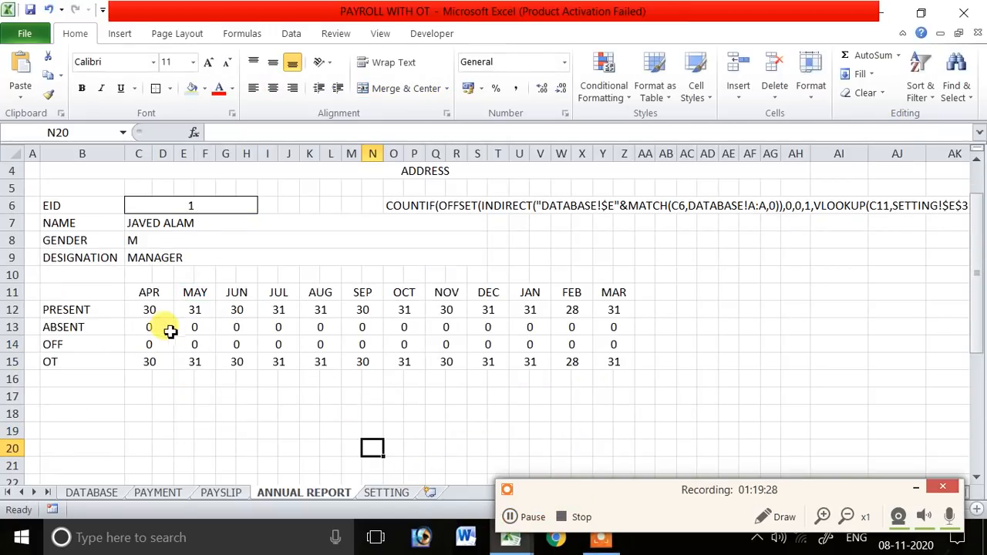
- Replace the COUNTIF function with SUM in April's OT formula in C15
{"action": "left_click_drag", "start_coordinate": [170, 330], "coordinate": [617, 344]}
{"action": "left_click", "coordinate": [482, 401]}
{"action": "left_click", "coordinate": [154, 362]}
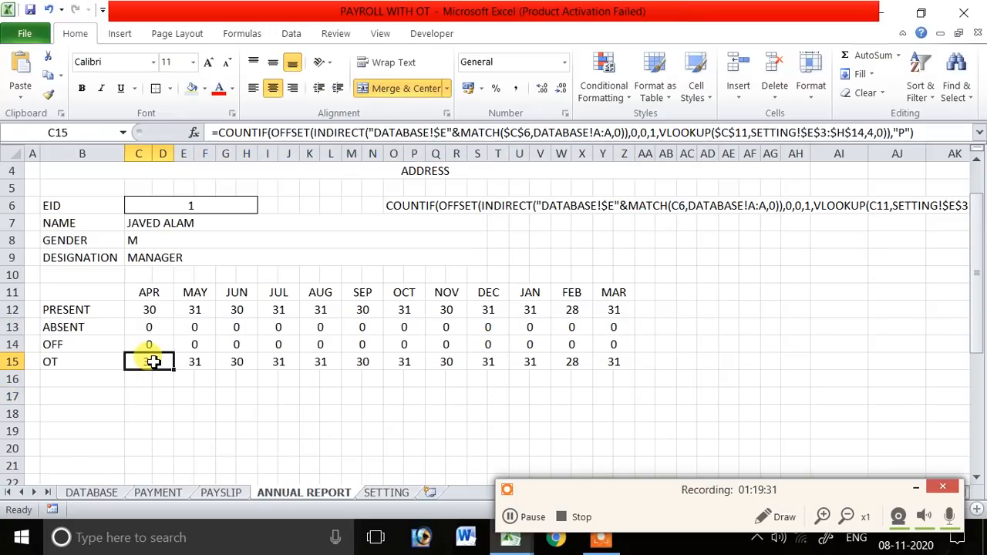
{"action": "double_click", "coordinate": [154, 361]}
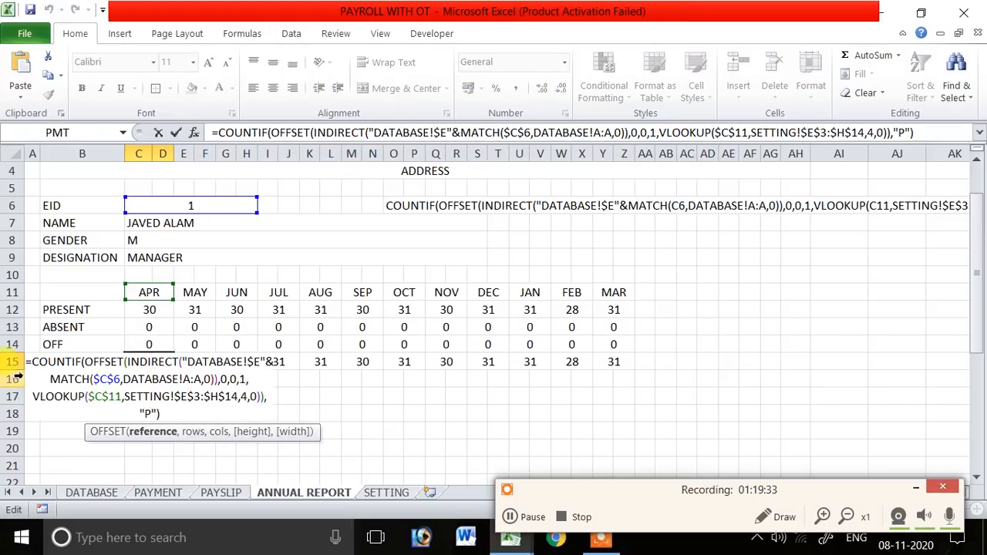
{"action": "left_click_drag", "start_coordinate": [32, 362], "coordinate": [84, 362]}
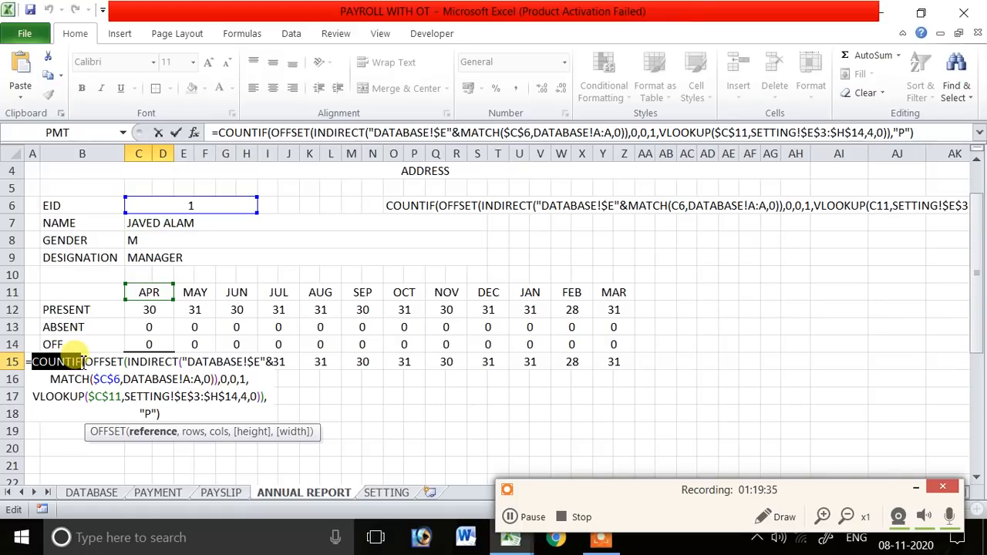
{"action": "key", "text": "BackSpace"}
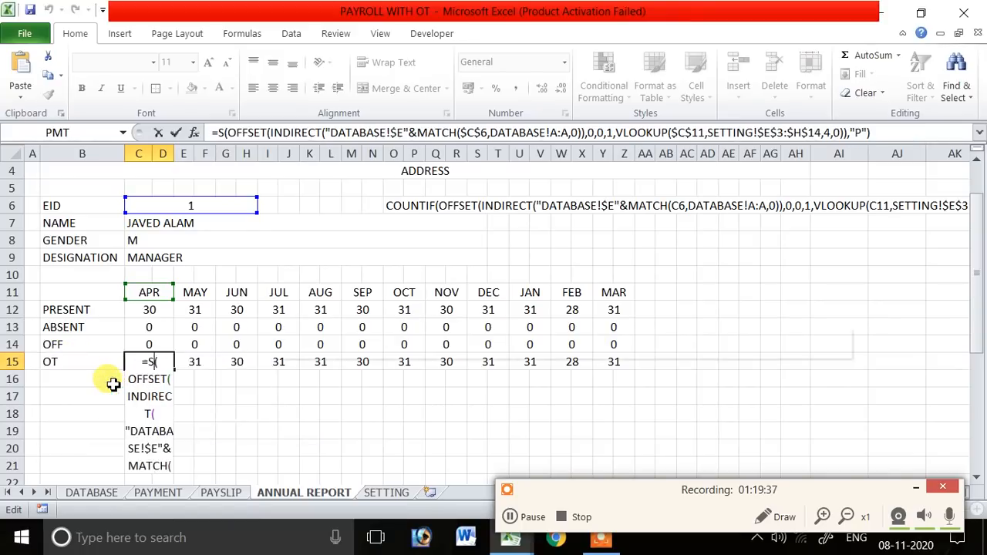
{"action": "type", "text": "SUM"}
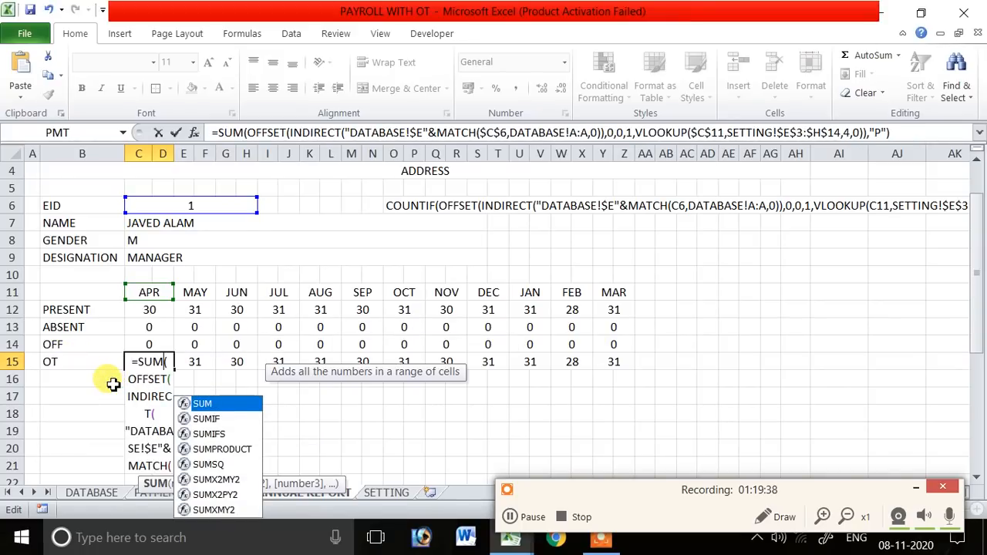
- Remove the "P" criterion argument from the SUM formula in C15 and enter it
{"action": "left_click", "coordinate": [115, 446]}
{"action": "left_click", "coordinate": [148, 361]}
{"action": "double_click", "coordinate": [148, 362]}
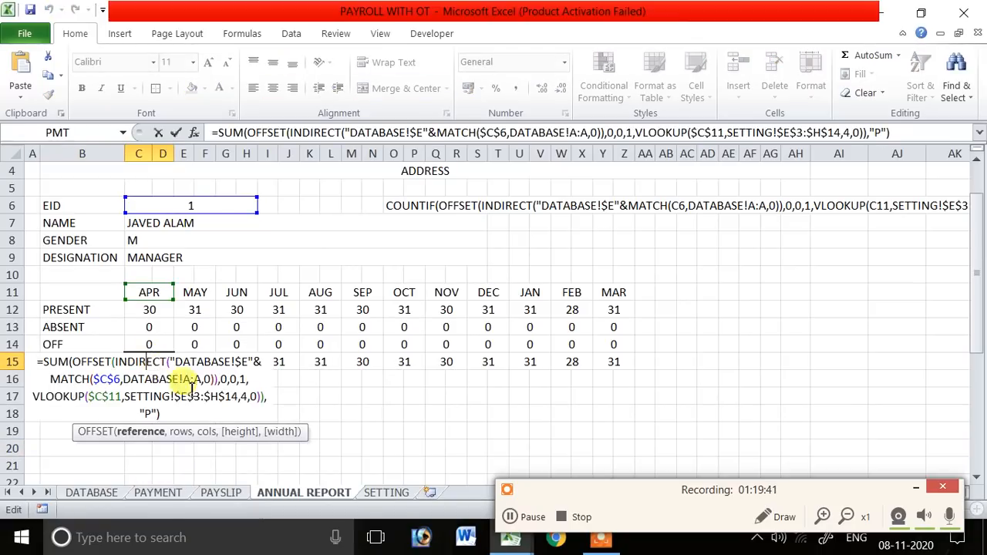
{"action": "key", "text": "BackSpace"}
{"action": "key", "text": "BackSpace"}
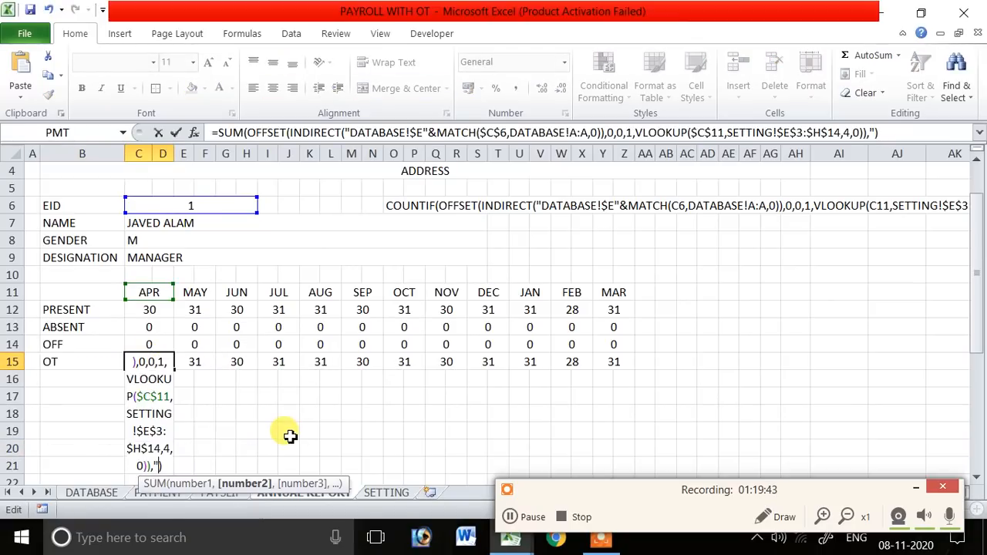
{"action": "key", "text": "BackSpace"}
{"action": "key", "text": "Return"}
{"action": "key", "text": "Up"}
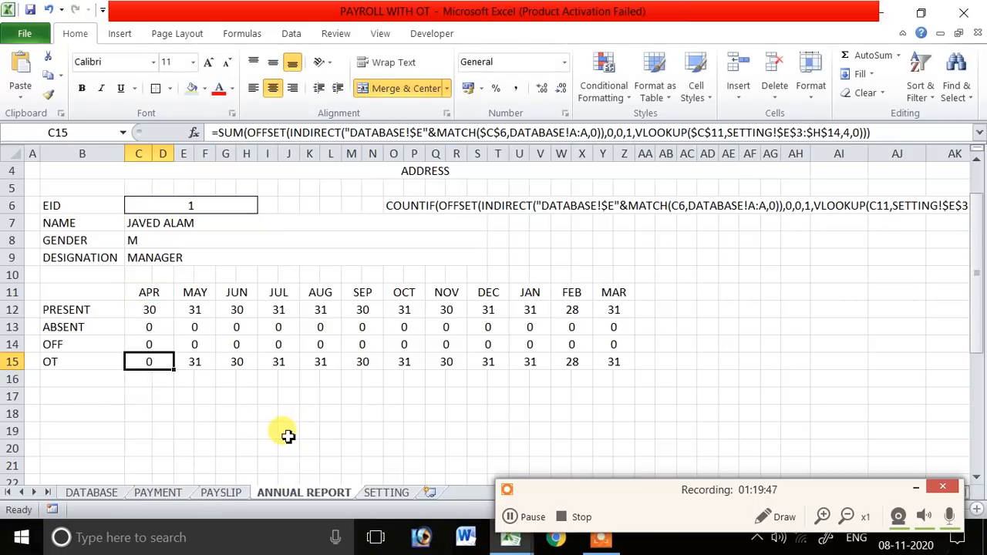
- Change the INDIRECT reference in April's OT formula in C15 to DATABASE!$NF
{"action": "double_click", "coordinate": [153, 362]}
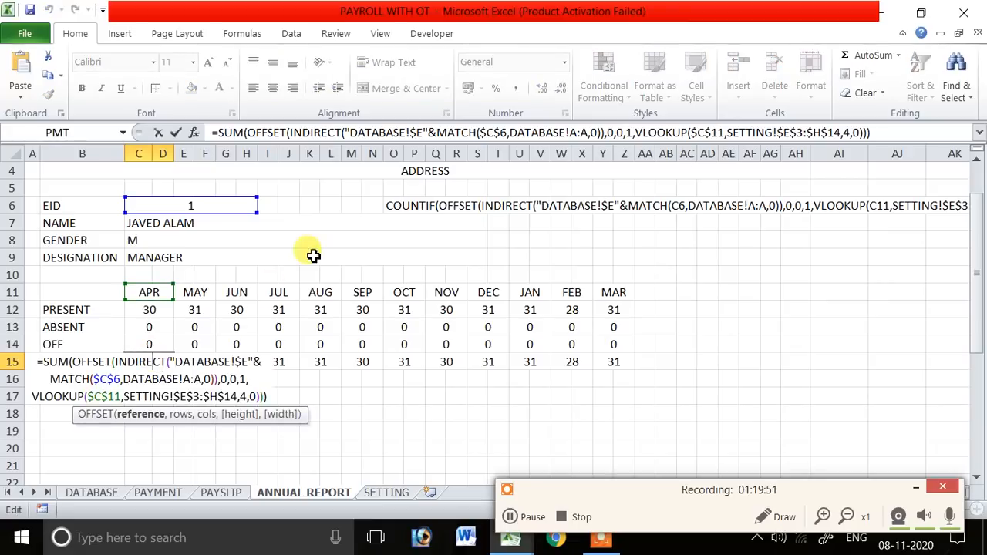
{"action": "left_click", "coordinate": [422, 132]}
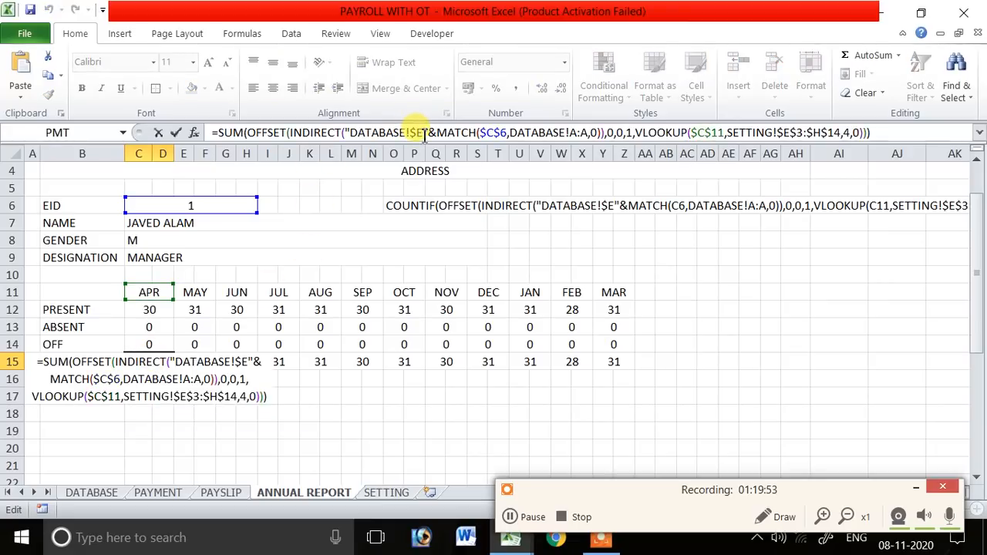
{"action": "type", "text": "NF"}
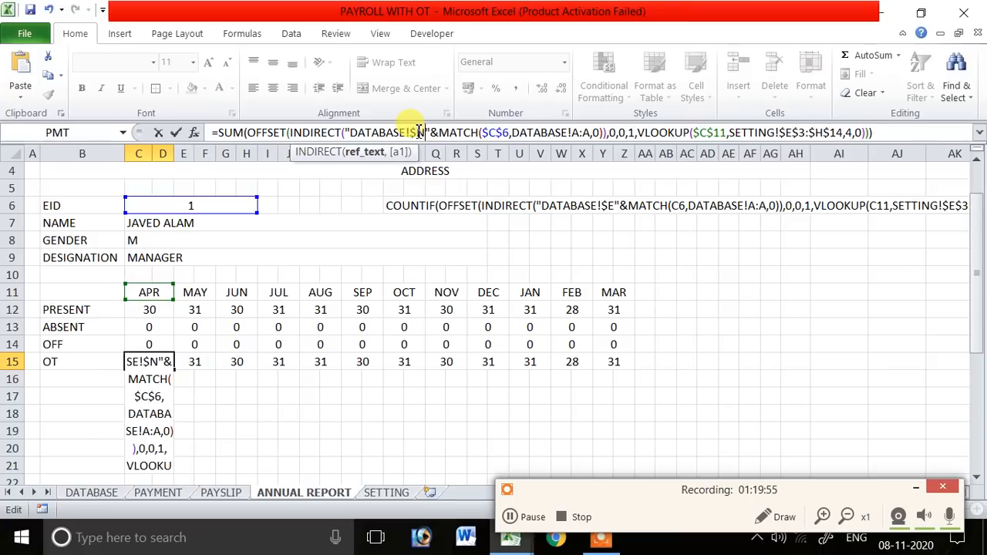
{"action": "key", "text": "Return"}
{"action": "key", "text": "Up"}
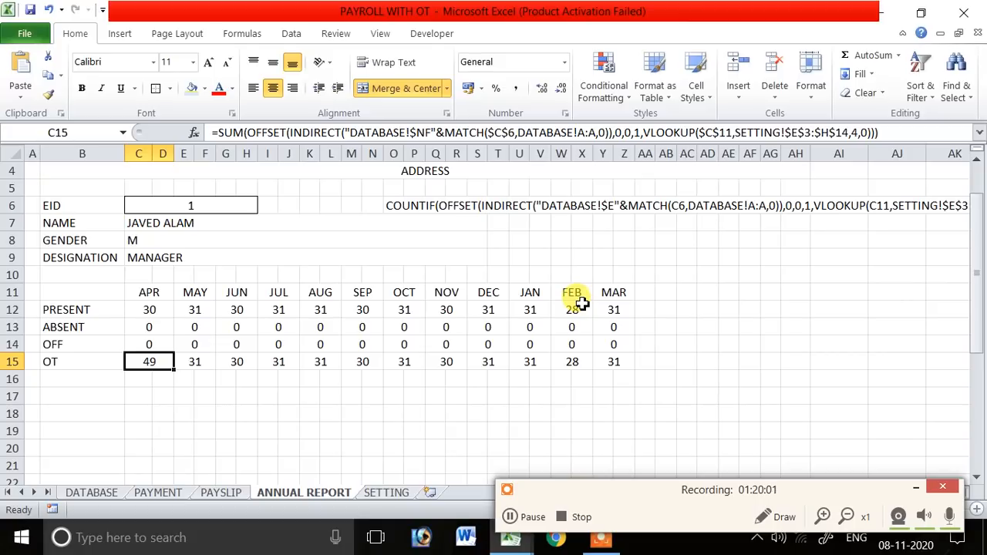
- Delete the COUNTIF formulas from the OT row for May through March
{"action": "left_click", "coordinate": [207, 362]}
{"action": "left_click_drag", "start_coordinate": [189, 362], "coordinate": [607, 363]}
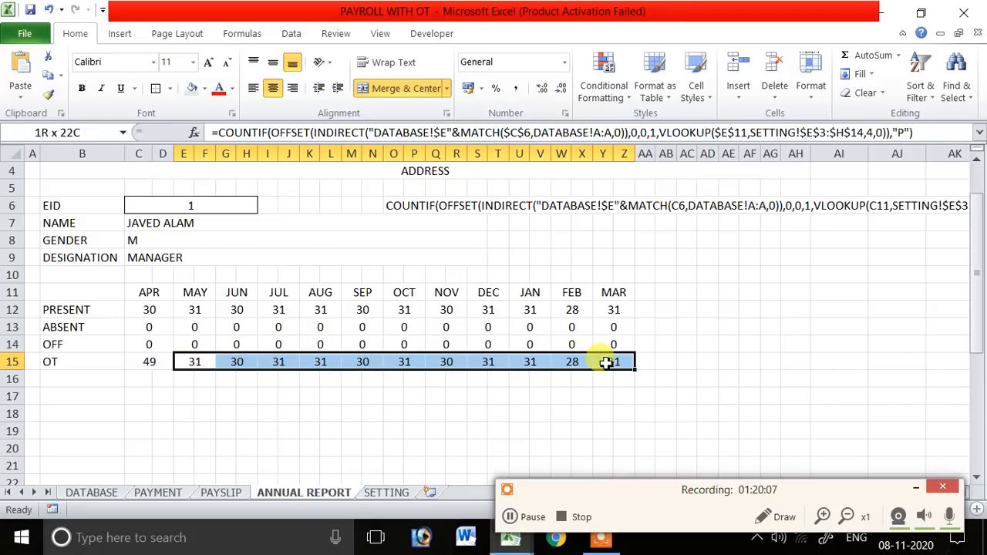
{"action": "key", "text": "Delete"}
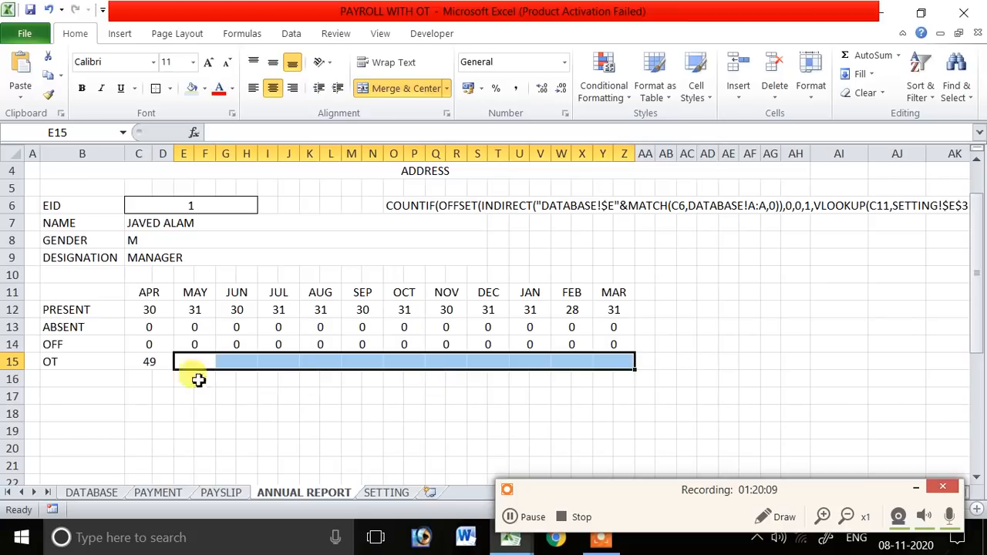
- Fill April's OT formula across to March and try changing the VLOOKUP lookup column to $E in May's cell E15
{"action": "left_click", "coordinate": [168, 362]}
{"action": "left_click_drag", "start_coordinate": [175, 369], "coordinate": [609, 364]}
{"action": "double_click", "coordinate": [199, 362]}
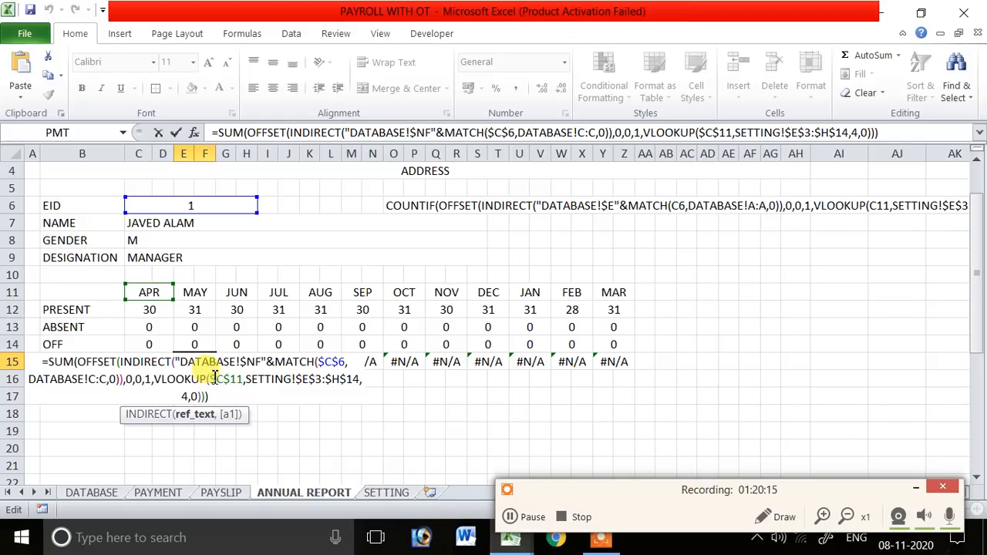
{"action": "left_click_drag", "start_coordinate": [210, 379], "coordinate": [222, 380]}
{"action": "type", "text": "$E"}
{"action": "key", "text": "Return"}
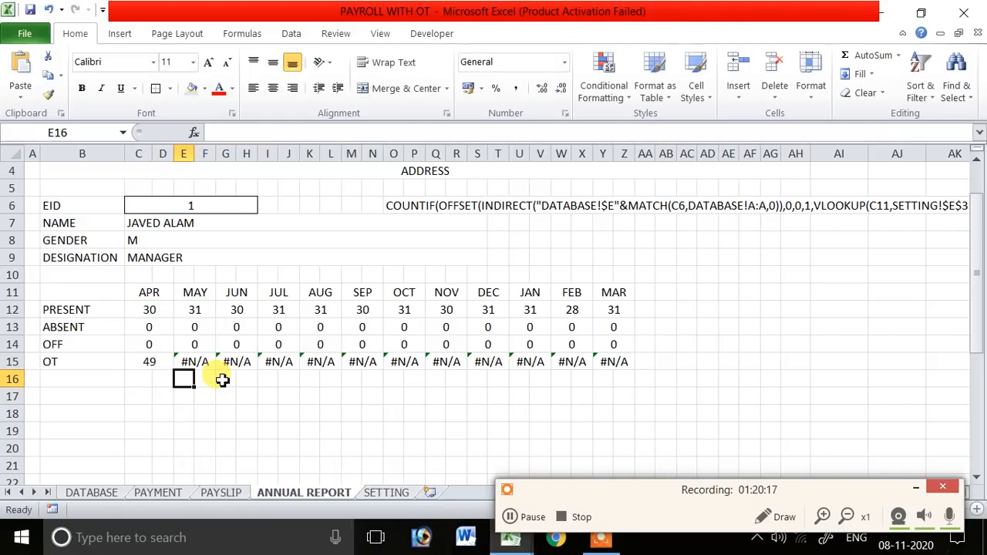
- Try to repoint the VLOOKUP lookup value in E15 to the May header cell E11
{"action": "double_click", "coordinate": [206, 366]}
{"action": "left_click_drag", "start_coordinate": [211, 380], "coordinate": [241, 380]}
{"action": "left_click", "coordinate": [182, 290]}
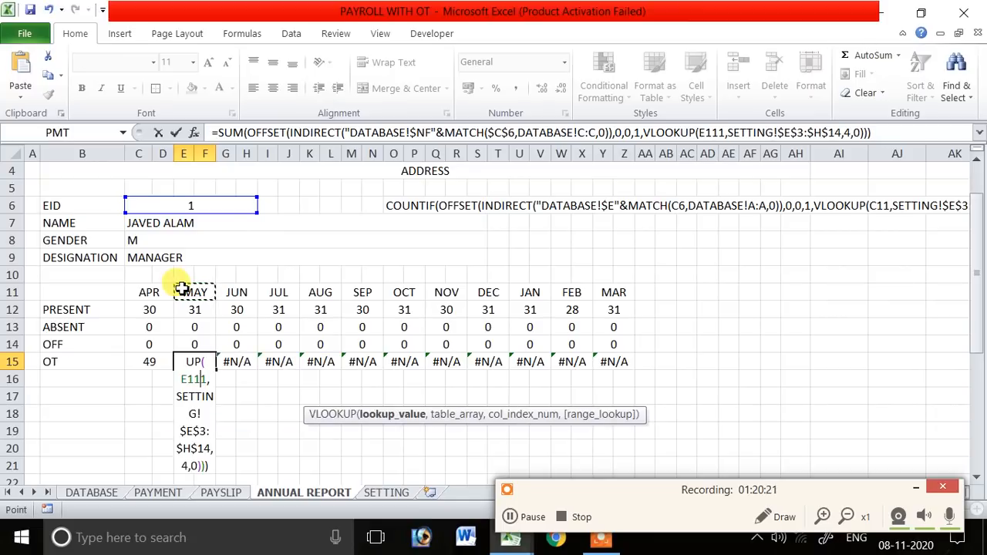
{"action": "key", "text": "Delete"}
{"action": "key", "text": "Return"}
- Clear the filled SUM formulas from the OT row after April
{"action": "key", "text": "Up"}
{"action": "key", "text": "Right"}
{"action": "key", "text": "Right"}
{"action": "key", "text": "shift+Right"}
{"action": "key", "text": "shift+Right"}
{"action": "key", "text": "shift+Right"}
{"action": "key", "text": "shift+Right"}
{"action": "key", "text": "shift+Right"}
{"action": "key", "text": "shift+Right"}
{"action": "key", "text": "shift+Right"}
{"action": "key", "text": "shift+Right"}
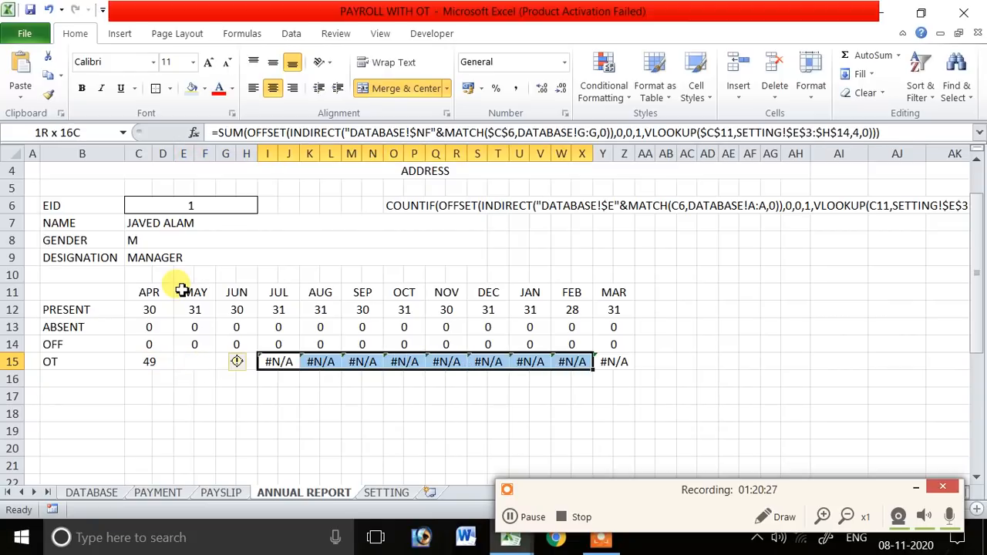
{"action": "key", "text": "Delete"}
{"action": "key", "text": "Left"}
{"action": "key", "text": "Left"}
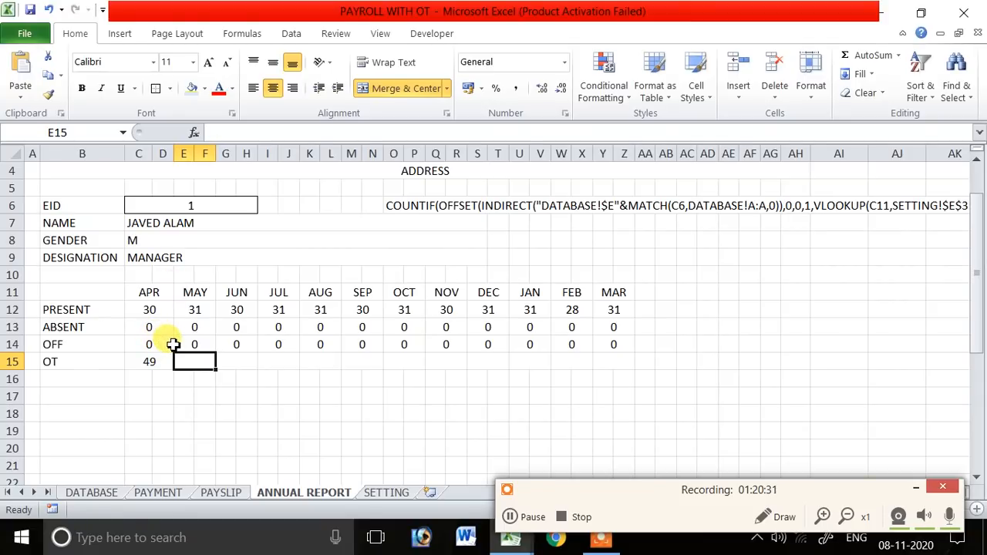
- Copy the SUM formula text after the equals sign from April's OT cell C15 and go to May's OT cell E15
{"action": "left_click", "coordinate": [155, 361]}
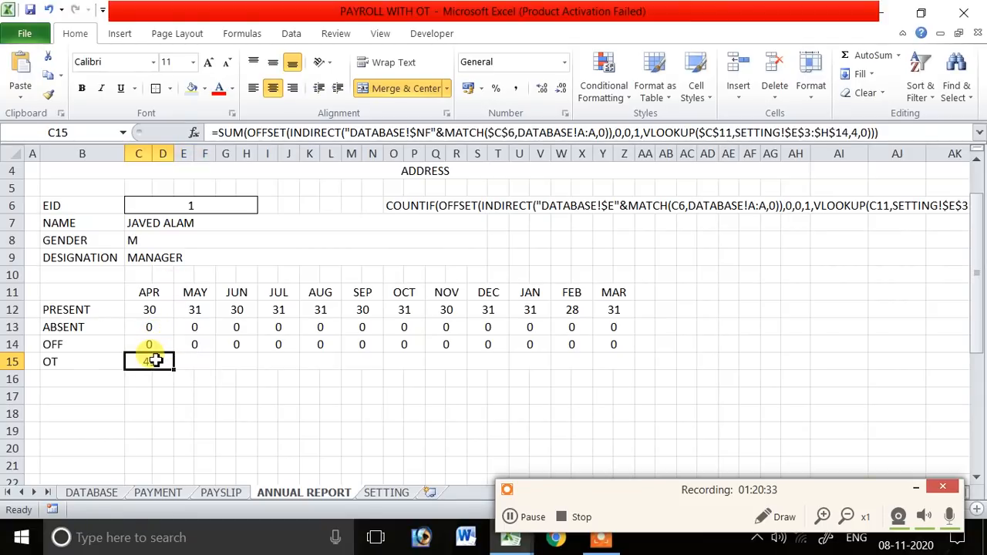
{"action": "double_click", "coordinate": [157, 362]}
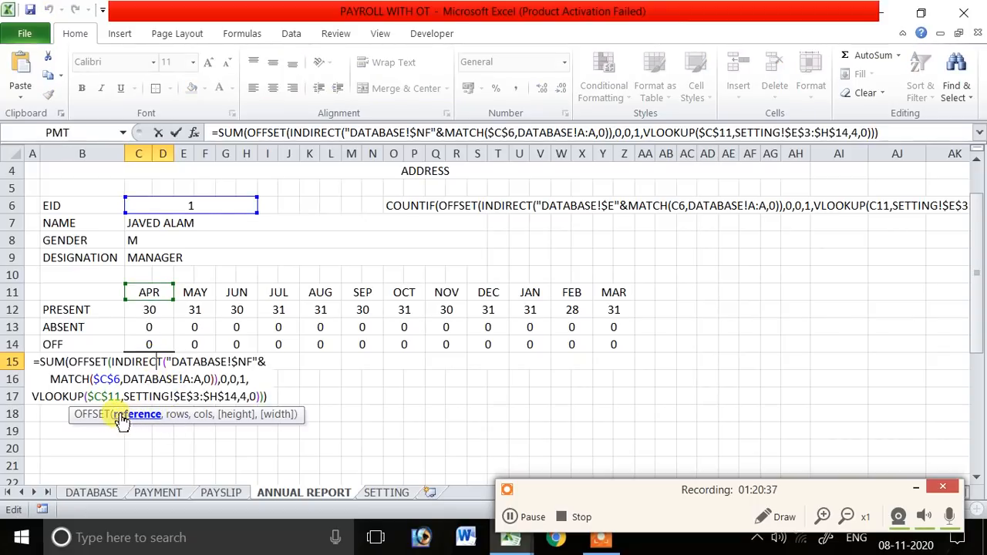
{"action": "left_click_drag", "start_coordinate": [43, 363], "coordinate": [297, 404]}
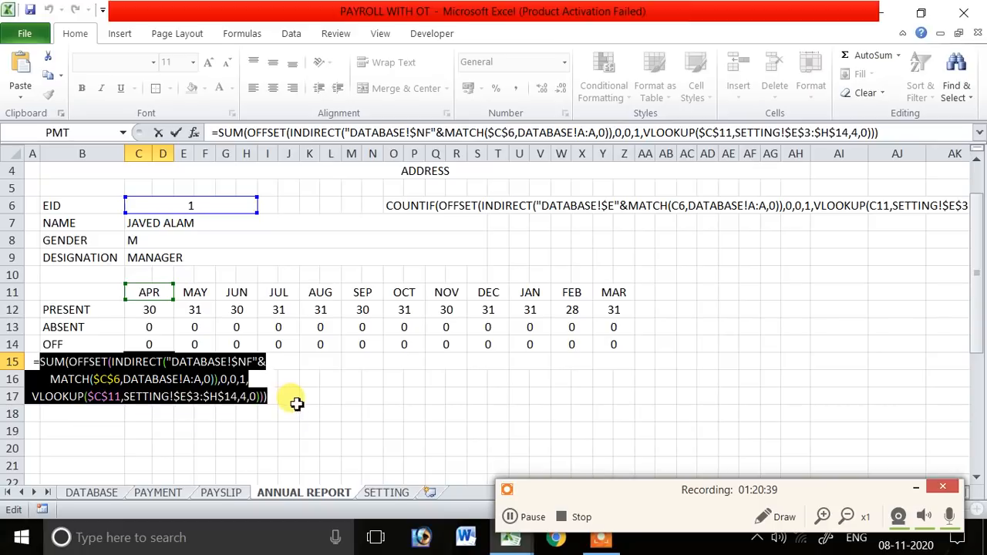
{"action": "key", "text": "Tab"}
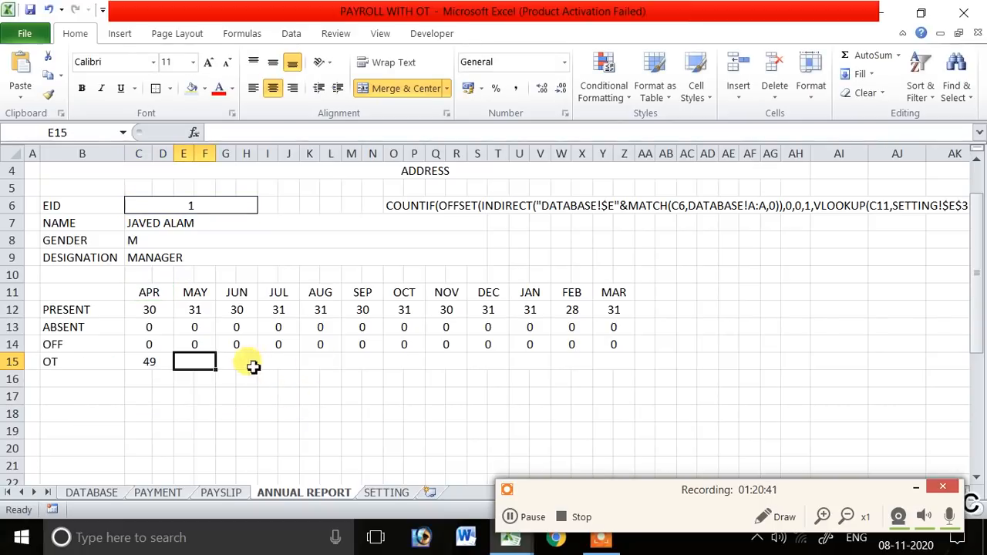
{"action": "left_click", "coordinate": [512, 516]}
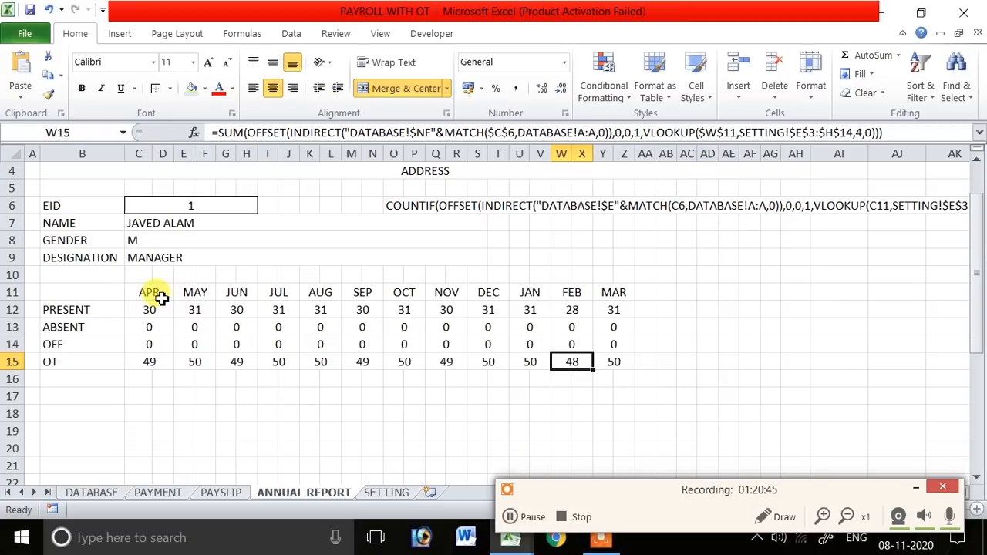
- Bold the month headers from APR to MAR and the row labels PRESENT, ABSENT, OFF and OT
{"action": "left_click_drag", "start_coordinate": [160, 298], "coordinate": [614, 300]}
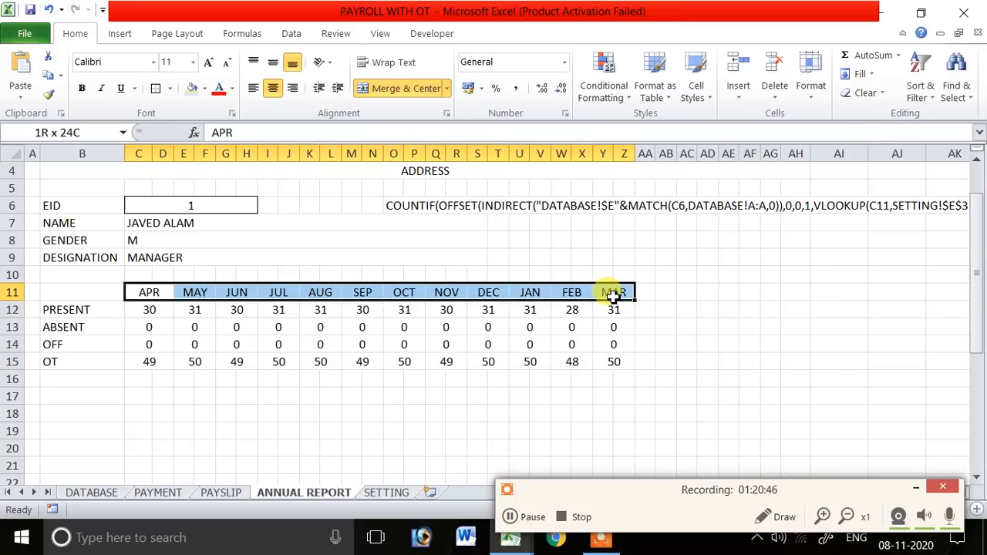
{"action": "left_click", "coordinate": [82, 88]}
{"action": "left_click_drag", "start_coordinate": [66, 309], "coordinate": [64, 361]}
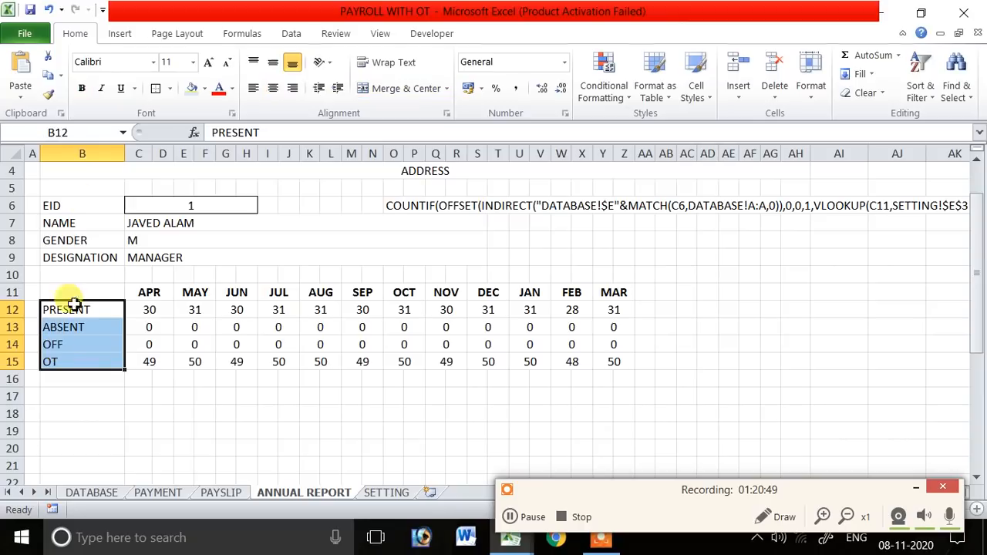
{"action": "left_click", "coordinate": [81, 88]}
{"action": "left_click", "coordinate": [222, 363]}
{"action": "left_click", "coordinate": [392, 367]}
{"action": "left_click", "coordinate": [762, 430]}
{"action": "scroll", "coordinate": [576, 395], "scroll_direction": "down", "scroll_amount": 2}
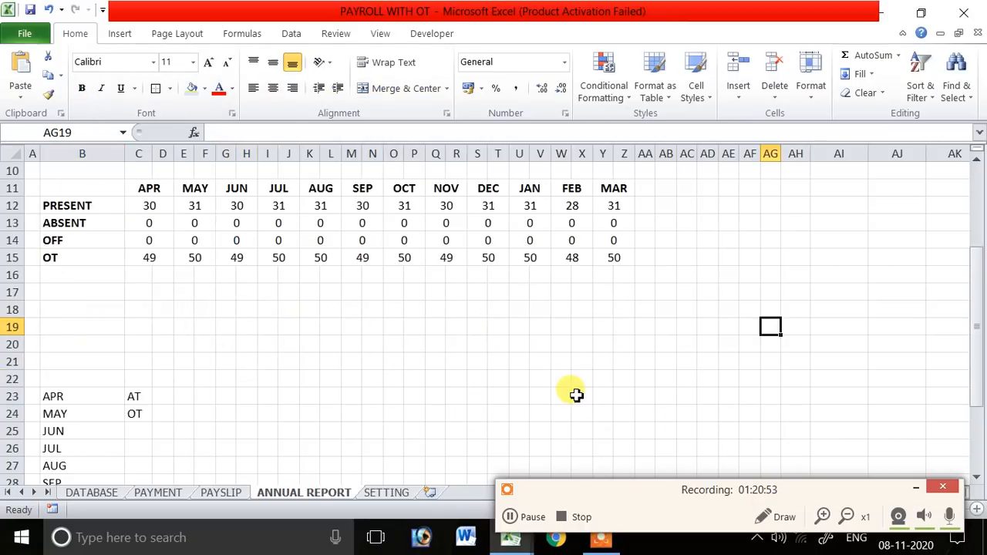
{"action": "scroll", "coordinate": [577, 395], "scroll_direction": "up", "scroll_amount": 2}
{"action": "left_click_drag", "start_coordinate": [145, 313], "coordinate": [621, 356]}
{"action": "left_click", "coordinate": [373, 430]}
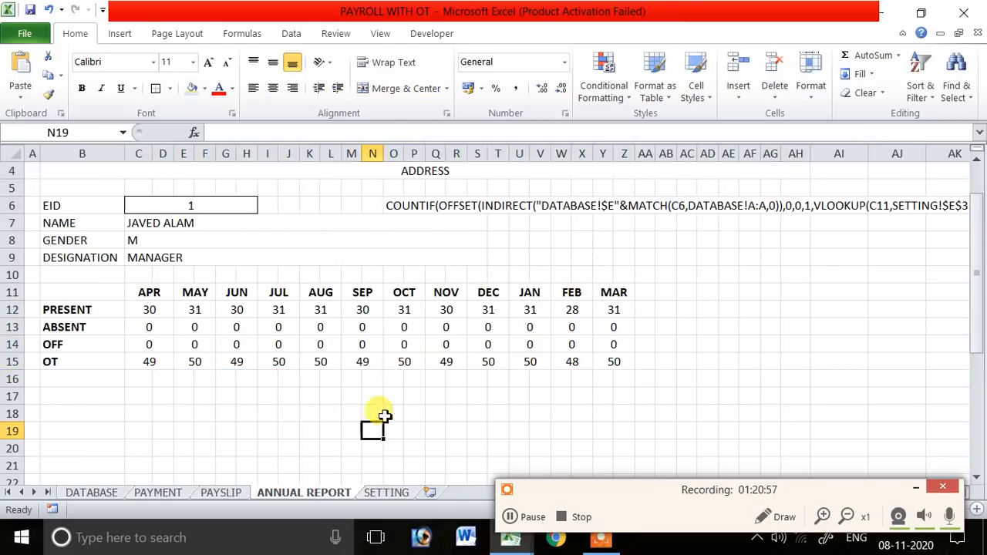
- Clear the COUNTIF formula note from cell O6
{"action": "left_click", "coordinate": [389, 207]}
{"action": "key", "text": "Delete"}
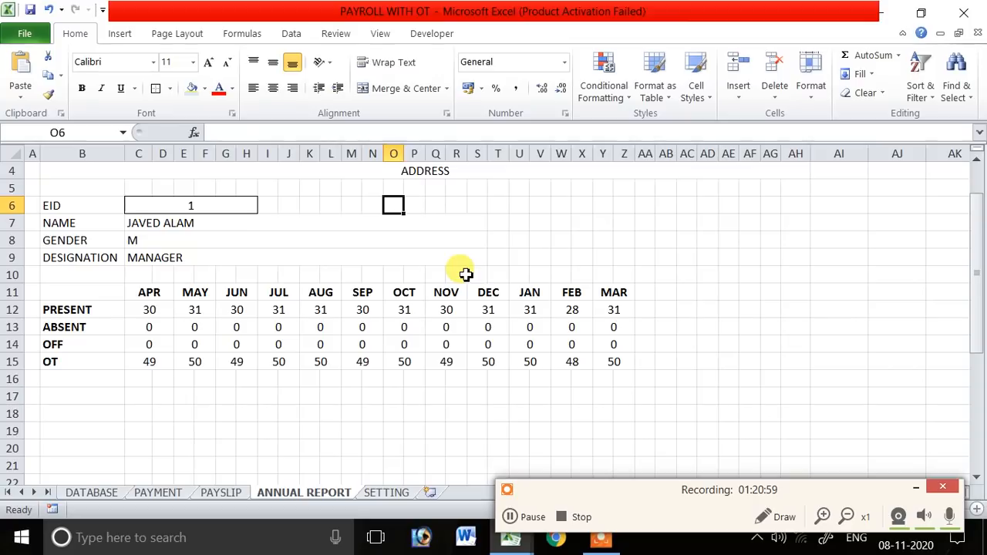
{"action": "left_click", "coordinate": [205, 396]}
{"action": "left_click_drag", "start_coordinate": [598, 302], "coordinate": [162, 364]}
- Delete the blank rows 17 to 20 between the report table and the month list
{"action": "scroll", "coordinate": [231, 386], "scroll_direction": "down", "scroll_amount": 3}
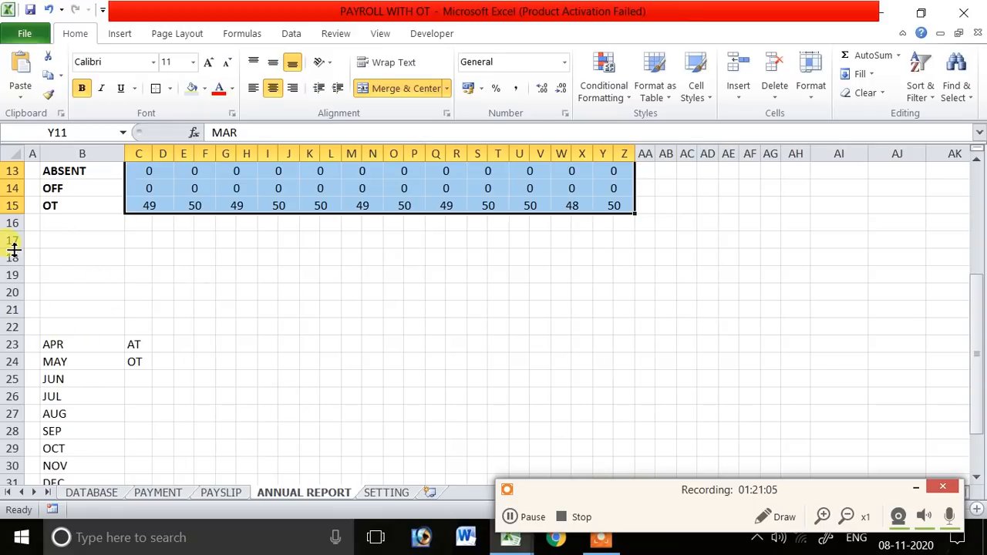
{"action": "left_click_drag", "start_coordinate": [13, 240], "coordinate": [12, 292]}
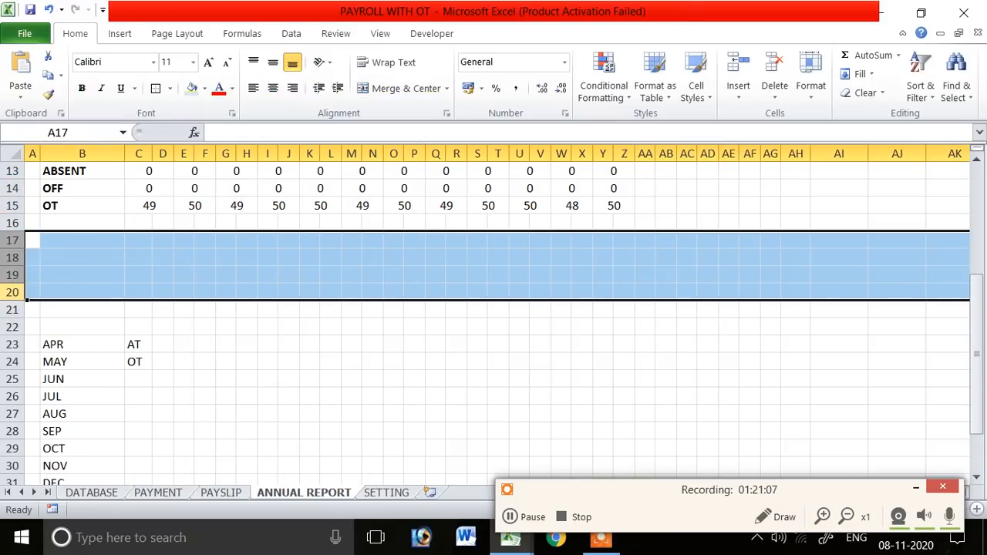
{"action": "right_click", "coordinate": [11, 289]}
{"action": "left_click", "coordinate": [52, 177]}
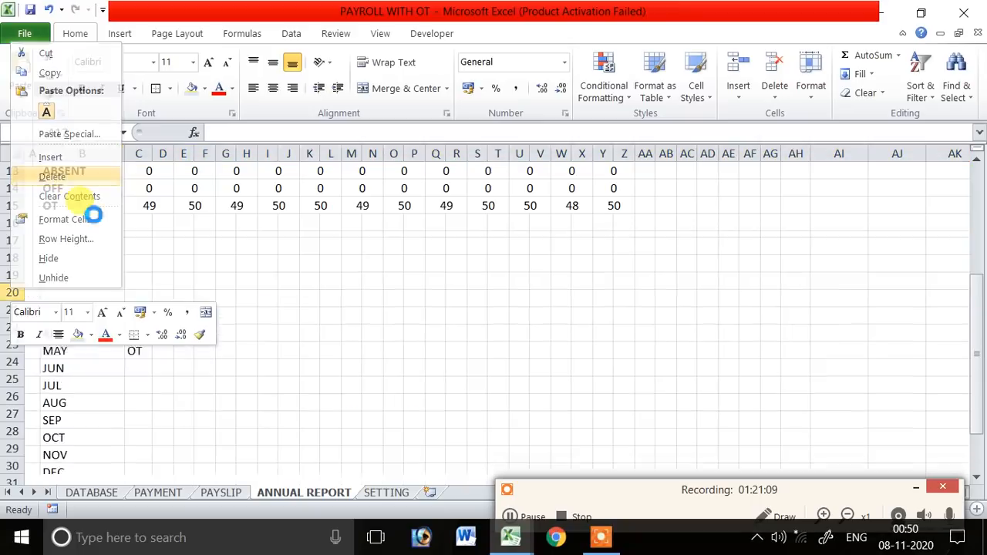
{"action": "left_click", "coordinate": [351, 344]}
{"action": "left_click", "coordinate": [166, 276]}
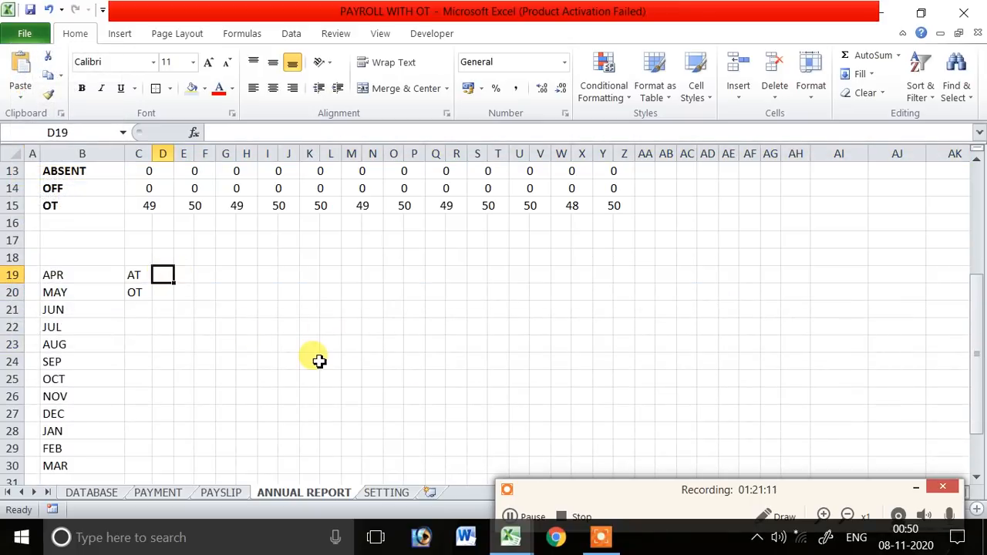
- Clear the helper month list and its AT and OT entries in B19:D27 below the report table
{"action": "scroll", "coordinate": [319, 361], "scroll_direction": "up", "scroll_amount": 1}
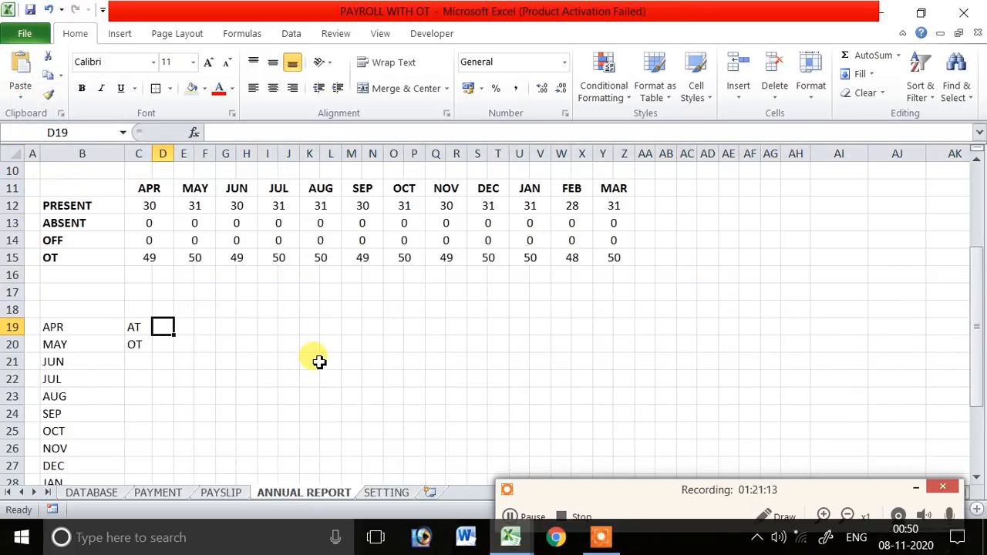
{"action": "left_click", "coordinate": [155, 208]}
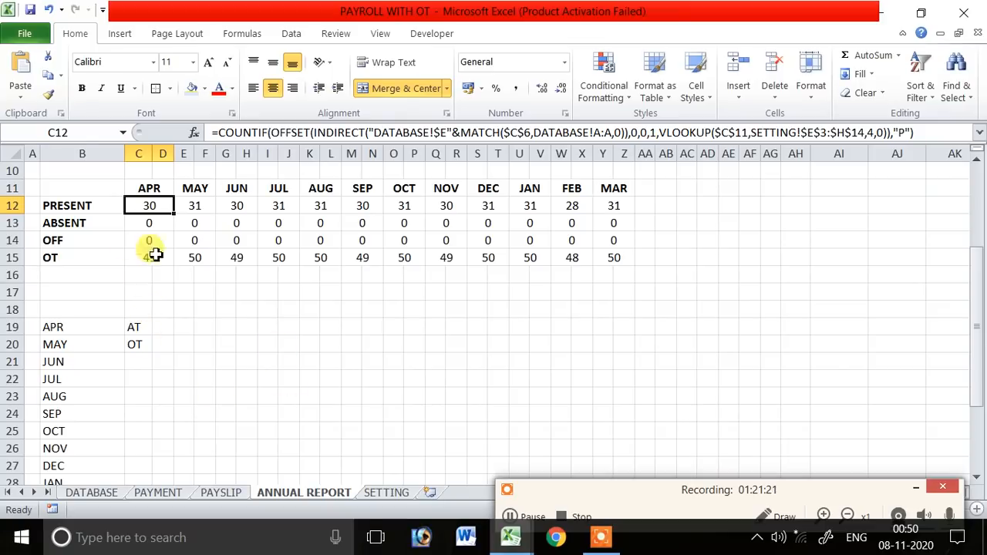
{"action": "left_click", "coordinate": [106, 325]}
{"action": "left_click_drag", "start_coordinate": [106, 325], "coordinate": [164, 467]}
{"action": "key", "text": "Delete"}
{"action": "scroll", "coordinate": [265, 315], "scroll_direction": "up", "scroll_amount": 4}
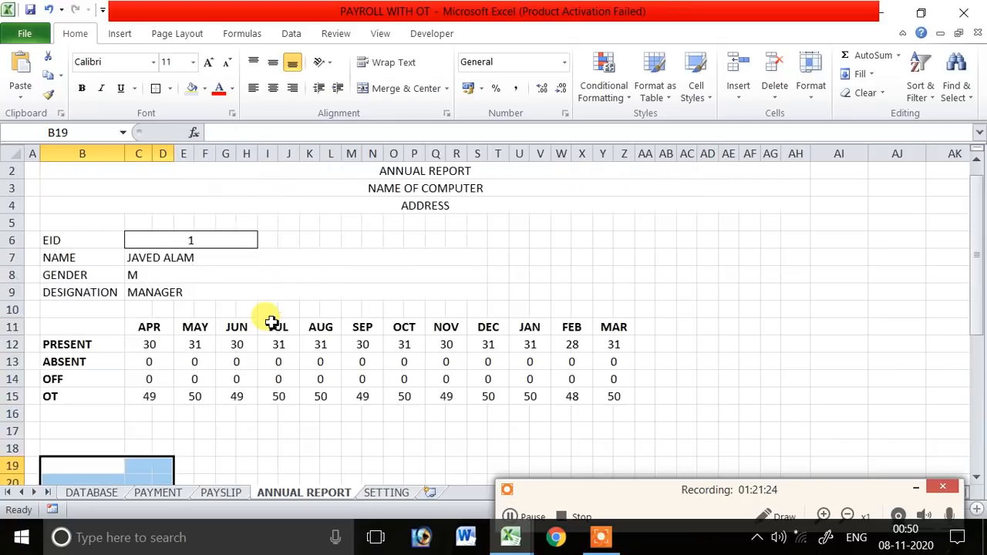
{"action": "left_click", "coordinate": [309, 466]}
{"action": "scroll", "coordinate": [632, 333], "scroll_direction": "up", "scroll_amount": 1}
{"action": "left_click_drag", "start_coordinate": [66, 346], "coordinate": [625, 411]}
{"action": "scroll", "coordinate": [347, 401], "scroll_direction": "down", "scroll_amount": 1}
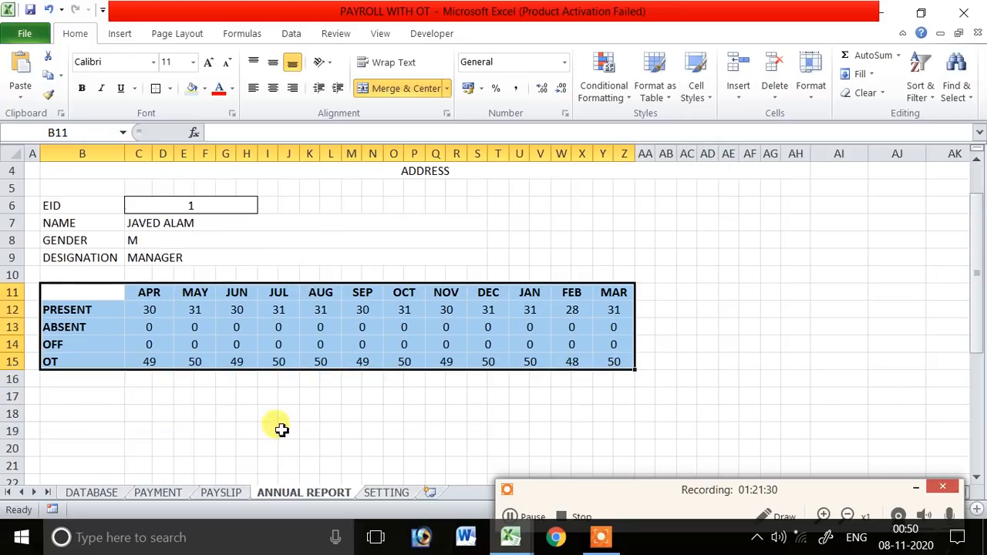
{"action": "left_click", "coordinate": [81, 386]}
{"action": "key", "text": "Down"}
{"action": "type", "text": "S"}
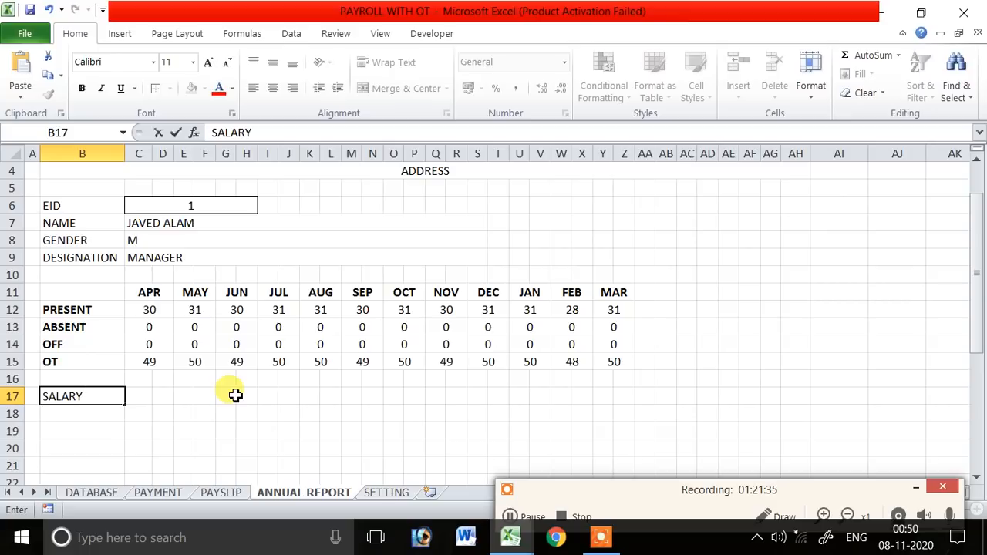
{"action": "type", "text": "ALARY"}
{"action": "key", "text": "Escape"}
- Label B16 as PAYMENT and merge and center the row 16 cells in pairs beneath each month, through column Z
{"action": "key", "text": "Up"}
{"action": "type", "text": "PAYMENT"}
{"action": "key", "text": "Return"}
{"action": "left_click_drag", "start_coordinate": [152, 379], "coordinate": [628, 386]}
{"action": "left_click", "coordinate": [401, 88]}
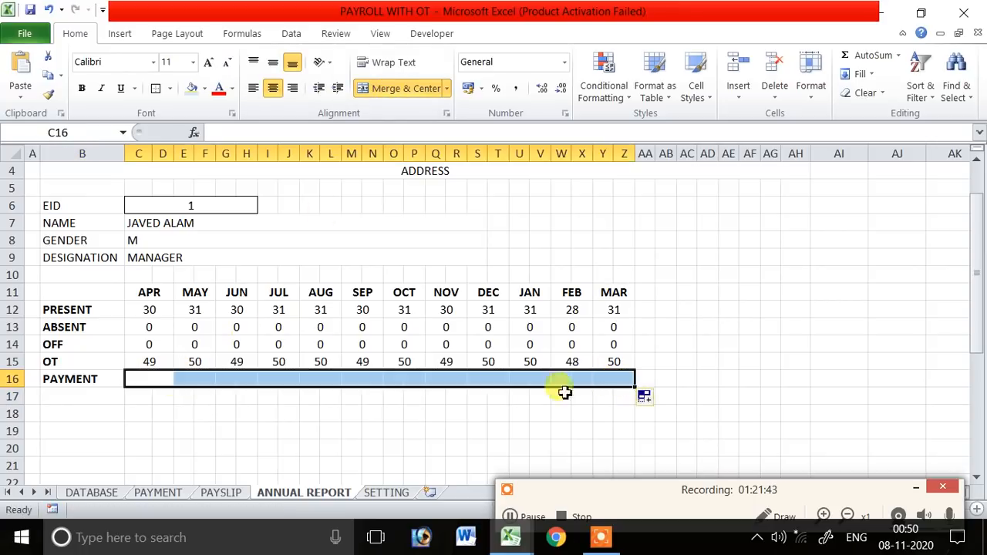
- Label B17 as SALARY PAY and B18 as OT PAY, and extend the merged month cells down through row 18
{"action": "left_click", "coordinate": [96, 395]}
{"action": "type", "text": "SALARY PAY"}
{"action": "key", "text": "Return"}
{"action": "type", "text": "OT P"}
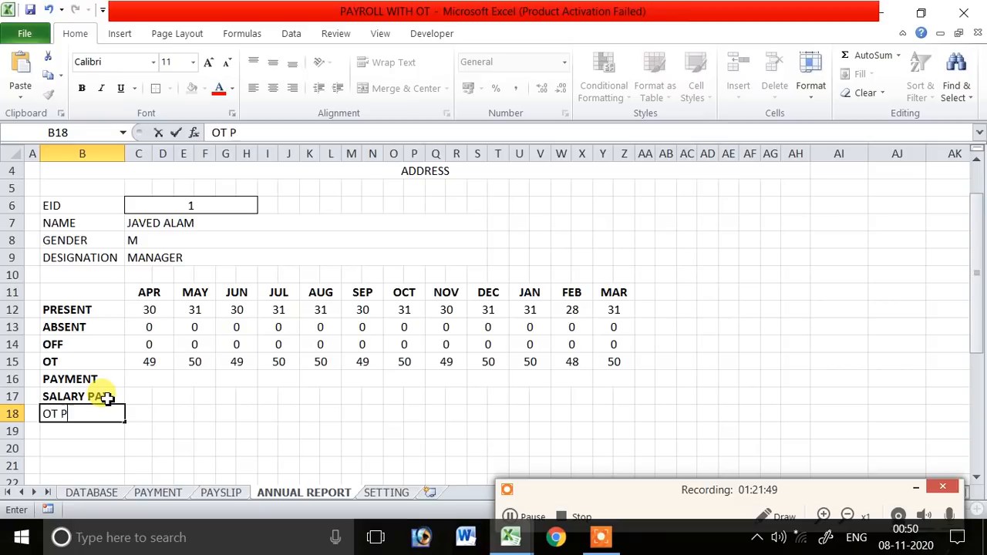
{"action": "type", "text": "AY"}
{"action": "key", "text": "Return"}
{"action": "left_click_drag", "start_coordinate": [147, 379], "coordinate": [634, 423]}
{"action": "left_click", "coordinate": [284, 432]}
{"action": "left_click", "coordinate": [147, 379]}
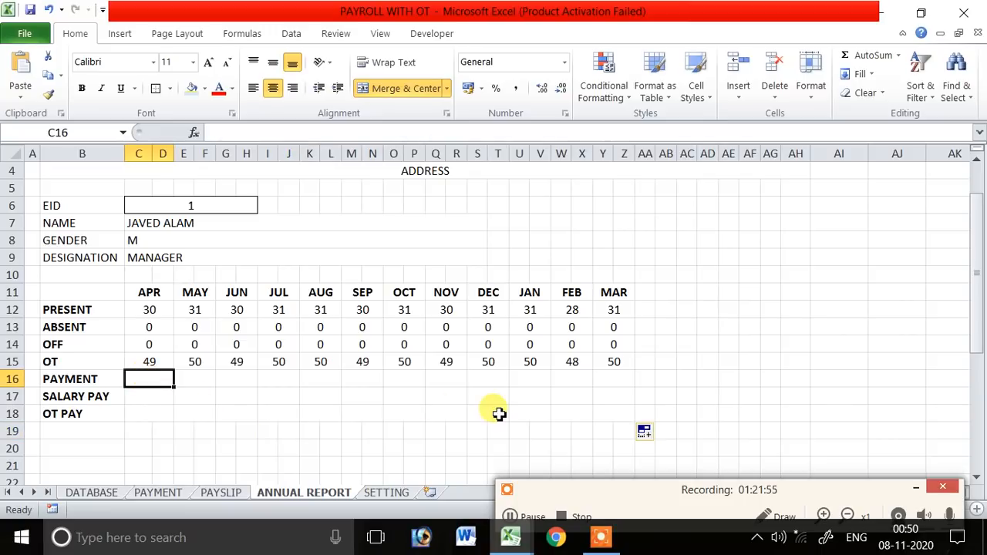
- Copy the SUMIFS formula text after the equals sign from the SALARY ADVANCE cell G19 on the PAYSLIP sheet
{"action": "left_click", "coordinate": [209, 494]}
{"action": "left_click", "coordinate": [427, 344]}
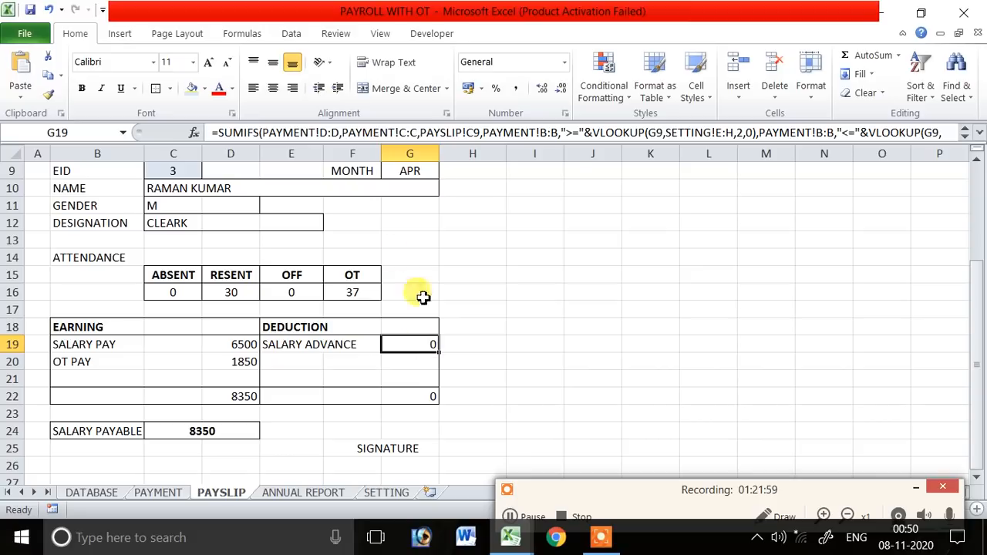
{"action": "left_click", "coordinate": [979, 134]}
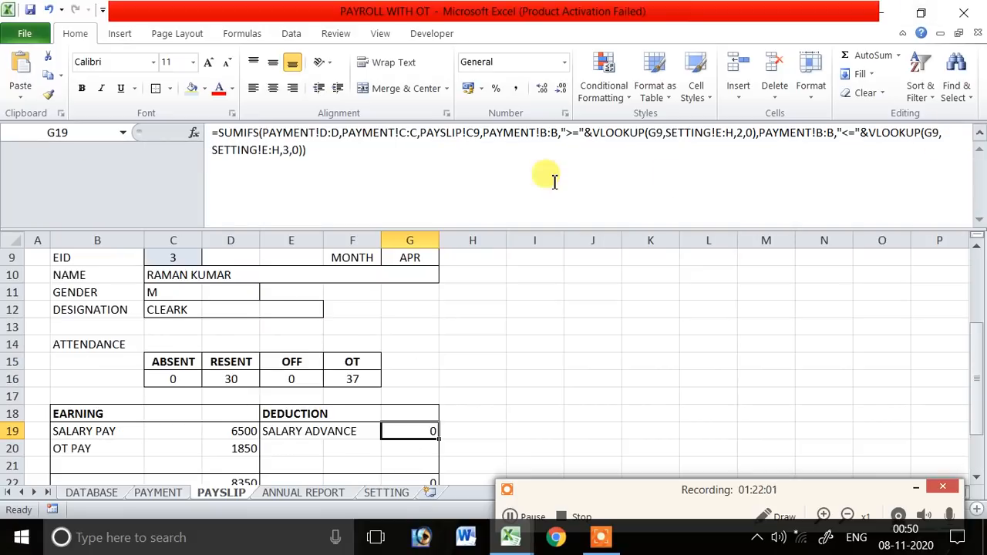
{"action": "left_click_drag", "start_coordinate": [215, 132], "coordinate": [347, 179]}
{"action": "key", "text": "ctrl+c"}
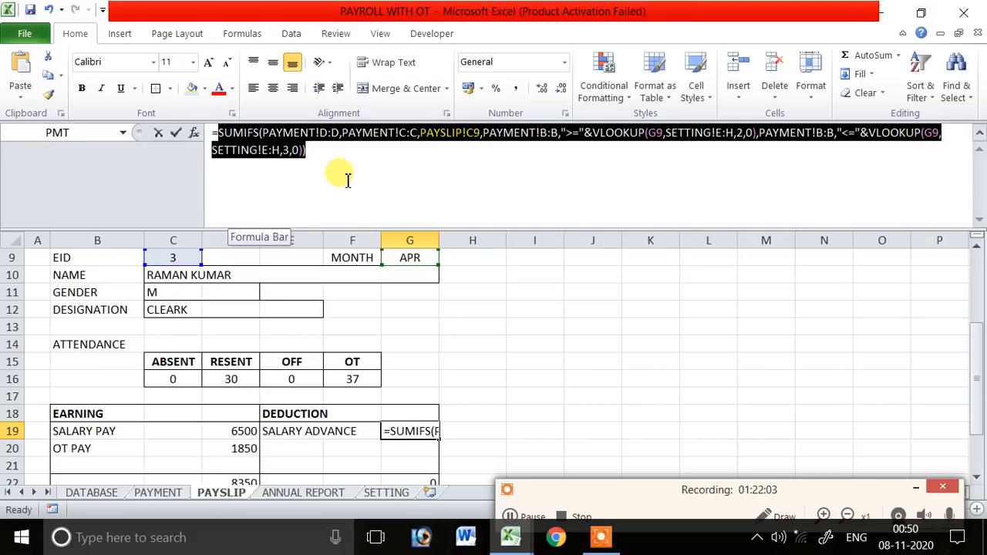
{"action": "key", "text": "Return"}
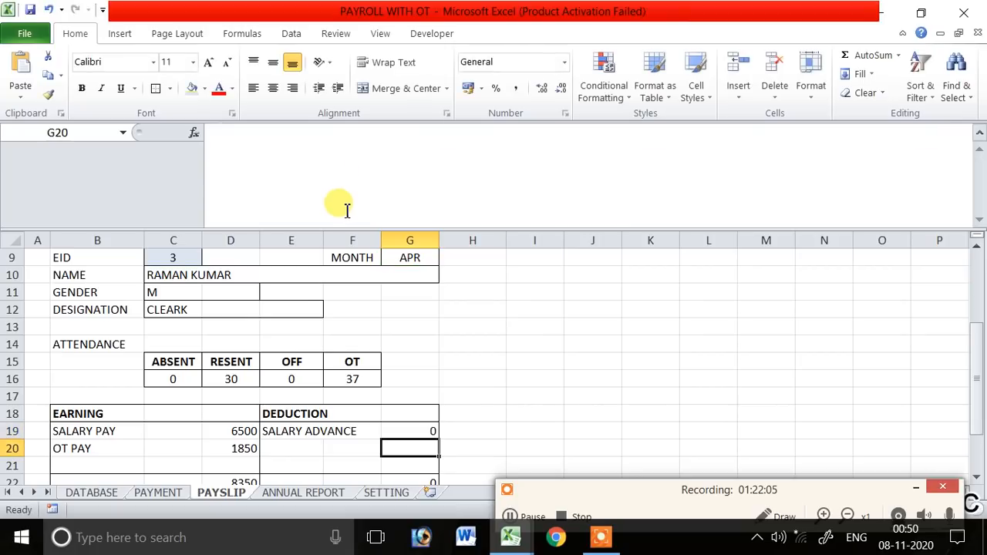
- Enter the copied SUMIFS formula in April's PAYMENT cell C16 on the ANNUAL REPORT sheet
{"action": "left_click", "coordinate": [162, 493]}
{"action": "left_click", "coordinate": [279, 498]}
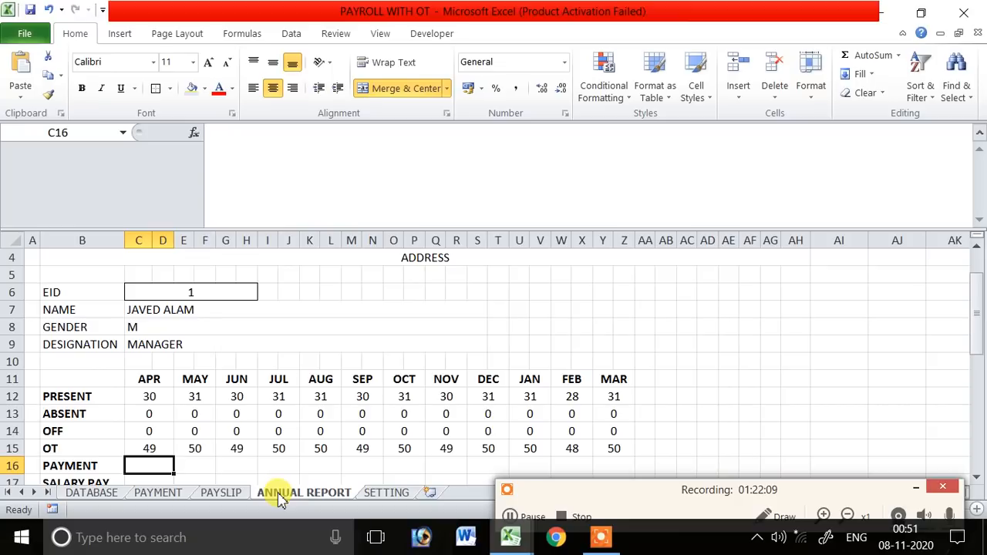
{"action": "scroll", "coordinate": [236, 370], "scroll_direction": "down", "scroll_amount": 1}
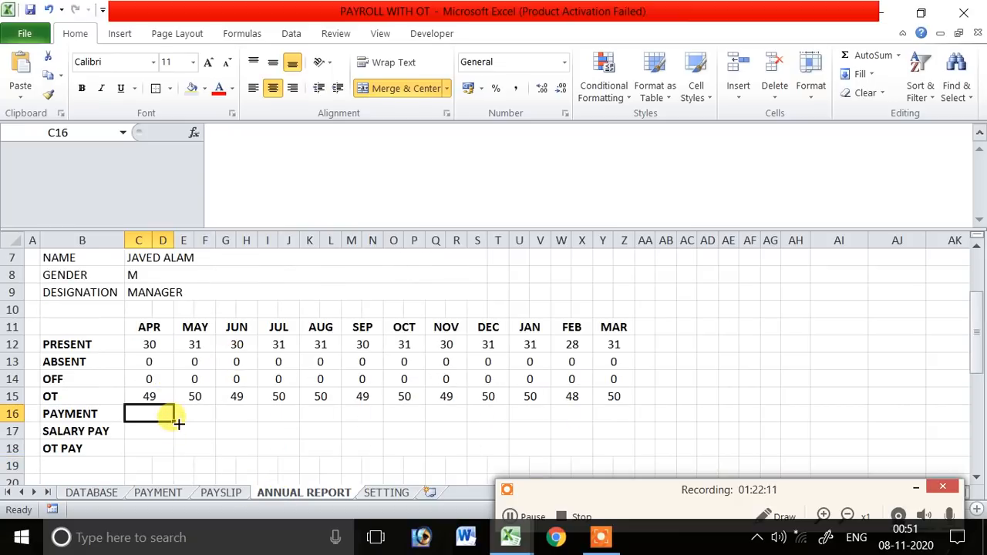
{"action": "type", "text": "="}
{"action": "key", "text": "ctrl+v"}
{"action": "key", "text": "Return"}
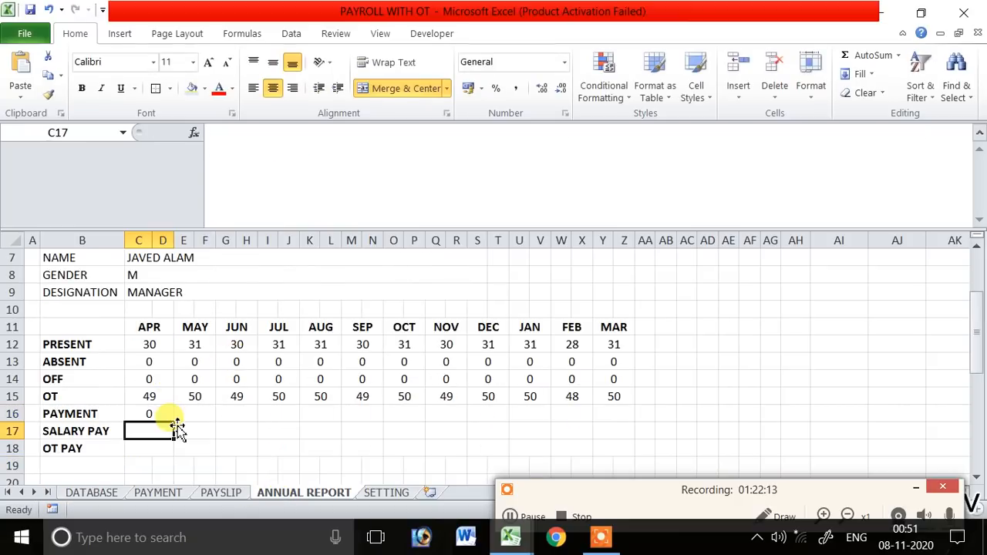
- Replace the PAYSLIP!C9 criterion in C16's SUMIFS formula with the EID cell C6
{"action": "left_click", "coordinate": [171, 417]}
{"action": "double_click", "coordinate": [171, 417]}
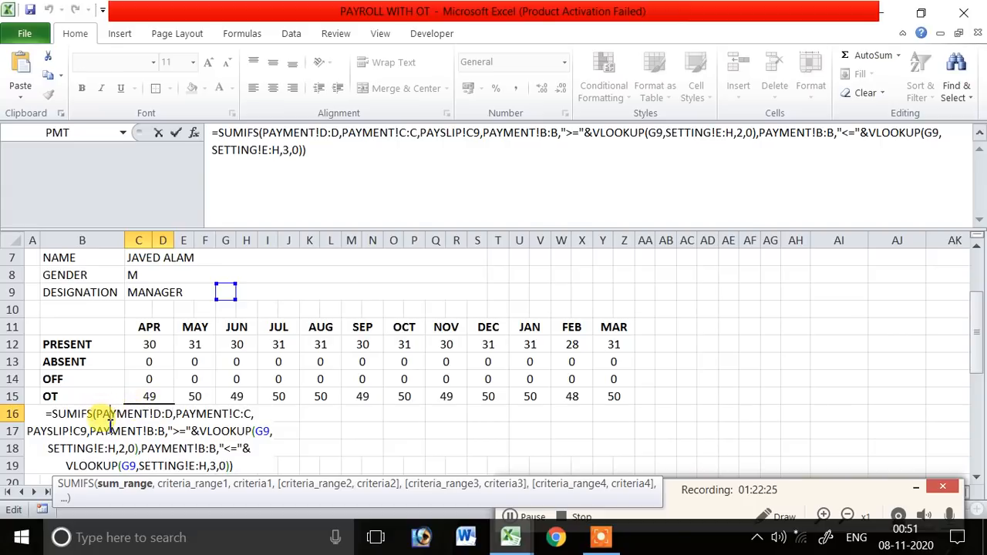
{"action": "left_click", "coordinate": [115, 483]}
{"action": "left_click", "coordinate": [188, 486]}
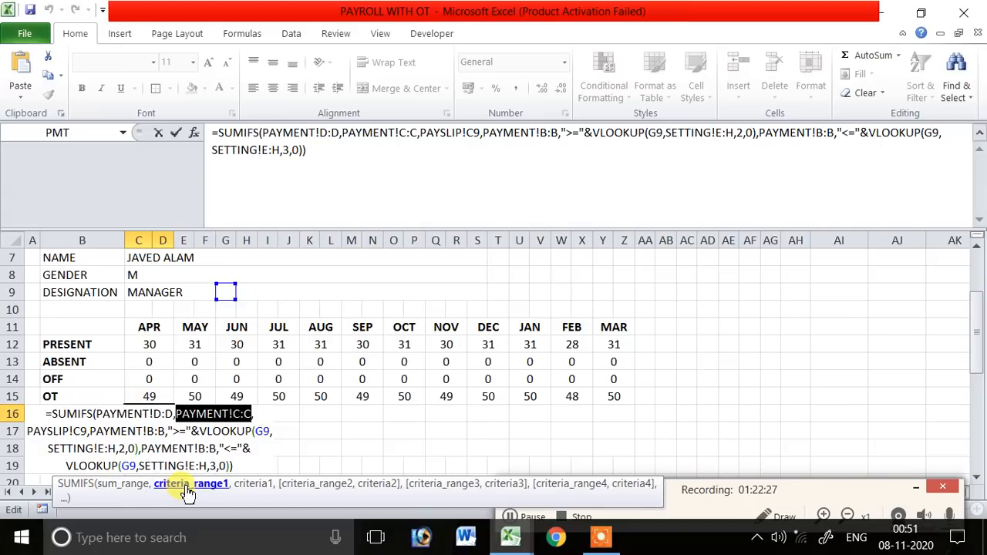
{"action": "left_click", "coordinate": [254, 486]}
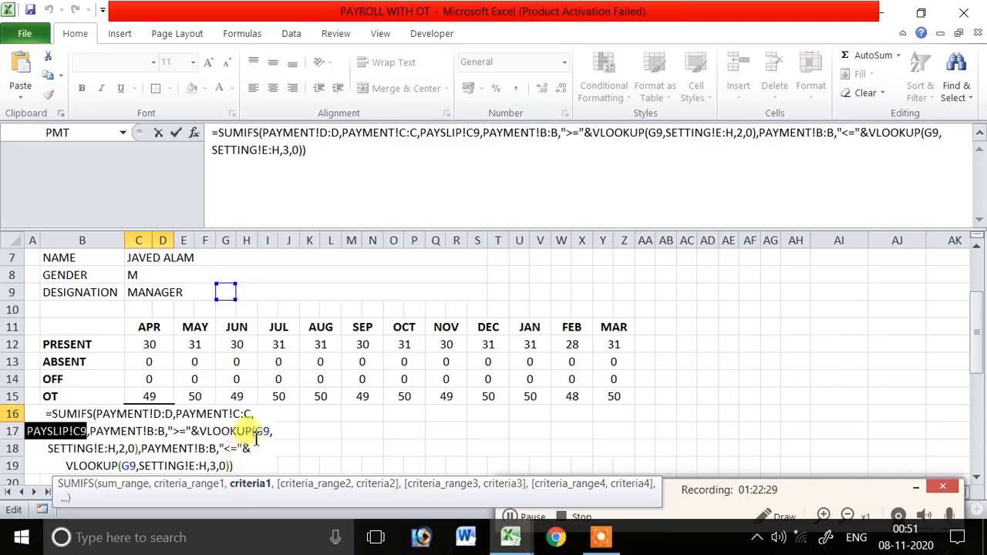
{"action": "left_click", "coordinate": [980, 137]}
{"action": "left_click_drag", "start_coordinate": [976, 286], "coordinate": [979, 231]}
{"action": "left_click", "coordinate": [145, 258]}
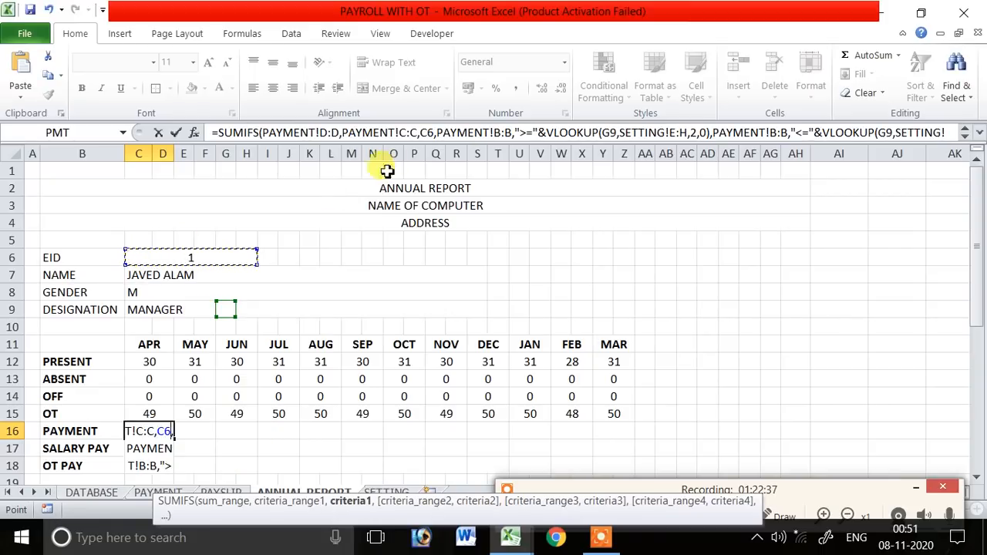
- Change the start-date VLOOKUP's lookup value in C16 from G9 to the APR header cell C11
{"action": "left_click", "coordinate": [432, 133]}
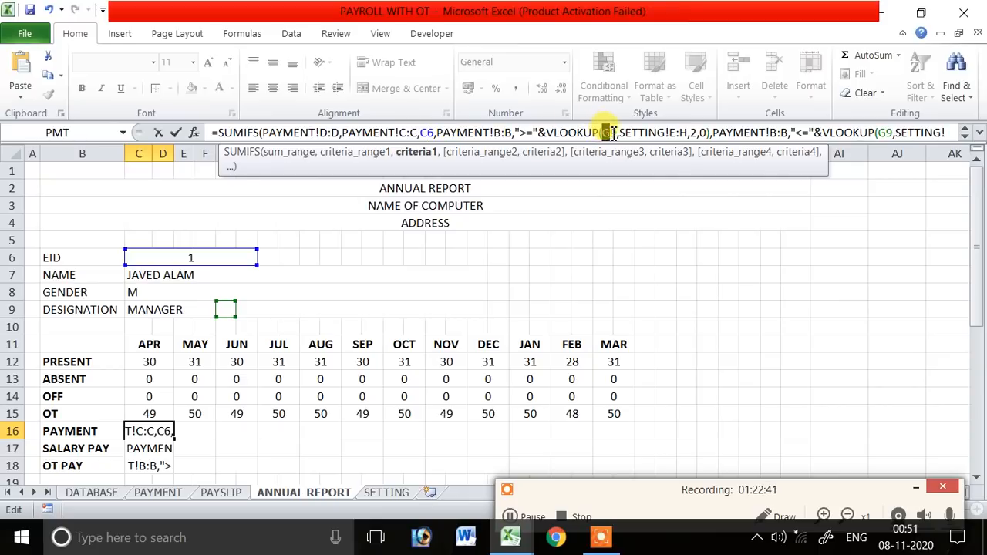
{"action": "left_click", "coordinate": [139, 348]}
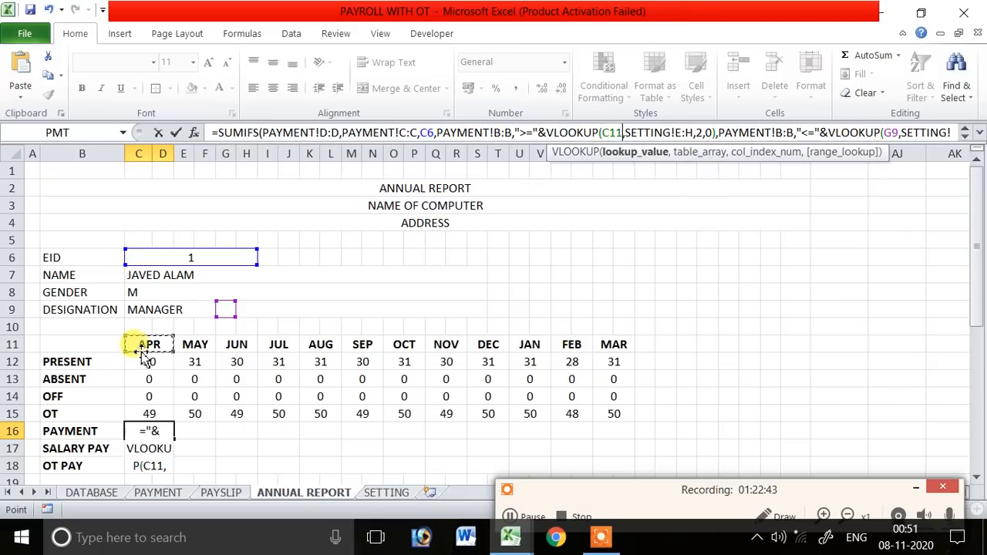
{"action": "key", "text": "Return"}
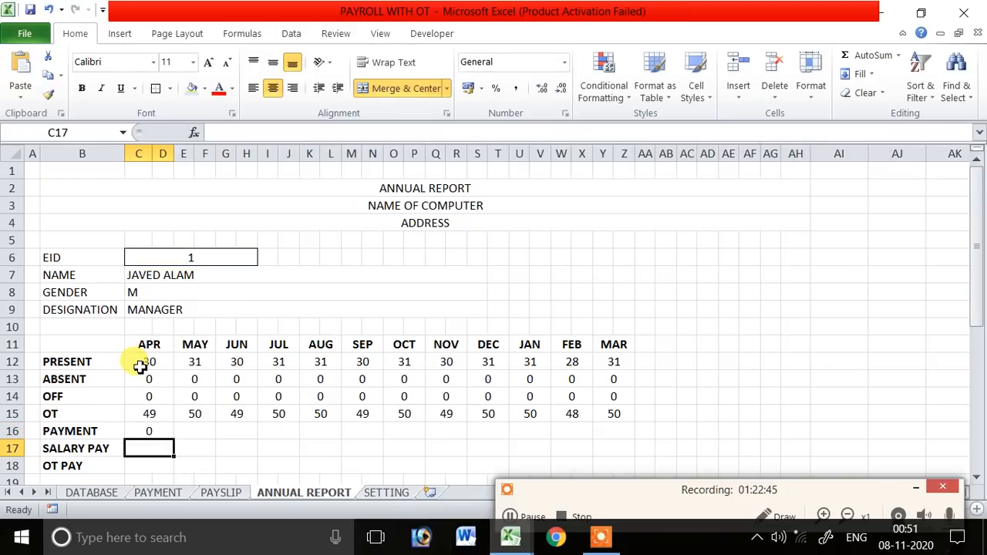
- Change the end-date VLOOKUP's lookup value in April's PAYMENT cell C16 from G9 to the APR header cell C11
{"action": "left_click", "coordinate": [154, 430]}
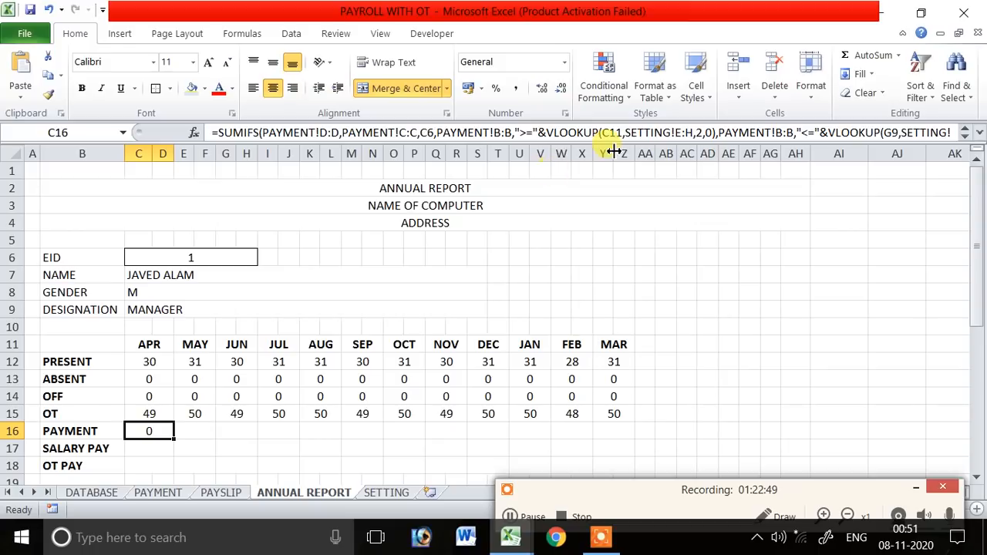
{"action": "left_click", "coordinate": [965, 133]}
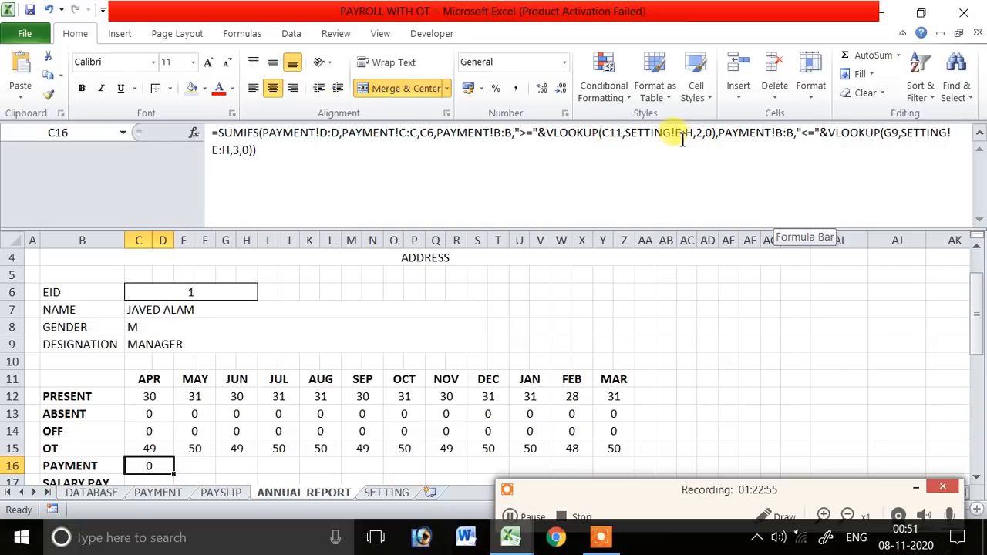
{"action": "double_click", "coordinate": [889, 134]}
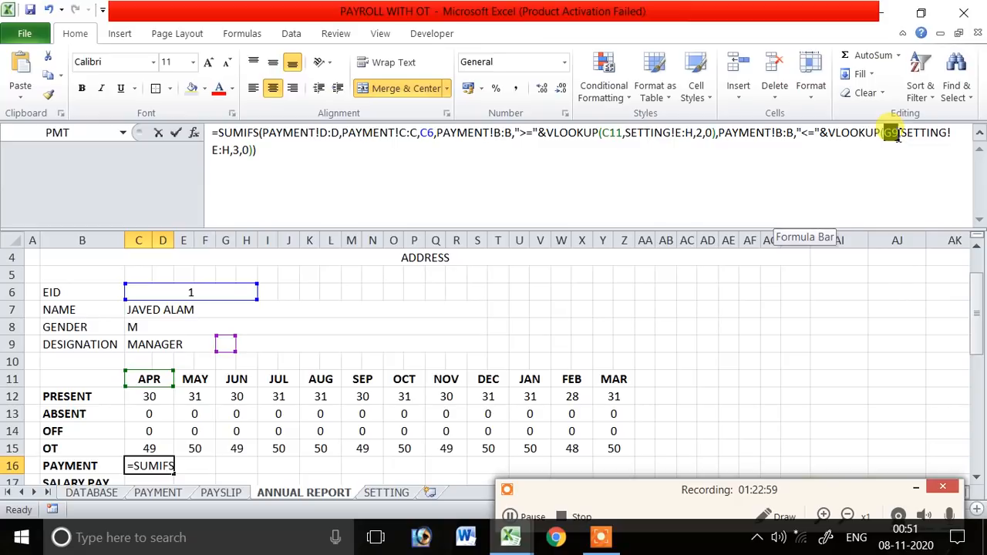
{"action": "left_click", "coordinate": [137, 378]}
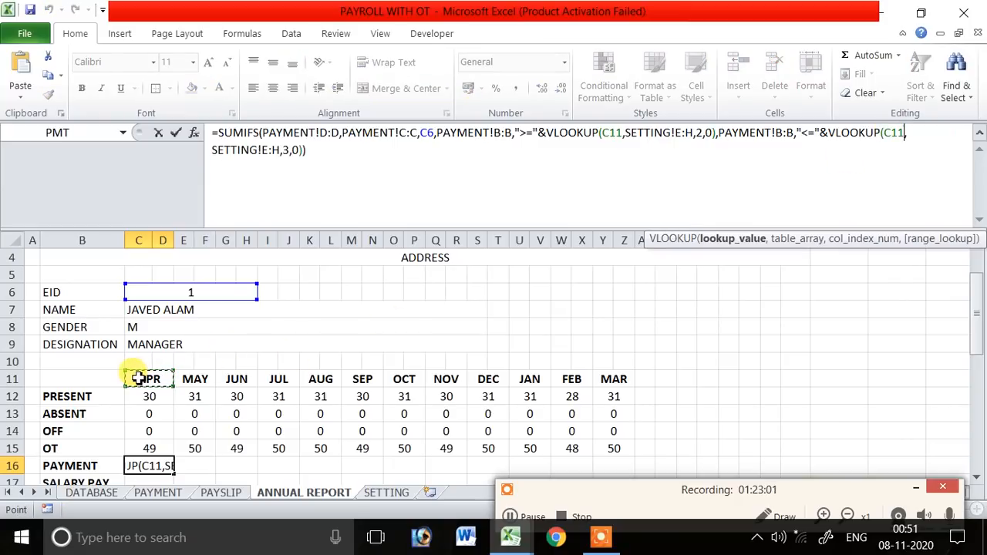
{"action": "key", "text": "Return"}
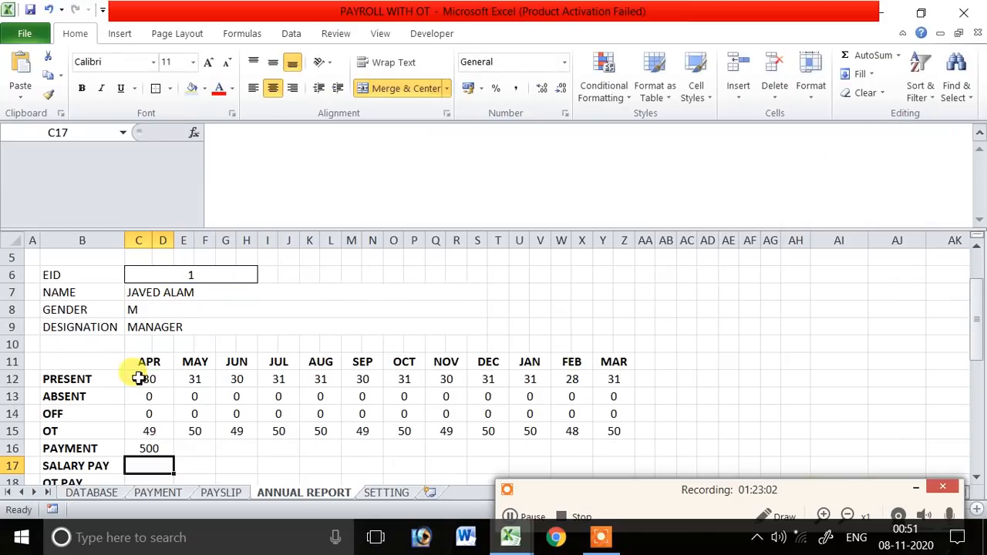
- Copy the SUMIFS formula text after the equals sign from April's PAYMENT cell C16
{"action": "left_click", "coordinate": [147, 448]}
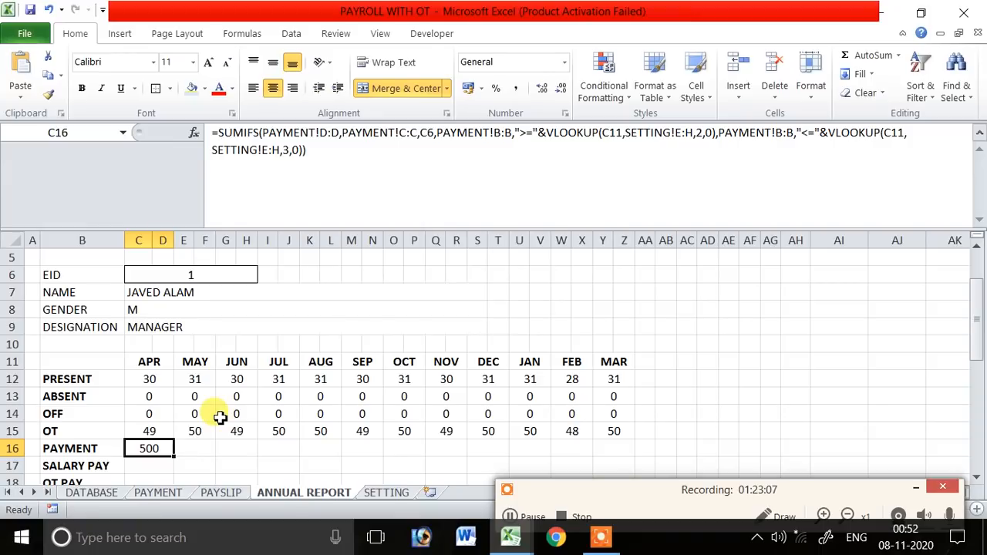
{"action": "left_click_drag", "start_coordinate": [214, 133], "coordinate": [381, 167]}
{"action": "key", "text": "ctrl+c"}
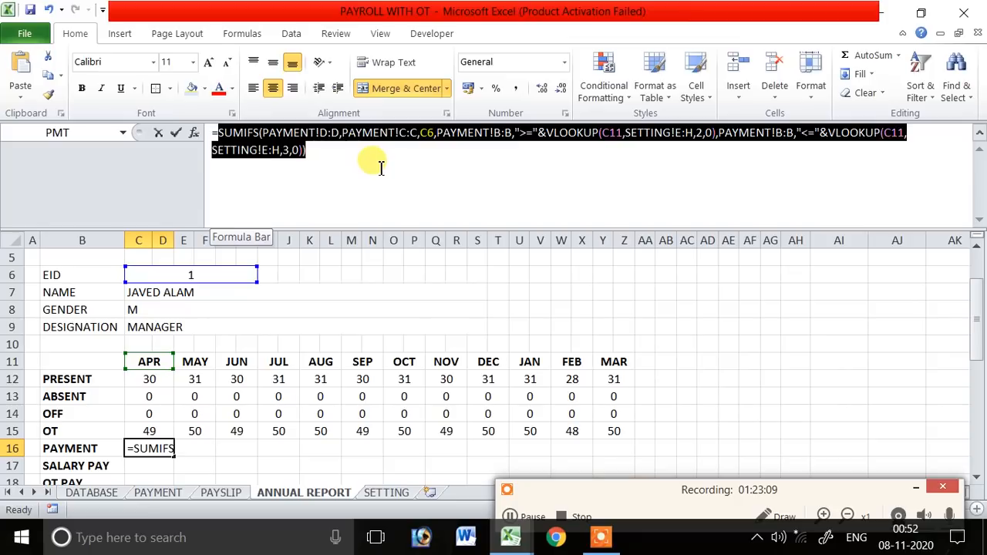
{"action": "key", "text": "Return"}
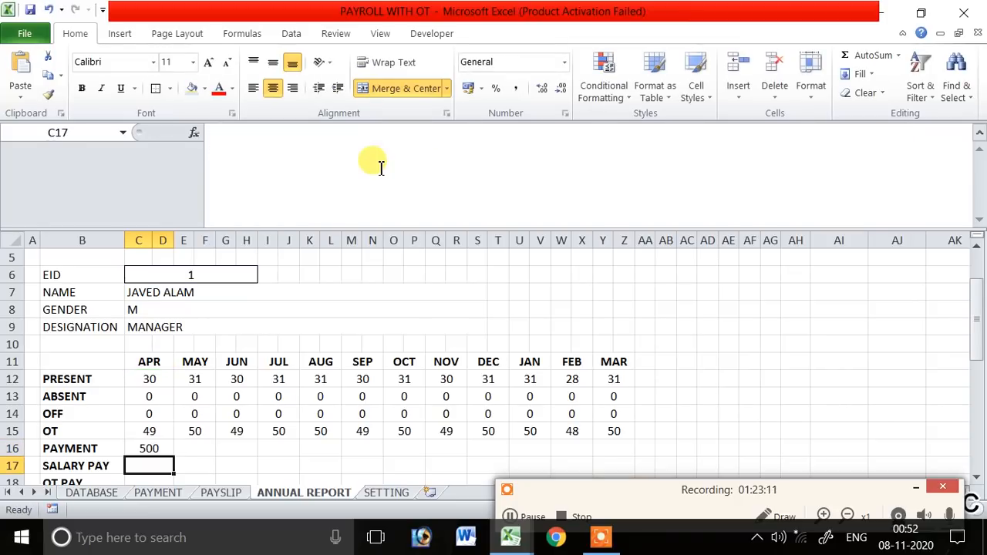
- Enter the copied SUMIFS formula after an equals sign in each PAYMENT cell of row 16 from MAY through MAR
{"action": "scroll", "coordinate": [286, 255], "scroll_direction": "down", "scroll_amount": 2}
{"action": "left_click", "coordinate": [200, 344]}
{"action": "type", "text": "="}
{"action": "key", "text": "ctrl+v"}
{"action": "key", "text": "Return"}
{"action": "left_click", "coordinate": [199, 344]}
{"action": "key", "text": "Right"}
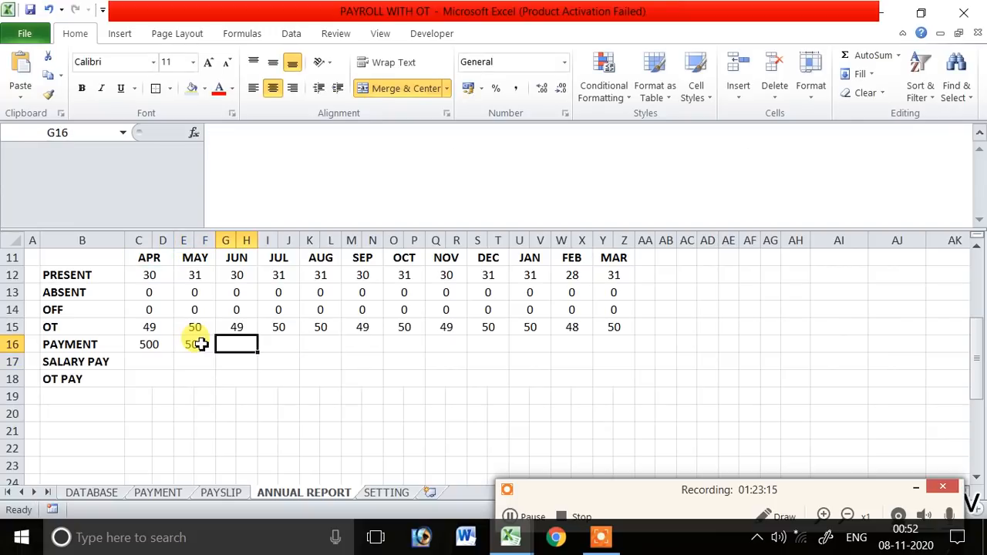
{"action": "type", "text": "="}
{"action": "key", "text": "ctrl+v"}
{"action": "key", "text": "Return"}
{"action": "key", "text": "Up"}
{"action": "key", "text": "Right"}
{"action": "type", "text": "="}
{"action": "key", "text": "ctrl+v"}
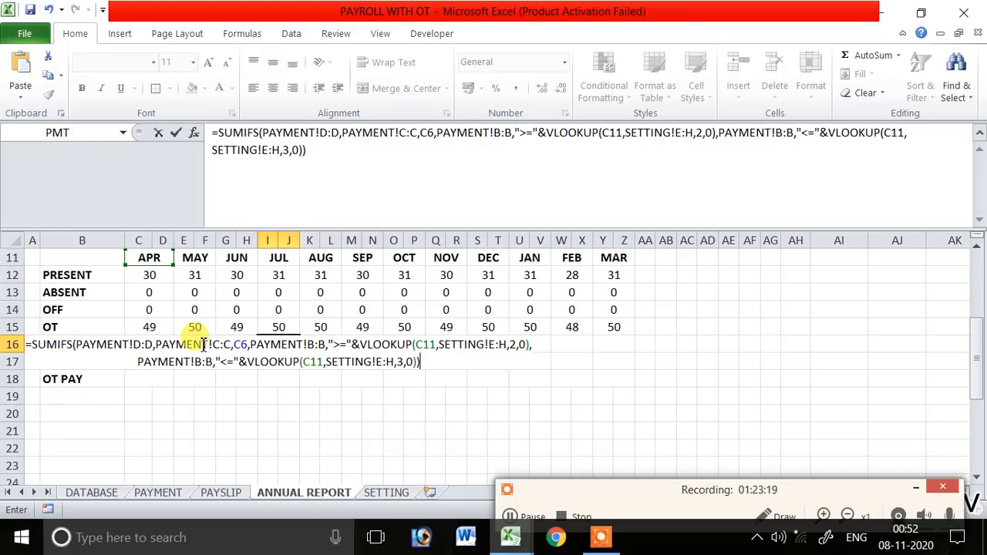
{"action": "key", "text": "Return"}
{"action": "key", "text": "Up"}
{"action": "key", "text": "Right"}
{"action": "type", "text": "="}
{"action": "key", "text": "ctrl+v"}
{"action": "key", "text": "Return"}
{"action": "key", "text": "Up"}
{"action": "key", "text": "Right"}
{"action": "type", "text": "="}
{"action": "key", "text": "ctrl+v"}
{"action": "key", "text": "Return"}
{"action": "key", "text": "Up"}
{"action": "key", "text": "Right"}
{"action": "type", "text": "="}
{"action": "key", "text": "ctrl+v"}
{"action": "key", "text": "Return"}
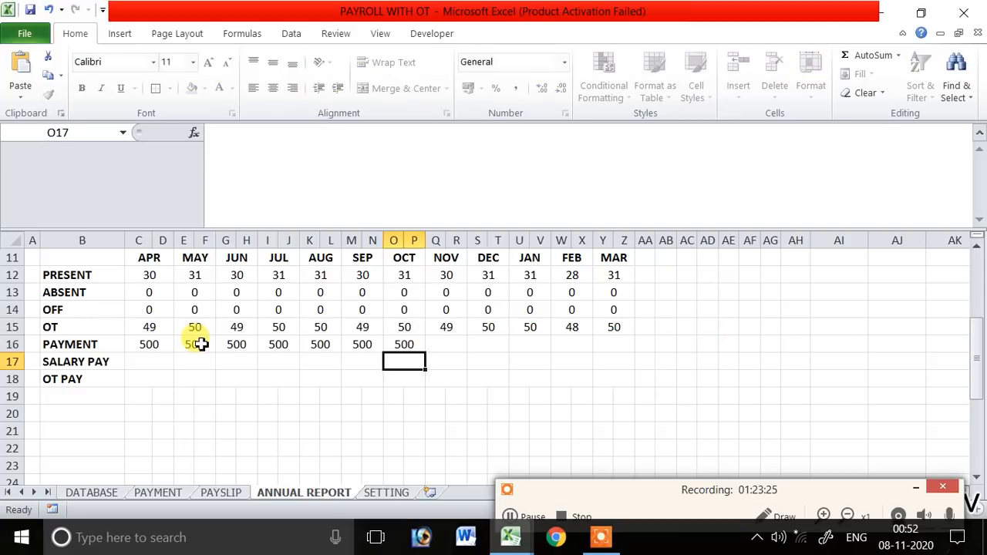
{"action": "key", "text": "Up"}
{"action": "key", "text": "Right"}
{"action": "type", "text": "="}
{"action": "key", "text": "ctrl+v"}
{"action": "key", "text": "Return"}
{"action": "key", "text": "Up"}
{"action": "key", "text": "Right"}
{"action": "type", "text": "="}
{"action": "key", "text": "ctrl+v"}
{"action": "key", "text": "Return"}
{"action": "key", "text": "Up"}
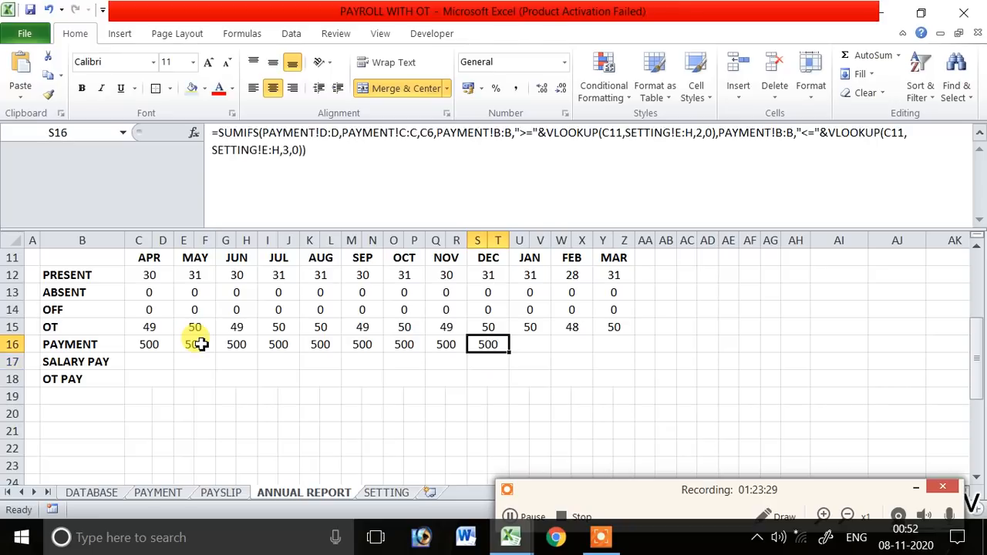
{"action": "key", "text": "Right"}
{"action": "type", "text": "="}
{"action": "key", "text": "ctrl+v"}
{"action": "key", "text": "Return"}
{"action": "key", "text": "Up"}
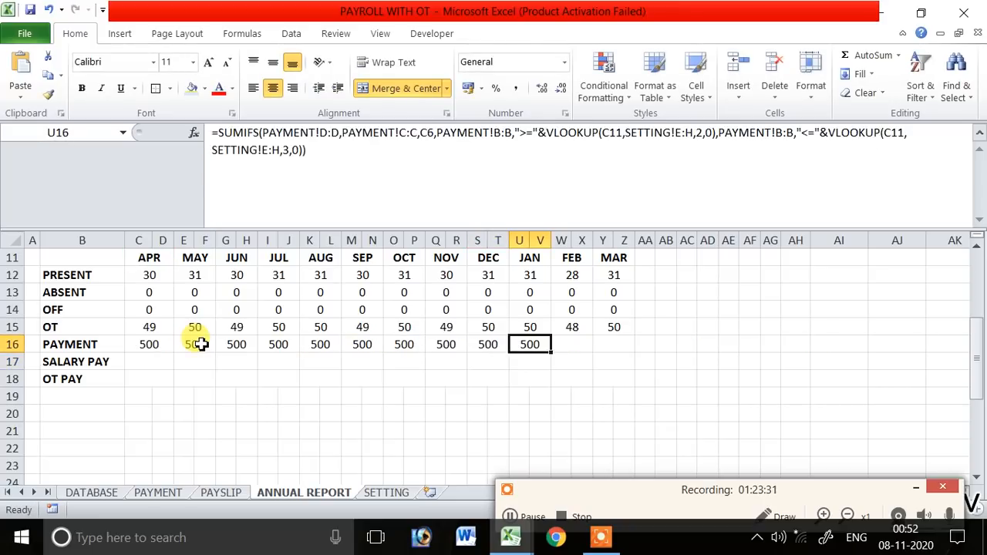
{"action": "key", "text": "Right"}
{"action": "type", "text": "="}
{"action": "key", "text": "ctrl+v"}
{"action": "key", "text": "Return"}
{"action": "key", "text": "Up"}
{"action": "key", "text": "Right"}
{"action": "type", "text": "="}
{"action": "key", "text": "Return"}
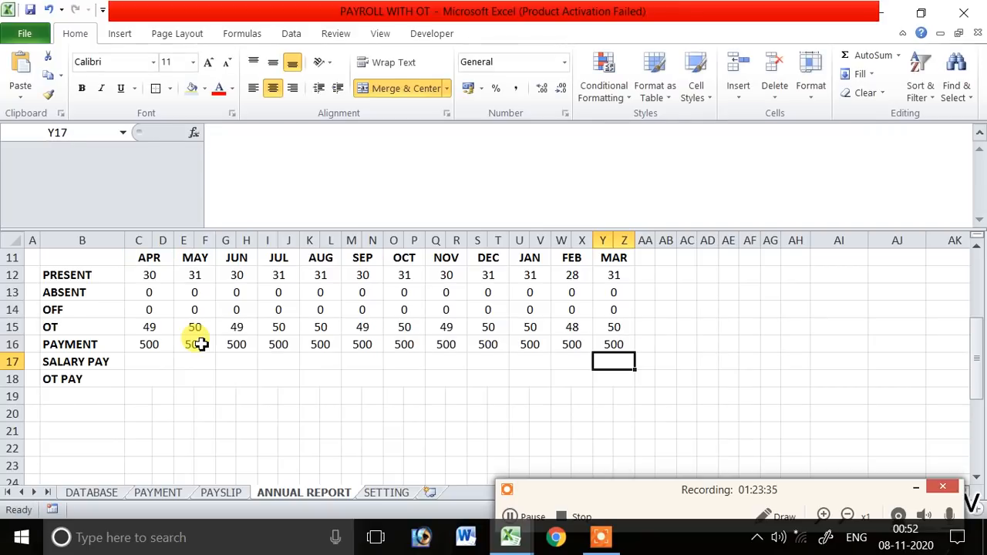
- Change the start-date VLOOKUP's lookup value in May's PAYMENT cell E16 to the MAY header cell E11
{"action": "left_click", "coordinate": [199, 346]}
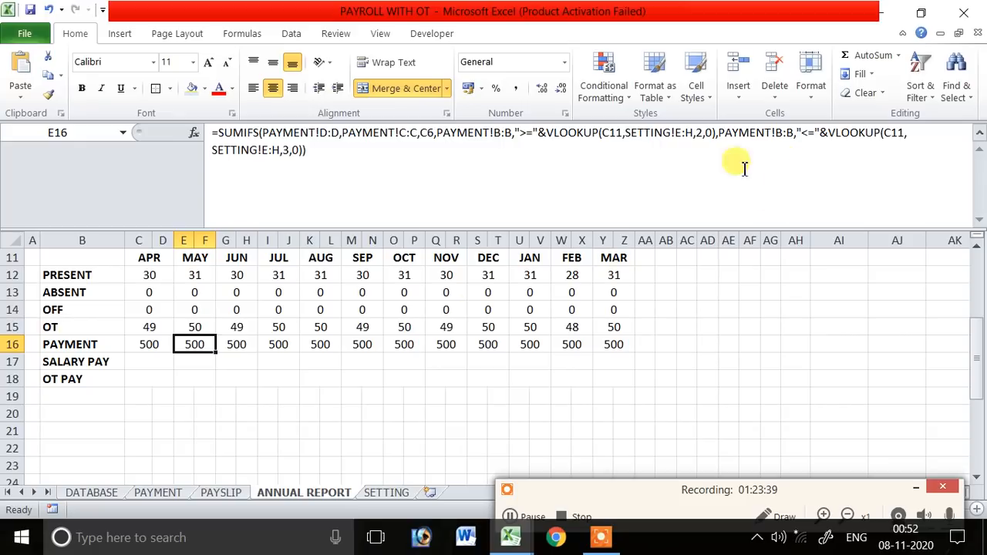
{"action": "left_click", "coordinate": [610, 132]}
{"action": "type", "text": "E"}
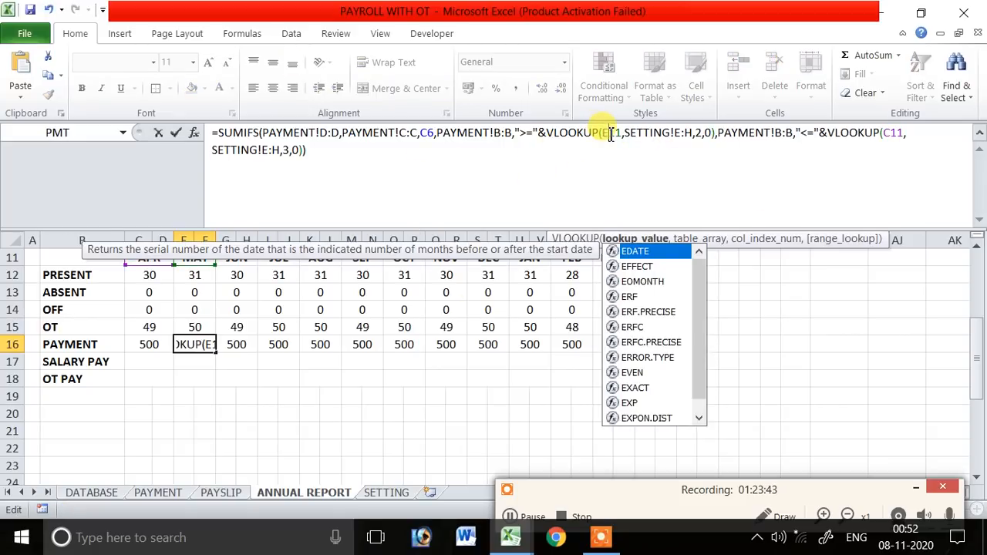
{"action": "key", "text": "Return"}
{"action": "key", "text": "Return"}
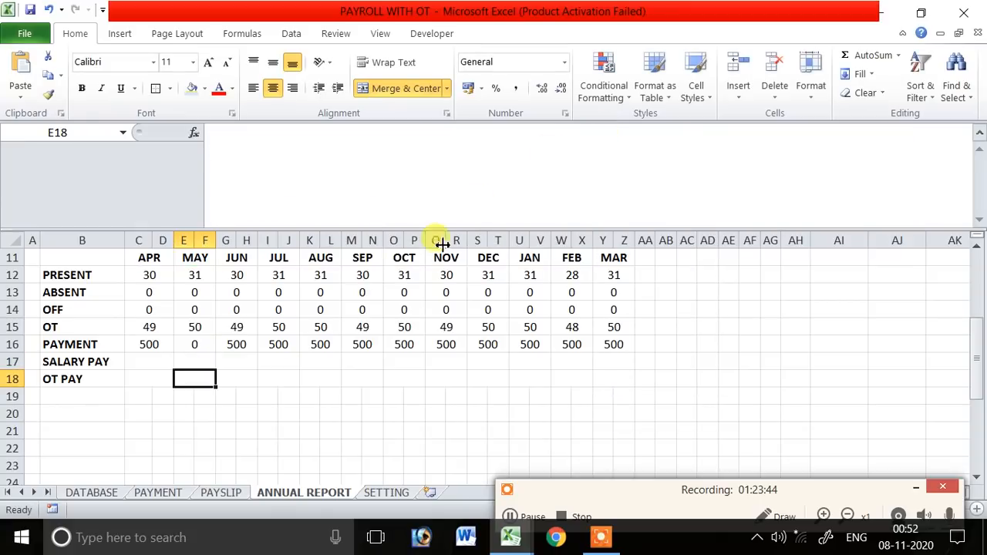
- Change the end-date VLOOKUP's lookup value in May's PAYMENT cell E16 to E11
{"action": "left_click", "coordinate": [198, 344]}
{"action": "left_click", "coordinate": [225, 344]}
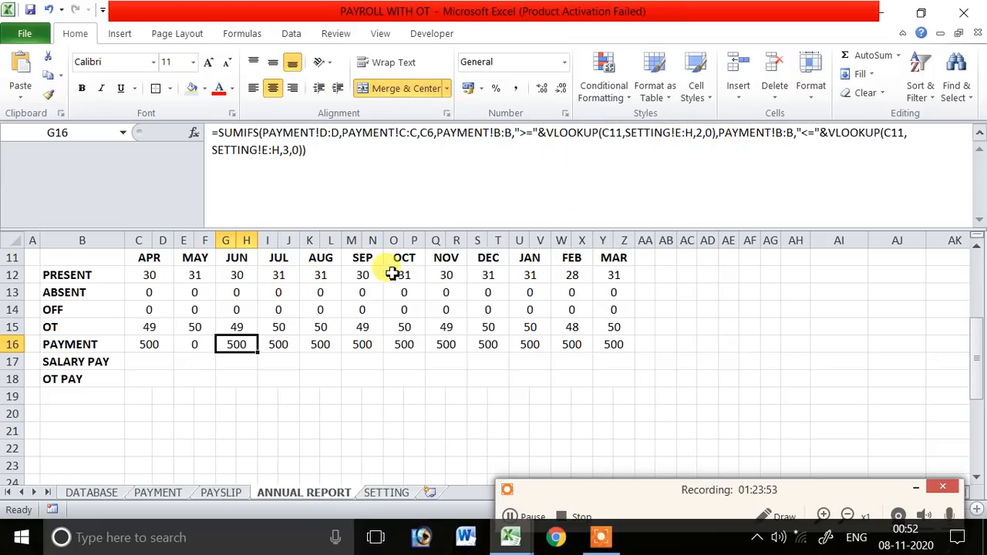
{"action": "left_click", "coordinate": [199, 344]}
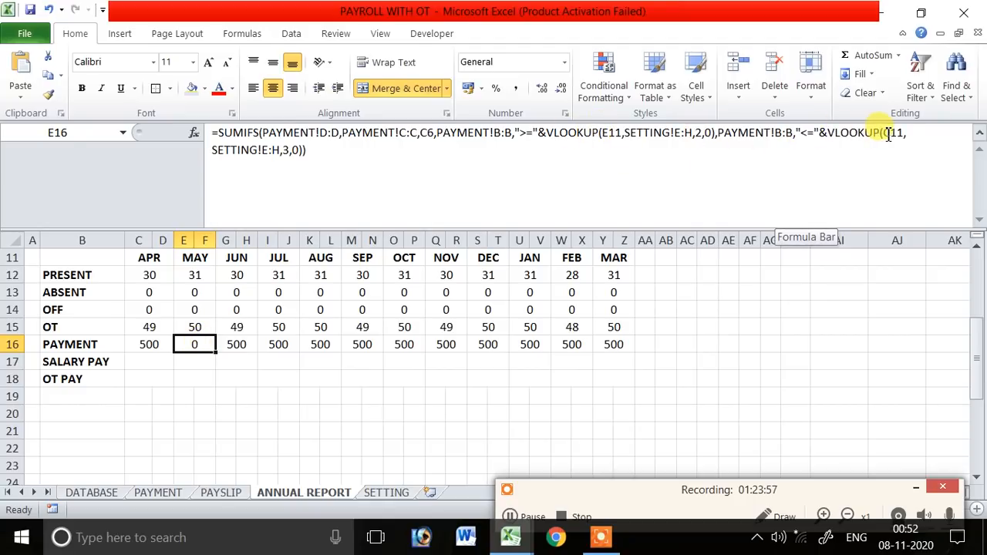
{"action": "left_click_drag", "start_coordinate": [885, 134], "coordinate": [891, 134]}
{"action": "type", "text": "W"}
{"action": "key", "text": "BackSpace"}
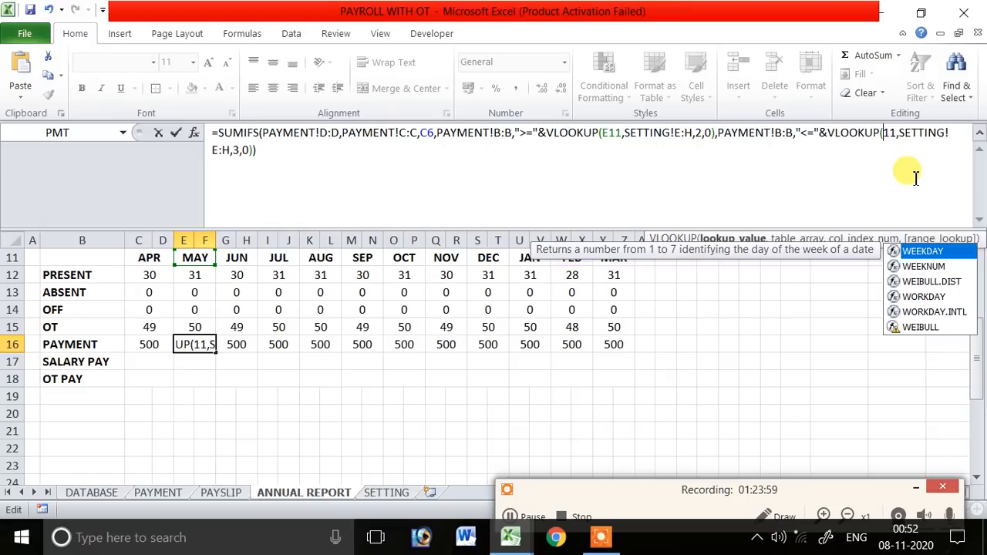
{"action": "type", "text": "E"}
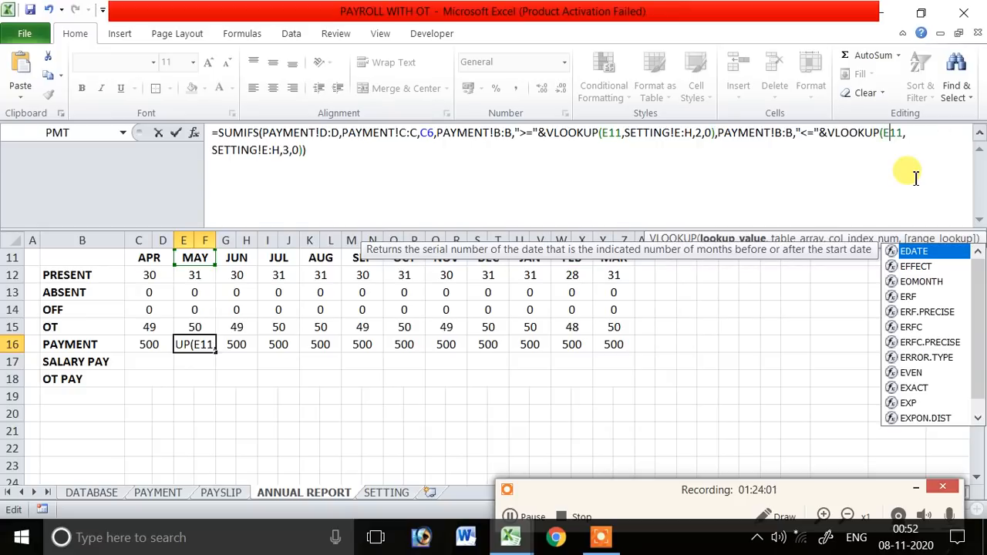
{"action": "key", "text": "Return"}
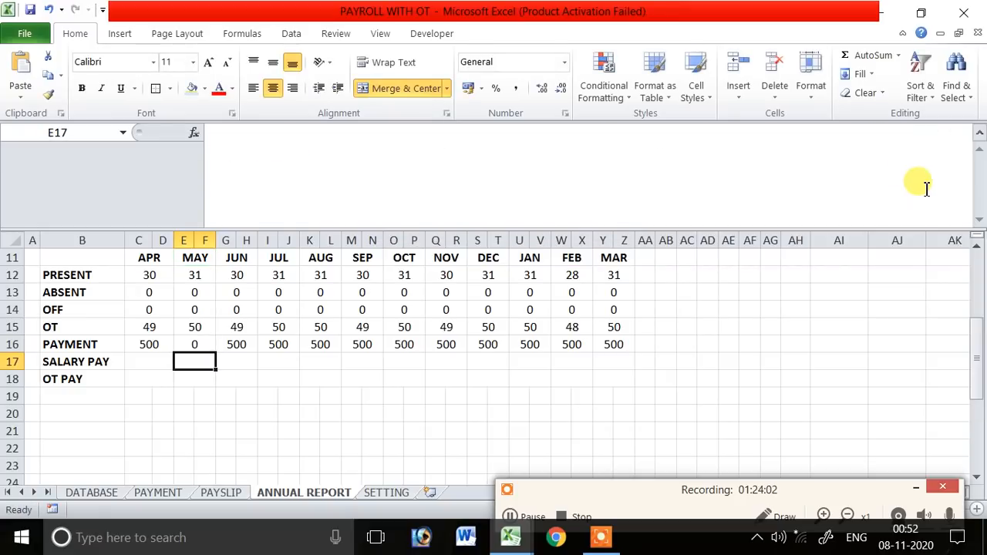
- Change both VLOOKUP lookup values in June's PAYMENT cell G16 to the JUN header cell G11
{"action": "left_click", "coordinate": [229, 347]}
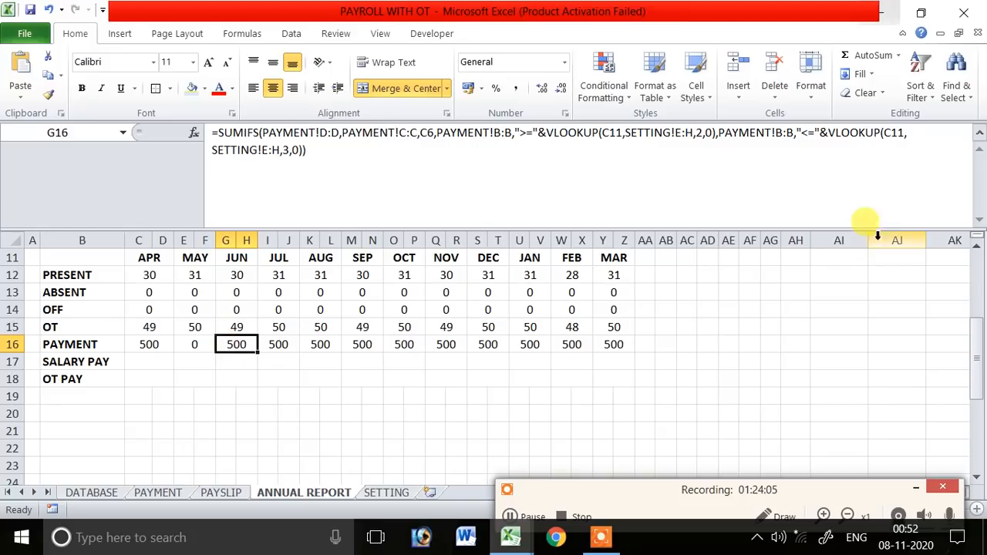
{"action": "left_click", "coordinate": [887, 133]}
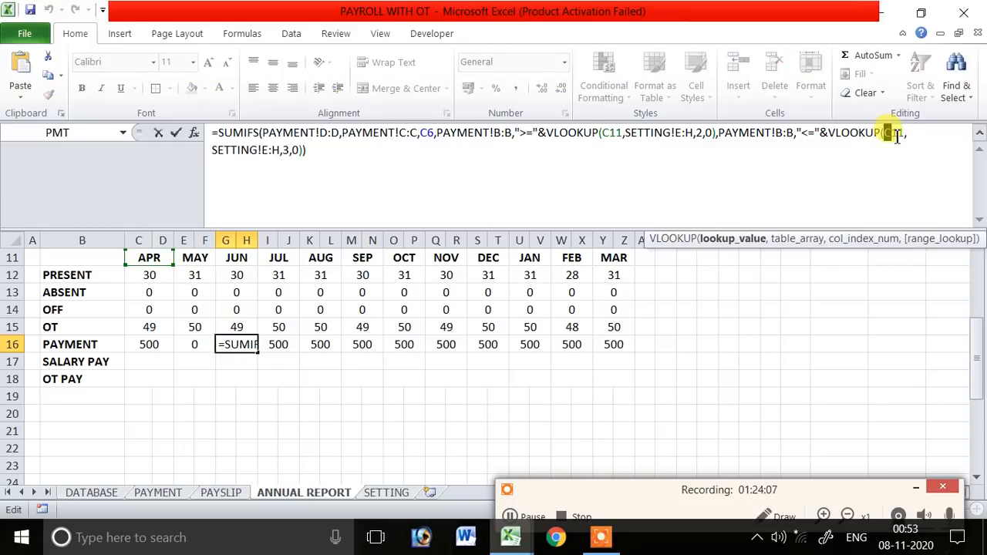
{"action": "type", "text": "F"}
{"action": "key", "text": "BackSpace"}
{"action": "type", "text": "G"}
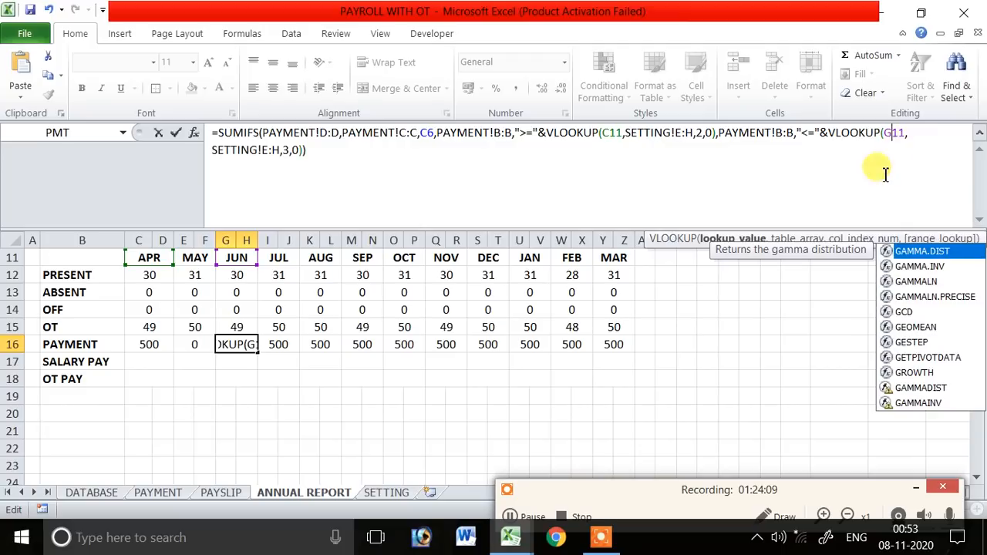
{"action": "left_click_drag", "start_coordinate": [603, 133], "coordinate": [614, 133]}
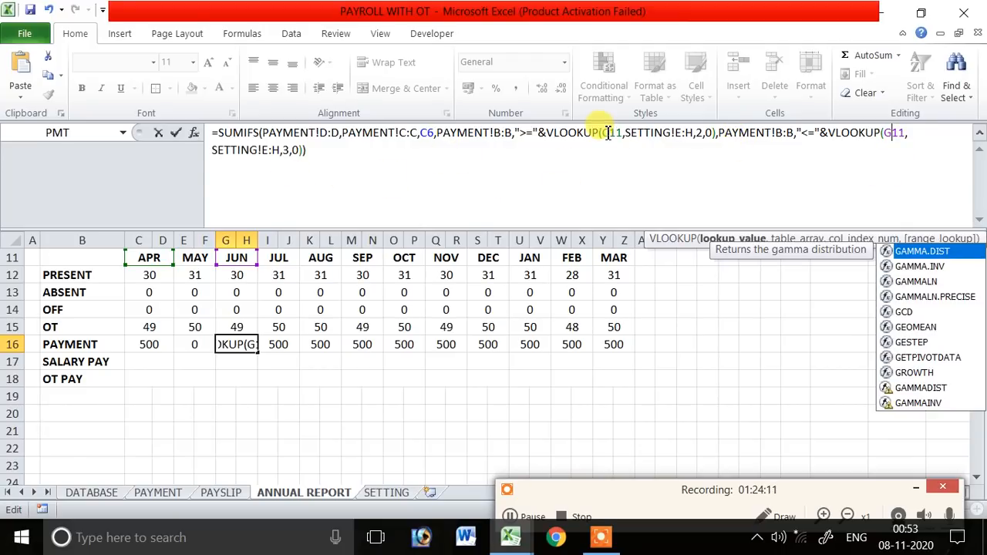
{"action": "type", "text": "G"}
{"action": "key", "text": "Return"}
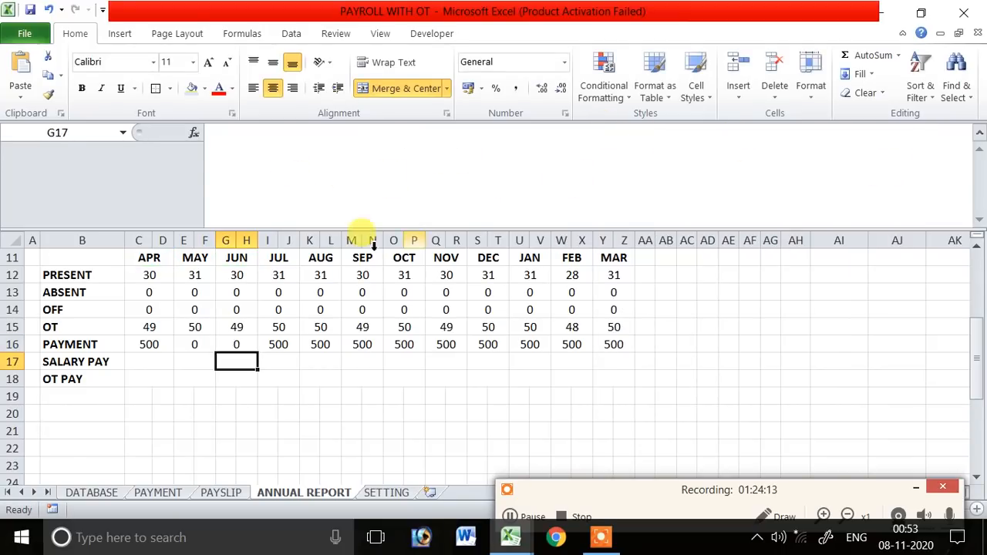
- Collapse the expanded formula bar back to a single line
{"action": "left_click", "coordinate": [511, 515]}
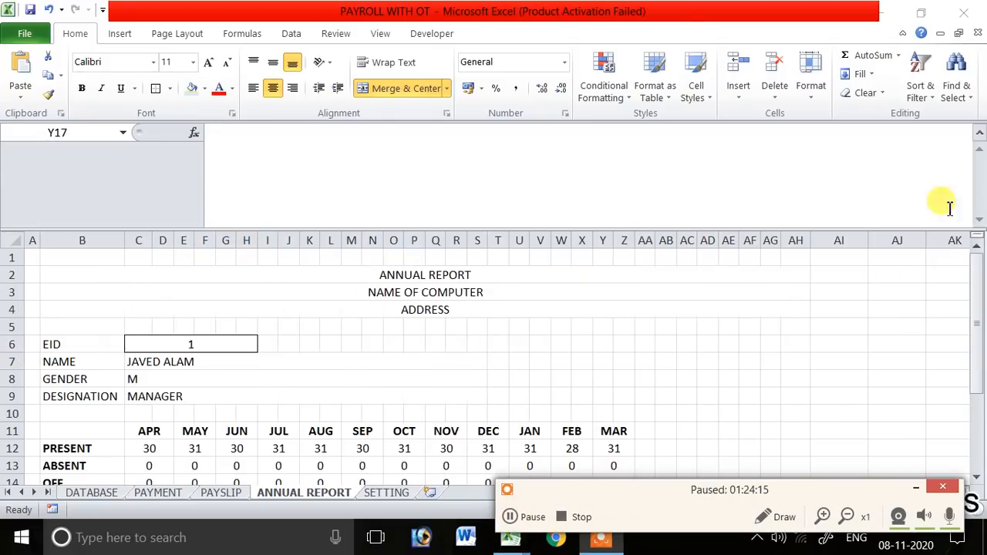
{"action": "left_click", "coordinate": [979, 135]}
{"action": "left_click", "coordinate": [749, 308]}
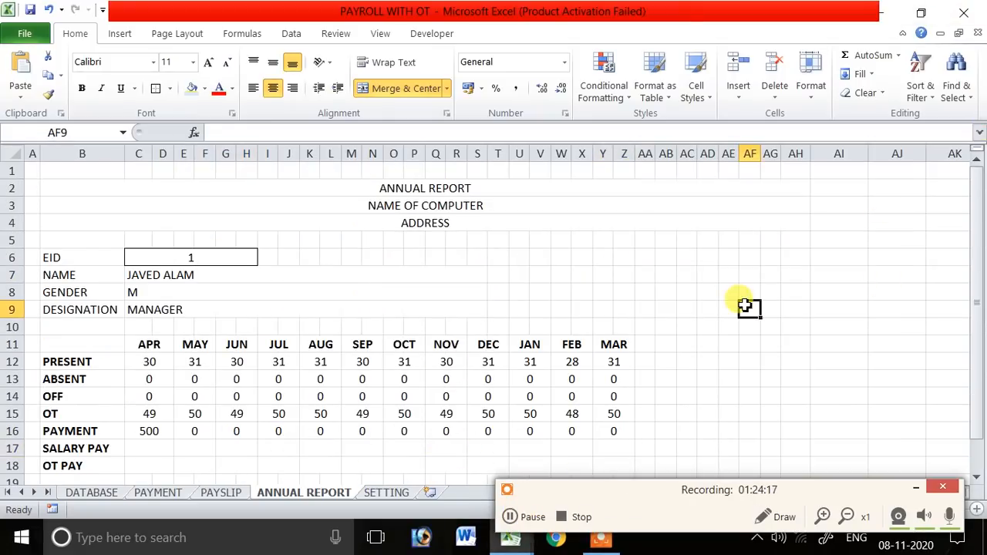
{"action": "scroll", "coordinate": [564, 291], "scroll_direction": "down", "scroll_amount": 2}
{"action": "left_click", "coordinate": [77, 344]}
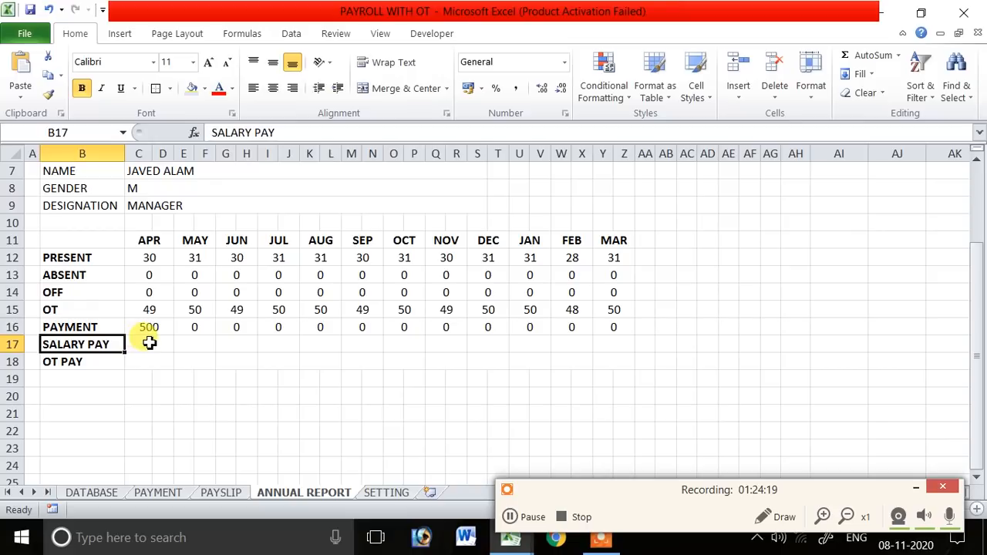
{"action": "left_click", "coordinate": [147, 343]}
{"action": "left_click", "coordinate": [114, 324]}
{"action": "left_click", "coordinate": [149, 327]}
{"action": "left_click", "coordinate": [281, 325]}
{"action": "left_click", "coordinate": [448, 309]}
{"action": "left_click", "coordinate": [670, 311]}
{"action": "left_click", "coordinate": [771, 311]}
{"action": "left_click", "coordinate": [151, 344]}
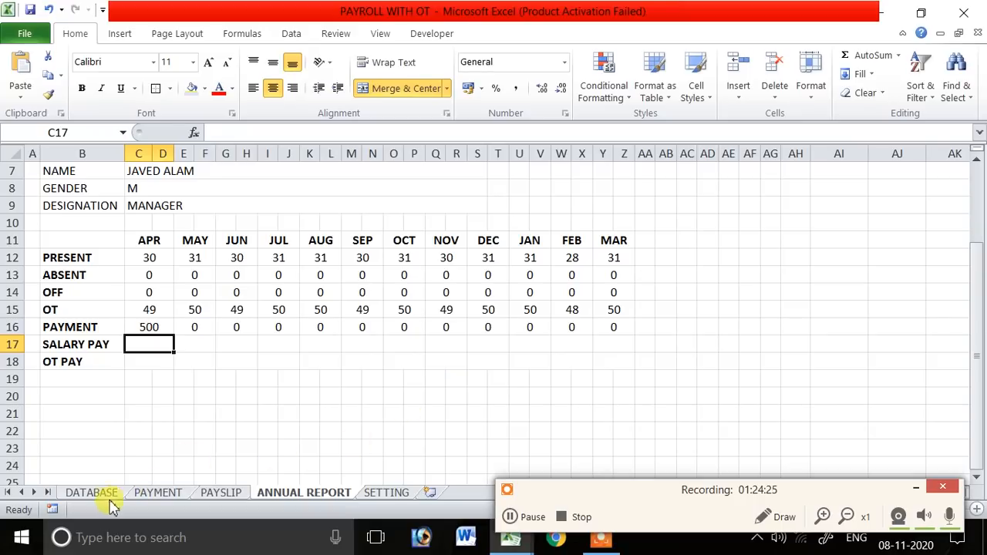
- Enter the labels SALARY, SALARY PD and OT HRS in cells V6 to V8 of the ANNUAL REPORT sheet
{"action": "scroll", "coordinate": [365, 413], "scroll_direction": "up", "scroll_amount": 1}
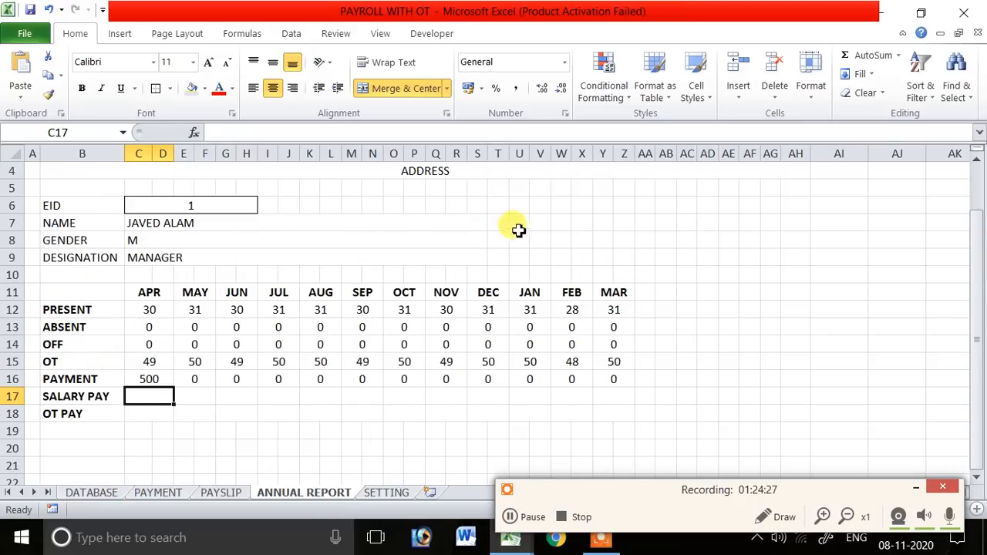
{"action": "left_click", "coordinate": [540, 215]}
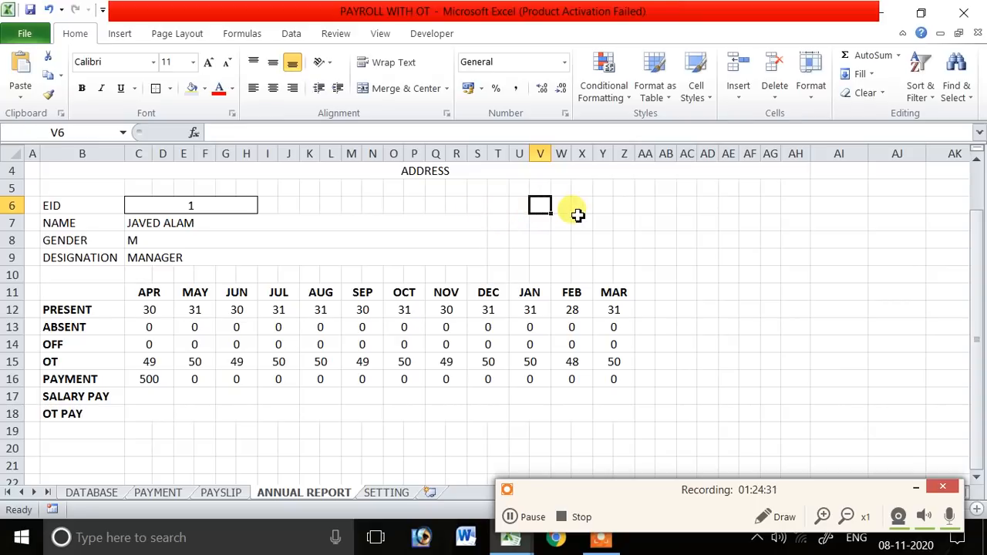
{"action": "type", "text": "SALARY"}
{"action": "key", "text": "Return"}
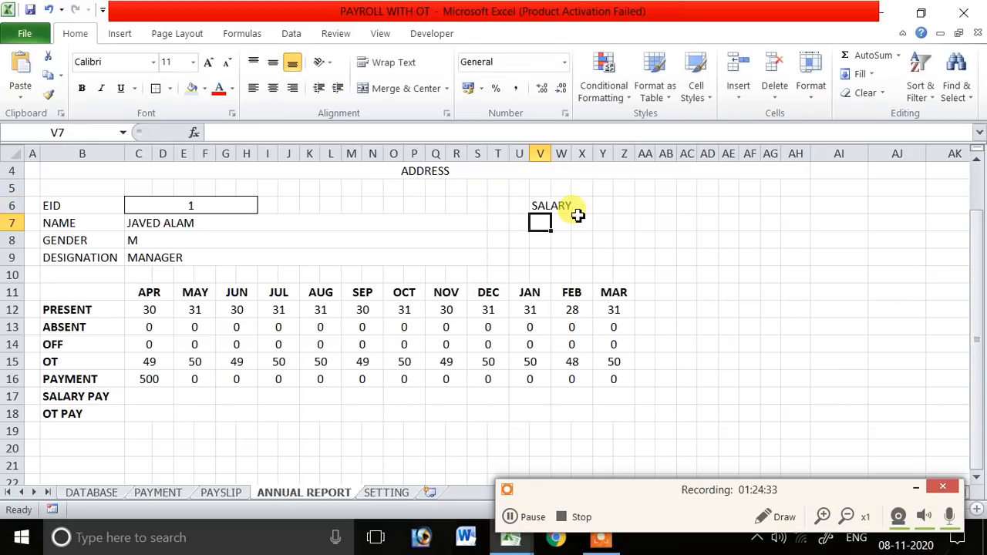
{"action": "type", "text": "SALARY PD"}
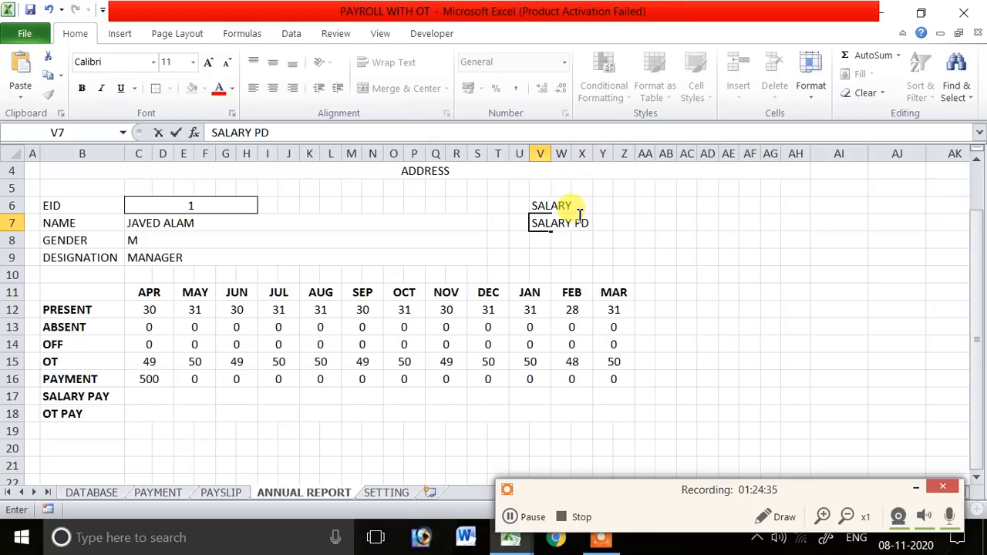
{"action": "key", "text": "Return"}
{"action": "type", "text": "OT"}
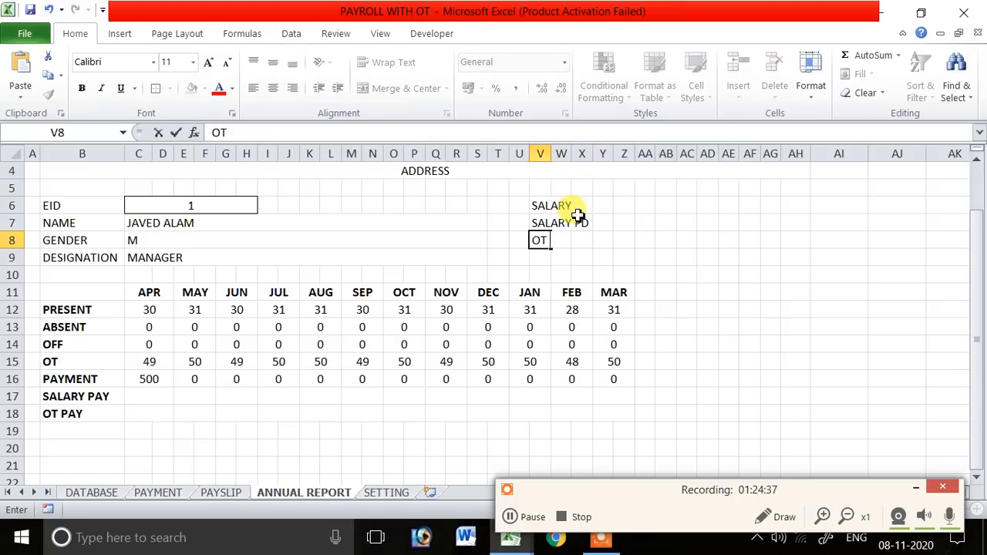
{"action": "type", "text": " HRS"}
{"action": "key", "text": "Return"}
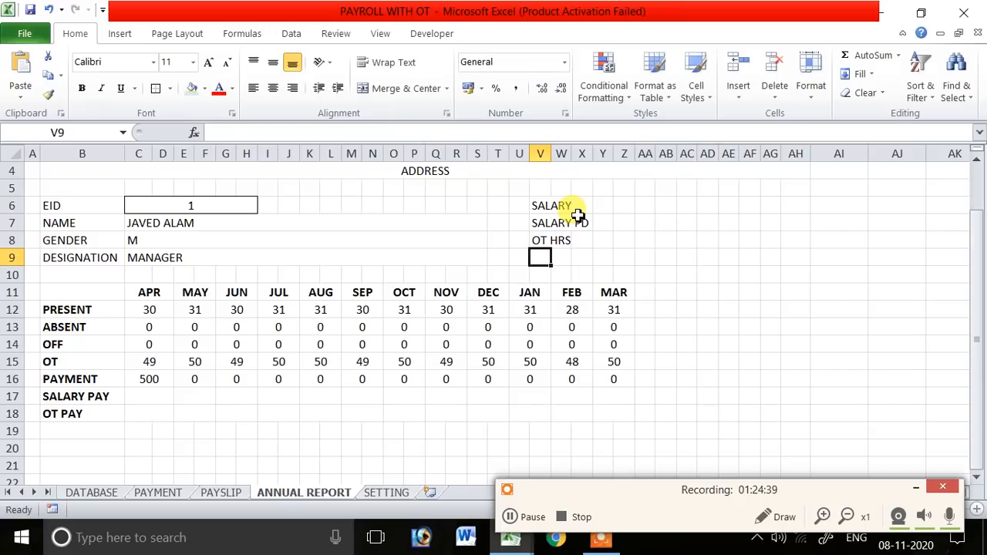
- Move the SALARY, SALARY PD and OT HRS labels one column over to U6:U8
{"action": "left_click_drag", "start_coordinate": [545, 203], "coordinate": [511, 219]}
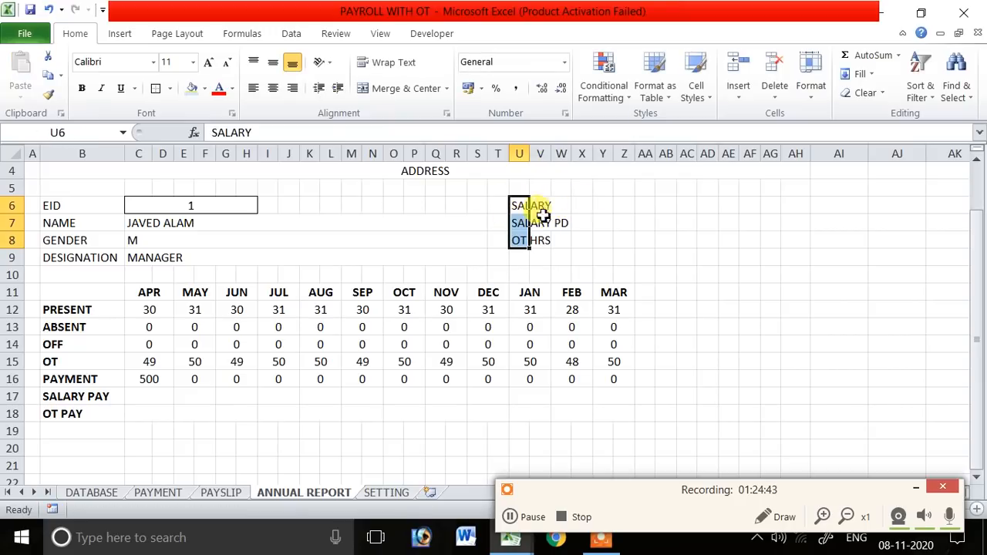
{"action": "left_click_drag", "start_coordinate": [585, 205], "coordinate": [670, 205]}
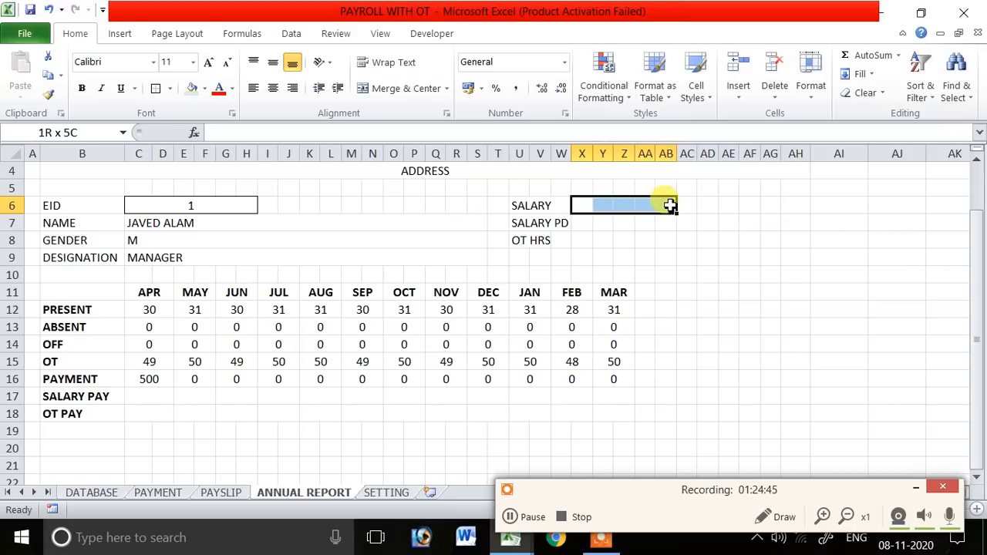
{"action": "left_click", "coordinate": [624, 240]}
- Unmerge the NAME, GENDER and DESIGNATION value cells and merge them across again over the narrower range C7:P9
{"action": "left_click_drag", "start_coordinate": [436, 224], "coordinate": [438, 252]}
{"action": "left_click", "coordinate": [408, 88]}
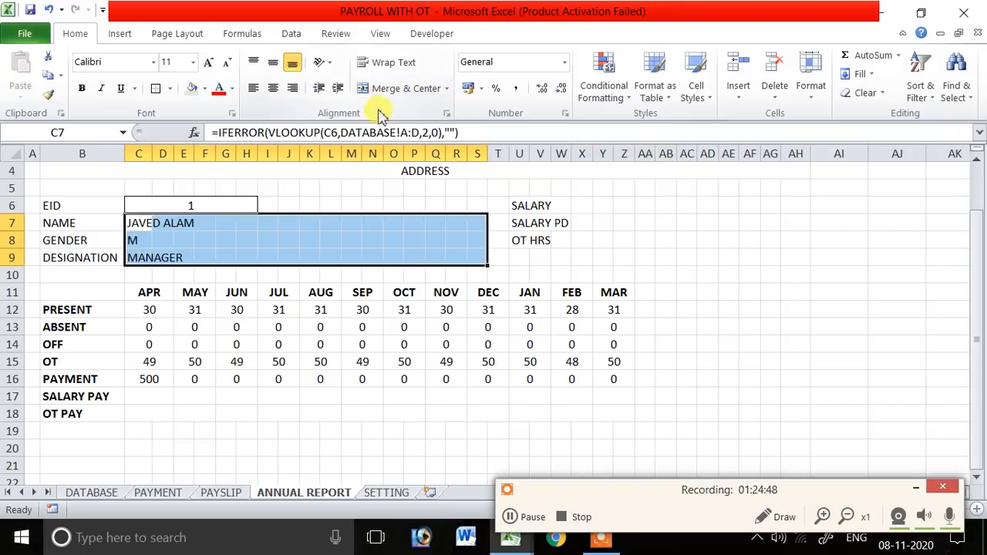
{"action": "left_click", "coordinate": [149, 223]}
{"action": "left_click_drag", "start_coordinate": [149, 223], "coordinate": [409, 256]}
{"action": "left_click", "coordinate": [446, 88]}
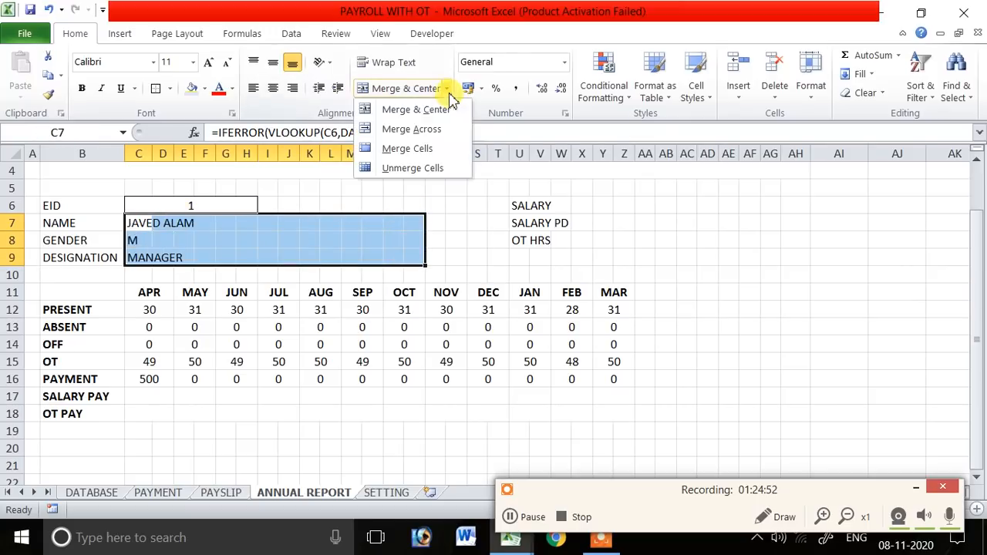
{"action": "left_click", "coordinate": [411, 129]}
- Move the three salary labels to R7:R9 and merge V7:Z9 across for their values
{"action": "left_click_drag", "start_coordinate": [511, 205], "coordinate": [456, 246]}
{"action": "left_click_drag", "start_coordinate": [525, 221], "coordinate": [629, 223]}
{"action": "left_click_drag", "start_coordinate": [547, 223], "coordinate": [621, 255]}
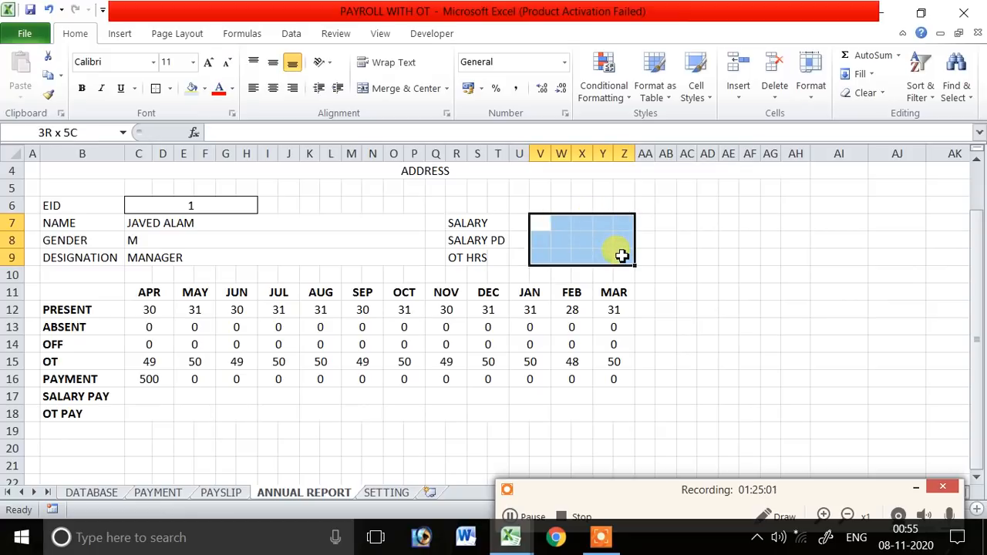
{"action": "left_click", "coordinate": [446, 88]}
{"action": "left_click", "coordinate": [417, 129]}
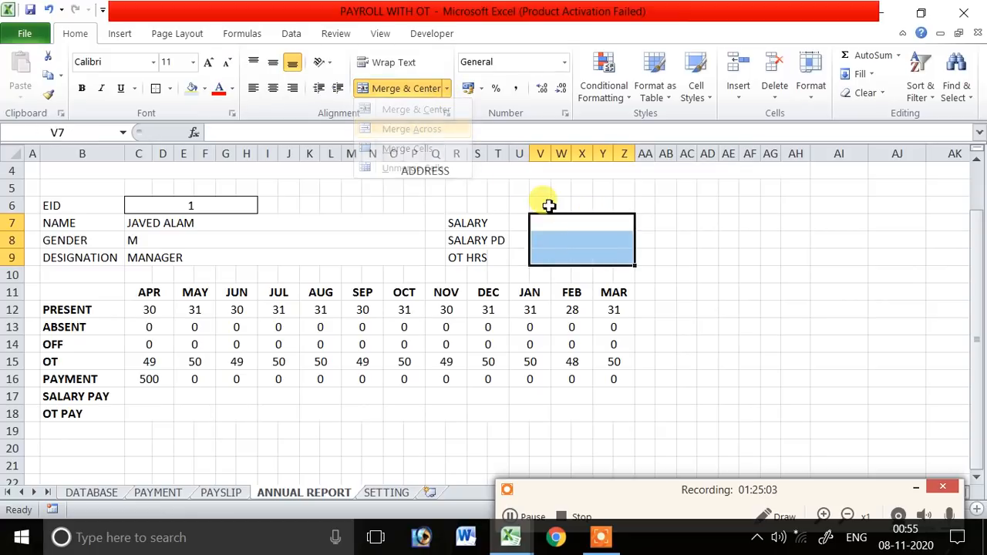
- Start an INDEX formula in SALARY cell V7 with the DATABASE sheet's SALARY column ABK as the array
{"action": "left_click", "coordinate": [562, 221]}
{"action": "type", "text": "="}
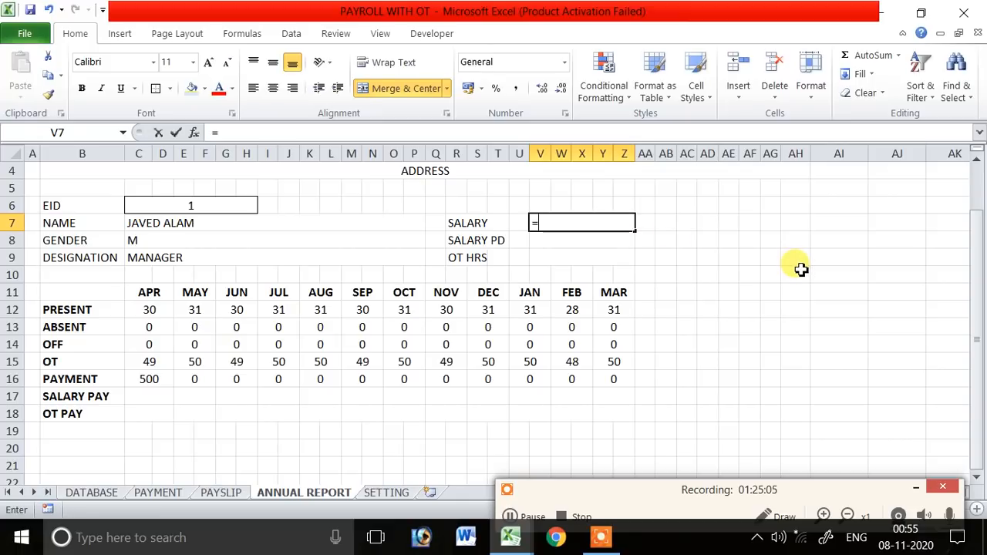
{"action": "type", "text": "INDEXT"}
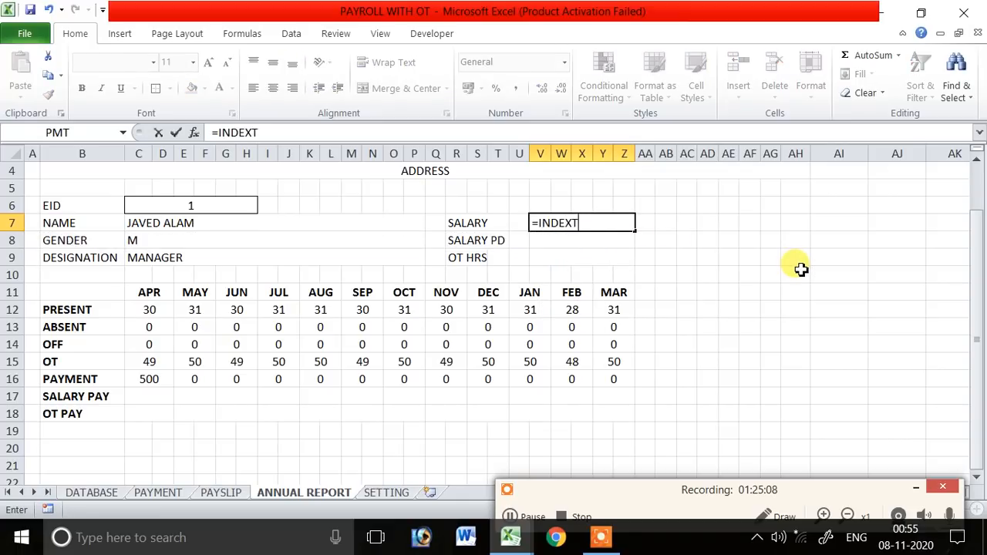
{"action": "key", "text": "BackSpace"}
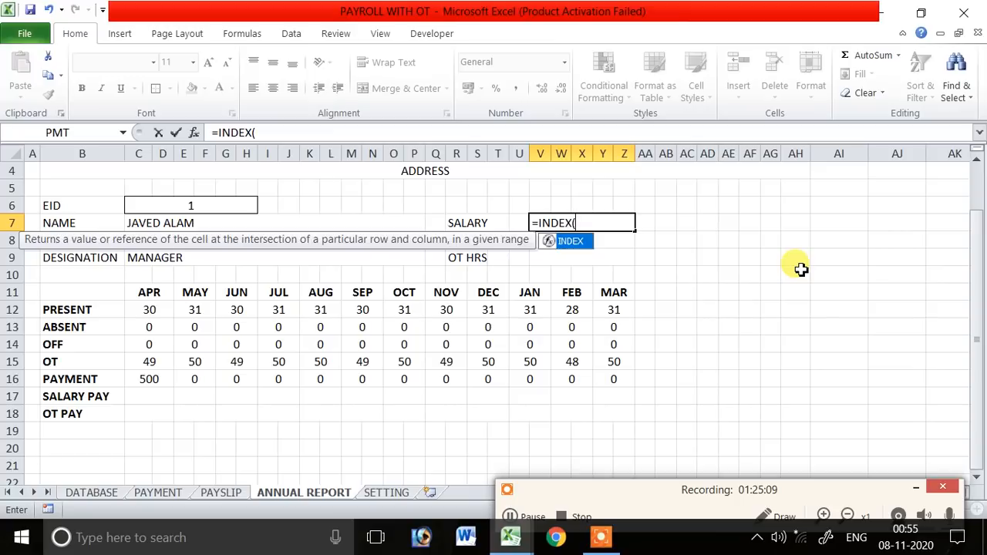
{"action": "type", "text": "("}
{"action": "left_click", "coordinate": [101, 495]}
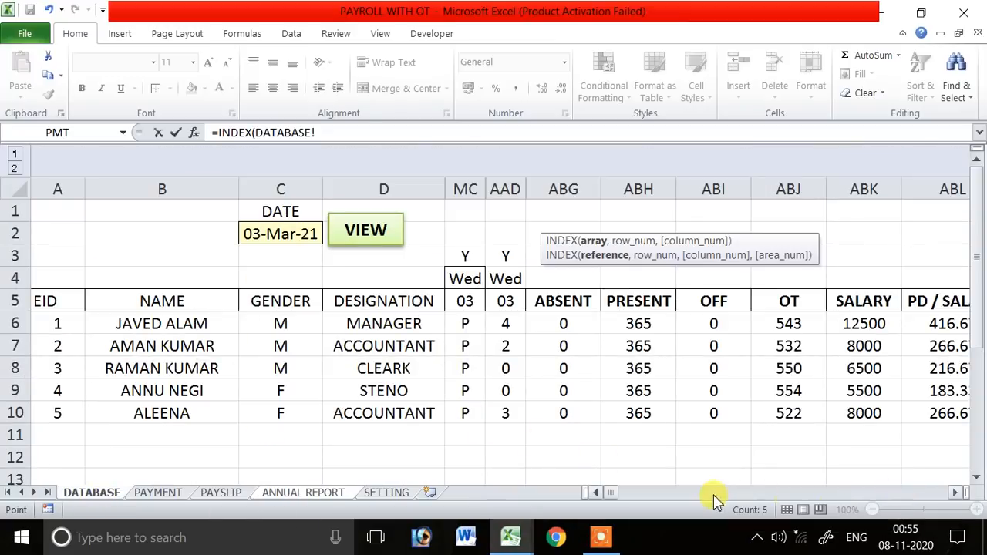
{"action": "left_click", "coordinate": [854, 189]}
{"action": "type", "text": ","}
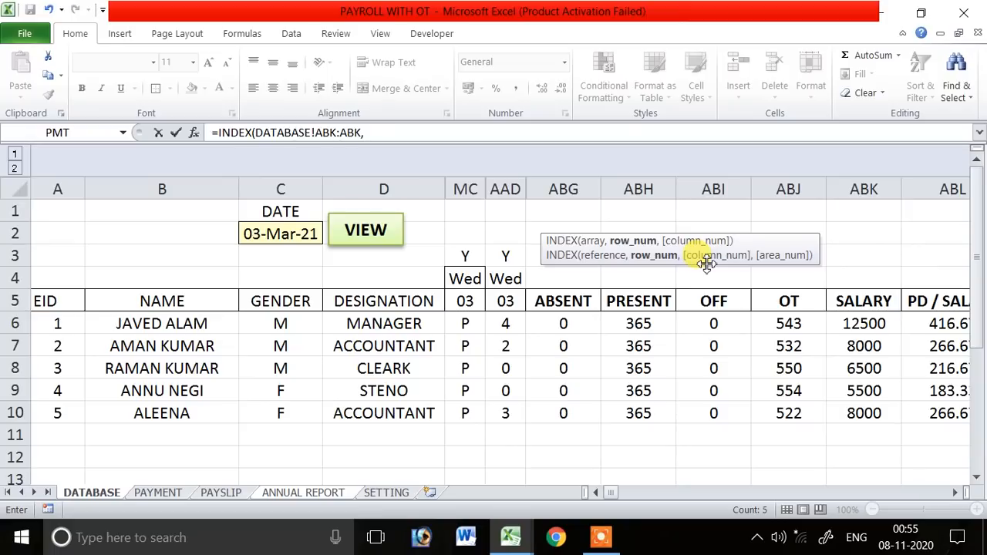
- Complete the SALARY formula with MATCH(1,DATABASE!A:A,0) as the row number and accept the proposed closing-bracket correction
{"action": "type", "text": "MATCH(1"}
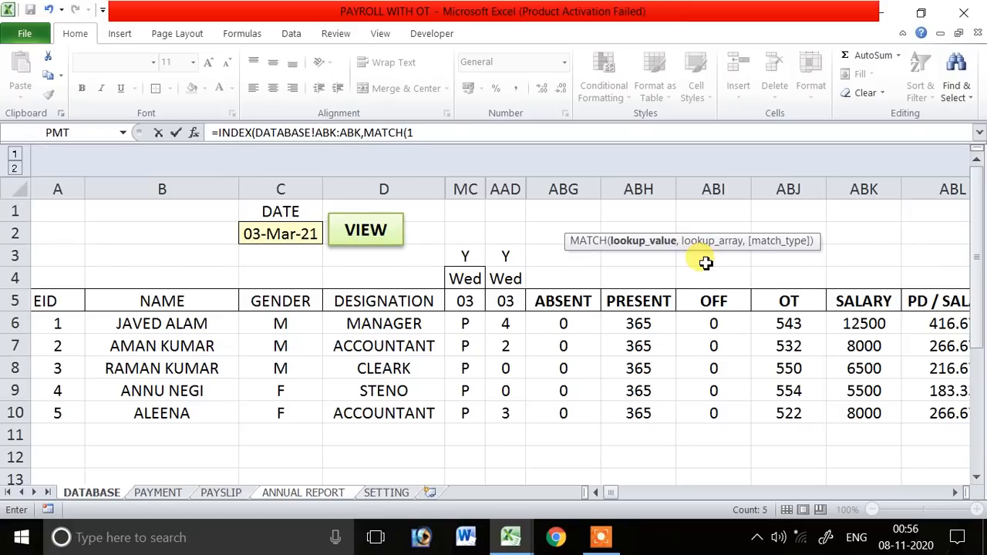
{"action": "type", "text": ","}
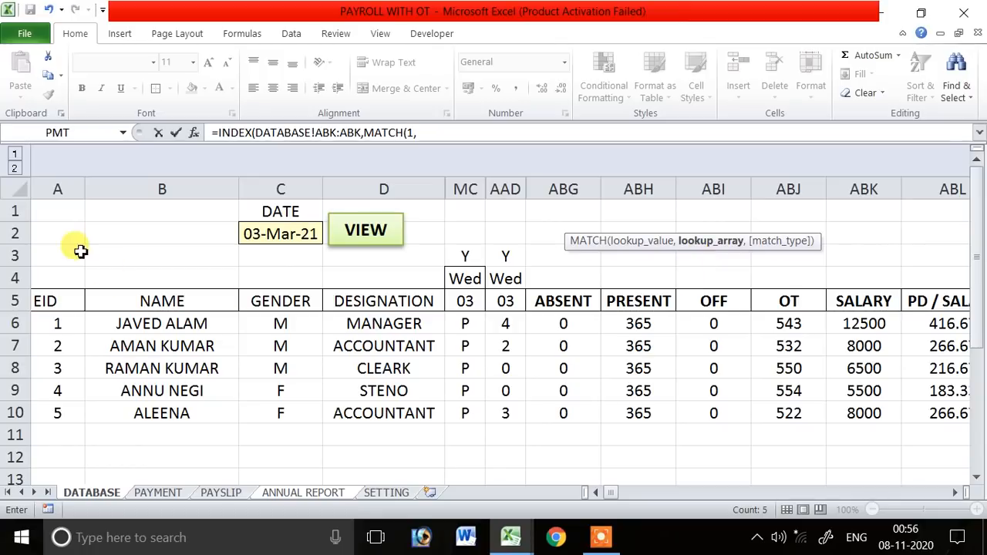
{"action": "left_click", "coordinate": [71, 191]}
{"action": "type", "text": ",0)"}
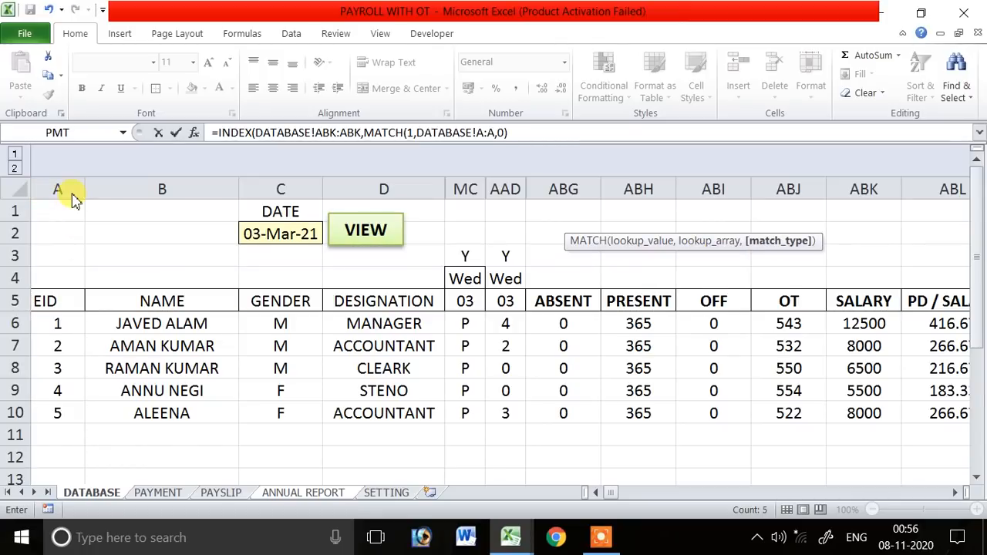
{"action": "key", "text": "Return"}
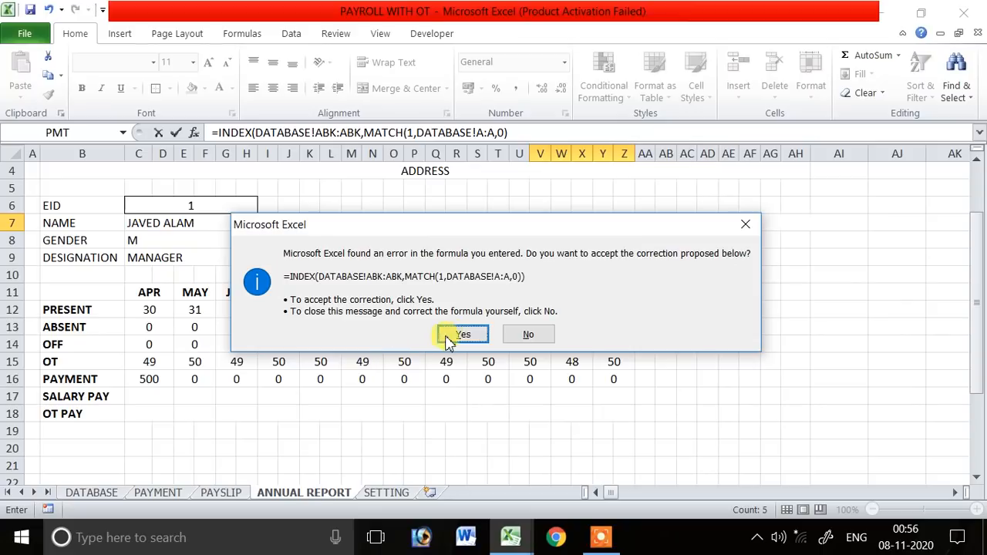
{"action": "left_click", "coordinate": [459, 336]}
- Replace the MATCH lookup value in SALARY cell V7 with the EID cell C6
{"action": "left_click", "coordinate": [615, 223]}
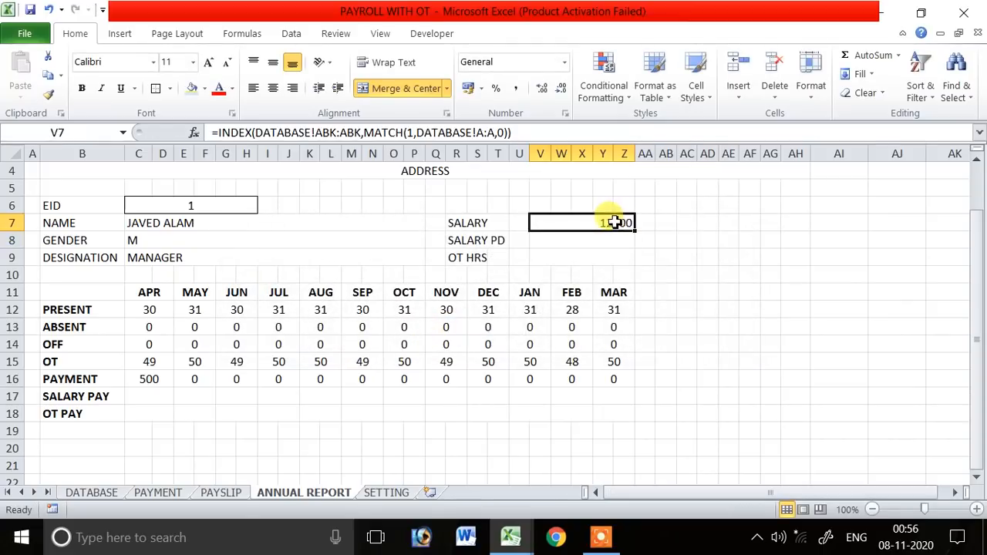
{"action": "double_click", "coordinate": [411, 132]}
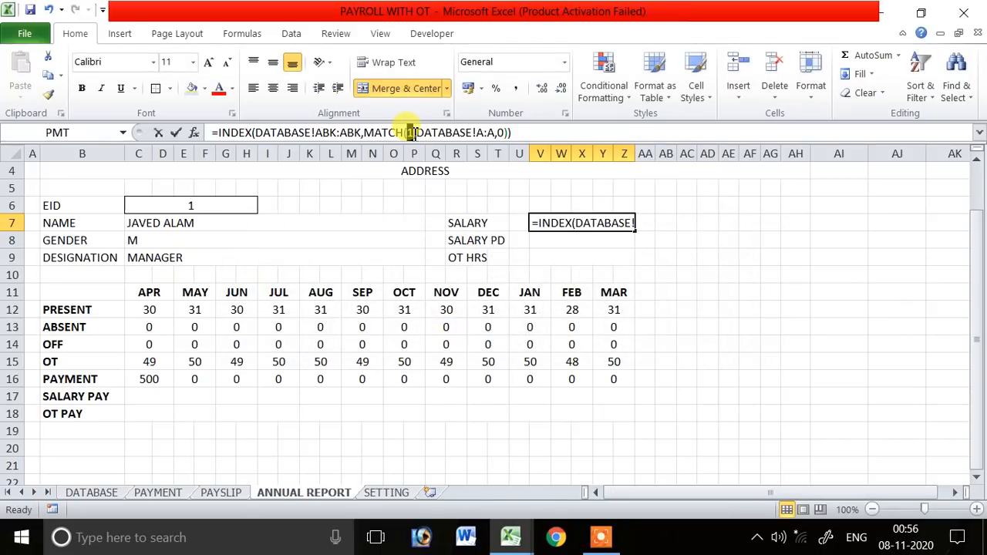
{"action": "left_click", "coordinate": [190, 205]}
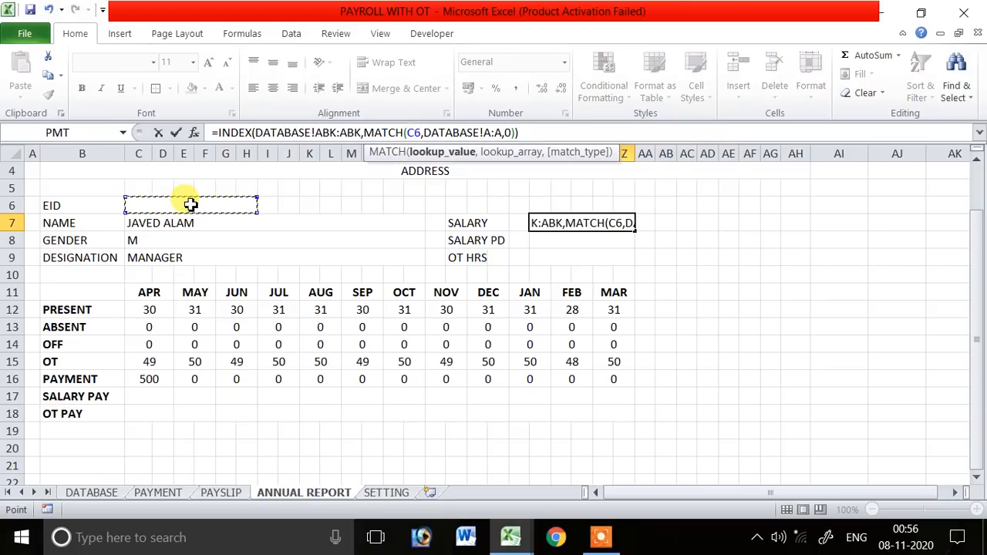
{"action": "key", "text": "Return"}
{"action": "left_click", "coordinate": [586, 219]}
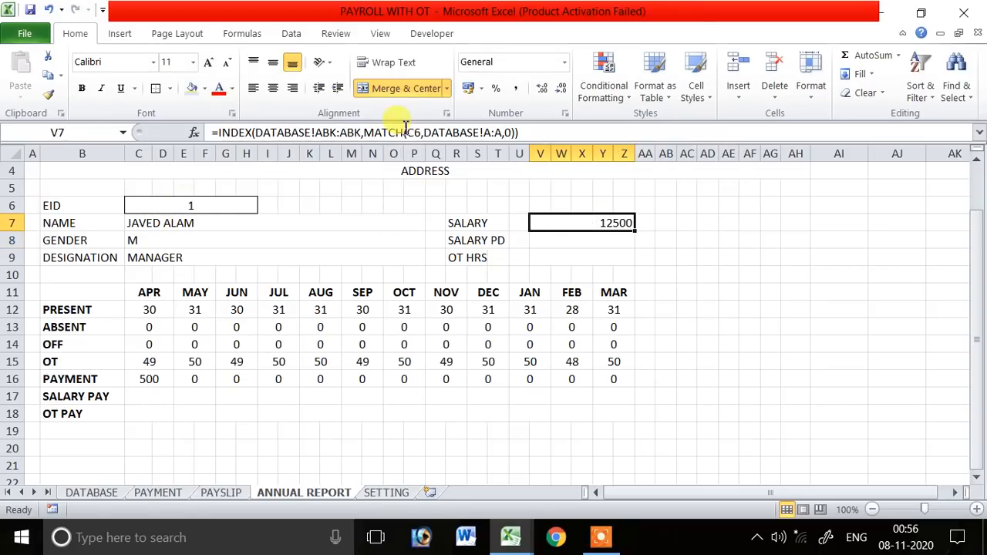
- Enter =V7/30 in SALARY PD cell V8 and format it as a number with two decimals
{"action": "left_click", "coordinate": [562, 243]}
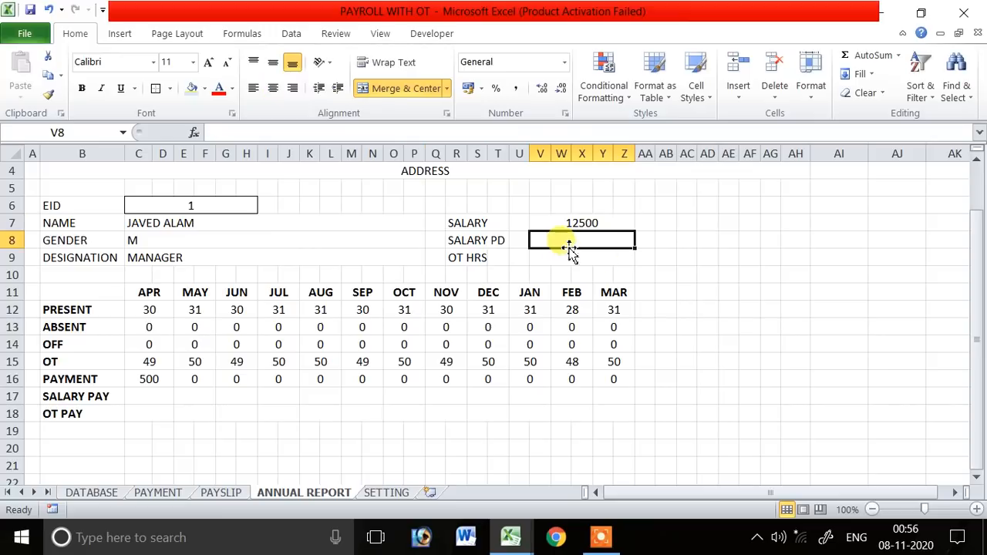
{"action": "type", "text": "="}
{"action": "key", "text": "Up"}
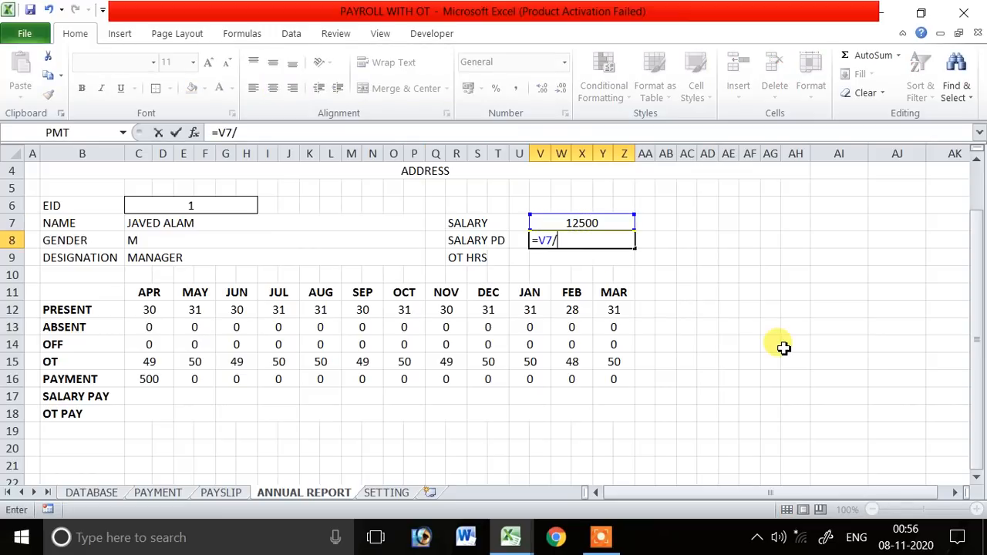
{"action": "type", "text": "/30"}
{"action": "key", "text": "Return"}
{"action": "key", "text": "Up"}
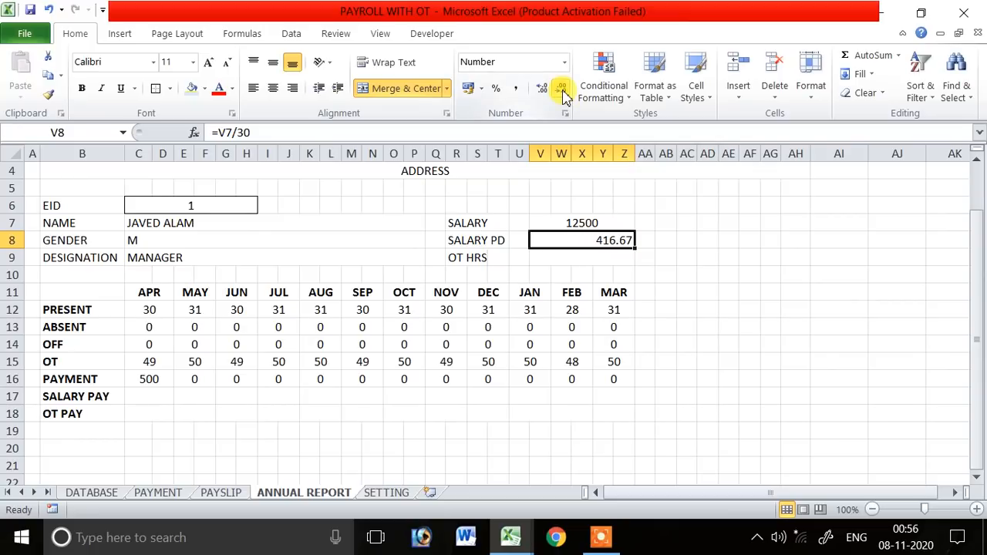
- Center the values in cells V7:V9
{"action": "left_click_drag", "start_coordinate": [588, 223], "coordinate": [592, 255]}
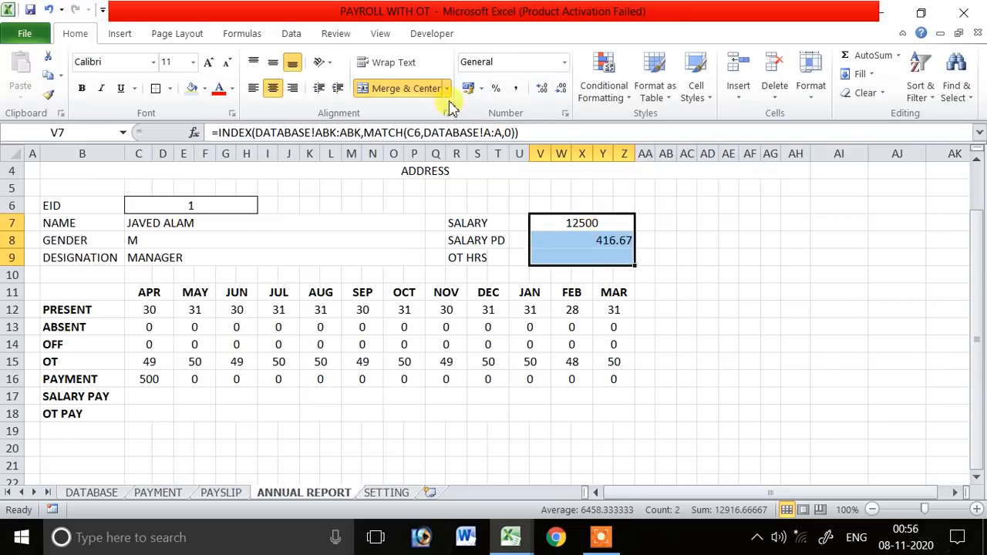
{"action": "left_click", "coordinate": [276, 90]}
{"action": "left_click", "coordinate": [728, 294]}
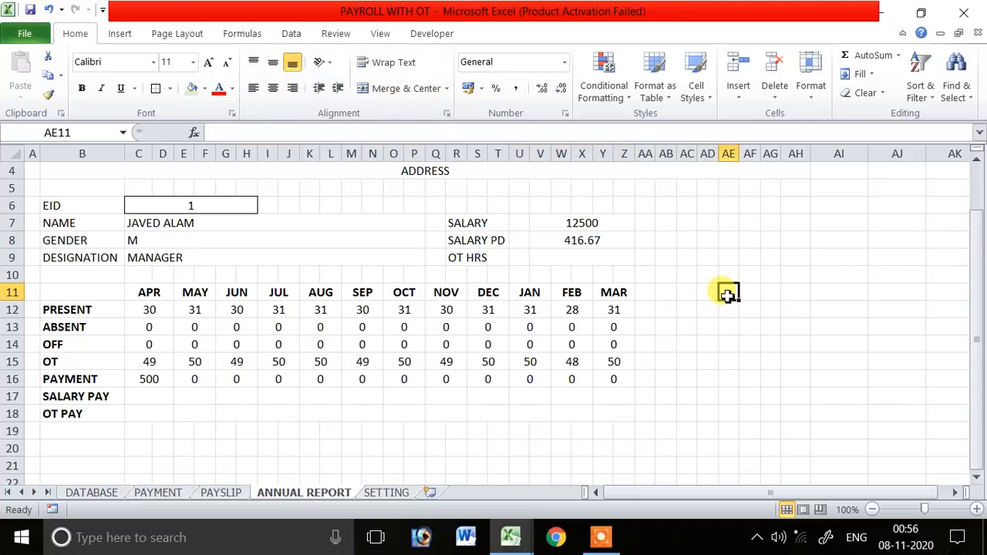
- Copy the INDEX/MATCH formula from SALARY cell V7 into OT HRS cell V9
{"action": "left_click", "coordinate": [588, 262]}
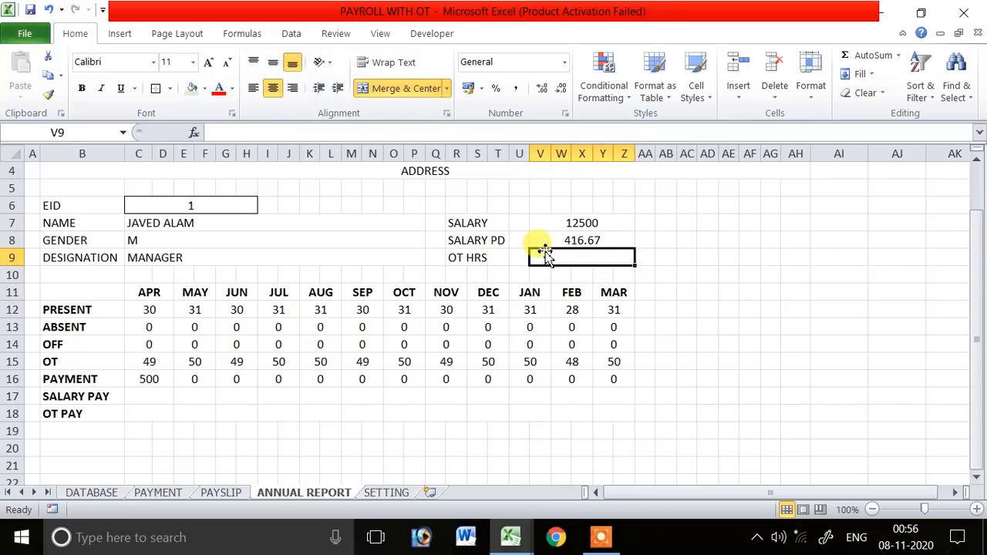
{"action": "left_click", "coordinate": [562, 223]}
{"action": "left_click_drag", "start_coordinate": [220, 133], "coordinate": [566, 133]}
{"action": "key", "text": "ctrl+c"}
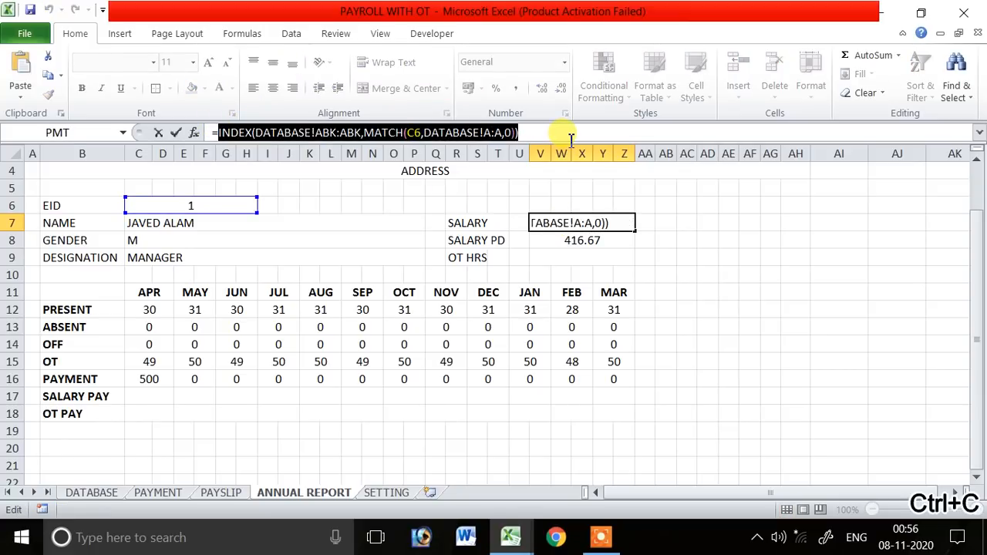
{"action": "key", "text": "Return"}
{"action": "key", "text": "Return"}
{"action": "type", "text": "="}
{"action": "key", "text": "ctrl+v"}
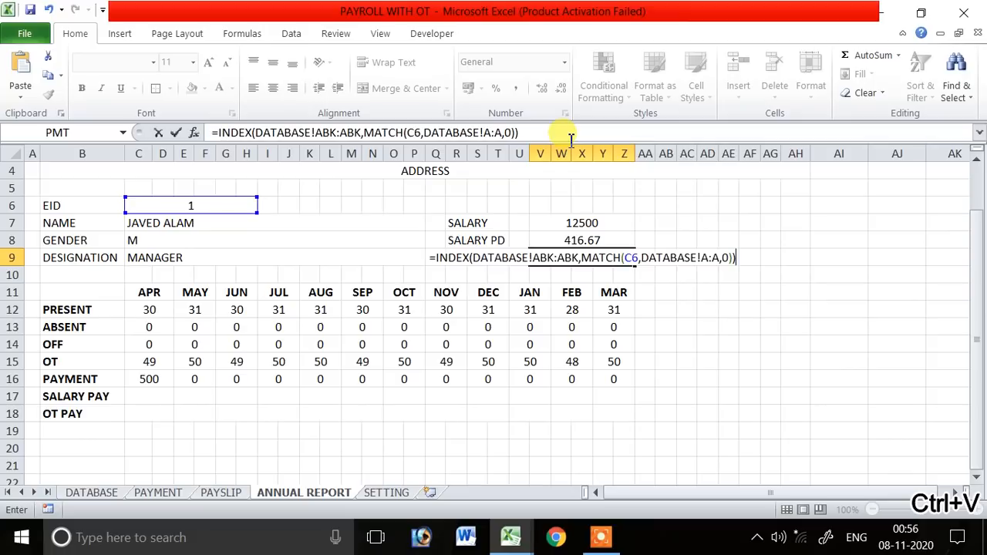
{"action": "key", "text": "Return"}
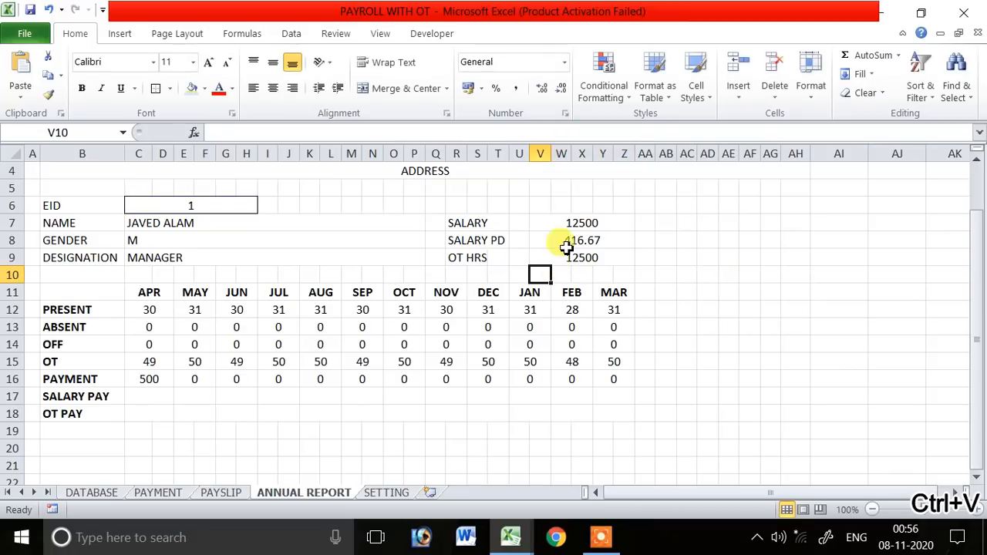
{"action": "left_click", "coordinate": [568, 264]}
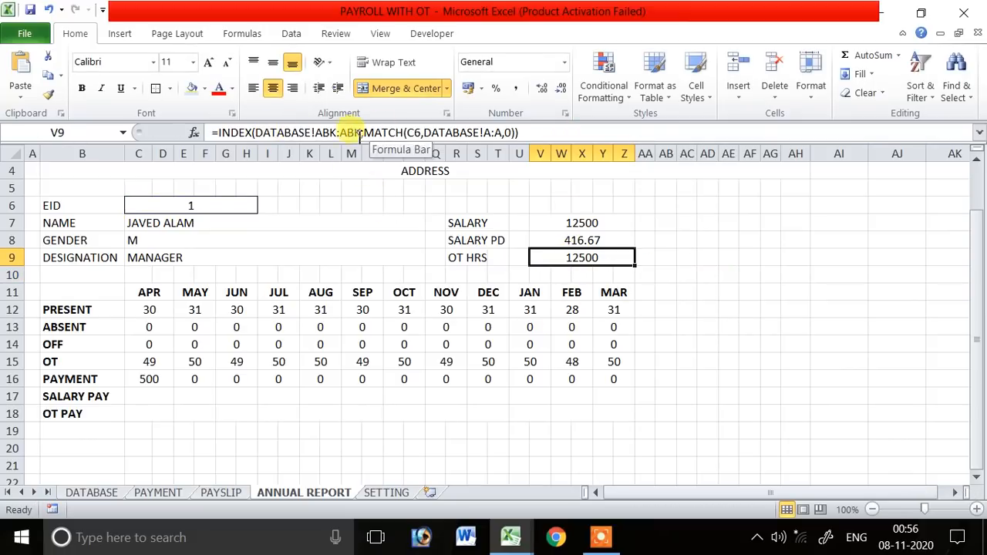
- Check the salary columns on the DATABASE sheet and replace the OT HRS formula in ANNUAL REPORT cell V9 with 50
{"action": "left_click", "coordinate": [96, 494]}
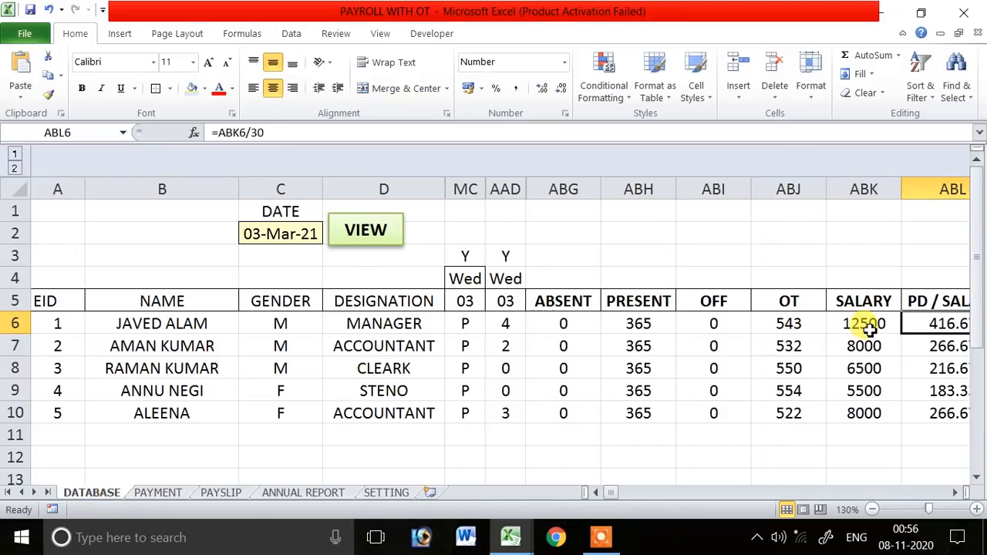
{"action": "left_click", "coordinate": [955, 492]}
{"action": "left_click", "coordinate": [955, 492]}
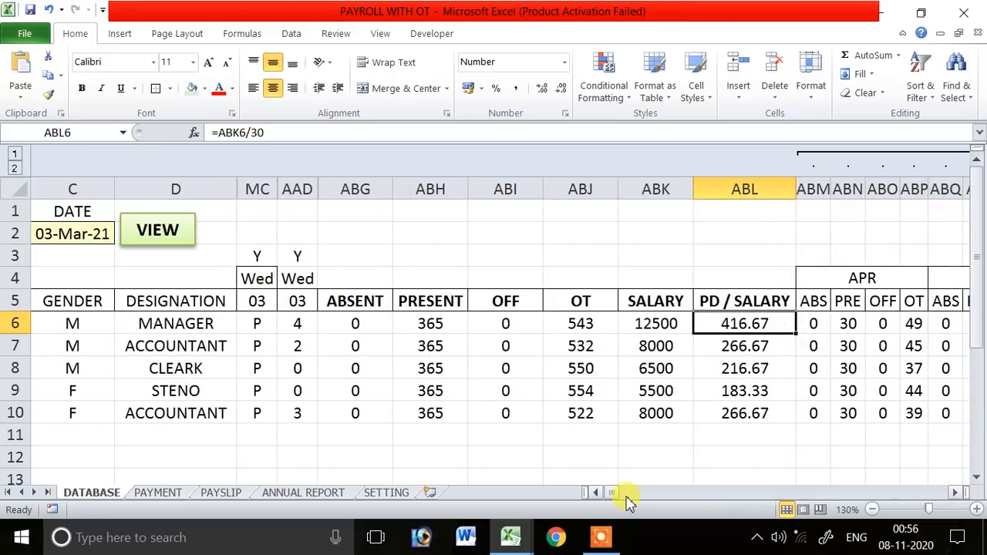
{"action": "left_click_drag", "start_coordinate": [617, 497], "coordinate": [577, 496]}
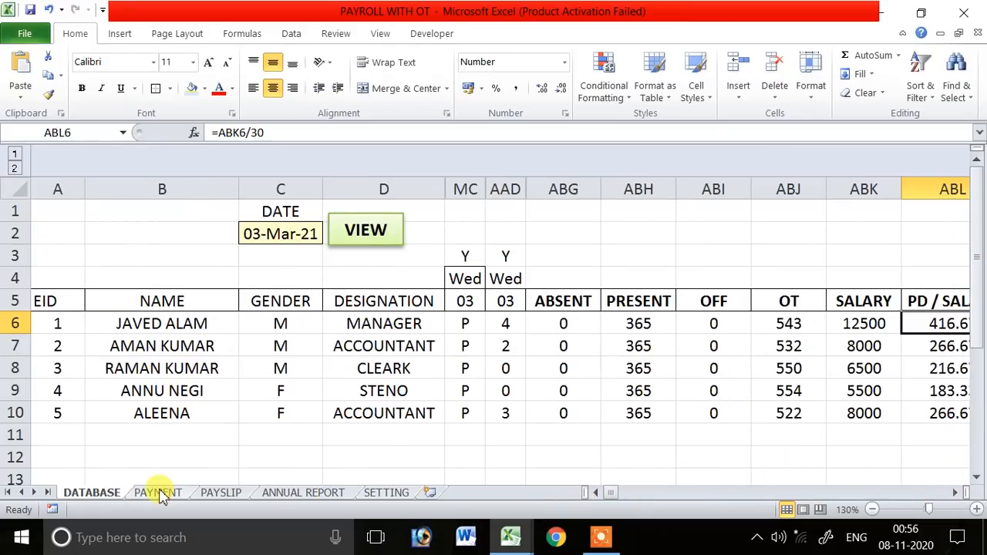
{"action": "left_click", "coordinate": [292, 497]}
{"action": "type", "text": "50"}
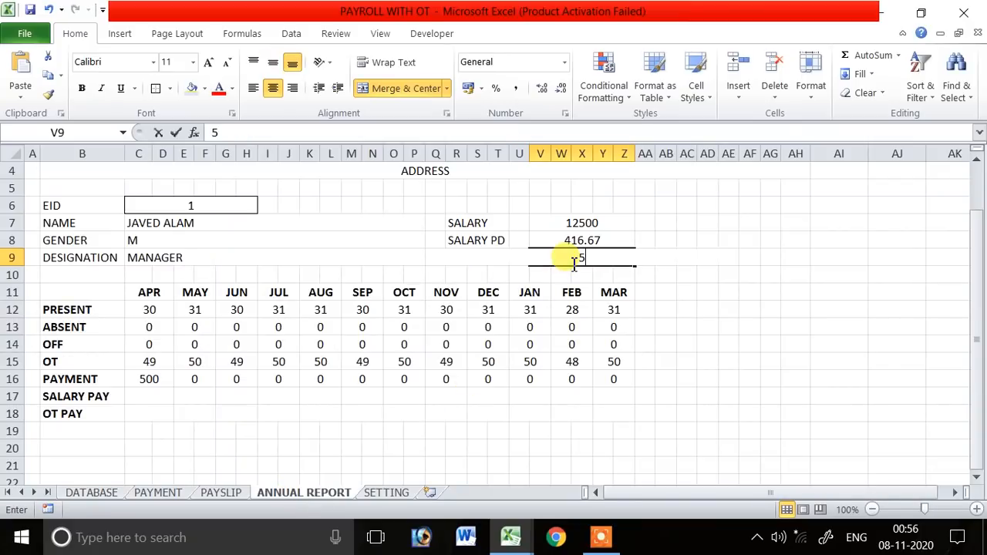
{"action": "key", "text": "Return"}
{"action": "left_click", "coordinate": [572, 262]}
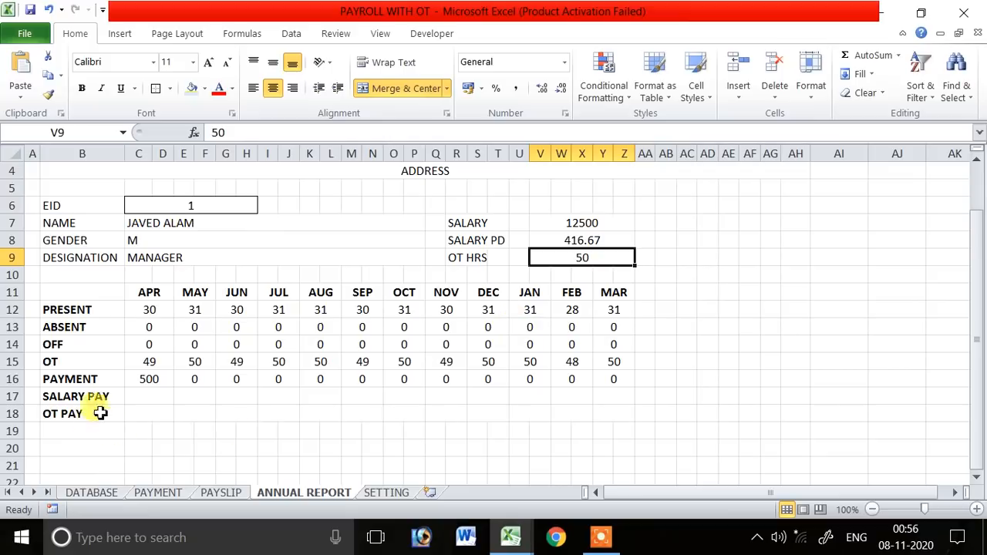
- Enter =C12*V8 in the APR SALARY PAY cell C17
{"action": "left_click", "coordinate": [131, 398]}
{"action": "type", "text": "="}
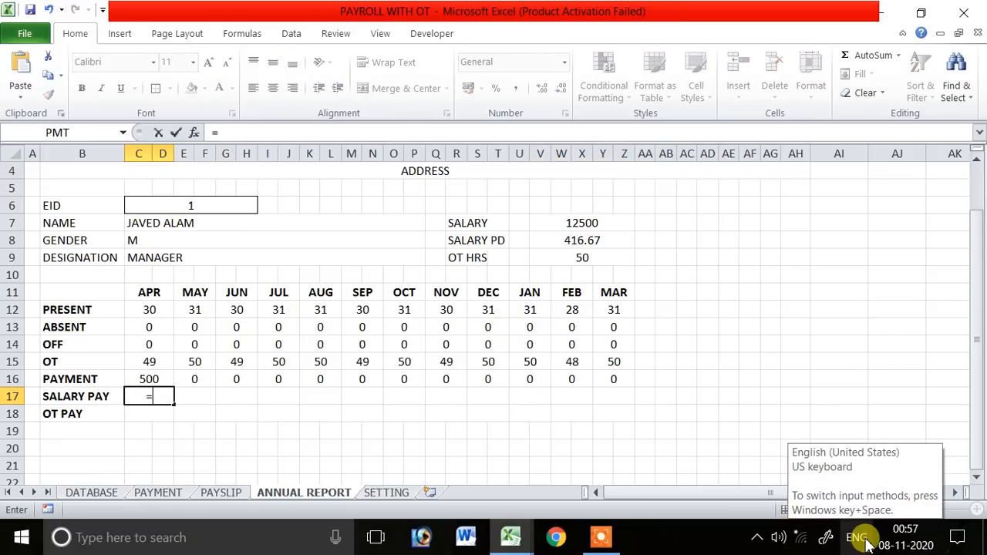
{"action": "left_click", "coordinate": [154, 312]}
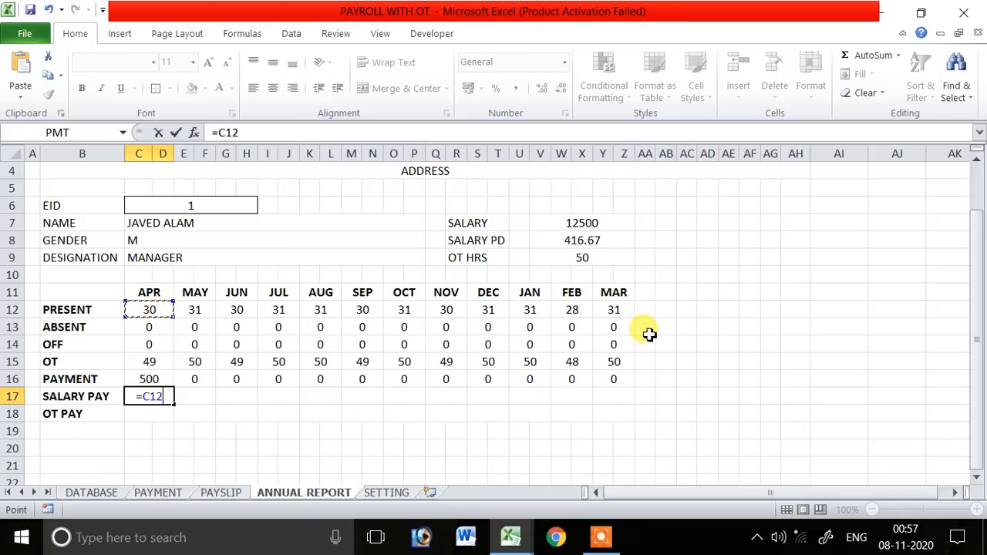
{"action": "left_click", "coordinate": [584, 240]}
{"action": "key", "text": "Return"}
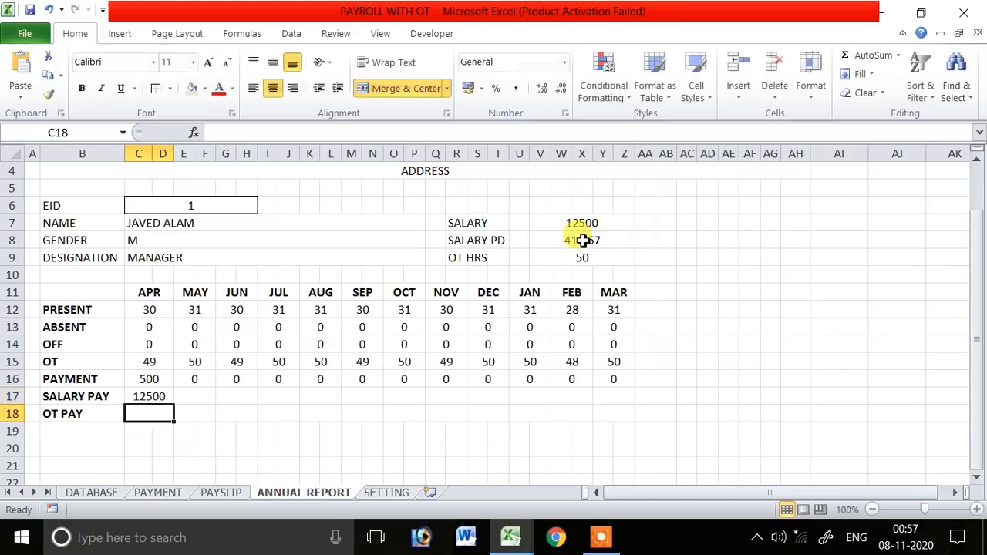
- Try to fill the APR SALARY PAY formula across to MAR and inspect the MAY cell's references
{"action": "left_click", "coordinate": [167, 403]}
{"action": "left_click_drag", "start_coordinate": [177, 408], "coordinate": [627, 400]}
{"action": "left_click", "coordinate": [282, 414]}
{"action": "left_click", "coordinate": [204, 397]}
{"action": "double_click", "coordinate": [209, 397]}
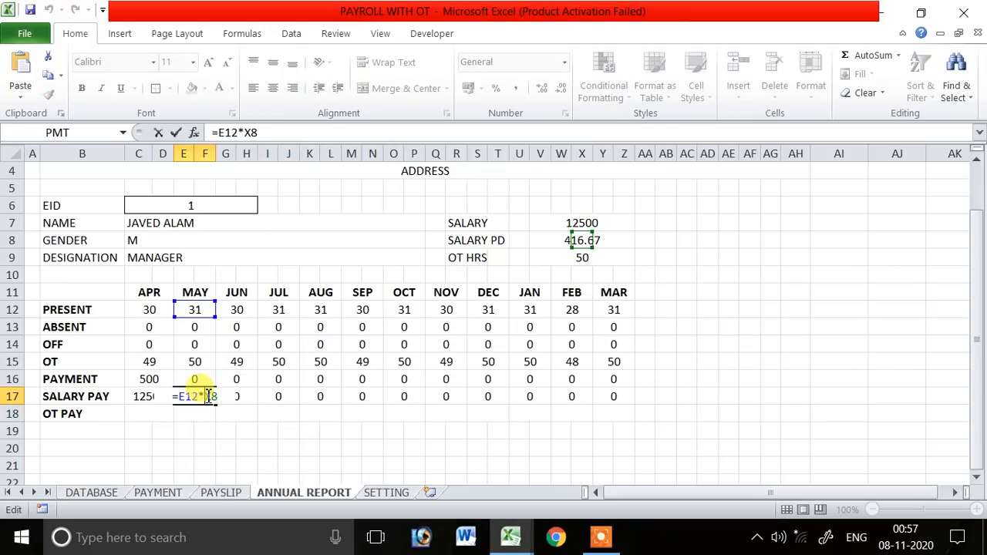
{"action": "key", "text": "Return"}
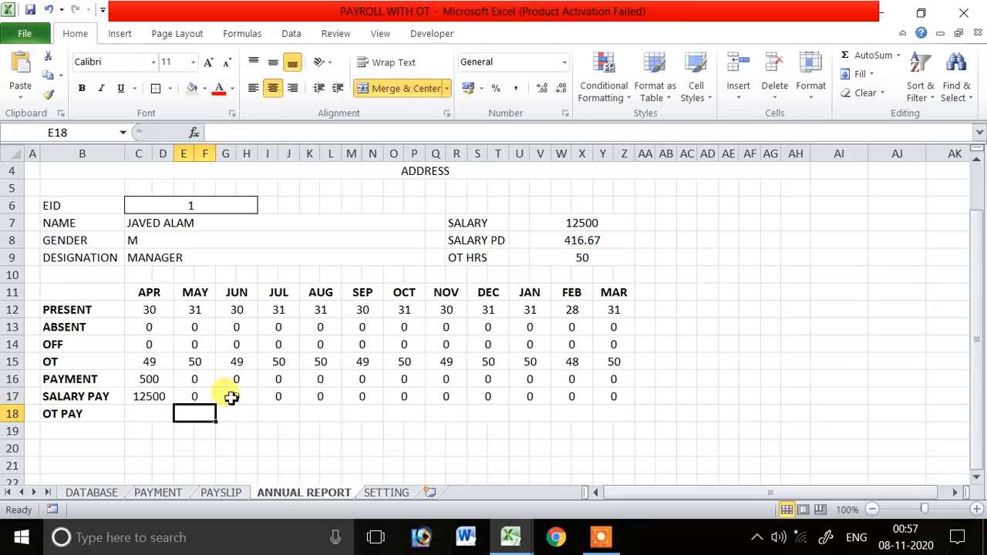
- Make the SALARY PD reference absolute in cell C17 so the formula reads =C12*$V$8
{"action": "double_click", "coordinate": [163, 398]}
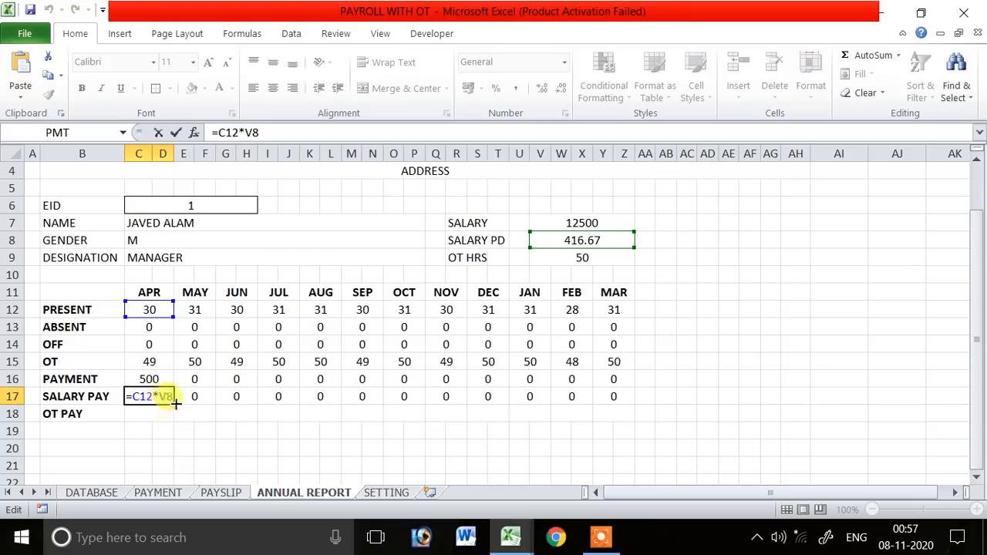
{"action": "double_click", "coordinate": [181, 401]}
{"action": "key", "text": "F4"}
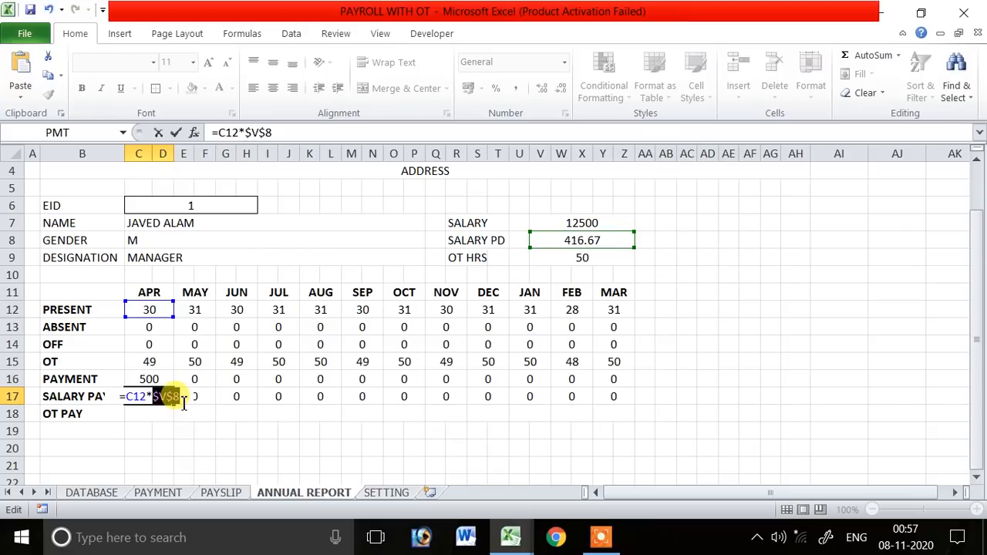
{"action": "key", "text": "Return"}
{"action": "double_click", "coordinate": [158, 398]}
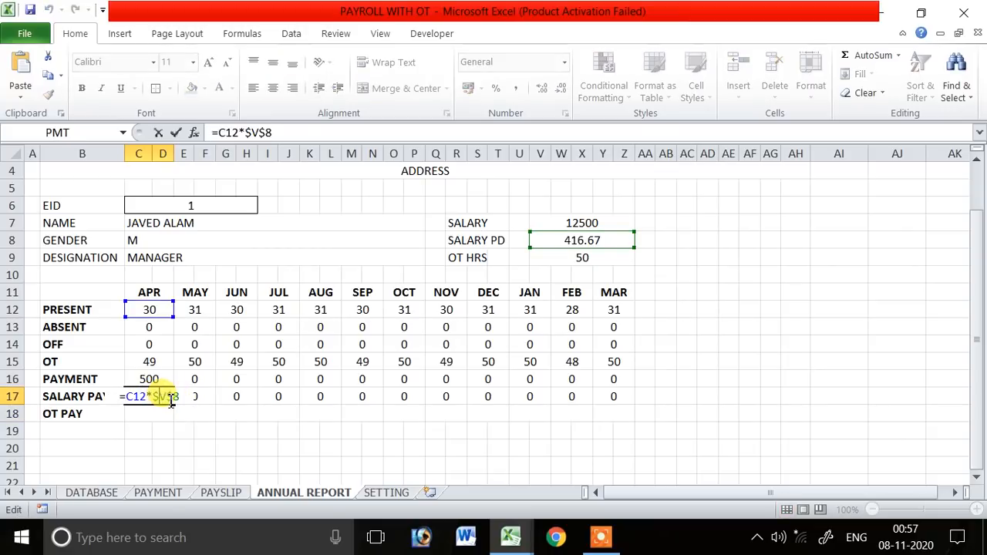
{"action": "key", "text": "Return"}
- Fill the SALARY PAY formula from APR across to MAR and vertically middle-align the row's values
{"action": "left_click", "coordinate": [575, 236]}
{"action": "left_click", "coordinate": [155, 396]}
{"action": "left_click_drag", "start_coordinate": [176, 404], "coordinate": [625, 410]}
{"action": "left_click", "coordinate": [540, 430]}
{"action": "left_click_drag", "start_coordinate": [167, 397], "coordinate": [626, 403]}
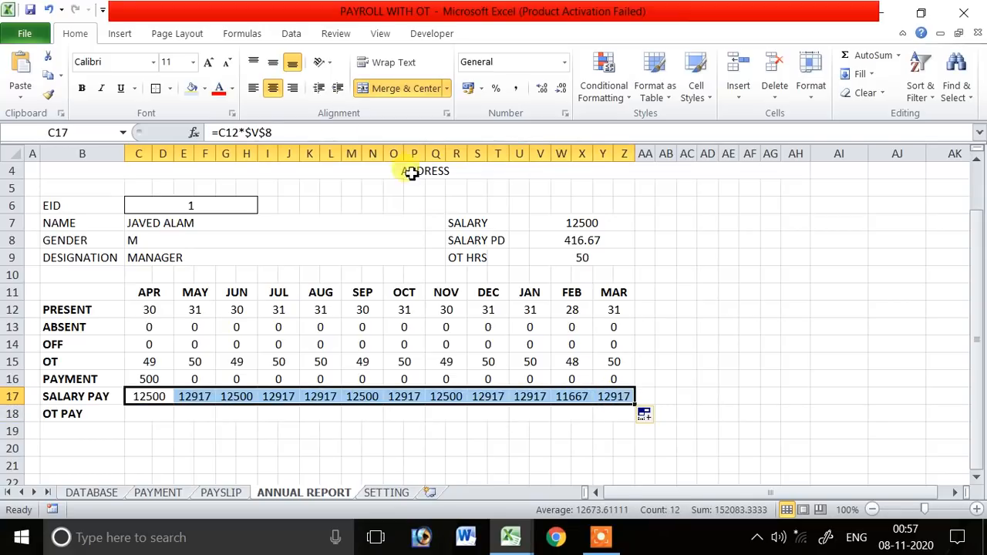
{"action": "left_click", "coordinate": [271, 66]}
{"action": "left_click", "coordinate": [296, 446]}
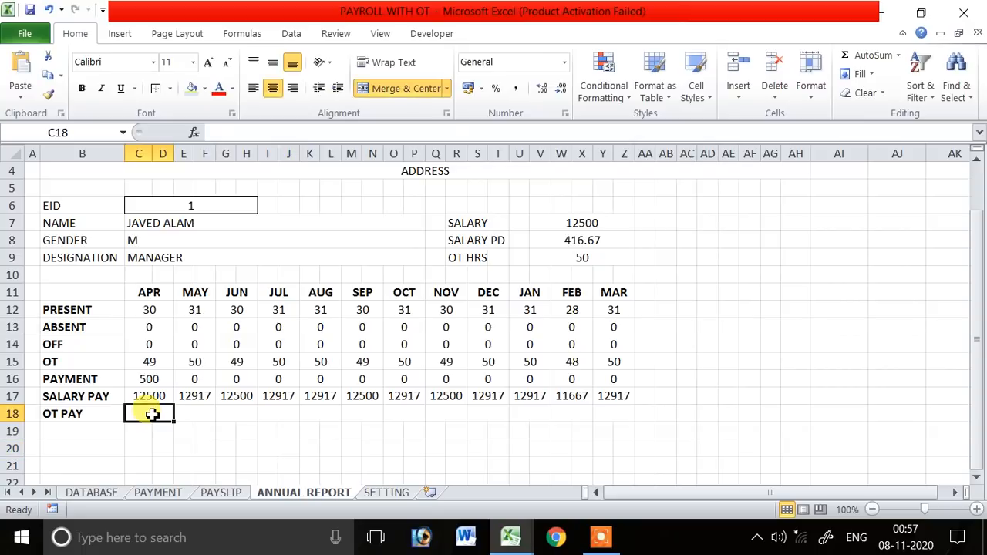
- Enter =C15*$V$9 in the APR OT PAY cell C18 and fill it across to MAR
{"action": "type", "text": "=C15"}
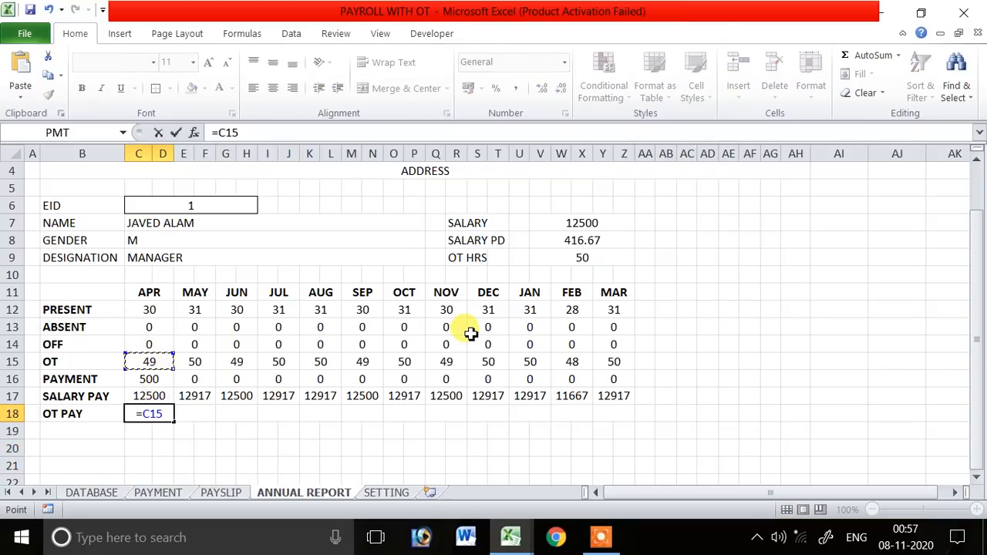
{"action": "type", "text": "*"}
{"action": "left_click", "coordinate": [591, 260]}
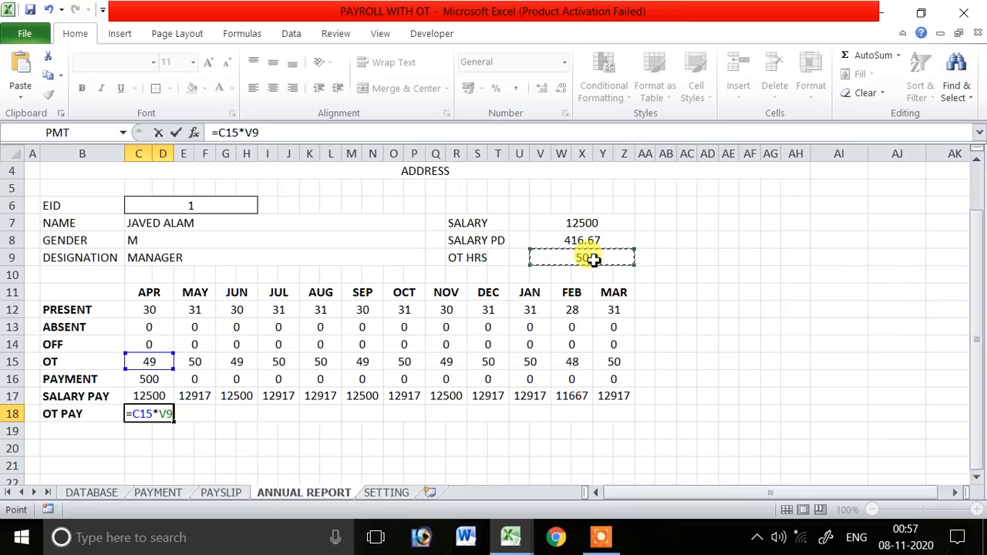
{"action": "key", "text": "F4"}
{"action": "key", "text": "Return"}
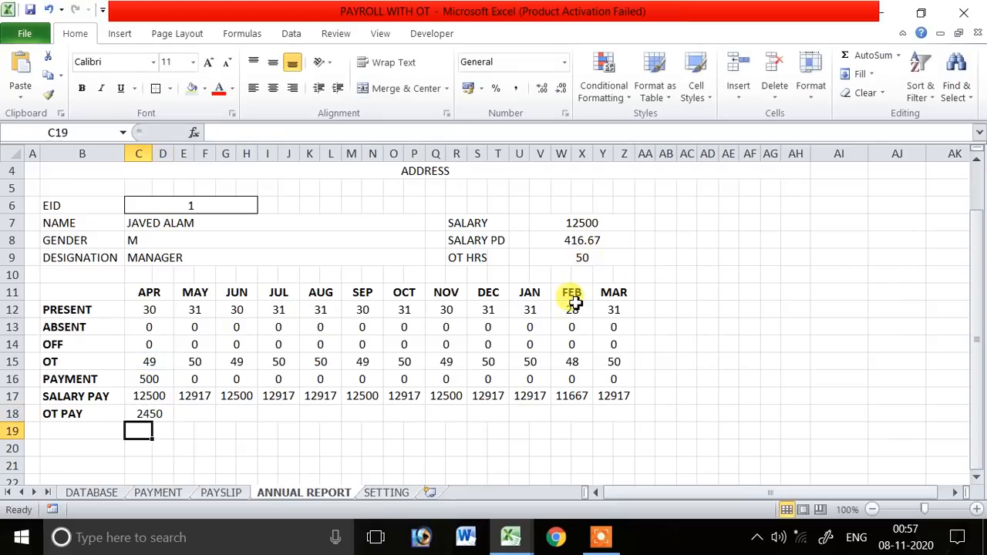
{"action": "left_click", "coordinate": [161, 414]}
{"action": "left_click_drag", "start_coordinate": [162, 421], "coordinate": [617, 423]}
{"action": "left_click_drag", "start_coordinate": [147, 378], "coordinate": [617, 413]}
{"action": "left_click", "coordinate": [461, 452]}
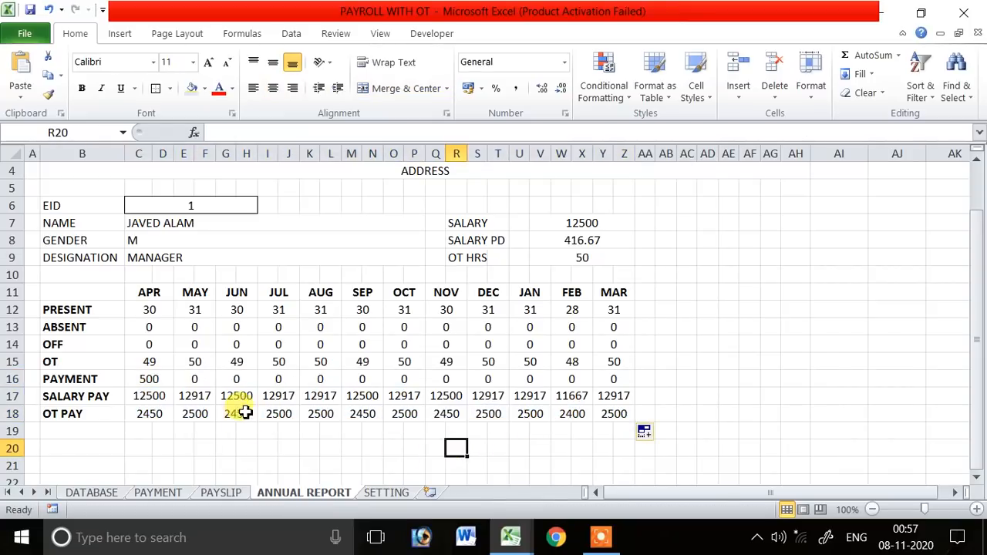
{"action": "left_click", "coordinate": [61, 378]}
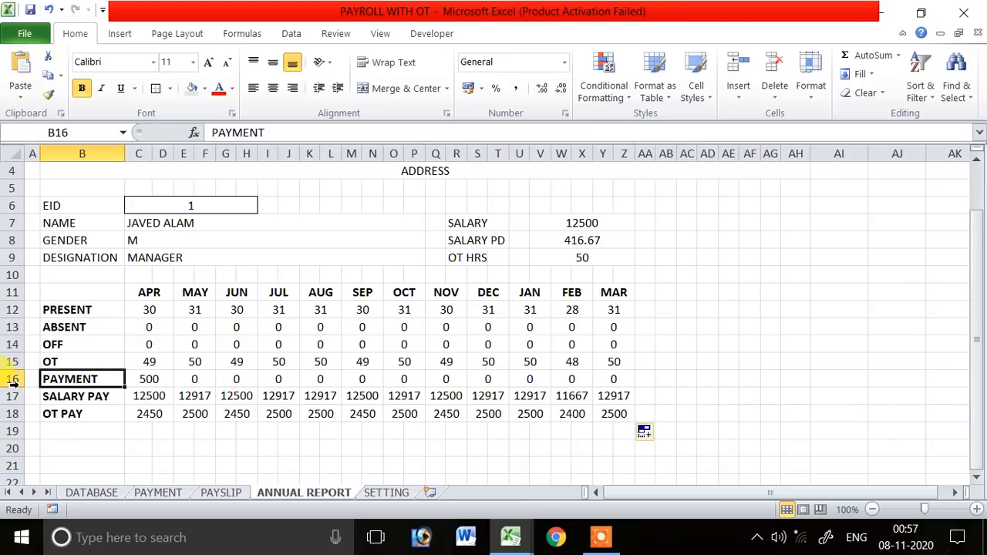
{"action": "left_click_drag", "start_coordinate": [56, 380], "coordinate": [609, 413]}
{"action": "left_click", "coordinate": [561, 430]}
- Add the bold label SALARY PAYABLE in cell B19 and widen column B to fit it
{"action": "left_click", "coordinate": [78, 444]}
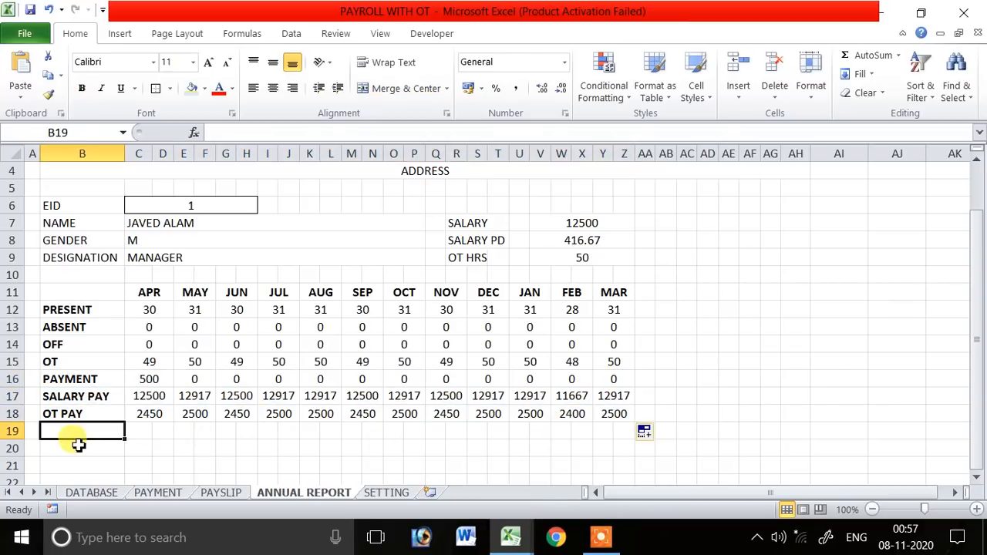
{"action": "left_click", "coordinate": [87, 448]}
{"action": "key", "text": "Up"}
{"action": "type", "text": "SAALR"}
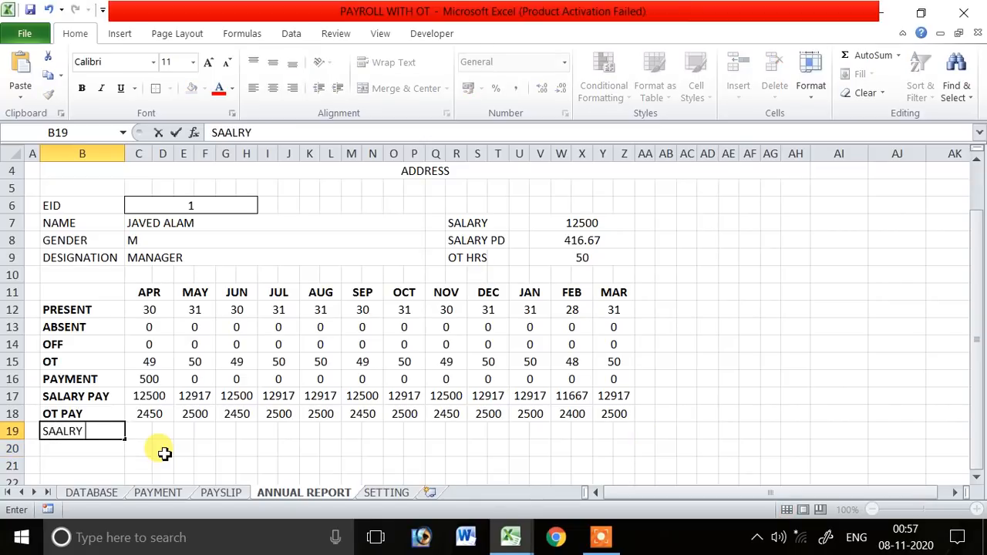
{"action": "type", "text": "LA"}
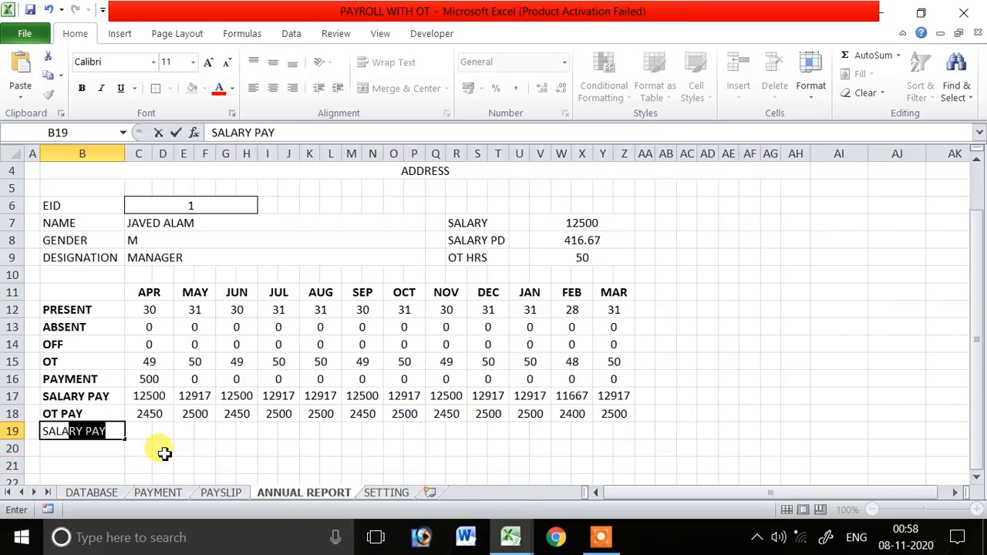
{"action": "type", "text": "RY PAYABLE"}
{"action": "key", "text": "Return"}
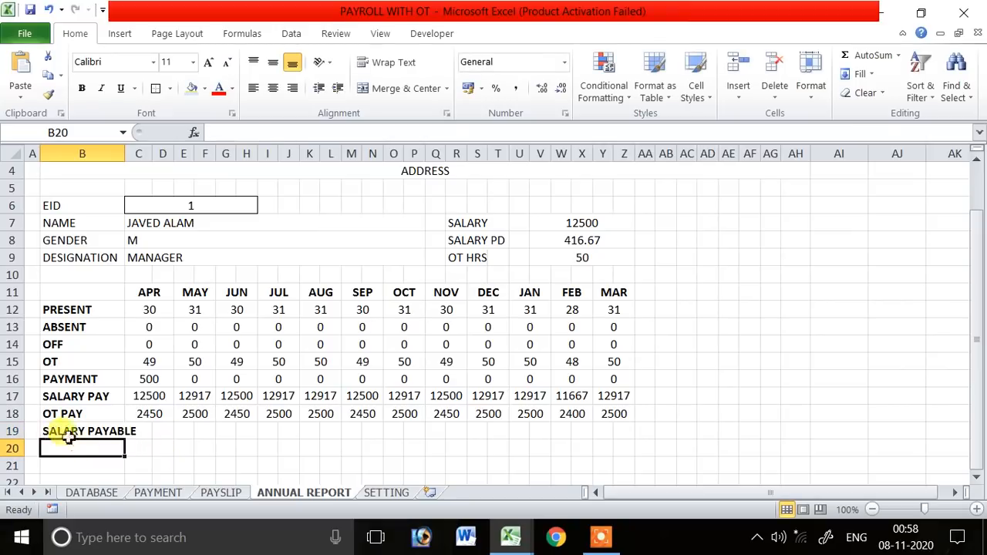
{"action": "key", "text": "Up"}
{"action": "key", "text": "ctrl+b"}
{"action": "left_click_drag", "start_coordinate": [125, 136], "coordinate": [144, 146]}
- Extend the OT PAY row's merged cell layout into row 19 from APR to MAR and clear the copied contents
{"action": "left_click", "coordinate": [161, 431]}
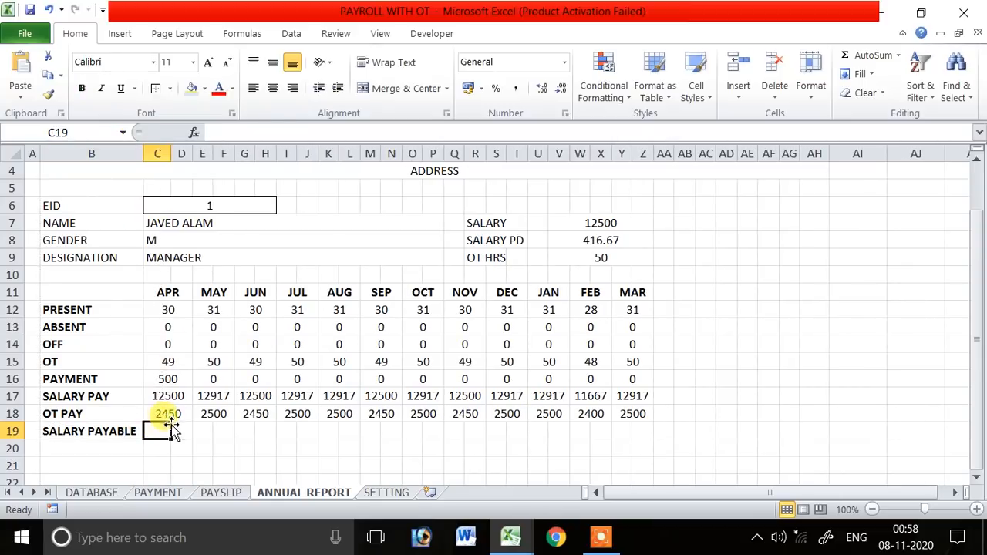
{"action": "left_click", "coordinate": [165, 413]}
{"action": "left_click_drag", "start_coordinate": [192, 421], "coordinate": [648, 437]}
{"action": "left_click", "coordinate": [185, 433]}
{"action": "key", "text": "Delete"}
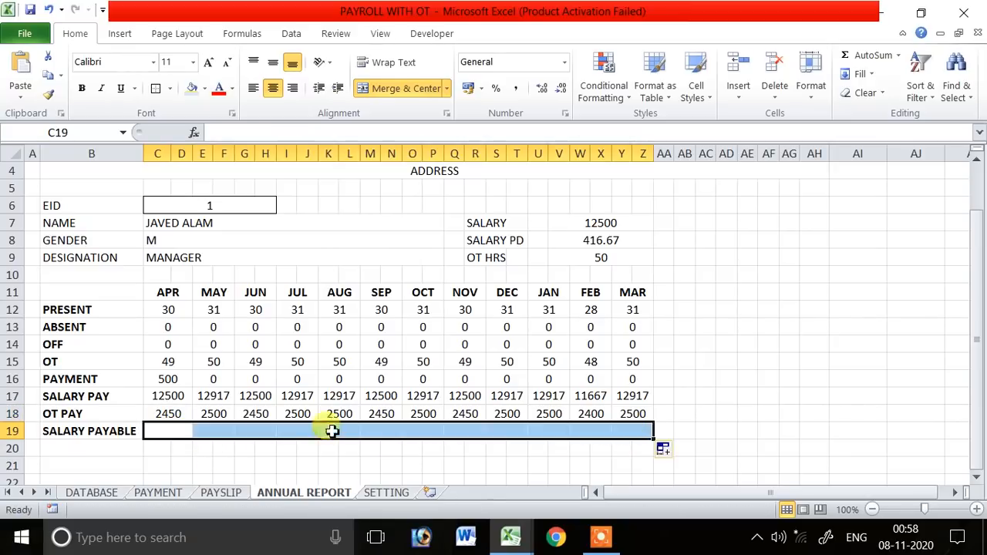
- Enter =C17+C18-C16 in the APR SALARY PAYABLE cell C19
{"action": "left_click", "coordinate": [178, 432]}
{"action": "type", "text": "="}
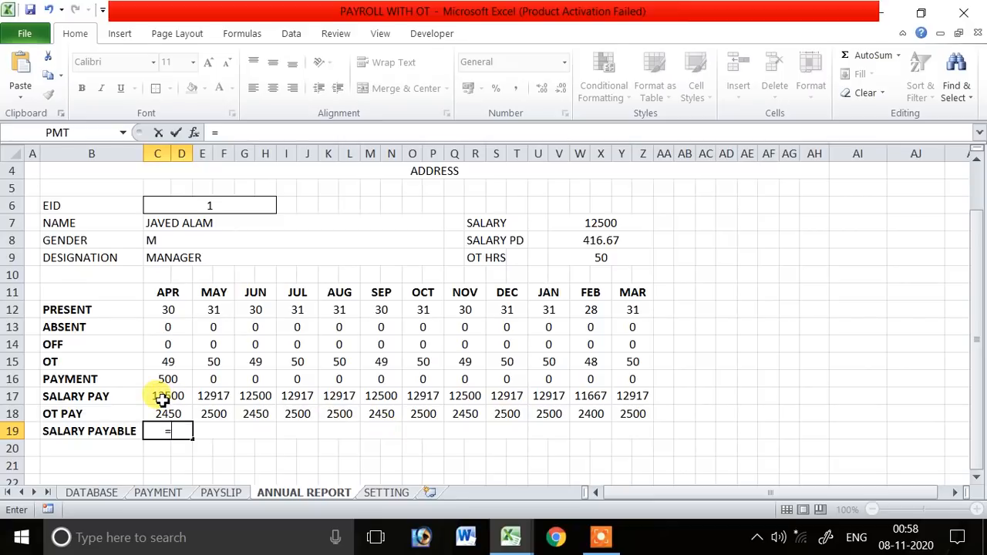
{"action": "type", "text": "C17+"}
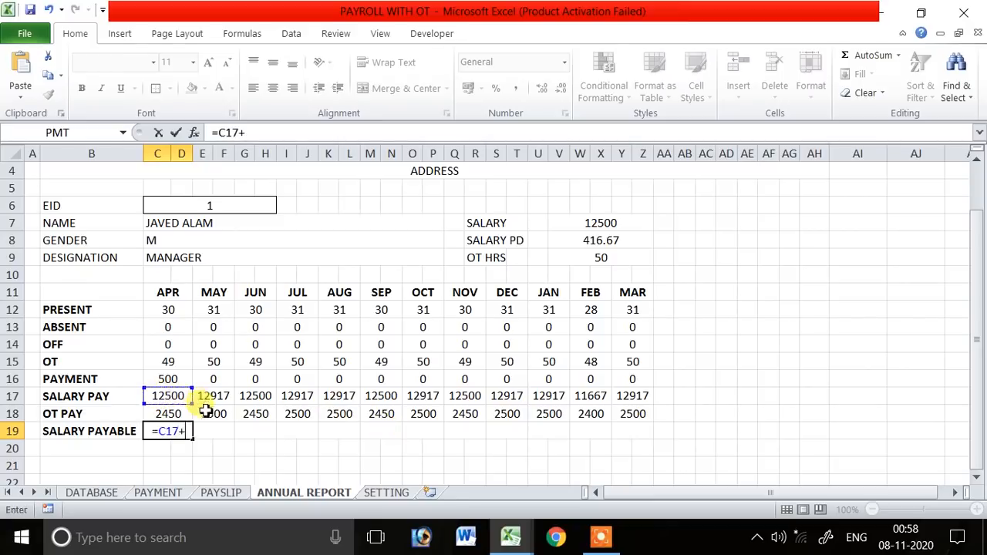
{"action": "left_click", "coordinate": [177, 414]}
{"action": "type", "text": "-"}
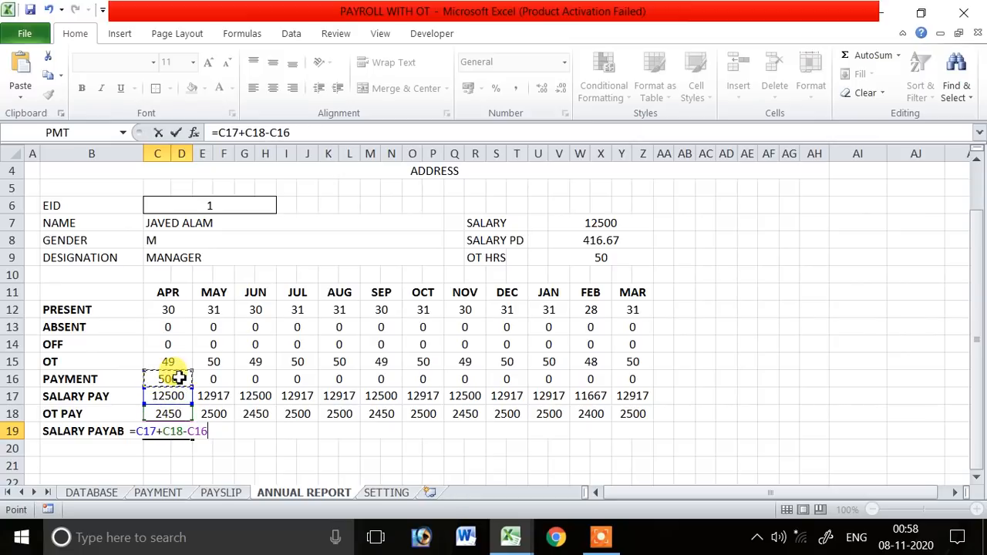
{"action": "key", "text": "Return"}
- Fill the SALARY PAYABLE formula from APR across to MAR and make the row's values bold
{"action": "left_click", "coordinate": [177, 434]}
{"action": "left_click_drag", "start_coordinate": [195, 440], "coordinate": [629, 447]}
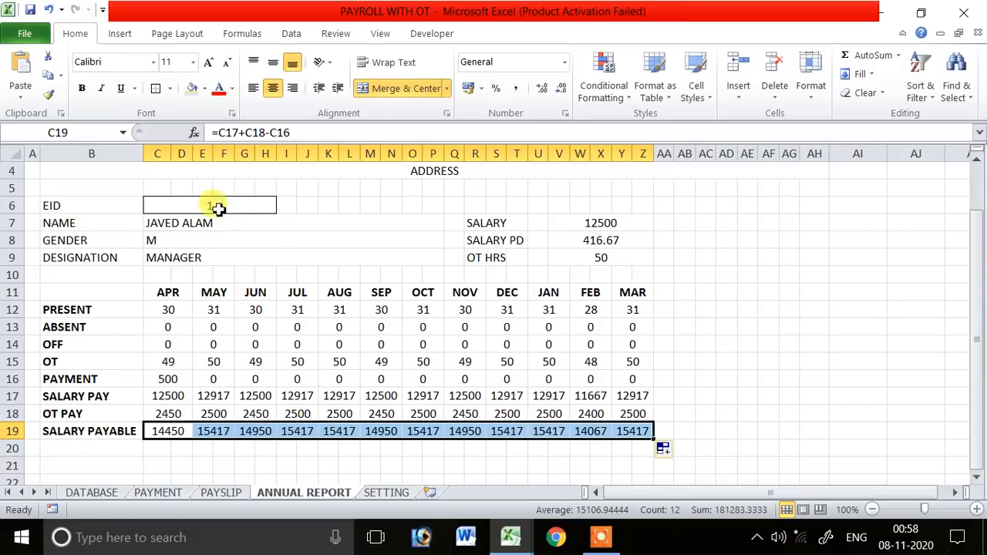
{"action": "left_click", "coordinate": [82, 89]}
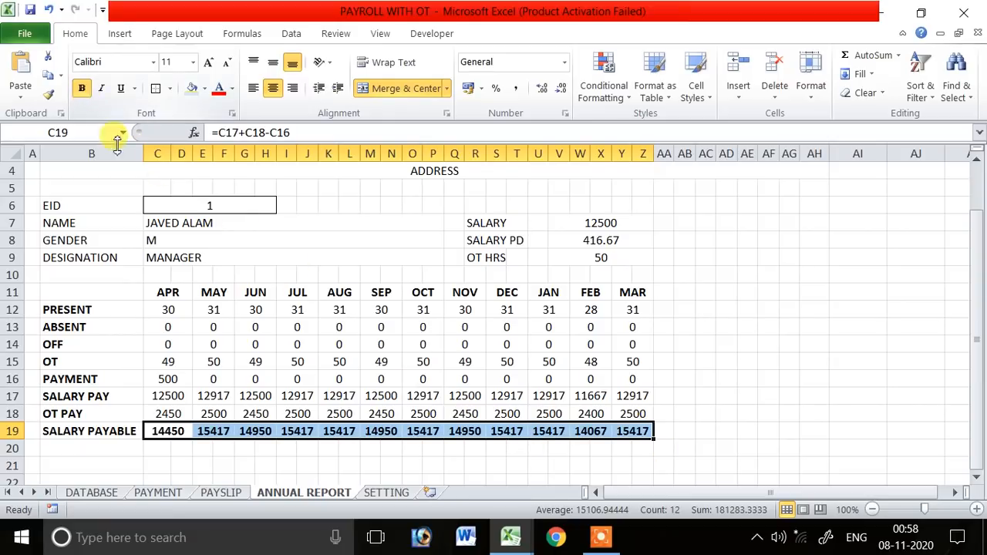
{"action": "left_click", "coordinate": [159, 466]}
- Apply a top and bottom border to the whole SALARY PAYABLE row, from its label to MAR
{"action": "left_click", "coordinate": [166, 433]}
{"action": "left_click_drag", "start_coordinate": [166, 434], "coordinate": [46, 430]}
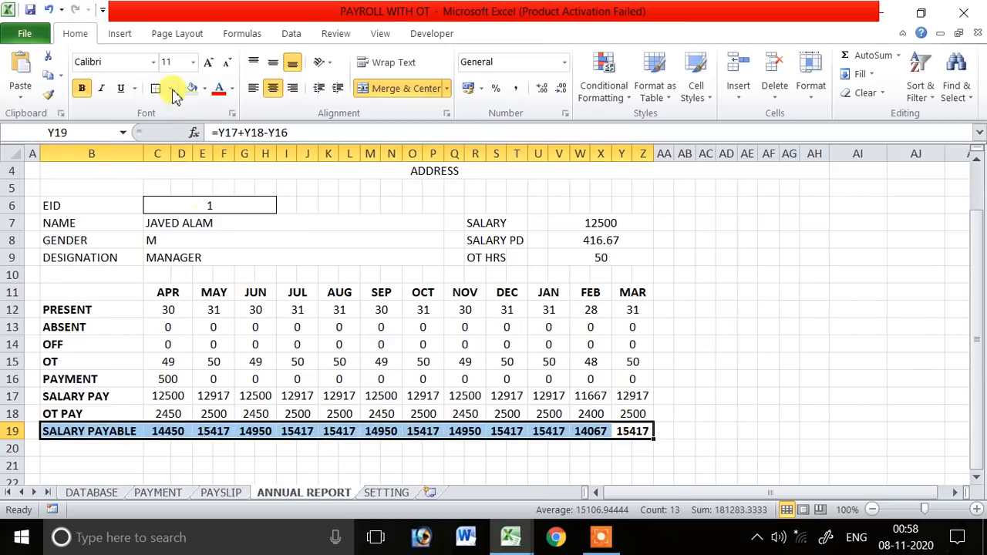
{"action": "left_click", "coordinate": [172, 88]}
{"action": "left_click", "coordinate": [177, 330]}
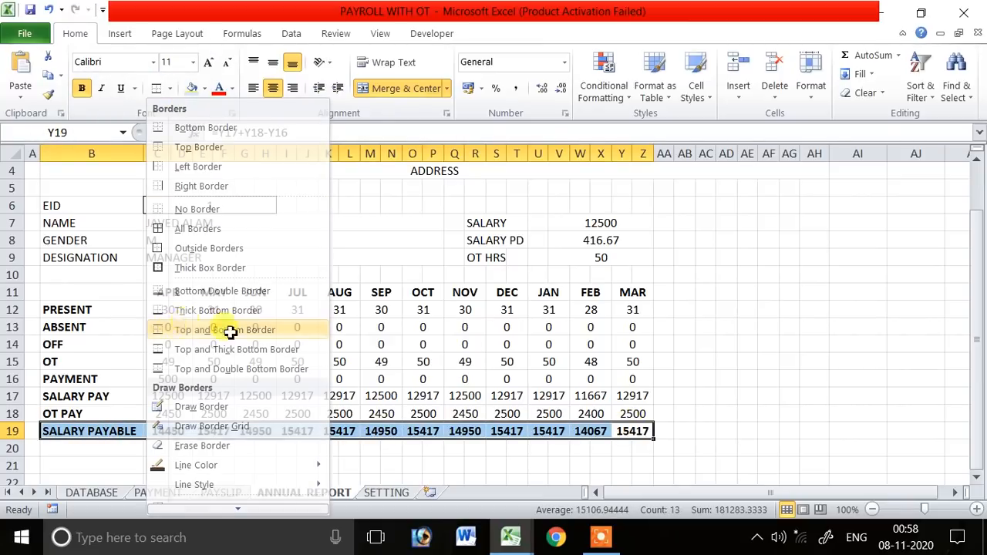
{"action": "left_click", "coordinate": [760, 380]}
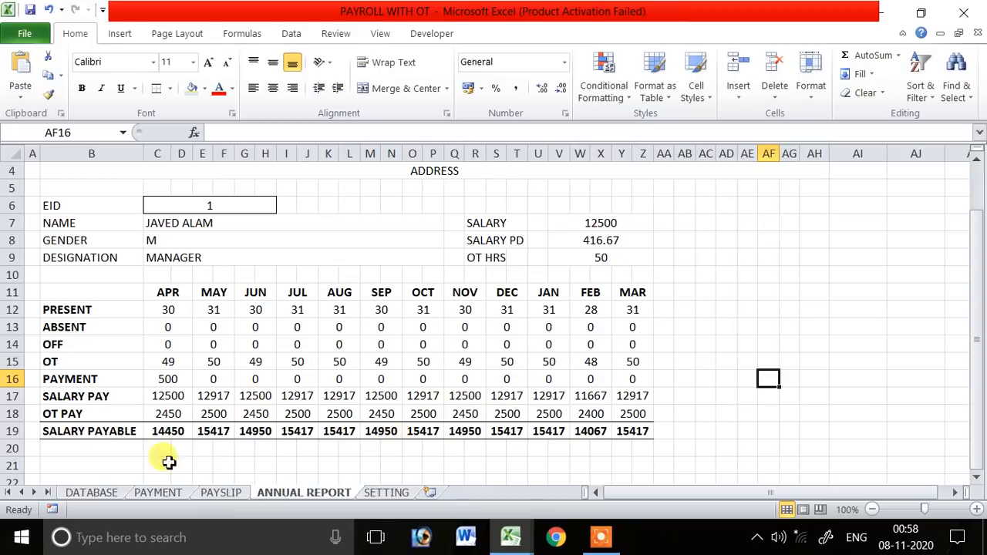
{"action": "scroll", "coordinate": [540, 421], "scroll_direction": "down", "scroll_amount": 2}
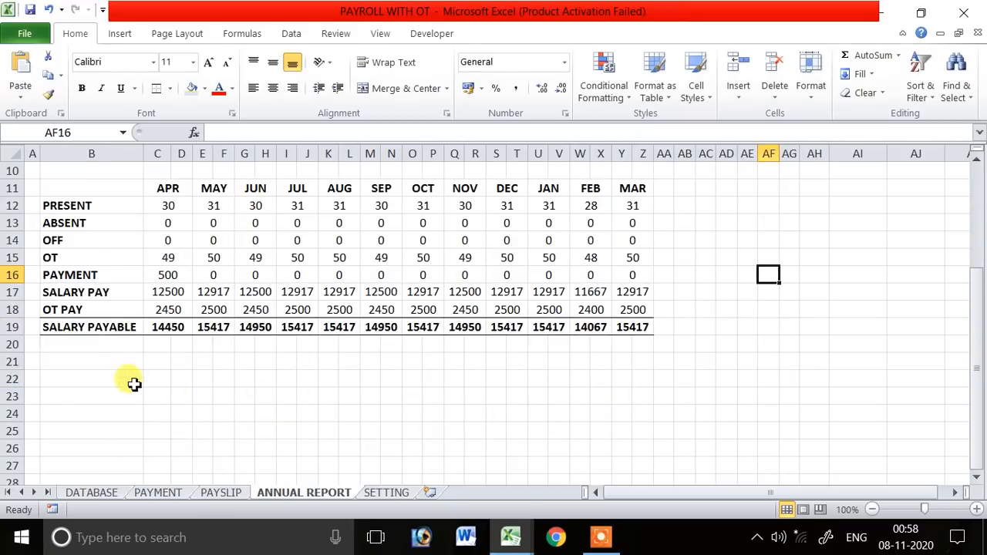
- Add a bold TOTAL PAYABLE label in cell B21 below the monthly table
{"action": "left_click", "coordinate": [111, 363]}
{"action": "type", "text": "T"}
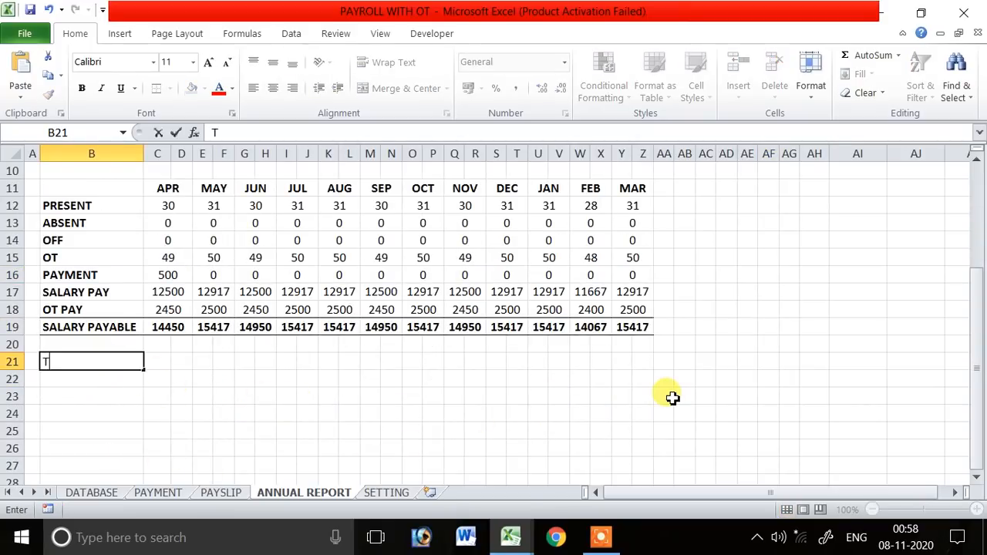
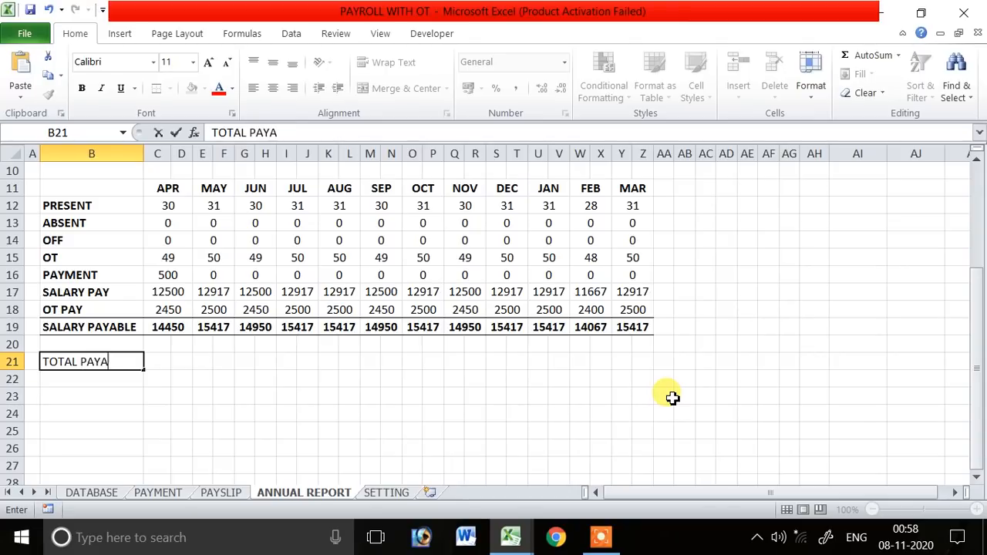
{"action": "type", "text": "OTAL PAYABLE"}
{"action": "key", "text": "Return"}
{"action": "key", "text": "Up"}
{"action": "key", "text": "ctrl+b"}
- Enter =SUM(C19:Z19) in B22 under TOTAL PAYABLE, then centre the result and show it without decimals
{"action": "key", "text": "Down"}
{"action": "type", "text": "=SUM("}
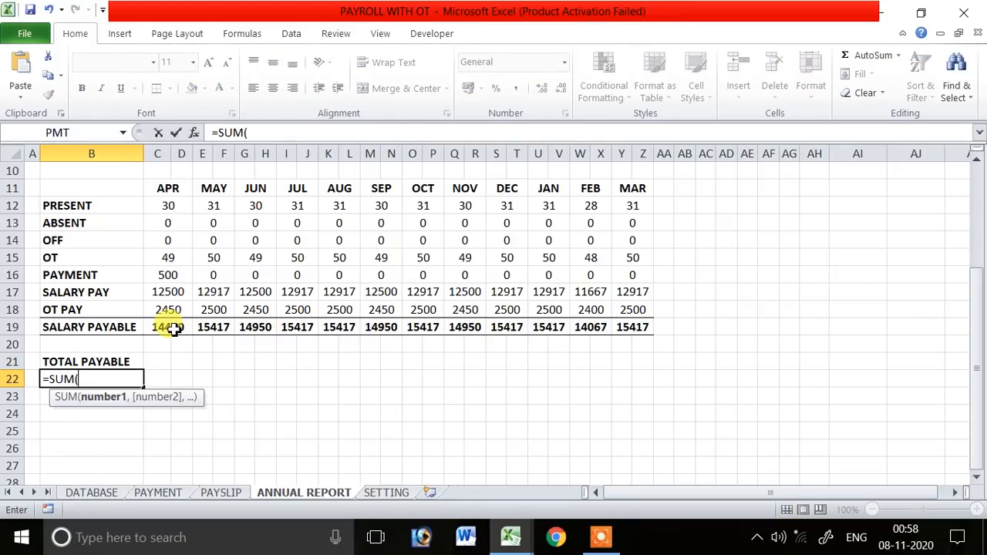
{"action": "left_click_drag", "start_coordinate": [175, 327], "coordinate": [632, 329]}
{"action": "key", "text": "Return"}
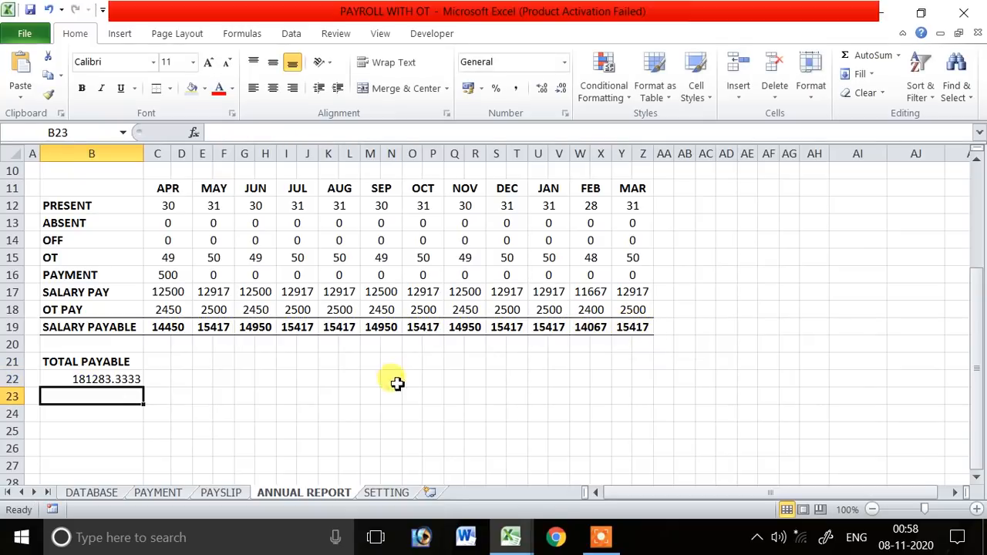
{"action": "left_click", "coordinate": [97, 376]}
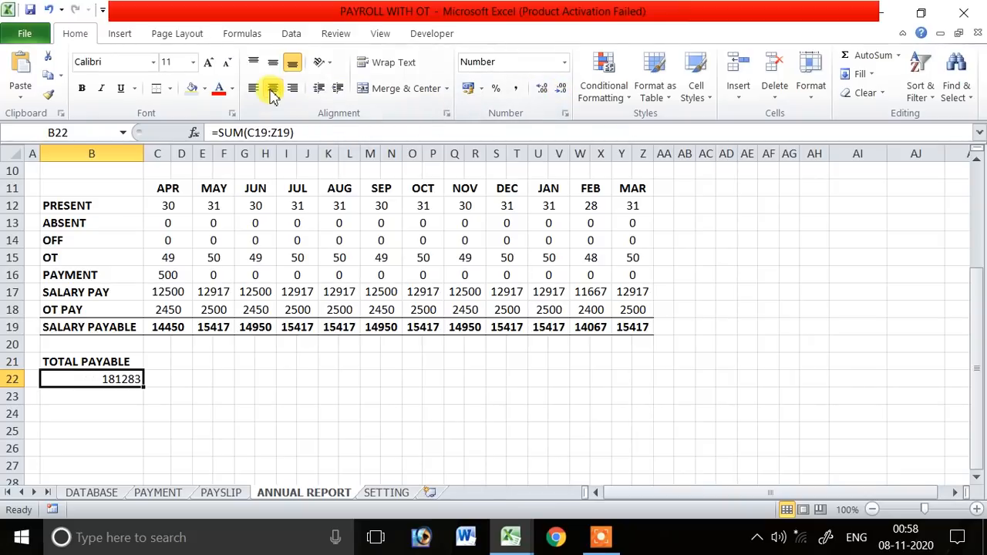
- Enter the labels SALARY PAY in C21, OT PAY in G21 and PAYMENT in K21
{"action": "left_click", "coordinate": [159, 359]}
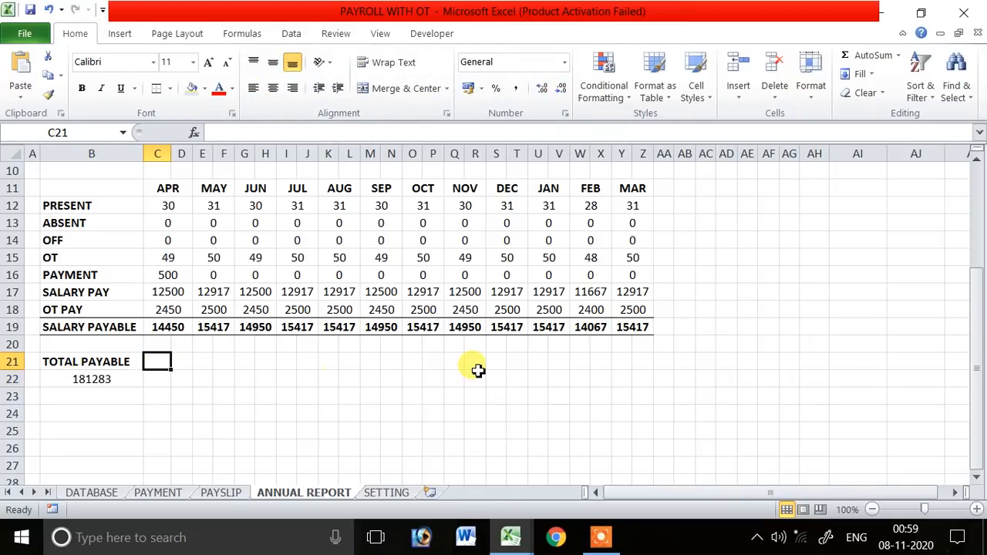
{"action": "type", "text": "SALARY PAY"}
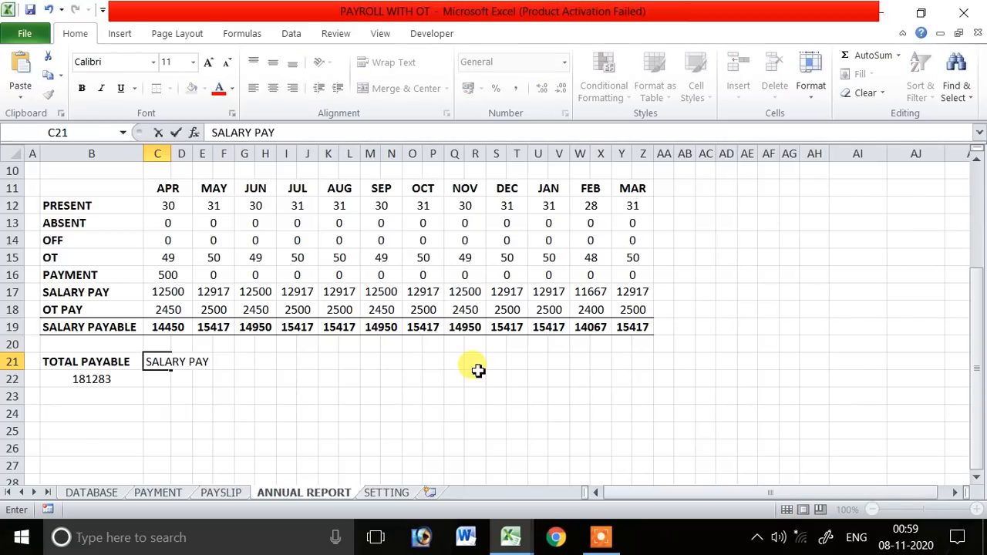
{"action": "key", "text": "Tab"}
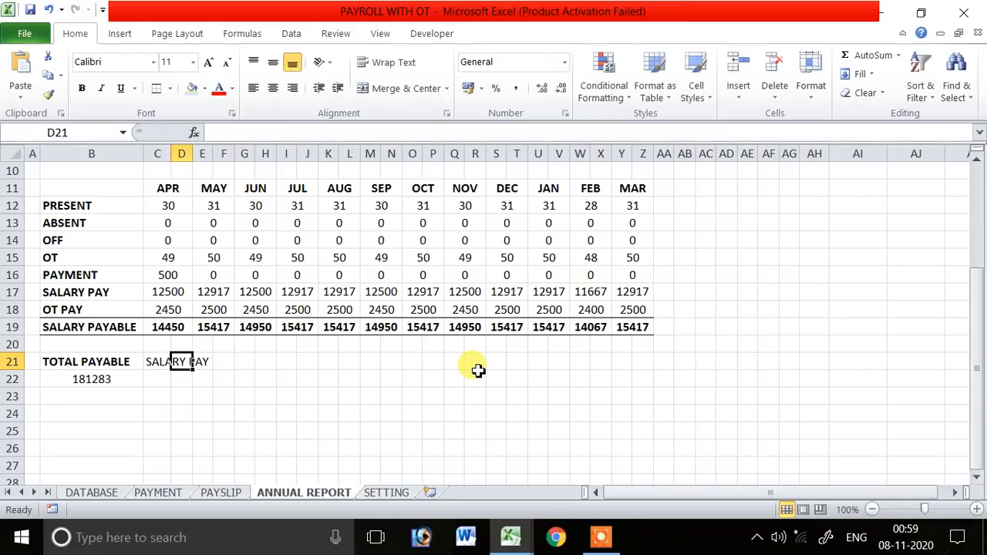
{"action": "type", "text": "OT"}
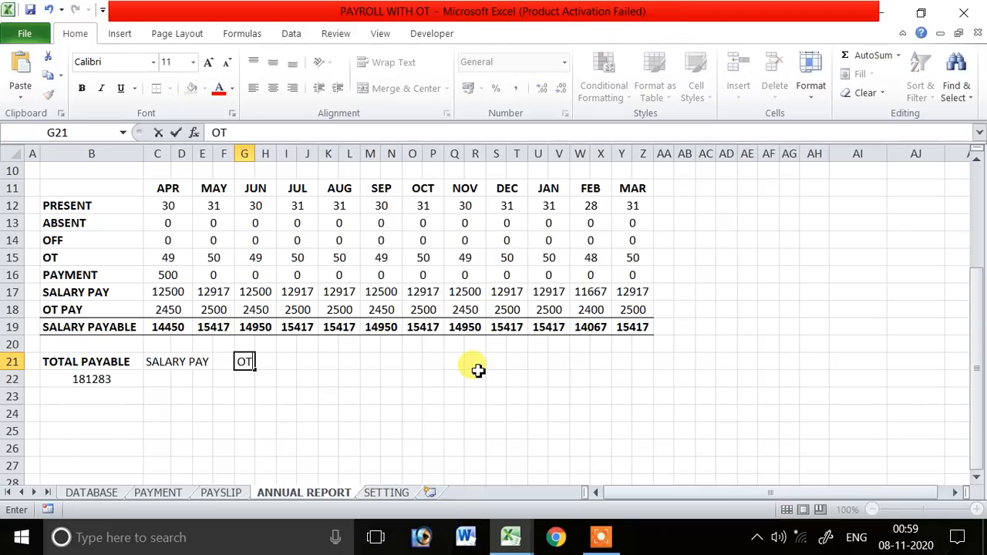
{"action": "type", "text": " PAY"}
{"action": "key", "text": "Tab"}
{"action": "key", "text": "Tab"}
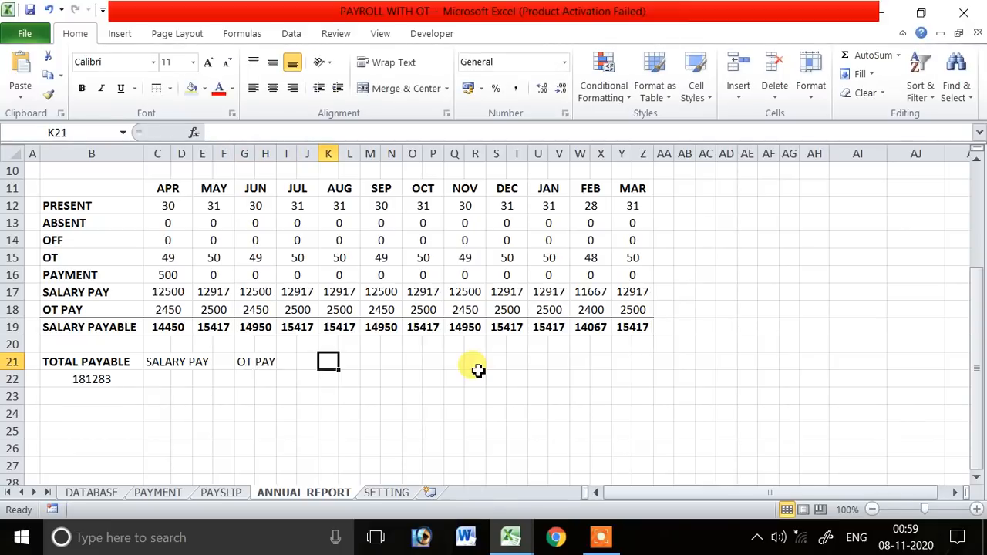
{"action": "type", "text": "PAYM"}
{"action": "key", "text": "Tab"}
{"action": "key", "text": "Tab"}
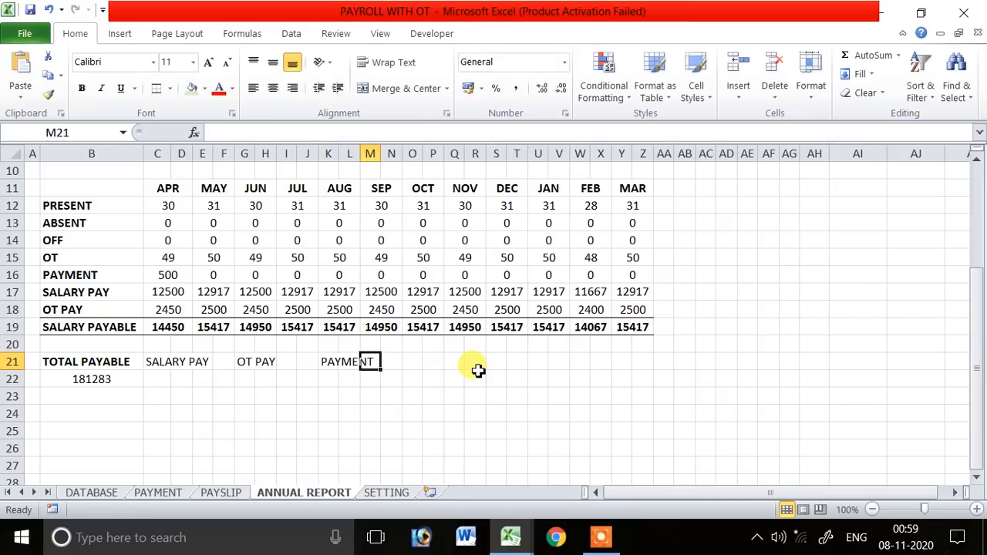
- Merge C21:F22 across each row and centre the SALARY PAY label
{"action": "left_click", "coordinate": [159, 368]}
{"action": "left_click_drag", "start_coordinate": [159, 368], "coordinate": [219, 374]}
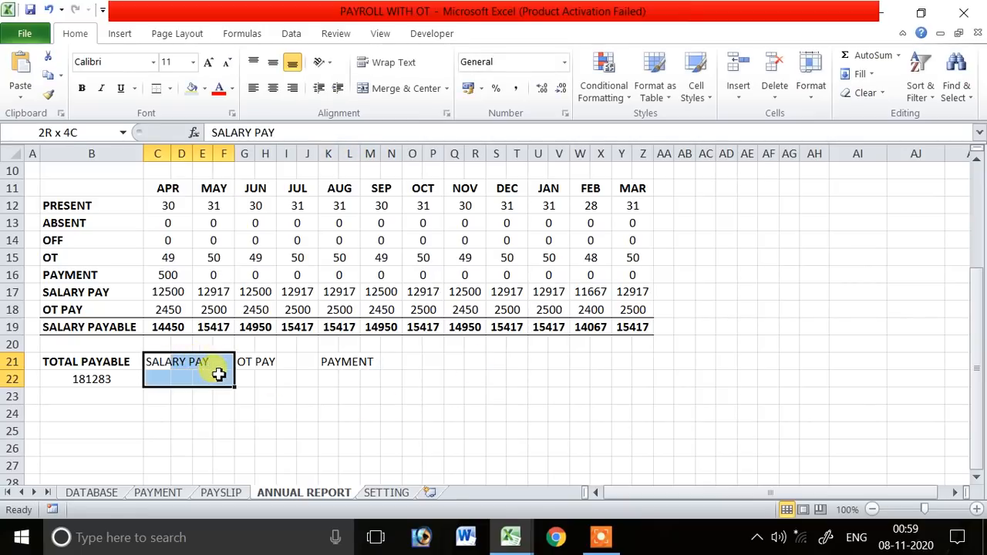
{"action": "left_click", "coordinate": [446, 88]}
{"action": "left_click", "coordinate": [428, 129]}
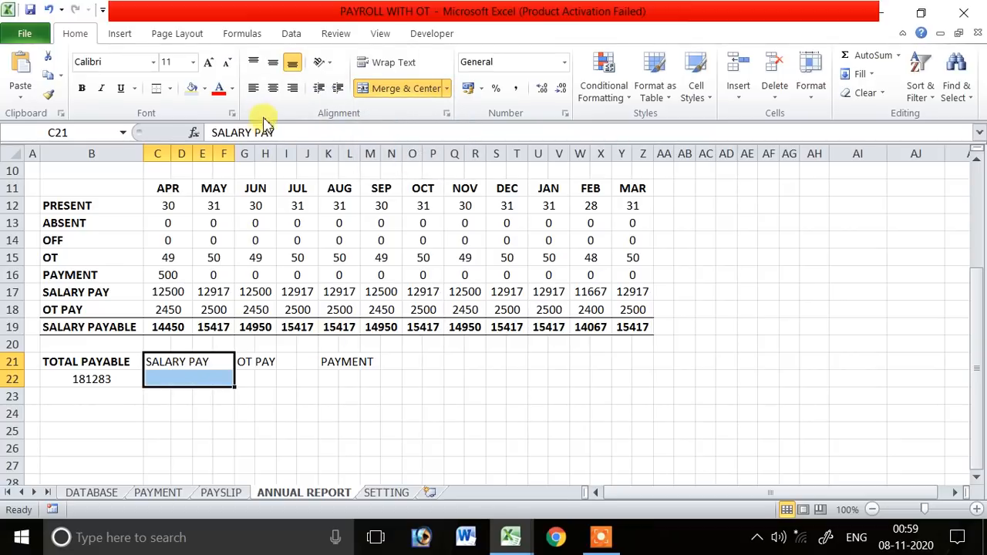
{"action": "left_click", "coordinate": [272, 88]}
- Merge G21:J22 and K21:N22 across each row, and centre the OT PAY and PAYMENT cells
{"action": "left_click_drag", "start_coordinate": [242, 361], "coordinate": [313, 361]}
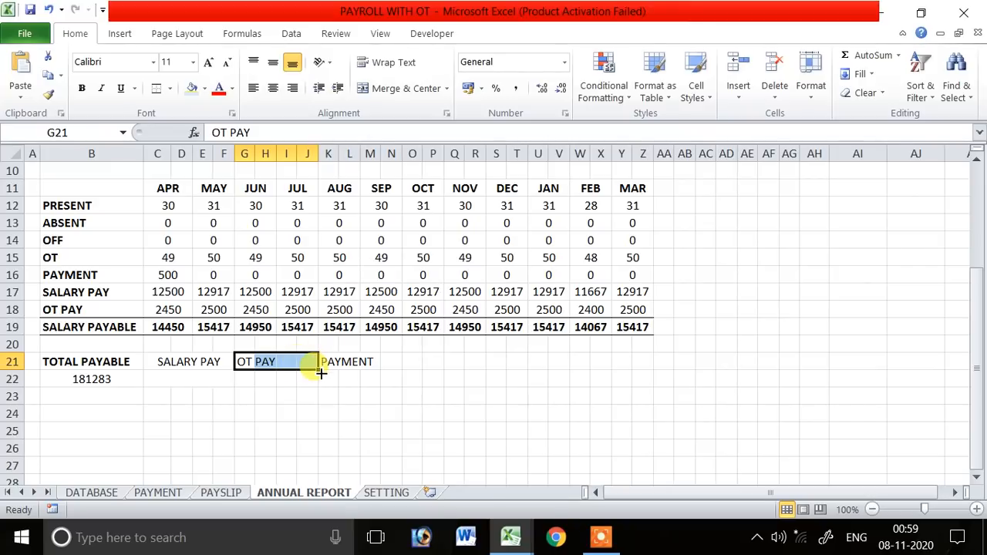
{"action": "left_click_drag", "start_coordinate": [245, 362], "coordinate": [379, 377]}
{"action": "left_click", "coordinate": [446, 88]}
{"action": "left_click", "coordinate": [420, 130]}
{"action": "left_click", "coordinate": [446, 88]}
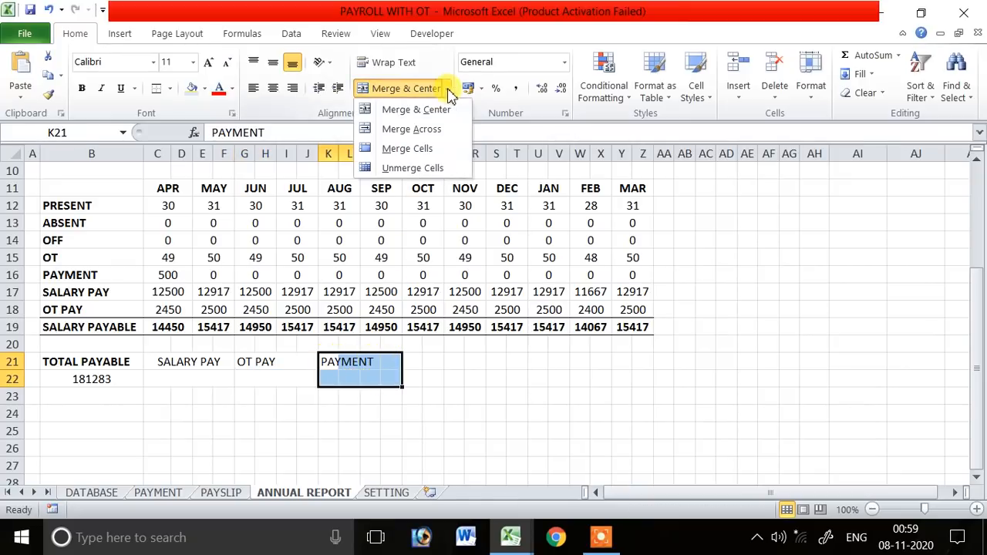
{"action": "left_click", "coordinate": [445, 133]}
{"action": "left_click_drag", "start_coordinate": [199, 363], "coordinate": [355, 371]}
{"action": "left_click", "coordinate": [279, 89]}
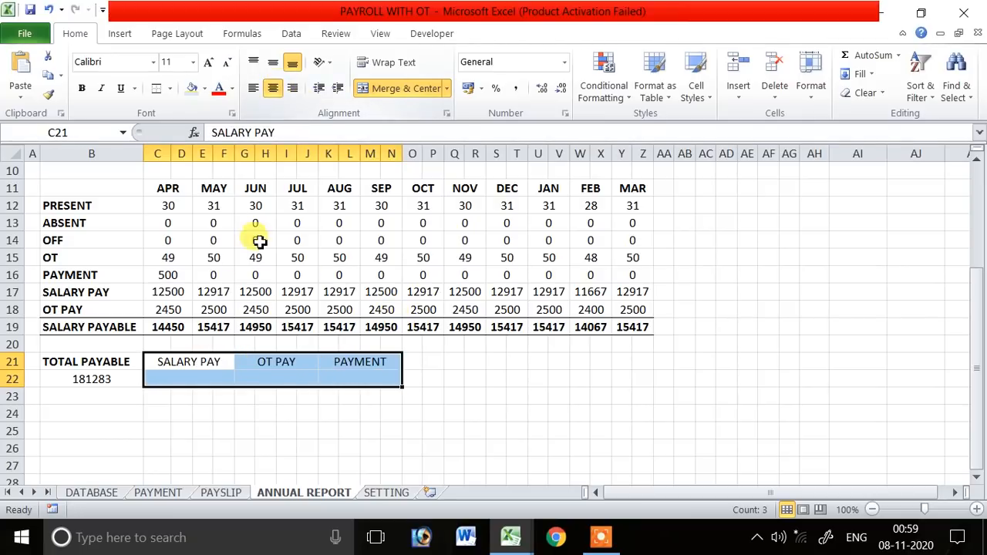
- Make the SALARY PAY, OT PAY and PAYMENT labels bold and apply all borders to the totals block B21:N22
{"action": "left_click_drag", "start_coordinate": [166, 364], "coordinate": [349, 360]}
{"action": "left_click", "coordinate": [82, 88]}
{"action": "left_click_drag", "start_coordinate": [104, 359], "coordinate": [332, 378]}
{"action": "left_click", "coordinate": [173, 88]}
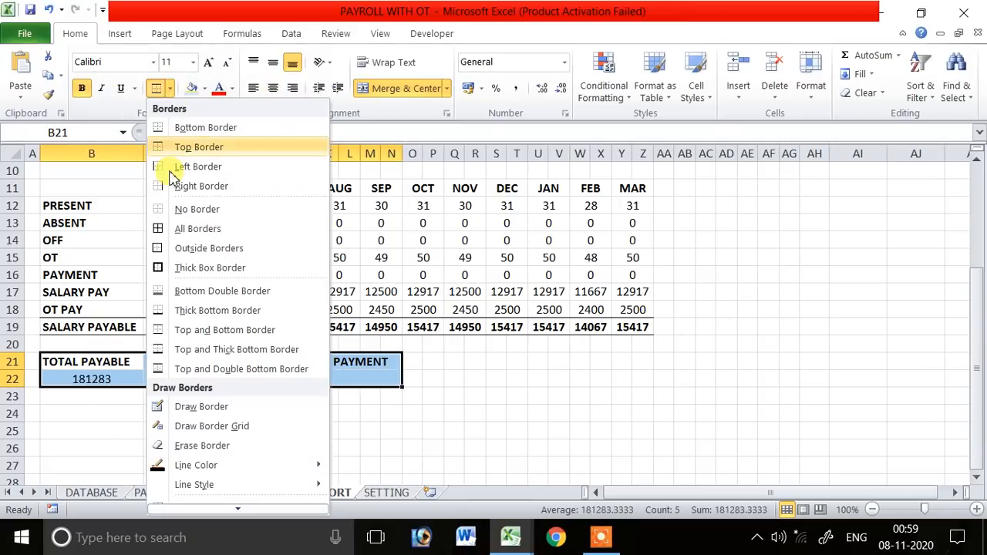
{"action": "left_click", "coordinate": [172, 229]}
{"action": "left_click", "coordinate": [476, 362]}
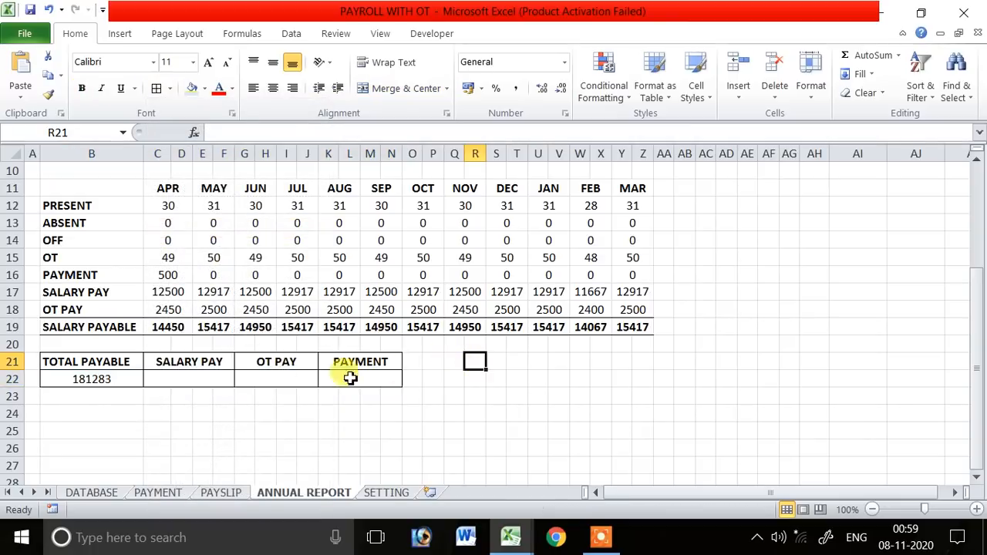
- Enter =SUM(C17:Z17) in C22 to total the SALARY PAY row
{"action": "left_click", "coordinate": [231, 379]}
{"action": "type", "text": "=SUM("}
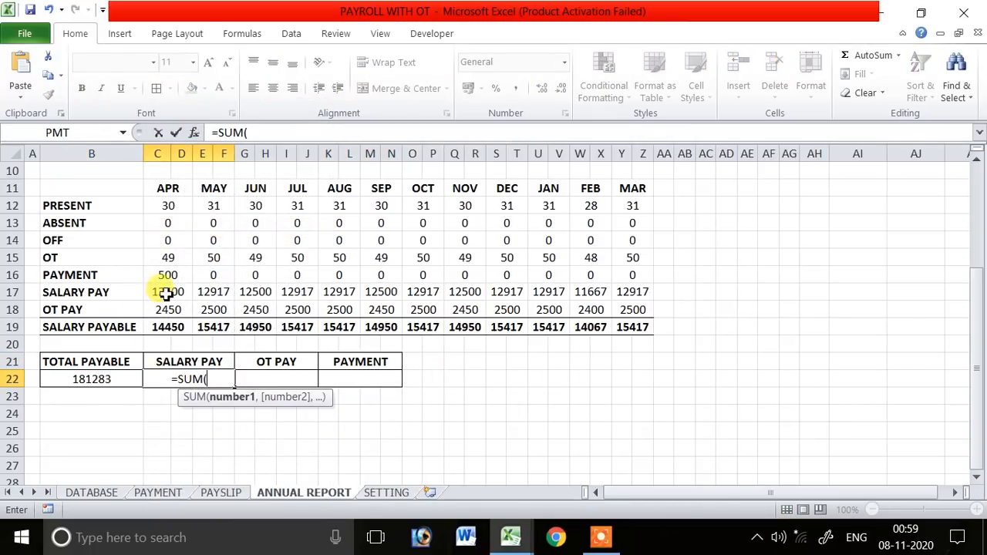
{"action": "left_click_drag", "start_coordinate": [165, 294], "coordinate": [632, 296]}
{"action": "key", "text": "Return"}
- Enter =SUM(C18:Z18) in G22 to total the OT PAY row
{"action": "key", "text": "Up"}
{"action": "key", "text": "Right"}
{"action": "type", "text": "=SUM("}
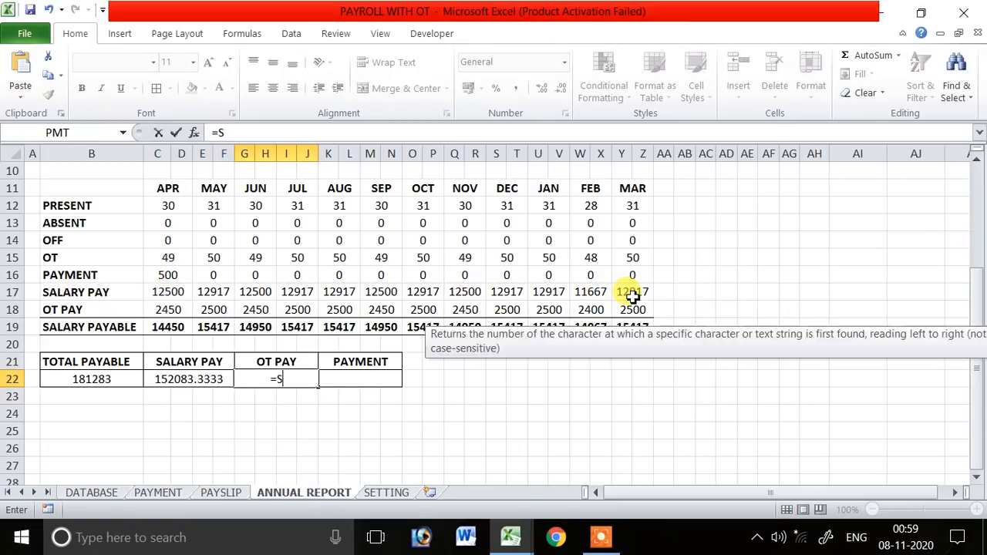
{"action": "left_click_drag", "start_coordinate": [172, 309], "coordinate": [633, 311]}
{"action": "type", "text": ")"}
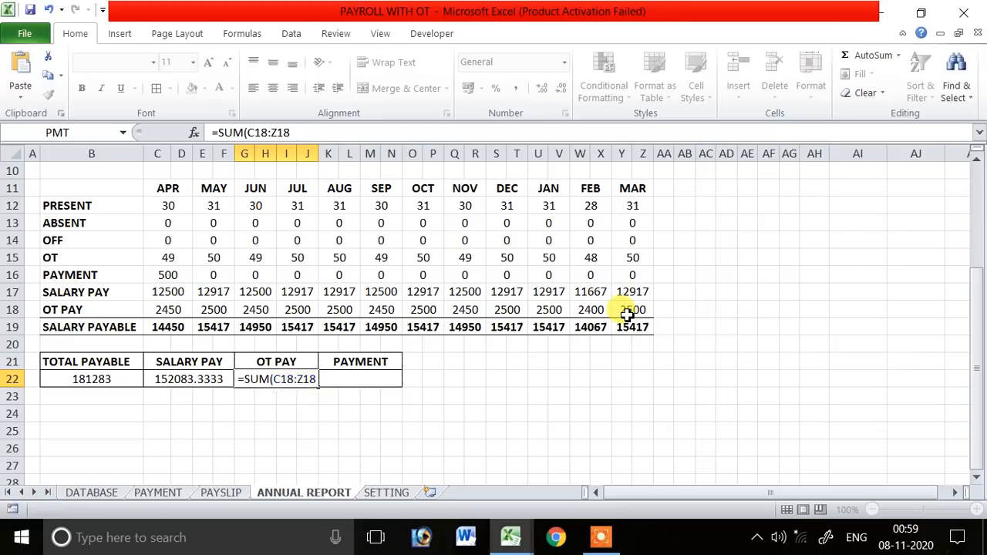
{"action": "key", "text": "ctrl+Return"}
- Enter a SUM formula in K22 that totals the PAYMENT row from APR to MAR
{"action": "key", "text": "Right"}
{"action": "type", "text": "=SUM("}
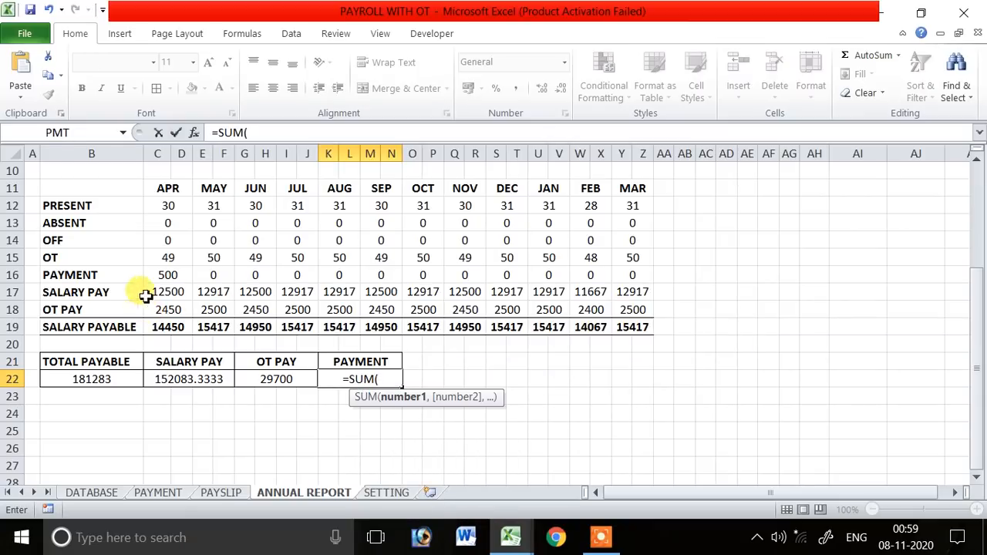
{"action": "left_click_drag", "start_coordinate": [168, 277], "coordinate": [628, 275]}
{"action": "key", "text": "Return"}
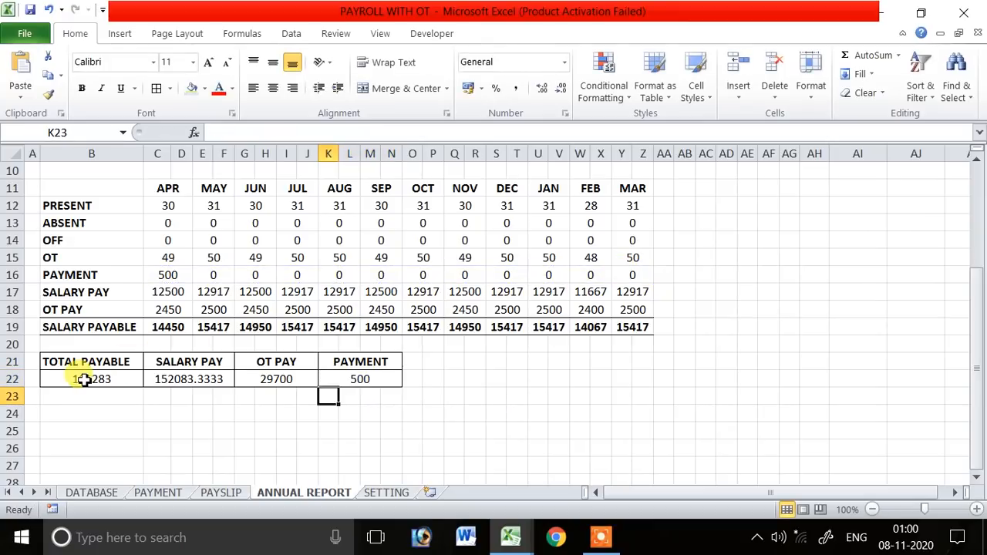
- Remove the decimals from the SALARY PAY total and make the four totals in row 22 bold at font size 12
{"action": "left_click", "coordinate": [199, 379]}
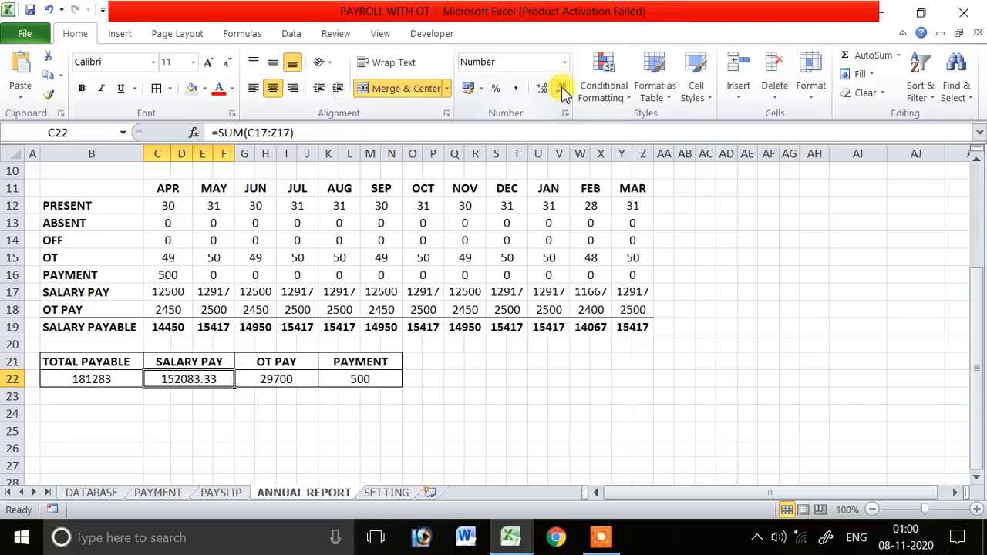
{"action": "left_click", "coordinate": [392, 396]}
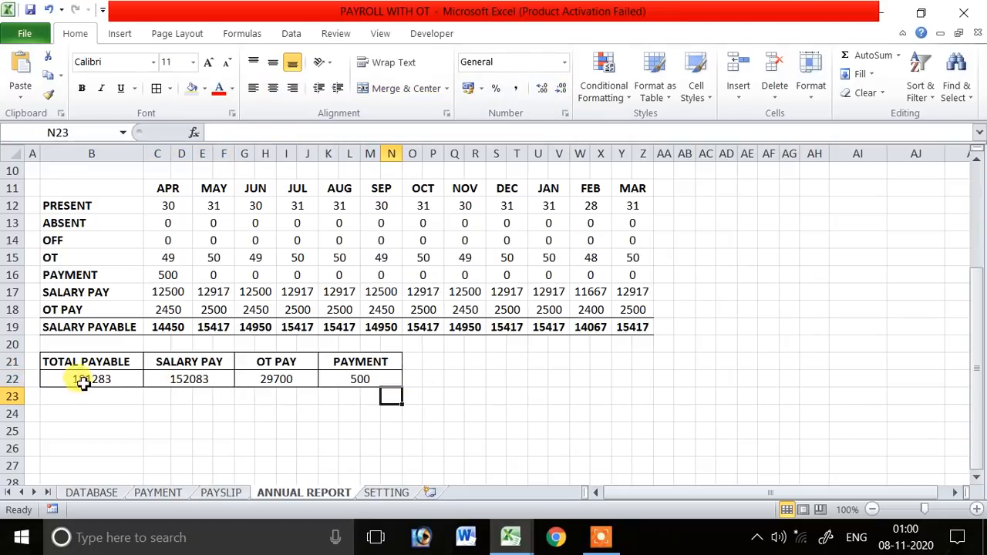
{"action": "left_click_drag", "start_coordinate": [82, 378], "coordinate": [347, 383]}
{"action": "left_click", "coordinate": [208, 61]}
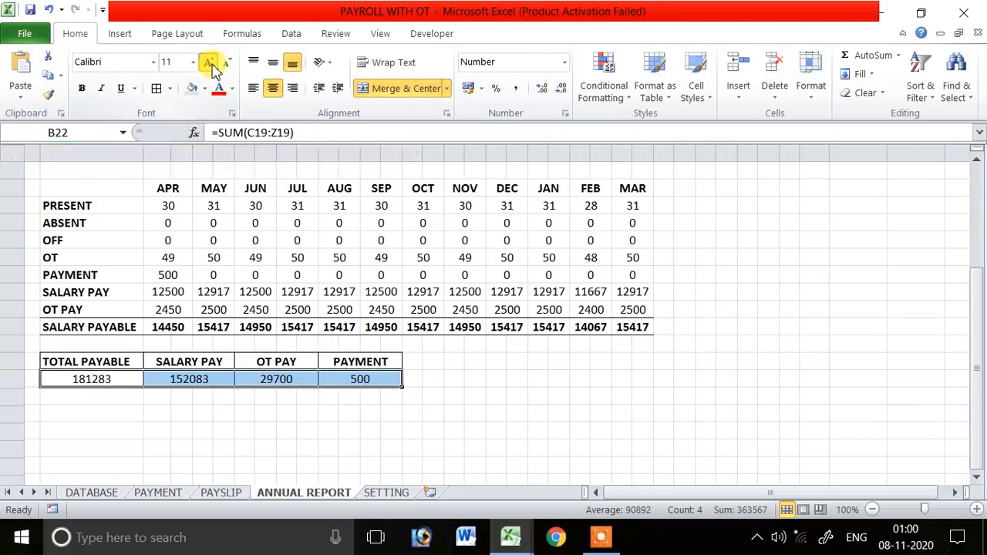
{"action": "left_click", "coordinate": [81, 88]}
{"action": "left_click", "coordinate": [472, 378]}
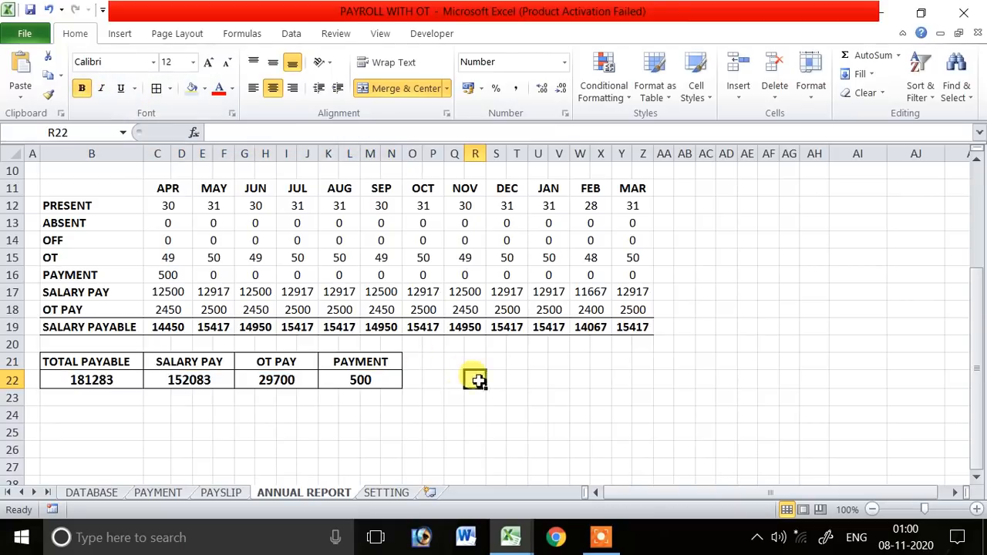
- Unmerge the three title rows 2 to 4, then merge them across columns B to Z and centre the text
{"action": "scroll", "coordinate": [625, 373], "scroll_direction": "up", "scroll_amount": 2}
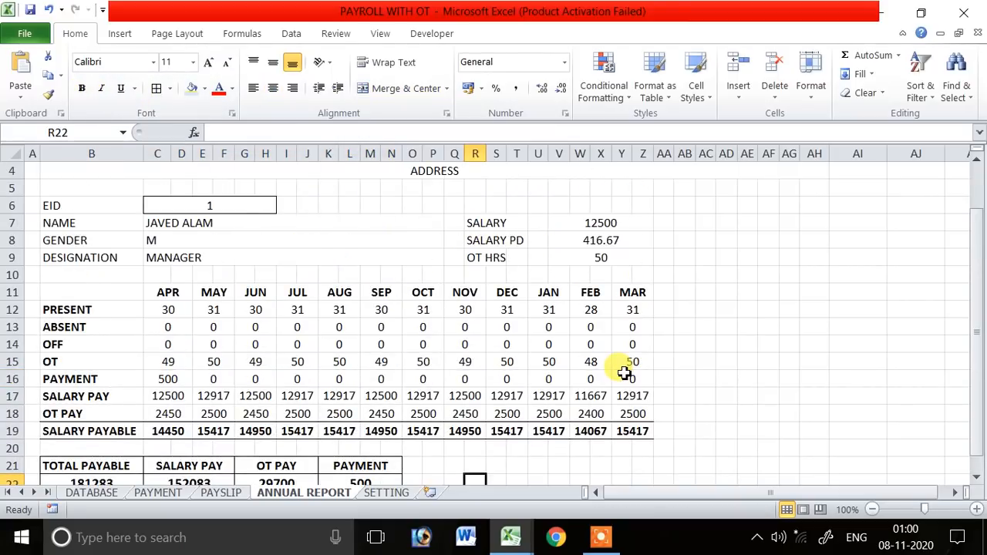
{"action": "scroll", "coordinate": [625, 373], "scroll_direction": "up", "scroll_amount": 1}
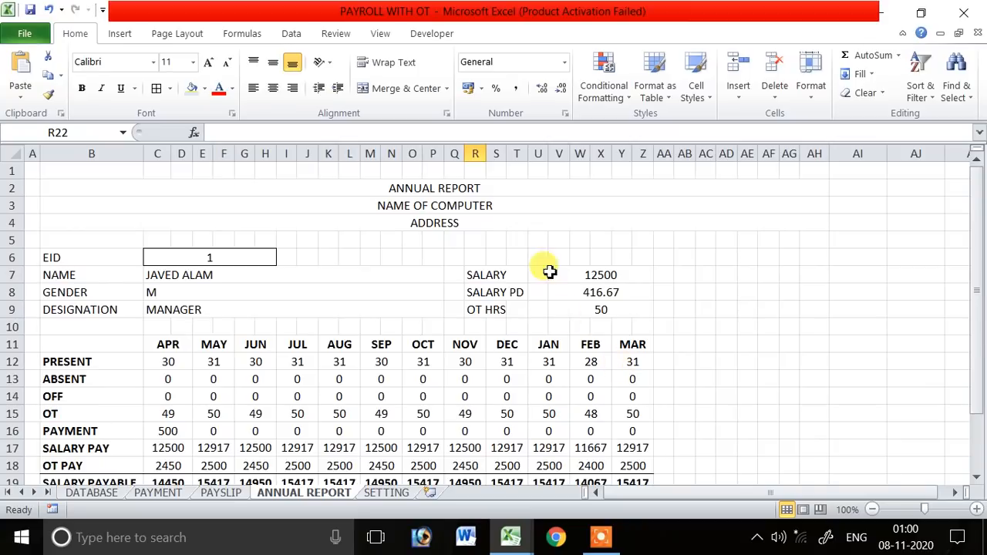
{"action": "left_click_drag", "start_coordinate": [551, 187], "coordinate": [560, 226]}
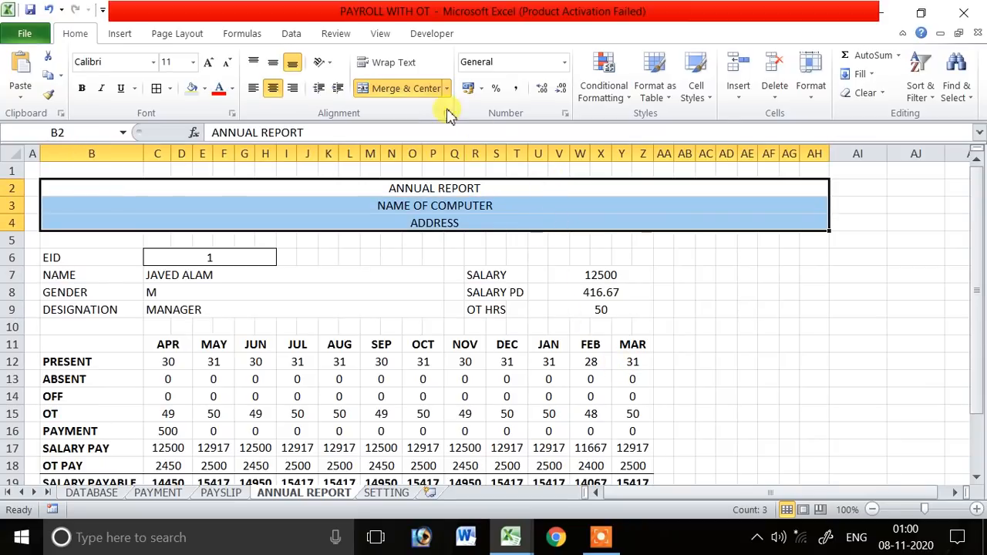
{"action": "left_click", "coordinate": [418, 90]}
{"action": "left_click_drag", "start_coordinate": [135, 190], "coordinate": [644, 225]}
{"action": "left_click", "coordinate": [447, 89]}
{"action": "left_click", "coordinate": [440, 129]}
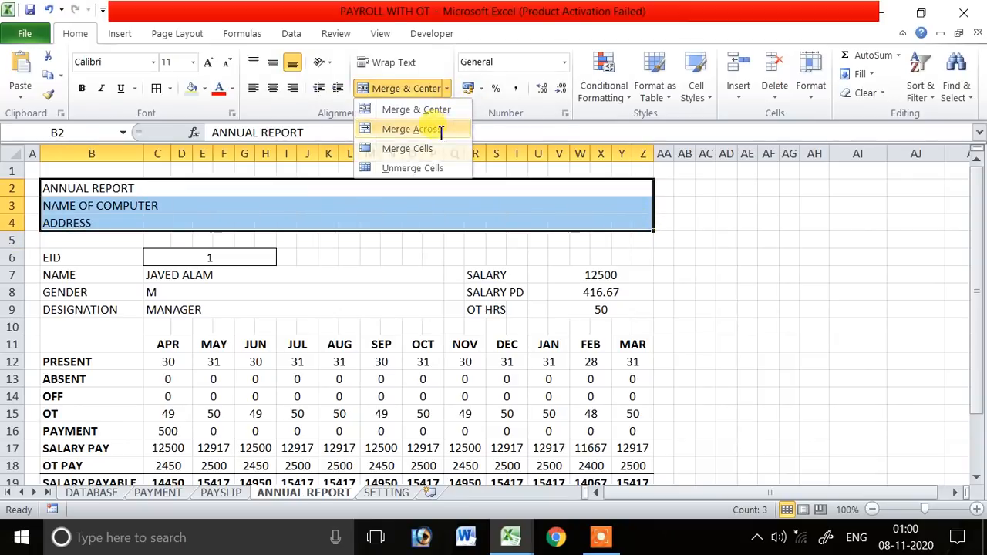
{"action": "left_click", "coordinate": [273, 88]}
{"action": "left_click", "coordinate": [706, 292]}
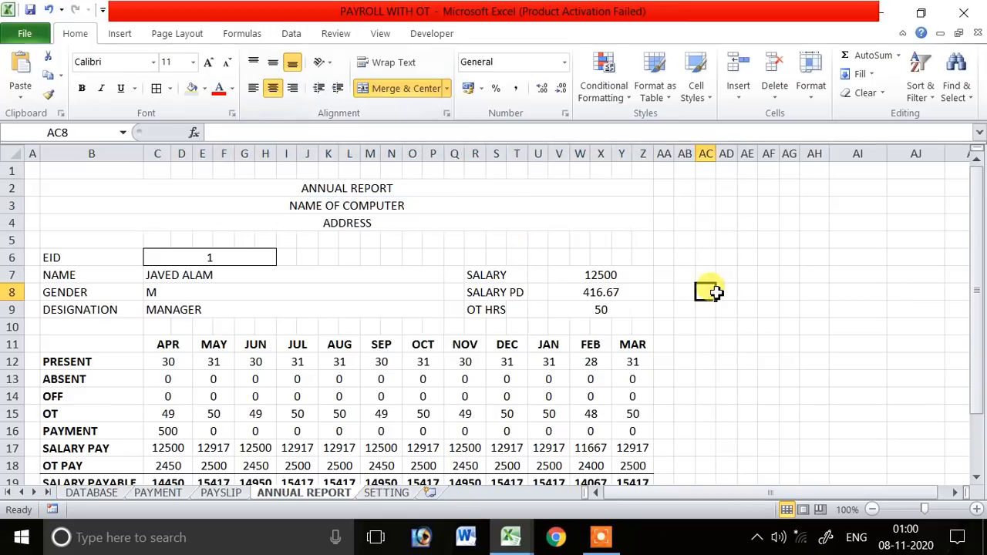
- Enlarge the font of the NAME OF COMPUTER heading by four size increments
{"action": "left_click", "coordinate": [391, 203]}
{"action": "left_click", "coordinate": [208, 62]}
{"action": "left_click", "coordinate": [208, 63]}
{"action": "left_click", "coordinate": [208, 62]}
{"action": "left_click", "coordinate": [208, 63]}
{"action": "left_click", "coordinate": [725, 301]}
{"action": "scroll", "coordinate": [597, 287], "scroll_direction": "down", "scroll_amount": 6}
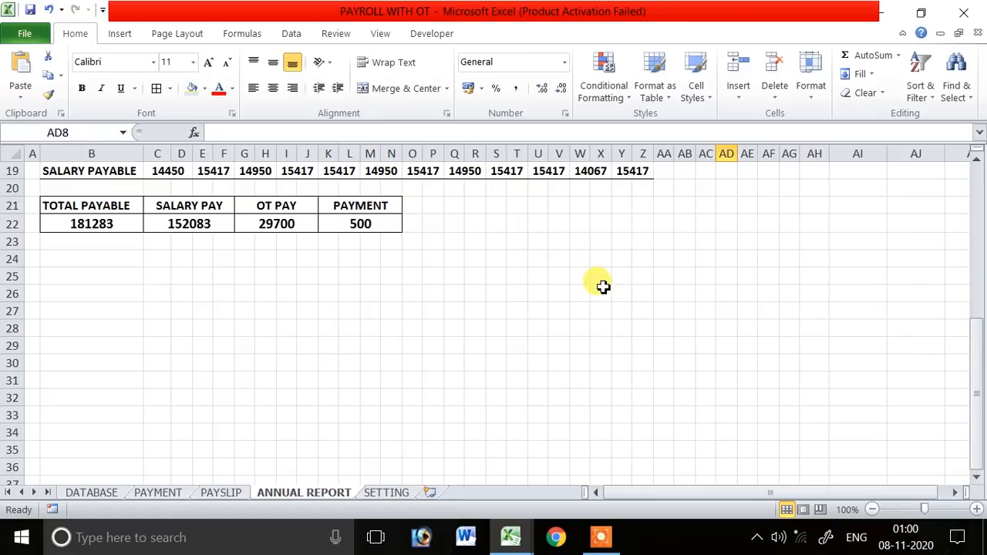
{"action": "scroll", "coordinate": [602, 287], "scroll_direction": "up", "scroll_amount": 6}
- Give the EID input cell C6 a light blue fill and set the EID to 3
{"action": "left_click", "coordinate": [219, 271]}
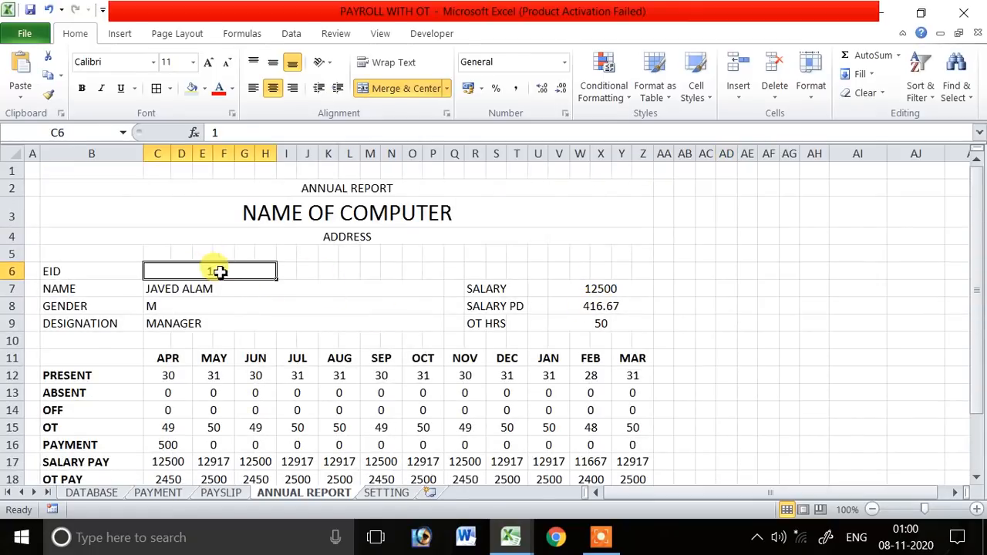
{"action": "left_click", "coordinate": [192, 89]}
{"action": "type", "text": "3"}
{"action": "key", "text": "Return"}
{"action": "scroll", "coordinate": [255, 312], "scroll_direction": "down", "scroll_amount": 1}
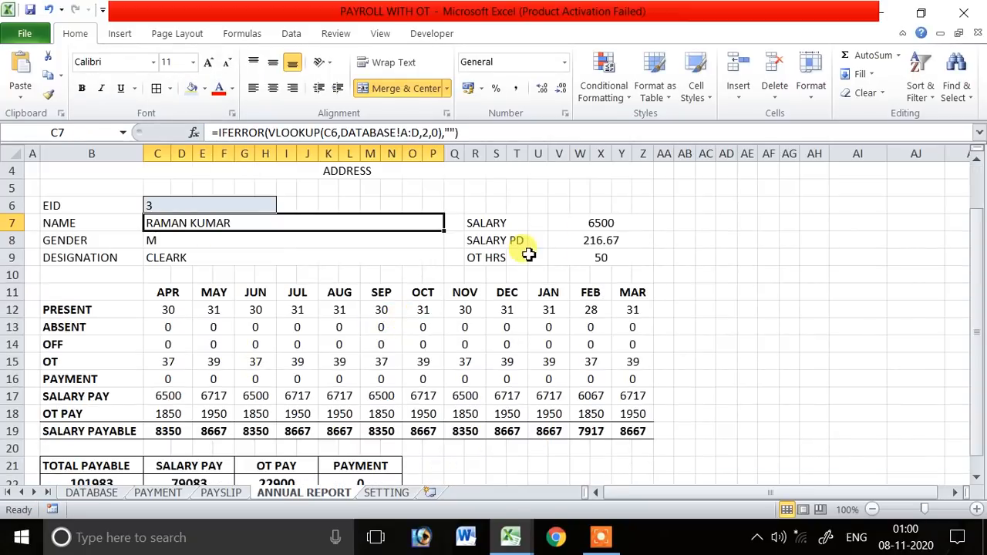
- Remove the decimals from the SALARY PD value in cell V8
{"action": "left_click", "coordinate": [629, 226]}
{"action": "left_click", "coordinate": [631, 239]}
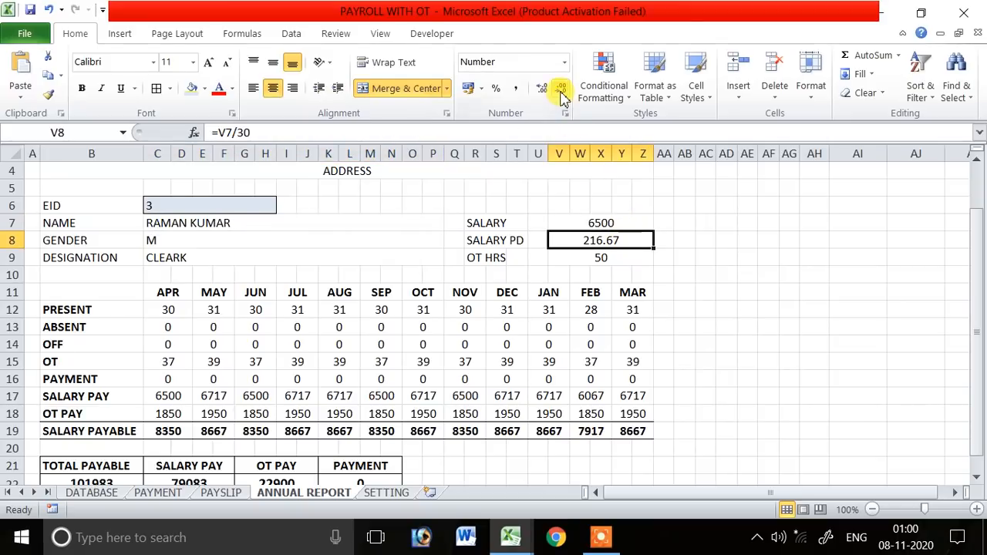
{"action": "left_click", "coordinate": [726, 292]}
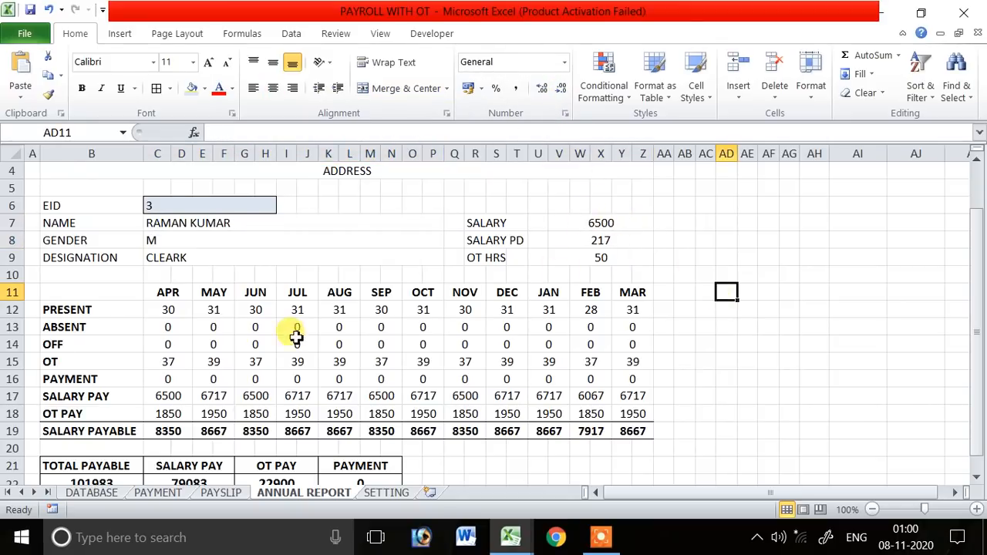
- Apply all borders to the monthly figures from the APR to MAR headings down to the OT PAY row, cells C11 to Z18
{"action": "scroll", "coordinate": [301, 340], "scroll_direction": "down", "scroll_amount": 2}
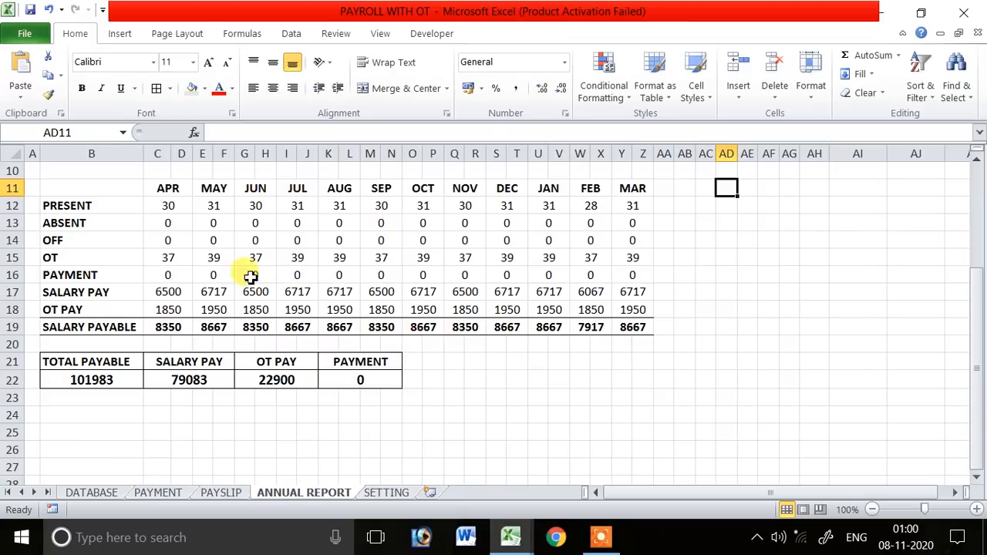
{"action": "left_click_drag", "start_coordinate": [164, 191], "coordinate": [625, 305]}
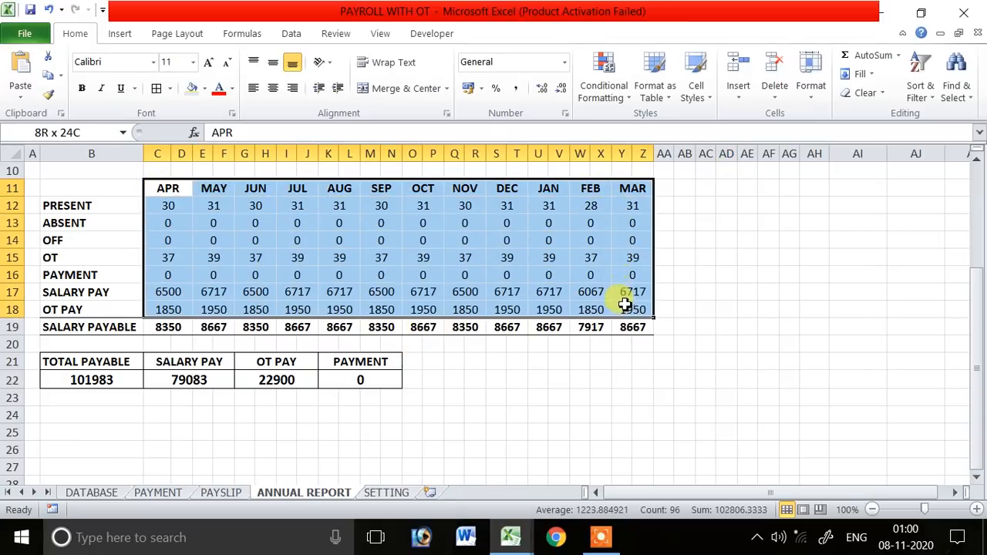
{"action": "left_click", "coordinate": [156, 88]}
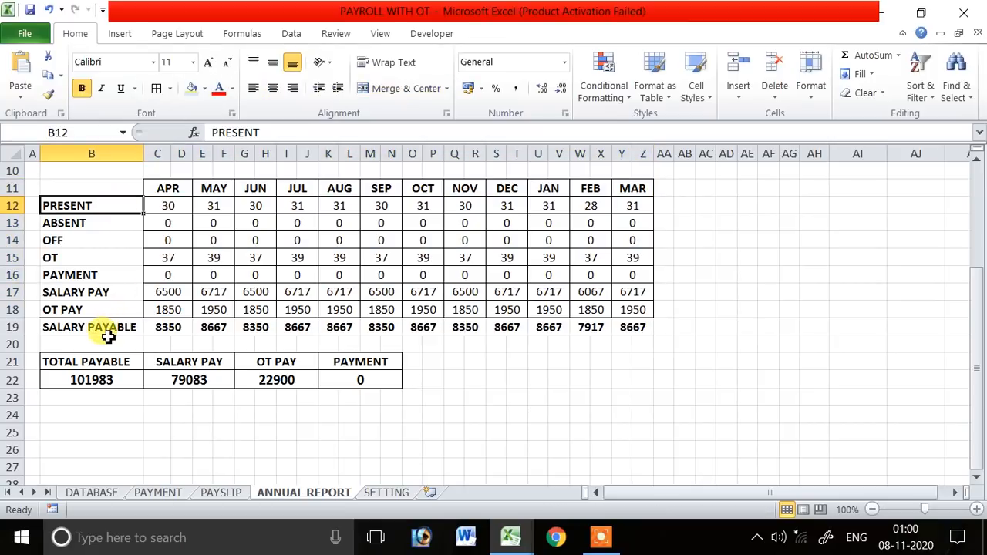
{"action": "scroll", "coordinate": [697, 332], "scroll_direction": "up", "scroll_amount": 2}
{"action": "scroll", "coordinate": [698, 332], "scroll_direction": "up", "scroll_amount": 1}
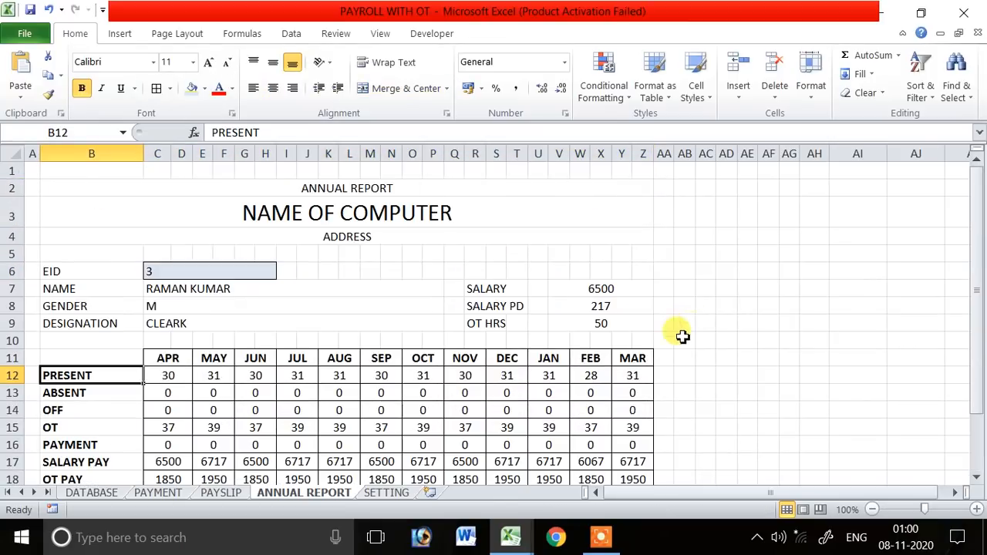
{"action": "left_click", "coordinate": [505, 289]}
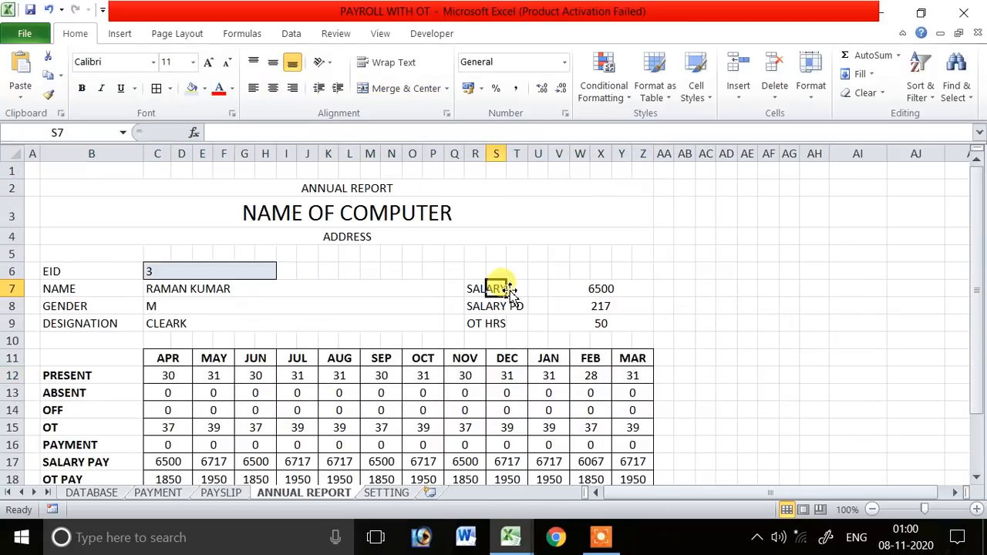
{"action": "left_click", "coordinate": [567, 291]}
{"action": "scroll", "coordinate": [260, 347], "scroll_direction": "down", "scroll_amount": 3}
{"action": "scroll", "coordinate": [262, 343], "scroll_direction": "up", "scroll_amount": 3}
- On the PAYSLIP sheet, set the month to JUL and the EID to 1
{"action": "left_click", "coordinate": [222, 493]}
{"action": "scroll", "coordinate": [381, 348], "scroll_direction": "up", "scroll_amount": 2}
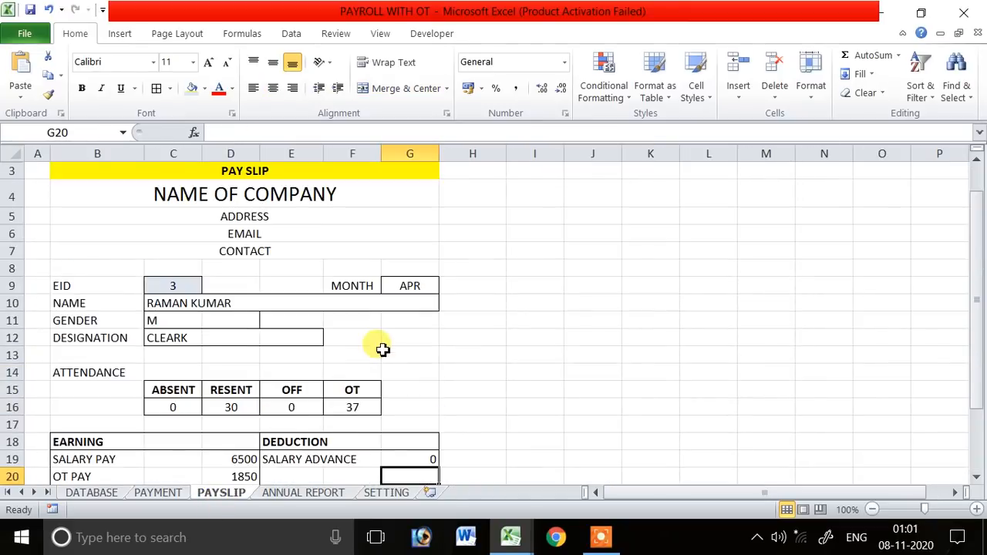
{"action": "left_click", "coordinate": [410, 285]}
{"action": "left_click", "coordinate": [445, 287]}
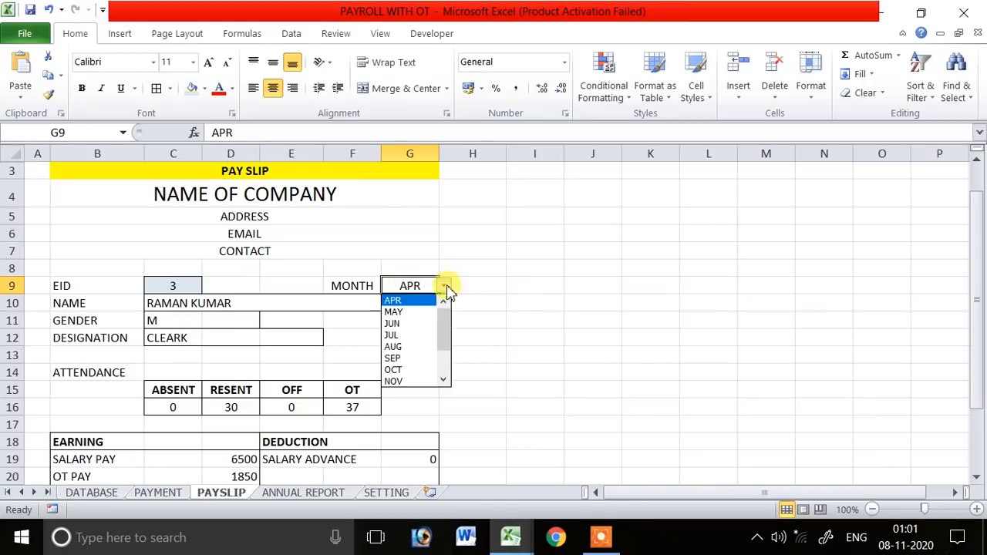
{"action": "left_click", "coordinate": [421, 334]}
{"action": "left_click", "coordinate": [189, 286]}
{"action": "type", "text": "1"}
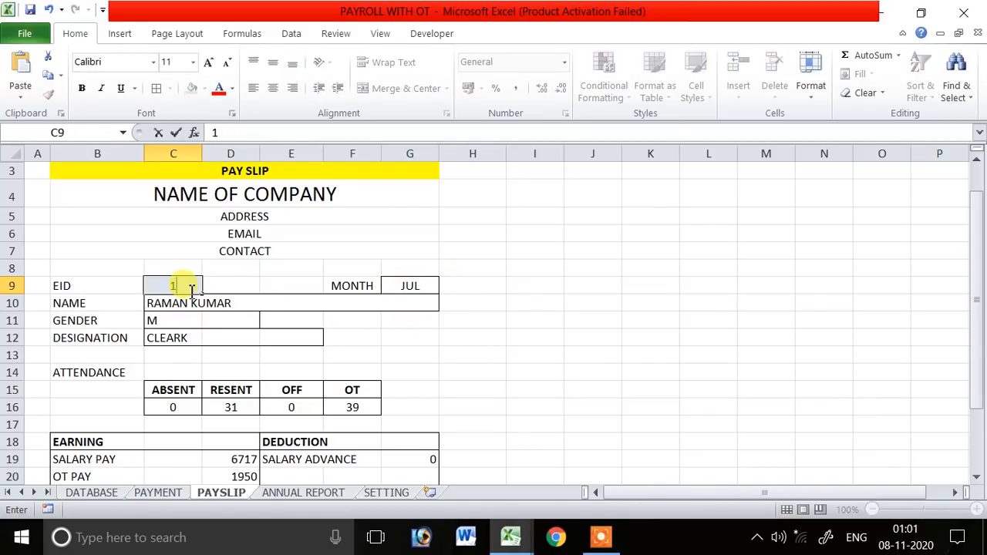
{"action": "key", "text": "Return"}
- Remove the decimals from the earnings total in D22 and the SALARY PAYABLE amount in C24
{"action": "scroll", "coordinate": [220, 360], "scroll_direction": "down", "scroll_amount": 2}
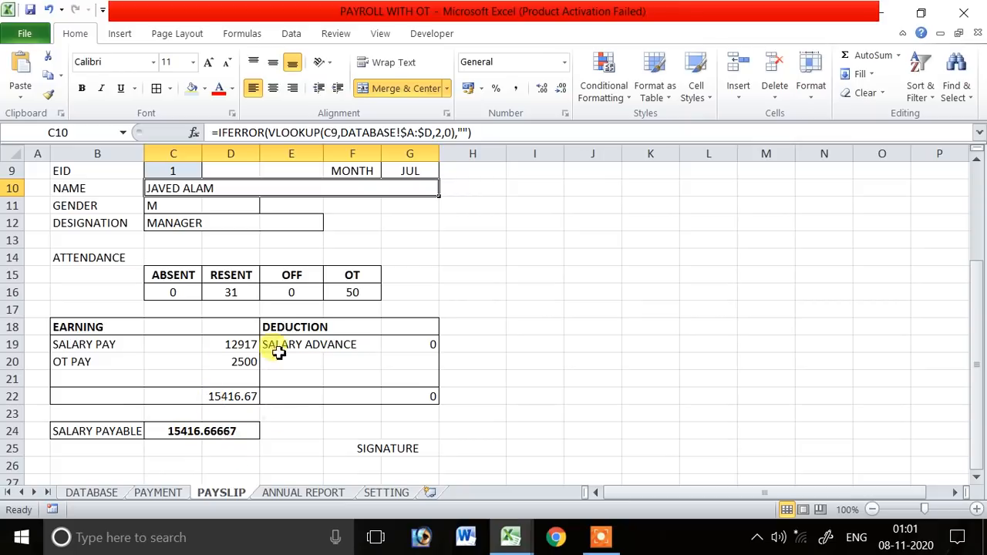
{"action": "left_click", "coordinate": [241, 398]}
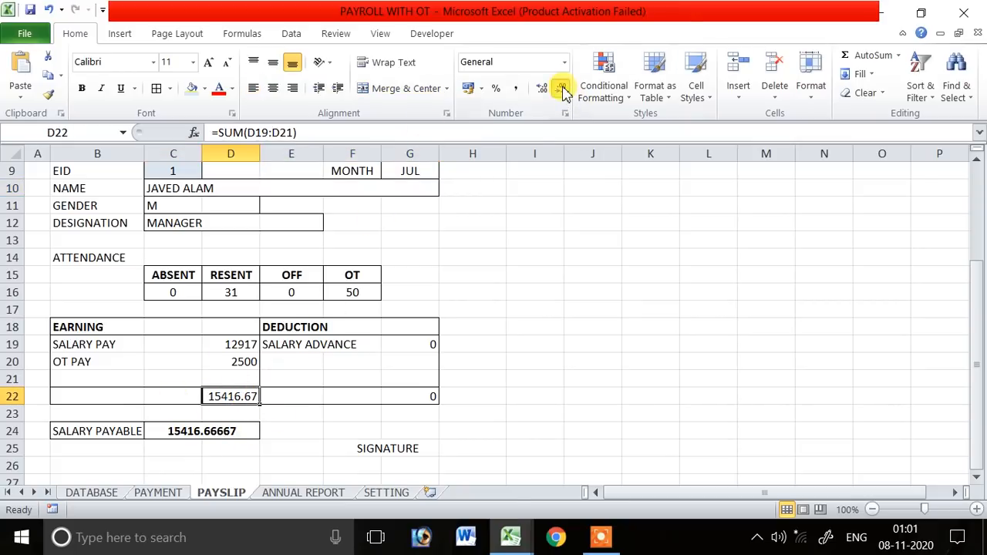
{"action": "left_click", "coordinate": [240, 430]}
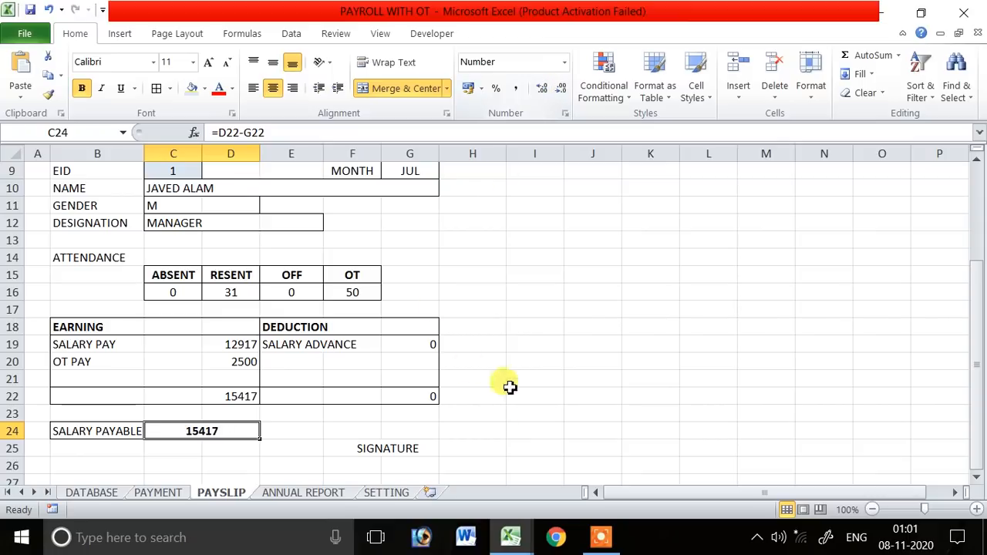
- Go through the ANNUAL REPORT, PAYSLIP and PAYMENT sheets to the DATABASE sheet
{"action": "left_click", "coordinate": [284, 494]}
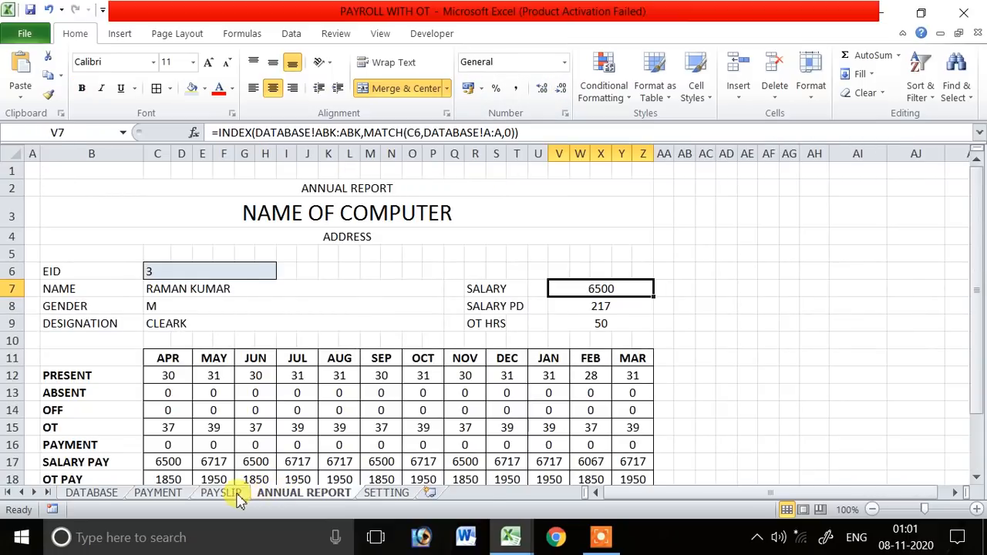
{"action": "left_click", "coordinate": [235, 496]}
{"action": "left_click", "coordinate": [171, 496]}
{"action": "left_click", "coordinate": [115, 495]}
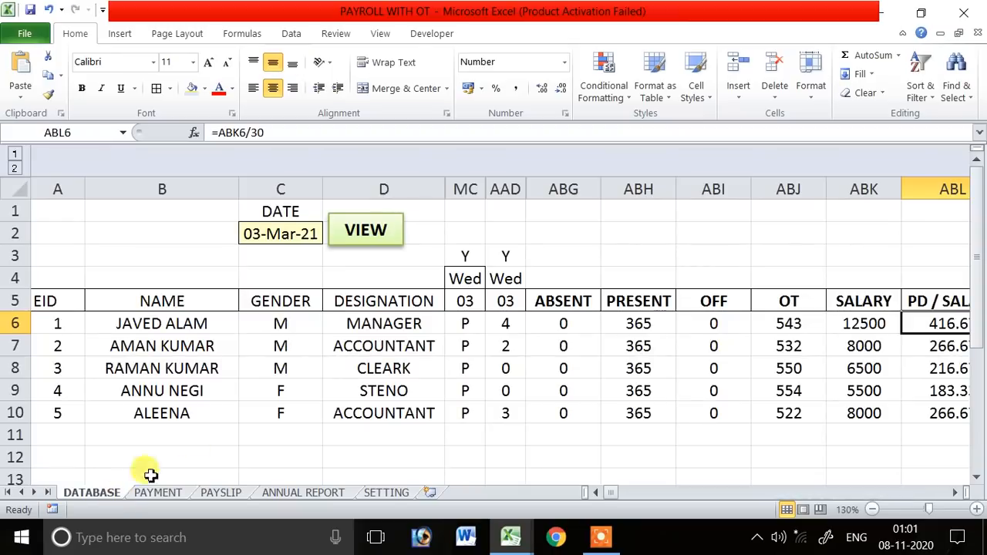
{"action": "left_click", "coordinate": [434, 454]}
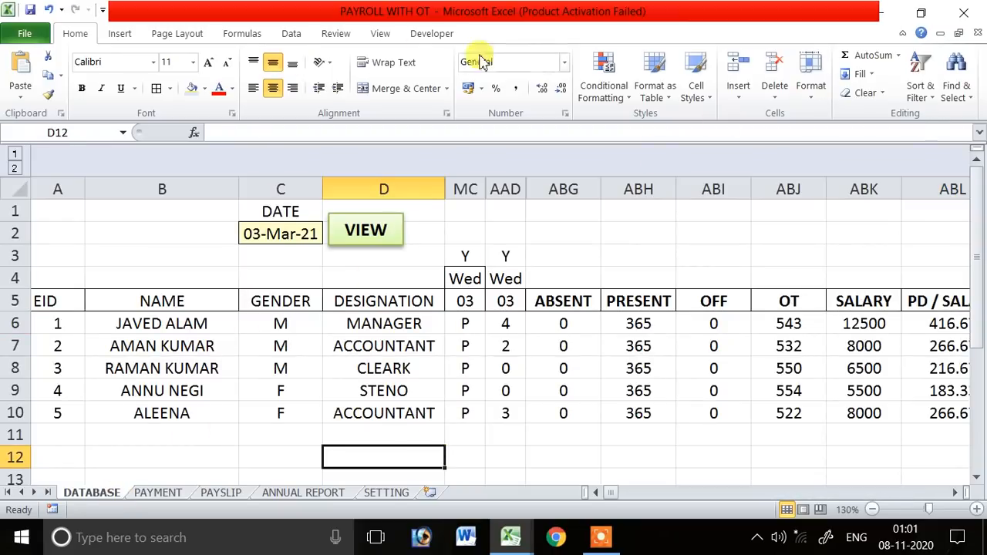
{"action": "left_click", "coordinate": [380, 33]}
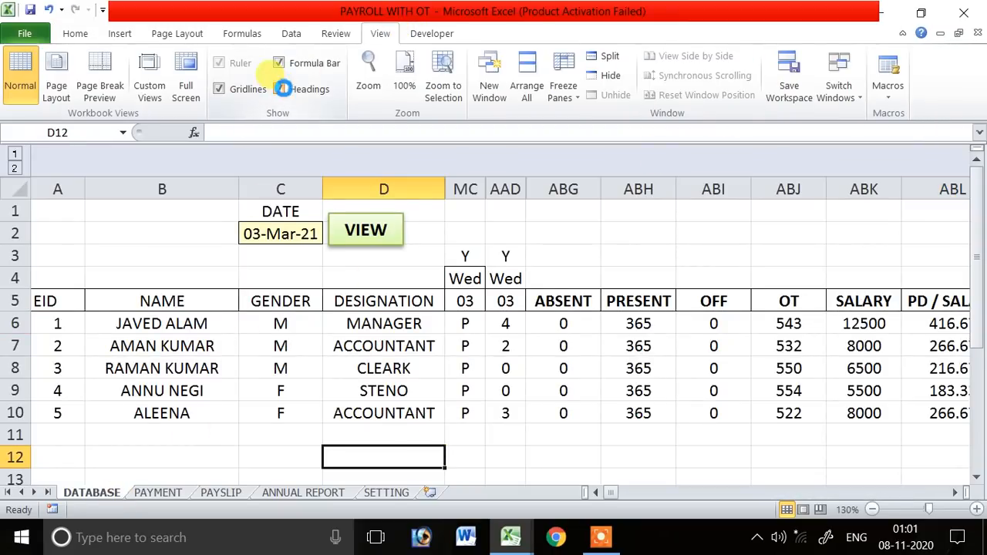
{"action": "left_click", "coordinate": [282, 89]}
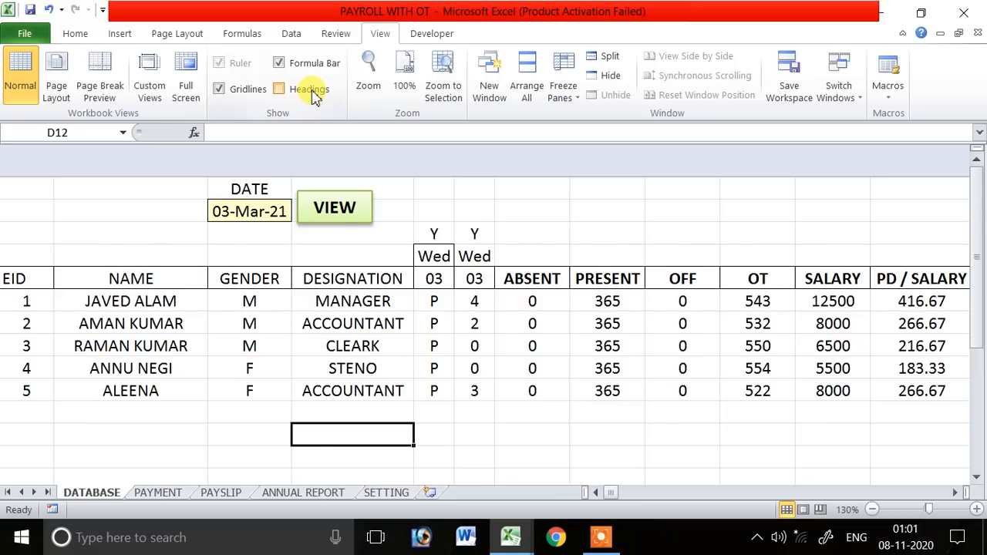
{"action": "left_click", "coordinate": [281, 89]}
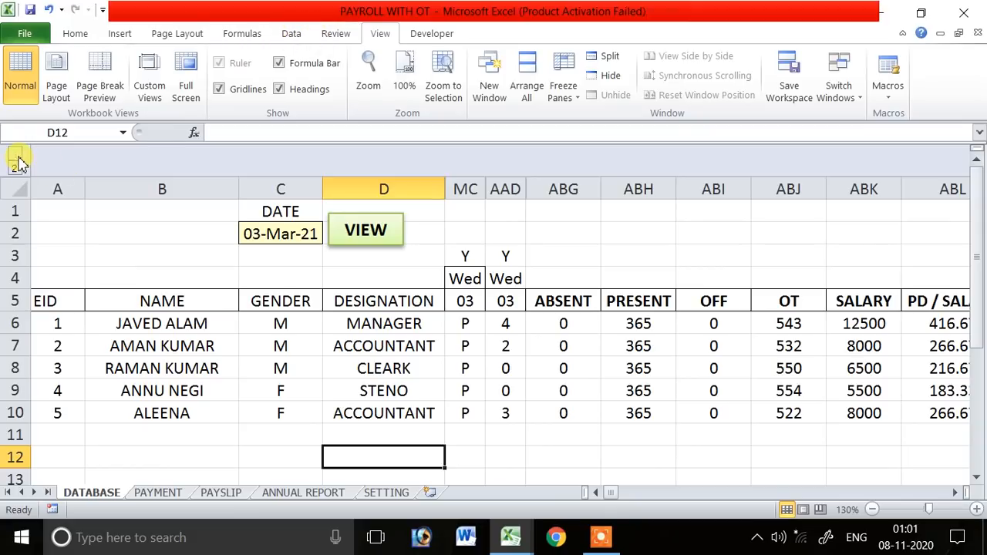
- Try to ungroup the DATABASE columns with only cell D12 selected
{"action": "left_click_drag", "start_coordinate": [733, 493], "coordinate": [830, 492]}
{"action": "left_click", "coordinate": [643, 155]}
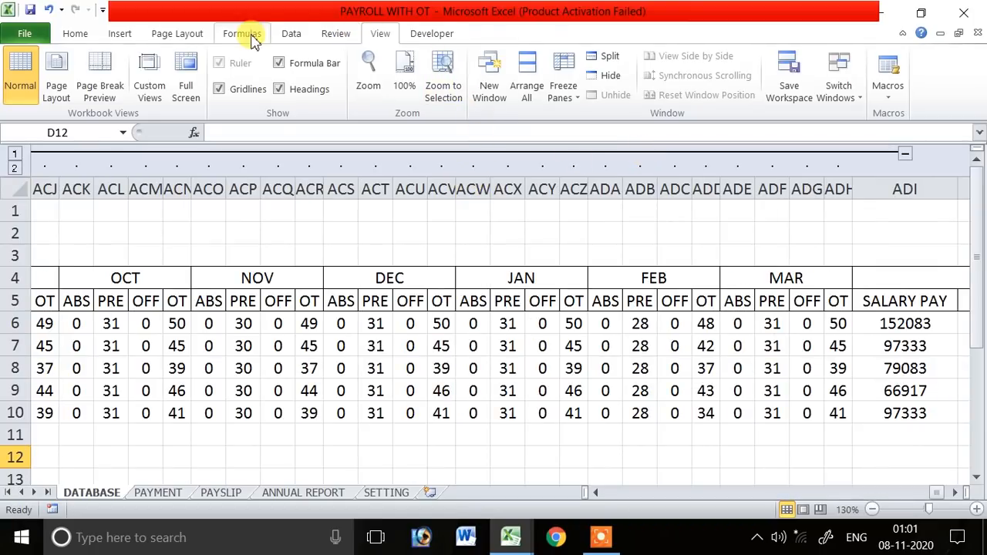
{"action": "left_click", "coordinate": [290, 35]}
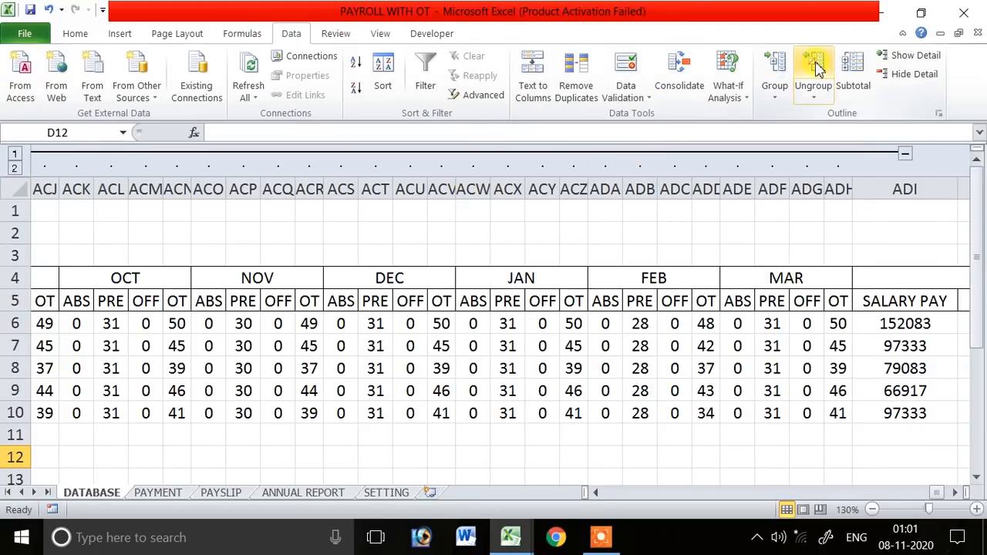
{"action": "left_click", "coordinate": [816, 68]}
{"action": "left_click", "coordinate": [603, 173]}
{"action": "left_click", "coordinate": [598, 203]}
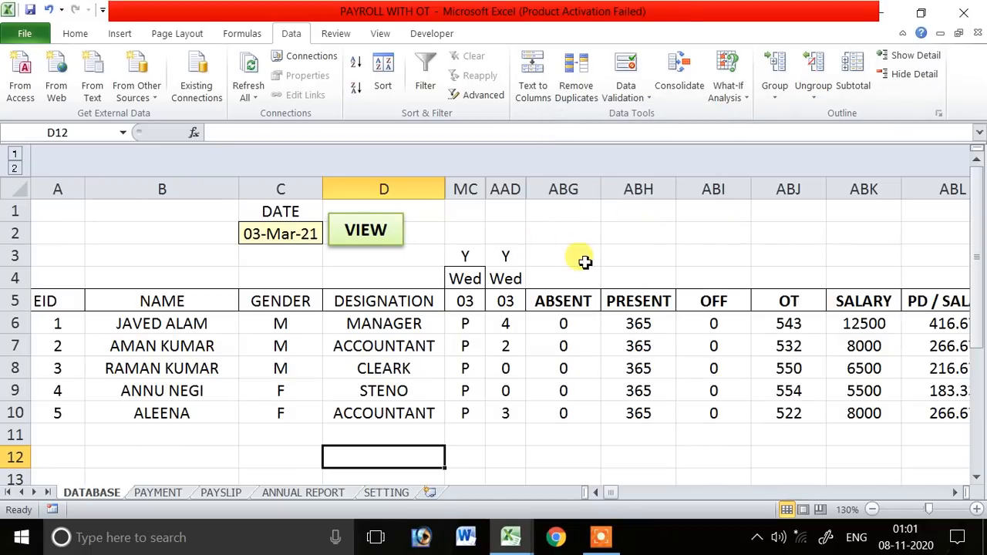
- Ungroup the columns across the entire DATABASE sheet to remove the outline
{"action": "left_click", "coordinate": [14, 189]}
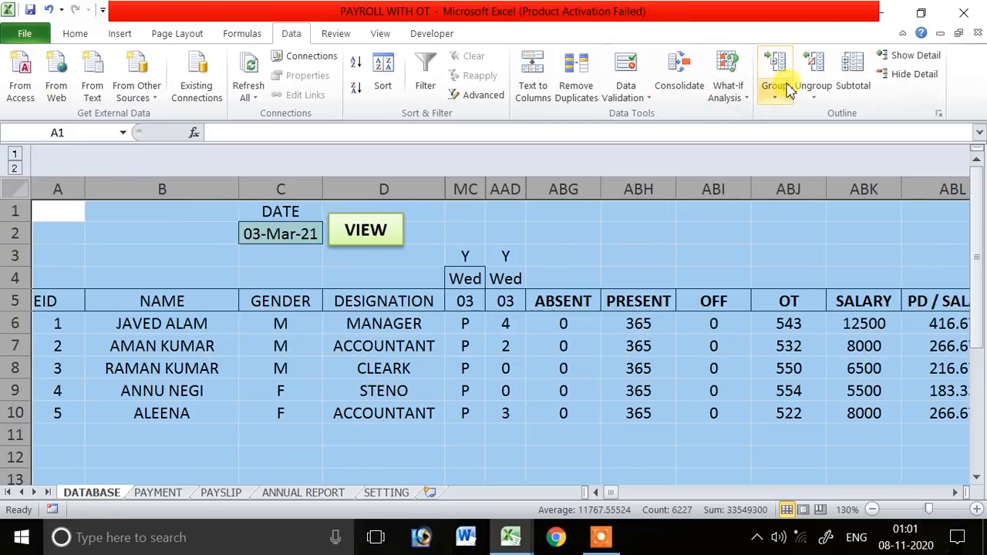
{"action": "left_click", "coordinate": [813, 92]}
{"action": "left_click", "coordinate": [833, 117]}
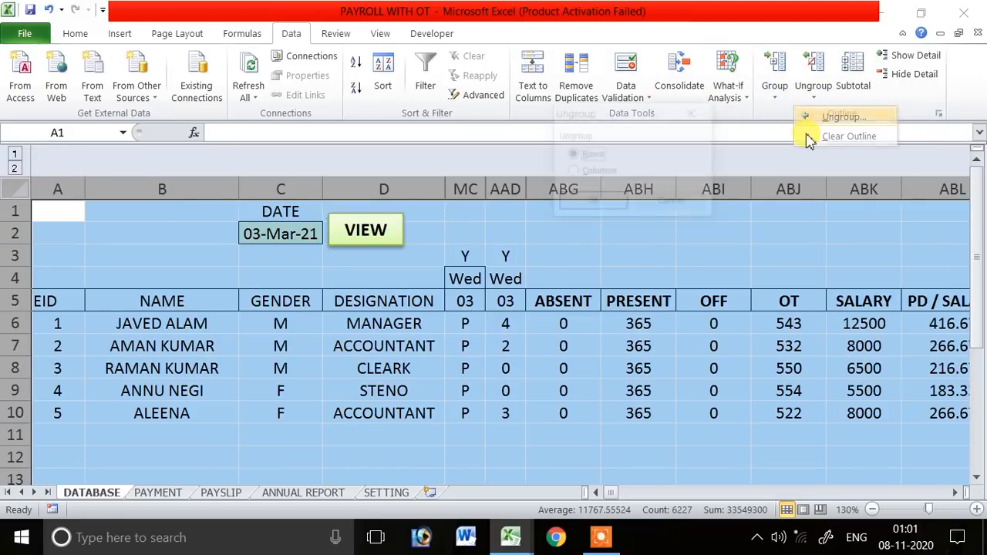
{"action": "left_click", "coordinate": [595, 176]}
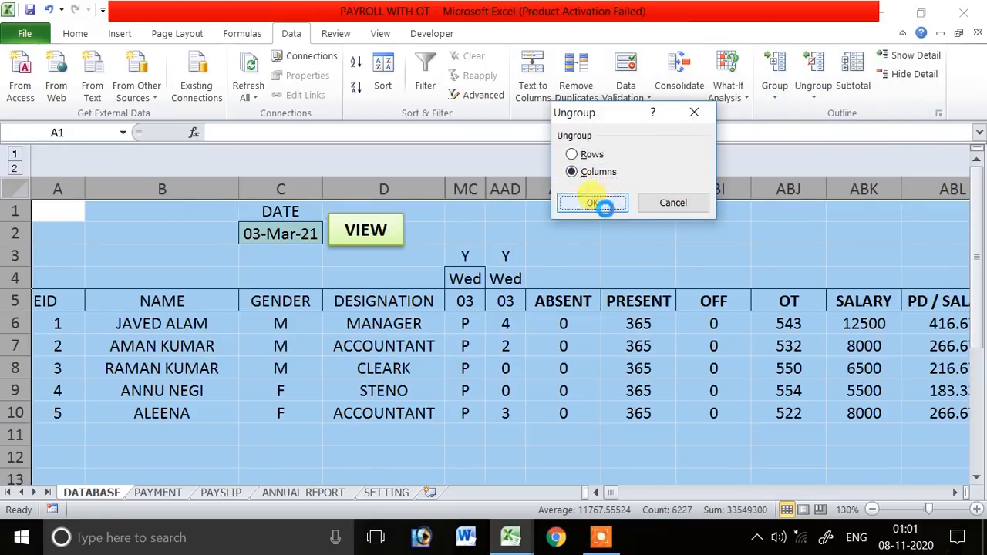
{"action": "left_click", "coordinate": [604, 205]}
{"action": "left_click", "coordinate": [602, 227]}
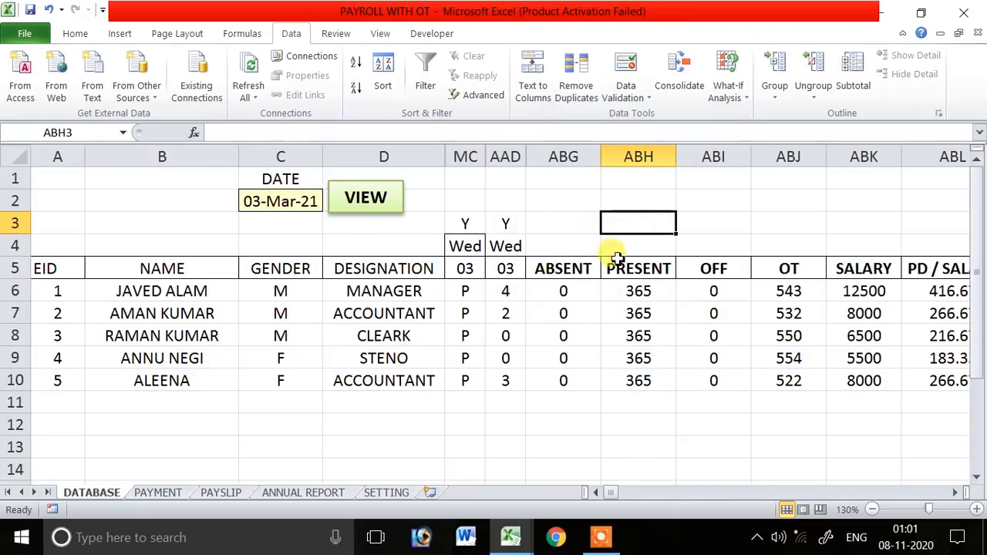
- Examine the OFF count formula and the SALARY PAY, OT PAY, ADVANCE and BALANCE columns of the DATABASE sheet
{"action": "left_click_drag", "start_coordinate": [615, 494], "coordinate": [528, 500]}
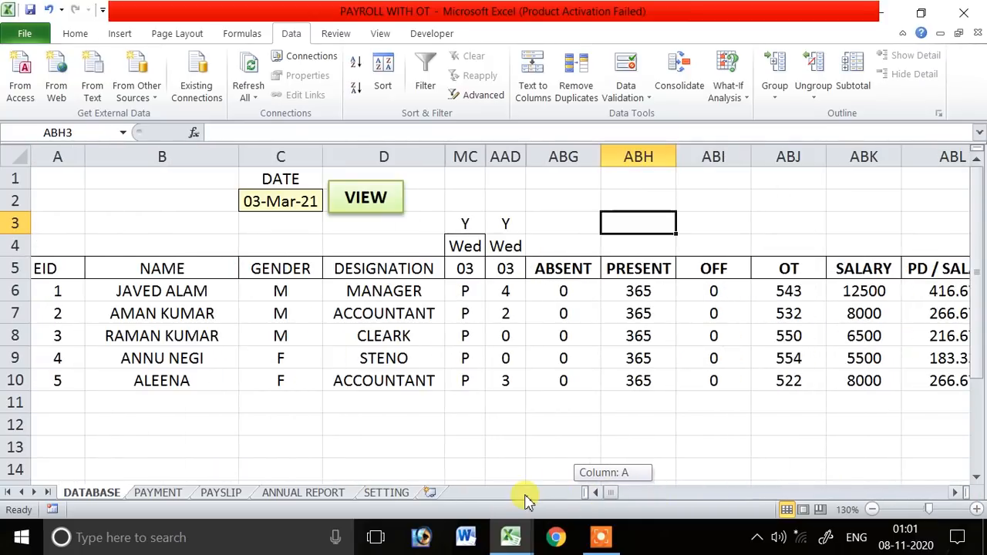
{"action": "left_click", "coordinate": [694, 316]}
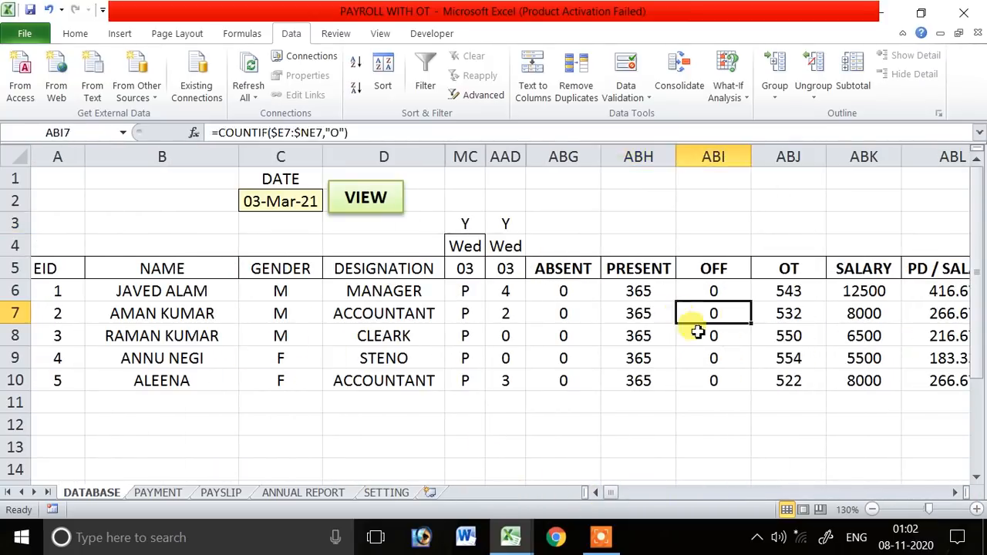
{"action": "left_click_drag", "start_coordinate": [613, 494], "coordinate": [978, 503]}
{"action": "left_click", "coordinate": [906, 292]}
{"action": "left_click", "coordinate": [906, 358]}
{"action": "left_click", "coordinate": [901, 405]}
{"action": "left_click_drag", "start_coordinate": [649, 292], "coordinate": [883, 309]}
{"action": "left_click", "coordinate": [747, 290]}
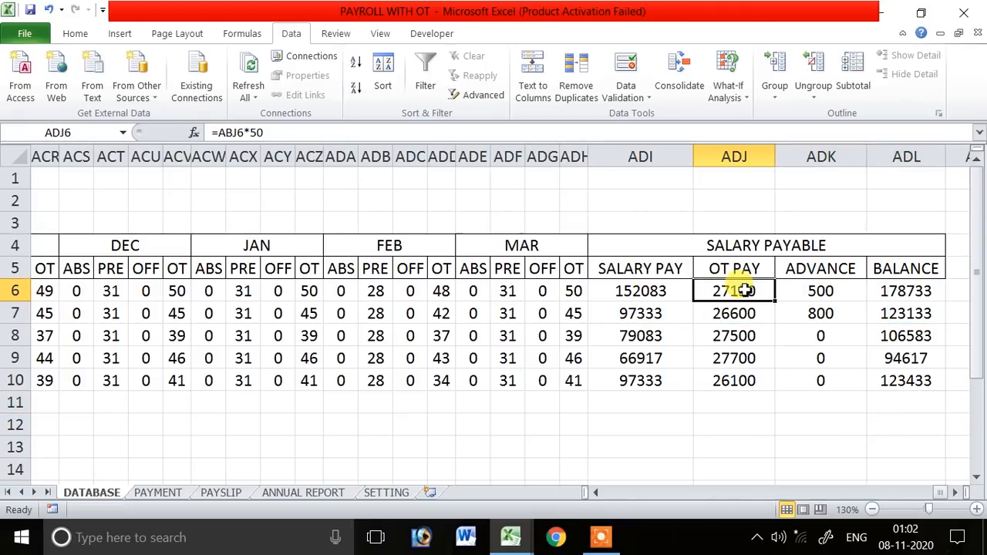
{"action": "left_click", "coordinate": [824, 292]}
{"action": "left_click_drag", "start_coordinate": [918, 296], "coordinate": [918, 394]}
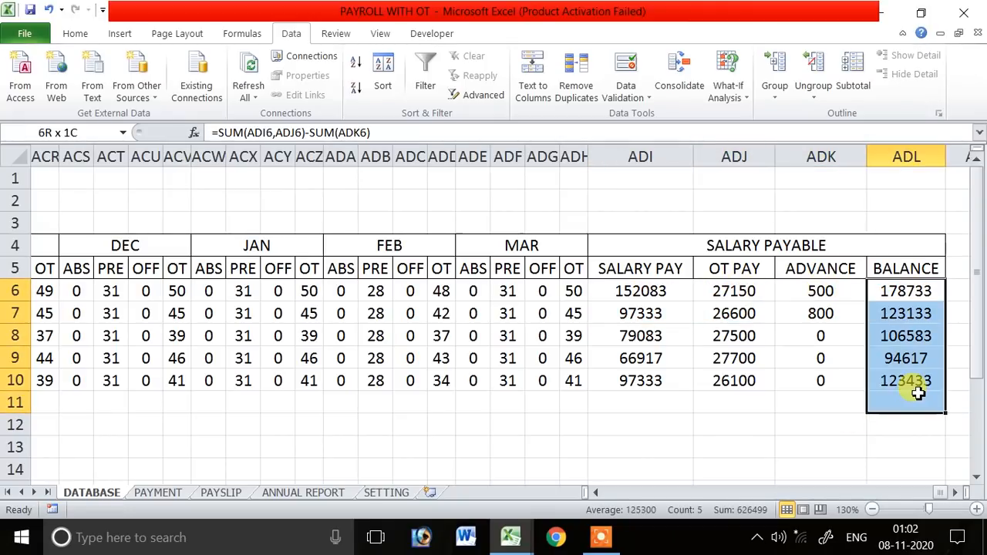
{"action": "left_click", "coordinate": [916, 424]}
{"action": "left_click_drag", "start_coordinate": [940, 494], "coordinate": [544, 500]}
- Check the PAYSLIP sheet, then examine the OFF, OT and SALARY columns on the DATABASE sheet
{"action": "left_click", "coordinate": [222, 493]}
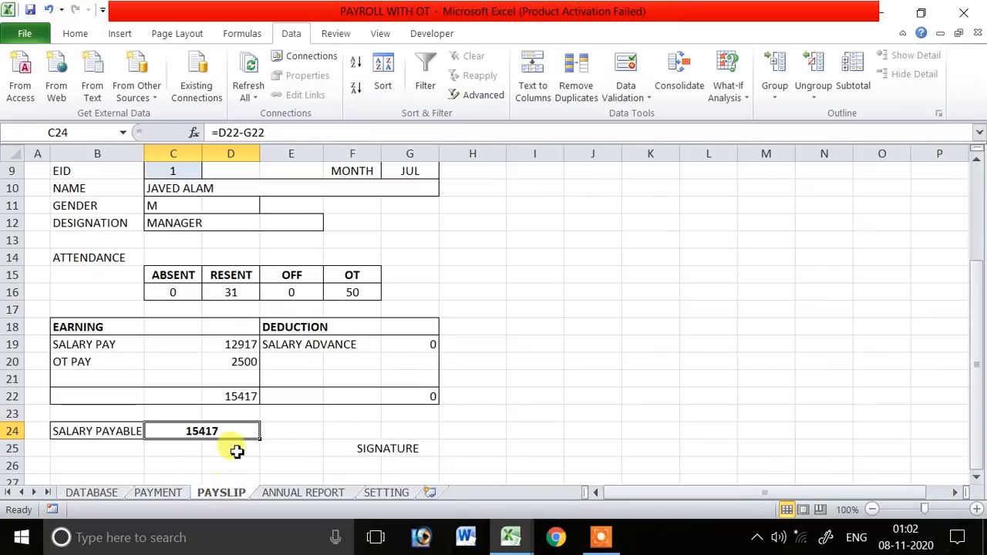
{"action": "left_click", "coordinate": [91, 493]}
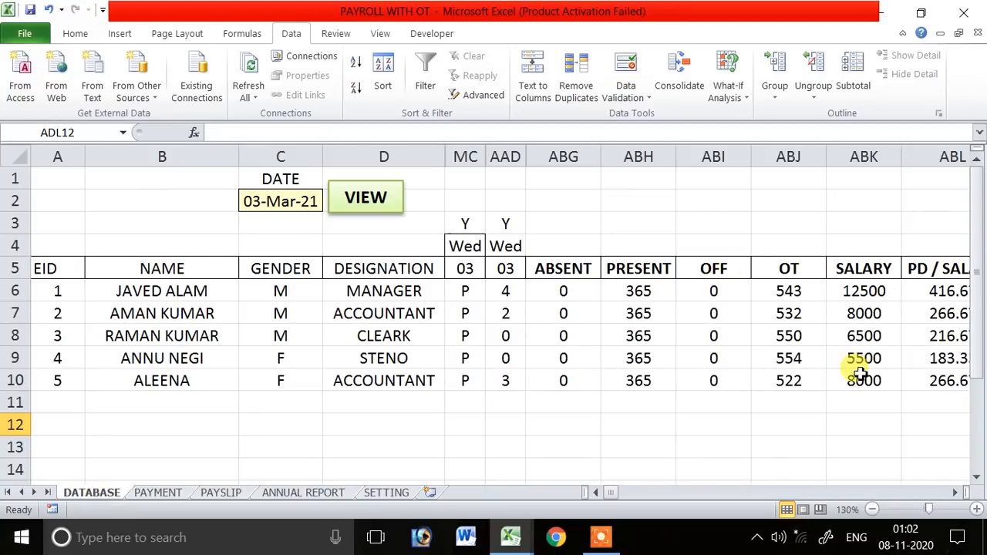
{"action": "scroll", "coordinate": [628, 494], "scroll_direction": "up", "scroll_amount": 2, "text": "ctrl"}
{"action": "left_click_drag", "start_coordinate": [628, 494], "coordinate": [752, 494]}
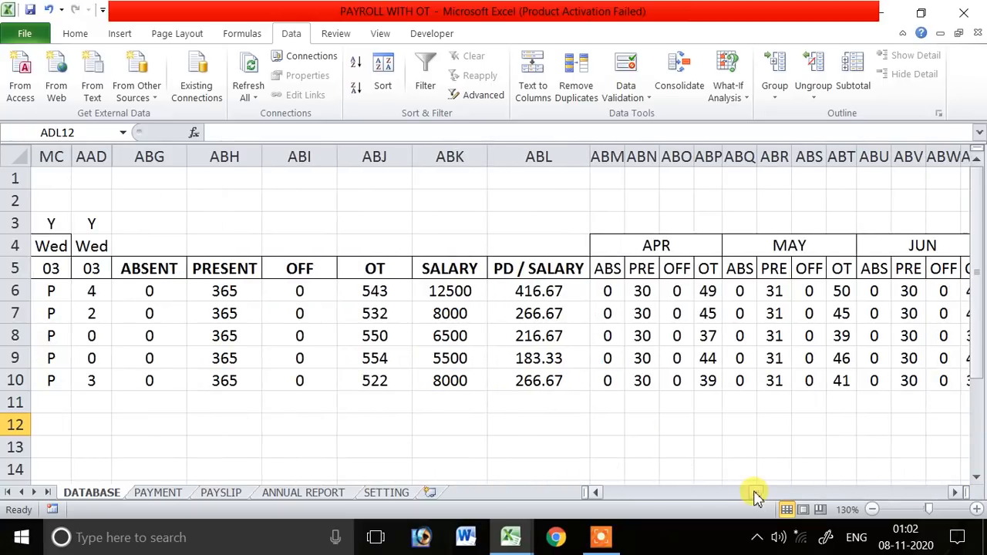
{"action": "left_click", "coordinate": [468, 293]}
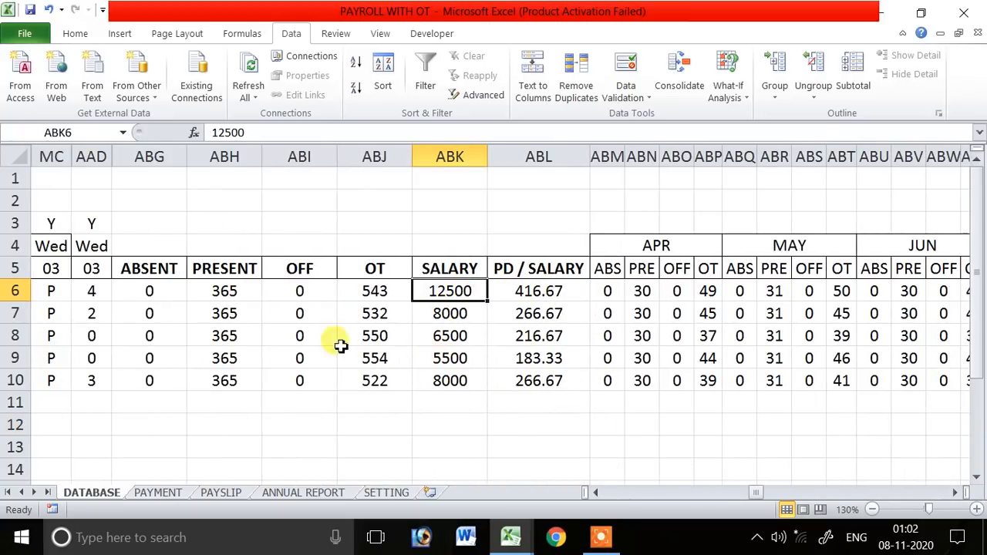
{"action": "left_click", "coordinate": [316, 320]}
{"action": "left_click", "coordinate": [353, 316]}
{"action": "left_click_drag", "start_coordinate": [753, 494], "coordinate": [432, 509]}
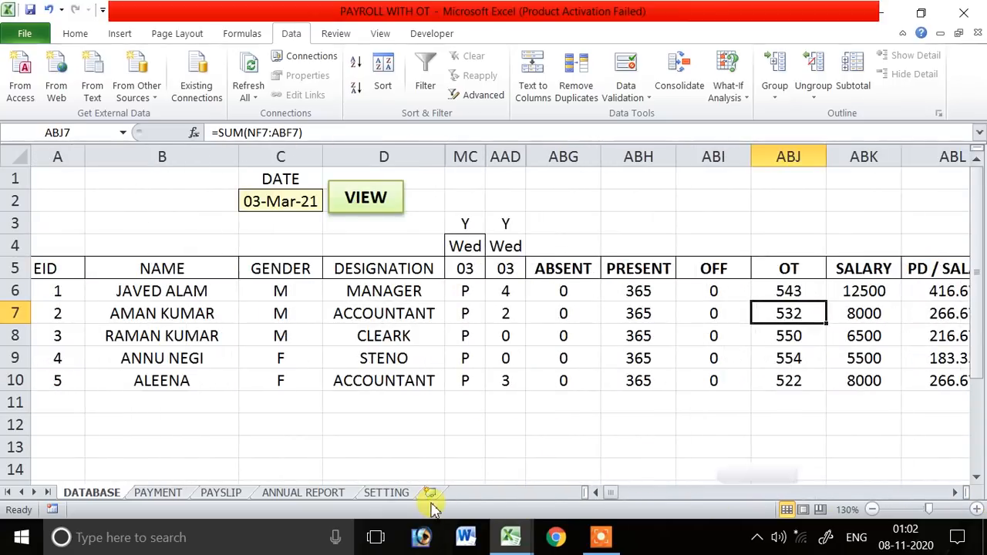
- Move the DATE label on the DATABASE sheet from C1 to B2, beside the date cell
{"action": "left_click", "coordinate": [157, 494]}
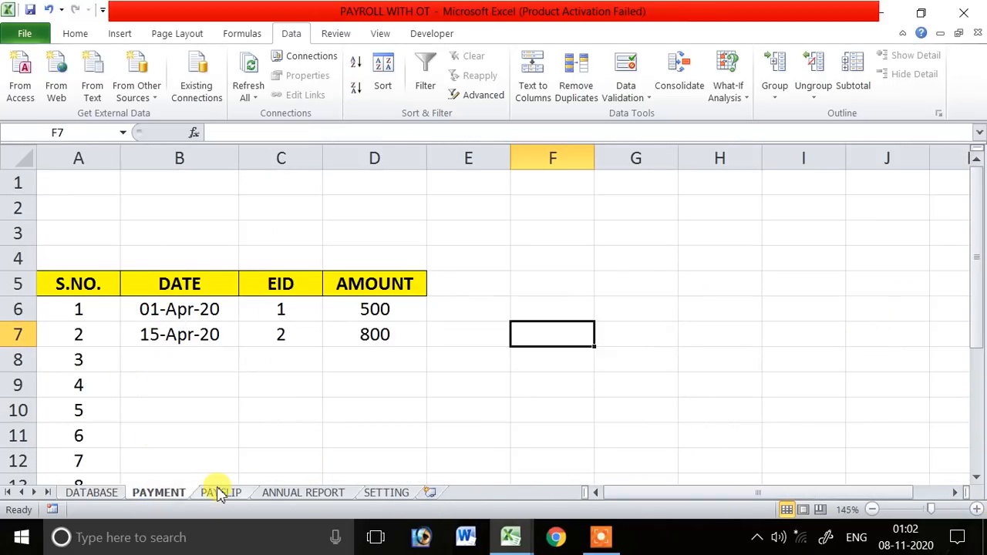
{"action": "left_click", "coordinate": [92, 494]}
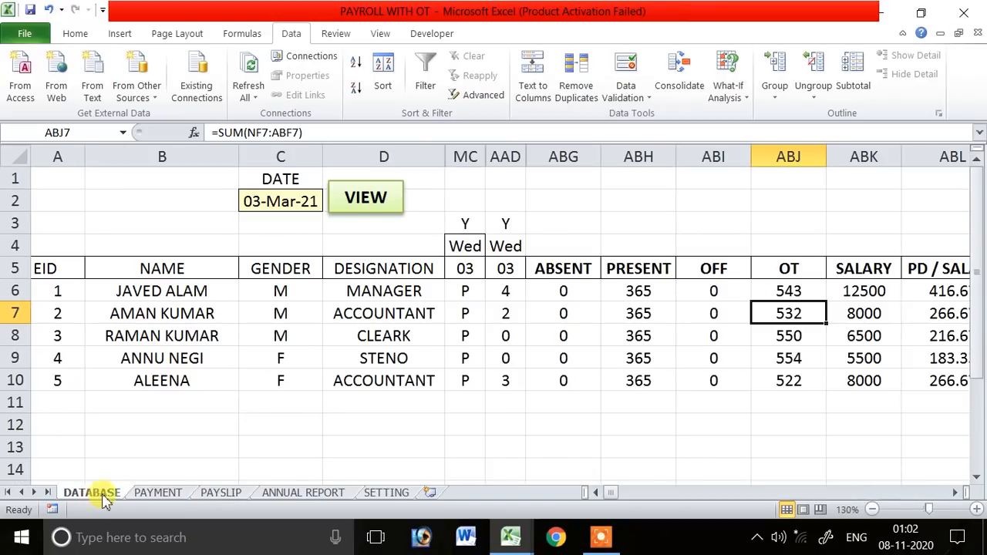
{"action": "left_click", "coordinate": [534, 200]}
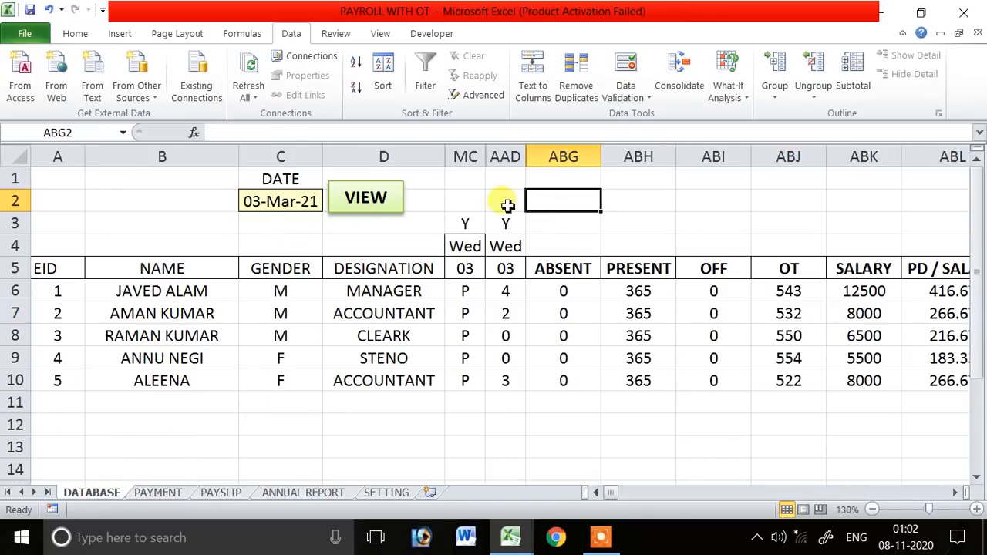
{"action": "left_click", "coordinate": [61, 182]}
{"action": "left_click", "coordinate": [265, 177]}
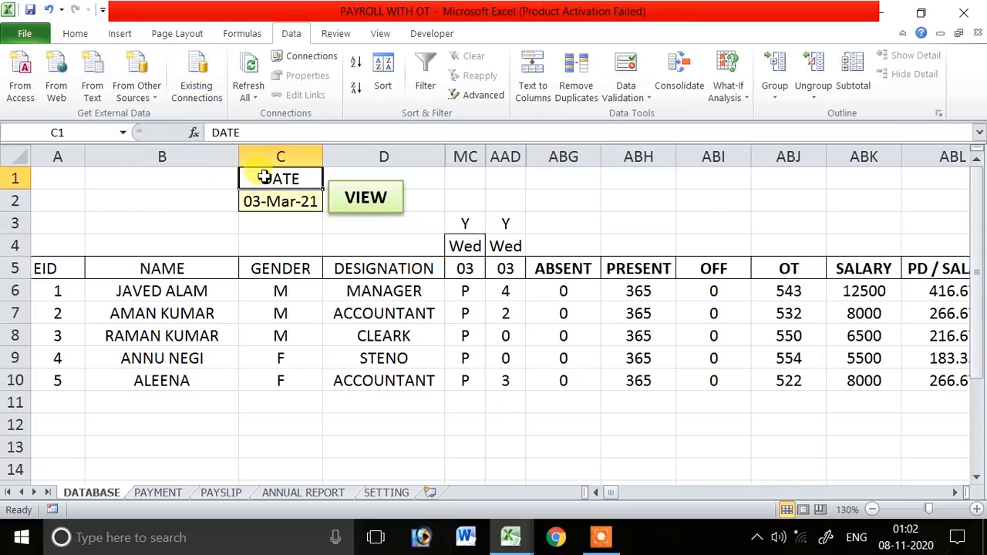
{"action": "left_click_drag", "start_coordinate": [237, 179], "coordinate": [227, 202]}
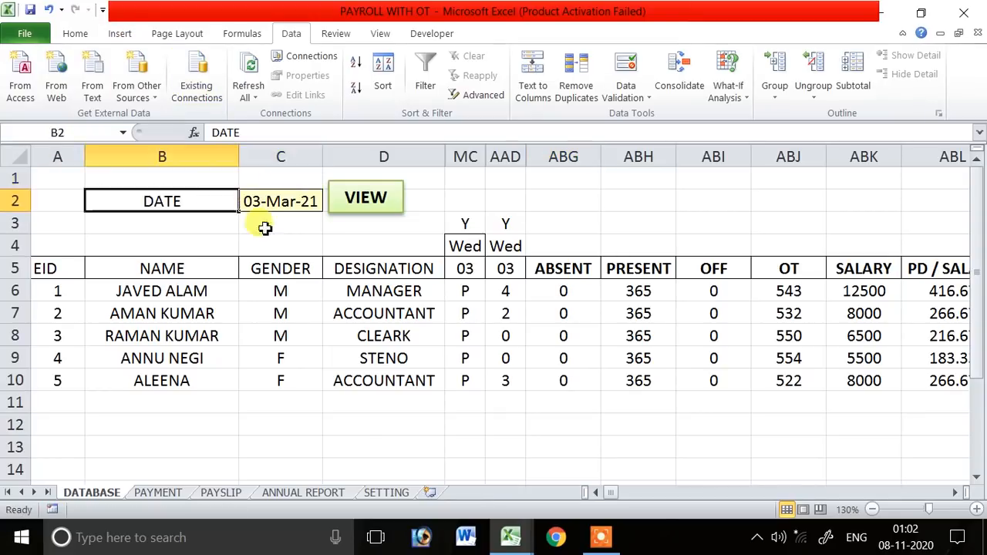
{"action": "left_click", "coordinate": [297, 242]}
- Increase the height of row 1 and enter the title ATTENDANCE in cell A1
{"action": "left_click_drag", "start_coordinate": [26, 191], "coordinate": [21, 218]}
{"action": "left_click", "coordinate": [80, 185]}
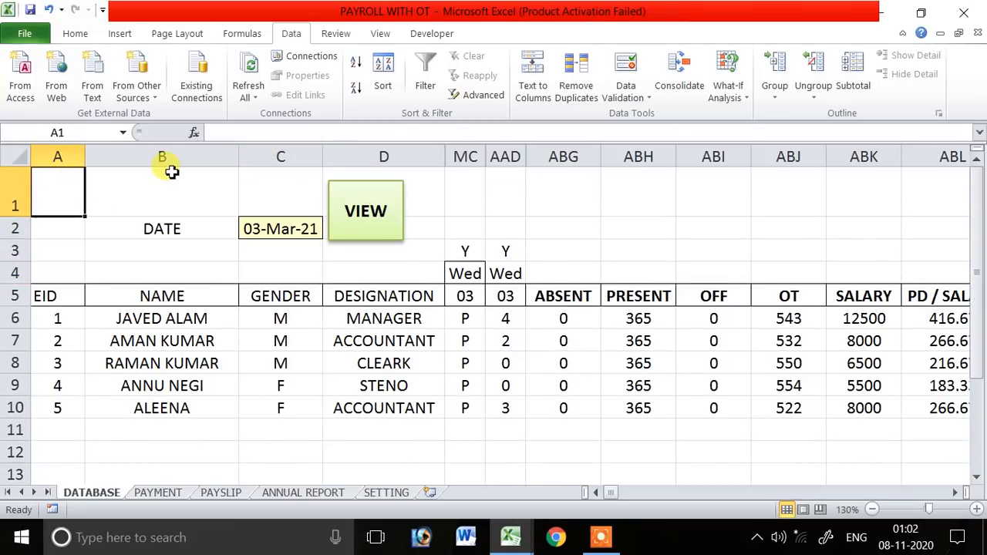
{"action": "type", "text": "ATTENDANCE"}
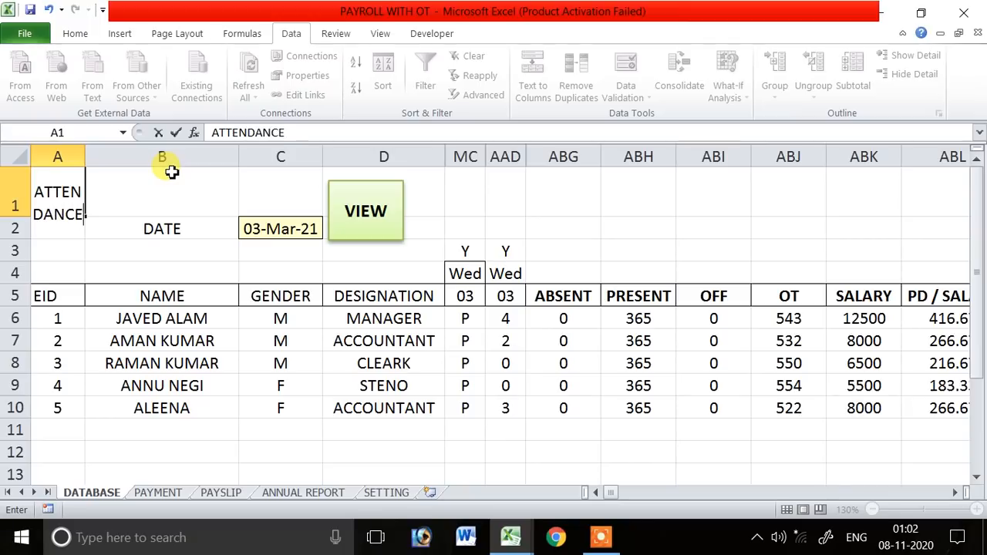
{"action": "key", "text": "Return"}
{"action": "key", "text": "Up"}
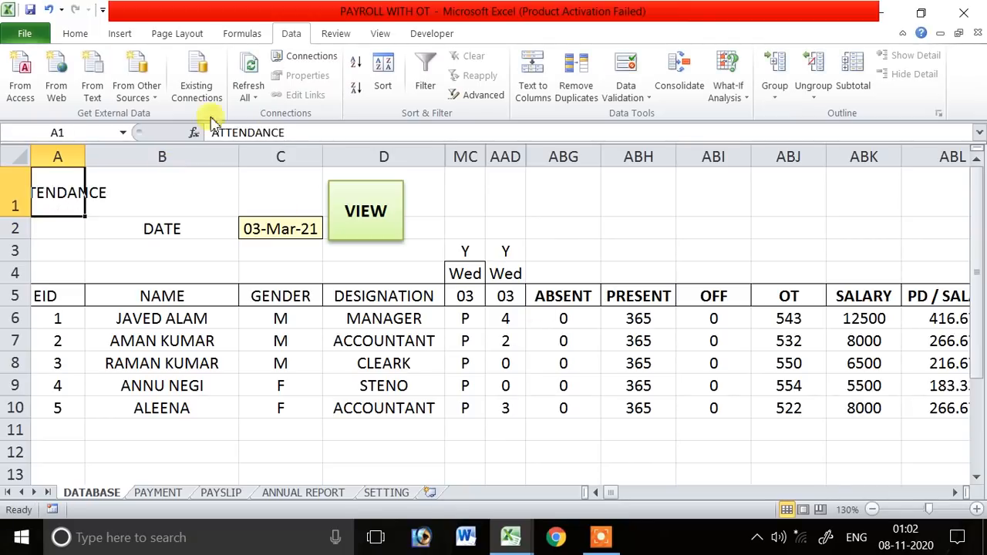
- Left-align the ATTENDANCE title and enlarge its font size to 18
{"action": "left_click", "coordinate": [74, 33]}
{"action": "left_click", "coordinate": [253, 87]}
{"action": "left_click", "coordinate": [210, 64]}
{"action": "left_click", "coordinate": [209, 64]}
{"action": "left_click", "coordinate": [209, 64]}
{"action": "left_click", "coordinate": [209, 64]}
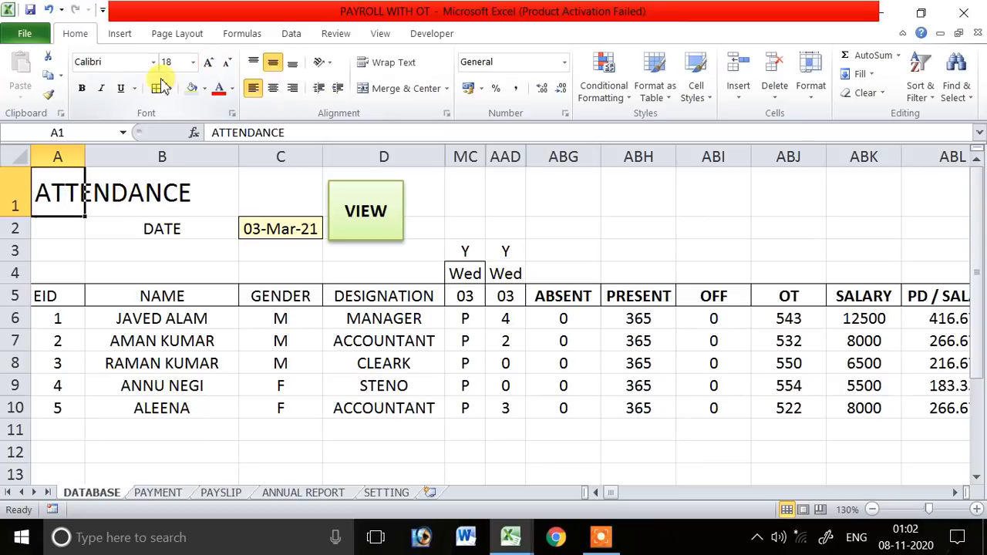
- Format the whole of row 1 with bold text, a light blue fill and a left indent
{"action": "left_click", "coordinate": [17, 182]}
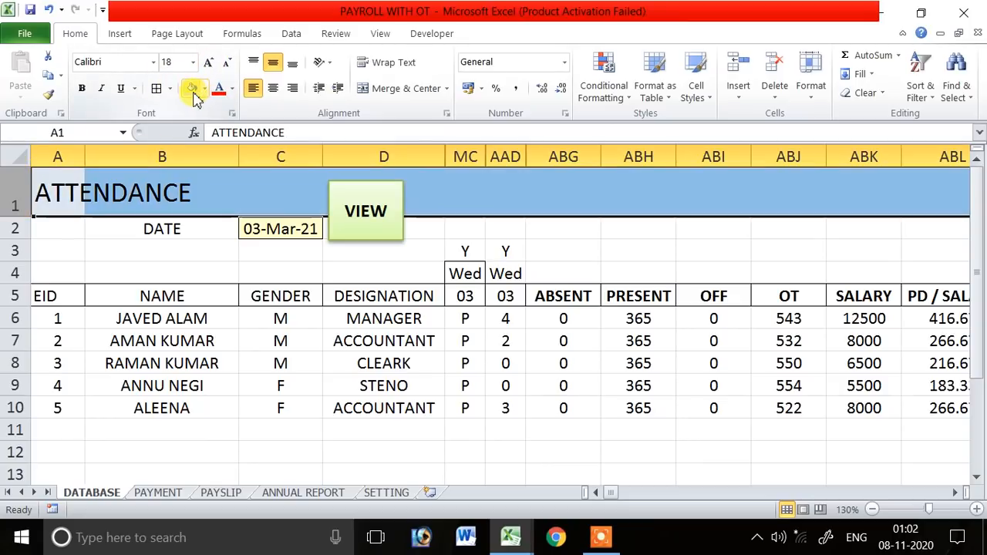
{"action": "left_click", "coordinate": [82, 88]}
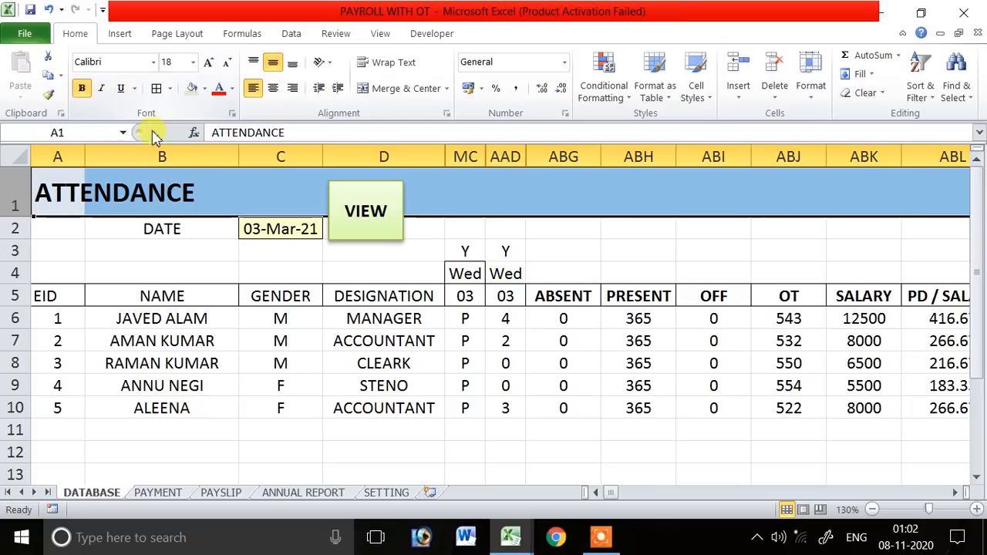
{"action": "left_click", "coordinate": [293, 90]}
{"action": "left_click", "coordinate": [253, 88]}
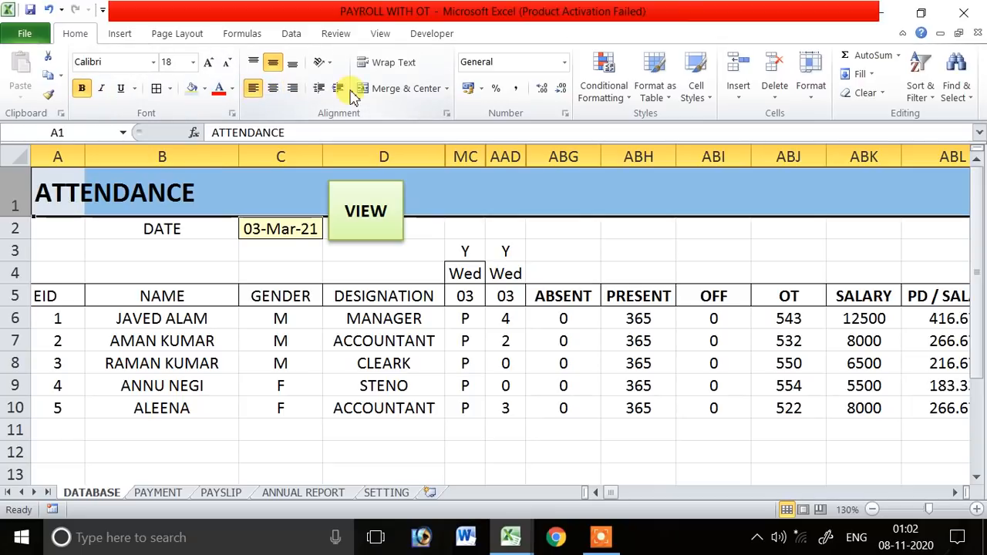
{"action": "left_click", "coordinate": [338, 88]}
- Shrink the VIEW button's height and move it directly below the date cell, over C3:C4
{"action": "left_click", "coordinate": [399, 274]}
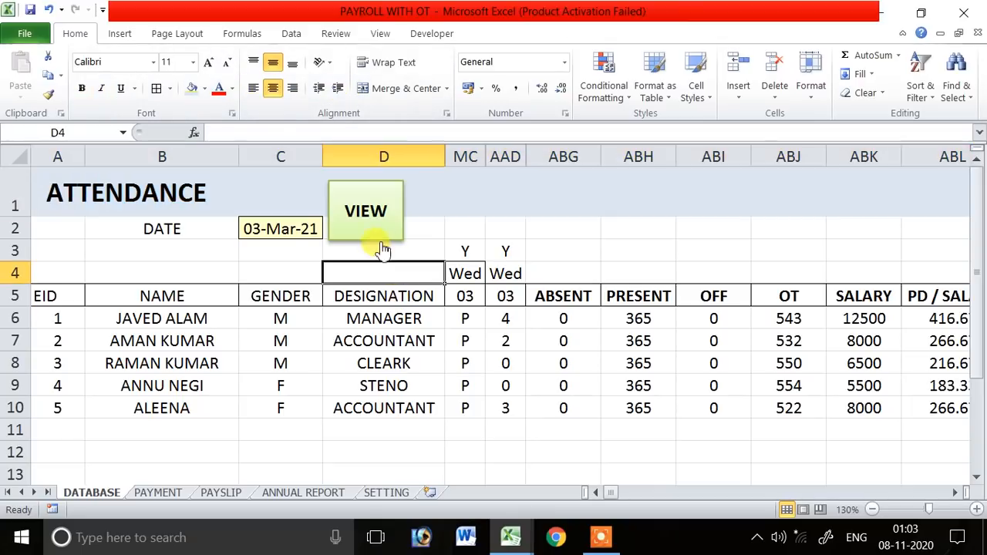
{"action": "right_click", "coordinate": [379, 220]}
{"action": "left_click", "coordinate": [380, 189]}
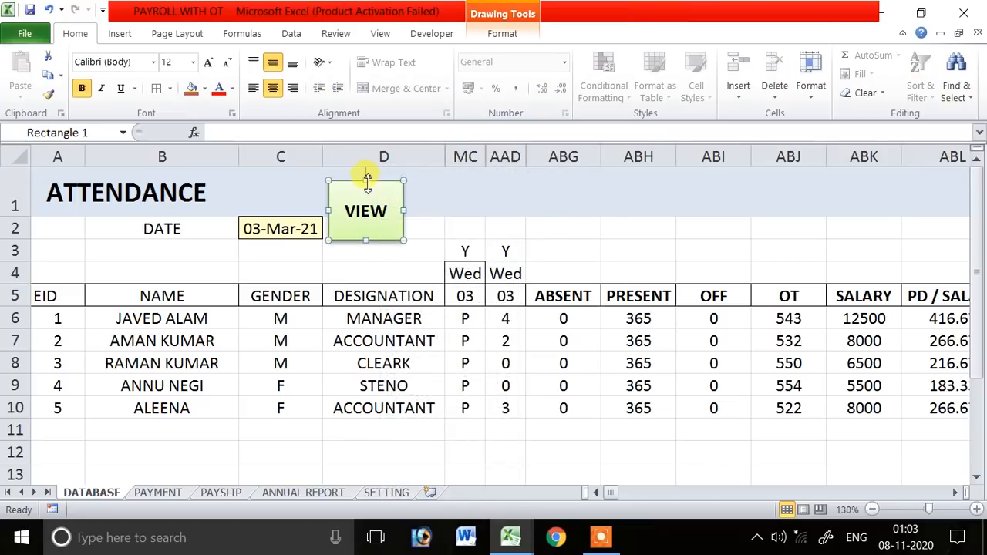
{"action": "left_click_drag", "start_coordinate": [375, 212], "coordinate": [302, 274]}
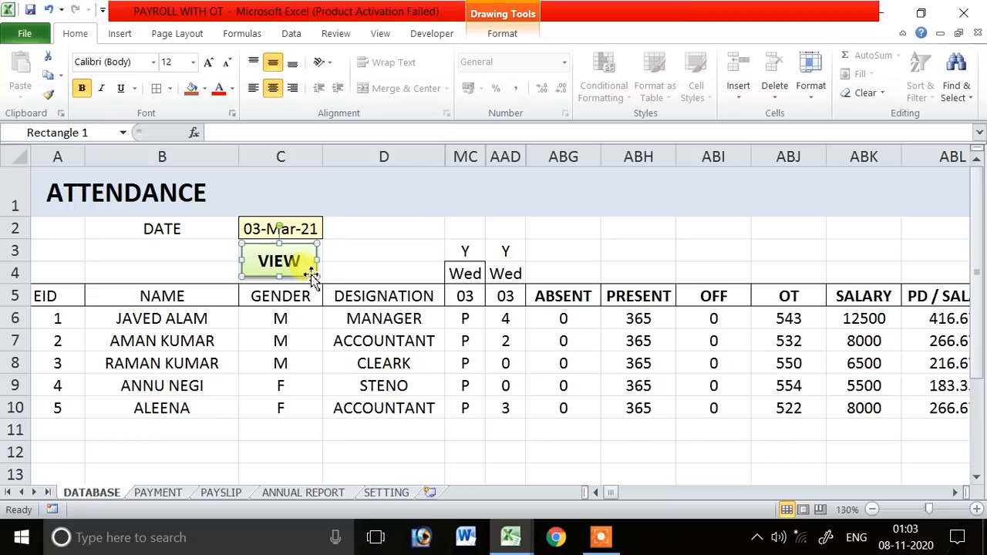
{"action": "left_click", "coordinate": [355, 268]}
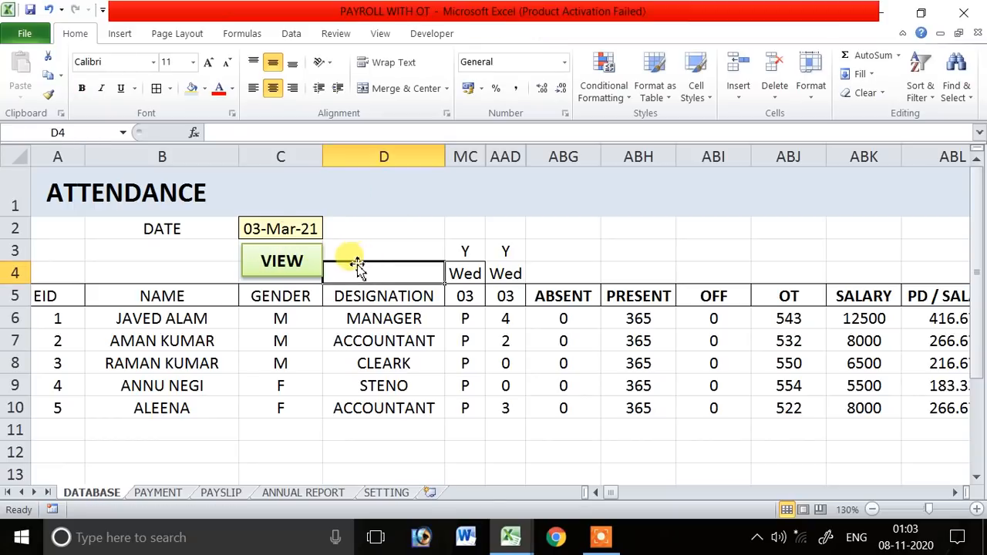
{"action": "left_click", "coordinate": [580, 259]}
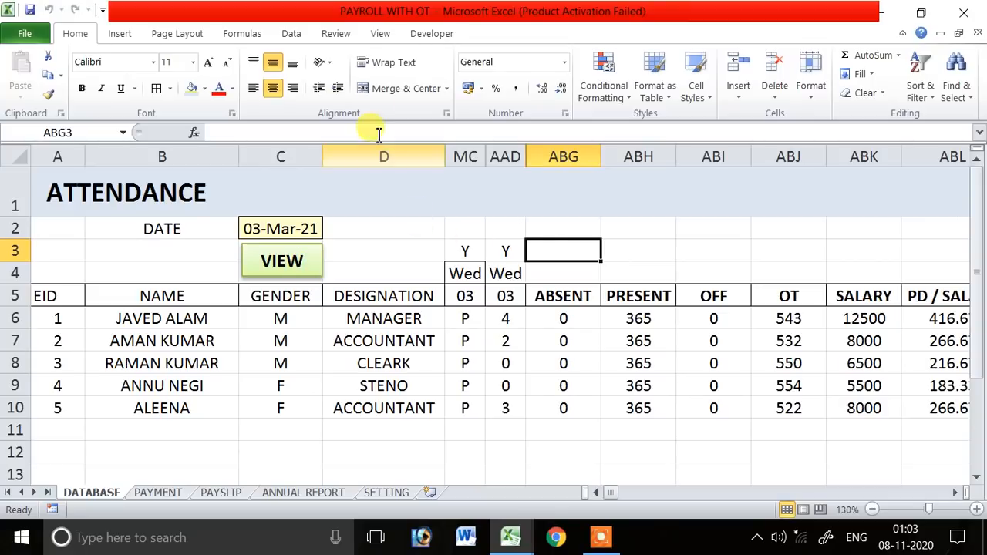
- Hide the row and column headings on the DATABASE sheet, keeping the gridlines shown
{"action": "left_click", "coordinate": [380, 32]}
{"action": "left_click", "coordinate": [279, 89]}
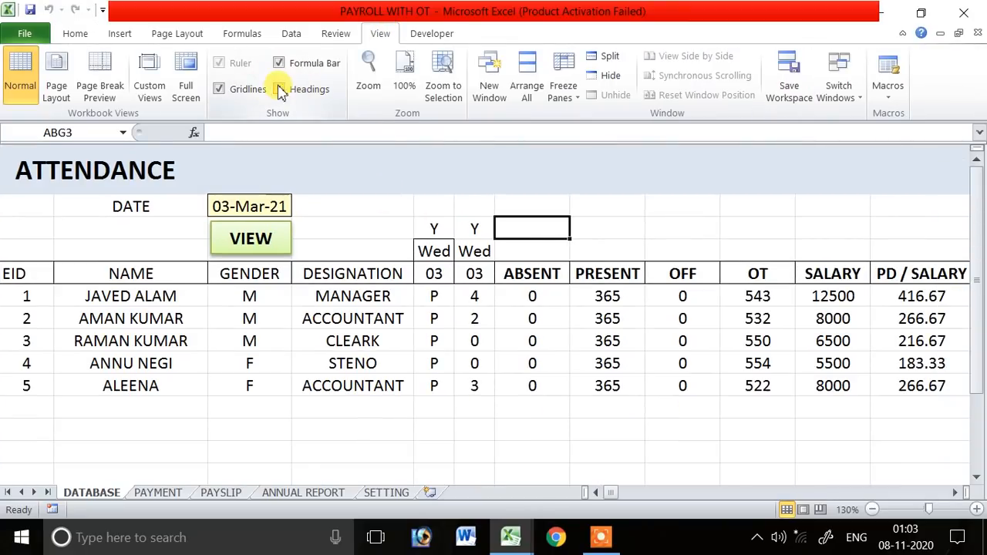
{"action": "left_click", "coordinate": [247, 89]}
{"action": "left_click", "coordinate": [247, 90]}
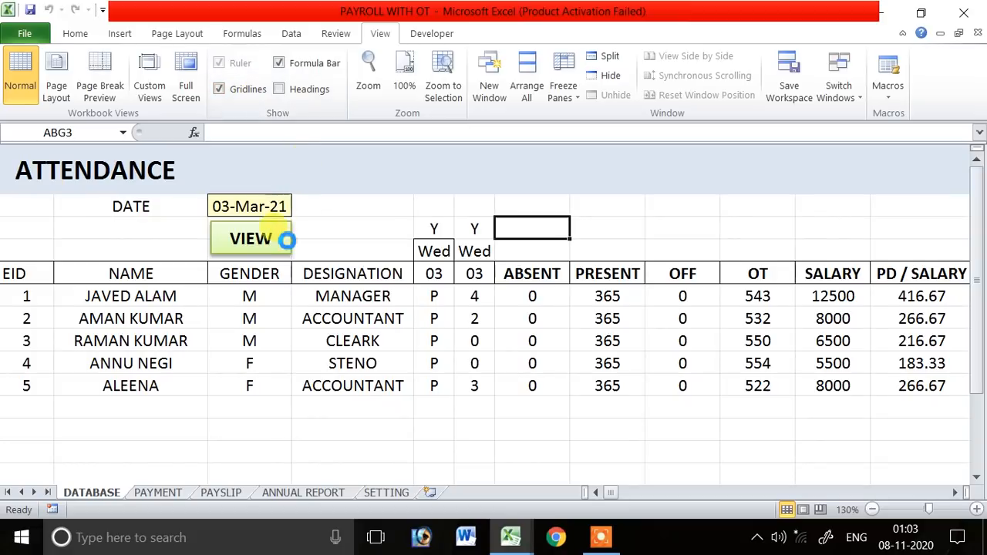
{"action": "left_click", "coordinate": [361, 236]}
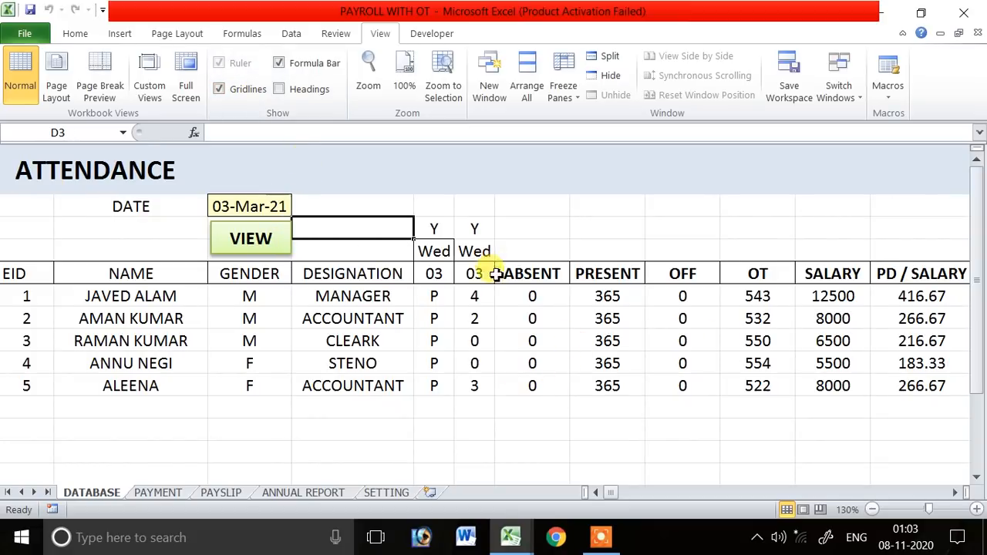
{"action": "left_click_drag", "start_coordinate": [434, 296], "coordinate": [466, 405]}
{"action": "left_click", "coordinate": [365, 455]}
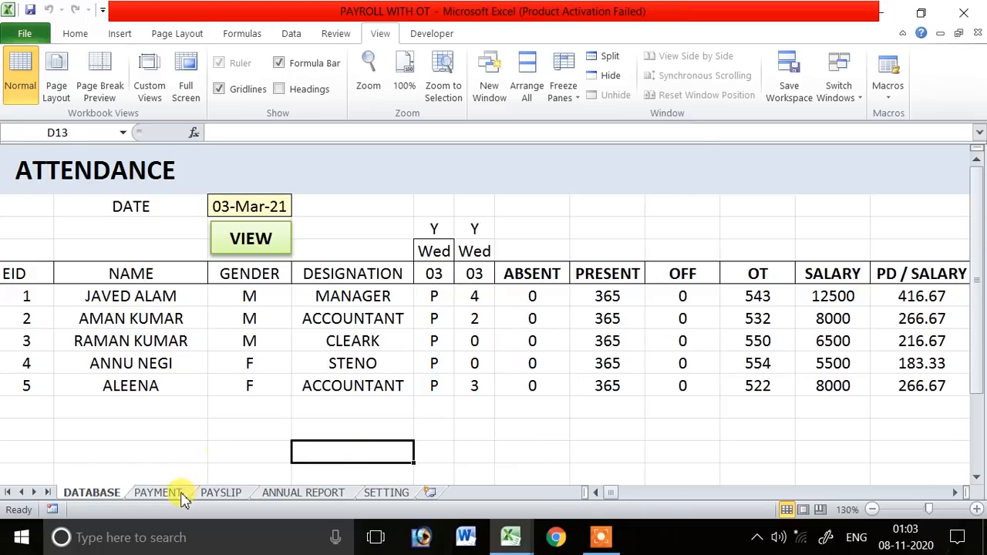
- Review the PAYMENT, PAYSLIP and ANNUAL REPORT sheets, including the payslip's month cell
{"action": "left_click", "coordinate": [158, 493]}
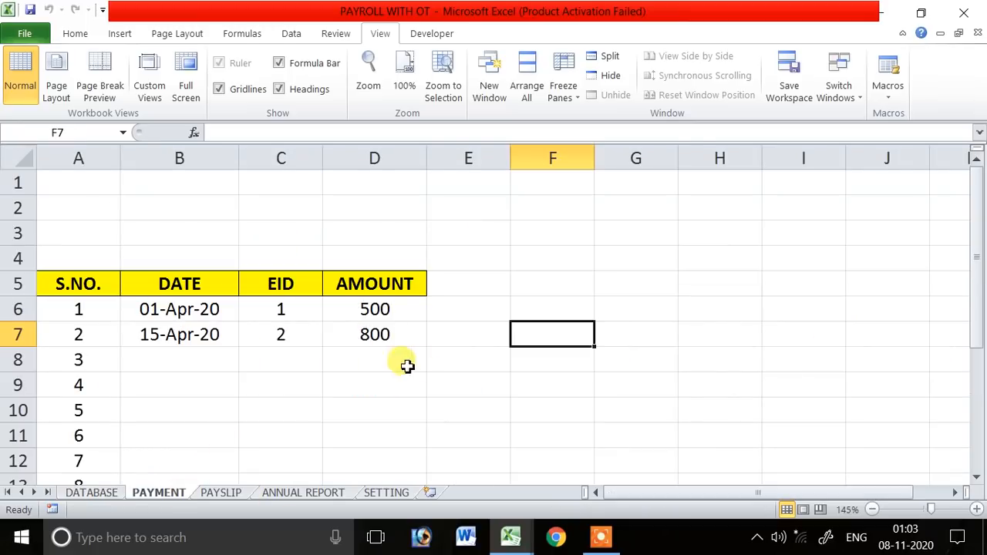
{"action": "left_click", "coordinate": [222, 493]}
{"action": "scroll", "coordinate": [481, 320], "scroll_direction": "up", "scroll_amount": 2}
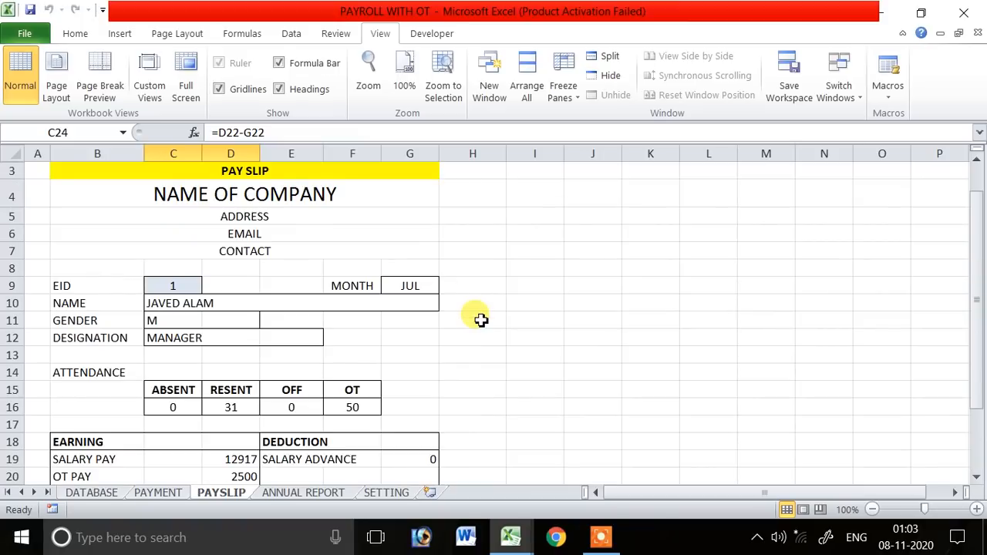
{"action": "left_click", "coordinate": [428, 289]}
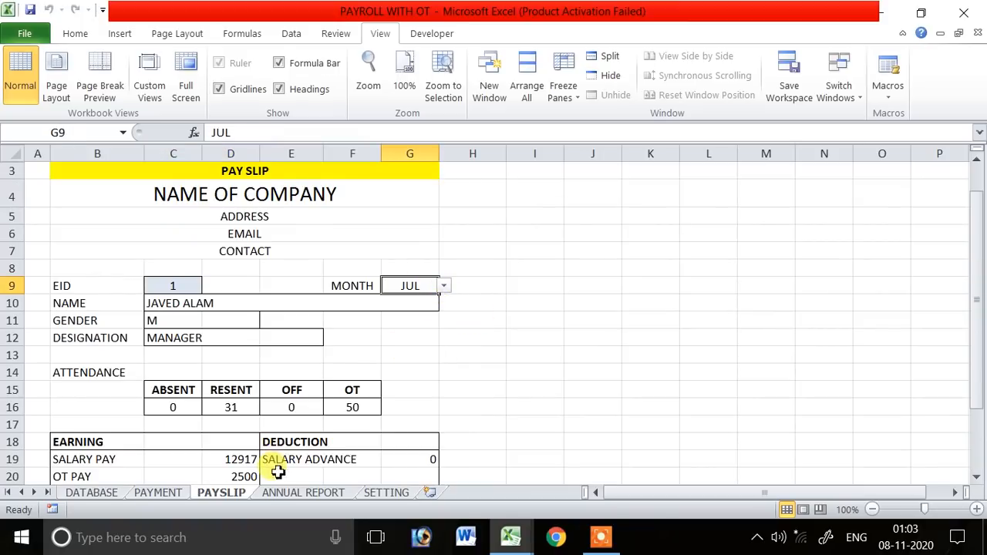
{"action": "left_click", "coordinate": [291, 493]}
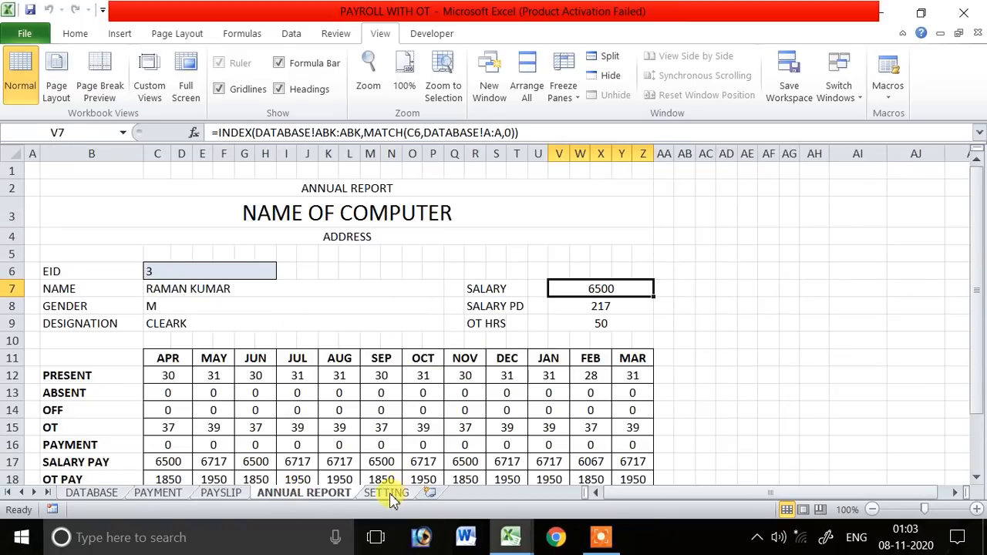
{"action": "scroll", "coordinate": [509, 382], "scroll_direction": "down", "scroll_amount": 1}
- Try hiding the row and column headings on the ANNUAL REPORT sheet
{"action": "left_click", "coordinate": [724, 309]}
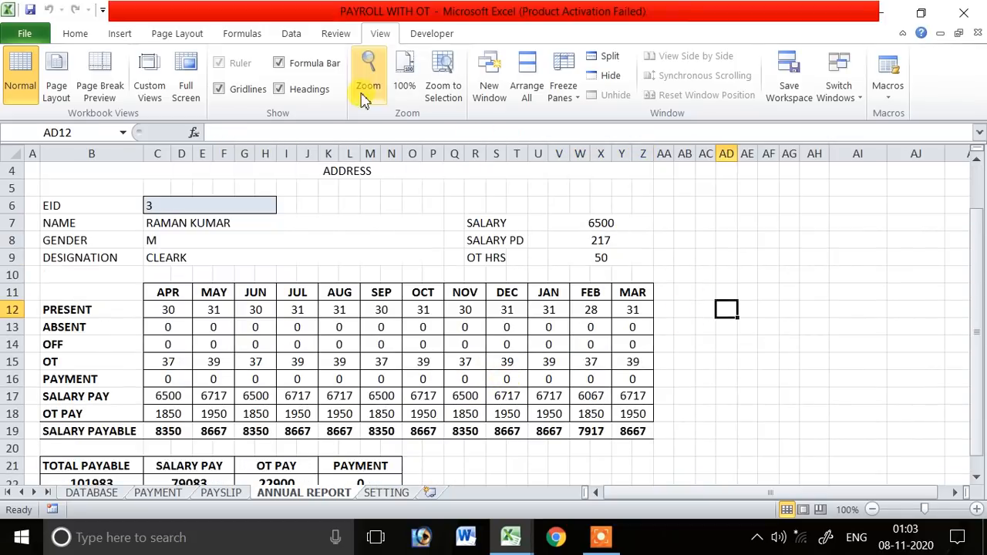
{"action": "left_click", "coordinate": [308, 89]}
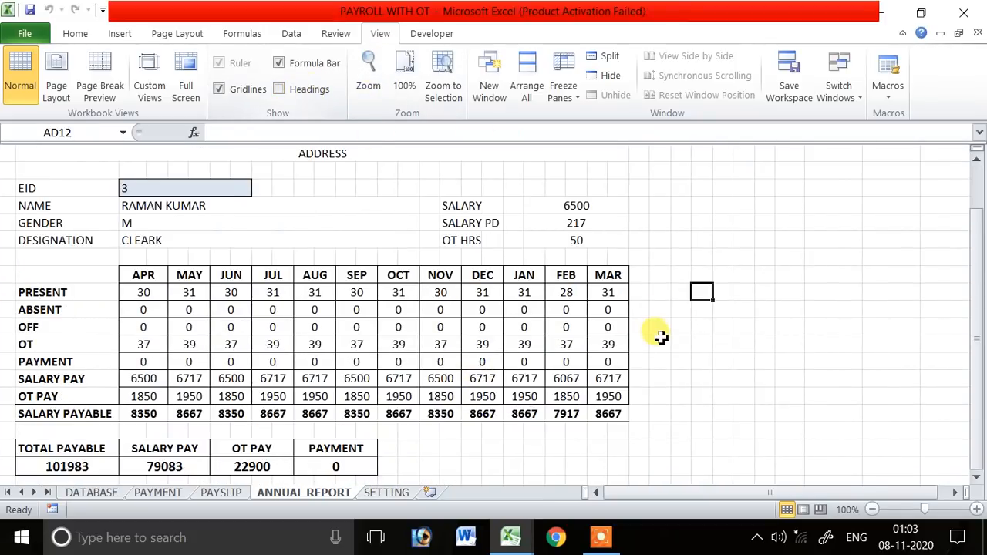
{"action": "scroll", "coordinate": [660, 347], "scroll_direction": "up", "scroll_amount": 1}
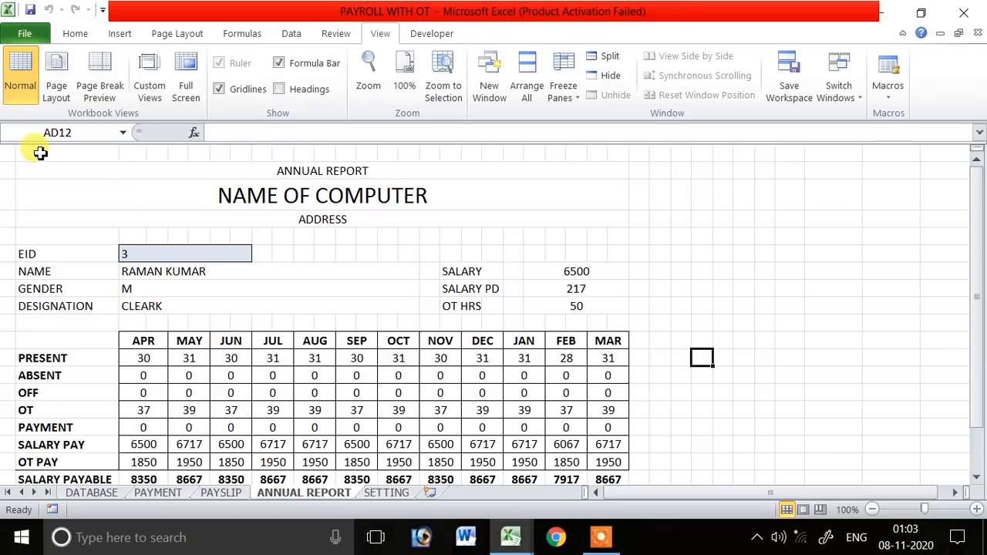
{"action": "left_click", "coordinate": [293, 91]}
- Select the annual report block from B1 across to column Z and set the sheet's paper size to A4
{"action": "left_click_drag", "start_coordinate": [48, 154], "coordinate": [647, 156]}
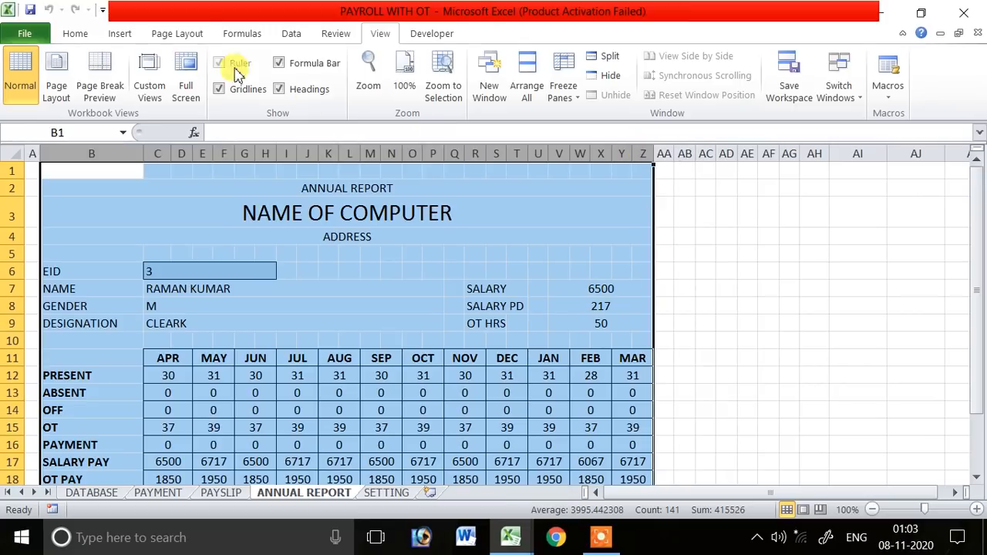
{"action": "left_click", "coordinate": [174, 36]}
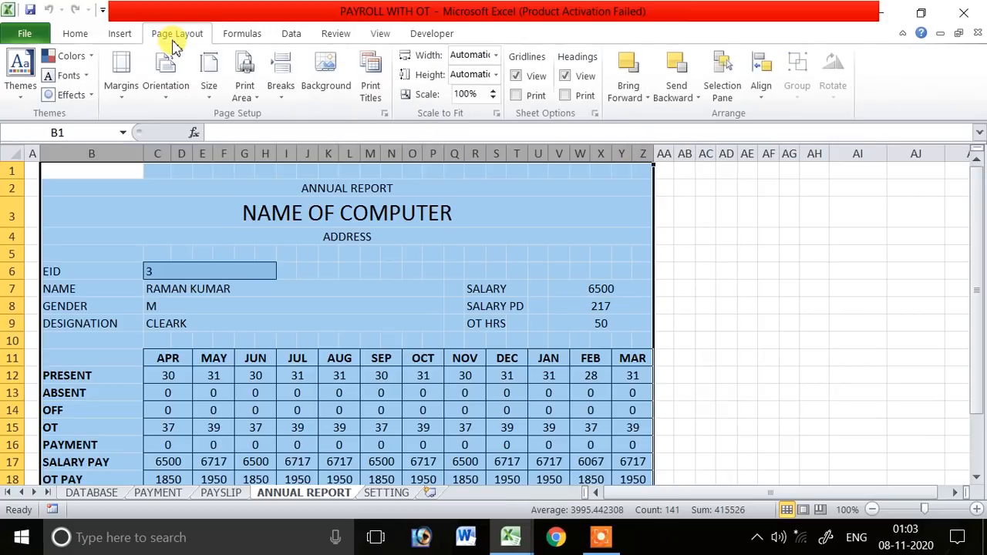
{"action": "left_click", "coordinate": [209, 101]}
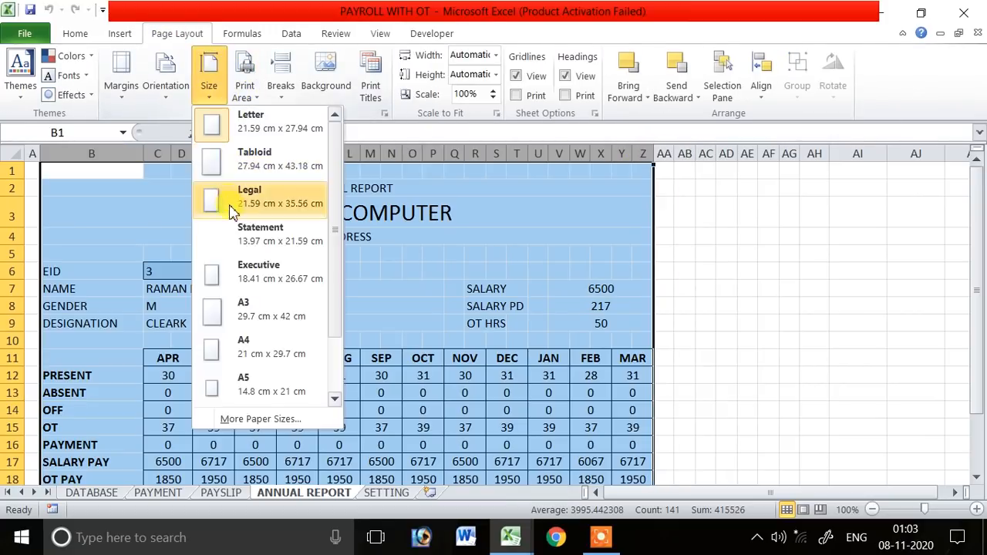
{"action": "left_click", "coordinate": [258, 349]}
- Set the selected annual report block as the print area and fit its printed width to 1 page
{"action": "left_click", "coordinate": [249, 92]}
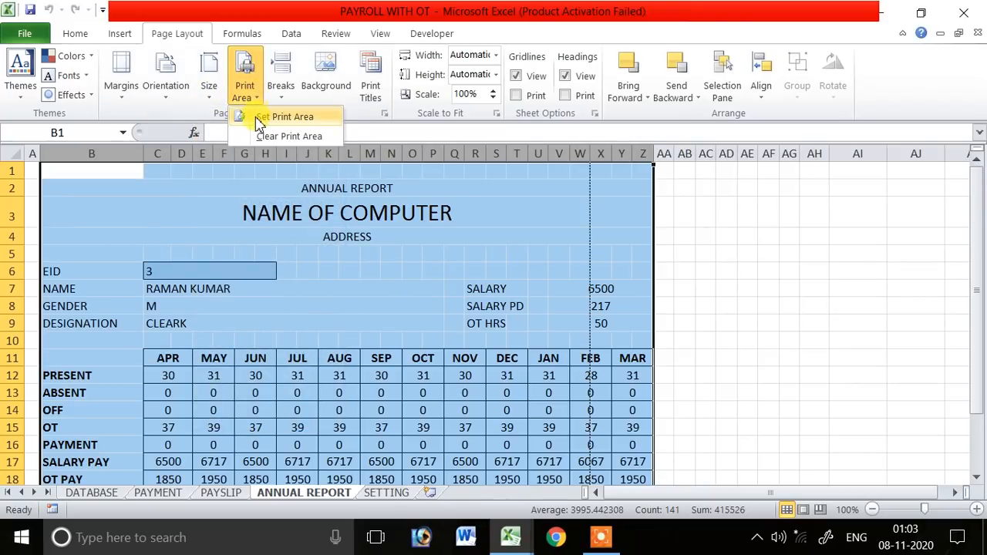
{"action": "left_click", "coordinate": [263, 117]}
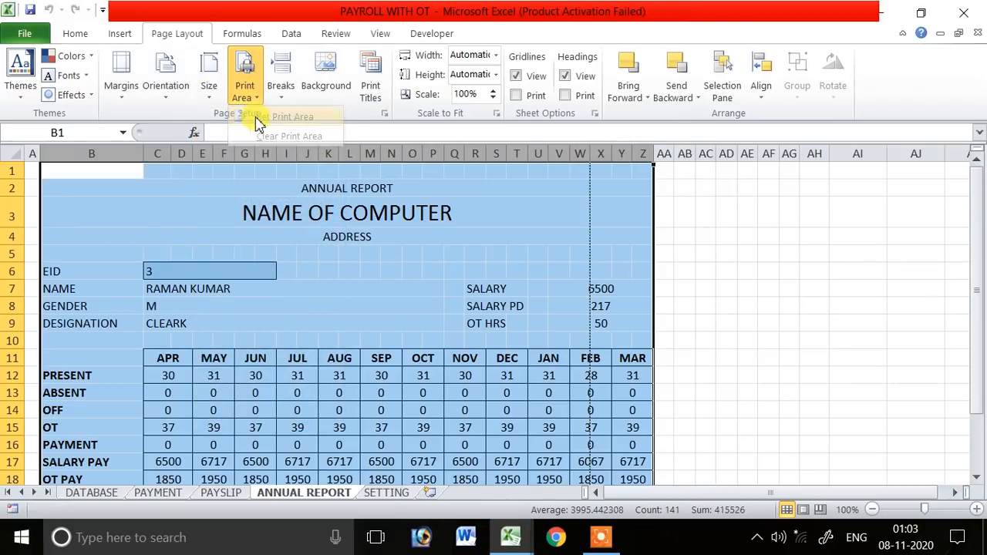
{"action": "left_click", "coordinate": [499, 58]}
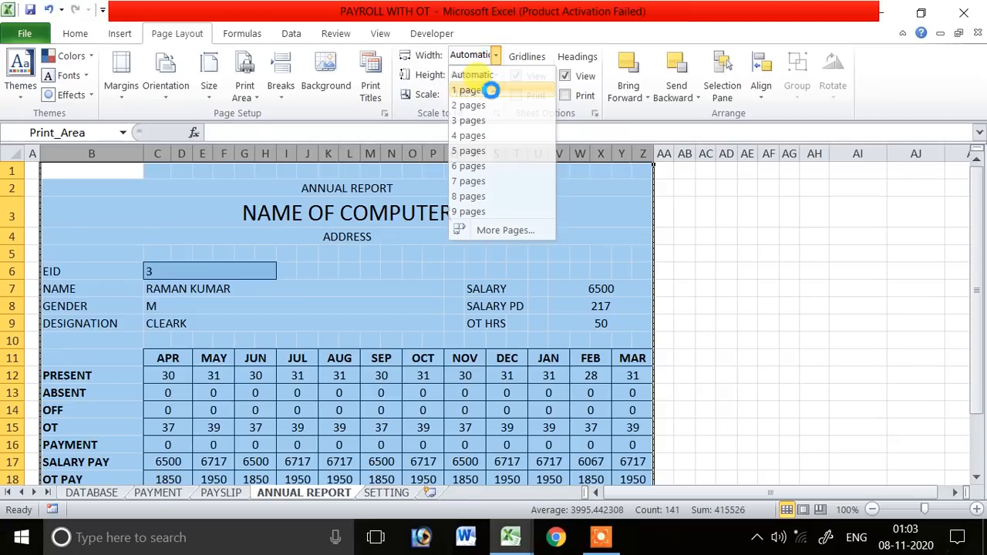
{"action": "left_click", "coordinate": [490, 88]}
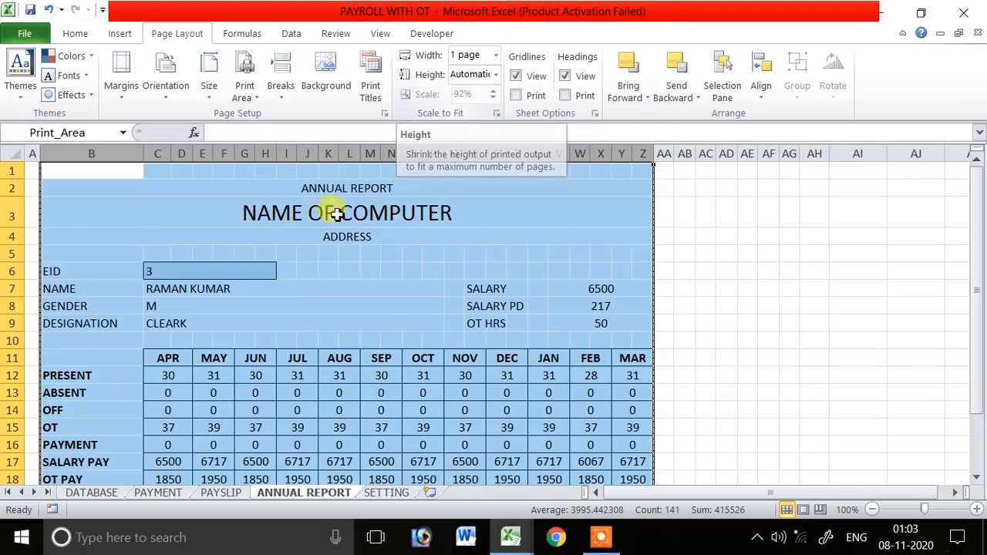
- Fit the ANNUAL REPORT sheet's printed height to 1 page
{"action": "left_click", "coordinate": [769, 302]}
{"action": "scroll", "coordinate": [729, 338], "scroll_direction": "down", "scroll_amount": 6}
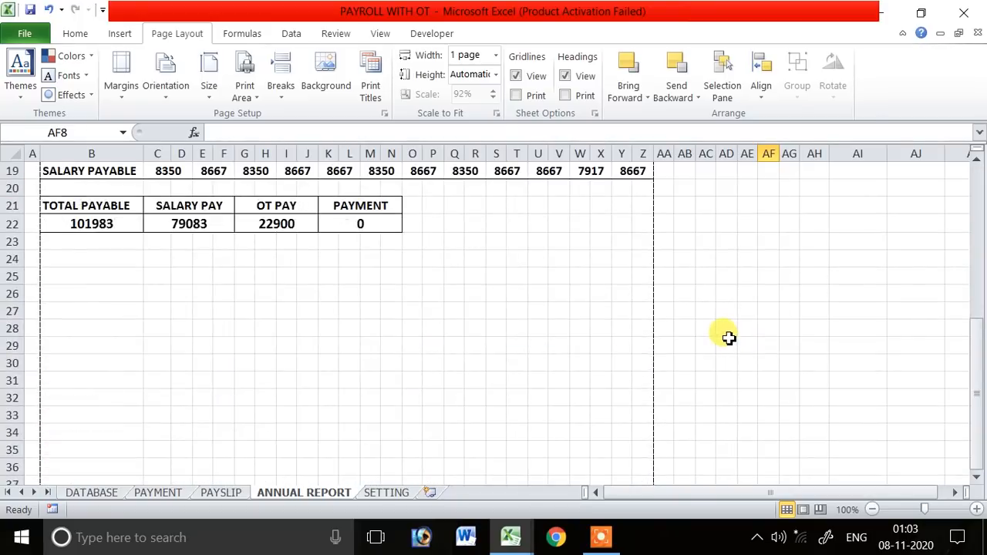
{"action": "scroll", "coordinate": [659, 288], "scroll_direction": "up", "scroll_amount": 6}
{"action": "left_click_drag", "start_coordinate": [95, 154], "coordinate": [625, 143]}
{"action": "left_click", "coordinate": [598, 207]}
{"action": "left_click", "coordinate": [497, 74]}
{"action": "left_click", "coordinate": [485, 116]}
- Check the annual report's print preview, zooming in on the page and back out, and return to the sheet
{"action": "left_click", "coordinate": [26, 34]}
{"action": "left_click", "coordinate": [46, 266]}
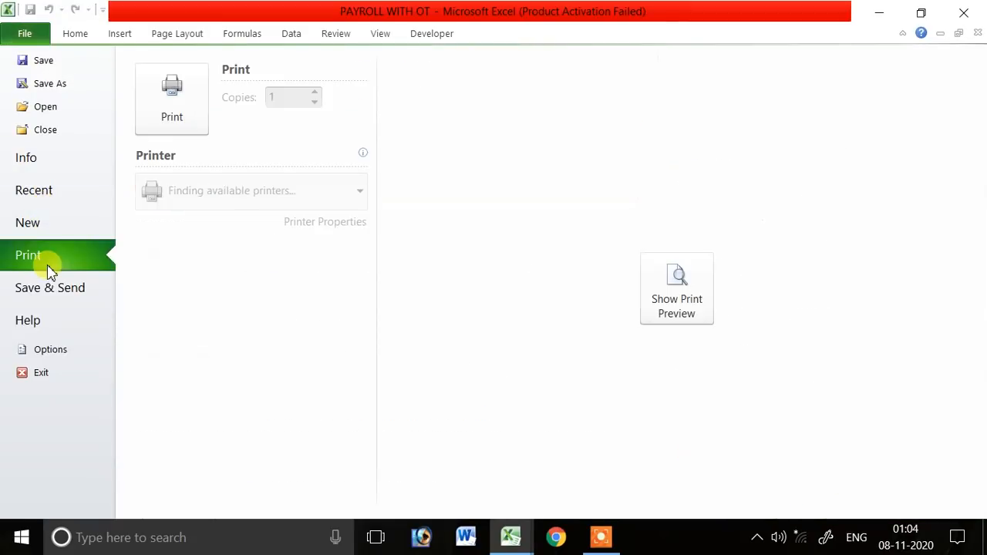
{"action": "left_click", "coordinate": [678, 305]}
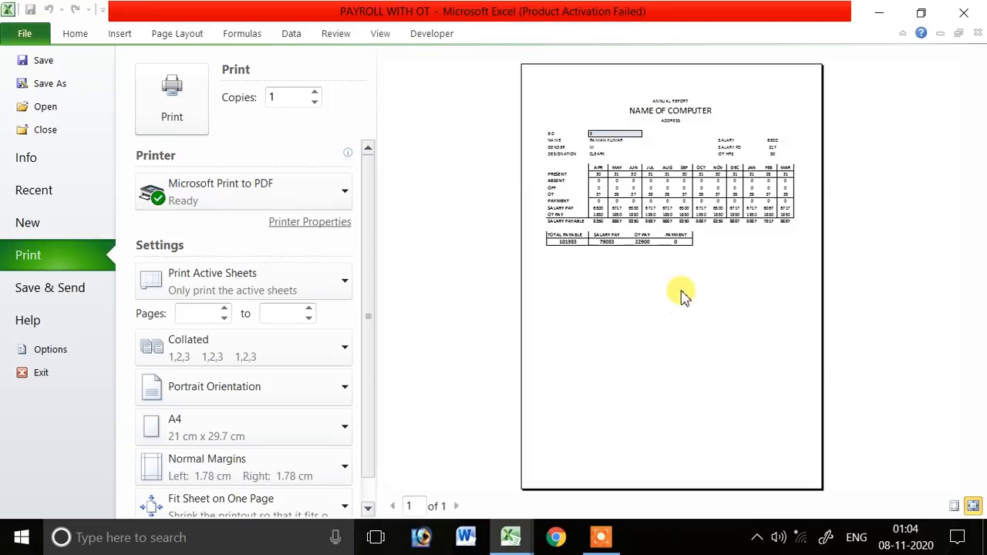
{"action": "left_click", "coordinate": [759, 191]}
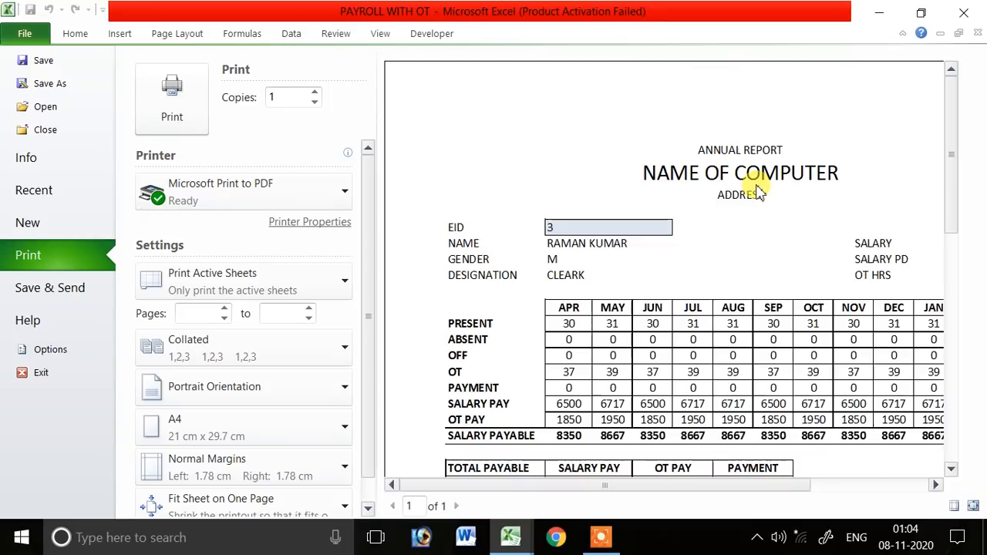
{"action": "left_click", "coordinate": [742, 239]}
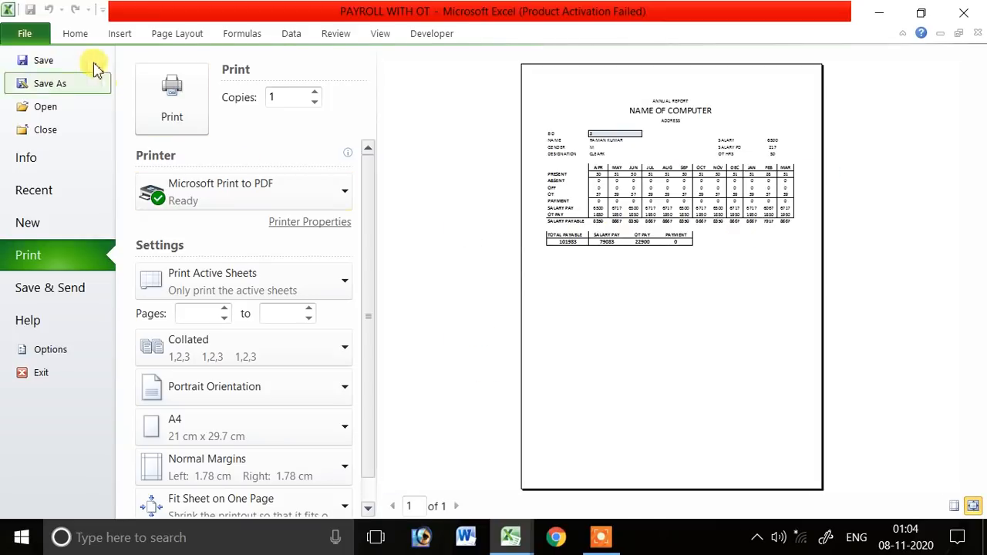
{"action": "left_click", "coordinate": [28, 32]}
- Set the ANNUAL REPORT sheet to landscape orientation and check the page in print preview
{"action": "left_click", "coordinate": [176, 94]}
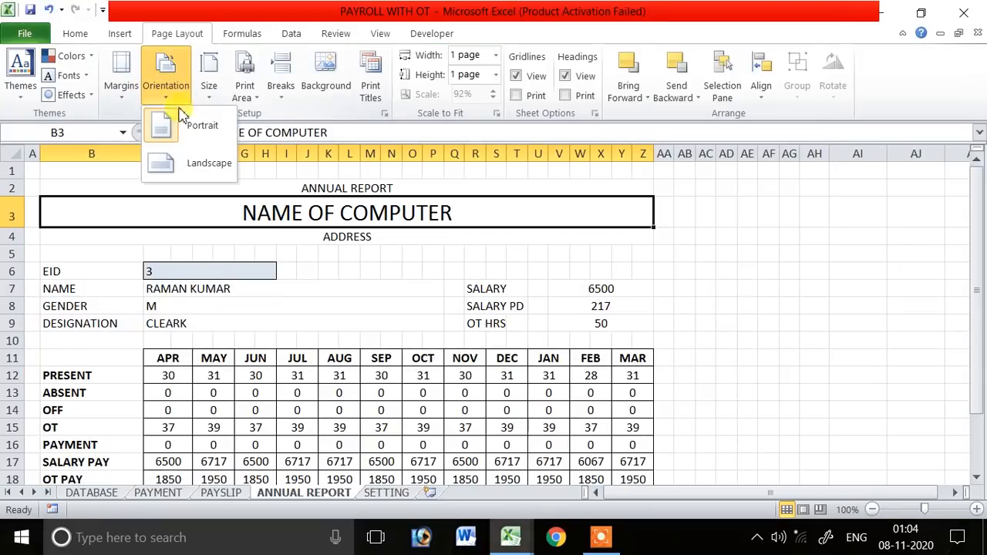
{"action": "left_click", "coordinate": [193, 167]}
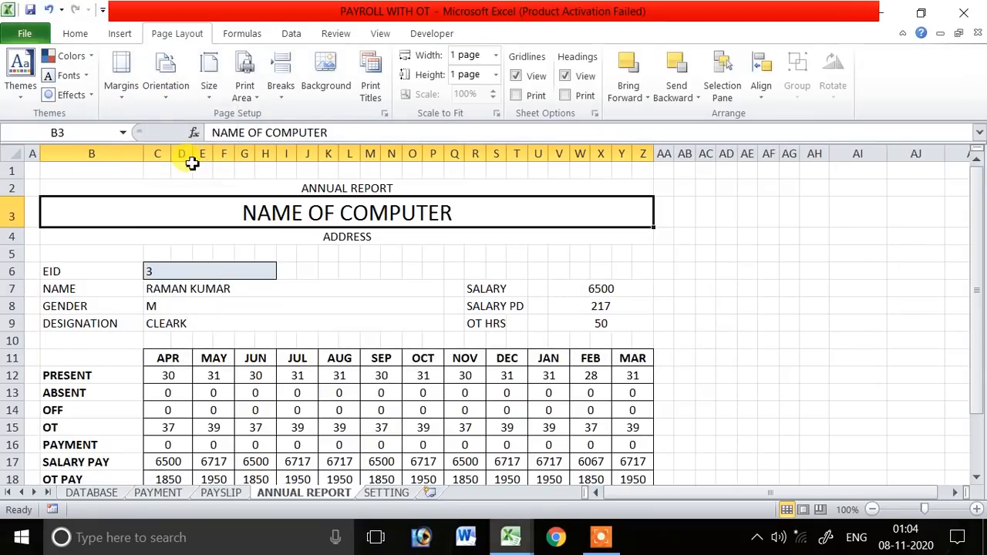
{"action": "left_click", "coordinate": [27, 33]}
{"action": "left_click", "coordinate": [77, 261]}
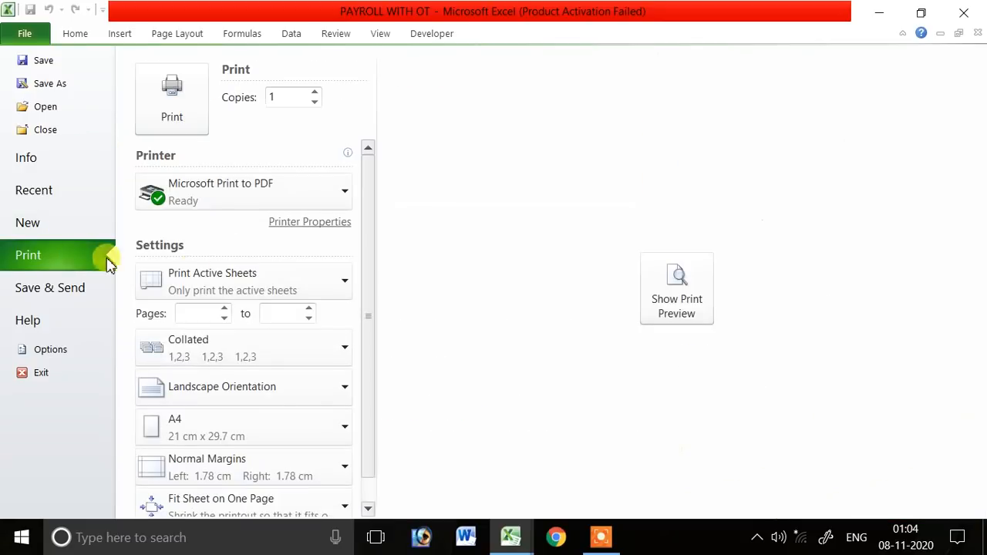
{"action": "left_click", "coordinate": [669, 284]}
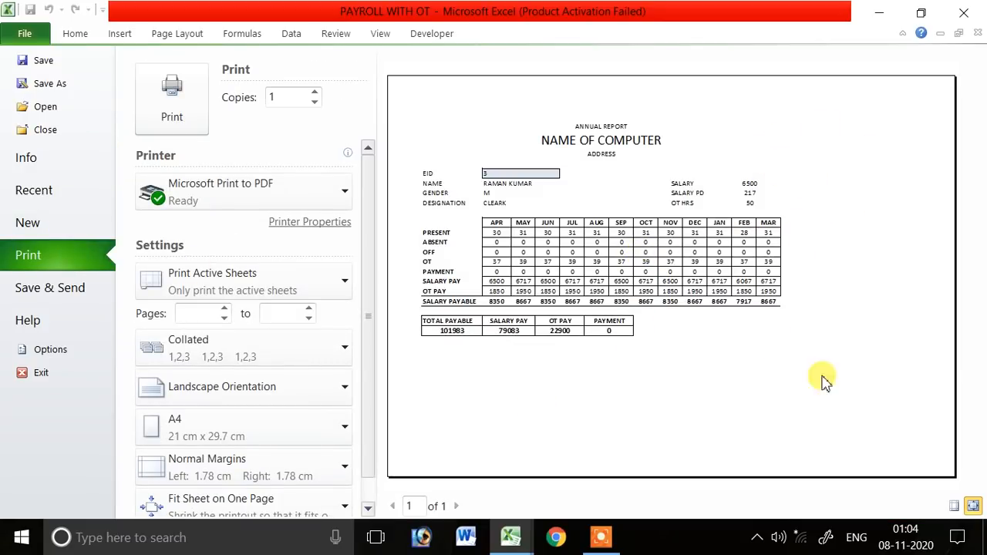
{"action": "left_click", "coordinate": [29, 34]}
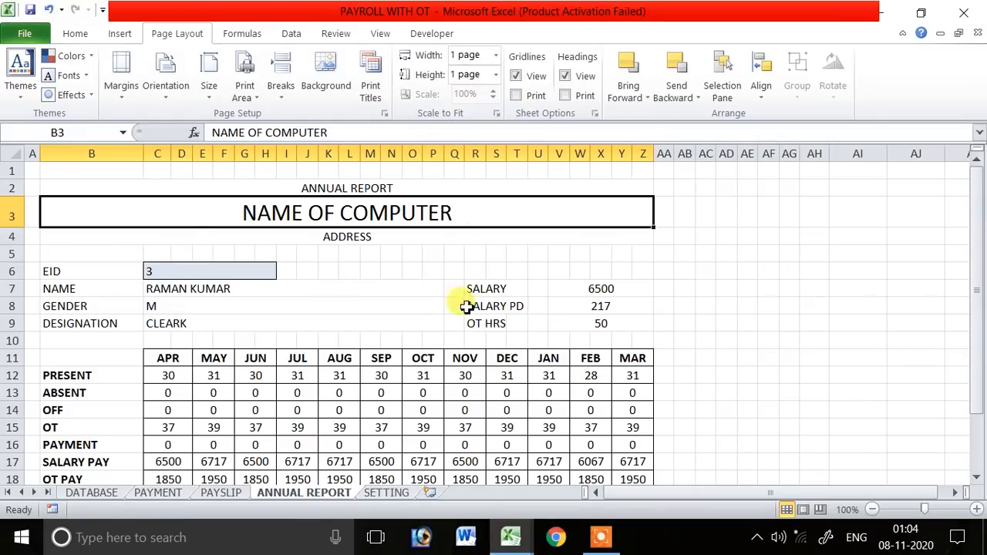
- Widen columns C through Z of the annual report evenly so the table fills more of the landscape page
{"action": "scroll", "coordinate": [459, 386], "scroll_direction": "down", "scroll_amount": 3}
{"action": "scroll", "coordinate": [459, 385], "scroll_direction": "up", "scroll_amount": 3}
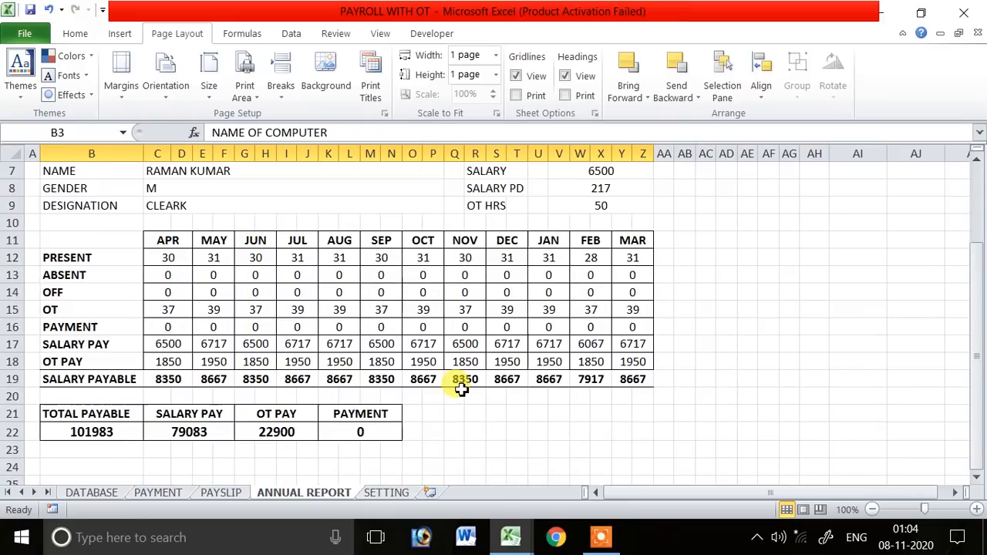
{"action": "left_click_drag", "start_coordinate": [165, 153], "coordinate": [639, 153]}
{"action": "left_click_drag", "start_coordinate": [168, 156], "coordinate": [175, 158]}
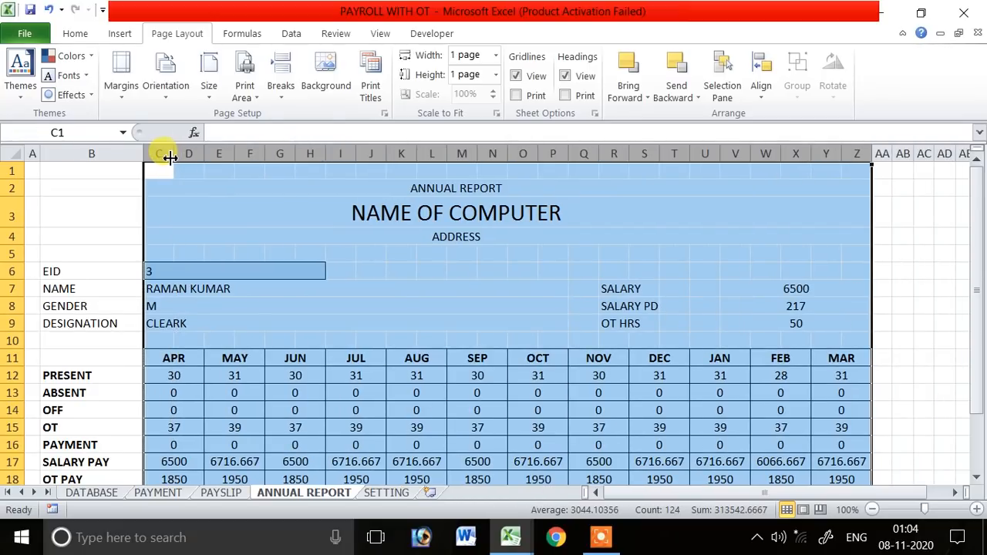
{"action": "left_click_drag", "start_coordinate": [177, 157], "coordinate": [175, 156]}
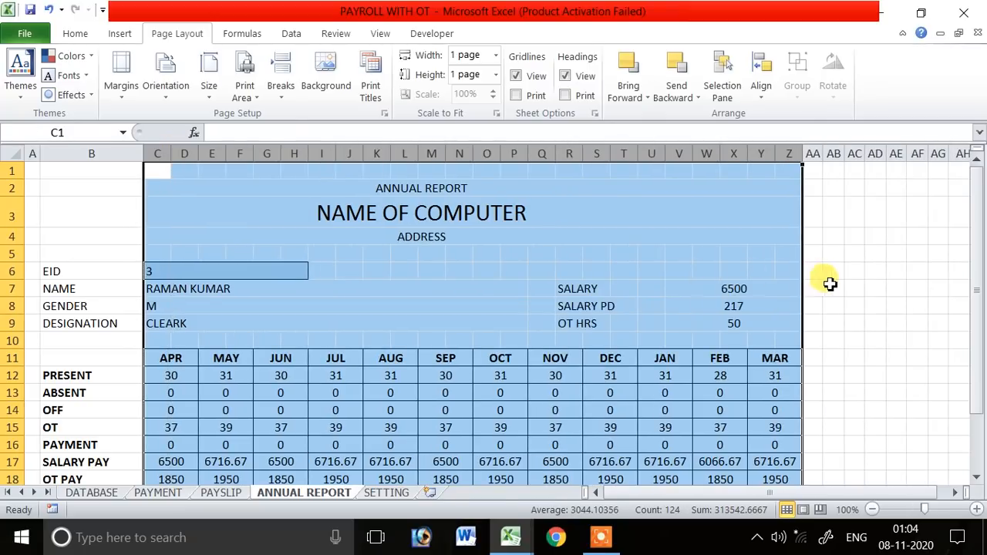
{"action": "left_click", "coordinate": [829, 287]}
- Check how the widened annual report fits the landscape A4 page in print preview
{"action": "left_click", "coordinate": [34, 34]}
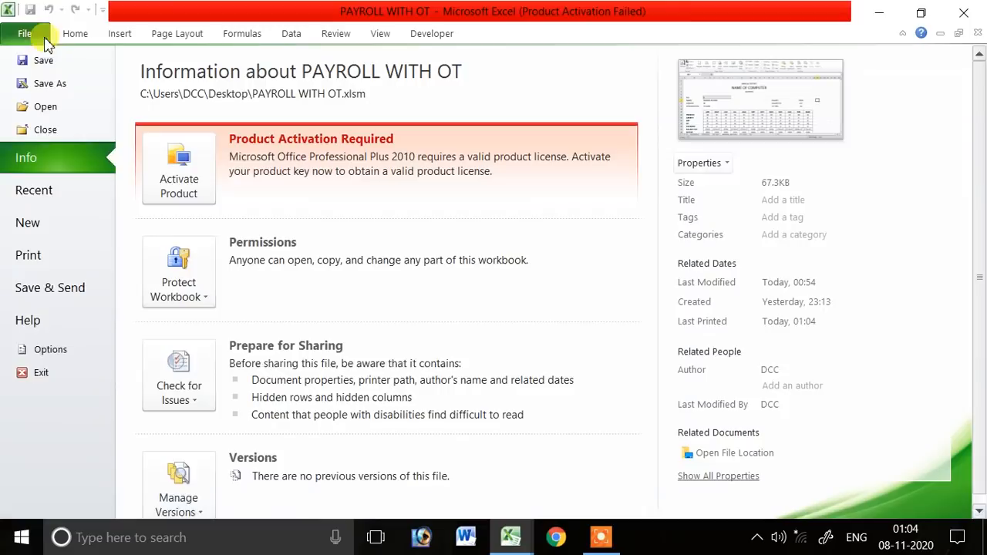
{"action": "left_click", "coordinate": [54, 255]}
{"action": "left_click", "coordinate": [652, 279]}
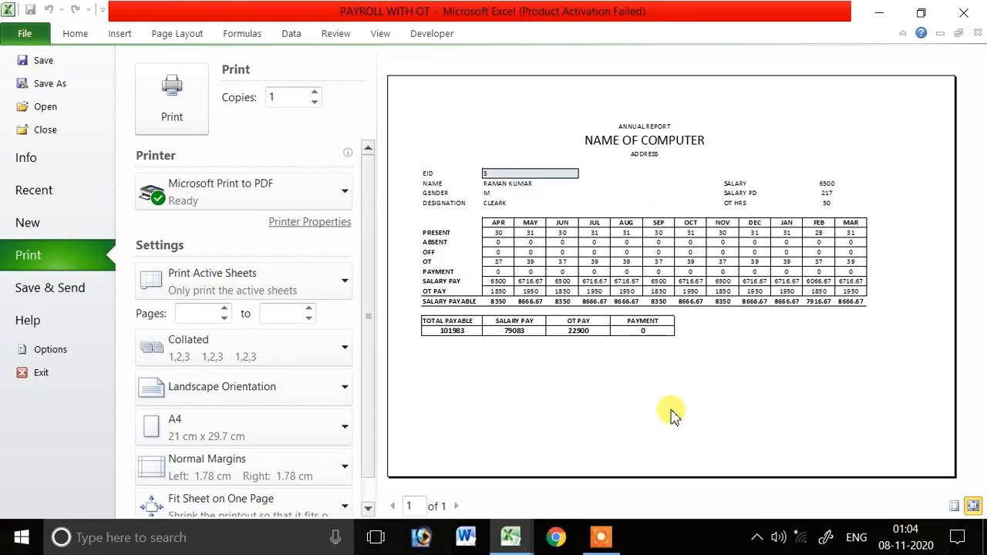
{"action": "left_click", "coordinate": [48, 34]}
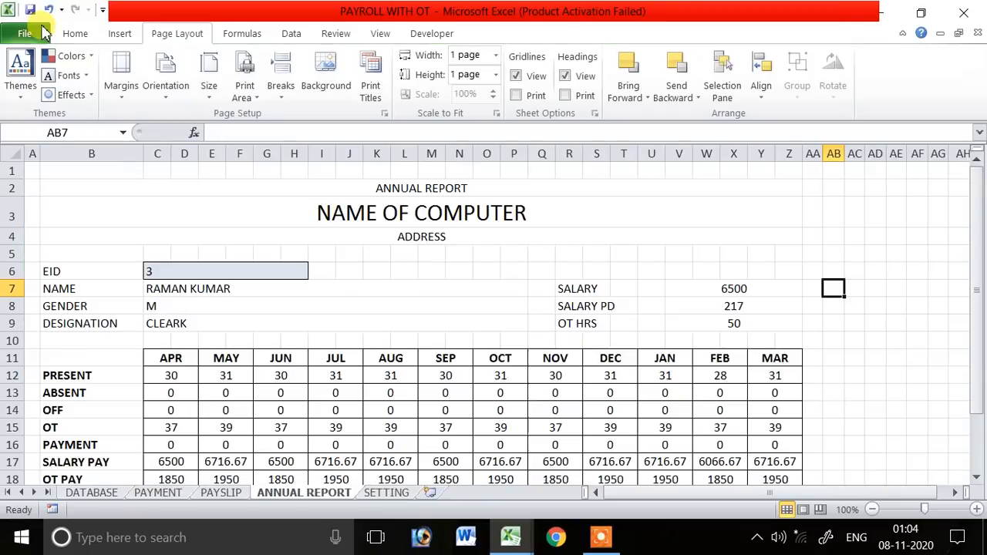
- On the PAYSLIP sheet, set the paper size to A4 and make the payslip block B3:G25 the print area
{"action": "left_click", "coordinate": [232, 493]}
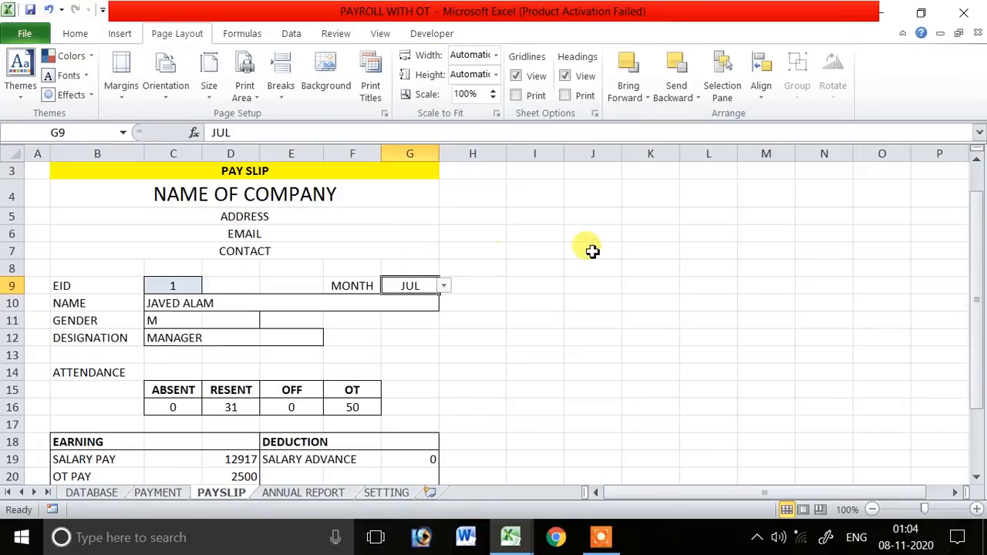
{"action": "left_click", "coordinate": [268, 171]}
{"action": "left_click_drag", "start_coordinate": [269, 171], "coordinate": [425, 455]}
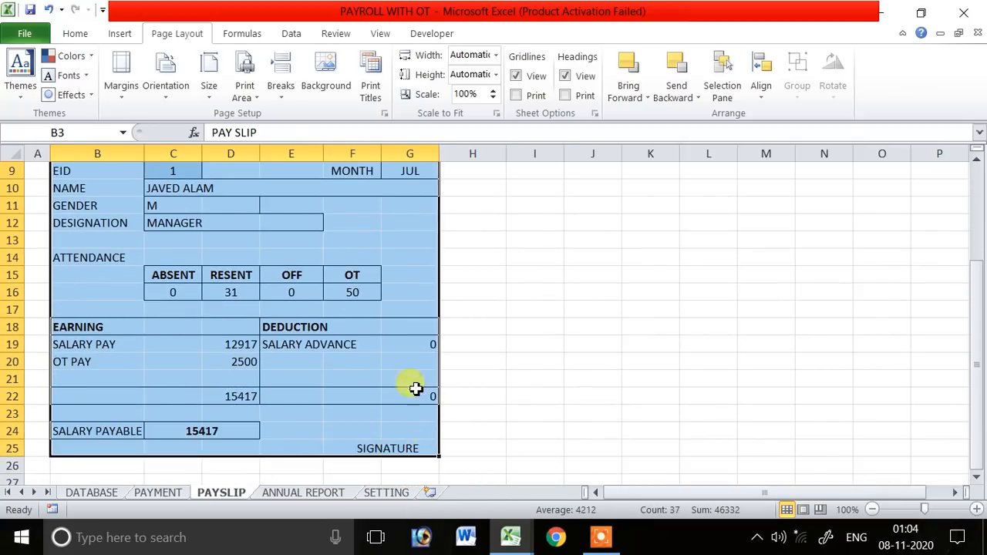
{"action": "left_click", "coordinate": [211, 86]}
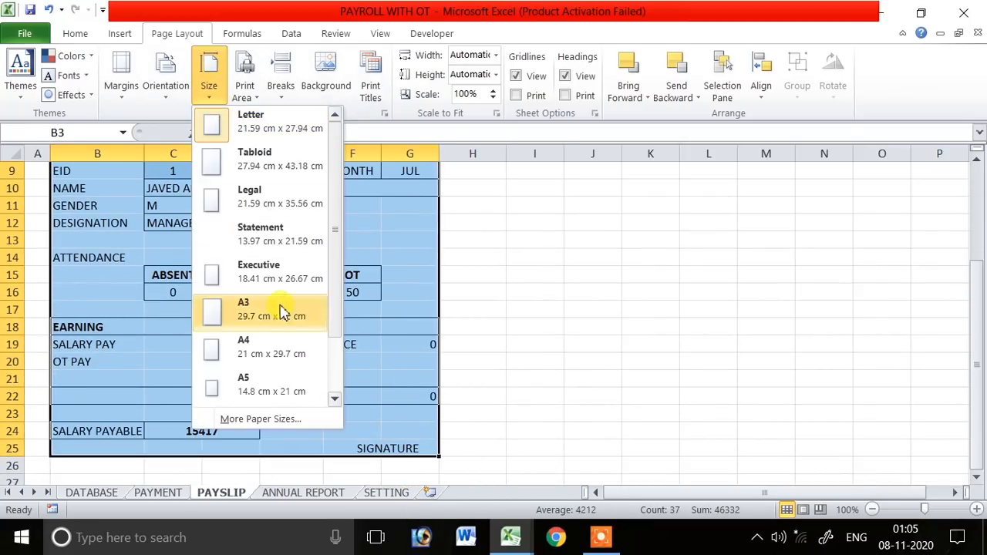
{"action": "left_click", "coordinate": [278, 348]}
{"action": "left_click", "coordinate": [253, 100]}
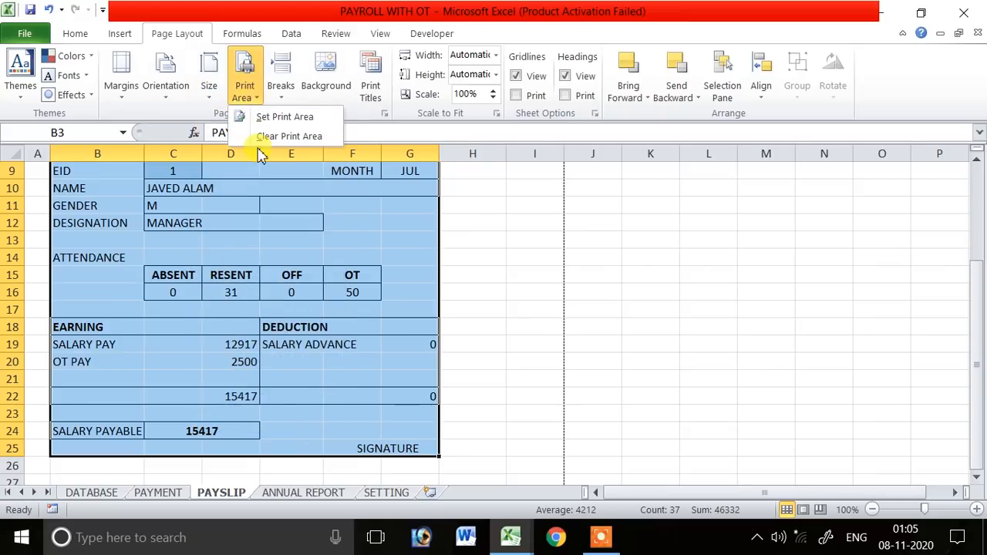
{"action": "left_click", "coordinate": [270, 118]}
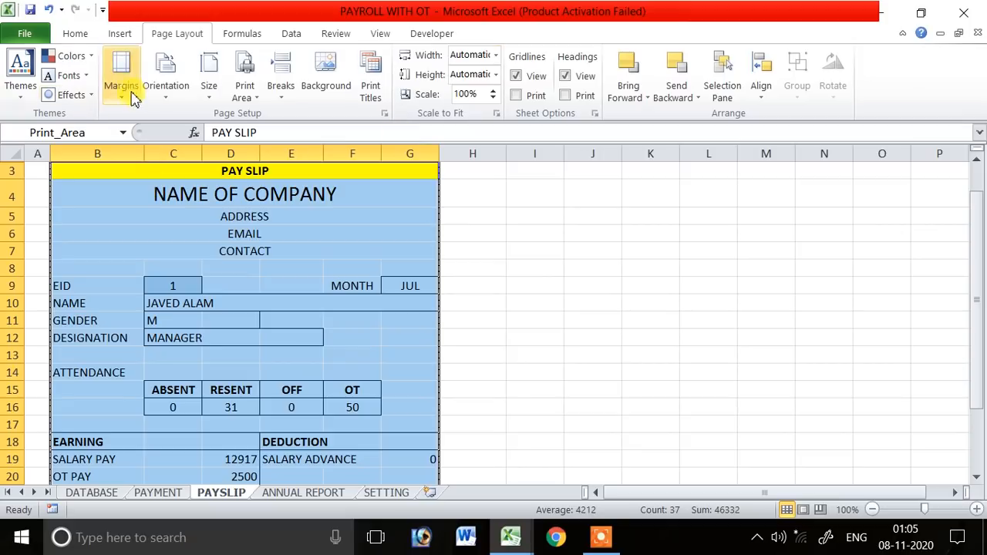
- Check the payslip's print preview and return to the sheet
{"action": "left_click", "coordinate": [23, 31]}
{"action": "left_click", "coordinate": [55, 253]}
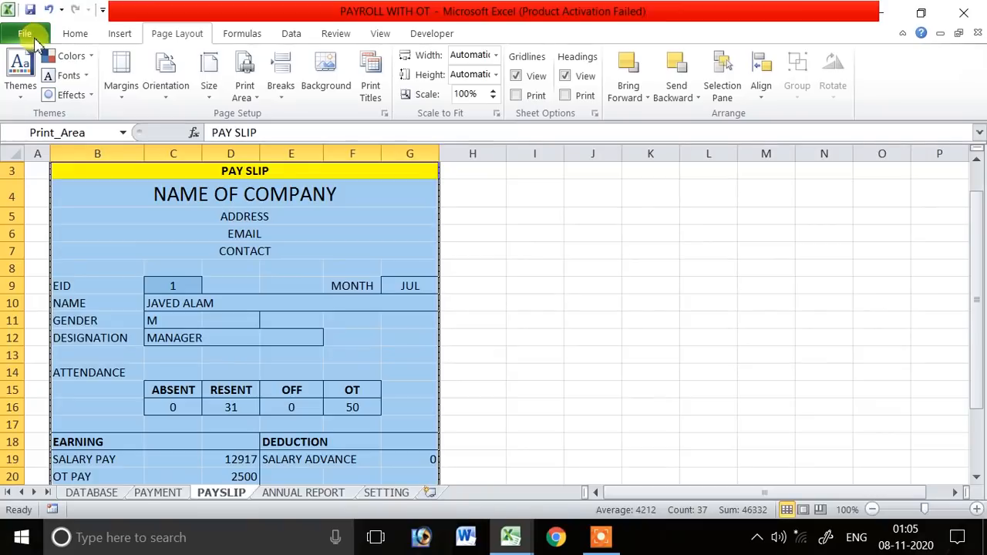
{"action": "left_click", "coordinate": [25, 33]}
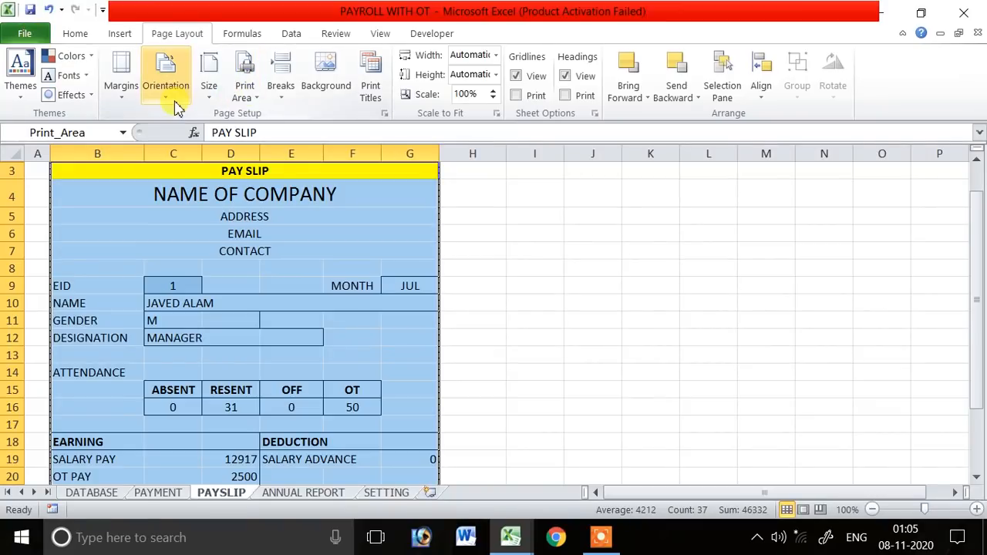
- Change the PAYSLIP sheet's paper size to A5 and check the page in print preview
{"action": "left_click", "coordinate": [209, 86]}
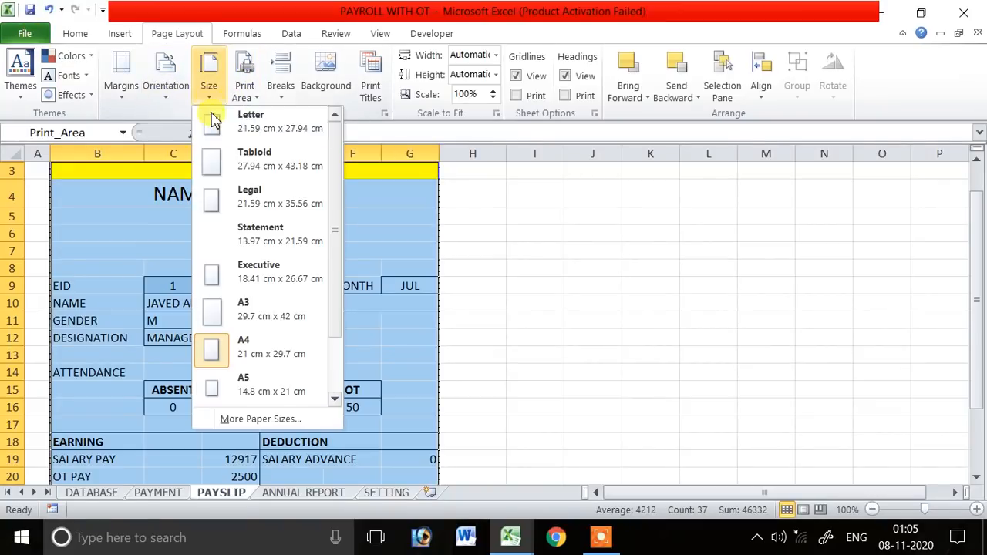
{"action": "left_click", "coordinate": [265, 389]}
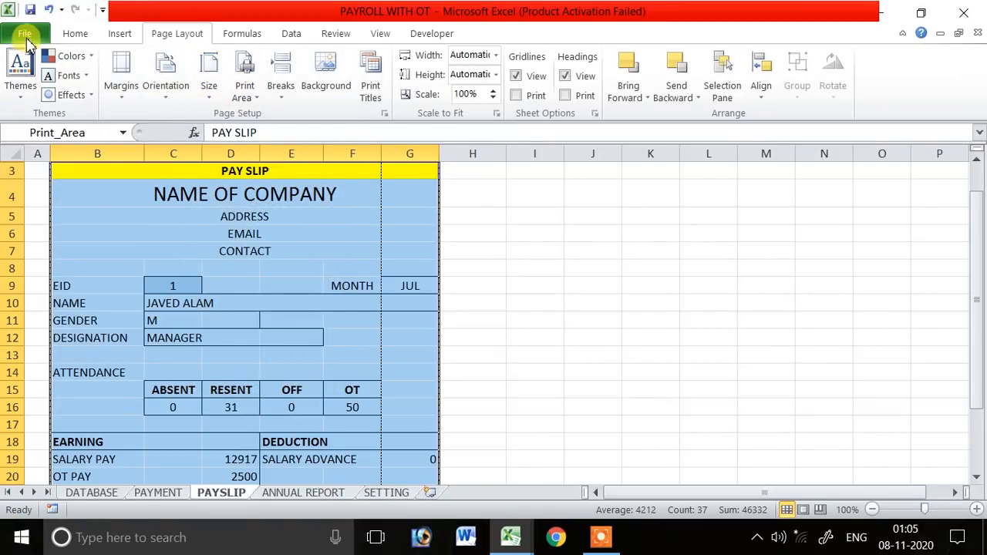
{"action": "left_click", "coordinate": [26, 37]}
{"action": "left_click", "coordinate": [54, 258]}
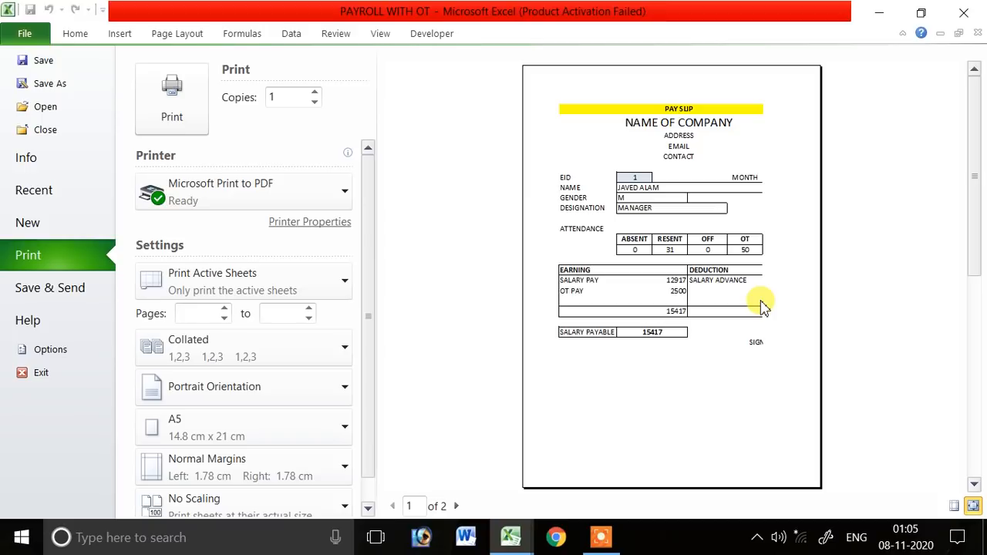
{"action": "left_click", "coordinate": [25, 33]}
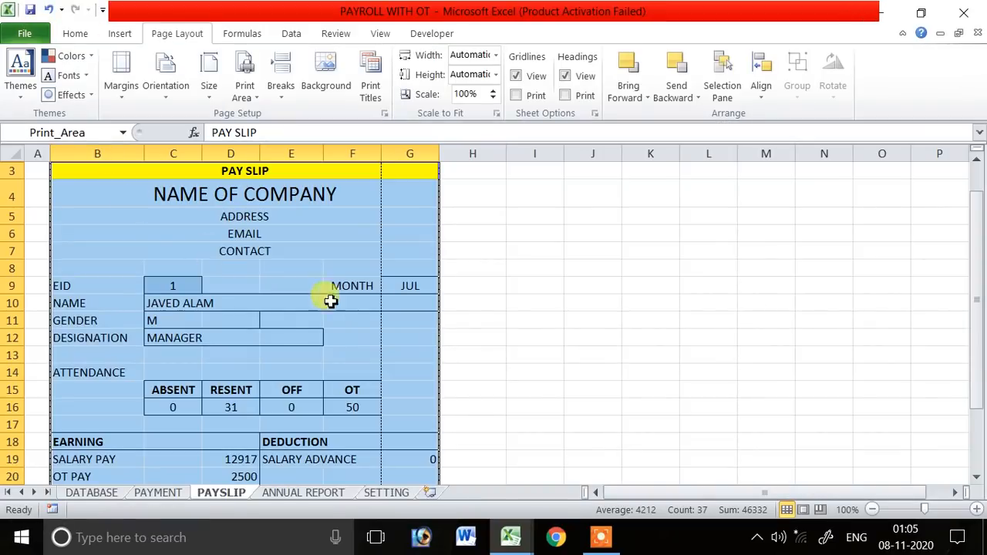
- Fit the payslip's printout to 1 page in width and 1 page in height
{"action": "left_click", "coordinate": [496, 55]}
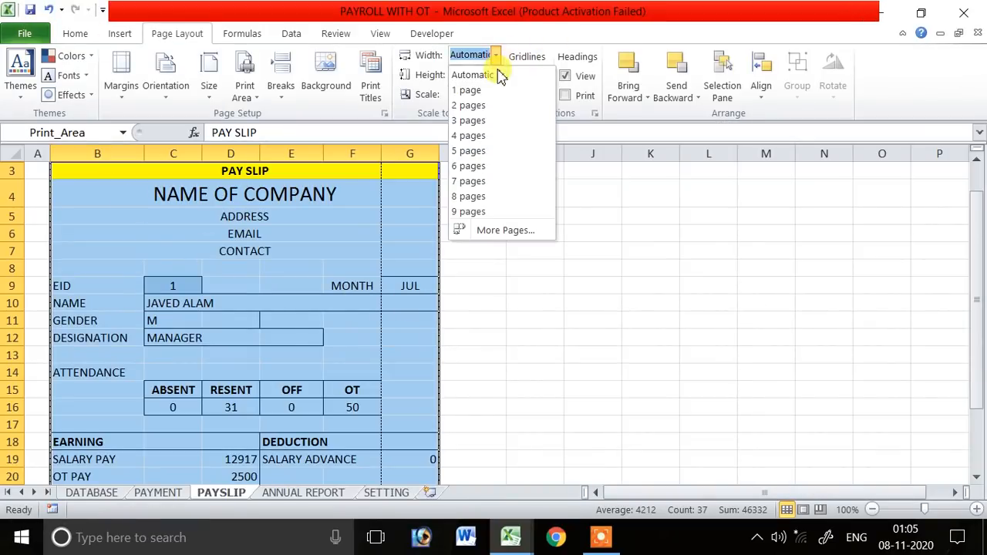
{"action": "left_click", "coordinate": [493, 91]}
{"action": "left_click", "coordinate": [496, 75]}
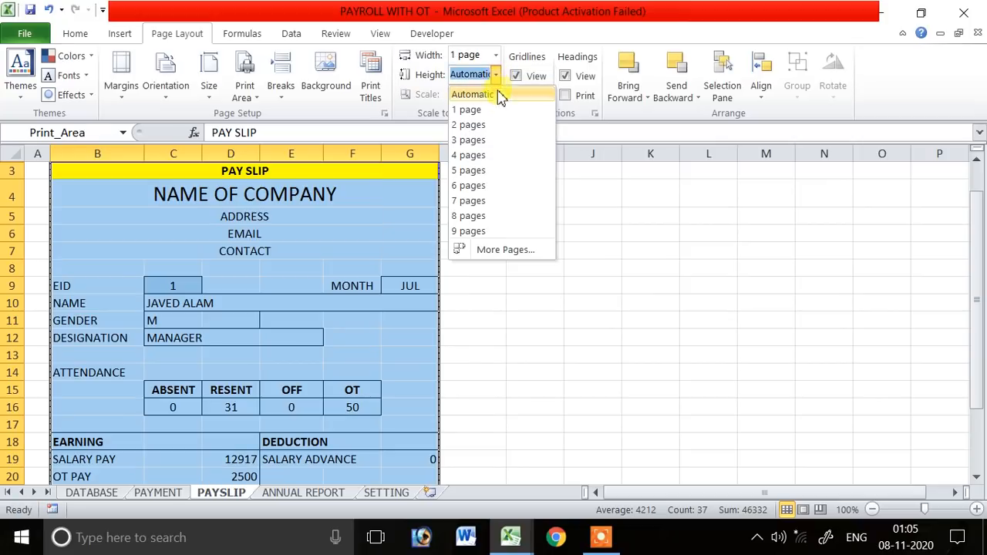
{"action": "left_click", "coordinate": [498, 111]}
{"action": "left_click", "coordinate": [529, 301]}
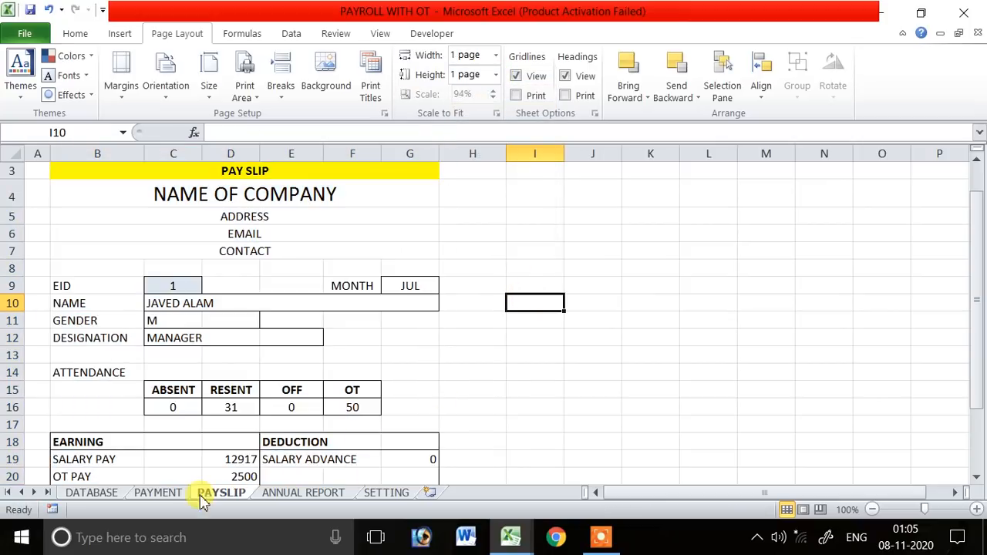
- Go back to the DATABASE sheet, select the date cell C2 and save the workbook
{"action": "left_click", "coordinate": [174, 498]}
{"action": "left_click", "coordinate": [81, 493]}
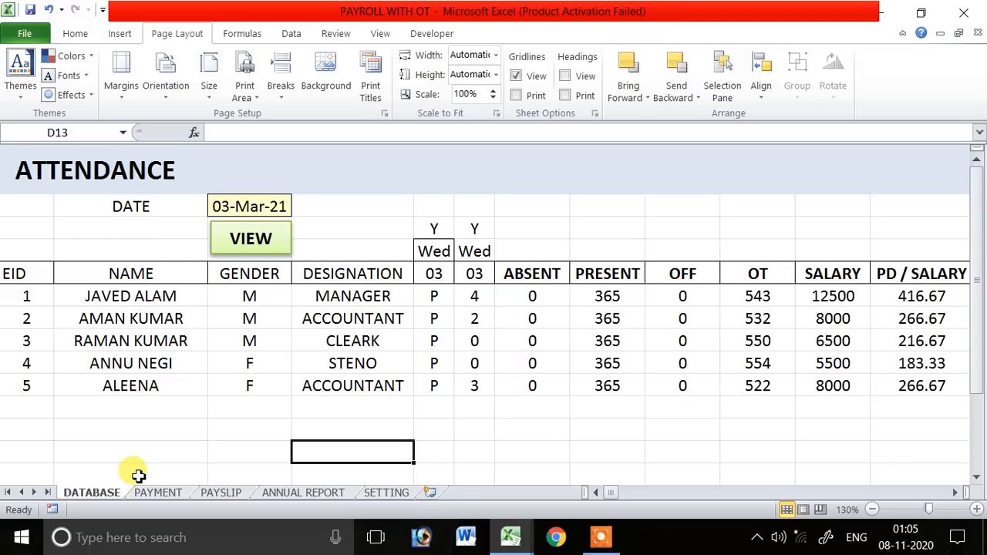
{"action": "left_click", "coordinate": [233, 202]}
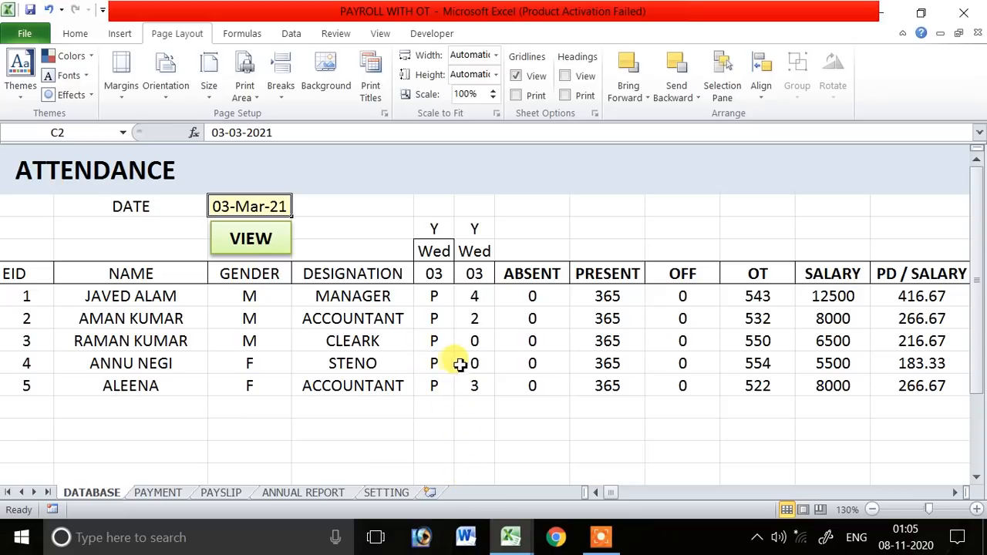
{"action": "left_click", "coordinate": [31, 16]}
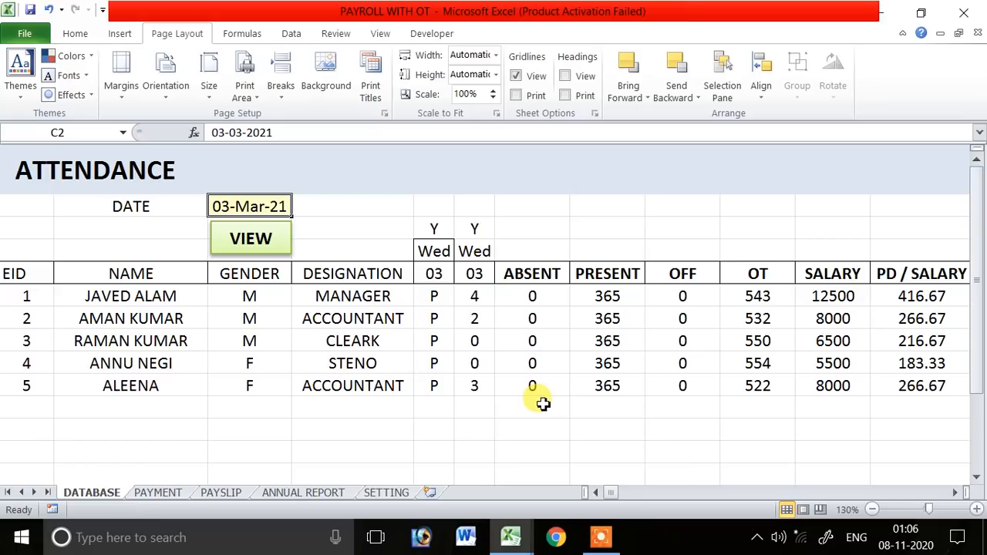
{"action": "mouse_move", "coordinate": [601, 538]}
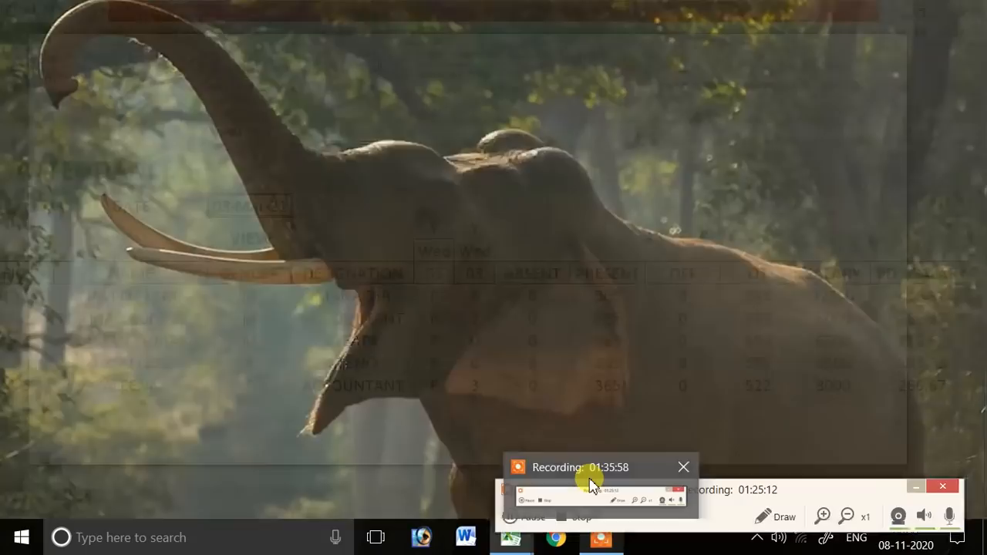
{"action": "left_click", "coordinate": [591, 486]}
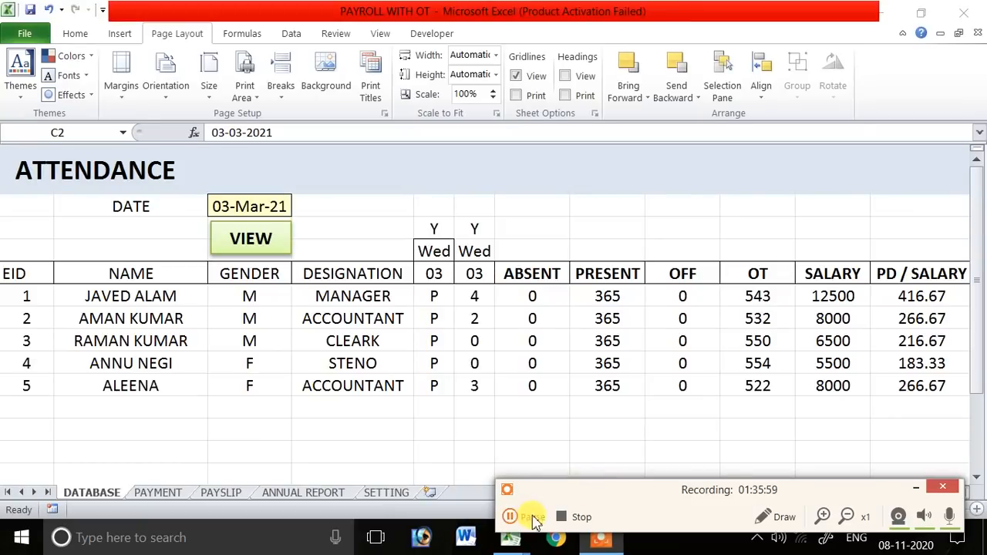